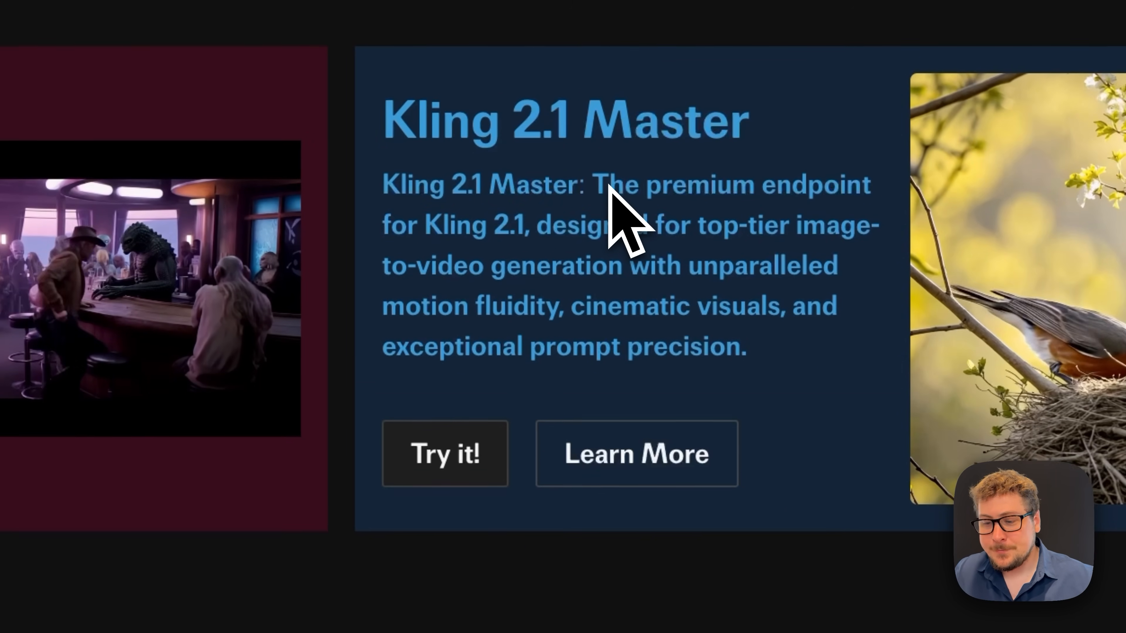
- Scroll through the Featured Models cards in the fal.ai model gallery
scroll(610, 279, "down", 5)
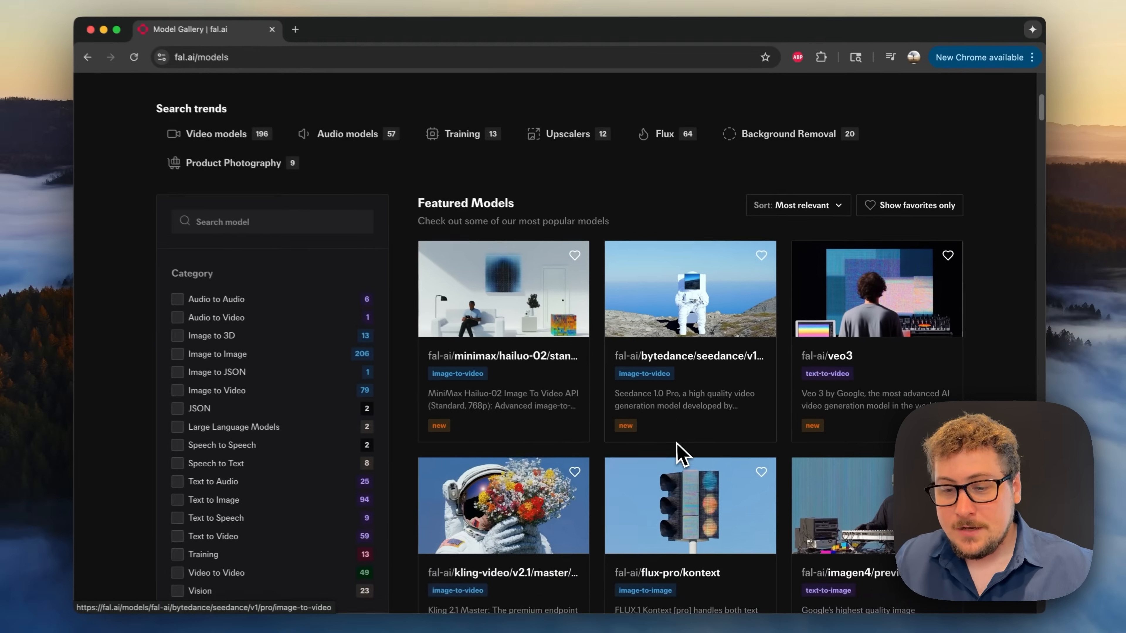
scroll(677, 444, "down", 1)
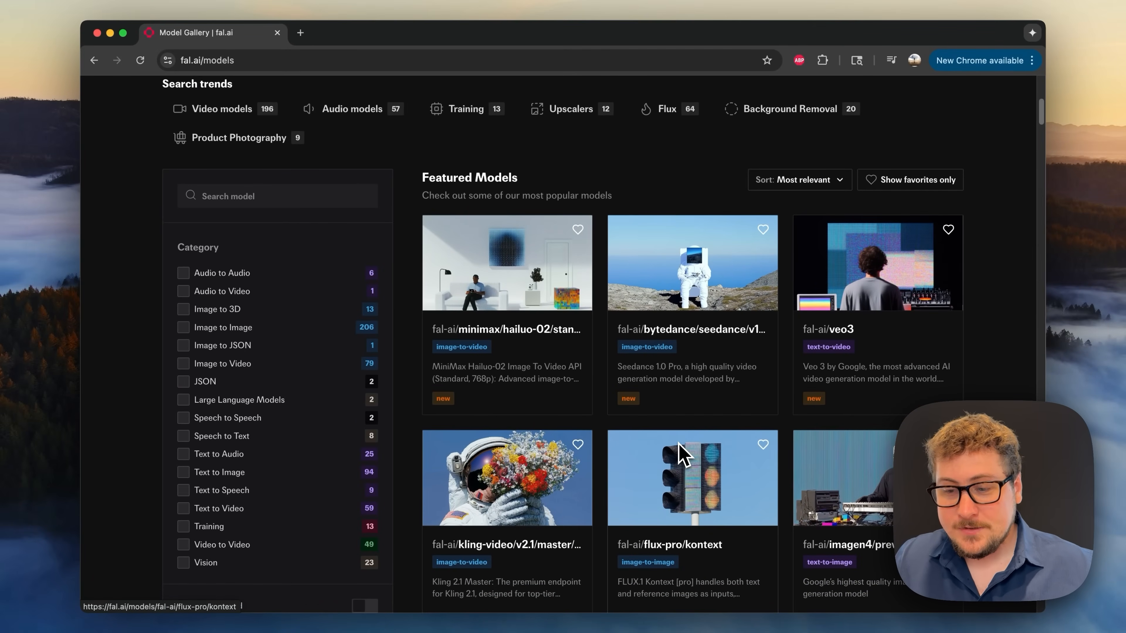
scroll(686, 490, "down", 1)
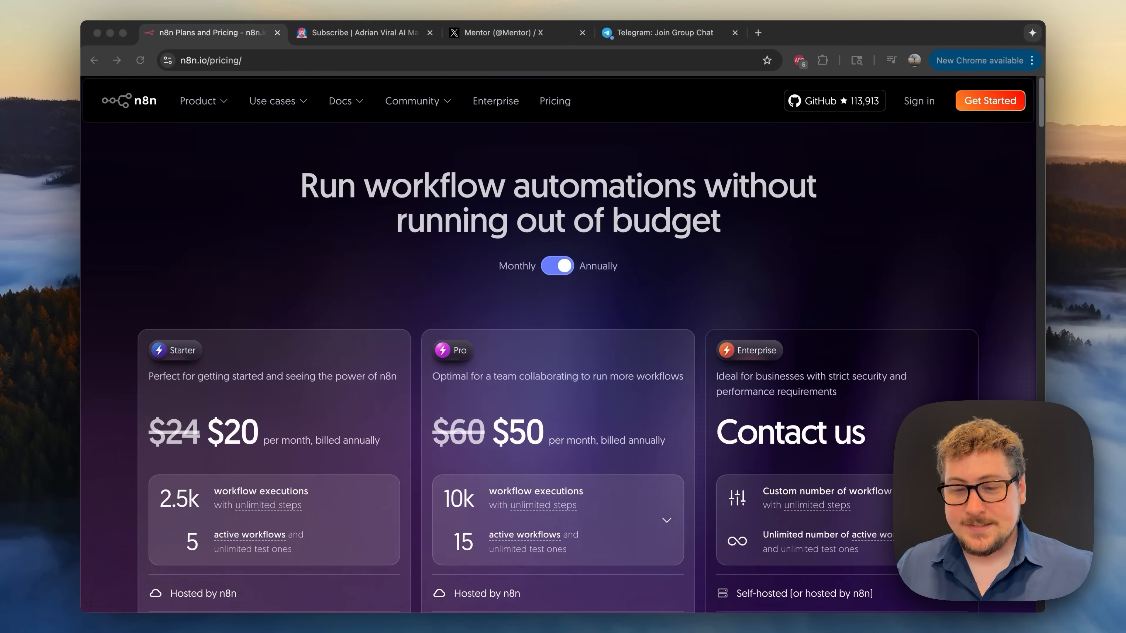
- Look through the newsletter subscribe page, the X profile and the Telegram channel page
left_click(711, 310)
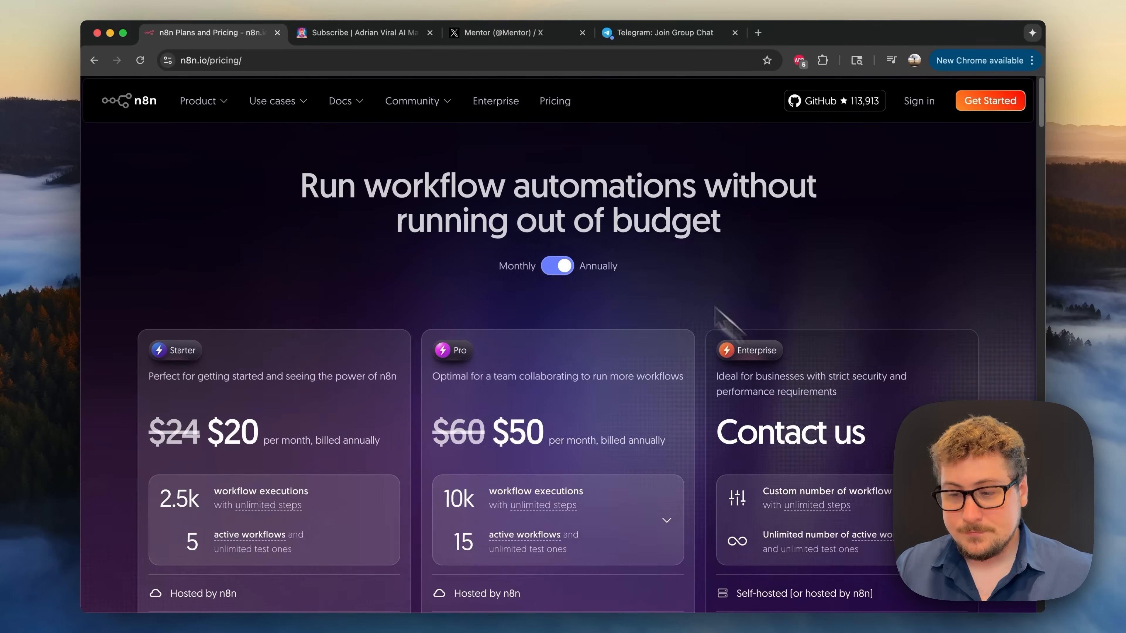
left_click(355, 33)
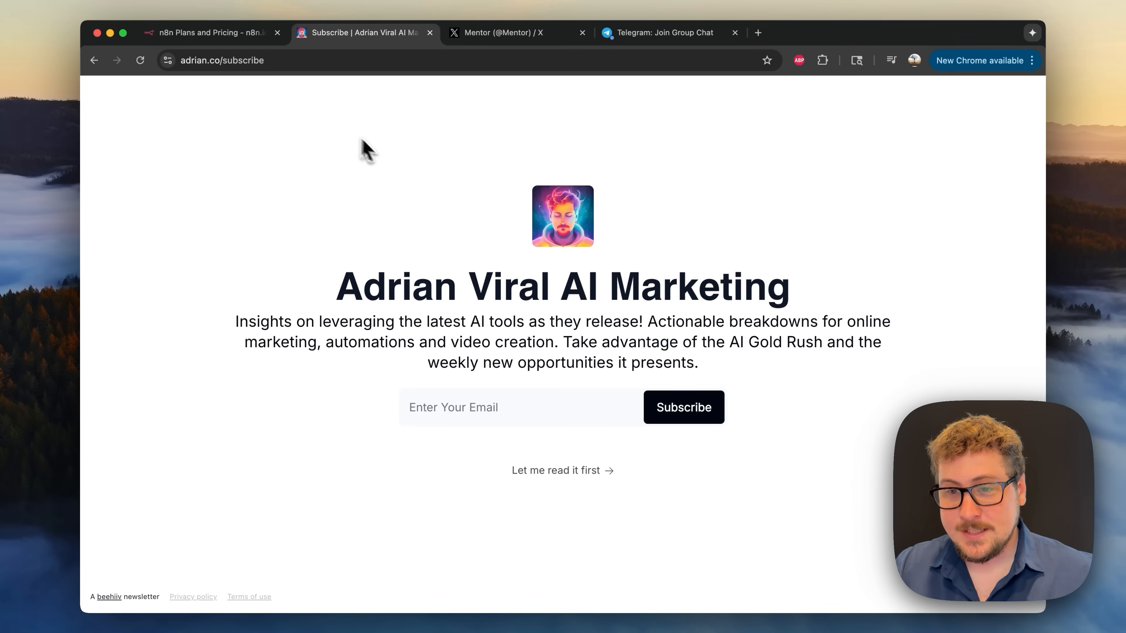
left_click(498, 35)
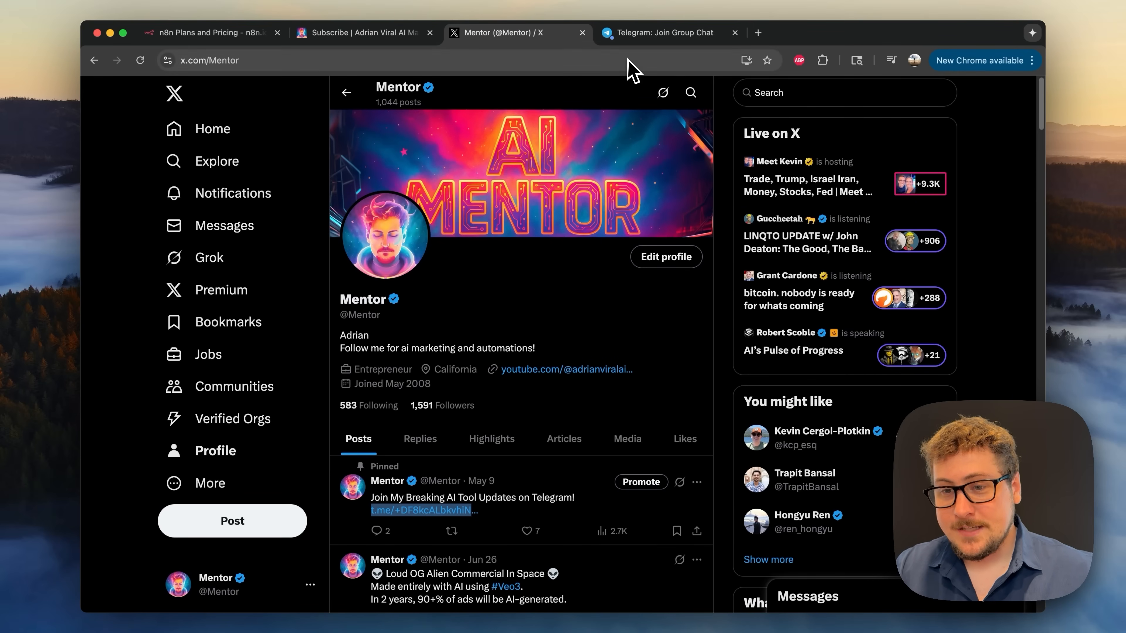
left_click(647, 38)
- Dismiss the Open Telegram prompt and close the Telegram tab, back on n8n's features page
left_click(672, 177)
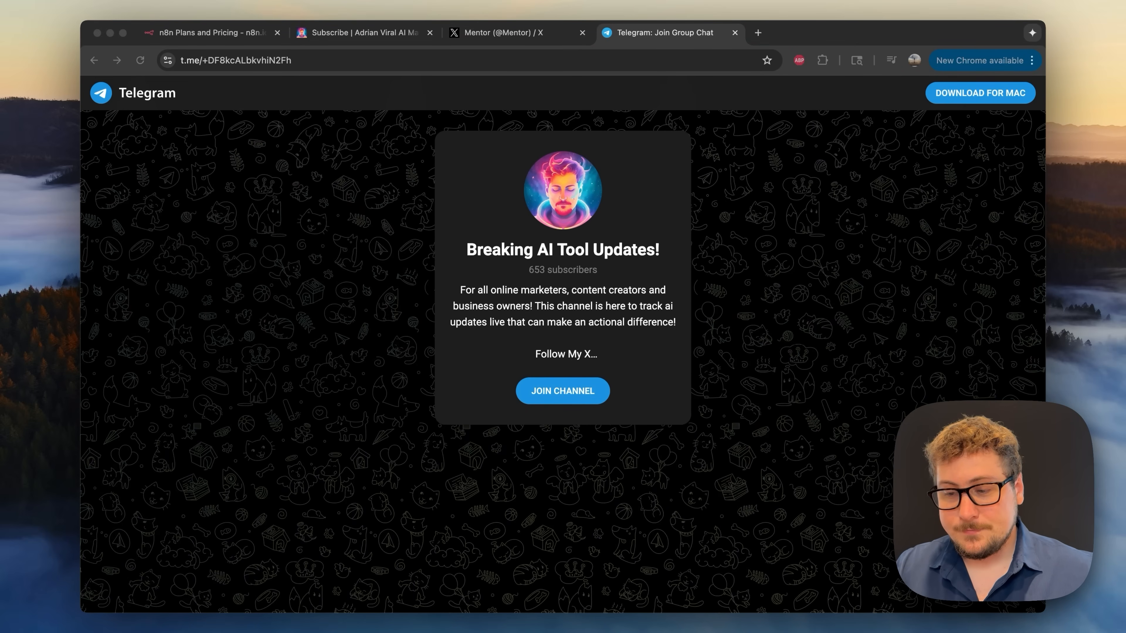
key("super+w")
scroll(614, 364, "down", 3)
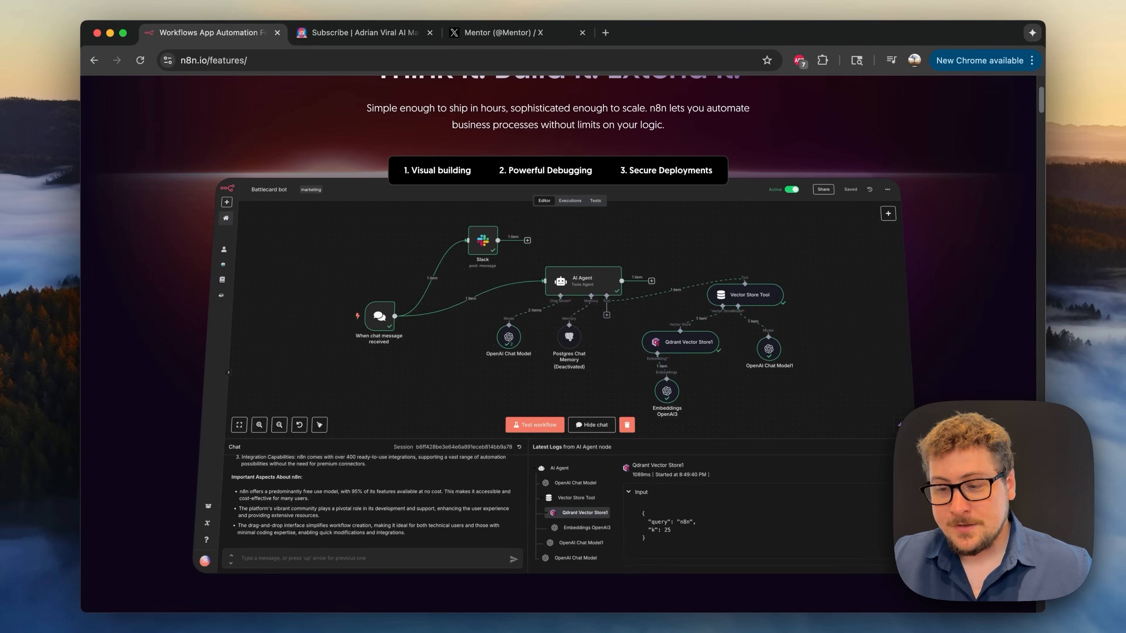
- Scroll the n8n features and lead-management pages down to the How it works section
scroll(546, 339, "up", 1)
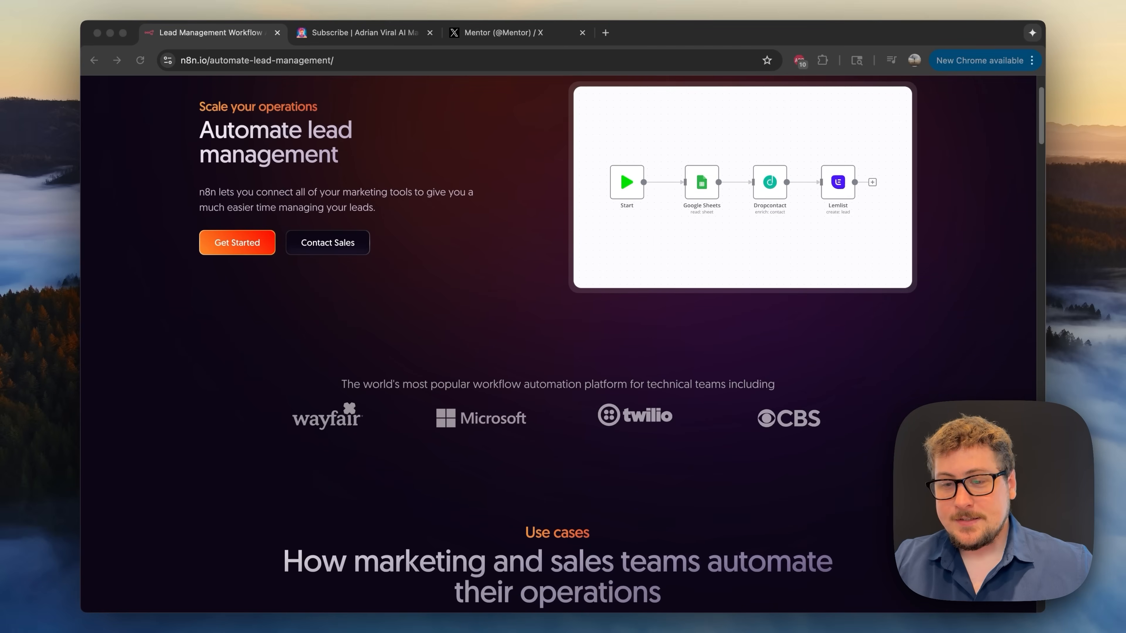
scroll(557, 348, "down", 3)
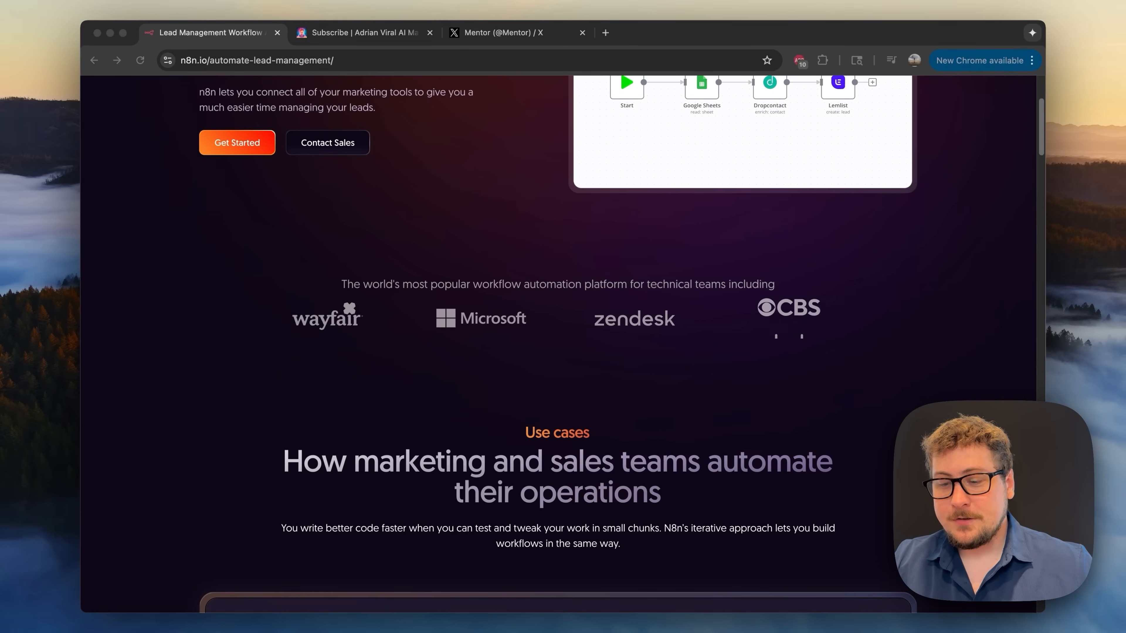
scroll(558, 348, "down", 7)
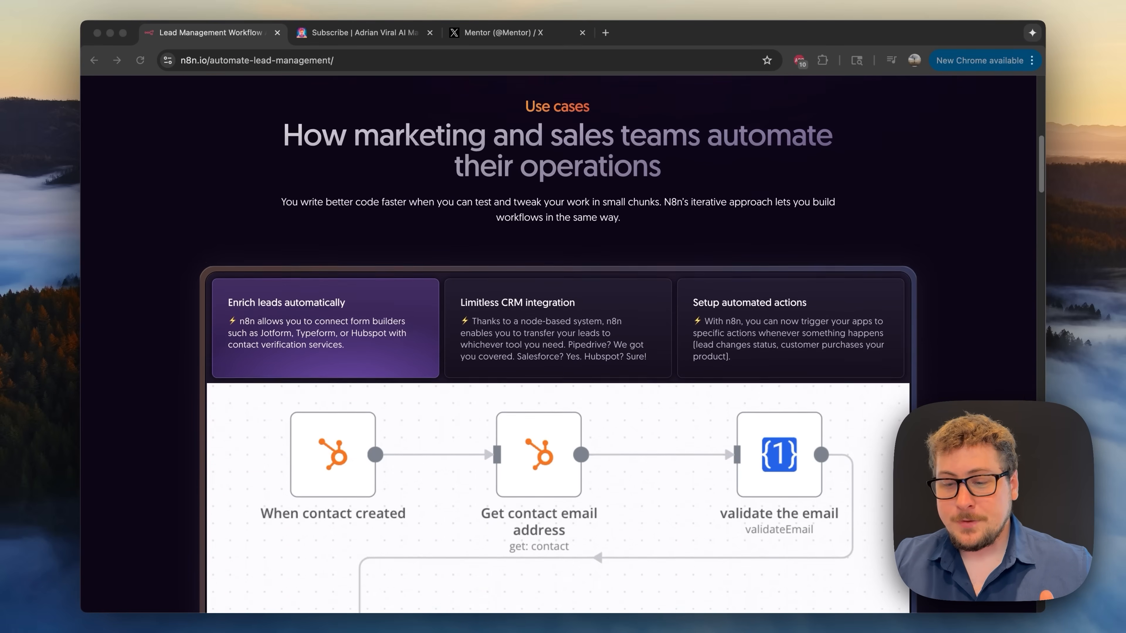
scroll(558, 348, "down", 15)
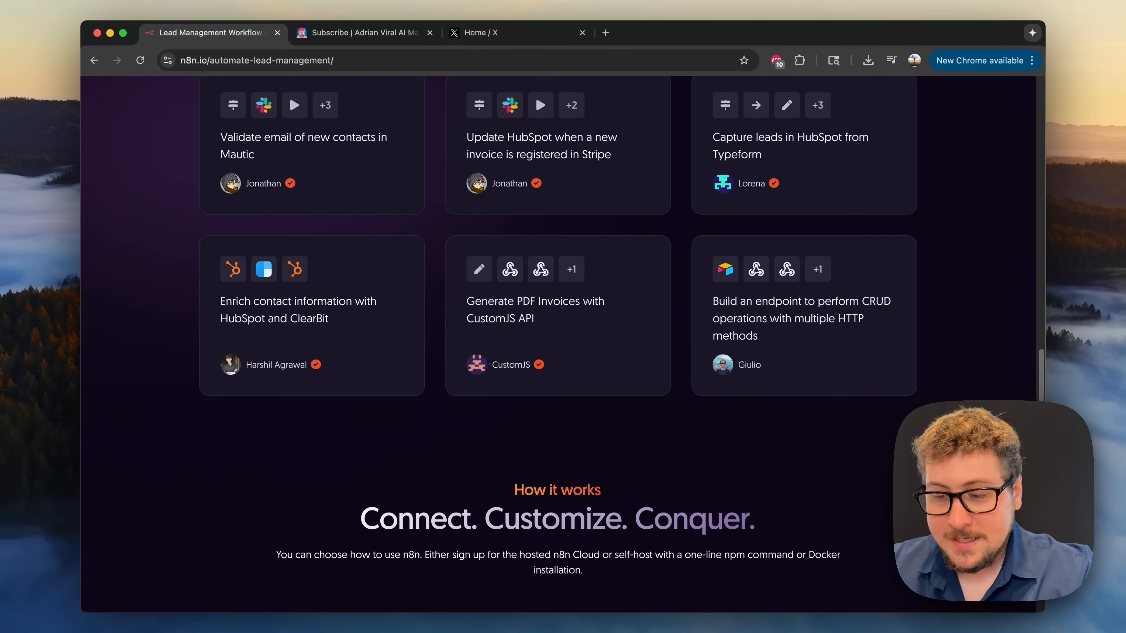
scroll(557, 347, "down", 5)
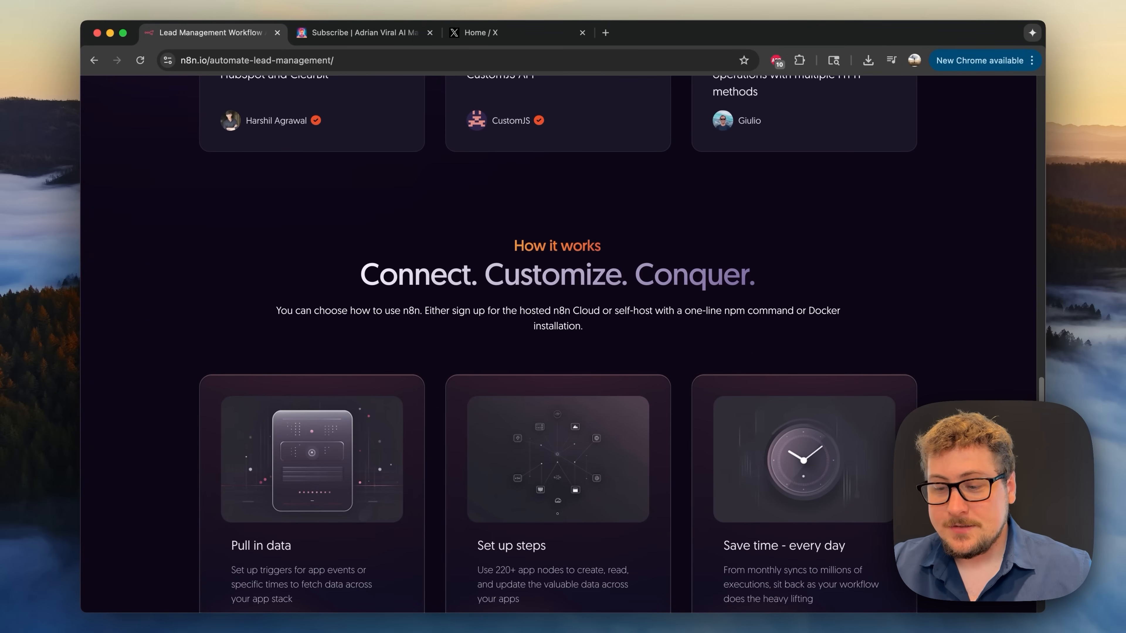
scroll(558, 348, "down", 1)
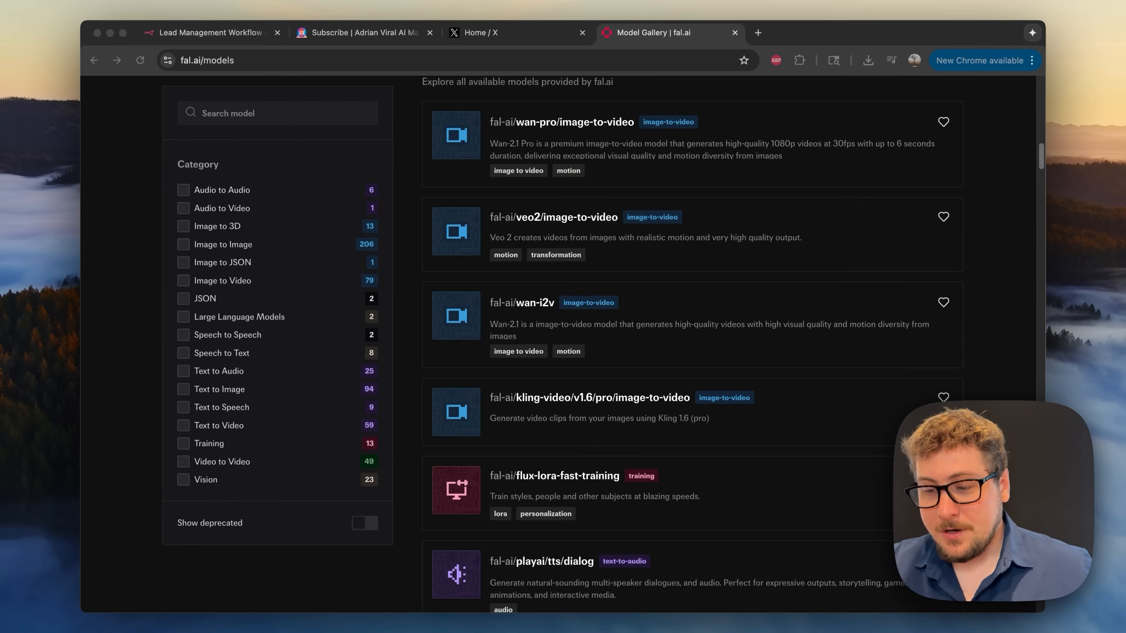
scroll(691, 346, "down", 5)
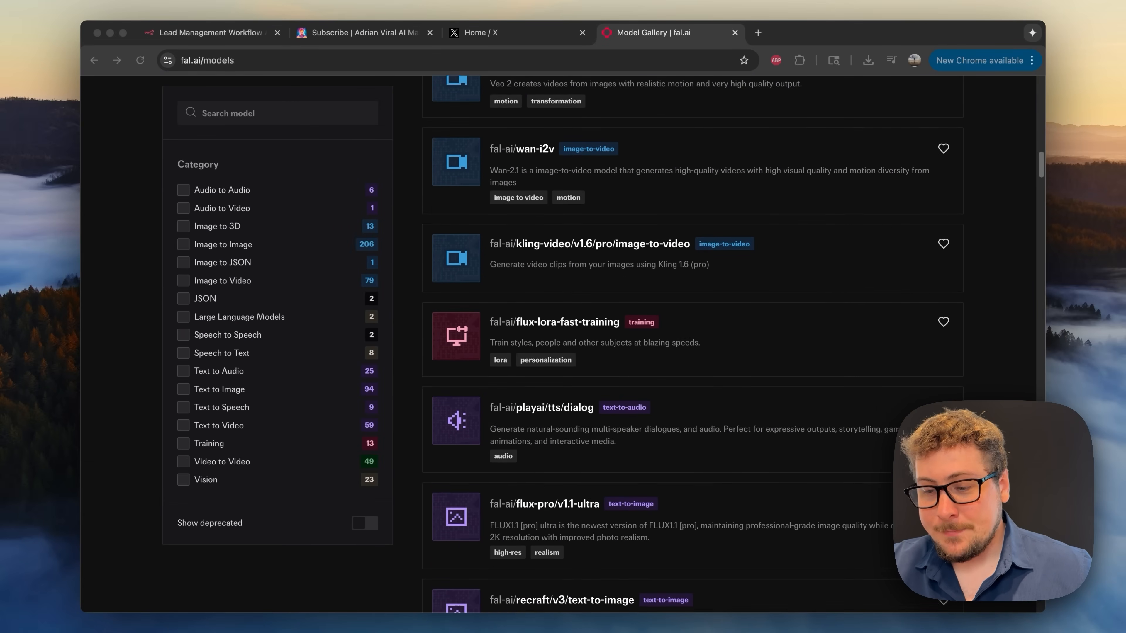
- Scroll down the fal.ai model list past the image, audio and video models
scroll(692, 346, "down", 3)
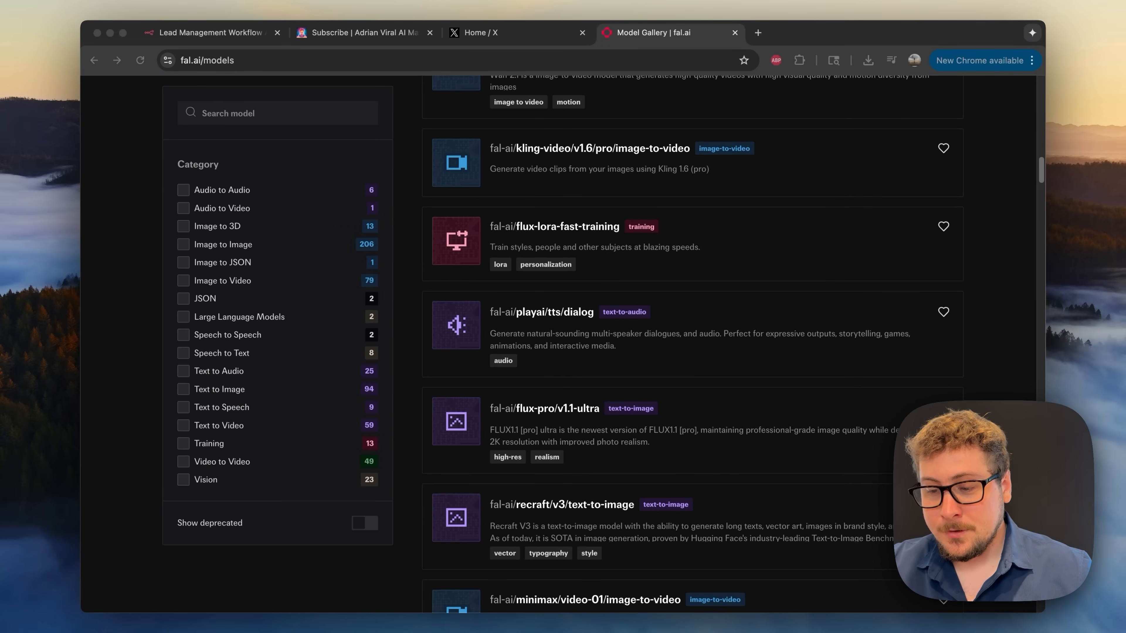
scroll(692, 346, "down", 5)
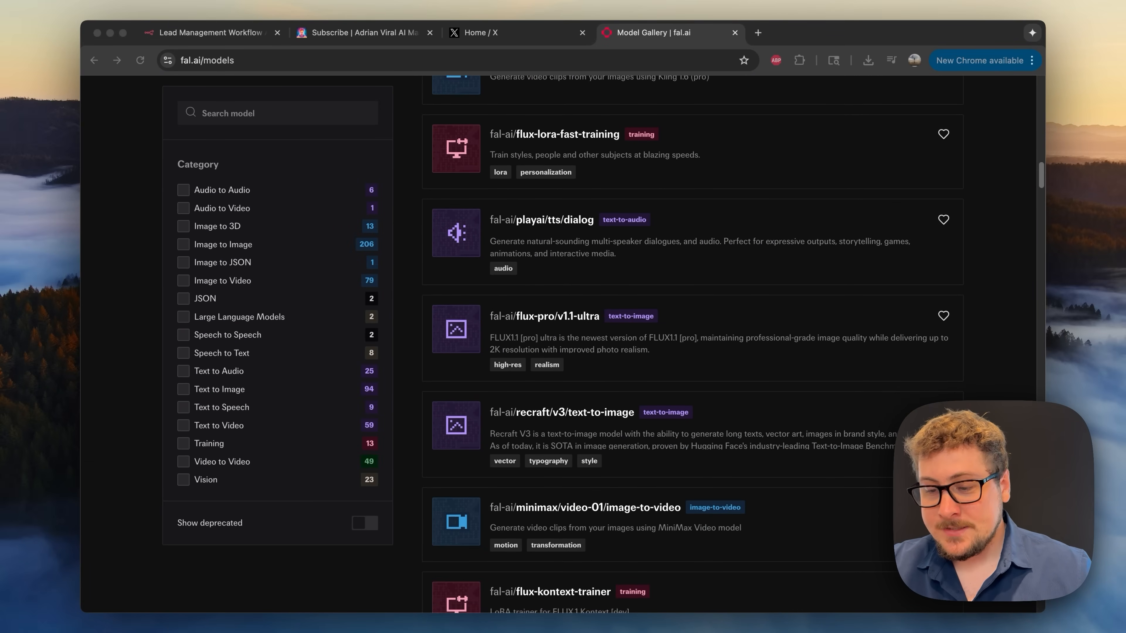
scroll(692, 346, "down", 2)
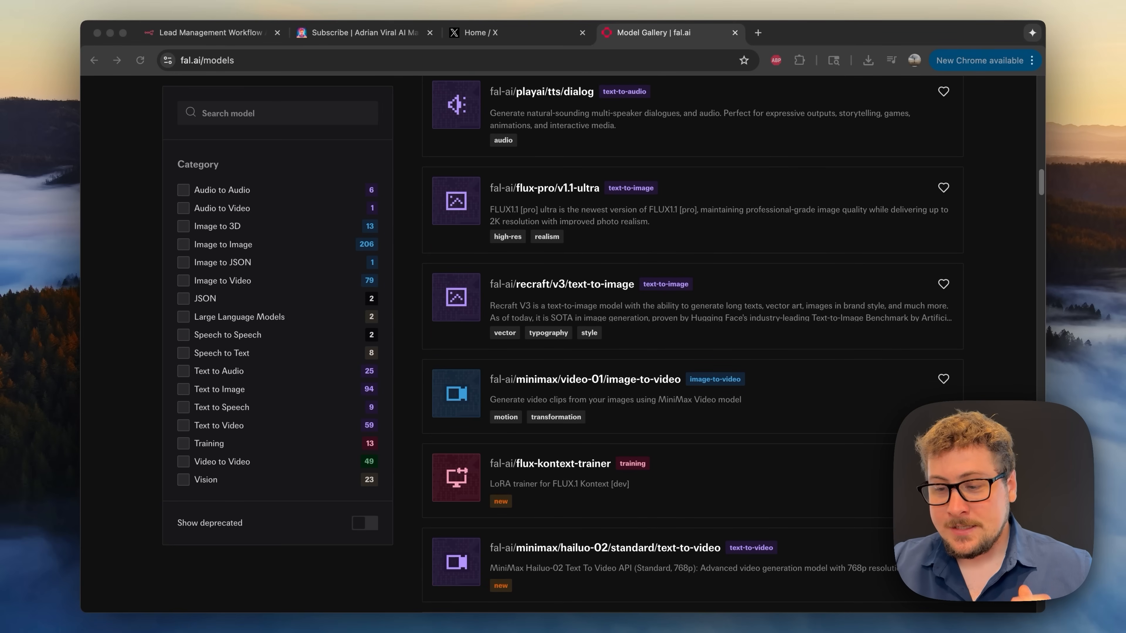
scroll(691, 346, "down", 3)
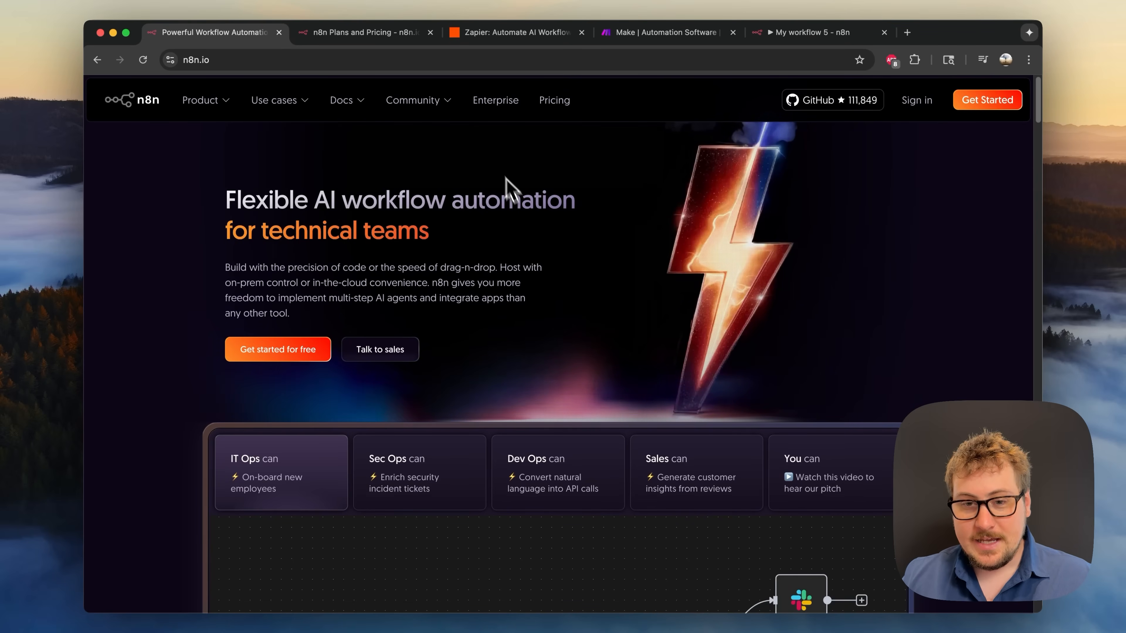
- Compare the Zapier and Make homepages, scrolling through the Make site
left_click(492, 39)
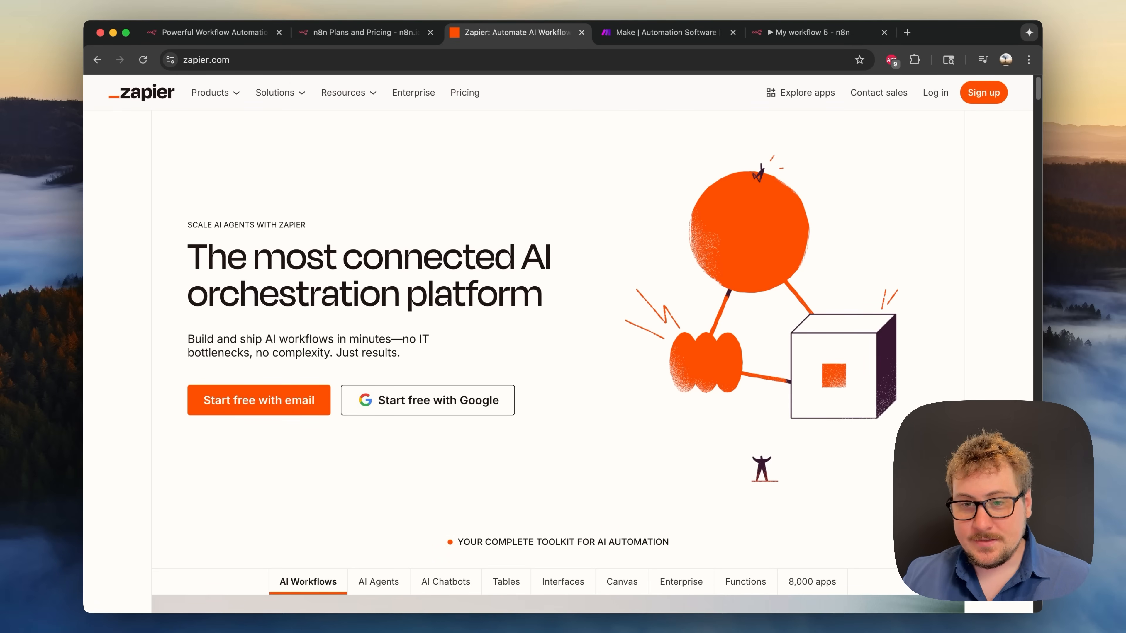
left_click(640, 33)
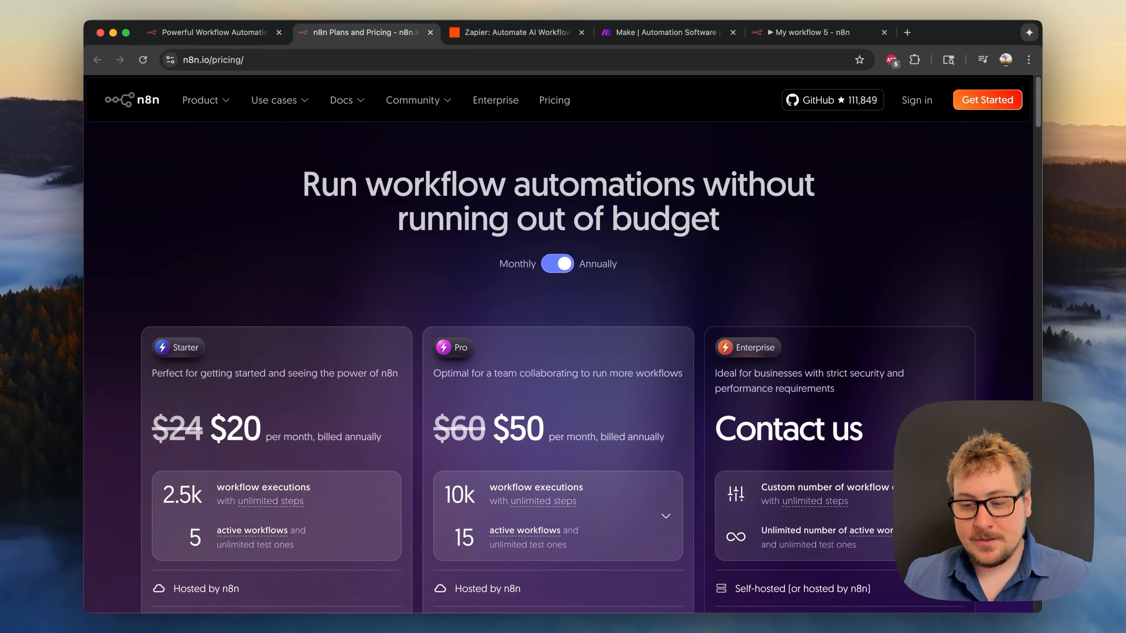
scroll(342, 244, "down", 1)
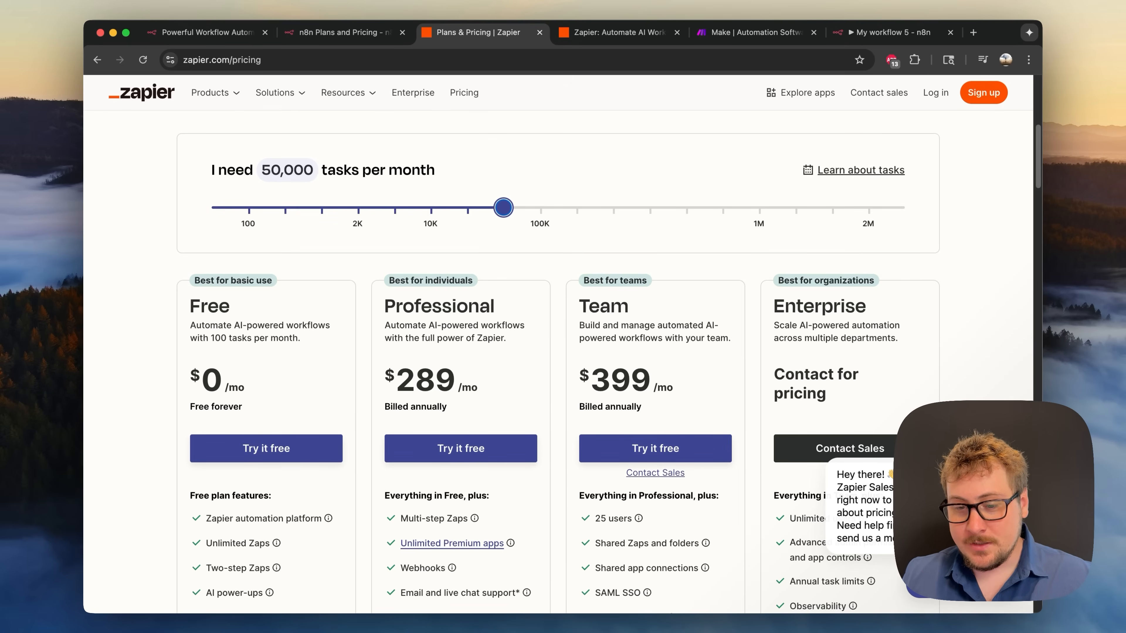
scroll(678, 239, "down", 1)
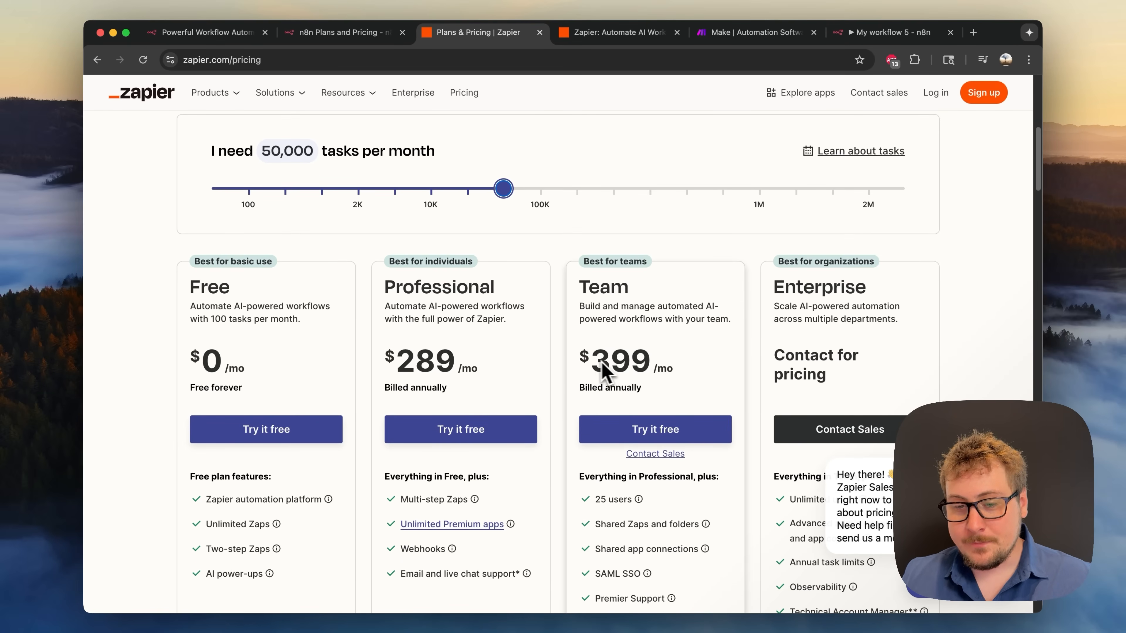
scroll(603, 229, "up", 2)
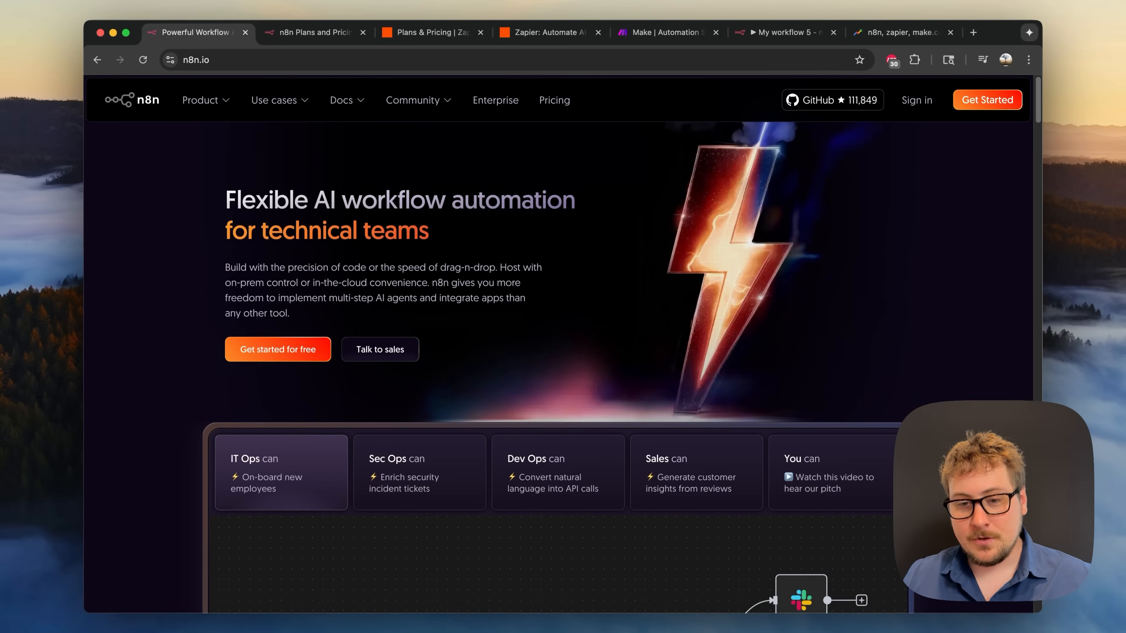
- Scroll down the n8n.io homepage to its example workflows
scroll(522, 283, "down", 3)
scroll(522, 286, "down", 3)
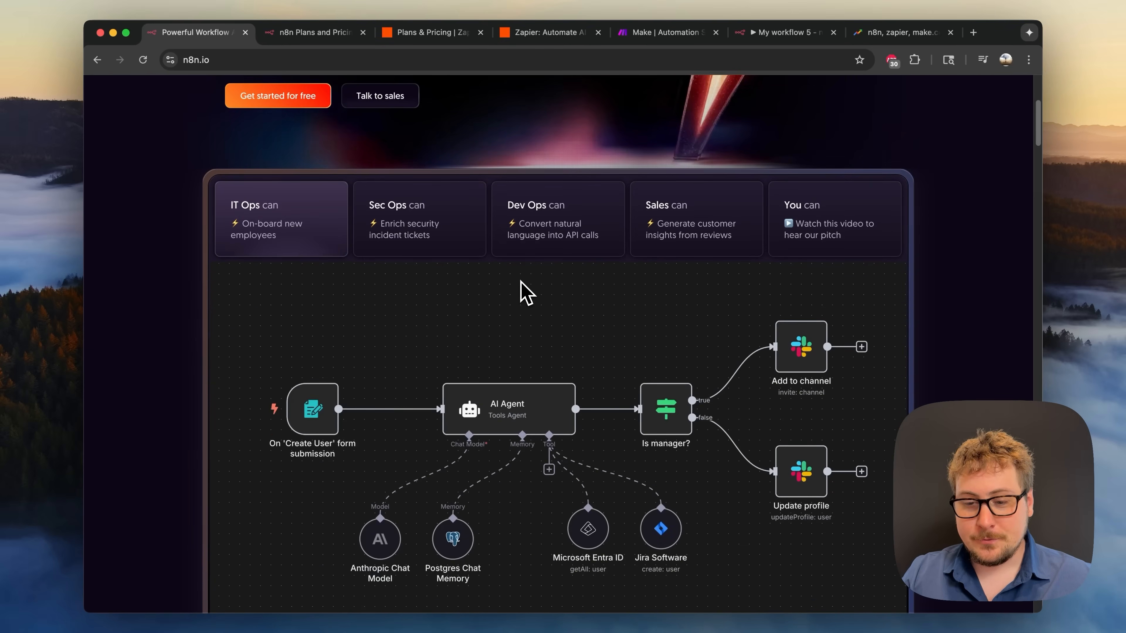
scroll(179, 303, "down", 1)
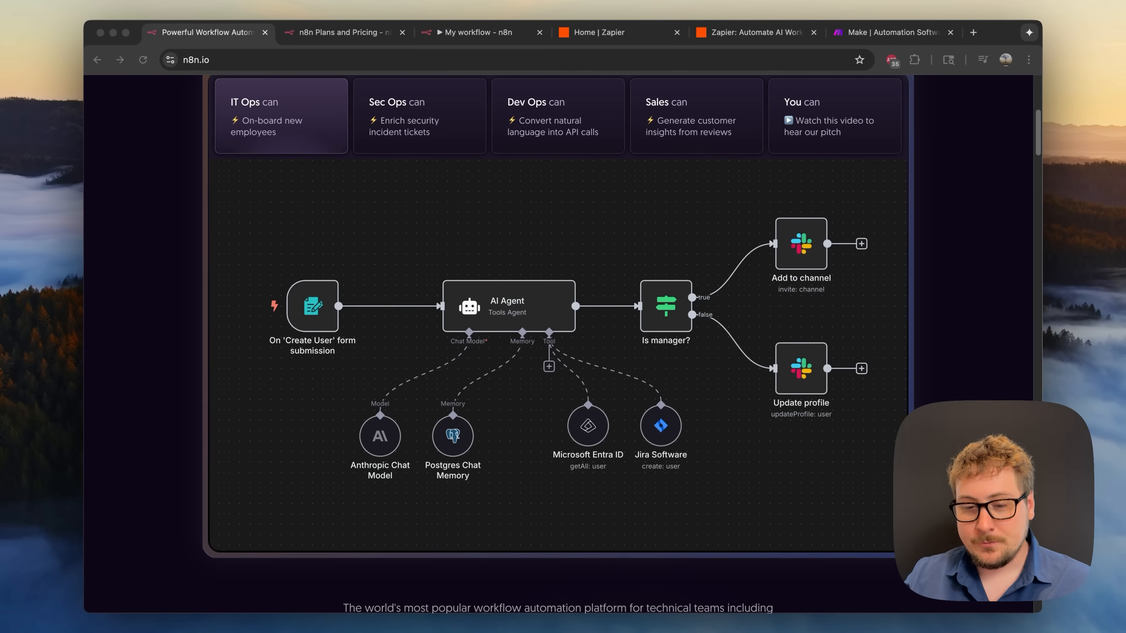
scroll(559, 310, "down", 15)
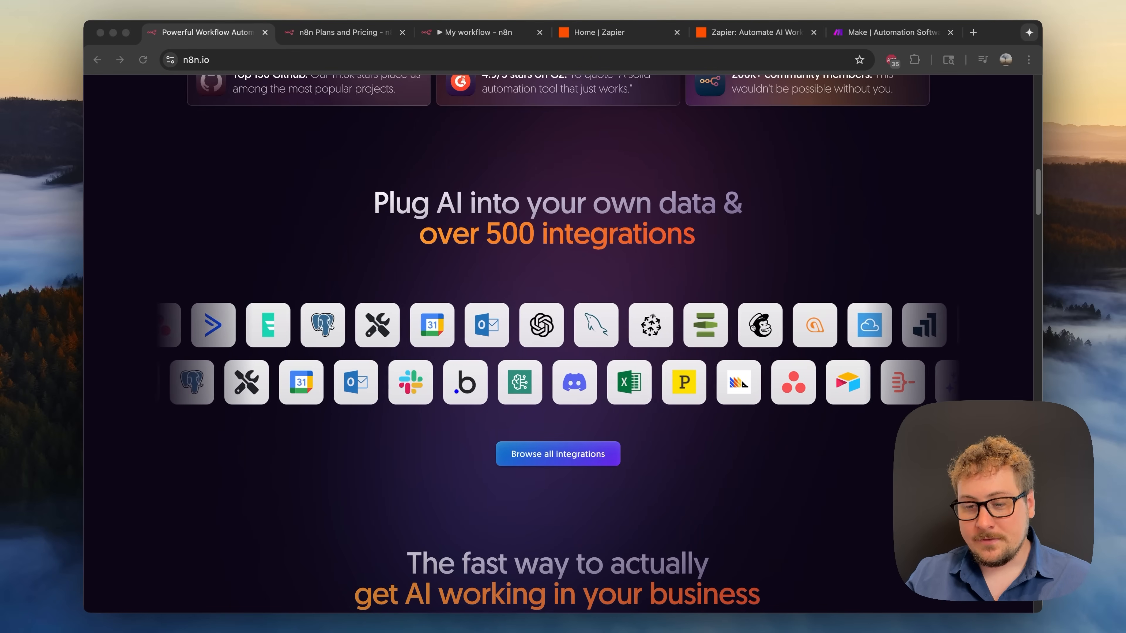
scroll(849, 410, "down", 1)
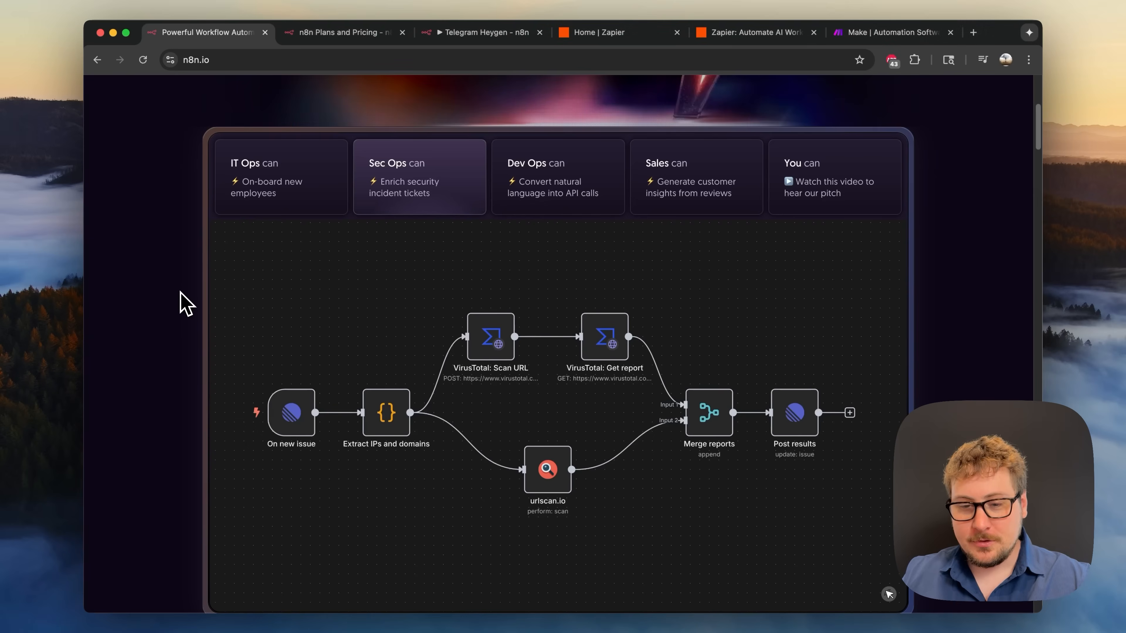
- Preview the Dev Ops, Sales and pitch video examples, ending on the Sales workflow
left_click(593, 182)
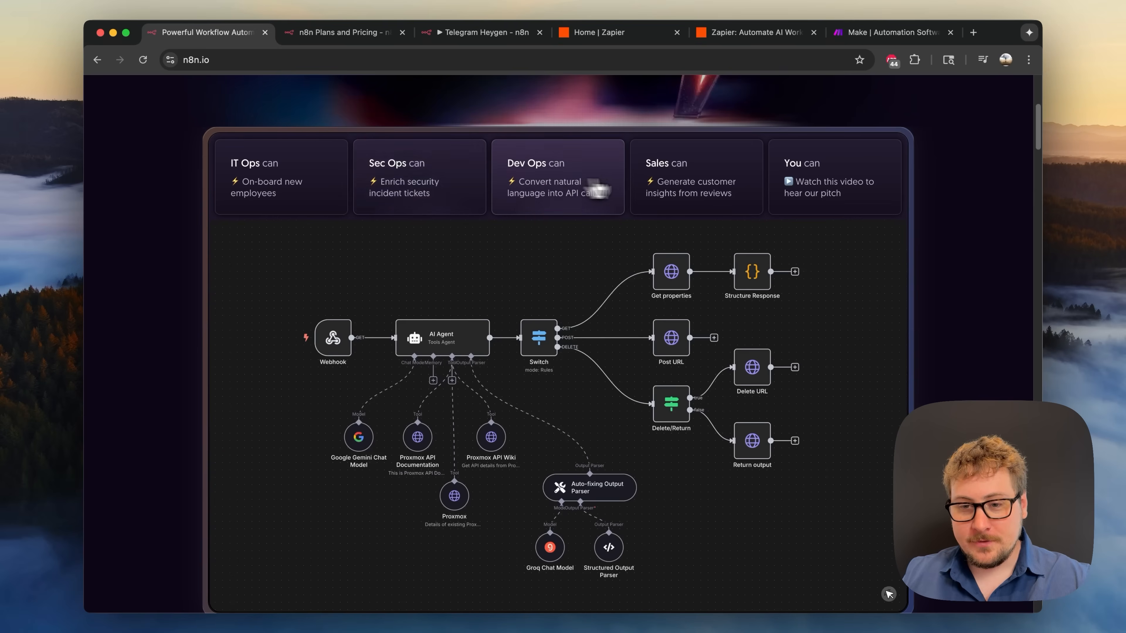
left_click(701, 182)
left_click(795, 190)
left_click(723, 190)
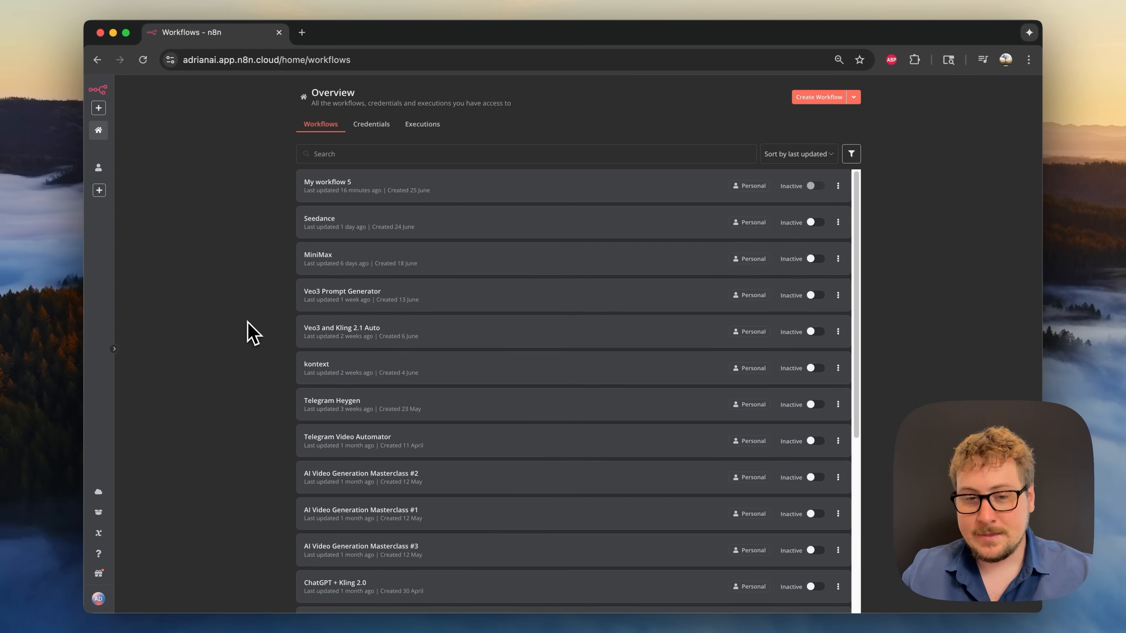
left_click(382, 126)
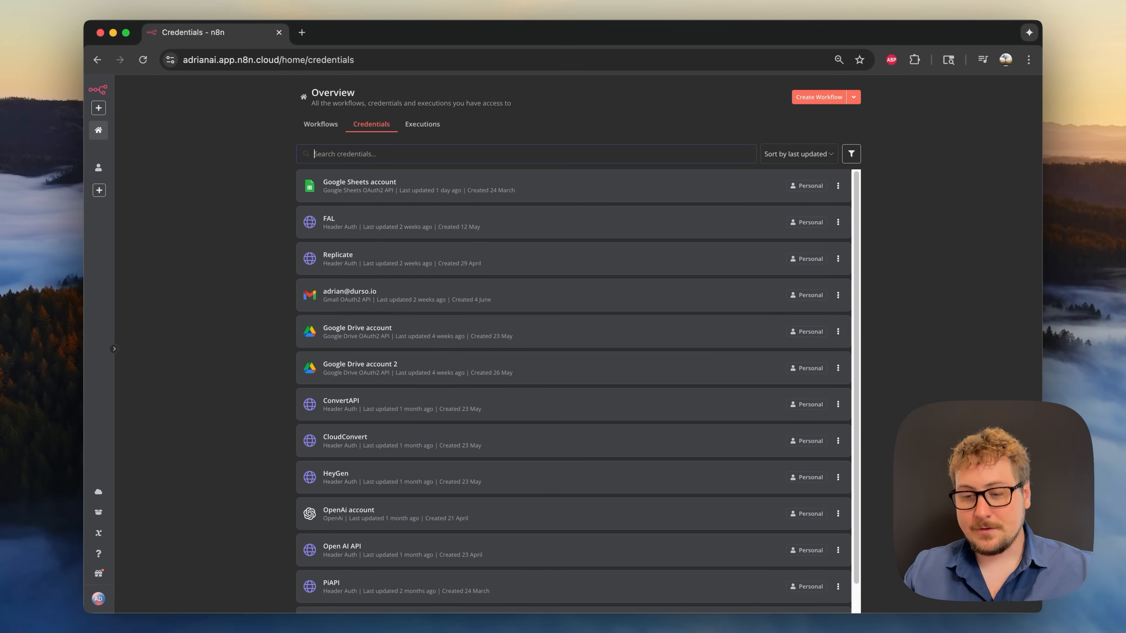
key("super+Tab")
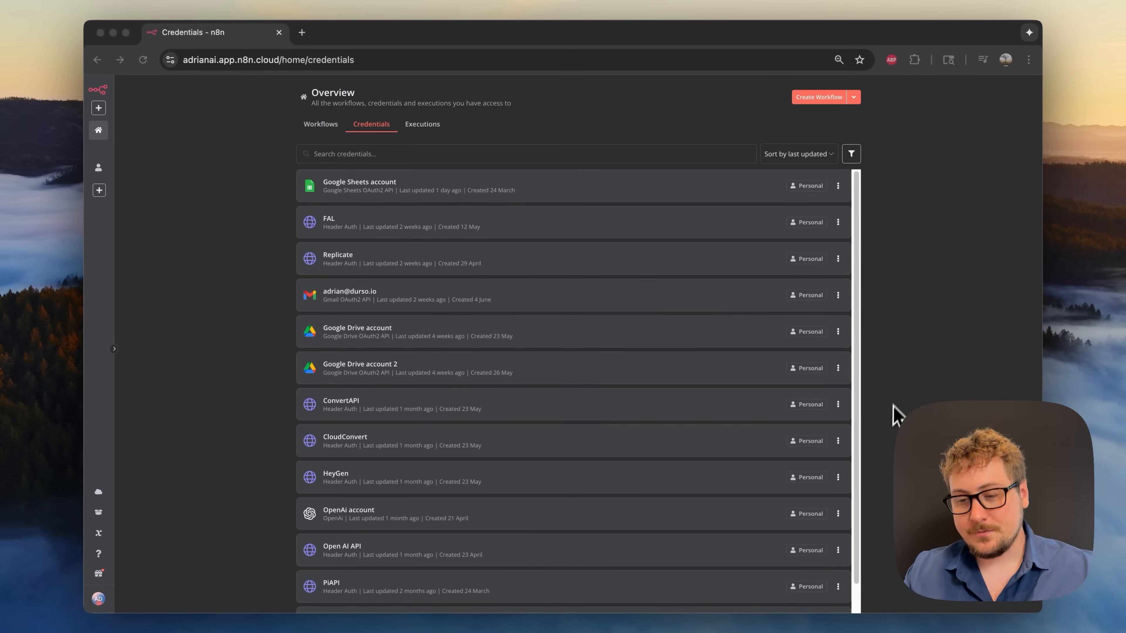
left_click(422, 129)
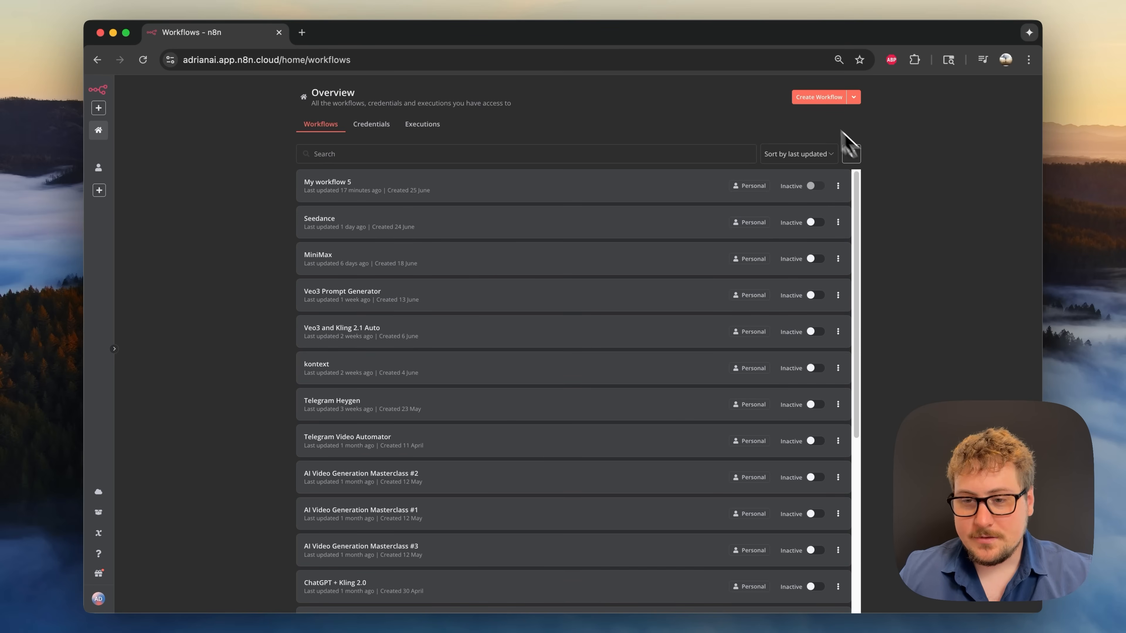
left_click(816, 99)
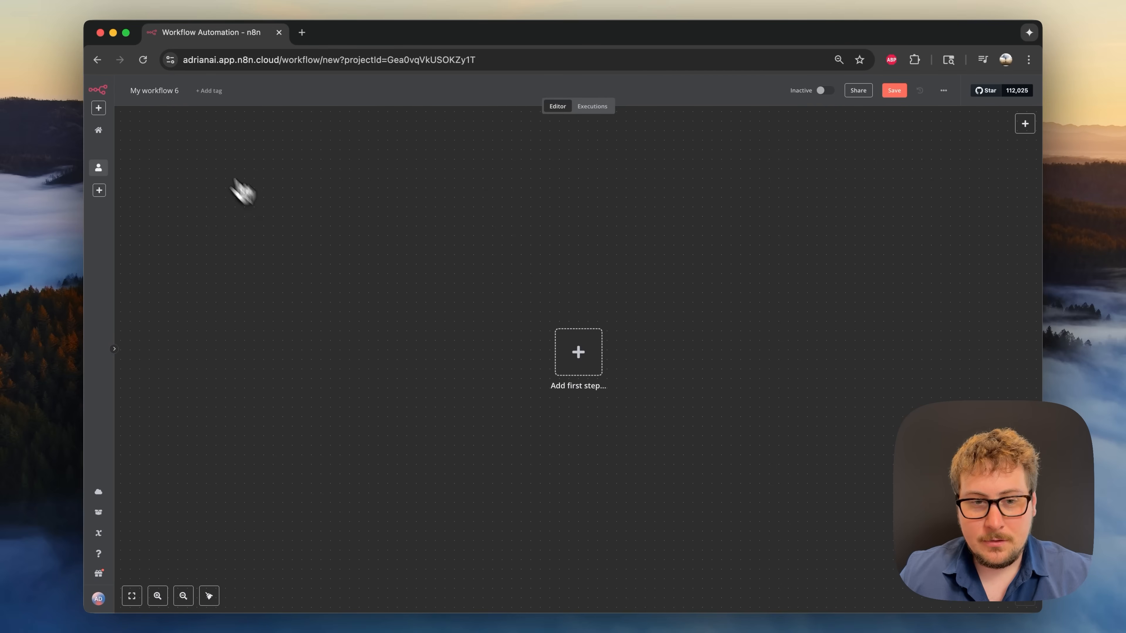
- Rename the blank workflow to 'demo' and bring up its first-step trigger list
left_click(152, 91)
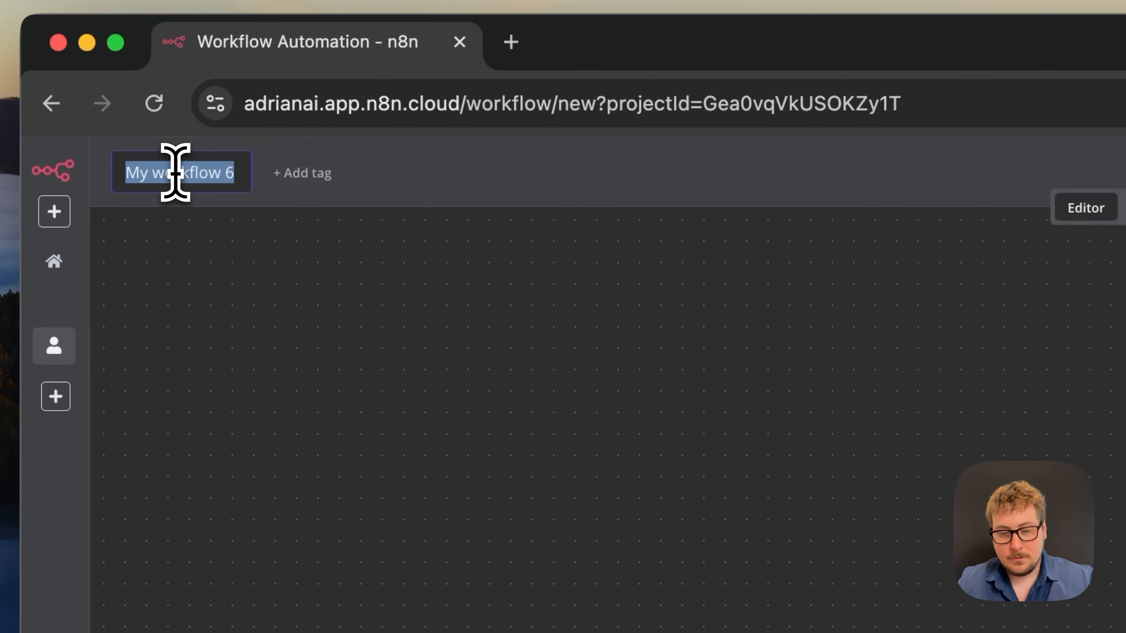
type("demo")
key("Return")
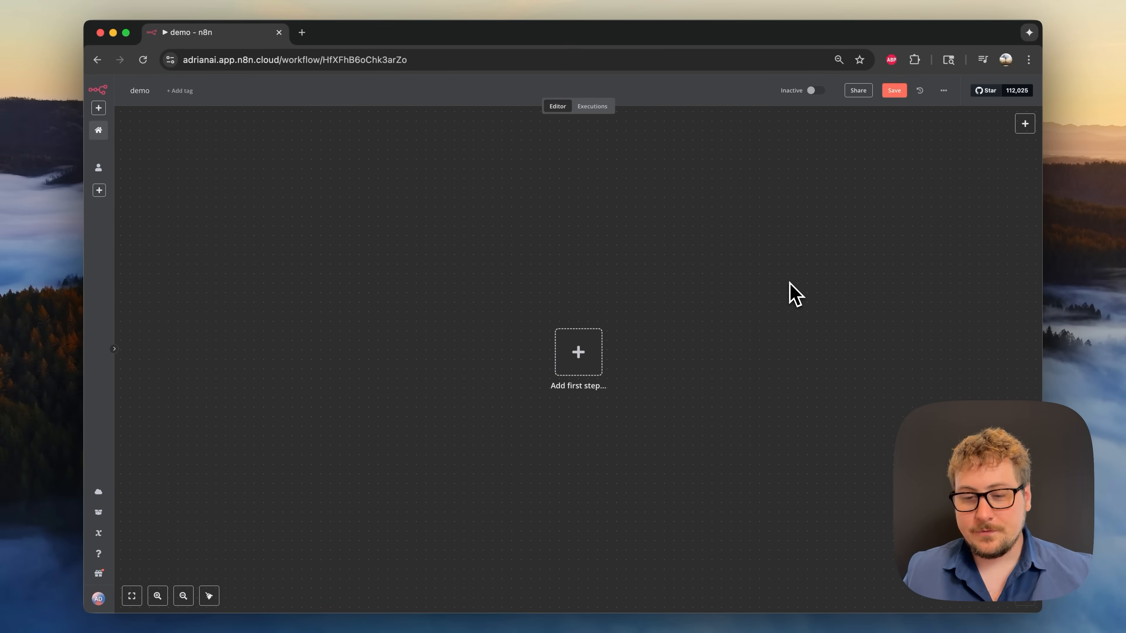
left_click(575, 361)
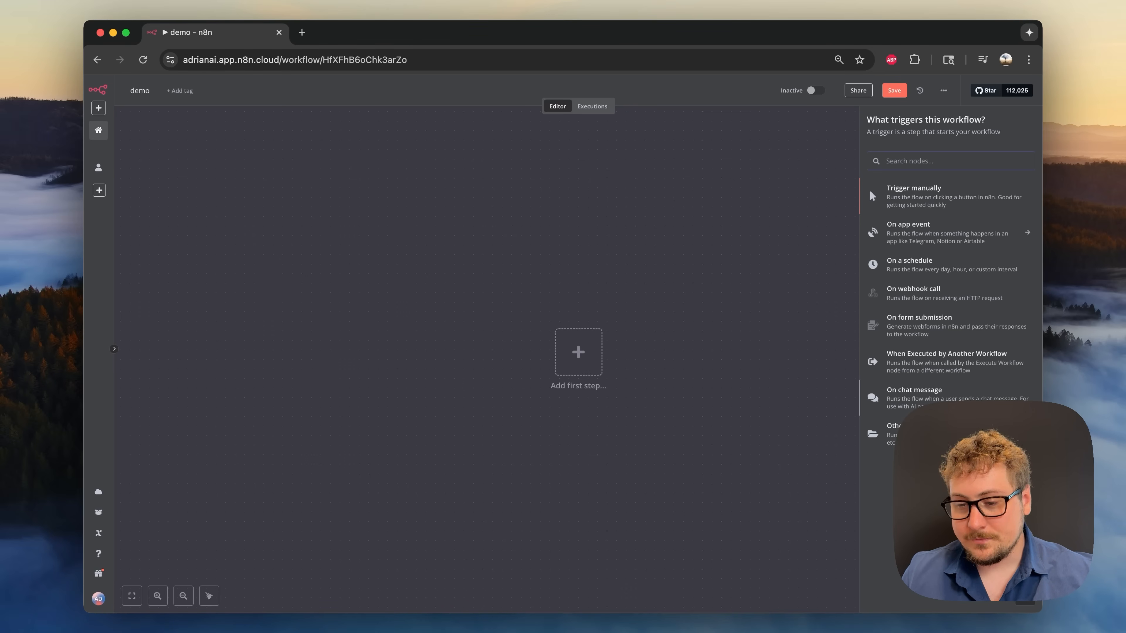
- Add a 'When chat message received' trigger as the demo workflow's first node
left_click(923, 398)
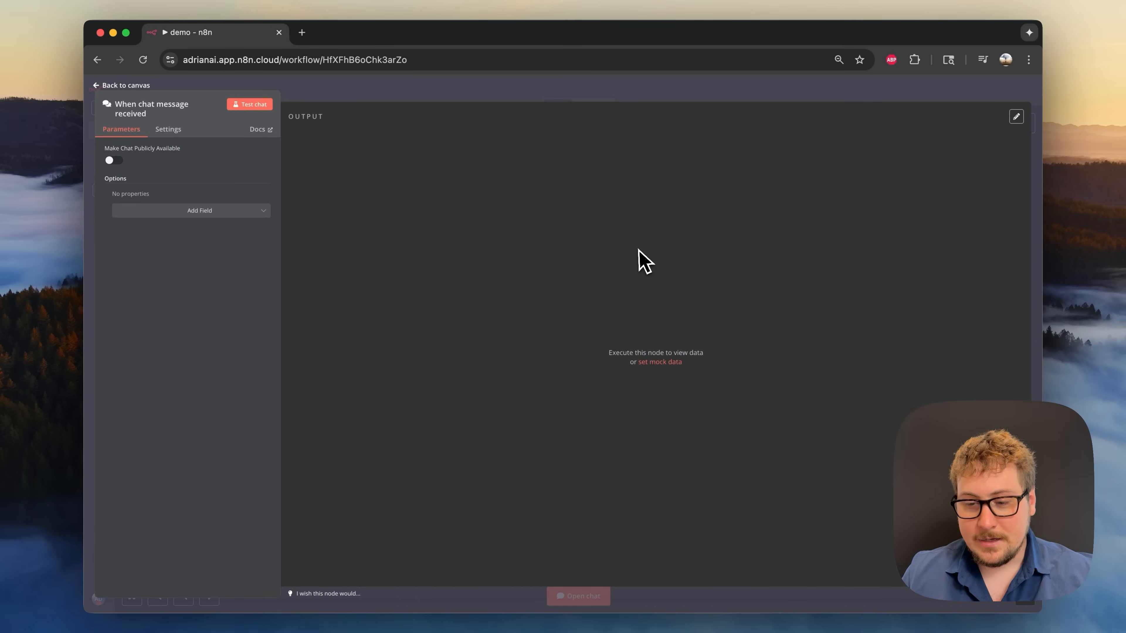
left_click(888, 436)
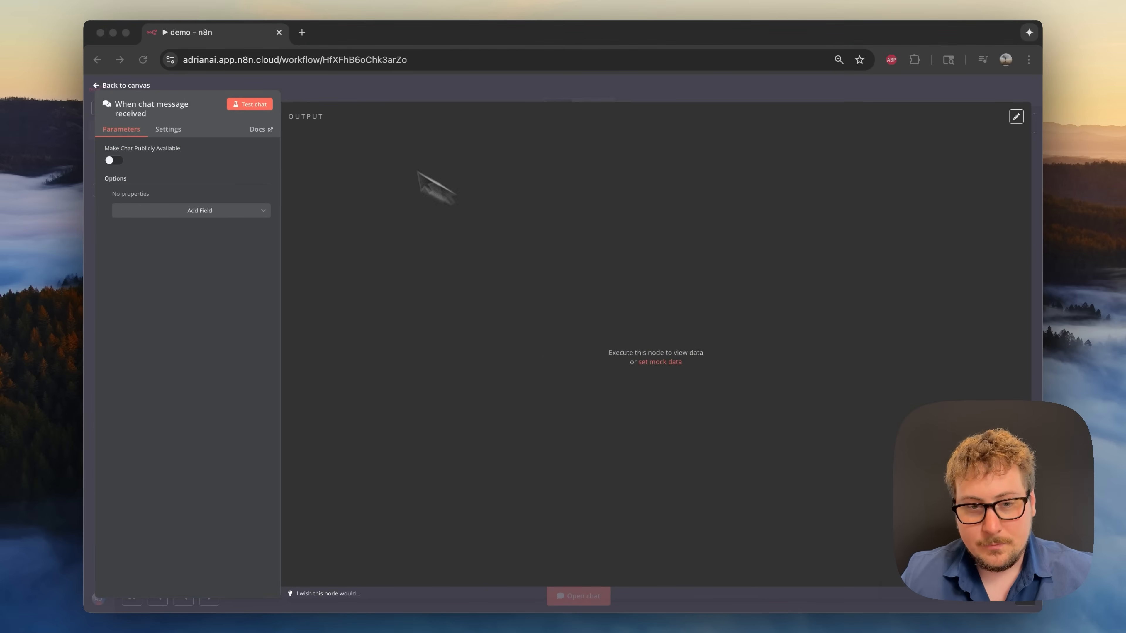
left_click(255, 105)
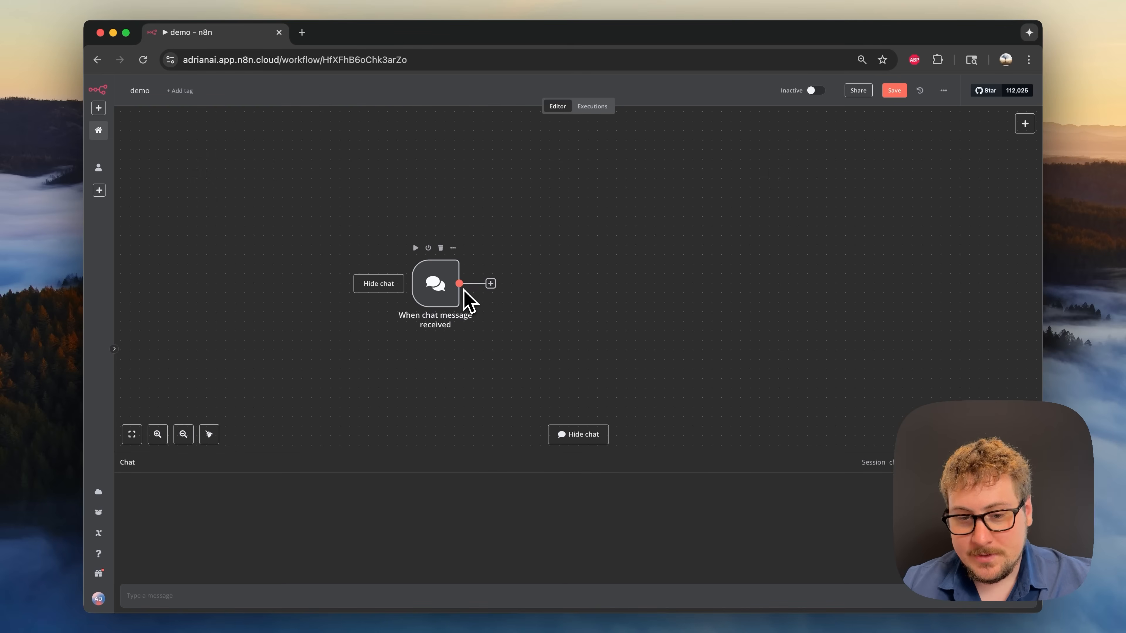
- Add an OpenAI 'Message a model' node after the chat trigger
left_click(491, 286)
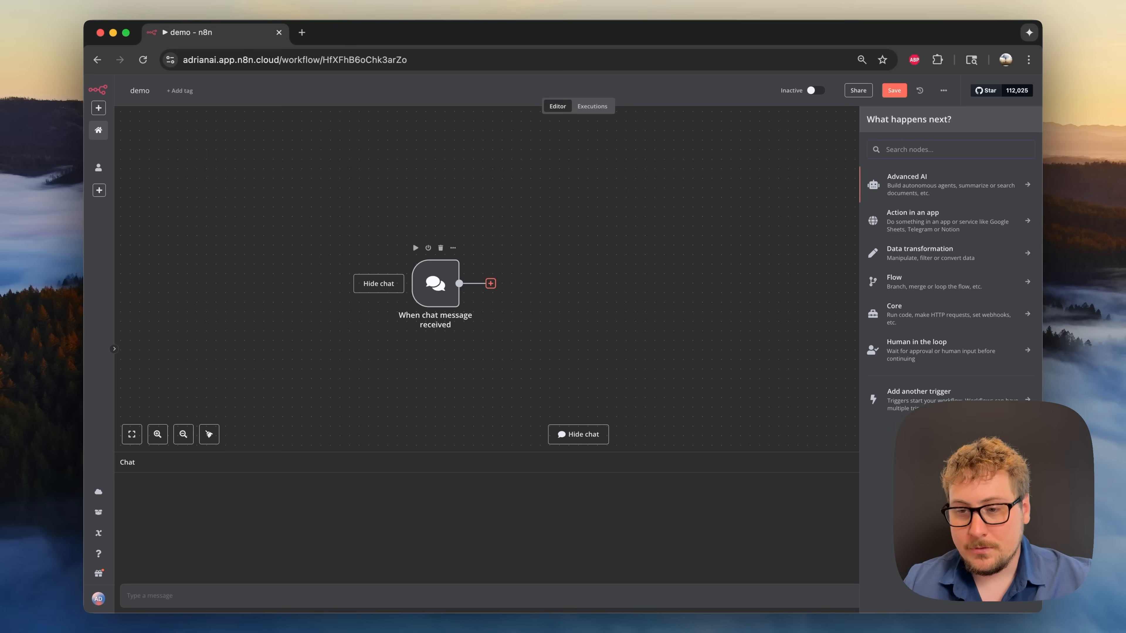
type("open")
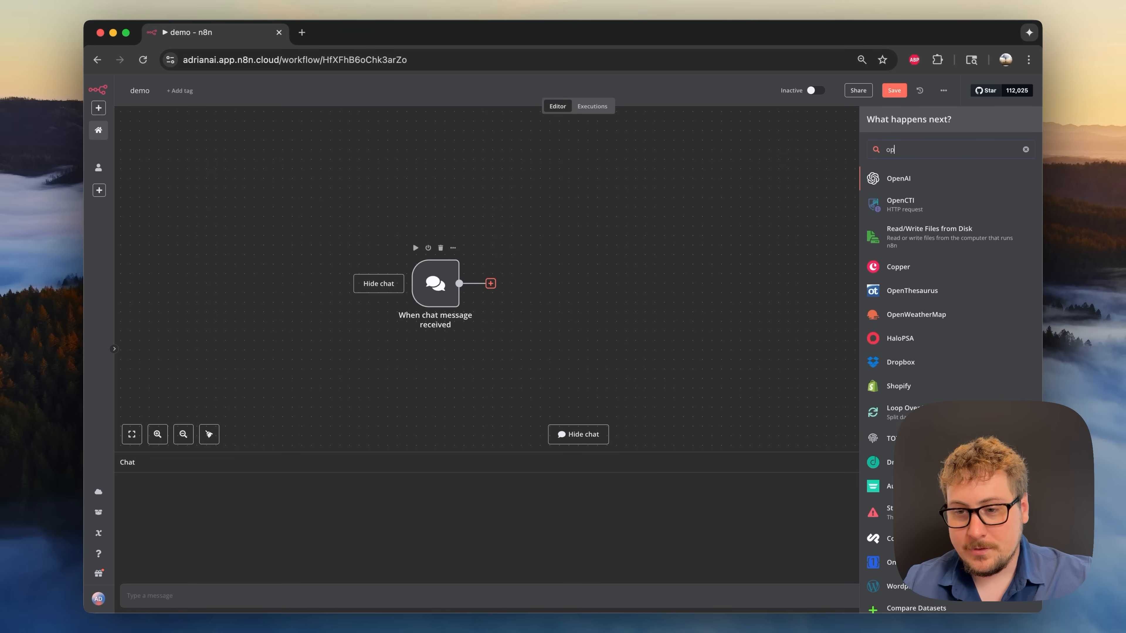
left_click(896, 181)
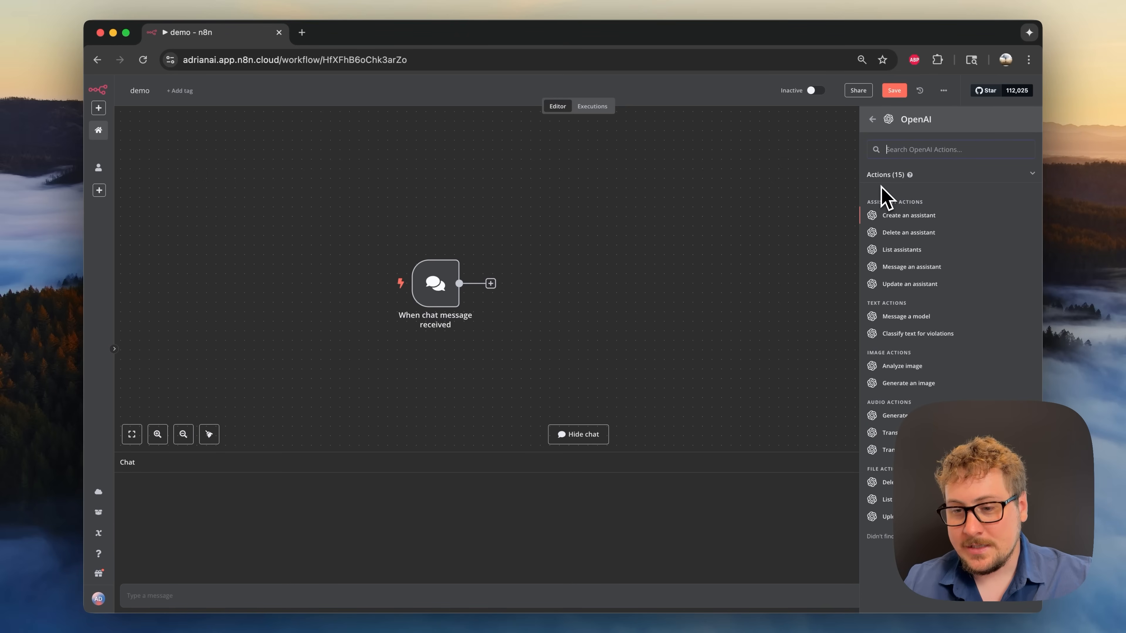
left_click(916, 317)
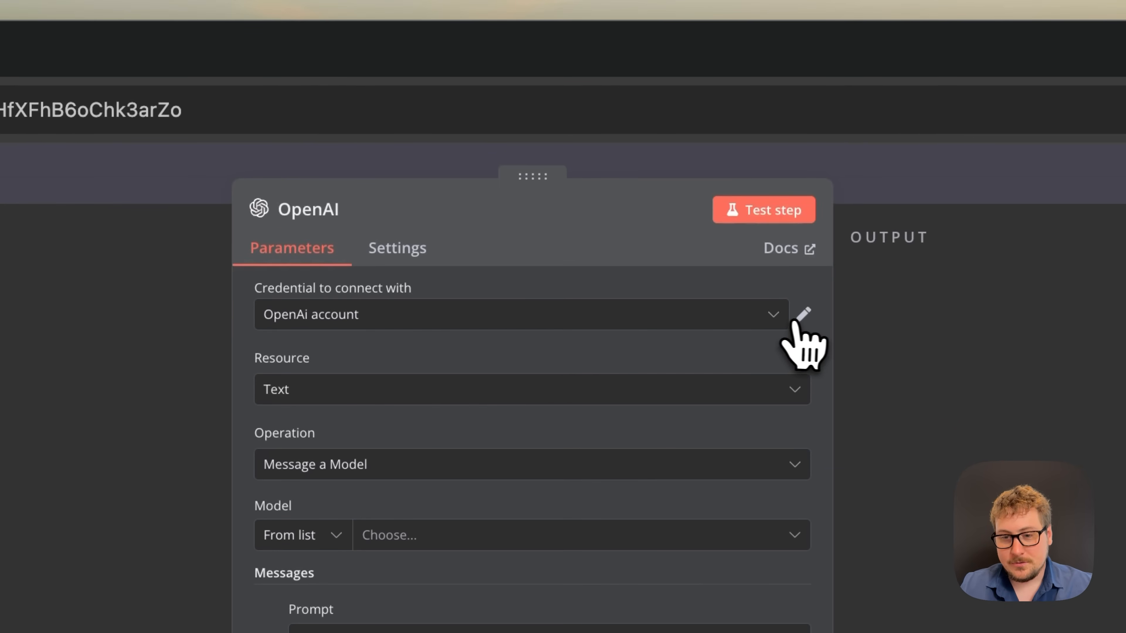
- Open the settings of the OpenAI account credential
left_click(730, 216)
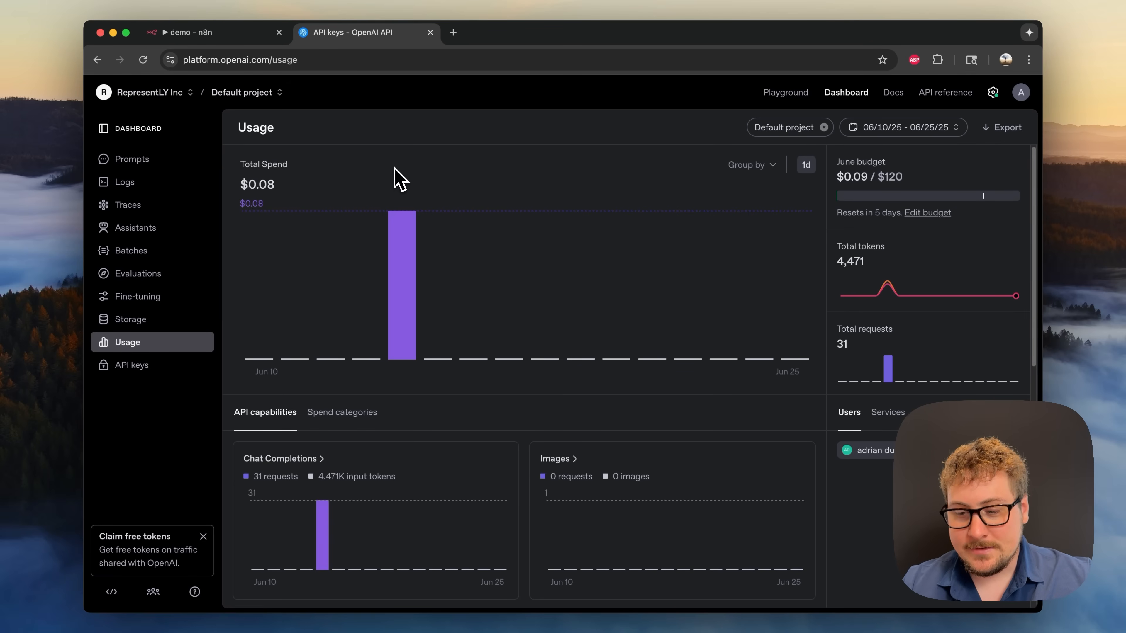
- Review the project's API keys in OpenAI Platform, then close n8n's OpenAI credential dialog
left_click(148, 365)
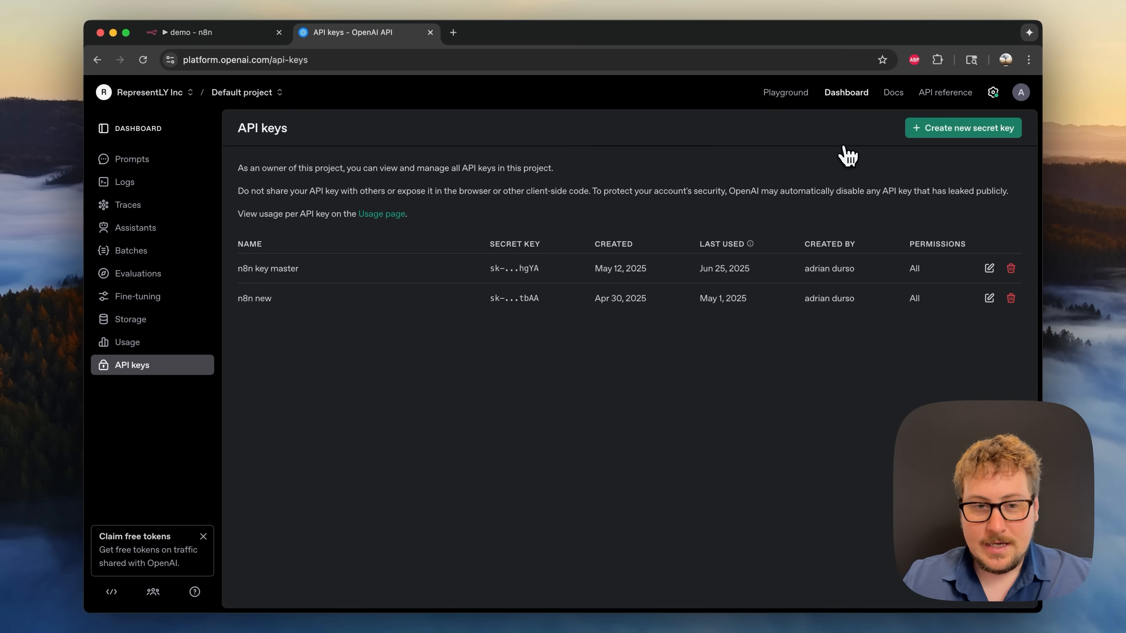
left_click(257, 38)
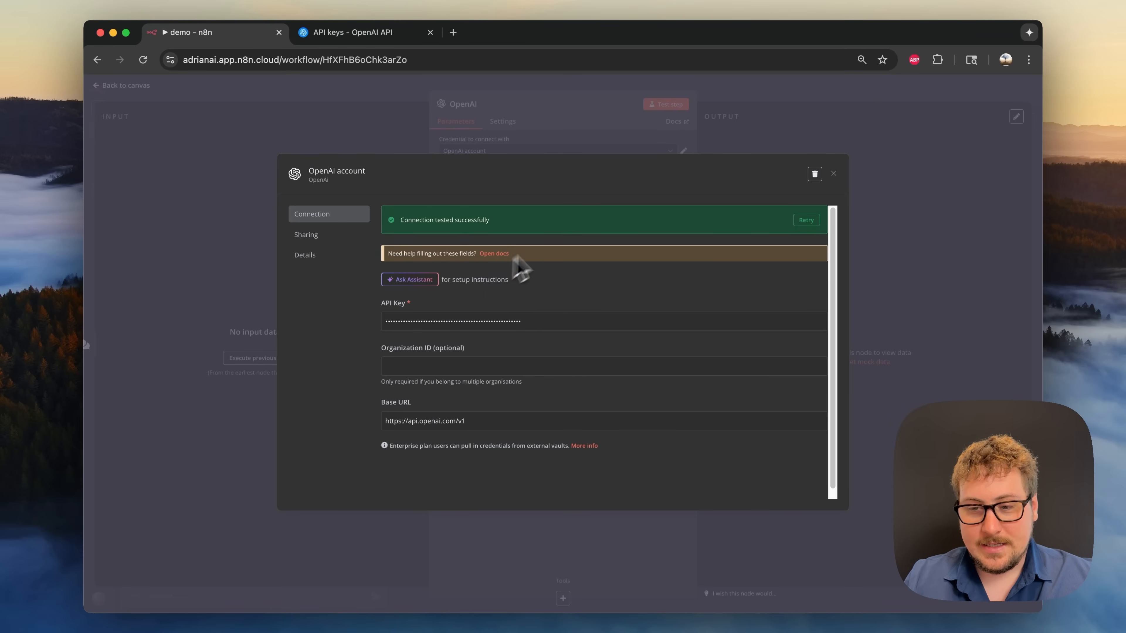
left_click(833, 173)
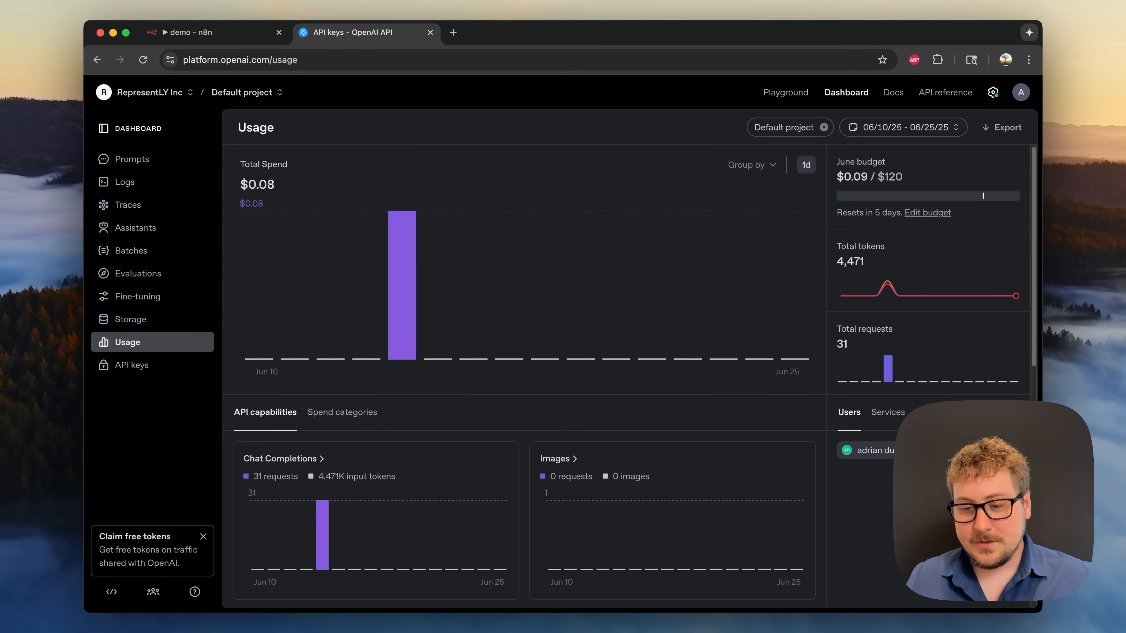
left_click(243, 38)
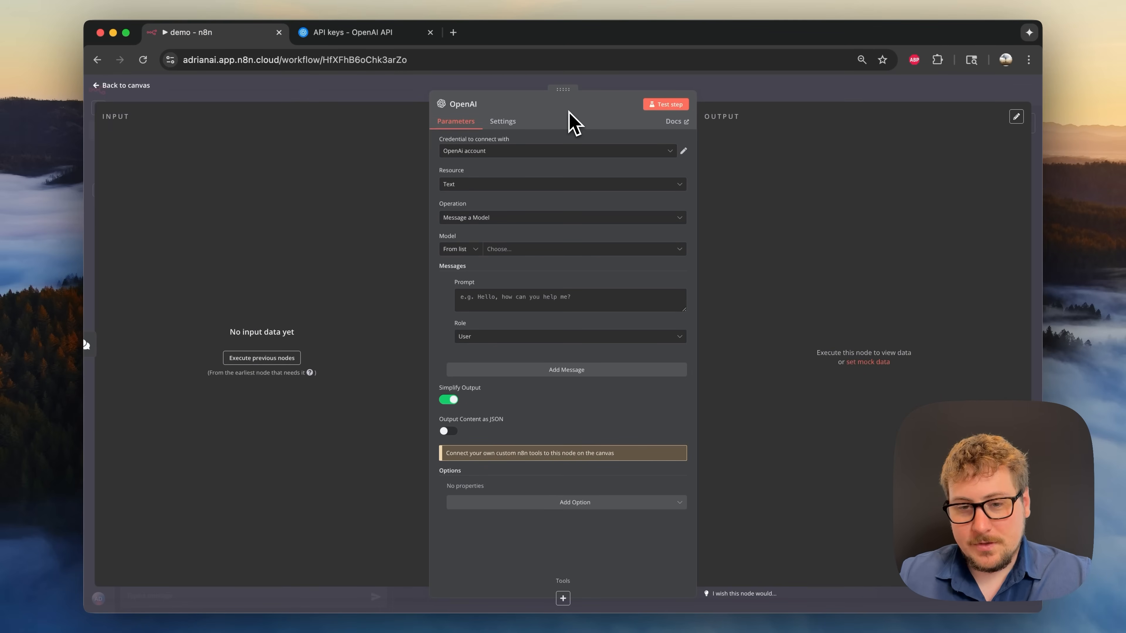
- Keep the OpenAi account credential, Text resource and Message a Model operation
left_click(537, 153)
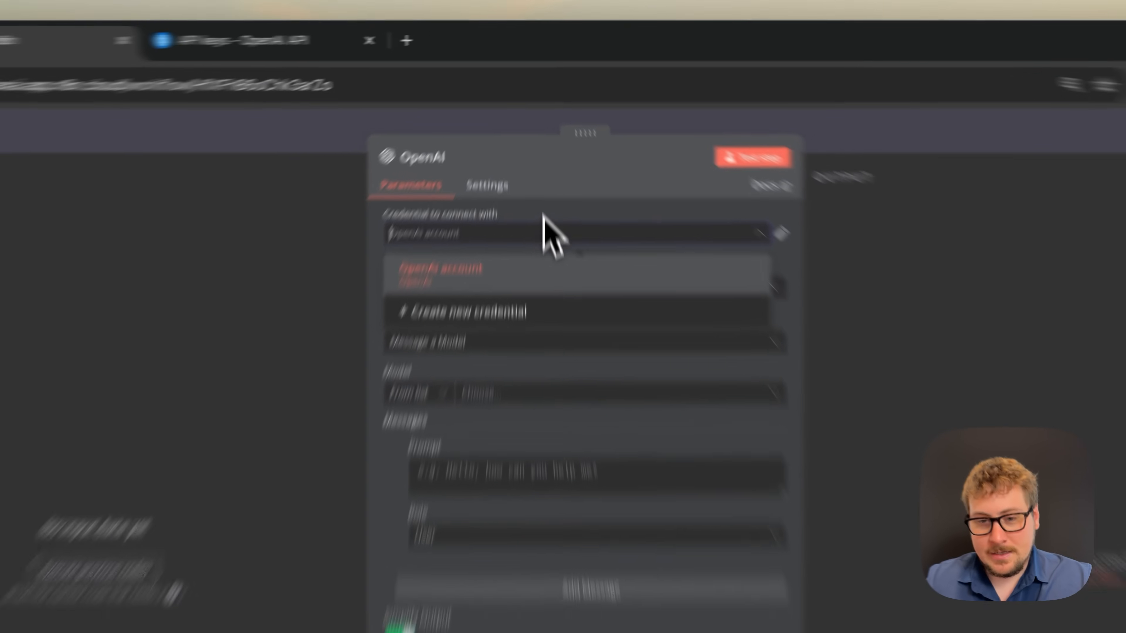
left_click(562, 199)
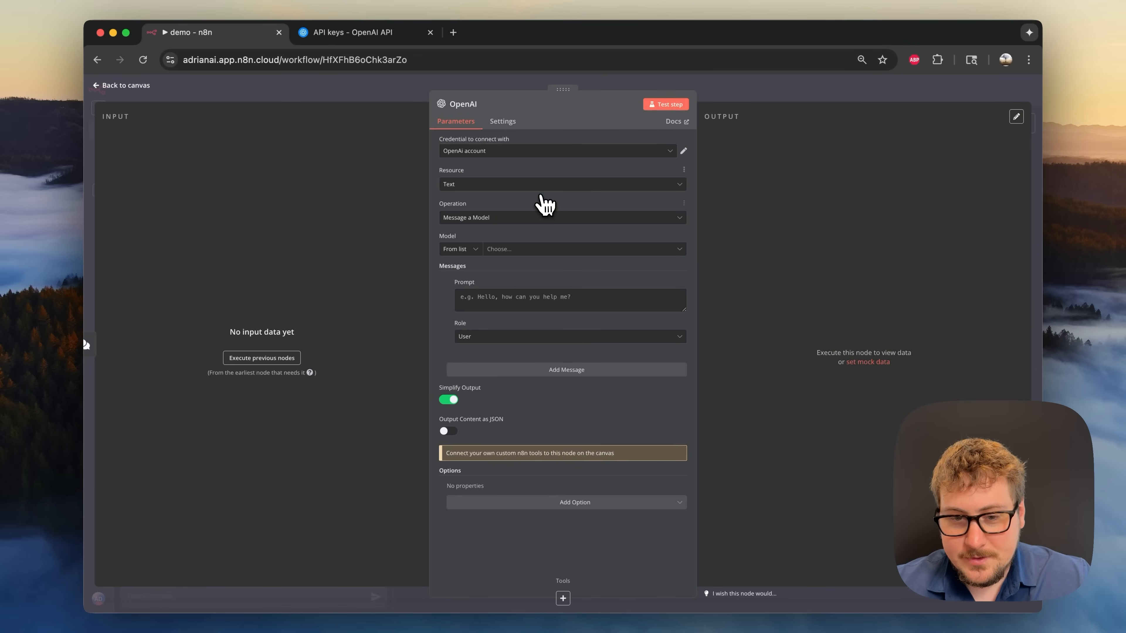
left_click(541, 185)
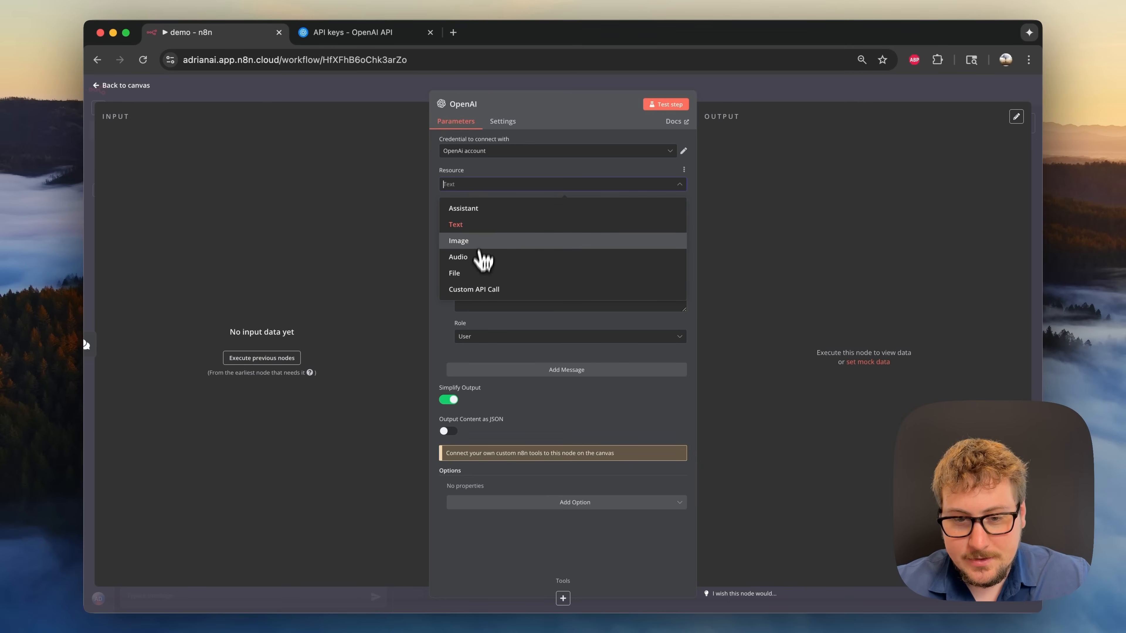
left_click(476, 225)
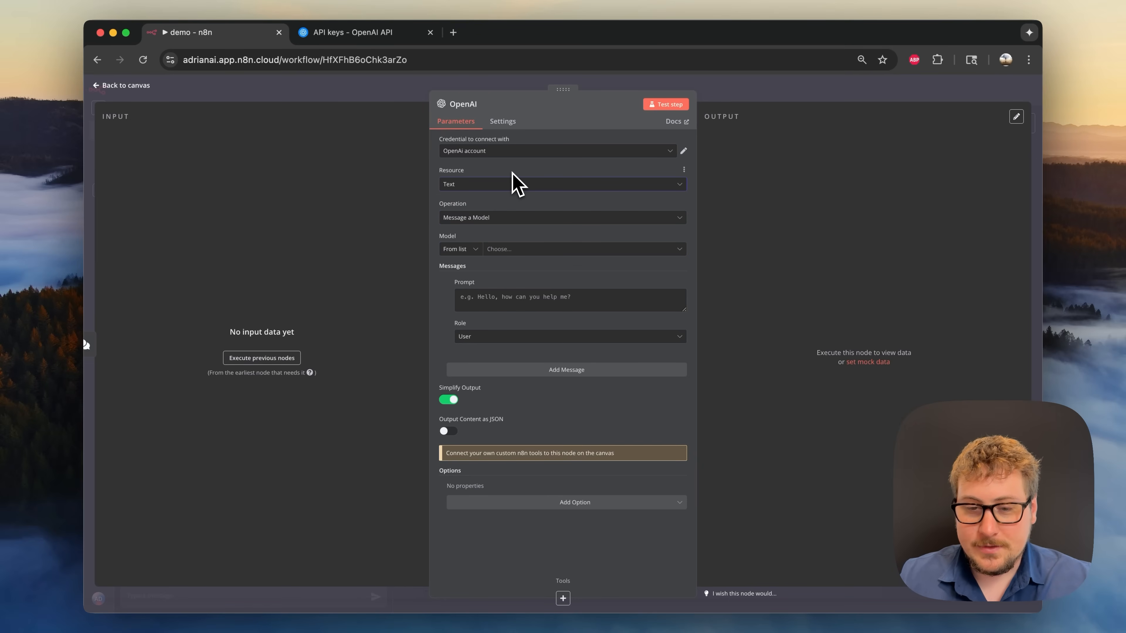
left_click(498, 221)
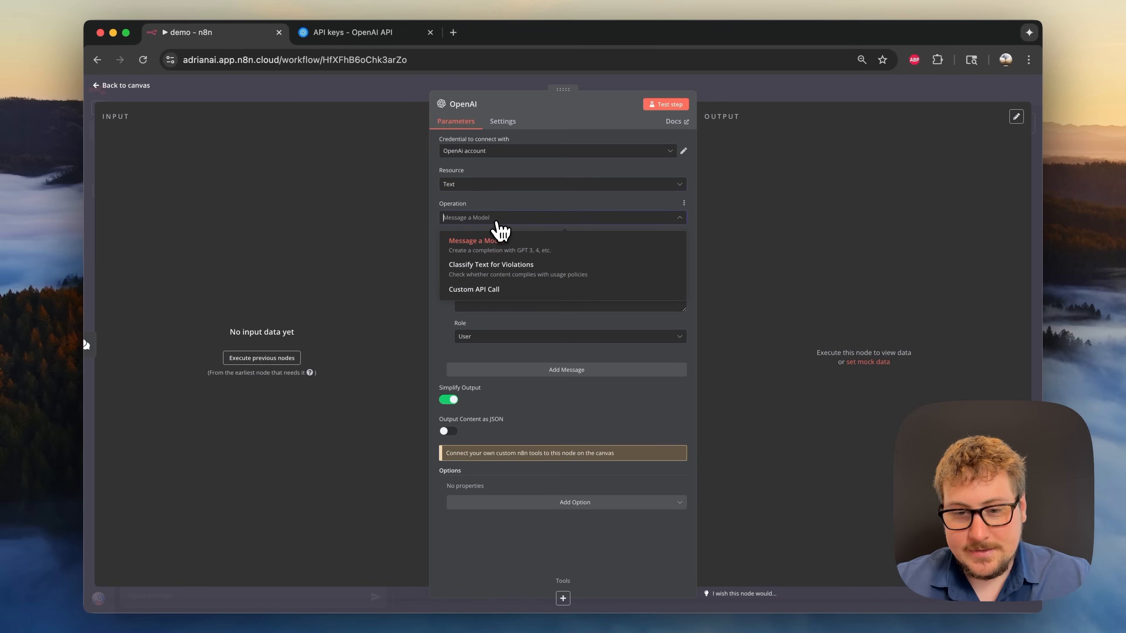
left_click(505, 204)
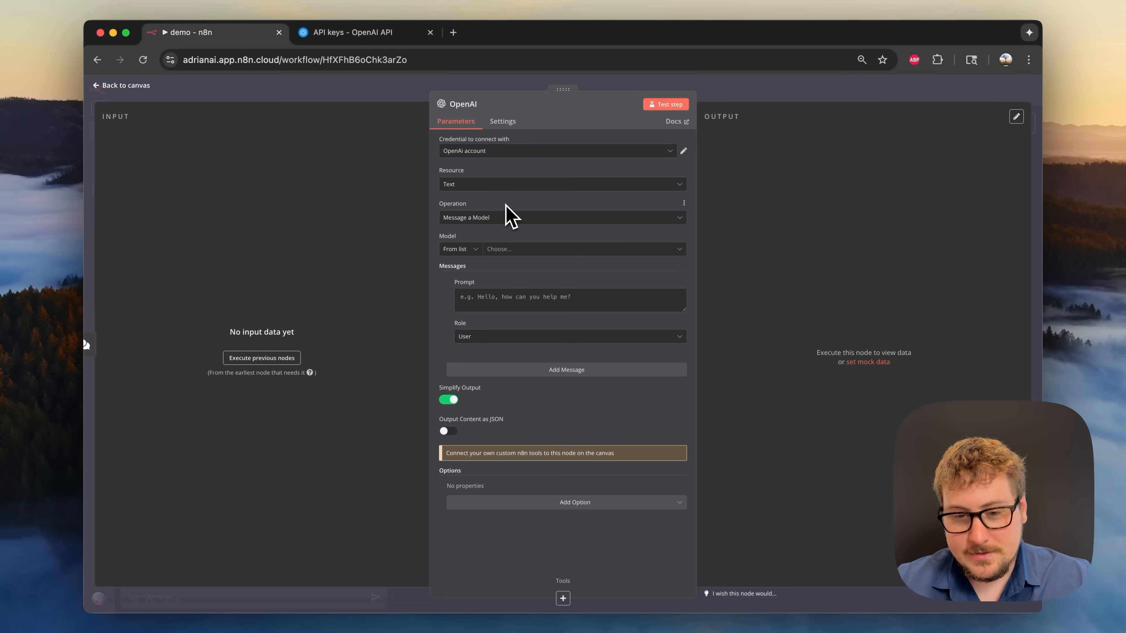
- Choose GPT-4 and enter the User prompt "How many calories are in an apple?"
left_click(506, 250)
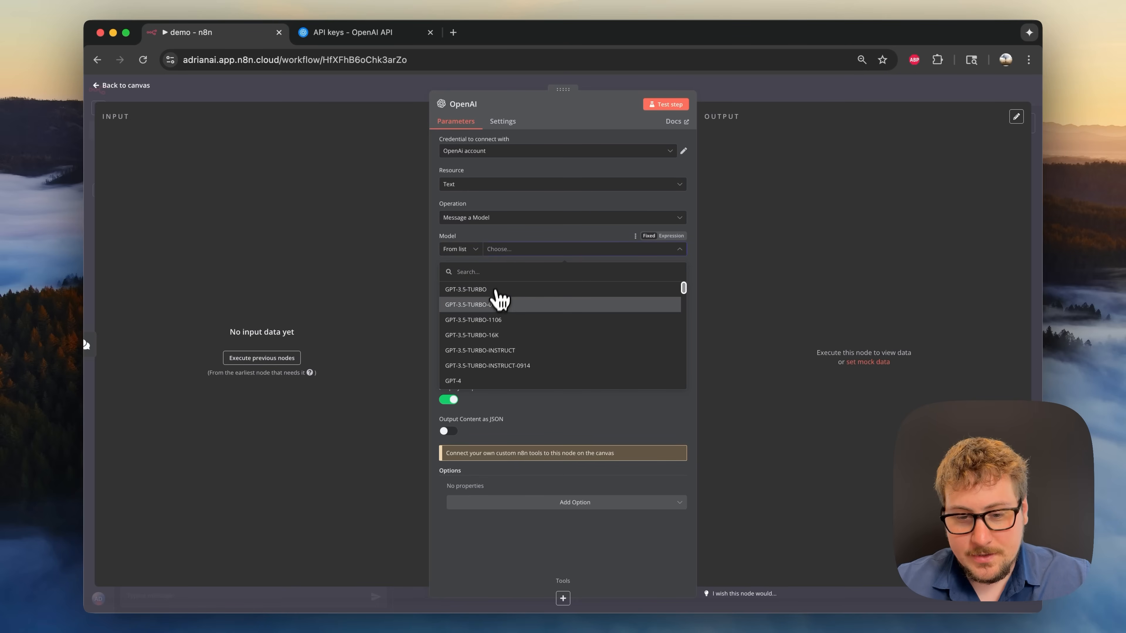
scroll(495, 309, "down", 2)
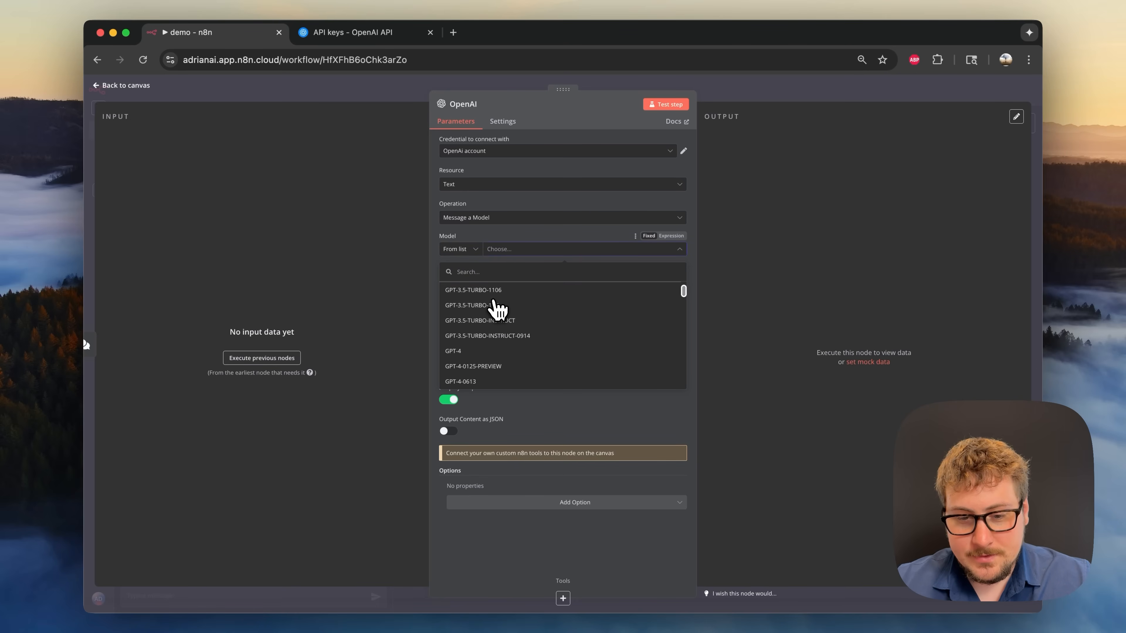
left_click(462, 358)
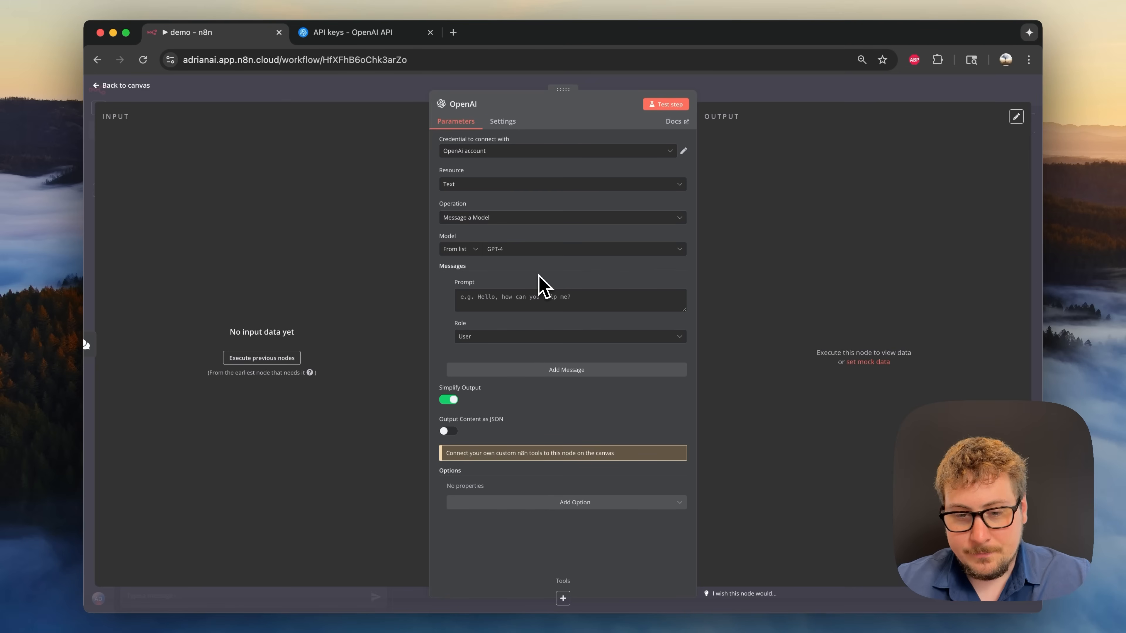
left_click(508, 297)
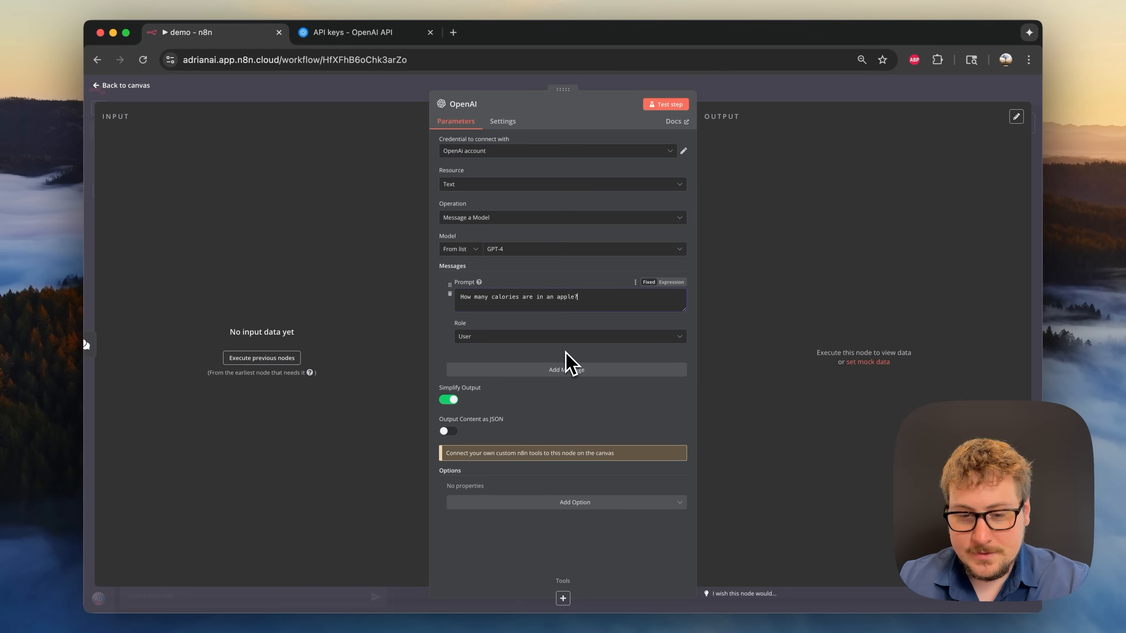
left_click(484, 338)
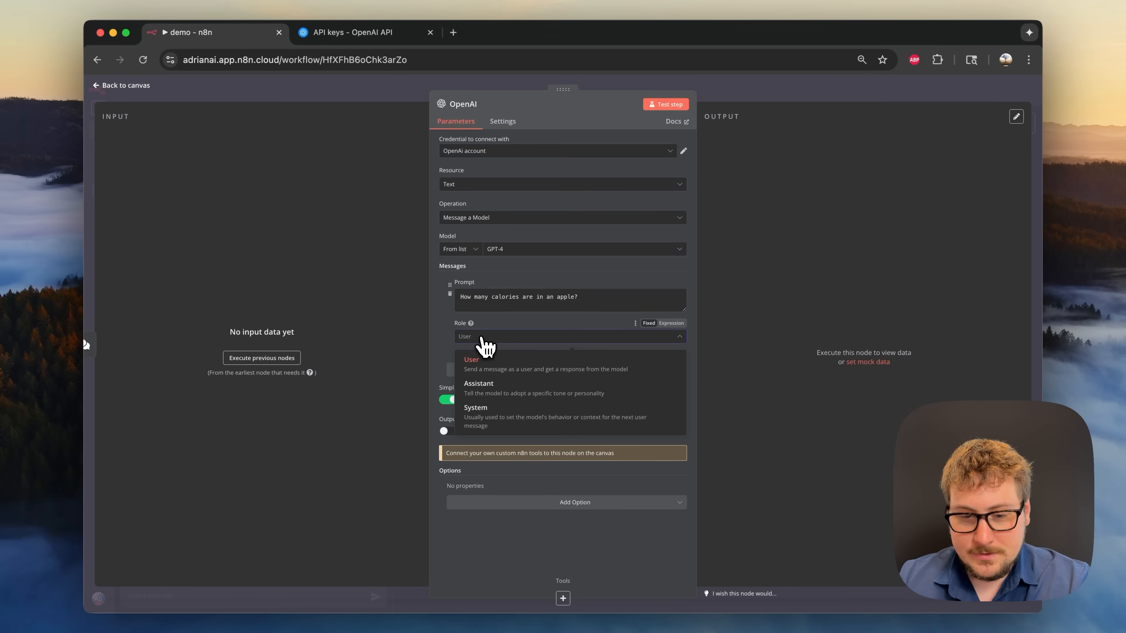
left_click(489, 366)
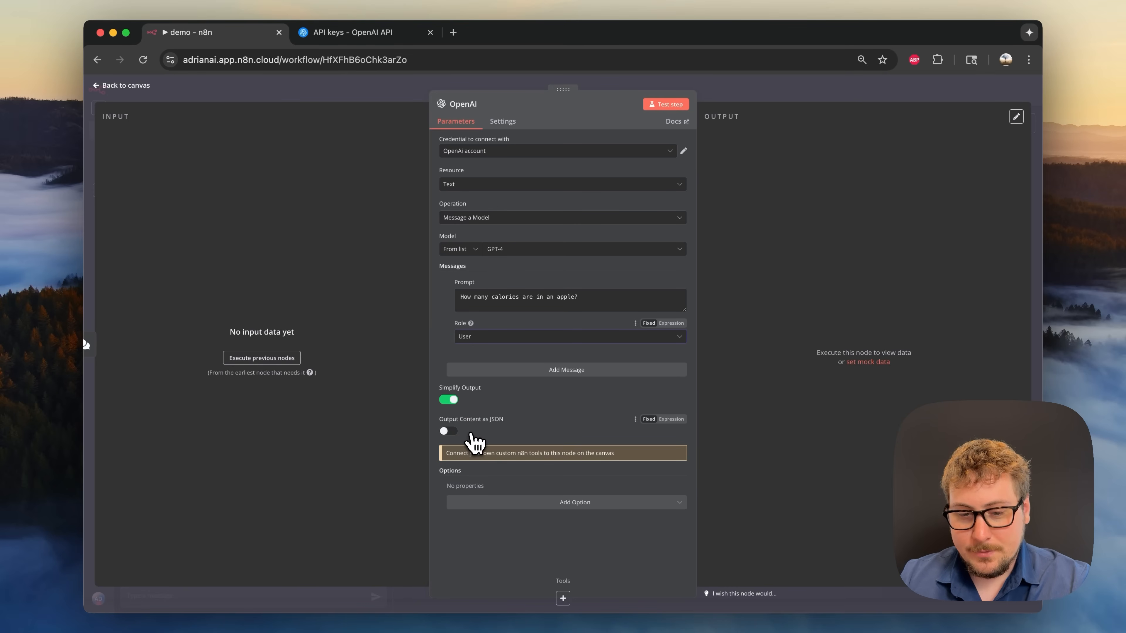
mouse_move(509, 424)
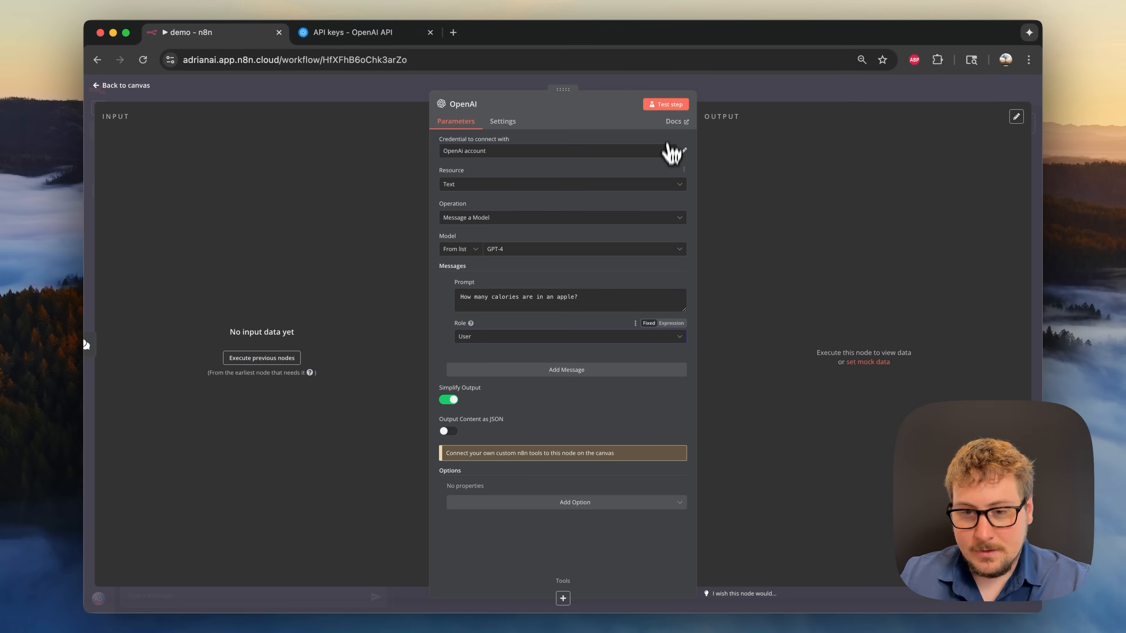
- Send "hello" in the chat to run the workflow and inspect GPT-4's apple-calorie reply
left_click(666, 106)
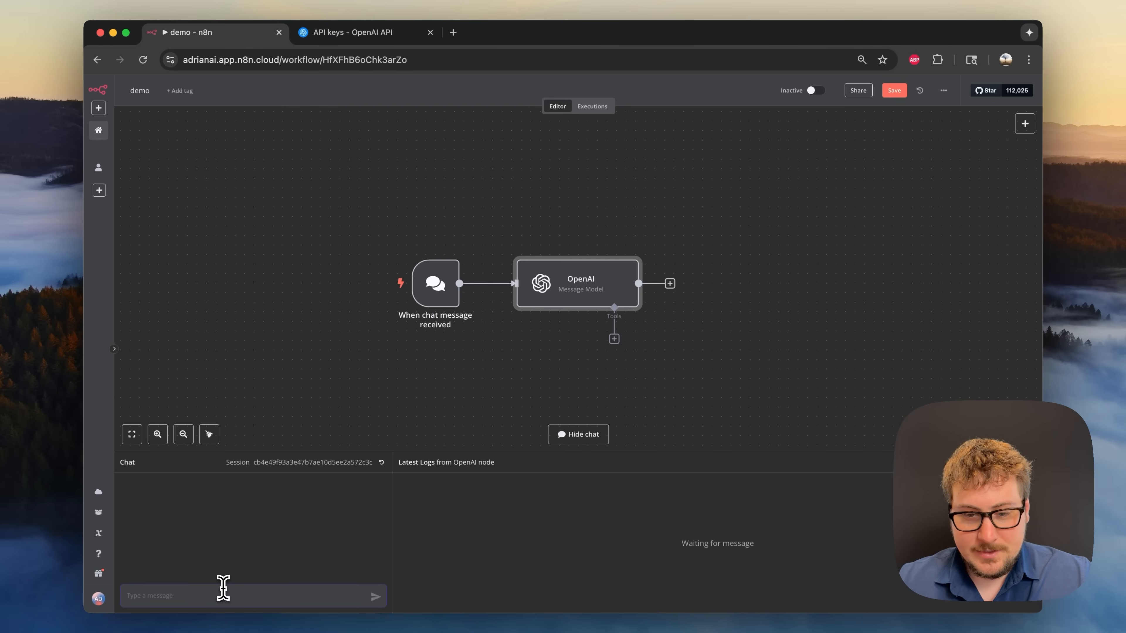
type("hello")
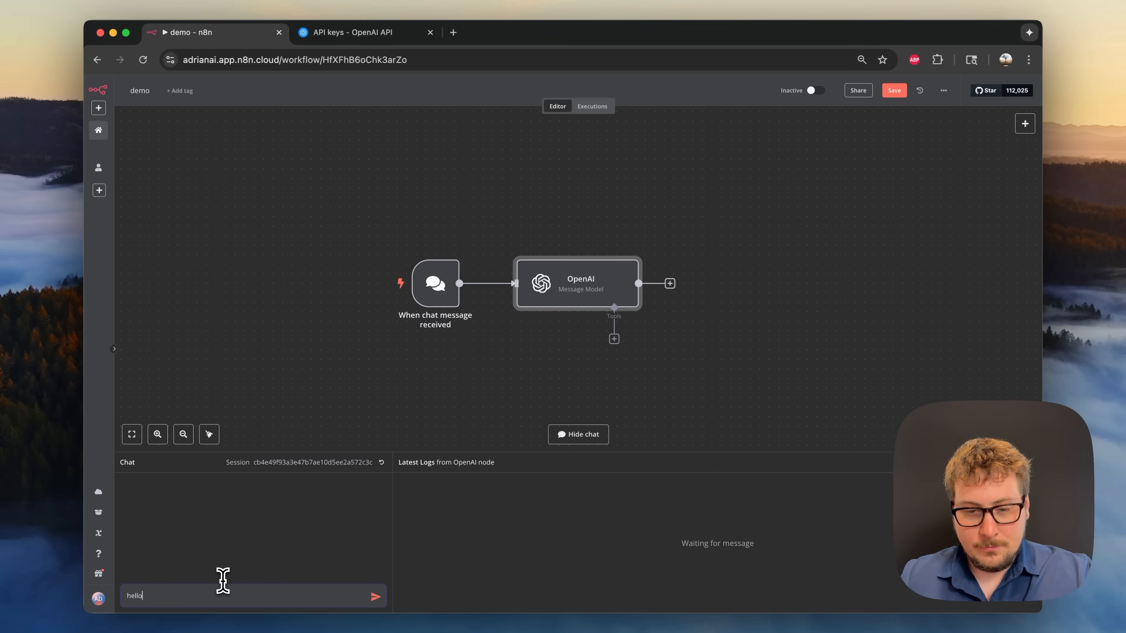
key("Return")
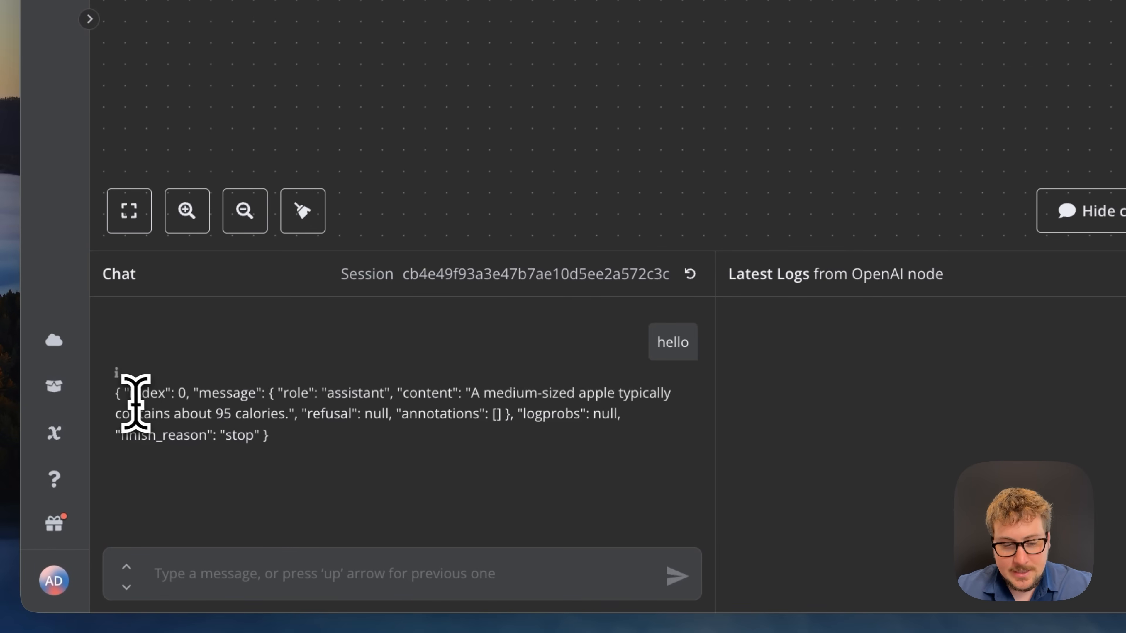
left_click_drag(122, 399, 455, 403)
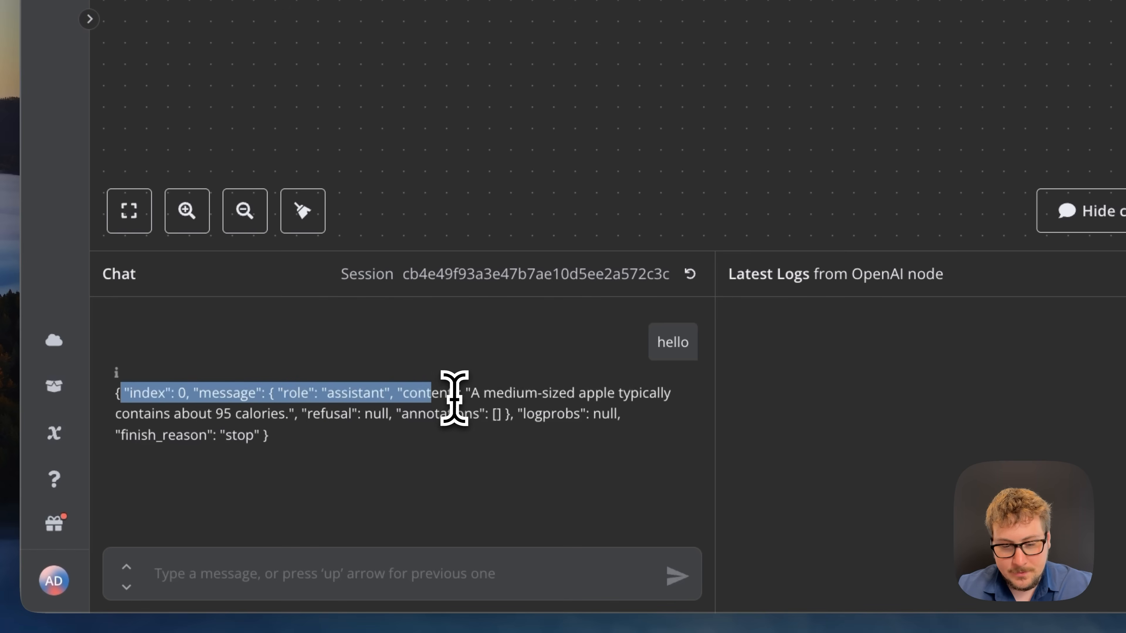
left_click(452, 406)
double_click(408, 394)
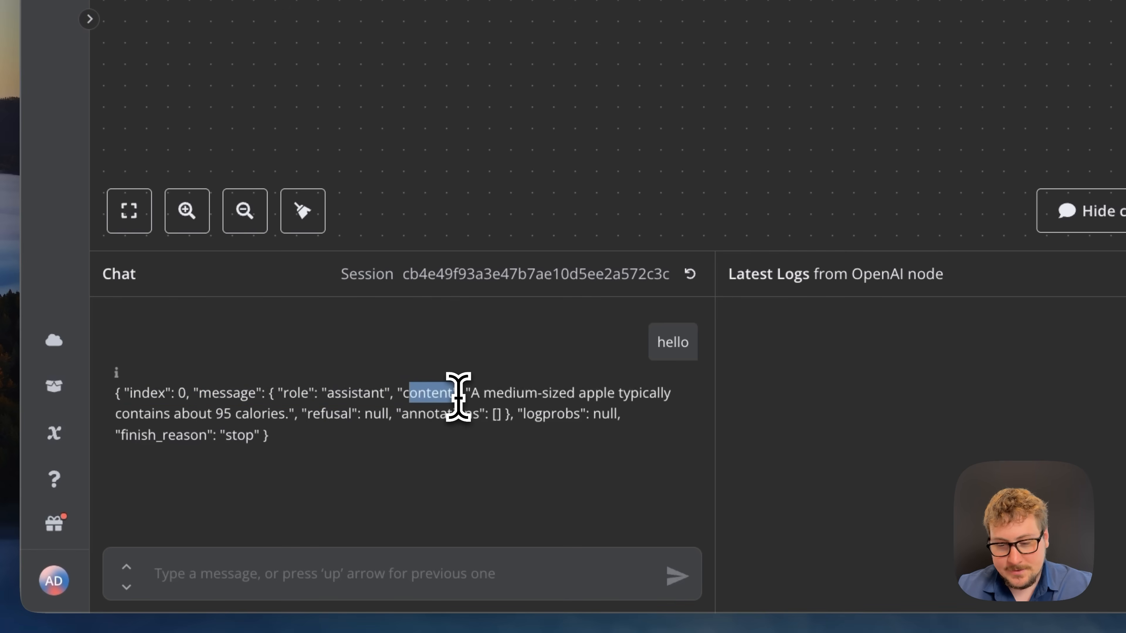
left_click(457, 399)
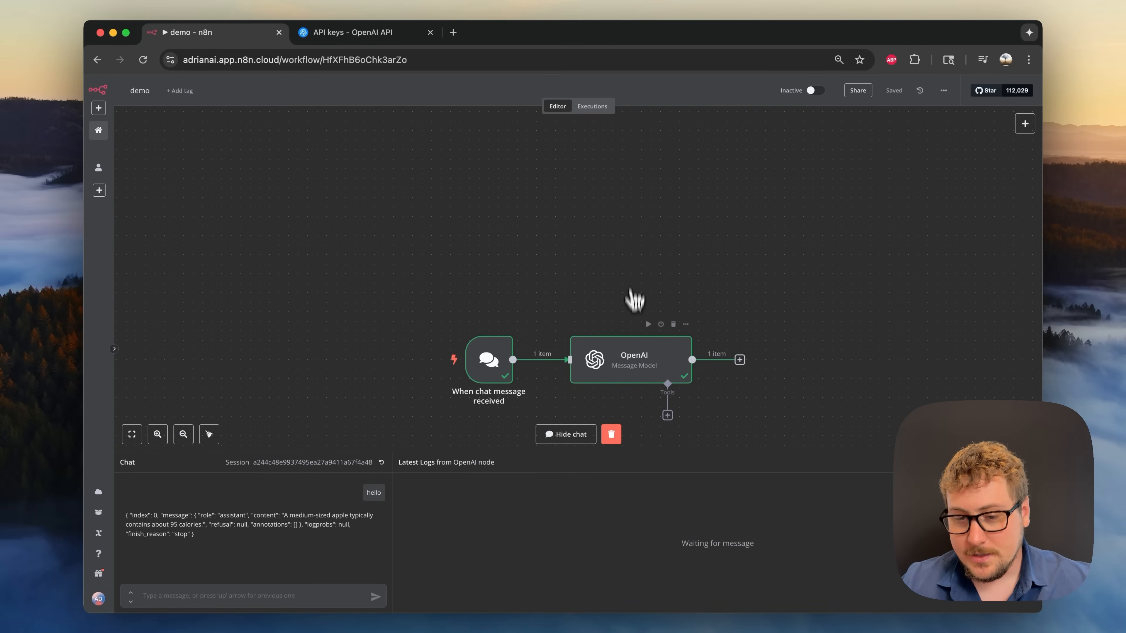
- Open the OpenAI node and view its output as Table and then JSON
double_click(643, 364)
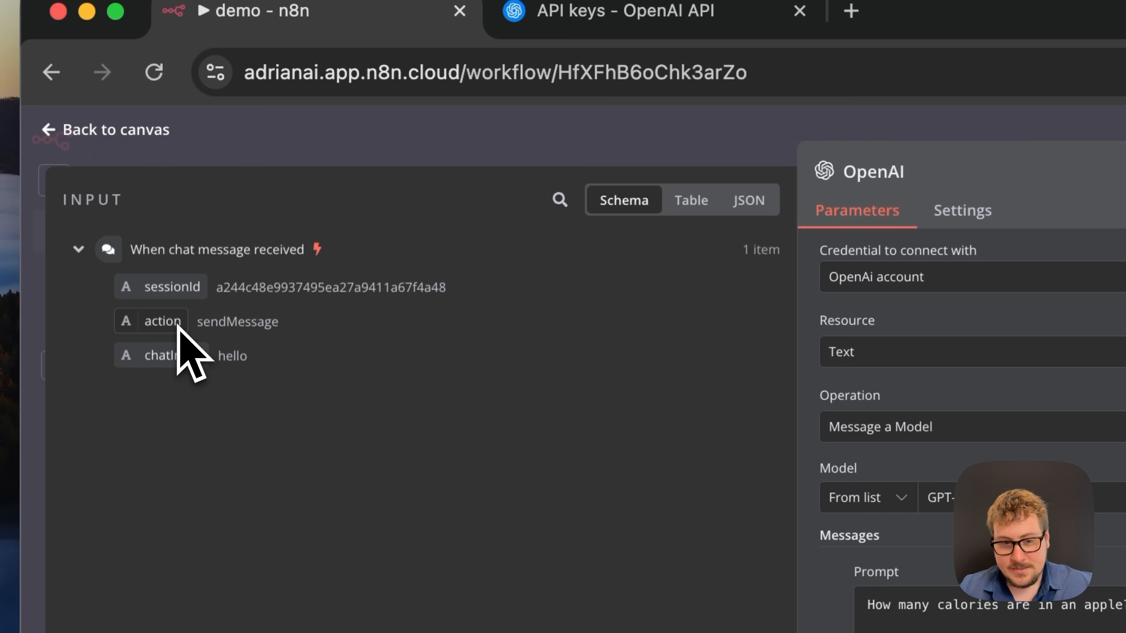
left_click_drag(168, 359, 193, 359)
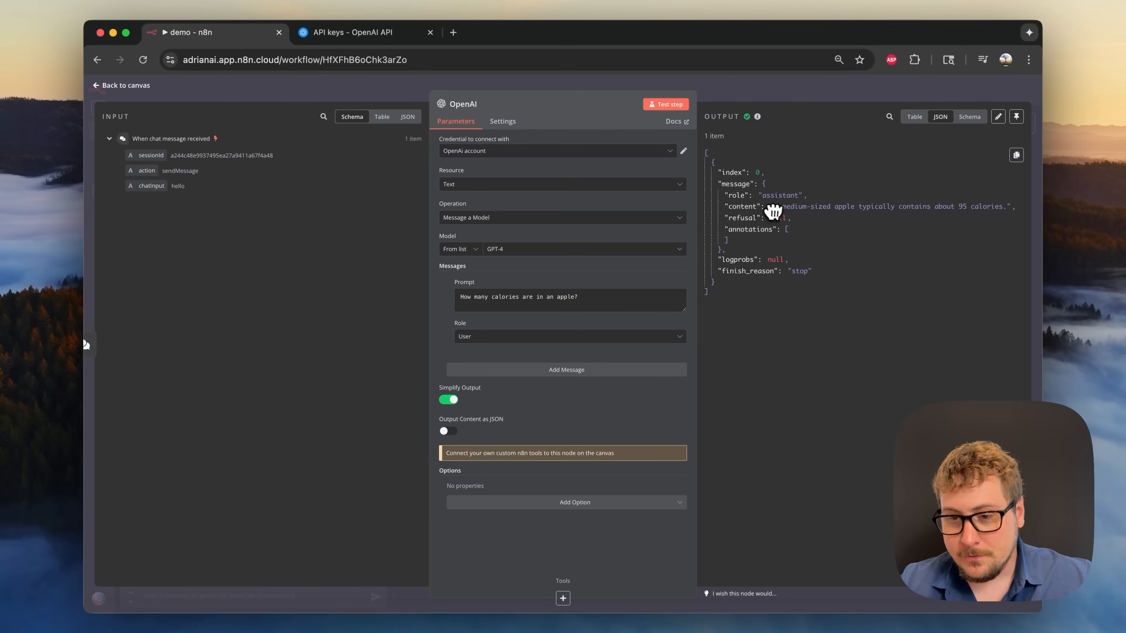
left_click(915, 117)
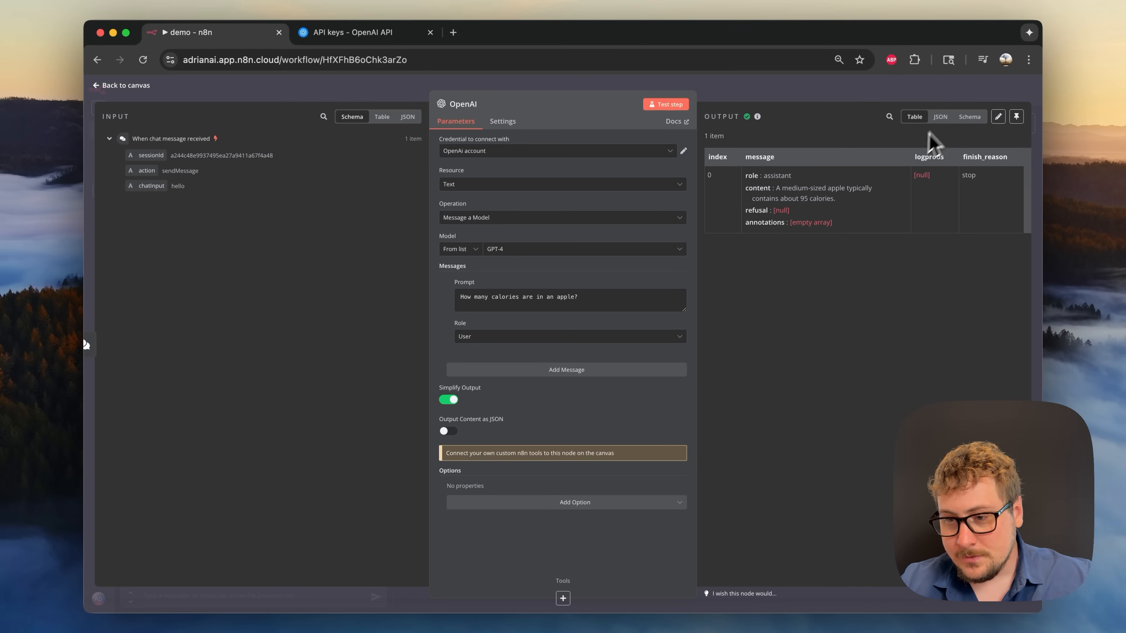
left_click(941, 117)
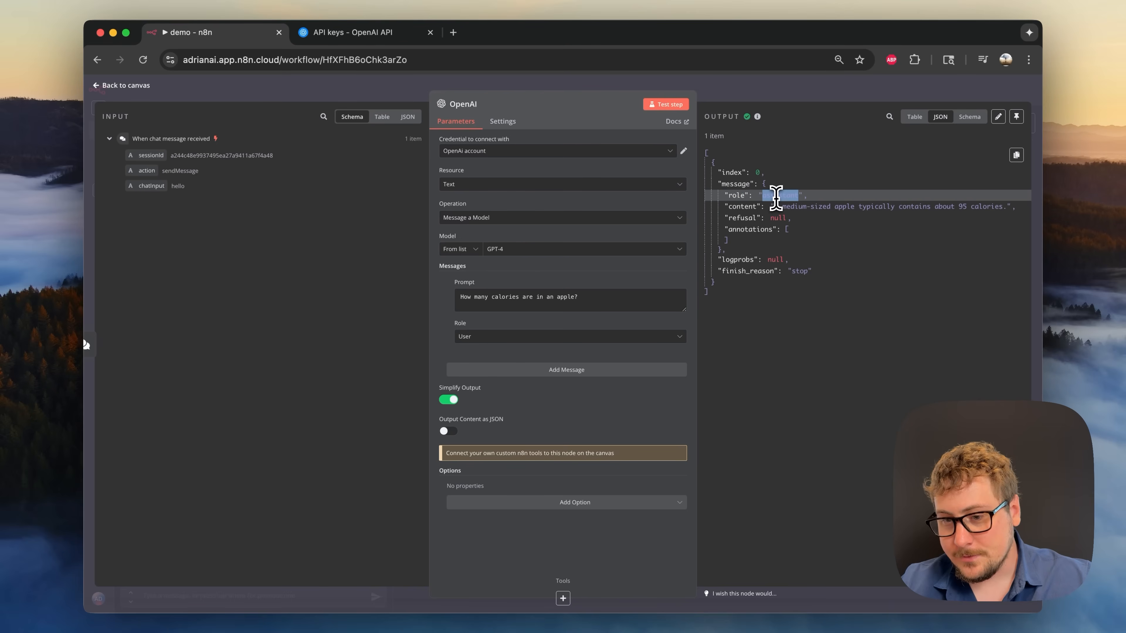
double_click(742, 206)
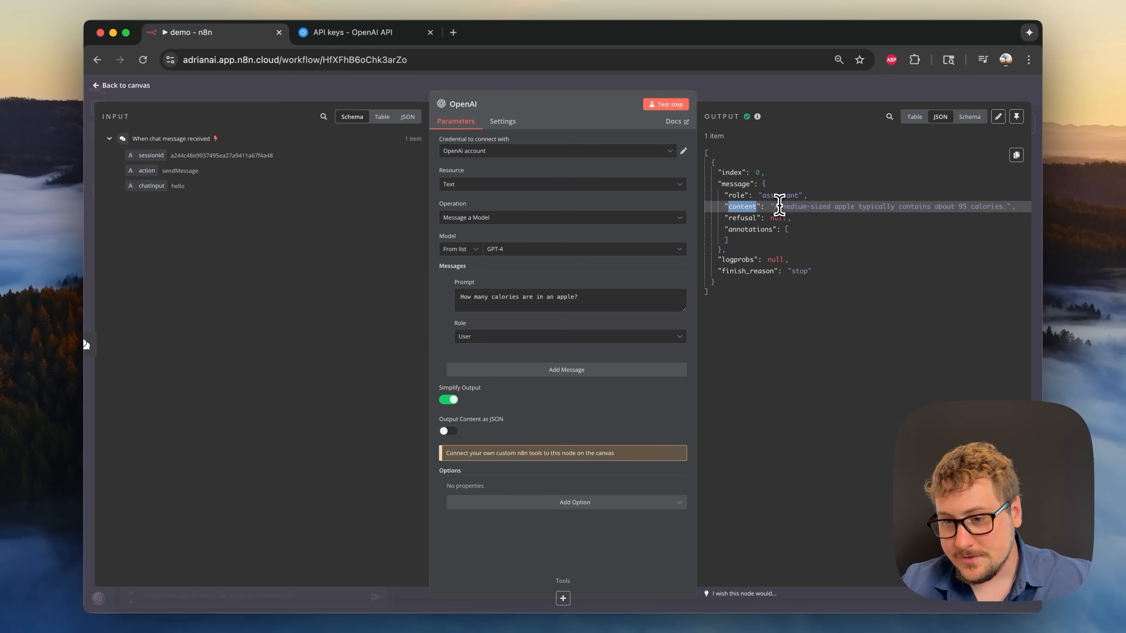
left_click_drag(779, 206, 978, 206)
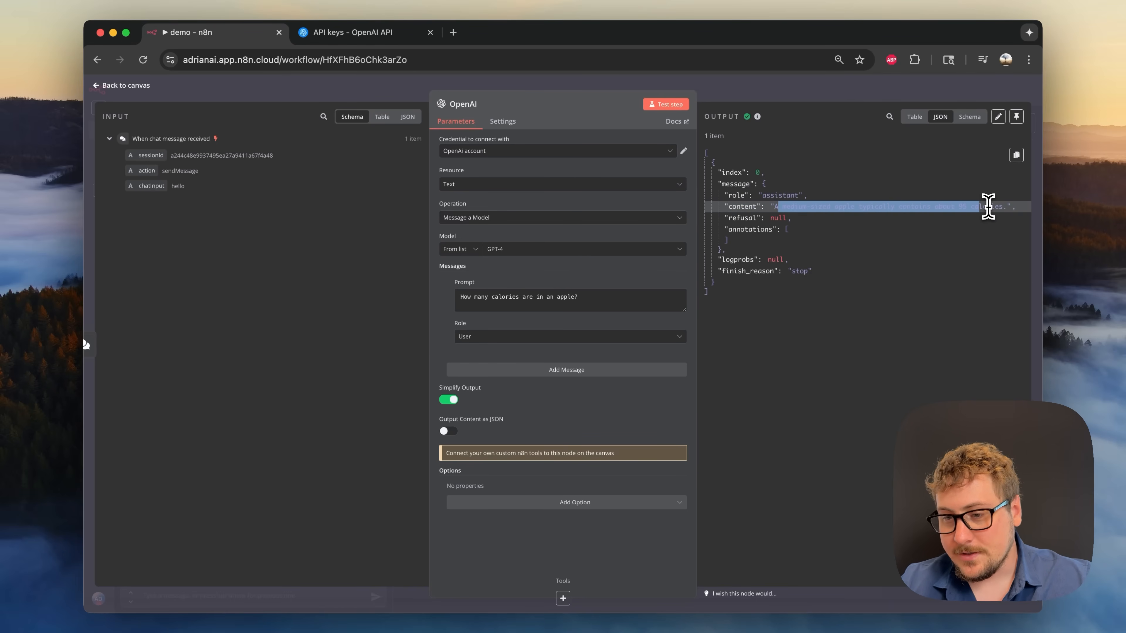
- Switch the output to Schema and select the whole apple question prompt
left_click(970, 128)
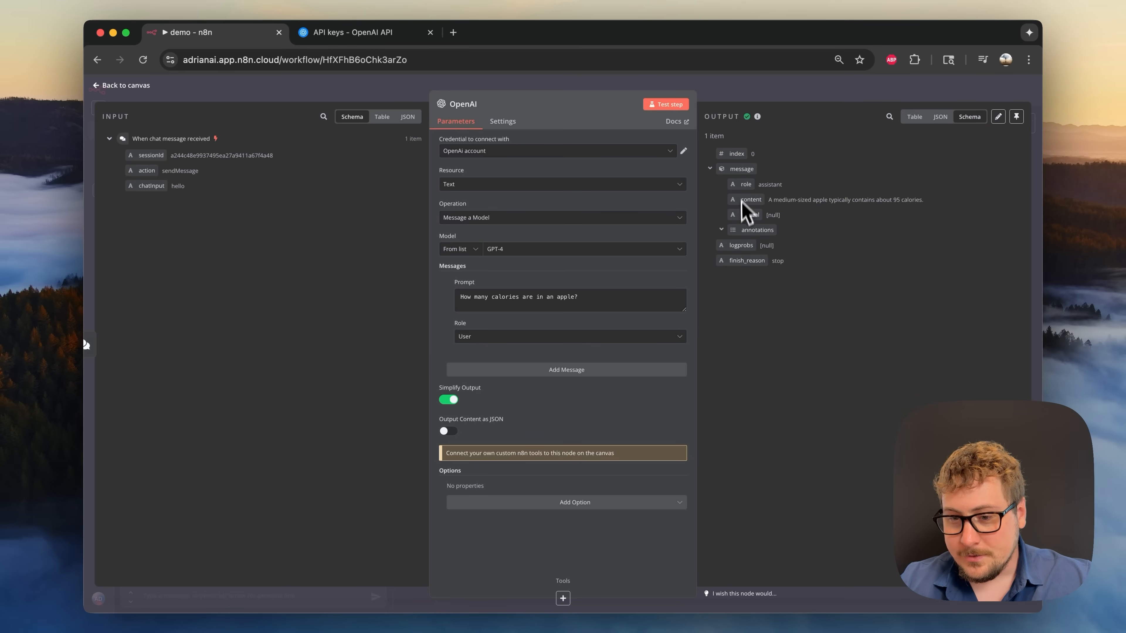
left_click_drag(744, 200, 782, 201)
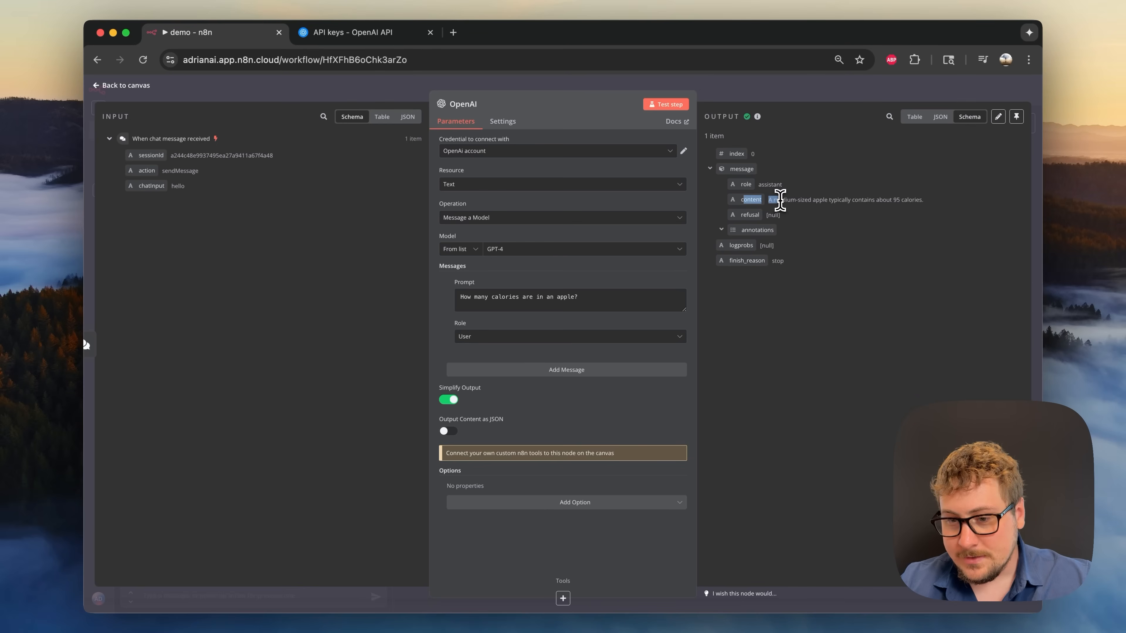
left_click(780, 201)
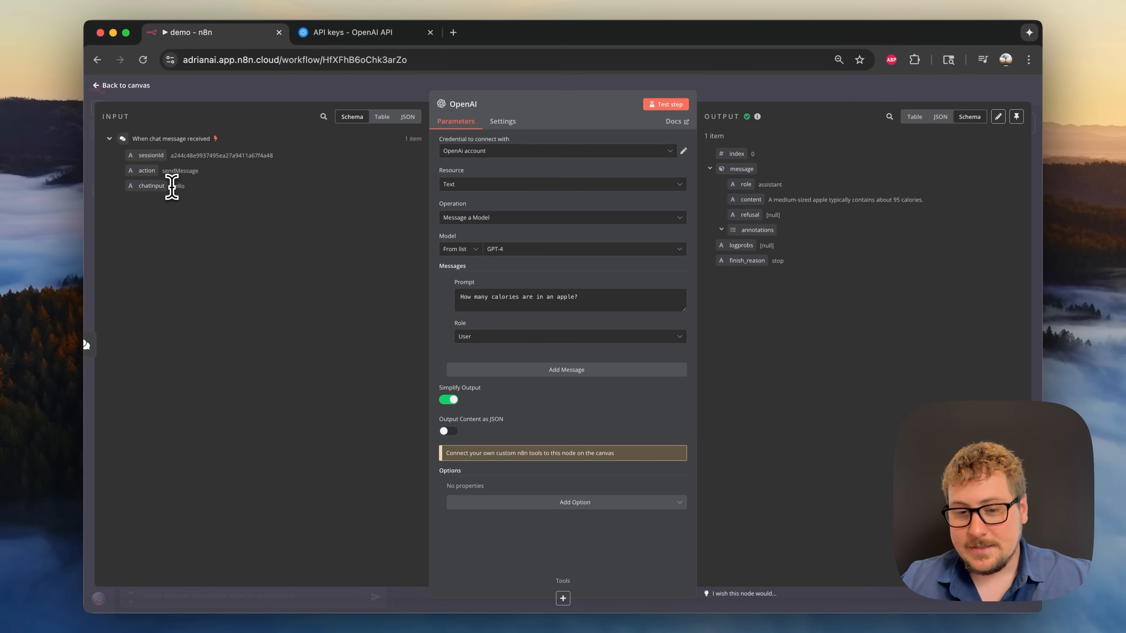
triple_click(482, 297)
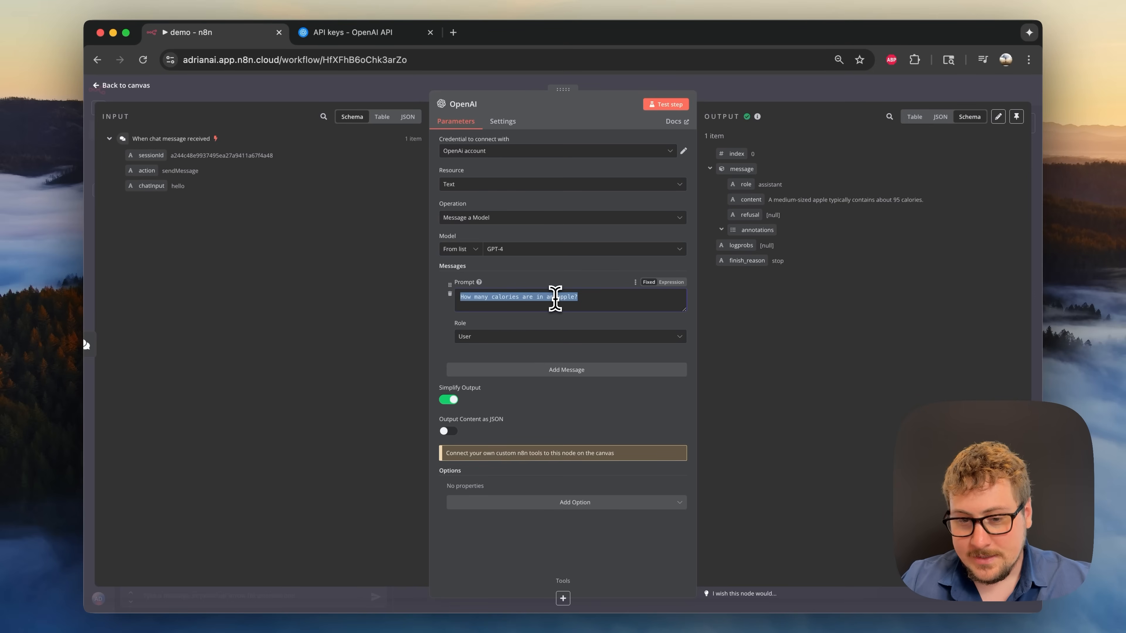
- Replace the fixed prompt with the expression {{ $json.chatInput }}, which resolves to "hello"
key("BackSpace")
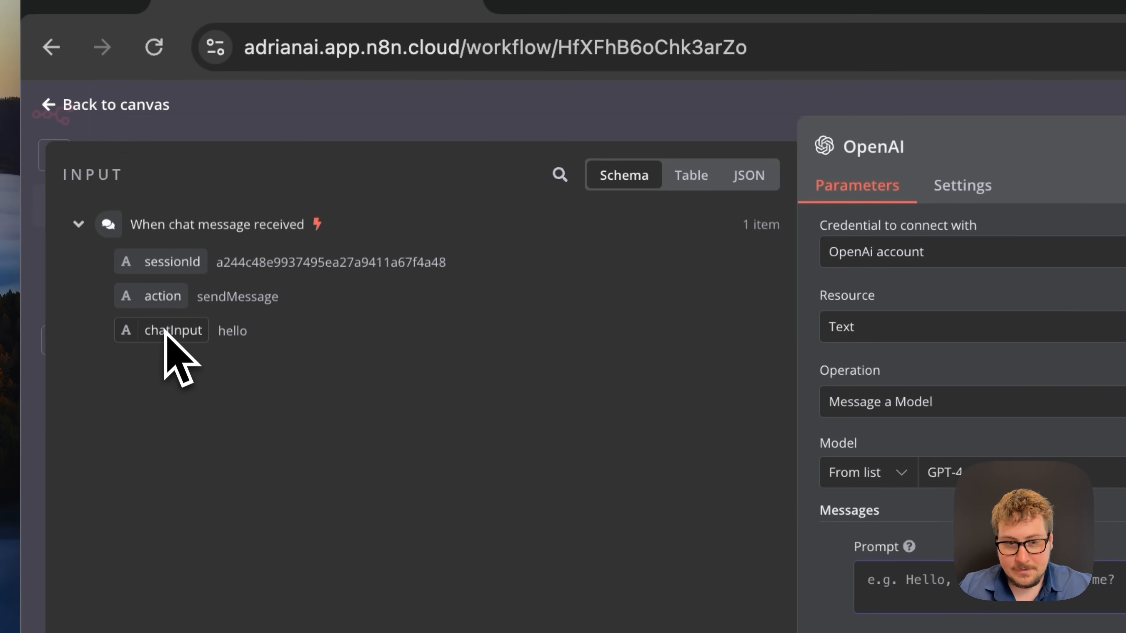
left_click_drag(162, 338, 839, 502)
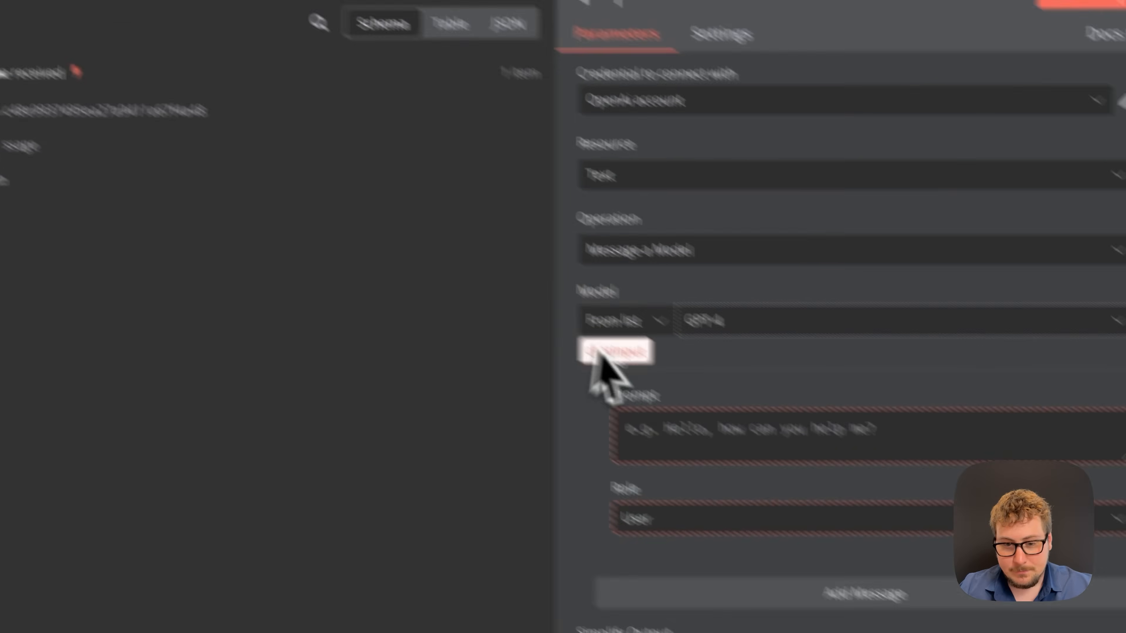
left_click_drag(599, 355, 680, 428)
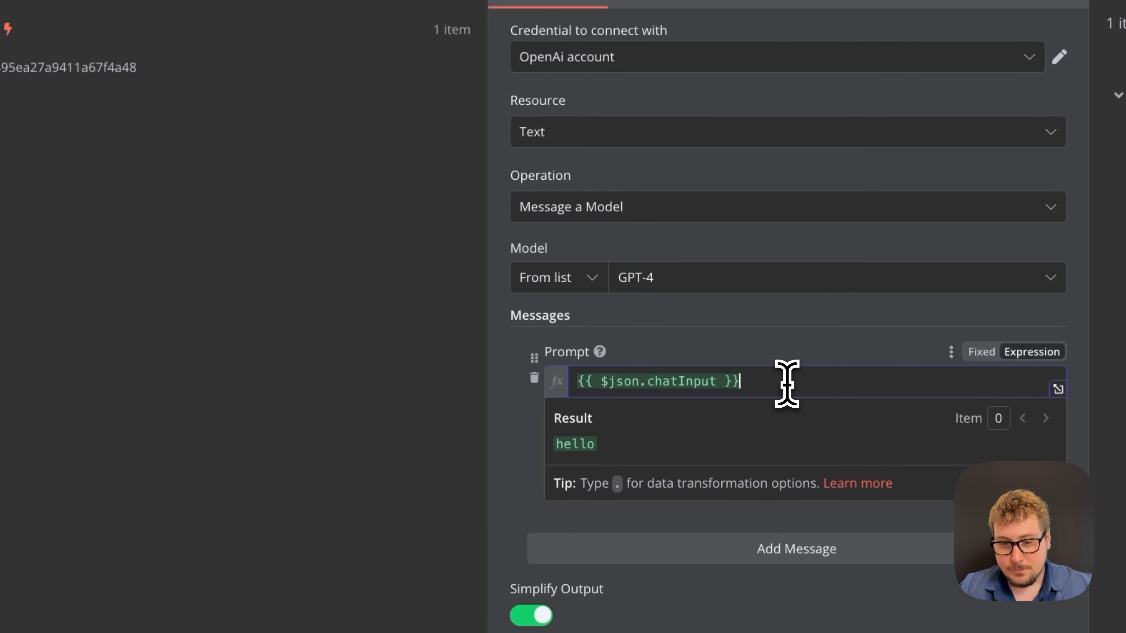
left_click(795, 359)
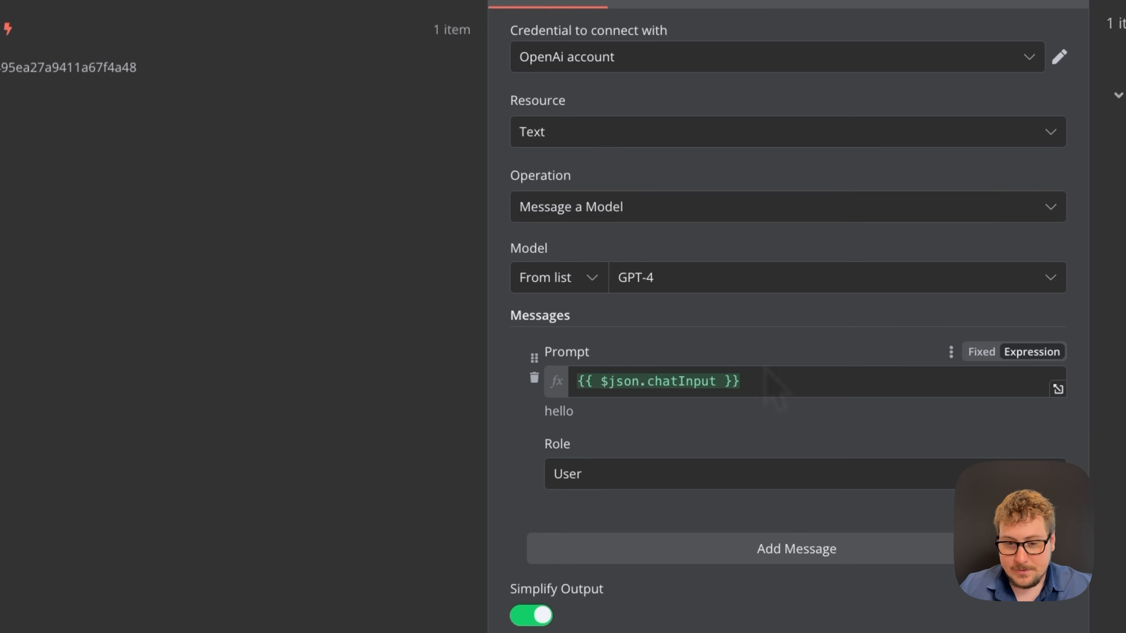
left_click(626, 385)
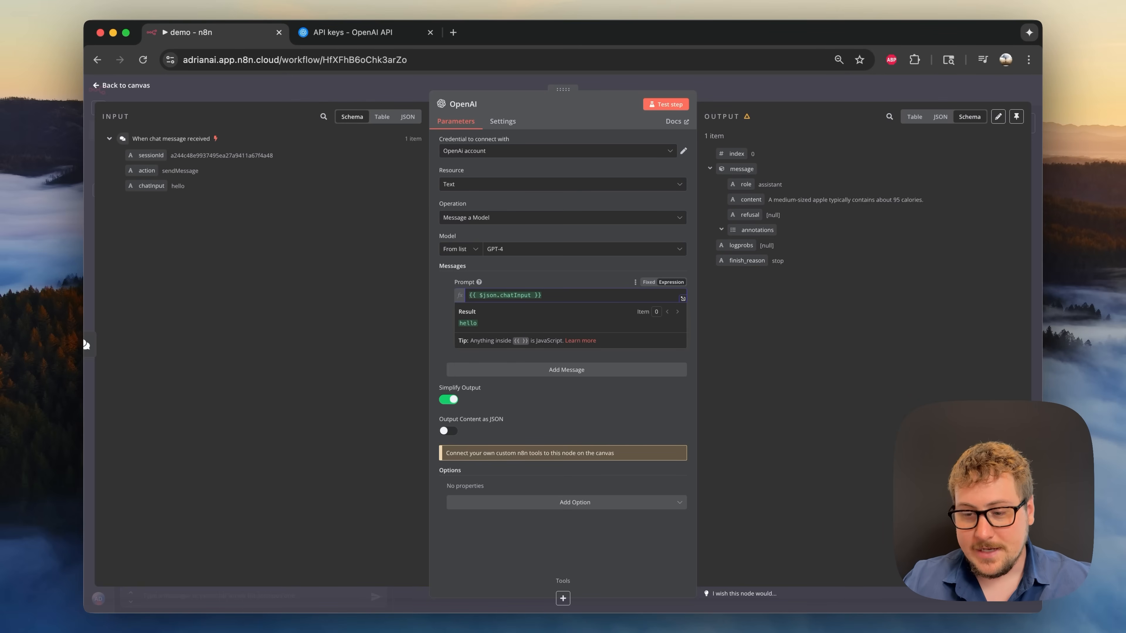
key("Escape")
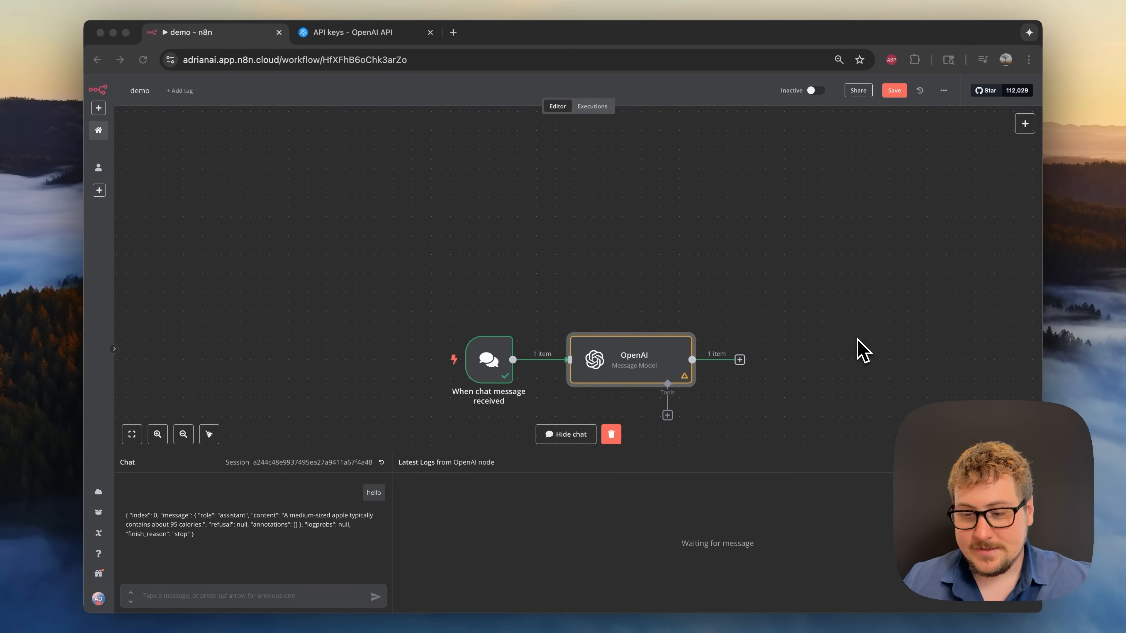
- Save the workflow and ask the chat an orange-calorie question, getting 60–80 calories
left_click(807, 282)
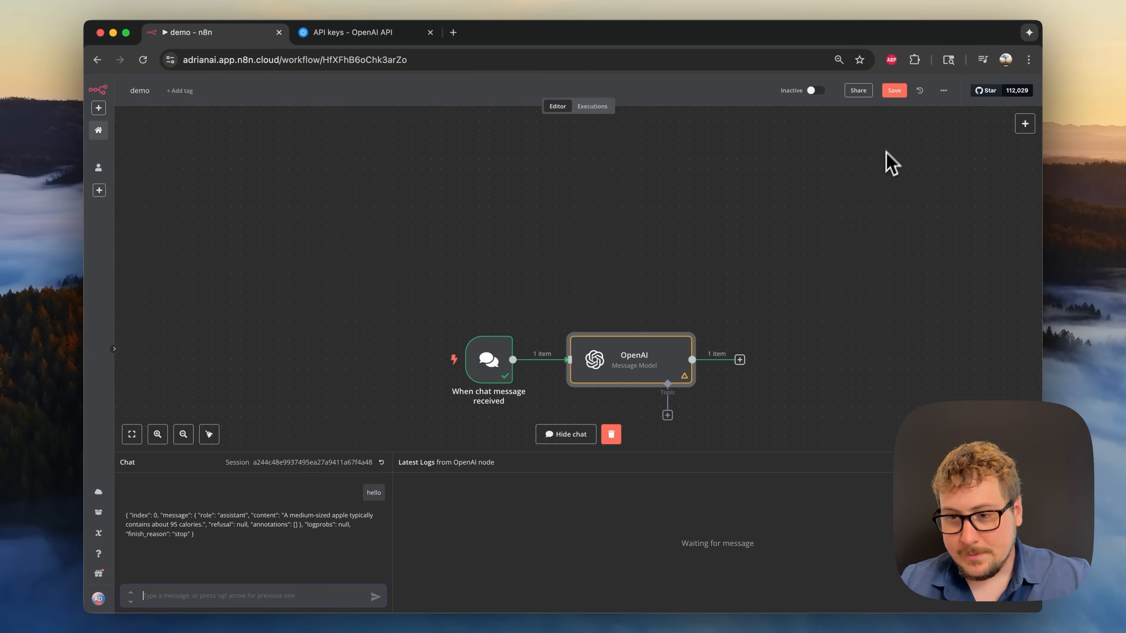
left_click(896, 93)
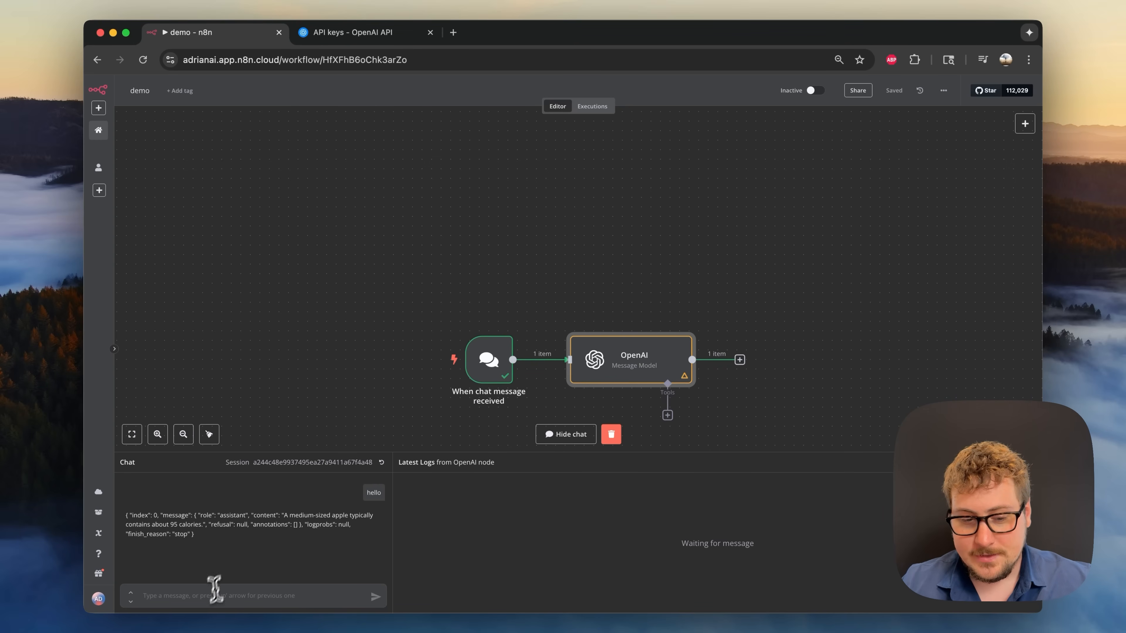
left_click(209, 601)
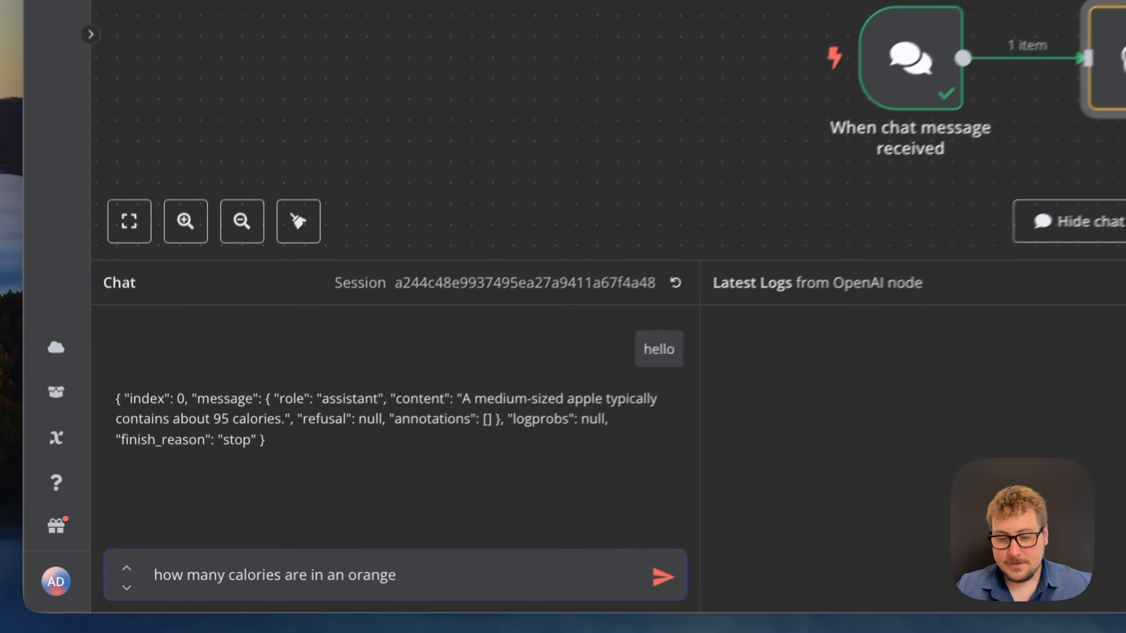
left_click(669, 576)
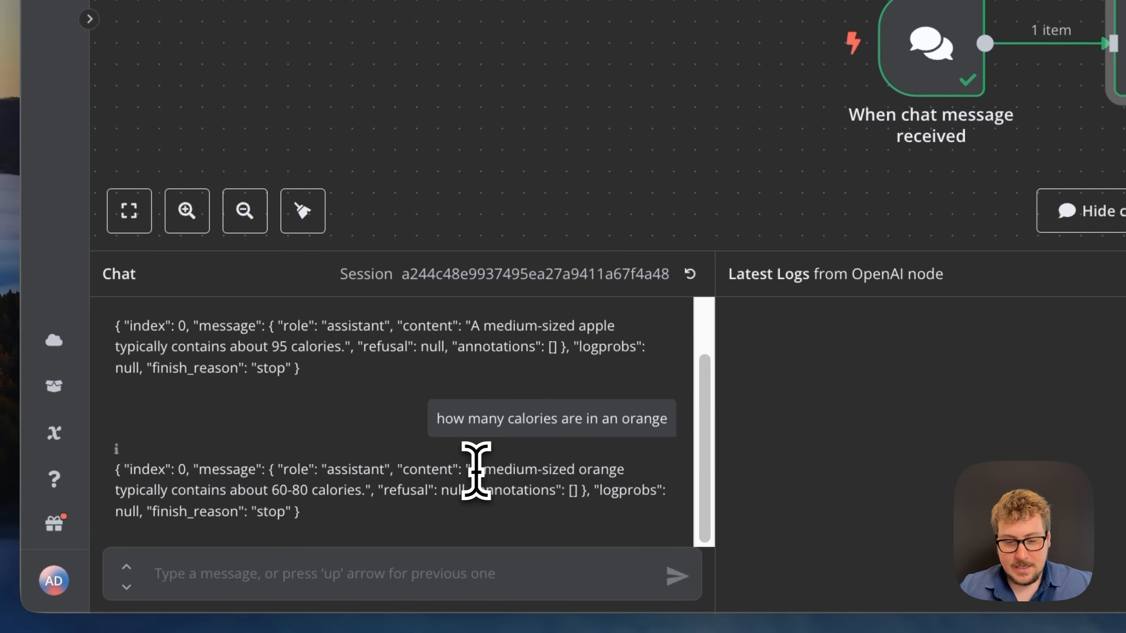
left_click_drag(468, 472, 336, 490)
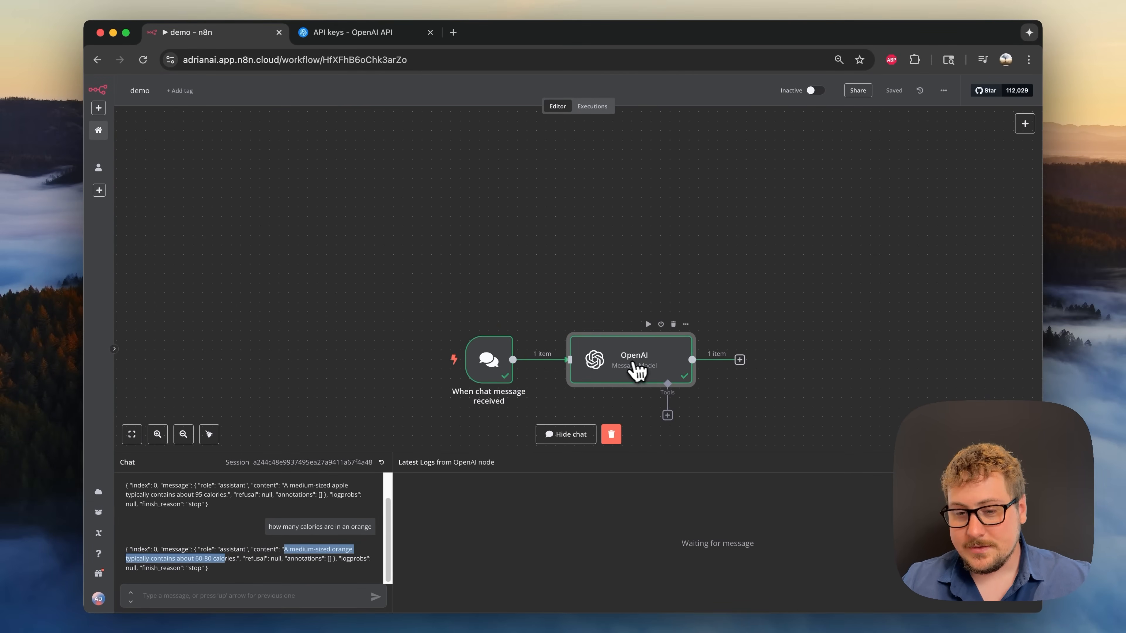
- Inspect the OpenAI node, then delete the chat message trigger
double_click(634, 371)
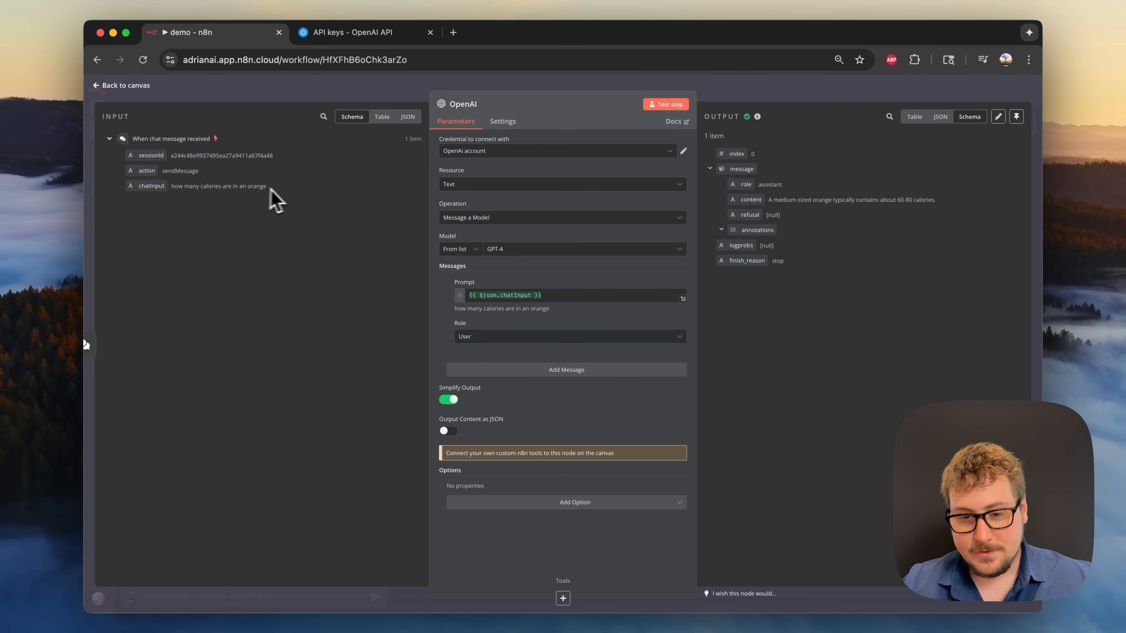
left_click(778, 91)
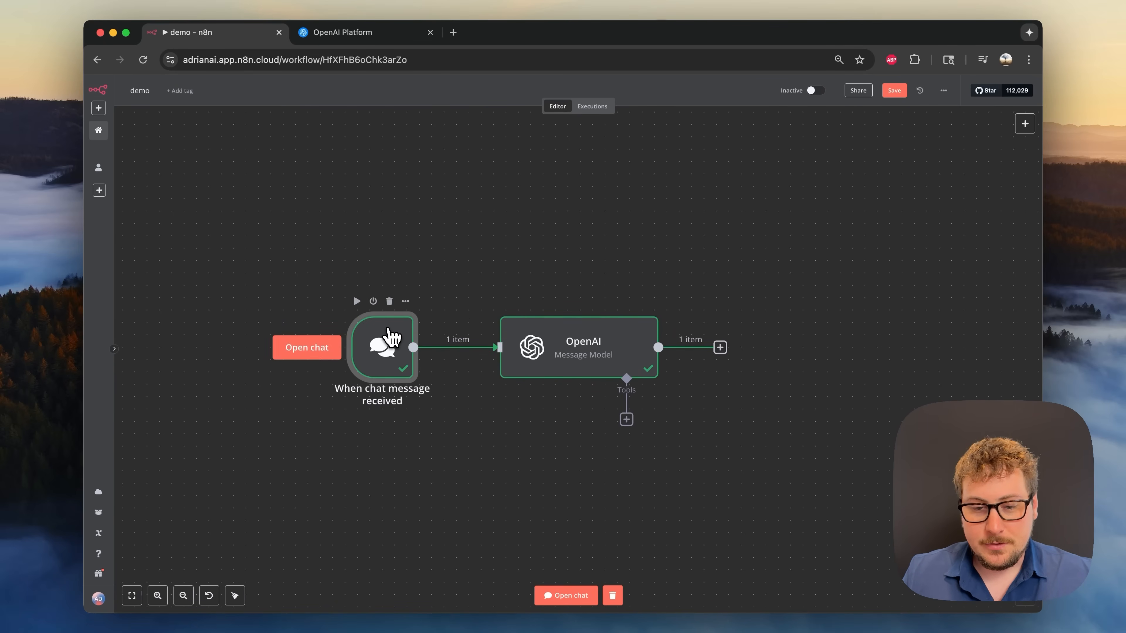
left_click(389, 301)
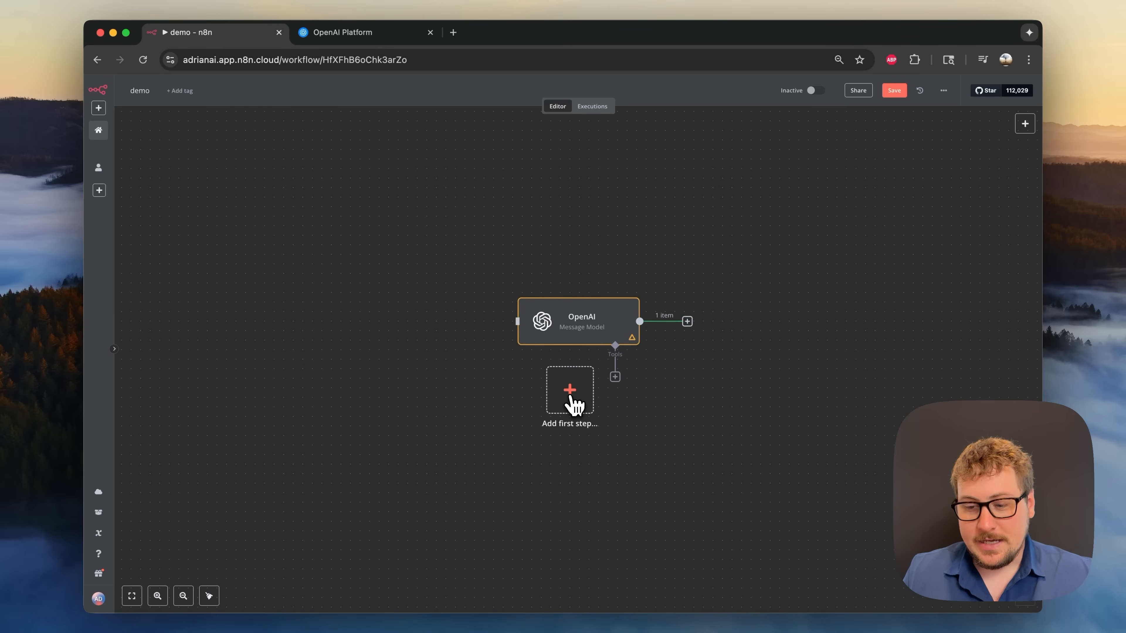
- Add a Telegram Trigger firing On message as the first step, with its Telegram account credential
left_click(572, 399)
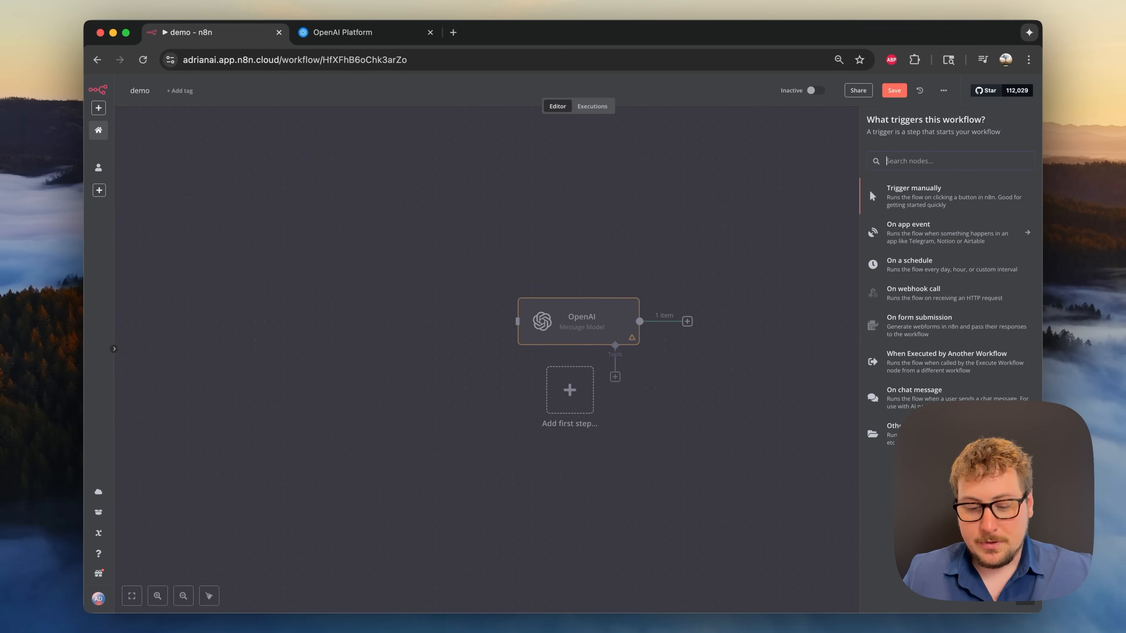
type("tele")
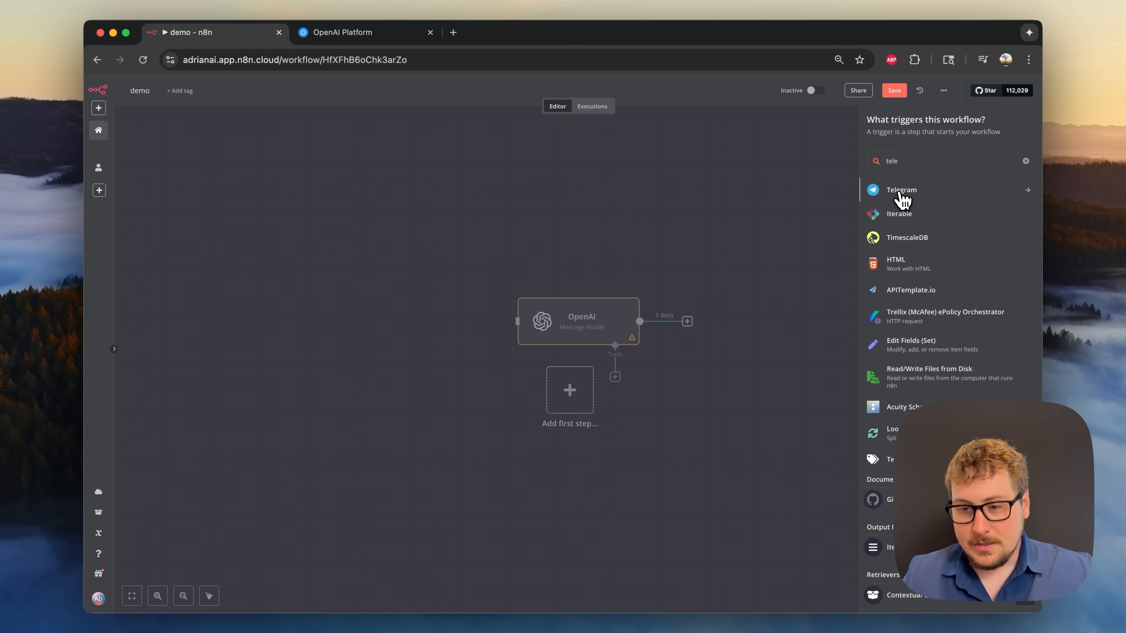
left_click(901, 195)
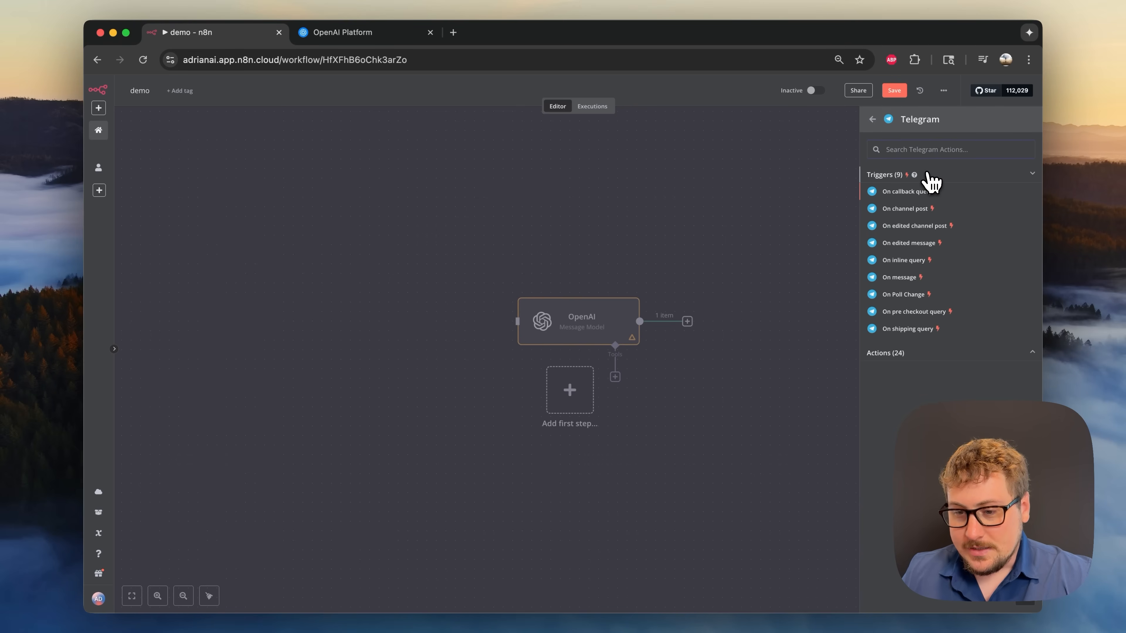
left_click(898, 278)
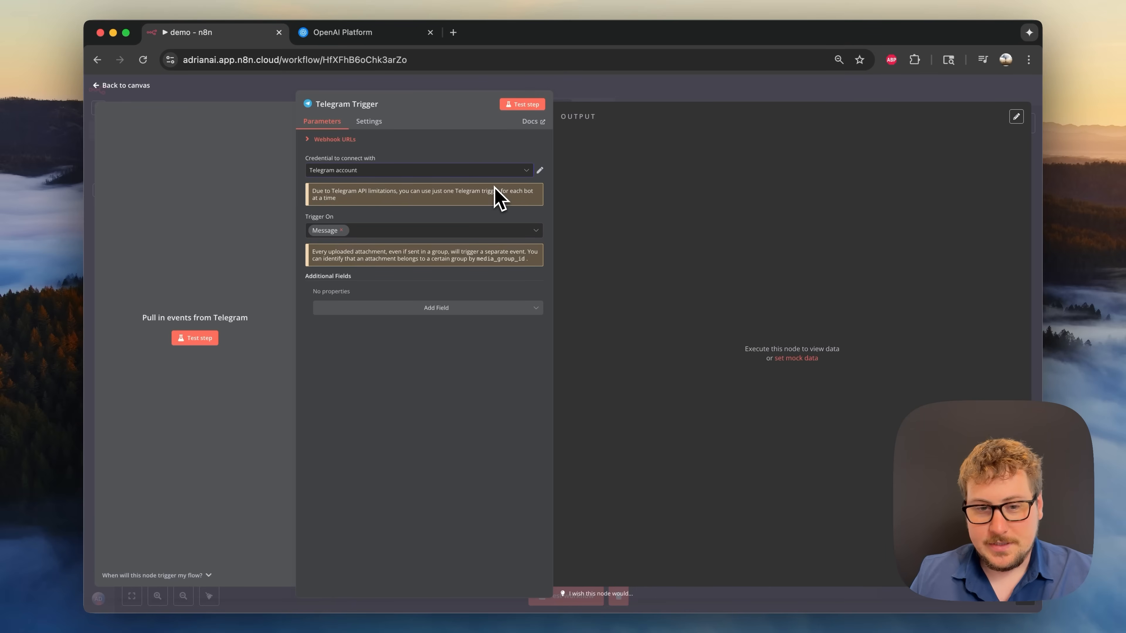
left_click(540, 172)
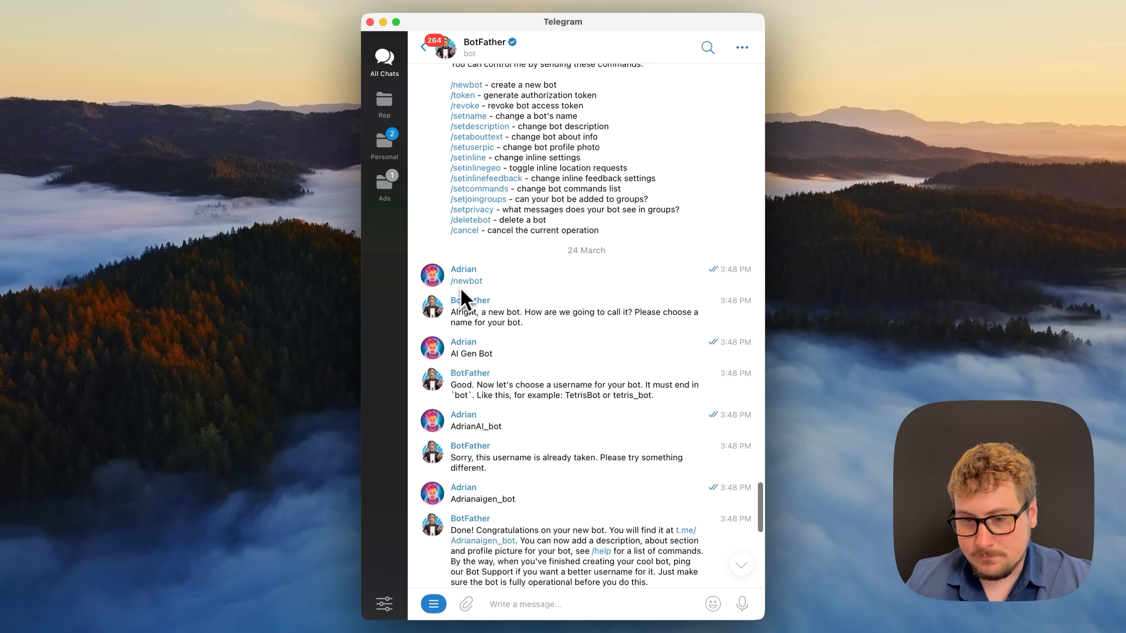
- Scroll BotFather's chat to find the new bot's access token
scroll(492, 299, "down", 1)
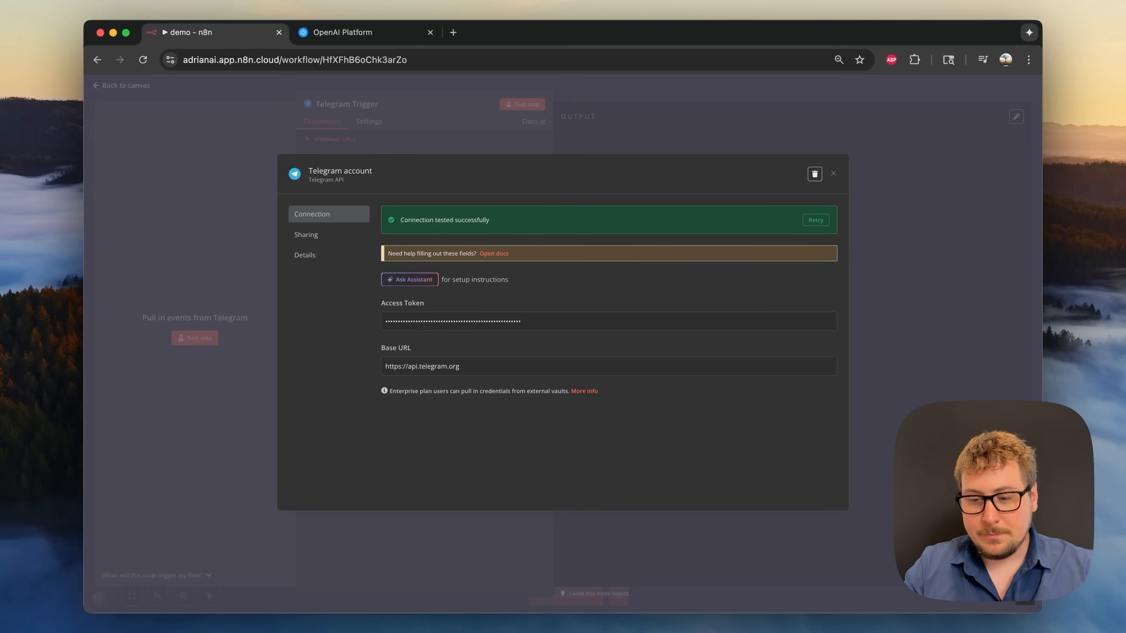
- Test the Telegram Trigger by sending "hello" to the bot from the Telegram app
left_click(833, 173)
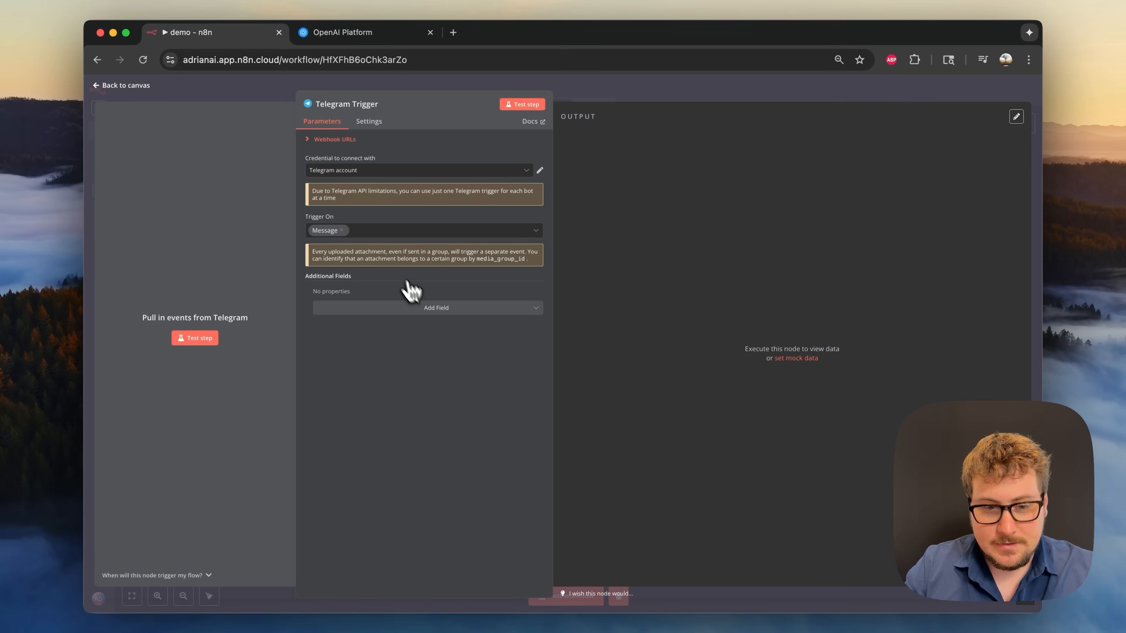
left_click(206, 343)
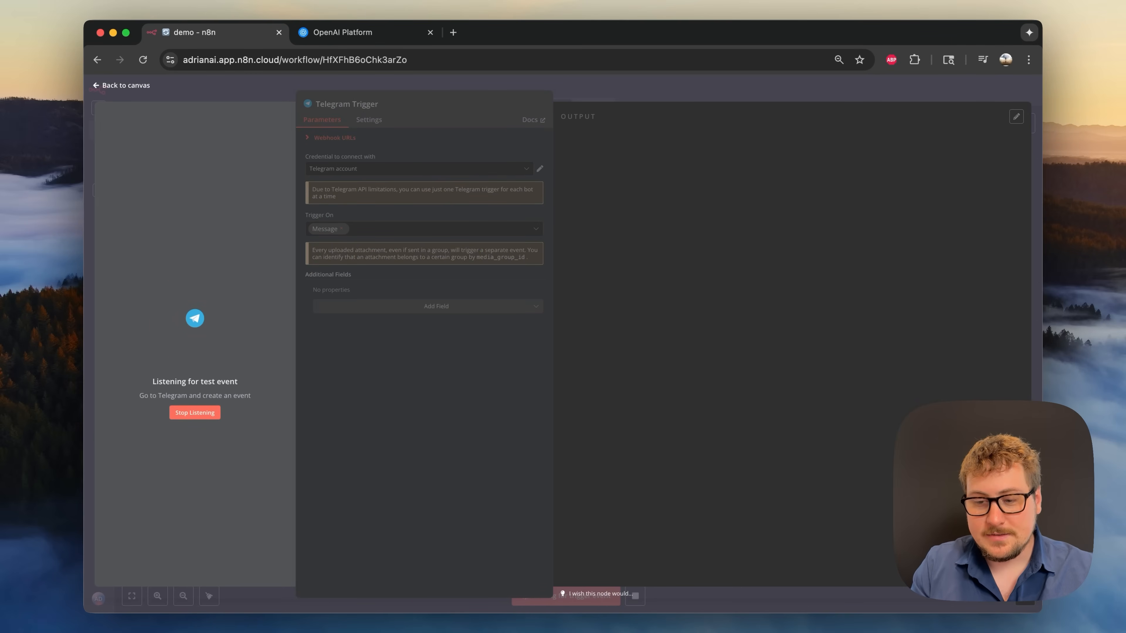
mouse_move(755, 621)
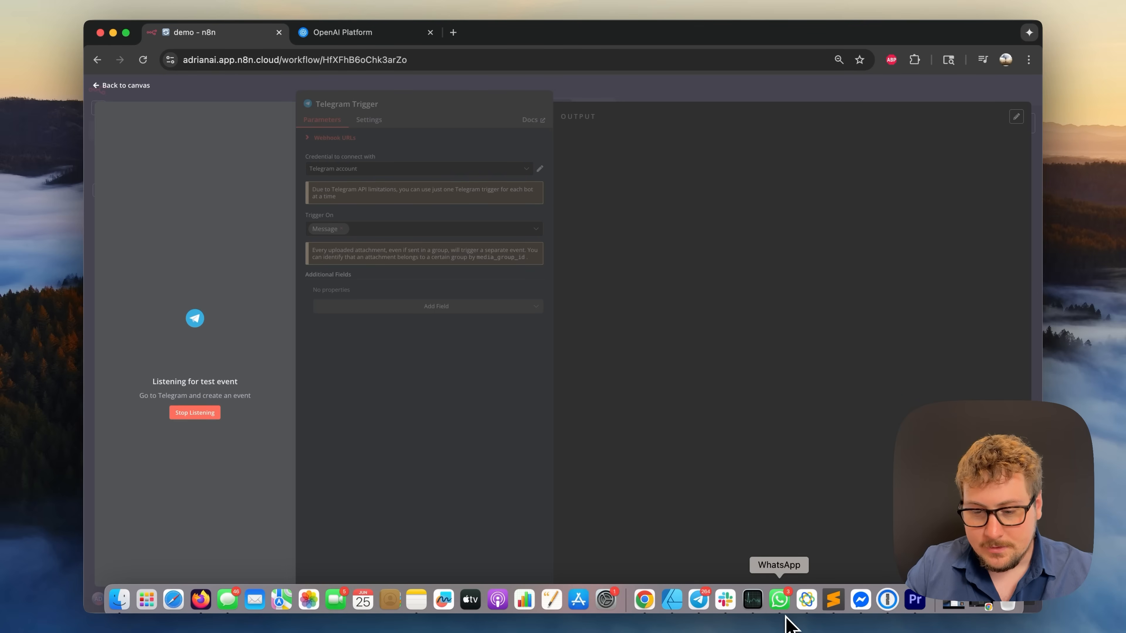
key("super+space")
type("telegram")
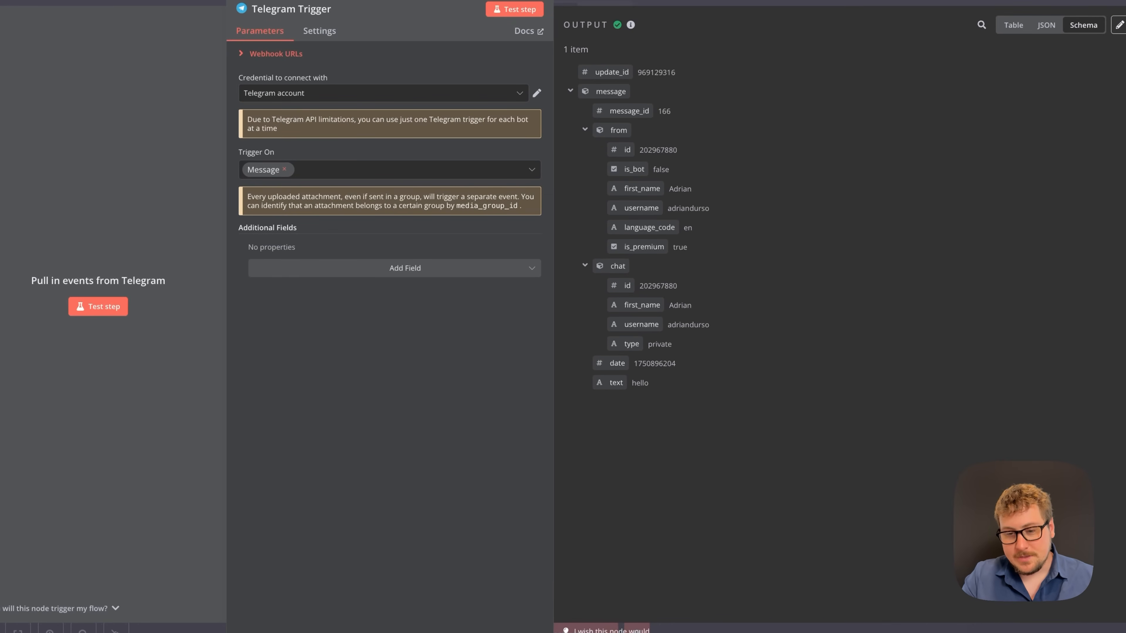
left_click_drag(608, 388, 637, 385)
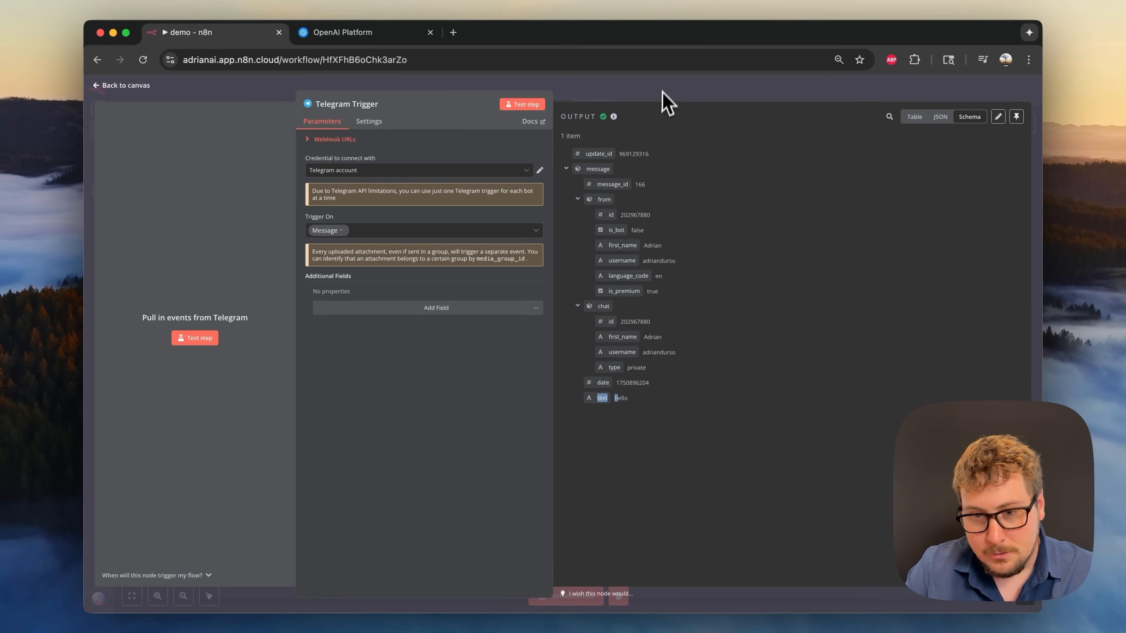
- Move the Telegram Trigger left of OpenAI, connect its output into OpenAI, and open OpenAI
left_click(662, 91)
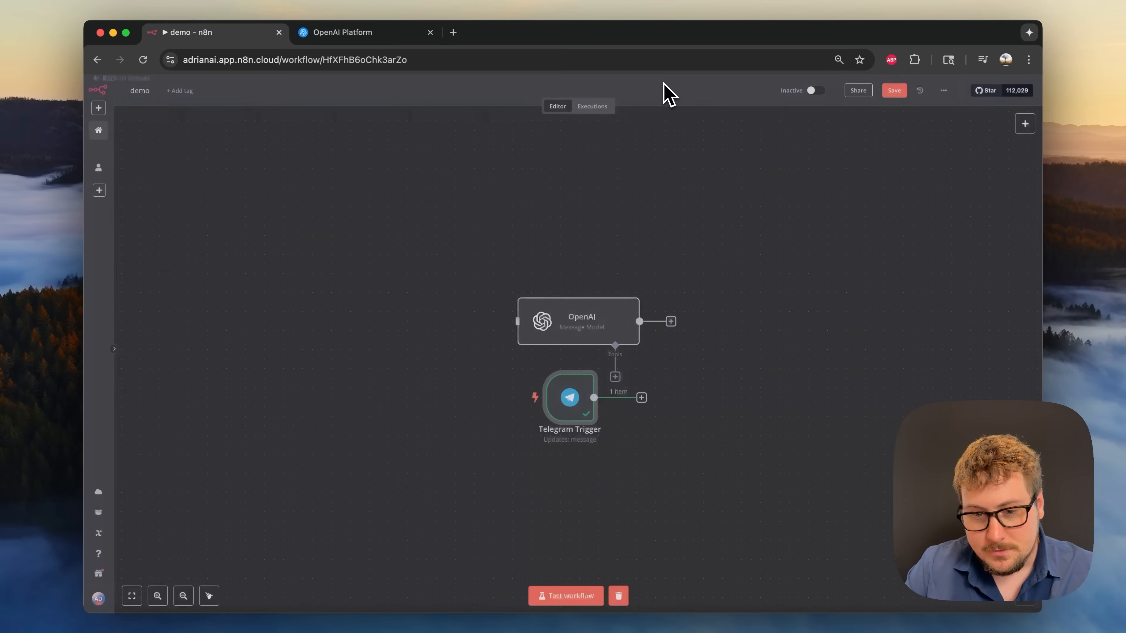
left_click_drag(582, 395, 424, 320)
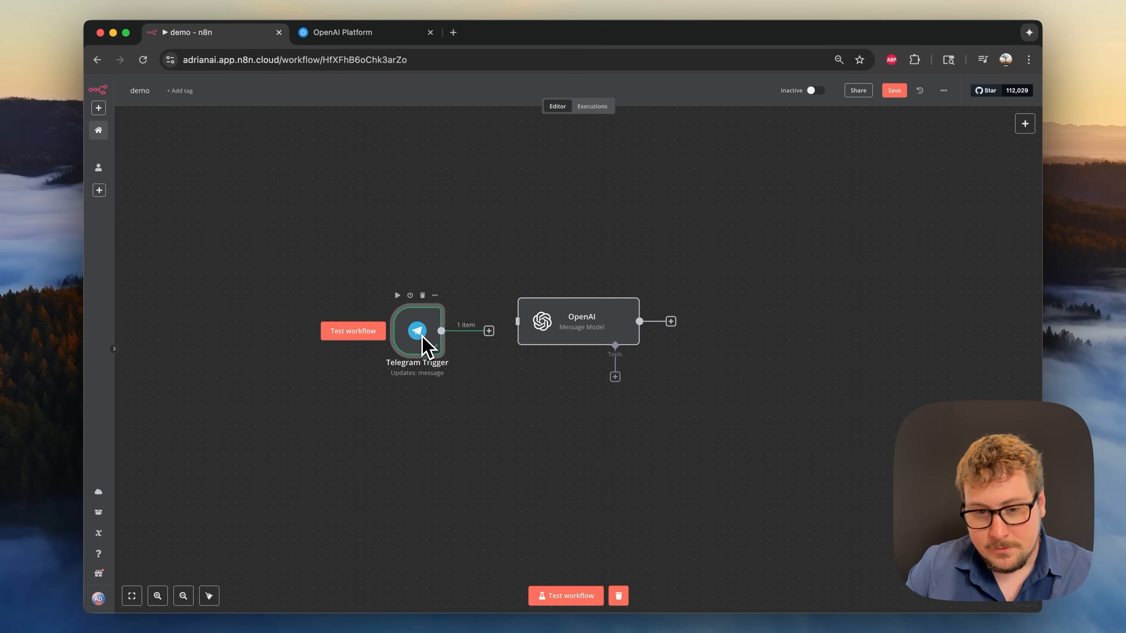
left_click_drag(442, 331, 518, 331)
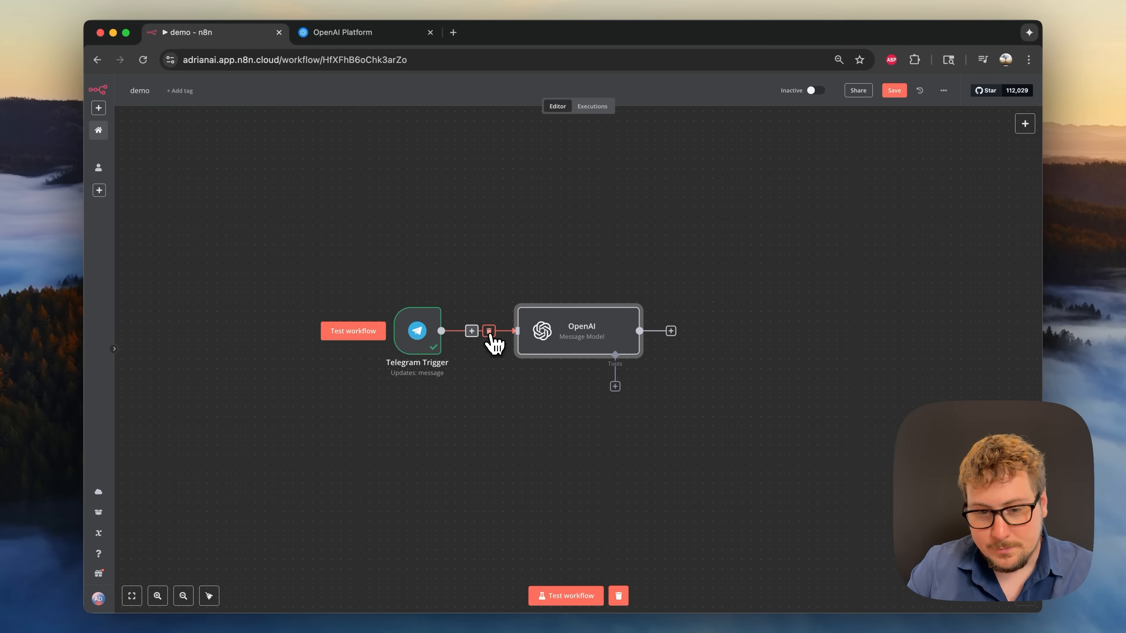
left_click(488, 331)
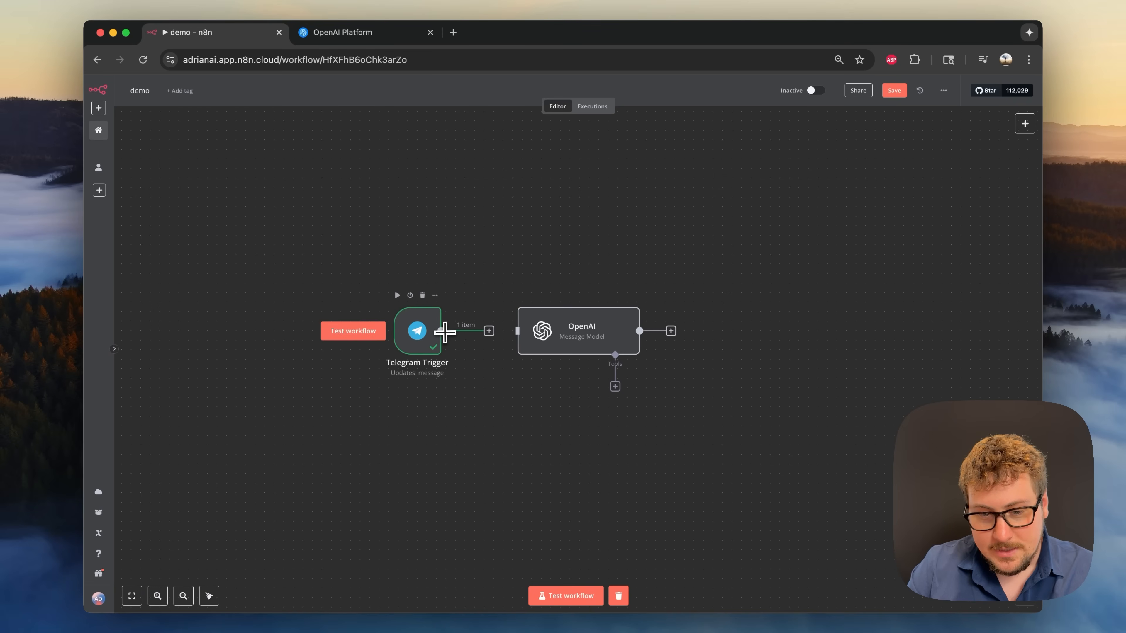
left_click_drag(443, 331, 518, 330)
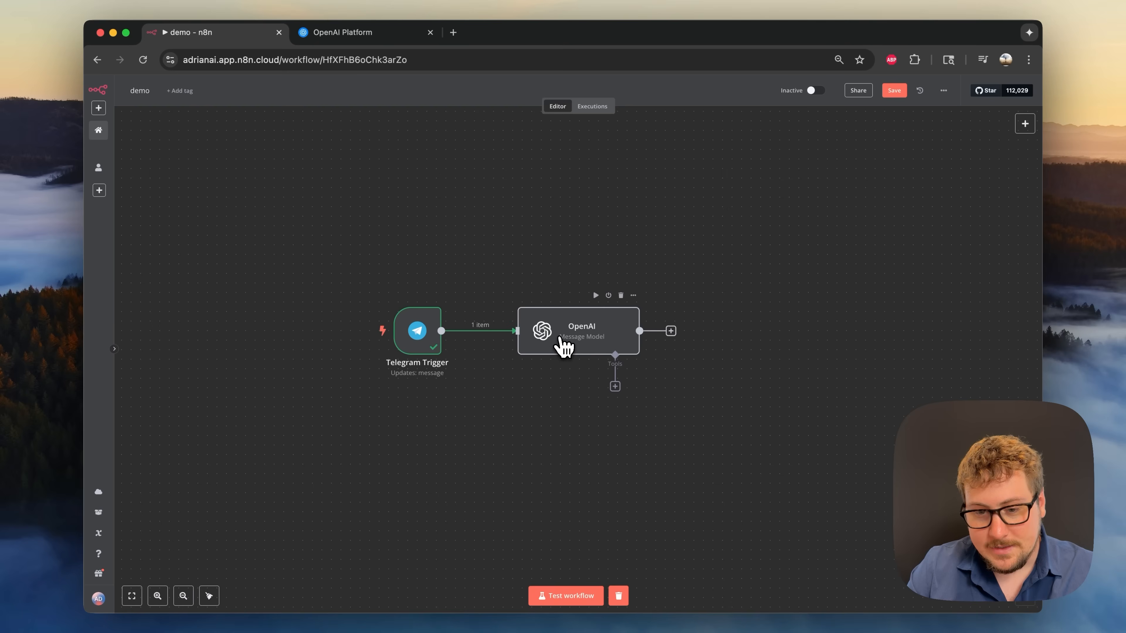
double_click(572, 337)
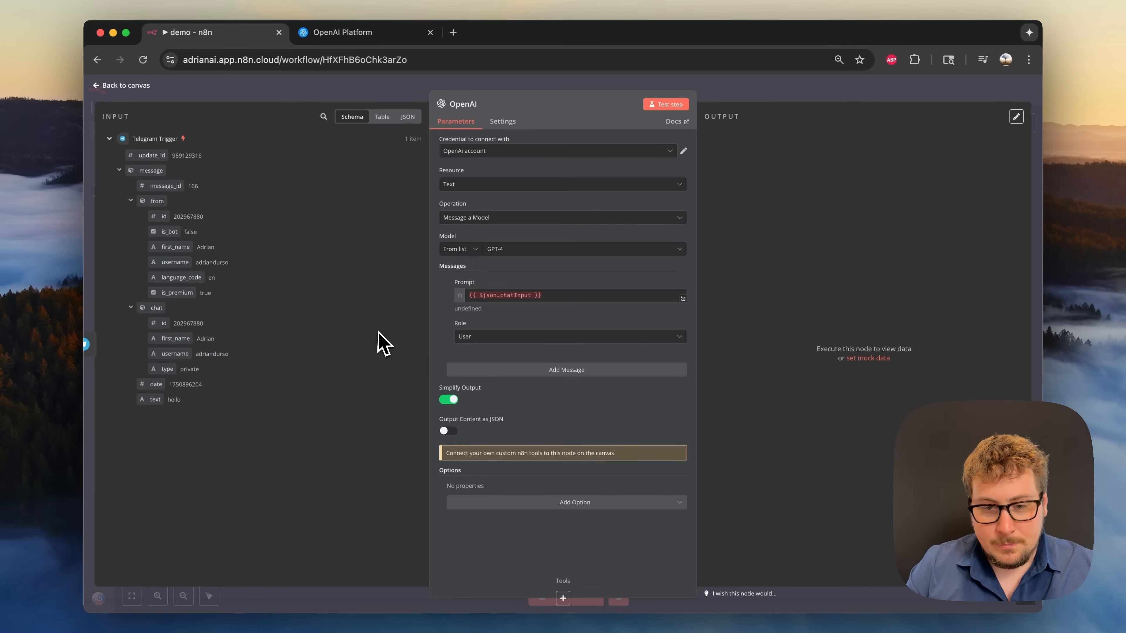
- Replace the OpenAI Prompt's {{ $json.chatInput }} with the Telegram message text field
left_click(500, 295)
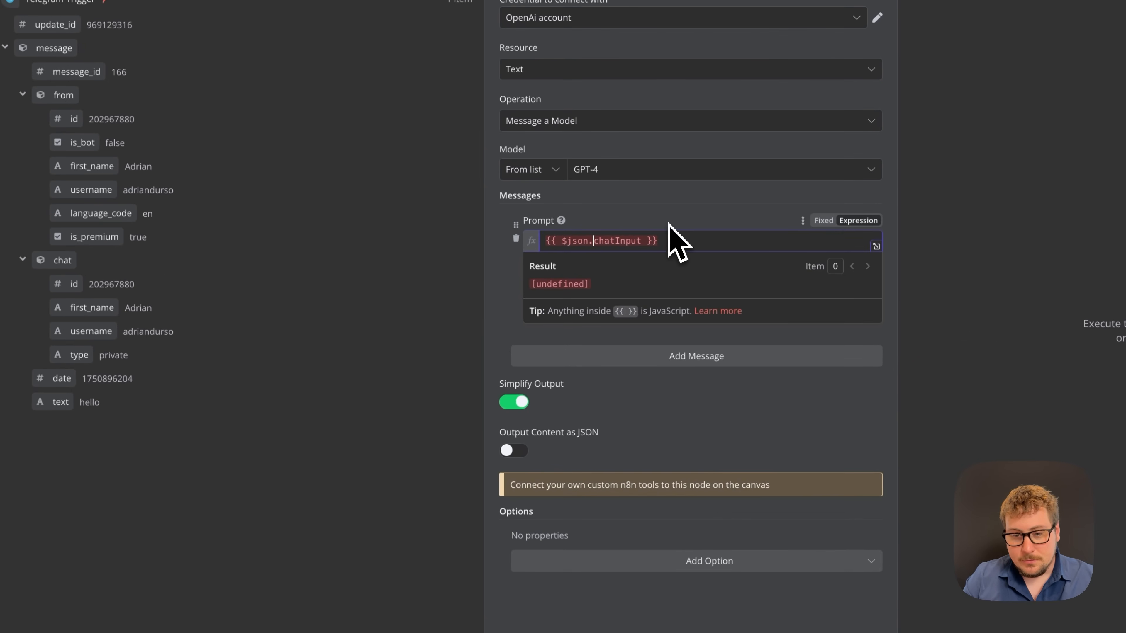
left_click(669, 223)
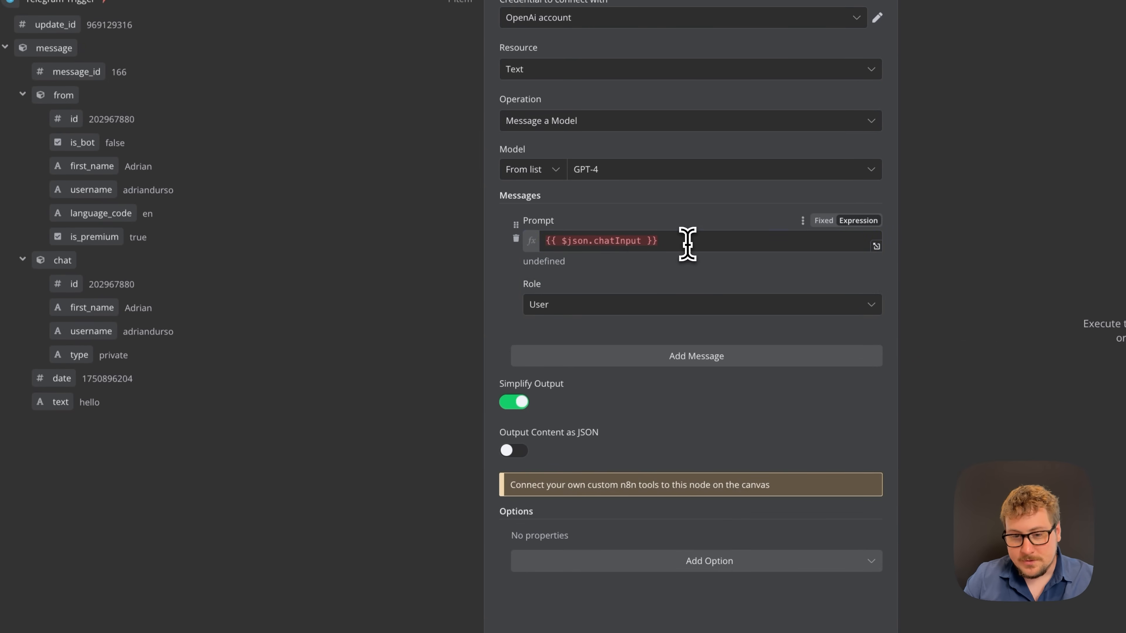
left_click_drag(686, 245, 539, 244)
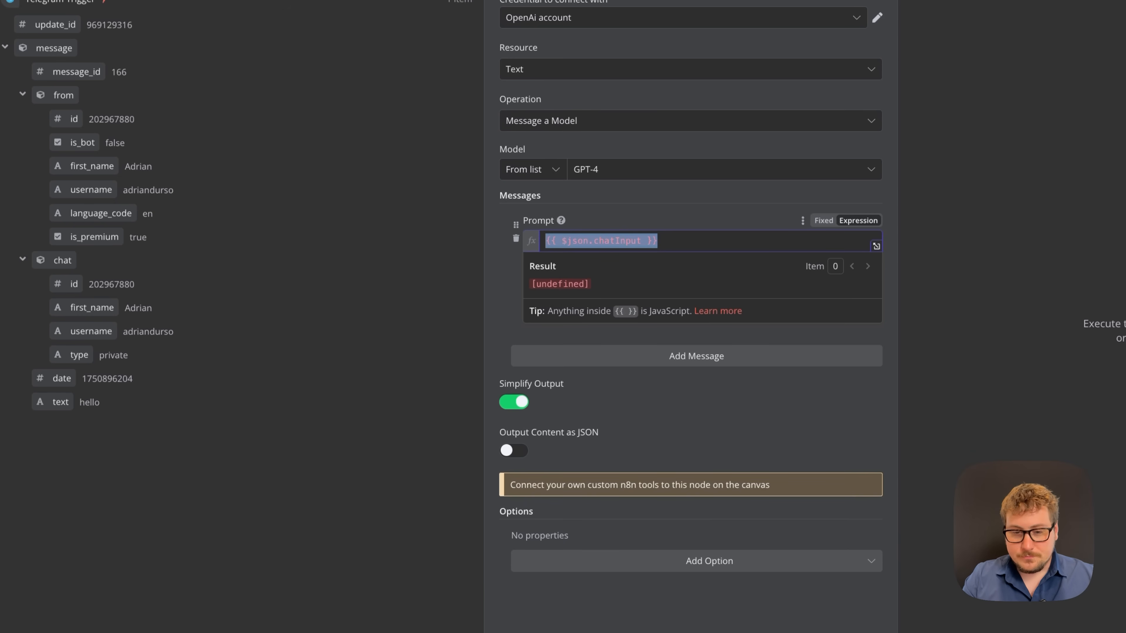
key("BackSpace")
left_click(246, 449)
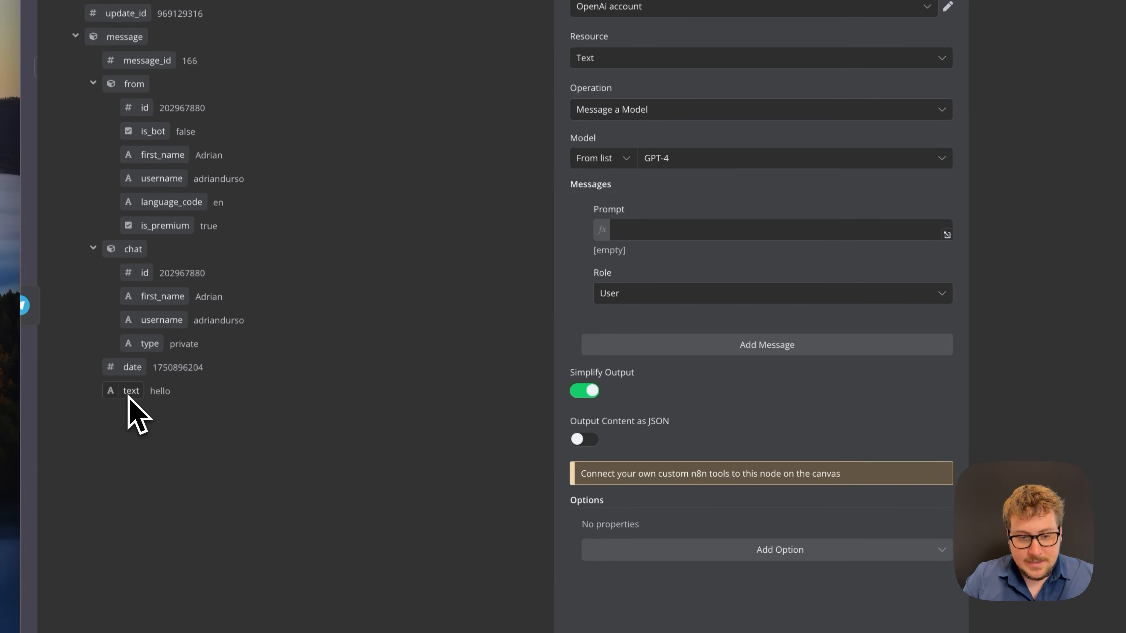
left_click_drag(128, 397, 630, 277)
left_click(656, 252)
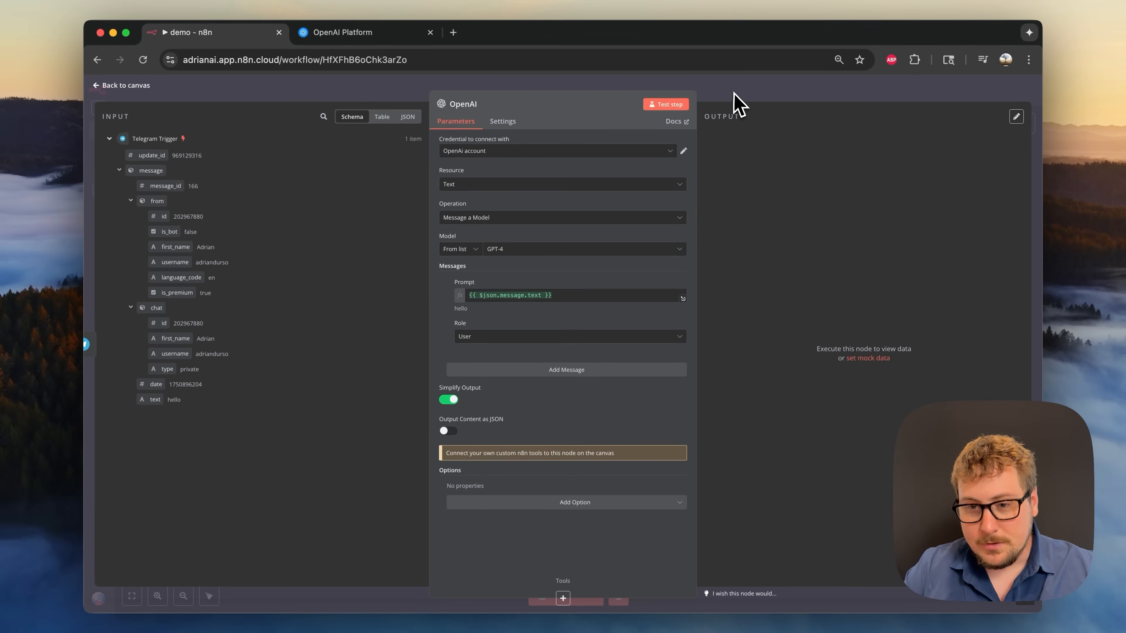
- Test the OpenAI step, getting 'Hello! How can I assist you today?', and return to the canvas
left_click(665, 107)
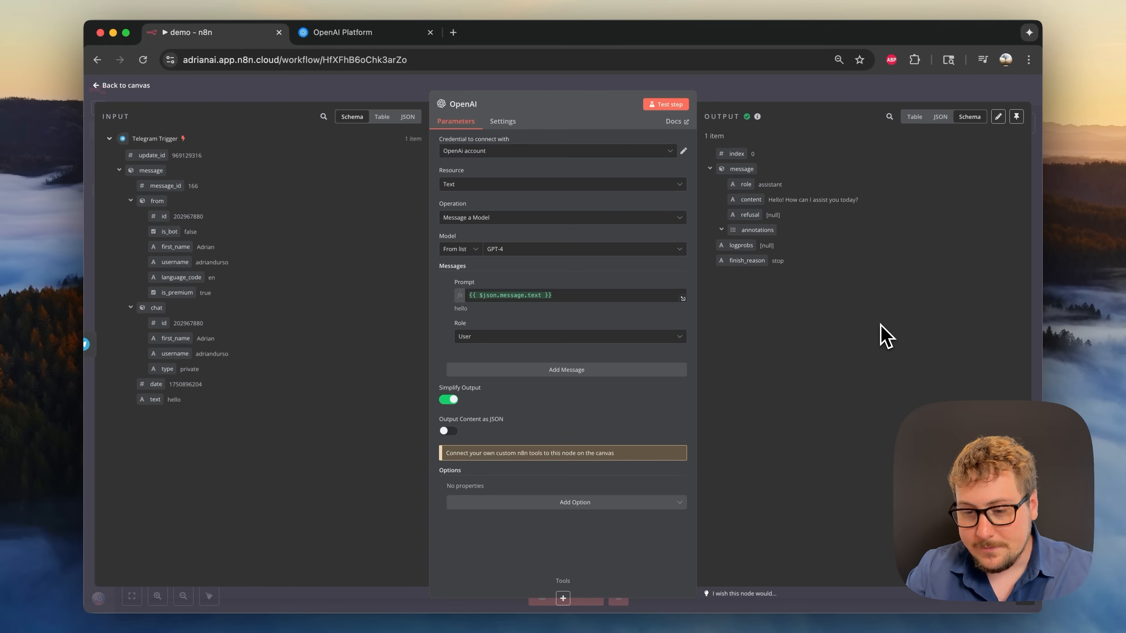
key("super+Tab")
left_click(816, 94)
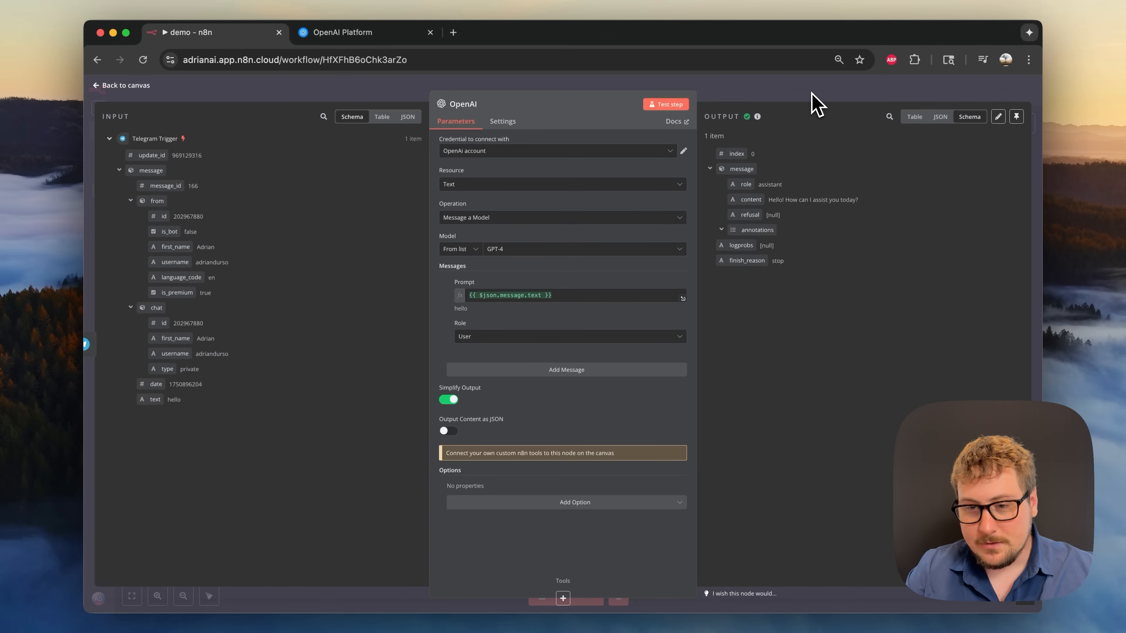
left_click(810, 93)
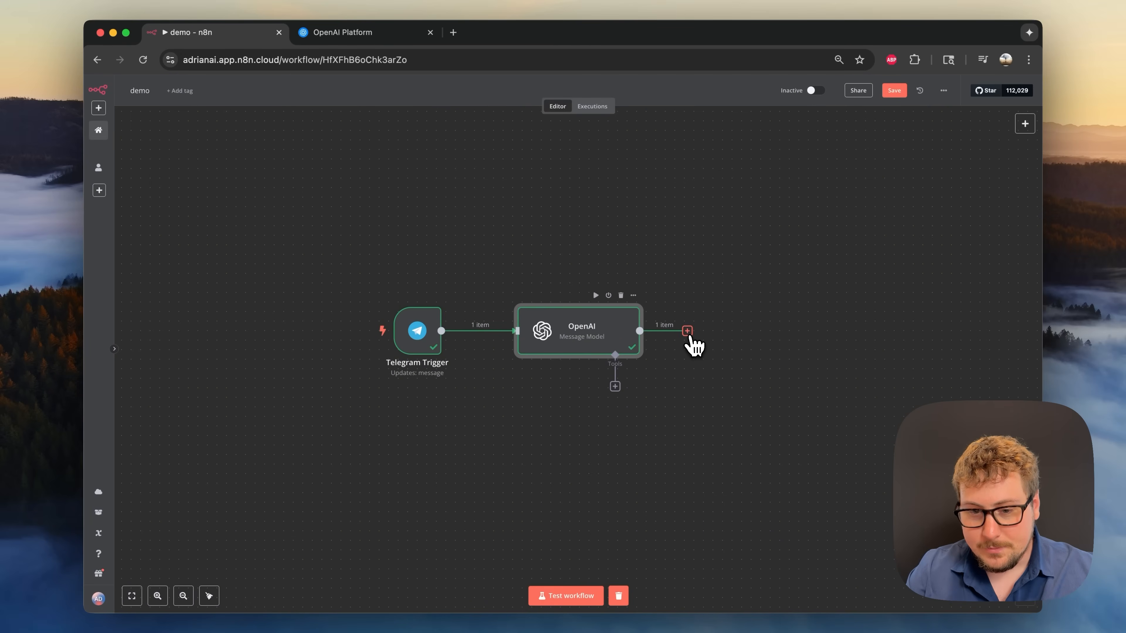
- Add a Telegram 'Send a text message' node after the OpenAI node
left_click(688, 332)
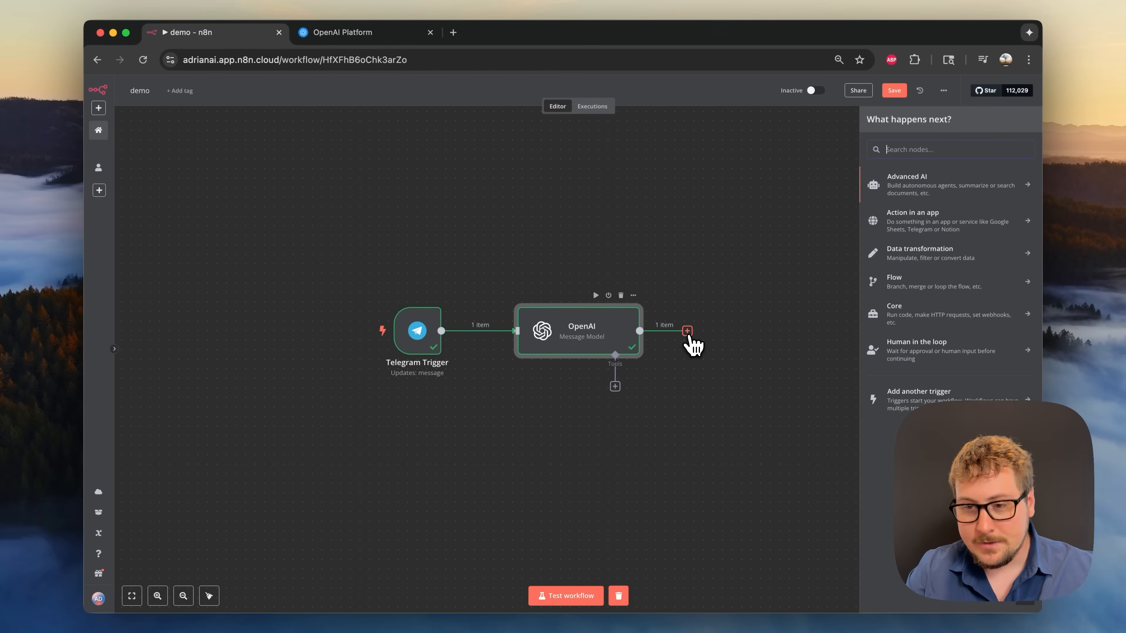
type("telegram")
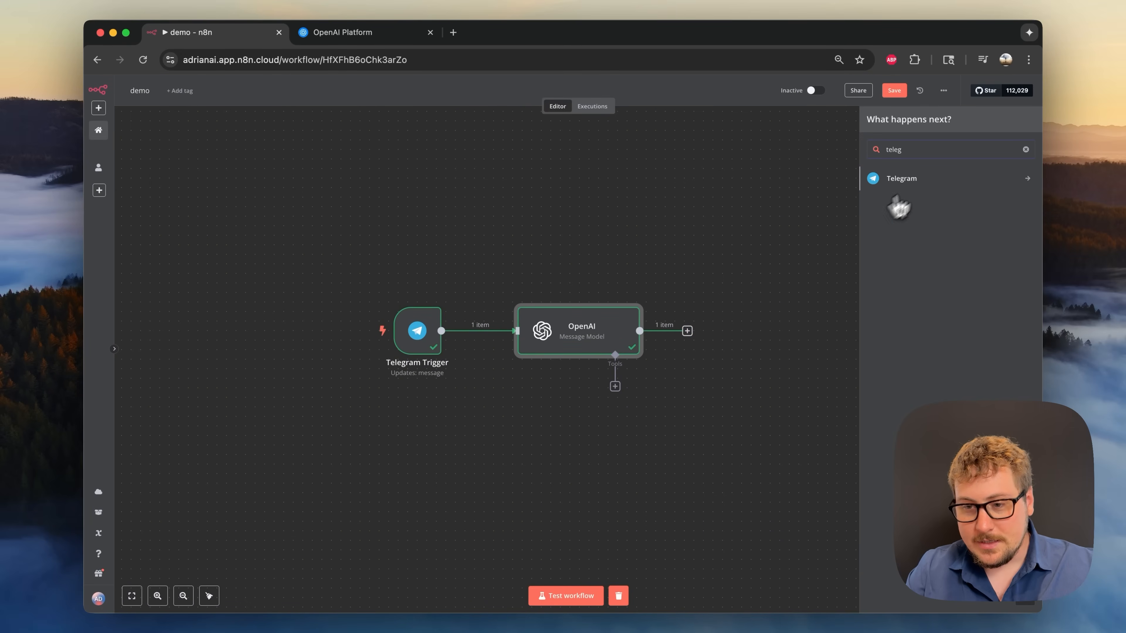
left_click(922, 182)
type("send")
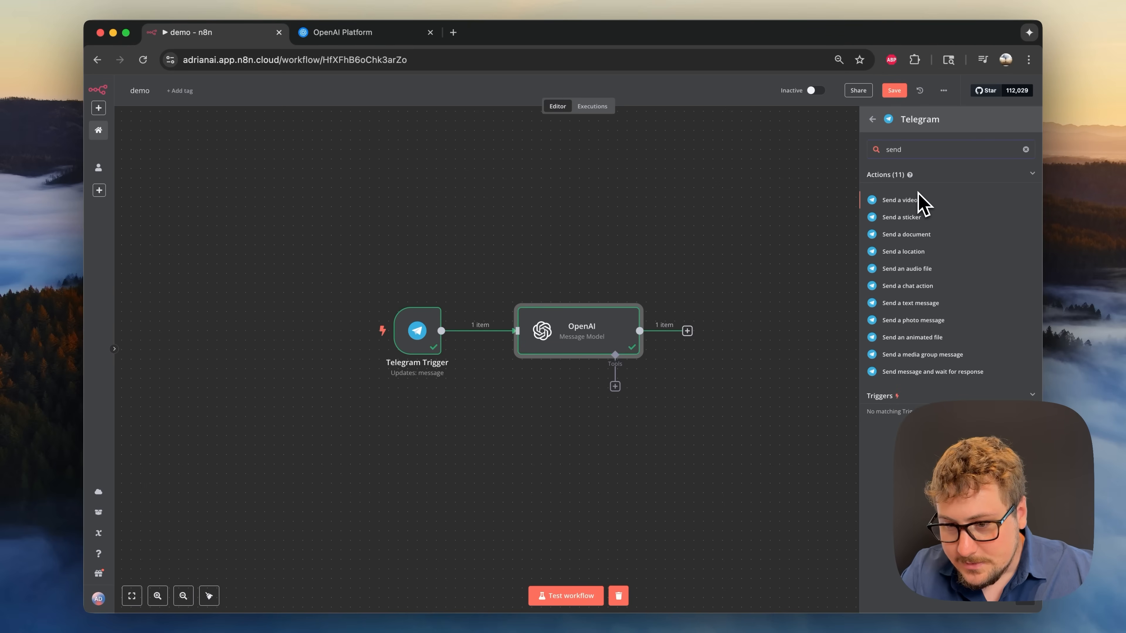
left_click(929, 312)
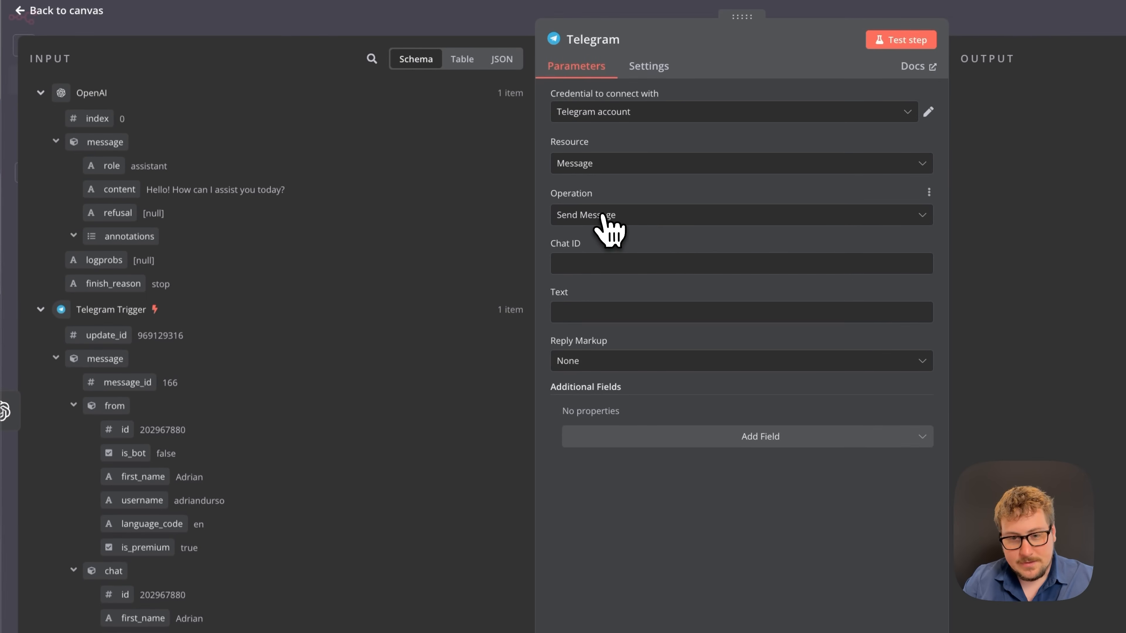
- Map the trigger's chat id into Chat ID and OpenAI's content into Text, then test the step
left_click(580, 263)
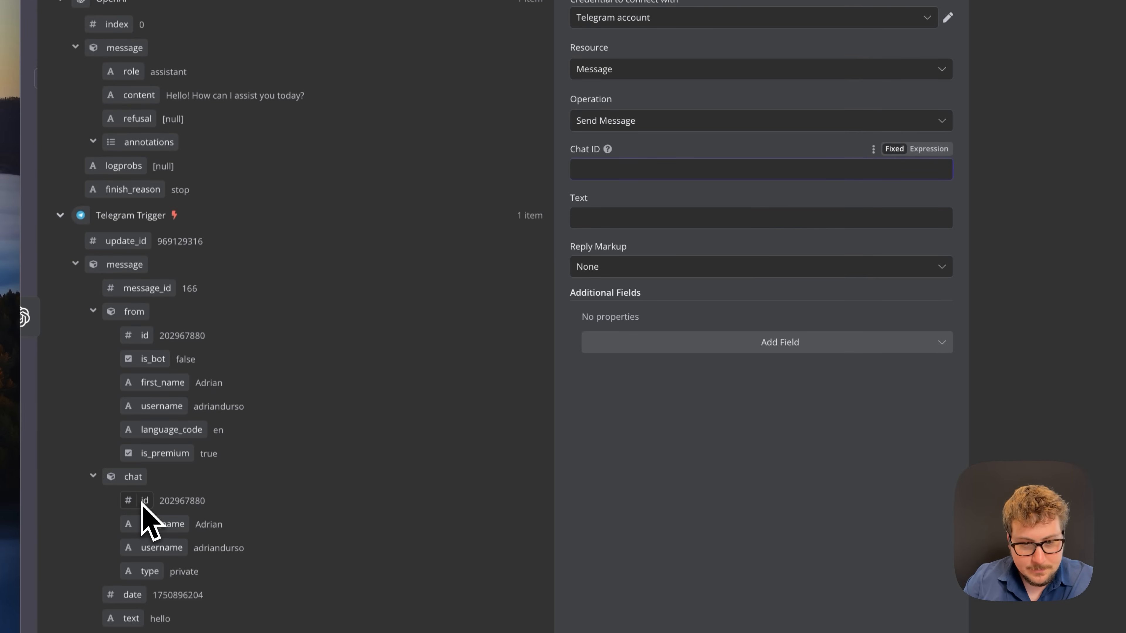
left_click_drag(141, 501, 626, 169)
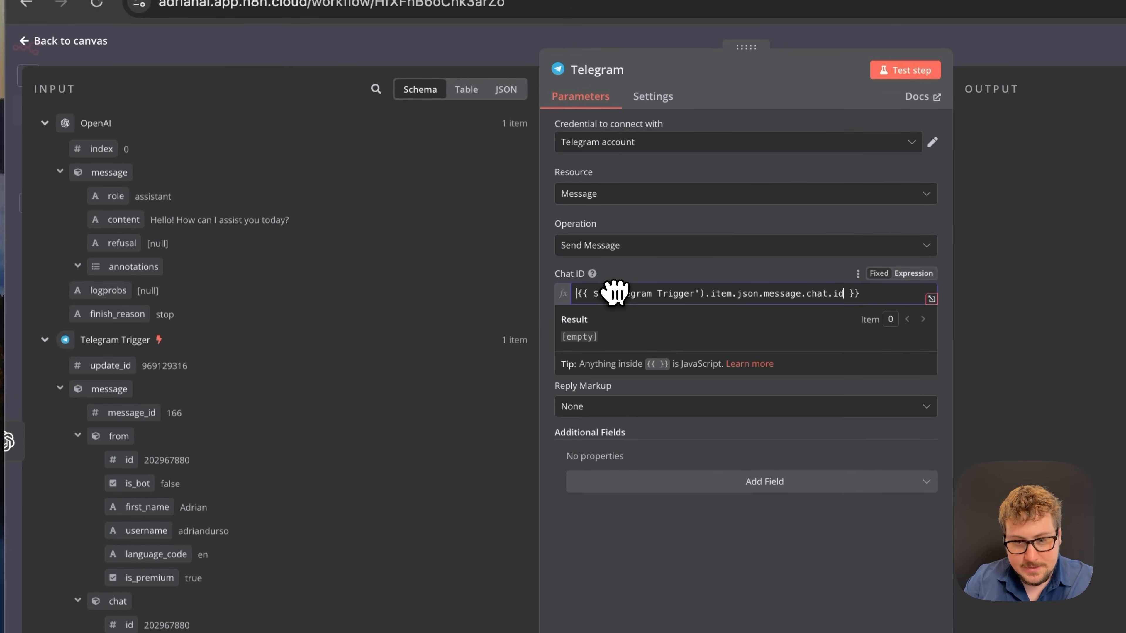
left_click_drag(615, 291, 644, 291)
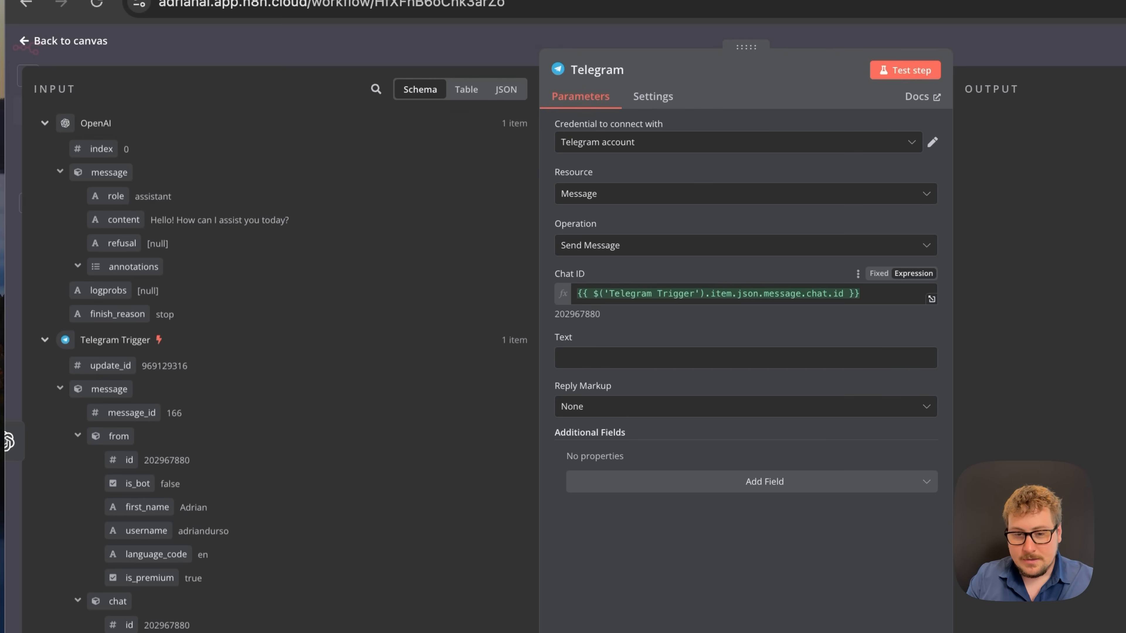
left_click(591, 357)
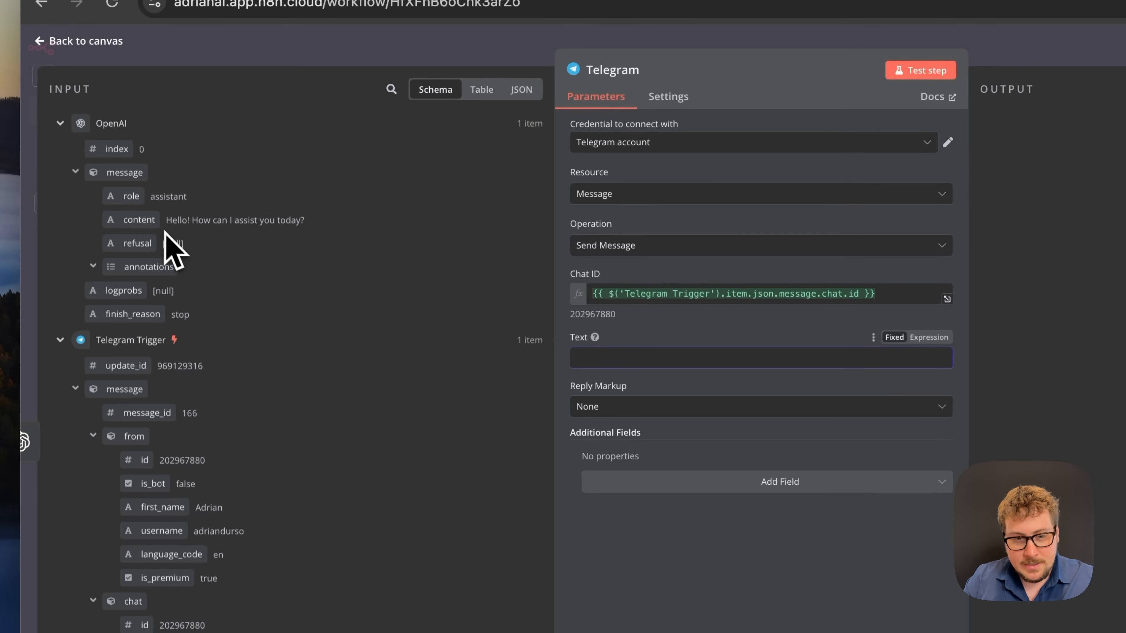
left_click_drag(142, 229, 608, 354)
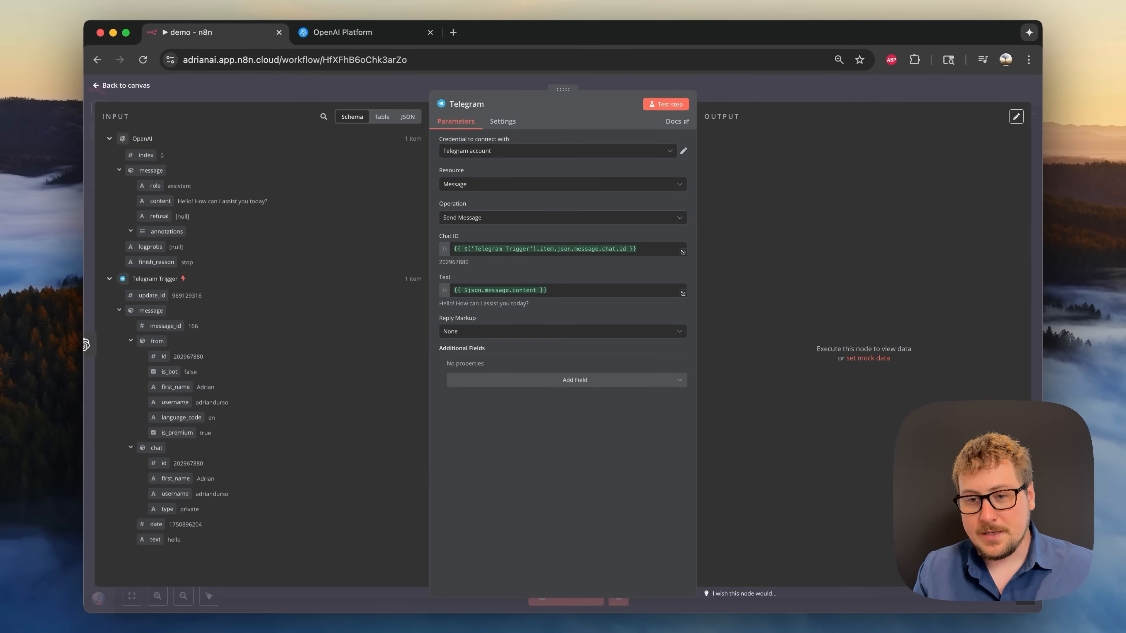
left_click(667, 106)
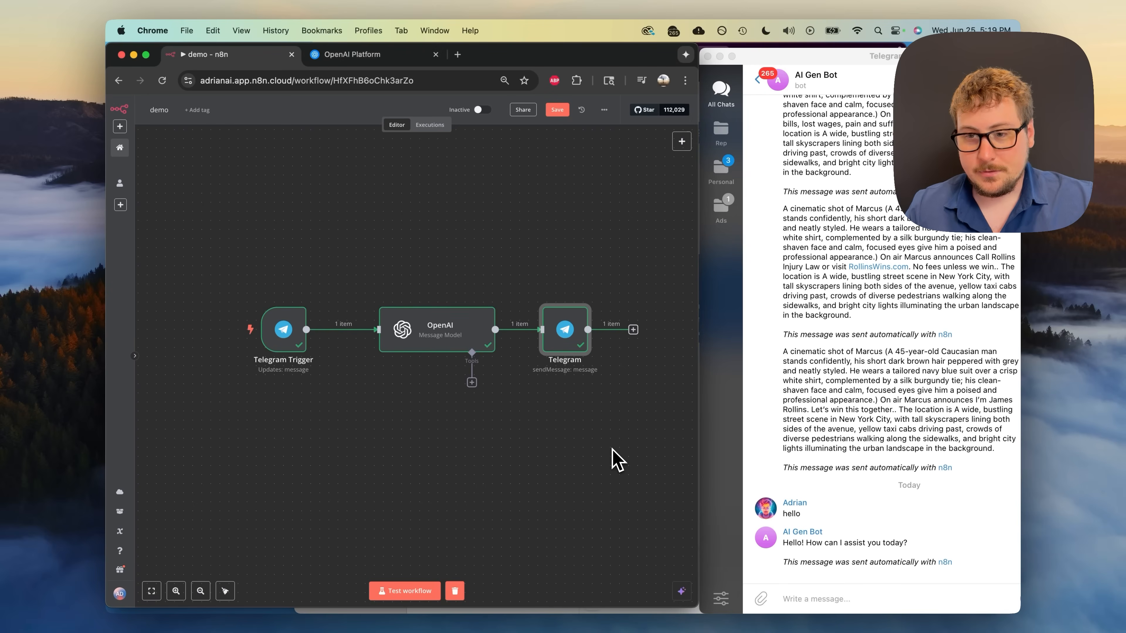
- Check the bot's reply in Telegram, then save the demo workflow
left_click(812, 599)
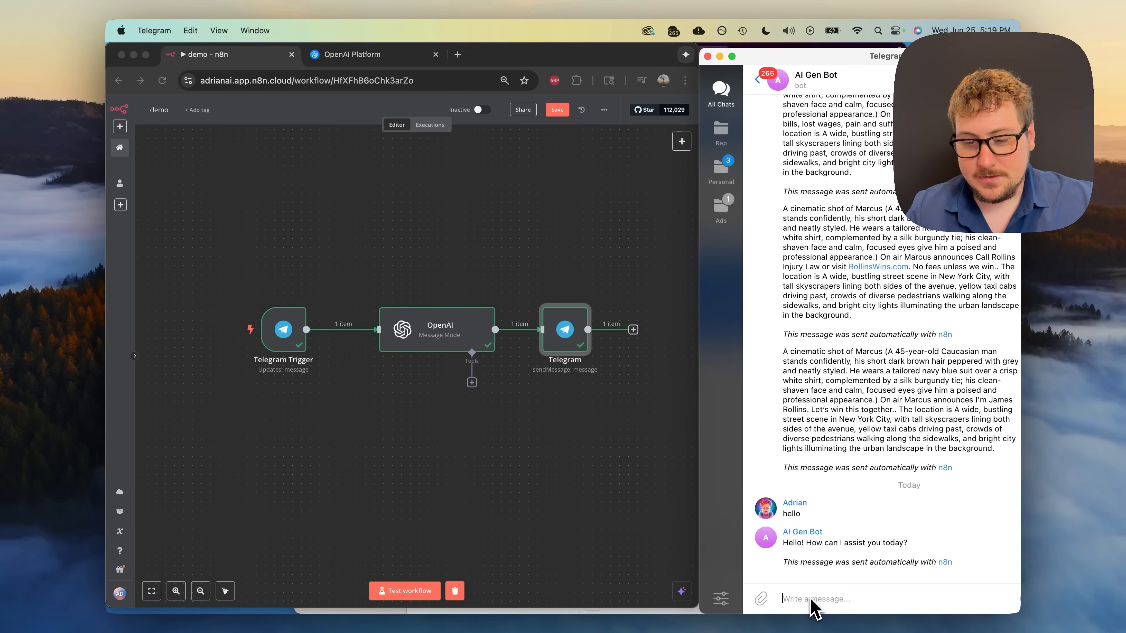
left_click(574, 487)
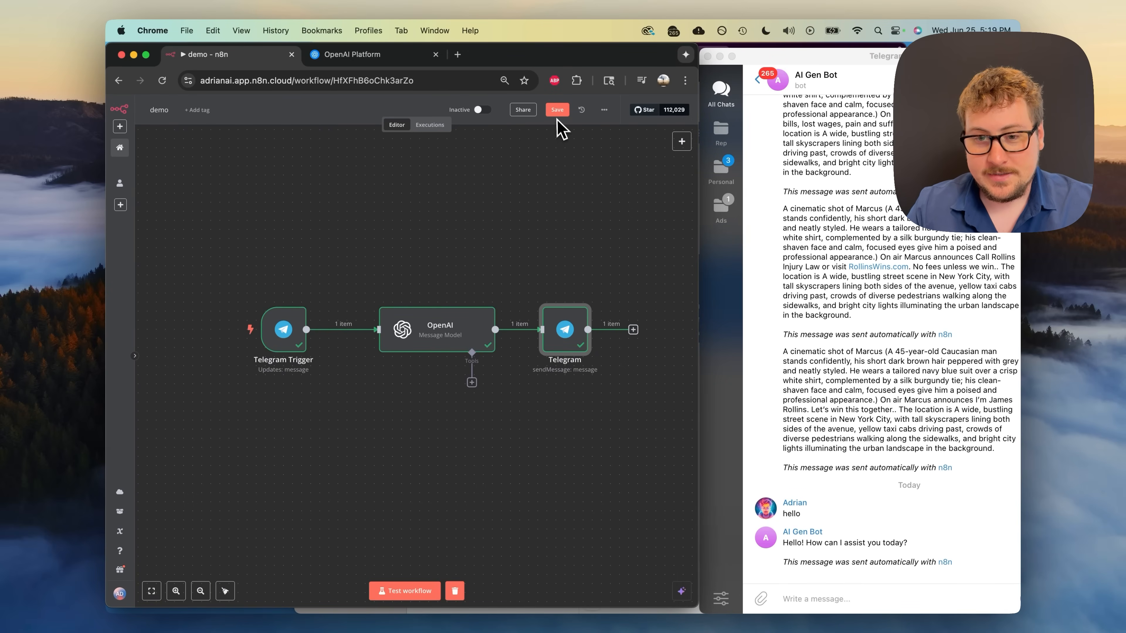
left_click(557, 110)
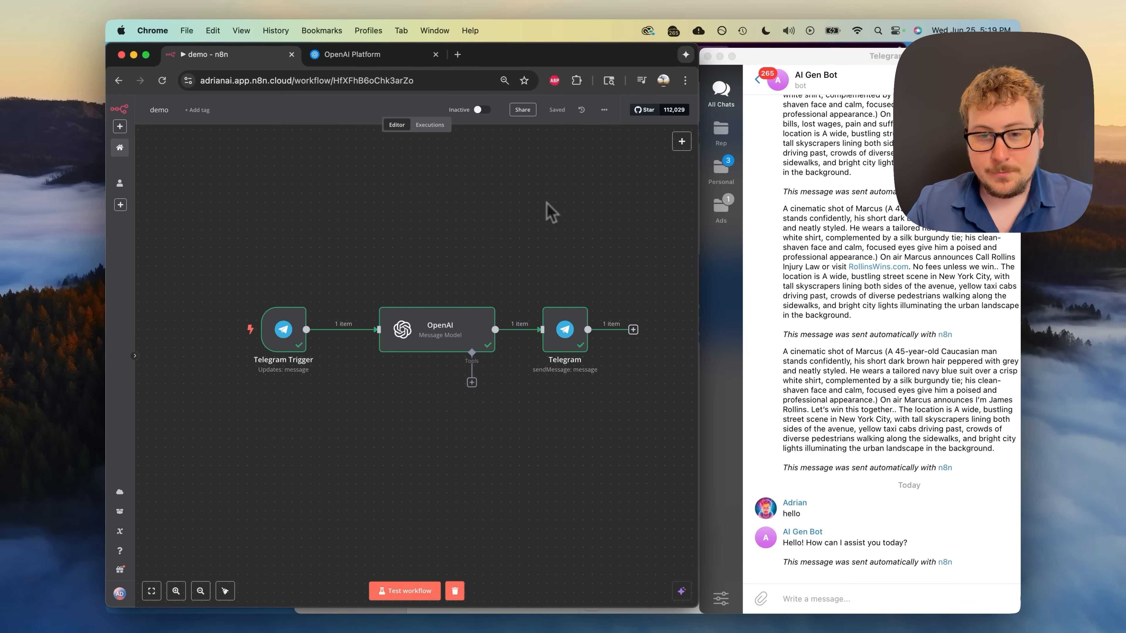
- View Executions, then activate the workflow and switch it back to inactive
left_click(431, 125)
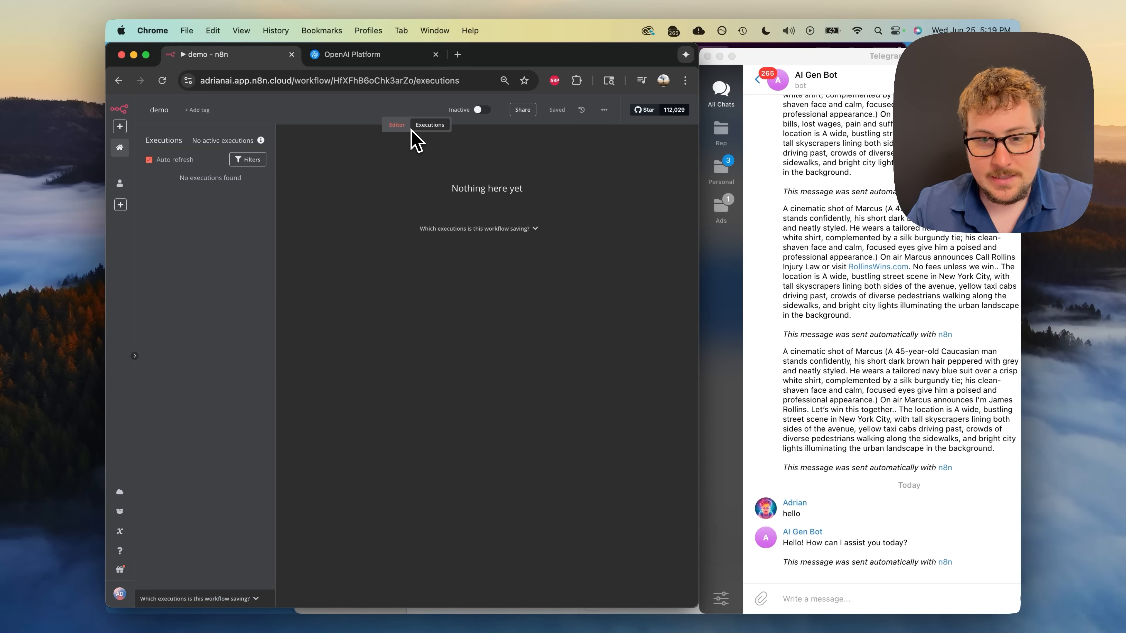
left_click(396, 126)
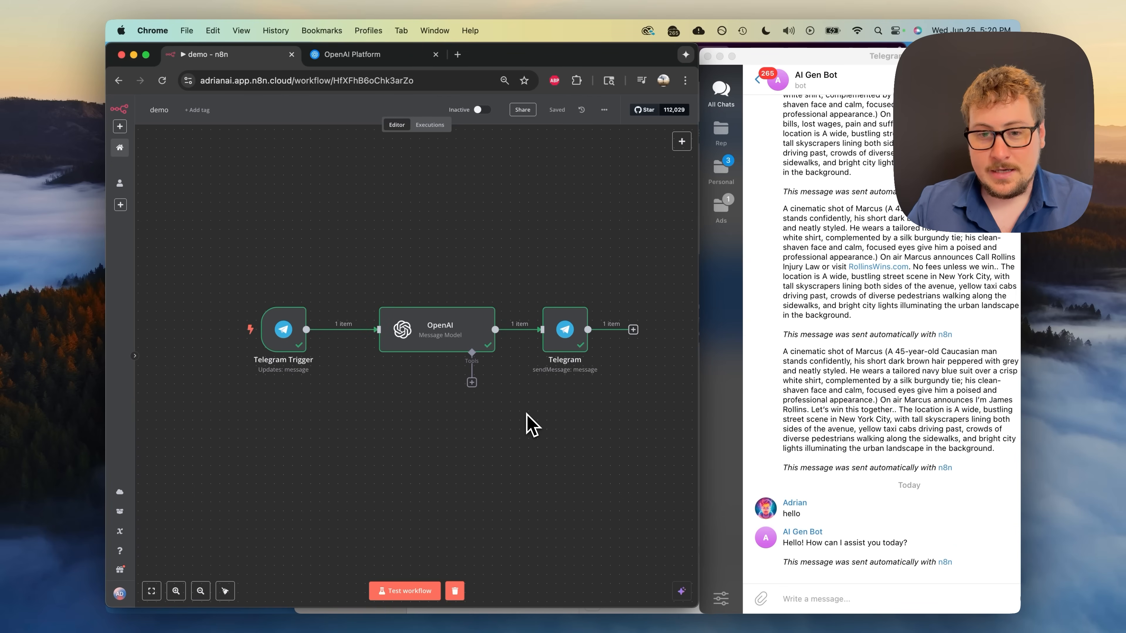
left_click(482, 110)
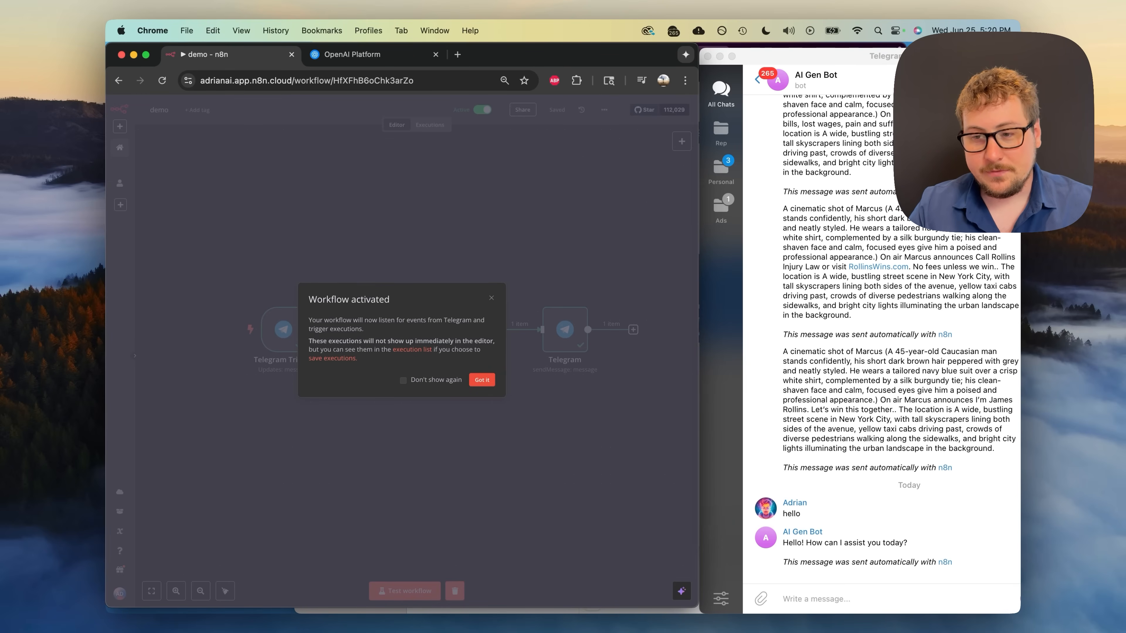
left_click(484, 382)
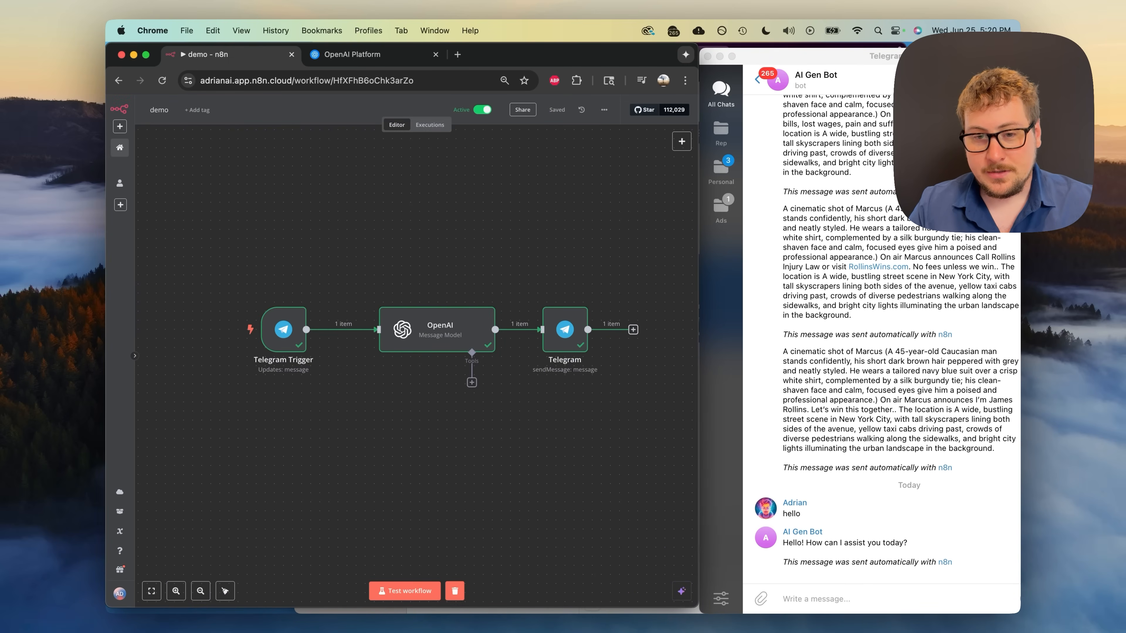
left_click(482, 110)
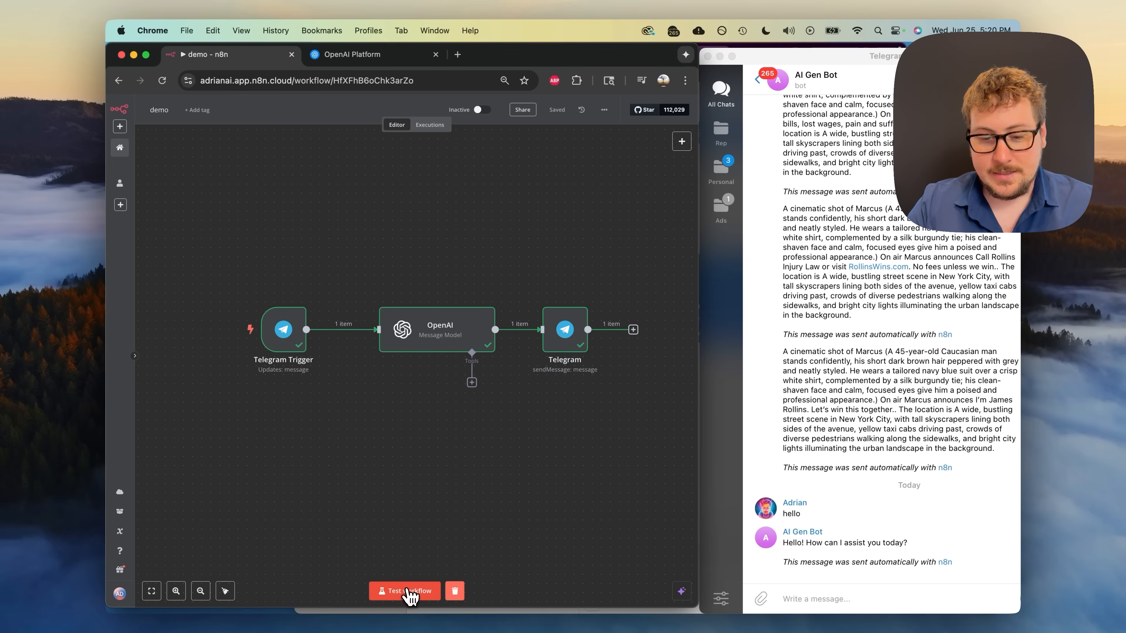
- Start a workflow test run and send 'hi' to the bot in Telegram
left_click(401, 591)
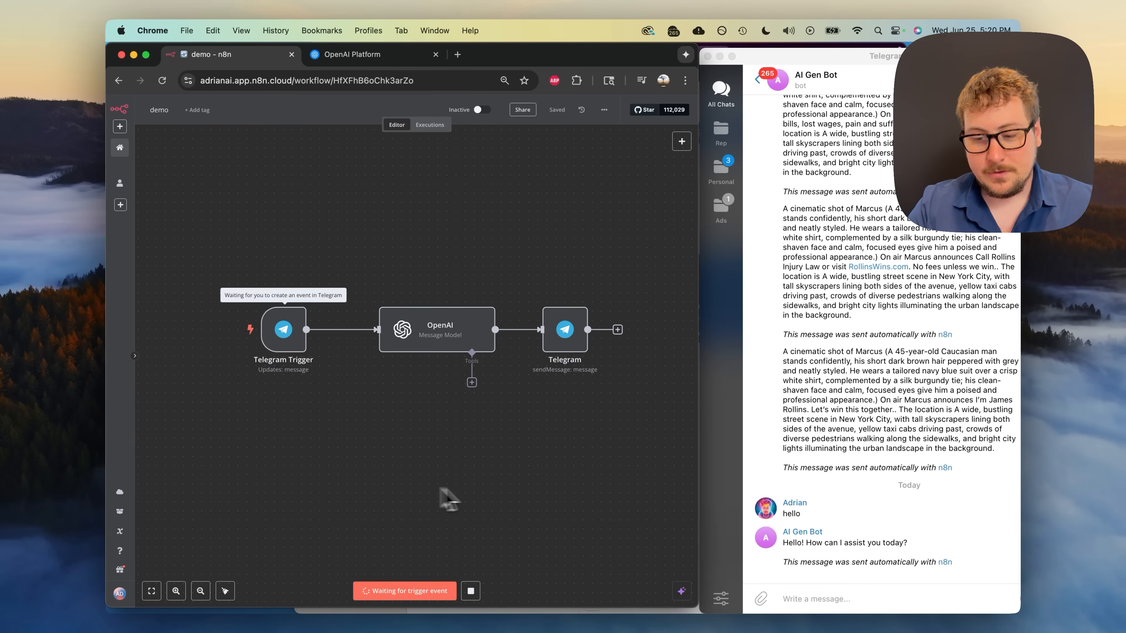
left_click(805, 599)
type("hi")
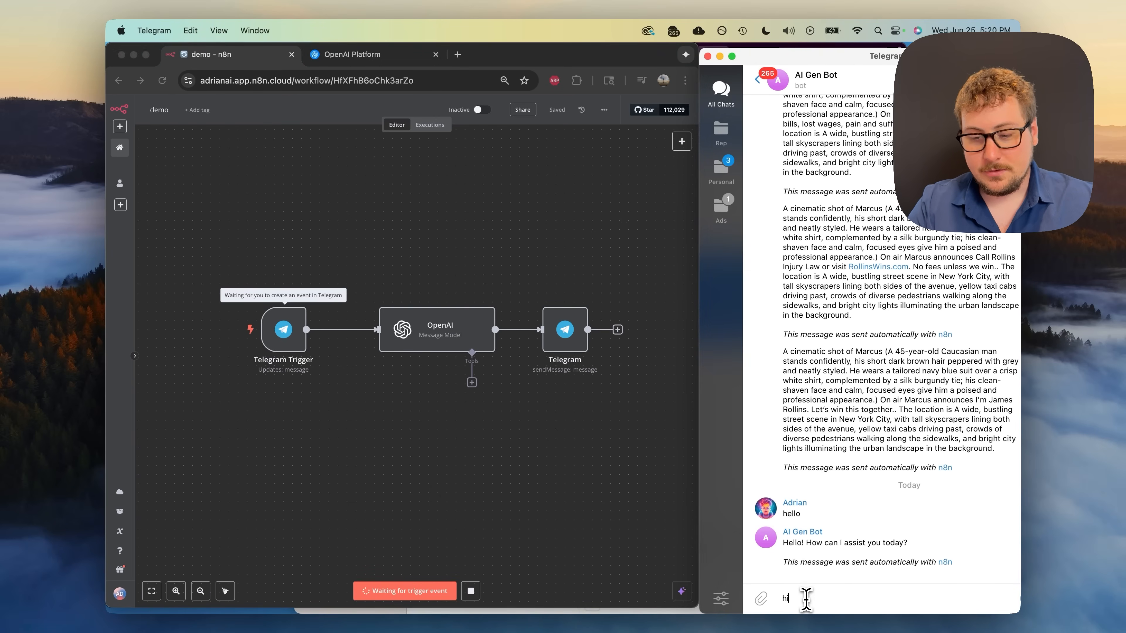
key("Return")
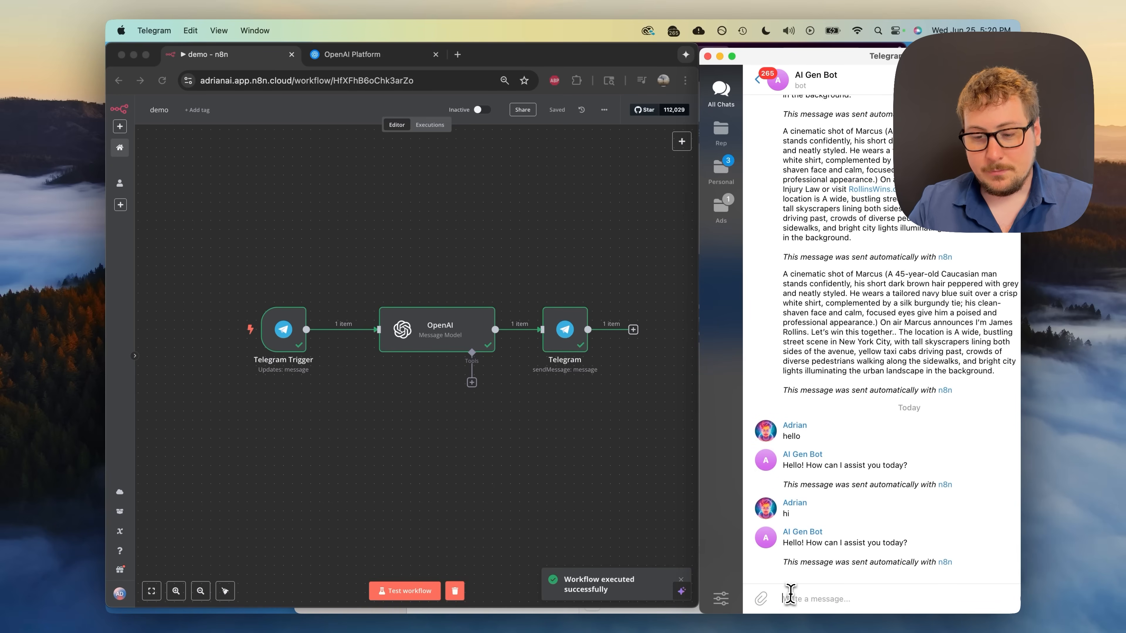
- Send a second 'hi' to the bot, then activate the demo workflow
left_click(791, 596)
type("hi")
key("Return")
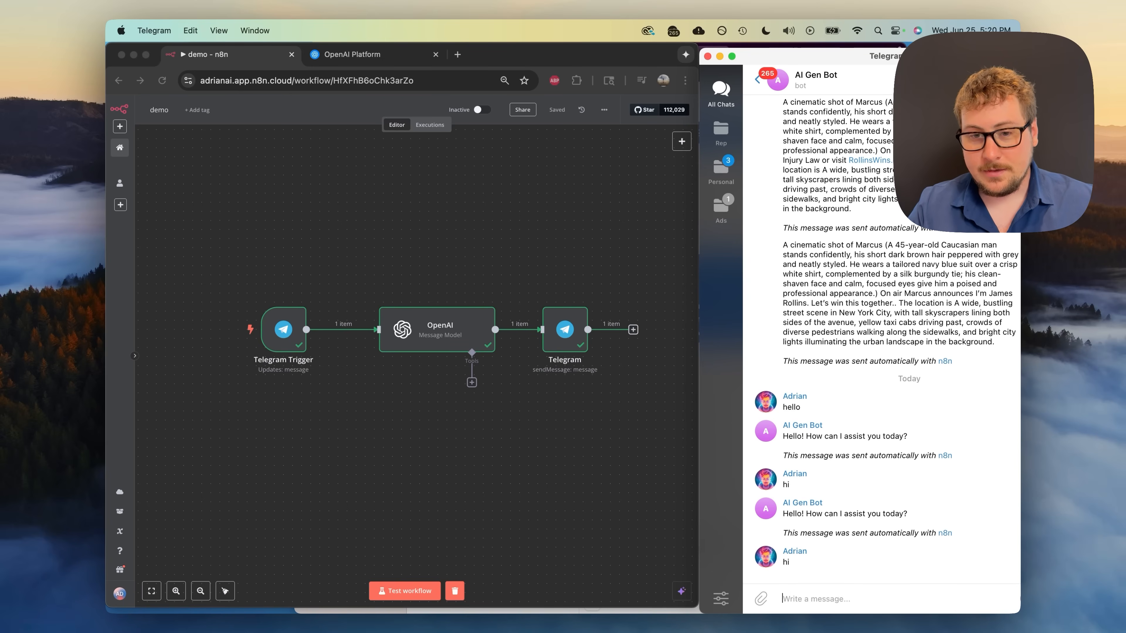
left_click(470, 255)
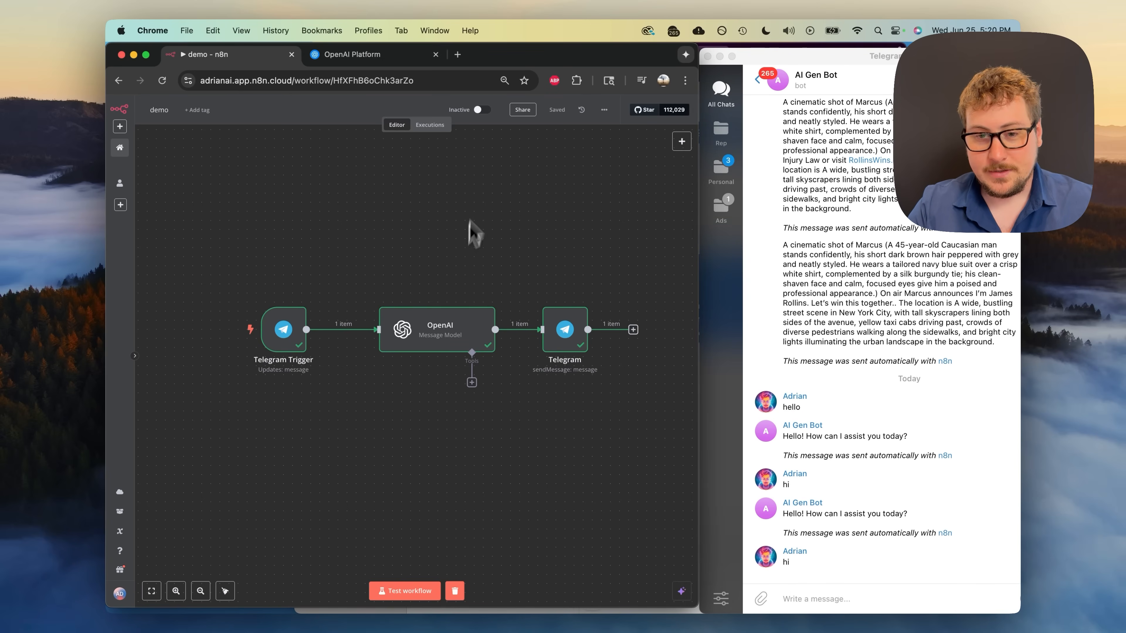
left_click(482, 110)
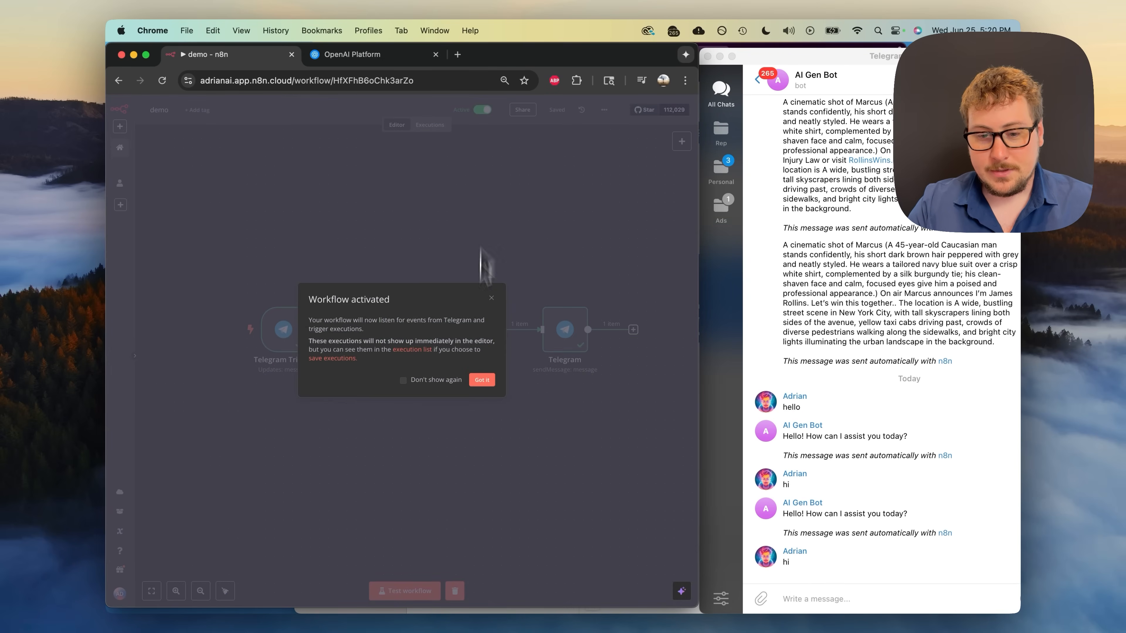
- Dismiss the activation notice and ask the Telegram bot for a happy birthday paragraph for a friend
left_click(482, 380)
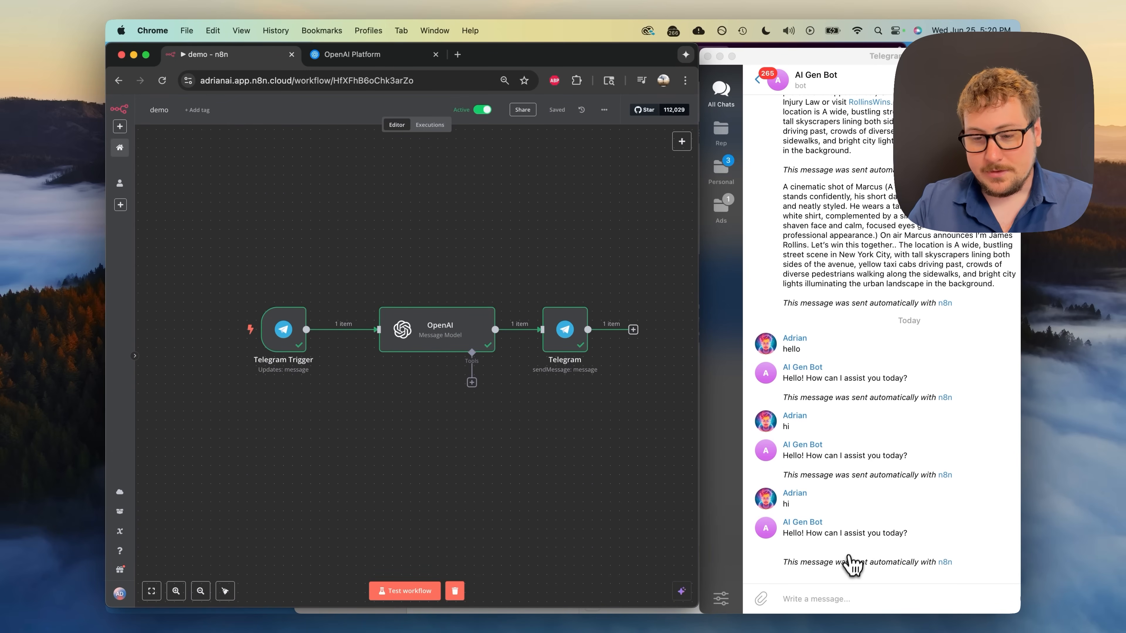
left_click(799, 599)
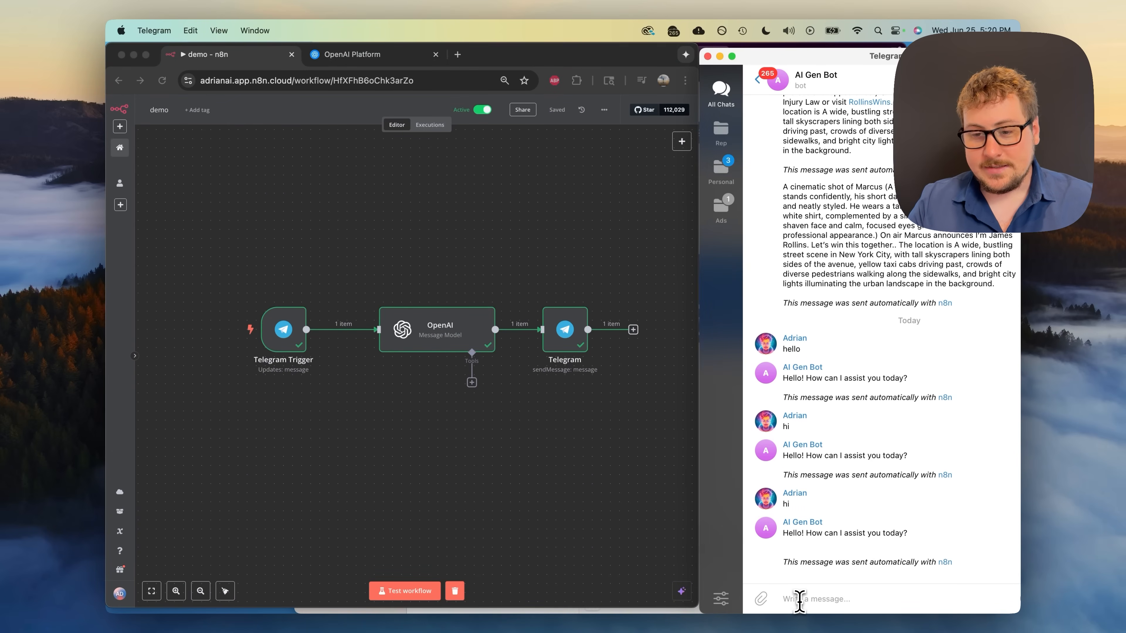
type("Please write me a quick happy birthday paragraph to my")
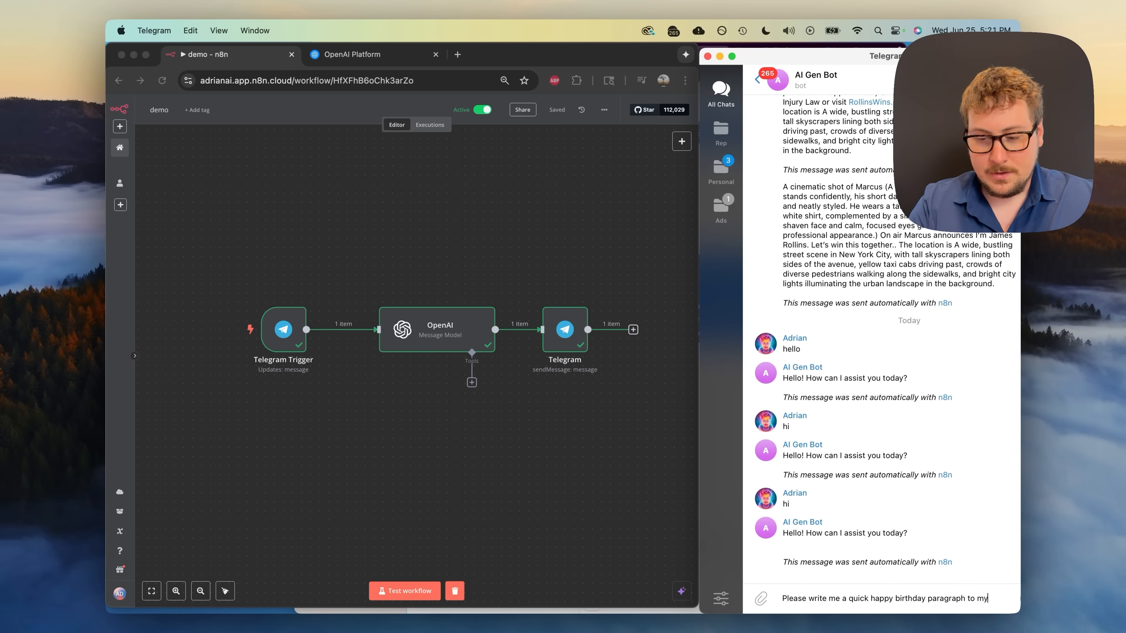
type("riend chr")
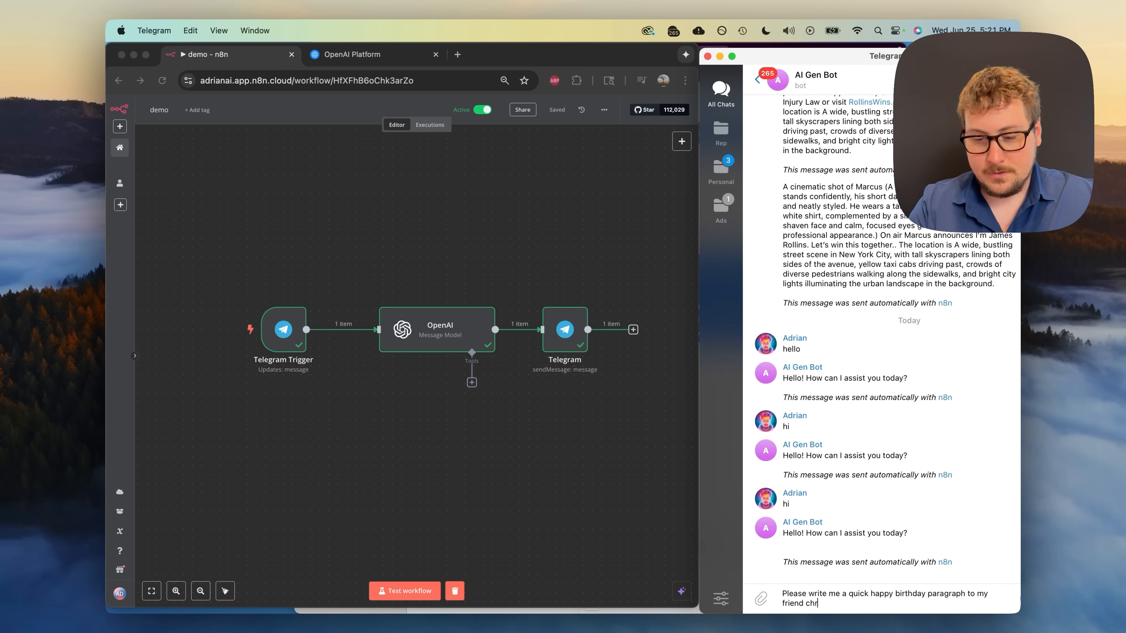
type("is")
key("Return")
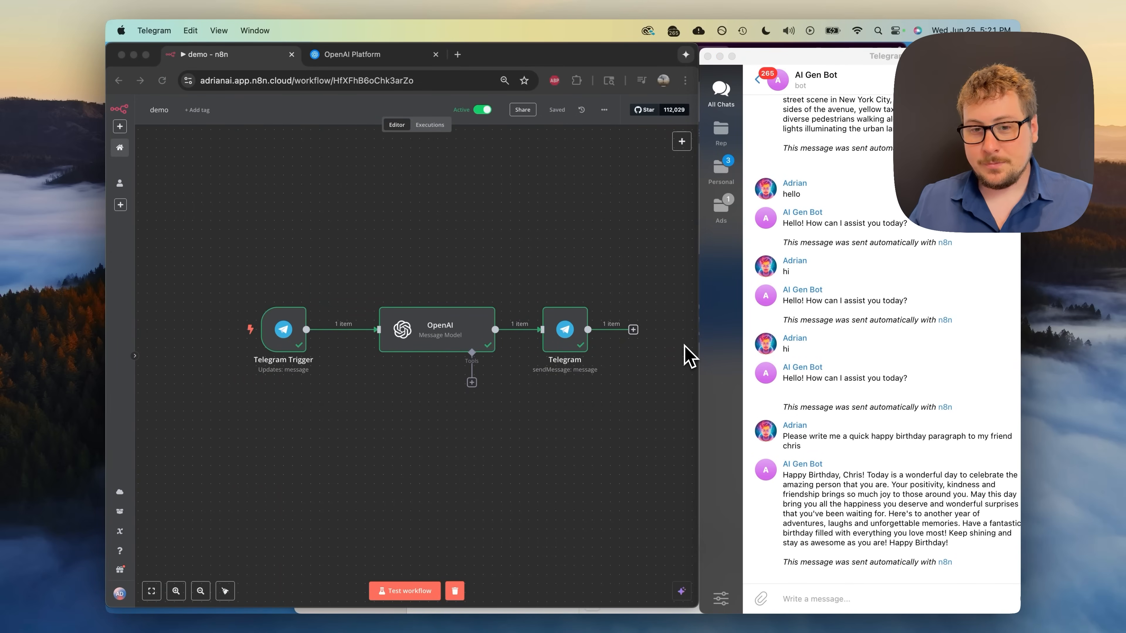
- Return to Chrome to view the 'Telegram Heygen' workflow with its Telegram, Google Drive, CloudConvert and HeyGen steps
left_click(548, 229)
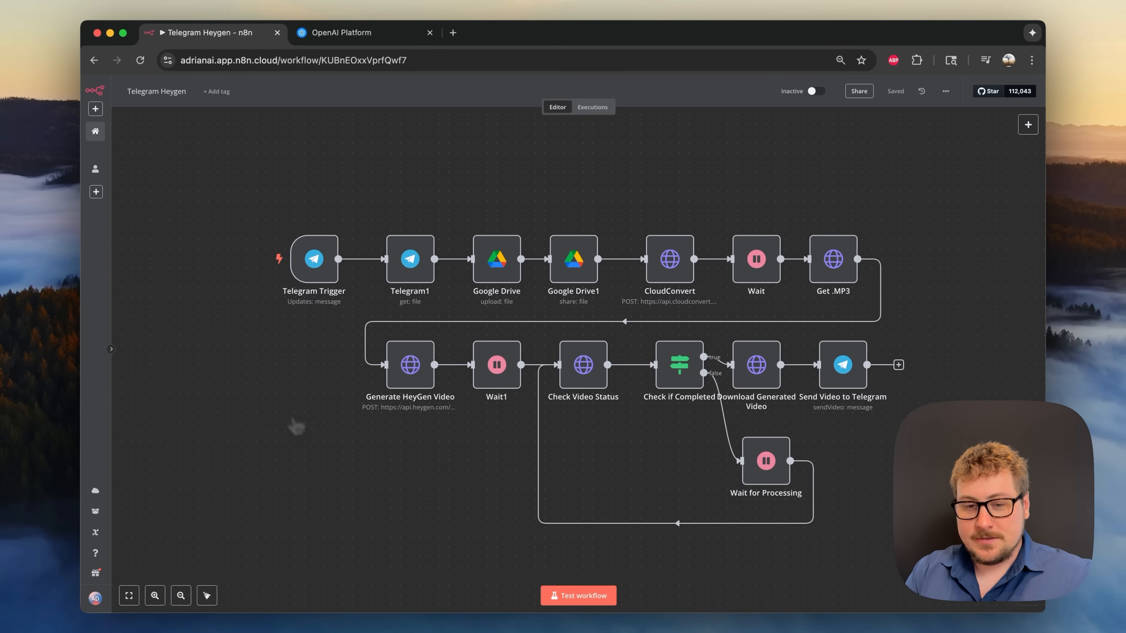
- Go back to the active 'demo' workflow with its Telegram Trigger, OpenAI and Telegram nodes
mouse_move(302, 318)
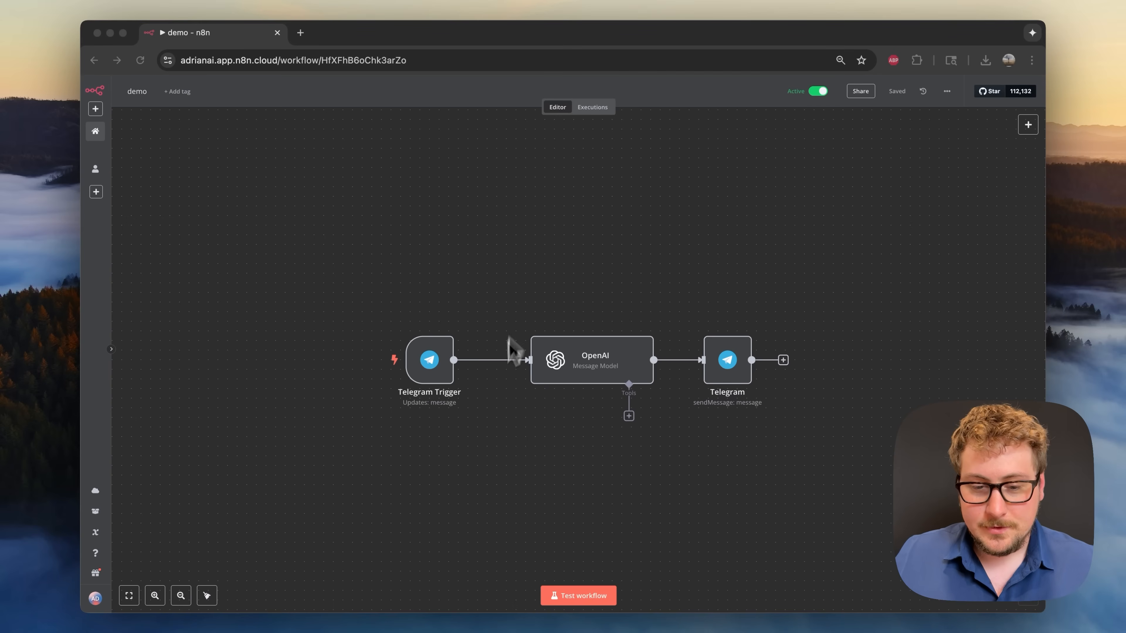
- Delete the Telegram Trigger, OpenAI and Telegram nodes from the demo workflow
left_click(488, 417)
mouse_move(434, 358)
left_click(436, 325)
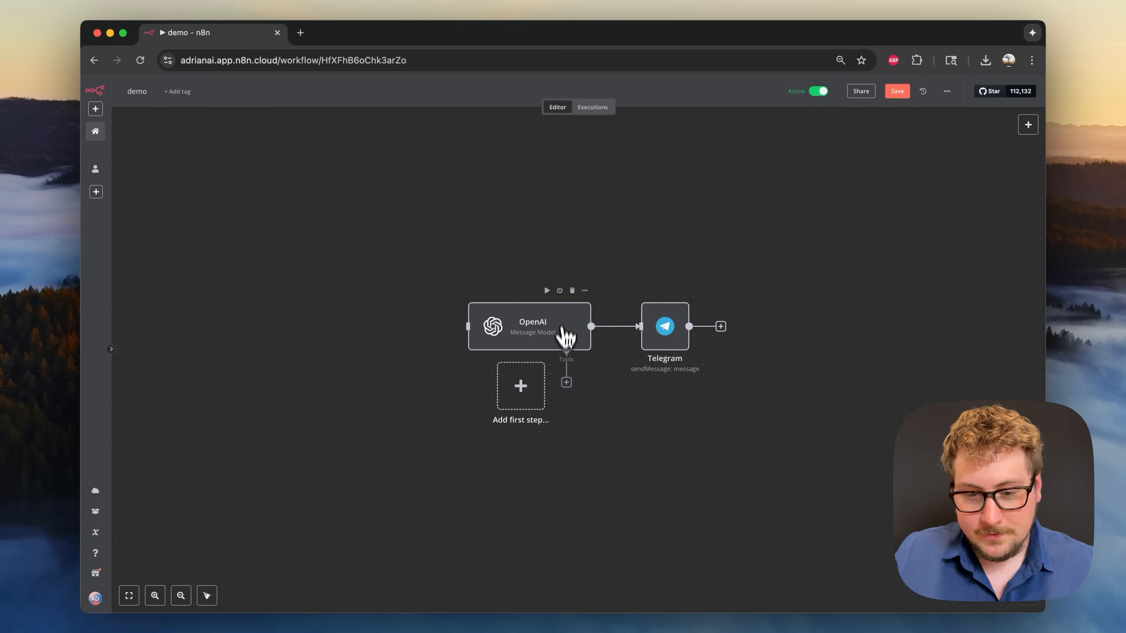
left_click(571, 293)
left_click(670, 290)
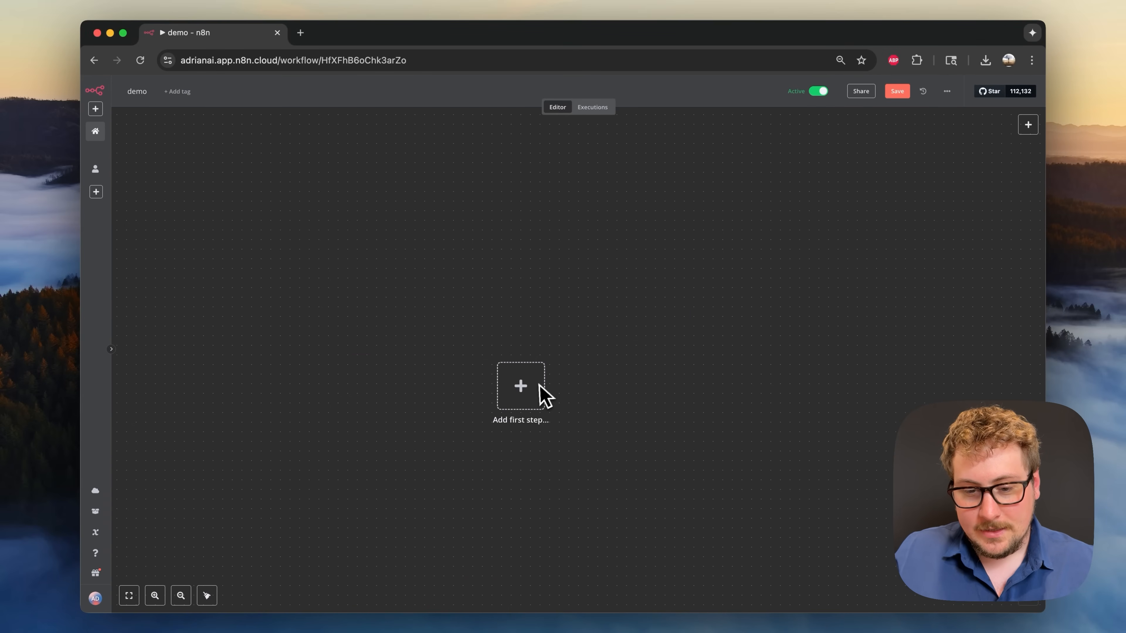
- Add an n8n Form 'On form submission' trigger as the first step
left_click(535, 394)
type("form")
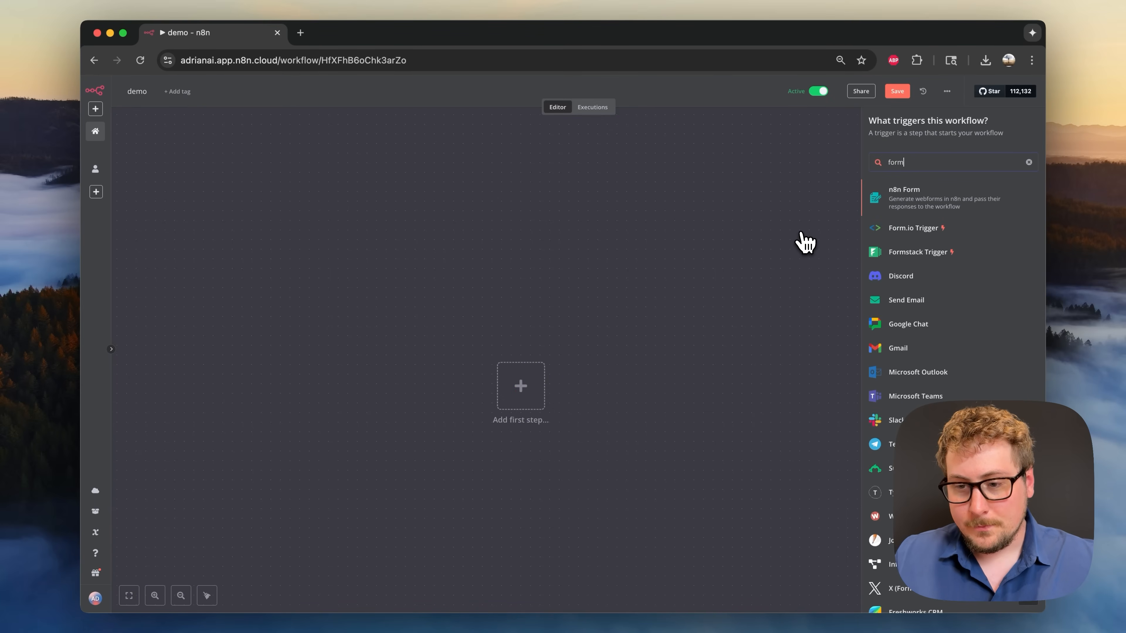
left_click(913, 206)
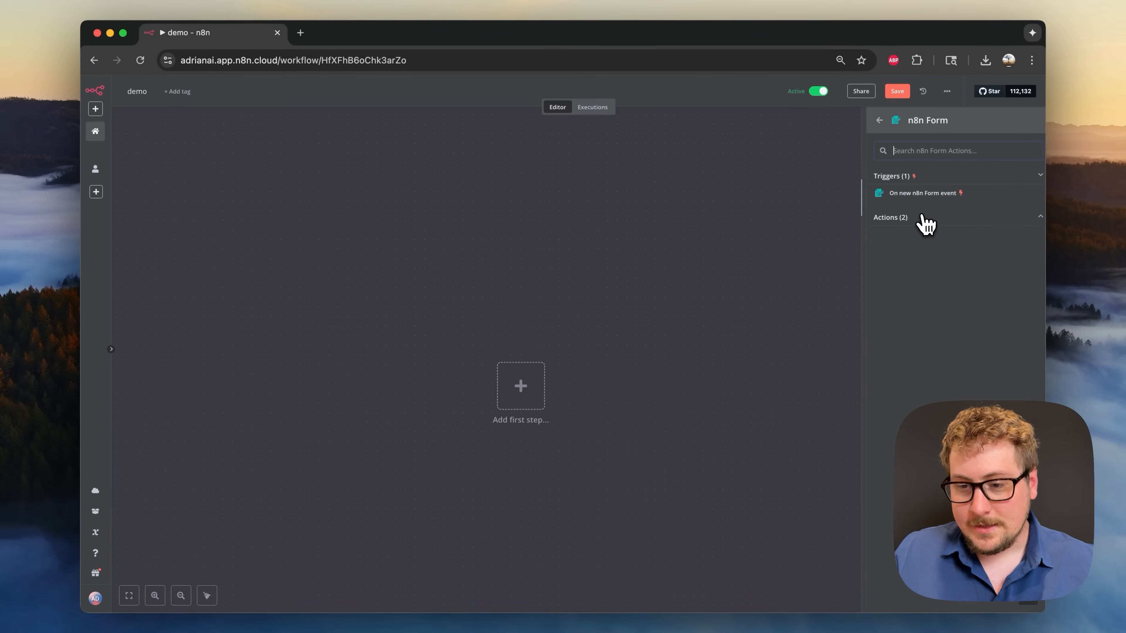
left_click(931, 196)
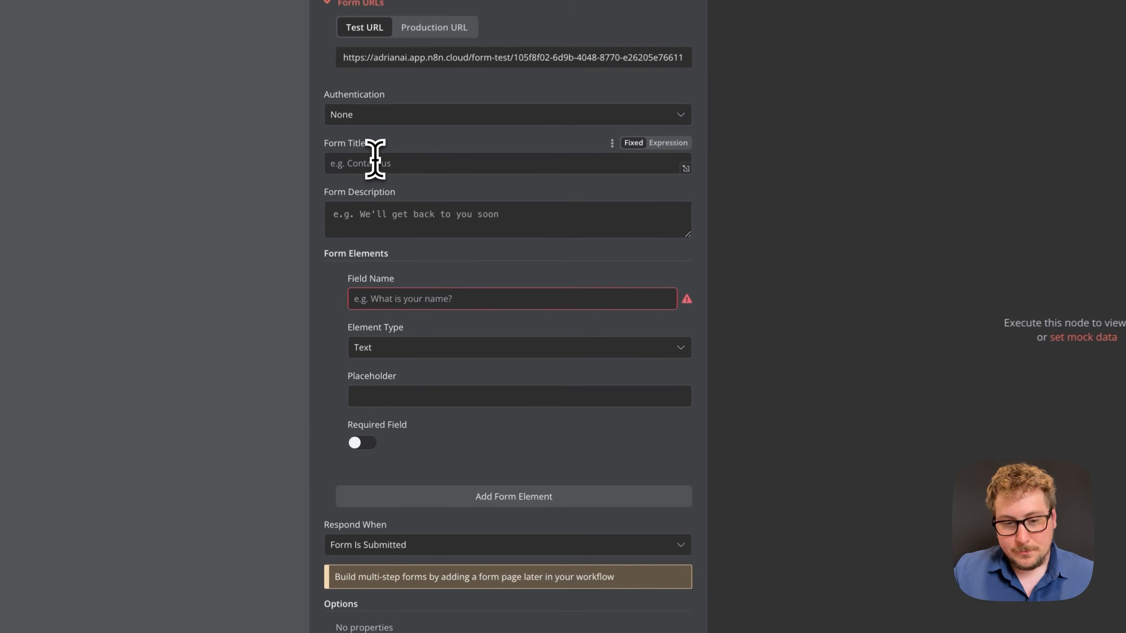
- Set the form title to 'Test' and the description to 'This is a test'
left_click(339, 245)
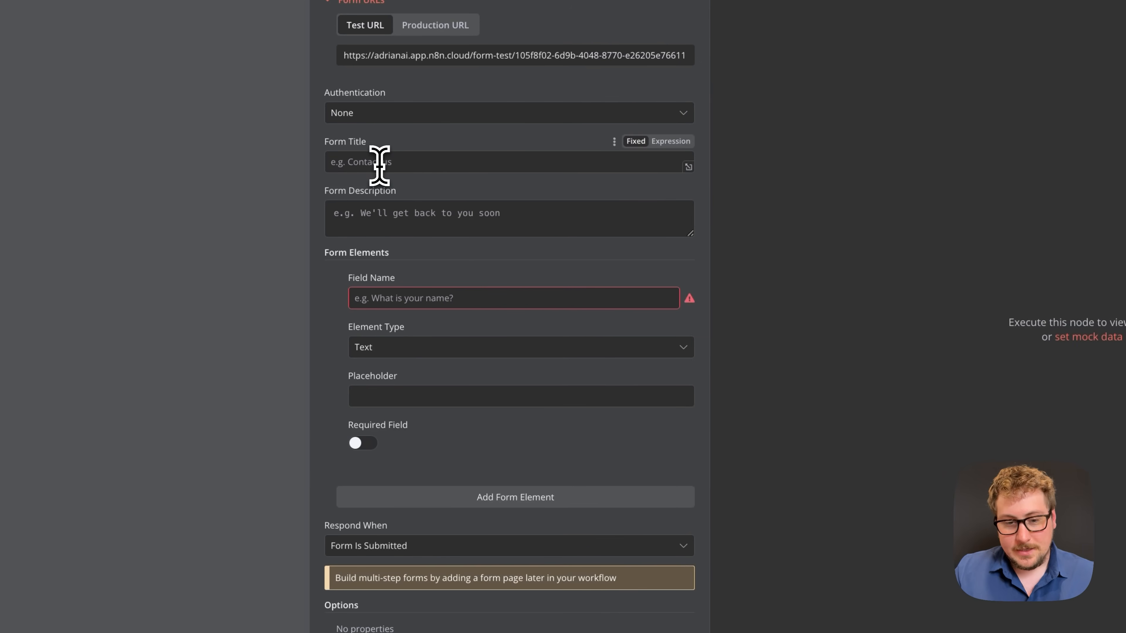
type("Test")
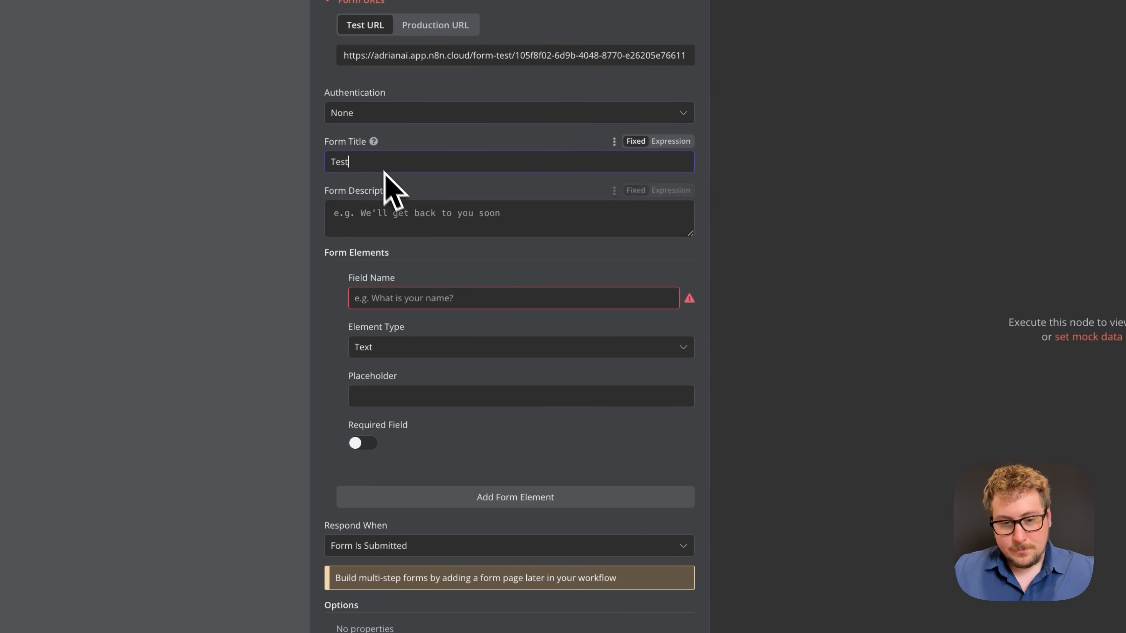
left_click(403, 212)
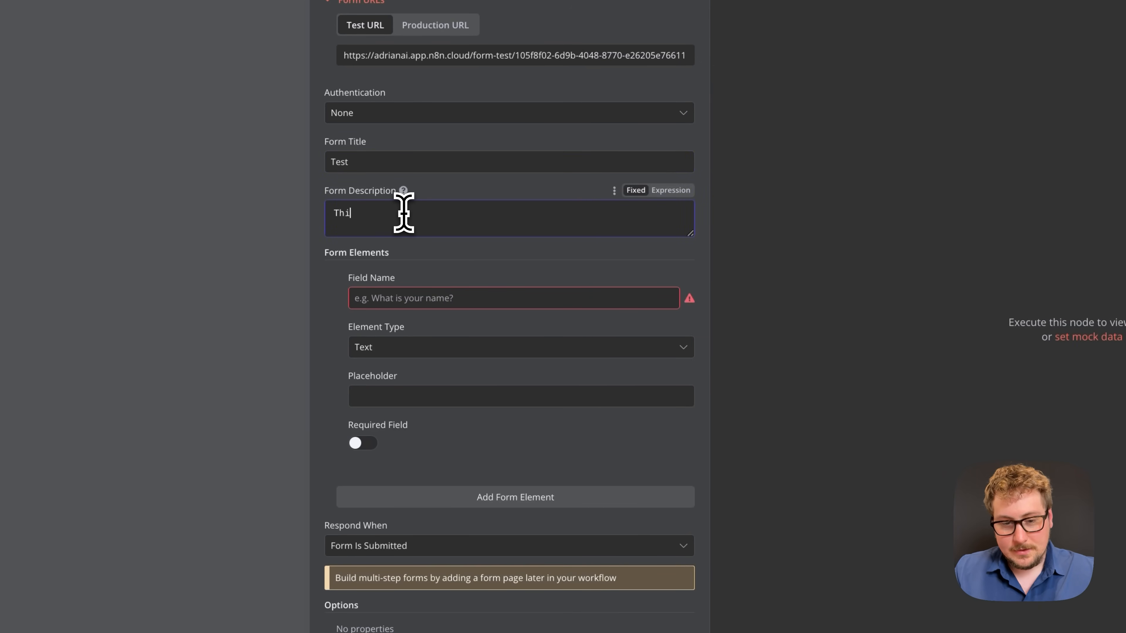
type("This is a test")
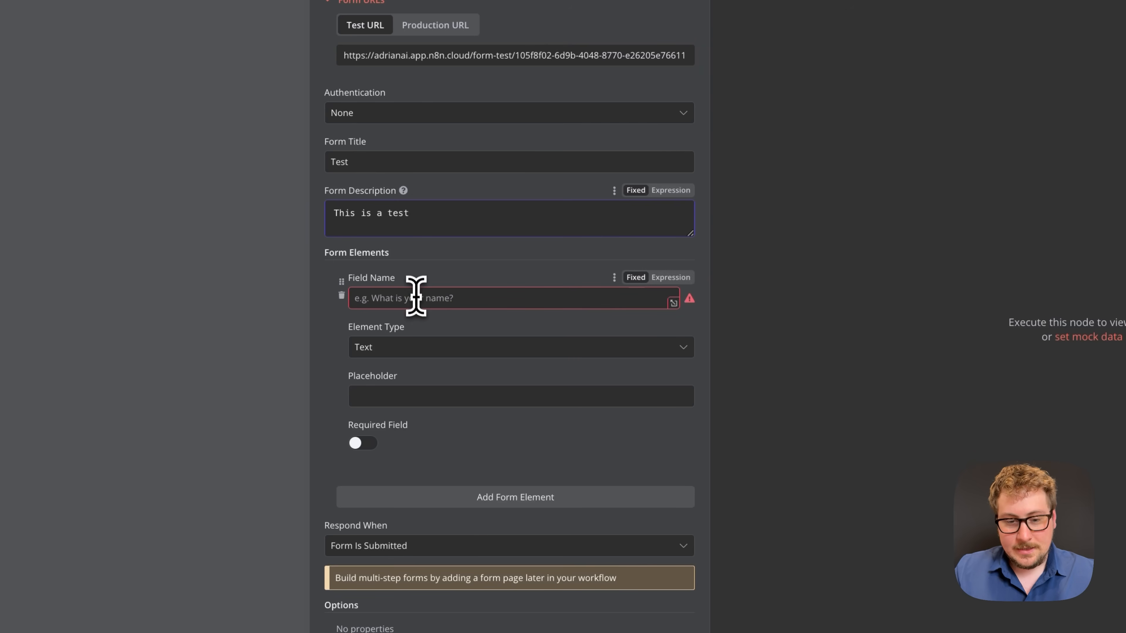
- Add a required 'First Name' form field with a placeholder
left_click(417, 297)
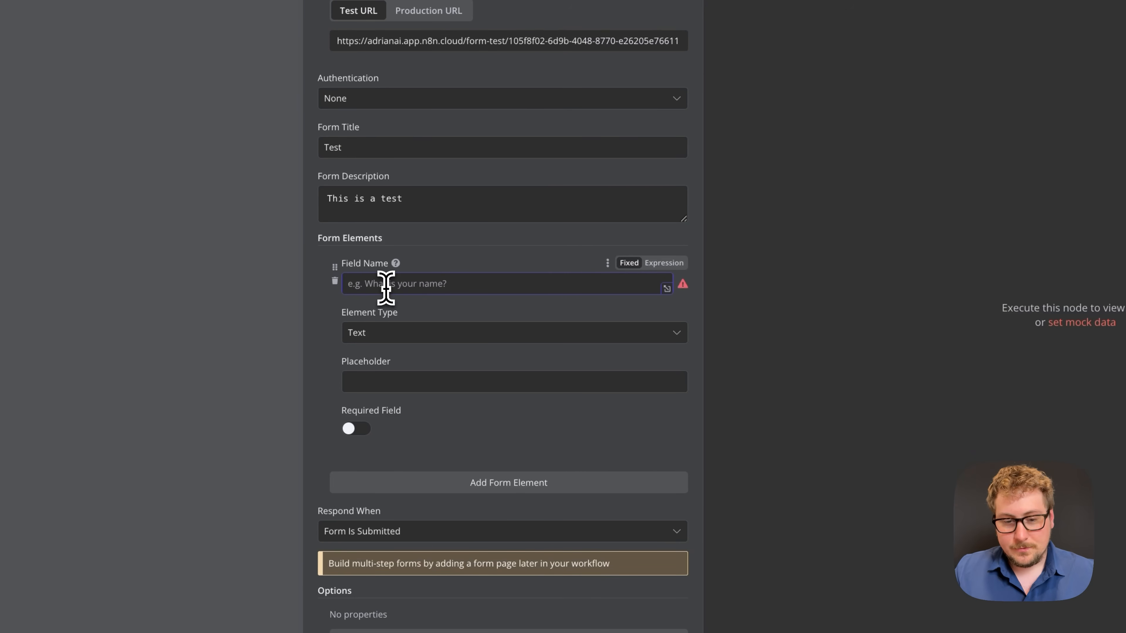
type("First Name")
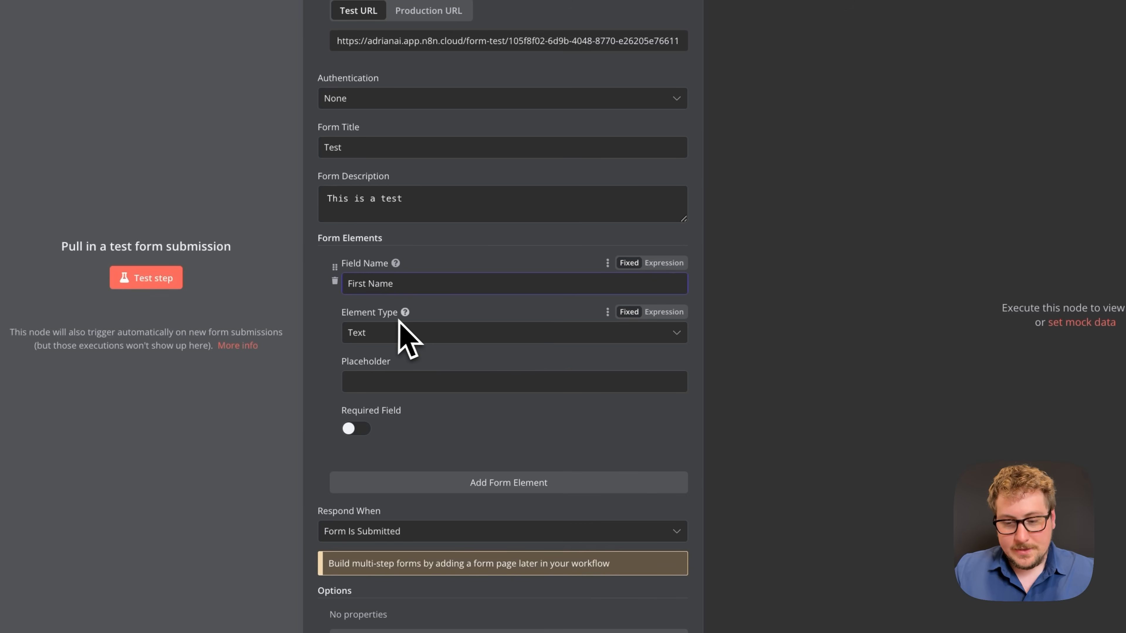
left_click(387, 383)
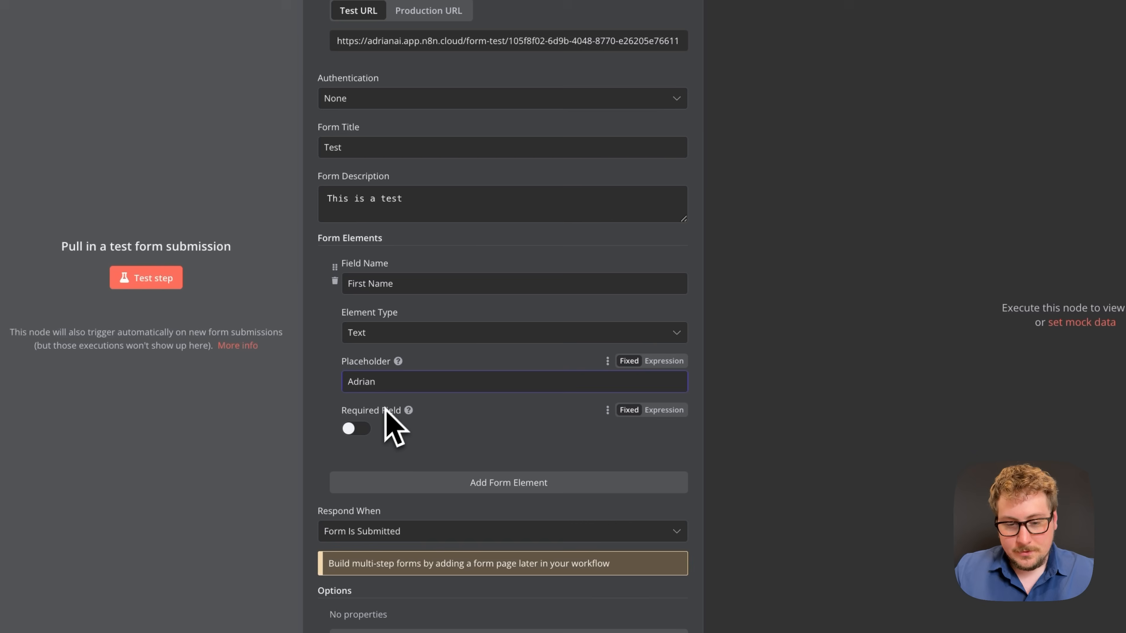
left_click(364, 430)
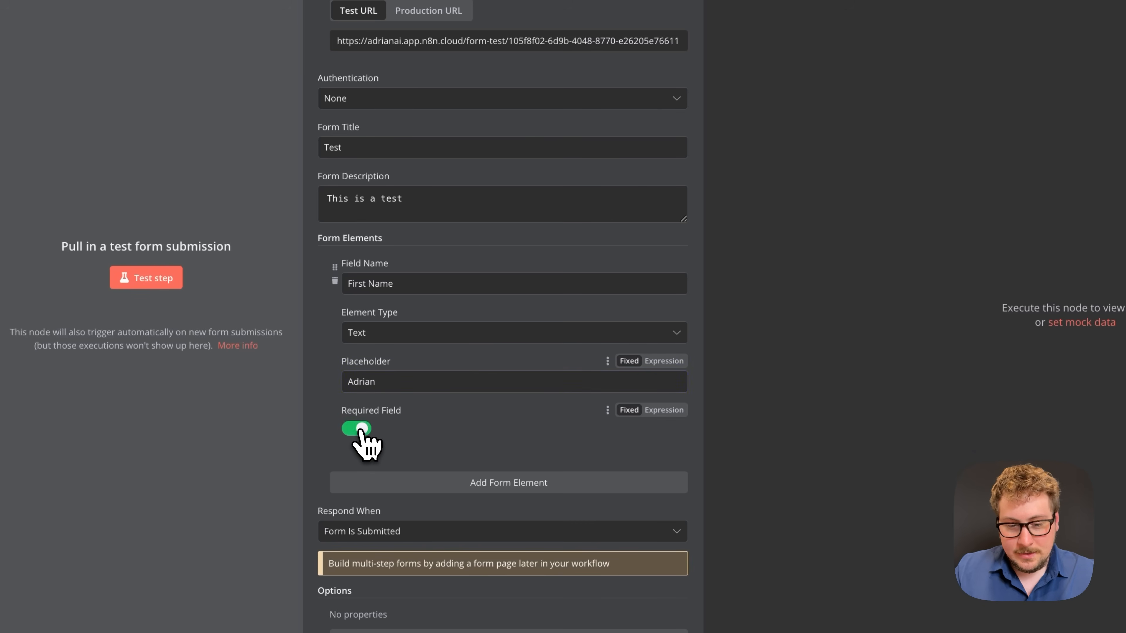
- Add a required 'Email' form field with a sample e-mail address as placeholder
left_click(461, 486)
scroll(427, 460, "down", 5)
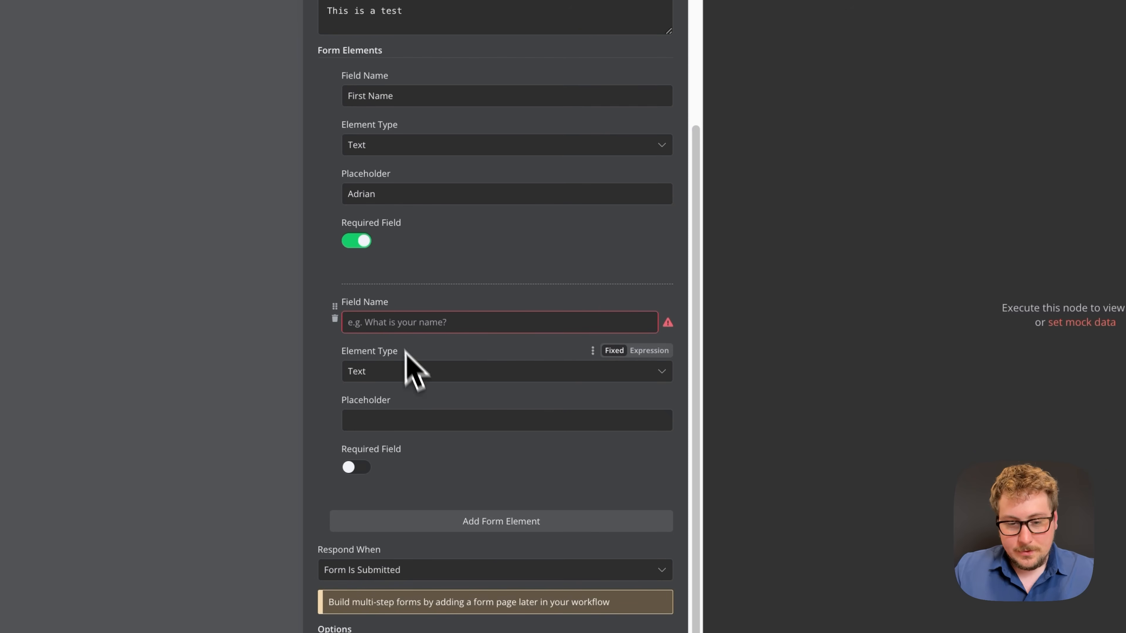
left_click(394, 322)
type("Email")
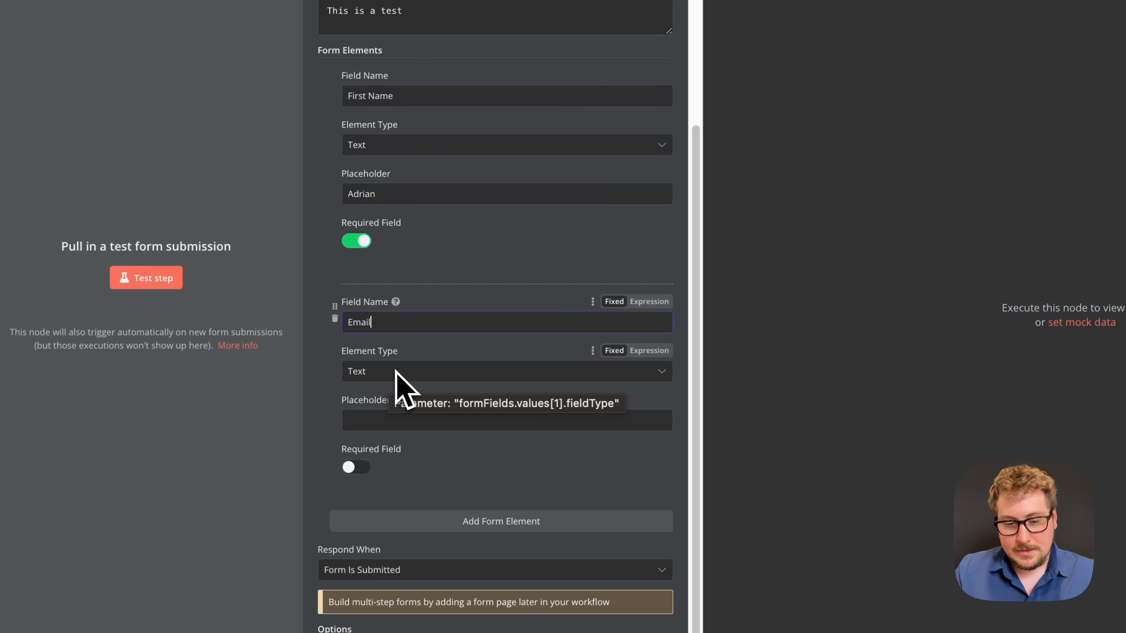
scroll(395, 382, "down", 1)
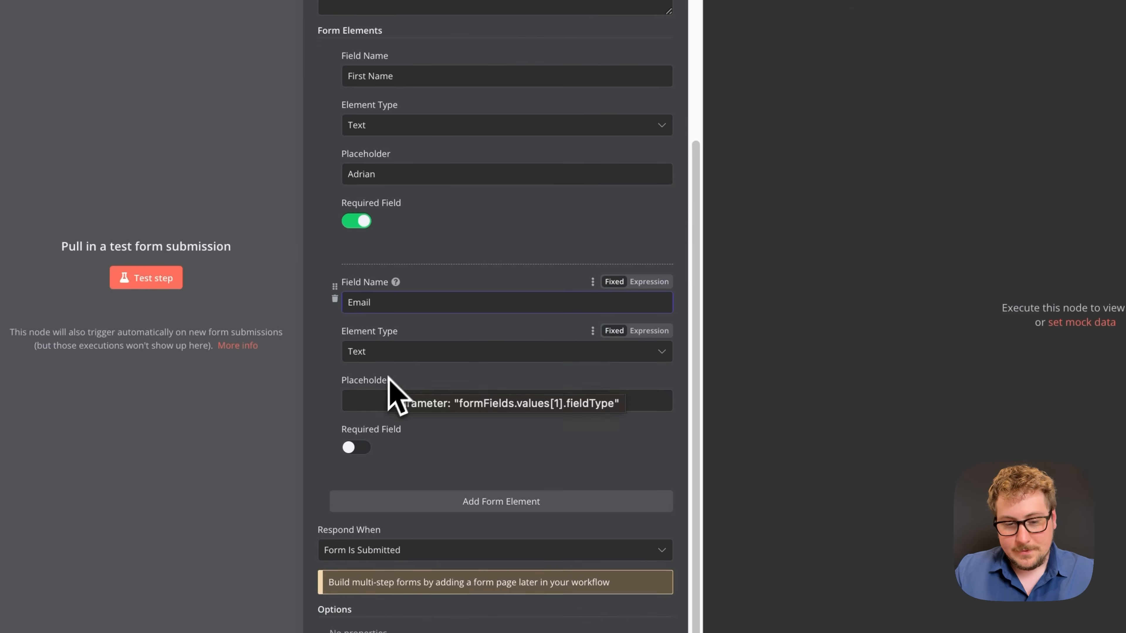
left_click(371, 396)
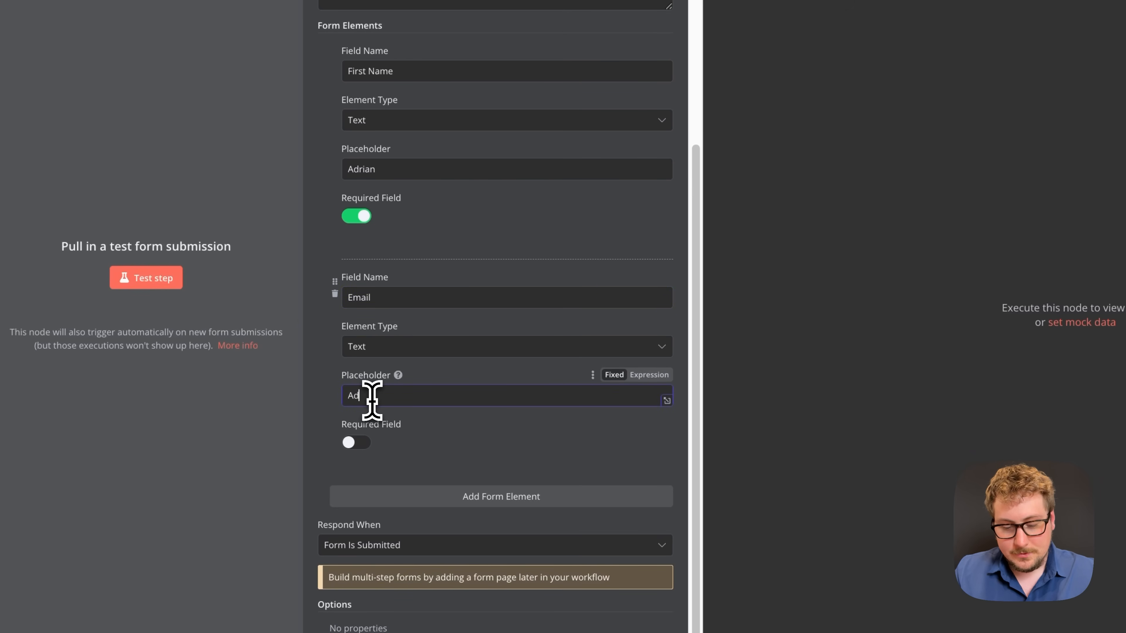
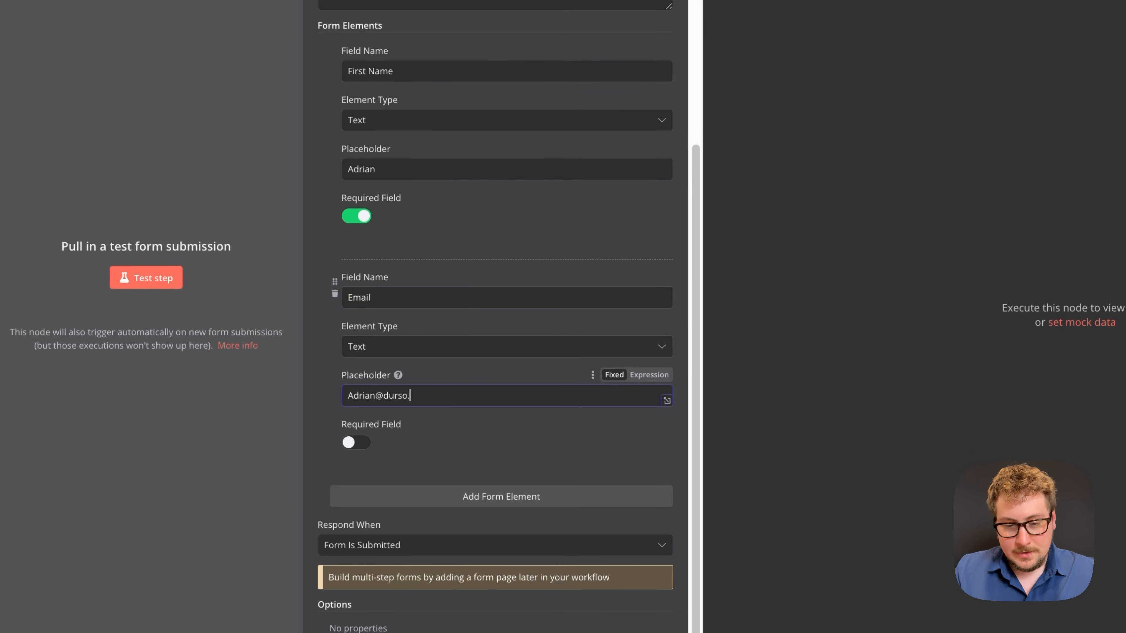
left_click(354, 443)
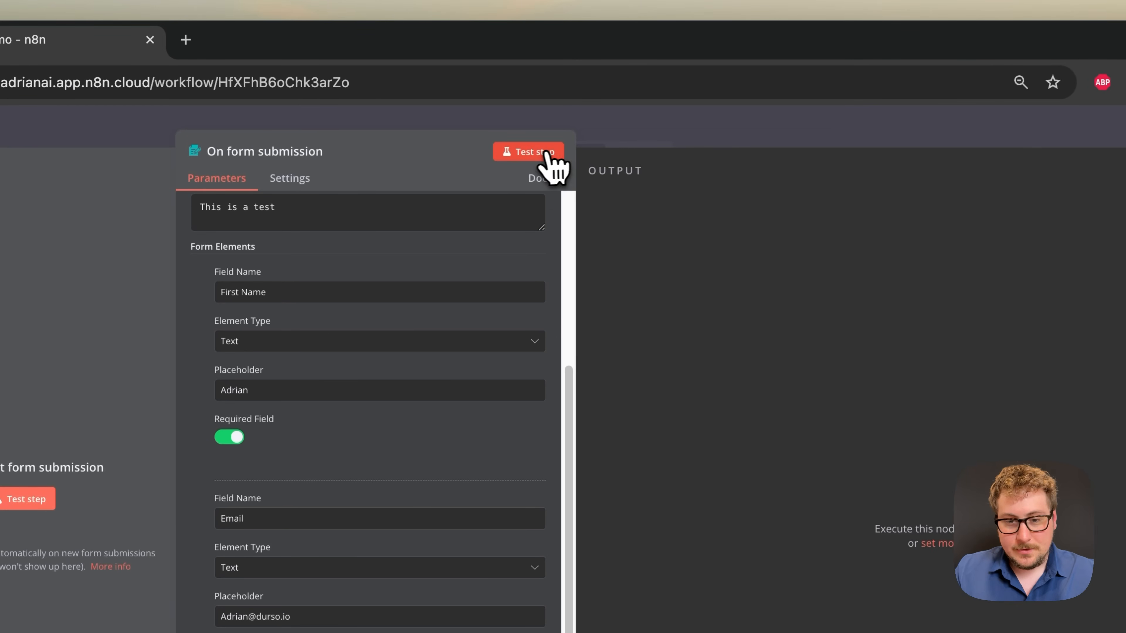
- Submit one test form response with a first name and e-mail address to the form trigger
left_click(546, 153)
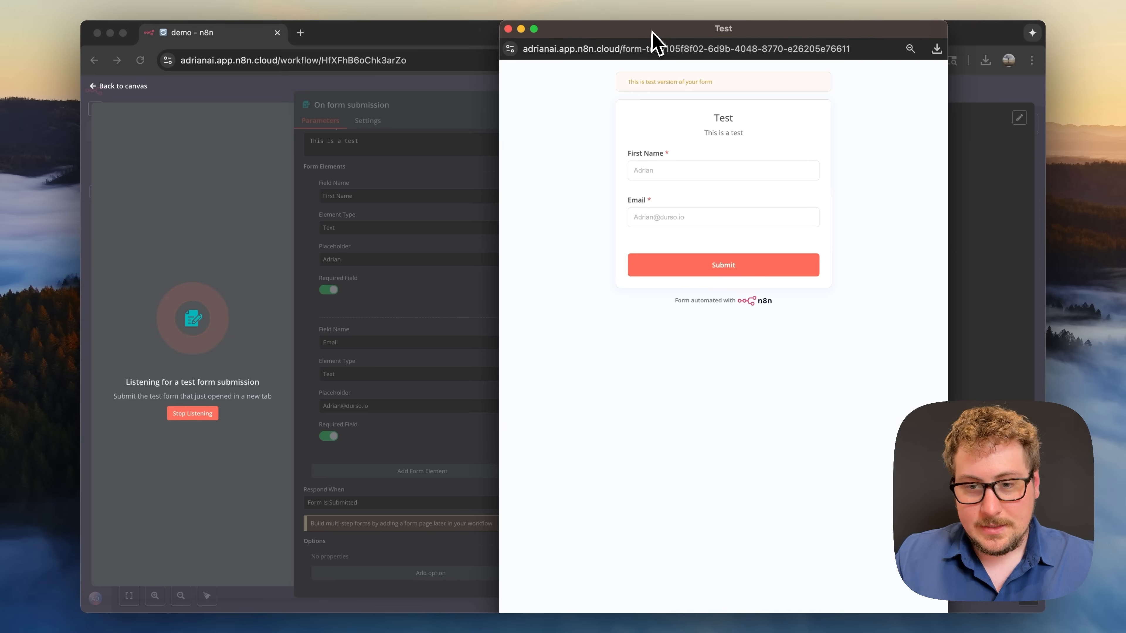
left_click_drag(649, 33, 476, 33)
left_click(479, 172)
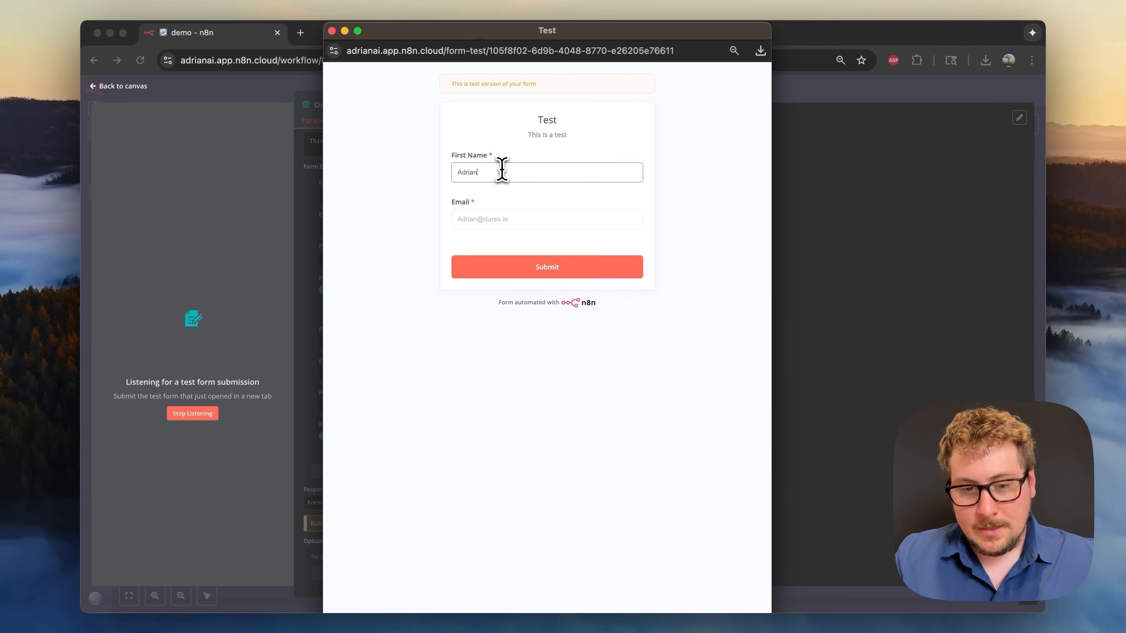
key("Tab")
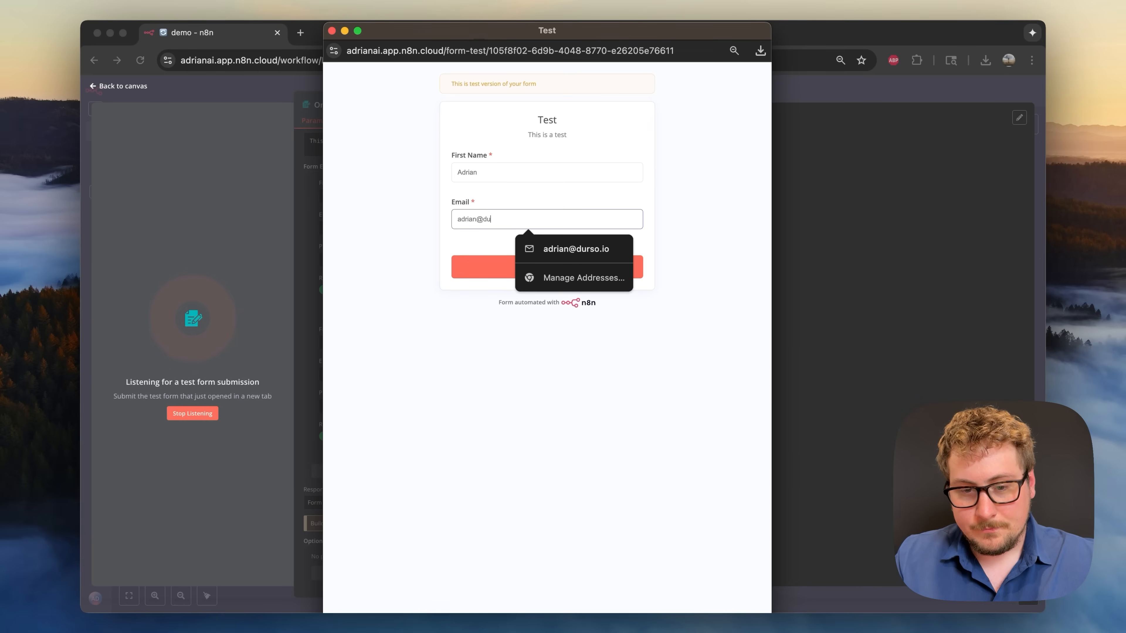
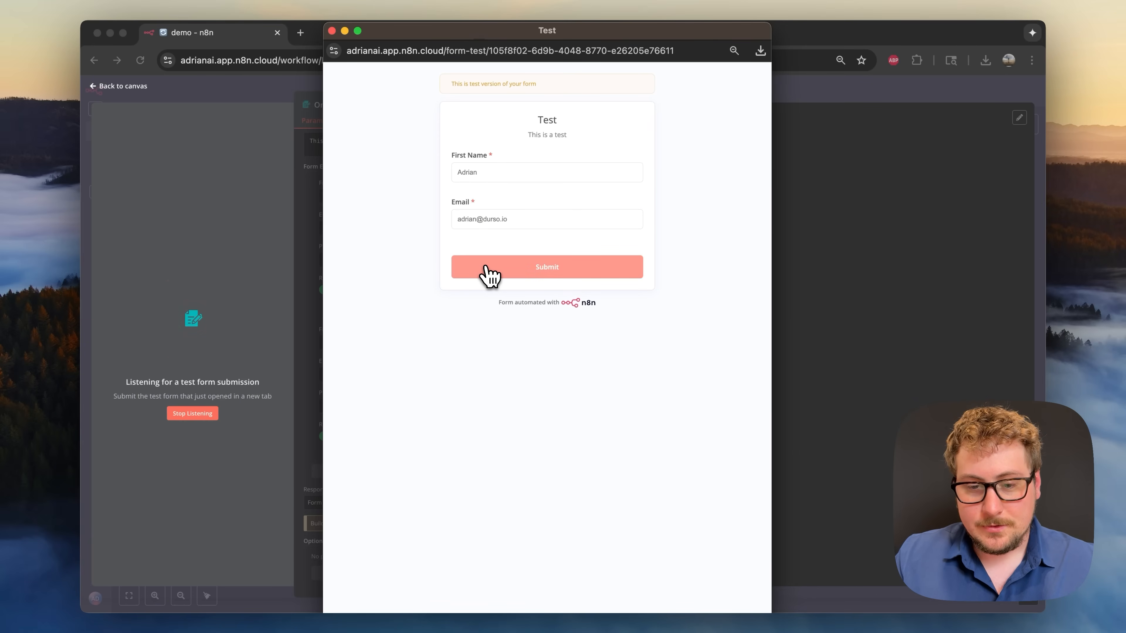
left_click(489, 271)
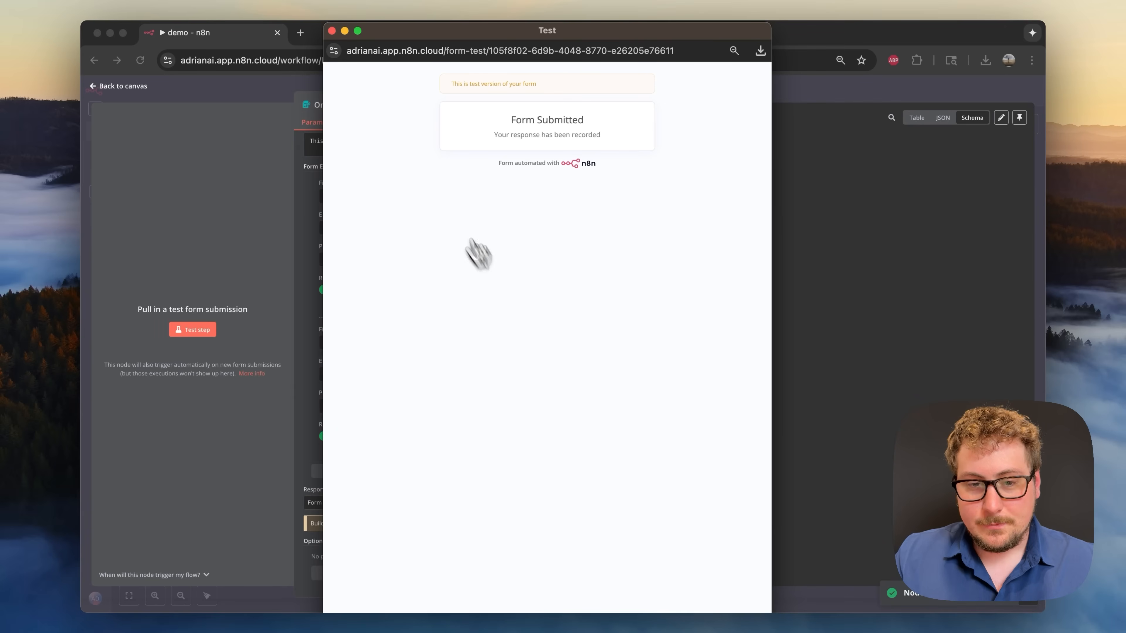
left_click(331, 30)
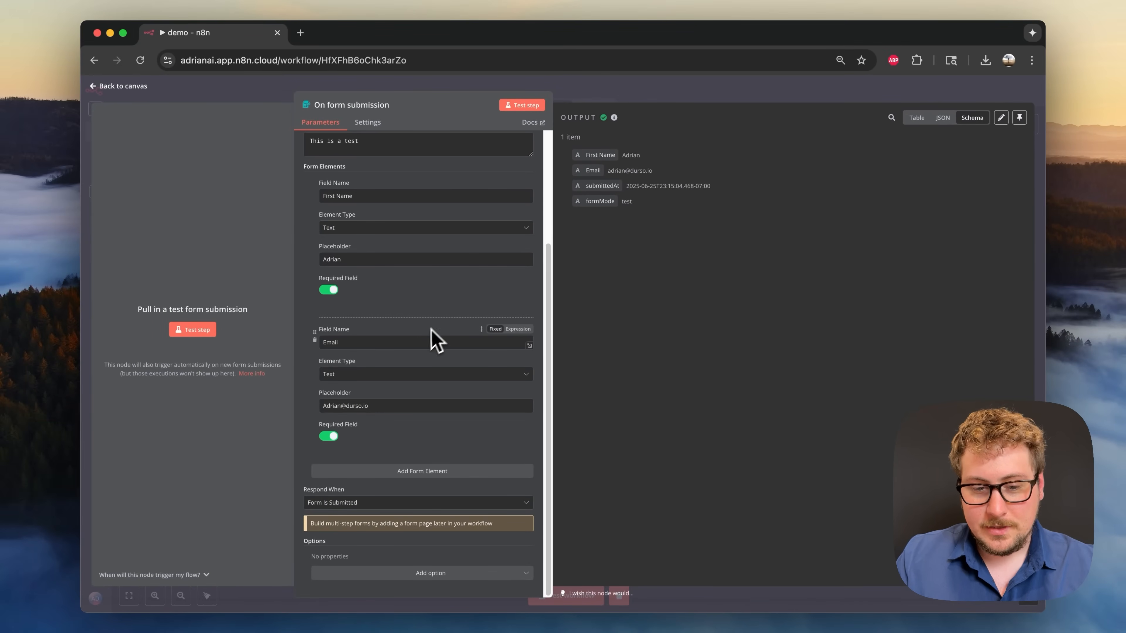
- Set the Email field's Element Type to Email and return to the canvas
left_click(388, 374)
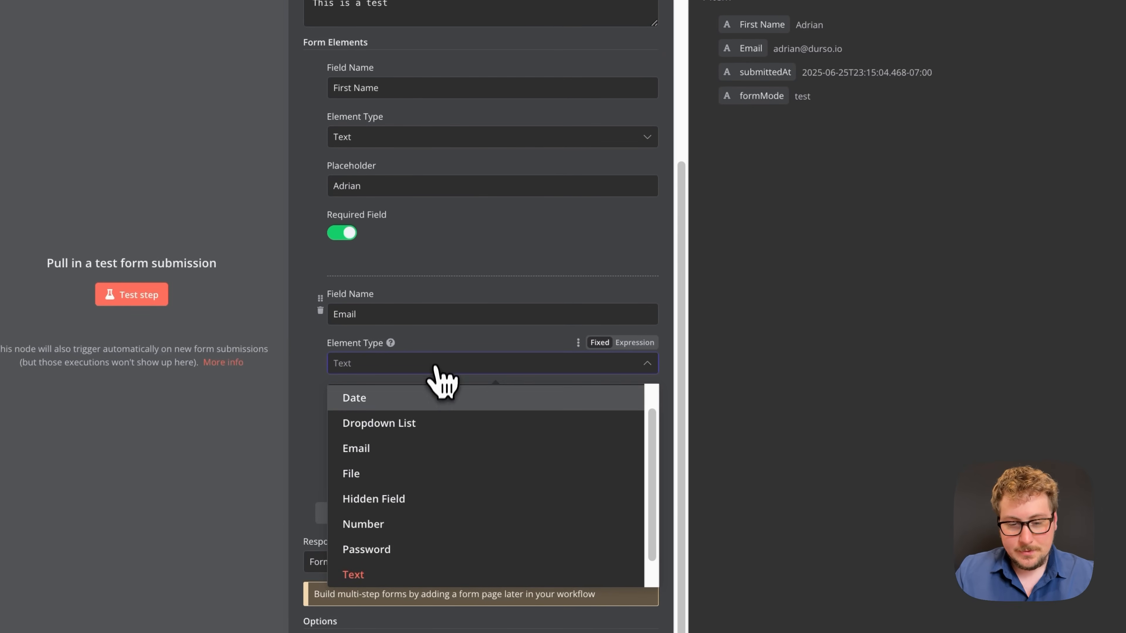
scroll(437, 404, "up", 1)
scroll(421, 421, "down", 2)
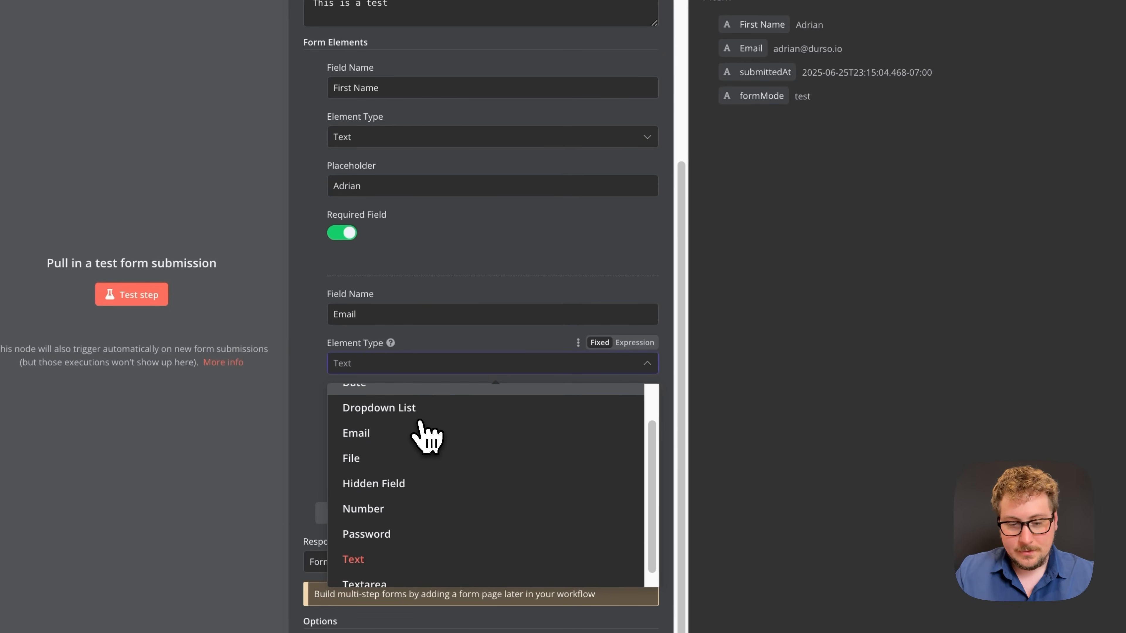
scroll(421, 426, "down", 1)
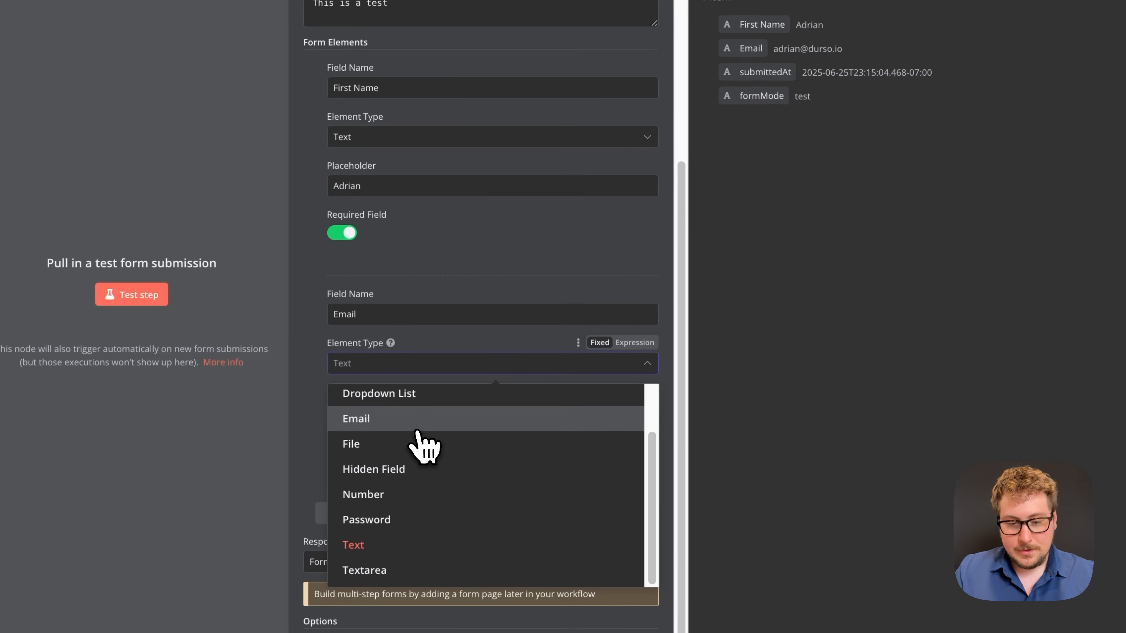
left_click(397, 419)
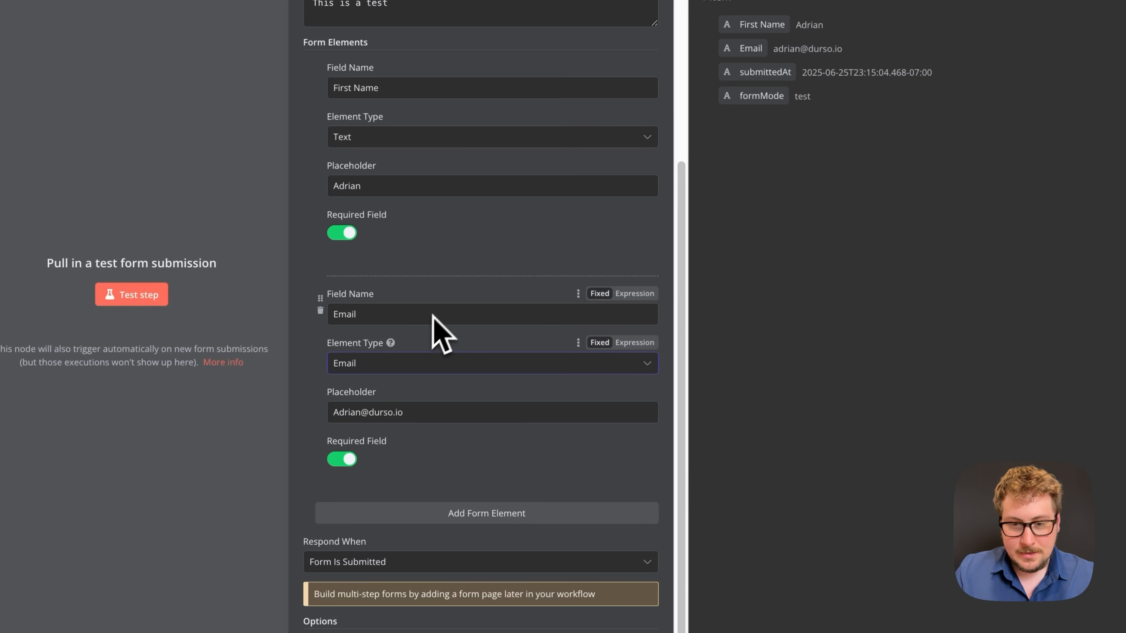
left_click(400, 368)
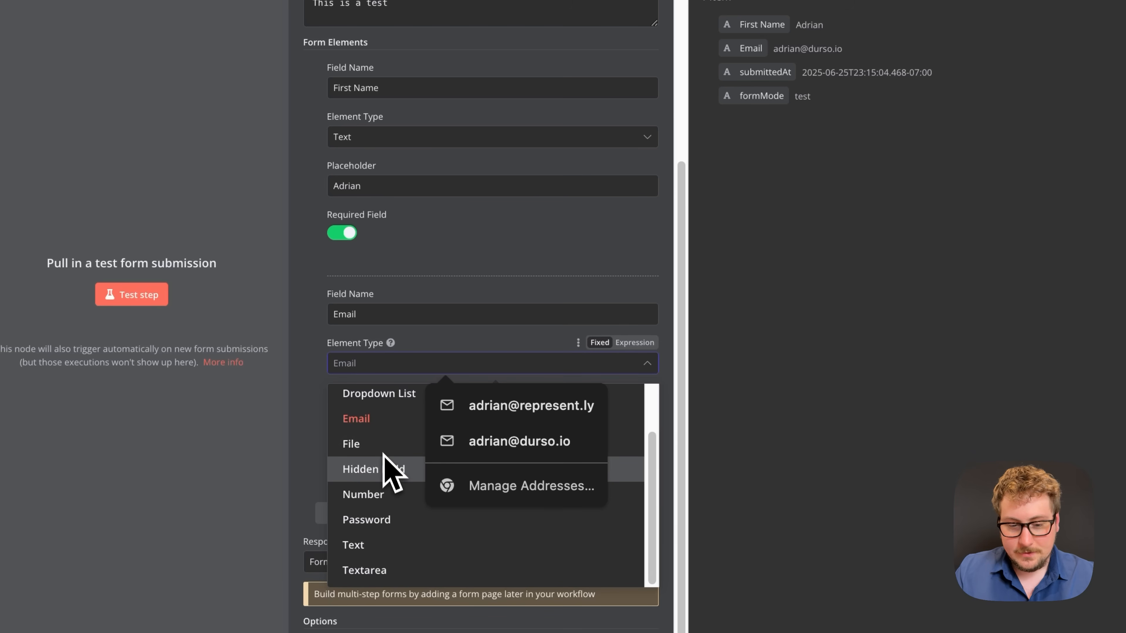
left_click(440, 273)
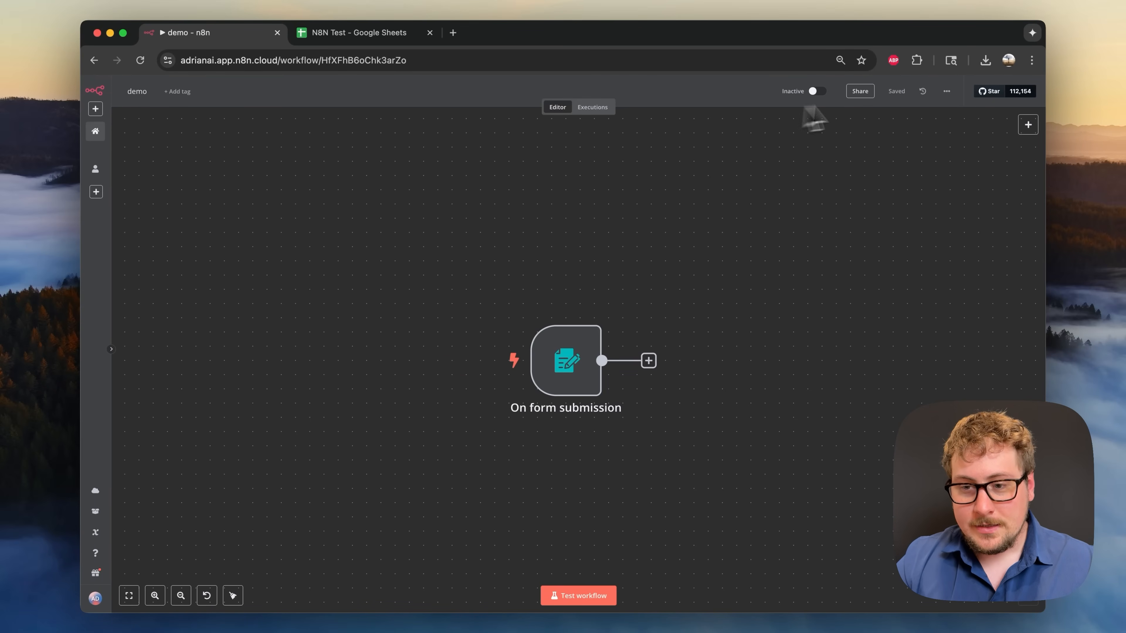
- Reload the workflow page and start a Test workflow run
left_click(713, 65)
key("Return")
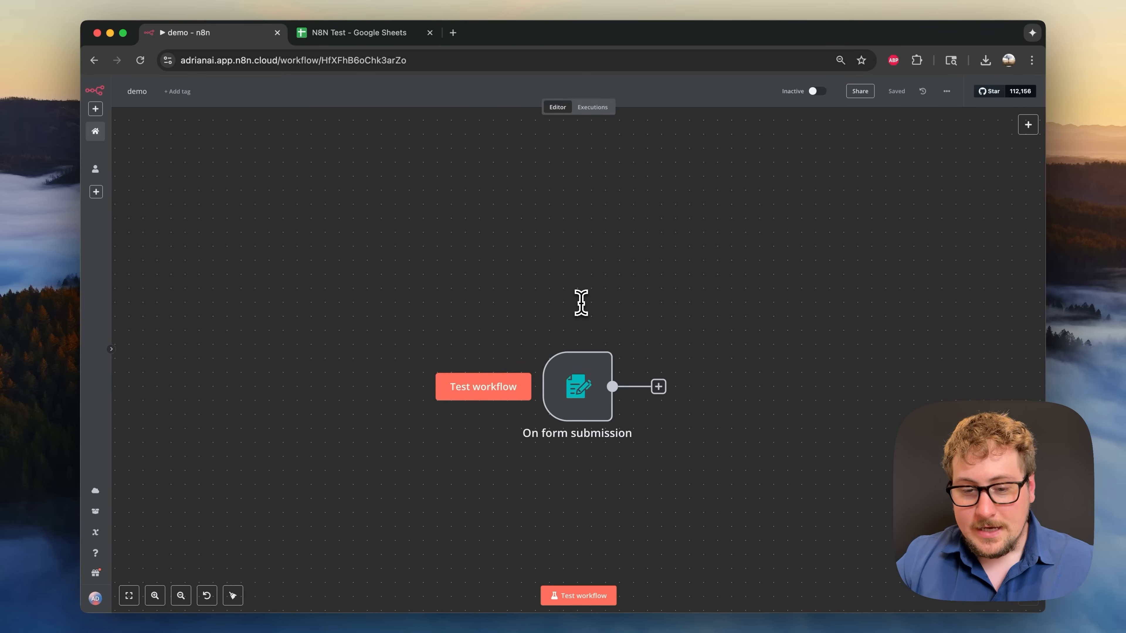
left_click(495, 392)
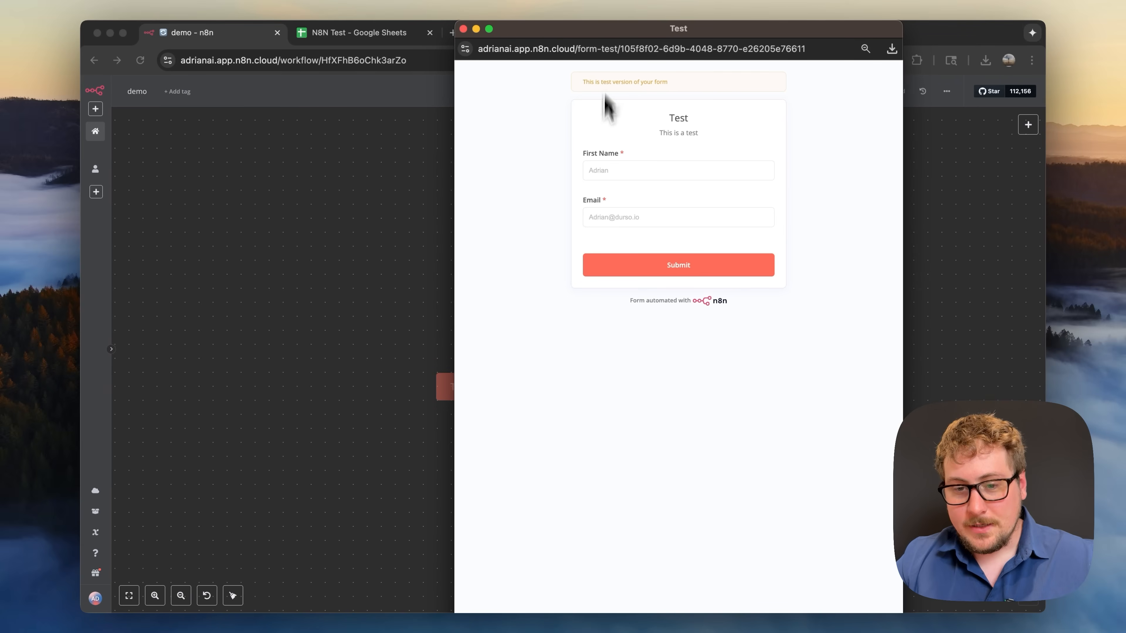
- Submit the test form with a first name and e-mail, then view the trigger's output
left_click(600, 175)
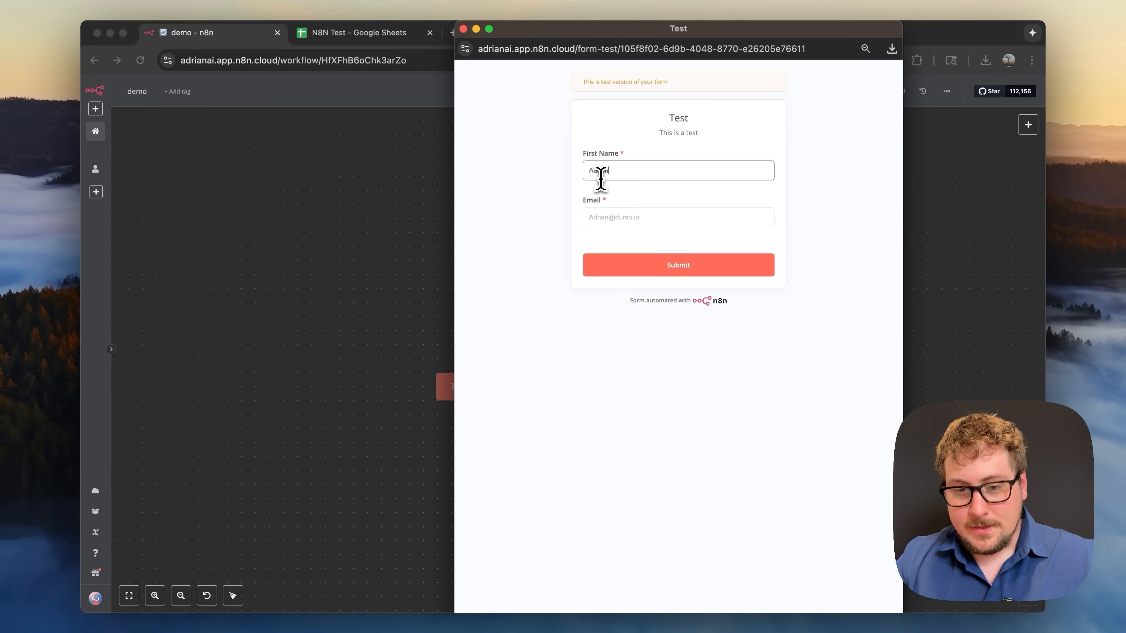
key("Tab")
type("adr")
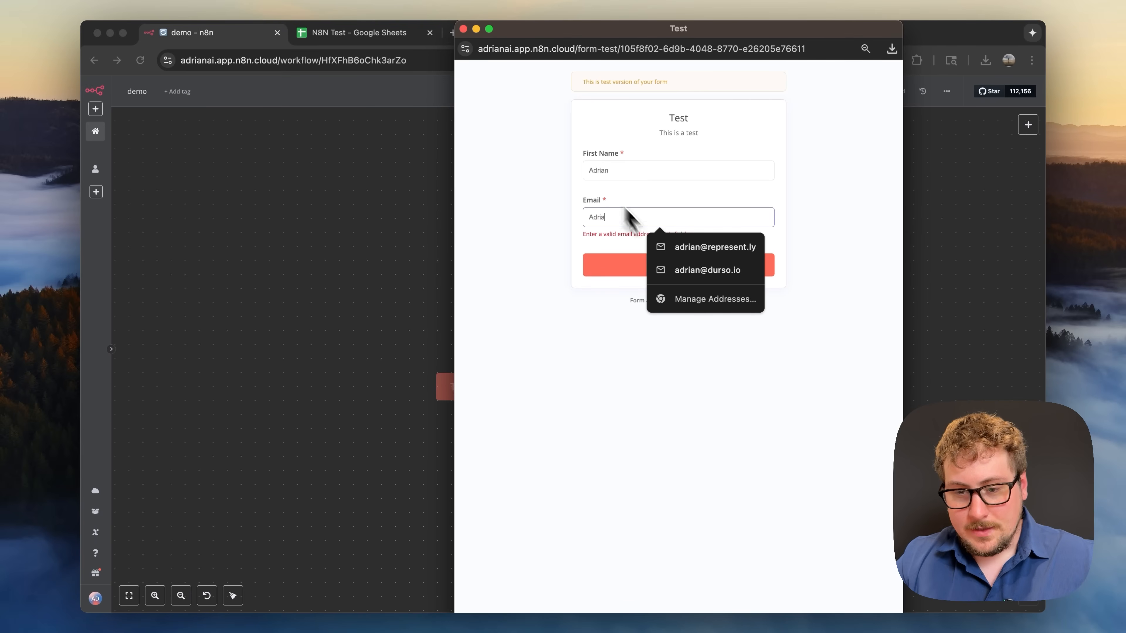
left_click(689, 271)
left_click(659, 271)
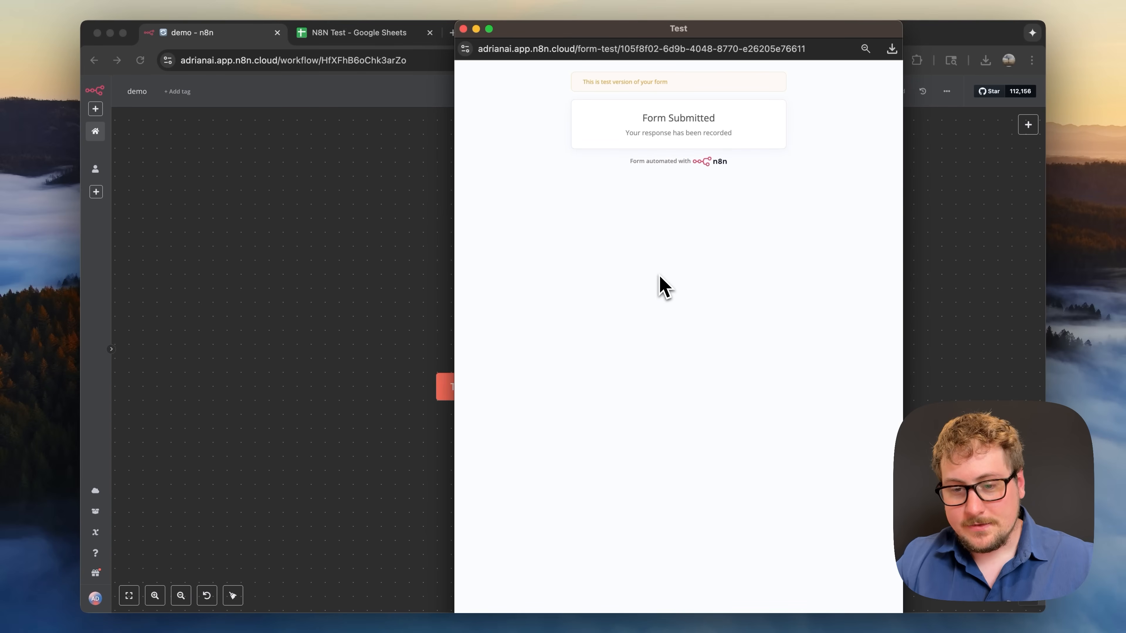
left_click(463, 28)
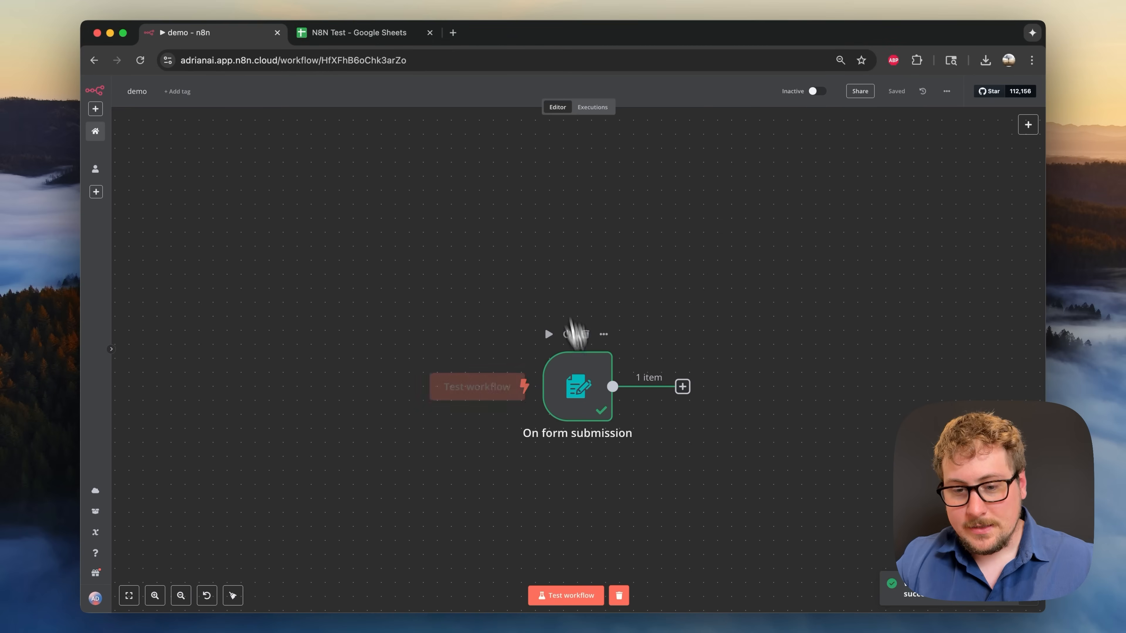
double_click(597, 385)
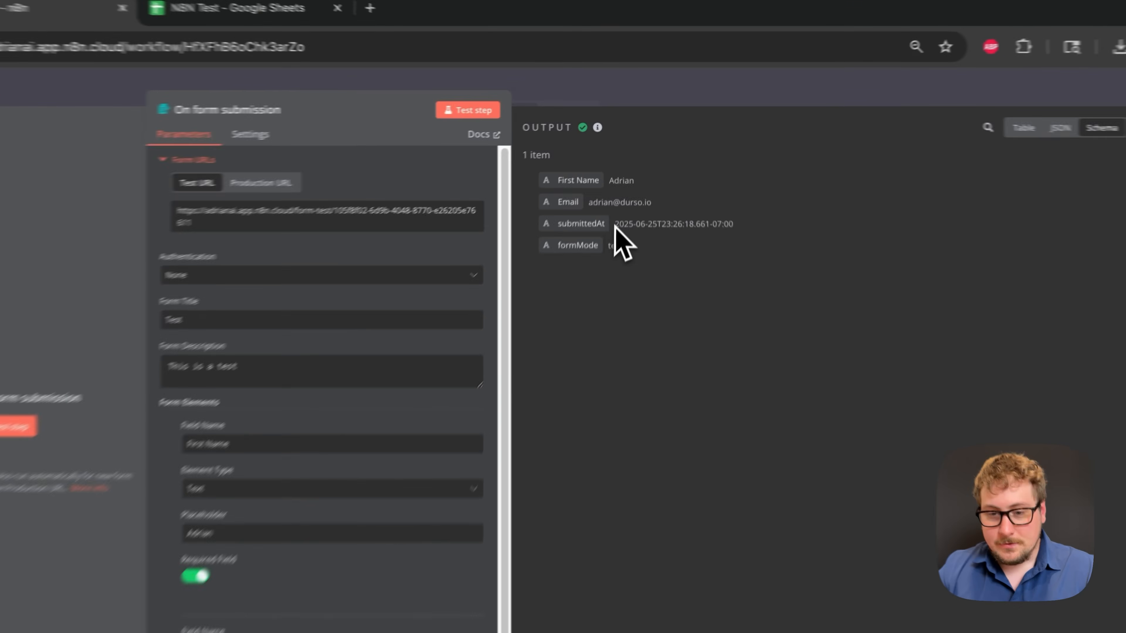
- Pin the On form submission node's test output and check the pinned data
key("Escape")
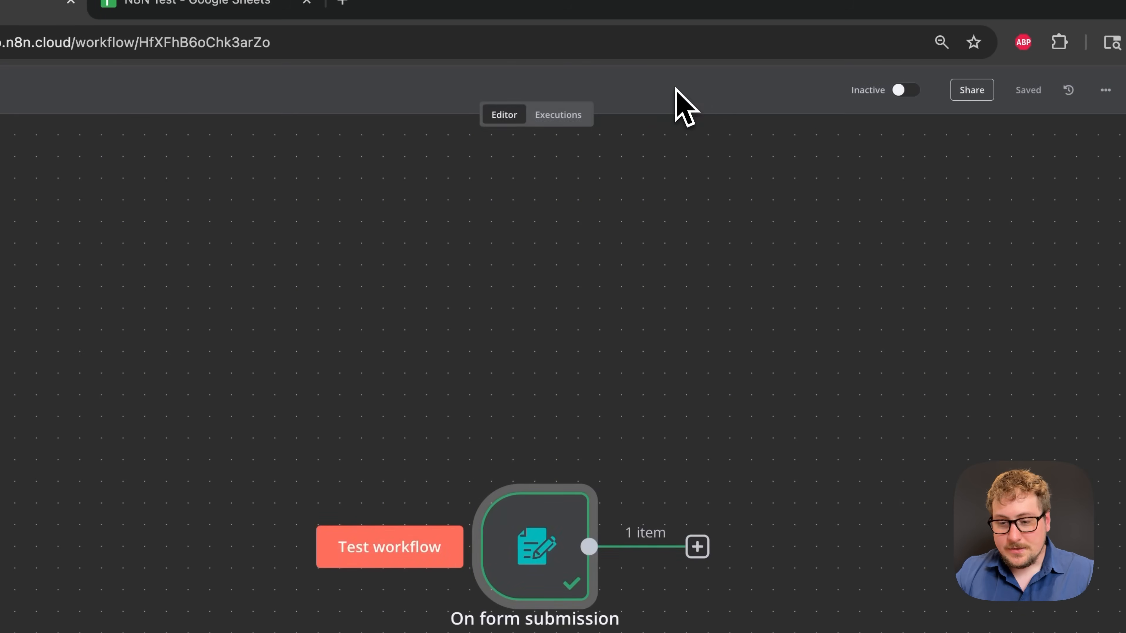
right_click(558, 382)
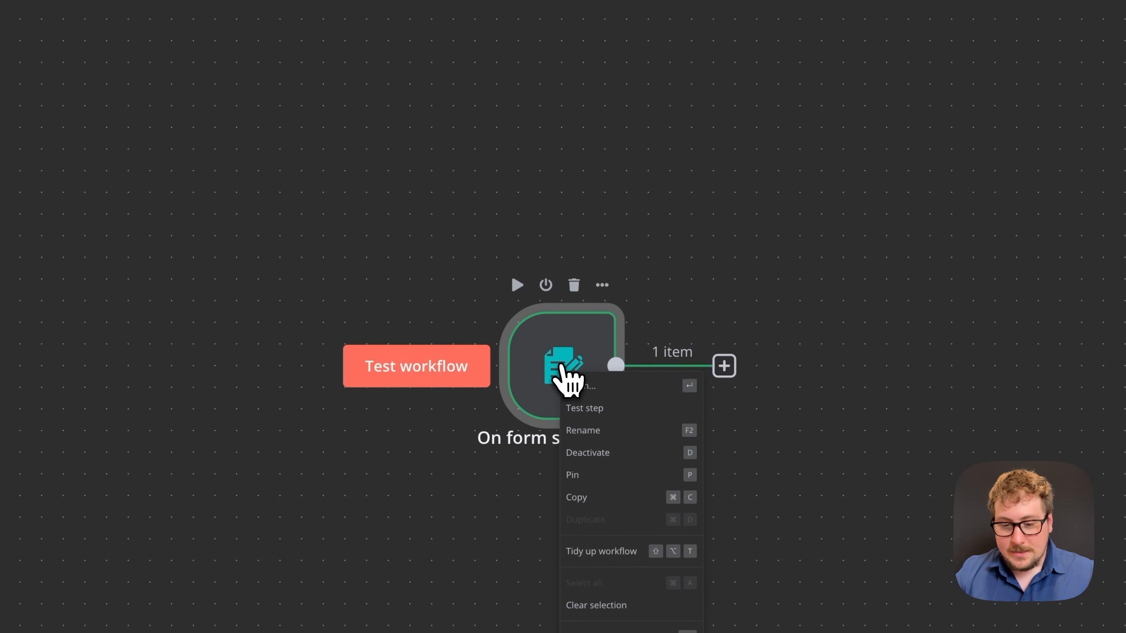
left_click(586, 474)
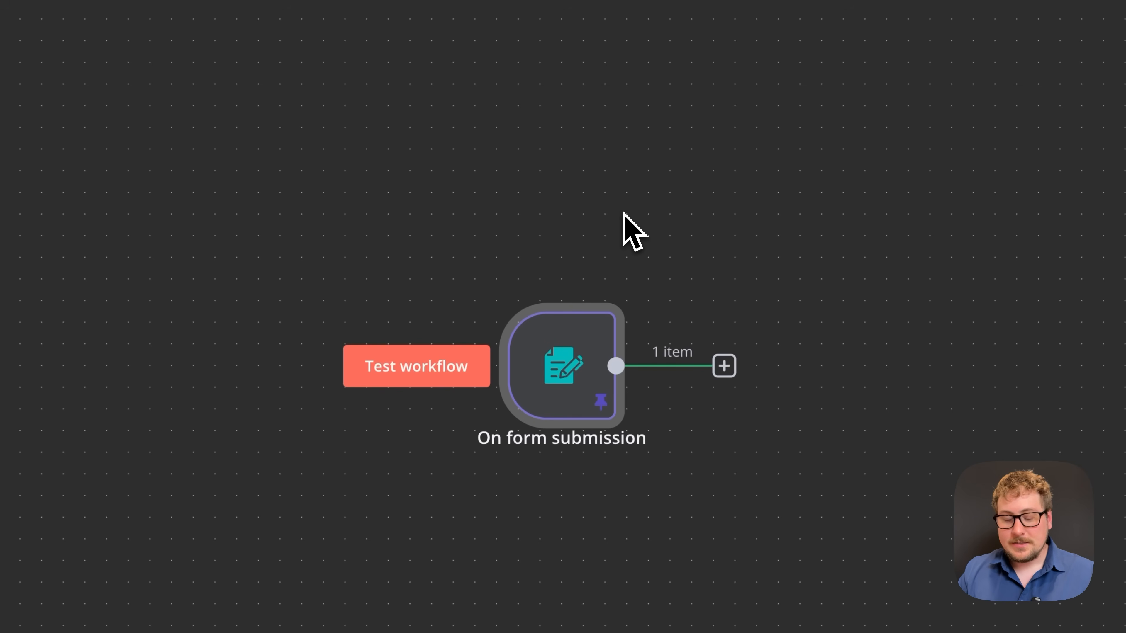
double_click(596, 367)
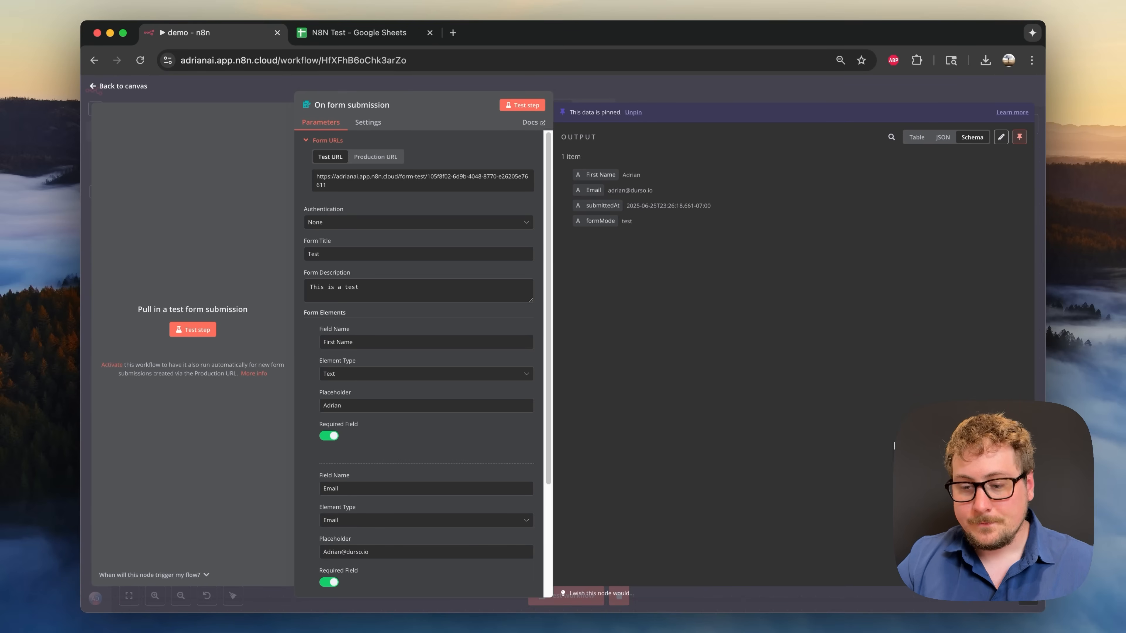
key("Escape")
- Add a Google Sheets 'Append row in sheet' node after the form trigger
left_click(596, 346)
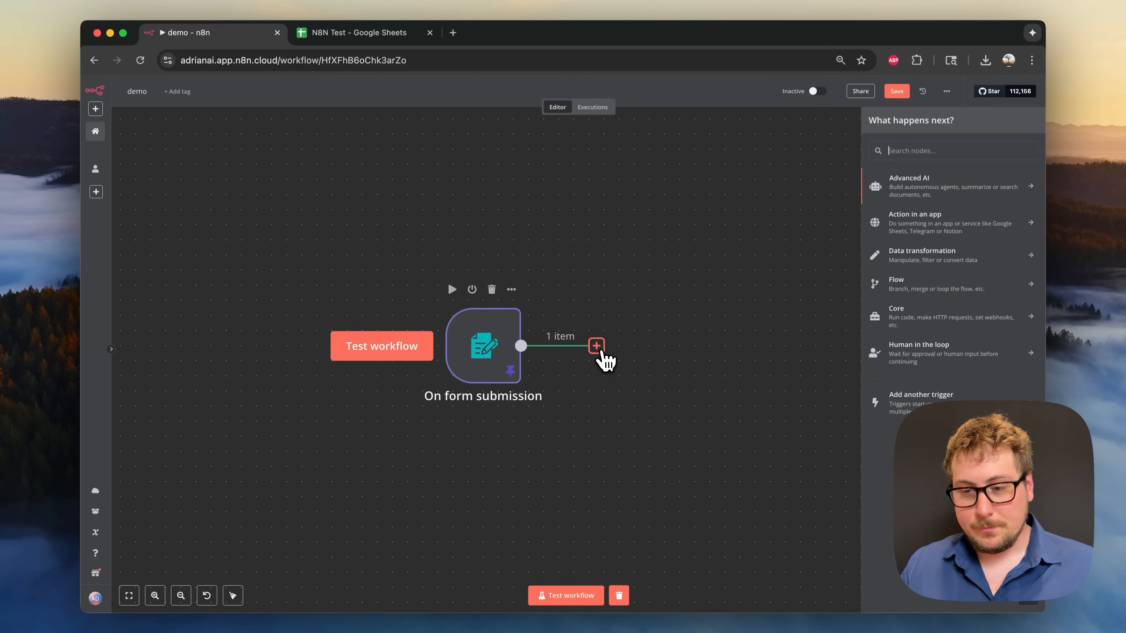
type("sheet")
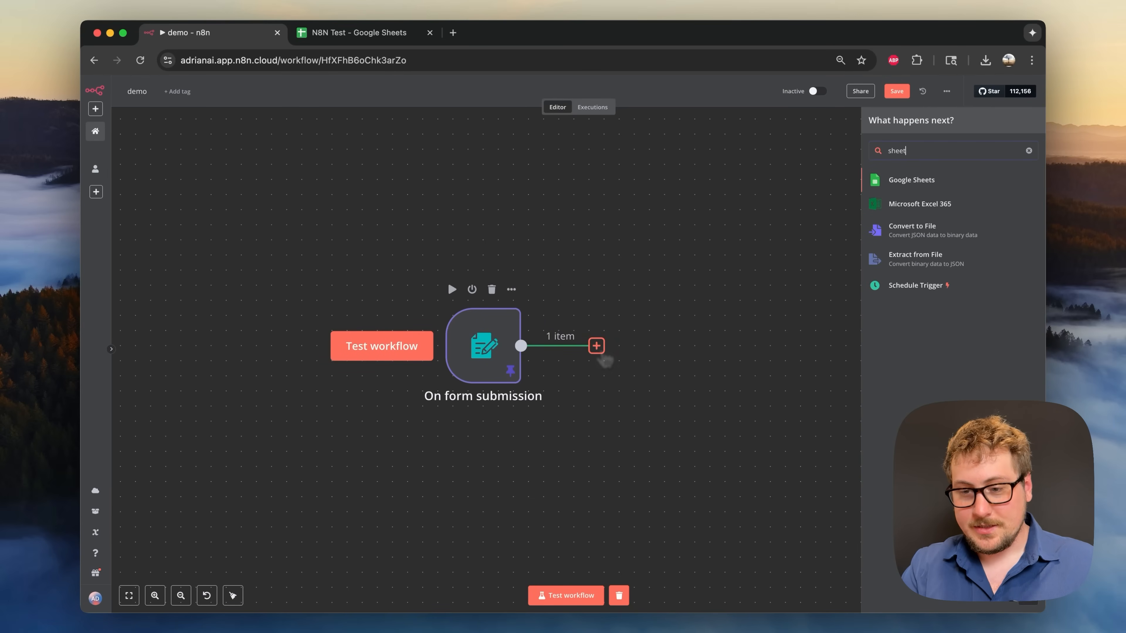
left_click(891, 185)
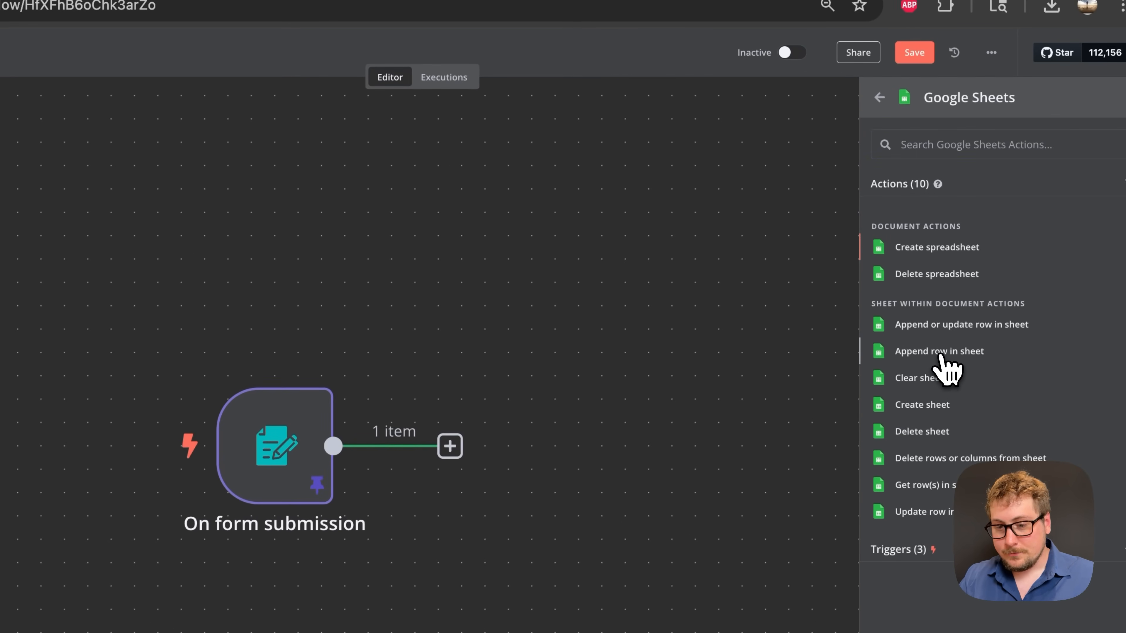
left_click(939, 355)
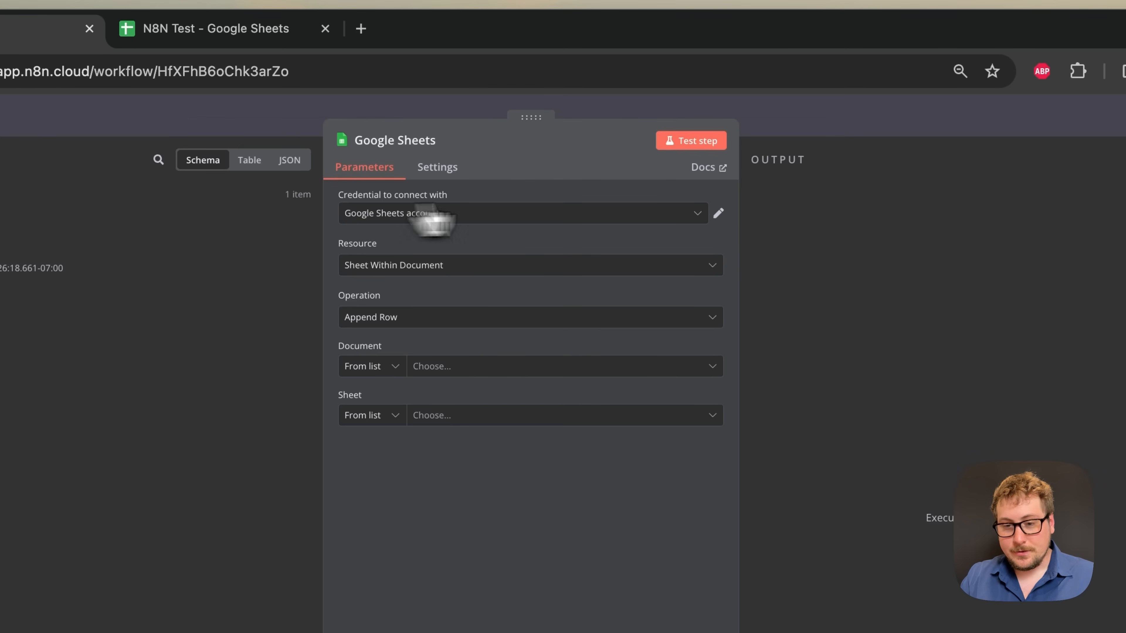
- Check the Google Sheets account credential and choose the N8N Test document
left_click(718, 213)
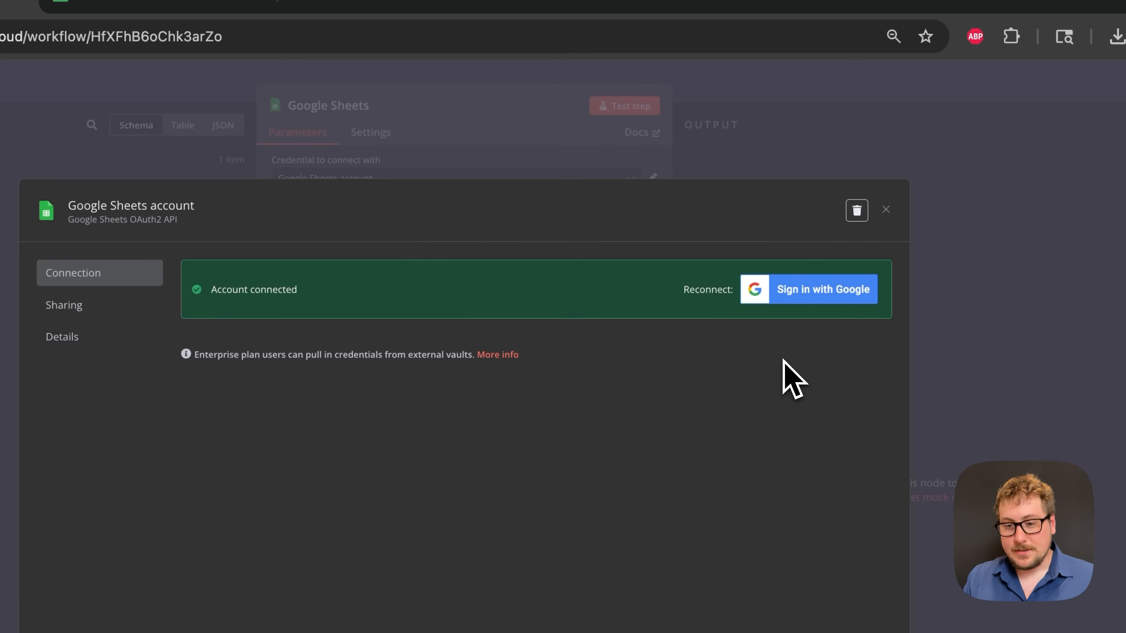
left_click(886, 210)
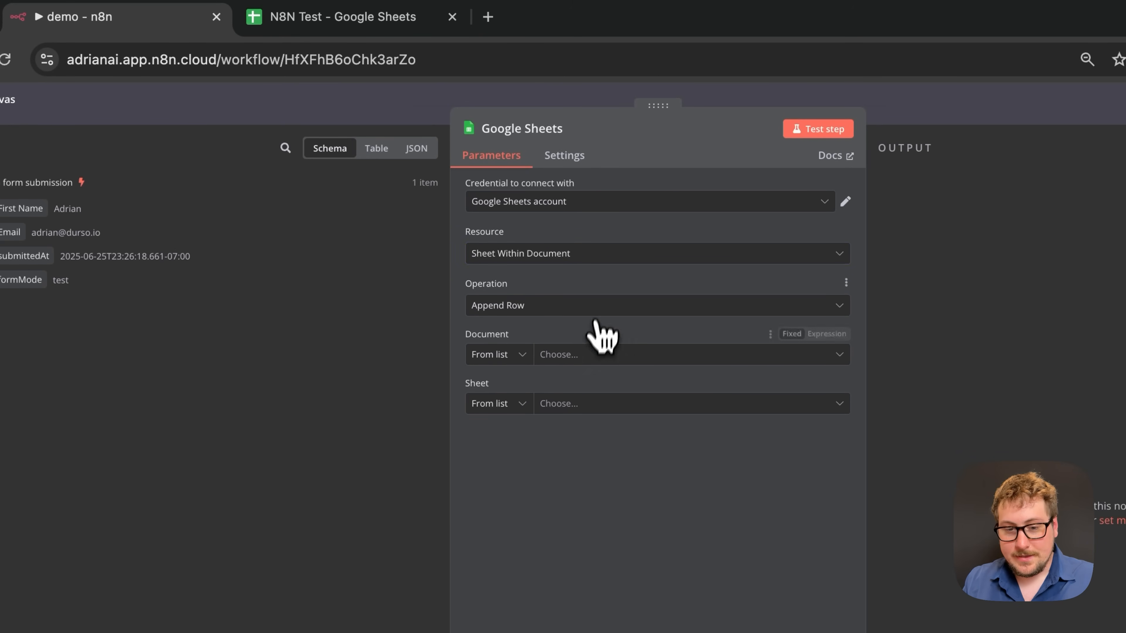
left_click(578, 354)
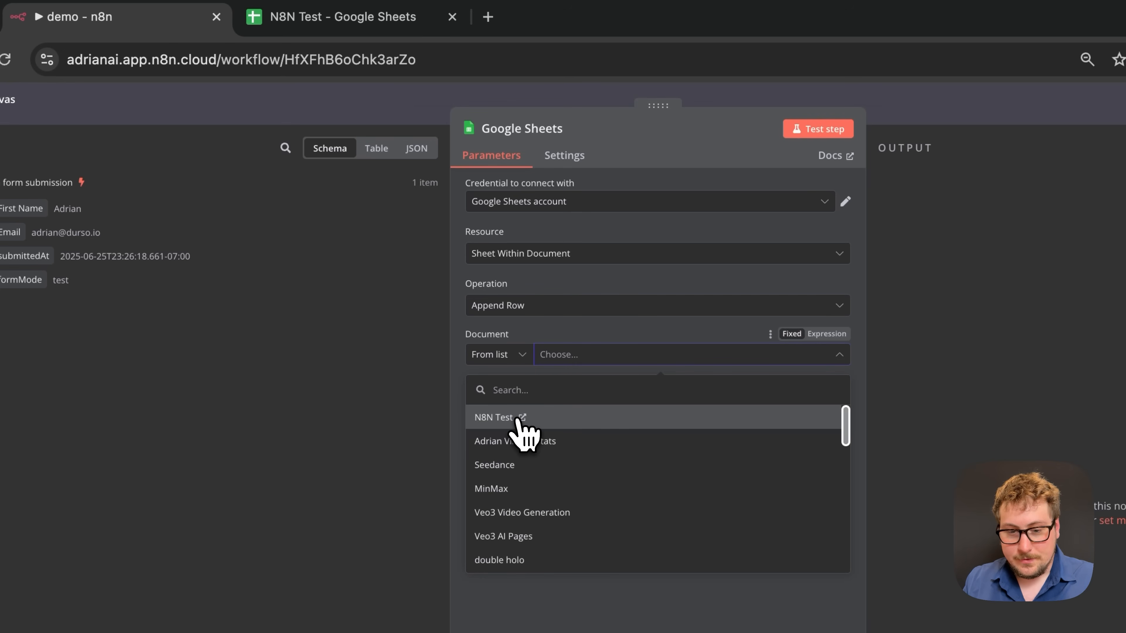
left_click(500, 421)
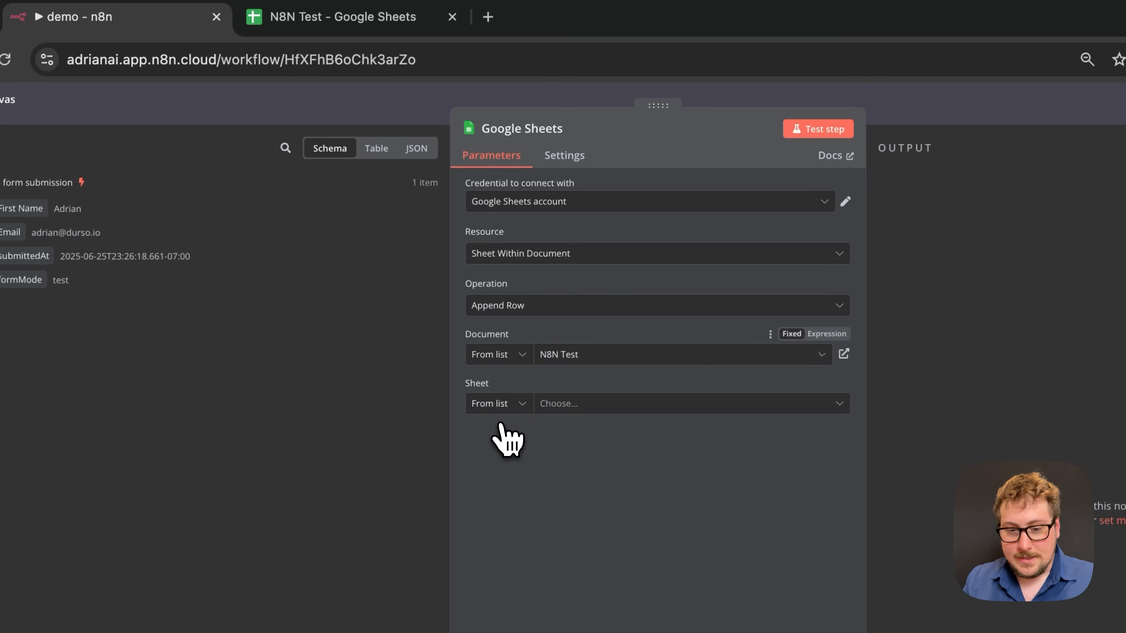
- Confirm the spreadsheet's tab name and select Sheet1 as the target sheet
left_click(333, 24)
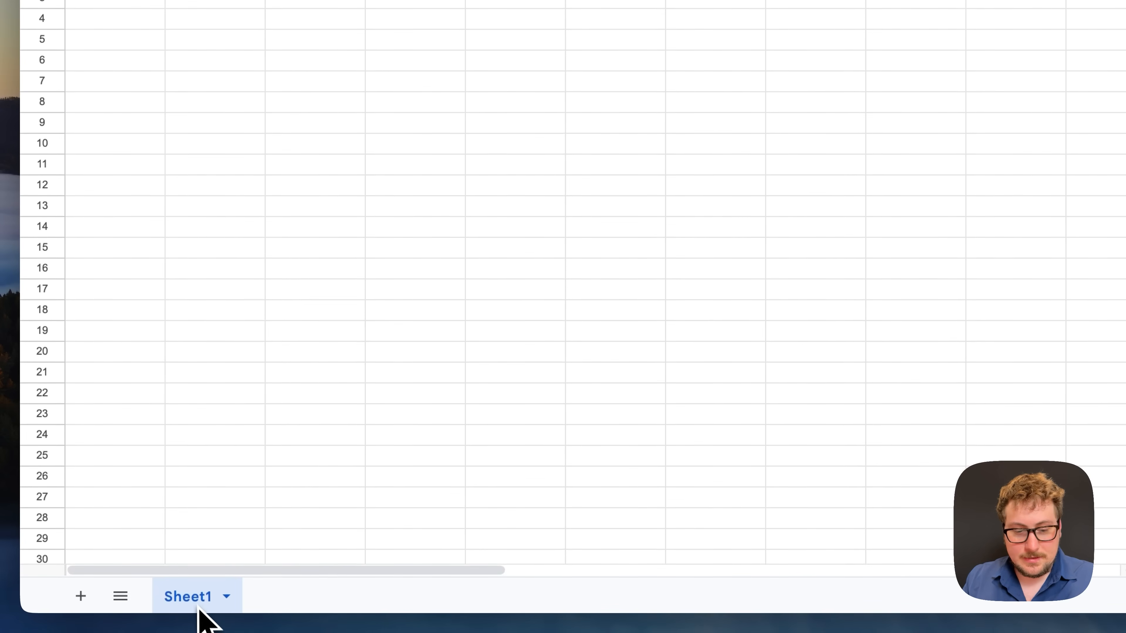
left_click(217, 46)
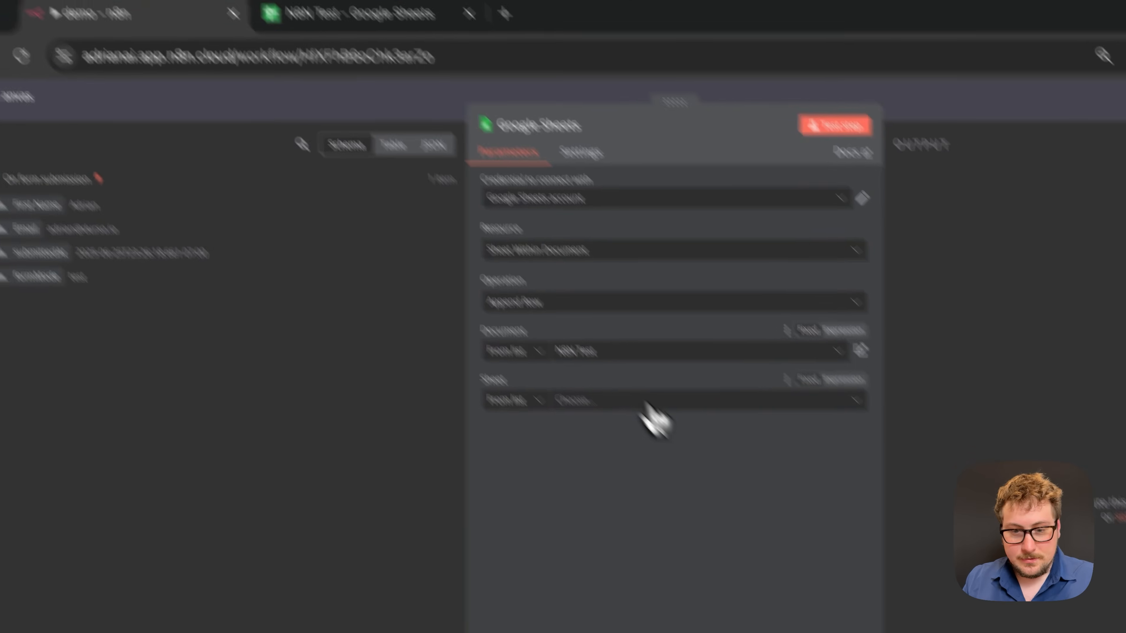
left_click(647, 406)
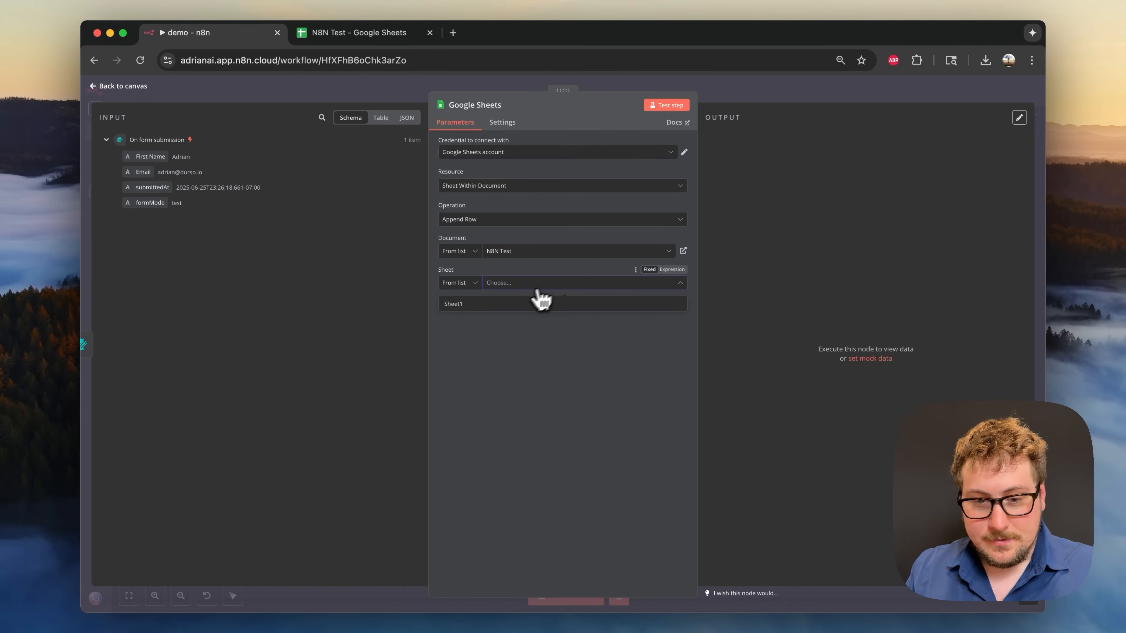
left_click(538, 303)
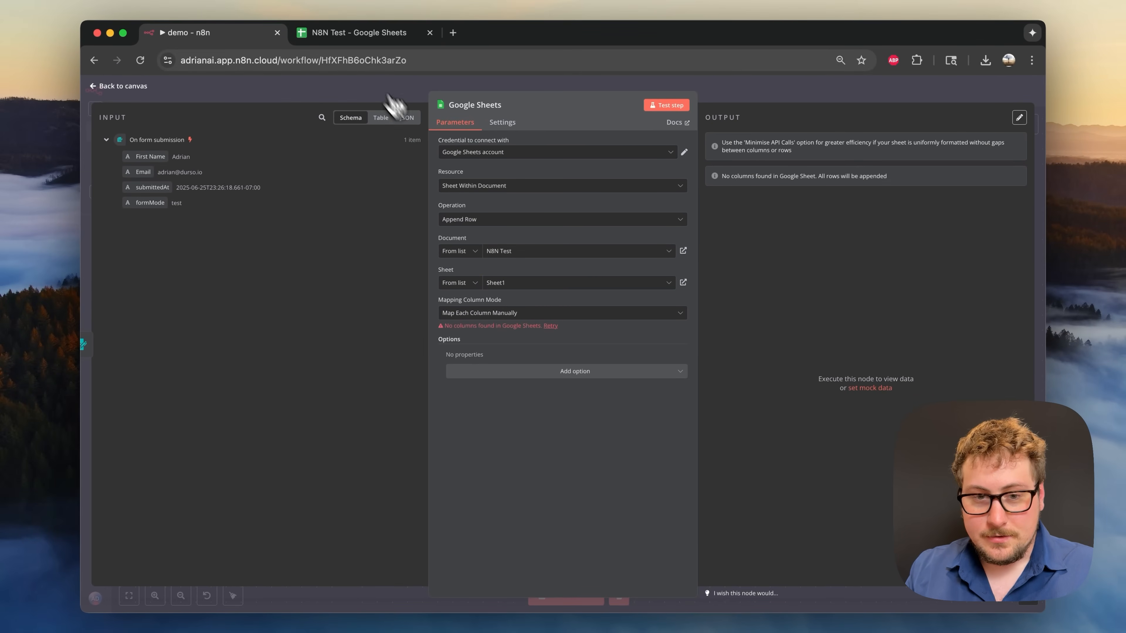
- Enter bold headers First Name, Email and Time Submitted in cells A1 to C1
left_click(357, 33)
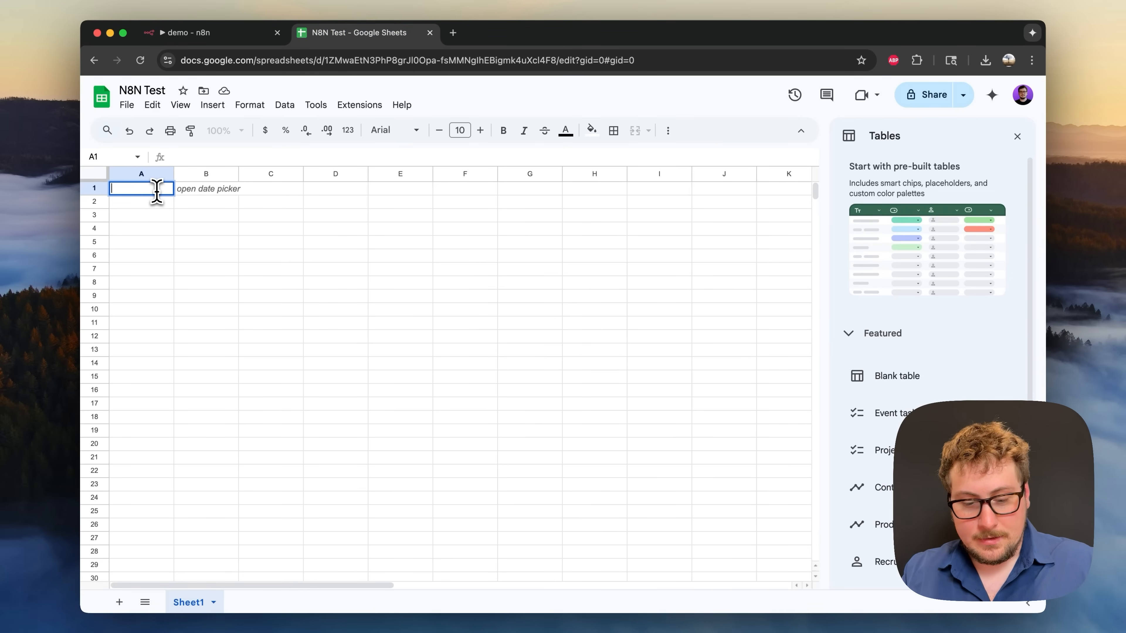
type("First Name")
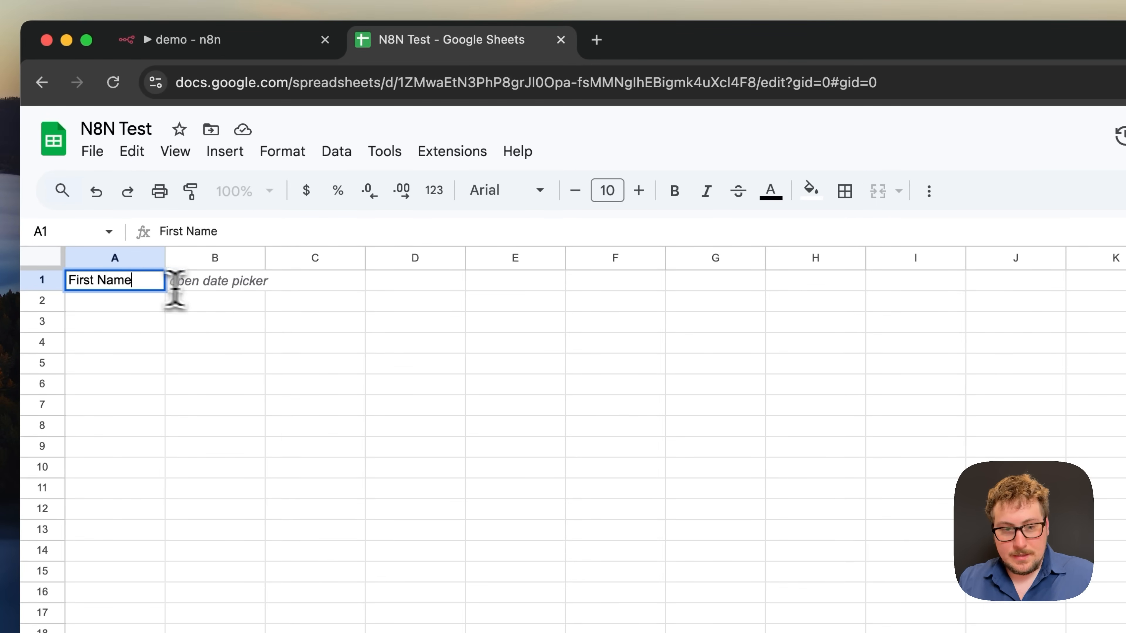
key("Tab")
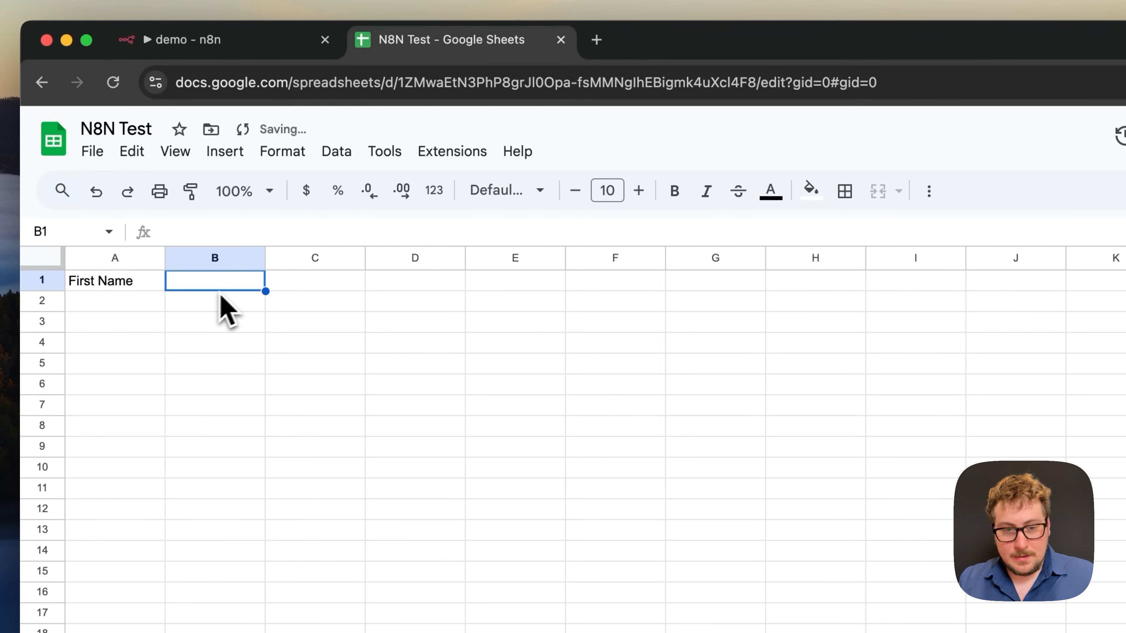
double_click(246, 286)
type("E")
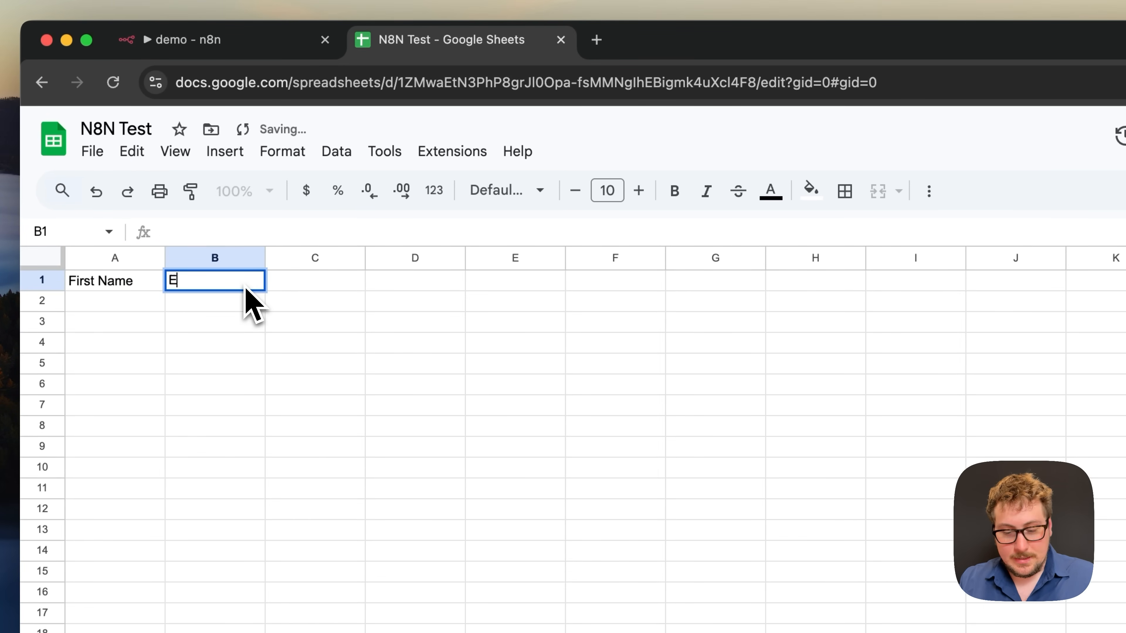
type("mail")
key("Tab")
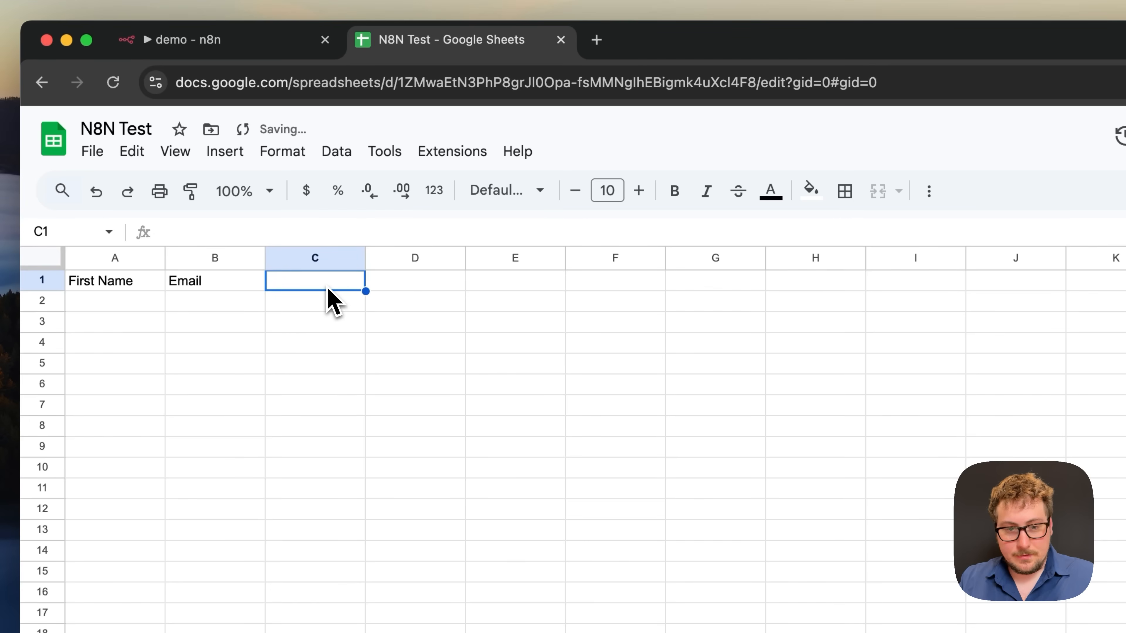
type("Time Submit")
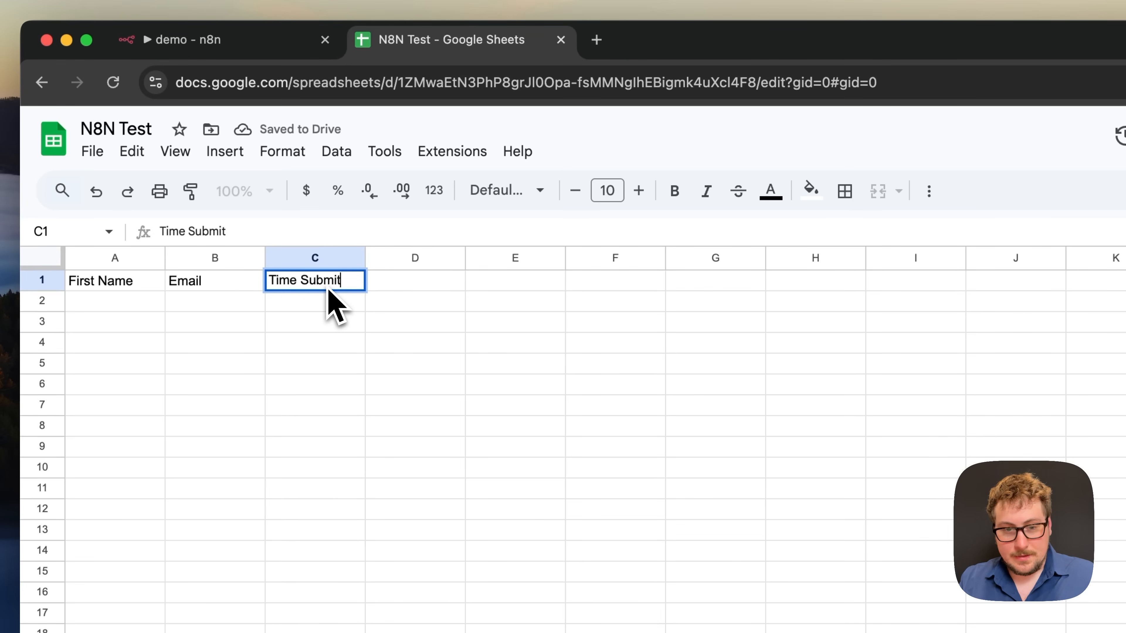
type("ted")
left_click(342, 347)
left_click_drag(311, 282, 101, 289)
key("super+b")
- Freeze the header row with Freeze 1 row and go back to n8n
left_click(315, 322)
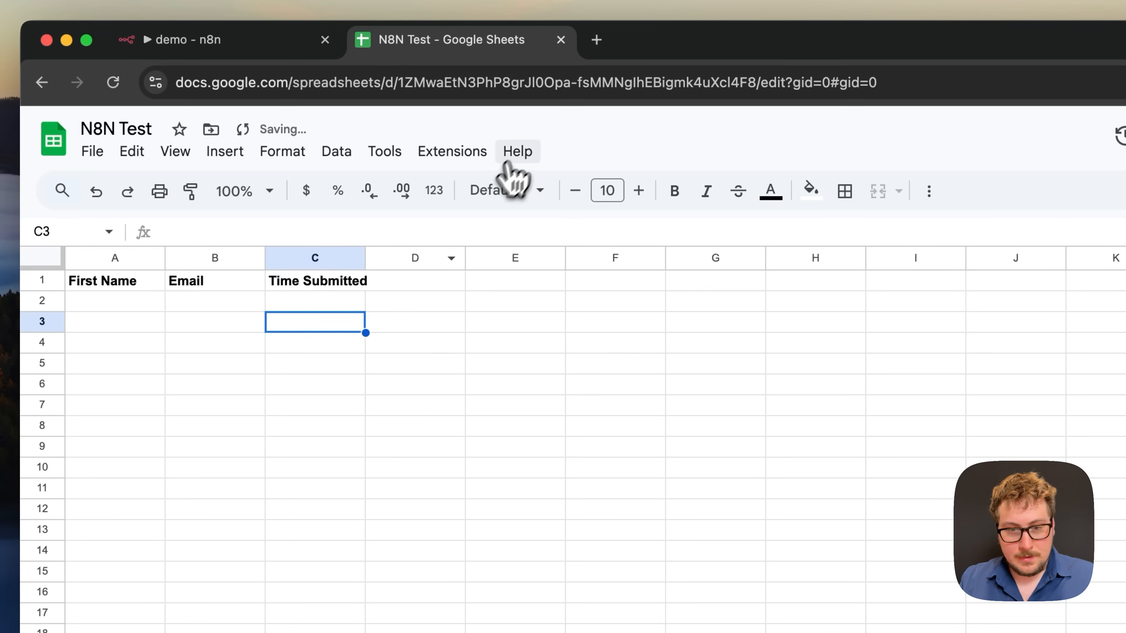
left_click(516, 153)
left_click(548, 191)
type("free")
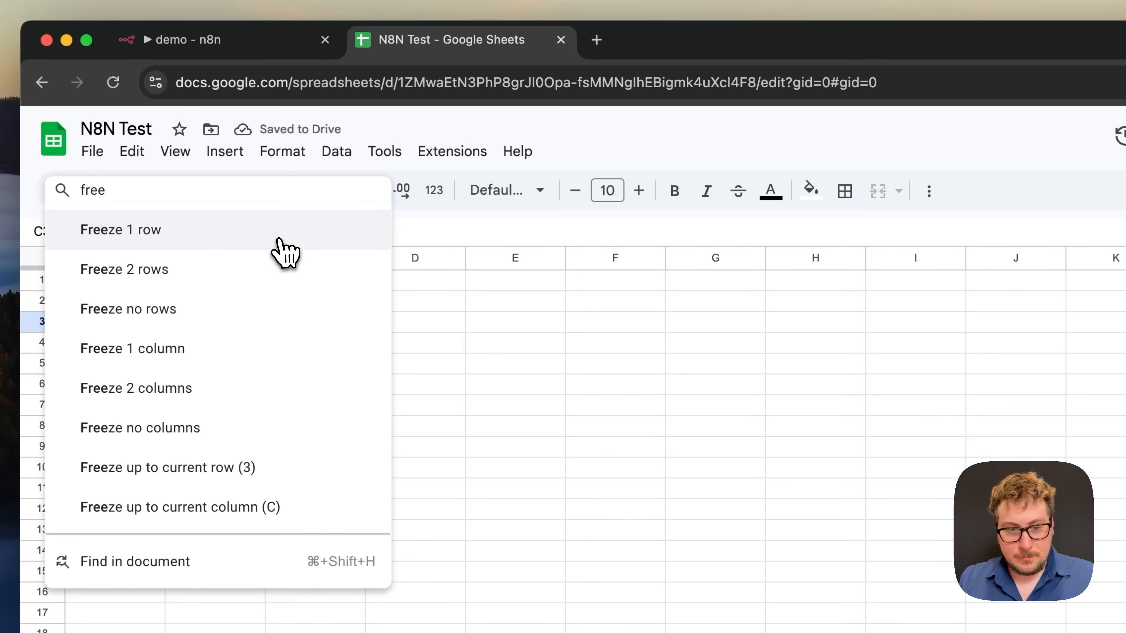
left_click(284, 249)
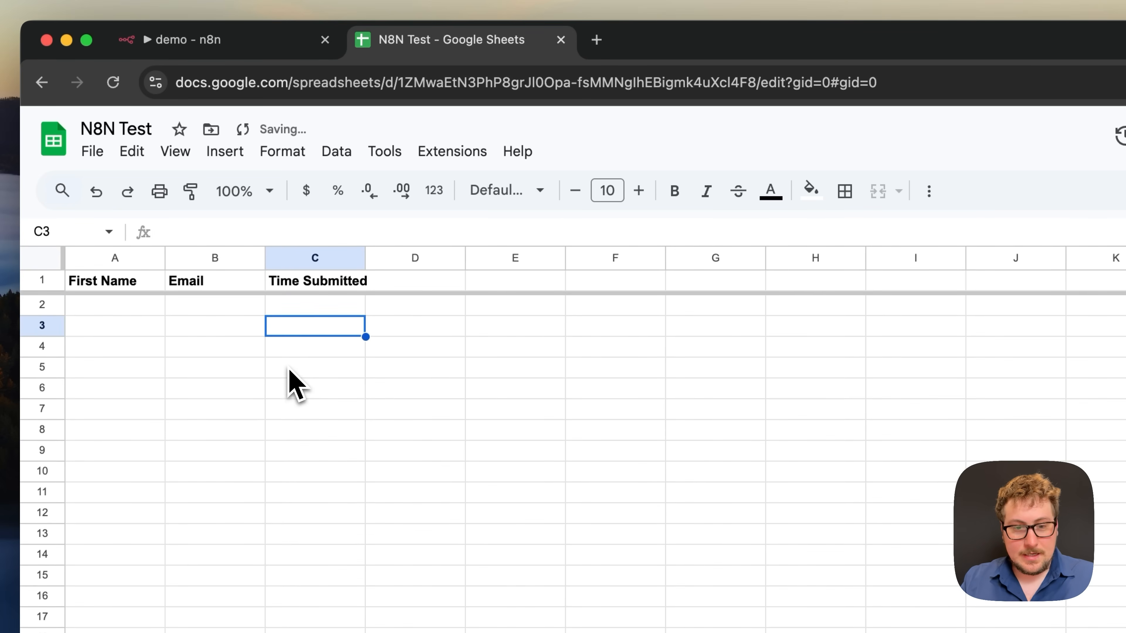
left_click(288, 368)
left_click(252, 43)
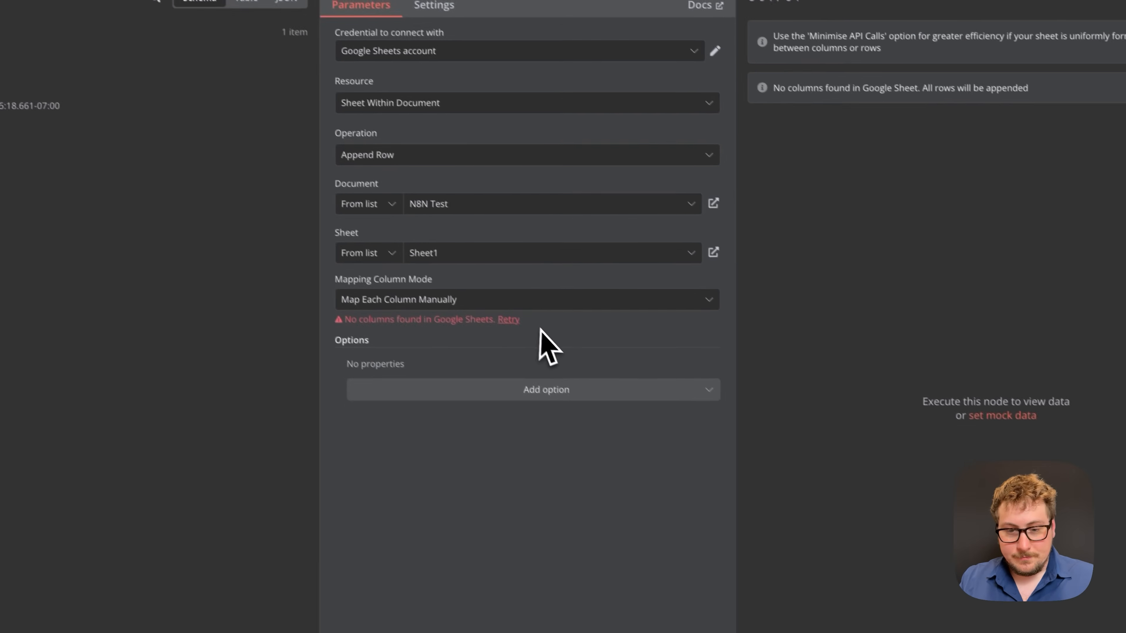
- Set the Mapping Column Mode to Map Each Column Manually
left_click(753, 465)
left_click(455, 370)
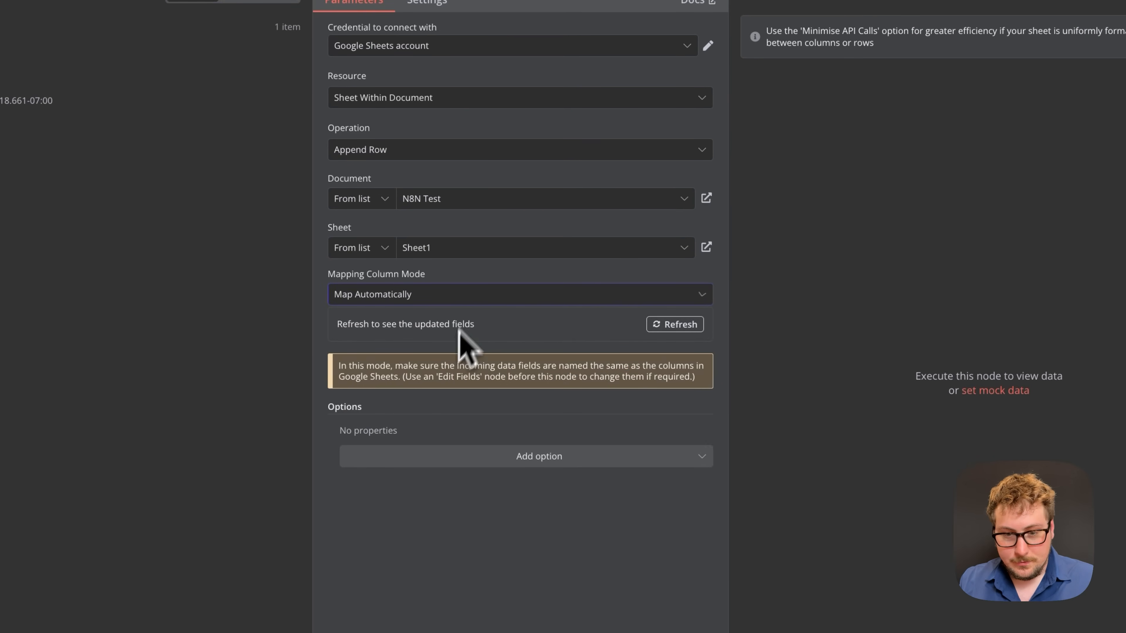
left_click(466, 296)
left_click(432, 337)
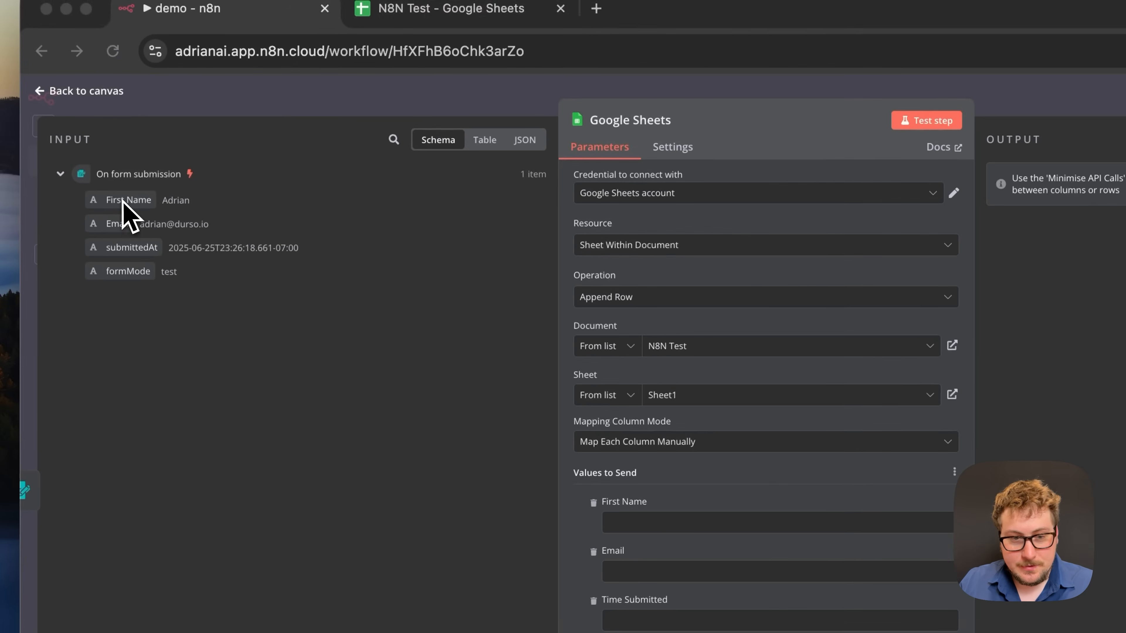
- Map the form's First Name, Email and submittedAt into First Name, Email and Time Submitted
left_click_drag(120, 200, 645, 531)
mouse_move(638, 445)
left_mouse_down()
mouse_move(628, 433)
mouse_move(636, 445)
left_mouse_up()
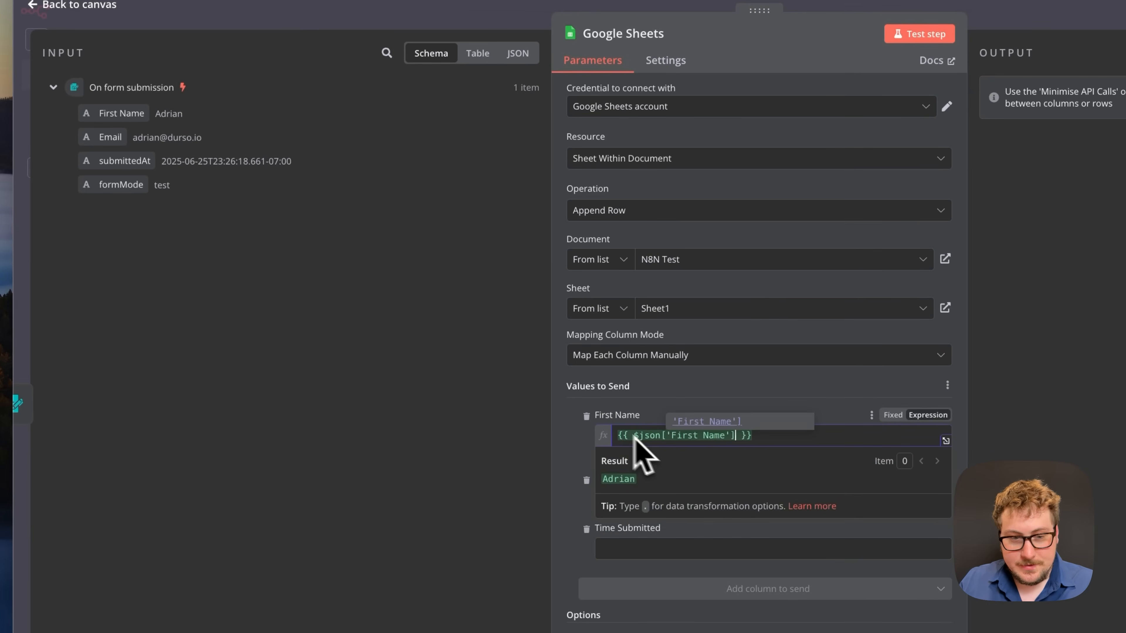
left_click_drag(112, 180, 647, 544)
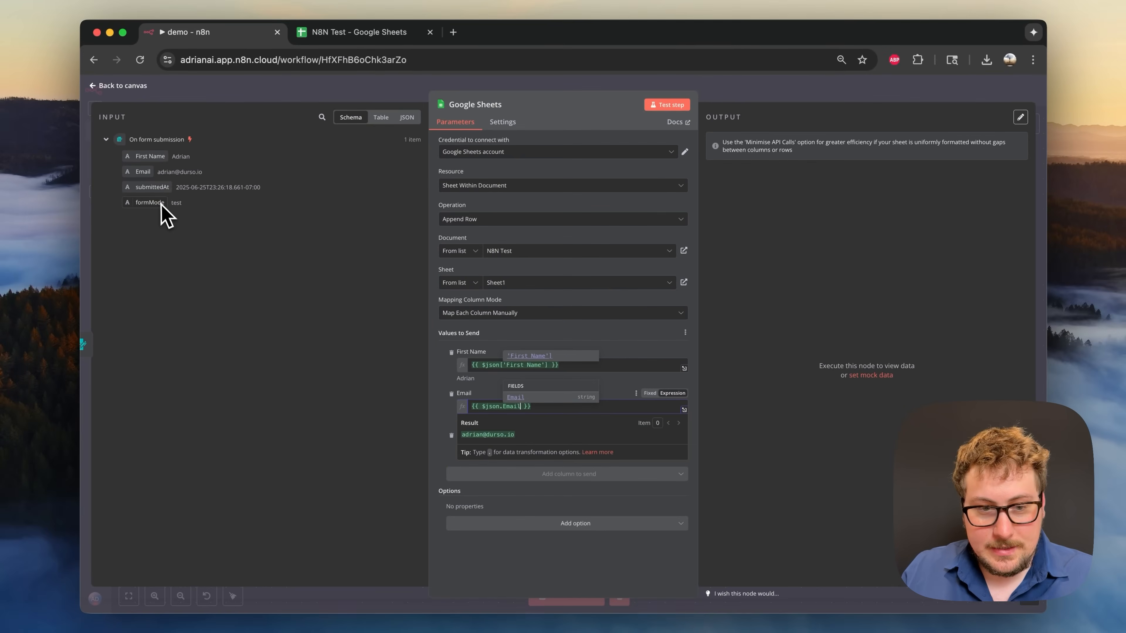
left_click_drag(79, 99, 591, 497)
left_click_drag(488, 444, 485, 448)
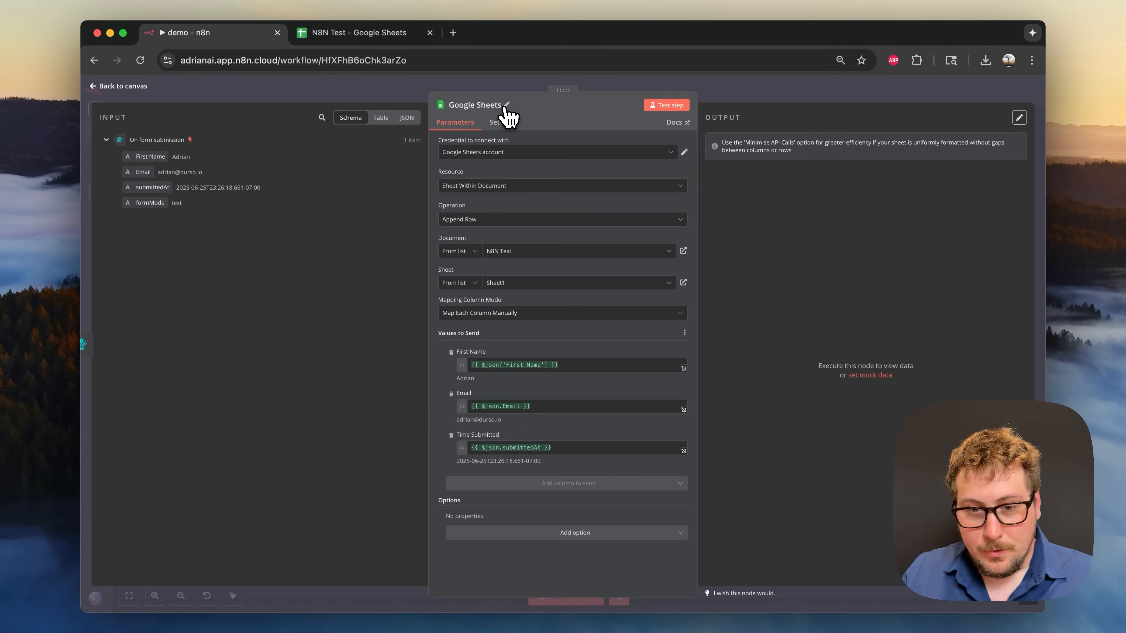
left_click(505, 106)
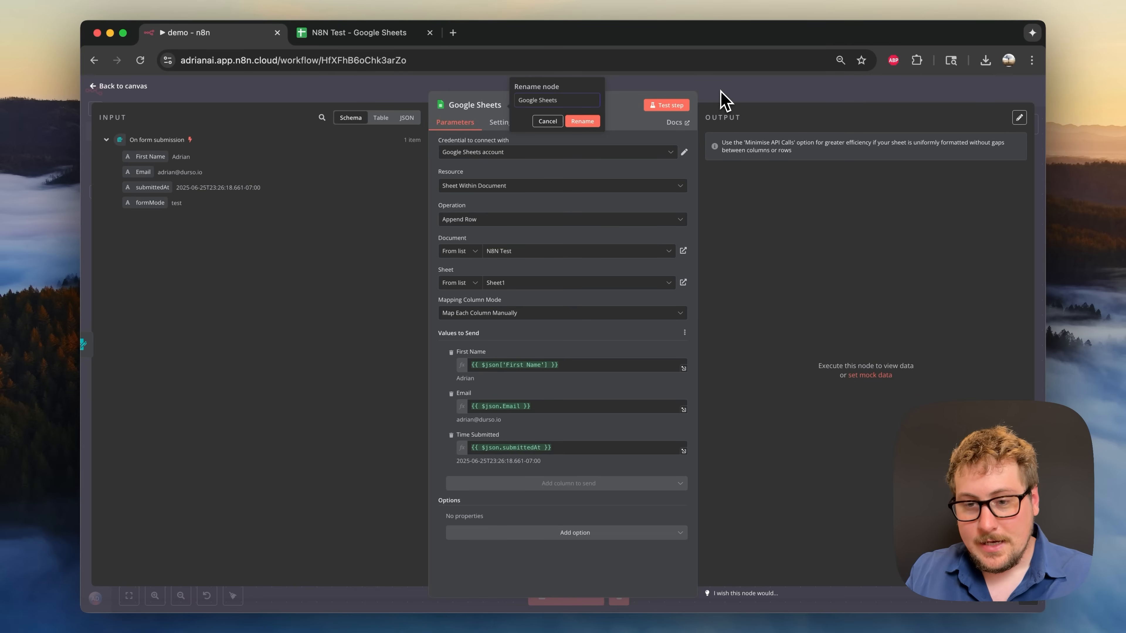
left_click(721, 101)
double_click(483, 355)
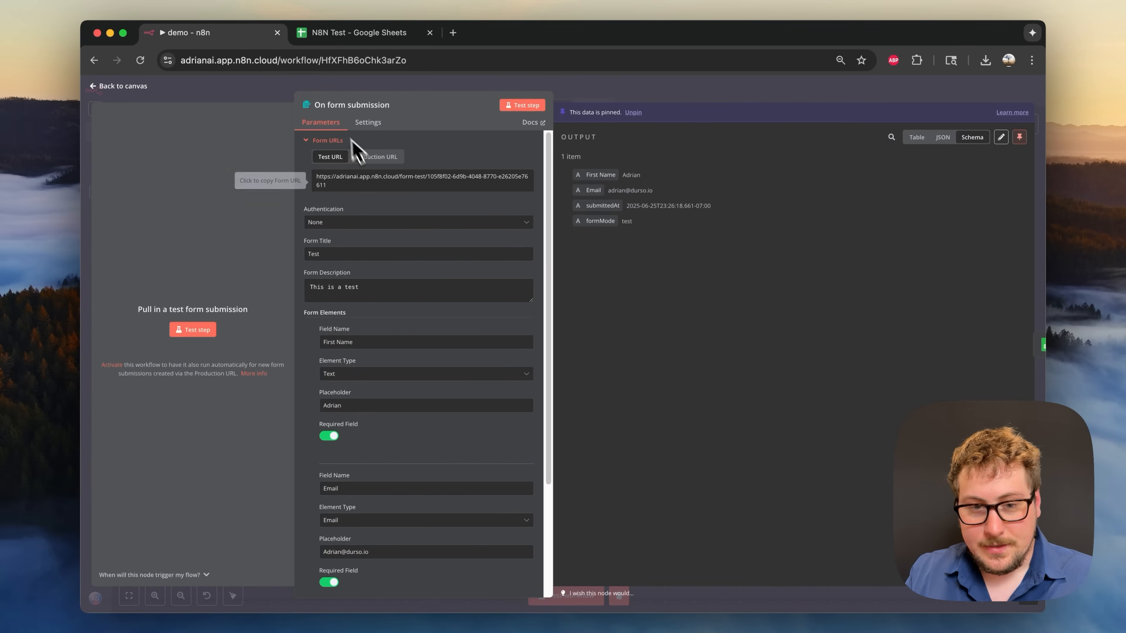
scroll(372, 339, "down", 3)
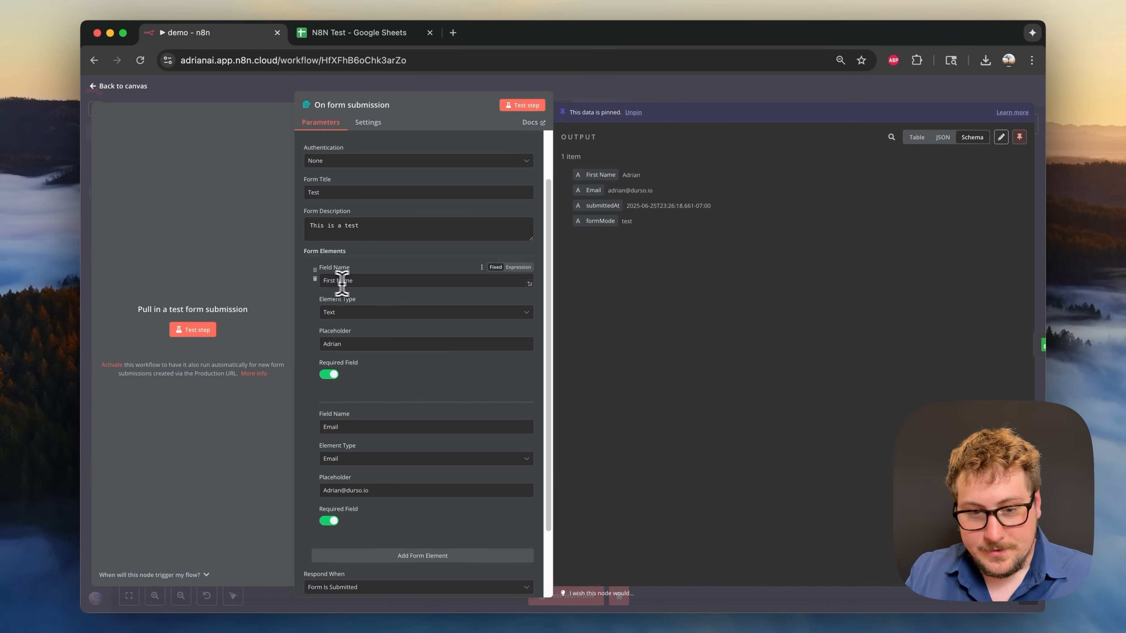
left_click(360, 284)
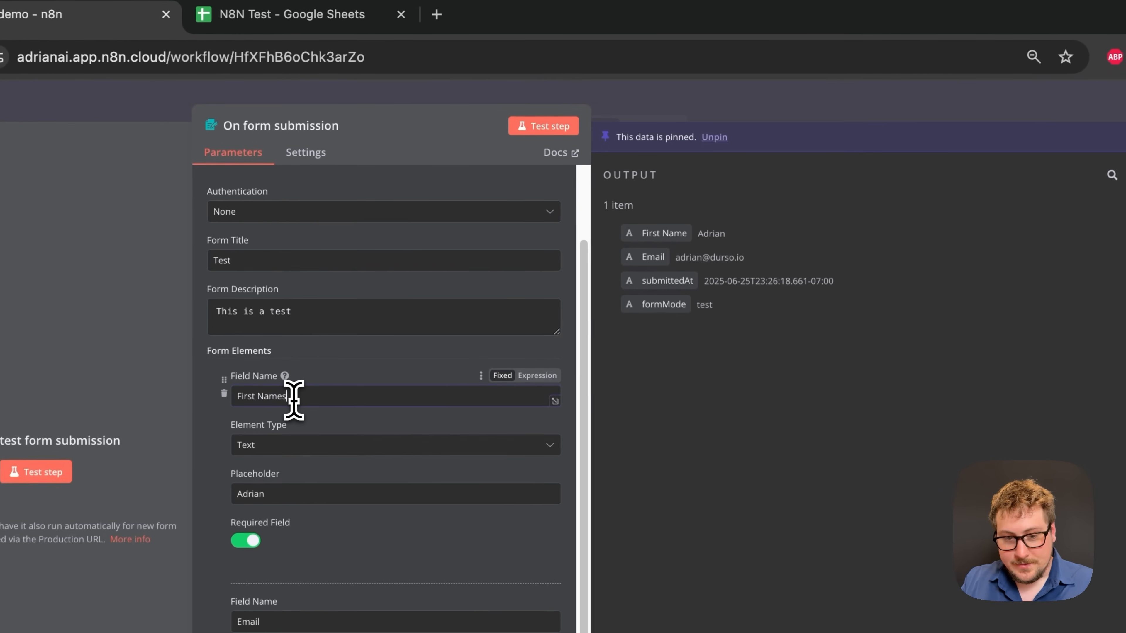
type("s")
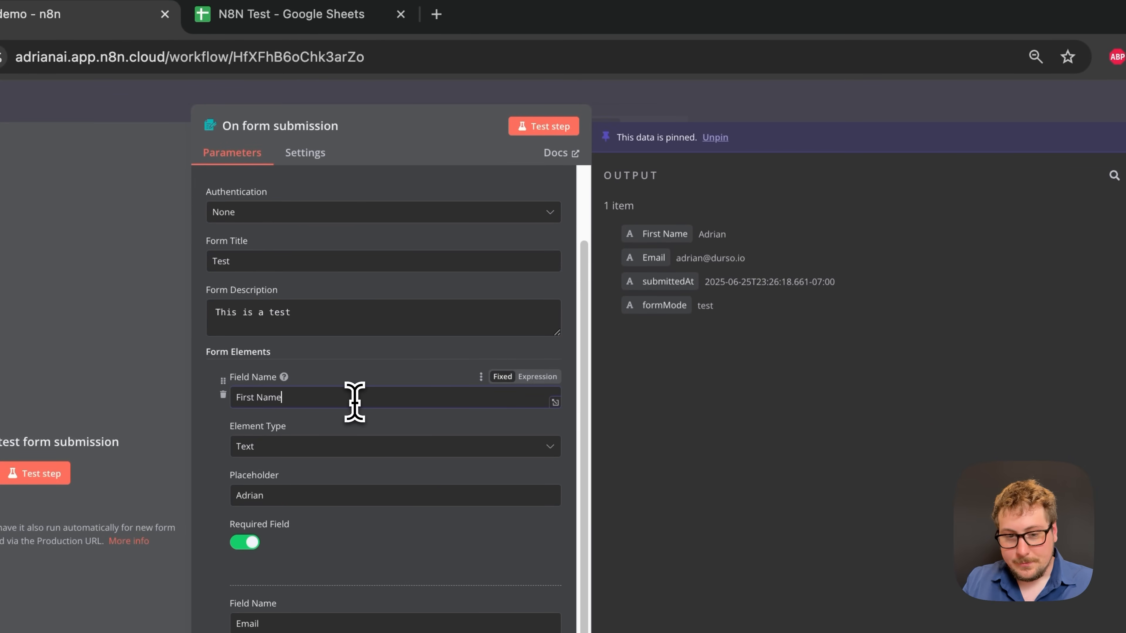
left_click(700, 110)
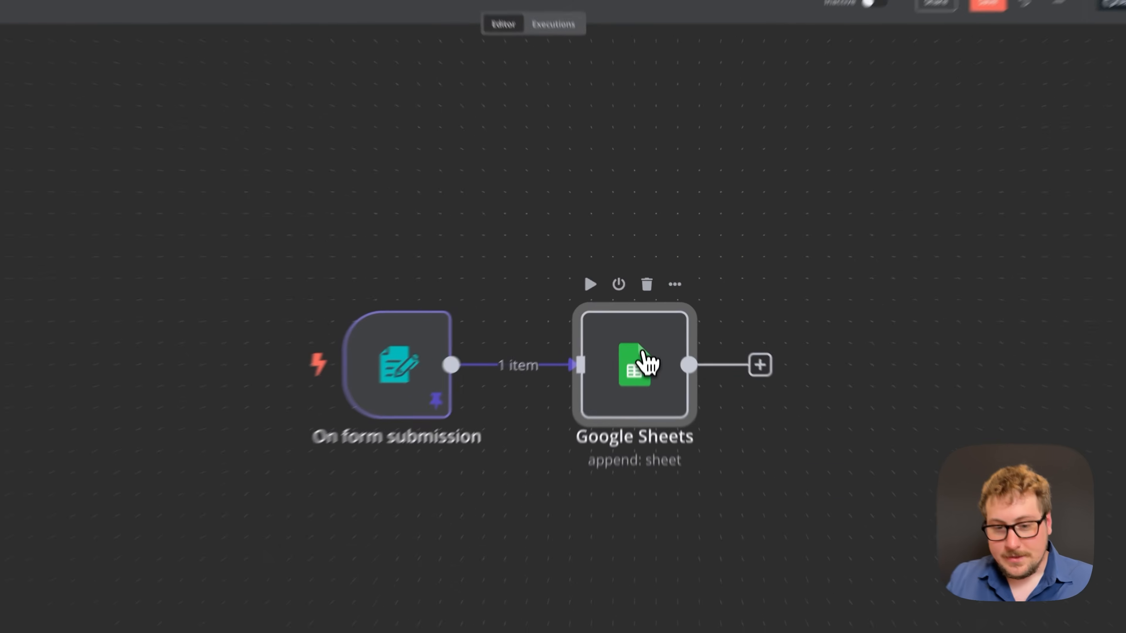
double_click(647, 361)
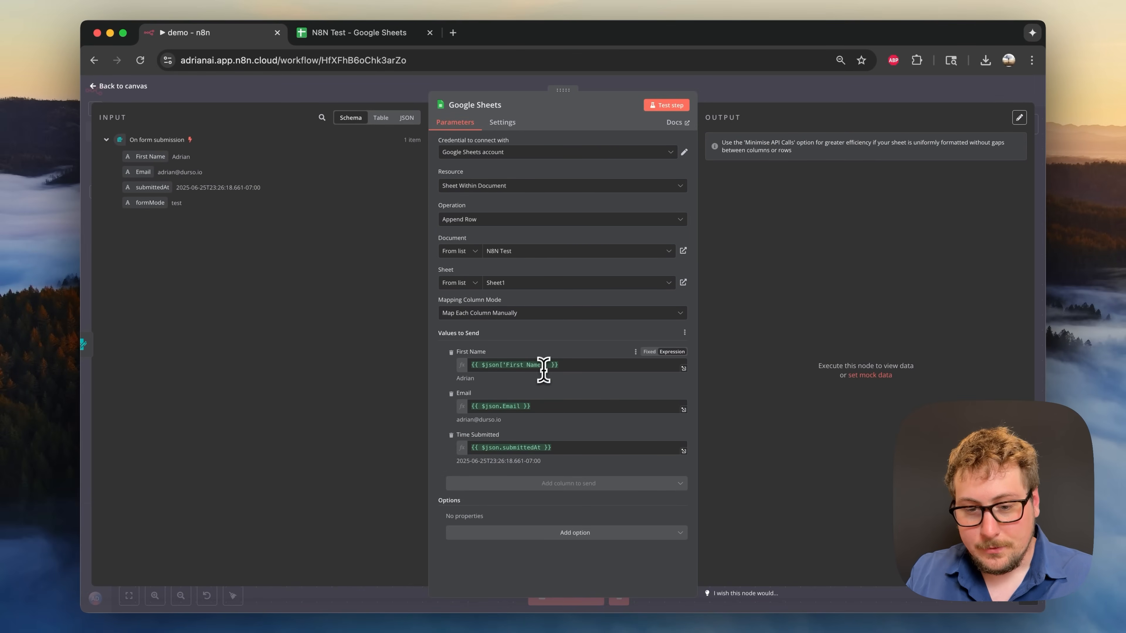
left_click(527, 364)
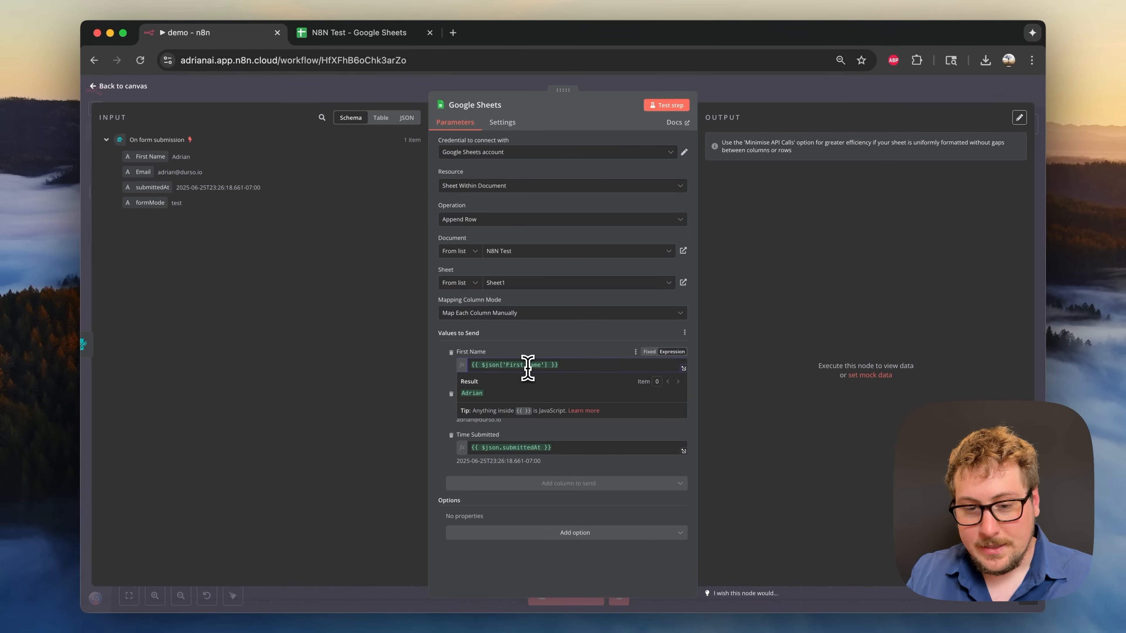
left_click(890, 440)
left_click(589, 341)
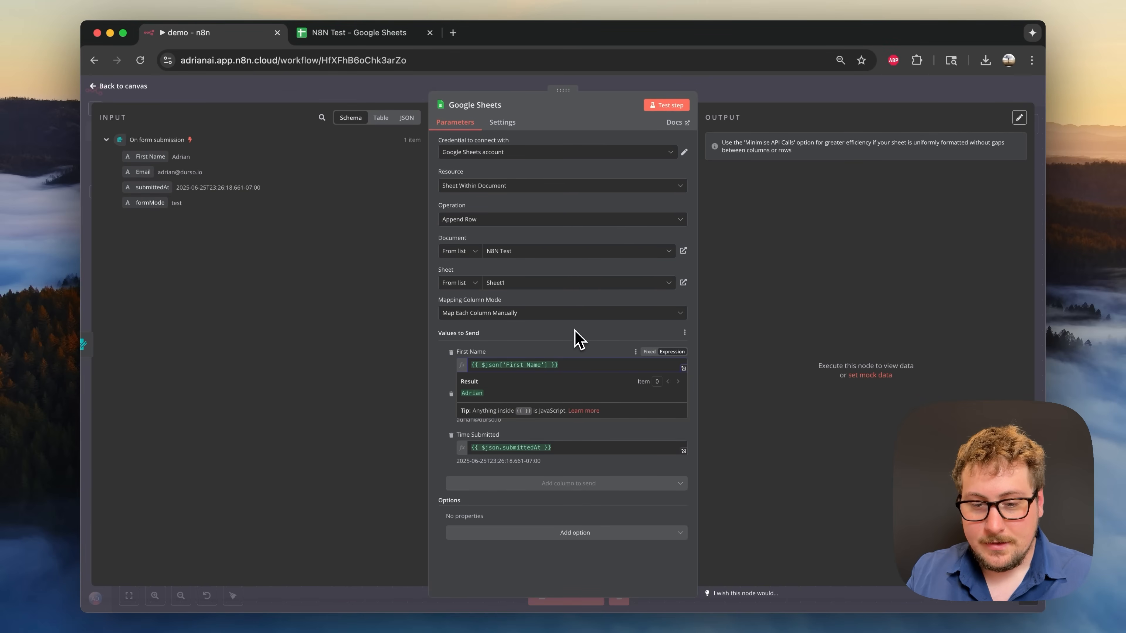
left_click(576, 339)
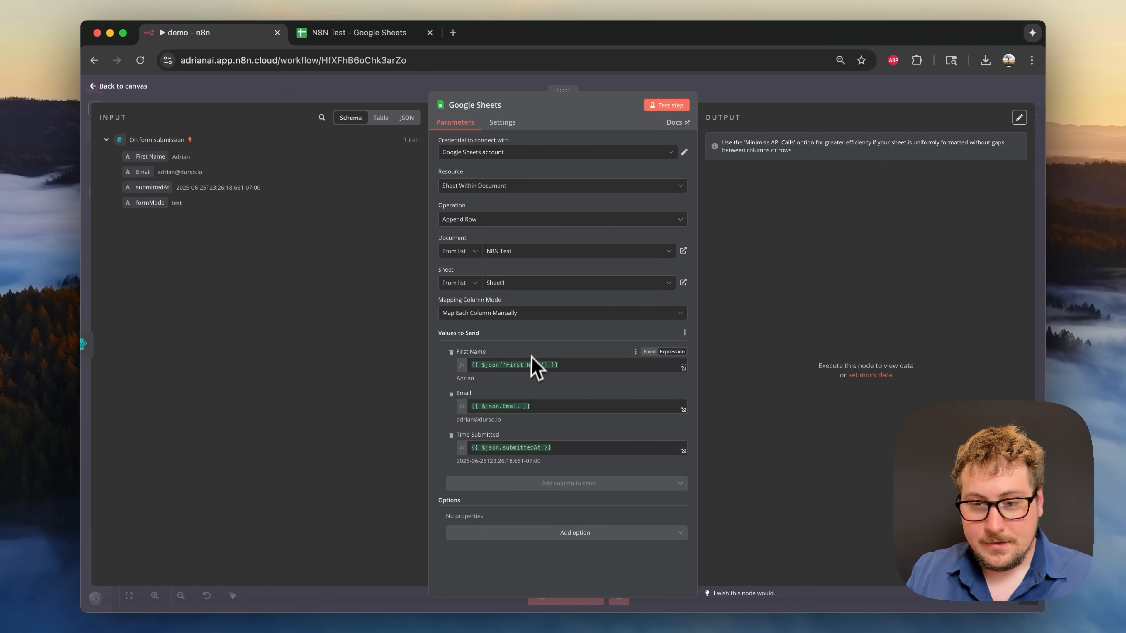
- Test the Google Sheets step and verify row 2 of N8N Test shows the name, e-mail and timestamp
left_click(672, 110)
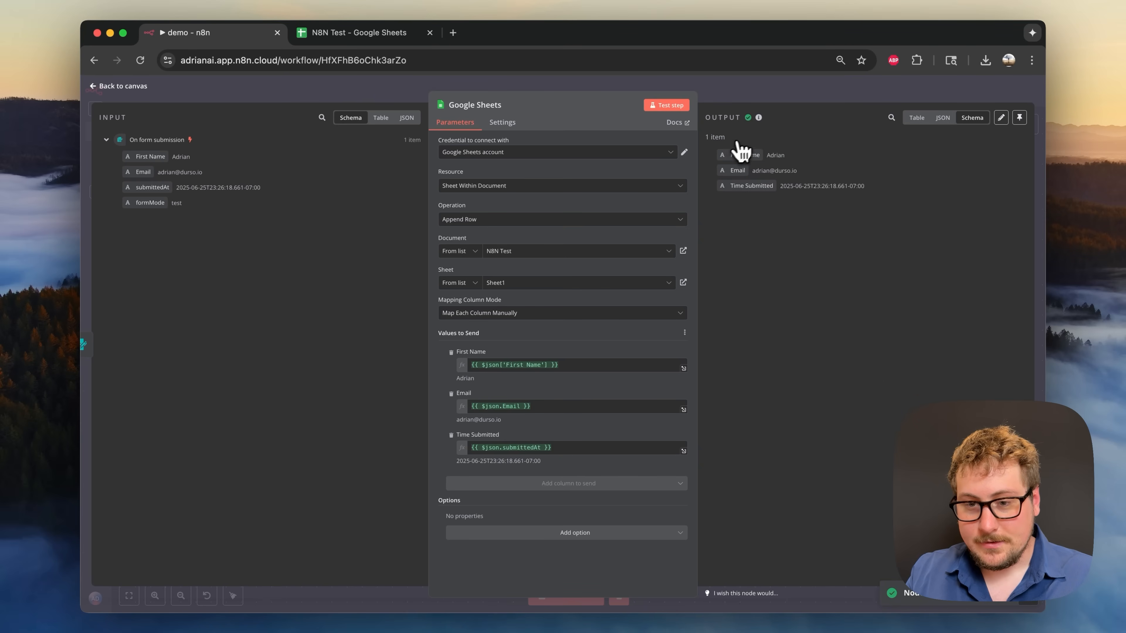
left_click(388, 37)
left_click(171, 235)
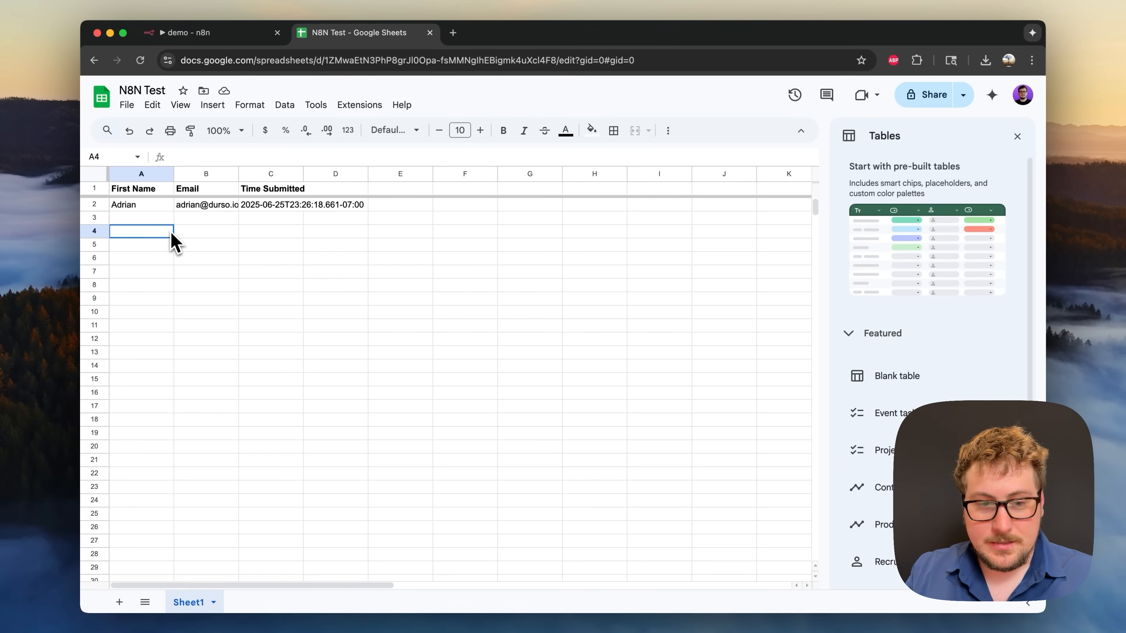
left_click(155, 206)
left_click(232, 206)
left_click(286, 207)
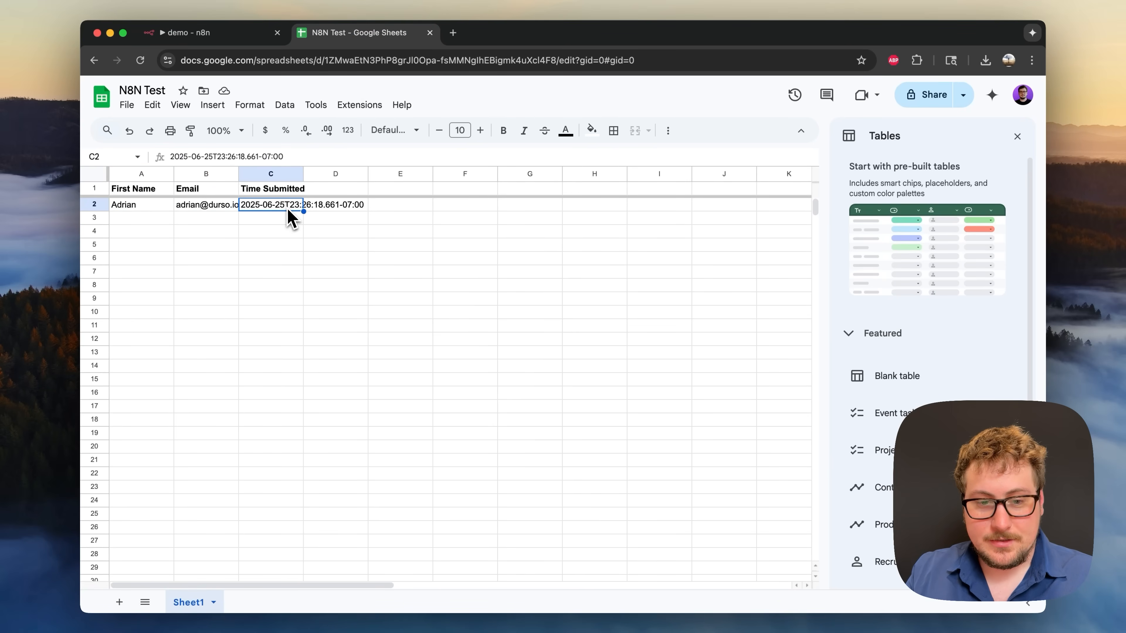
left_click(221, 36)
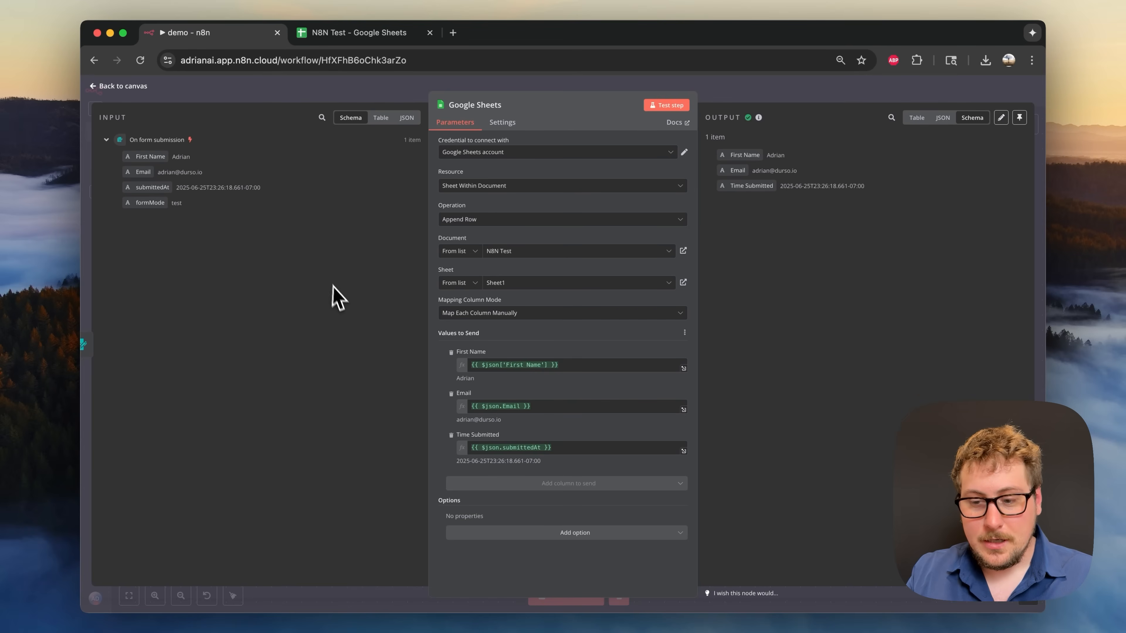
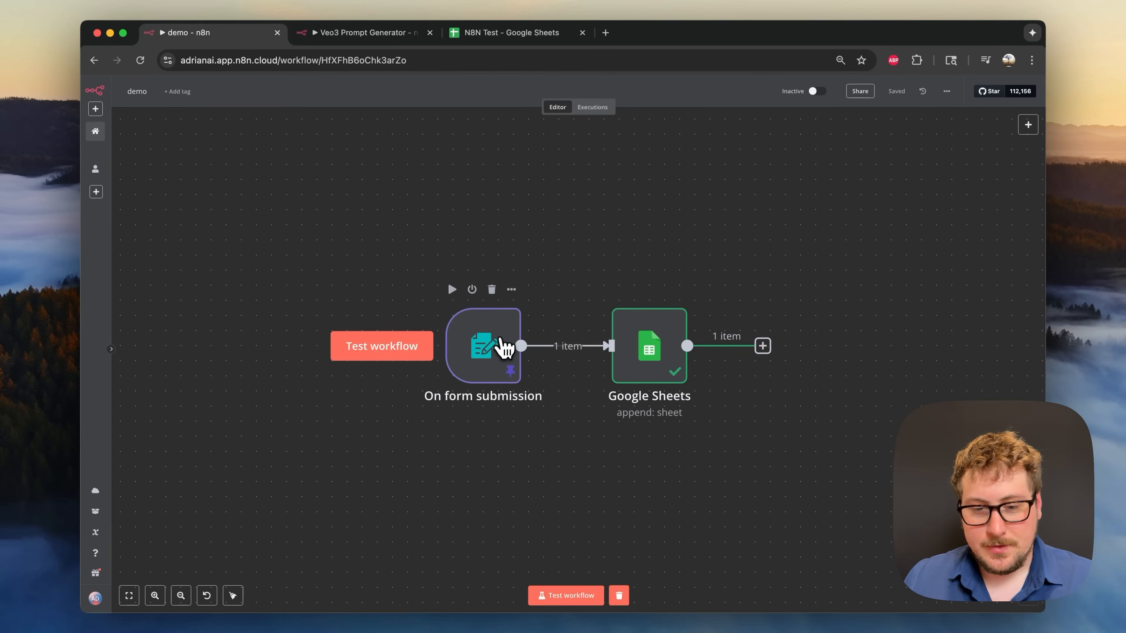
- Unpin the form trigger's saved test data and start a fresh test run
right_click(499, 346)
left_click(544, 411)
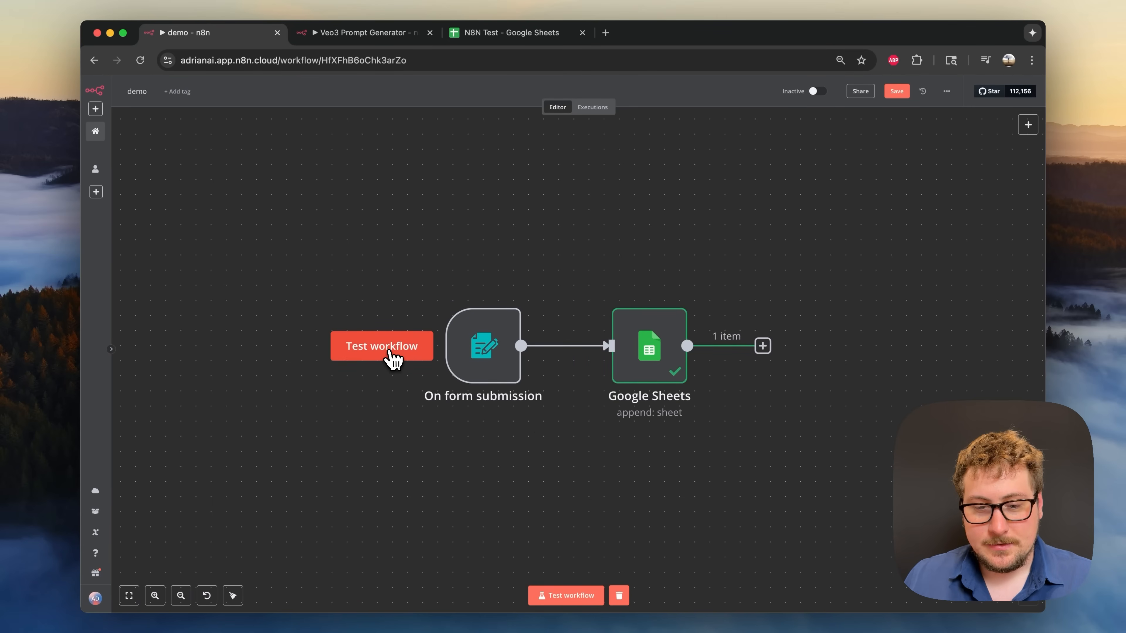
left_click(393, 358)
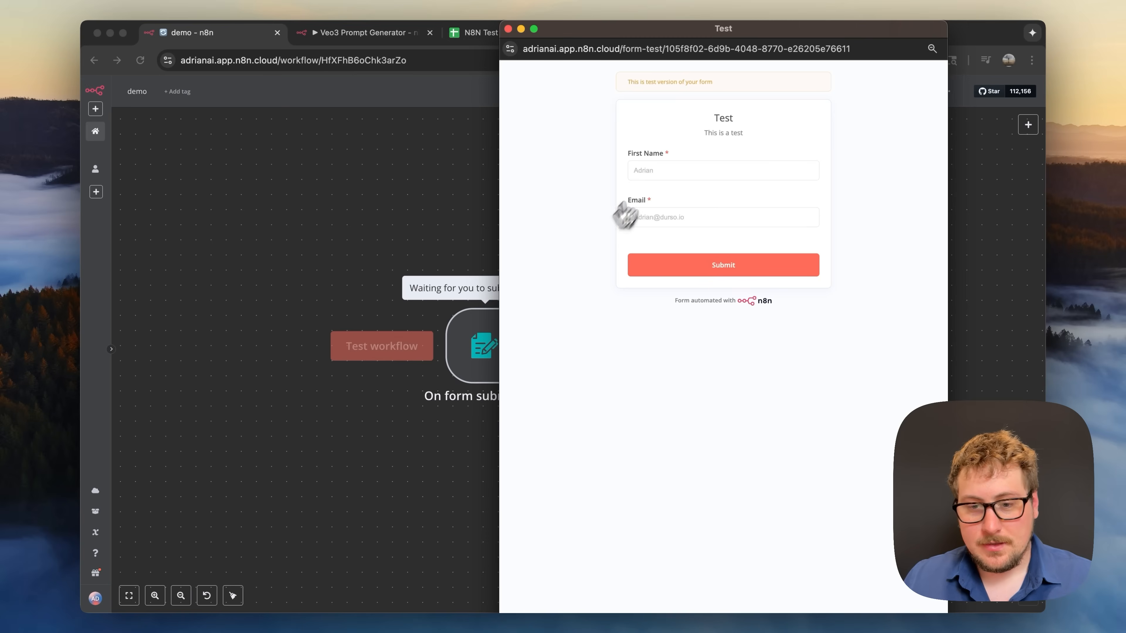
- Fill in the test form's First Name and Email fields and submit it
left_click(647, 171)
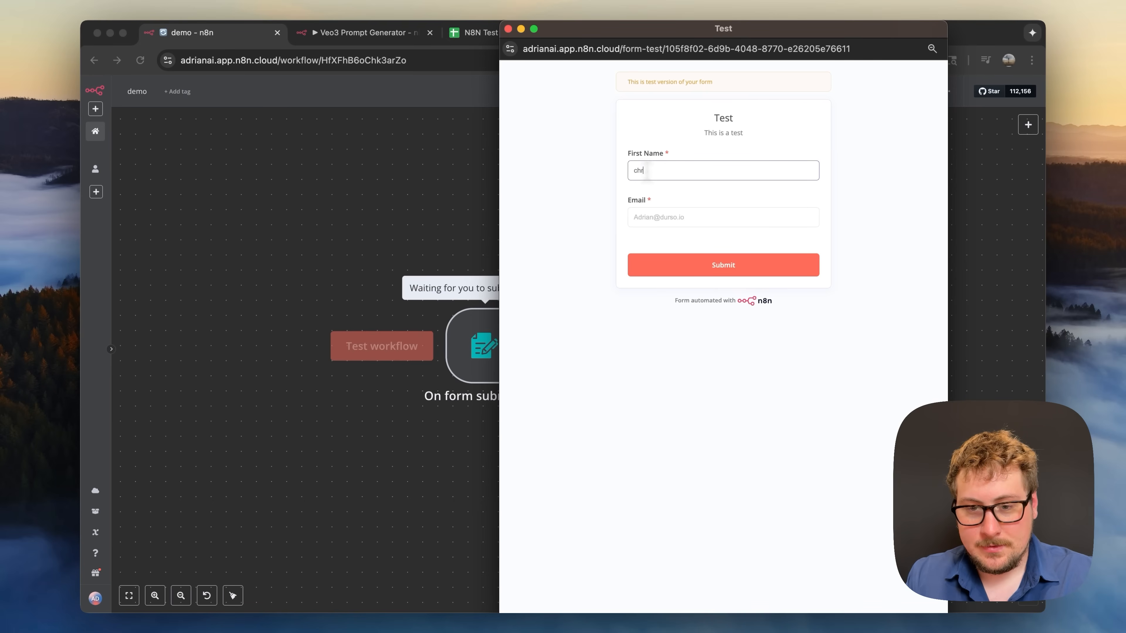
key("Tab")
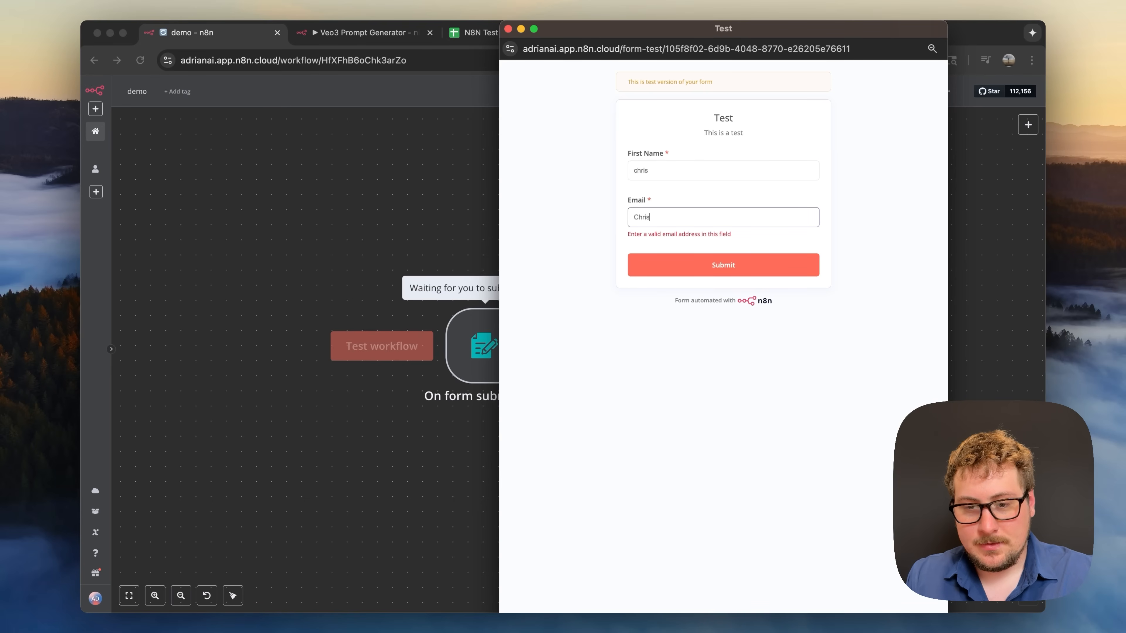
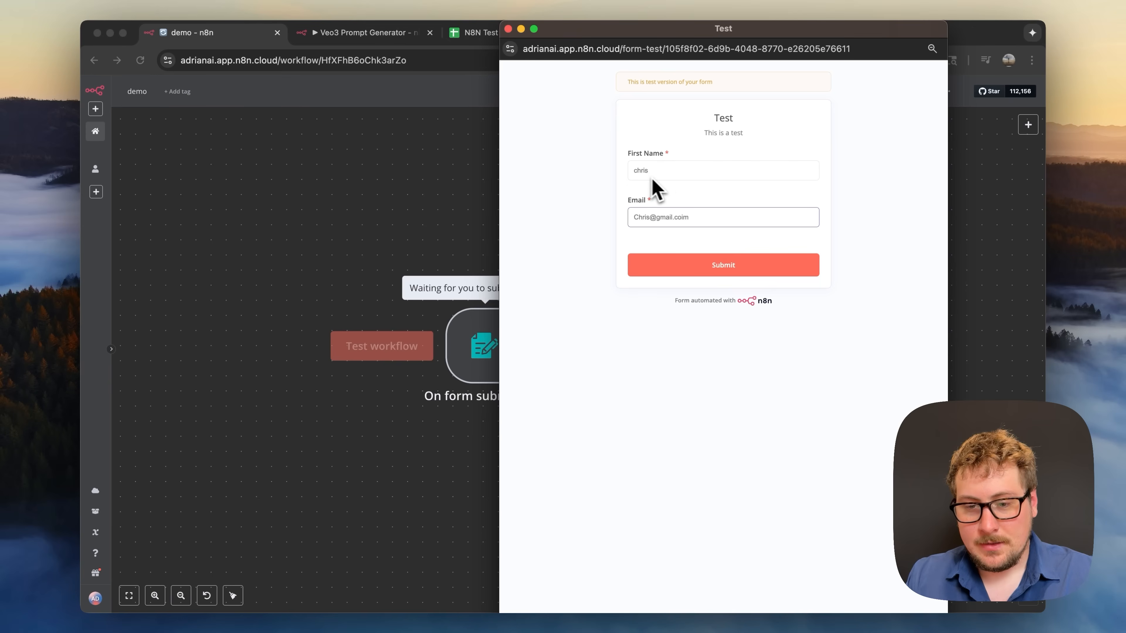
left_click(706, 265)
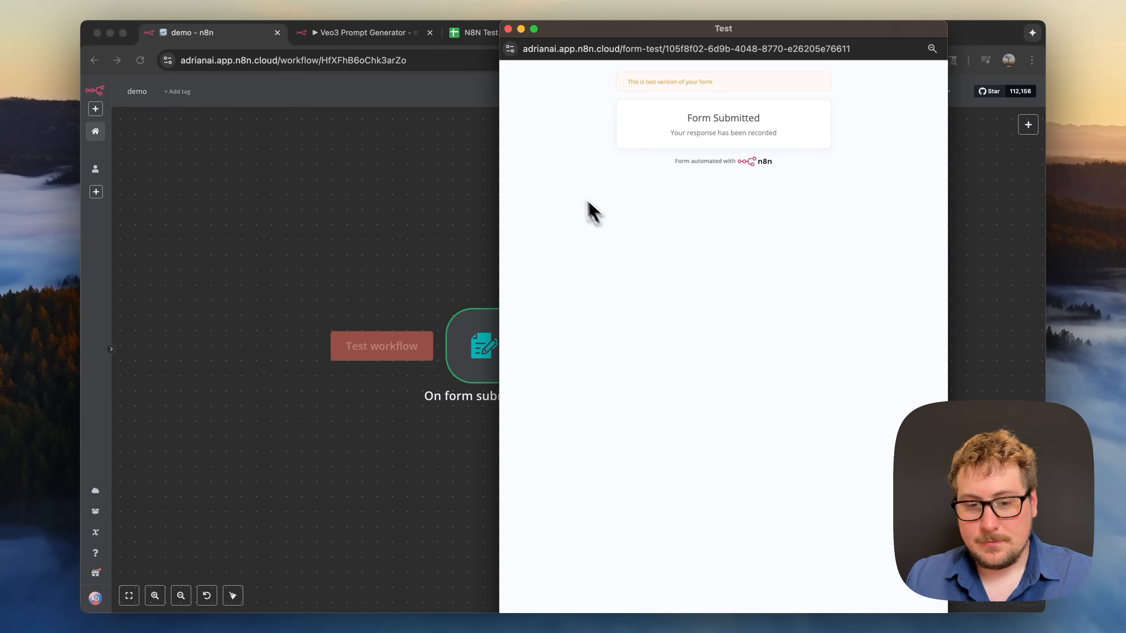
- Confirm the submission appears as a new row in the Google Sheet
left_click(508, 29)
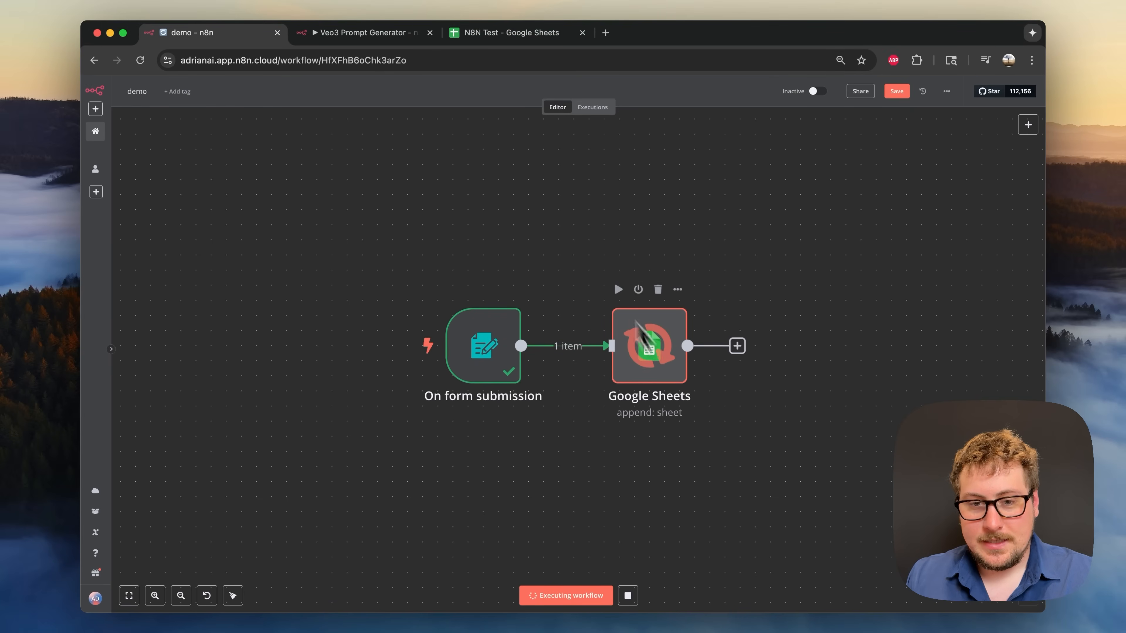
left_click(505, 40)
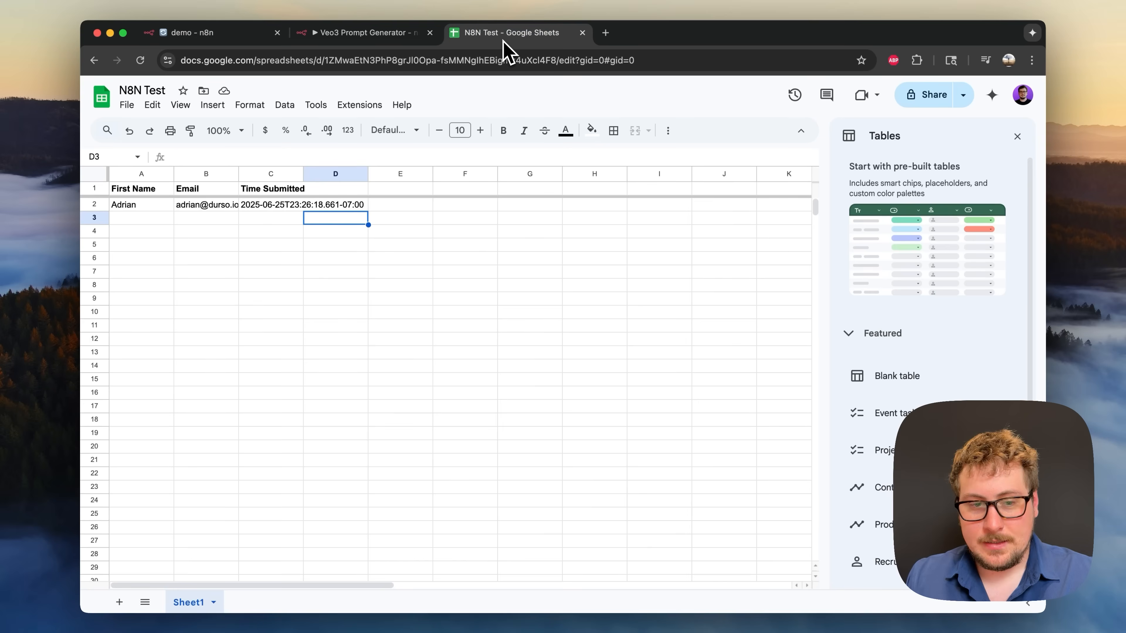
left_click(148, 218)
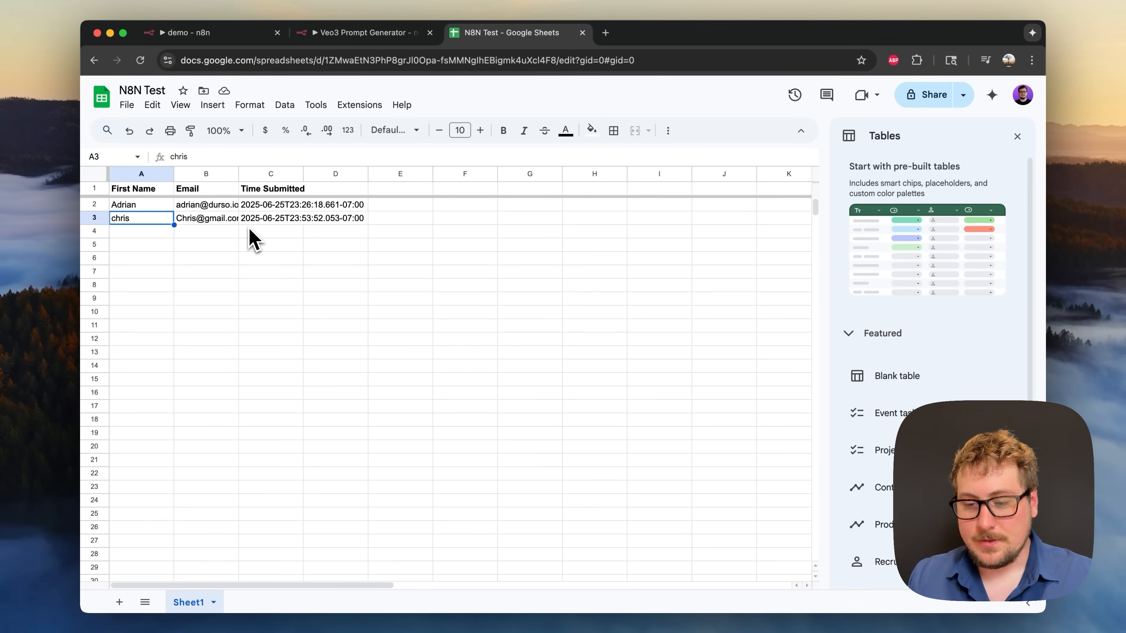
key("ctrl+Tab")
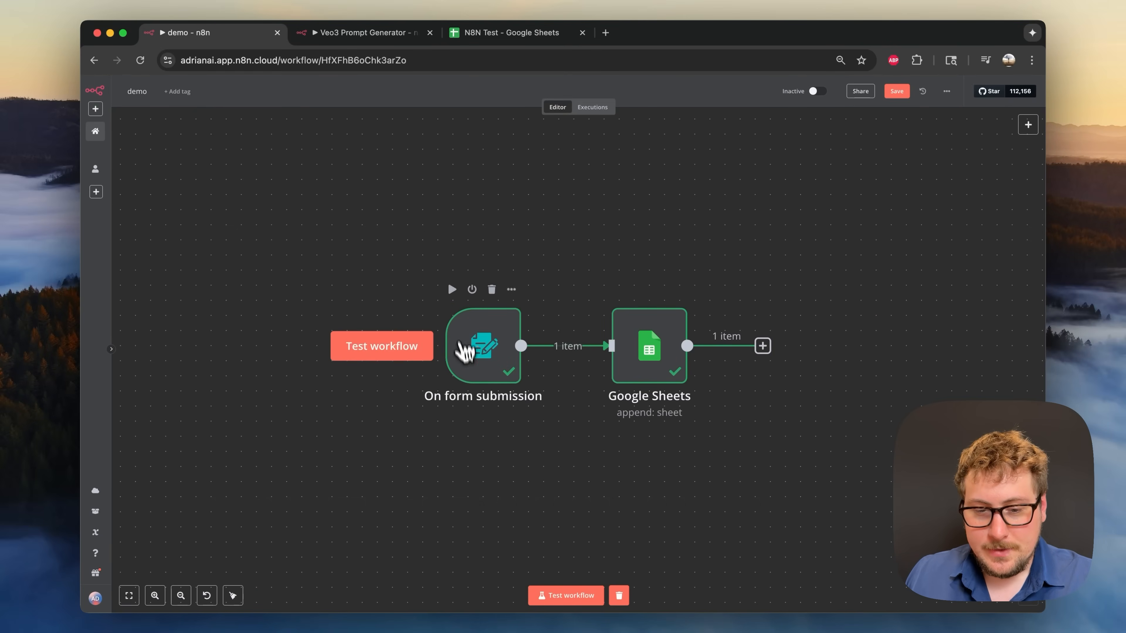
- Replace the form submission trigger with a 'Trigger manually' node
left_click(491, 291)
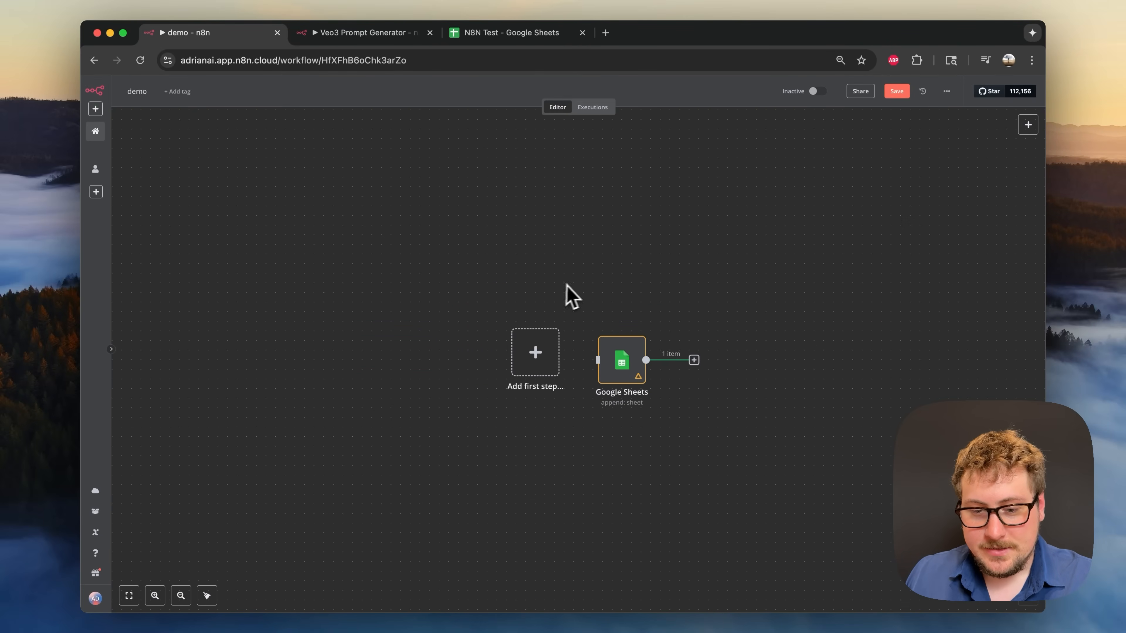
left_click_drag(609, 337, 590, 328)
left_click(549, 364)
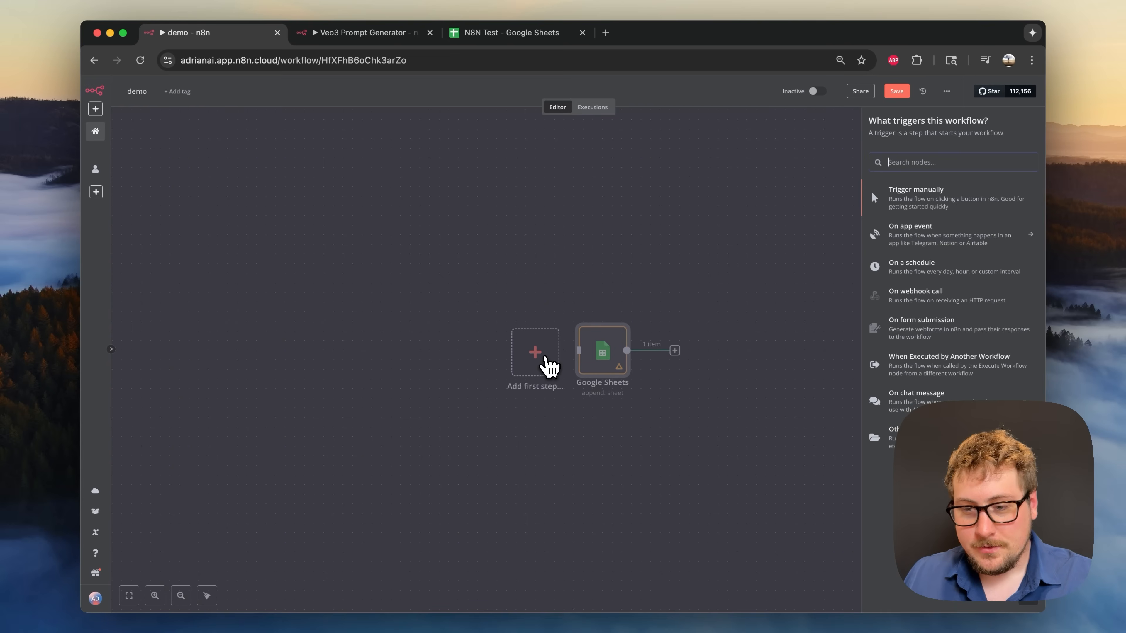
left_click(916, 202)
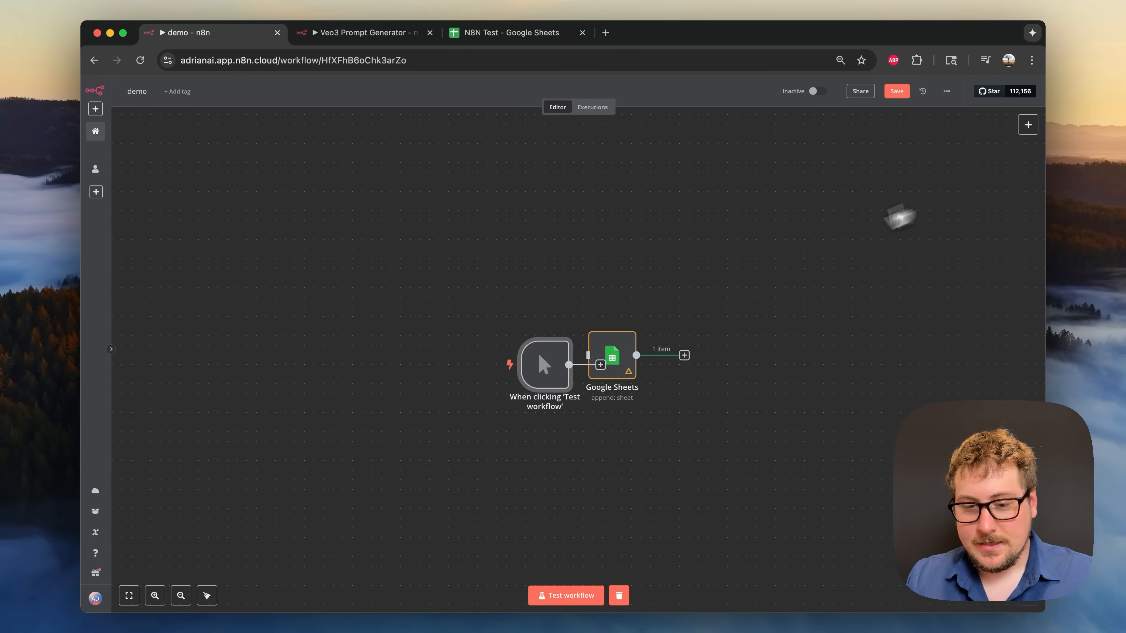
left_click_drag(551, 377, 417, 377)
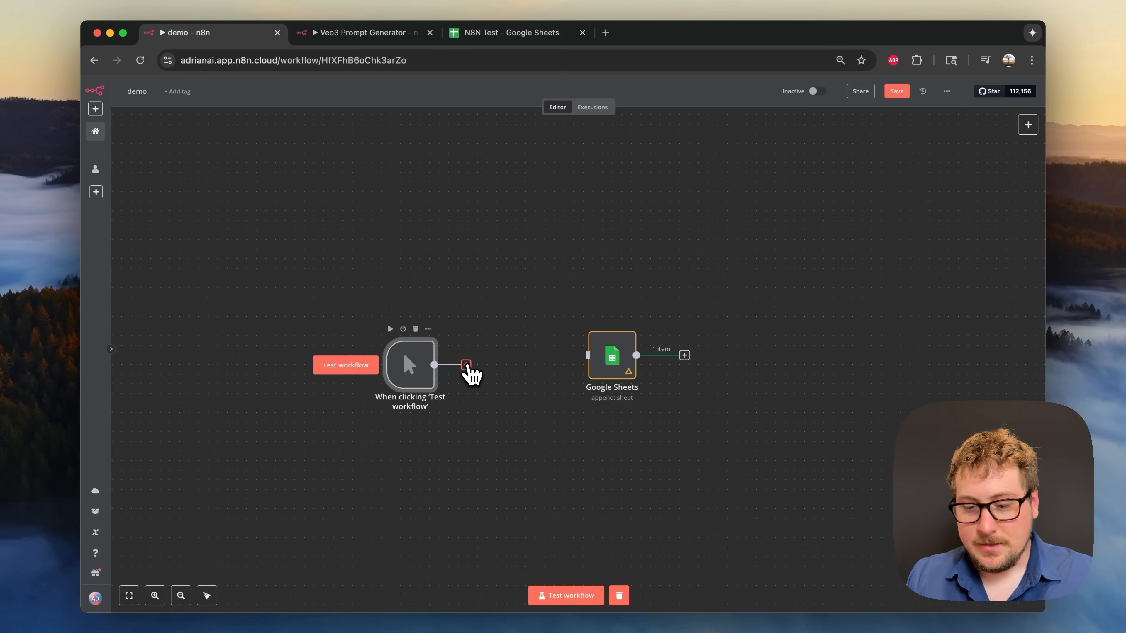
- Add an AI Agent node after the manual trigger
left_click(467, 366)
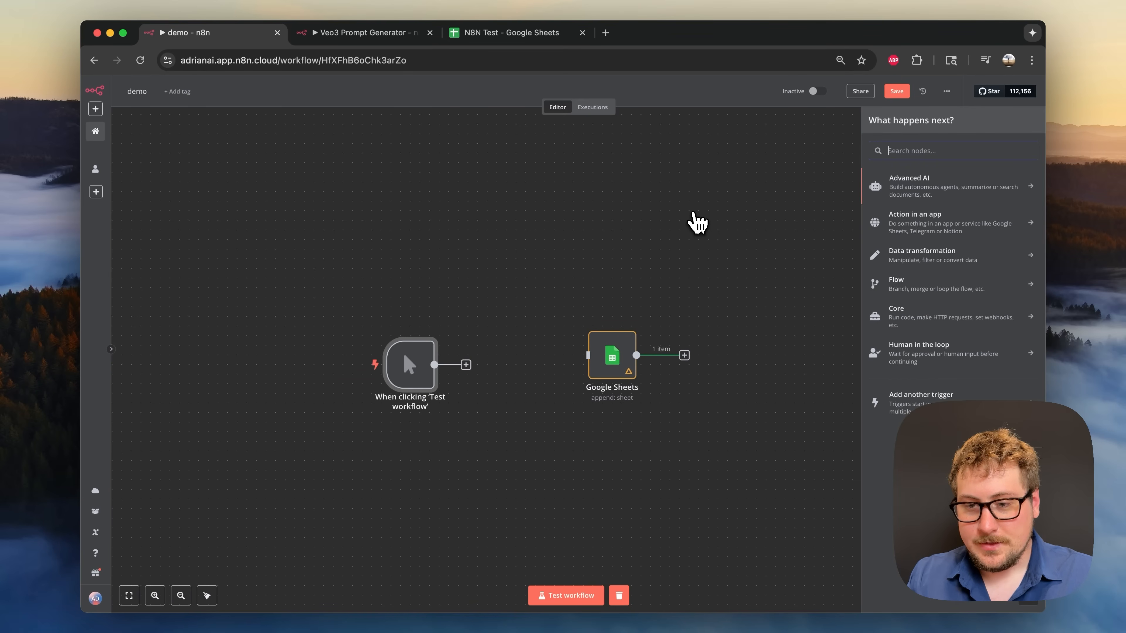
type("ai agen")
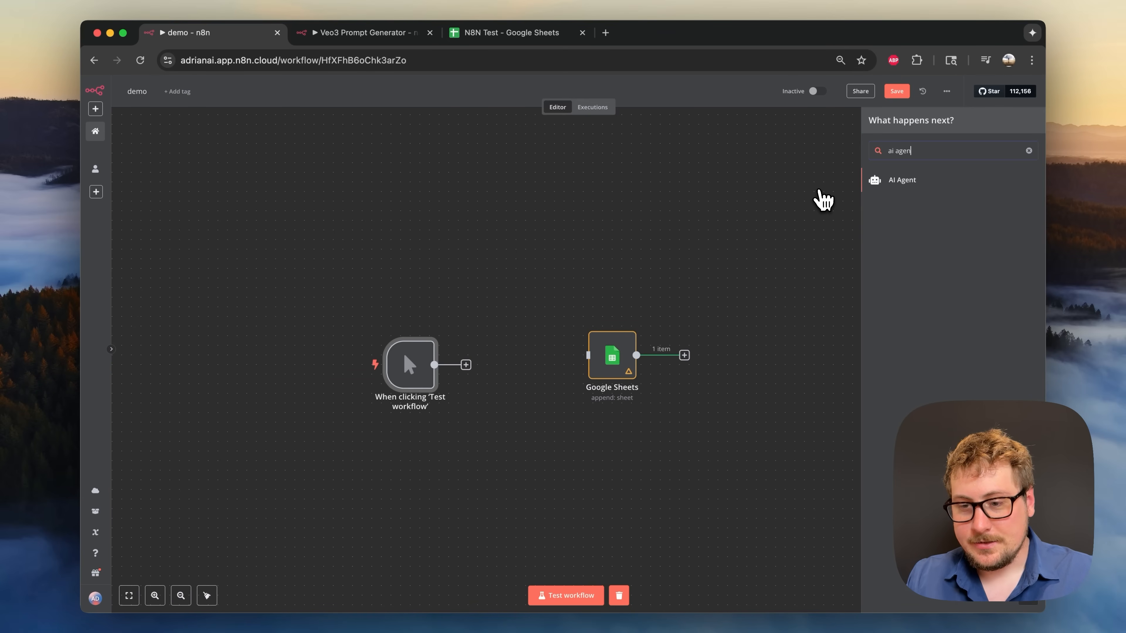
left_click(903, 186)
left_click(731, 97)
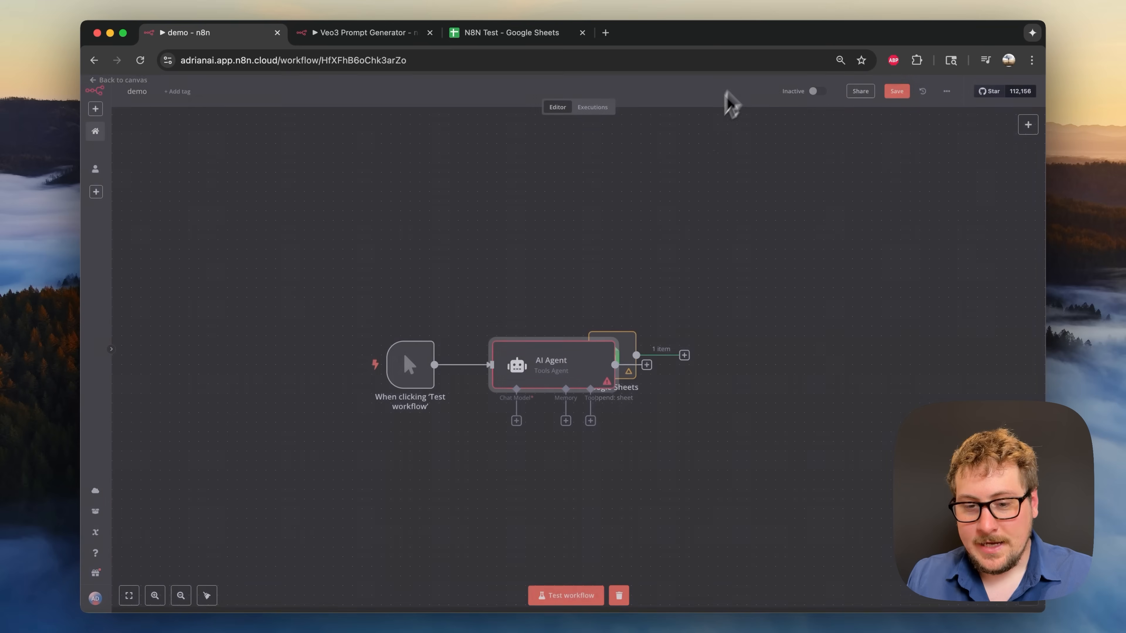
- Arrange the nodes in a row and connect the AI Agent's output to Google Sheets
left_click_drag(563, 377, 524, 309)
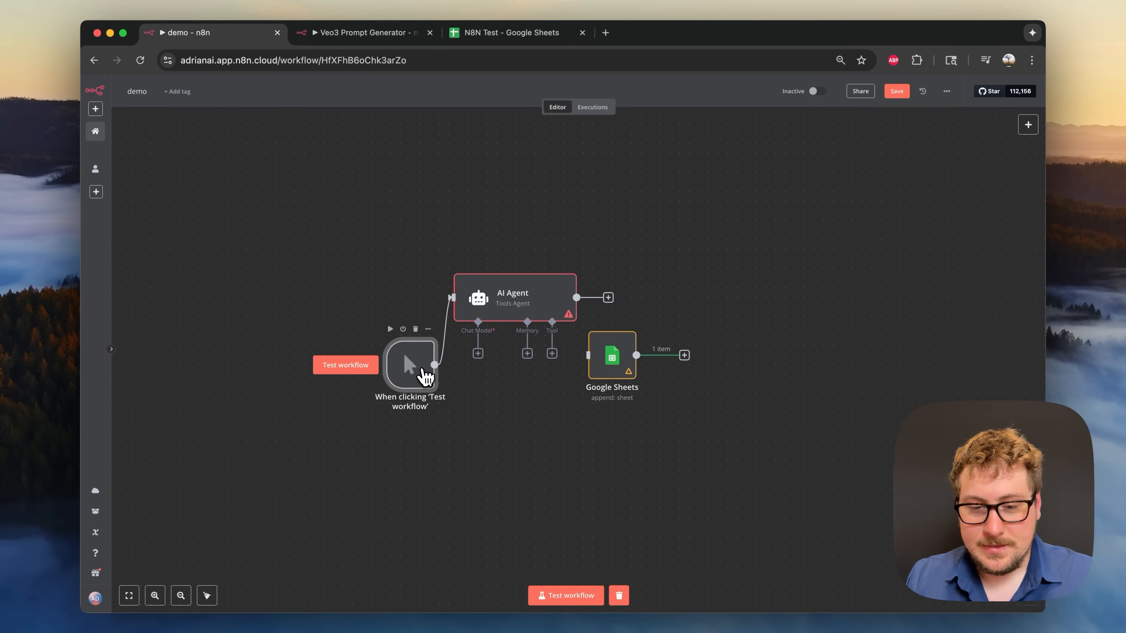
left_click_drag(421, 370, 386, 301)
left_click_drag(611, 355, 689, 307)
left_click_drag(579, 297, 677, 297)
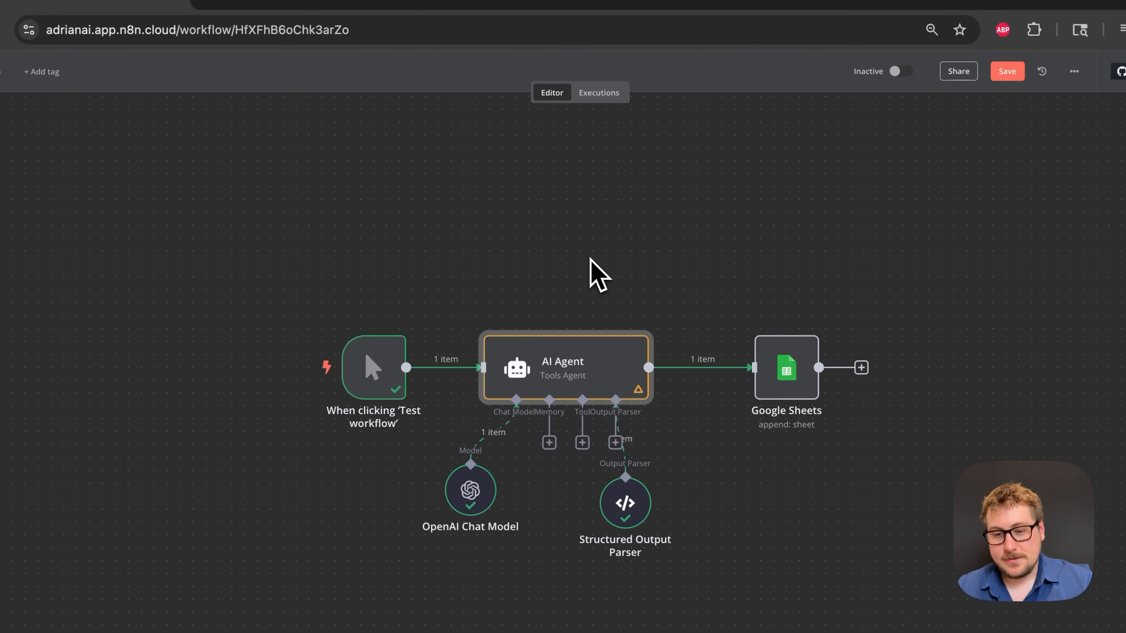
double_click(586, 362)
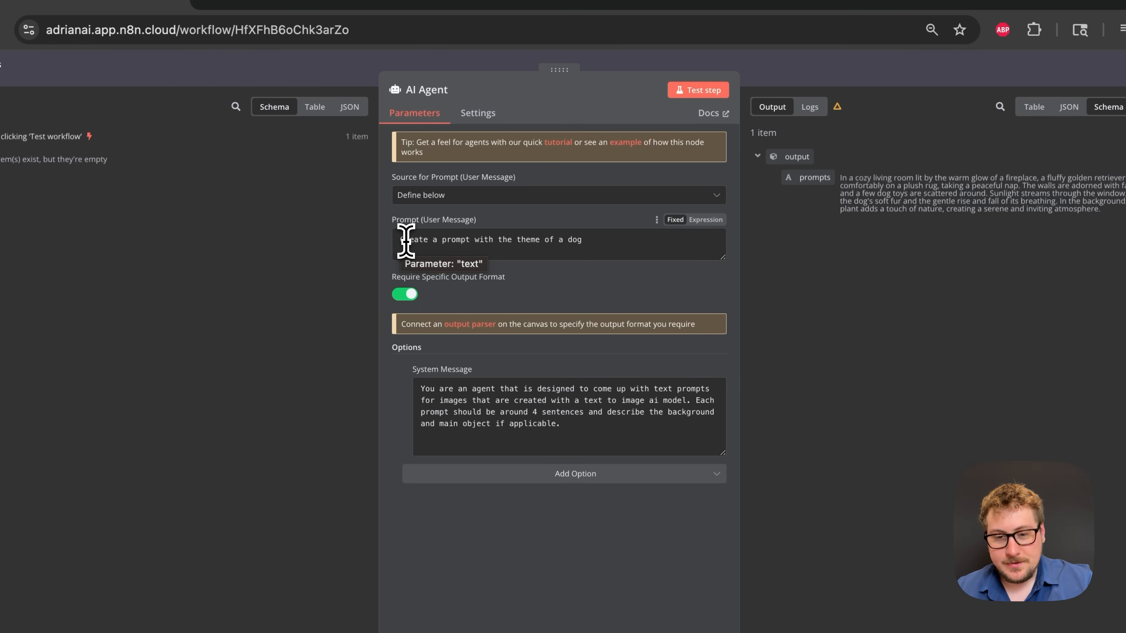
left_click_drag(404, 242, 602, 235)
left_click(590, 240)
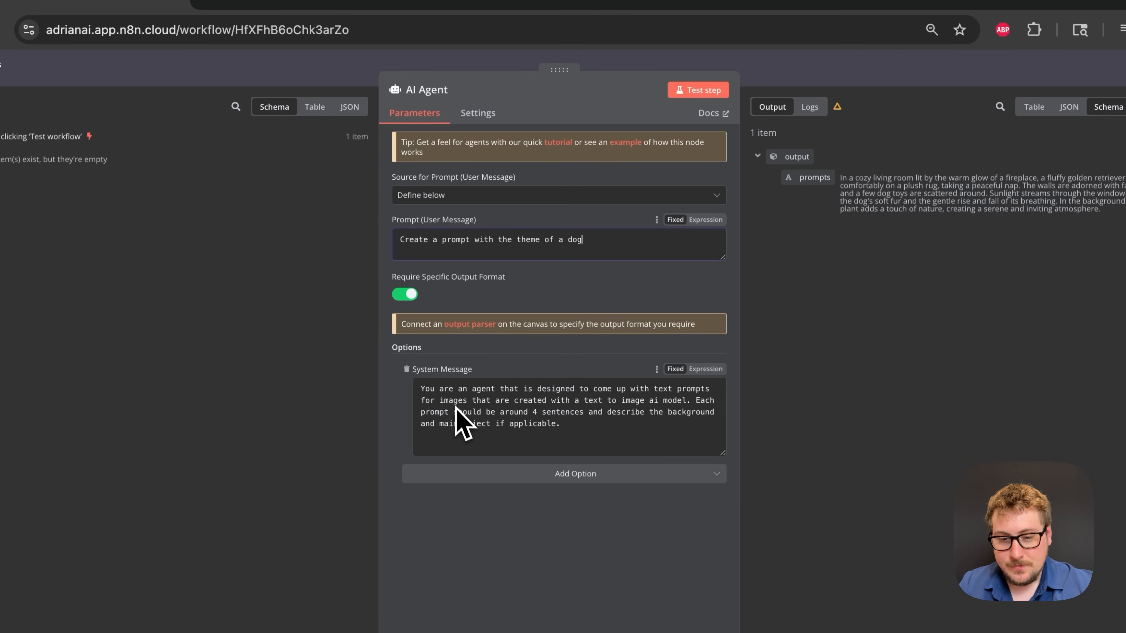
left_click(476, 436)
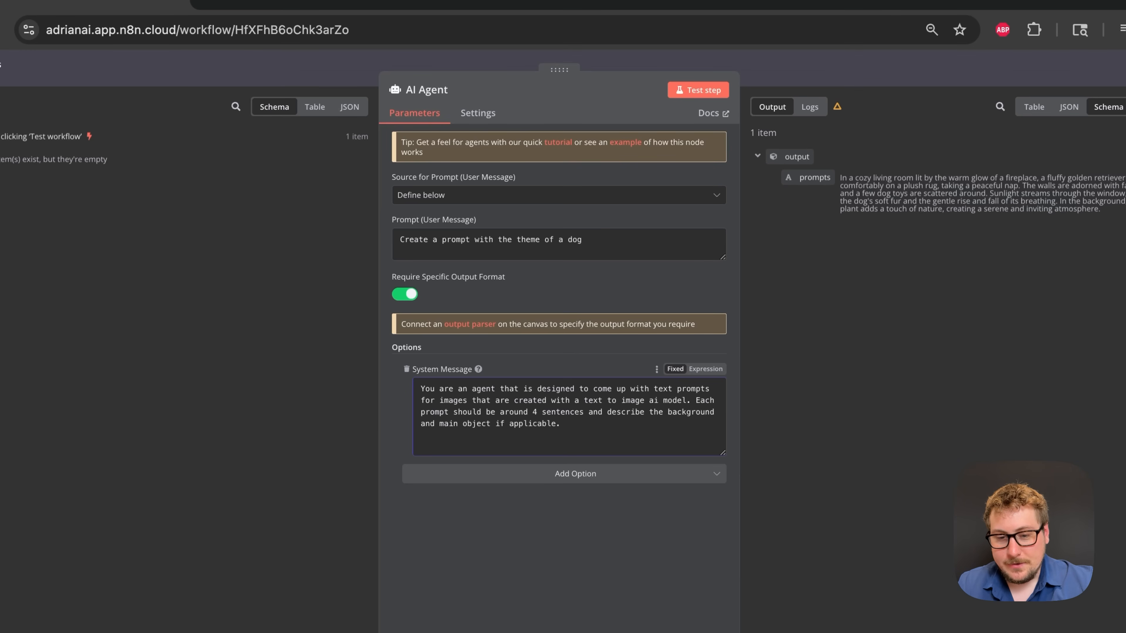
key("Return")
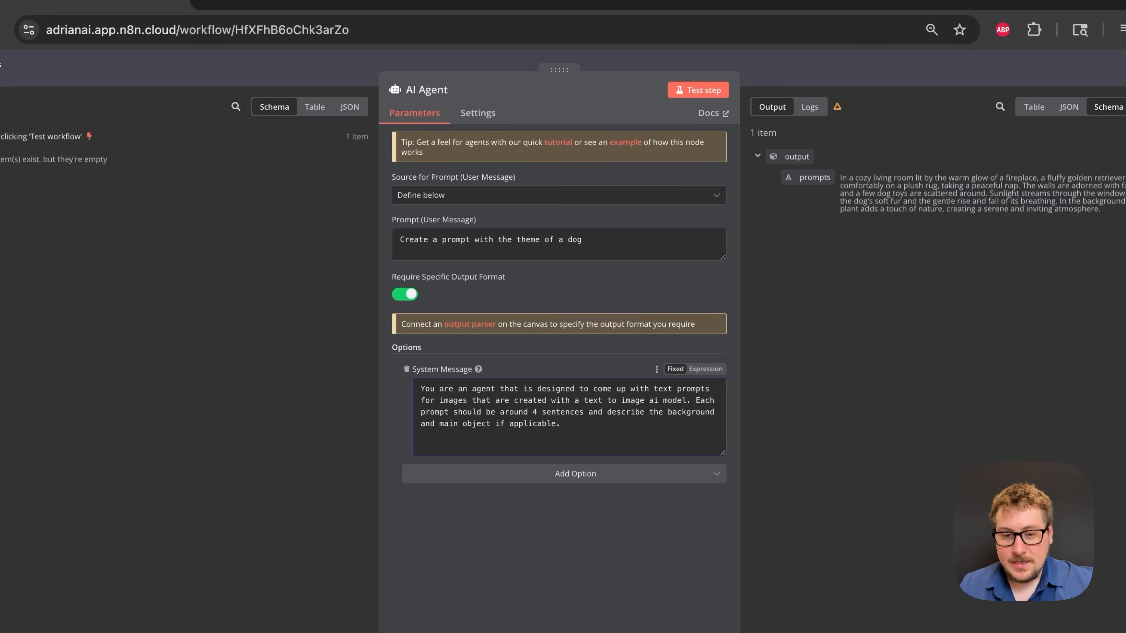
triple_click(482, 241)
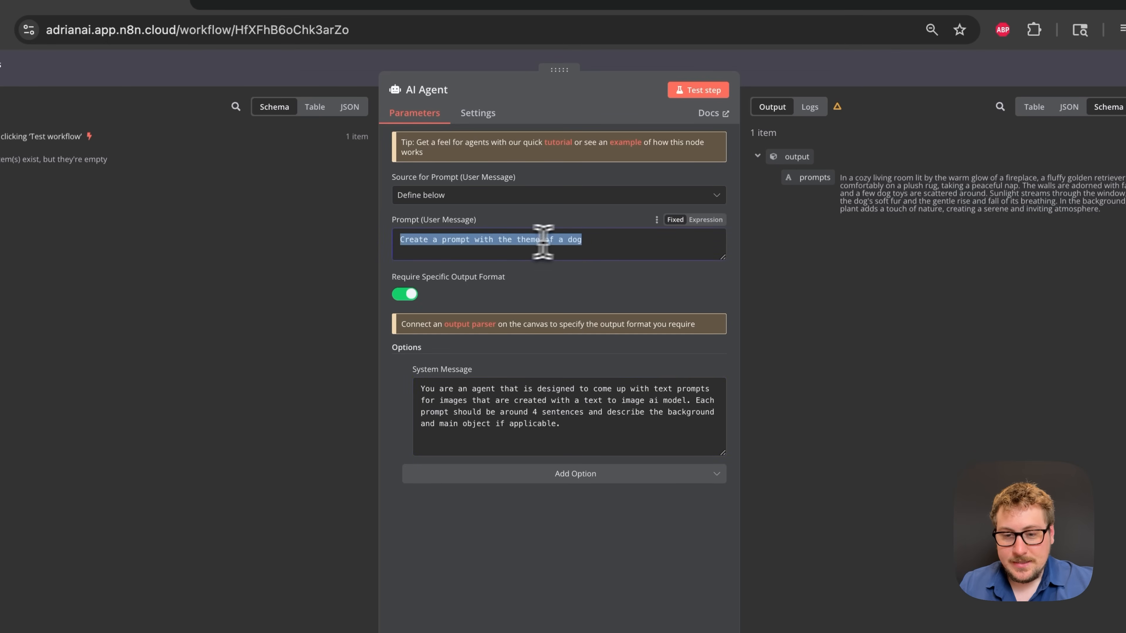
left_click(581, 242)
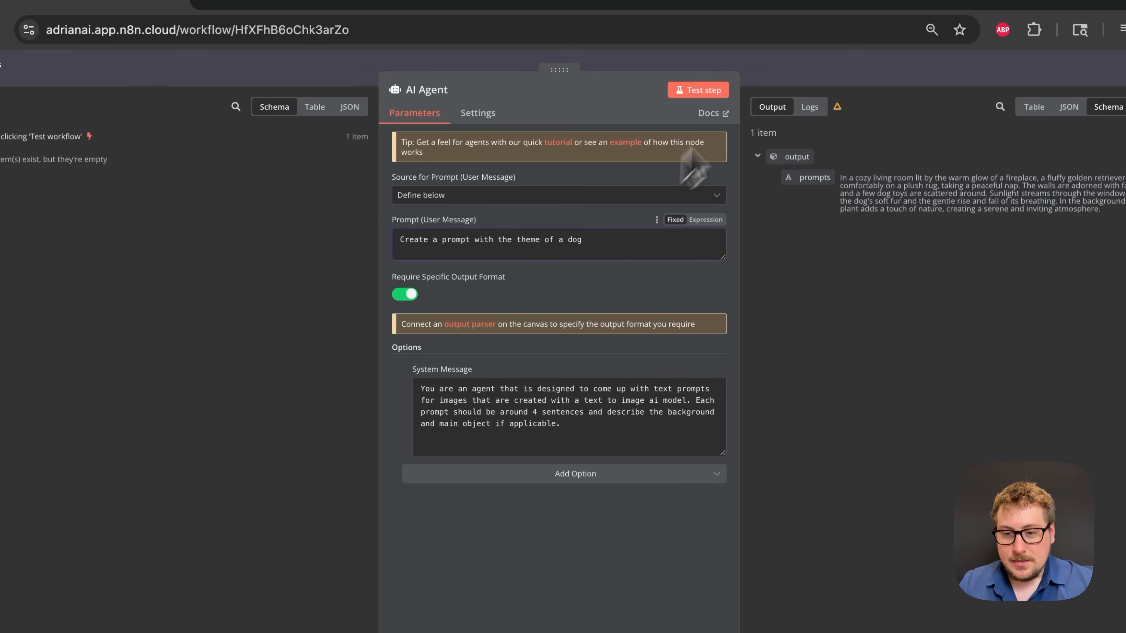
left_click(762, 81)
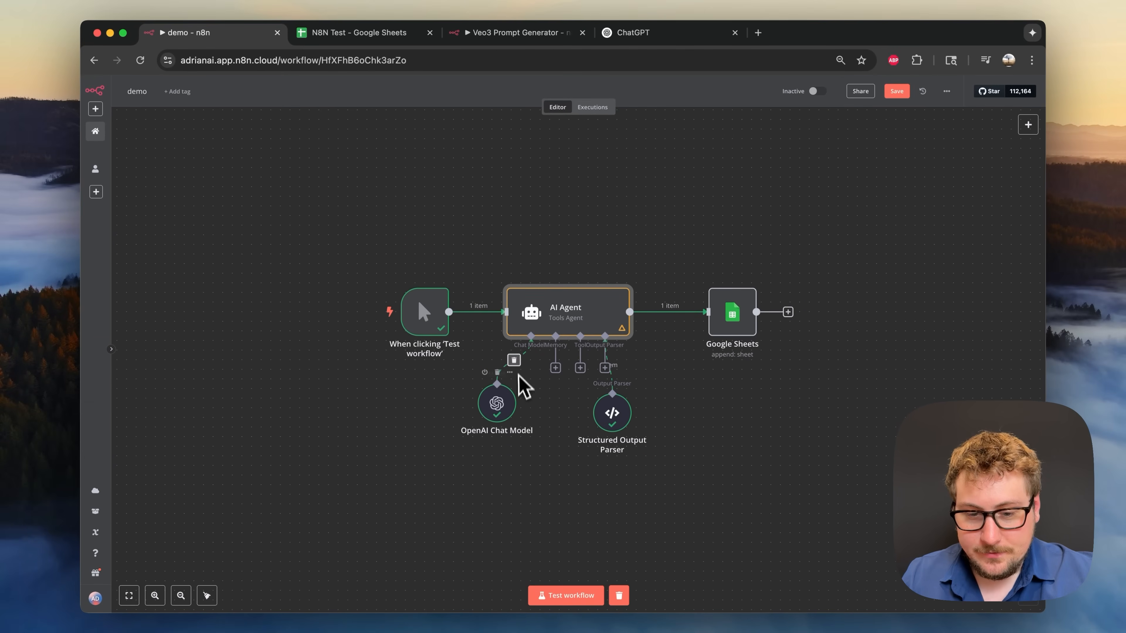
double_click(500, 416)
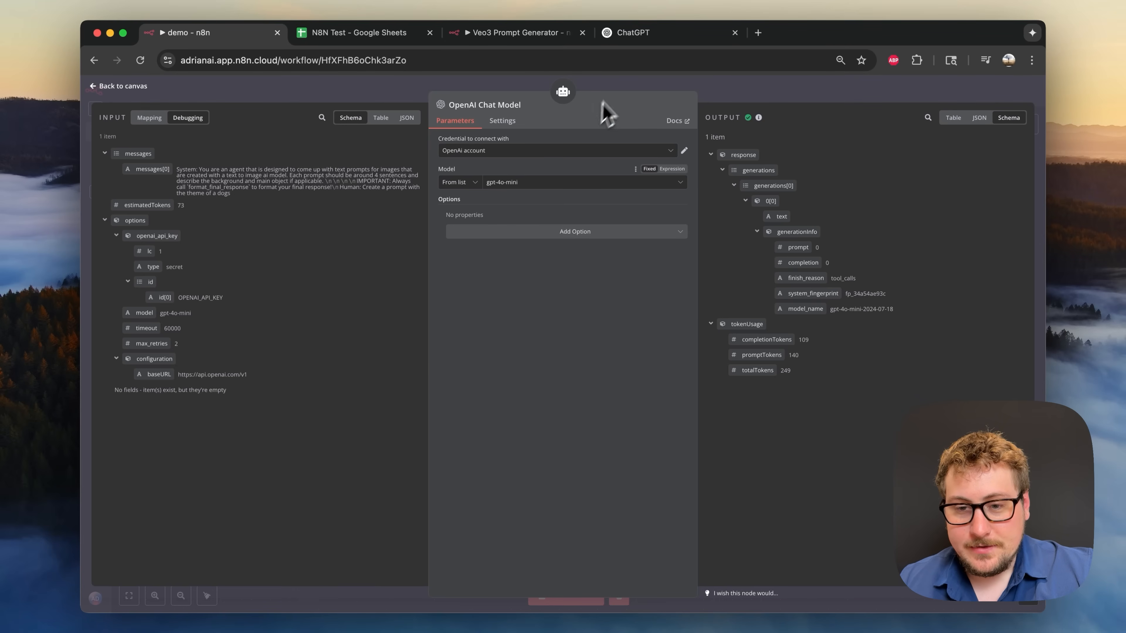
left_click(616, 89)
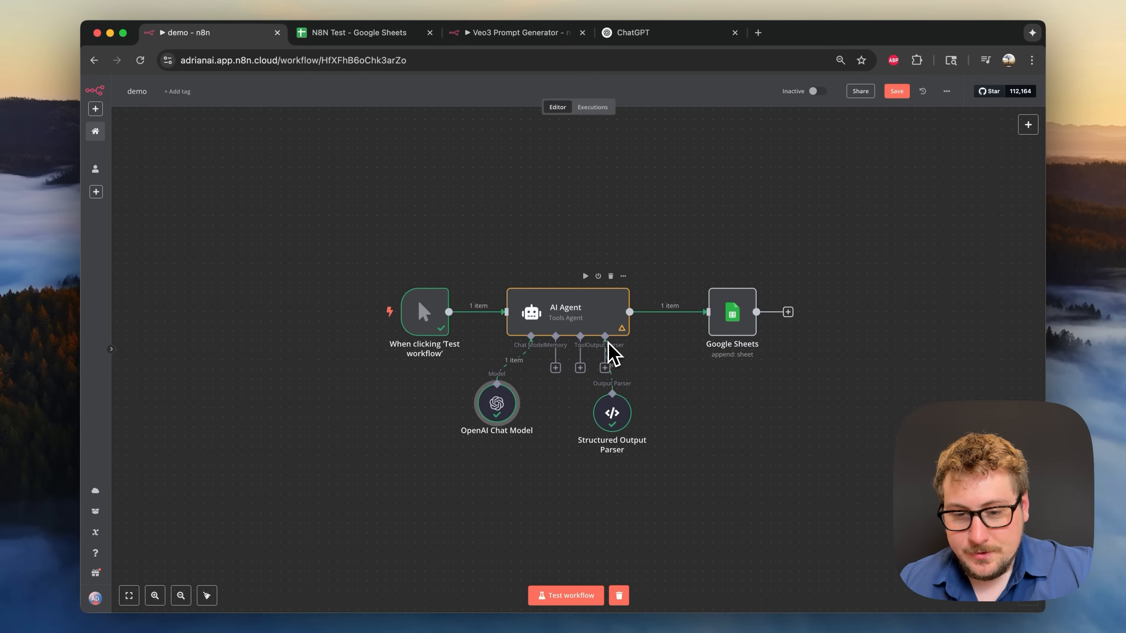
- Rename the Structured Output Parser's JSON example key from 'prompts' to 'prompt'
double_click(616, 424)
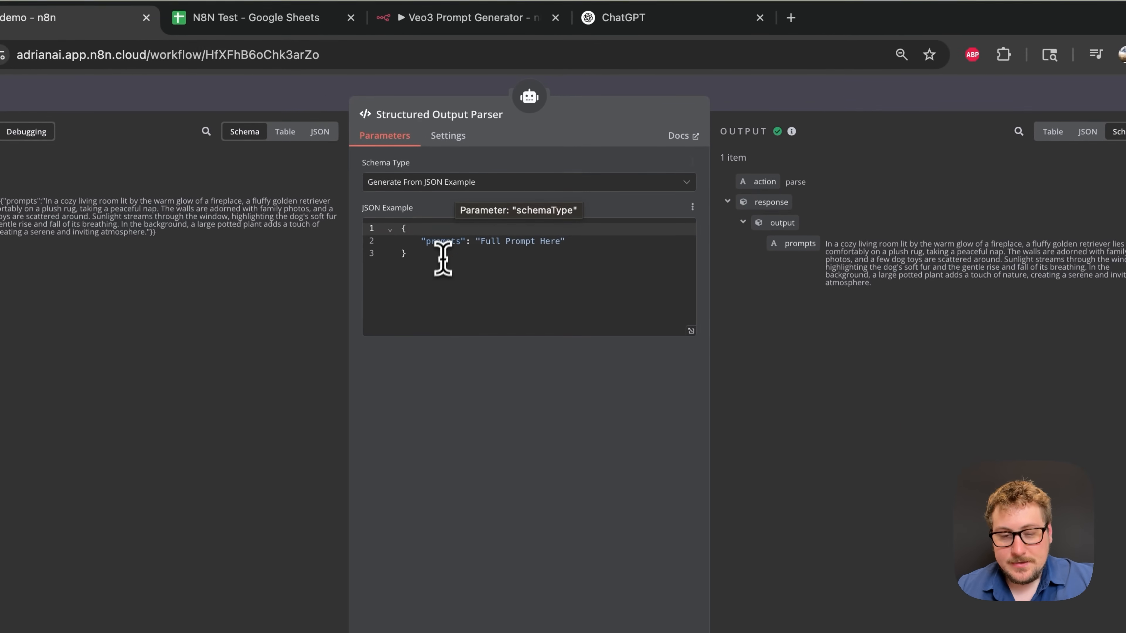
left_click(496, 215)
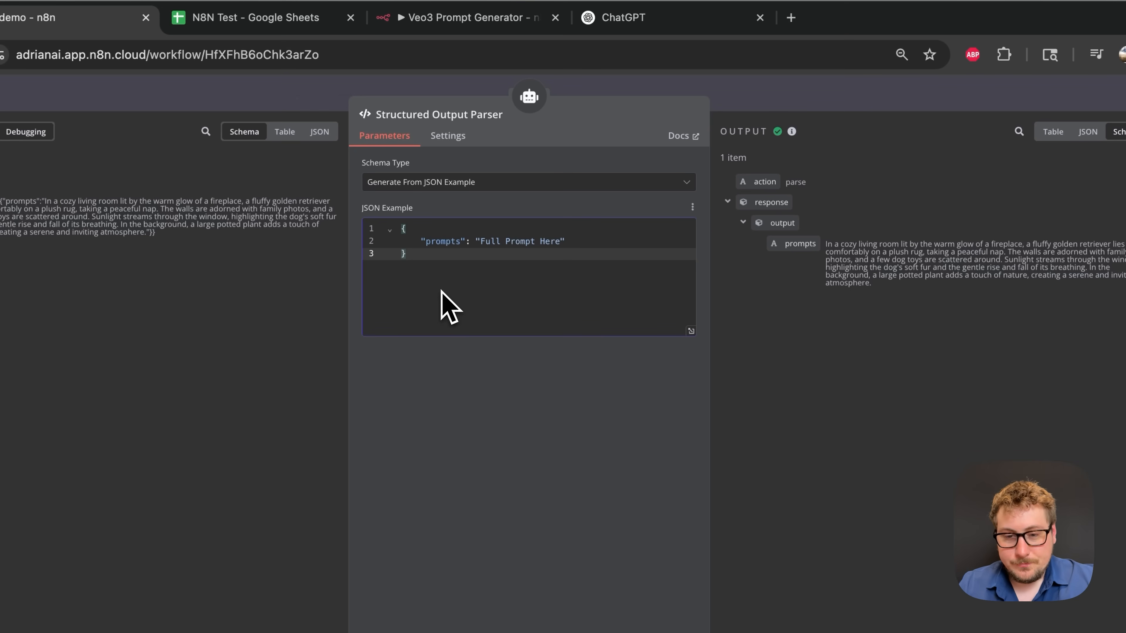
left_click(461, 241)
key("BackSpace")
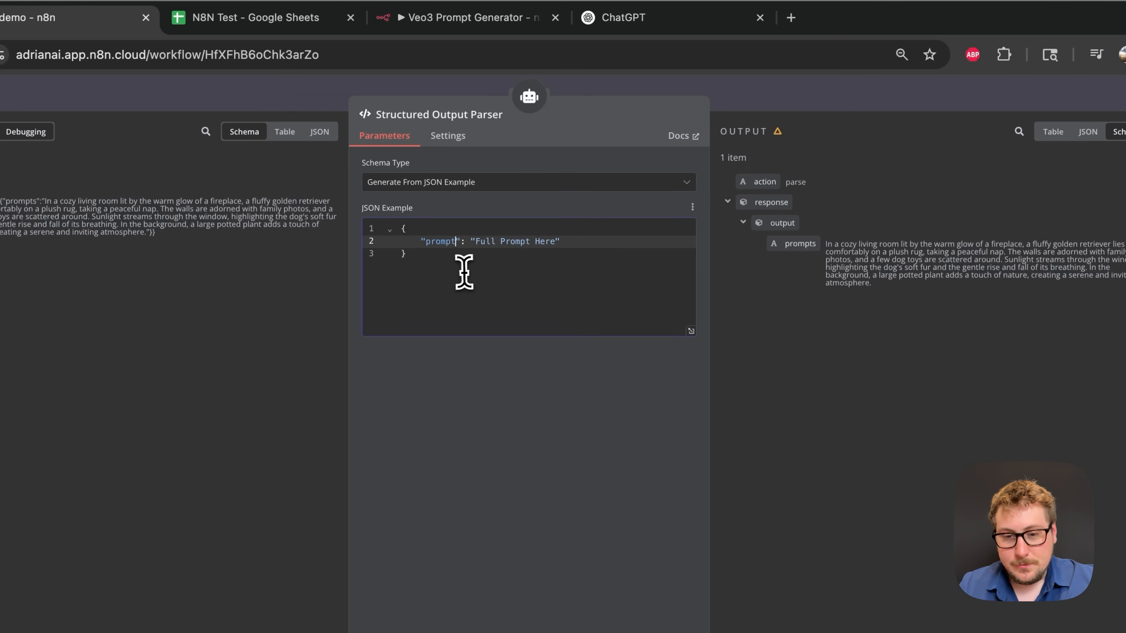
left_click(464, 272)
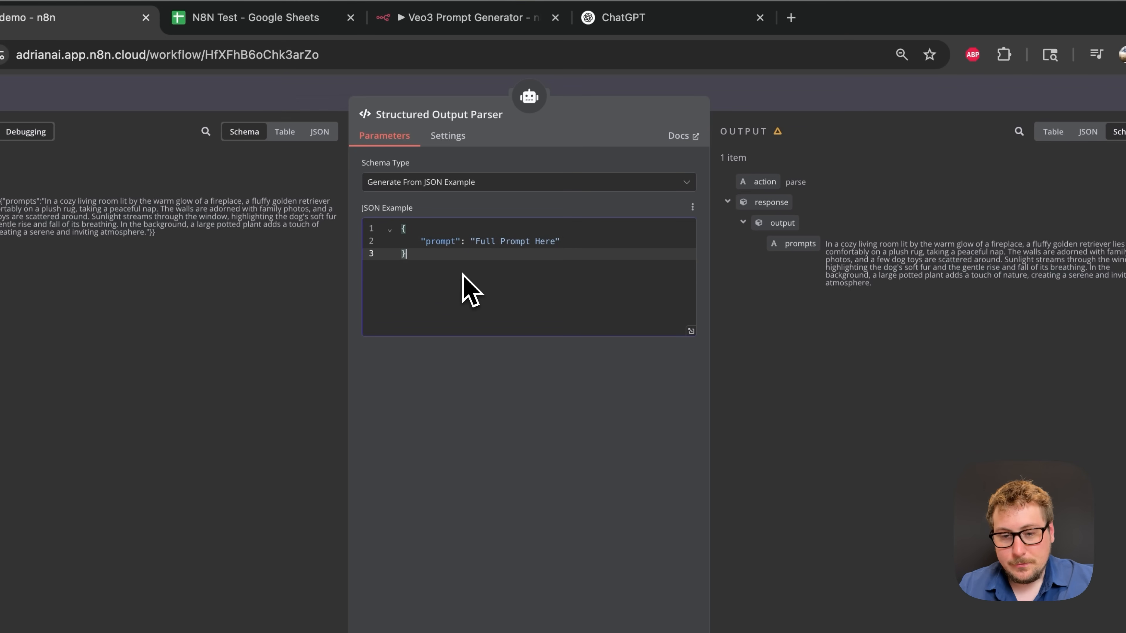
left_click(416, 234)
left_click(438, 249)
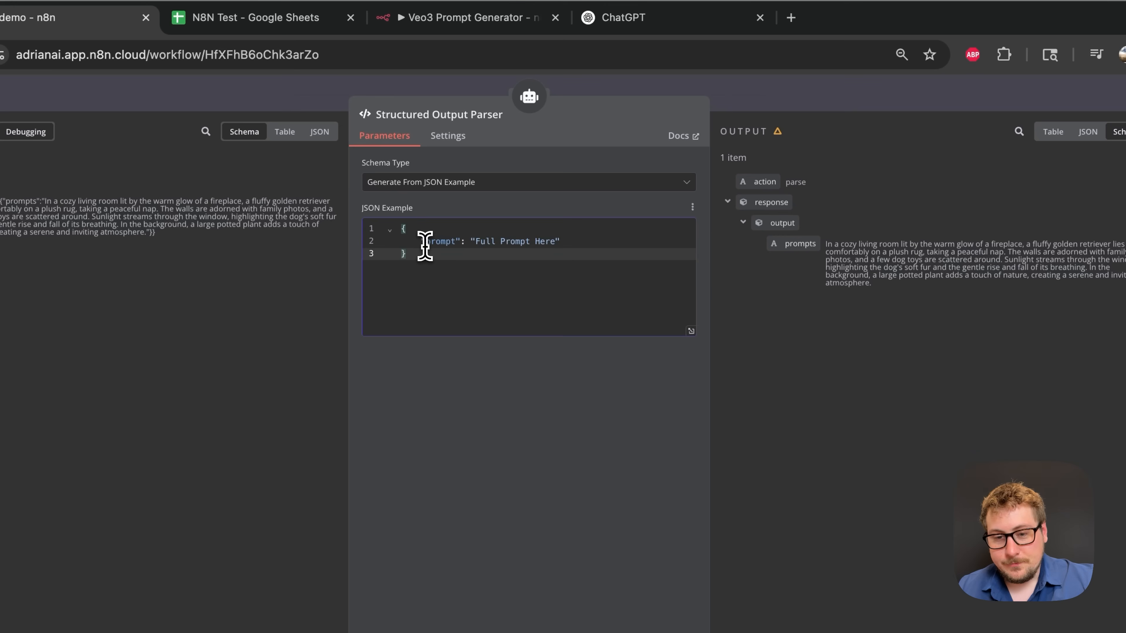
left_click_drag(425, 246, 460, 245)
left_click(497, 242)
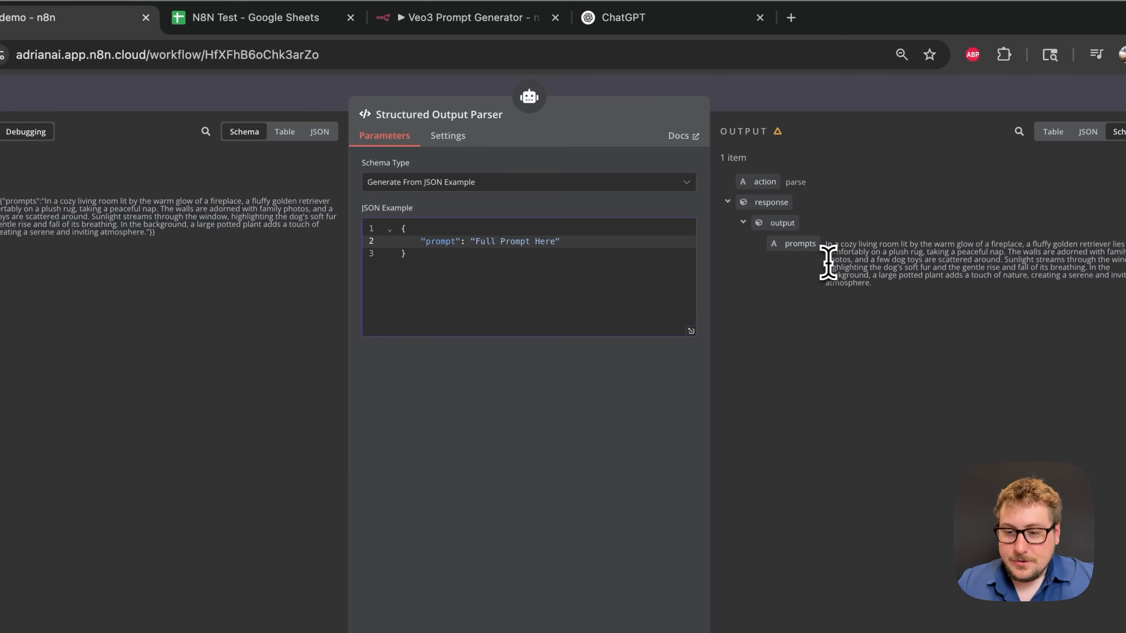
- Inspect the parser's generated dog-scene output, then go back to the canvas
left_click_drag(825, 244, 925, 295)
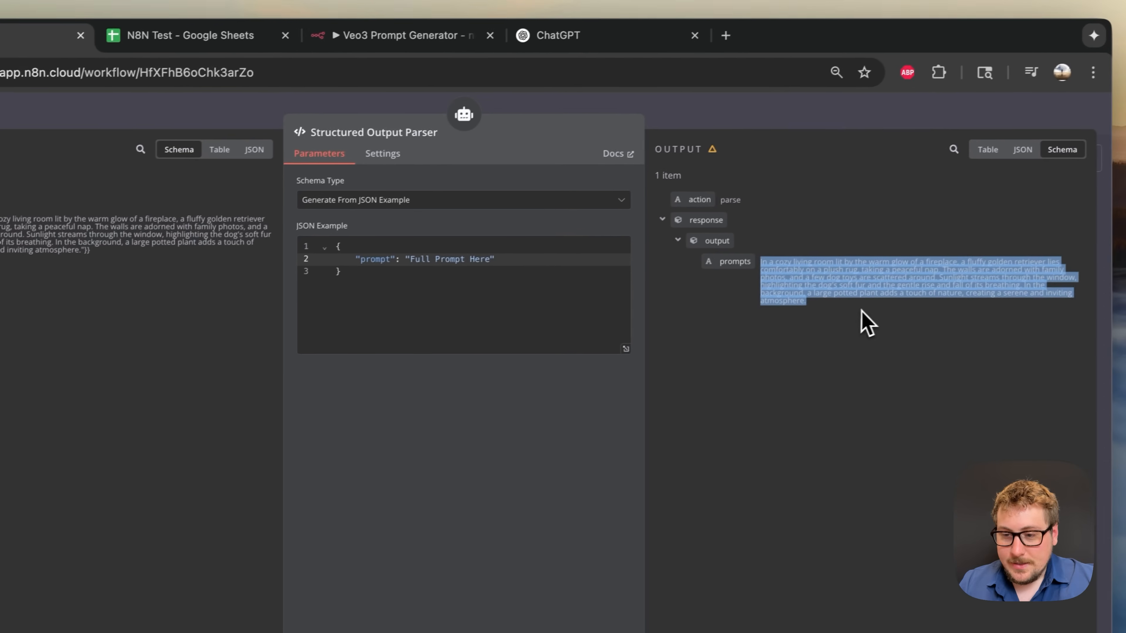
left_click(933, 307)
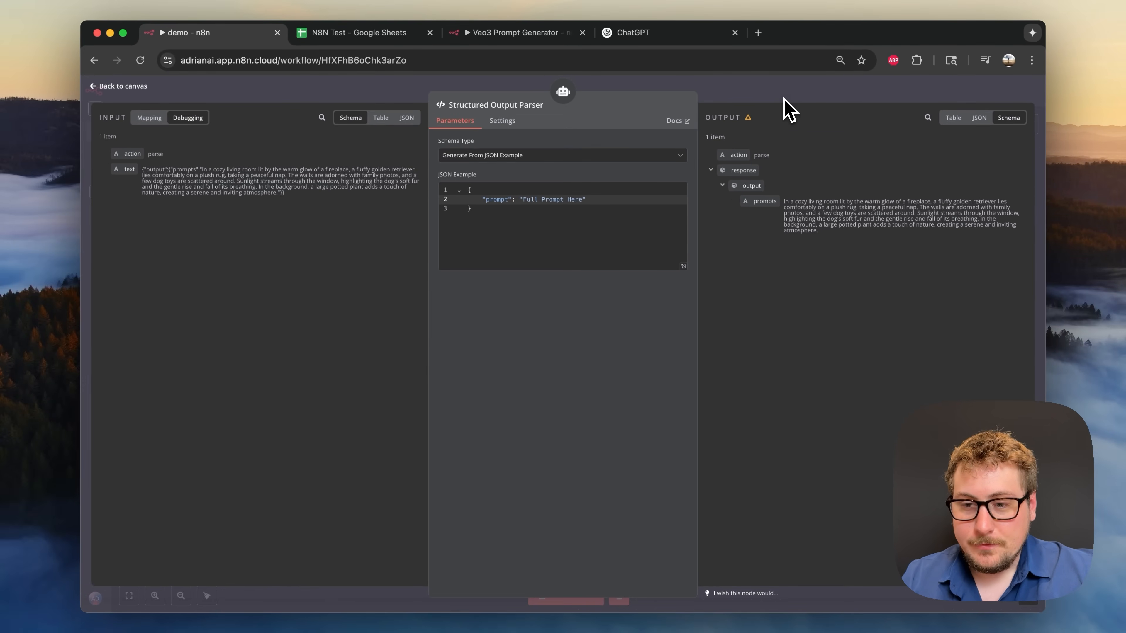
left_click(783, 98)
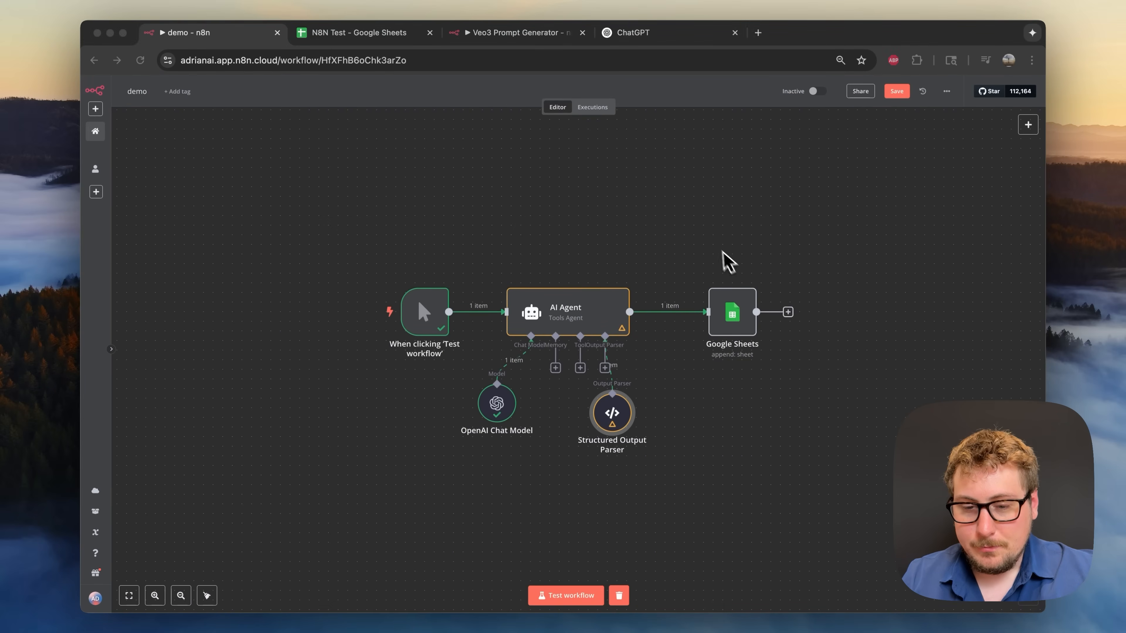
- Rerun the AI Agent step to get a new single sunny-park prompt
double_click(600, 318)
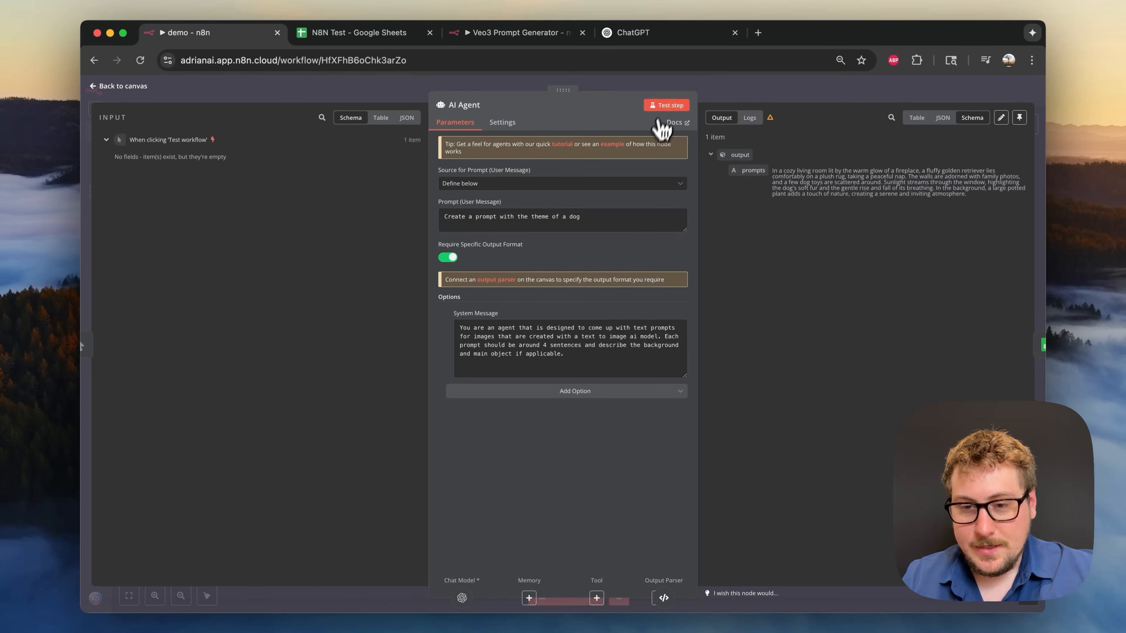
left_click(666, 107)
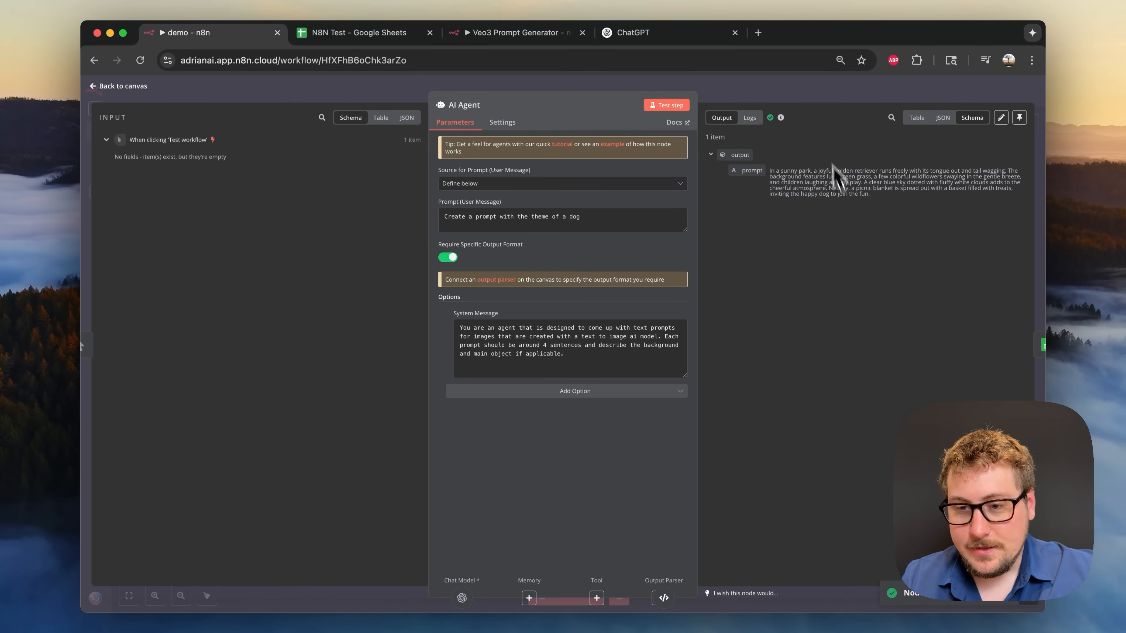
left_click(800, 91)
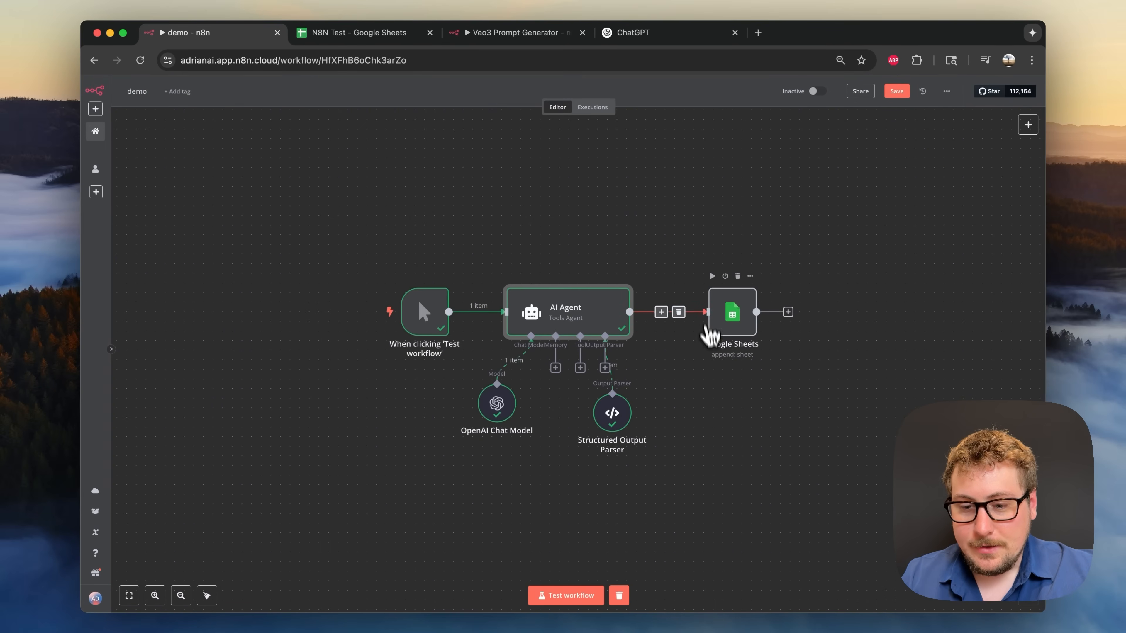
- Open the Google Sheets node's settings and switch to the N8N Test spreadsheet
left_click(741, 322)
double_click(743, 328)
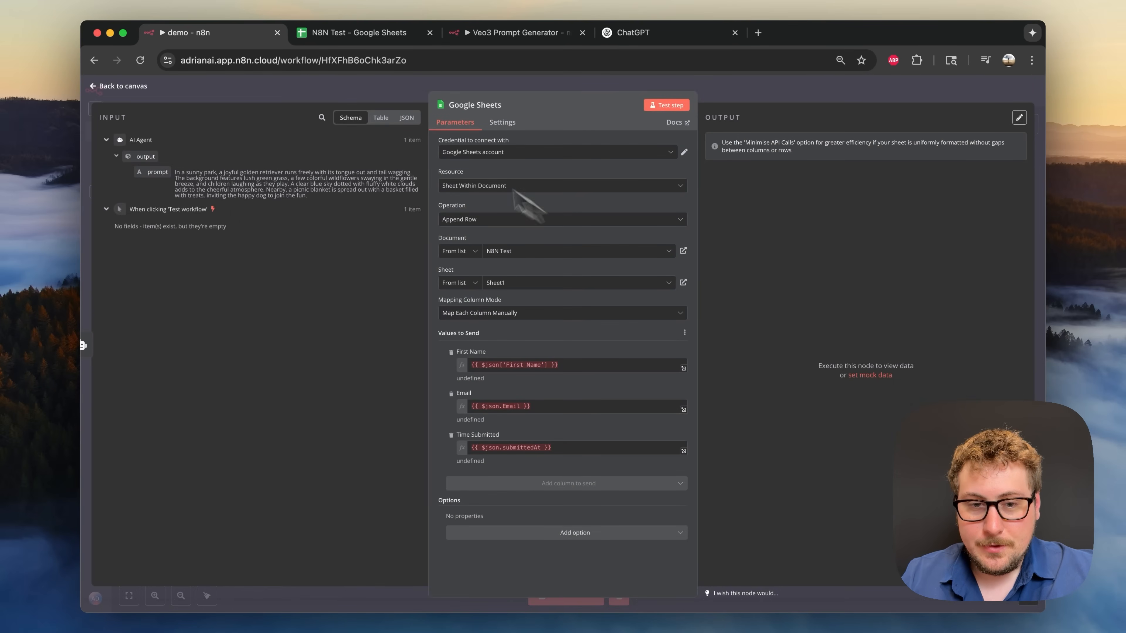
left_click(351, 40)
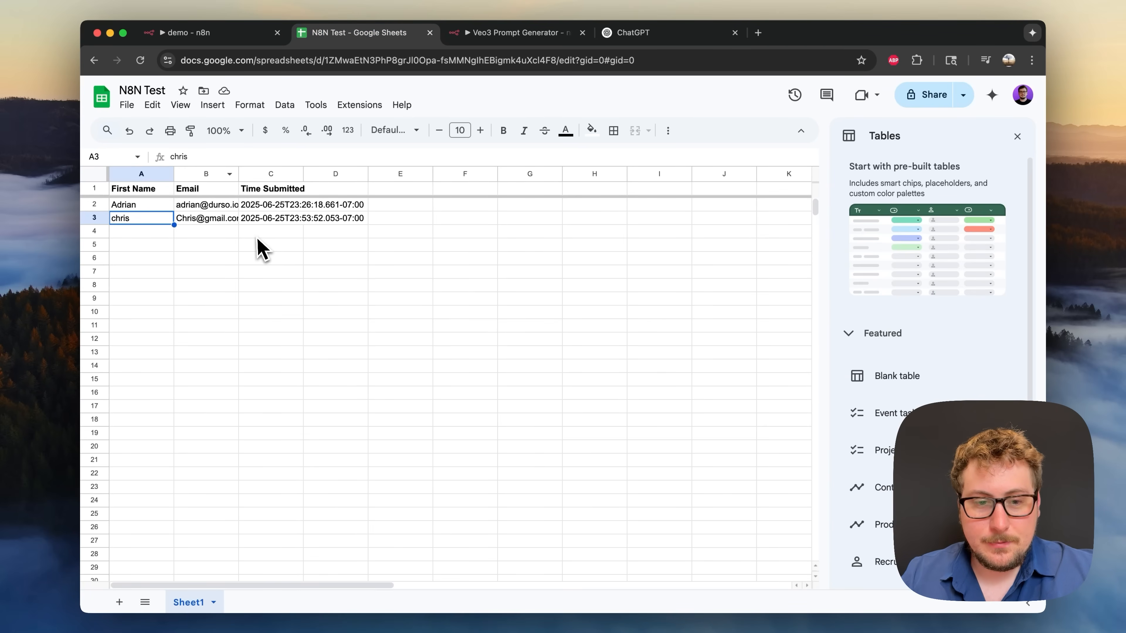
- Clear the old data in rows A2:C3 of the sheet
left_click(268, 220)
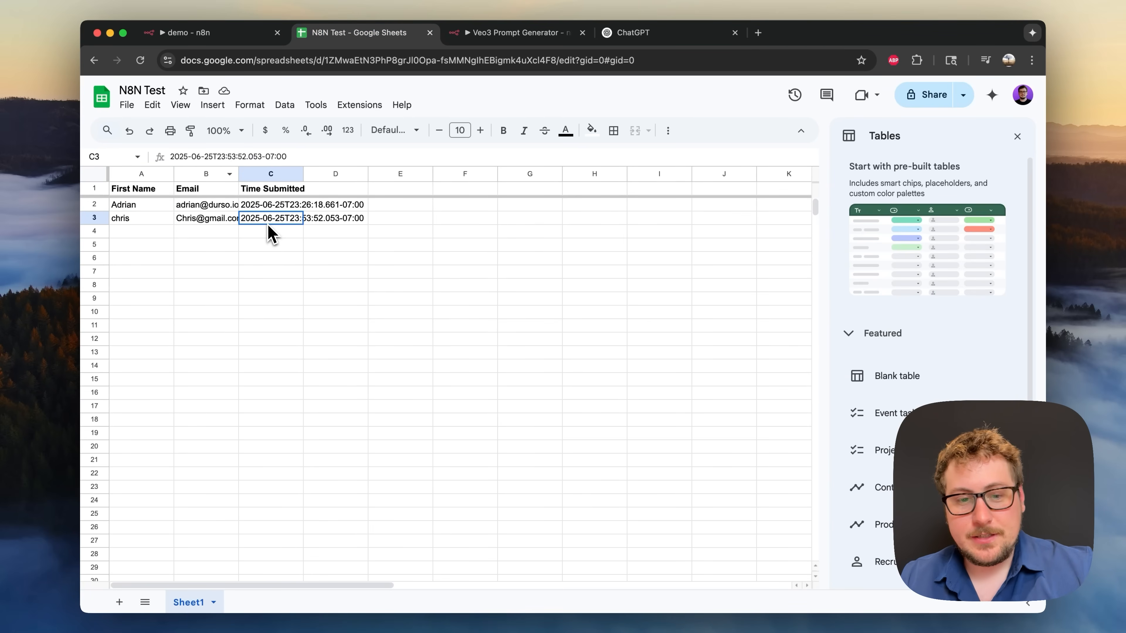
left_click(141, 210, "shift")
key("Delete")
- Rename the headers A1, B1, C1 to Prompt, Run and URL
left_click(162, 212)
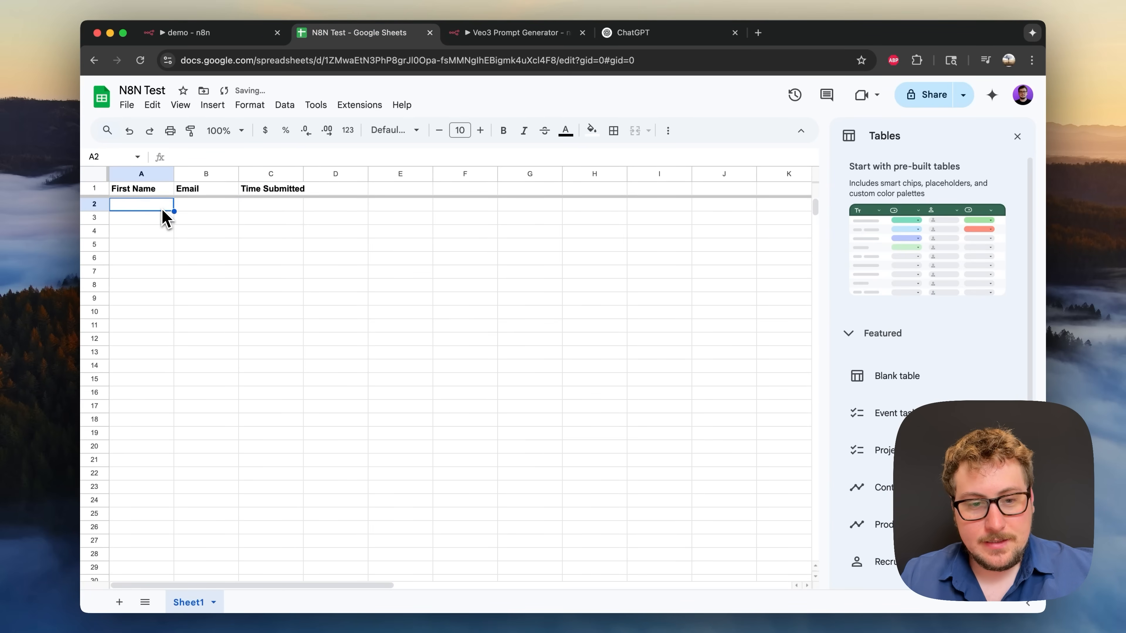
left_click(158, 191)
type("Promp")
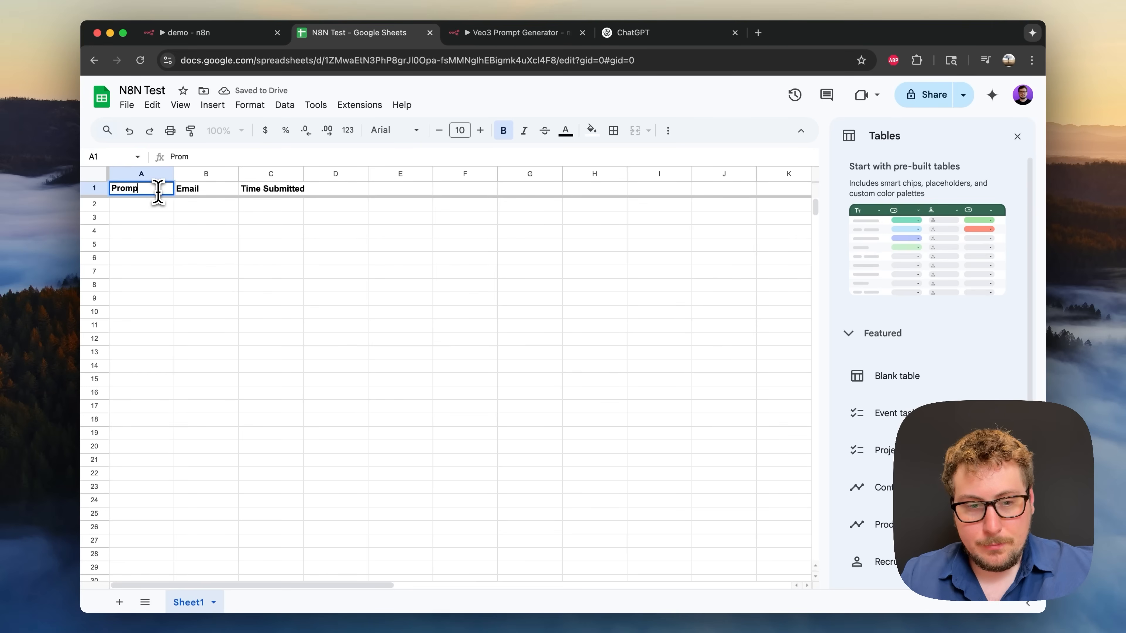
type("t")
left_click(203, 191)
double_click(203, 191)
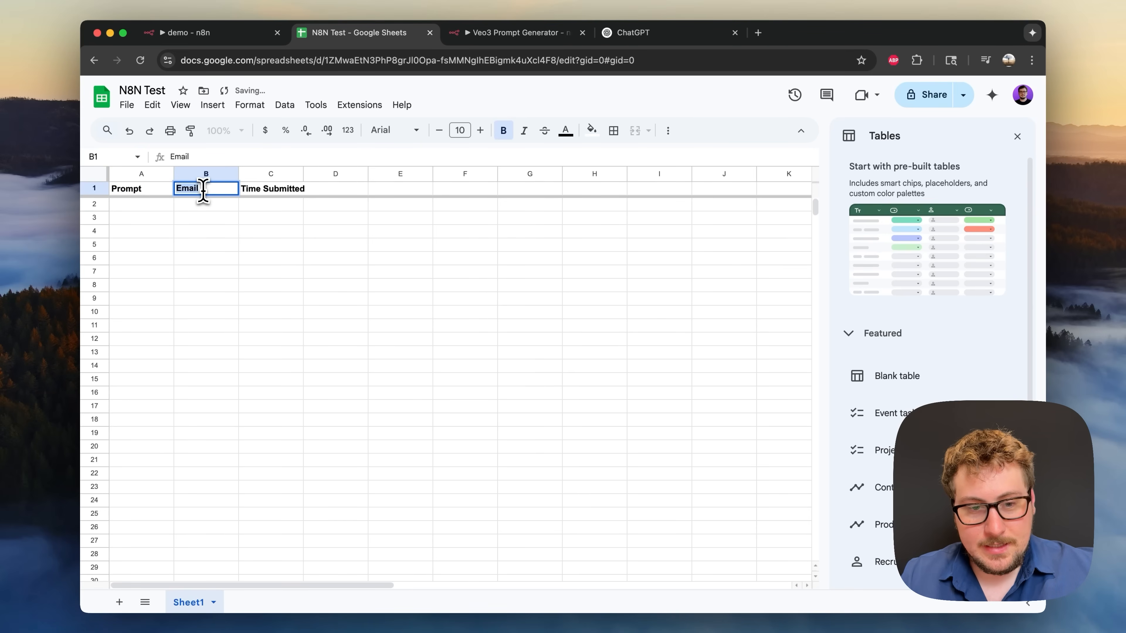
left_click(212, 191)
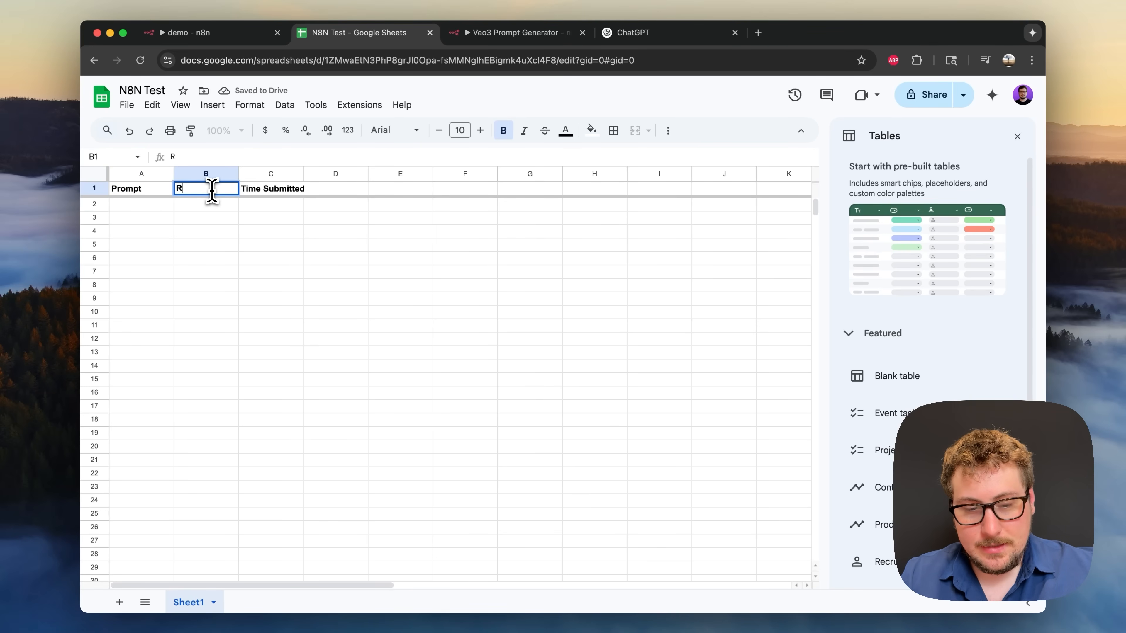
type("Run")
left_click(269, 217)
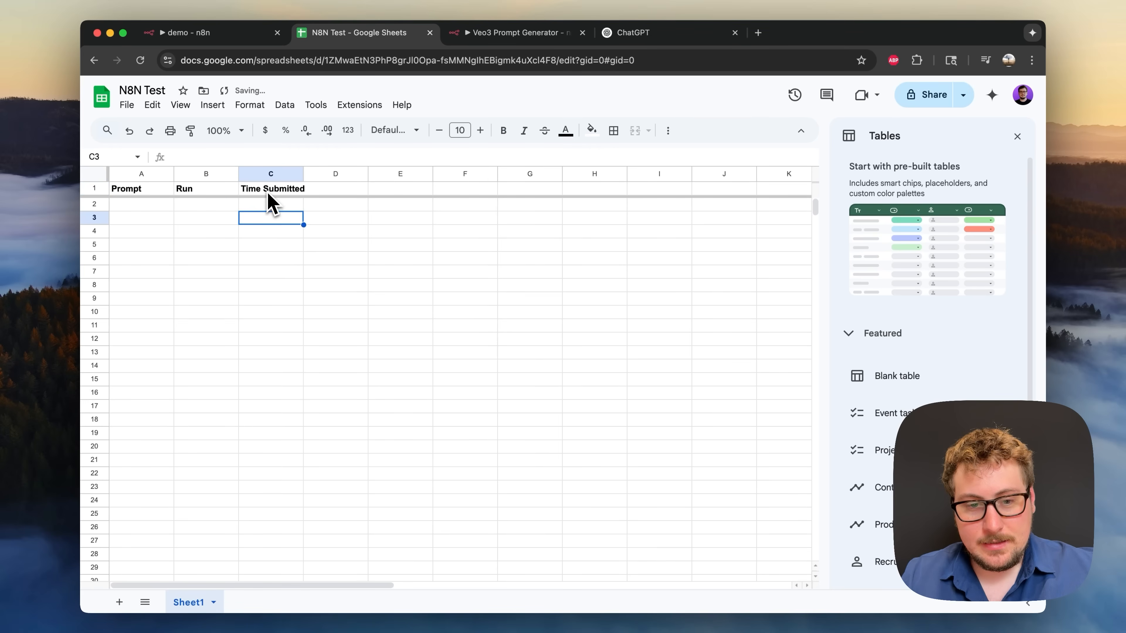
left_click(266, 190)
double_click(265, 189)
type("URL")
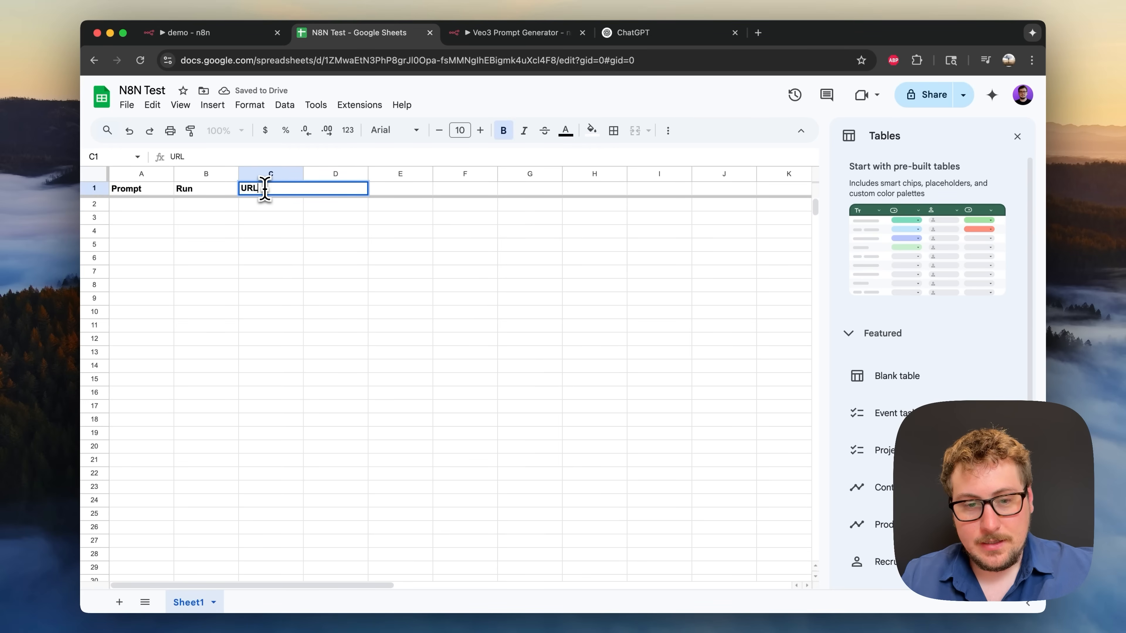
left_click(266, 222)
left_click(219, 35)
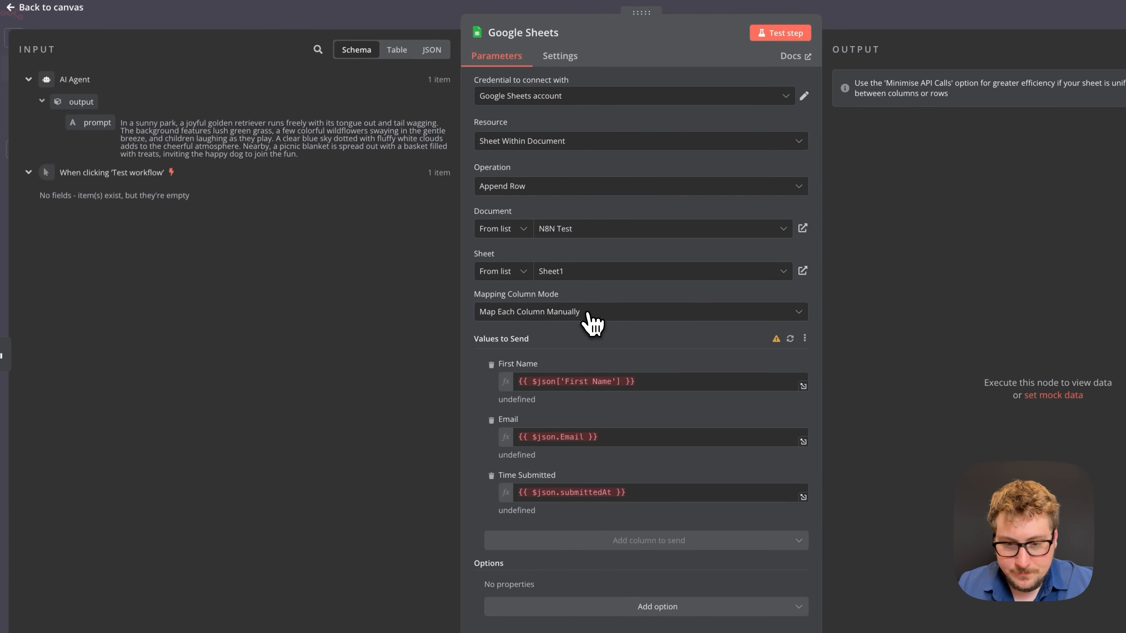
- Toggle the Mapping Column Mode to automatic and back to manual to refresh the columns
left_click(592, 313)
left_click(573, 376)
left_click(569, 316)
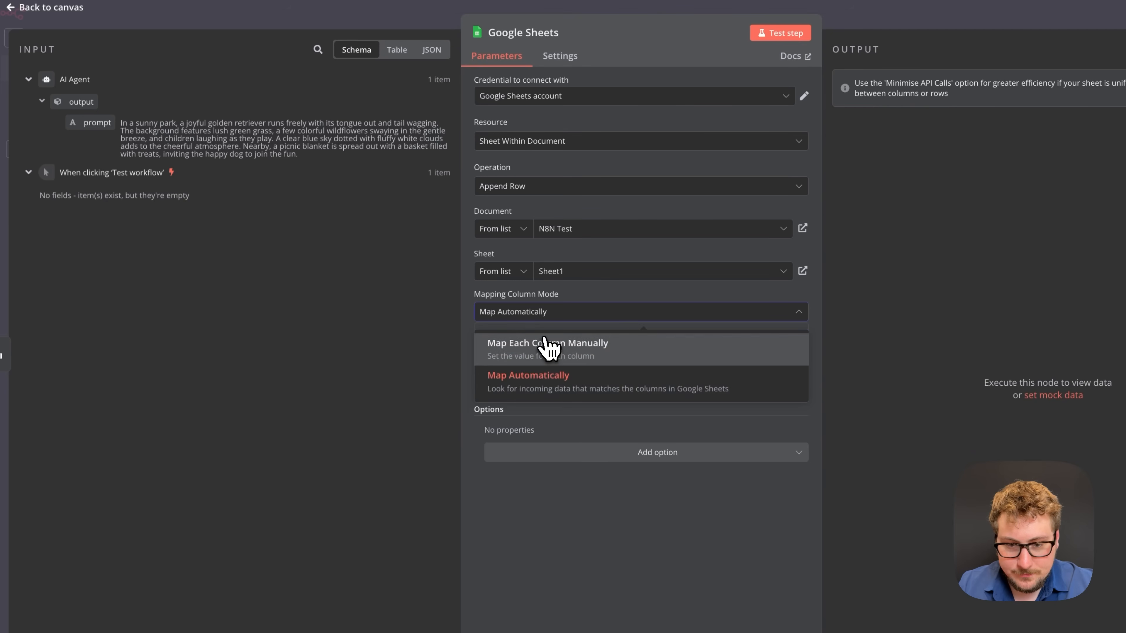
left_click(548, 344)
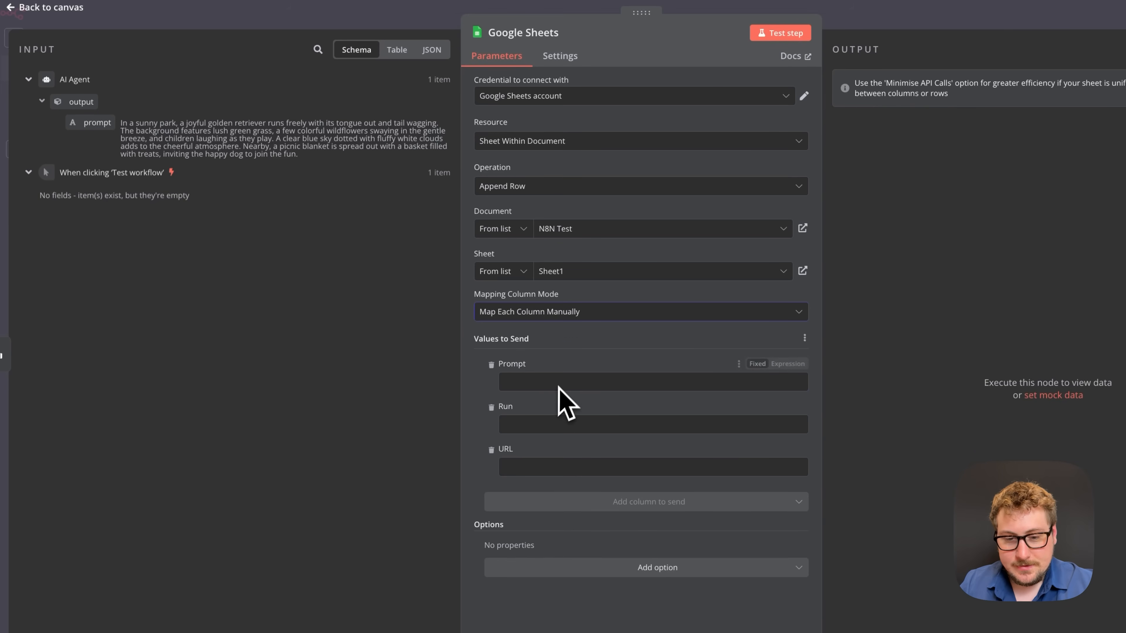
- Map the agent's prompt into Prompt and 'todo' into Run, then test the step
left_click(558, 380)
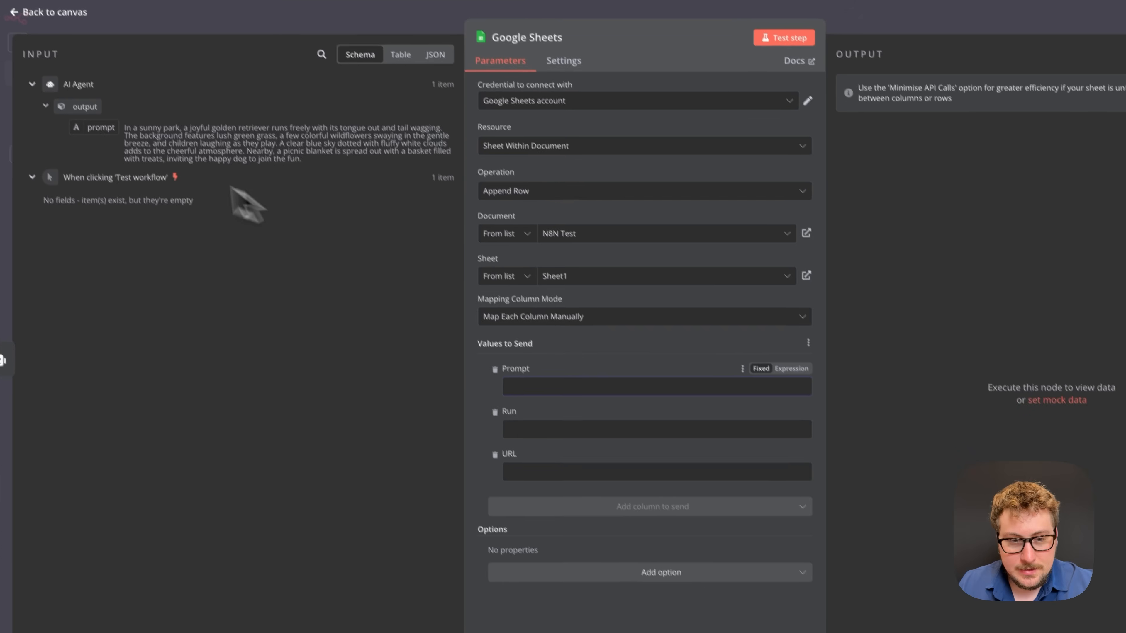
left_click_drag(97, 122, 568, 419)
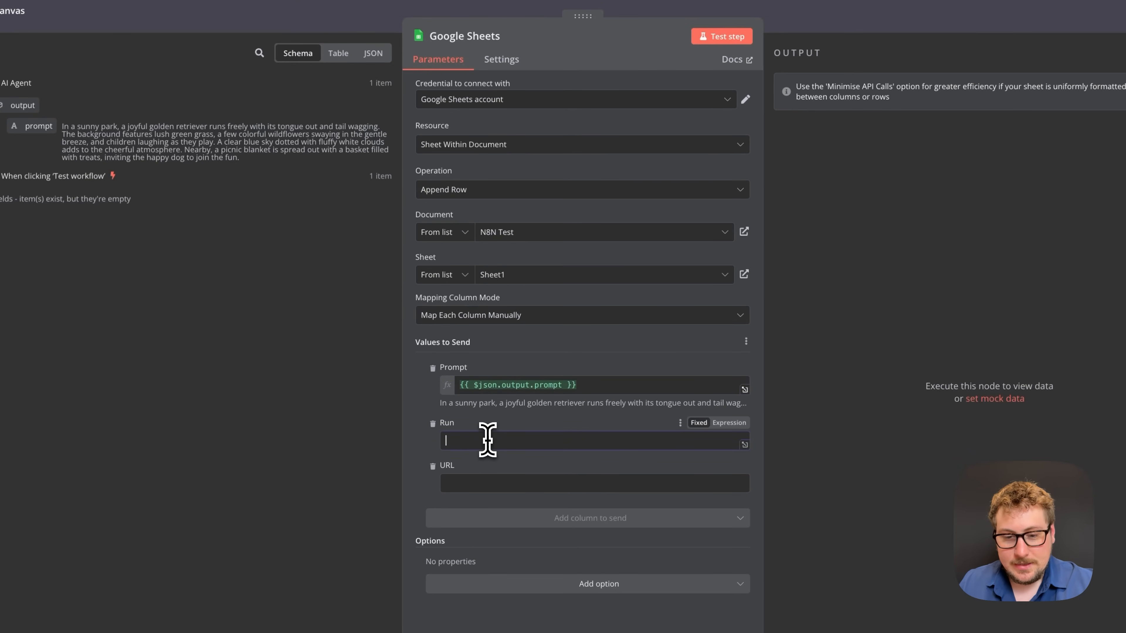
left_click(487, 436)
type("todo")
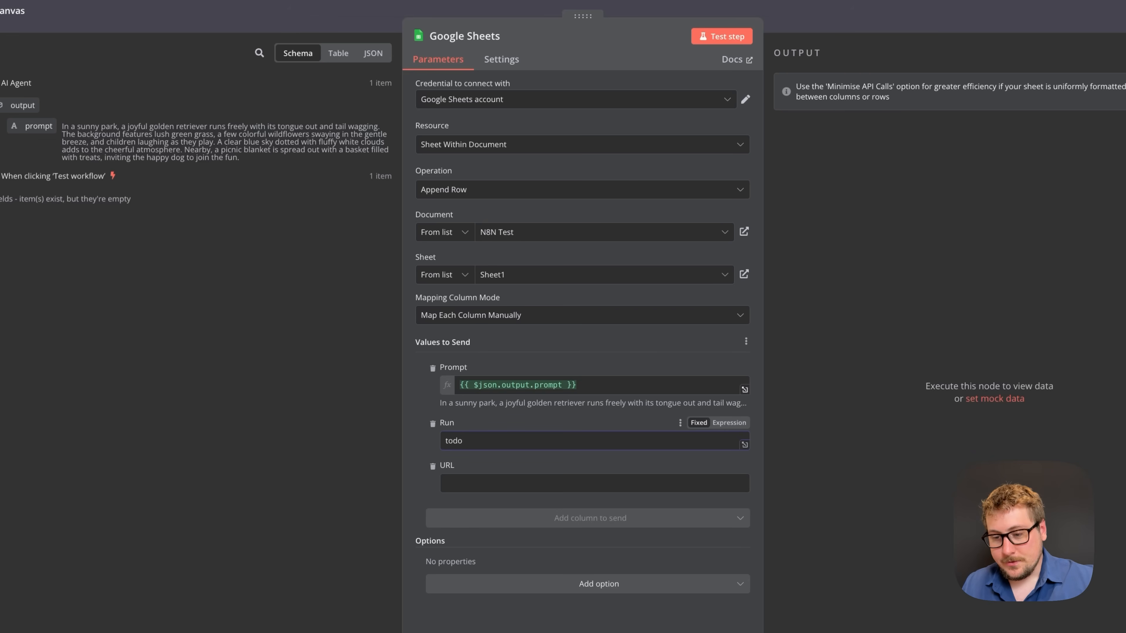
left_click(460, 484)
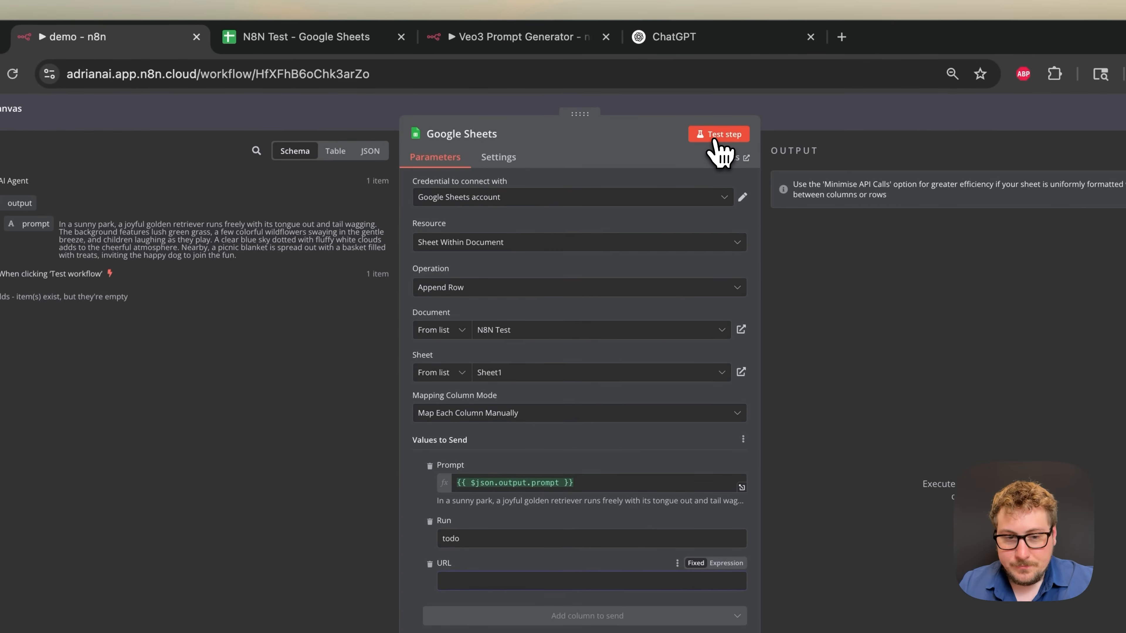
left_click(714, 141)
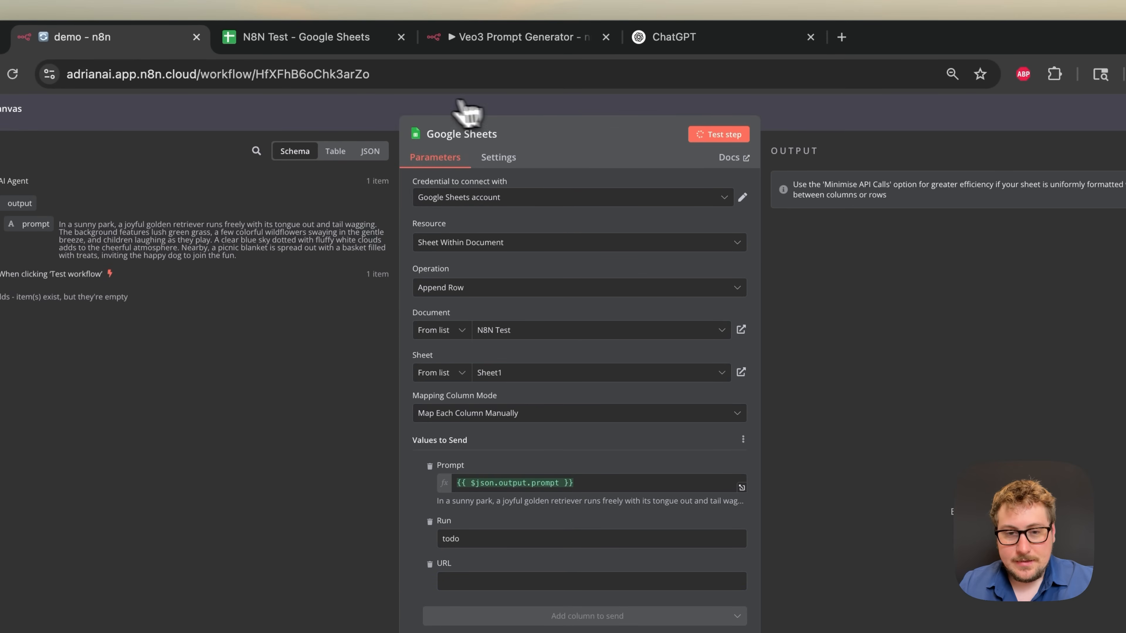
- Check that row 2 holds the sunny-park prompt with Run 'todo', then close the node panel
left_click(295, 43)
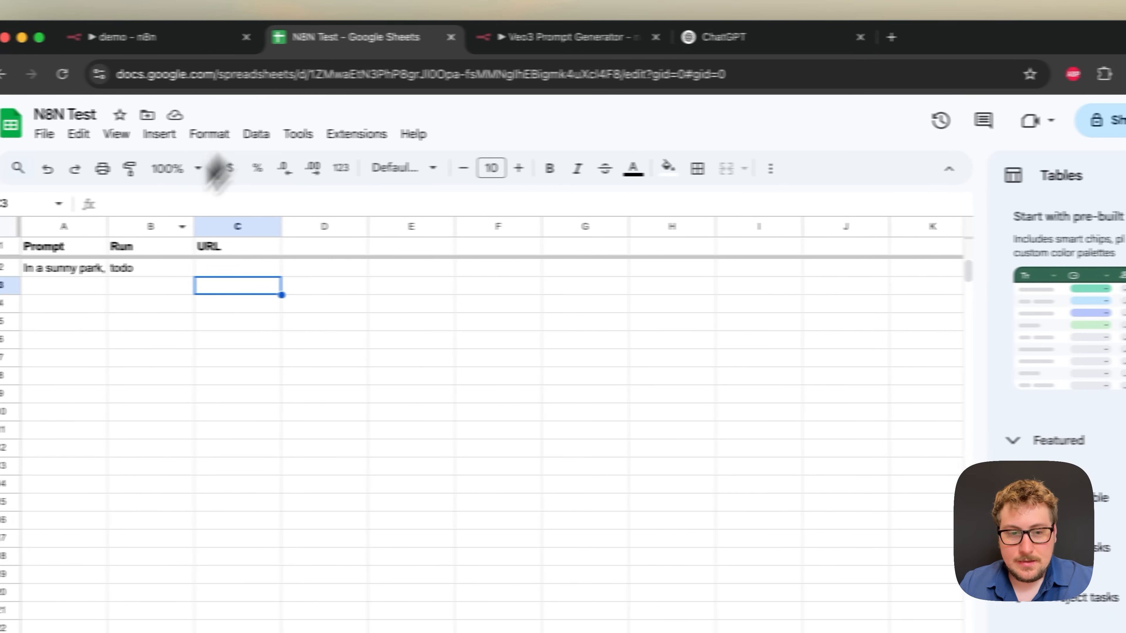
triple_click(30, 271)
left_click(72, 359)
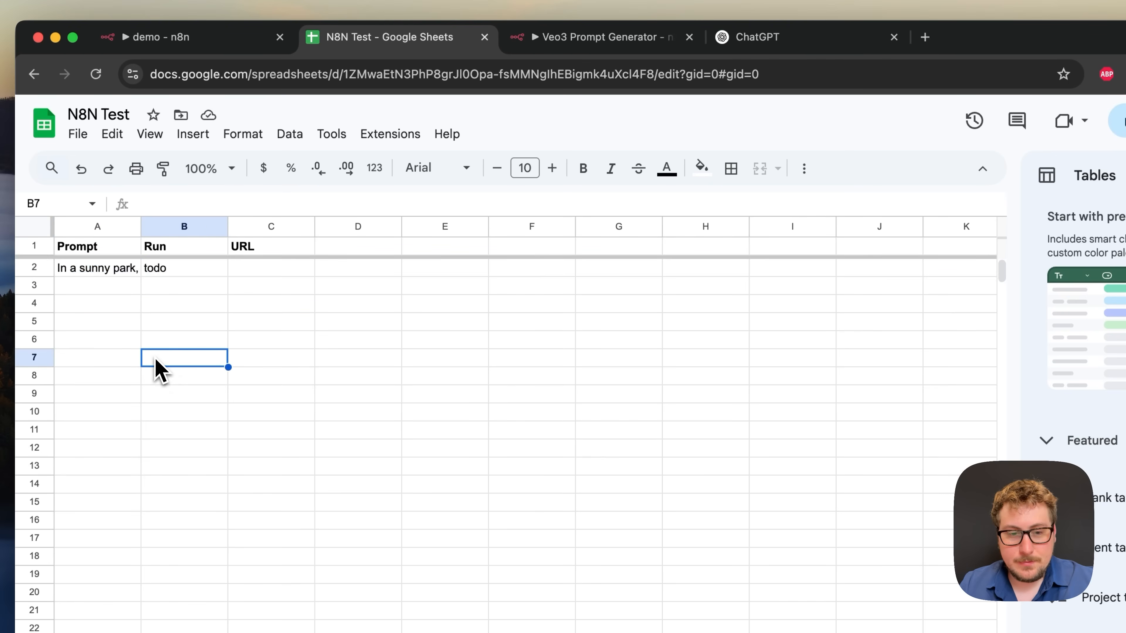
left_click(158, 272)
left_click(201, 39)
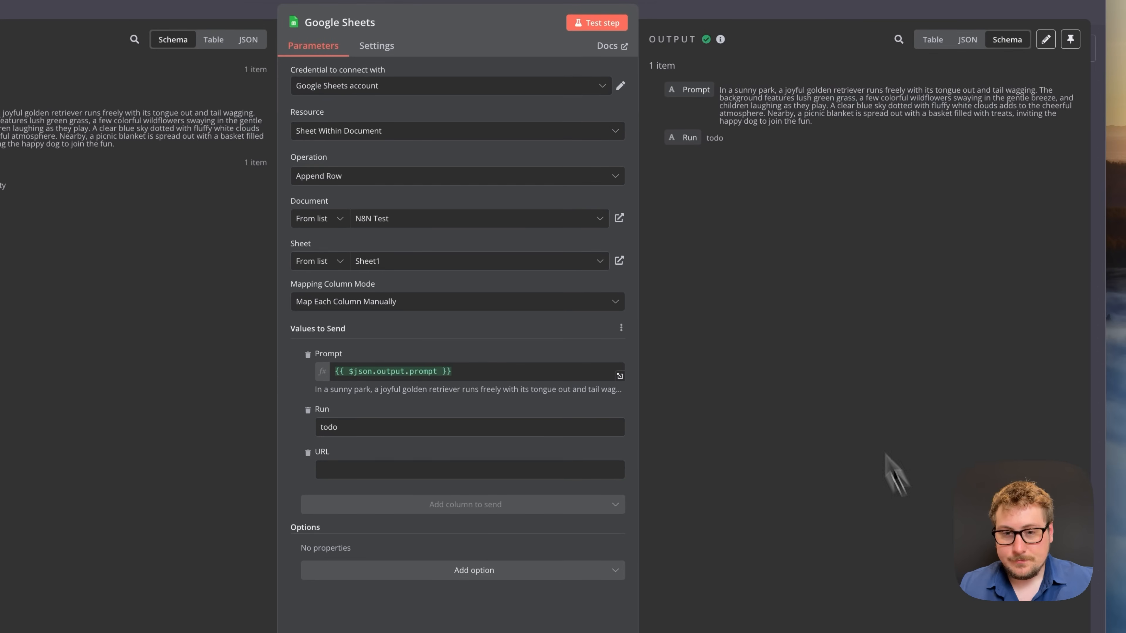
key("Escape")
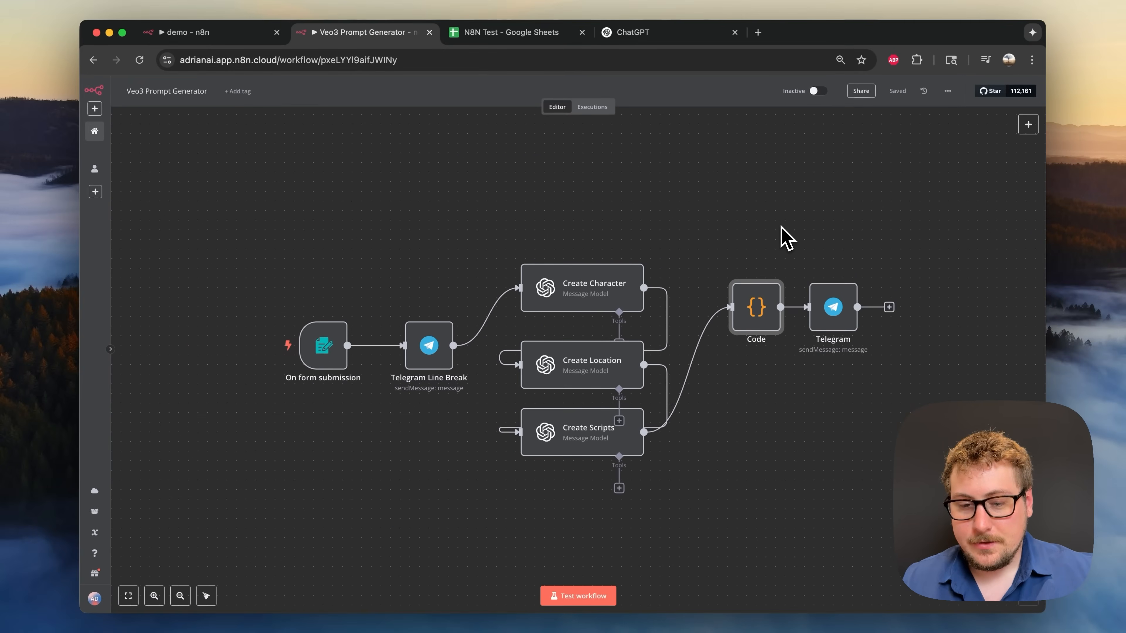
- Look over the Veo3 Prompt Generator's Create Scripts and Code nodes, then return to the demo workflow
double_click(586, 438)
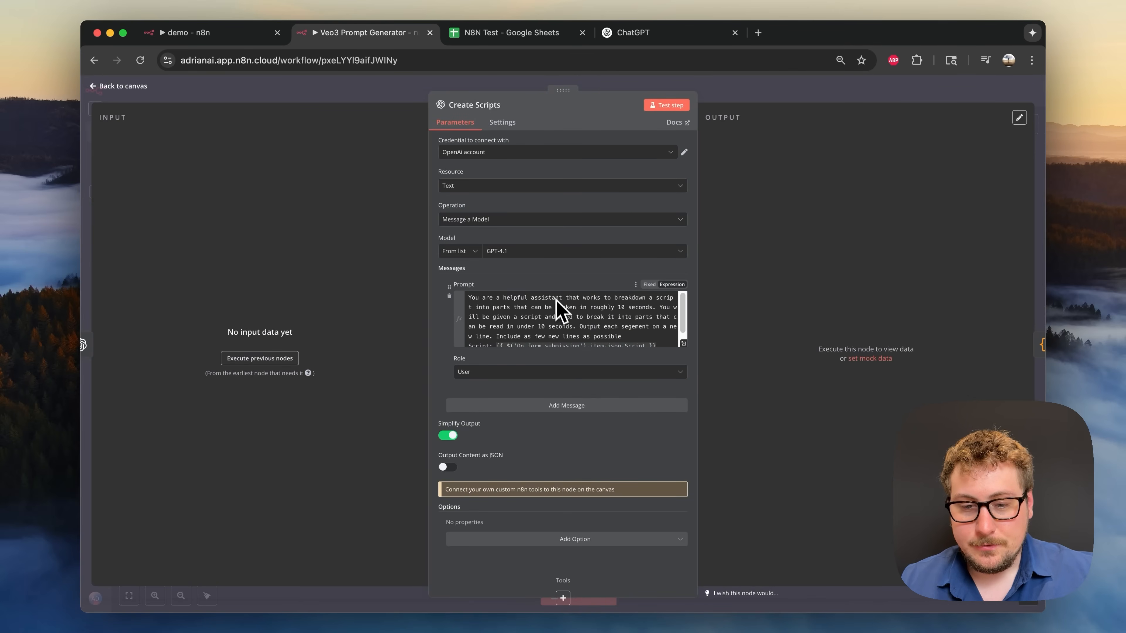
scroll(542, 317, "down", 1)
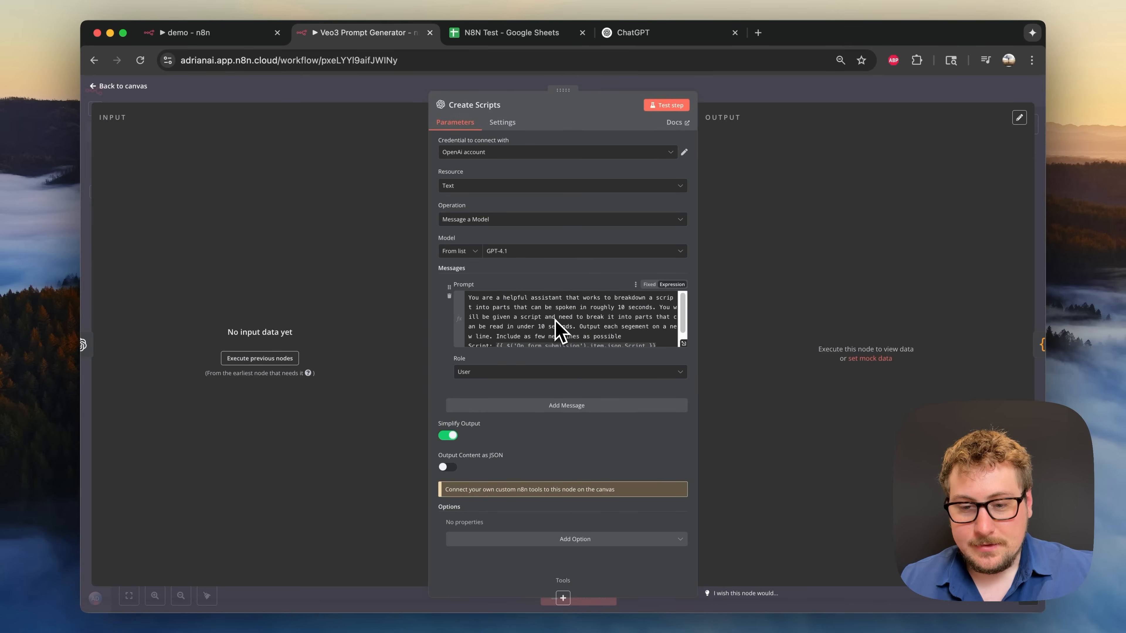
left_click(748, 99)
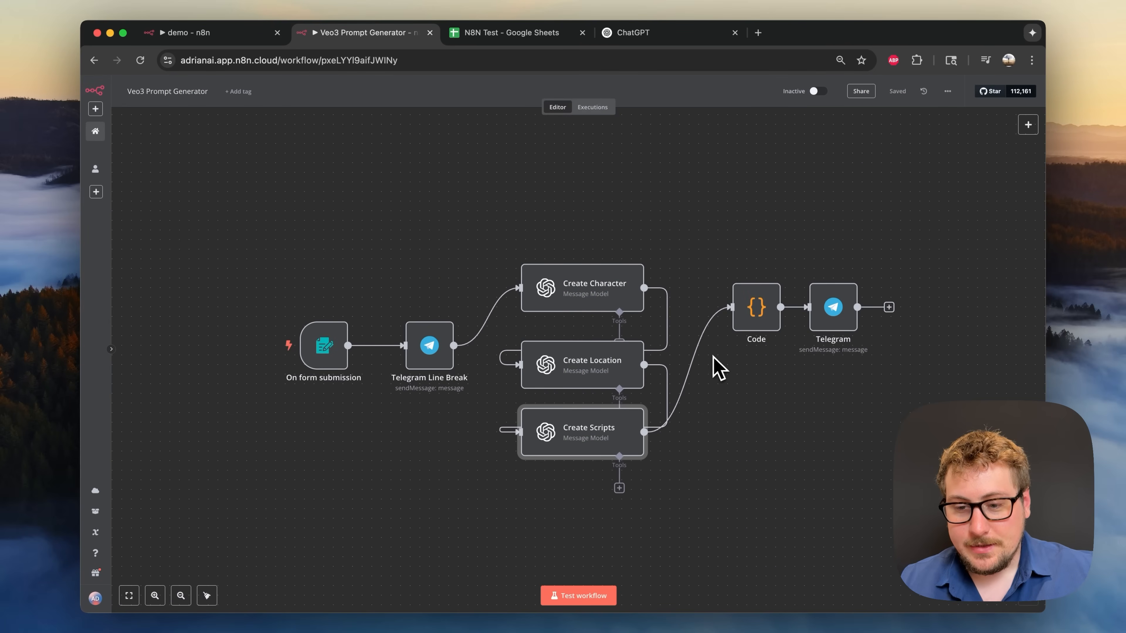
double_click(756, 318)
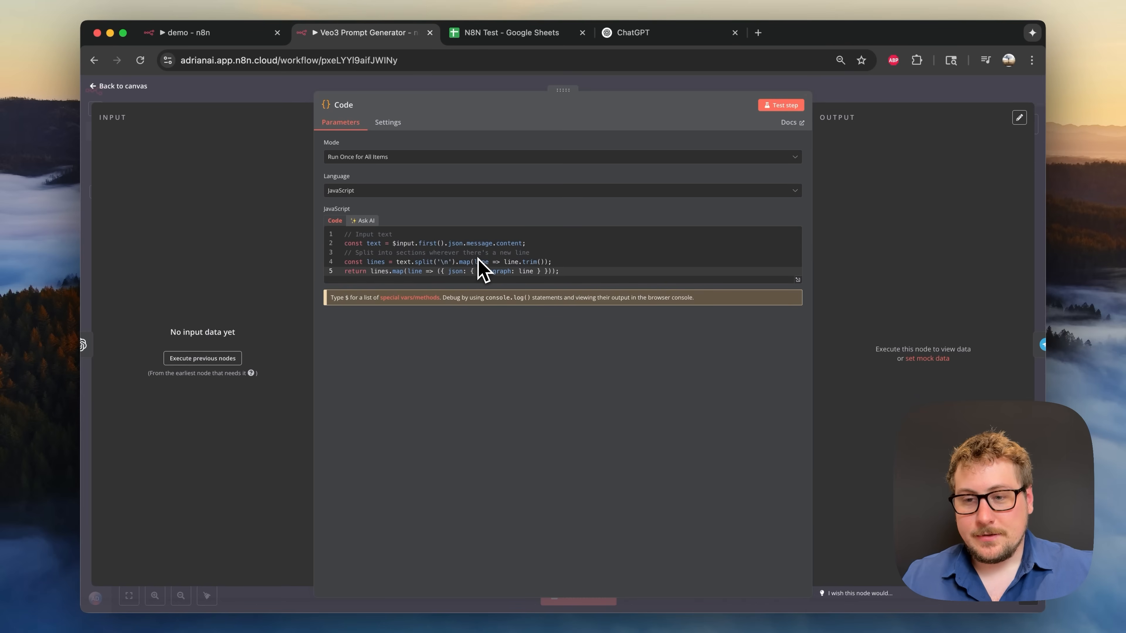
left_click(839, 95)
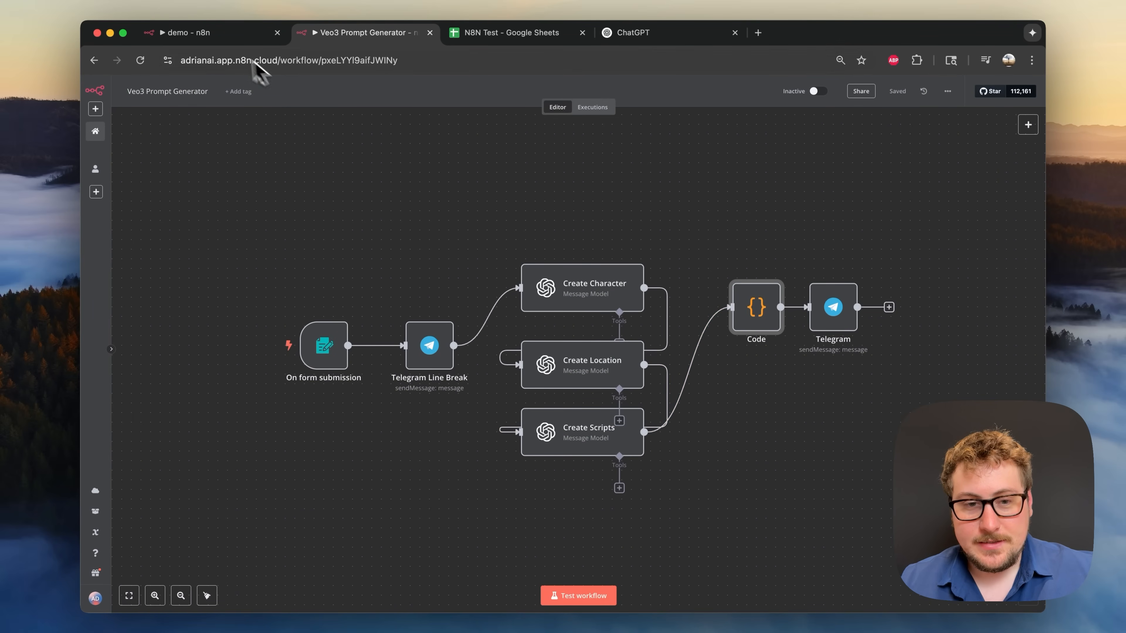
left_click(224, 39)
left_click(417, 94)
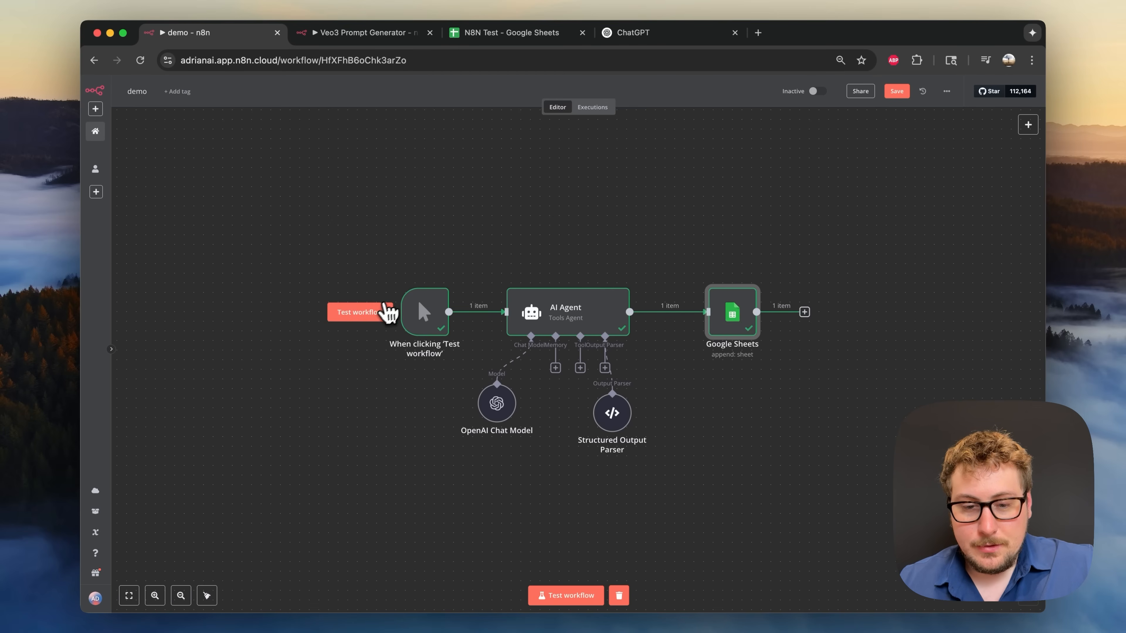
- Run the demo workflow twice and check the new todo prompt row in cell A4
left_click(377, 317)
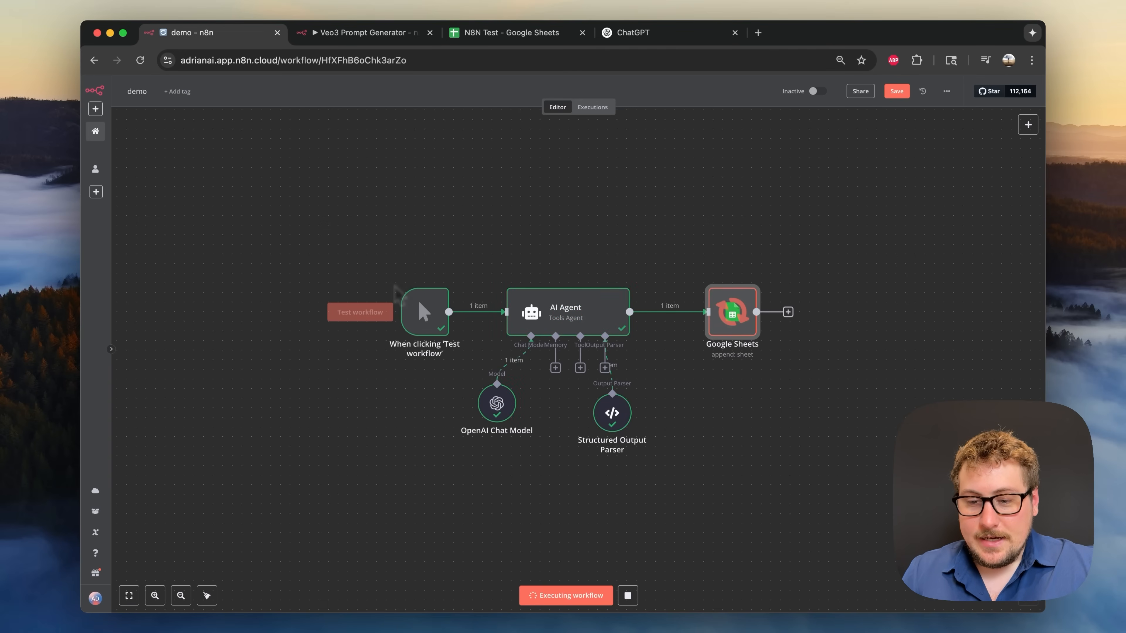
left_click_drag(475, 34, 386, 40)
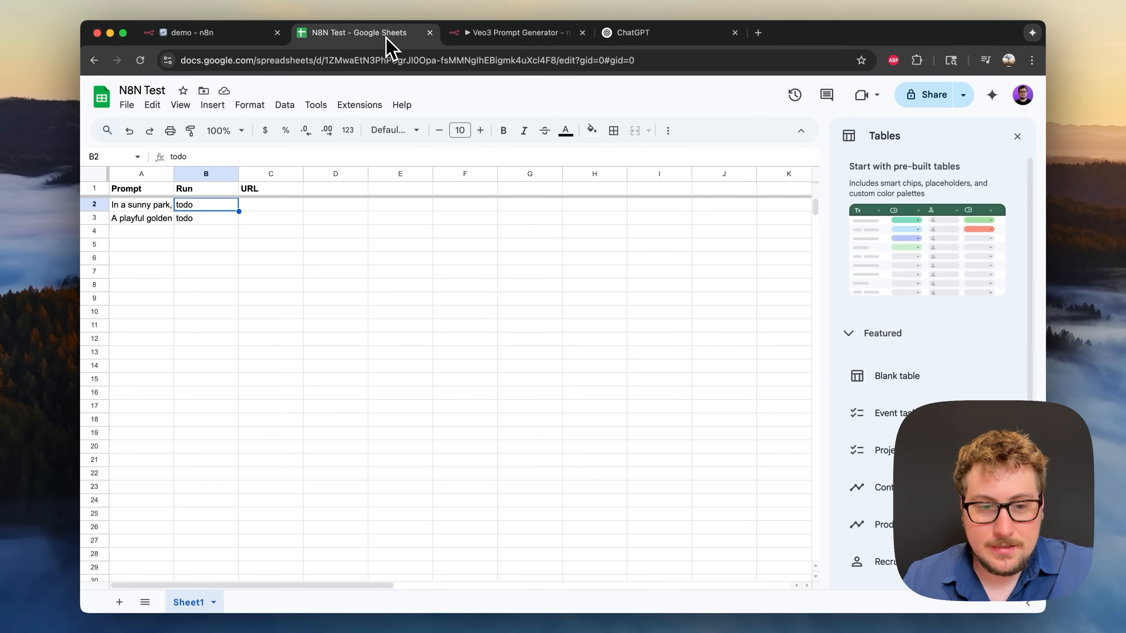
left_click(222, 41)
left_click(368, 313)
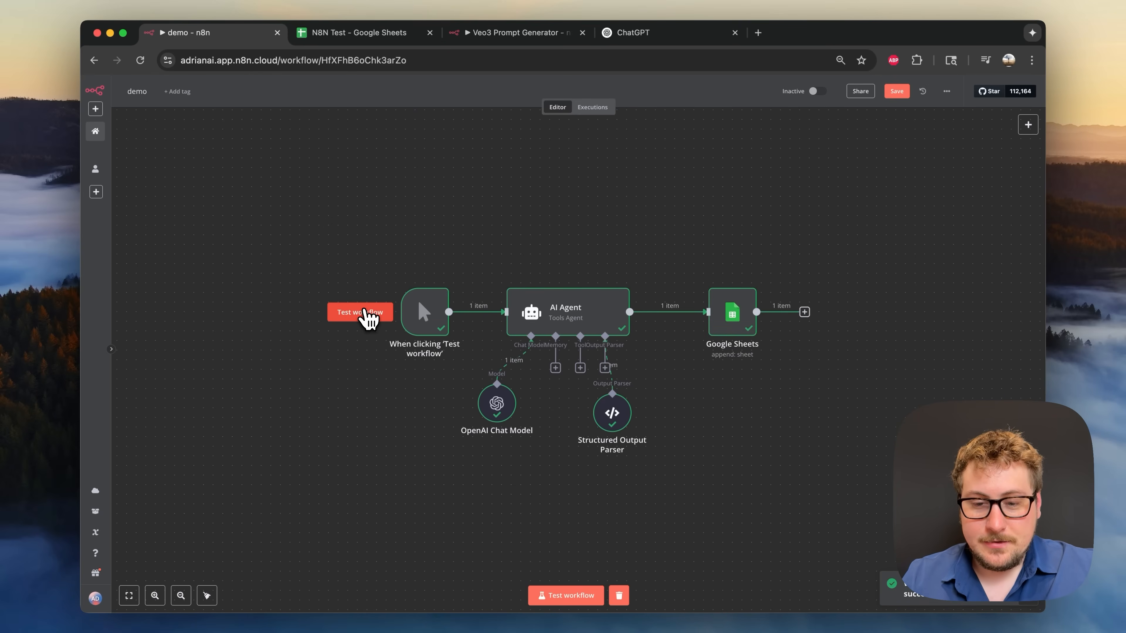
left_click(328, 33)
left_click(164, 231)
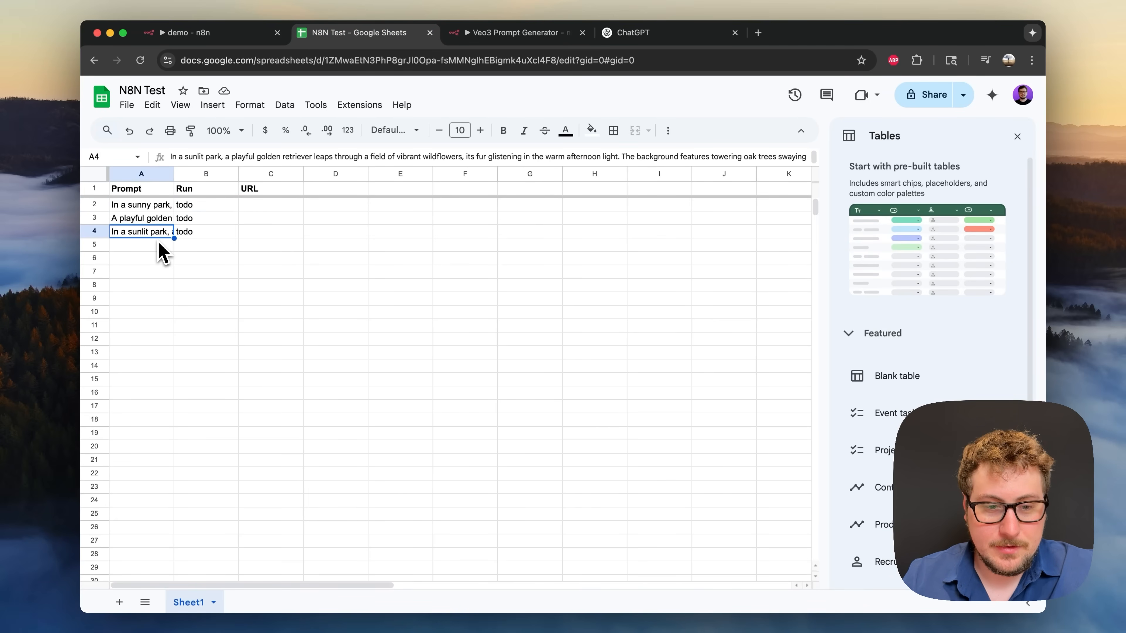
left_click(213, 34)
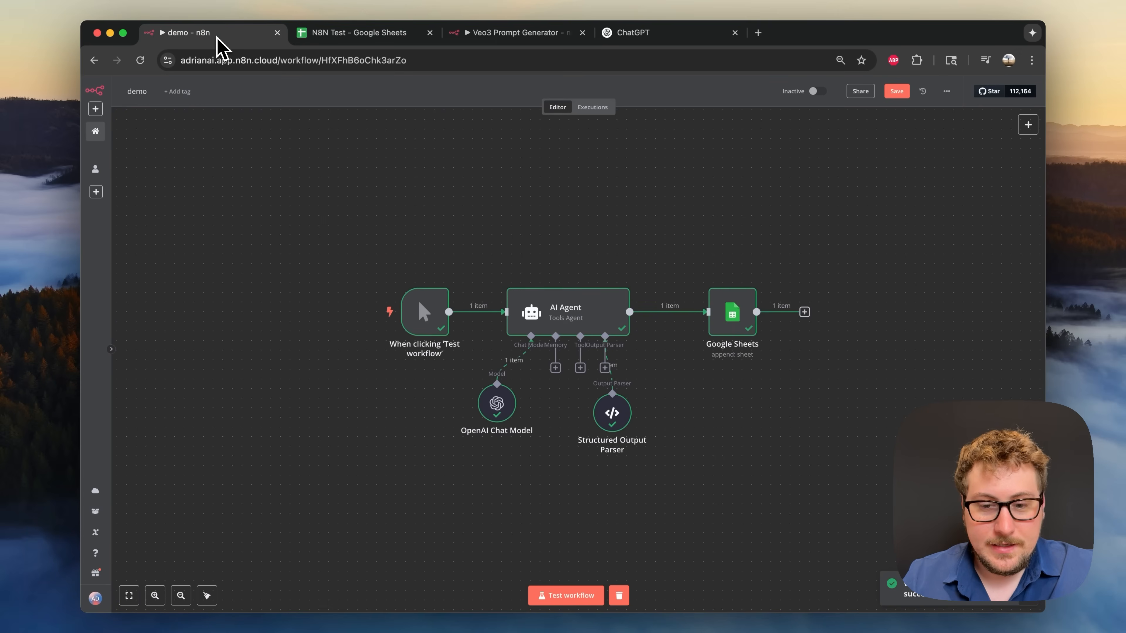
- Change the AI Agent prompt to 'theme of people at a party' and run the workflow
double_click(578, 331)
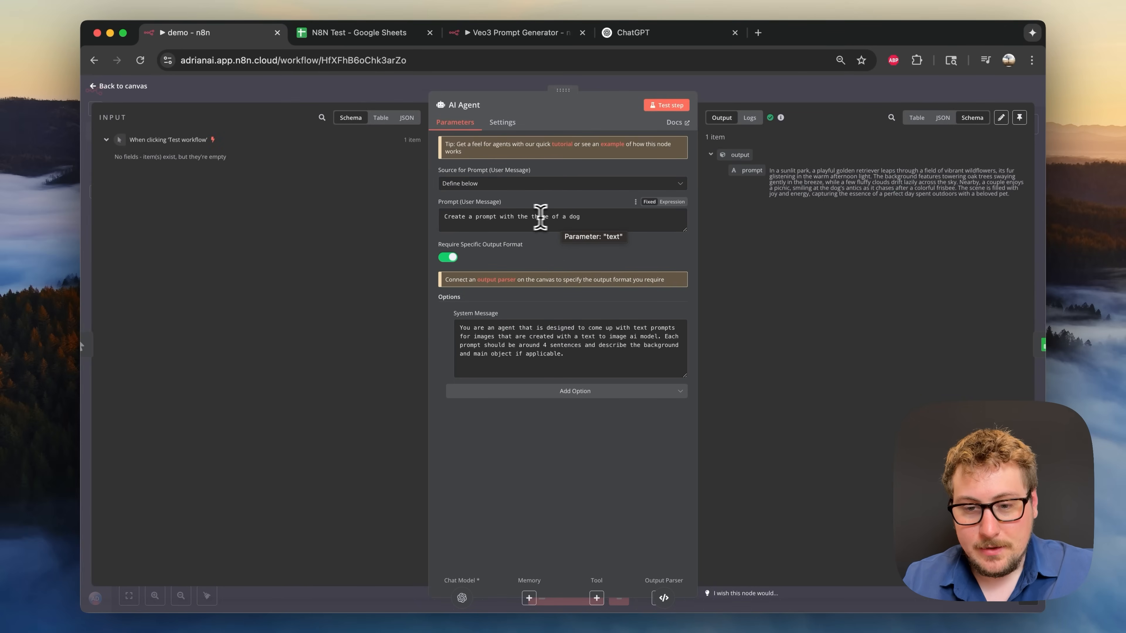
left_click(562, 217)
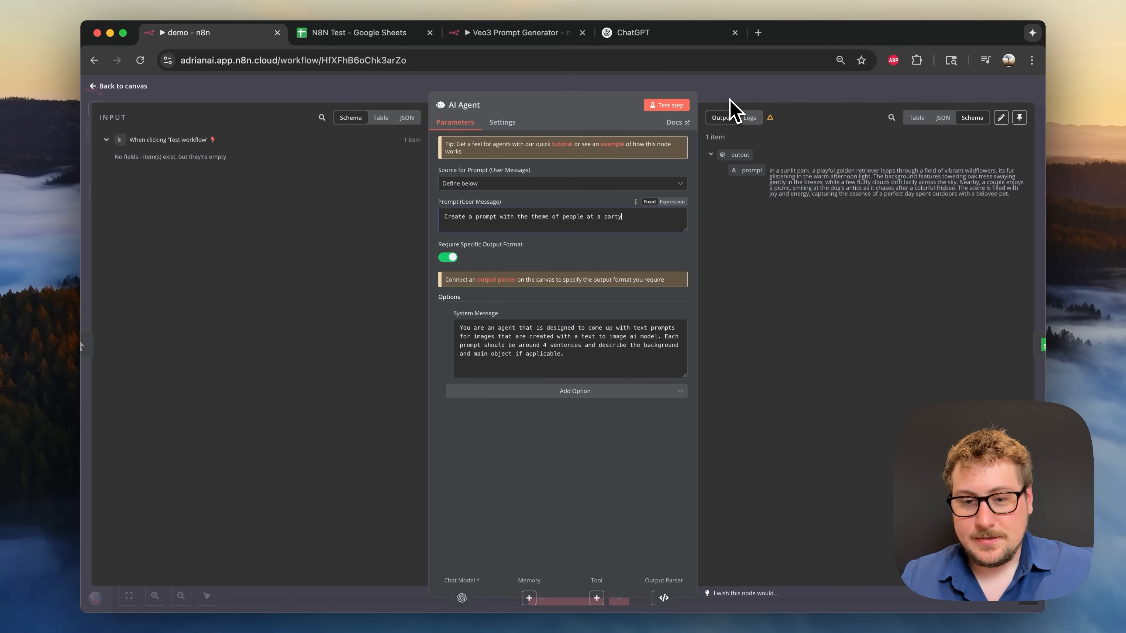
left_click(766, 90)
left_click(372, 315)
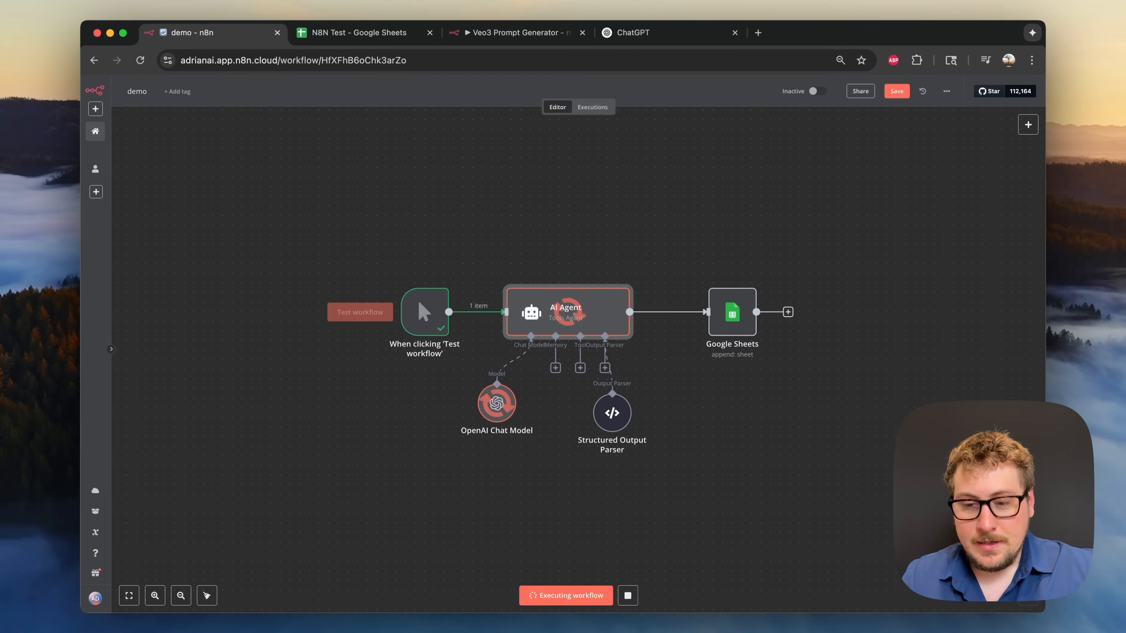
- Read the new party prompt in cell A5 of the N8N Test sheet
left_click(316, 35)
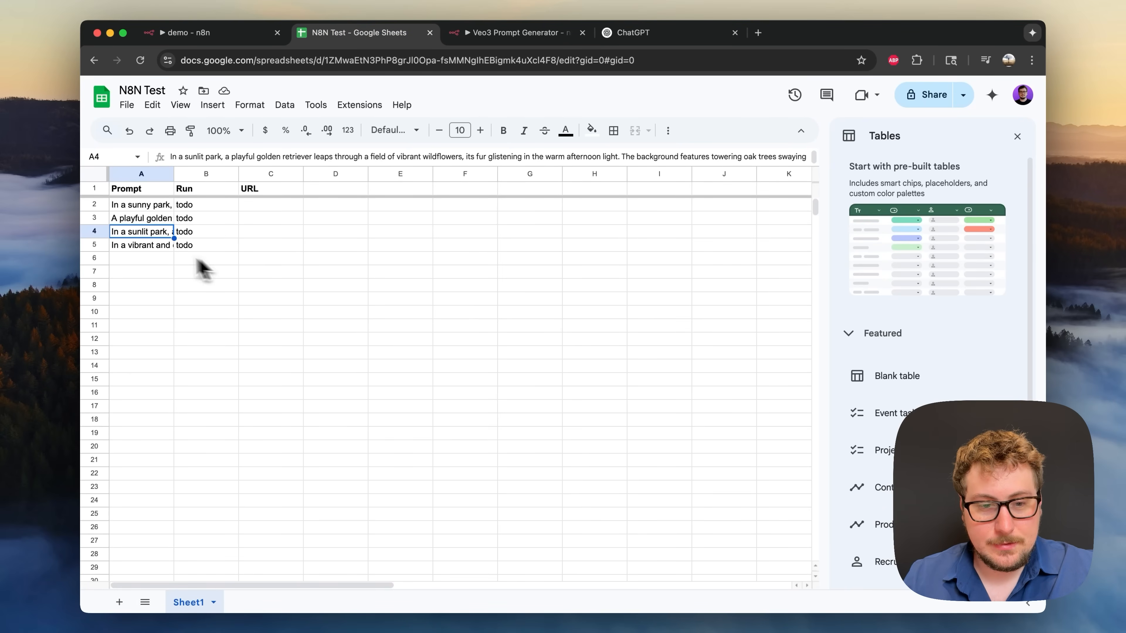
double_click(151, 252)
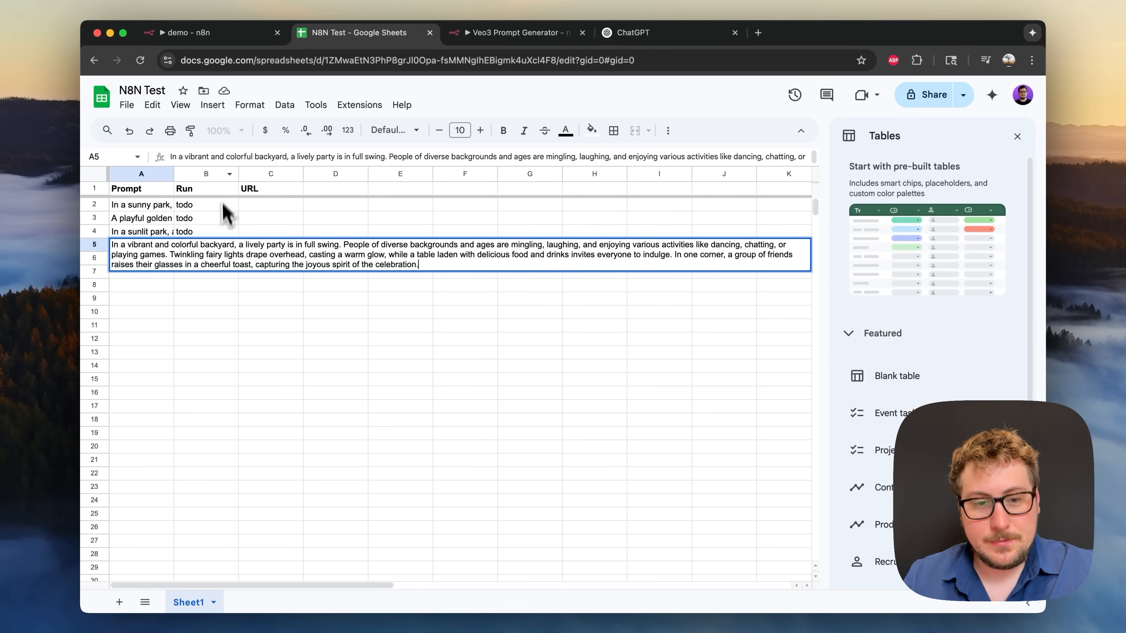
left_click(223, 217)
left_click(223, 33)
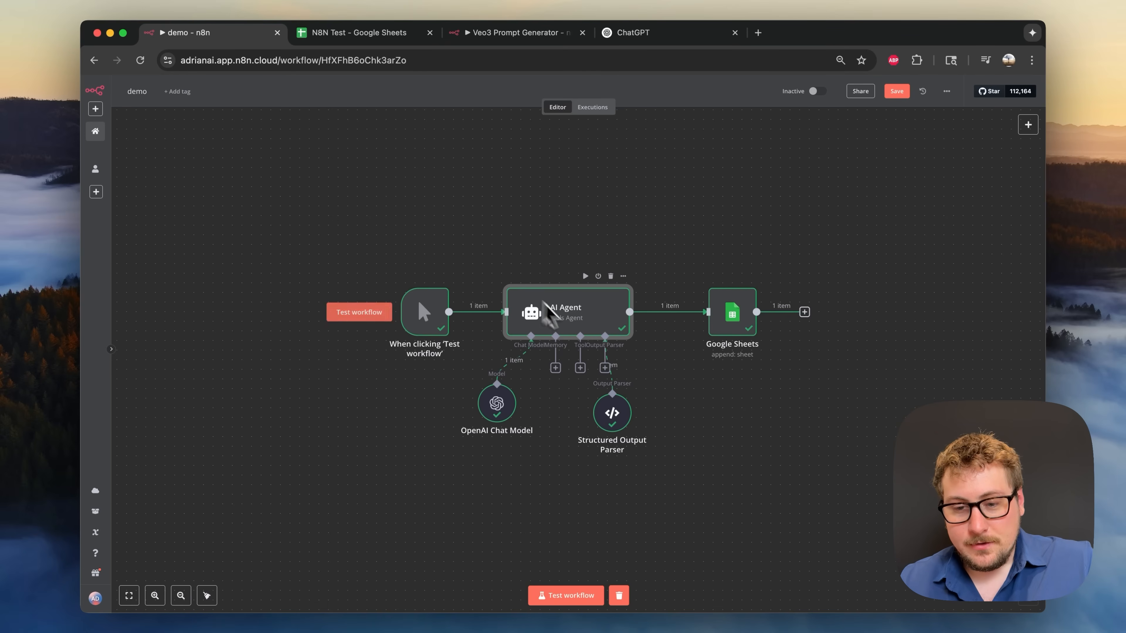
left_click(366, 42)
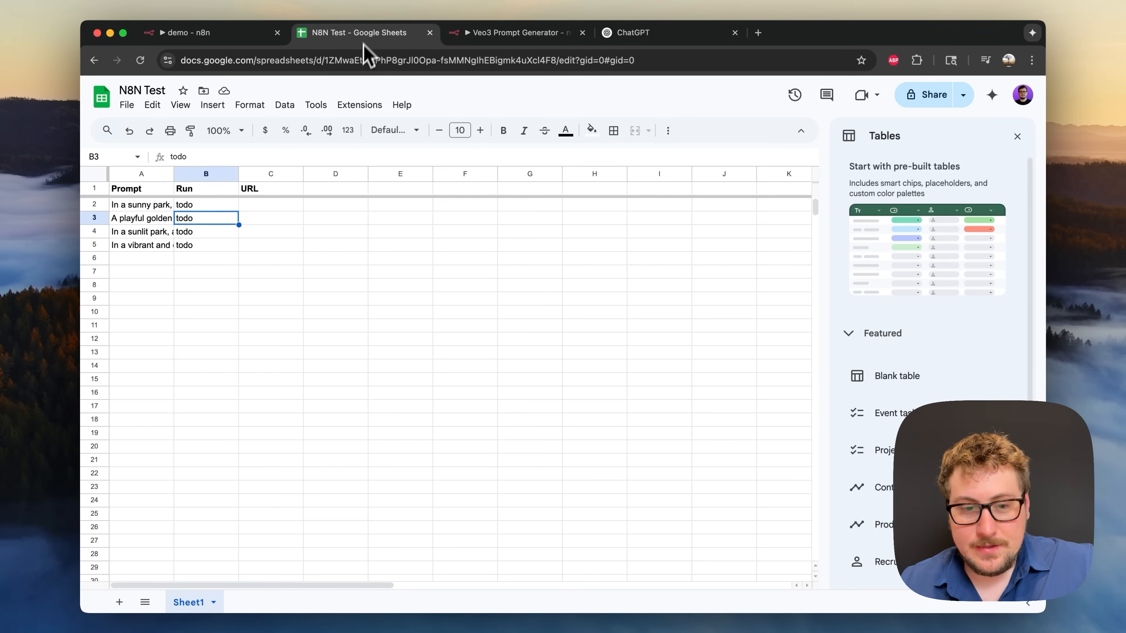
left_click(211, 39)
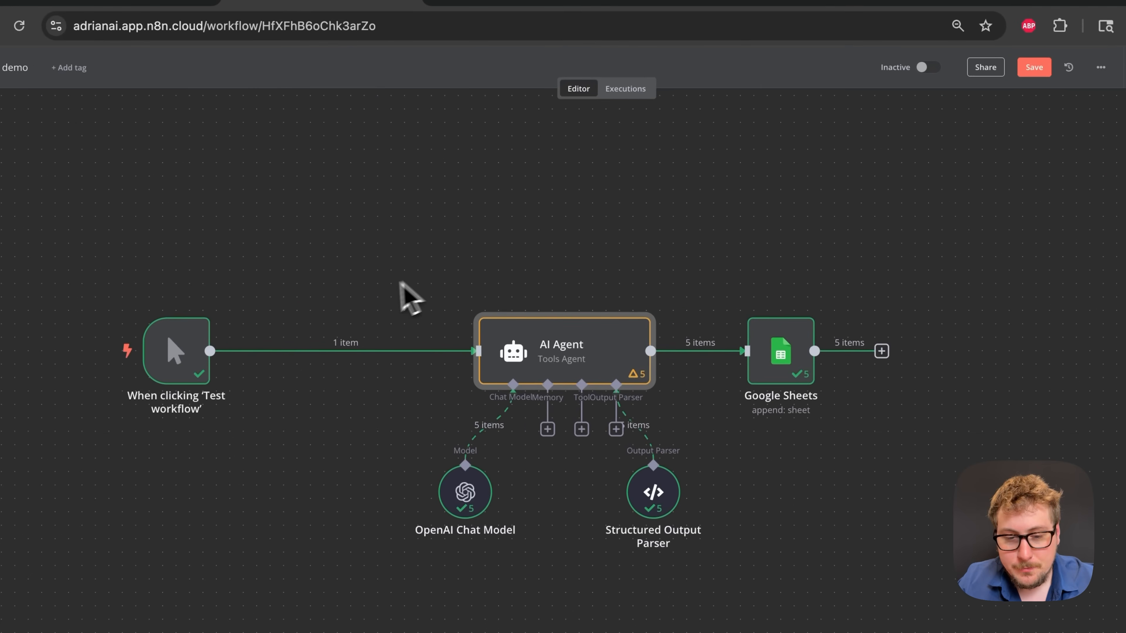
- Insert an Edit Fields (Set) node between the trigger and the AI Agent
mouse_move(362, 301)
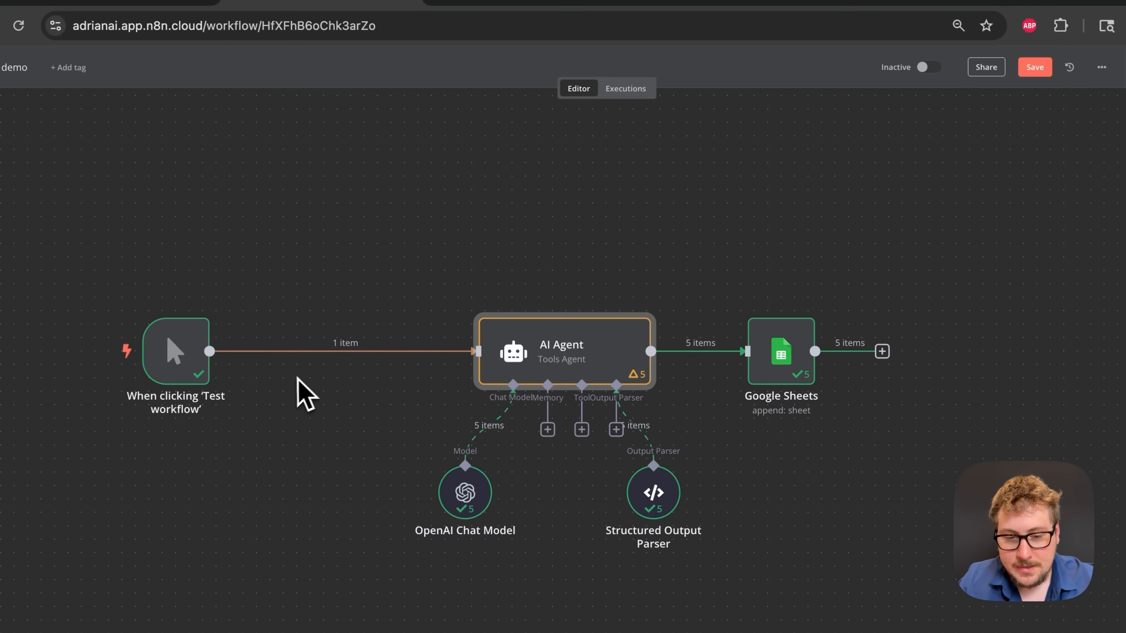
left_click(333, 351)
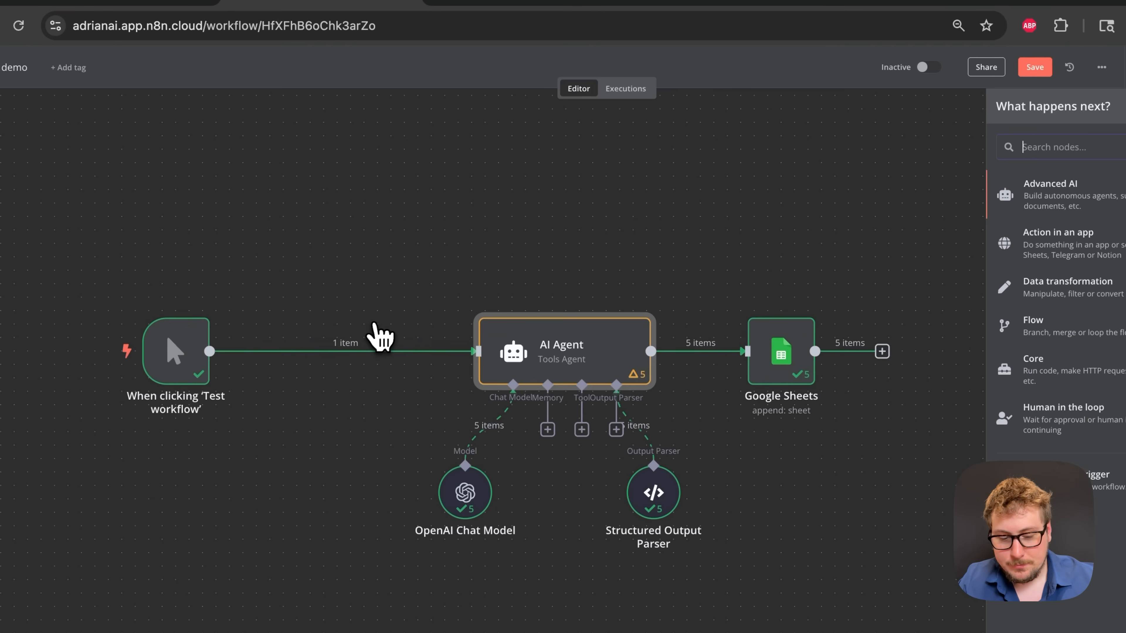
type("set")
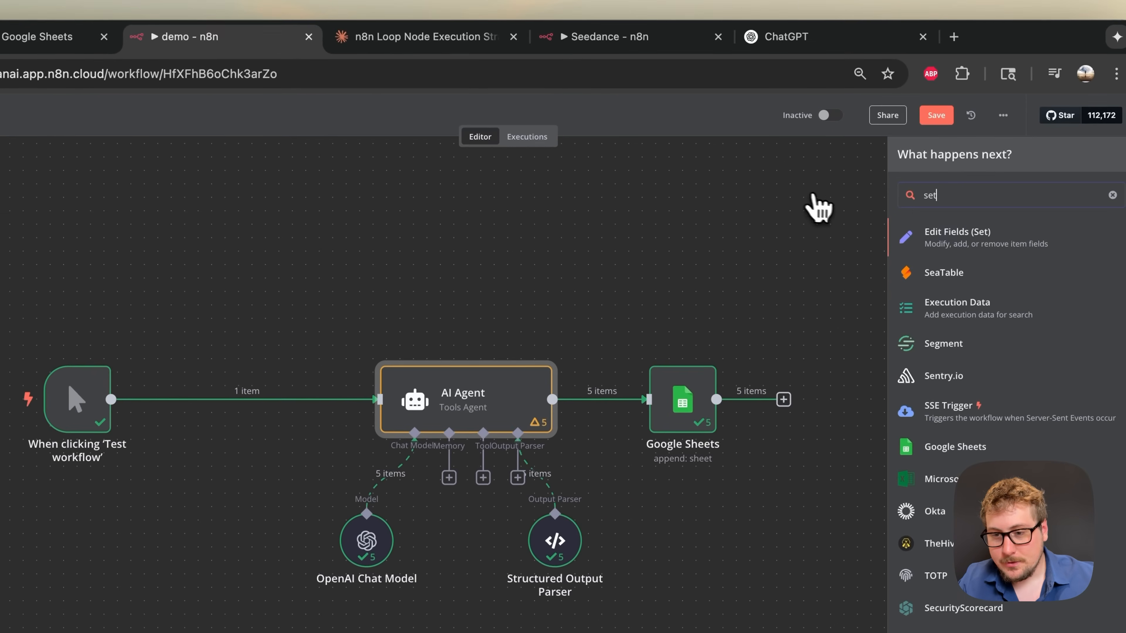
left_click(958, 241)
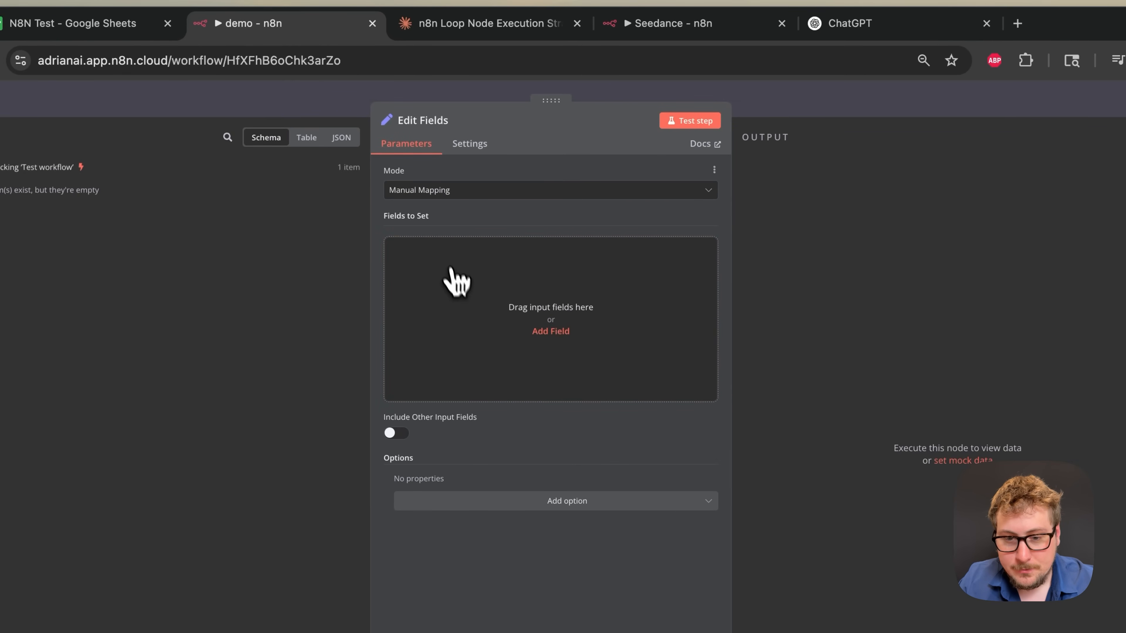
- Add a Number field named count with value 1 and test the step
left_click(456, 286)
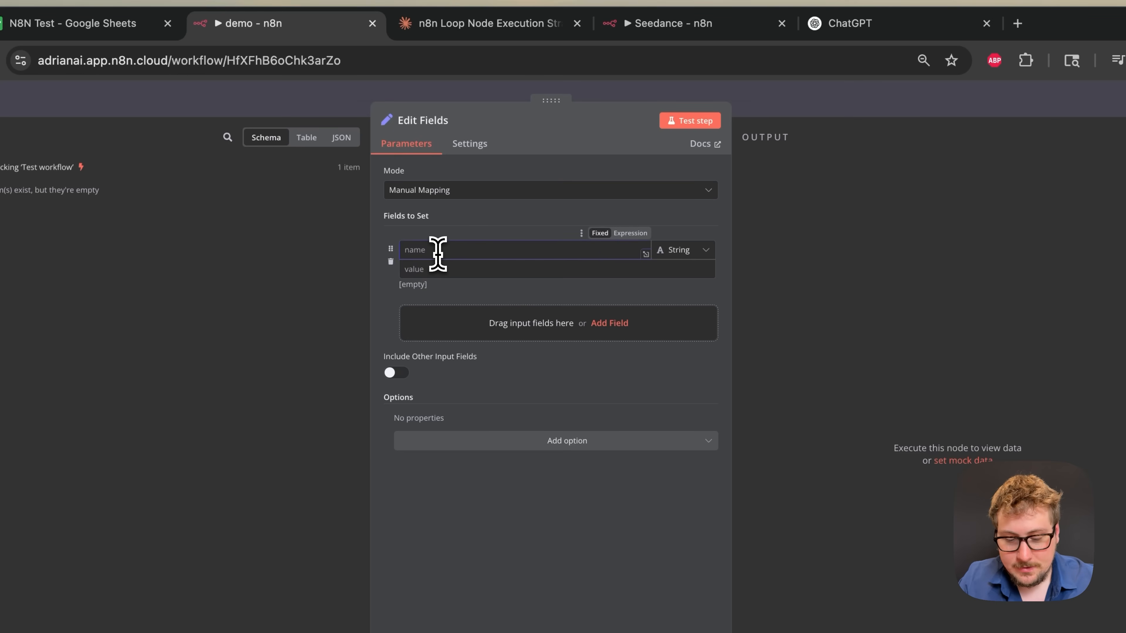
left_click(453, 270)
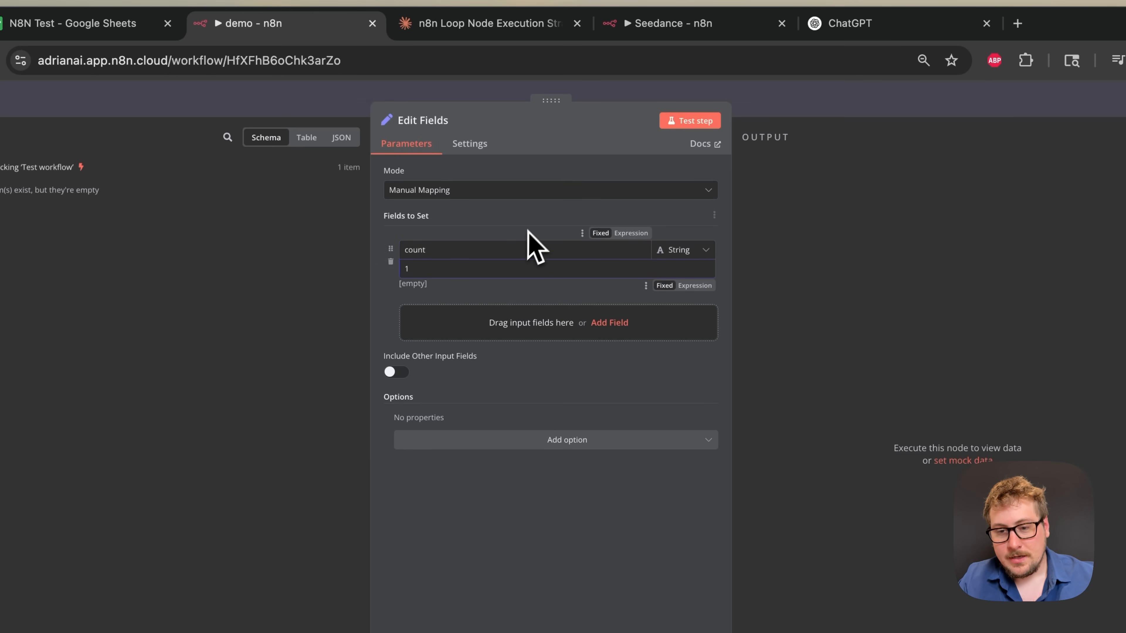
left_click(689, 254)
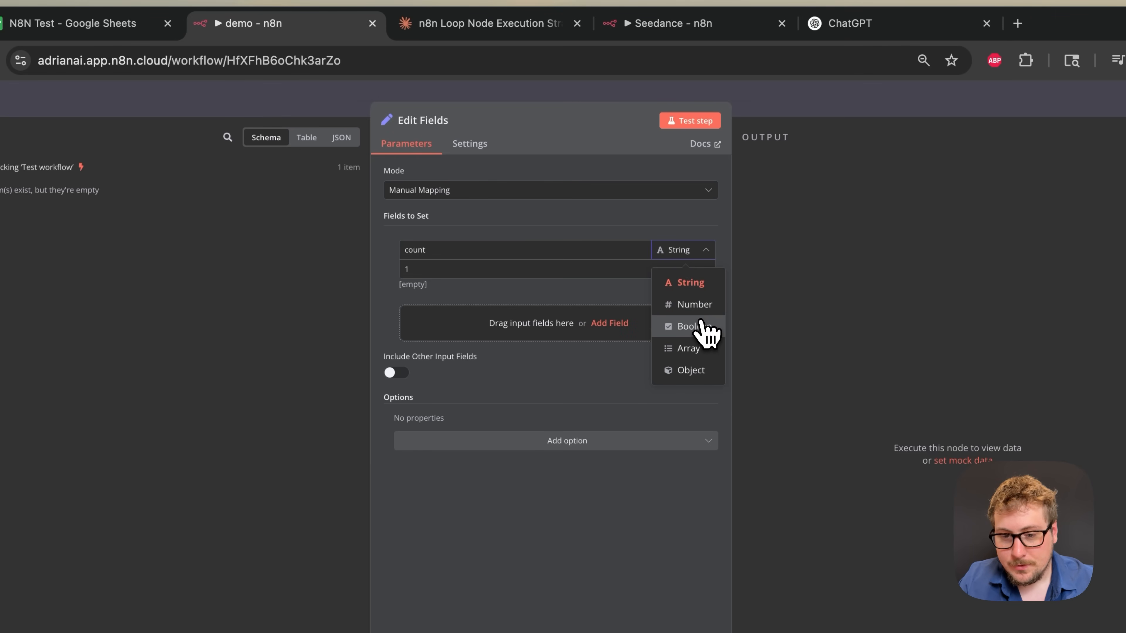
left_click(699, 306)
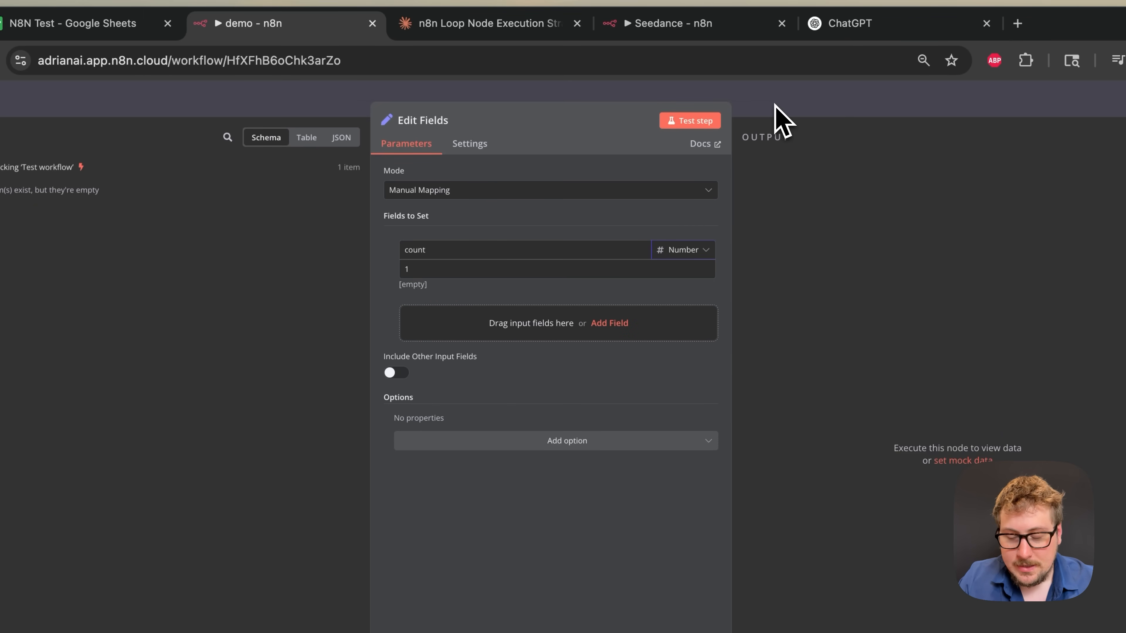
left_click(704, 127)
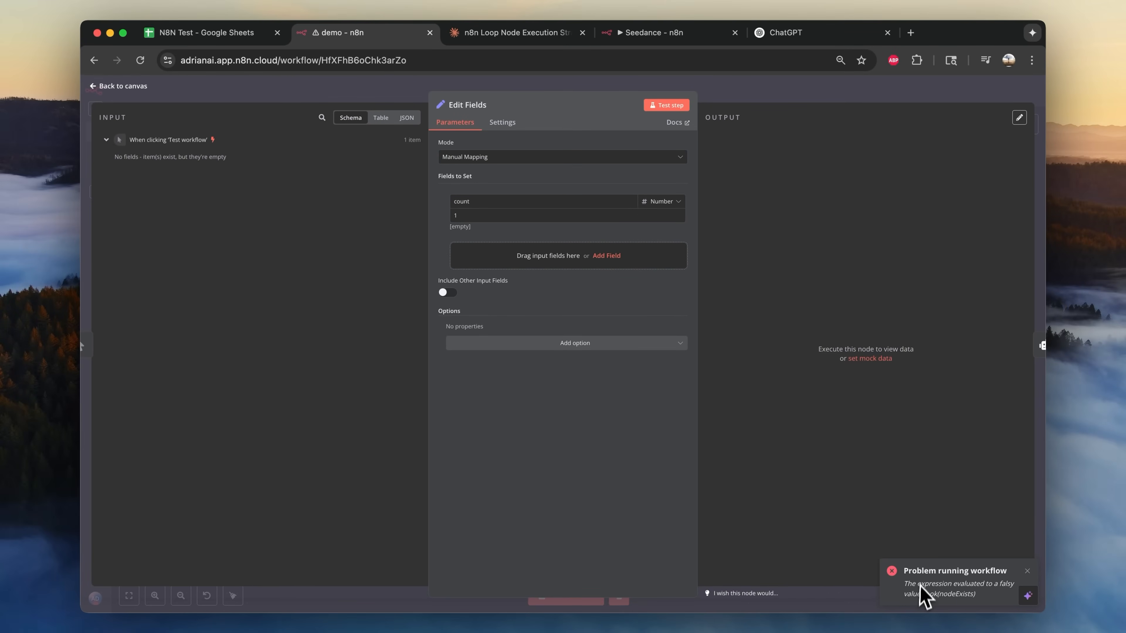
- Save the workflow and reload the n8n page
left_click(828, 98)
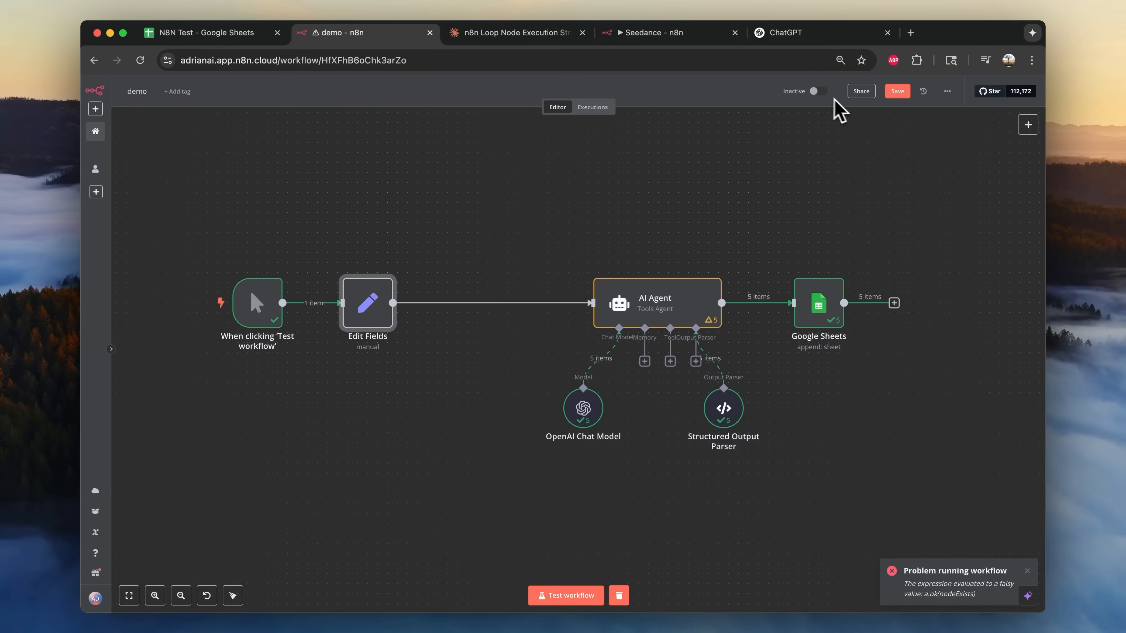
left_click(896, 91)
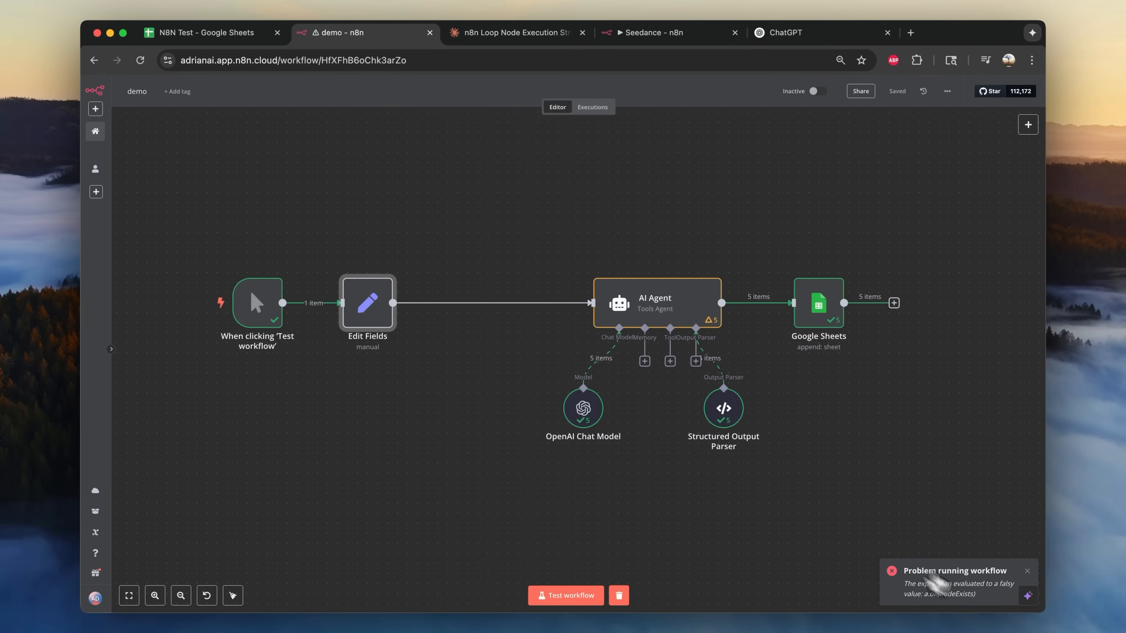
left_click(140, 61)
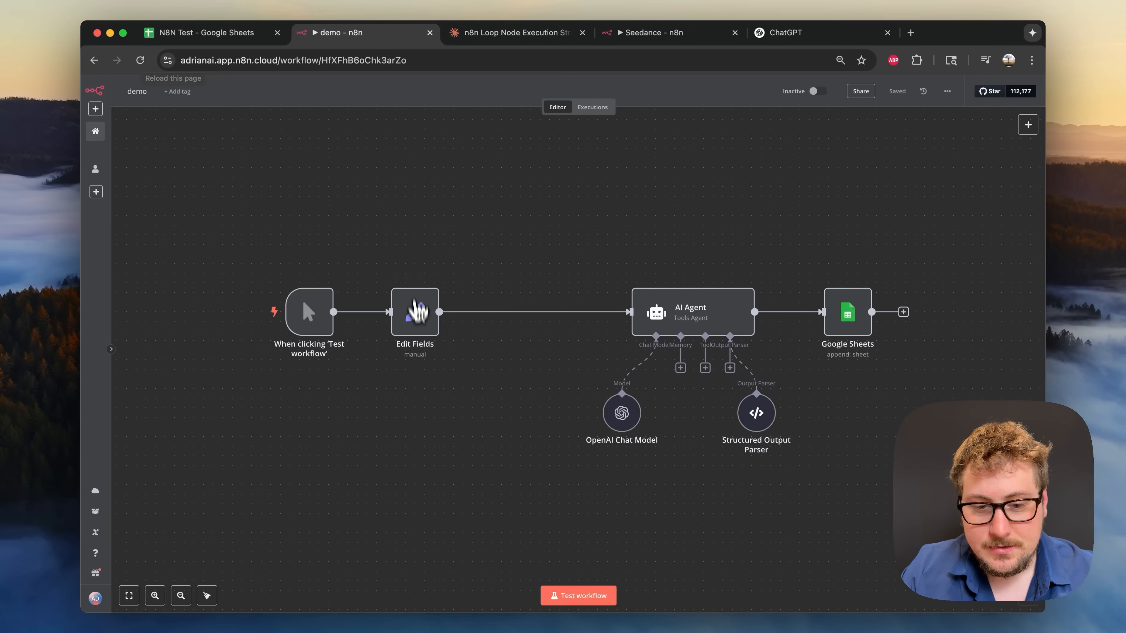
- Retest the Edit Fields node so it outputs one item with count 1
double_click(419, 333)
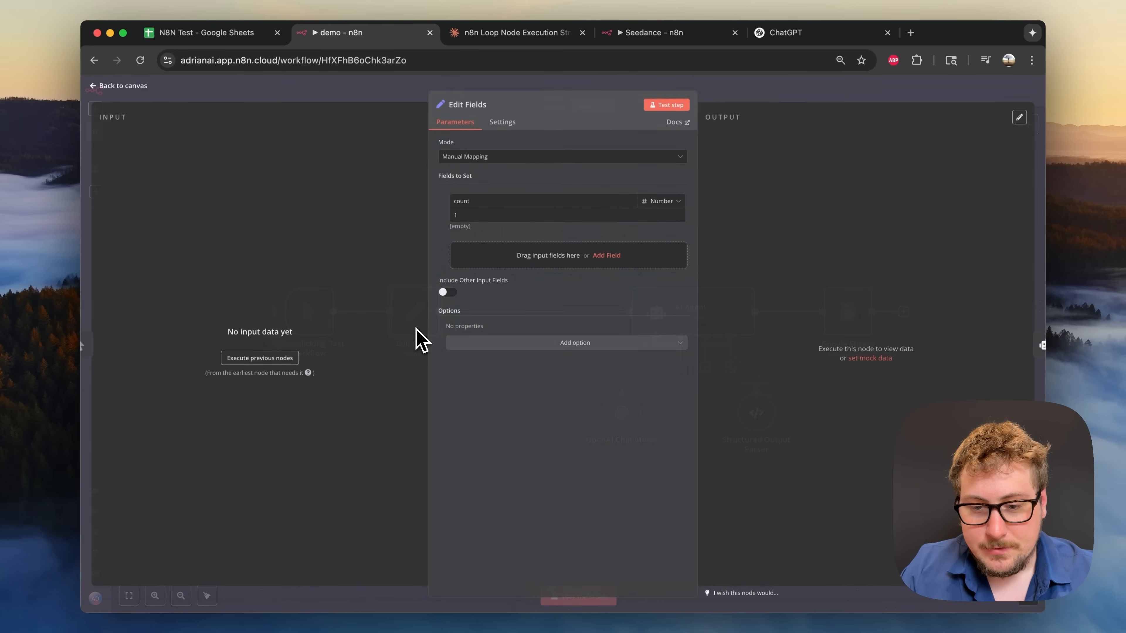
left_click(675, 108)
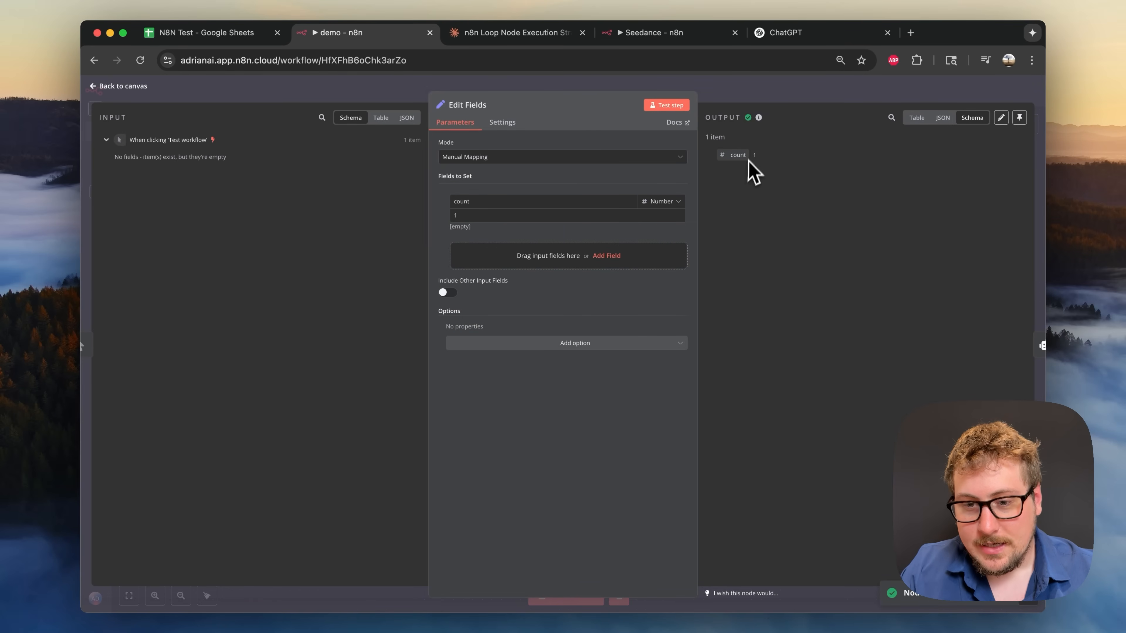
left_click(759, 94)
- Insert an If node between Edit Fields and the AI Agent
mouse_move(481, 312)
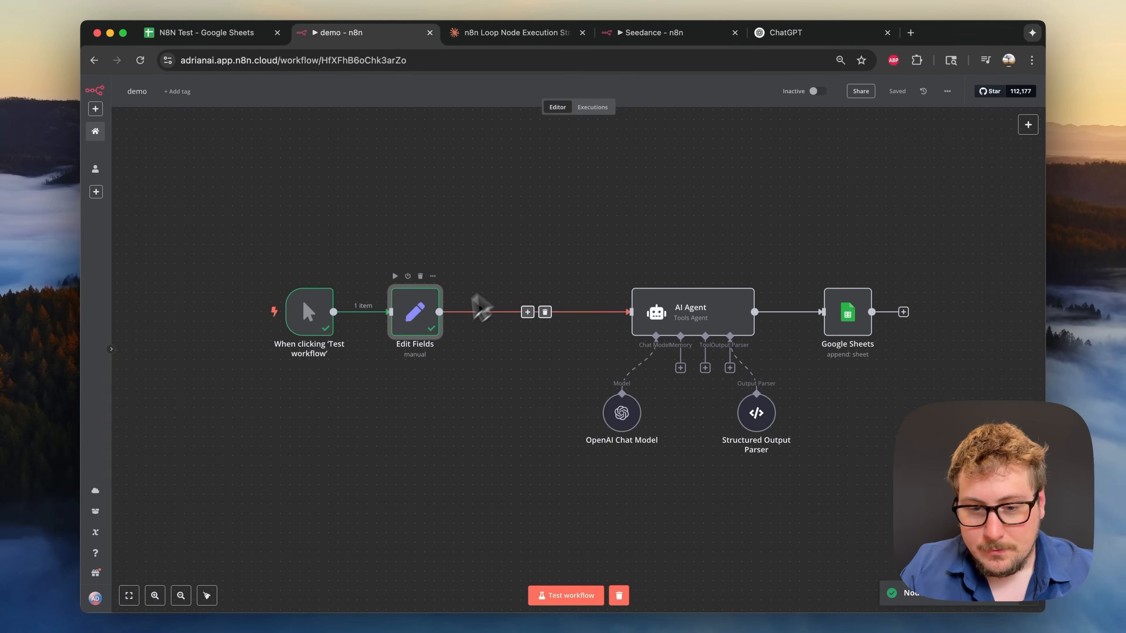
left_click(528, 313)
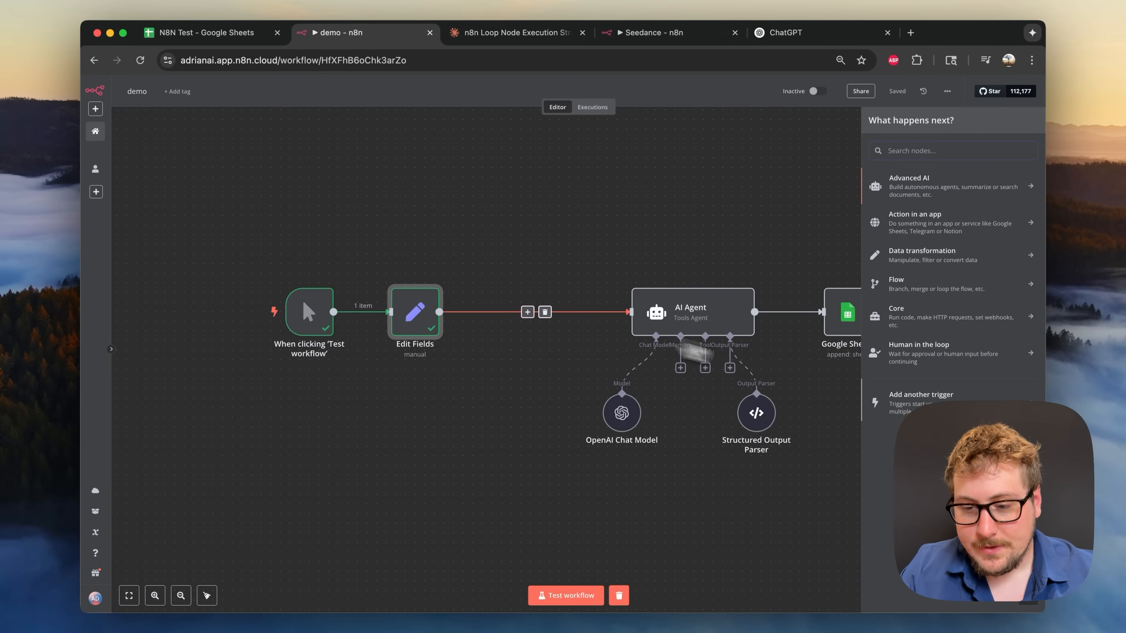
type("if")
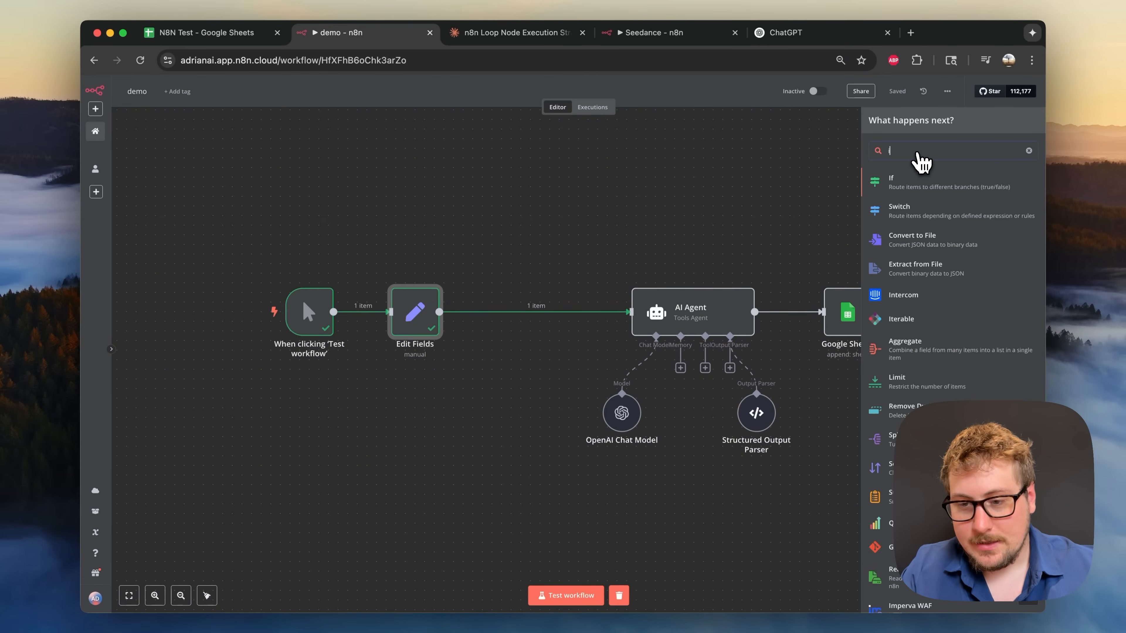
left_click(911, 184)
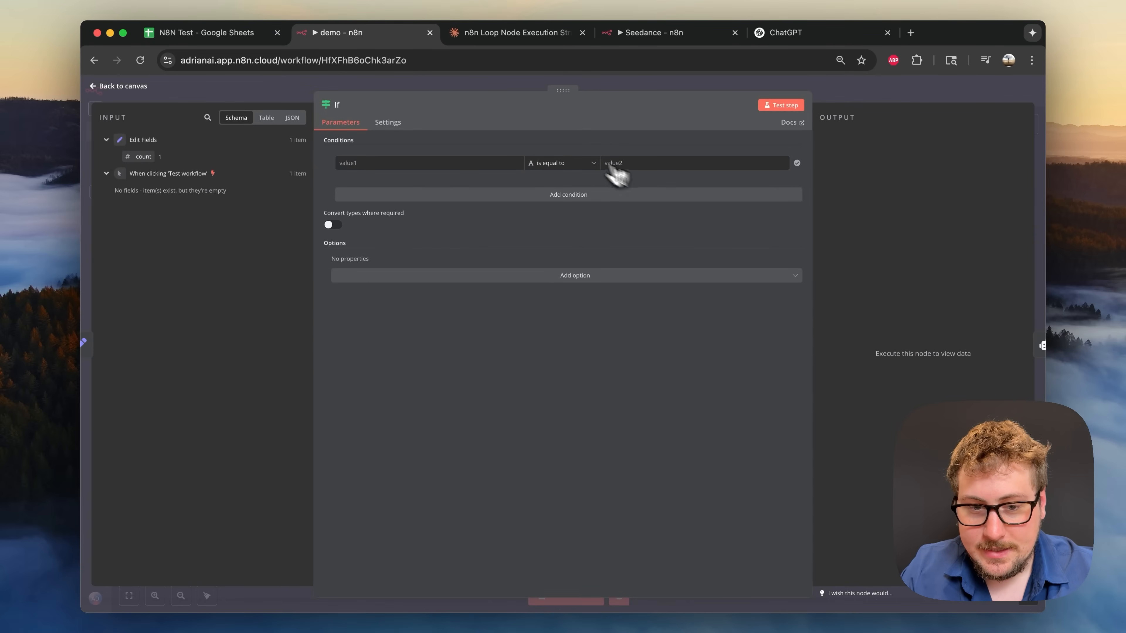
- Make the If condition check that count is greater than or equal to 5
left_click(385, 163)
left_click_drag(143, 156, 378, 163)
left_click(577, 169)
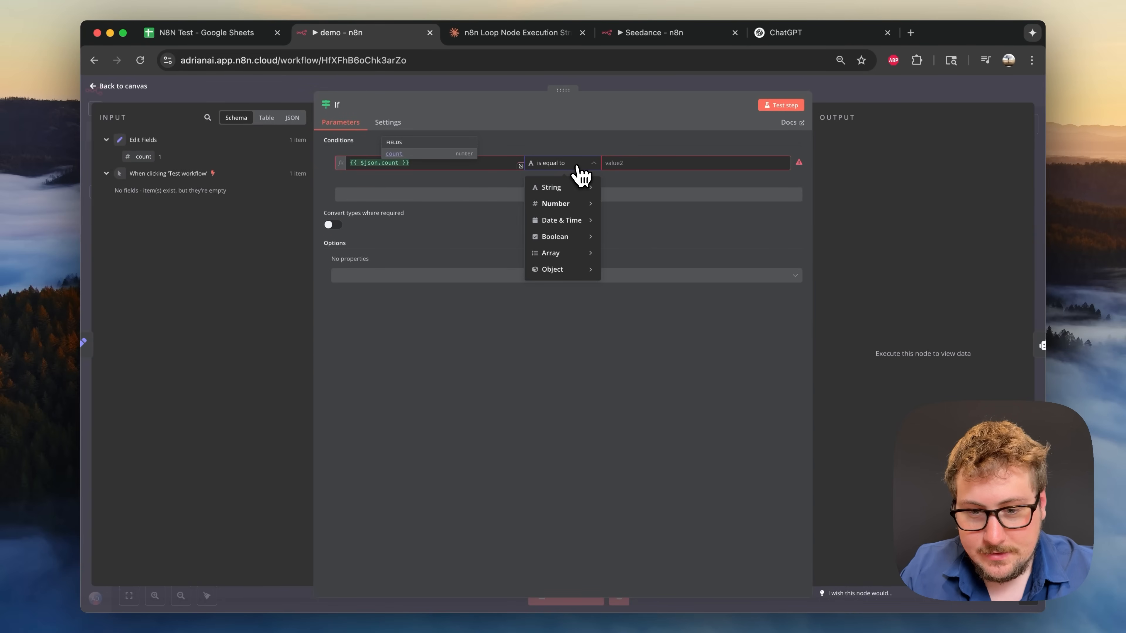
mouse_move(571, 205)
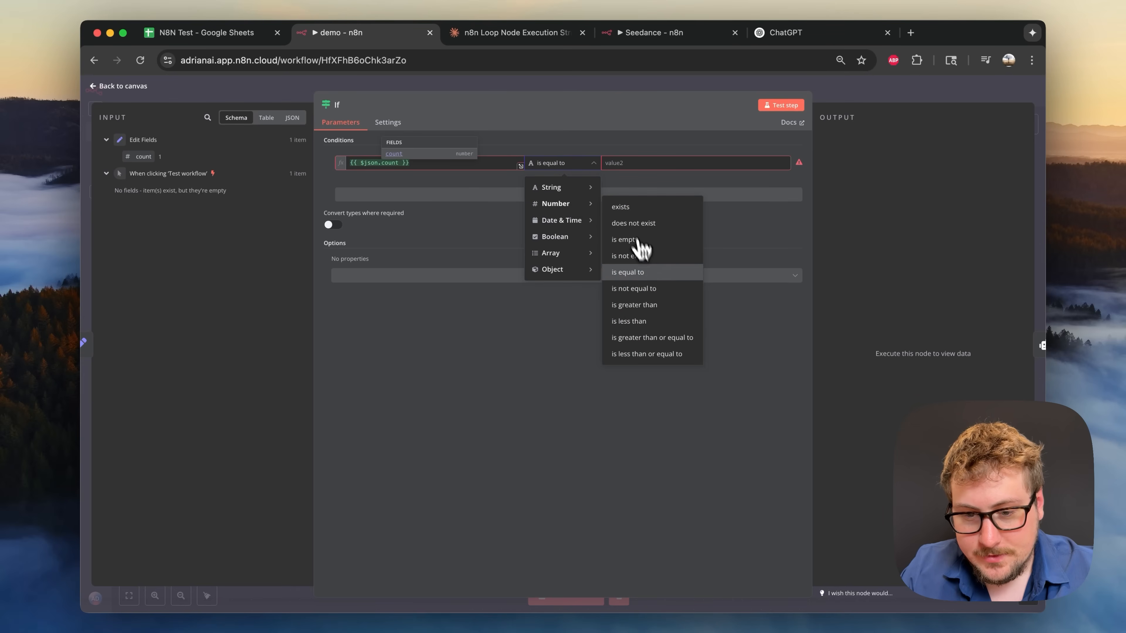
left_click(650, 338)
left_click(634, 162)
type("0")
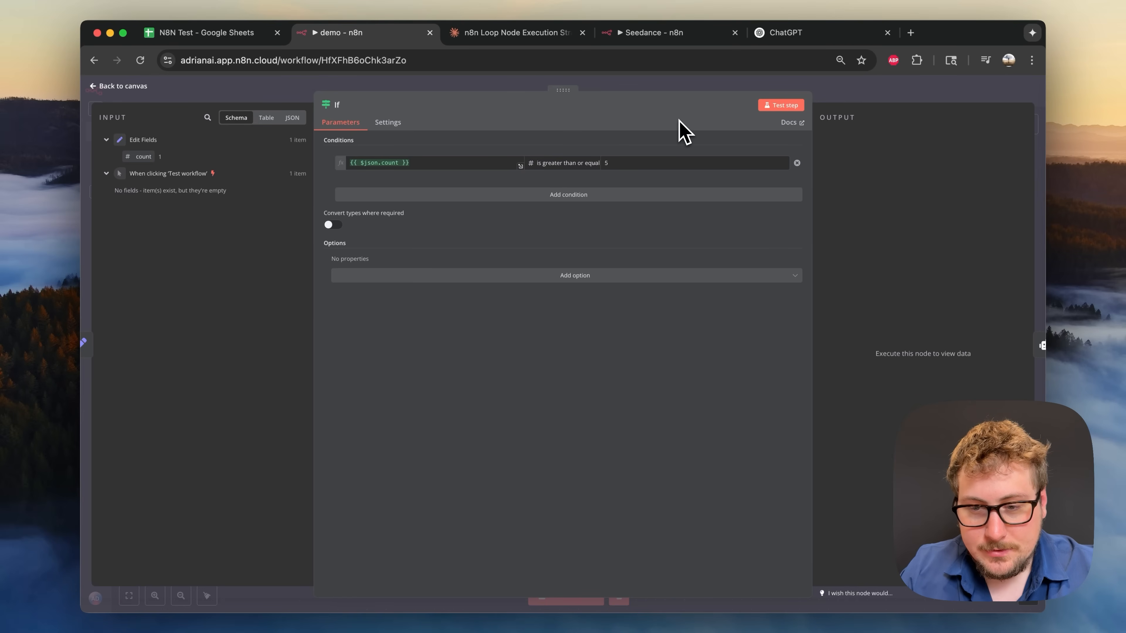
left_click(848, 91)
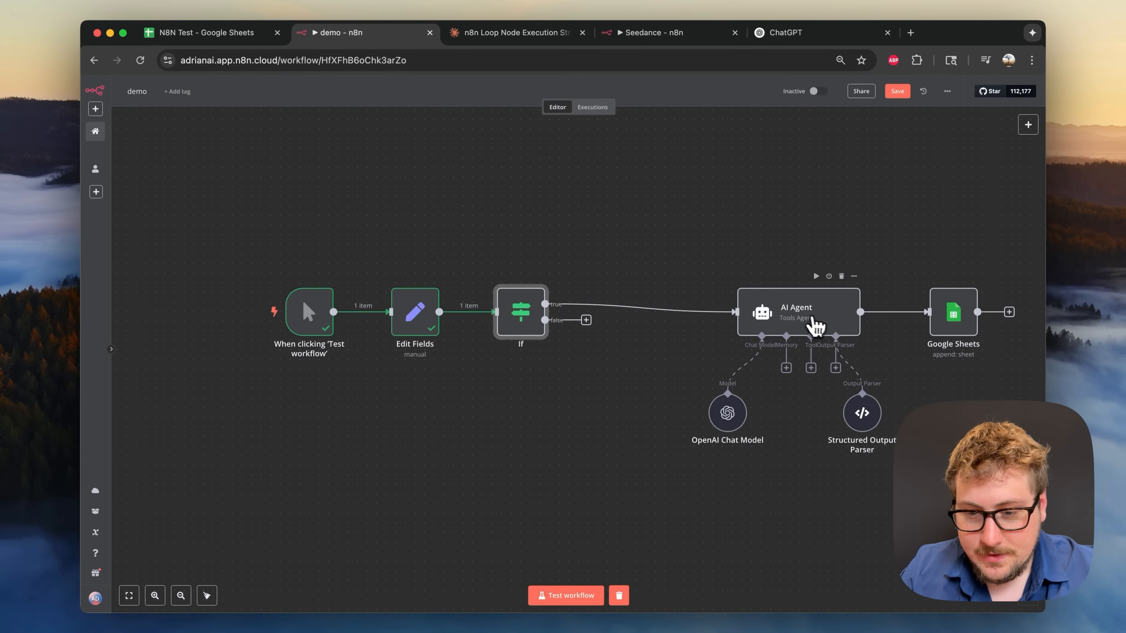
- Shift the AI Agent, Google Sheets, Chat Model and Output Parser nodes left to compact the layout
left_click_drag(811, 322, 688, 312)
left_click_drag(951, 320, 793, 311)
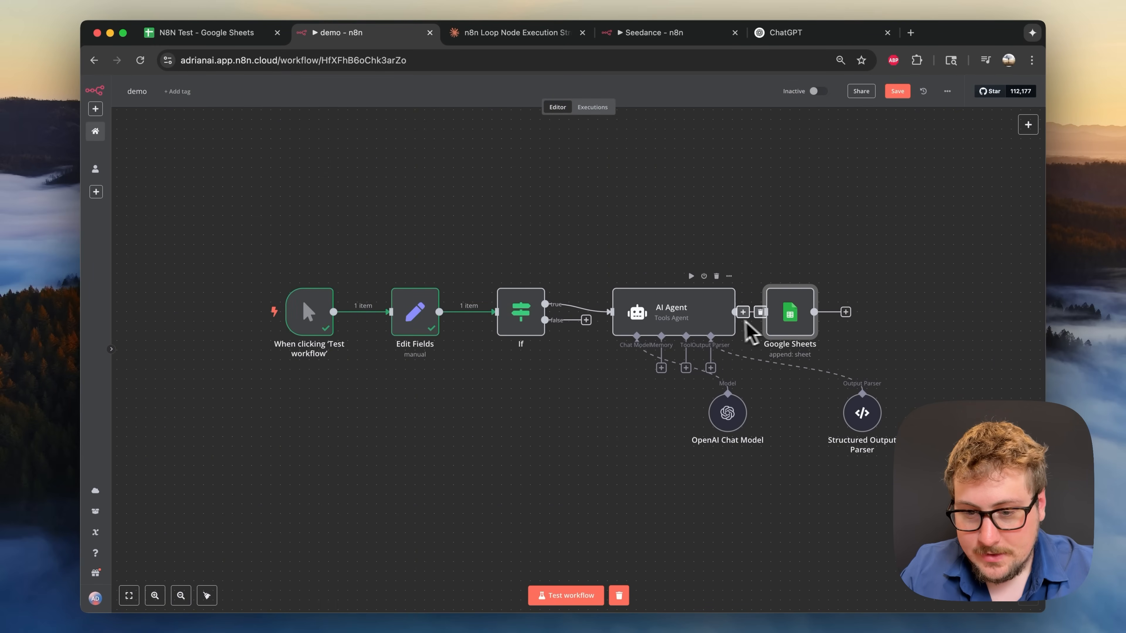
left_click_drag(733, 421, 637, 421)
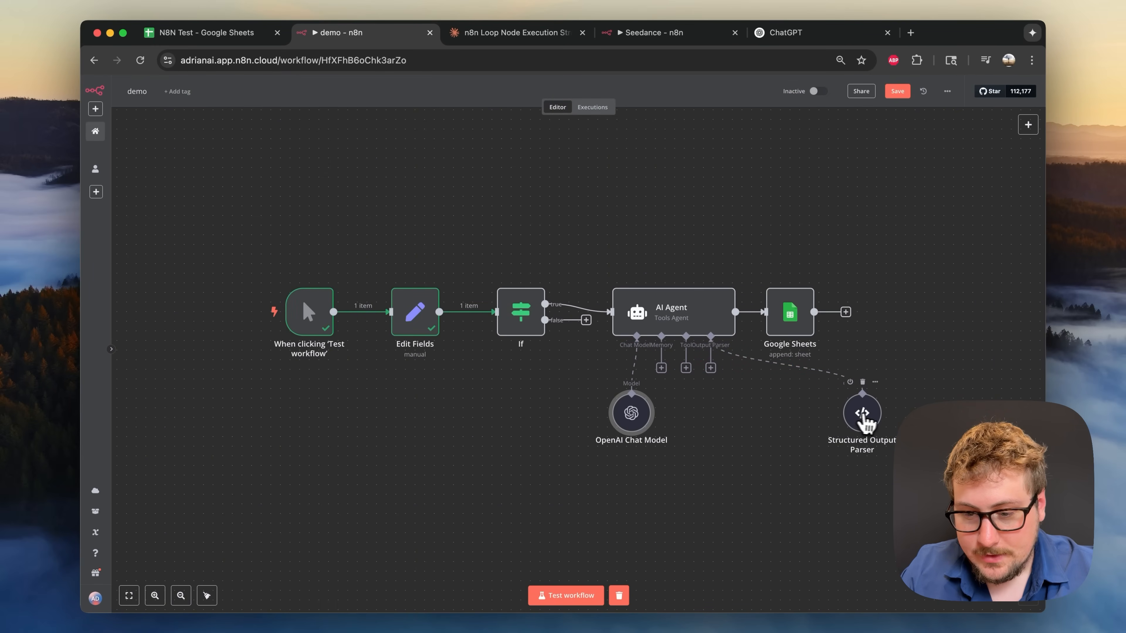
left_click_drag(867, 414, 734, 413)
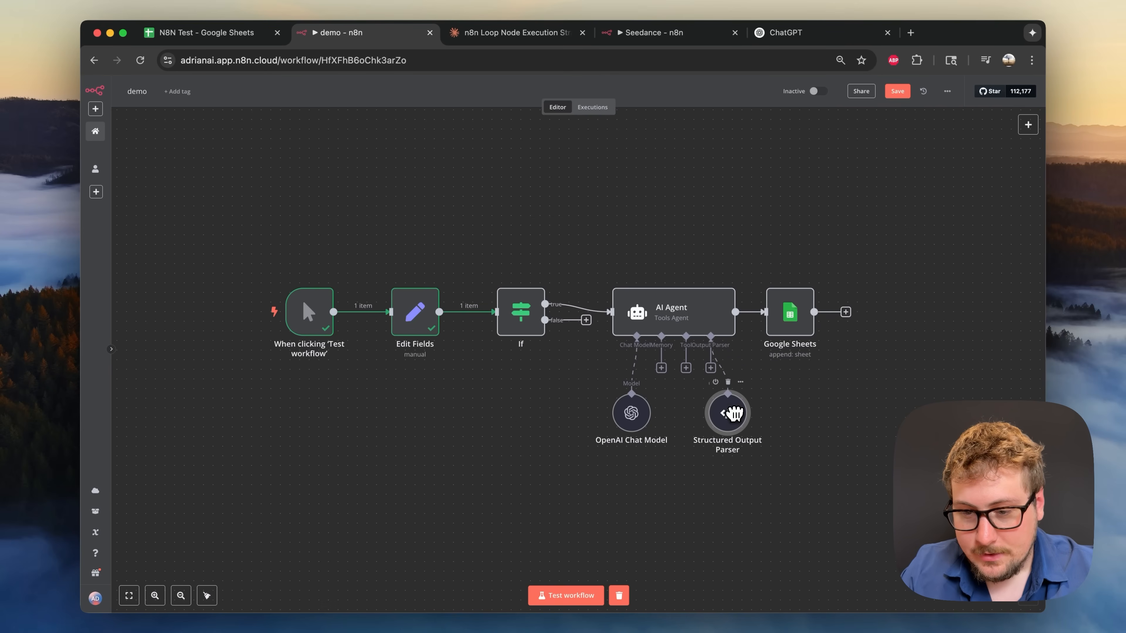
- Append an Edit Fields node after Google Sheets, add a field, and run the previous nodes
left_click(846, 312)
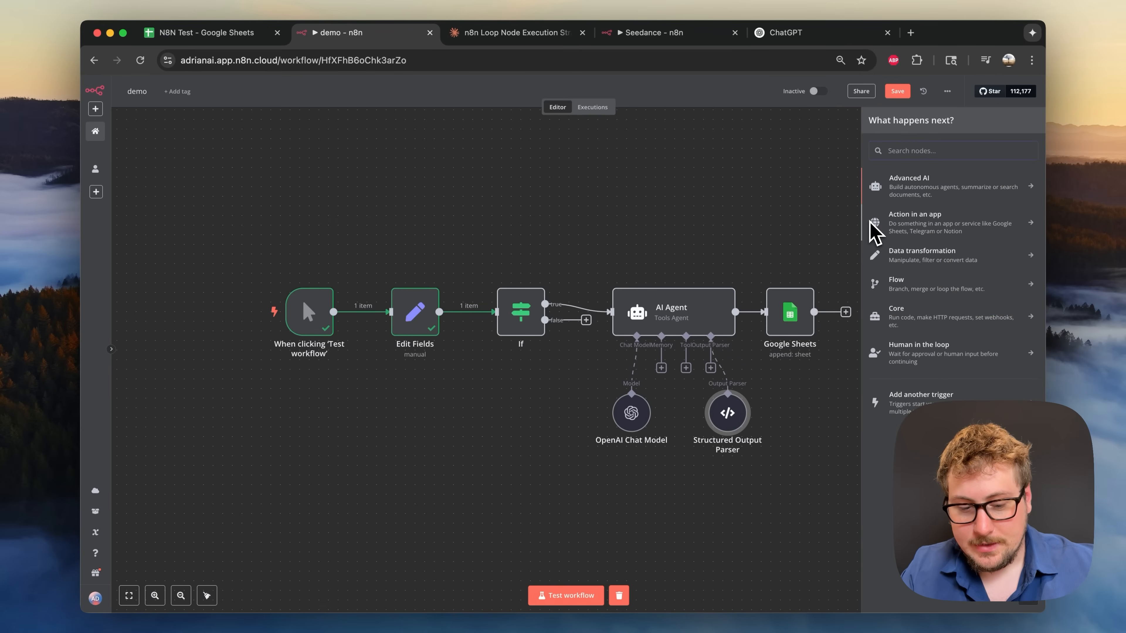
type("edit")
left_click(921, 184)
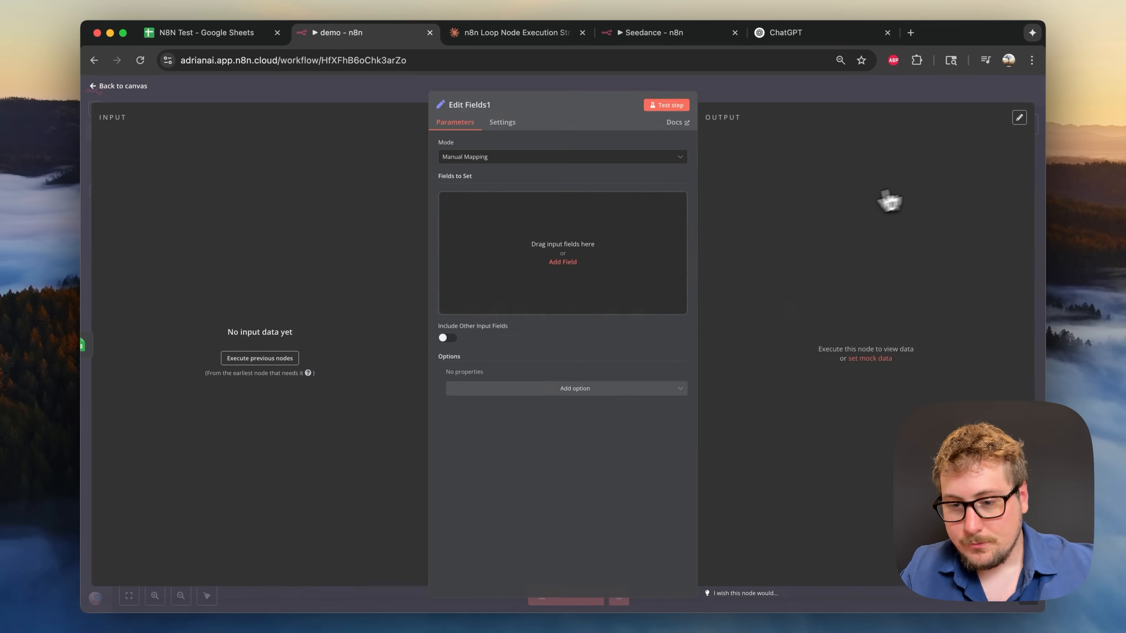
left_click(489, 220)
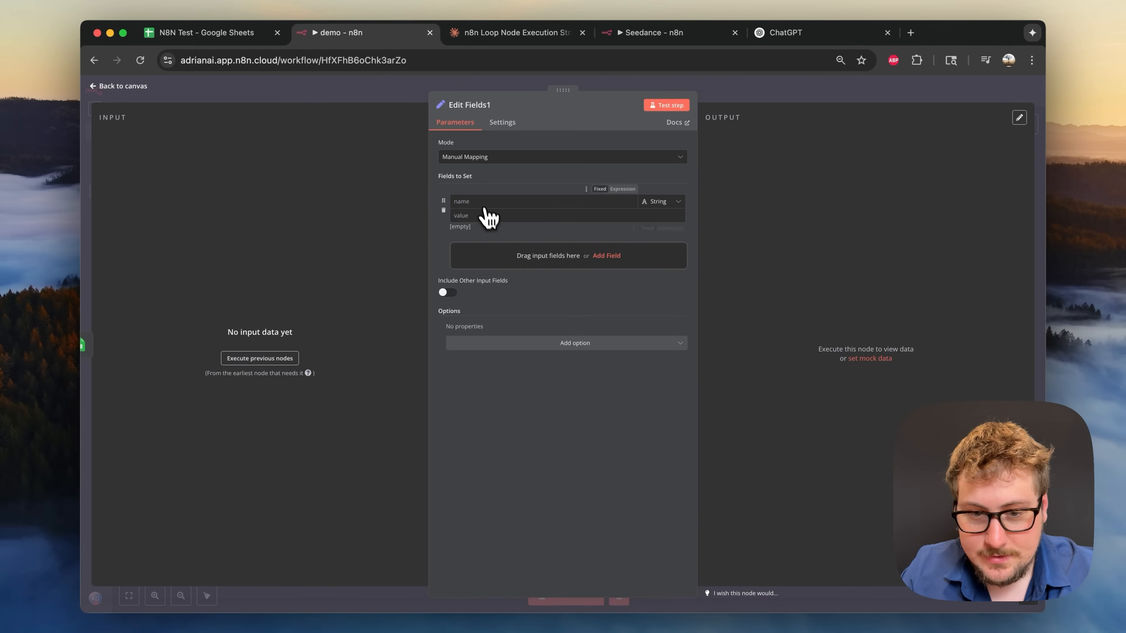
left_click(270, 362)
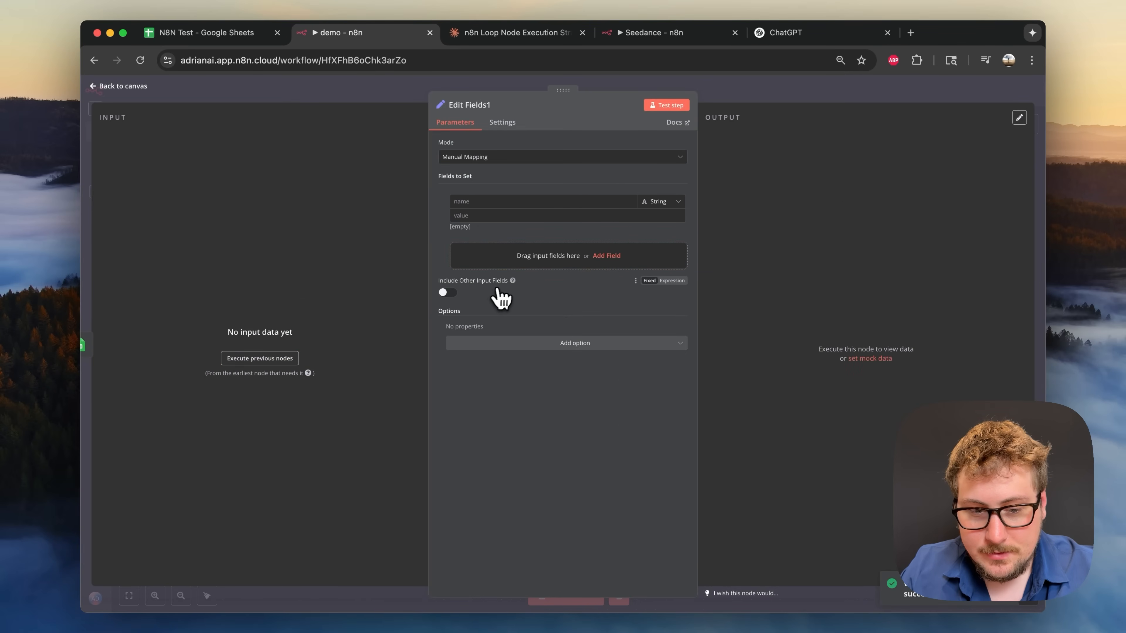
key("Escape")
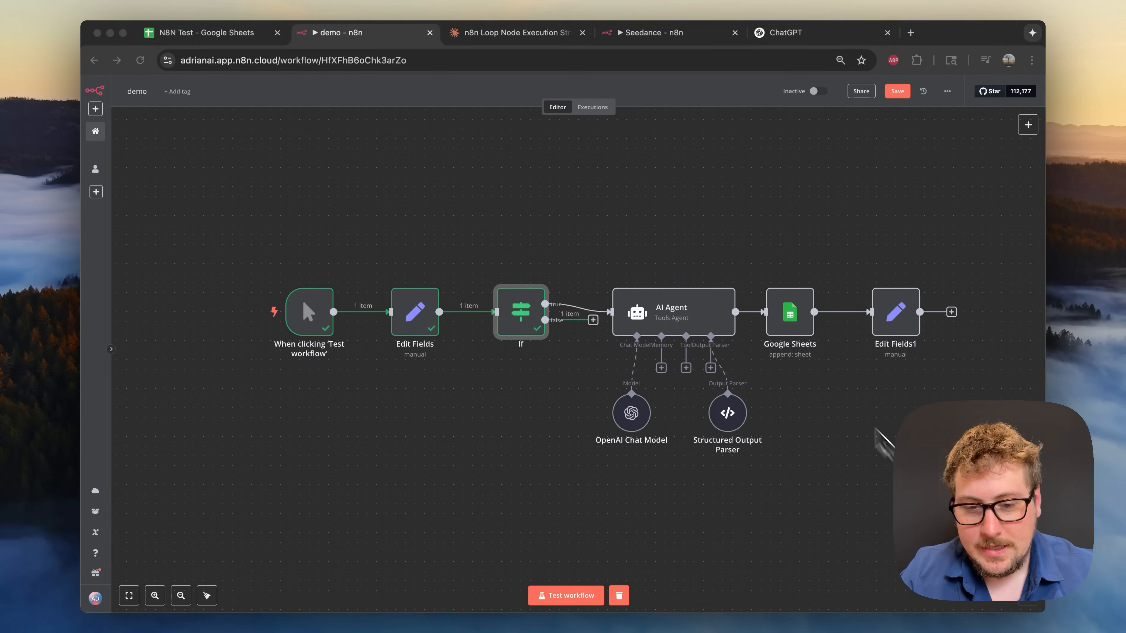
- Change the If condition to count is less than or equal to 5
left_click(528, 309)
double_click(528, 309)
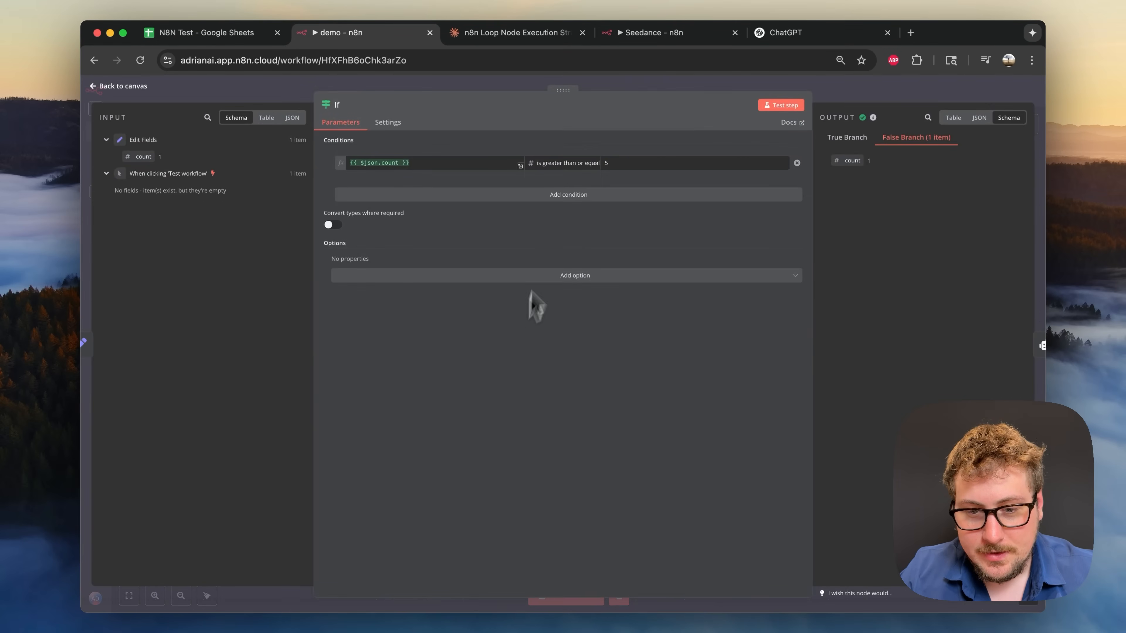
left_click(573, 165)
mouse_move(574, 204)
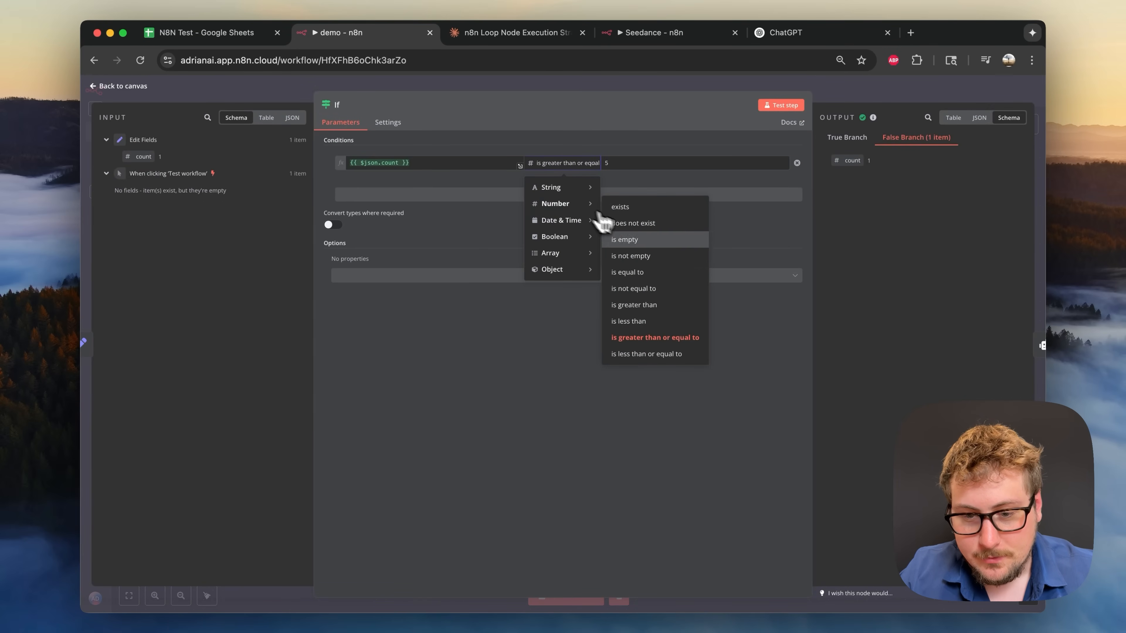
left_click(655, 354)
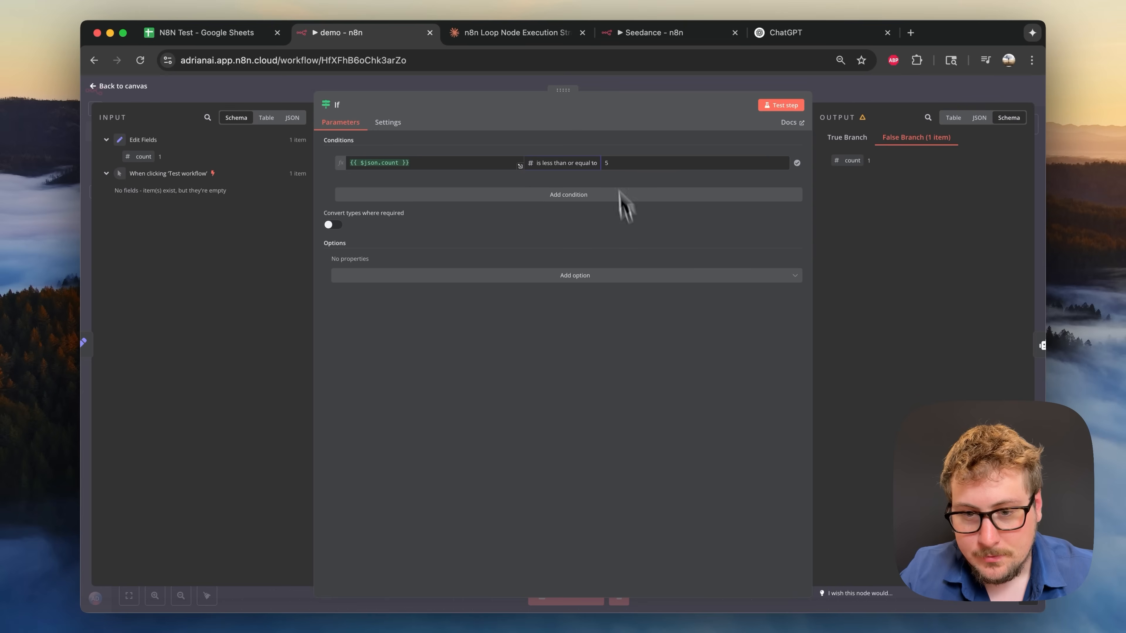
left_click(643, 85)
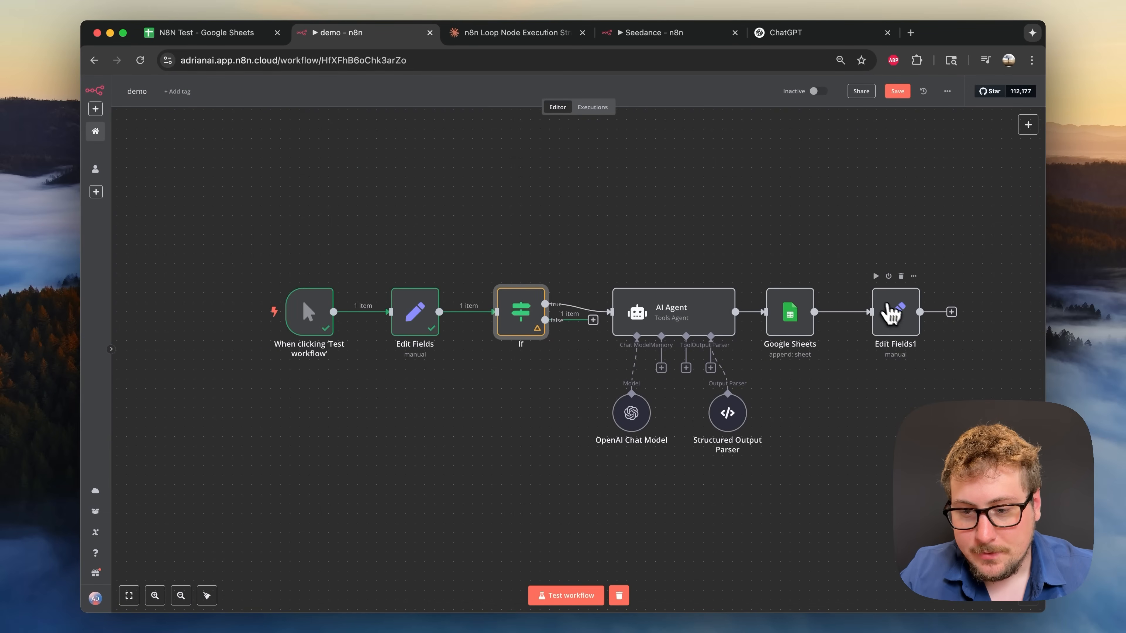
- Run the workflow up to Edit Fields1 with its Test step
double_click(902, 333)
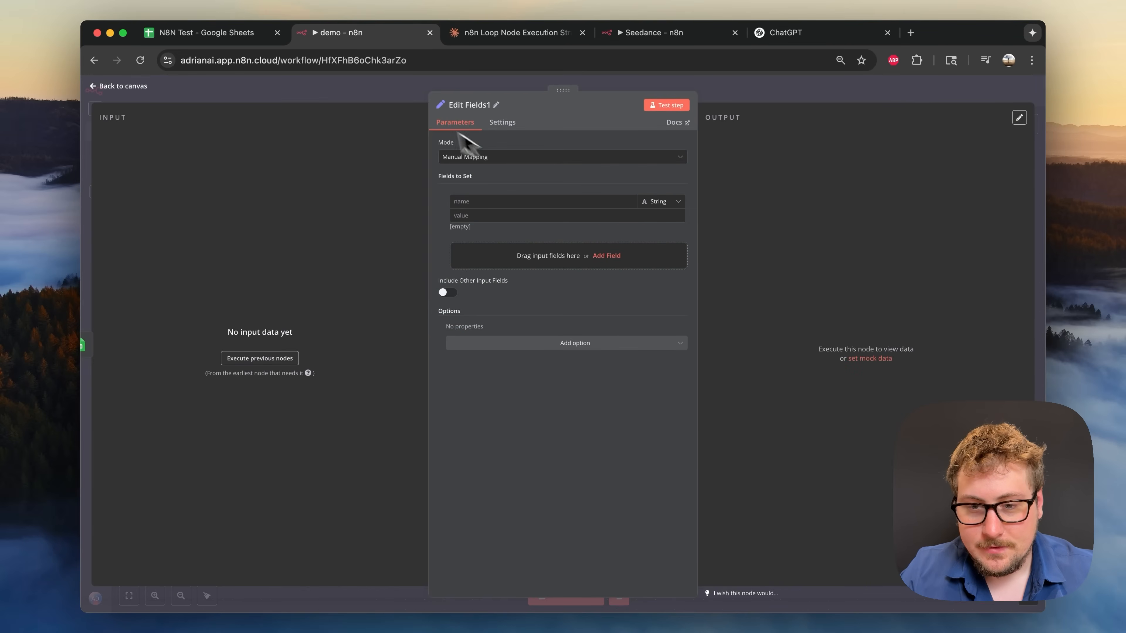
left_click(666, 106)
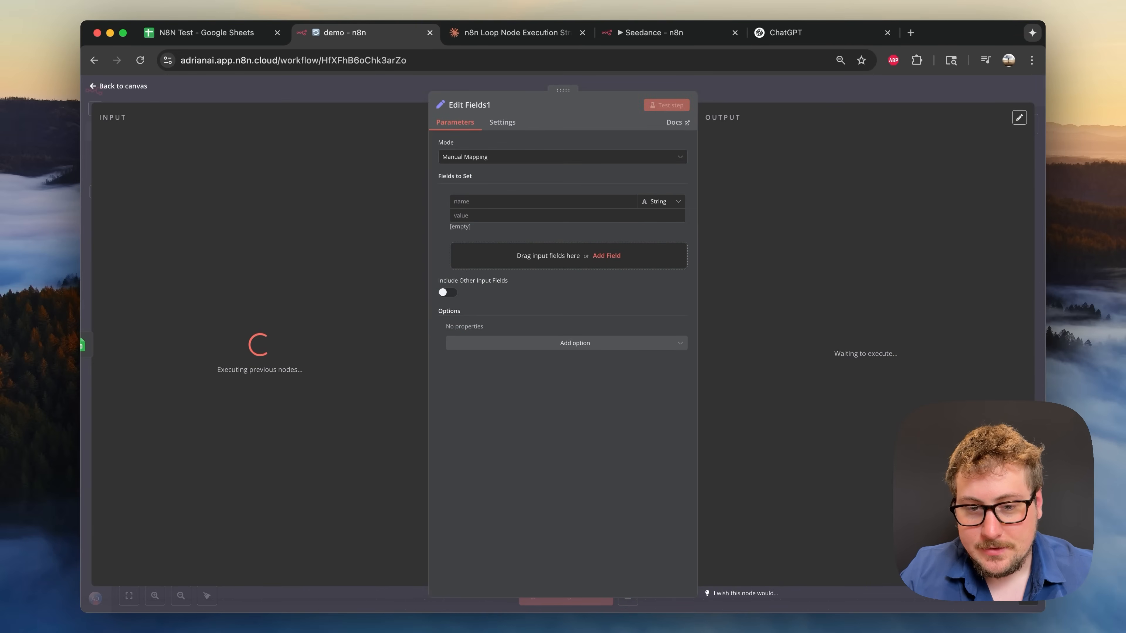
key("Escape")
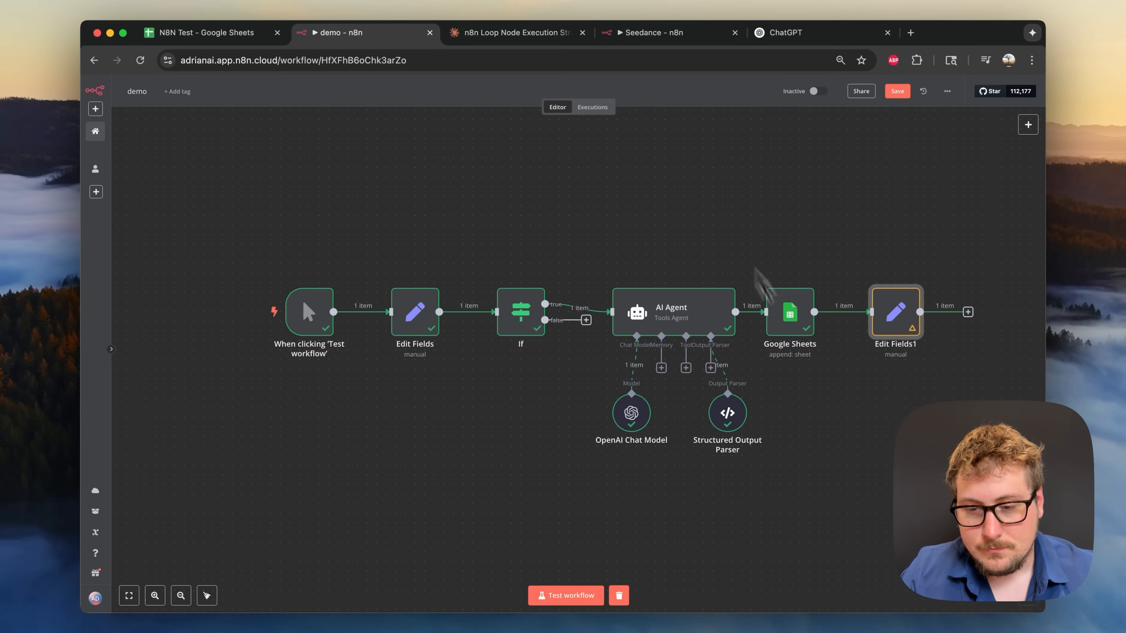
- Name Edit Fields1's new field 'count'
double_click(908, 336)
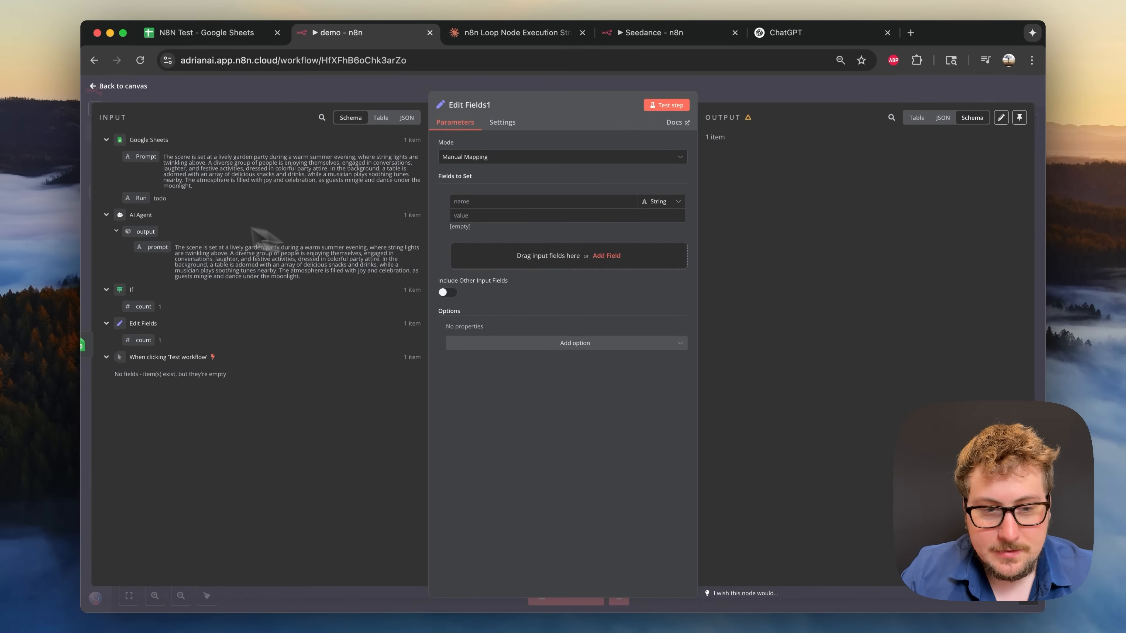
left_click(477, 202)
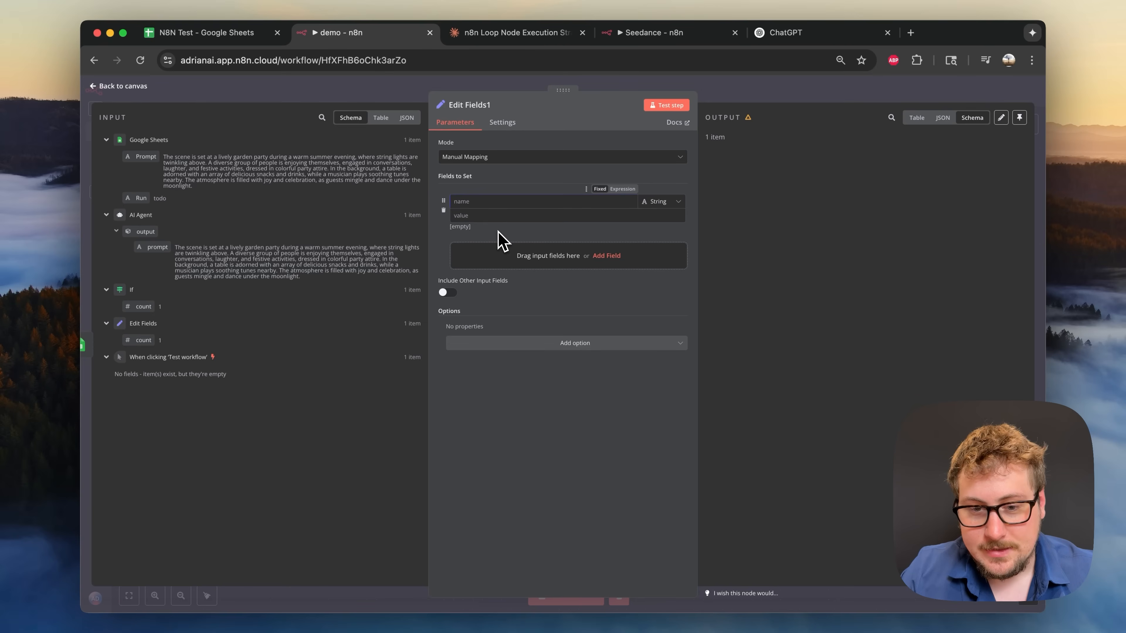
left_click(479, 202)
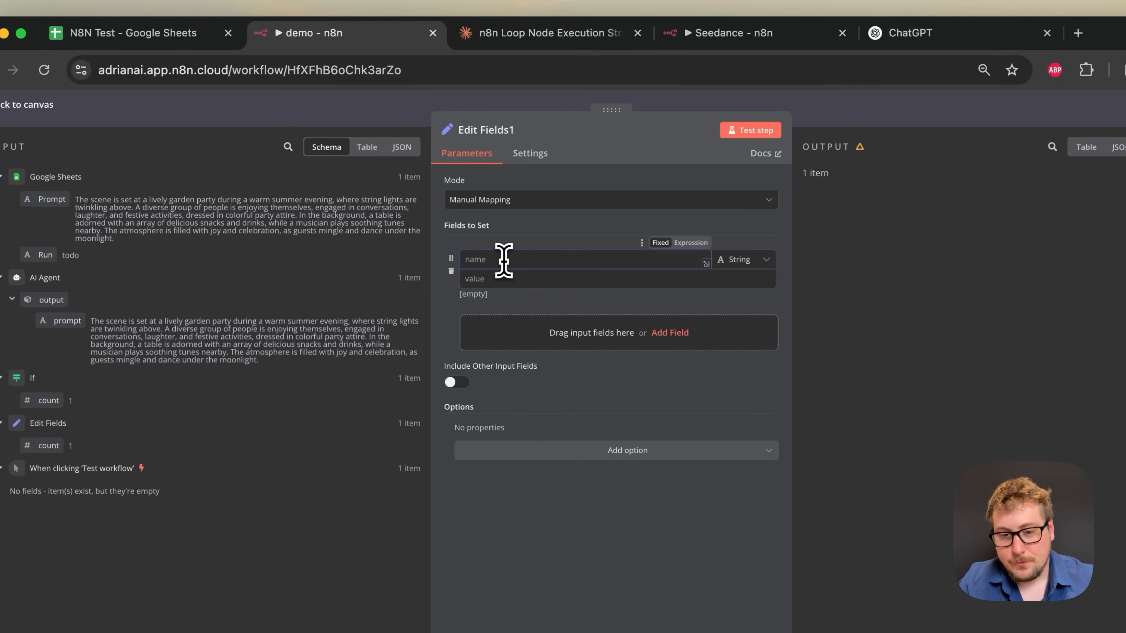
type("count")
left_click(504, 279)
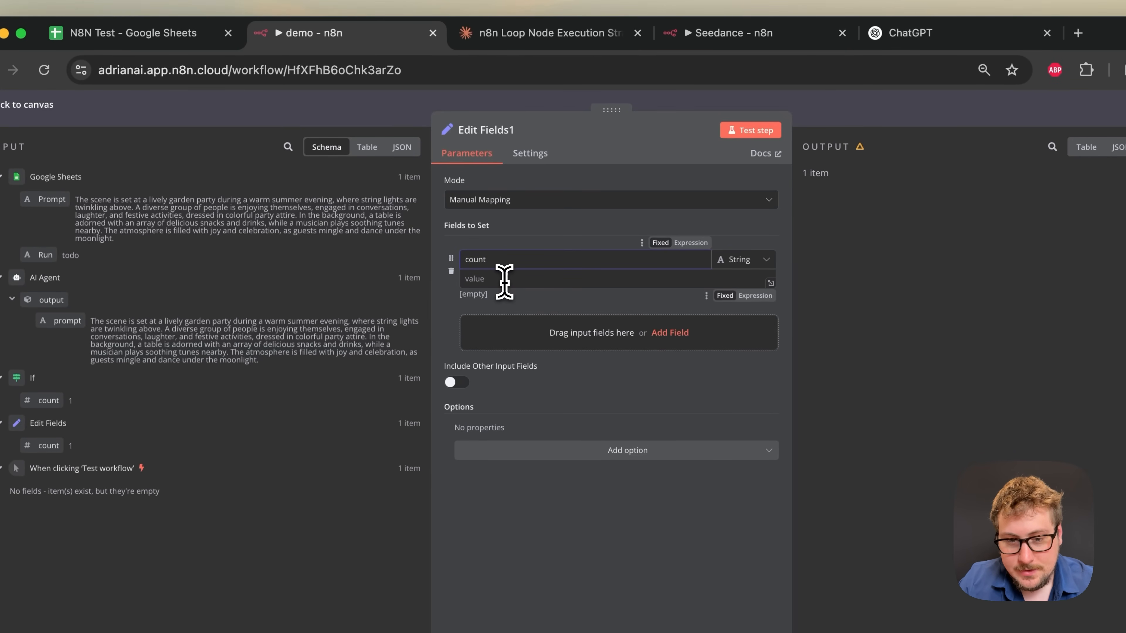
- Copy the variable-increment expression suggested in the Claude chat
left_click(523, 37)
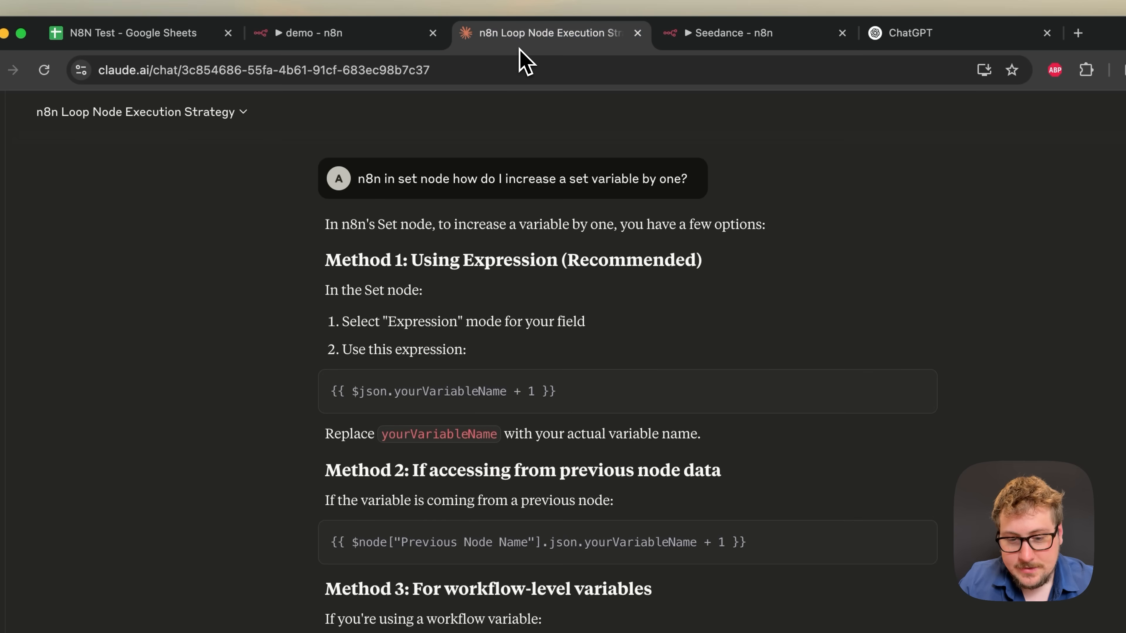
triple_click(444, 394)
key("super+c")
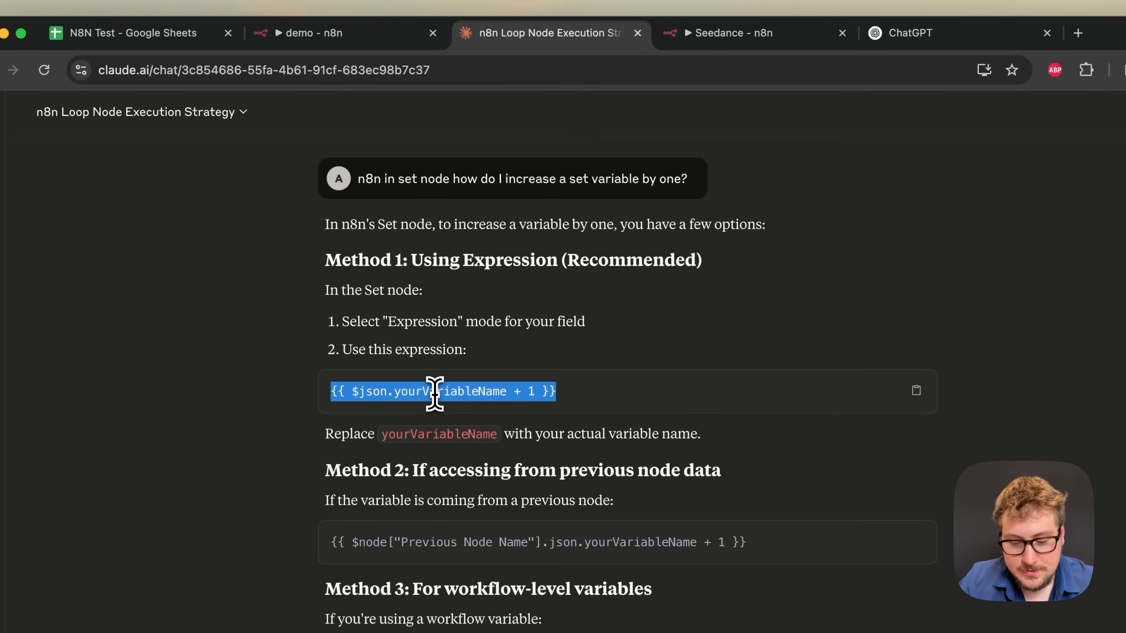
left_click(360, 36)
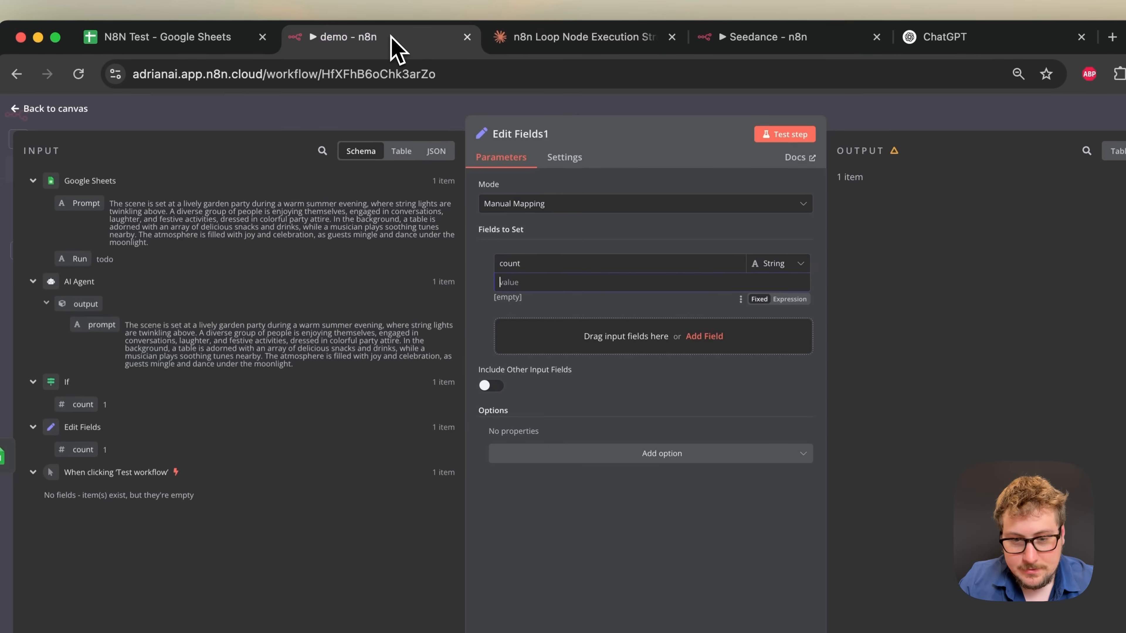
- Set count's value to the If node's count plus 1 and test, confirming output 2
left_click(515, 282)
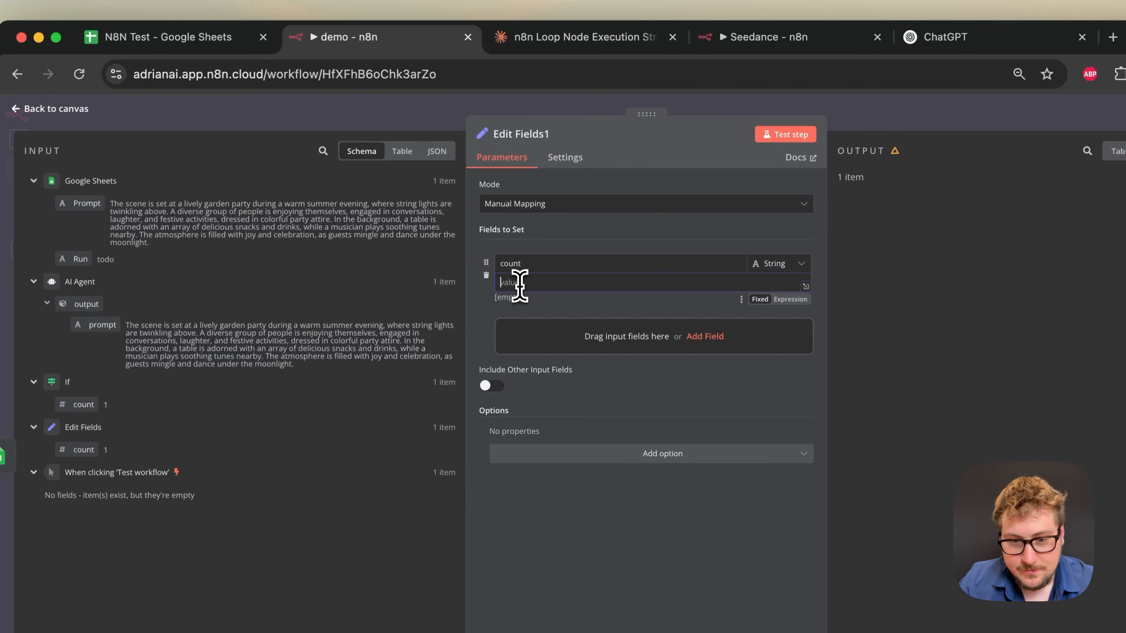
key("super+v")
left_click_drag(630, 284, 530, 286)
key("BackSpace")
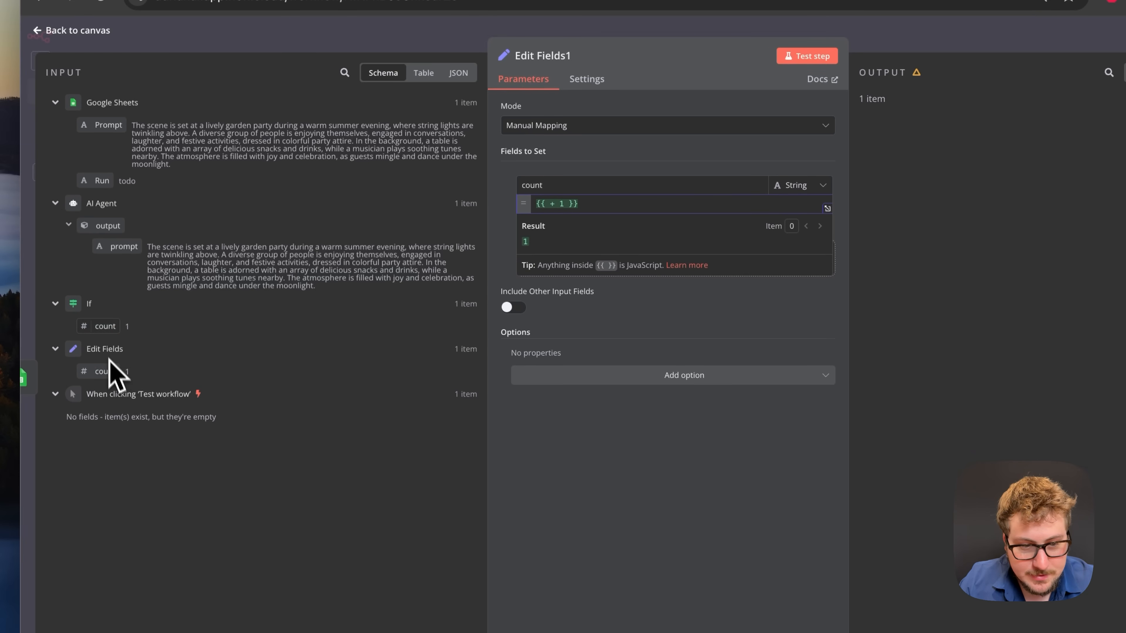
left_click_drag(103, 331, 550, 206)
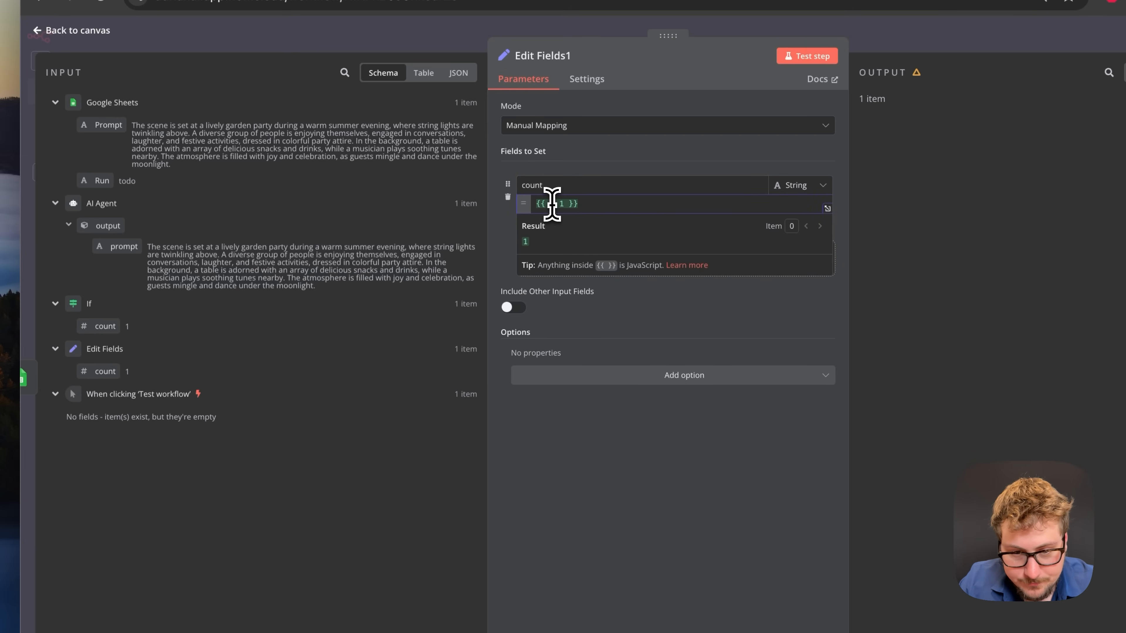
left_click_drag(85, 342, 548, 216)
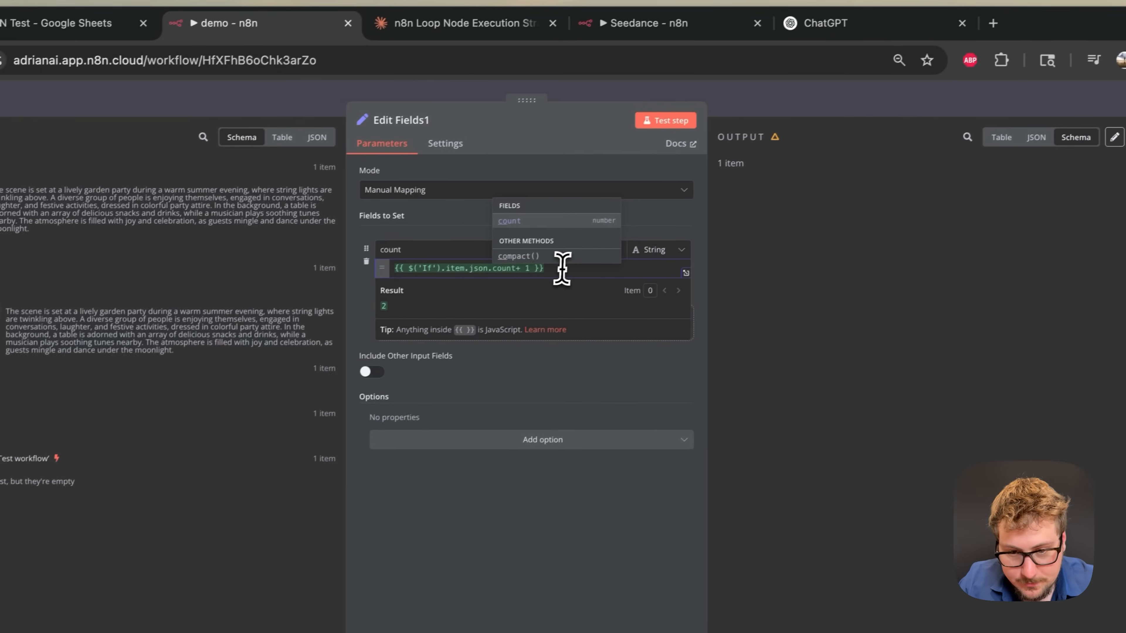
left_click(659, 129)
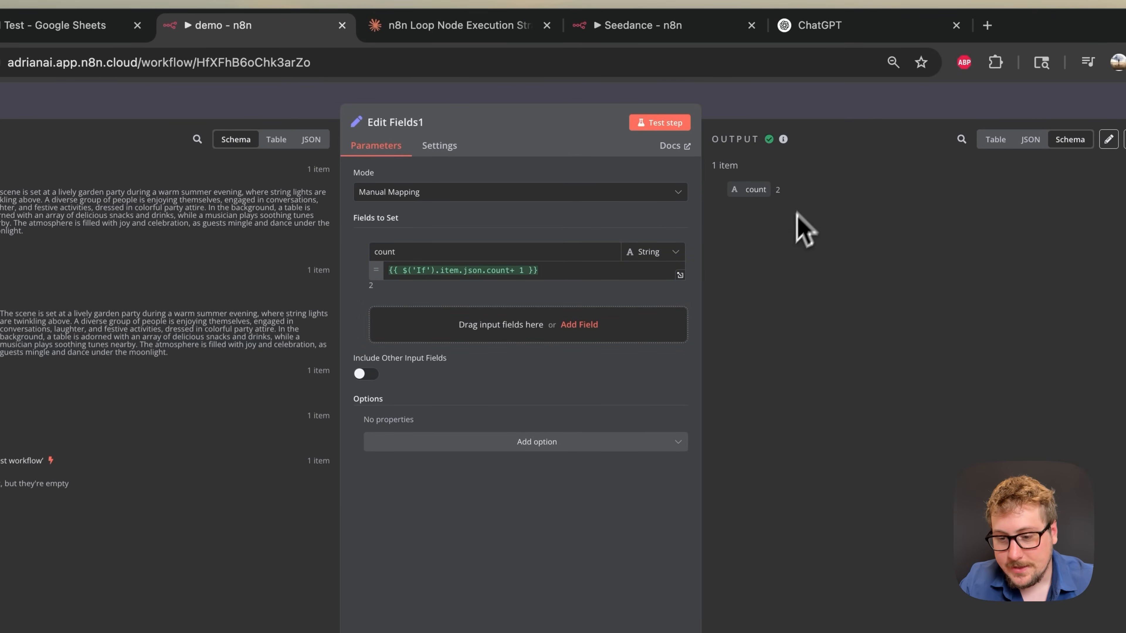
left_click(840, 111)
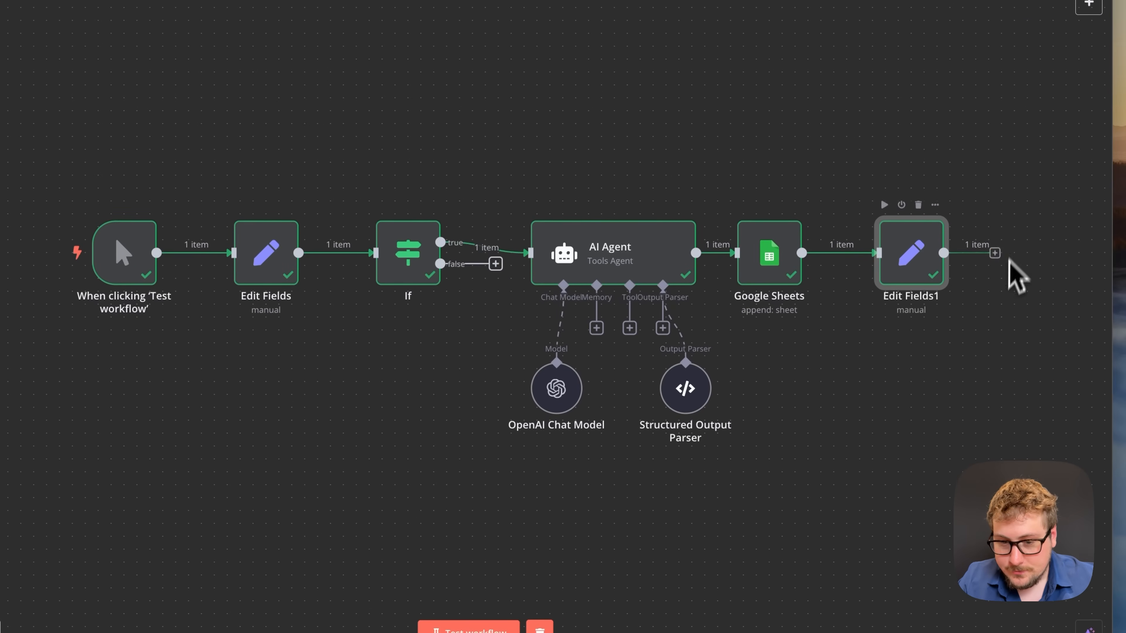
- Connect Edit Fields1's output back into If and change the AI Agent prompt theme to dogs
left_click_drag(994, 253, 409, 263)
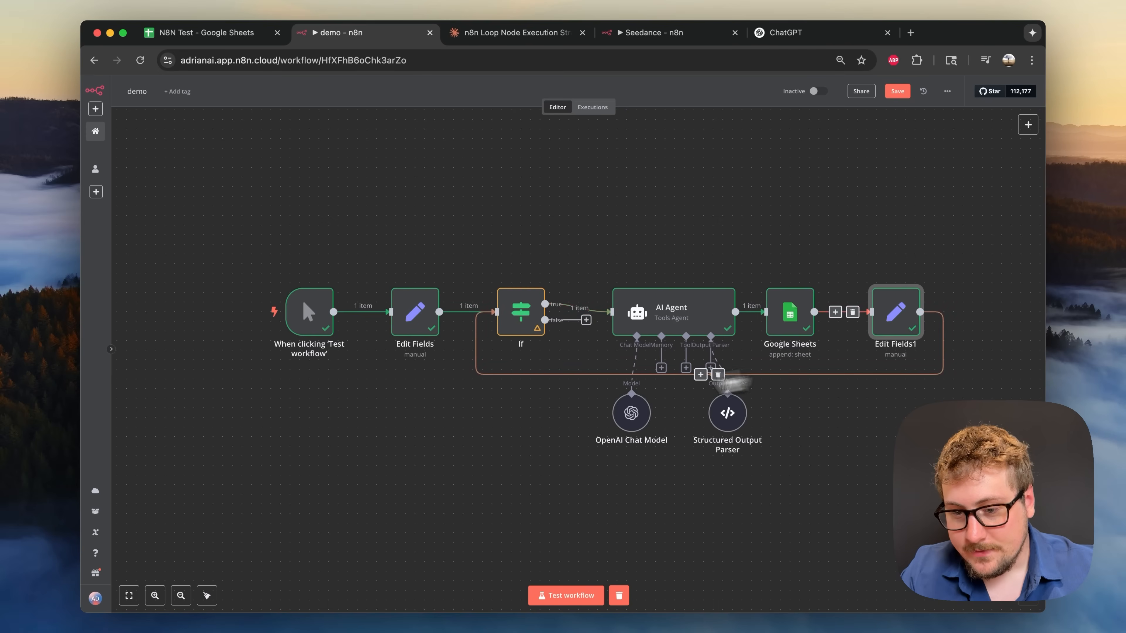
mouse_move(344, 328)
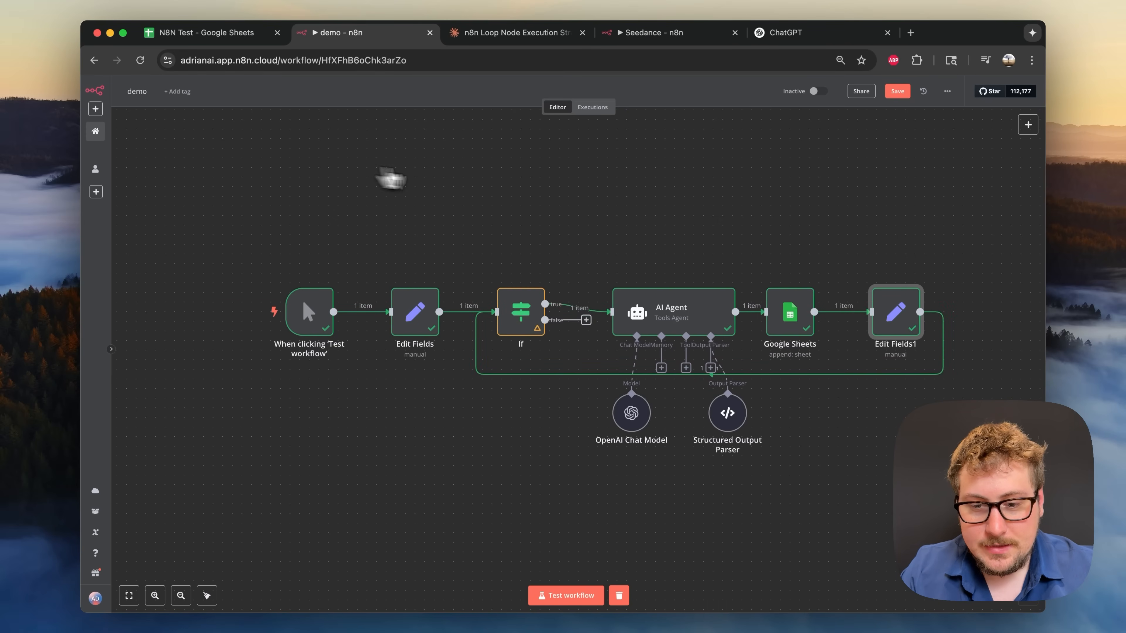
double_click(660, 306)
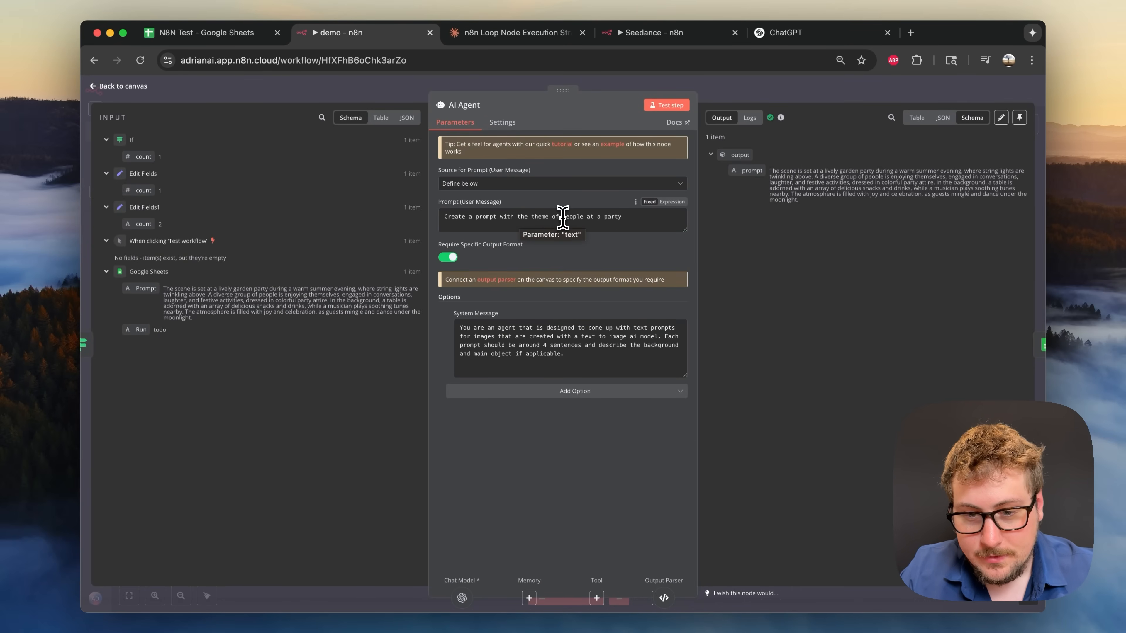
left_click_drag(562, 217, 680, 218)
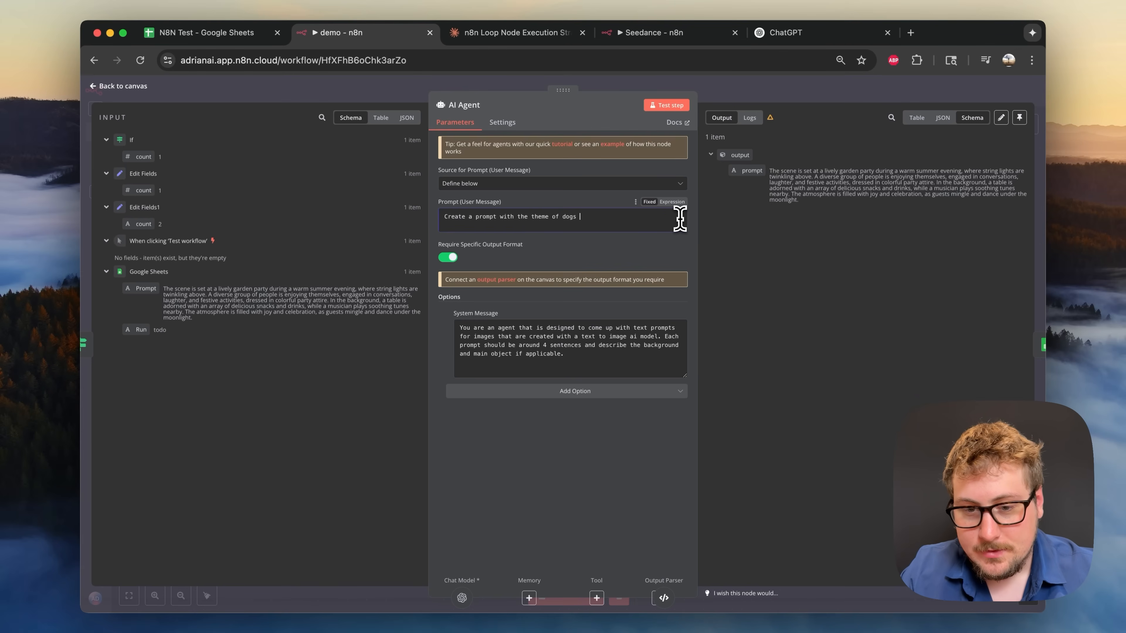
left_click(749, 100)
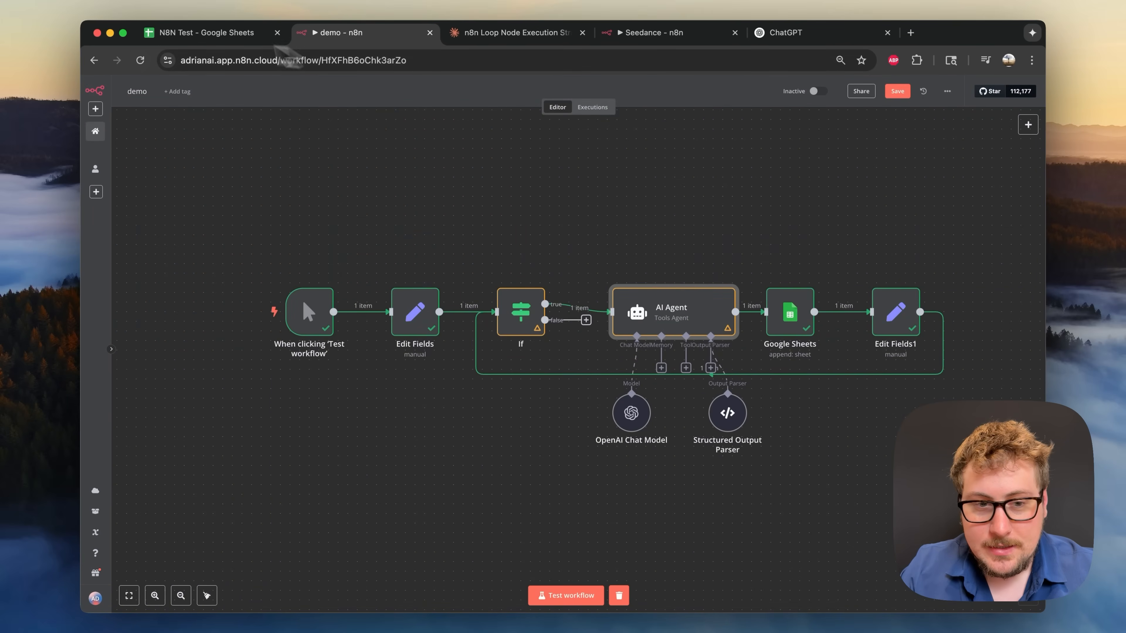
- Clear prompt rows 5 and 6 (A5:B6) in the N8N Test sheet
left_click(206, 35)
left_click(192, 287)
left_click(159, 260)
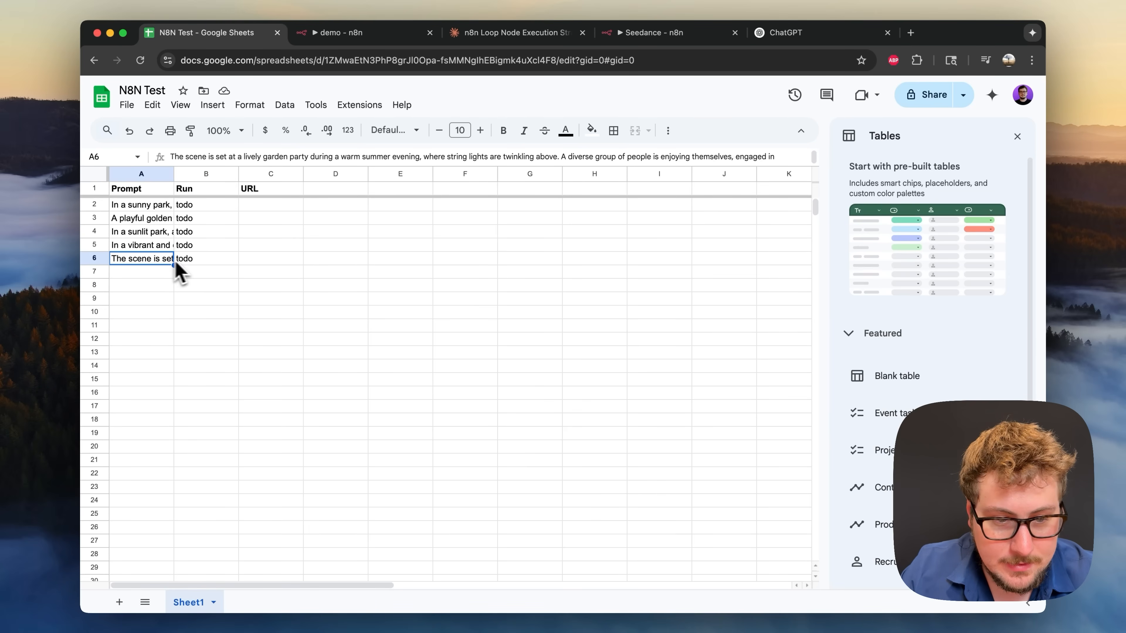
left_click(192, 250, "shift")
key("Delete")
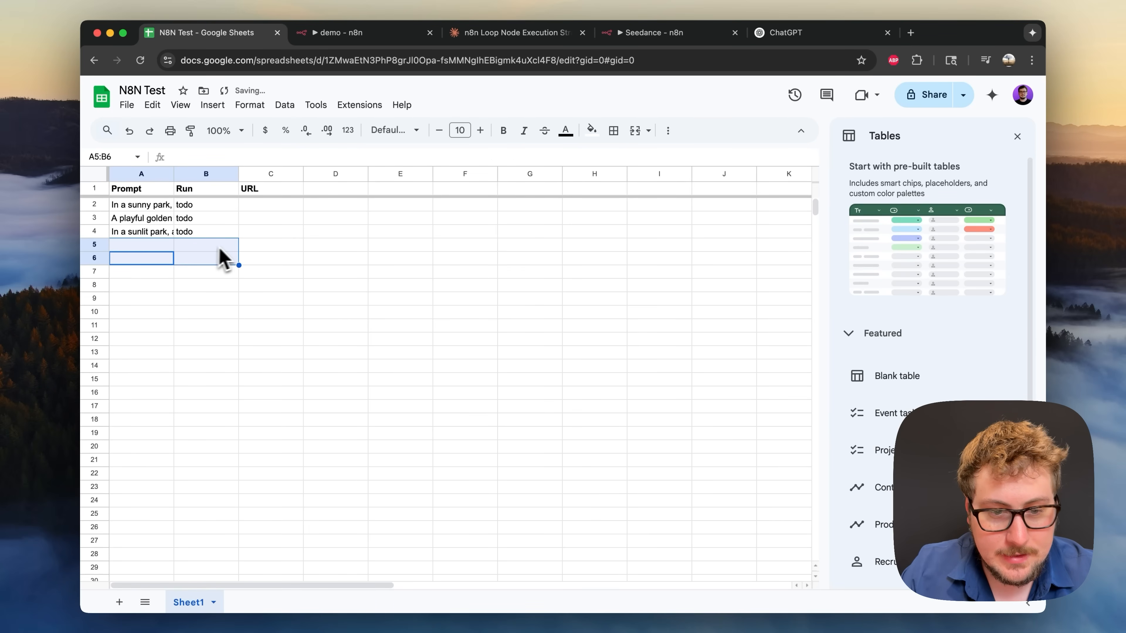
left_click(234, 249)
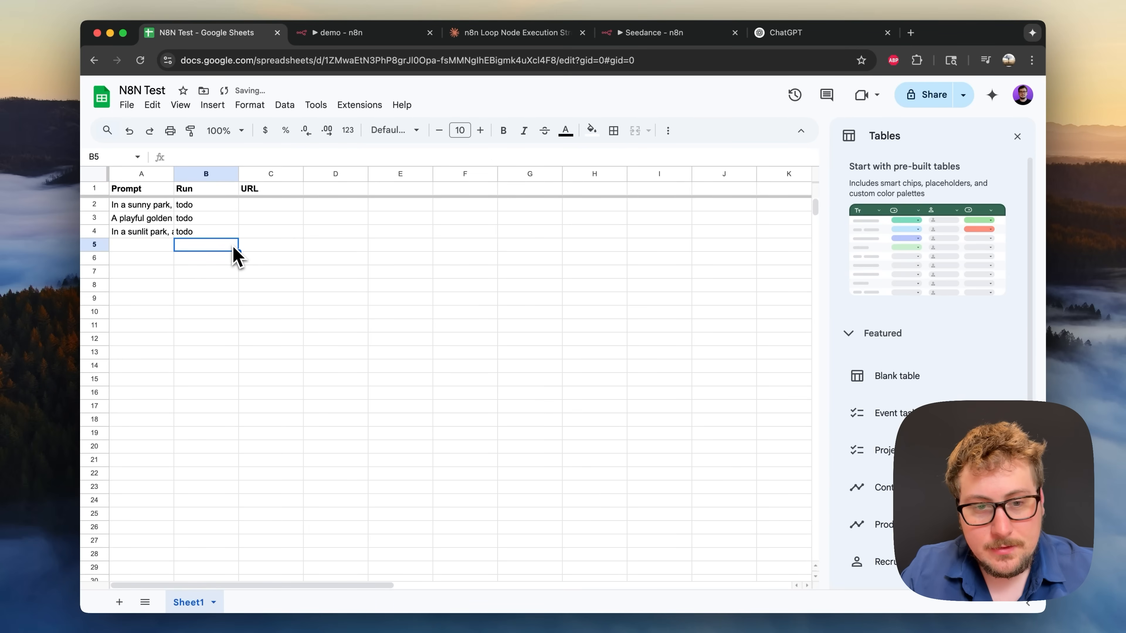
left_click(341, 34)
- Change Edit Fields1's count type from String to Number and rerun the looping workflow
left_click(251, 316)
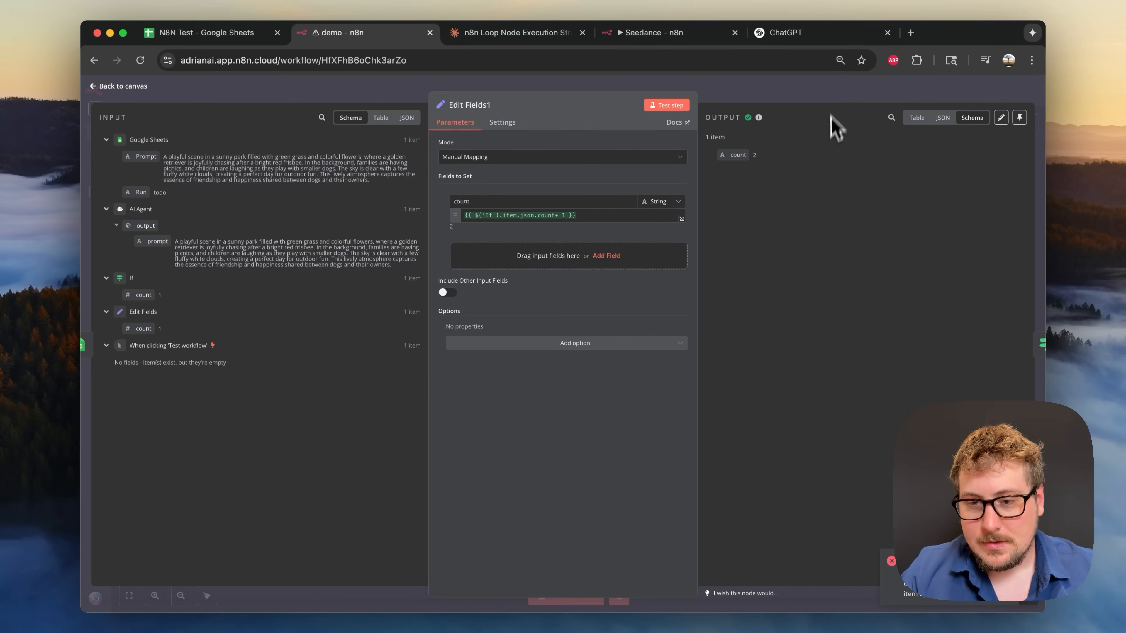
left_click(834, 97)
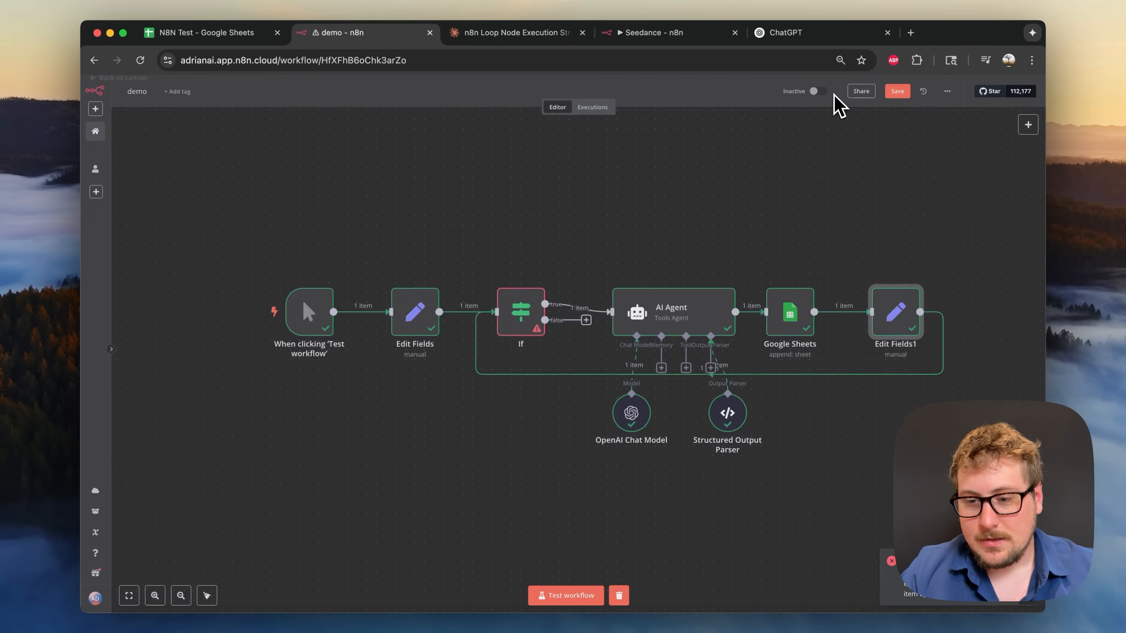
double_click(904, 328)
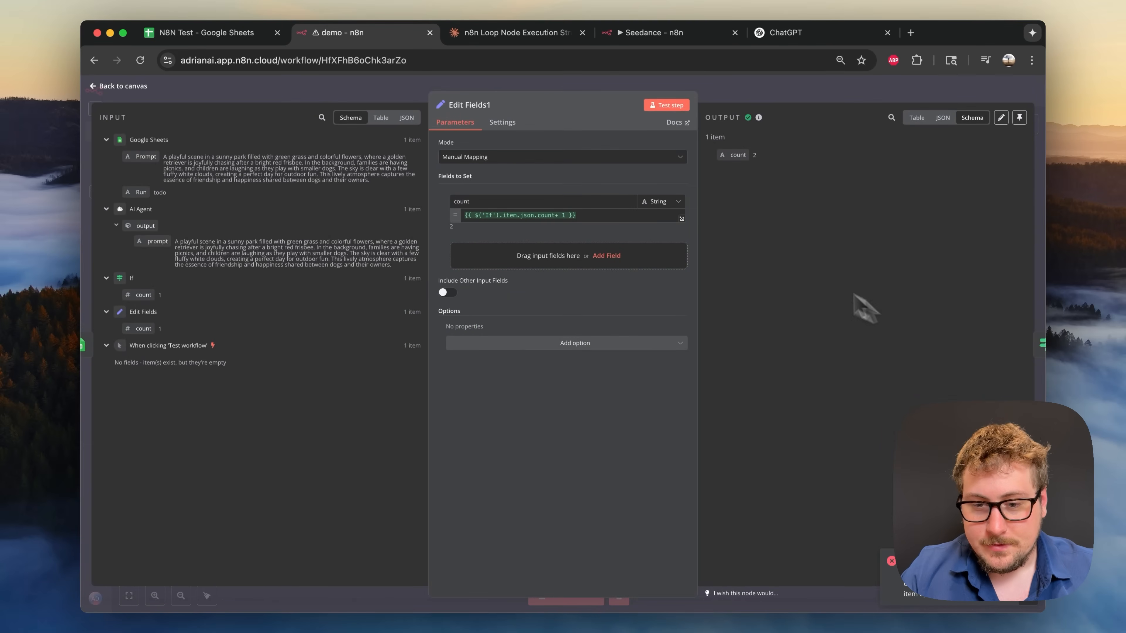
left_click(660, 206)
left_click(670, 242)
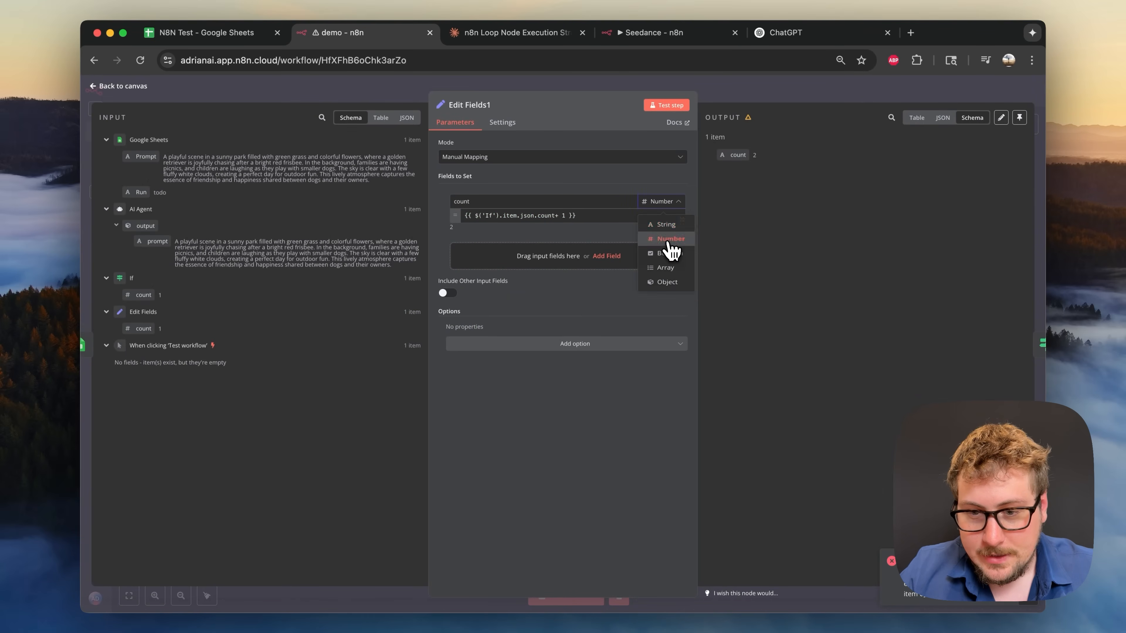
left_click(773, 104)
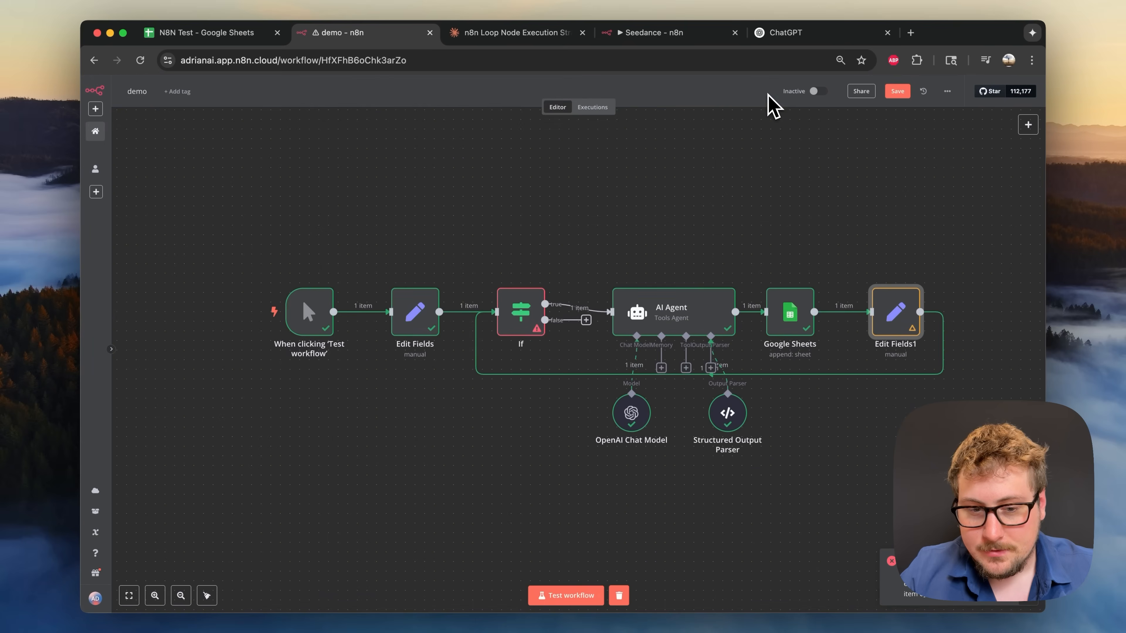
left_click(223, 313)
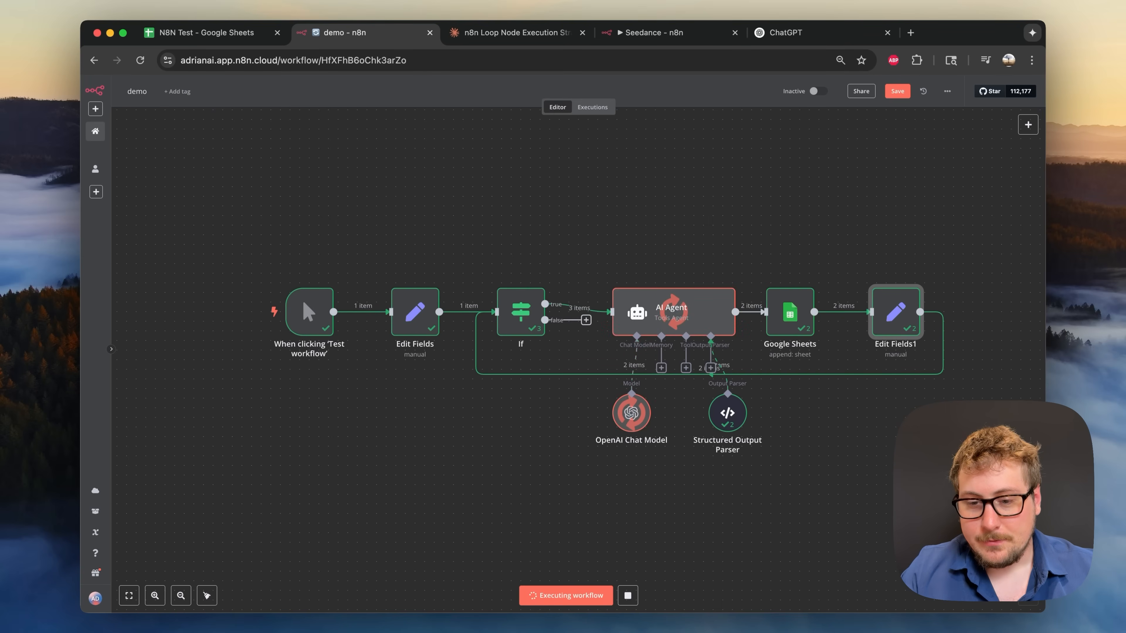
left_click(241, 35)
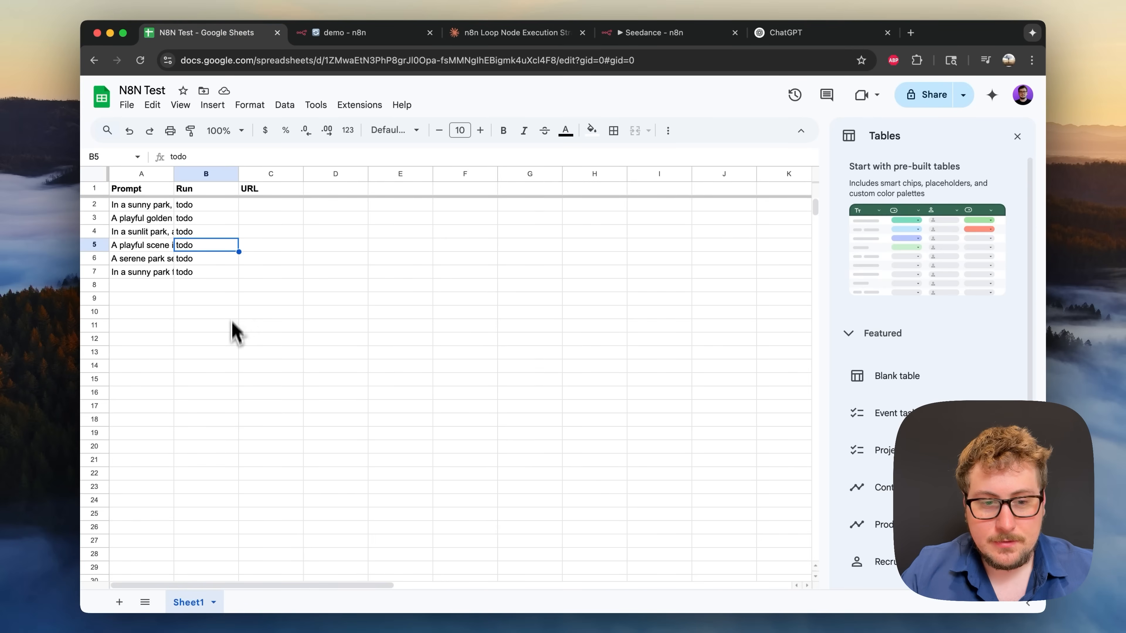
- Inspect the newest todo prompt row's Run and status cells in the N8N Test sheet
left_click(231, 340)
left_click(278, 288)
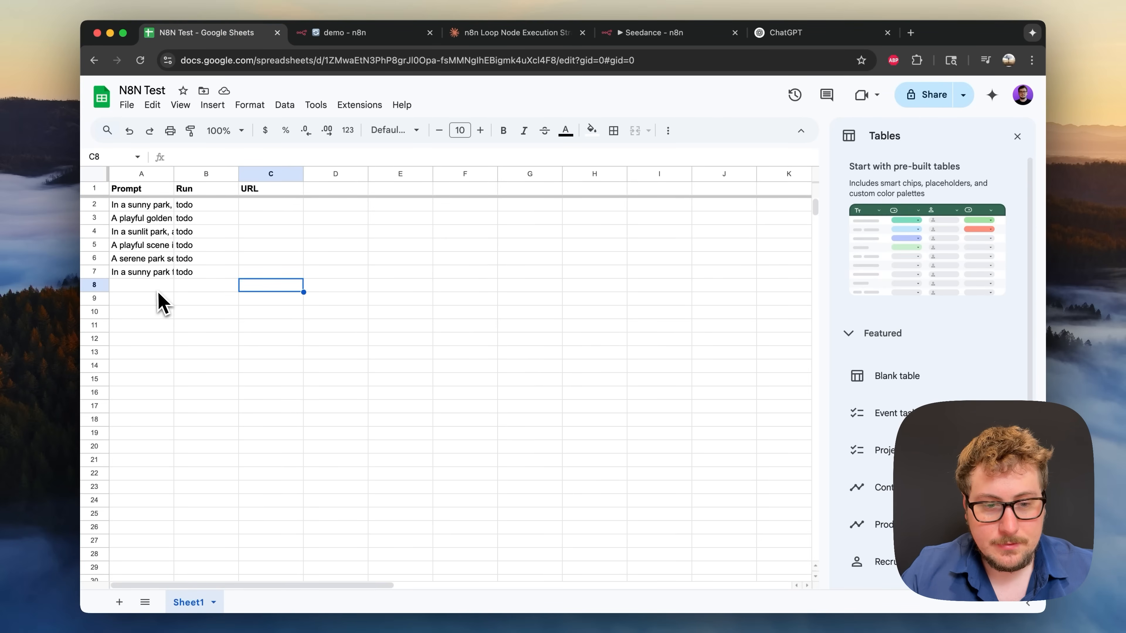
left_click(215, 286)
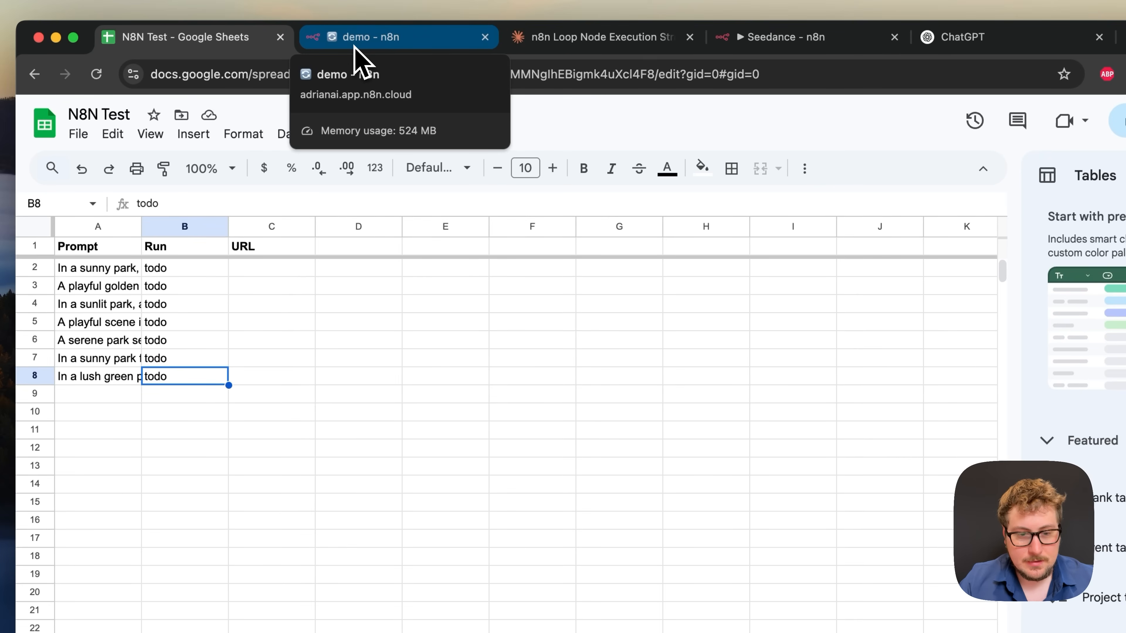
left_click(354, 47)
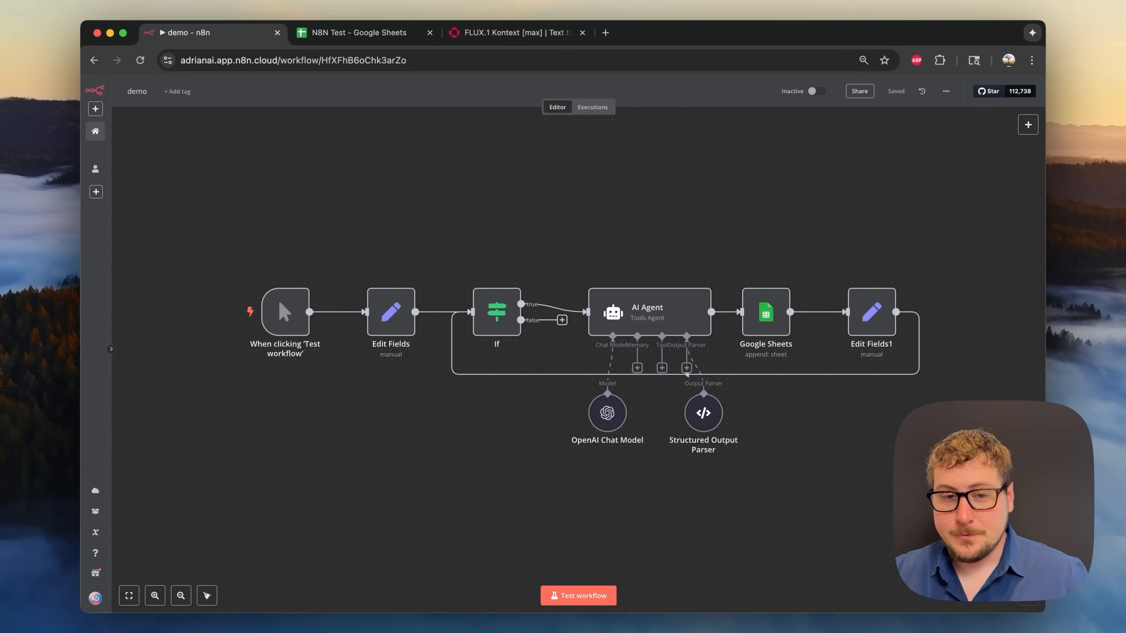
- Create a new personal workflow named 'demo'
left_click(95, 109)
mouse_move(119, 133)
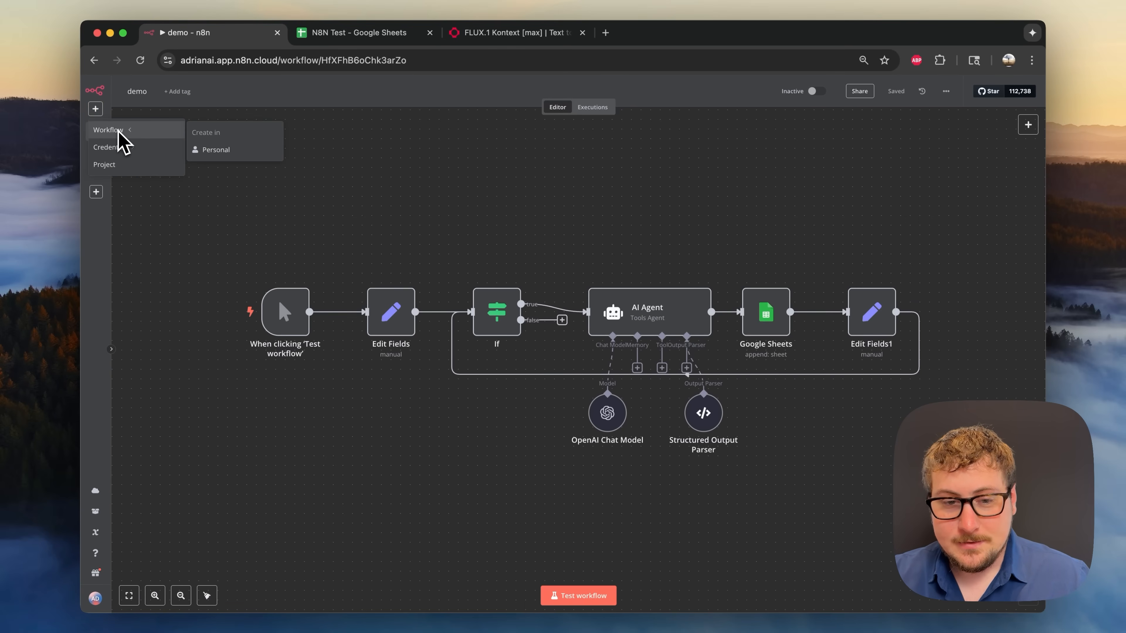
left_click(208, 150)
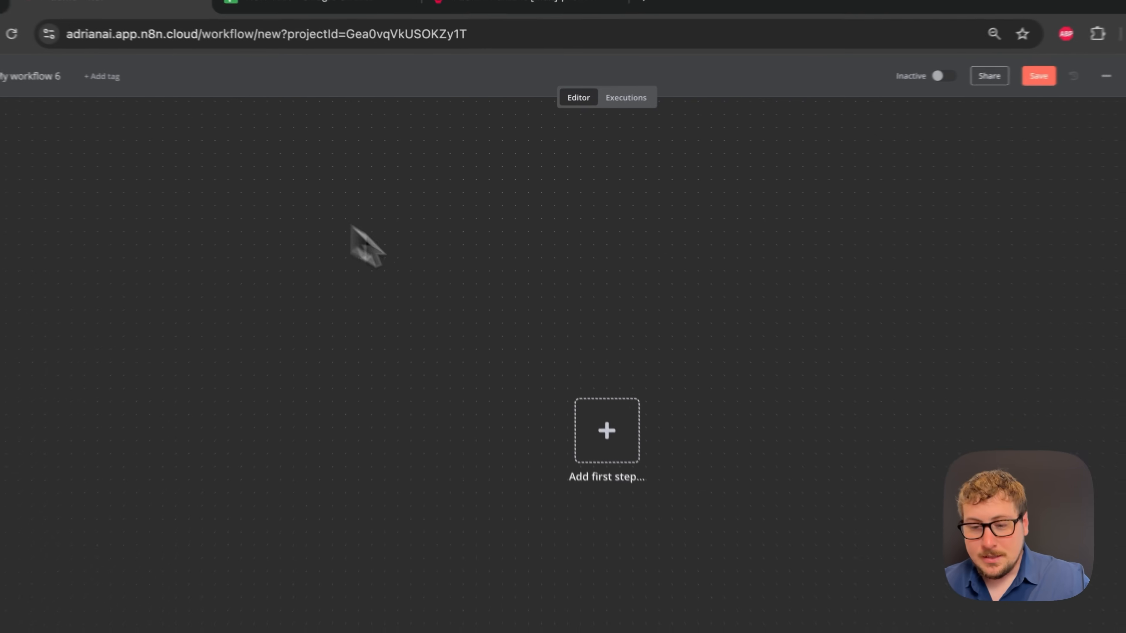
left_click(39, 76)
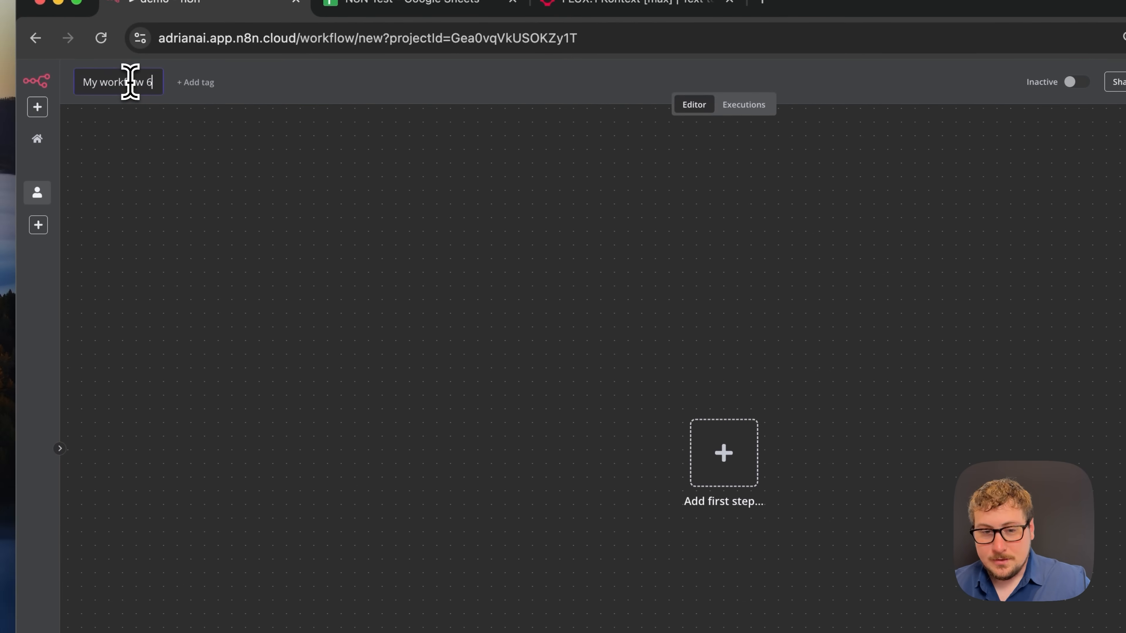
triple_click(131, 83)
type("demo")
key("Return")
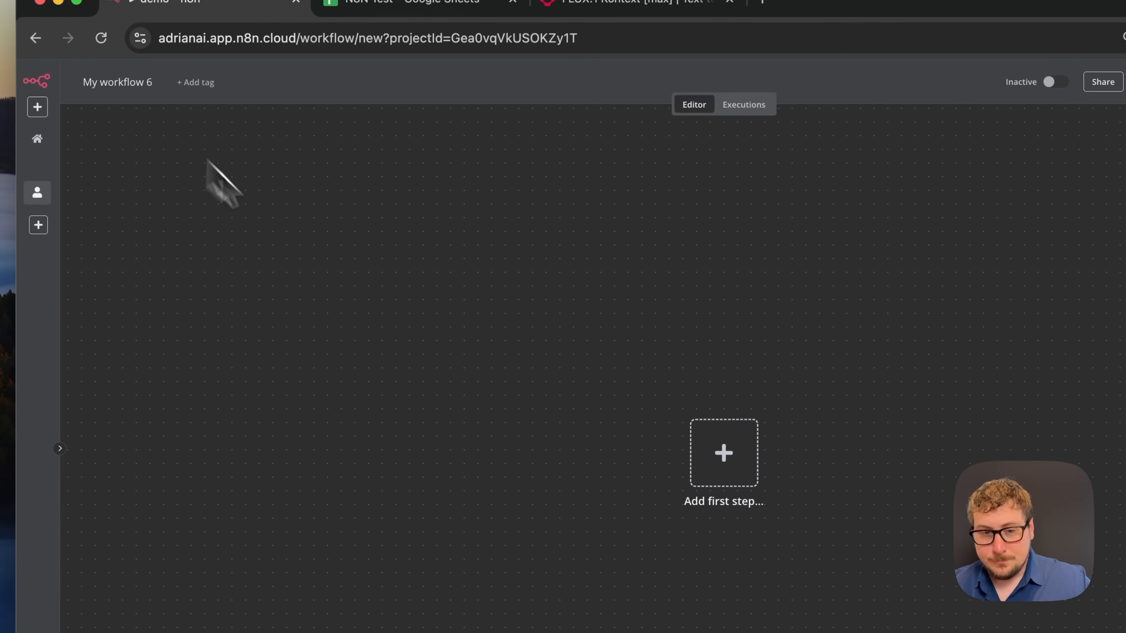
- Start it with a manual trigger followed by a Google Sheets Get row(s) step
left_click(723, 452)
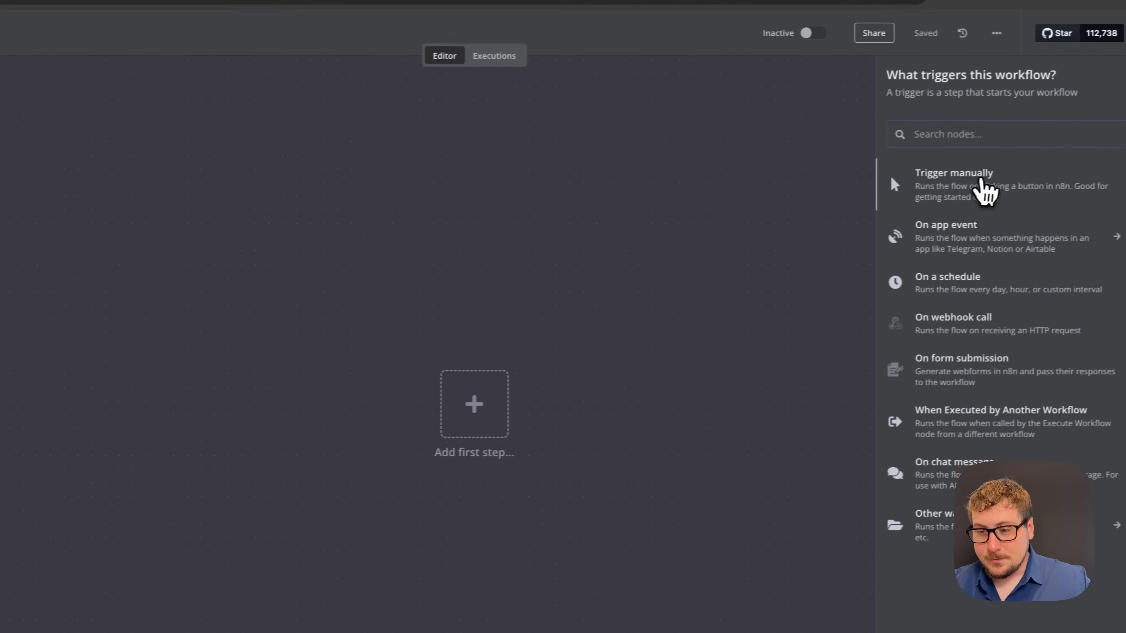
left_click(984, 190)
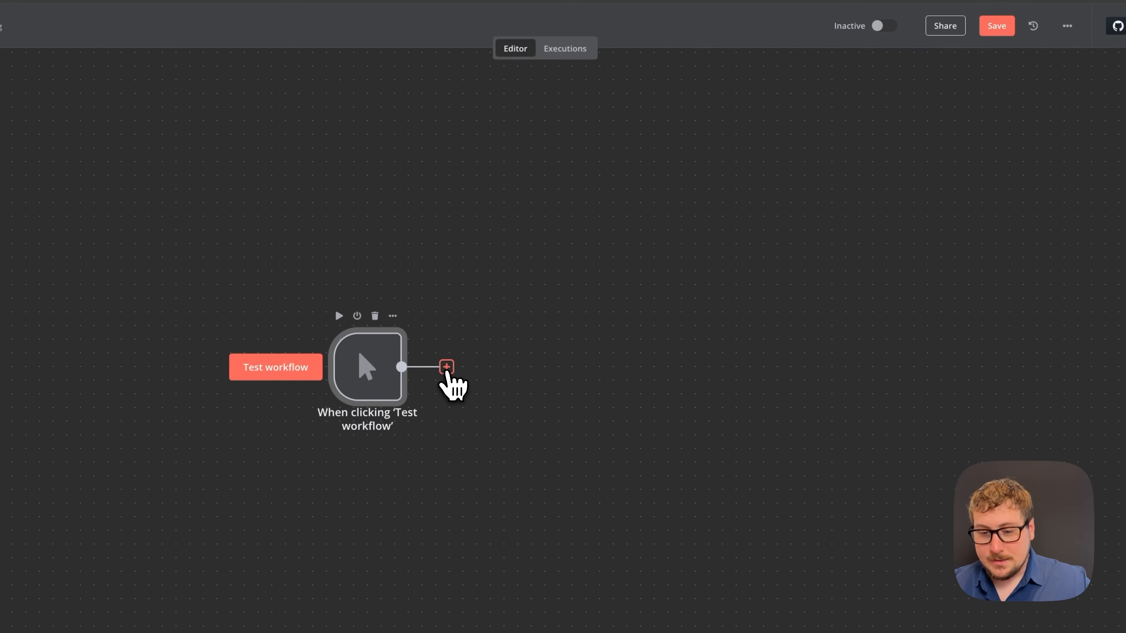
left_click(447, 367)
type("shee")
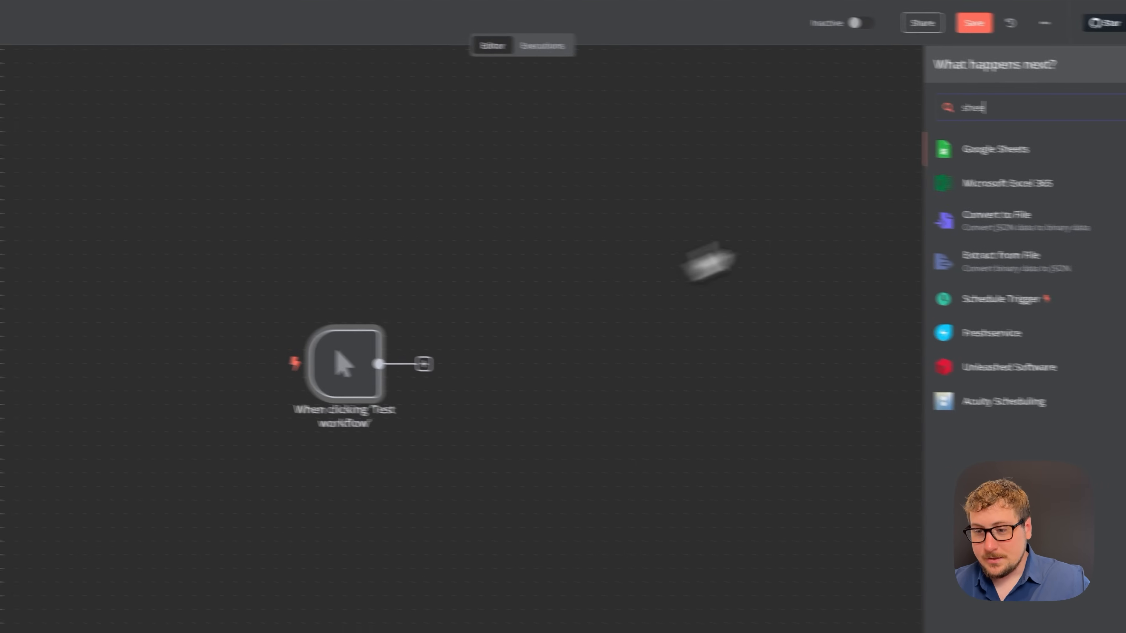
left_click(990, 151)
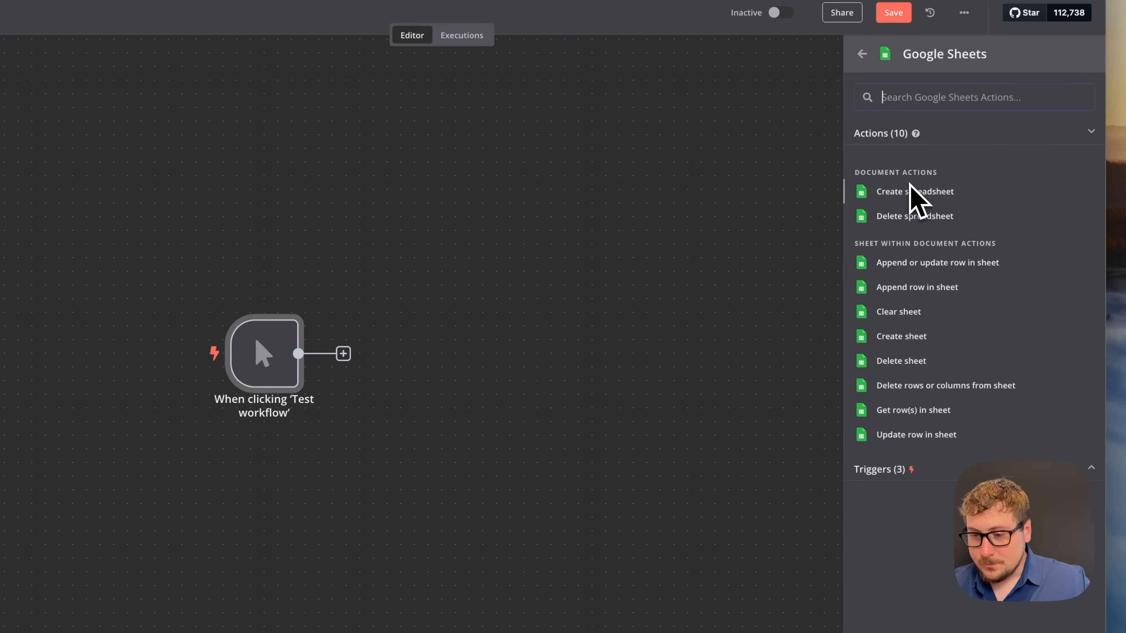
type("get")
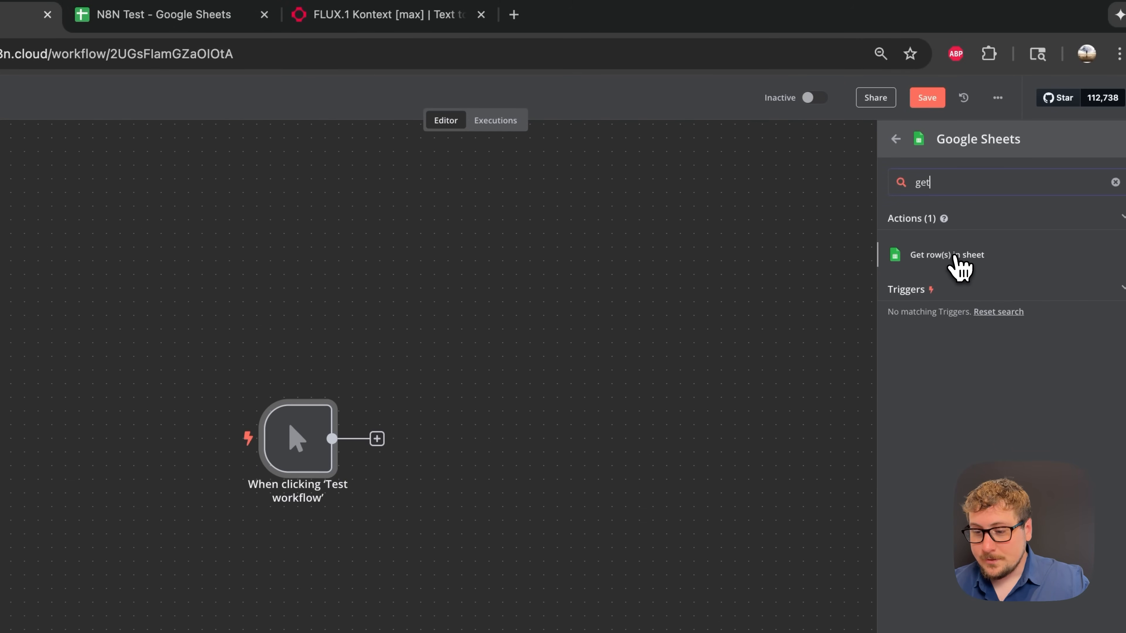
left_click(952, 257)
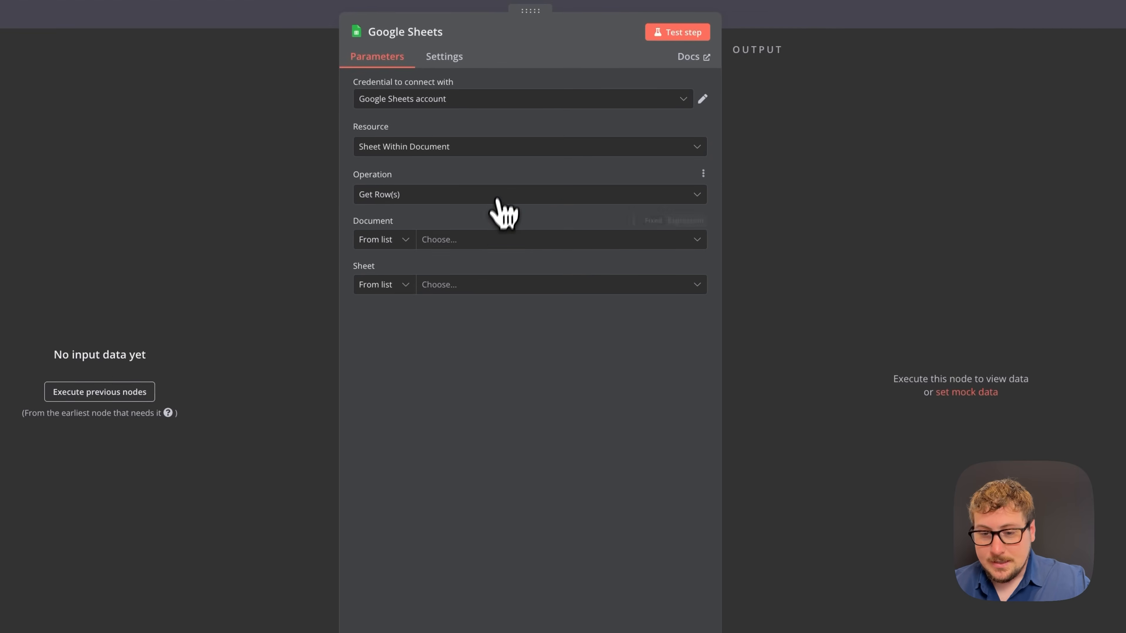
- Point the Google Sheets node at Sheet1 of the N8N Test spreadsheet
left_click(485, 241)
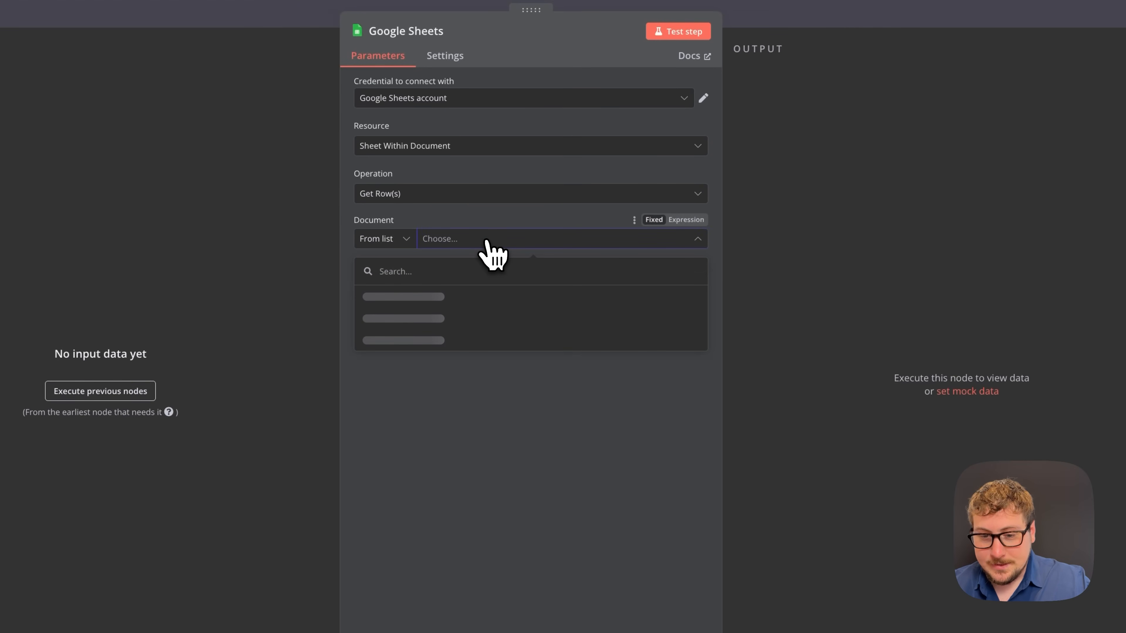
left_click(406, 342)
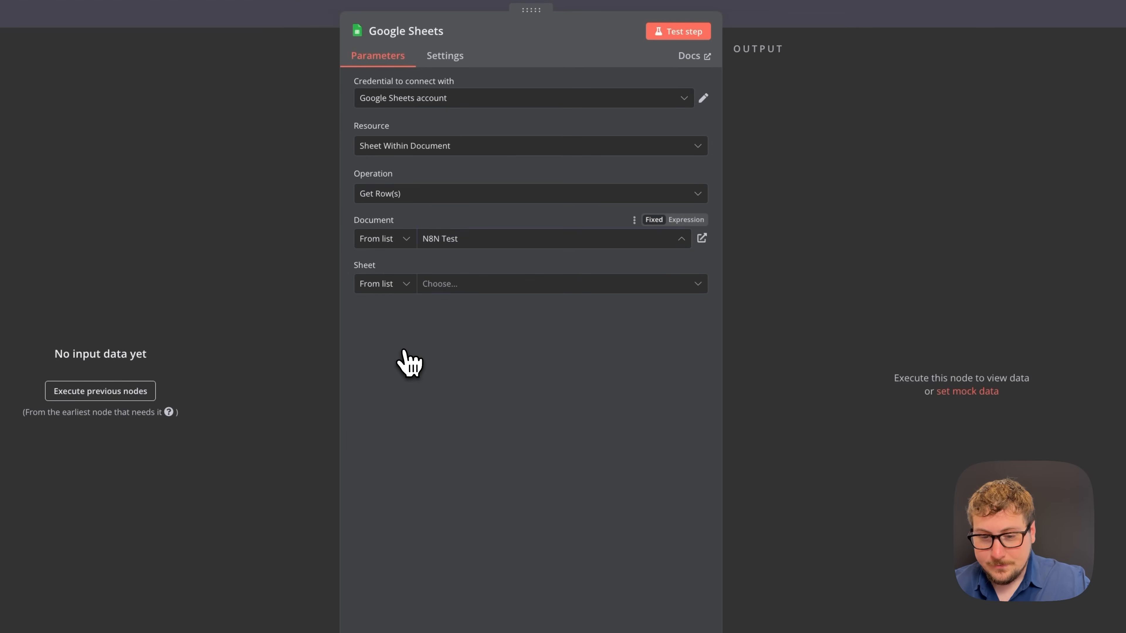
left_click(481, 286)
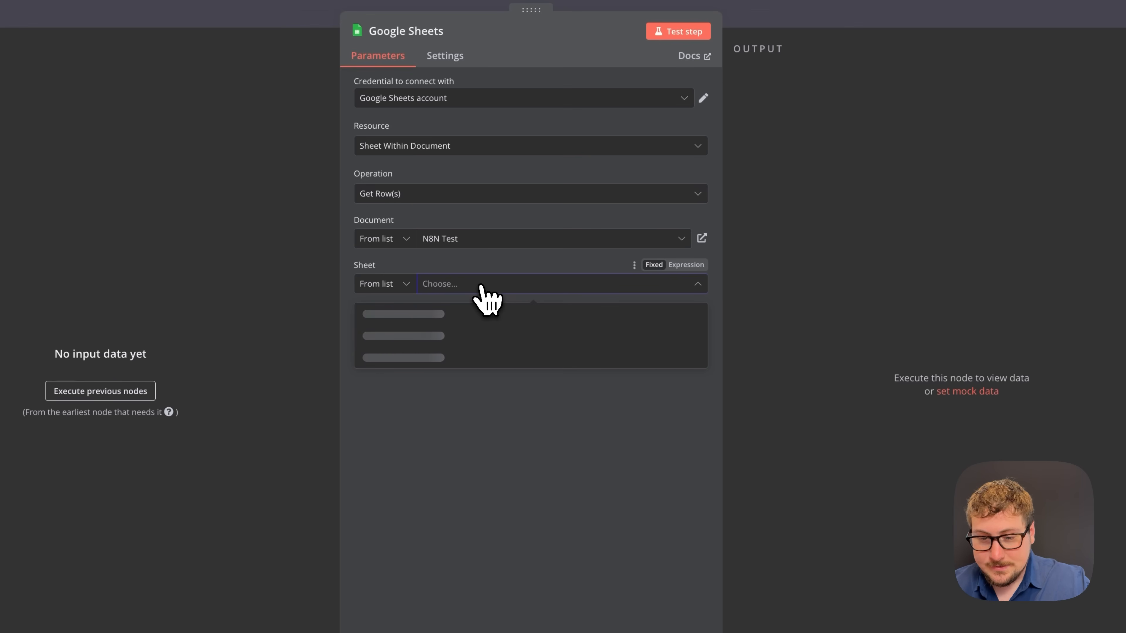
left_click(445, 316)
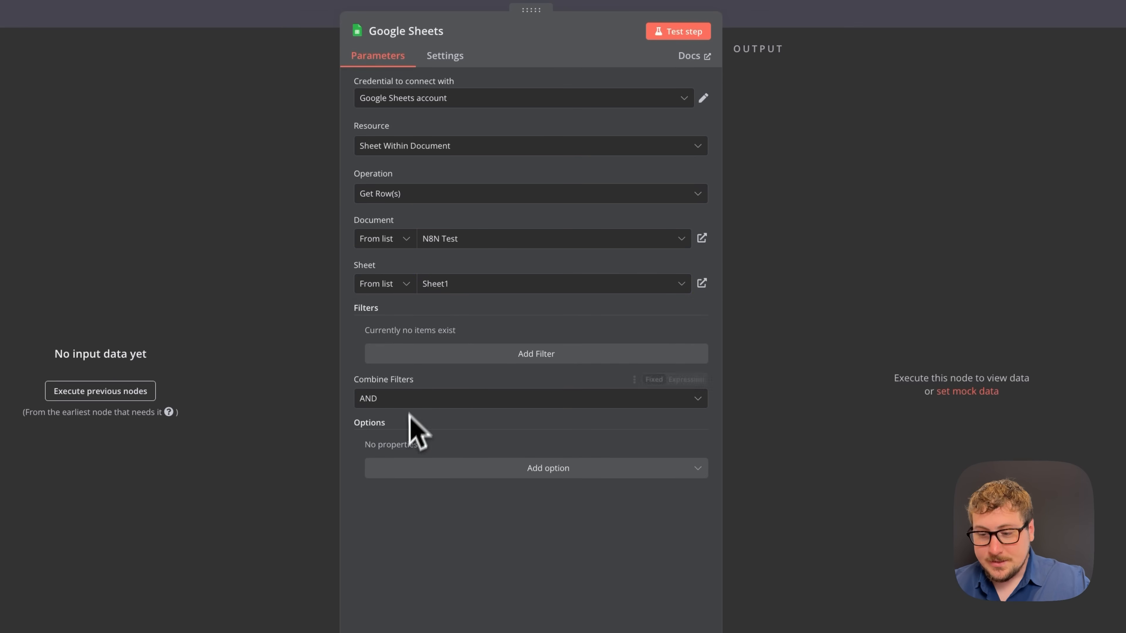
- Add a row filter on the Run column, checking the sheet's column headers
left_click(447, 354)
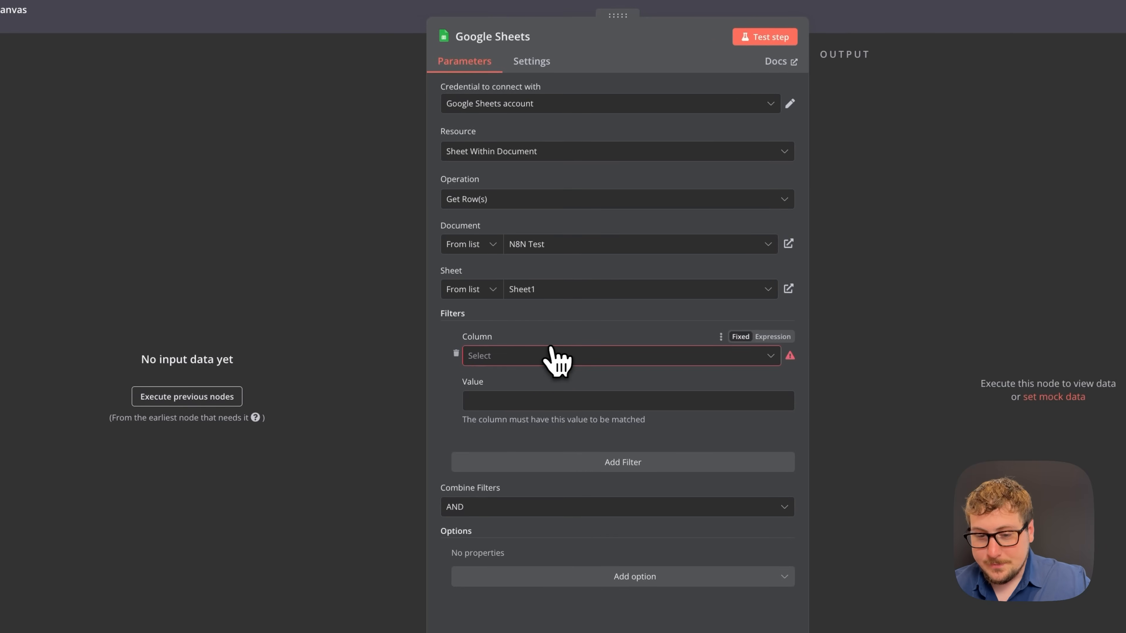
left_click(522, 356)
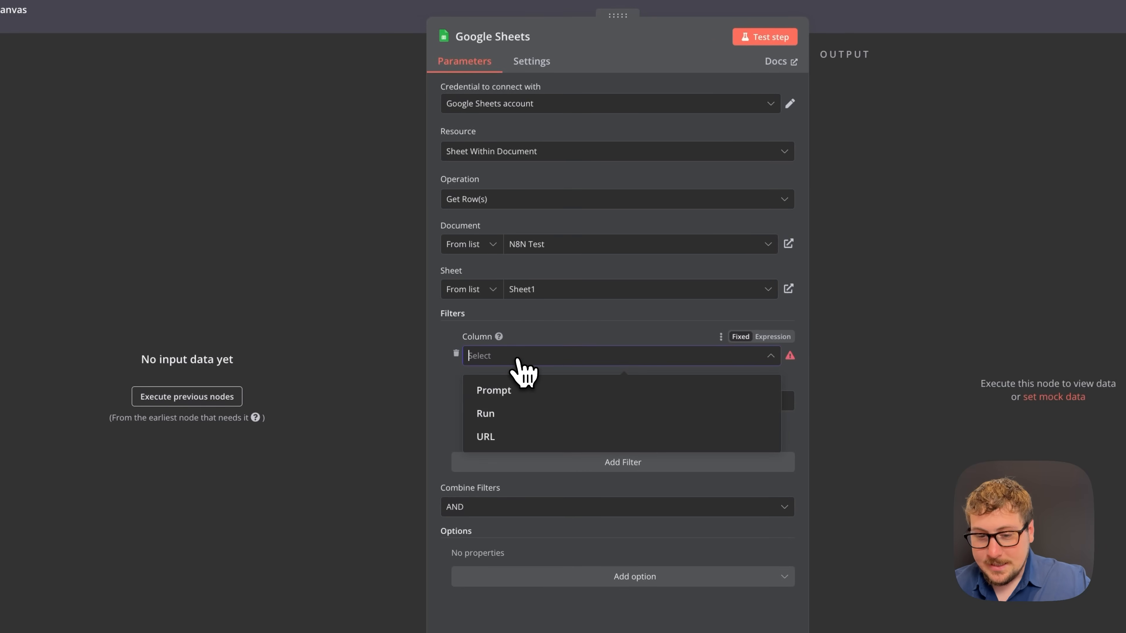
left_click(510, 414)
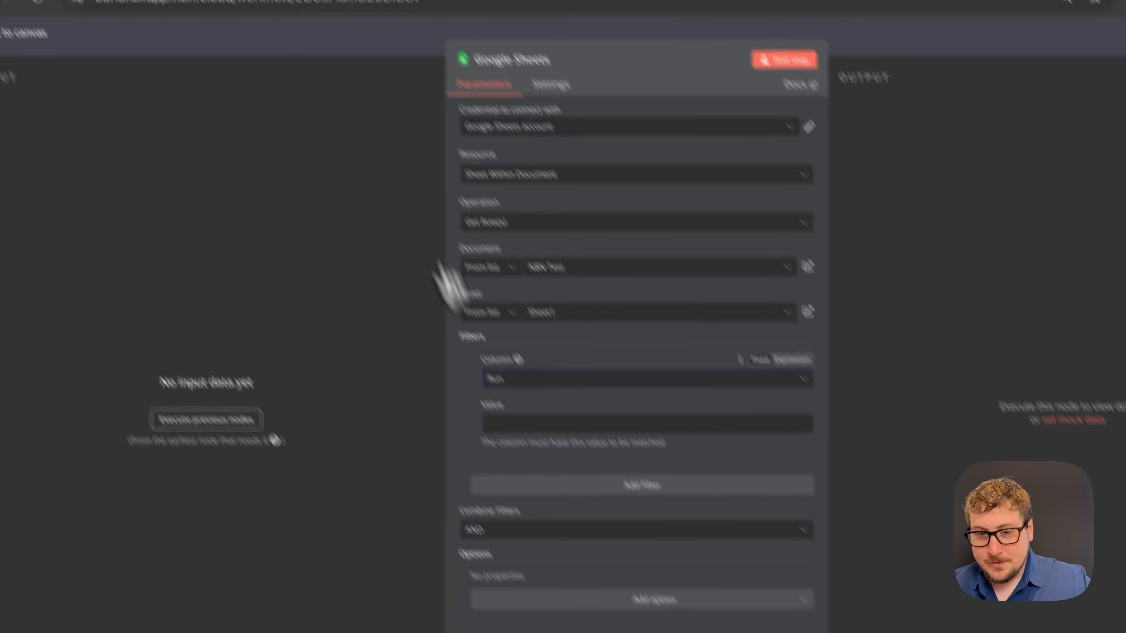
left_click(390, 40)
left_click(182, 262)
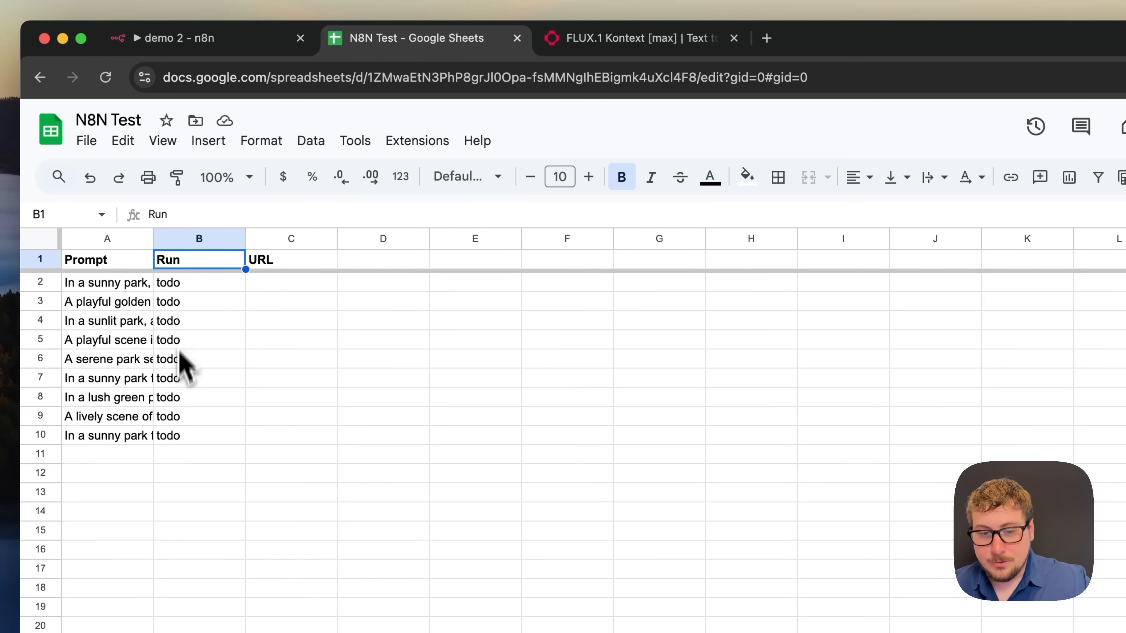
left_click(208, 38)
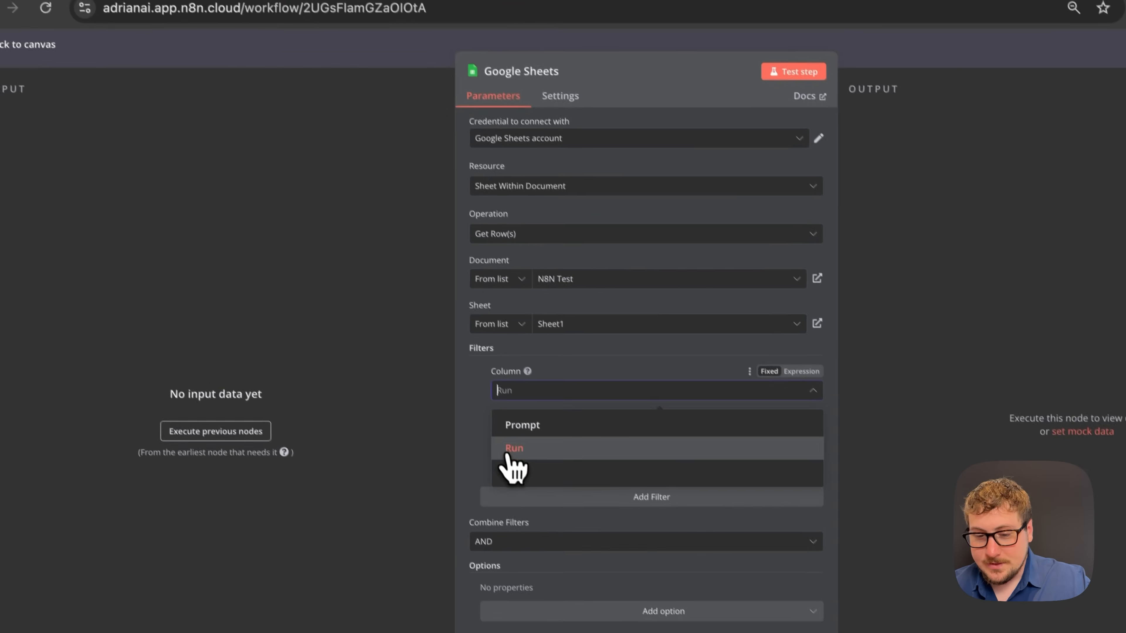
left_click(512, 449)
left_click(534, 435)
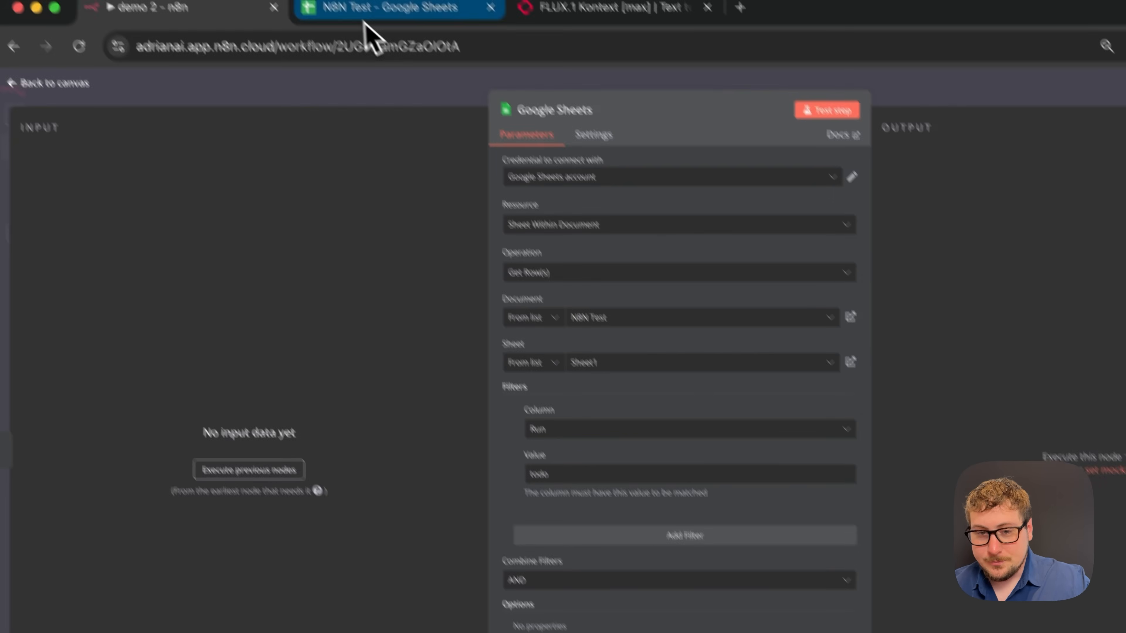
- Filter for the value todo and enable Return only First Matching Row
left_click(374, 13)
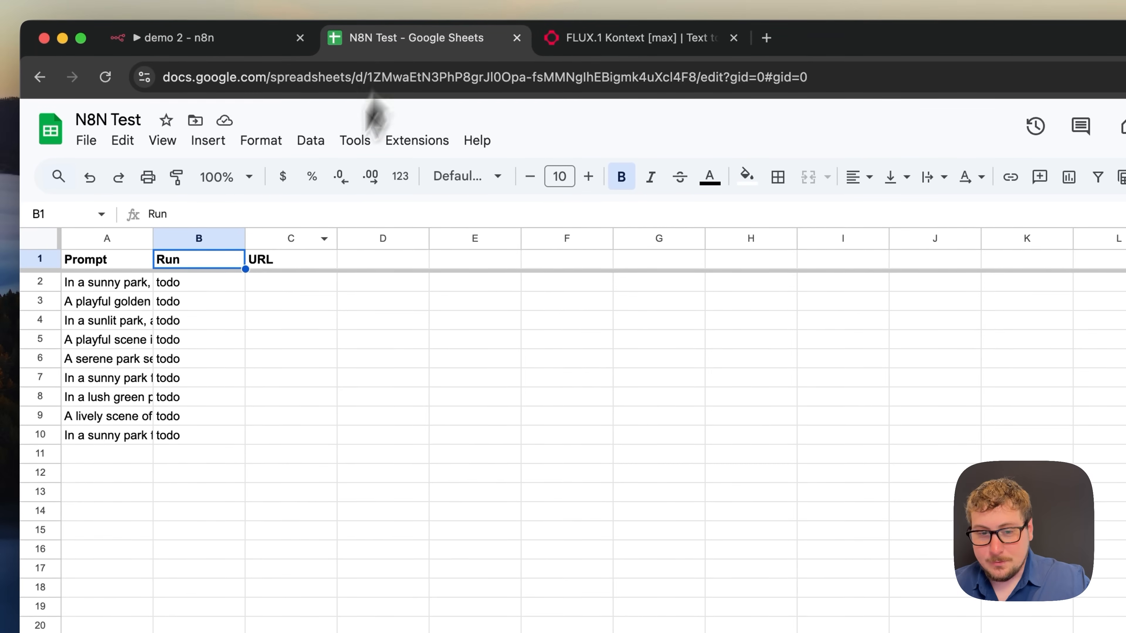
key("Down")
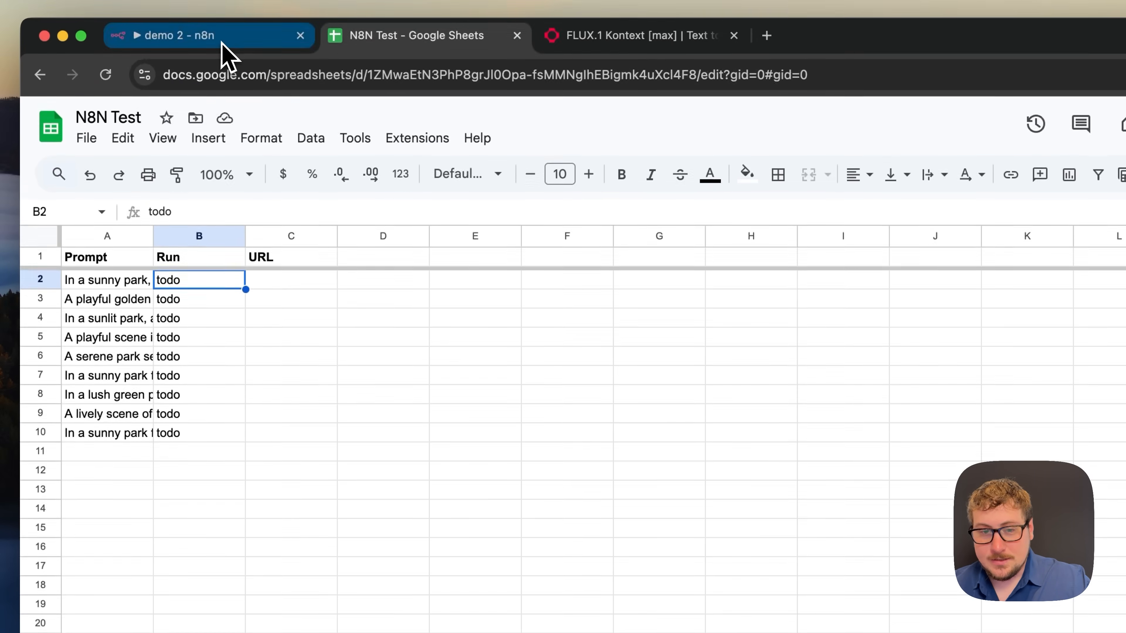
left_click(222, 2)
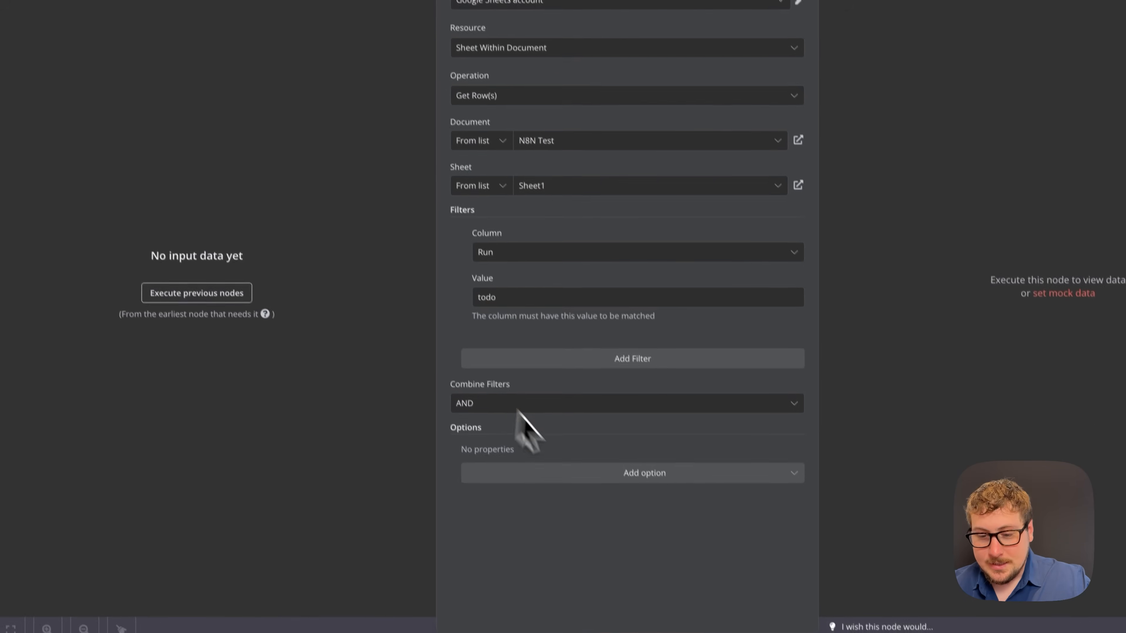
left_click(579, 473)
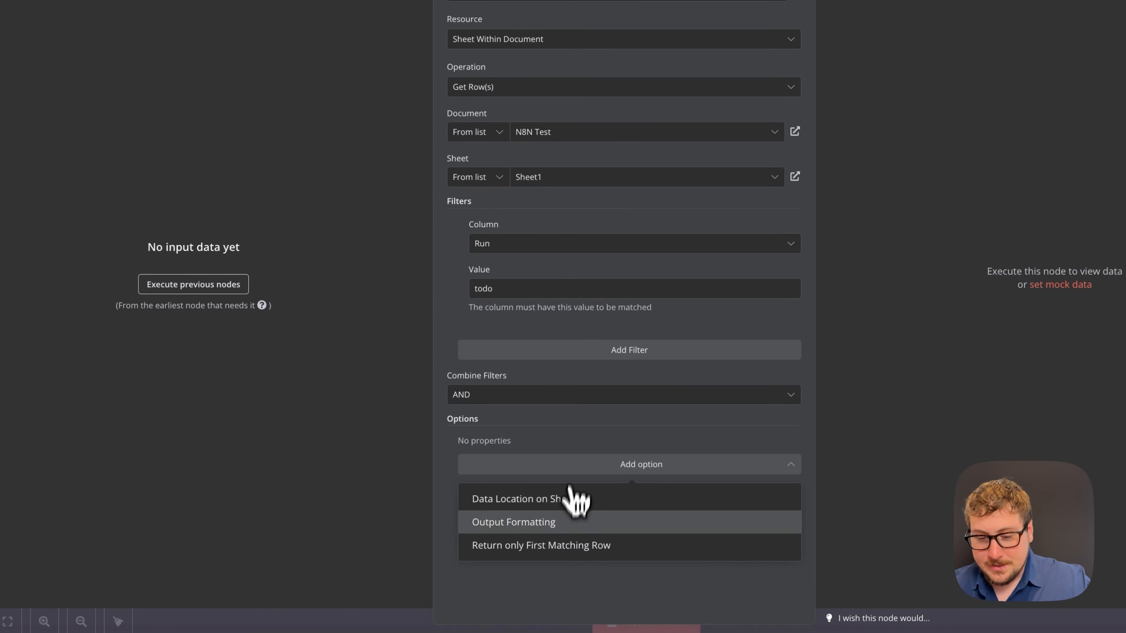
left_click(605, 546)
left_click(475, 458)
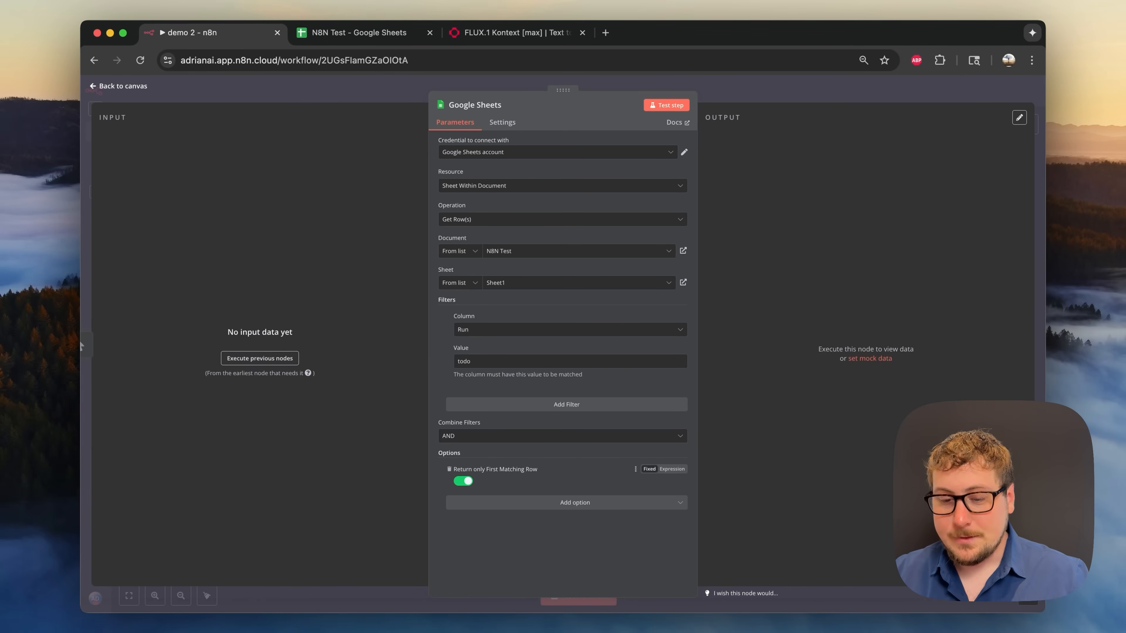
- Test the Google Sheets step and check its returned row 2 prompt against the sheet
left_click(674, 106)
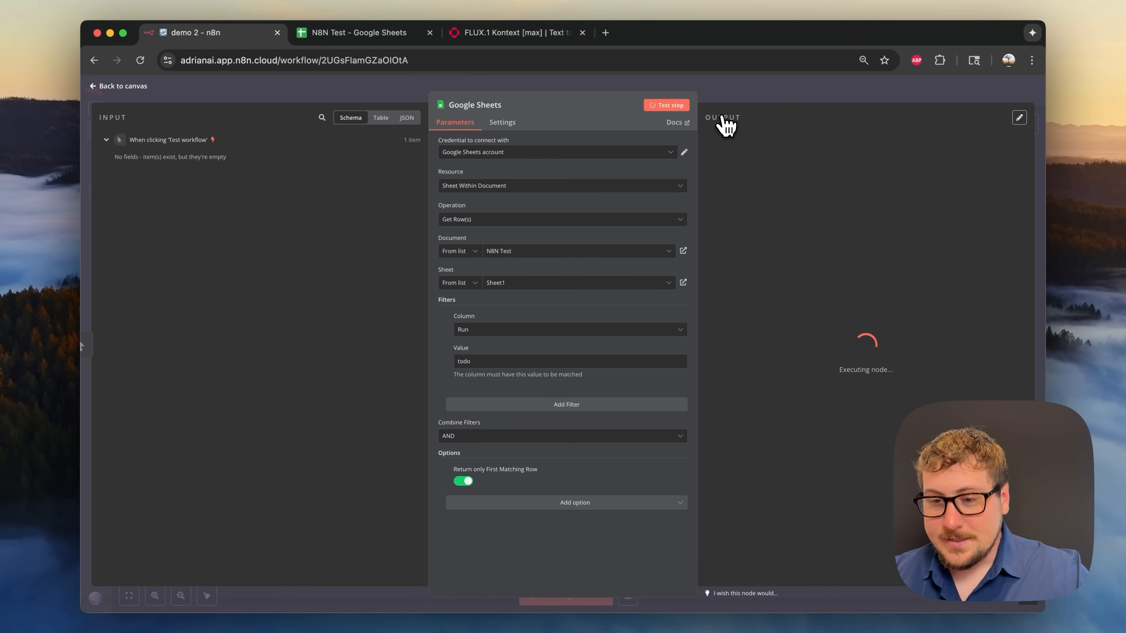
left_click(340, 35)
left_click(140, 208)
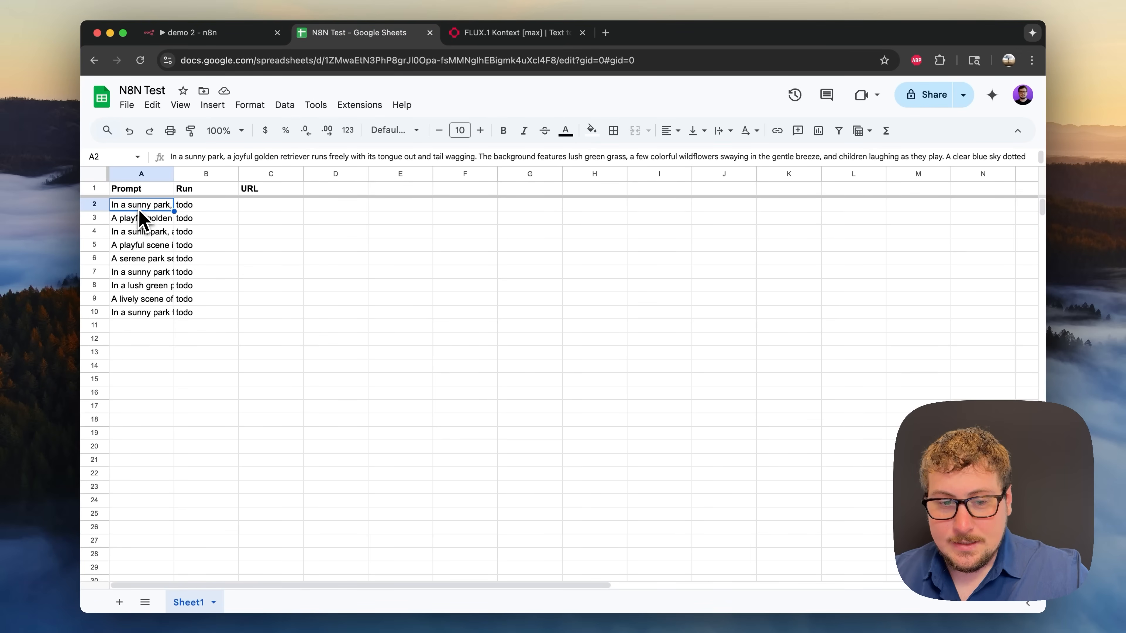
left_click(233, 35)
left_click_drag(768, 171, 805, 191)
left_click(796, 171)
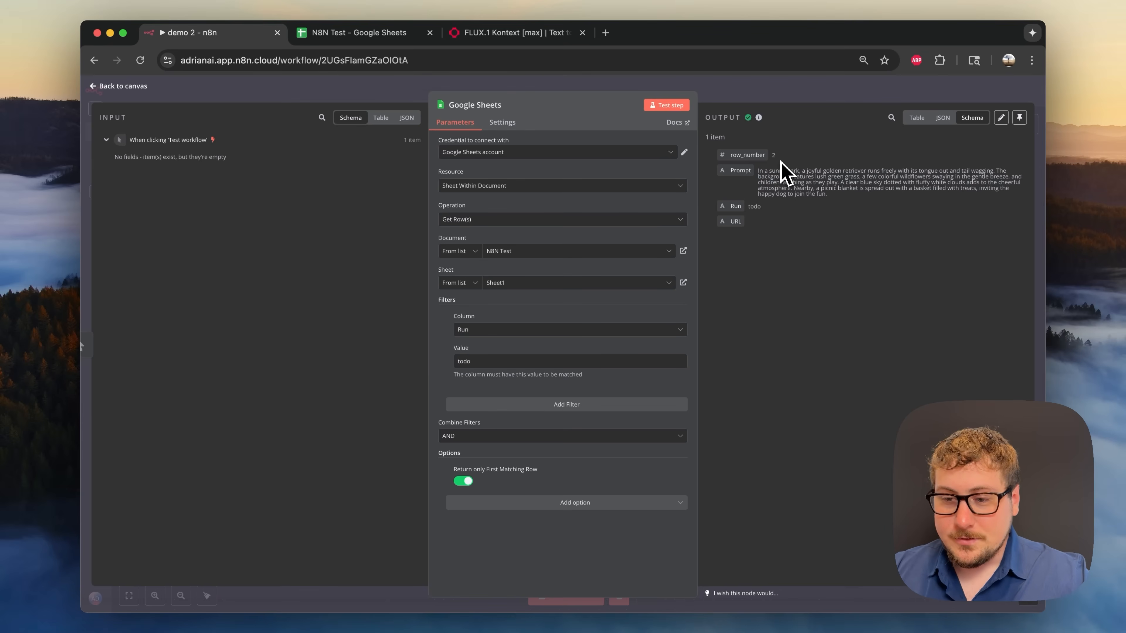
left_click_drag(736, 155, 759, 155)
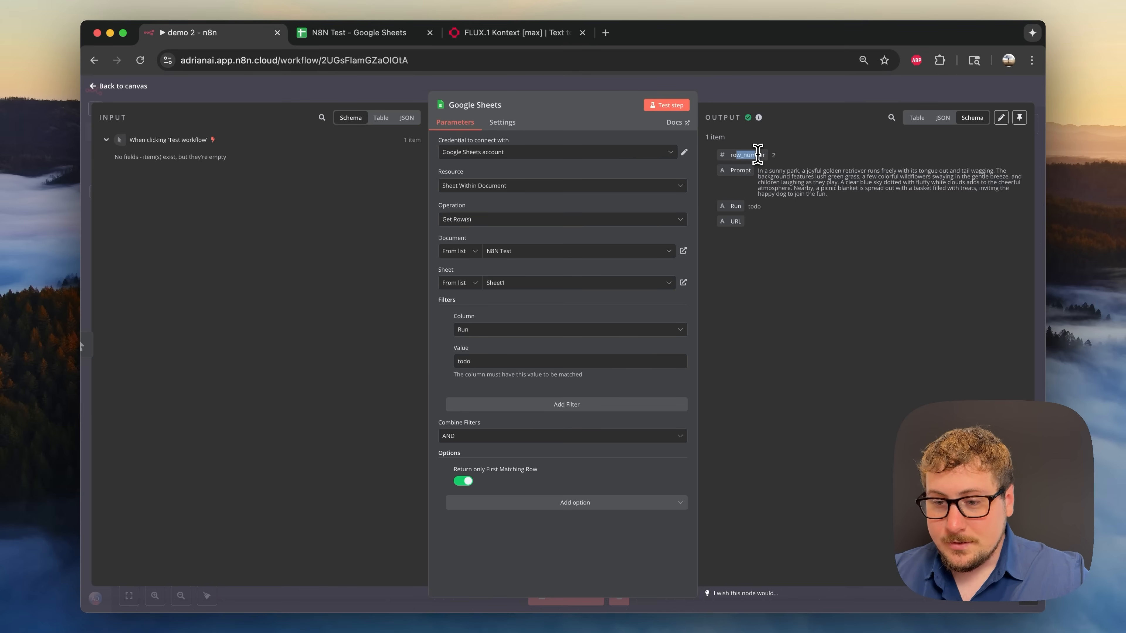
left_click(796, 159)
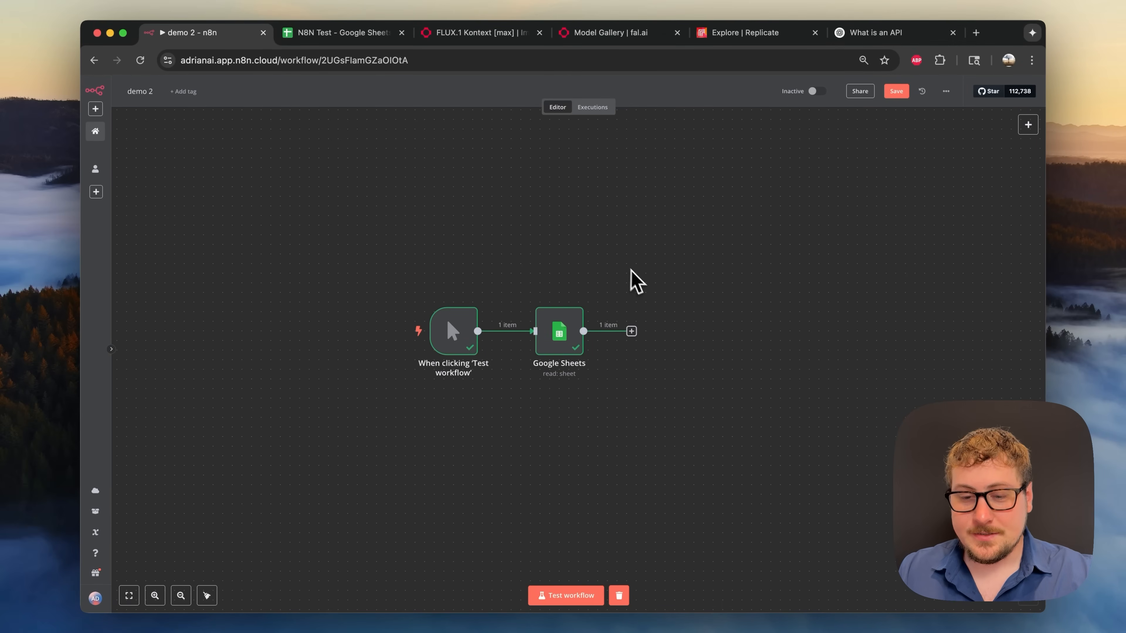
- Add an HTTP Request node after Google Sheets, then view ChatGPT's API explanation
left_click(631, 331)
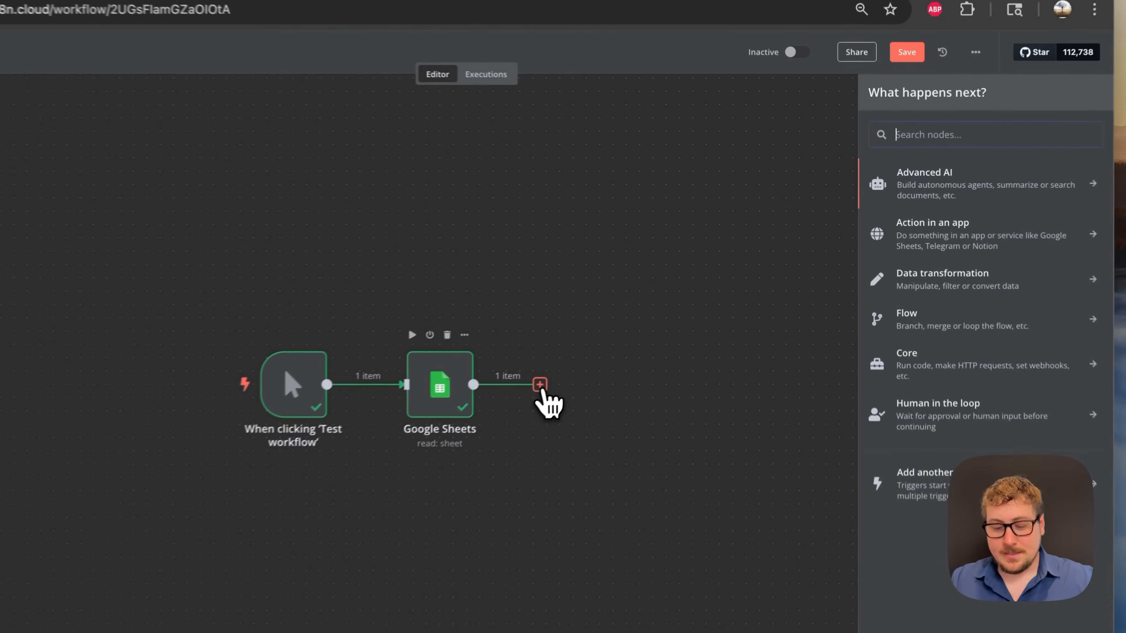
type("htt")
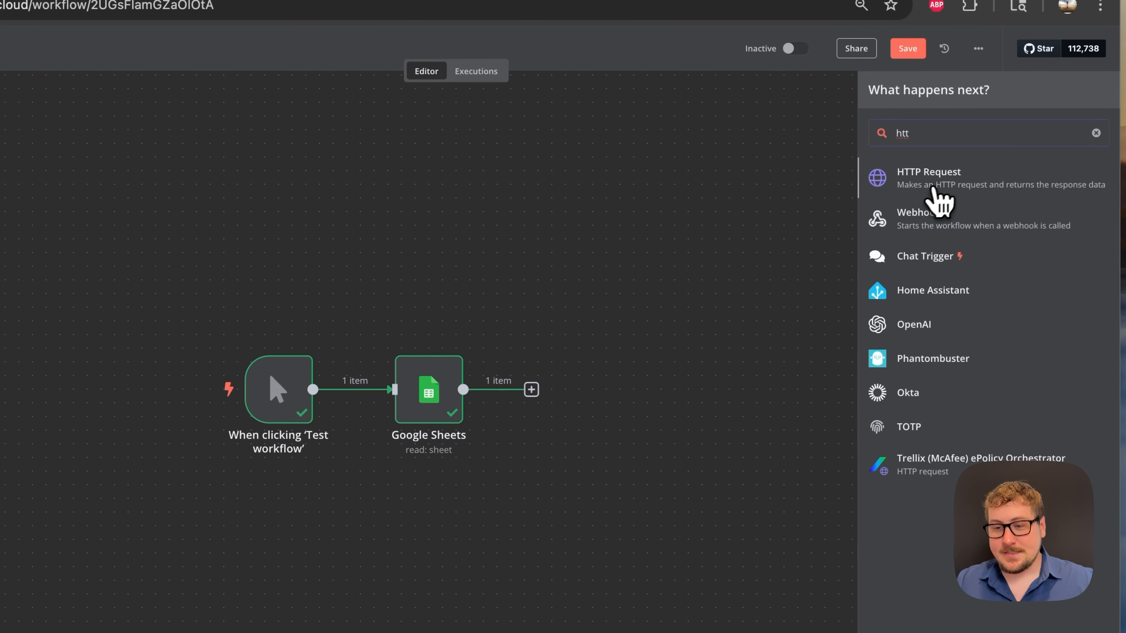
left_click(953, 195)
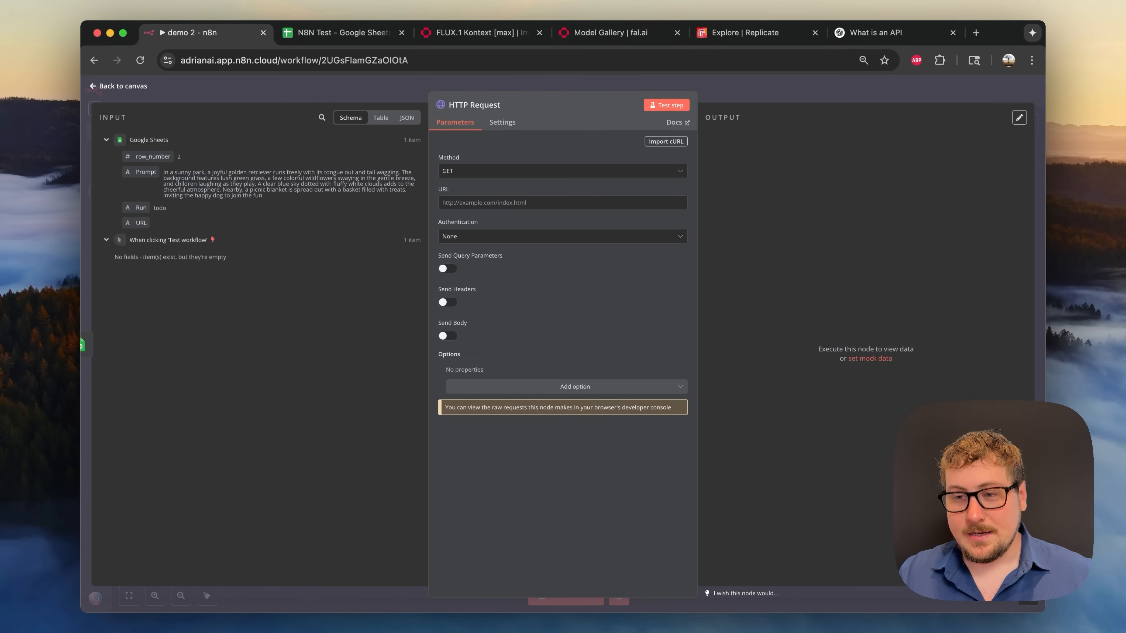
left_click(859, 40)
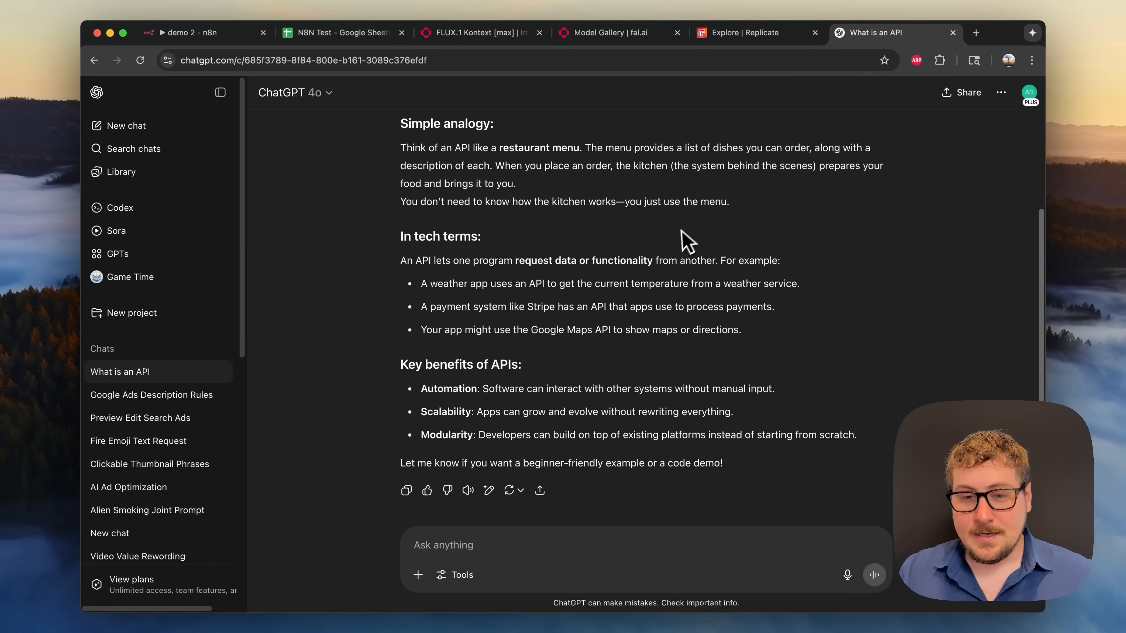
- Read back through ChatGPT's API answer, then return to the demo 2 workflow
scroll(678, 242, "up", 3)
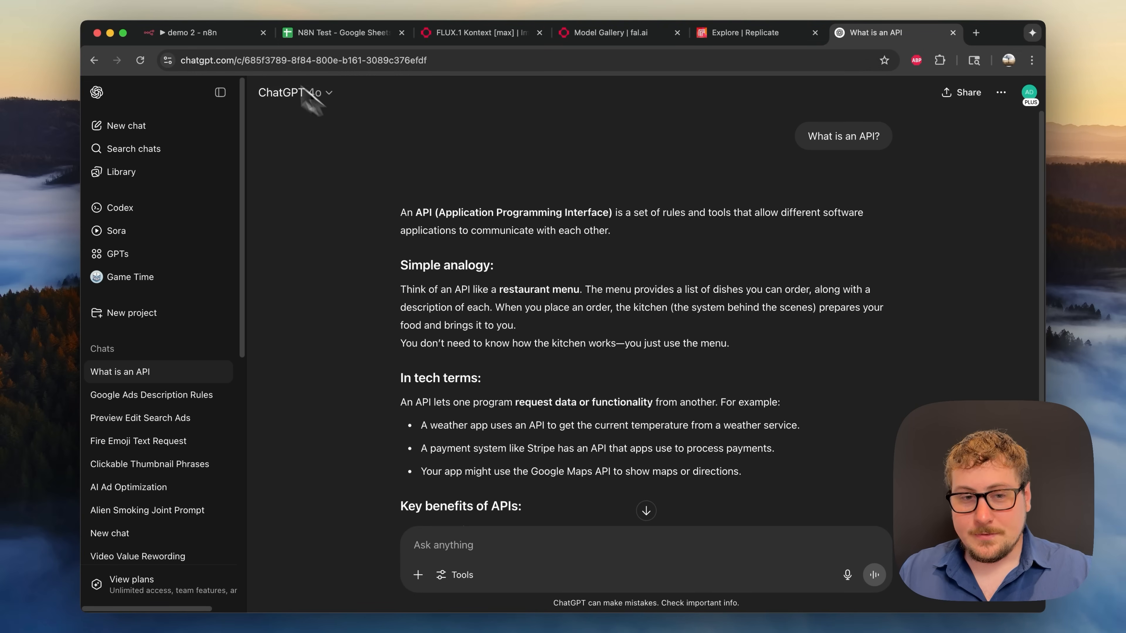
left_click(235, 33)
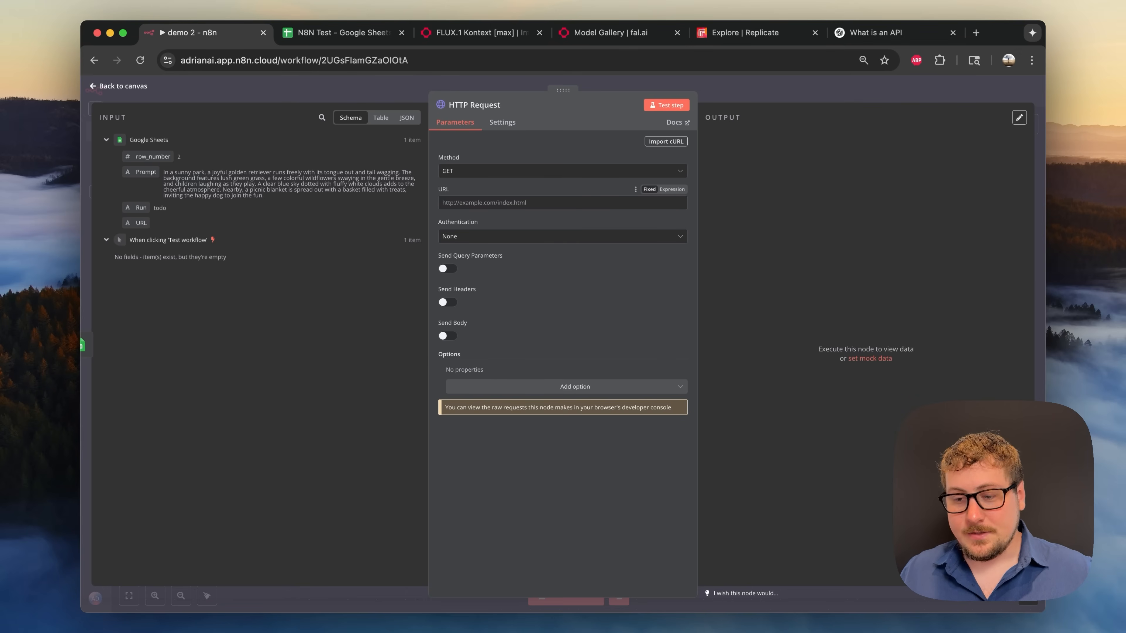
- Change the HTTP Request node's method from GET to POST
left_click(467, 174)
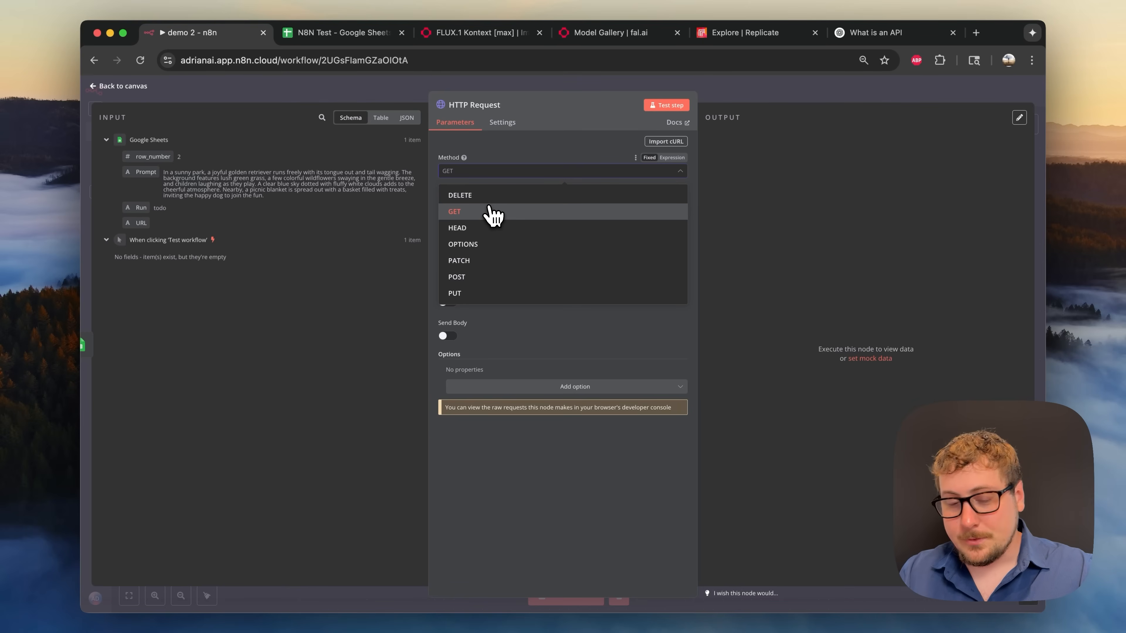
left_click(474, 284)
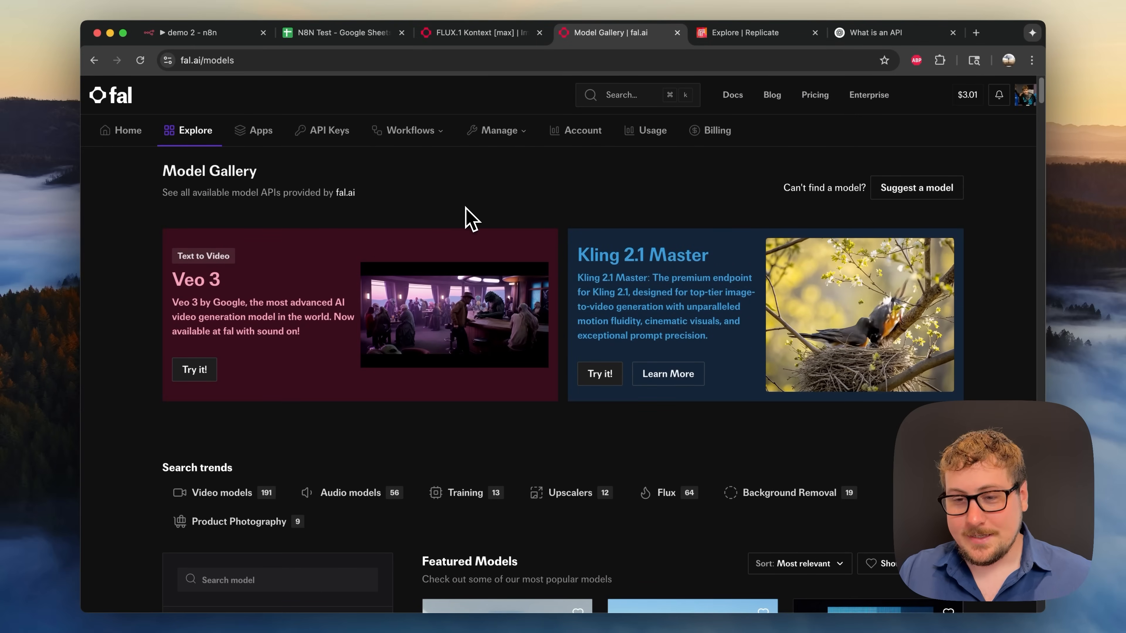
- Glance at Replicate's explore page, then scroll the fal.ai model gallery
left_click(738, 35)
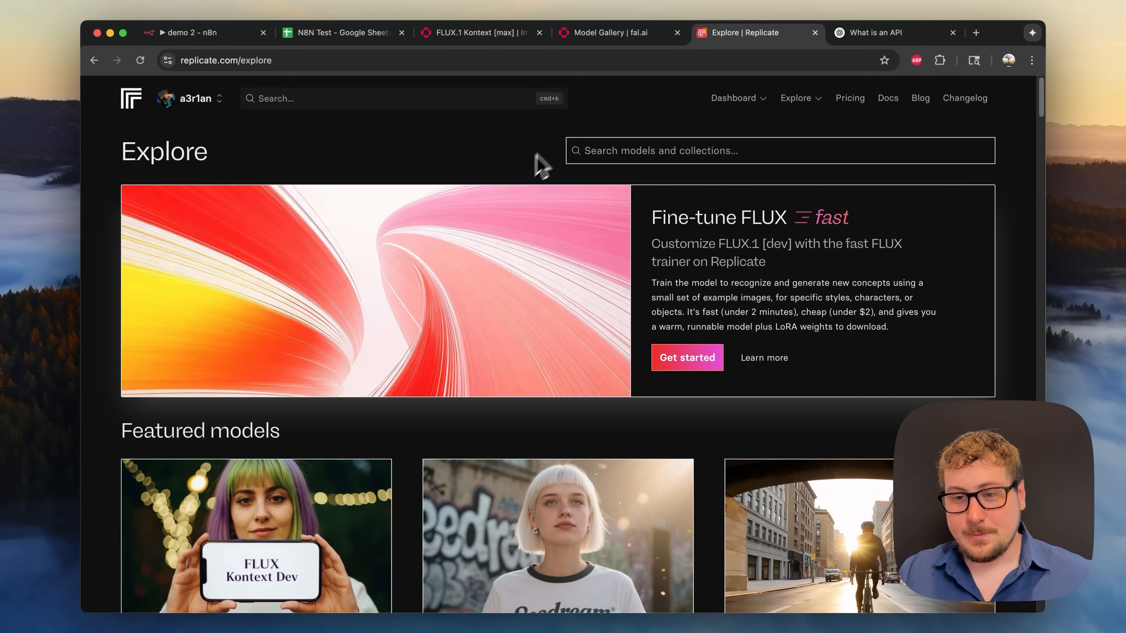
left_click(620, 34)
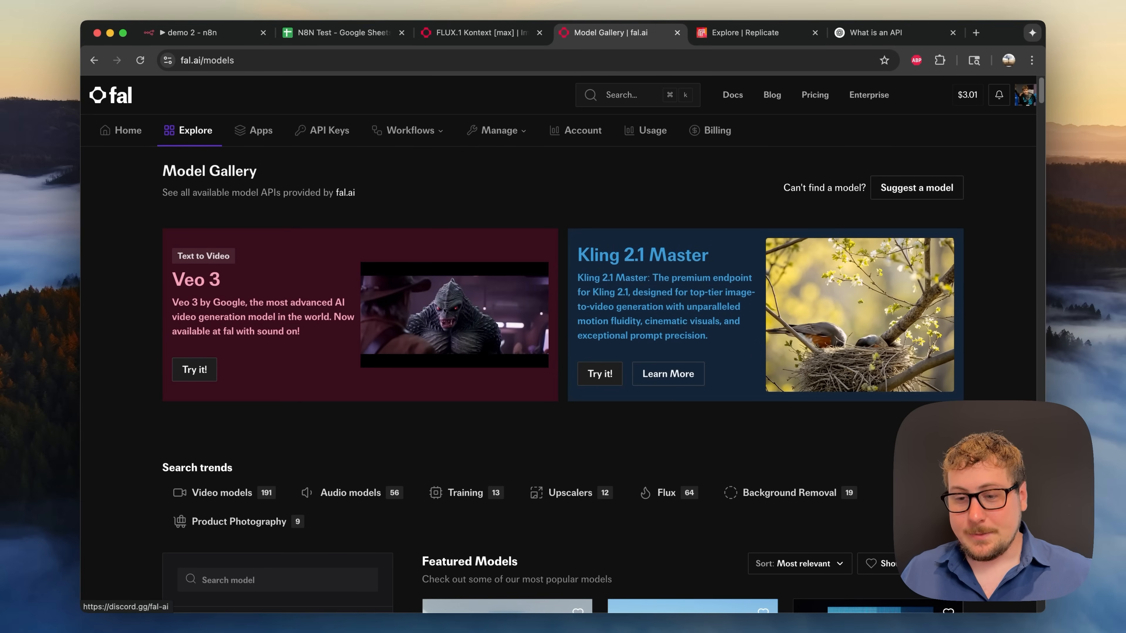
scroll(648, 395, "down", 6)
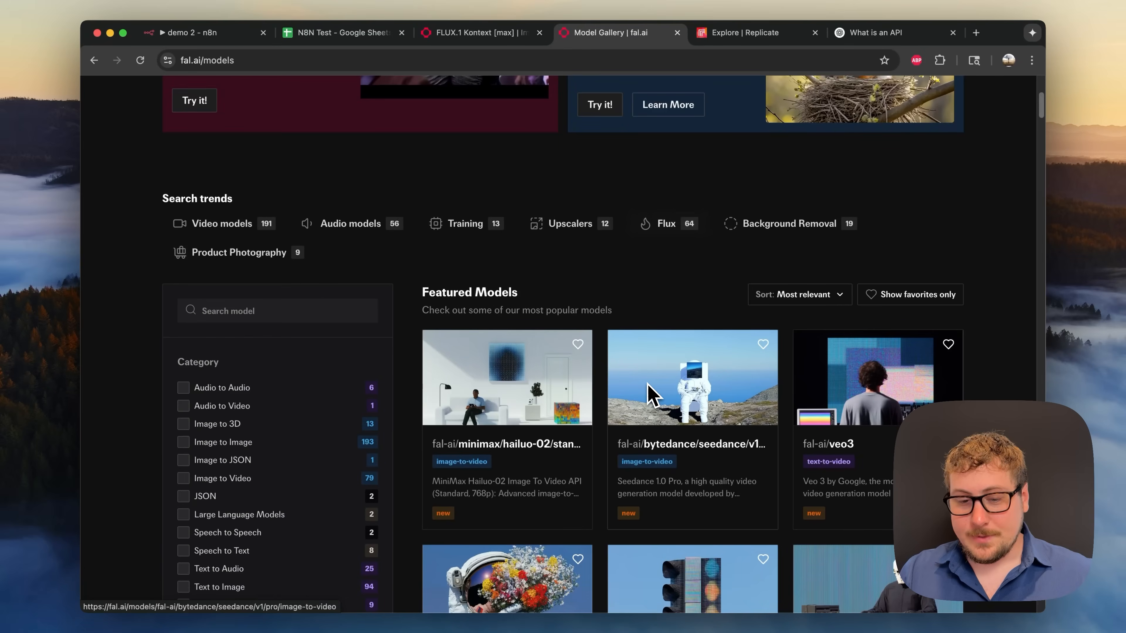
scroll(511, 392, "down", 4)
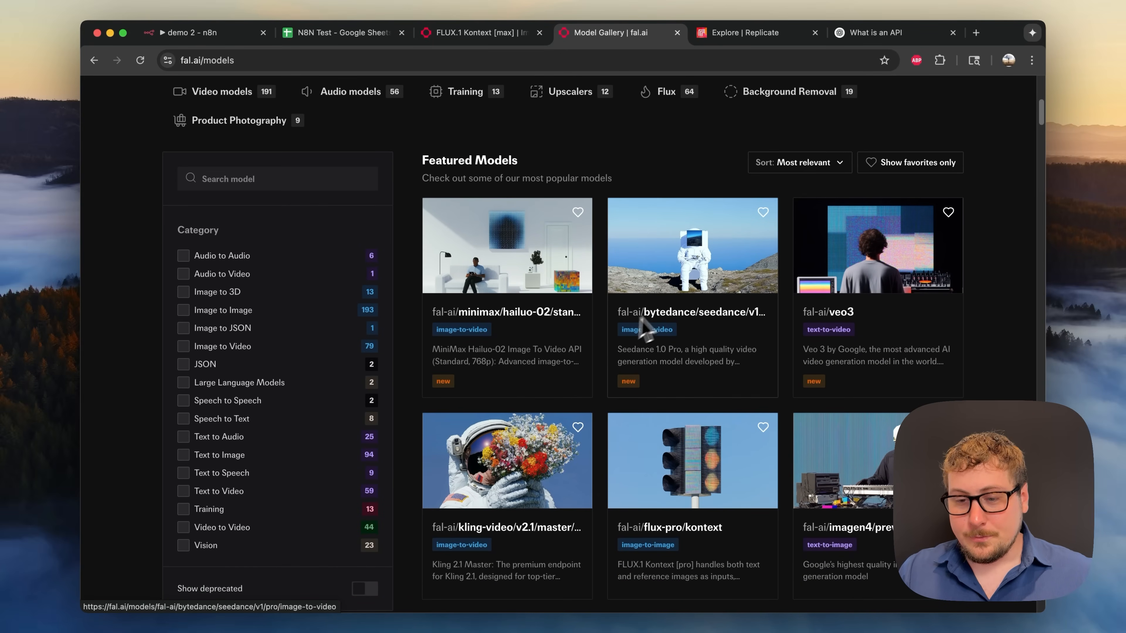
scroll(620, 337, "down", 4)
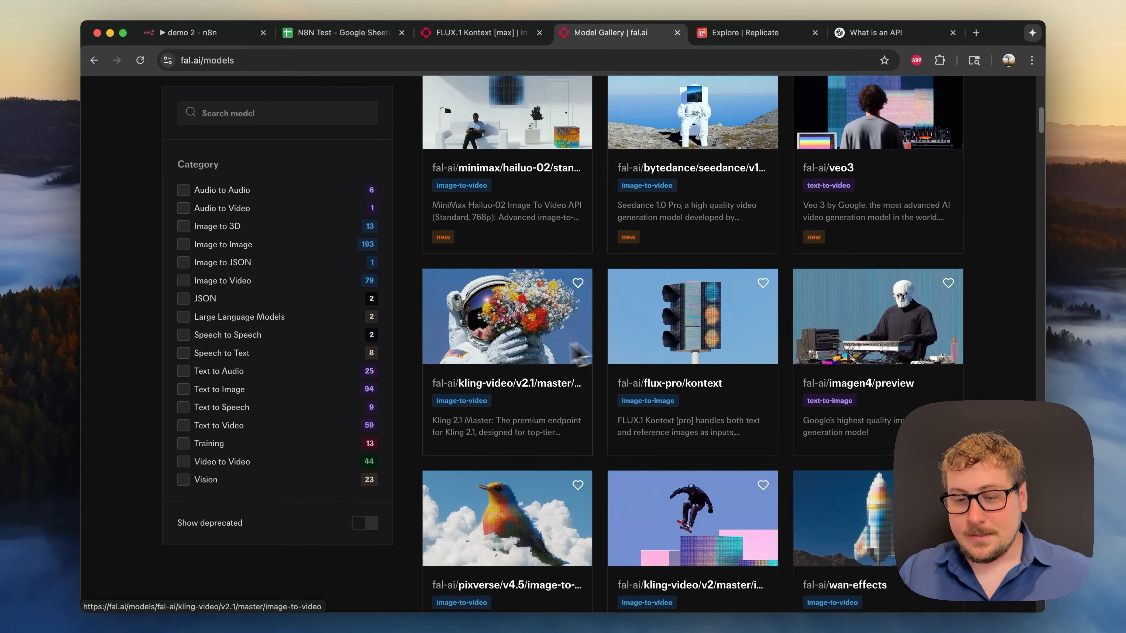
- Browse Replicate's models, then return to fal.ai's FLUX.1 Kontext [max] playground
left_click(745, 32)
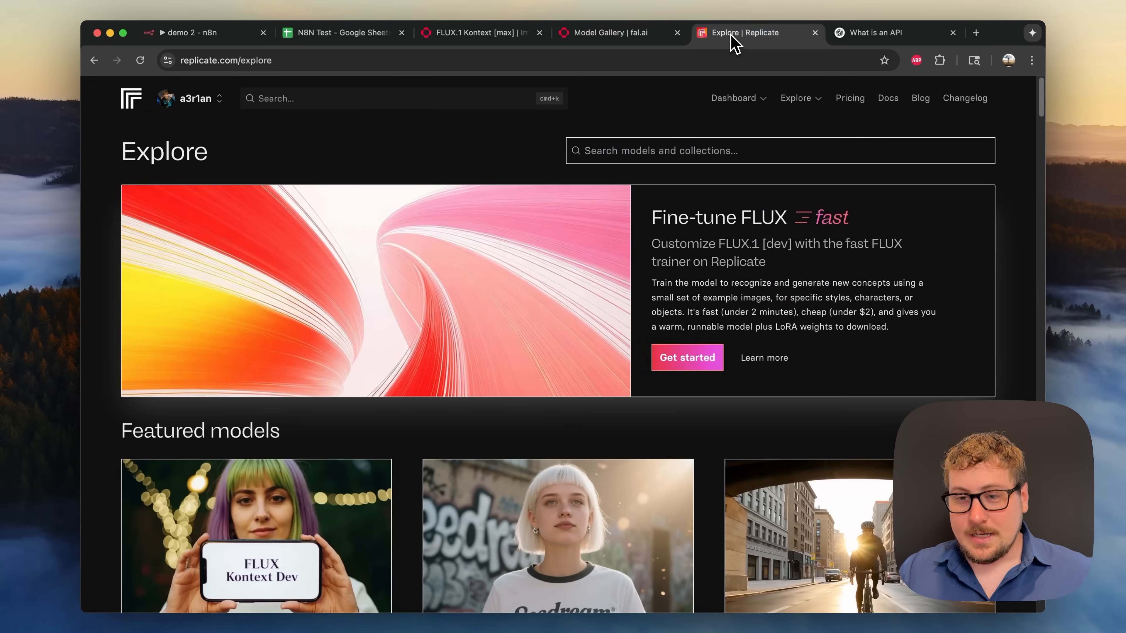
scroll(604, 301, "down", 8)
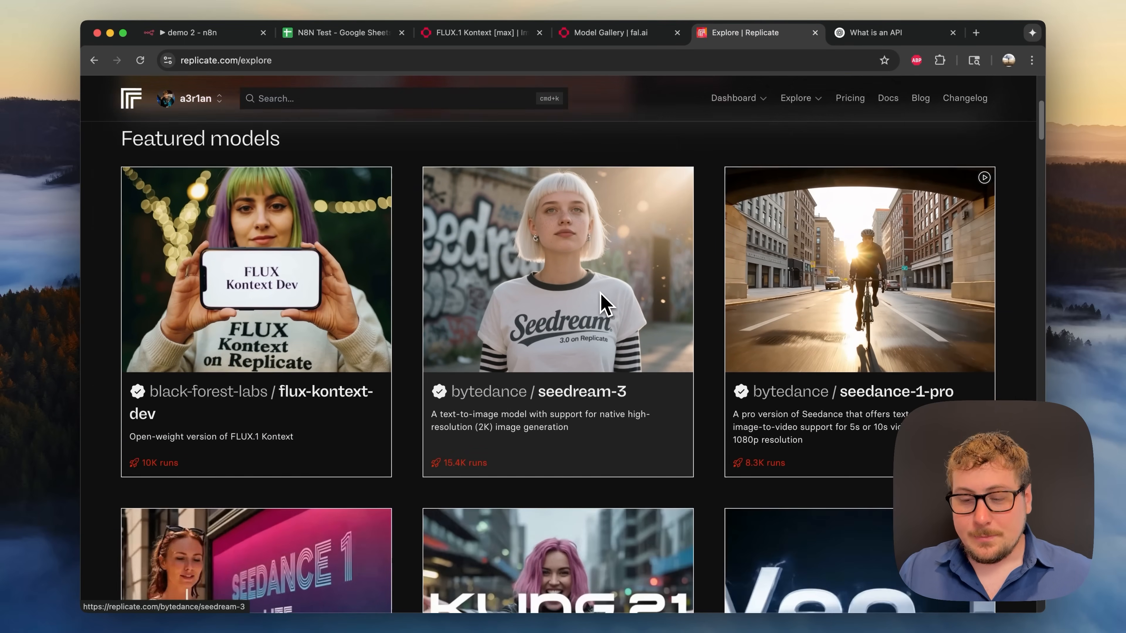
scroll(603, 302, "down", 3)
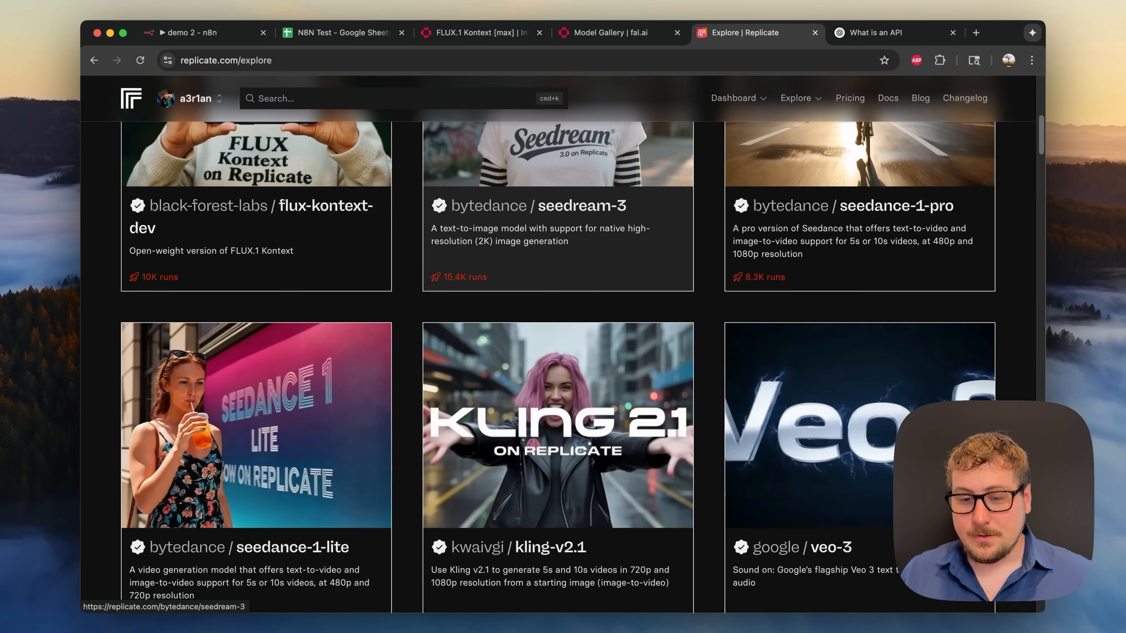
scroll(527, 372, "down", 6)
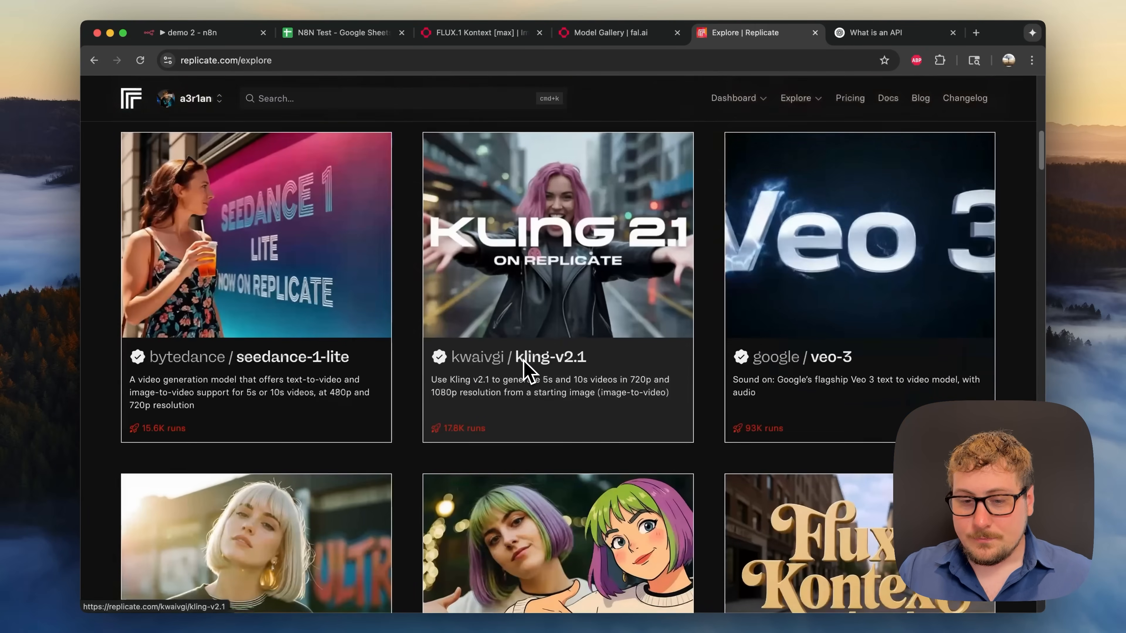
scroll(528, 372, "down", 12)
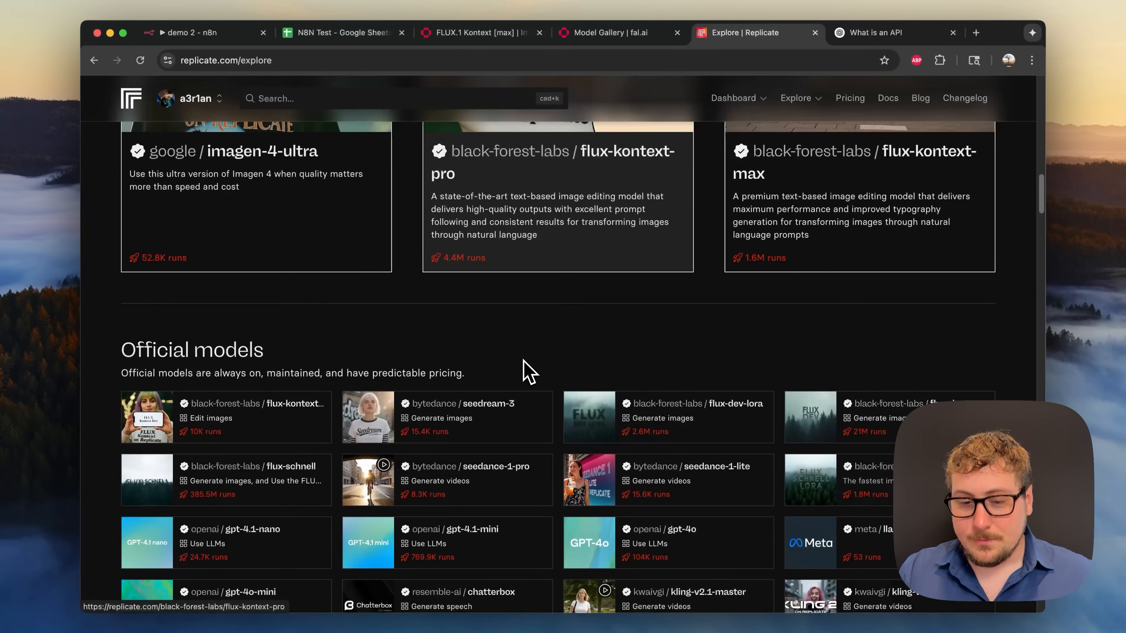
scroll(527, 372, "up", 8)
scroll(526, 372, "up", 10)
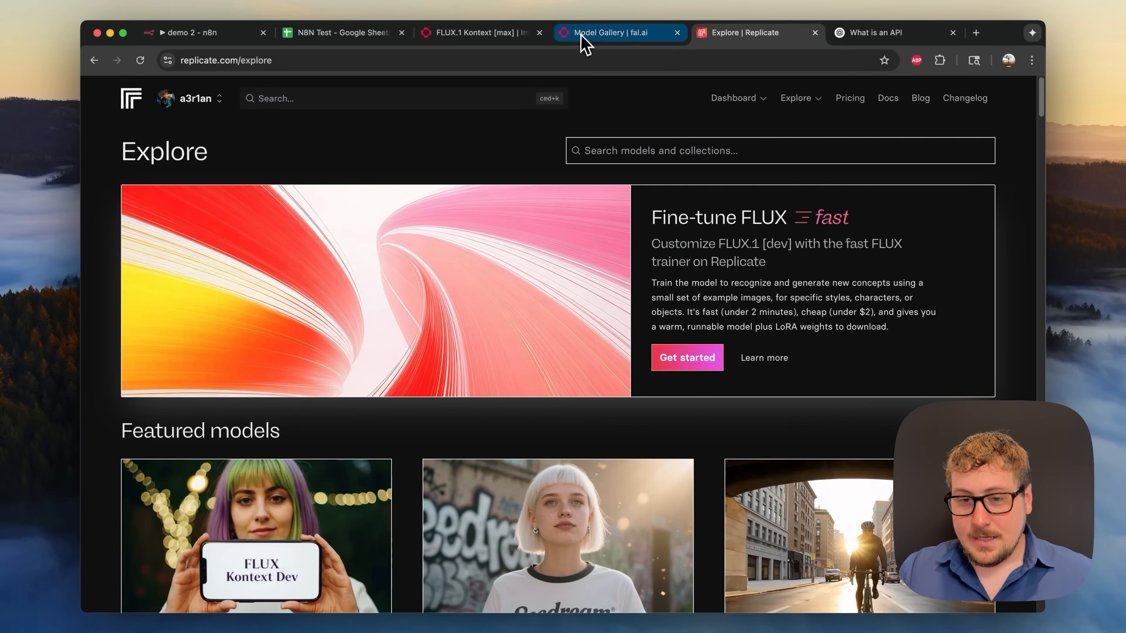
left_click(581, 35)
scroll(473, 201, "up", 10)
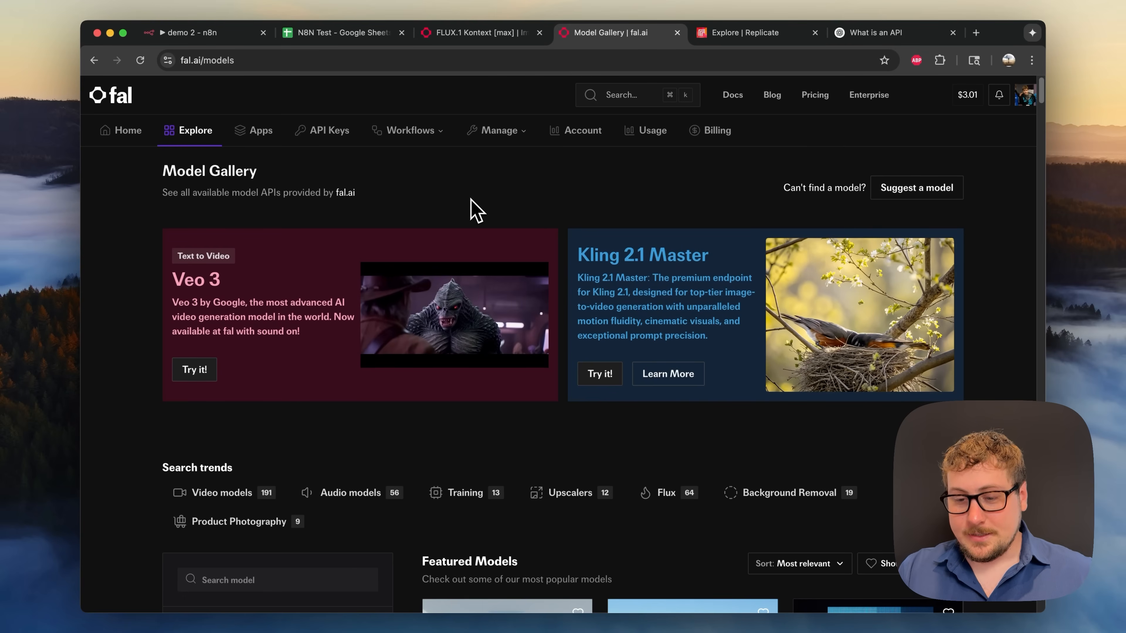
key("ctrl+shift+Tab")
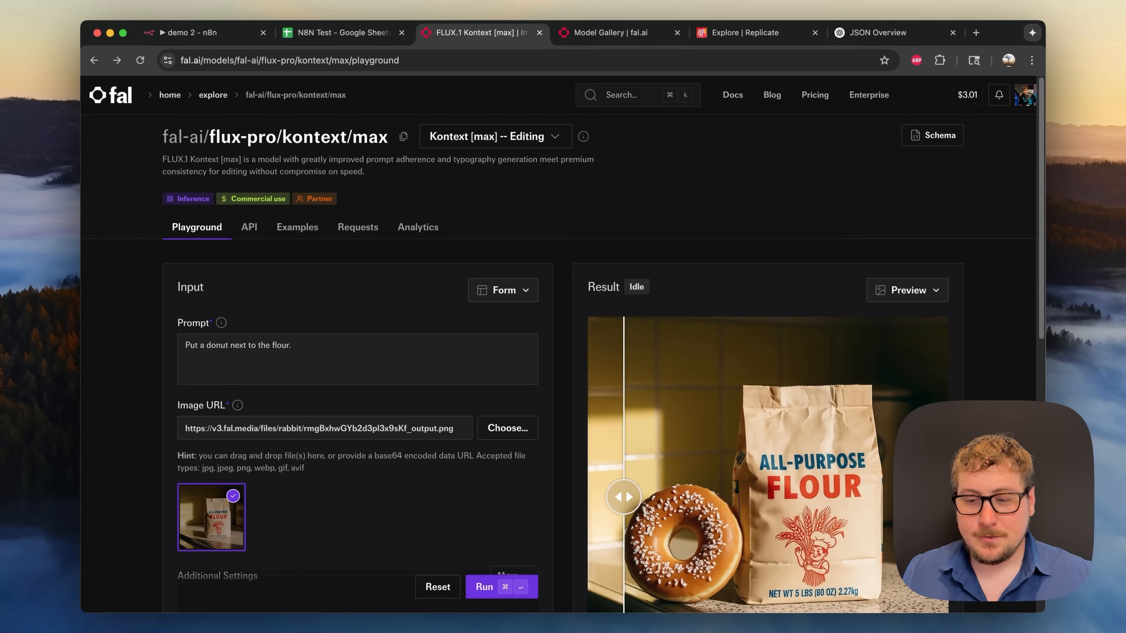
- Highlight the flux-pro/kontext model path in the FLUX.1 Kontext [max] playground title
key("super+Tab")
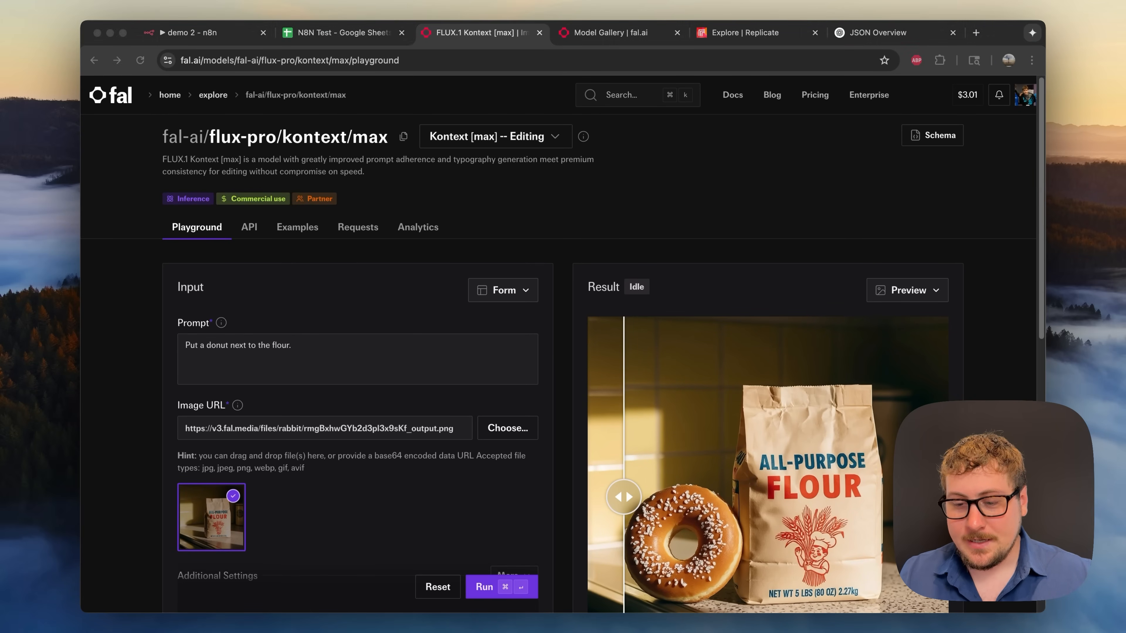
left_click(861, 428)
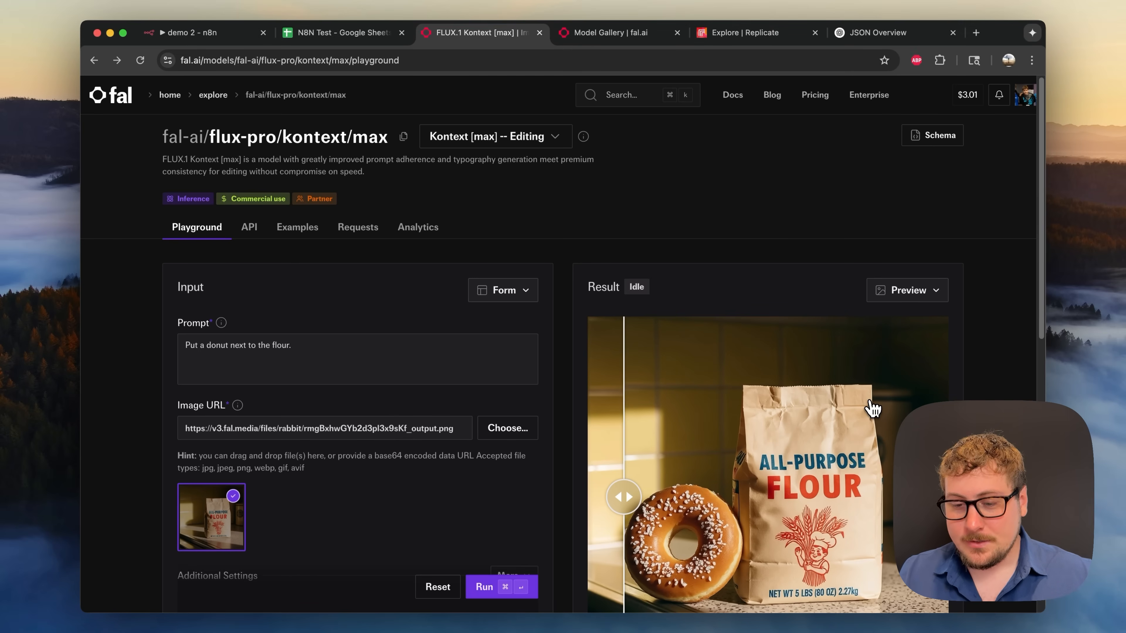
key("super+Tab")
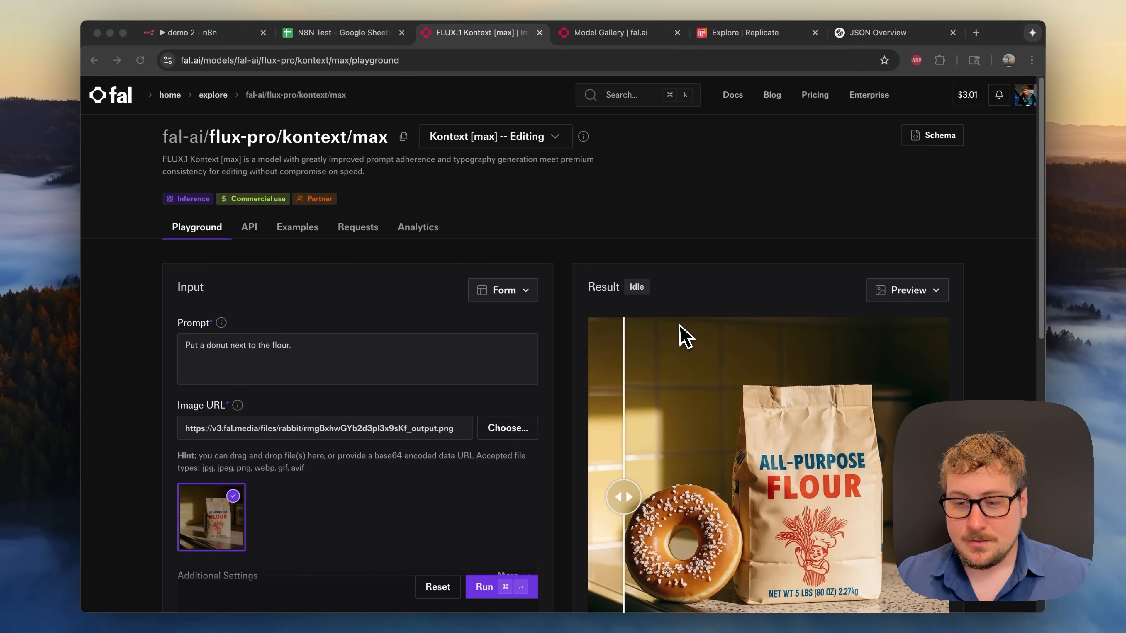
left_click(644, 186)
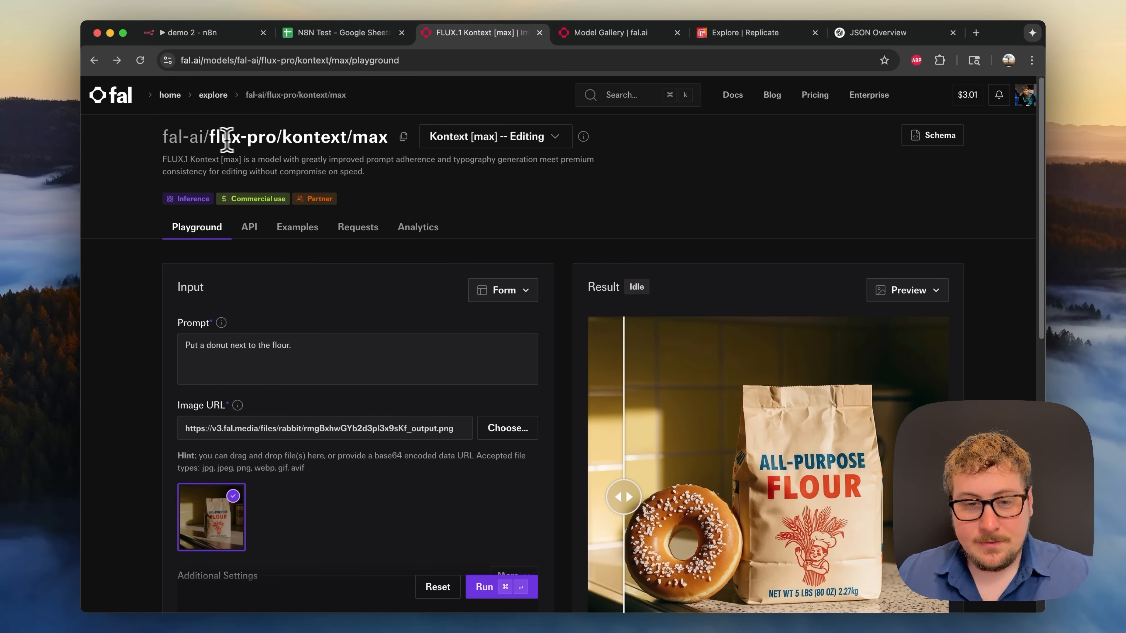
left_click_drag(216, 138, 369, 135)
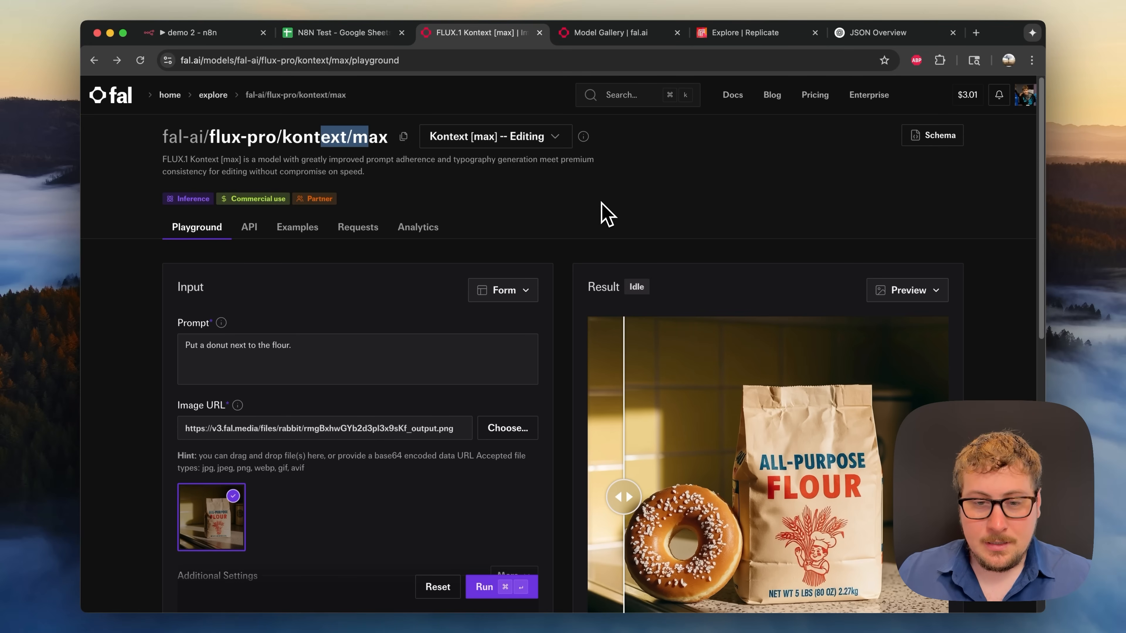
scroll(670, 215, "down", 5)
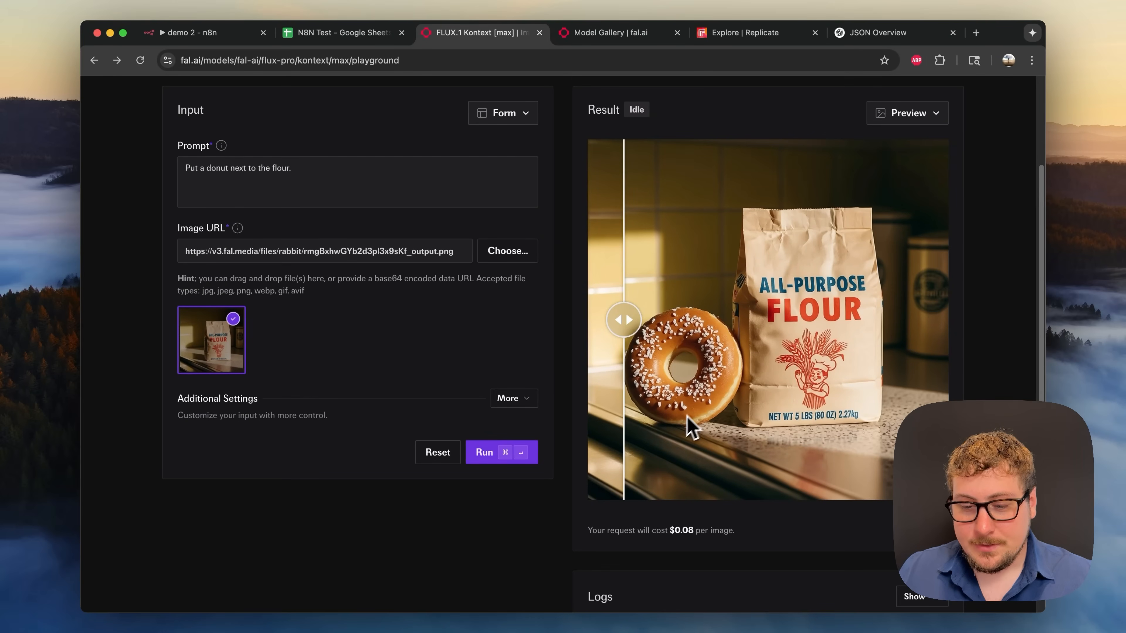
scroll(674, 519, "up", 2)
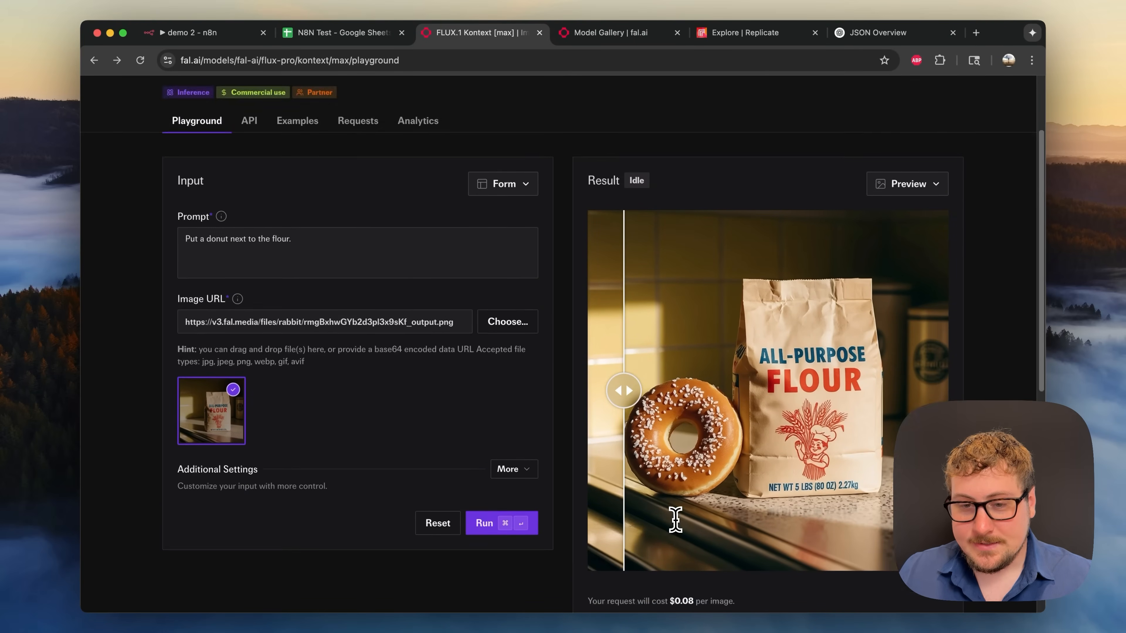
scroll(675, 519, "up", 3)
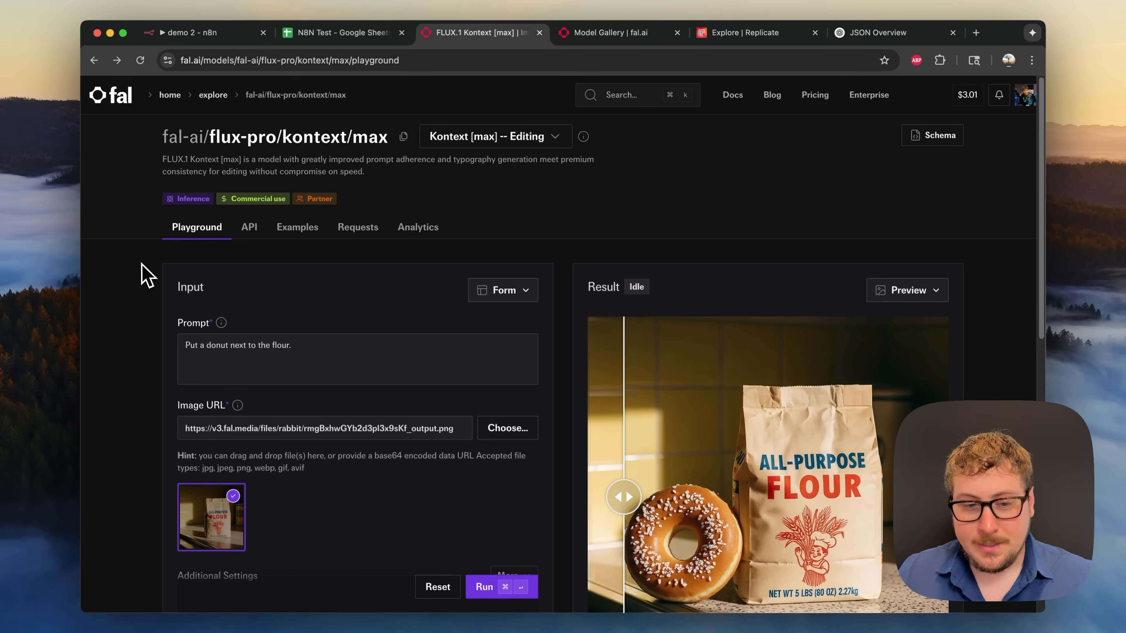
scroll(146, 275, "down", 1)
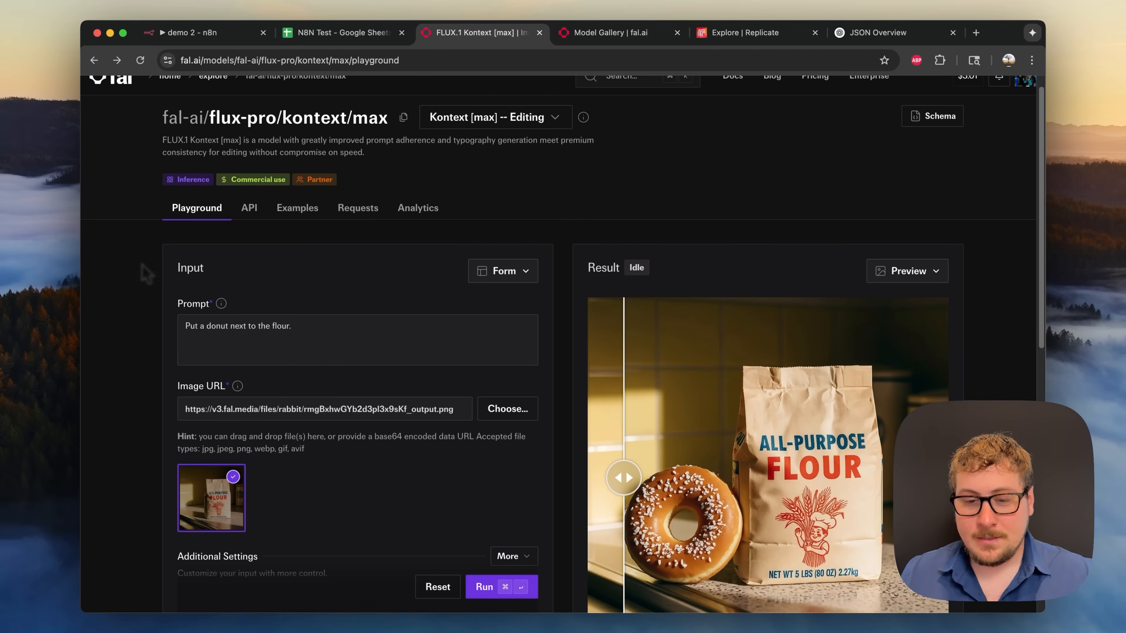
scroll(147, 275, "down", 2)
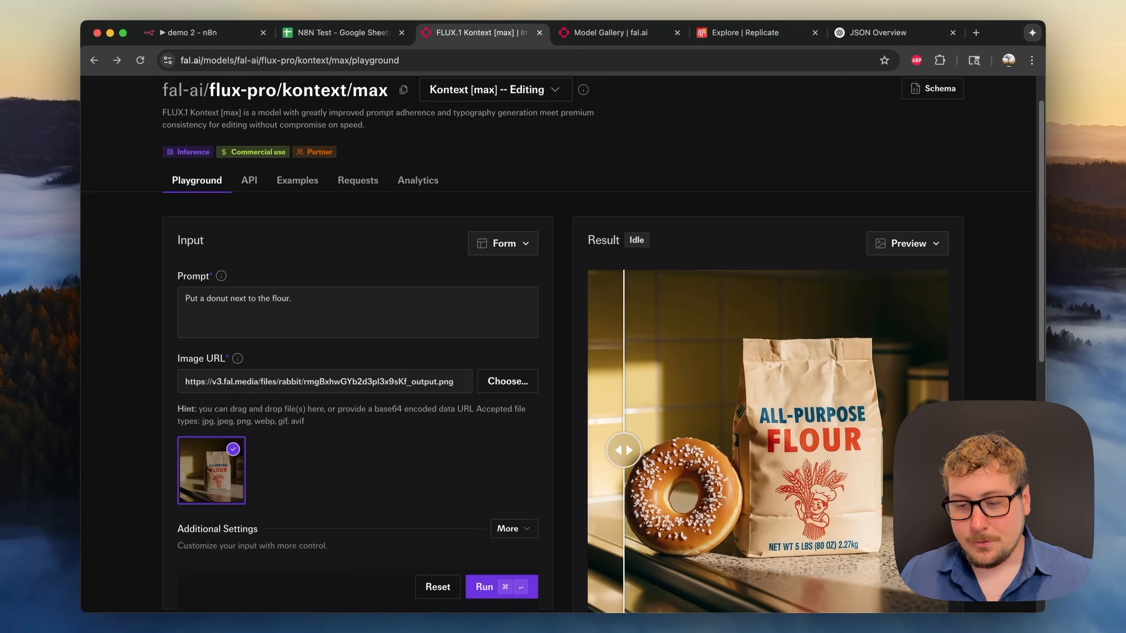
- Review the donut prompt, flour-bag image URL and $0.08 per-image pricing
left_click(211, 306)
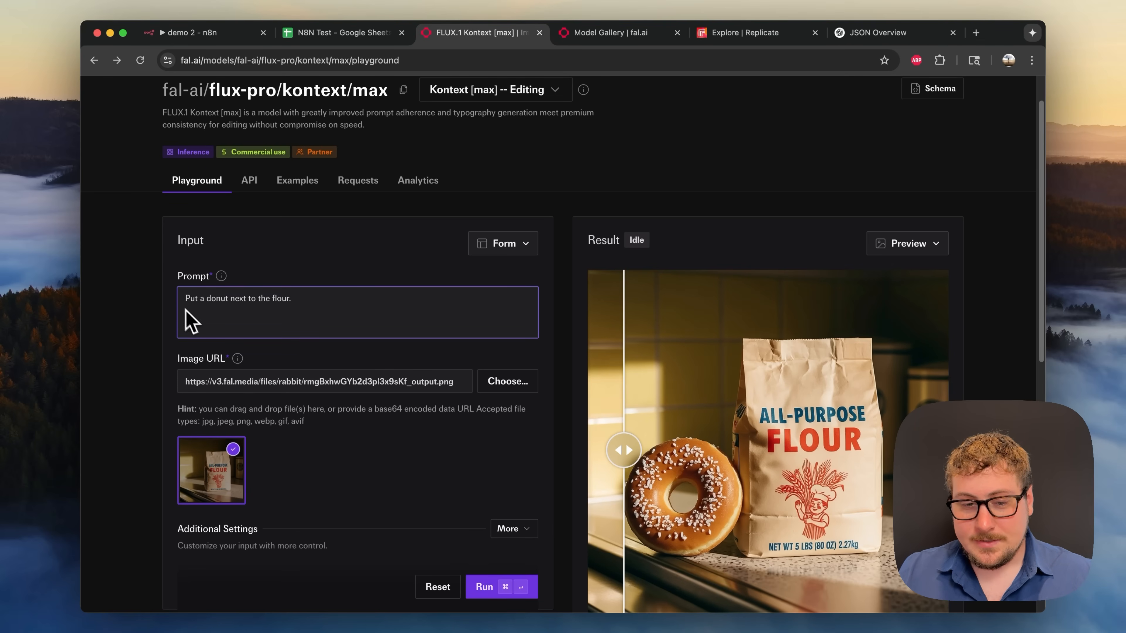
scroll(395, 523, "down", 2)
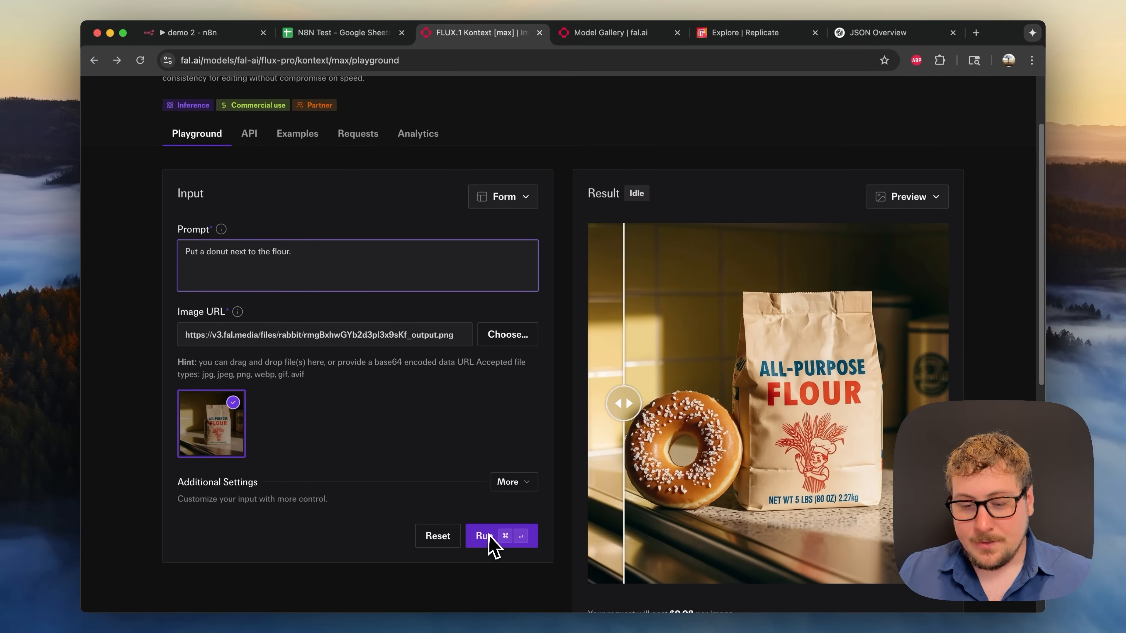
scroll(510, 547, "down", 2)
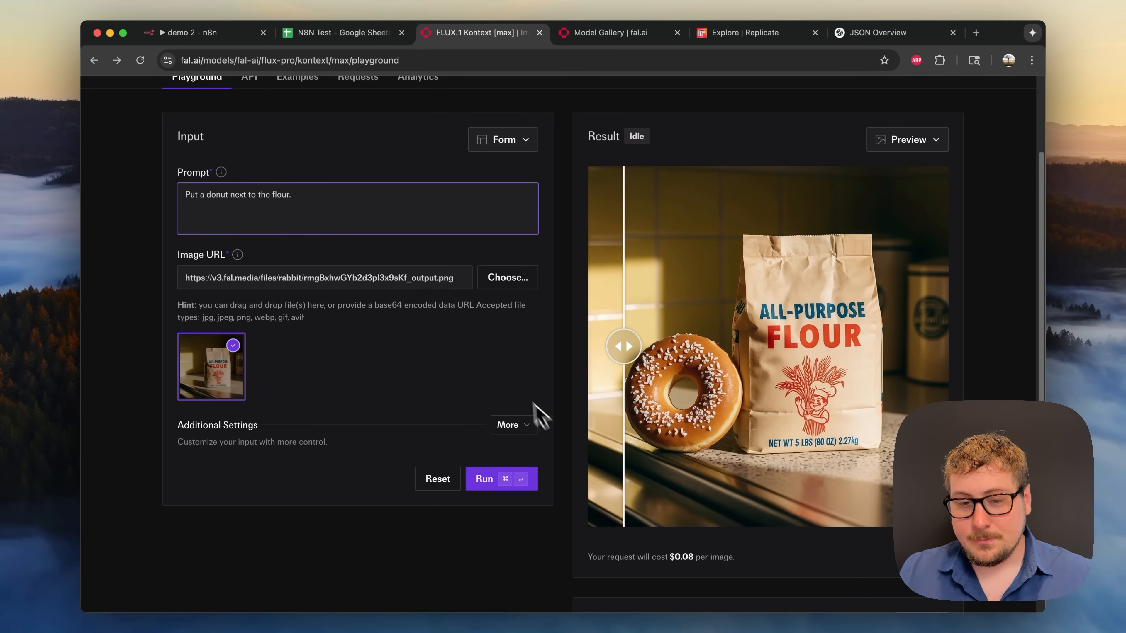
scroll(509, 364, "up", 2)
left_click(431, 215)
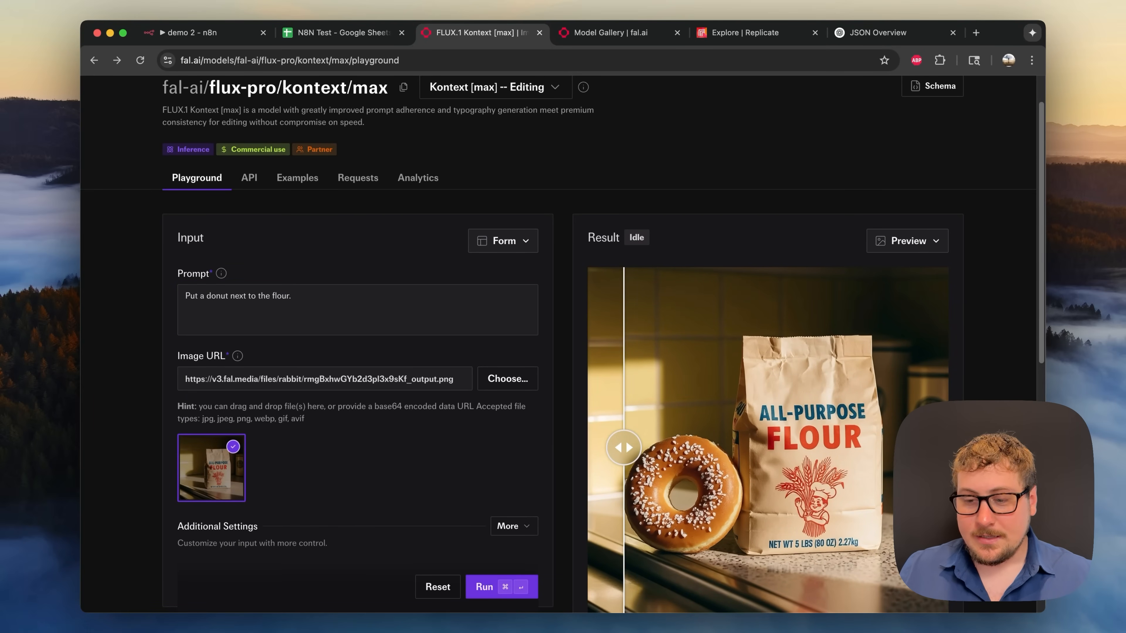
scroll(315, 272, "down", 1)
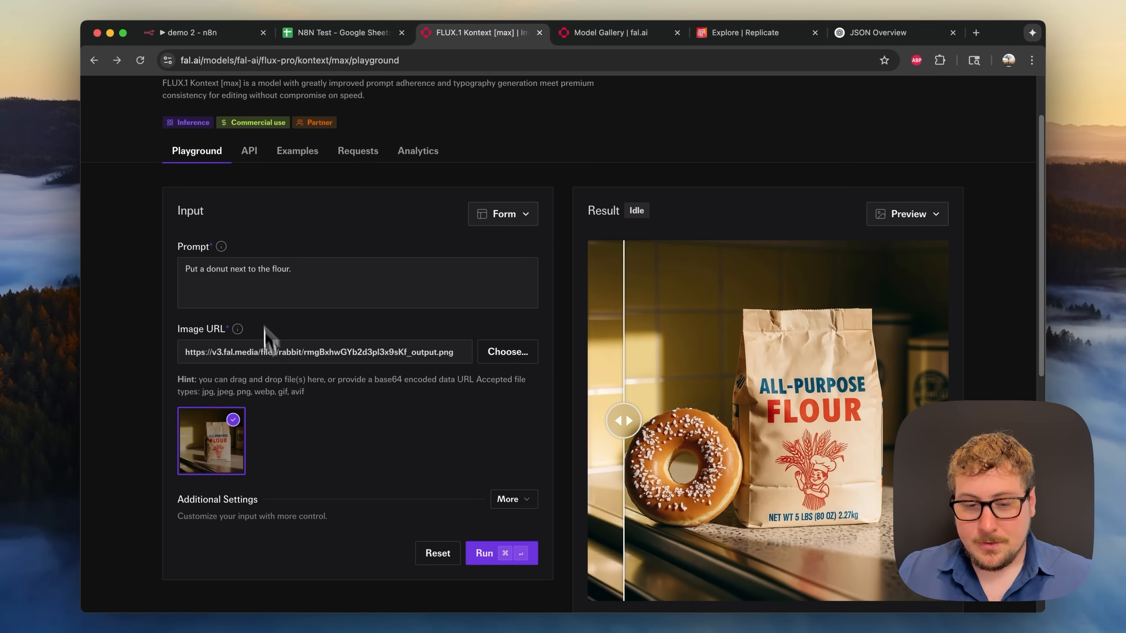
scroll(364, 327, "up", 2)
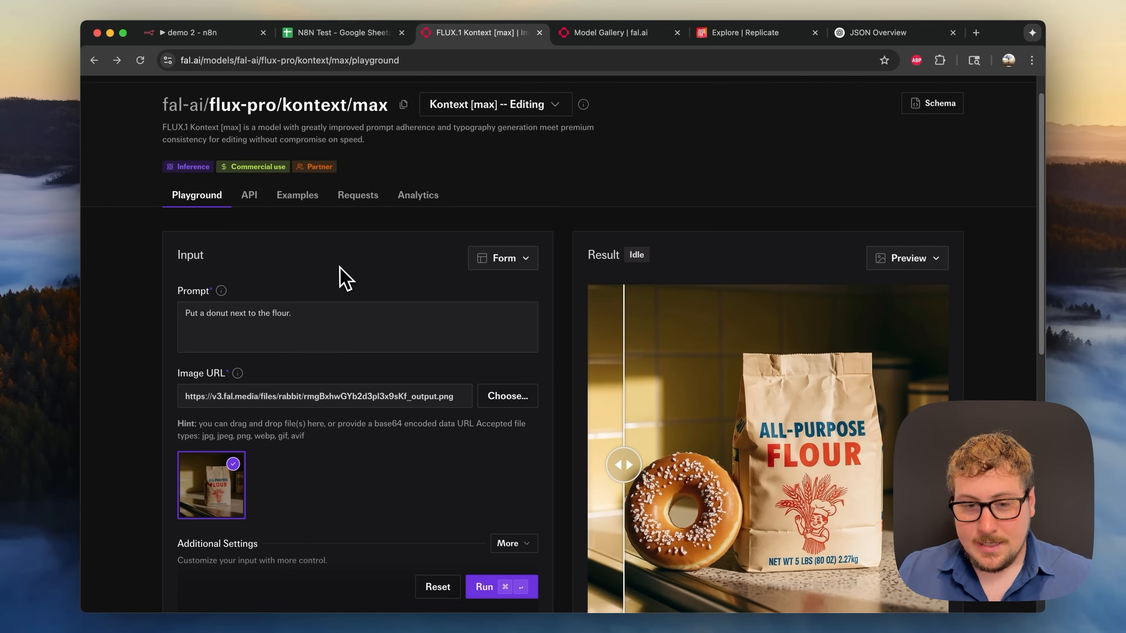
left_click(360, 197)
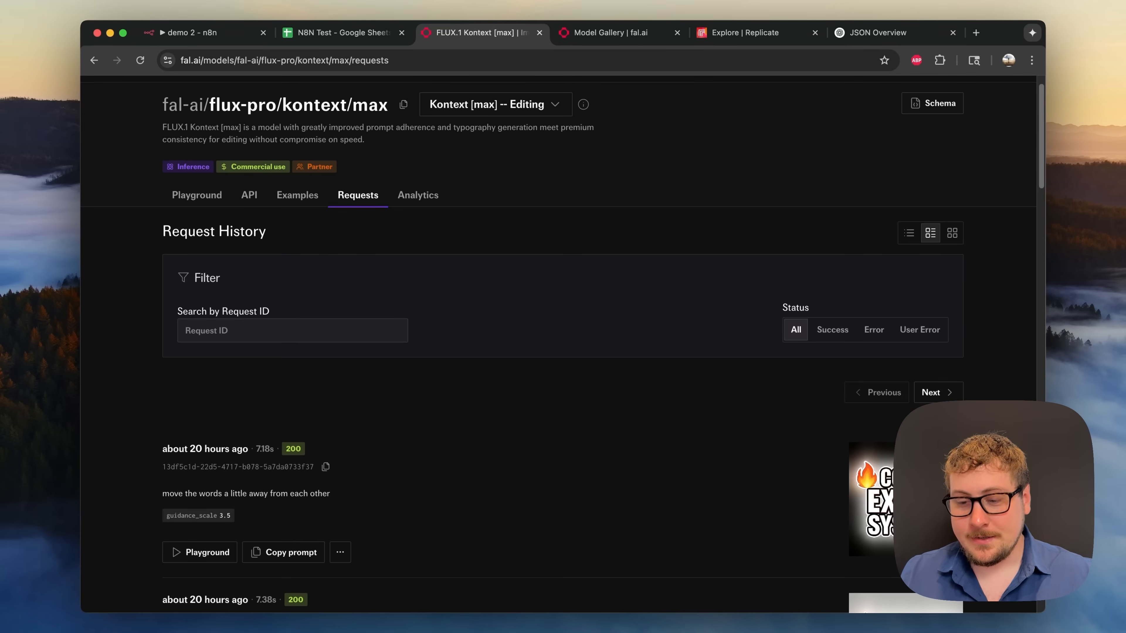
scroll(853, 541, "down", 2)
scroll(451, 264, "down", 1)
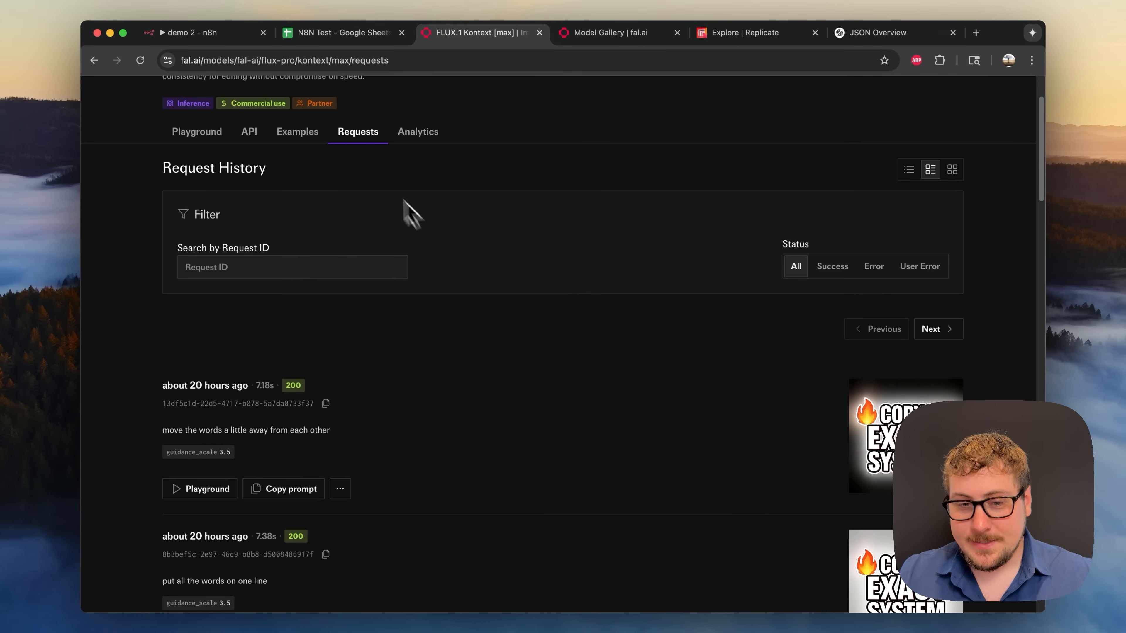
scroll(496, 351, "down", 1)
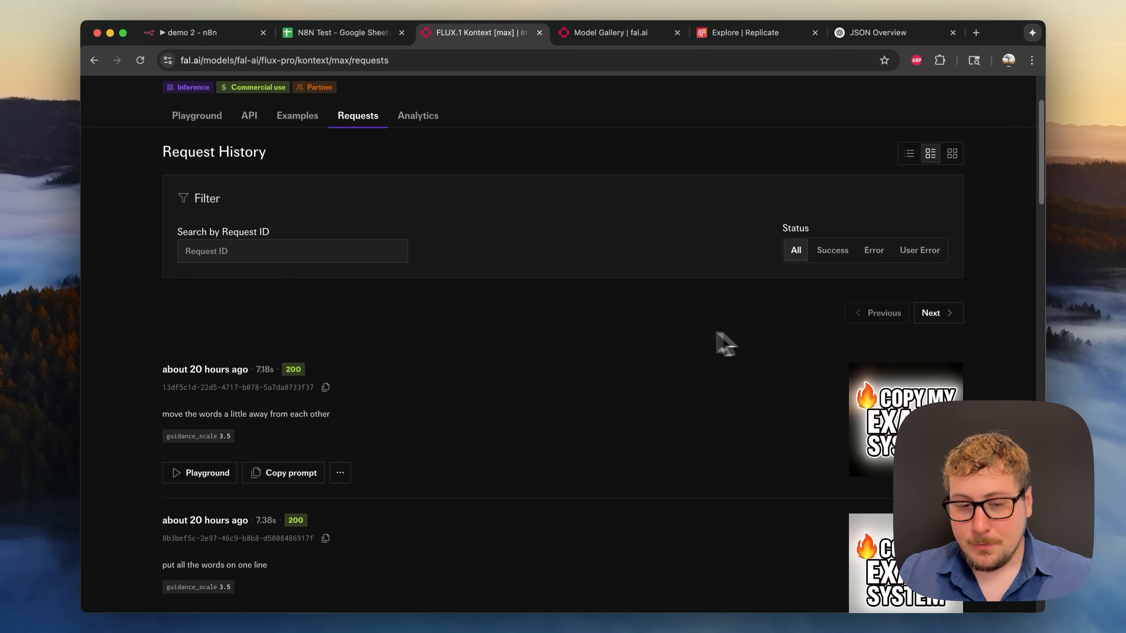
scroll(598, 348, "down", 4)
scroll(594, 339, "down", 20)
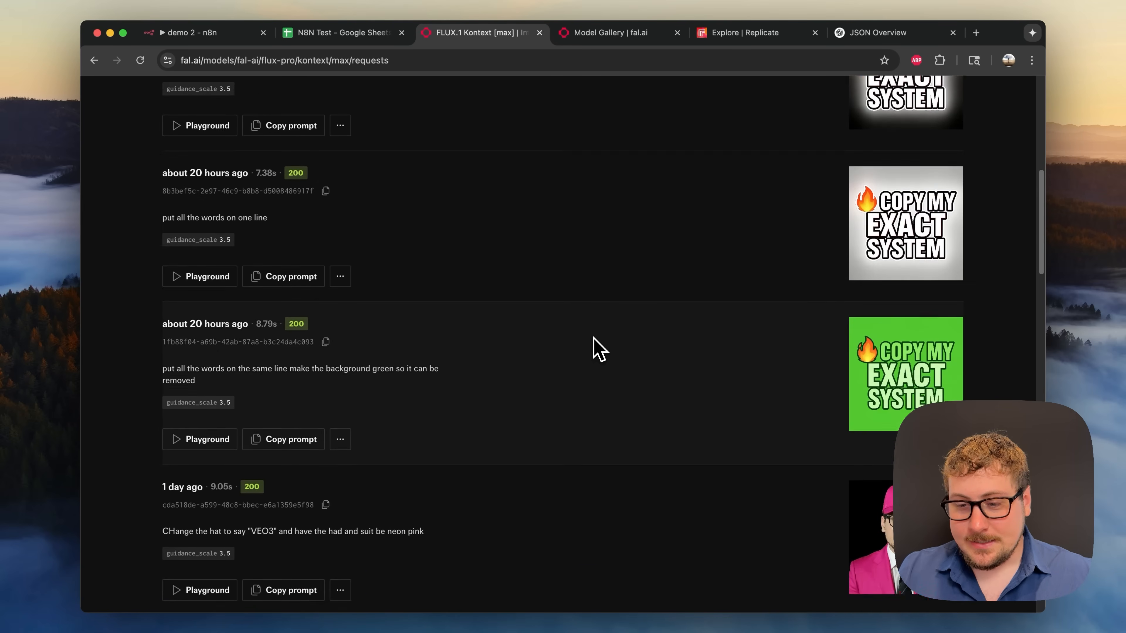
scroll(608, 381, "down", 13)
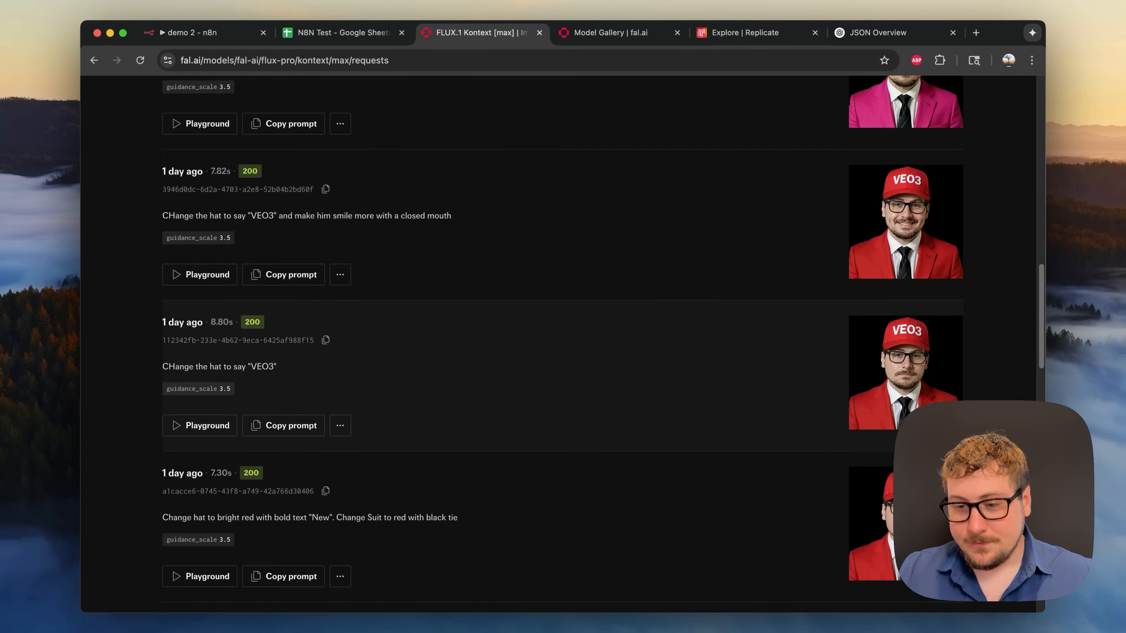
scroll(616, 417, "down", 2)
scroll(665, 437, "up", 3)
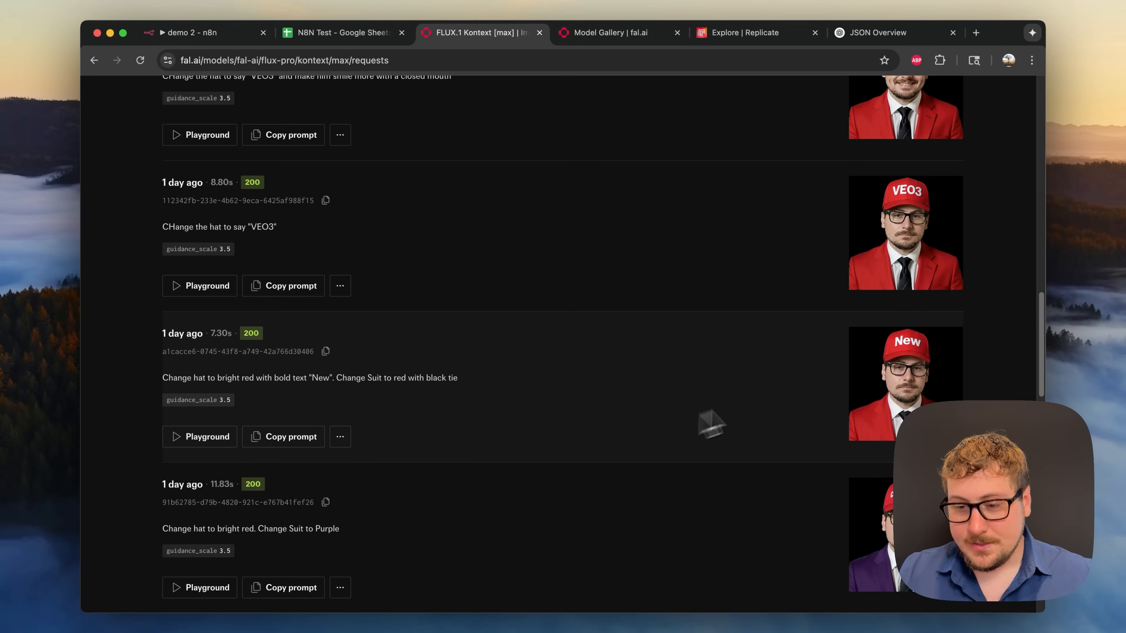
scroll(862, 389, "down", 12)
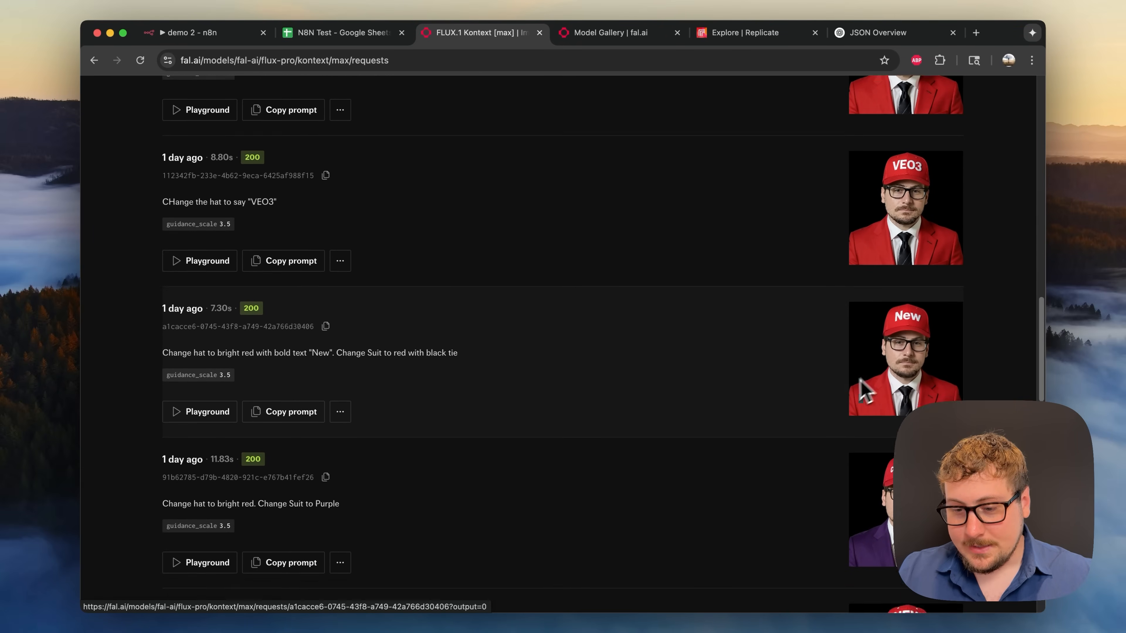
scroll(876, 353, "down", 15)
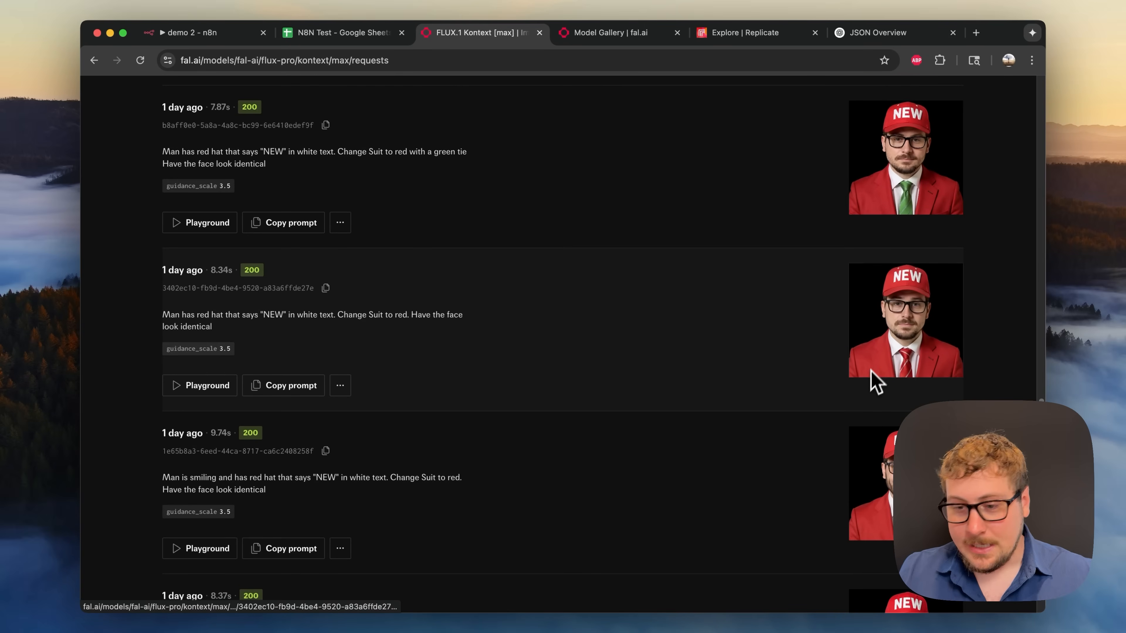
scroll(863, 387, "down", 9)
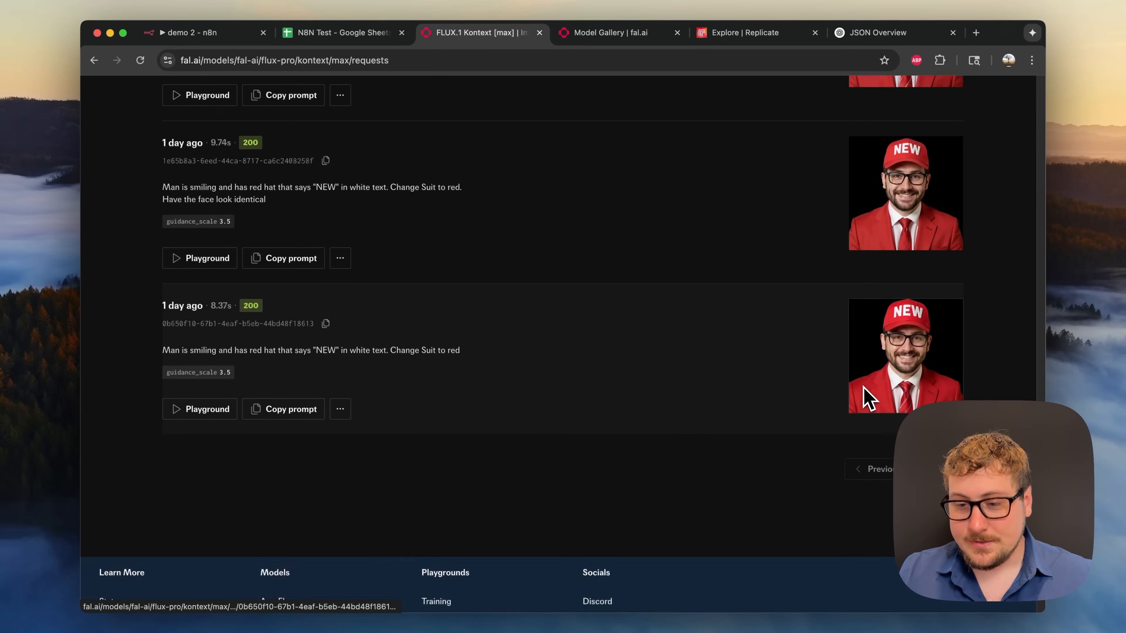
scroll(867, 395, "up", 20)
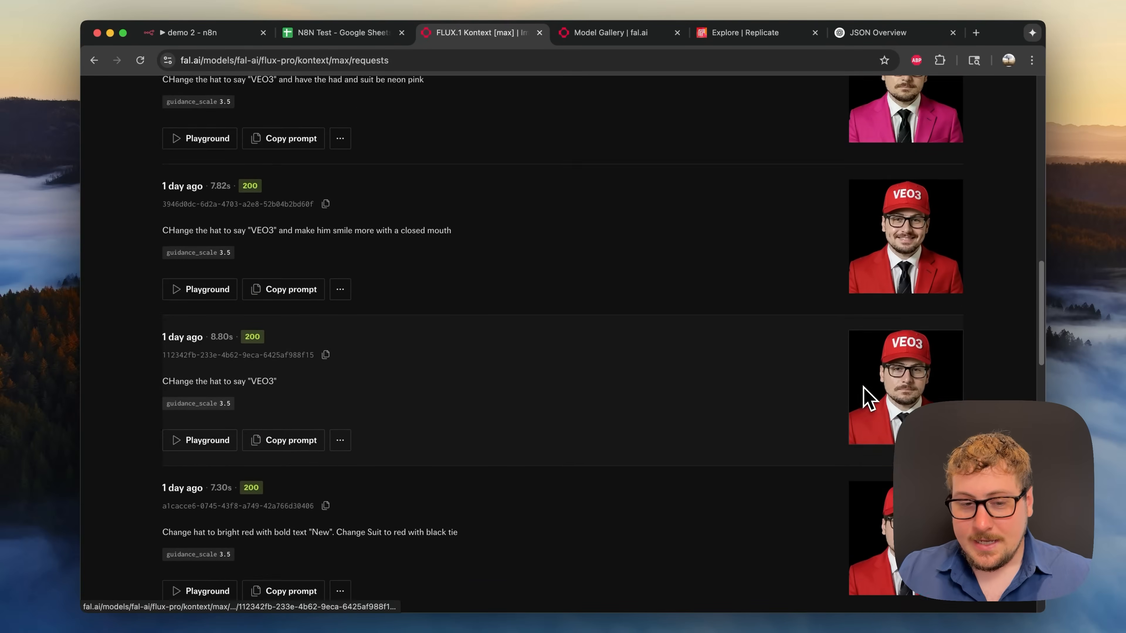
scroll(787, 350, "up", 4)
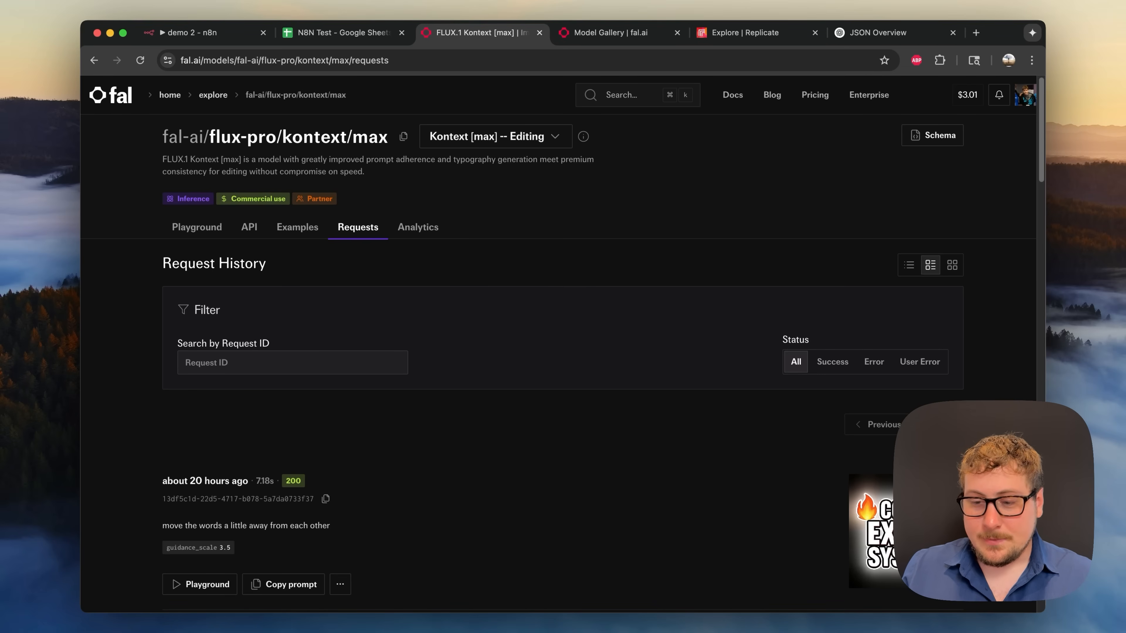
scroll(503, 319, "down", 5)
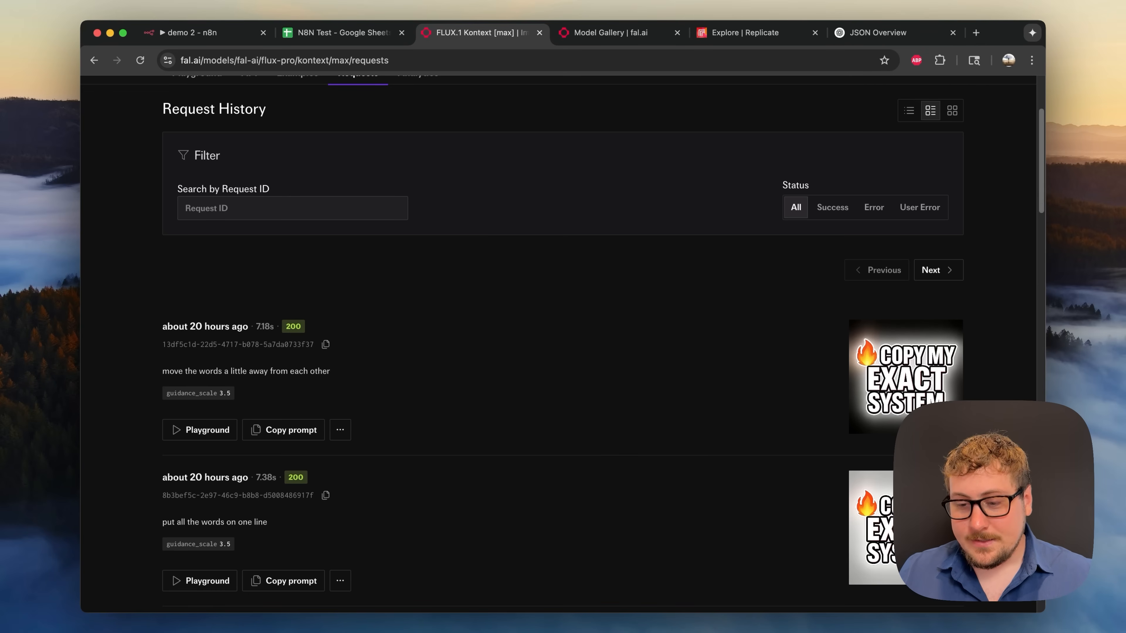
scroll(402, 312, "up", 2)
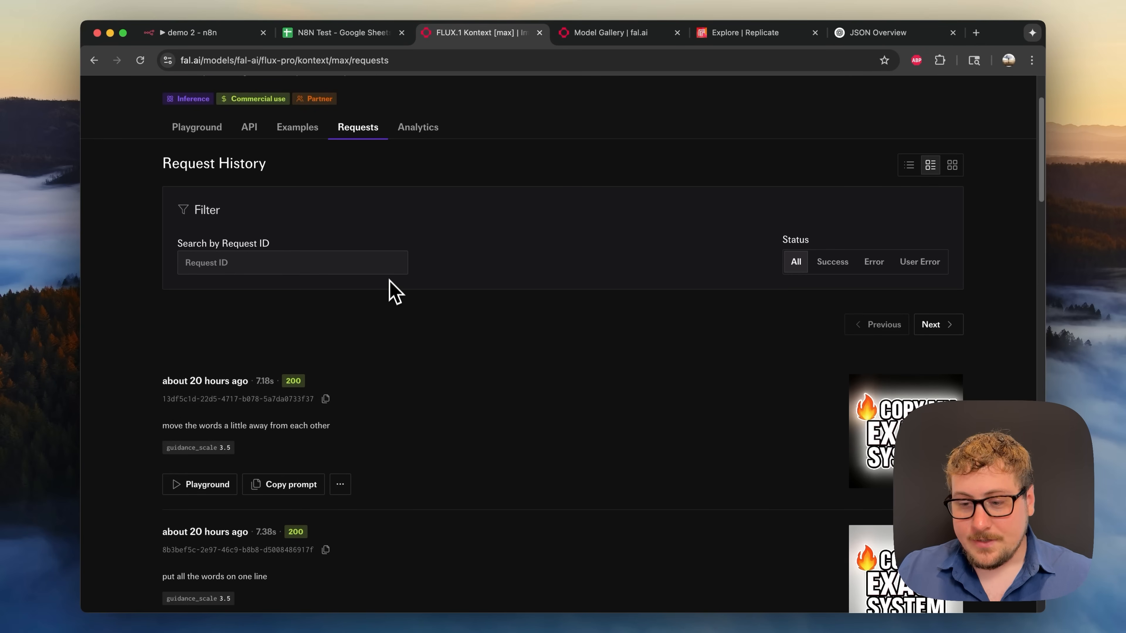
scroll(395, 291, "up", 3)
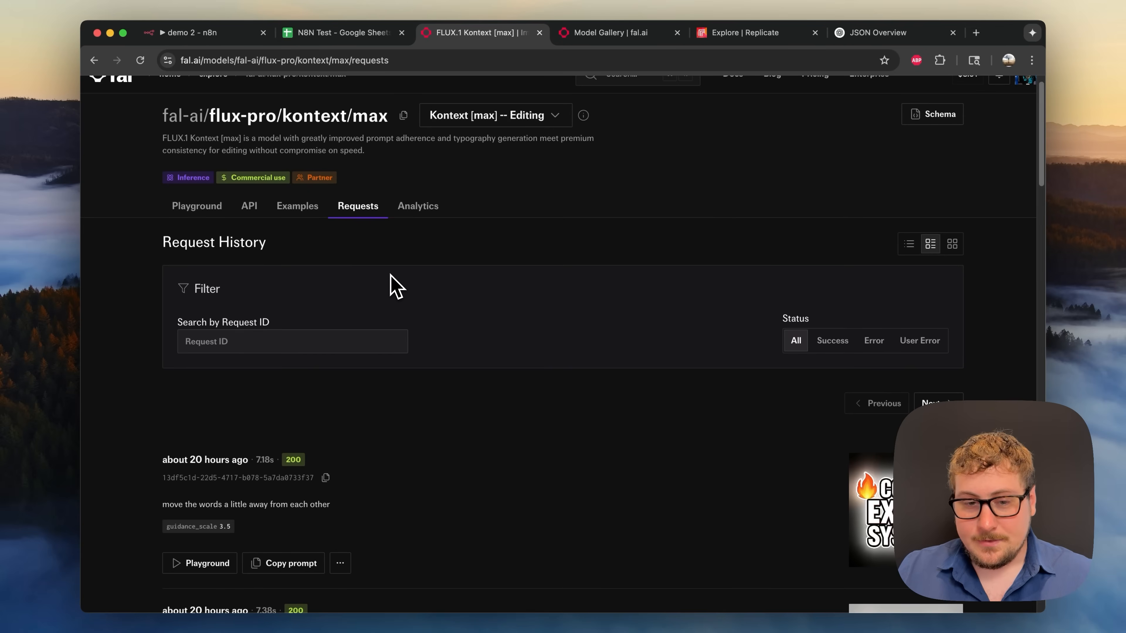
- Open the Kontext [max] API documentation with HTTP (cURL) examples selected
left_click(279, 213)
left_click(250, 212)
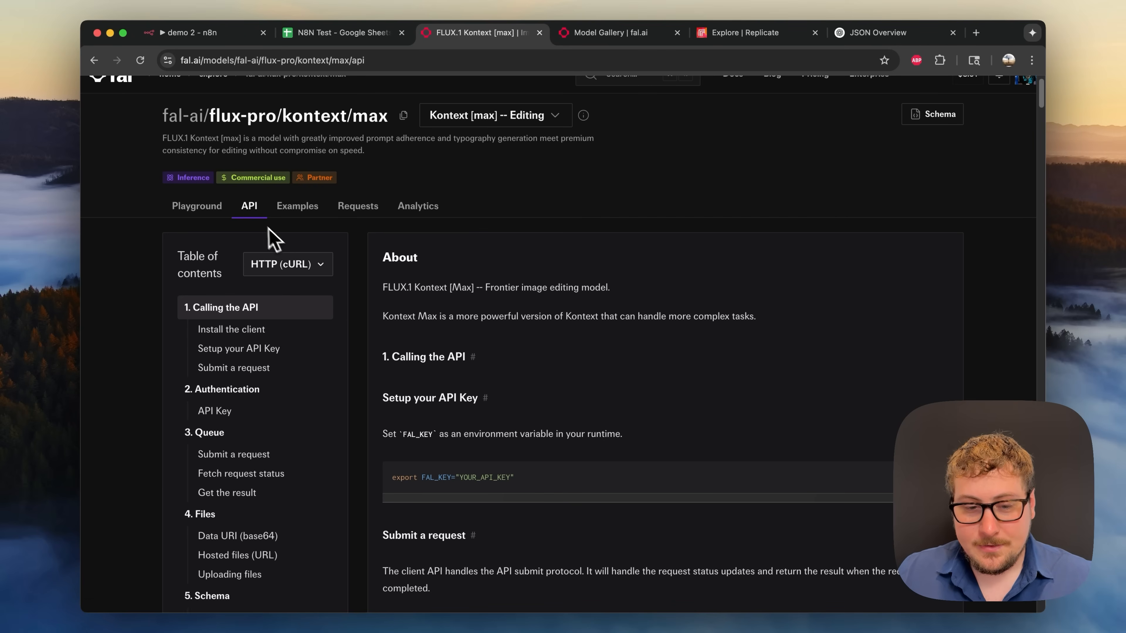
left_click(273, 255)
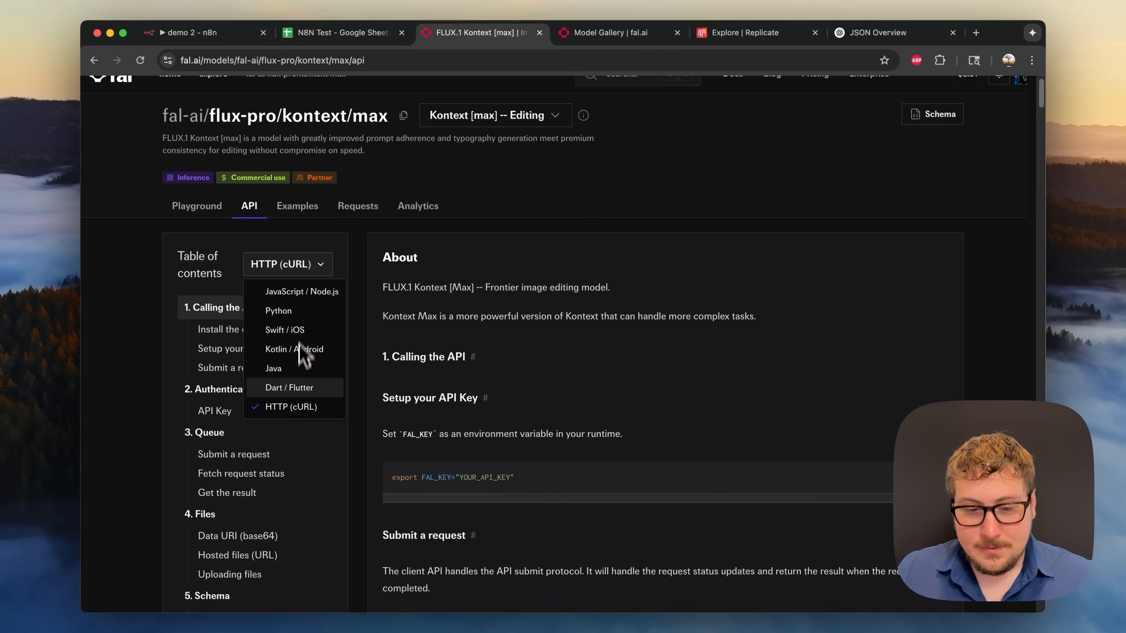
left_click(257, 263)
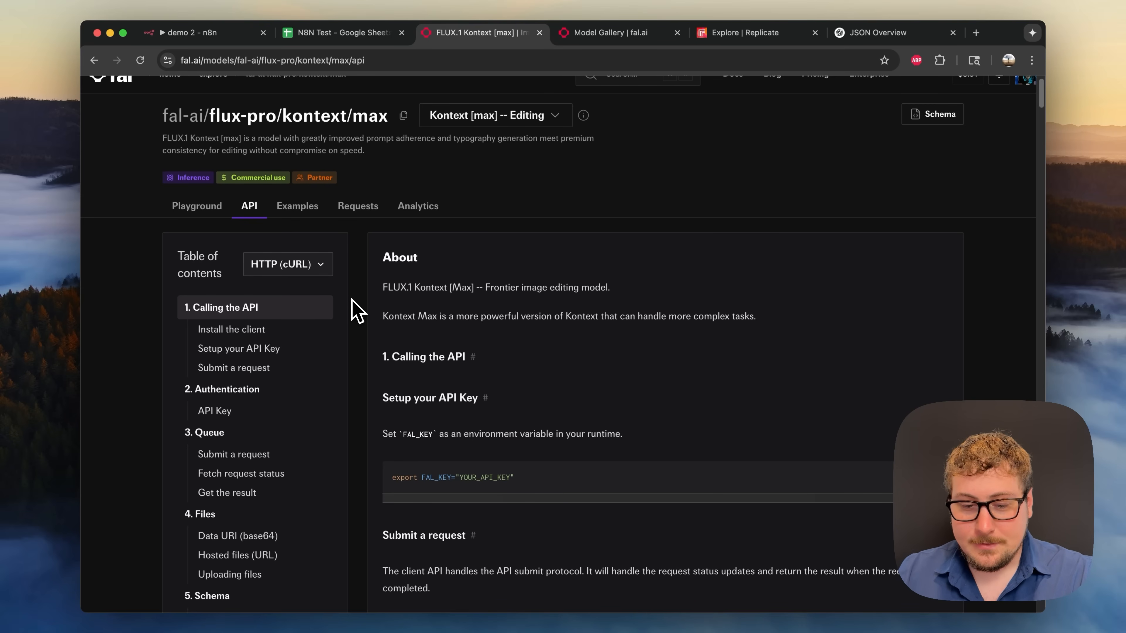
- Select the curl request example under Submit a request
scroll(358, 310, "down", 3)
scroll(367, 336, "down", 5)
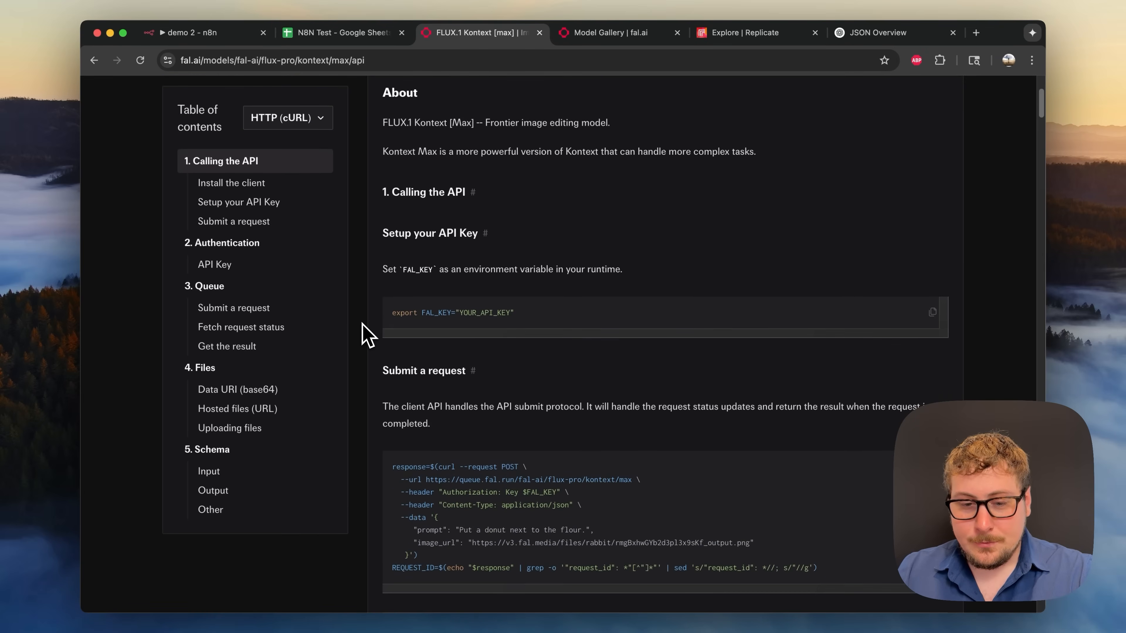
left_click_drag(395, 233, 465, 234)
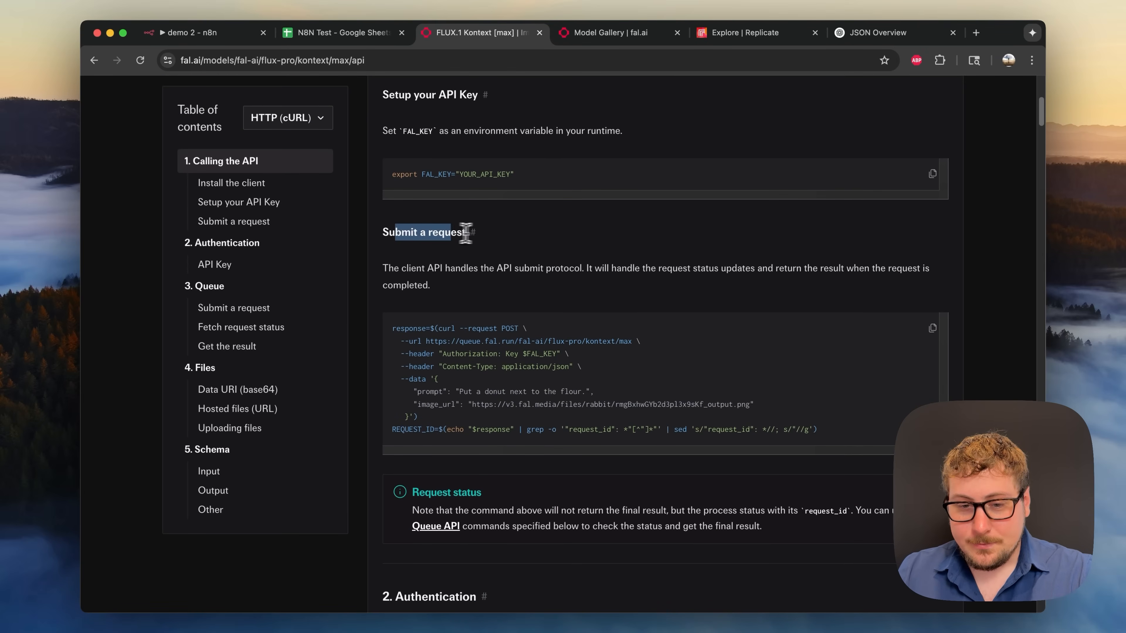
scroll(472, 246, "down", 1)
left_click(452, 311)
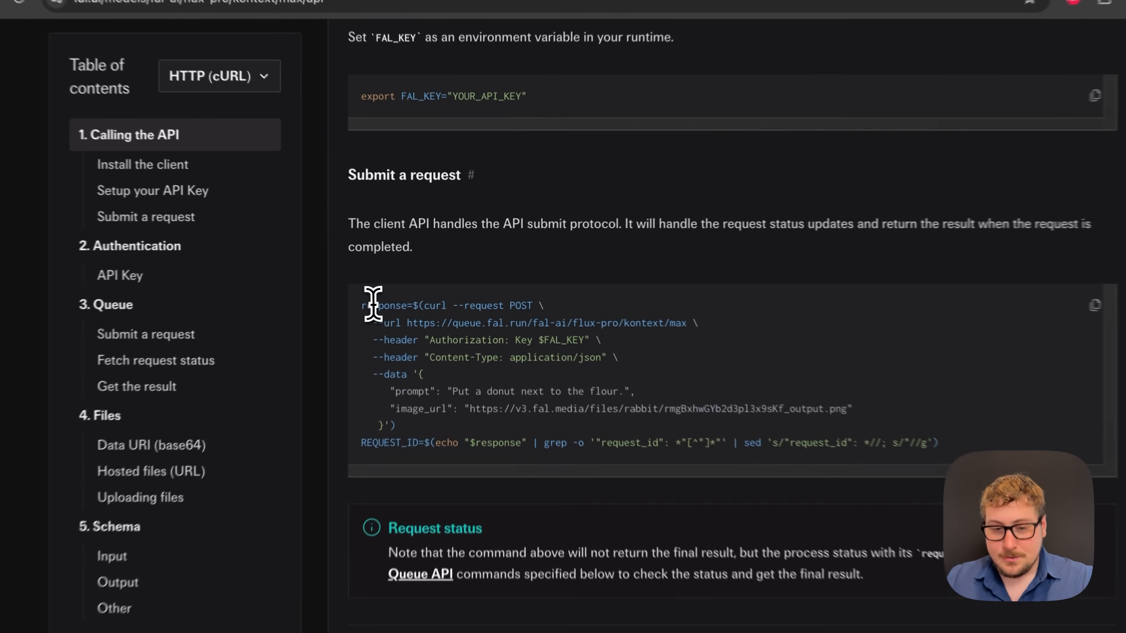
left_click_drag(365, 305, 673, 421)
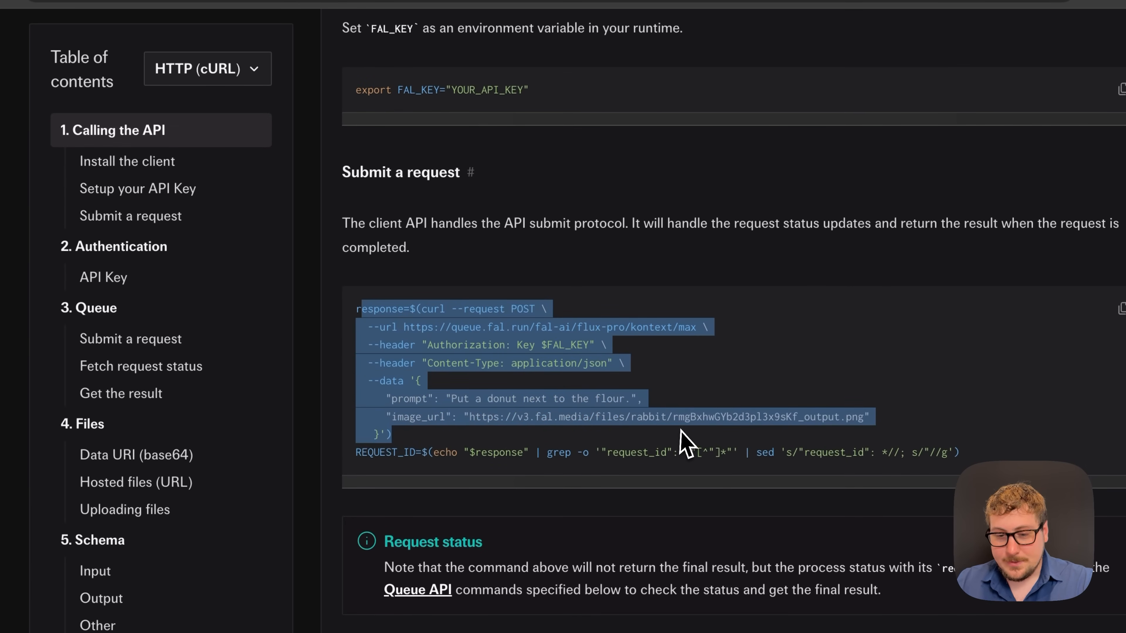
left_click(668, 461)
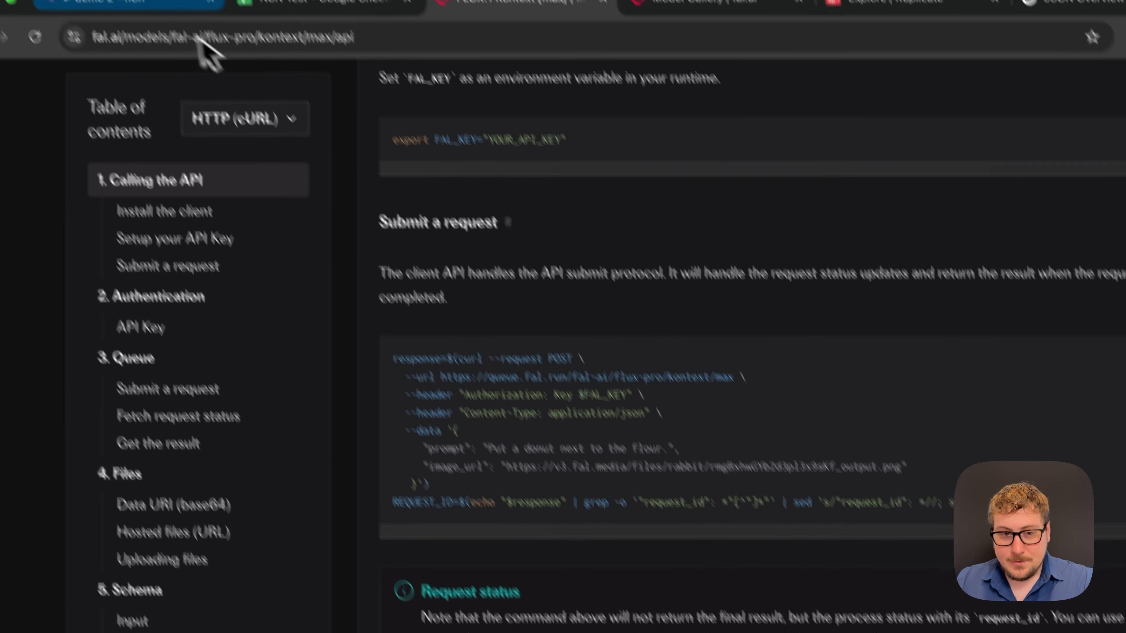
- Open and cancel n8n's Import cURL dialog, then go back to the fal.ai docs
left_click(180, 41)
left_click(812, 192)
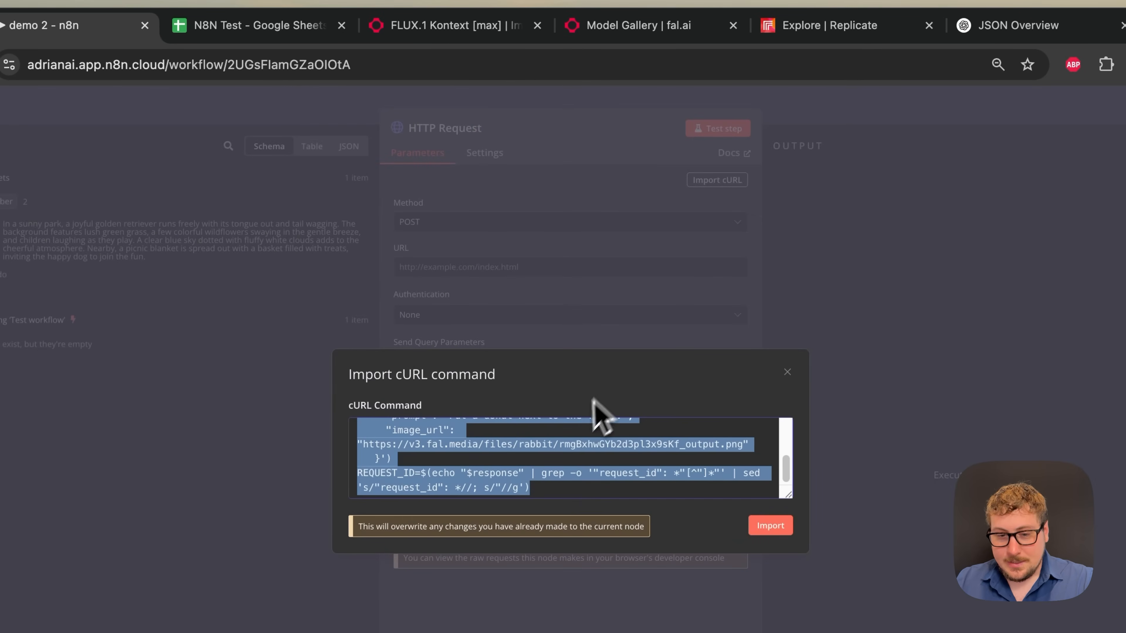
left_click(786, 372)
left_click(270, 27)
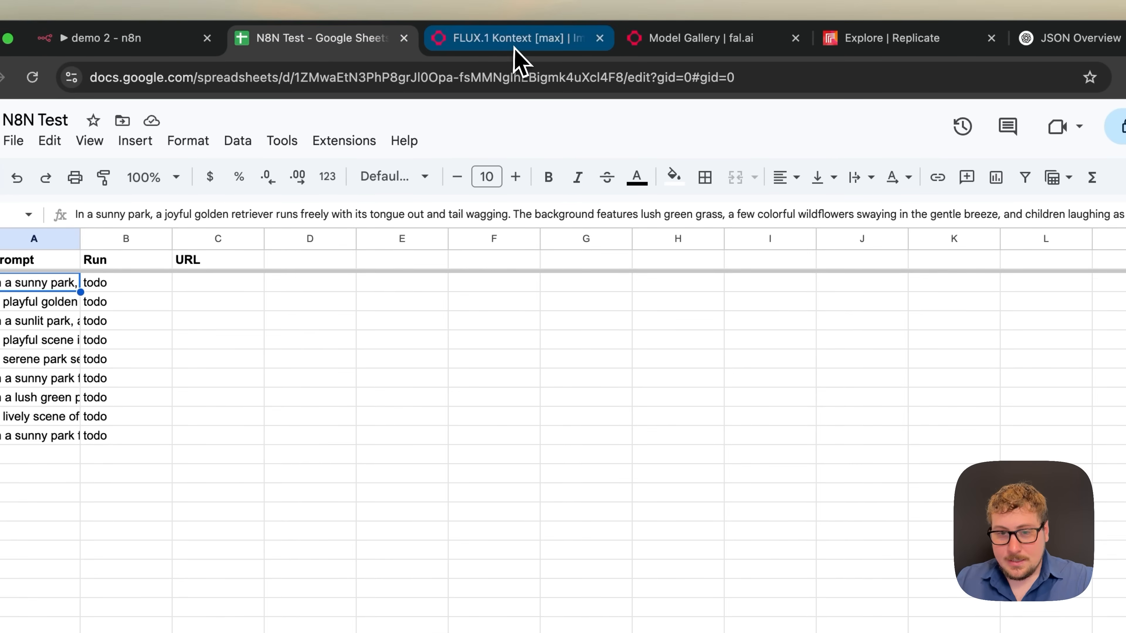
left_click(516, 39)
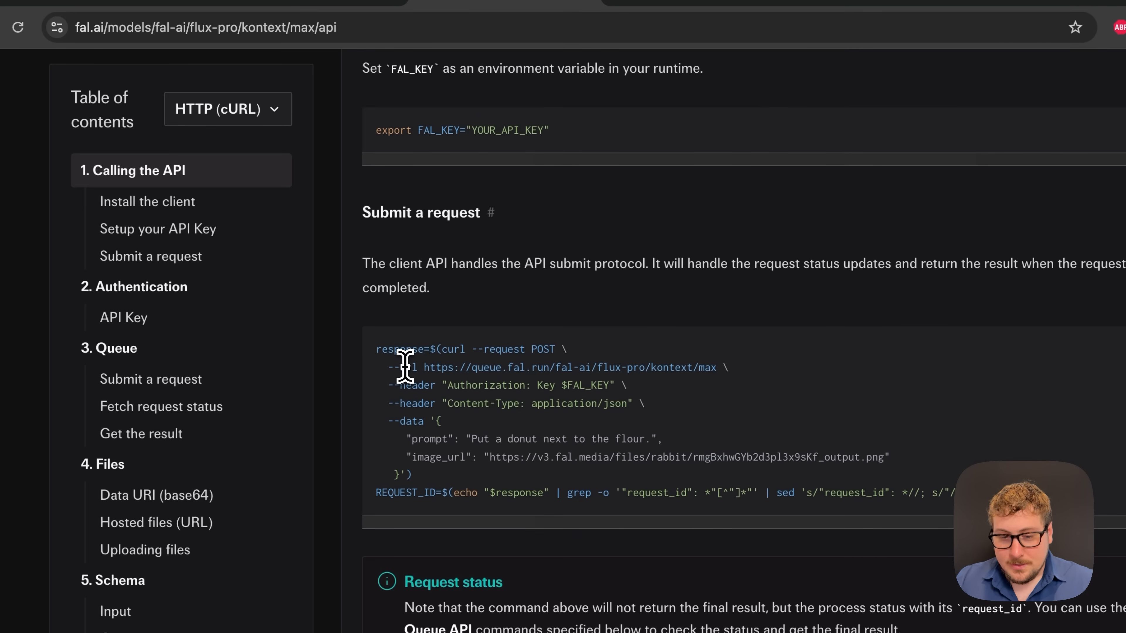
left_click_drag(423, 367, 715, 368)
key("super+c")
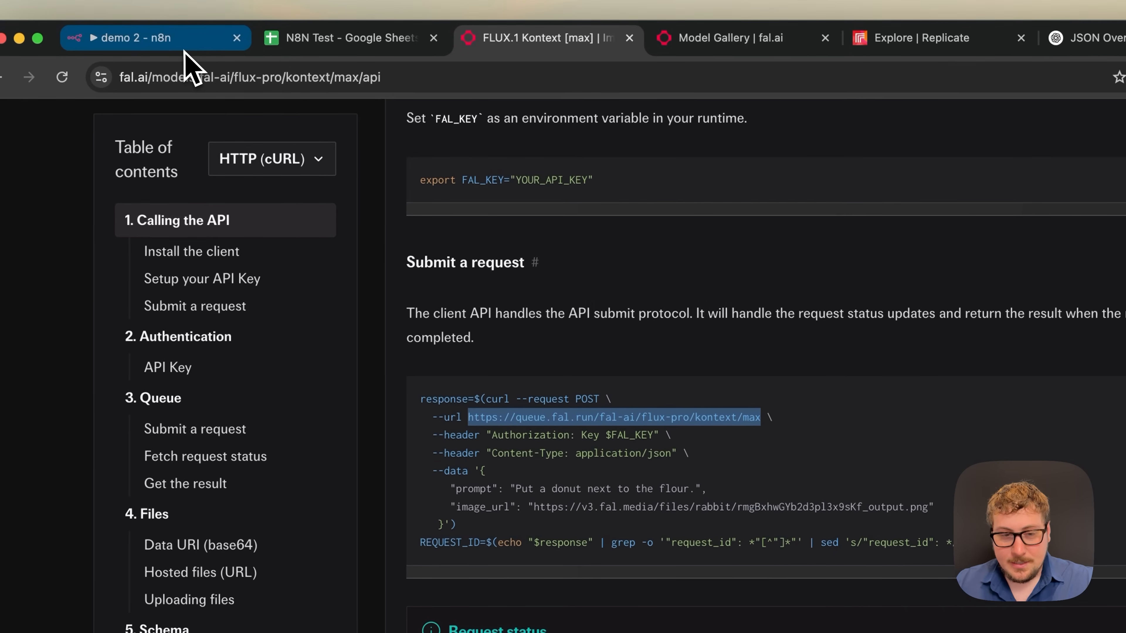
left_click(184, 44)
left_click(528, 281)
key("super+v")
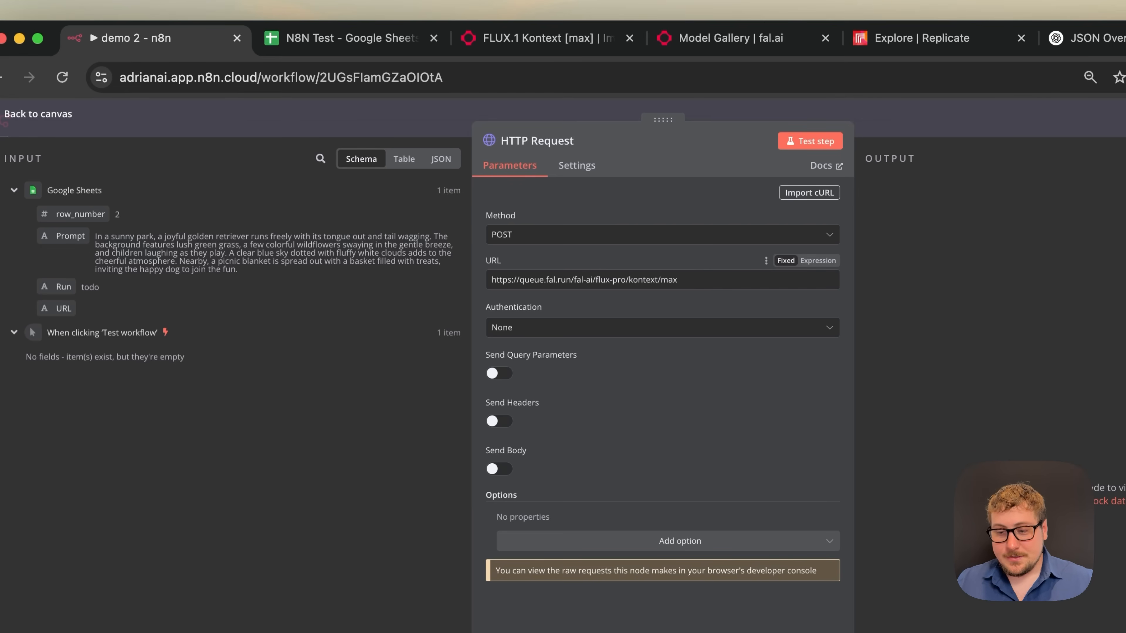
left_click_drag(560, 279, 690, 279)
left_click(618, 257)
triple_click(511, 257)
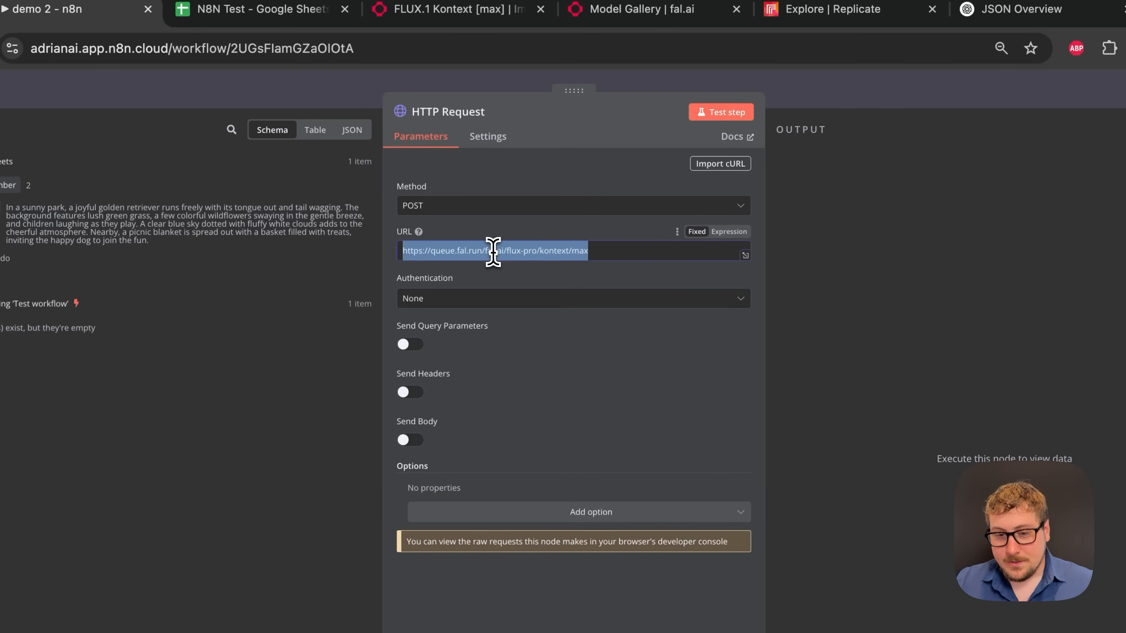
triple_click(599, 253)
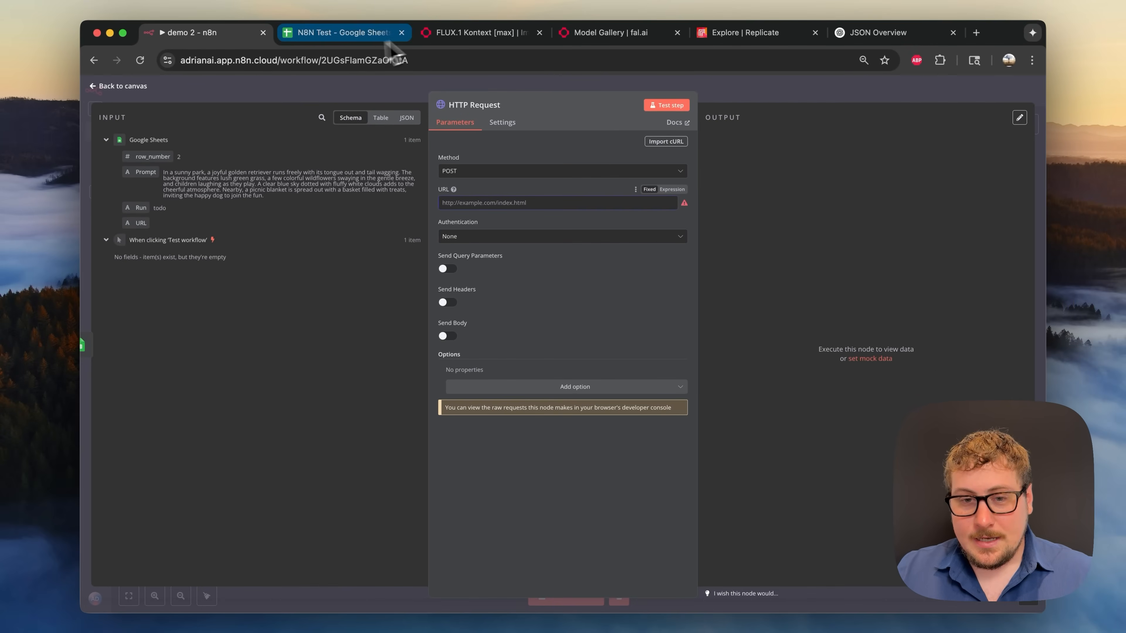
left_click(415, 11)
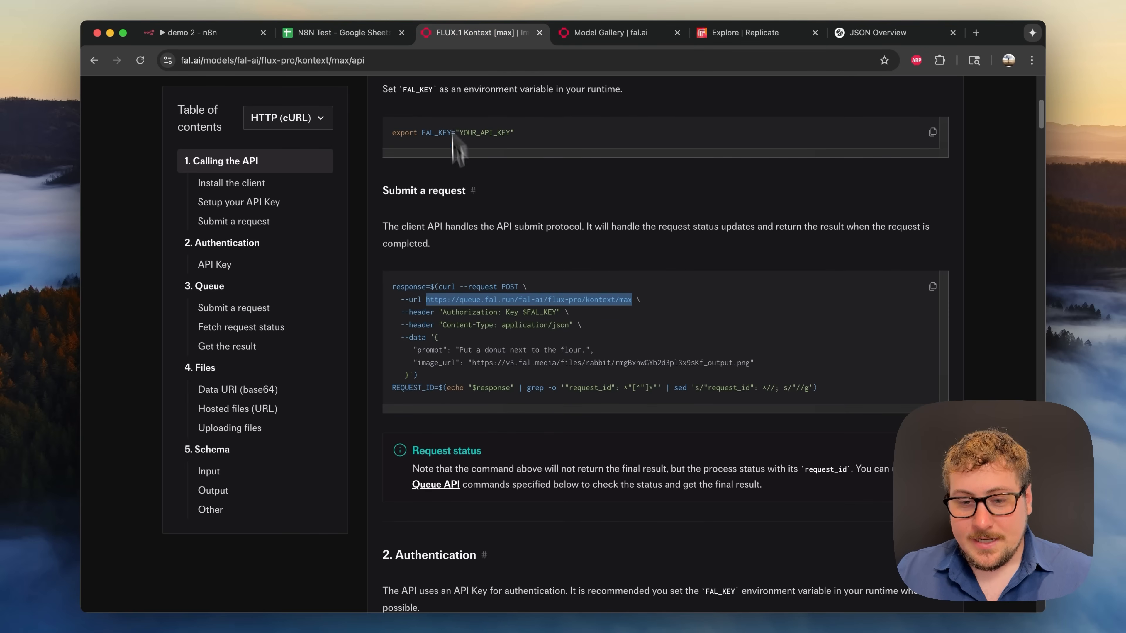
- Switch the fal.ai model to FLUX.1 Kontext [pro] Text to Image
scroll(457, 146, "up", 10)
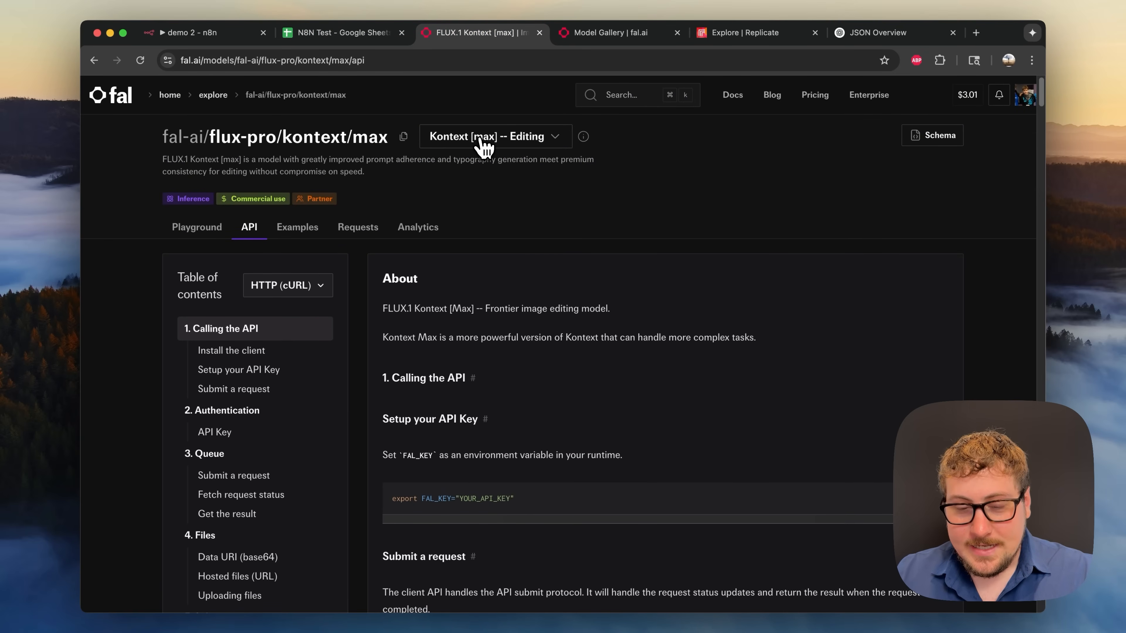
left_click(495, 142)
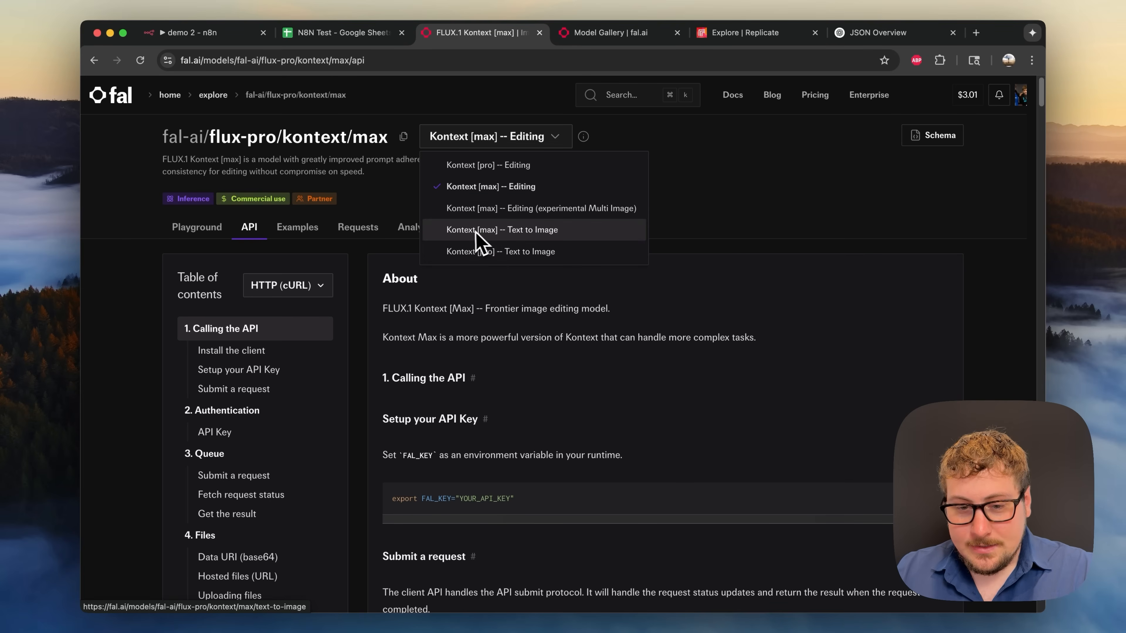
left_click(669, 150)
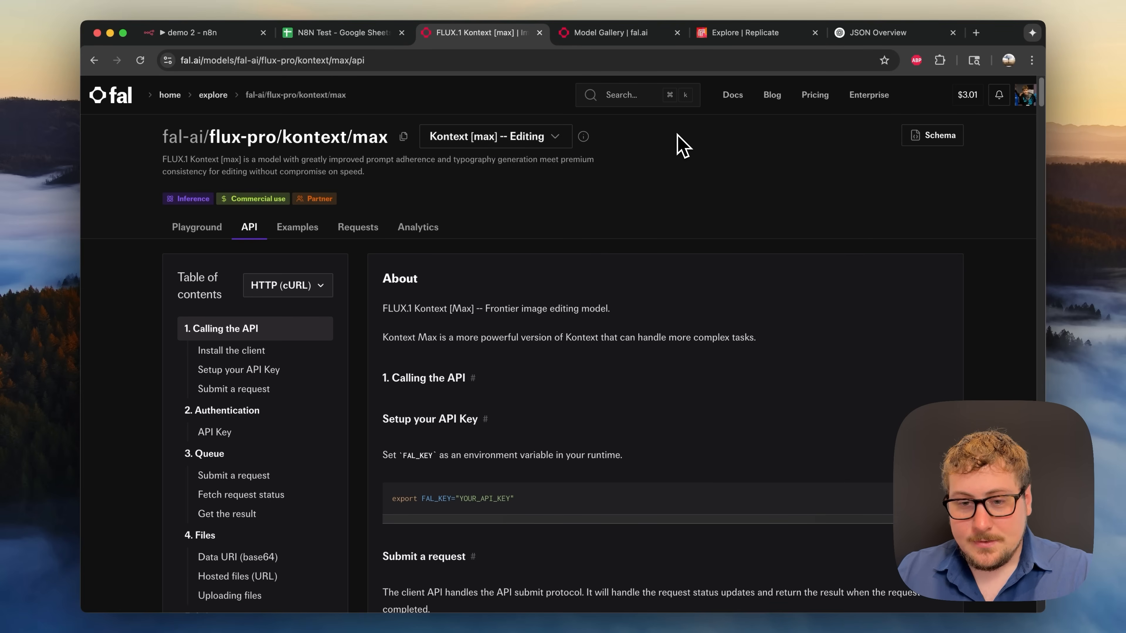
left_click(475, 145)
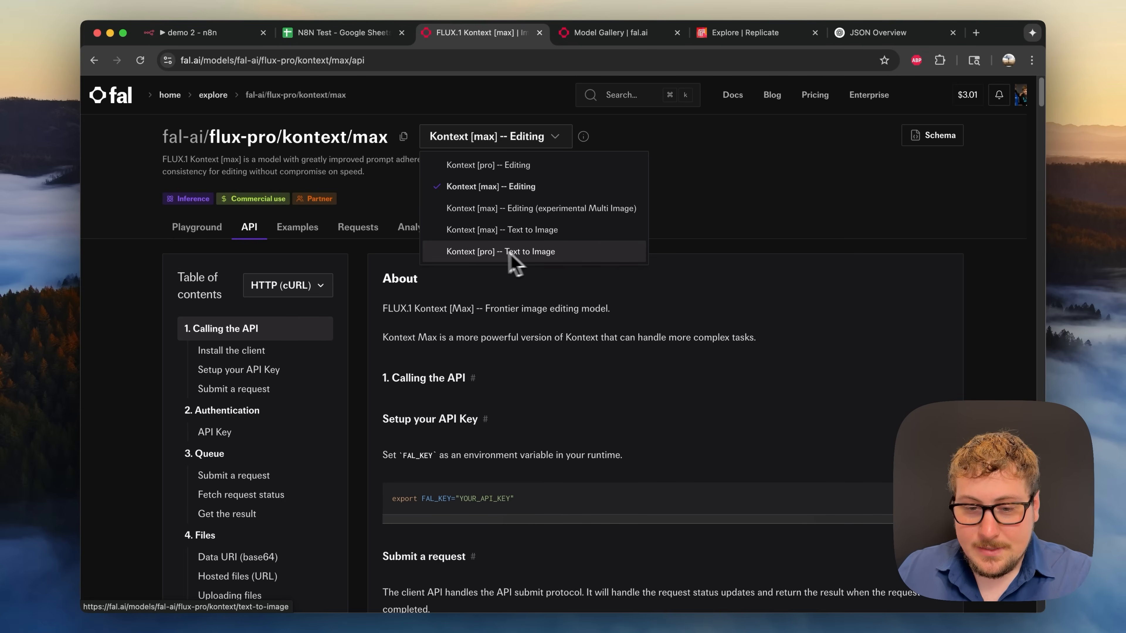
left_click(487, 251)
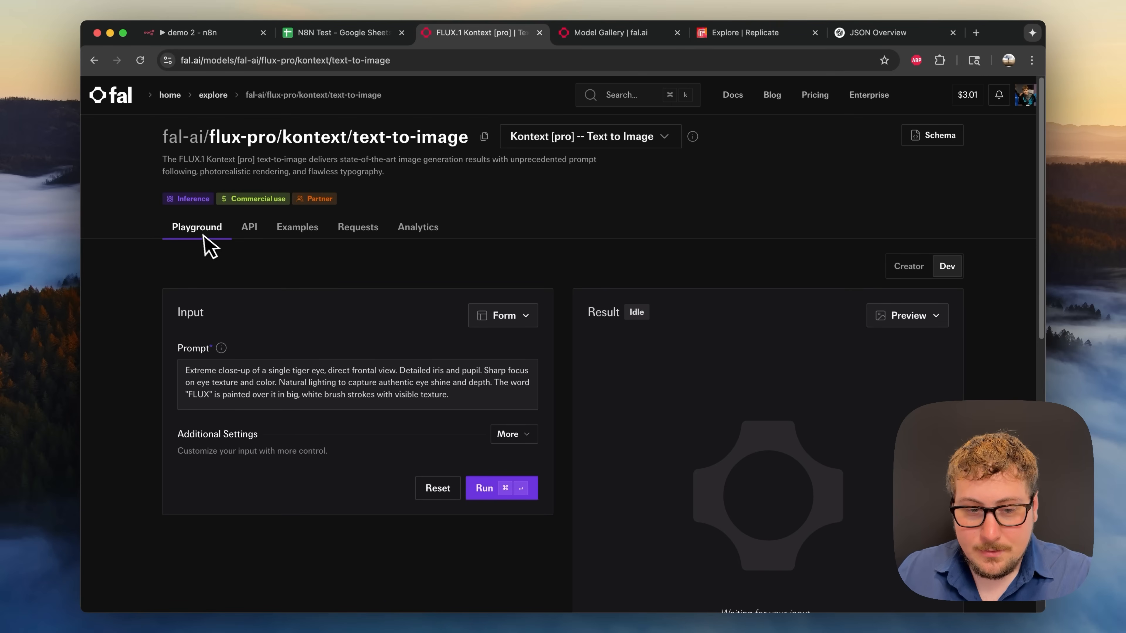
- Open its API docs and select the text-to-image queue endpoint URL
scroll(510, 339, "down", 5)
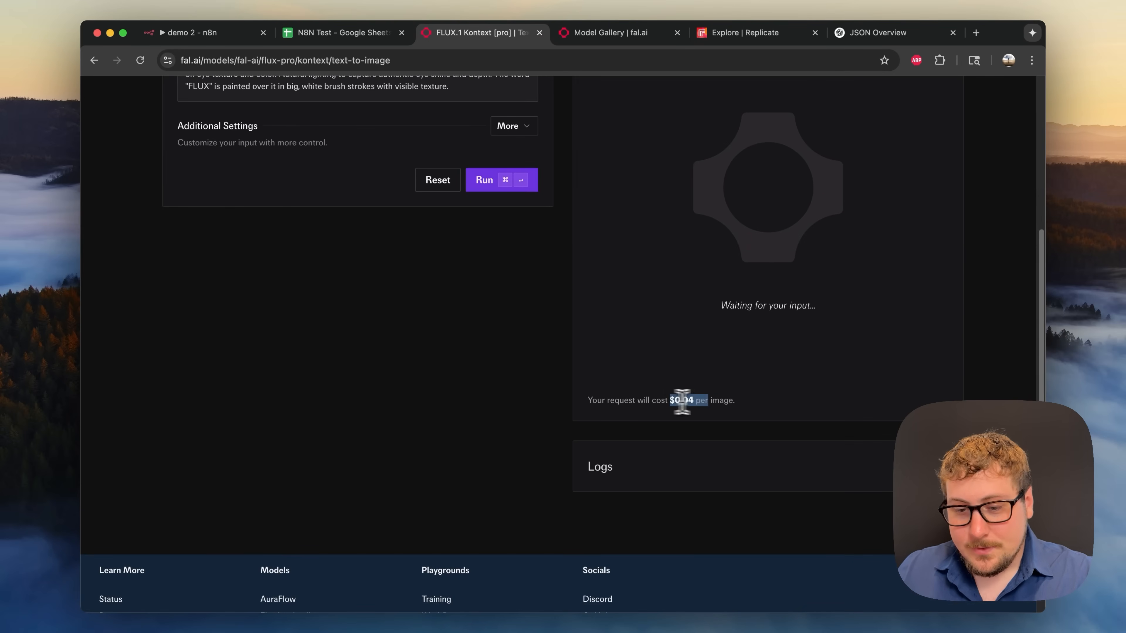
scroll(678, 394, "up", 5)
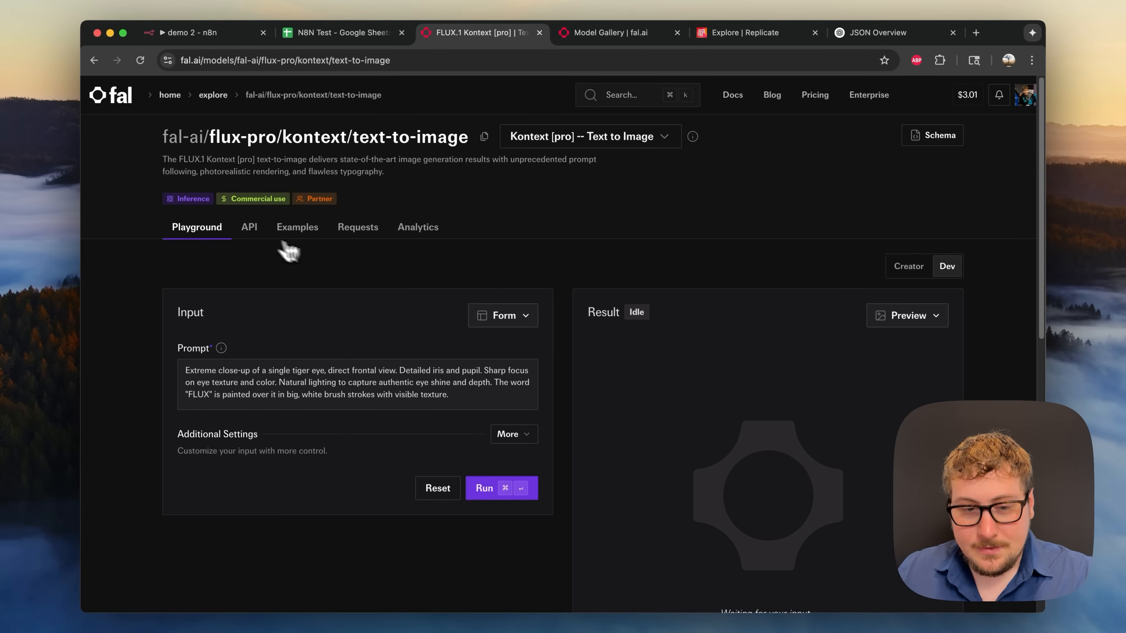
left_click(250, 228)
scroll(443, 323, "down", 5)
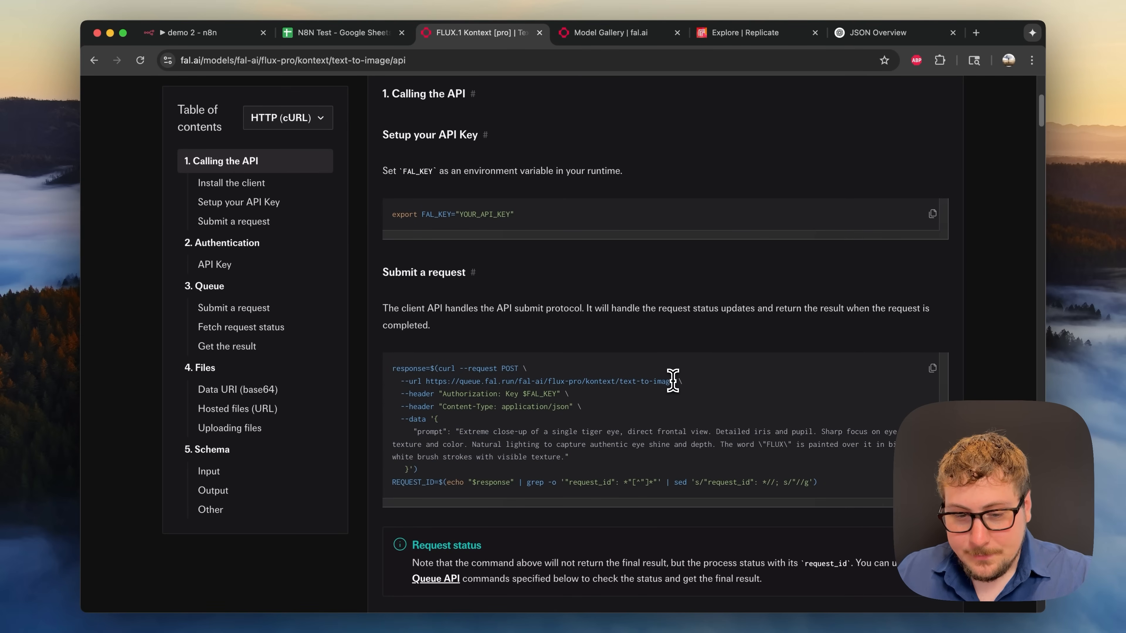
left_click_drag(673, 380, 425, 382)
key("super+c")
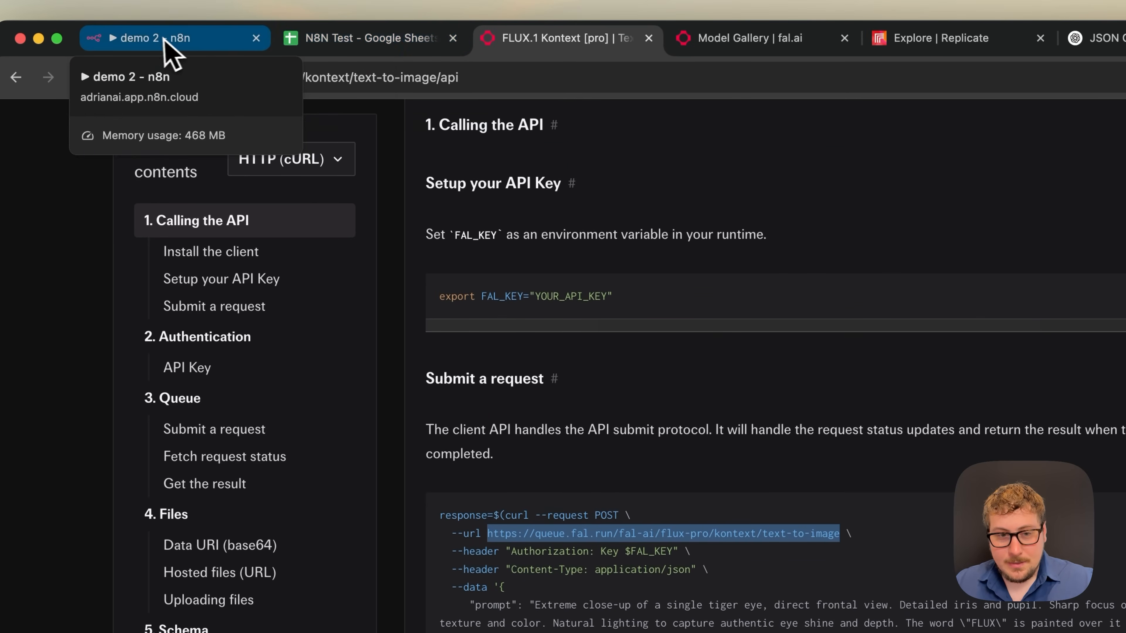
- Paste the FLUX Kontext text-to-image URL into the HTTP Request node, then review the cURL headers
left_click(166, 40)
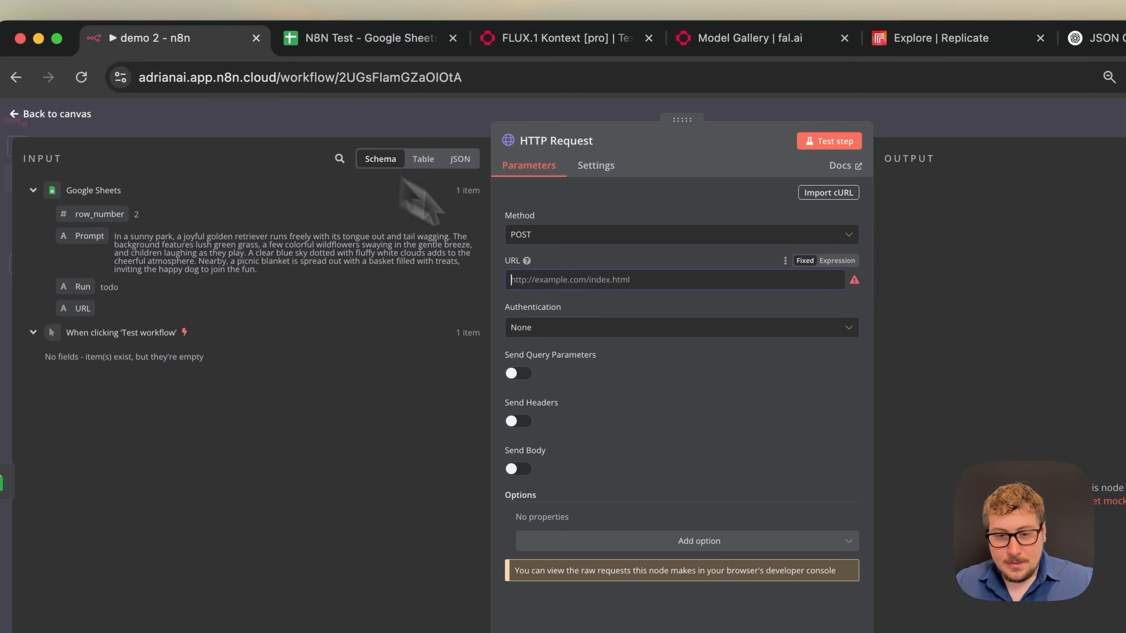
key("super+v")
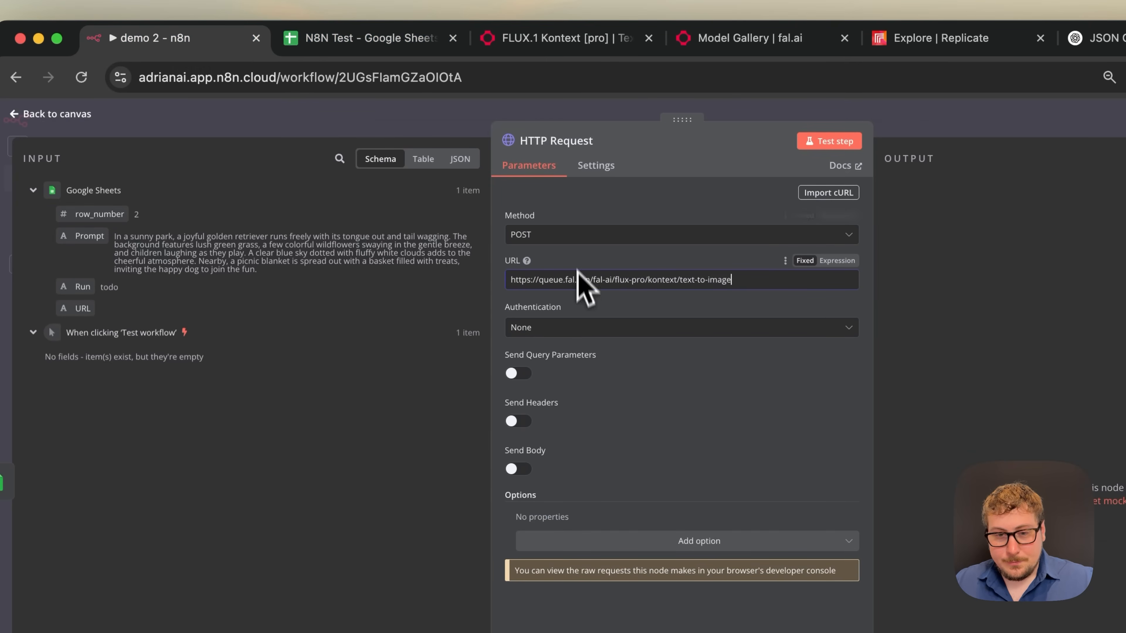
left_click(518, 39)
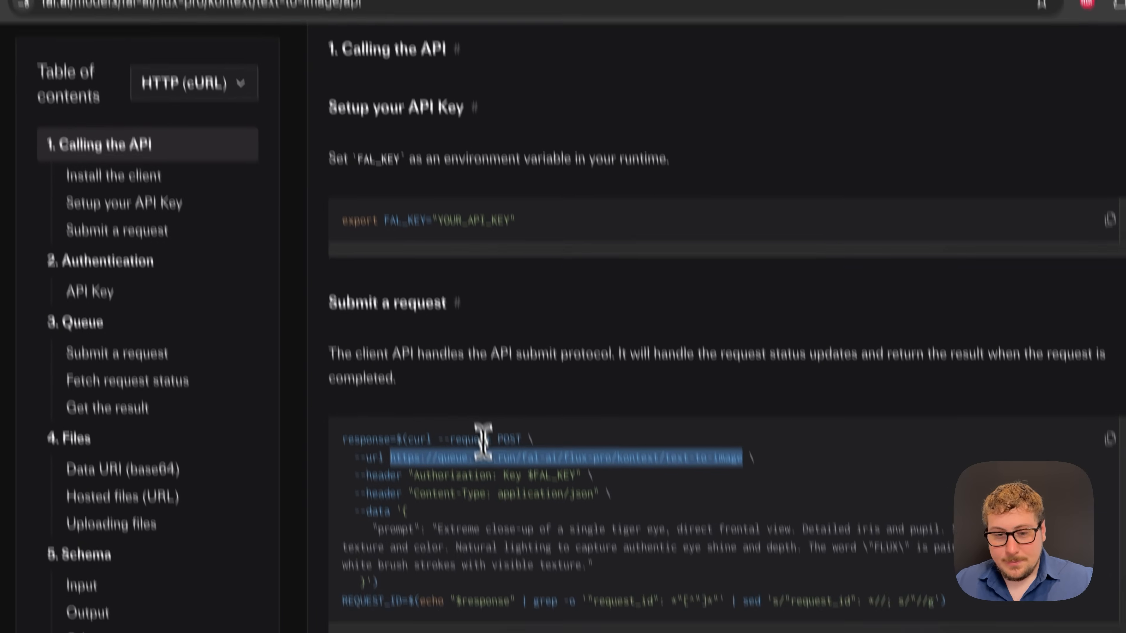
left_click(454, 399)
scroll(452, 394, "down", 1)
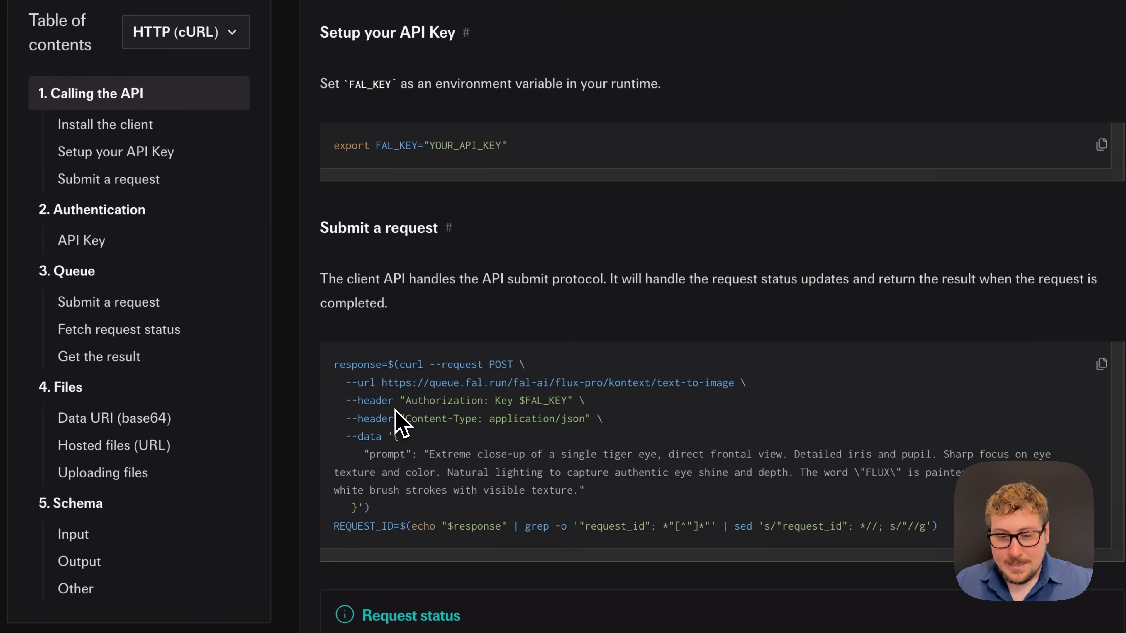
left_click_drag(357, 403, 471, 420)
left_click(471, 420)
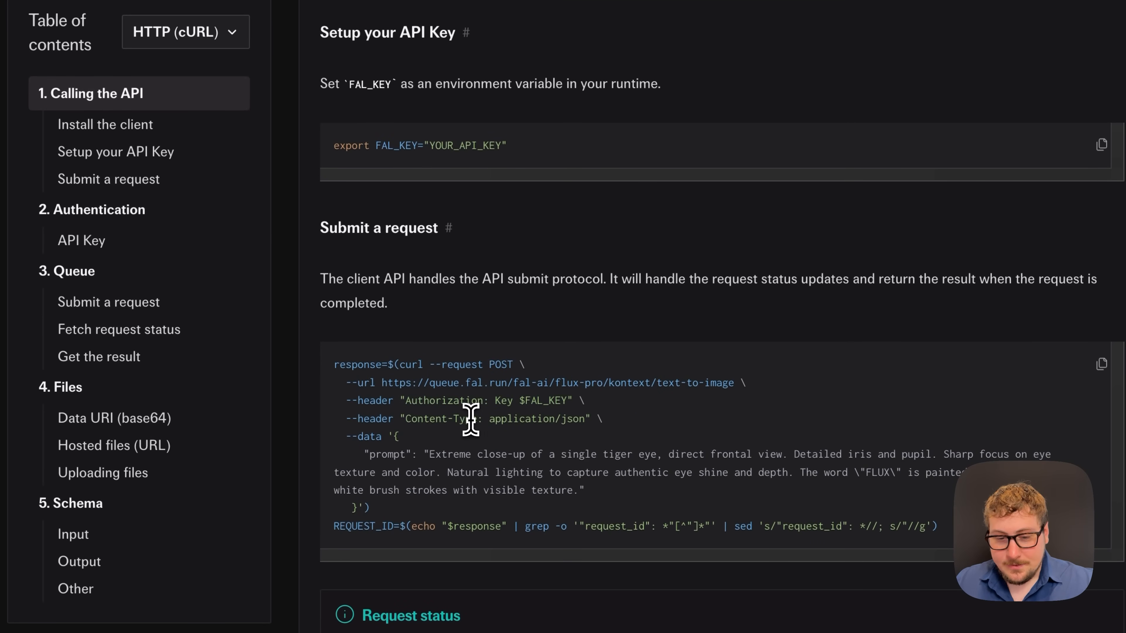
left_click_drag(604, 419, 344, 401)
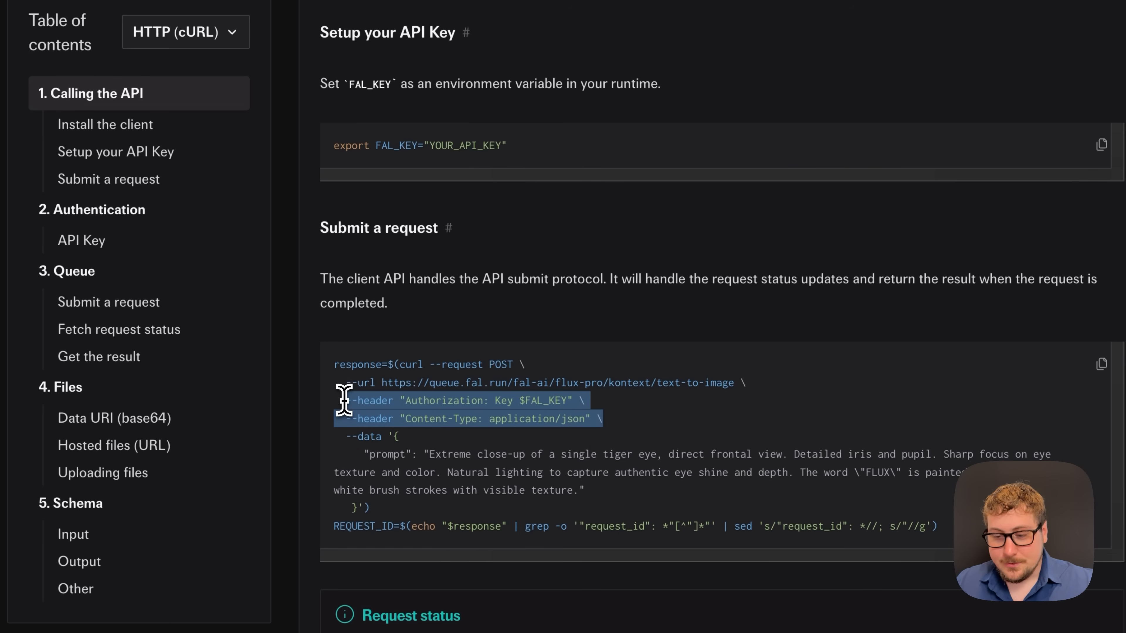
left_click(412, 413)
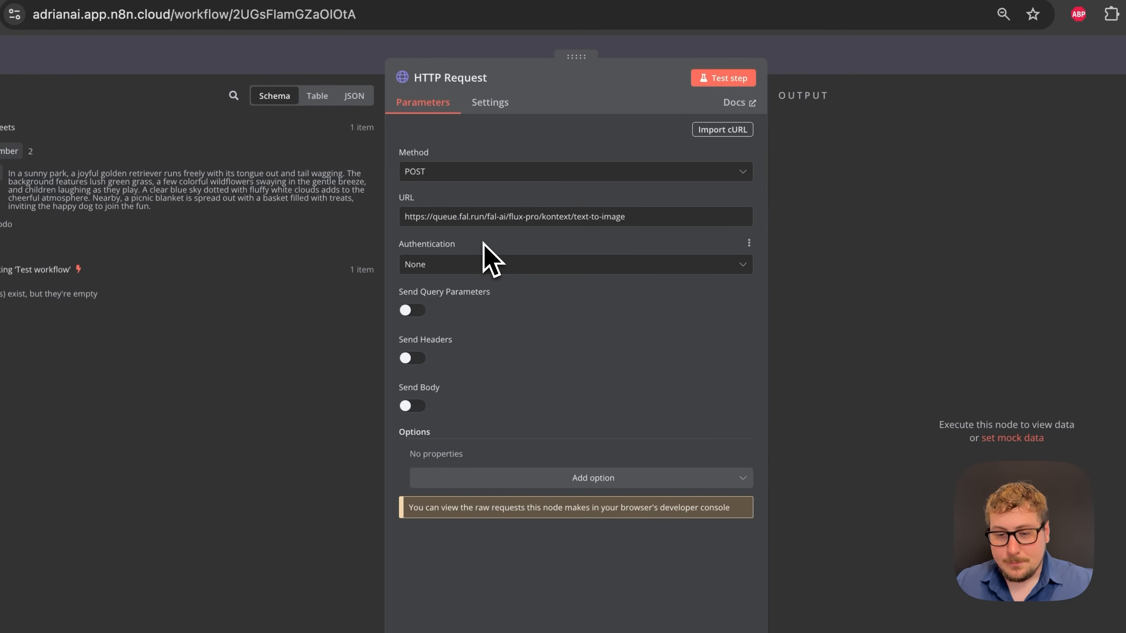
- Set the HTTP Request authentication to Generic Credential Type with Header Auth
left_click(484, 265)
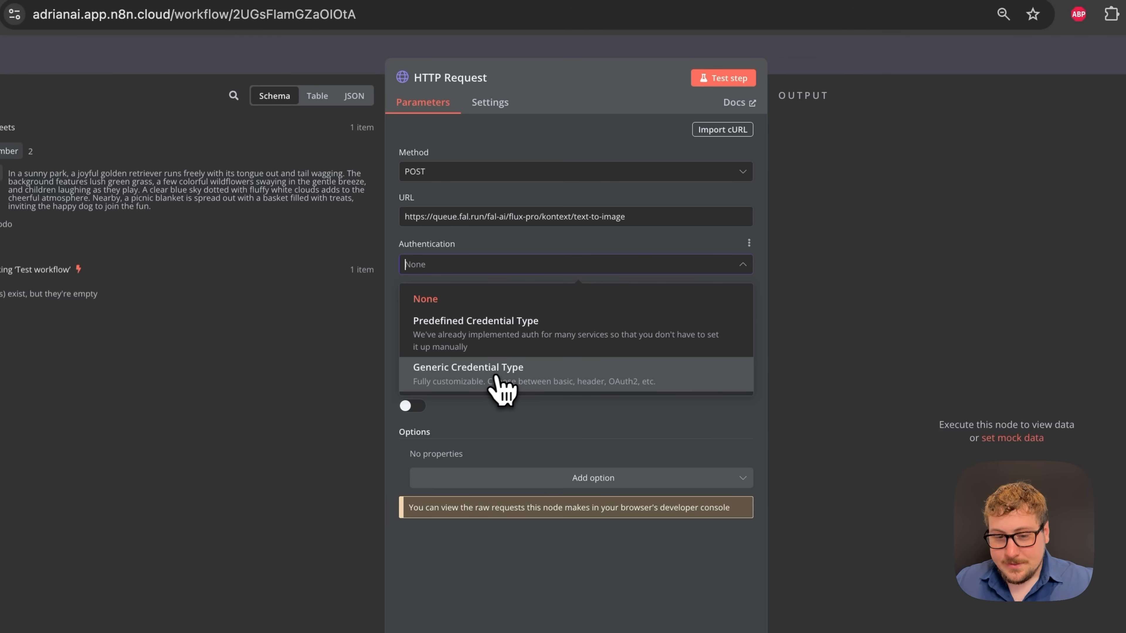
left_click(487, 378)
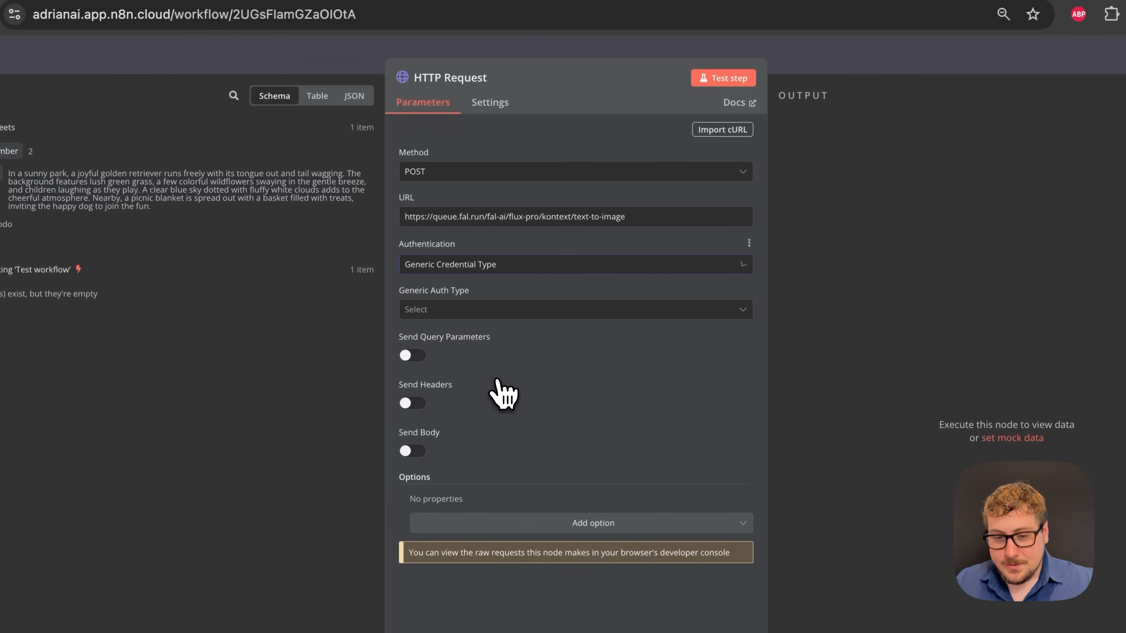
left_click(471, 312)
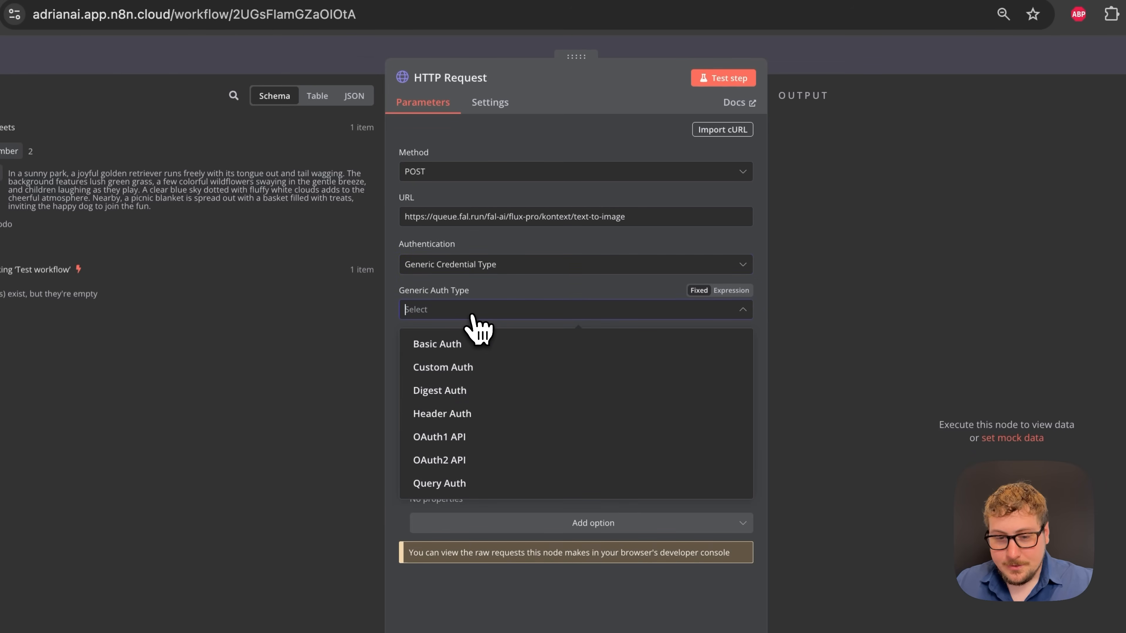
left_click(453, 412)
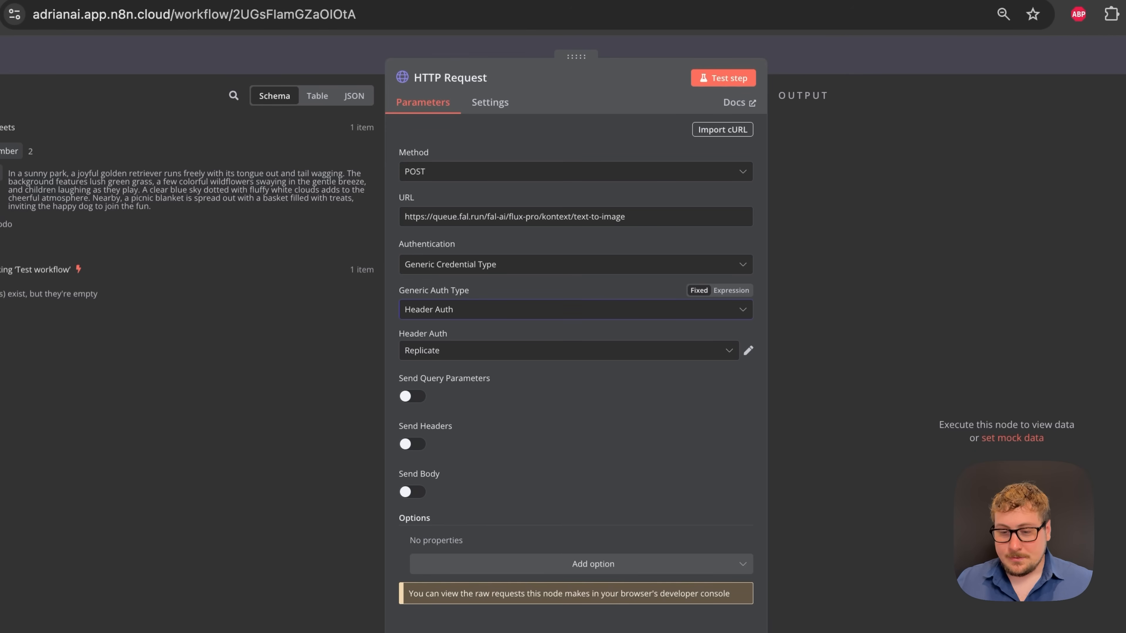
- After checking the Replicate credential, select FAL as the header credential and edit it
left_click(749, 350)
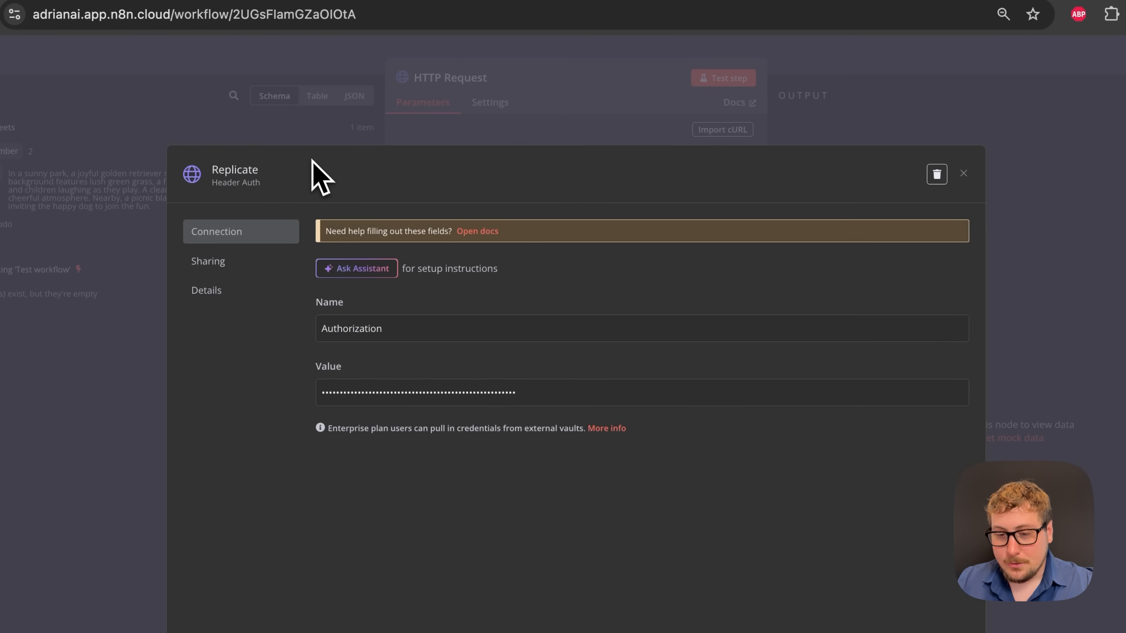
left_click(963, 173)
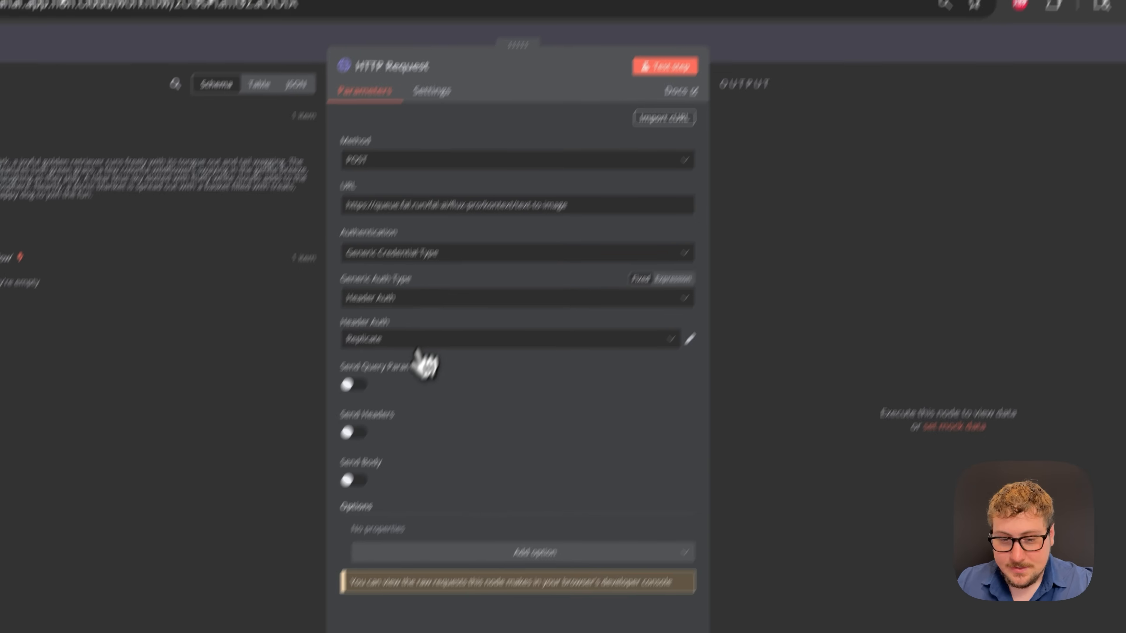
left_click(422, 365)
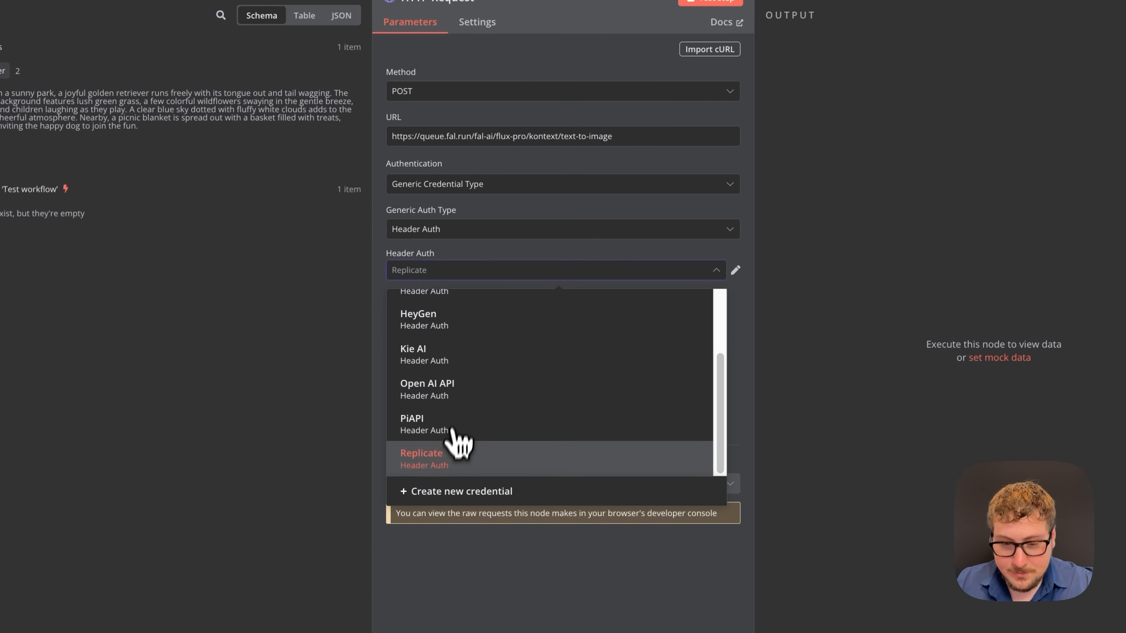
scroll(460, 460, "up", 3)
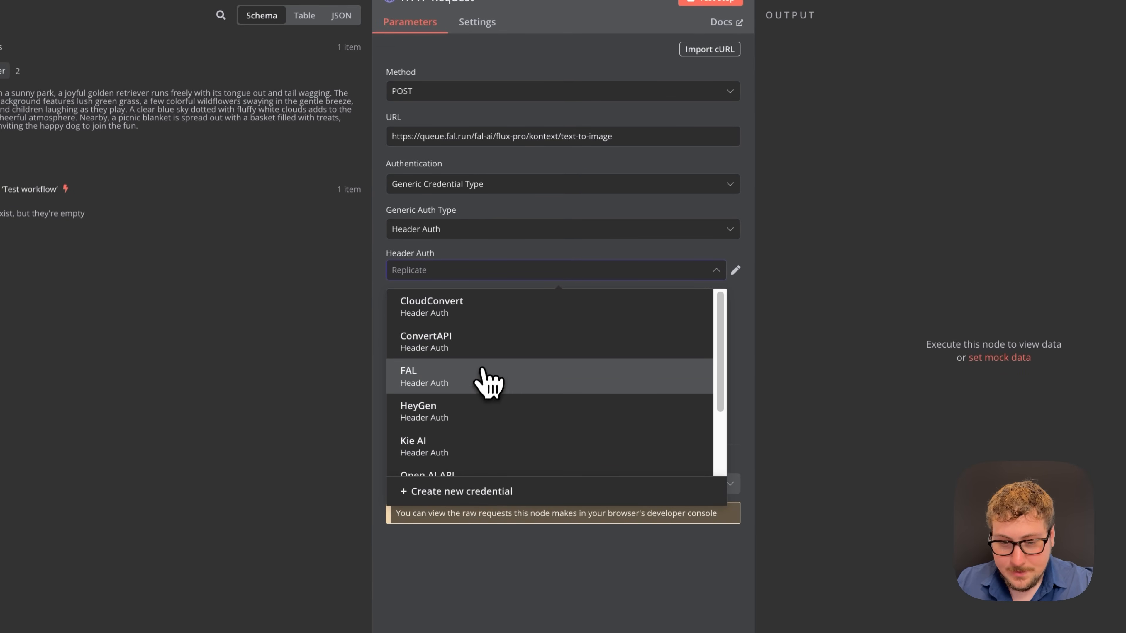
left_click(466, 377)
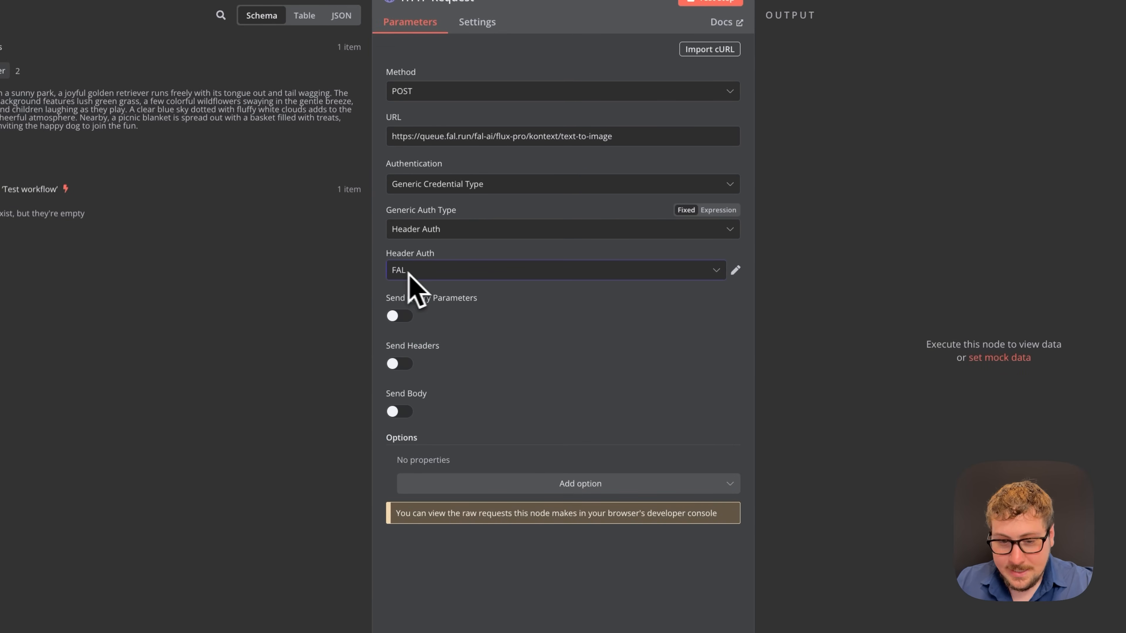
left_click(583, 274)
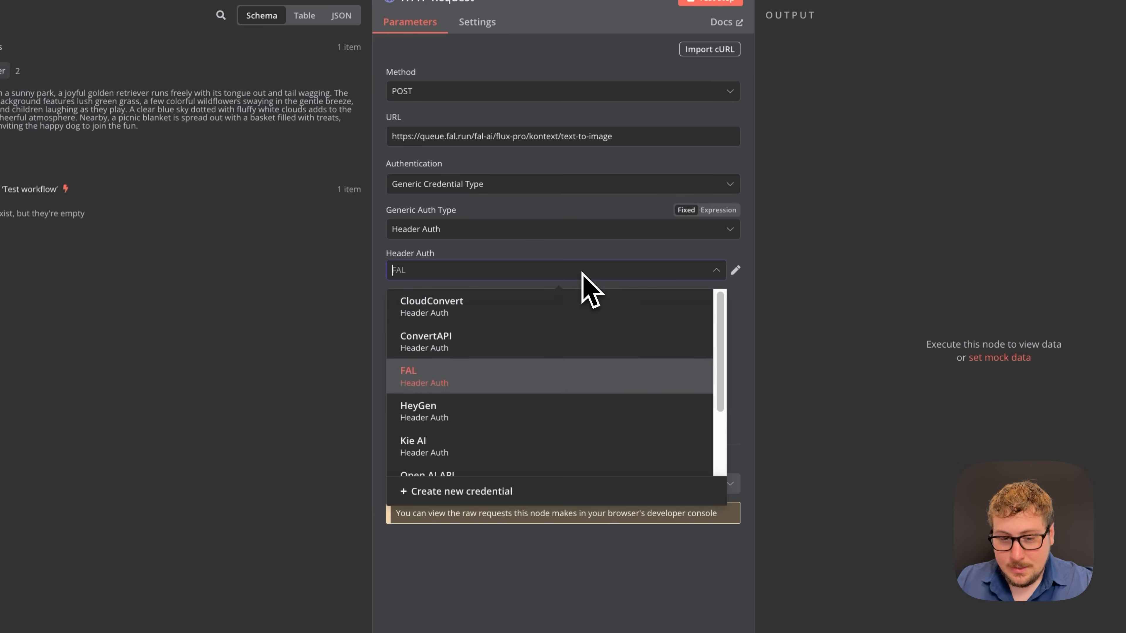
scroll(548, 419, "down", 3)
scroll(518, 426, "up", 3)
scroll(514, 421, "up", 1)
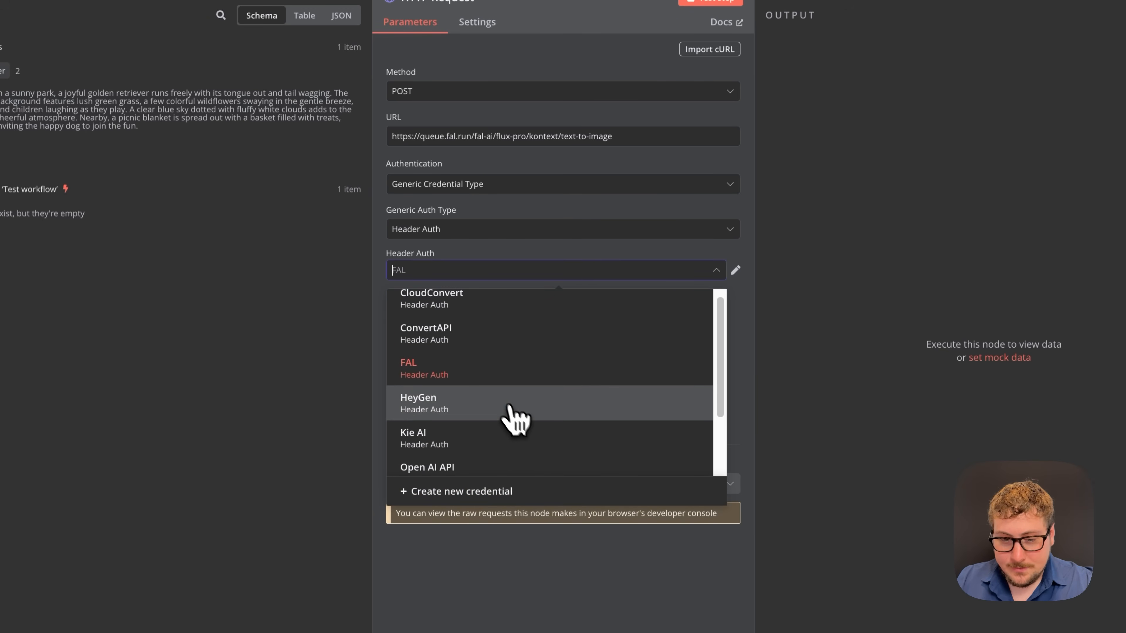
left_click(495, 381)
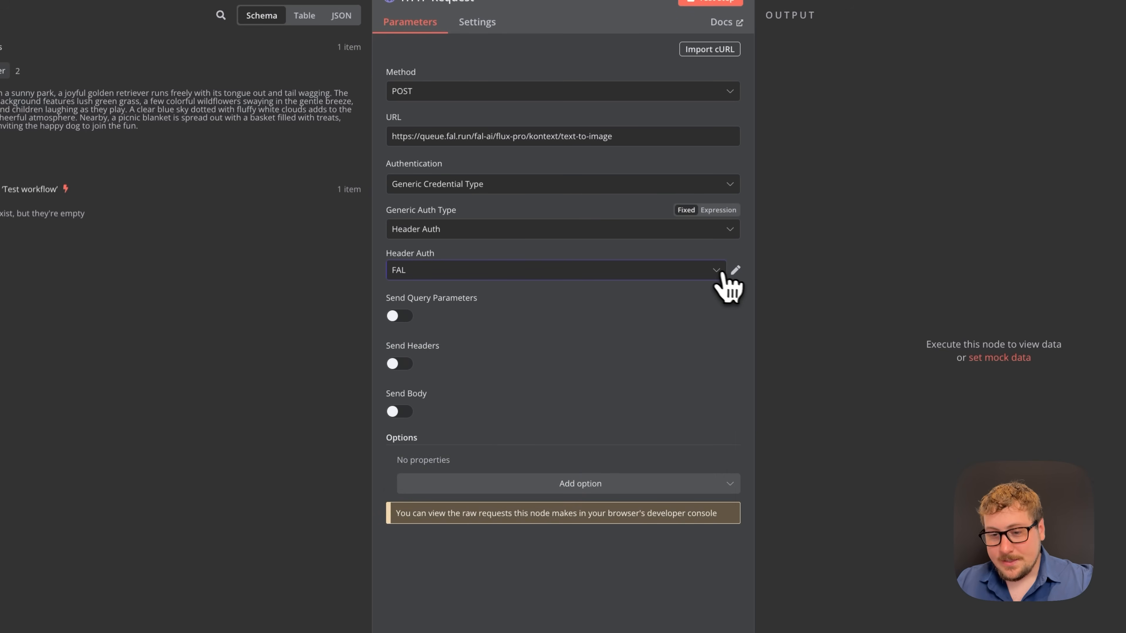
left_click(735, 272)
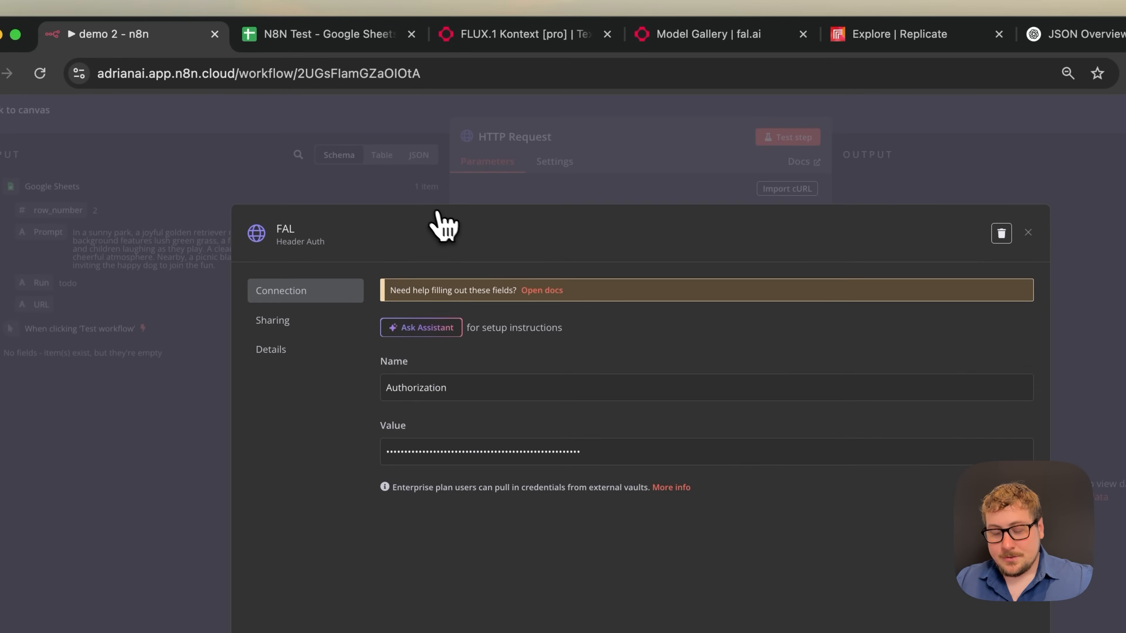
- Leave the FAL credential name unchanged and check its Authorization header name
left_click(286, 231)
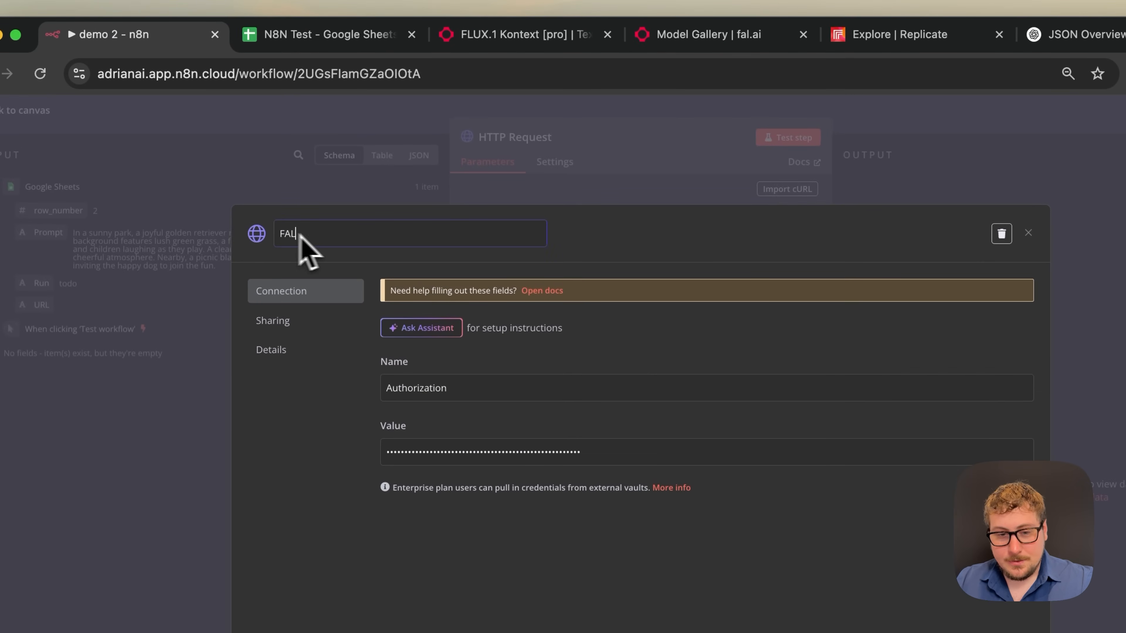
left_click(606, 241)
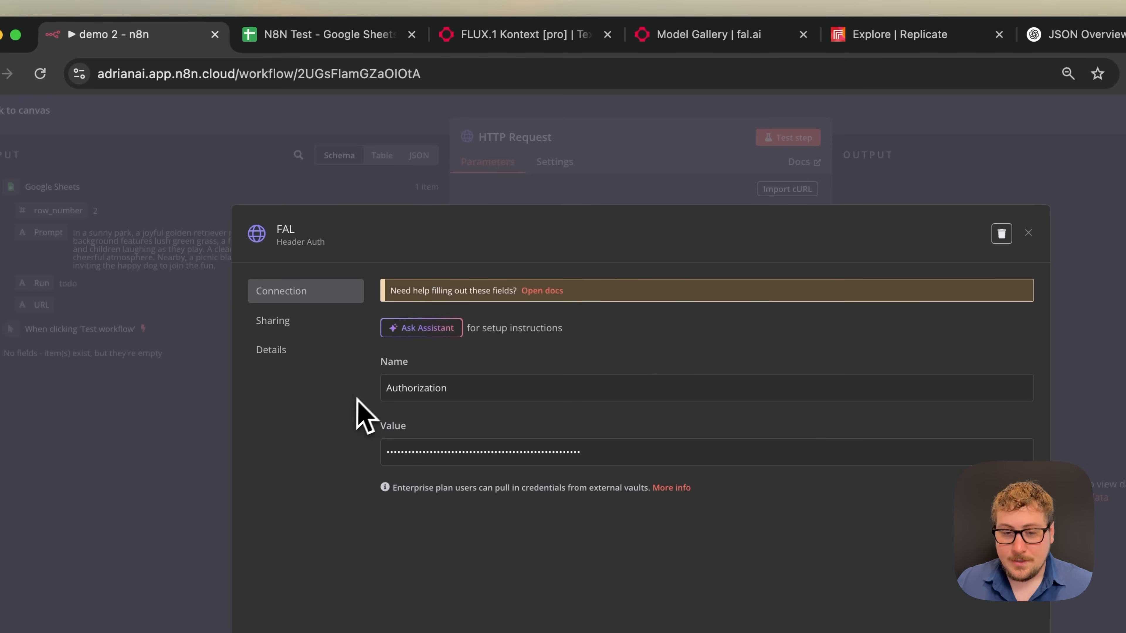
double_click(404, 386)
left_click(483, 386)
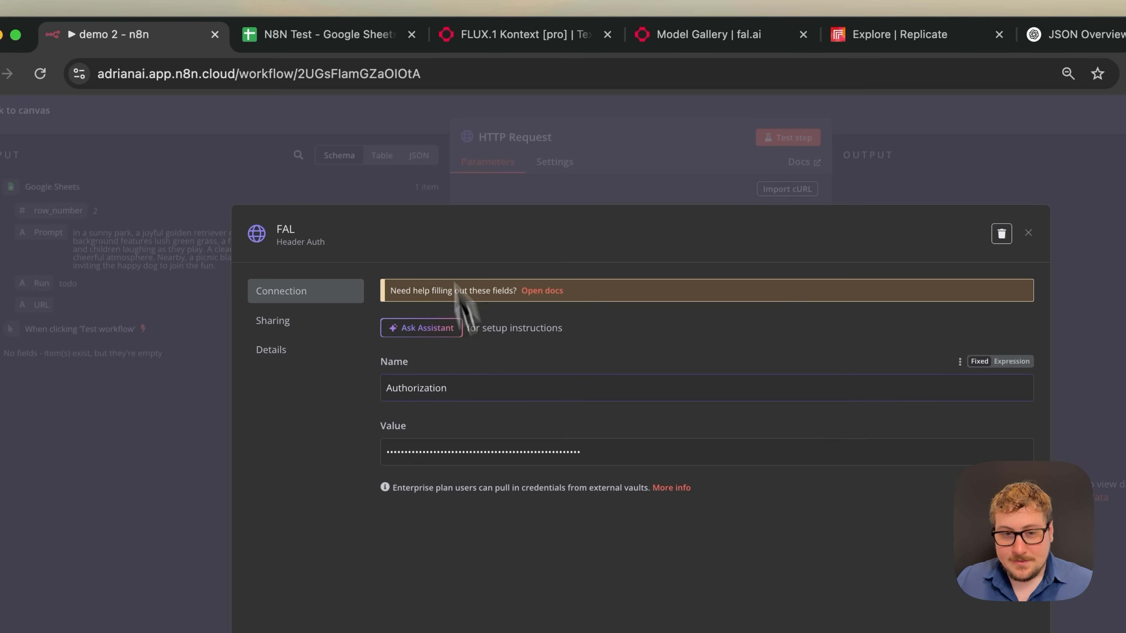
- Compare with the cURL Authorization header and its $FAL_KEY value in the fal.ai docs
left_click(458, 40)
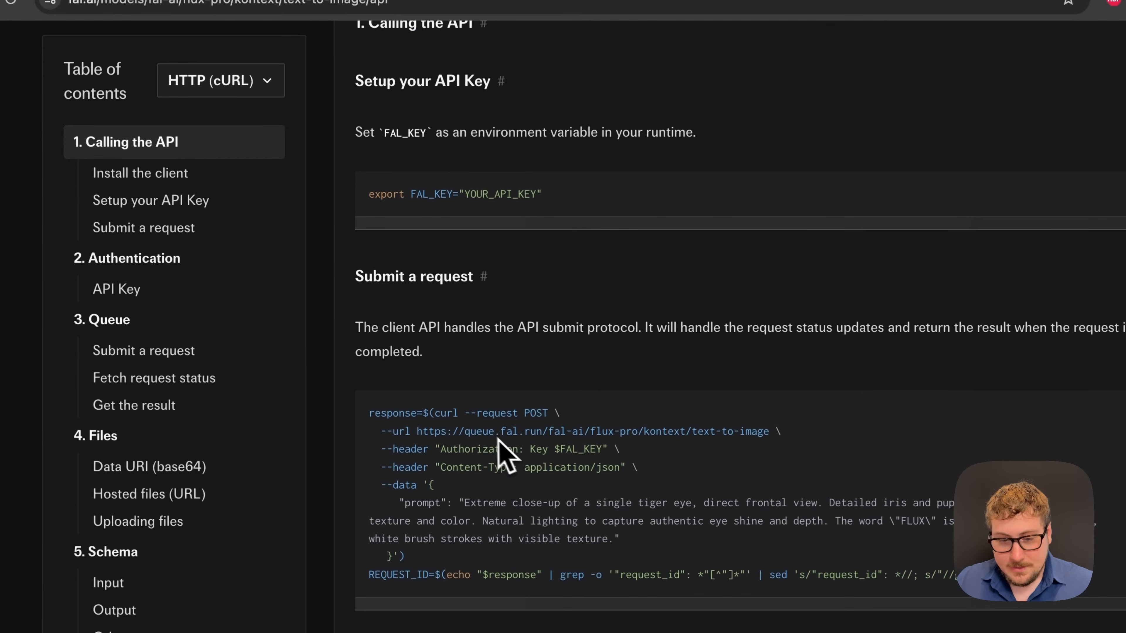
left_click_drag(440, 450, 522, 454)
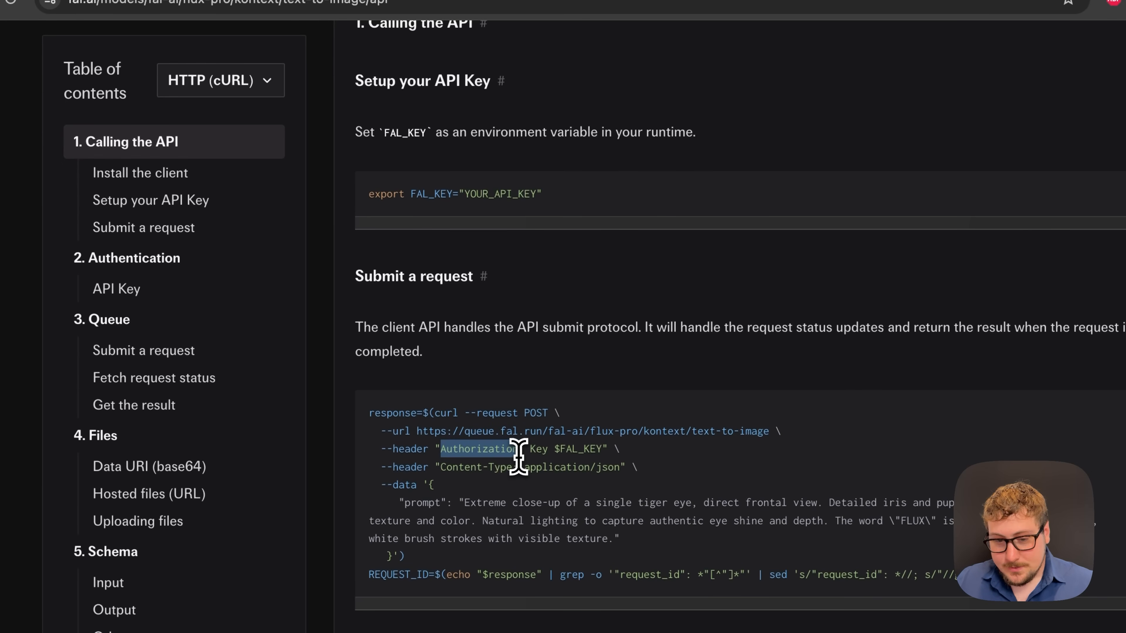
left_click(527, 452)
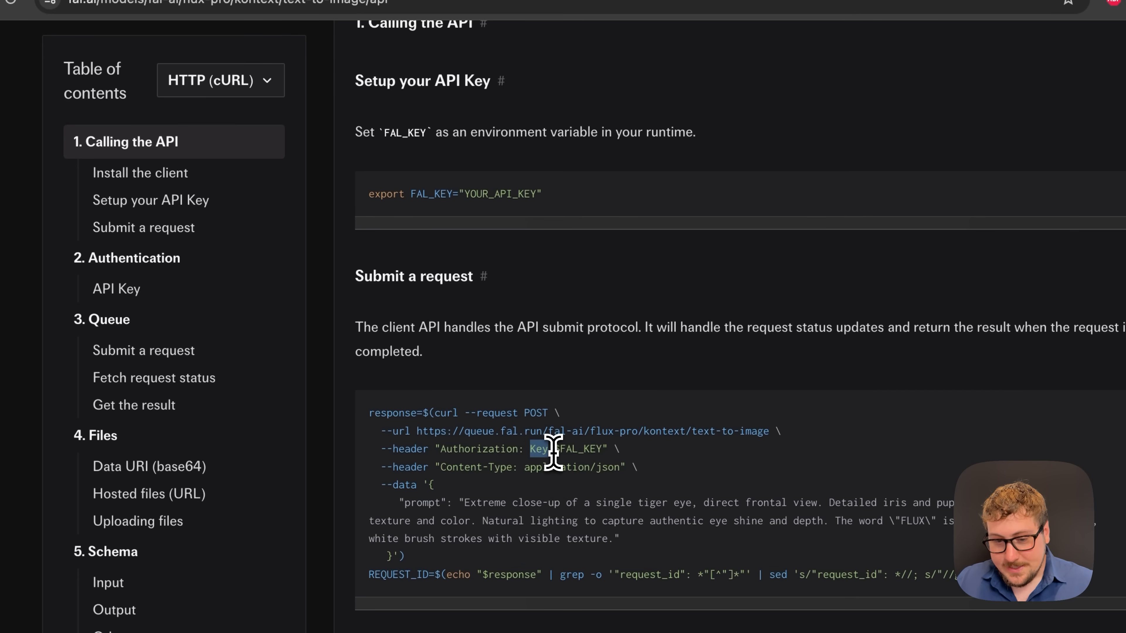
left_click_drag(556, 452, 600, 451)
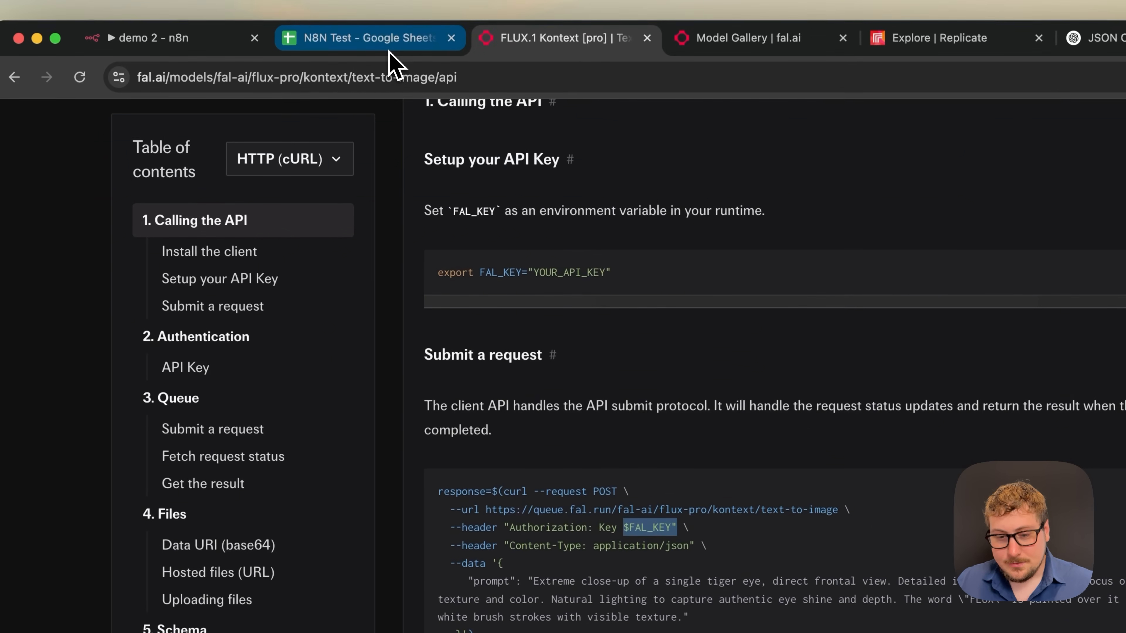
- Go through the N8N Test spreadsheet and n8n tabs back to the FLUX Kontext API page
left_click(381, 40)
left_click(188, 47)
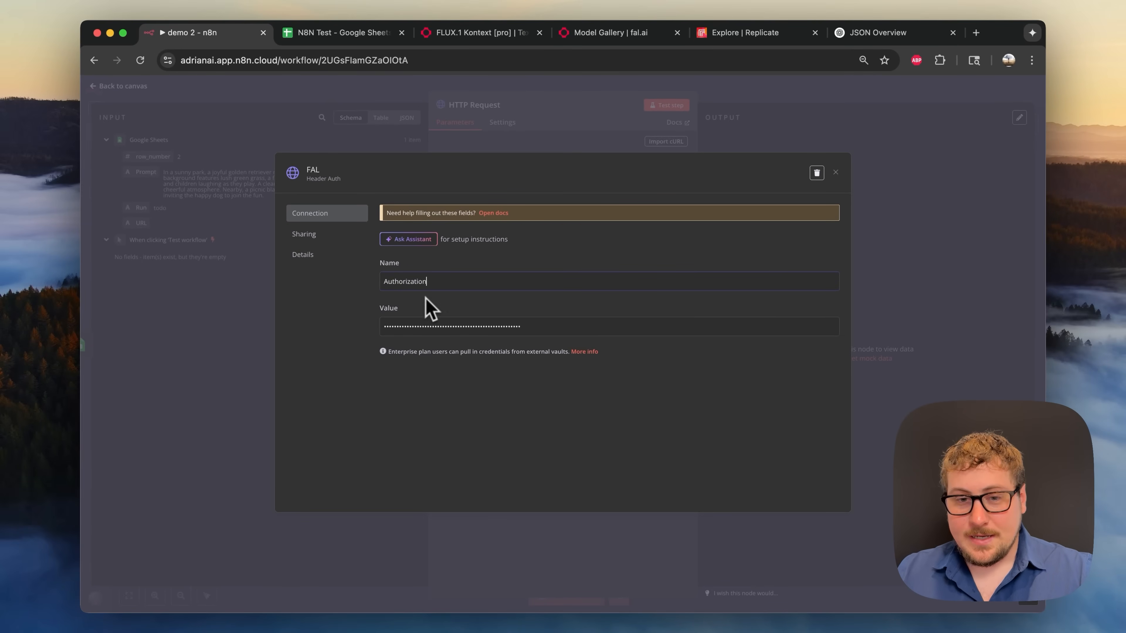
left_click(453, 39)
scroll(576, 217, "down", 1)
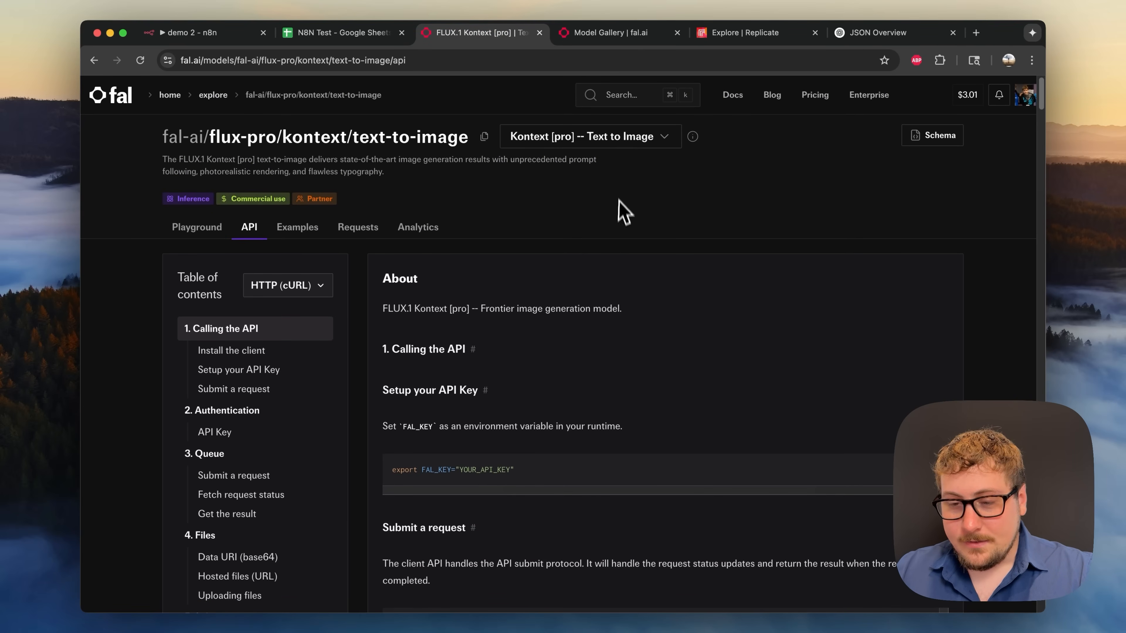
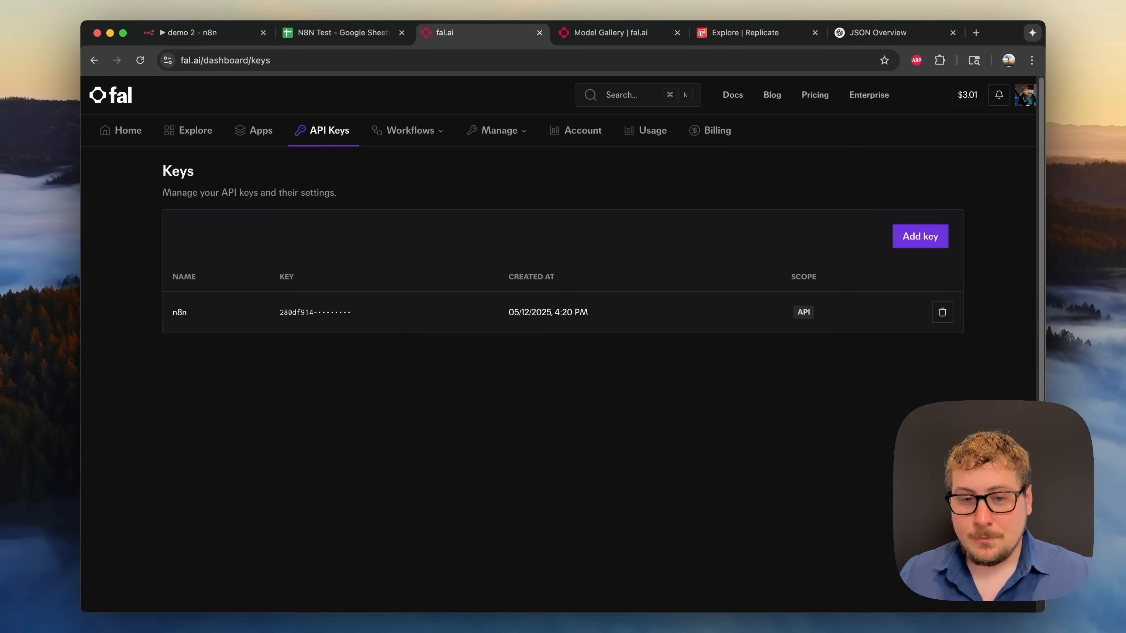
- Highlight 'Key $FAL_KEY' in the Kontext curl example, then close n8n's FAL credential dialog
left_click(205, 36)
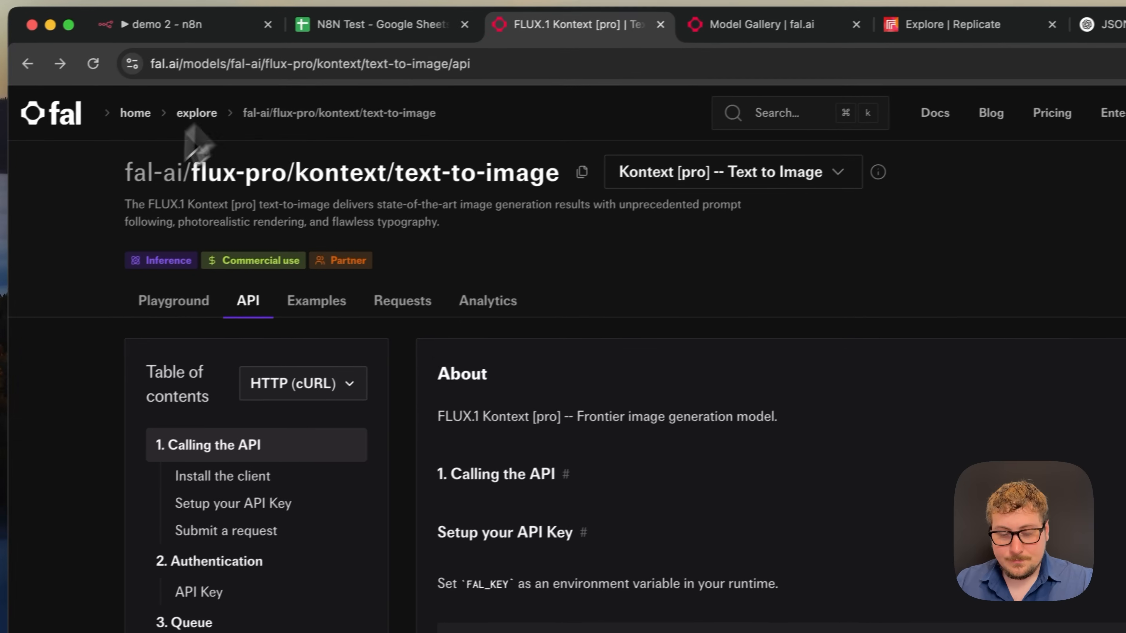
scroll(206, 319, "down", 4)
scroll(206, 319, "down", 5)
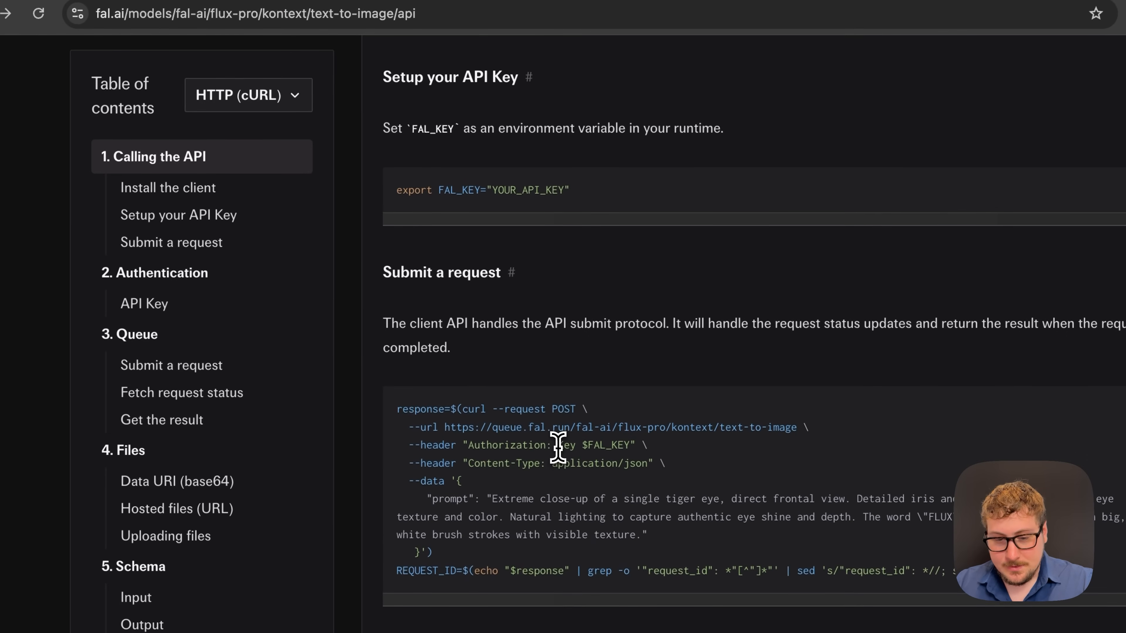
left_click_drag(557, 445, 629, 447)
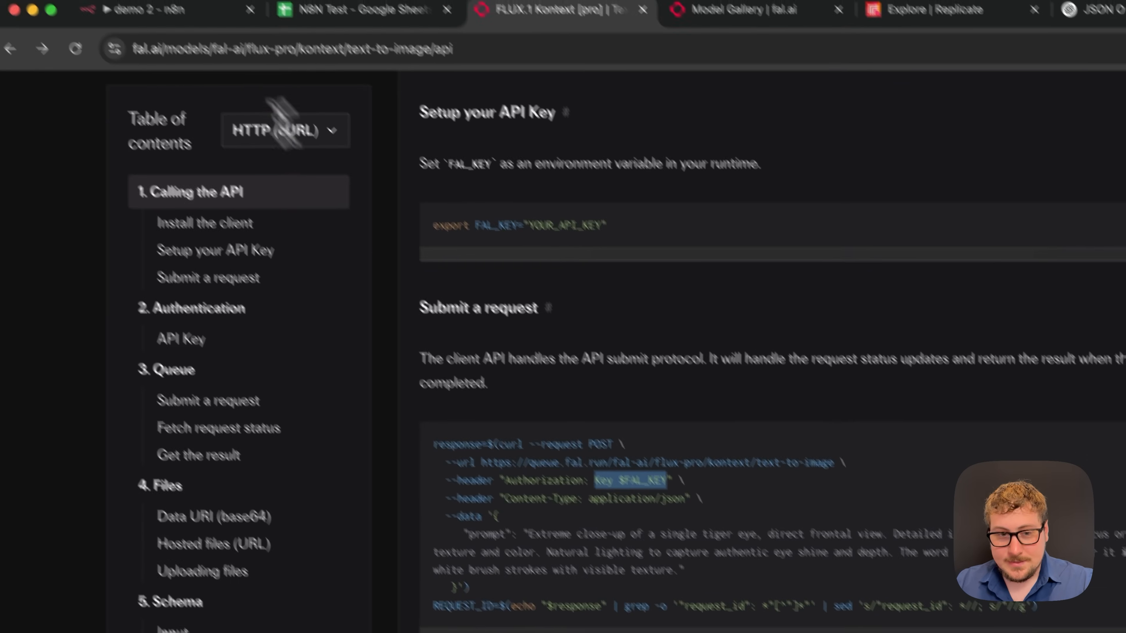
left_click(196, 37)
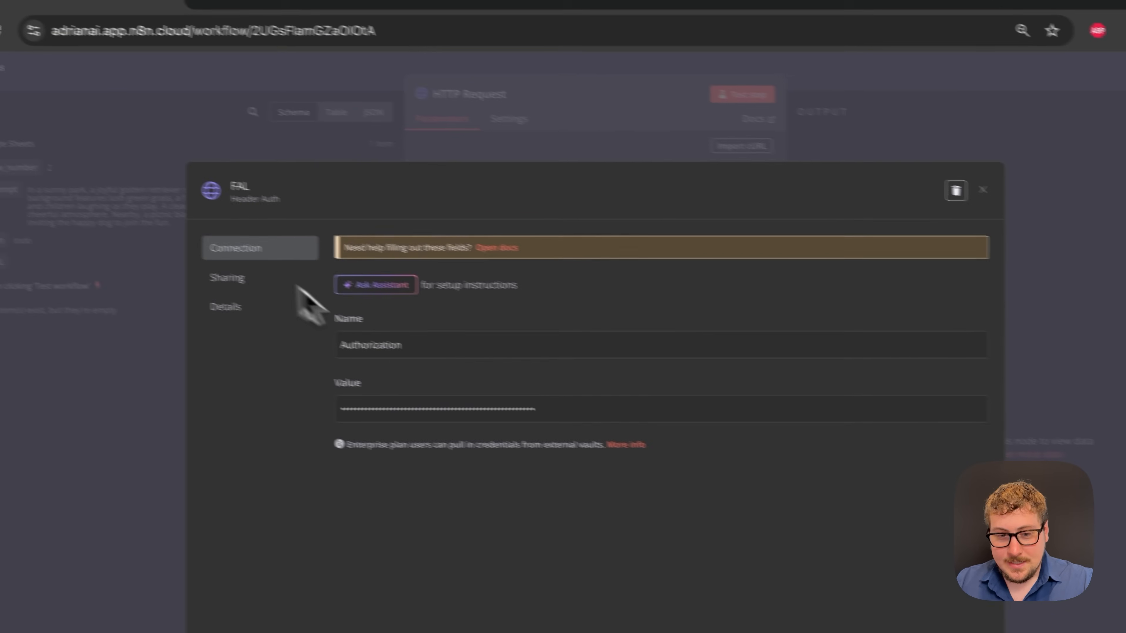
left_click(983, 190)
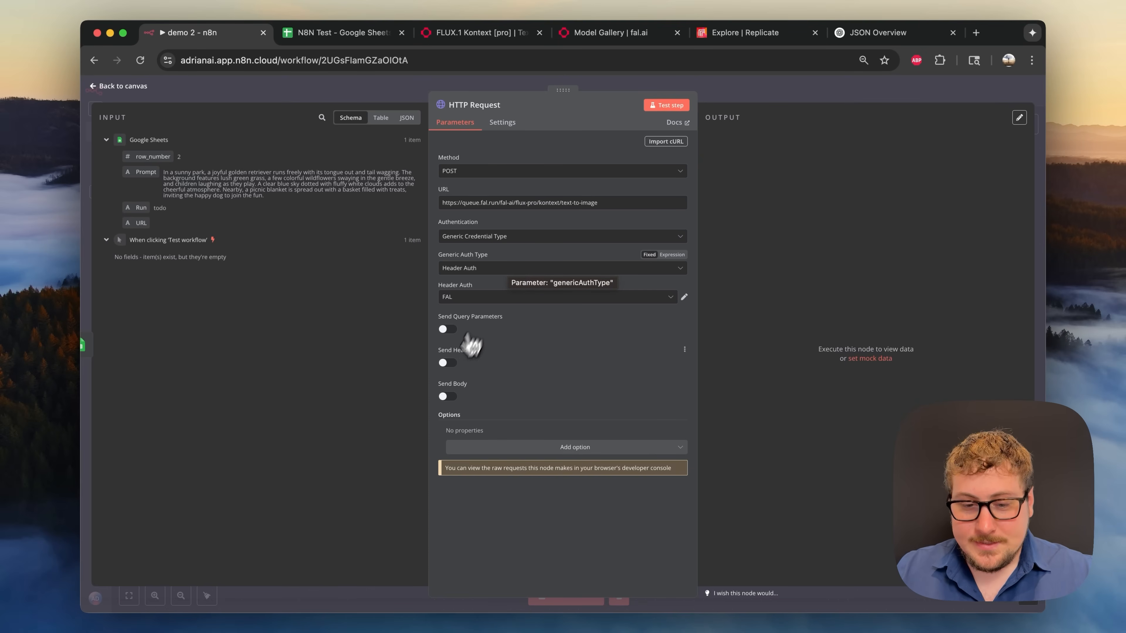
- Toggle Send Headers on the HTTP Request node, then leave it off
left_click(448, 363)
scroll(479, 377, "down", 2)
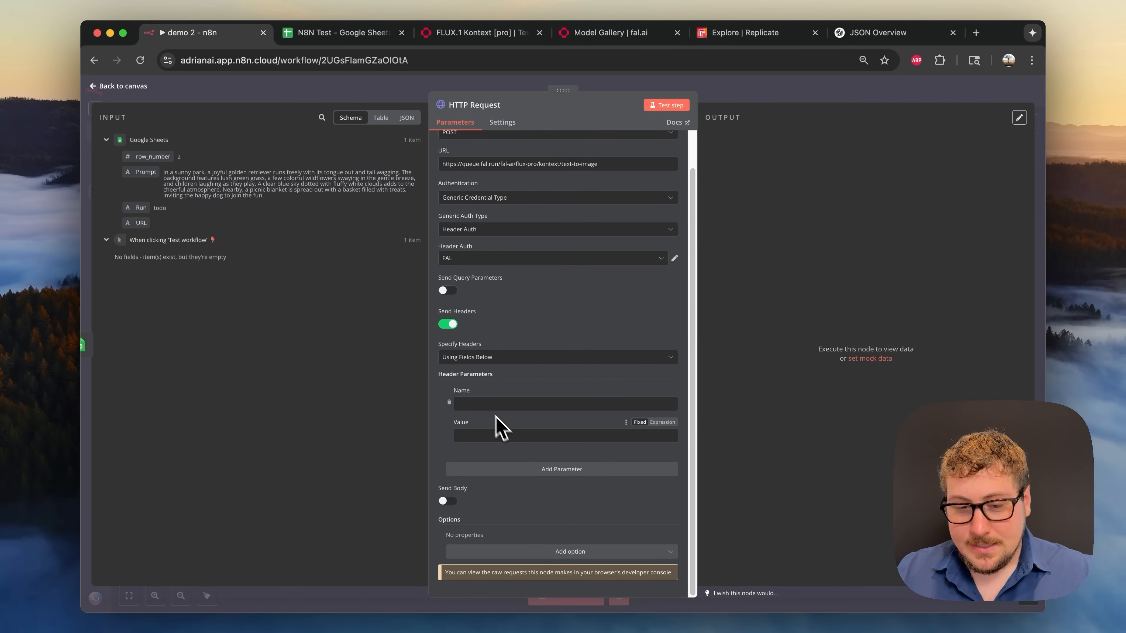
left_click(448, 324)
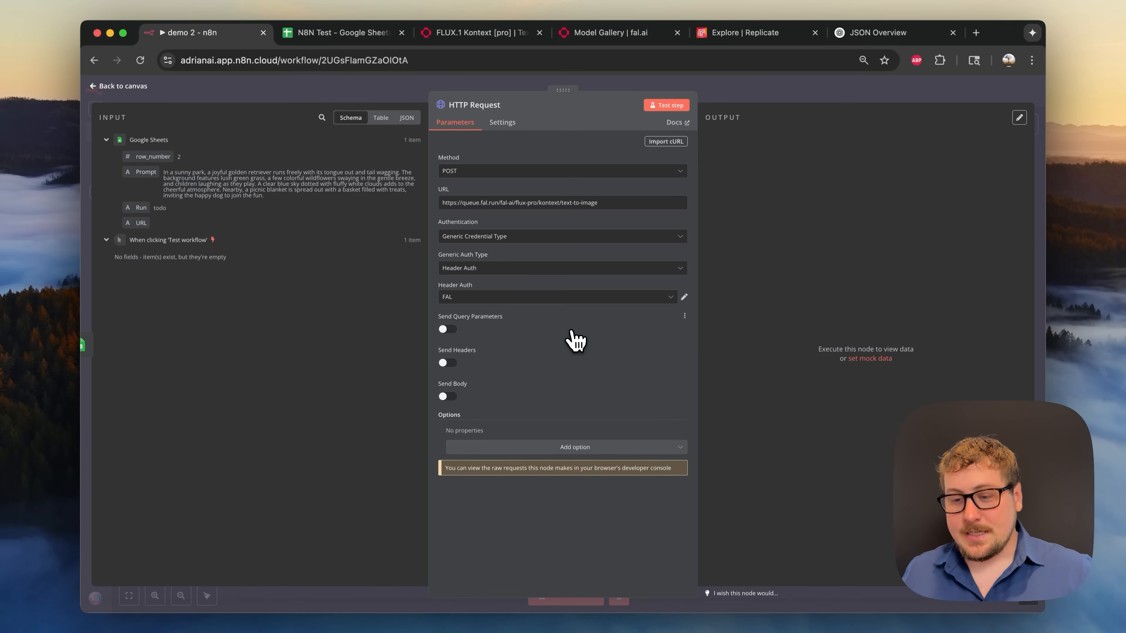
- Close and reopen the HTTP Request node, then return to the FLUX Kontext docs
left_click(735, 95)
left_click(947, 92)
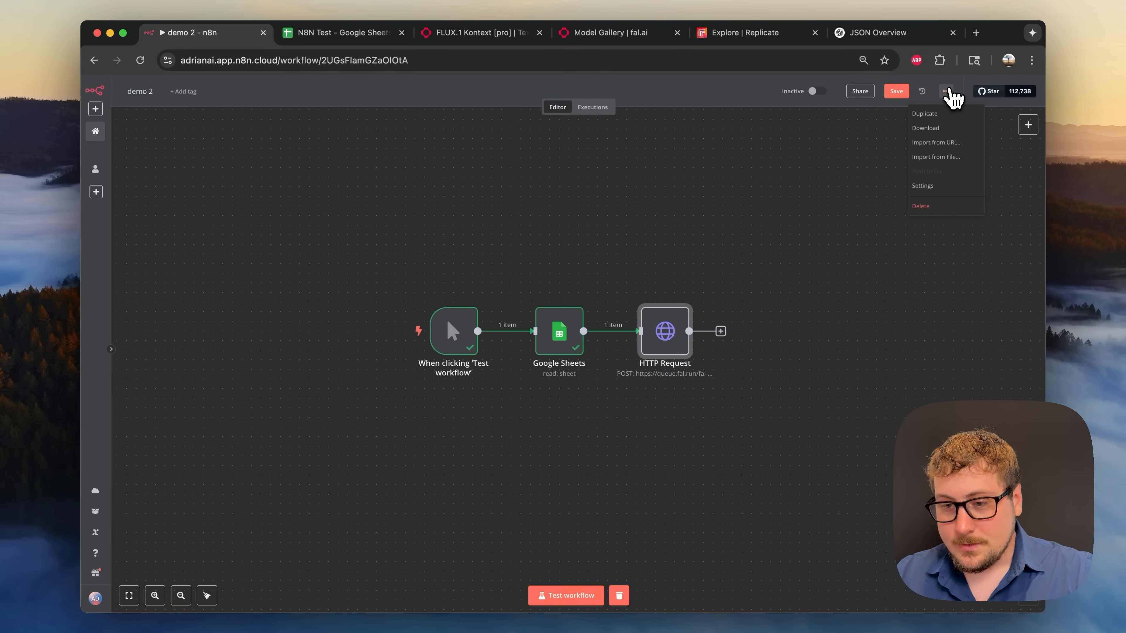
left_click(804, 197)
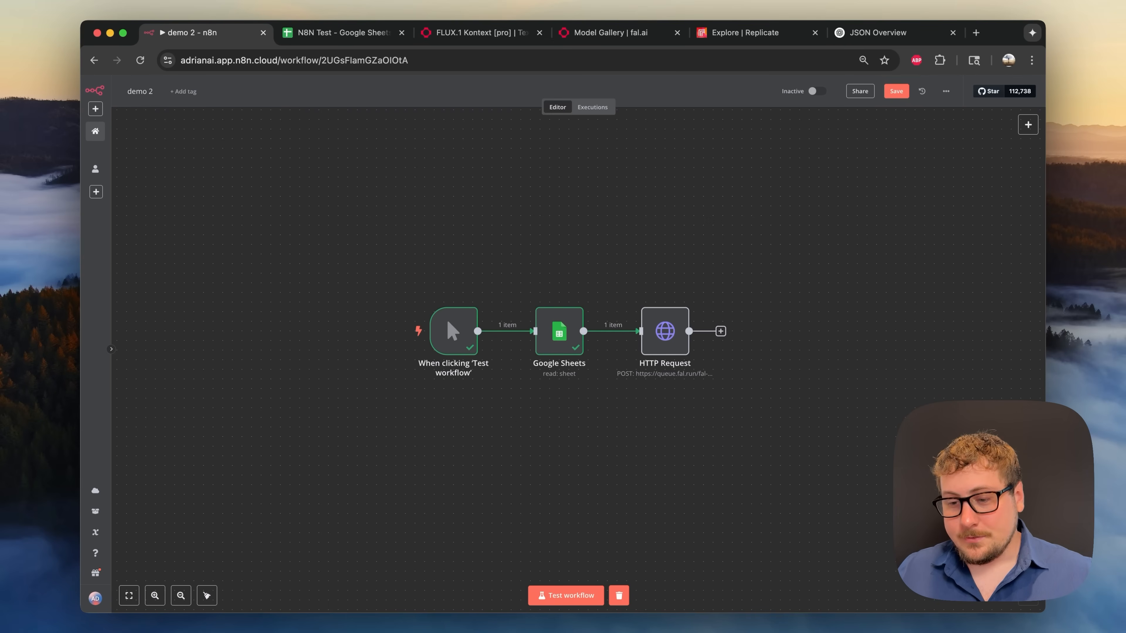
double_click(671, 331)
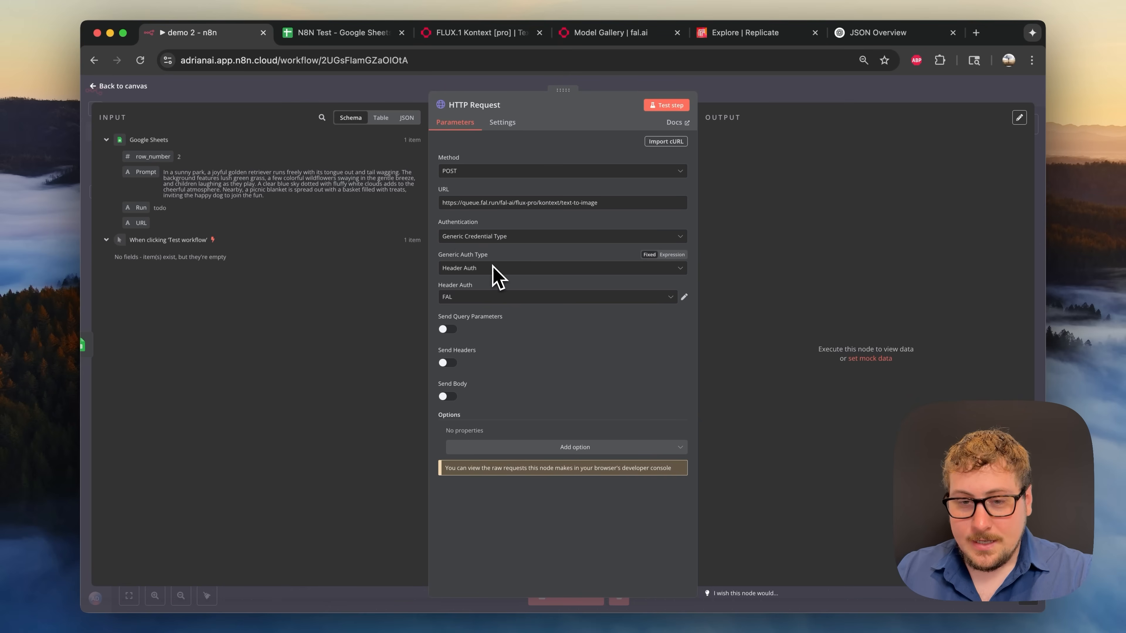
left_click(461, 41)
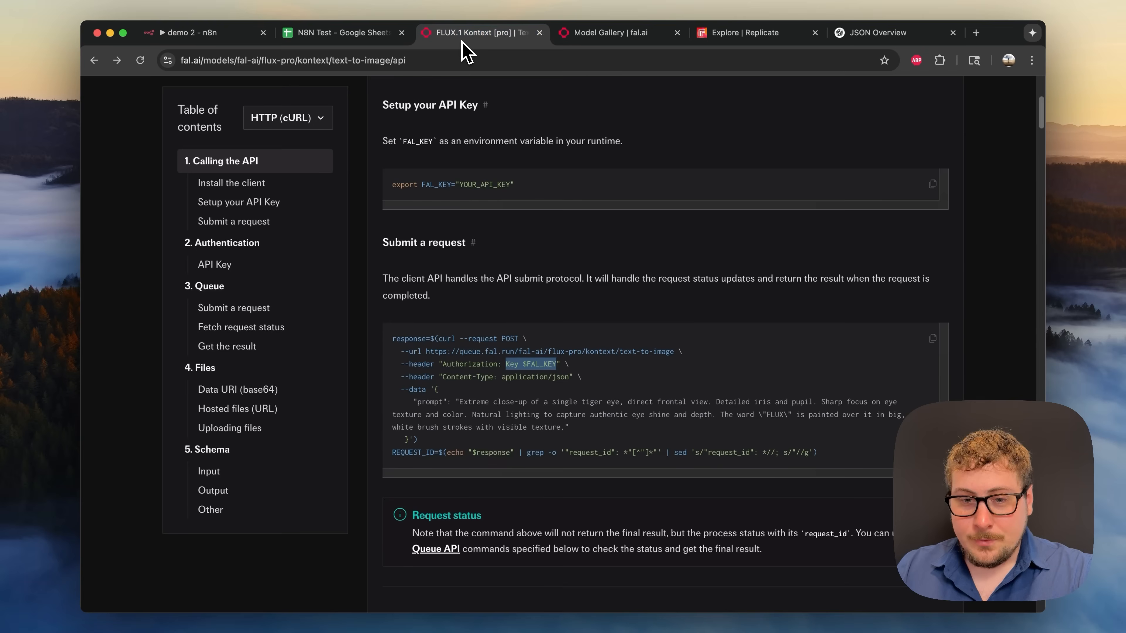
- Highlight the 'Key $FAL_KEY' value and the full Authorization header line in the curl example
left_click(508, 377)
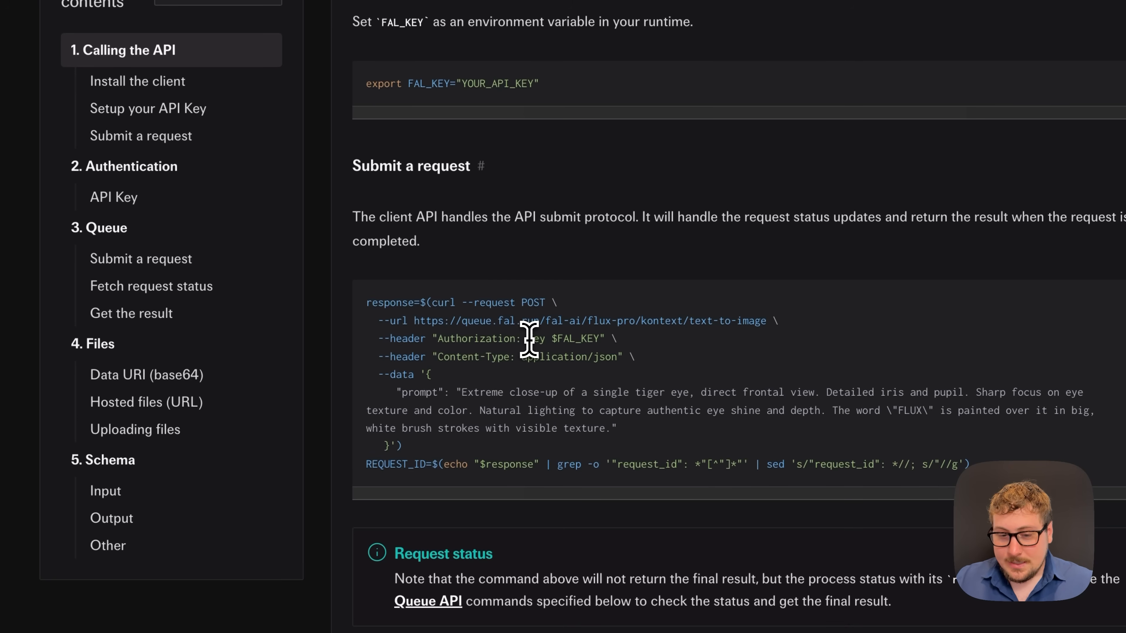
left_click_drag(527, 340, 600, 339)
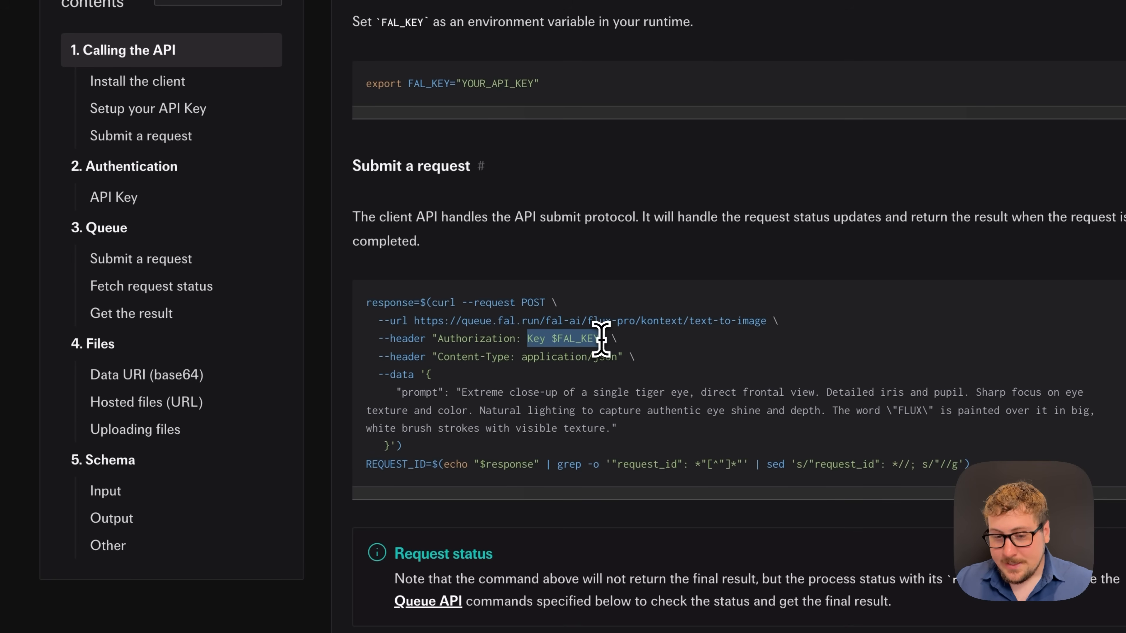
left_click(601, 340)
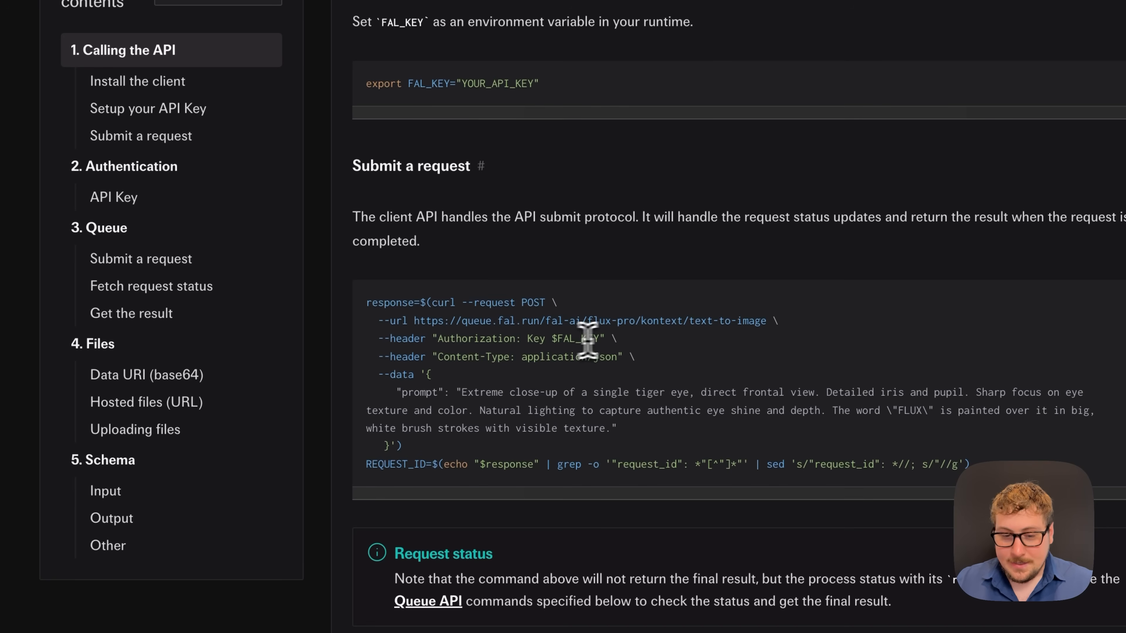
left_click_drag(395, 340, 554, 340)
left_click(554, 339)
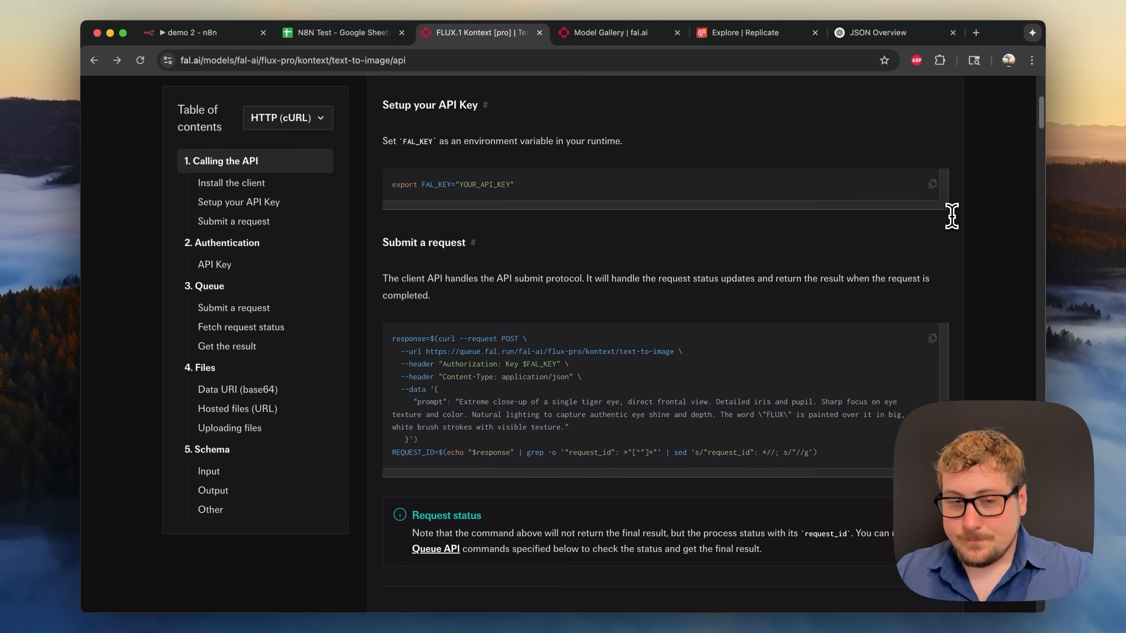
left_click(203, 33)
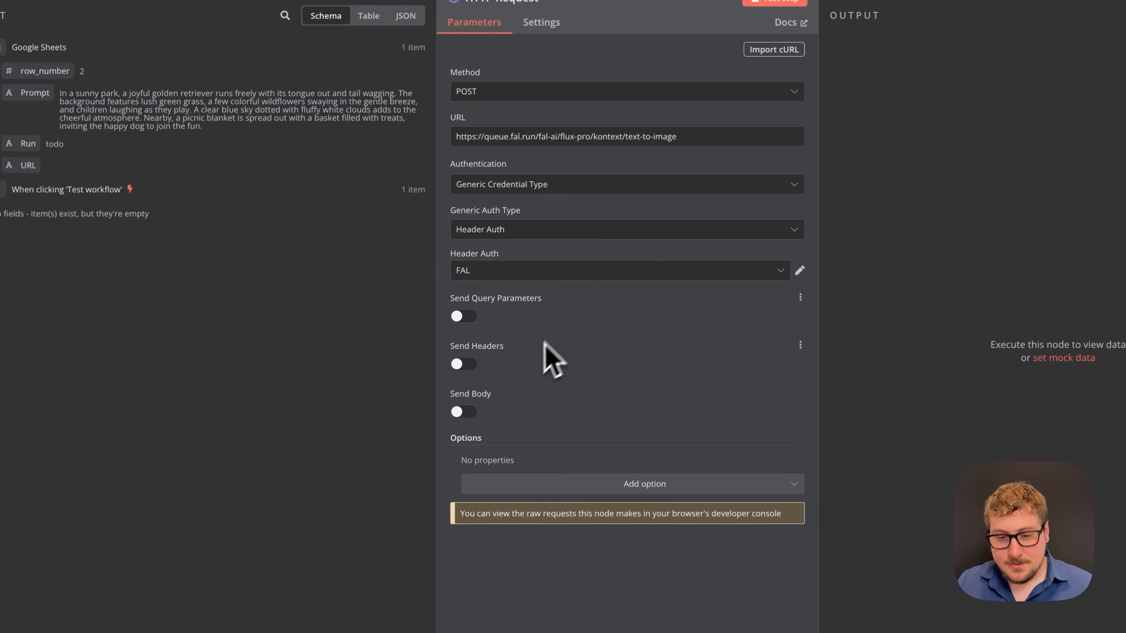
- Enable Send Body with JSON content type and Specify Body set to 'Using JSON'
left_click(471, 417)
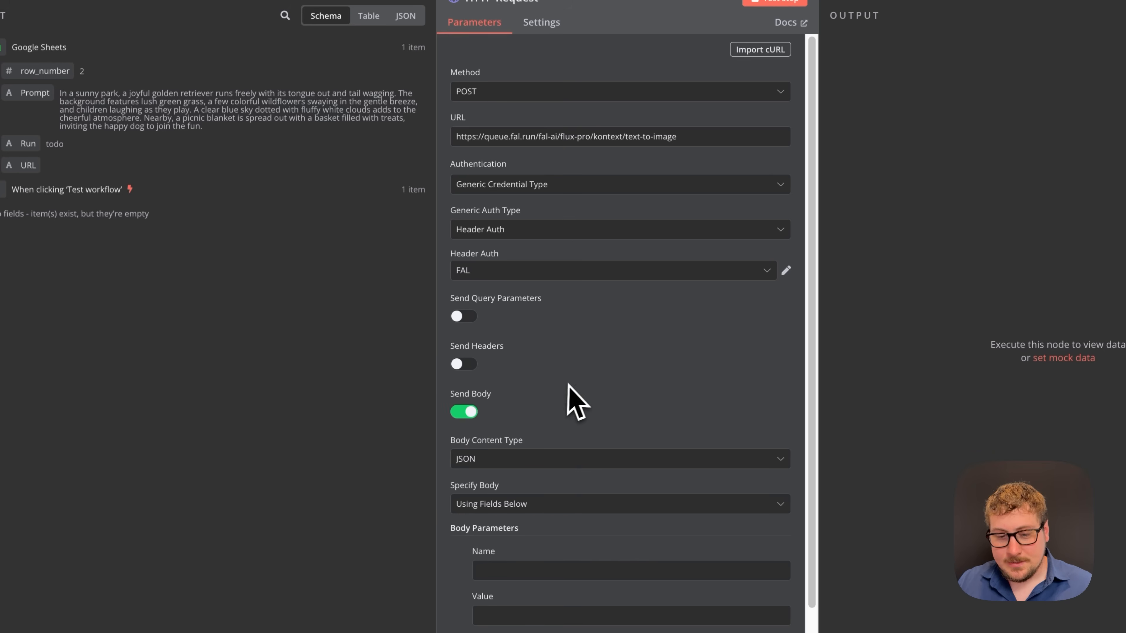
scroll(618, 379, "down", 3)
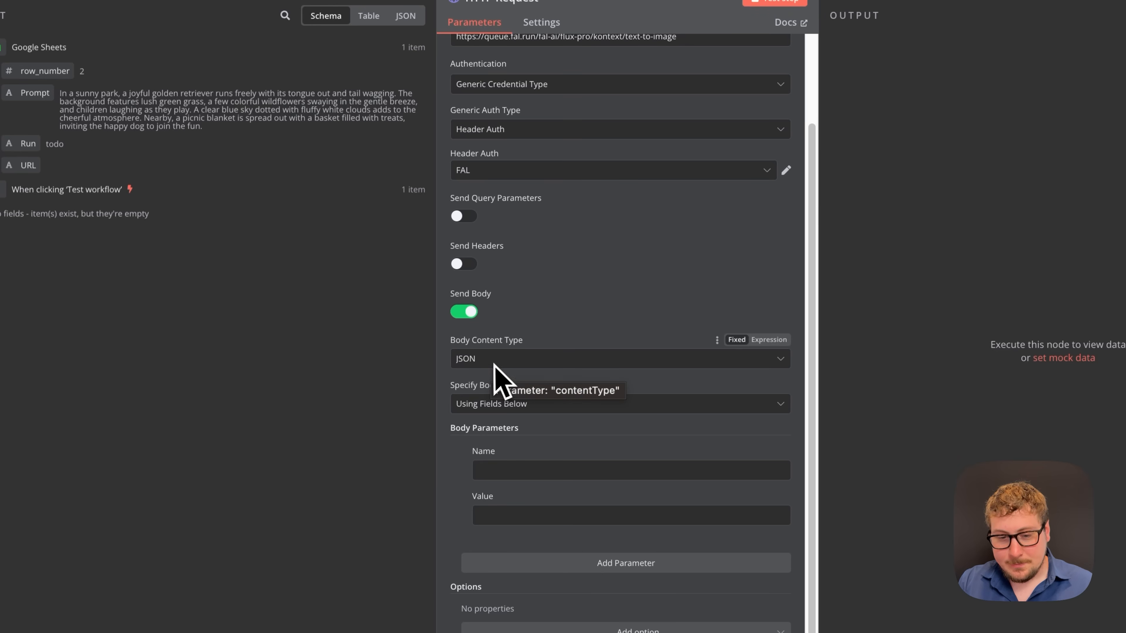
left_click(491, 404)
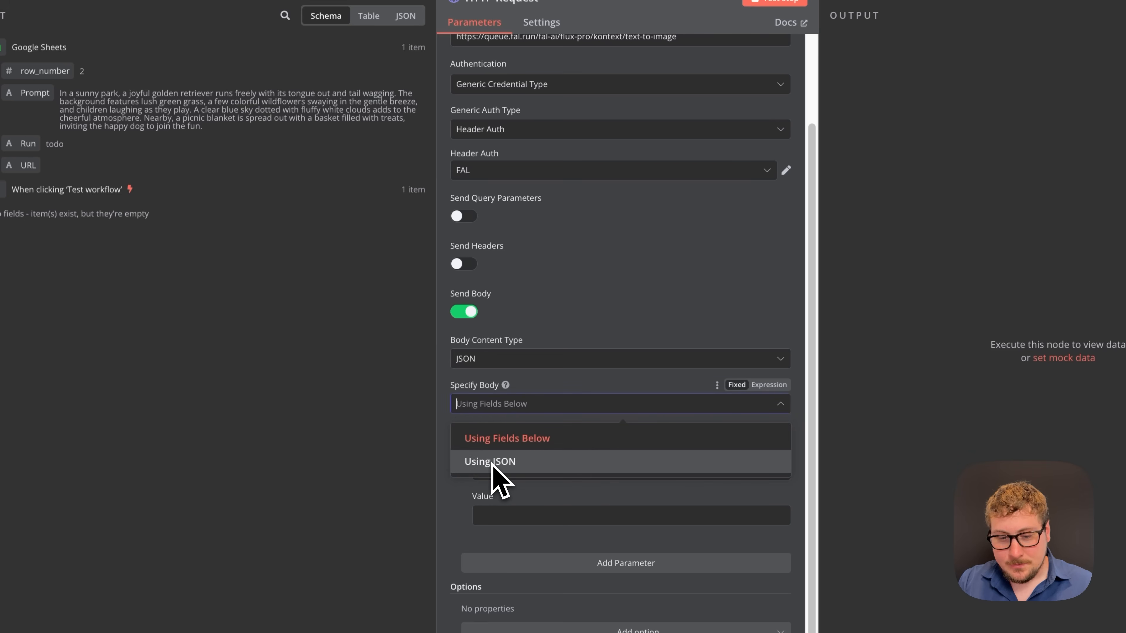
left_click(585, 332)
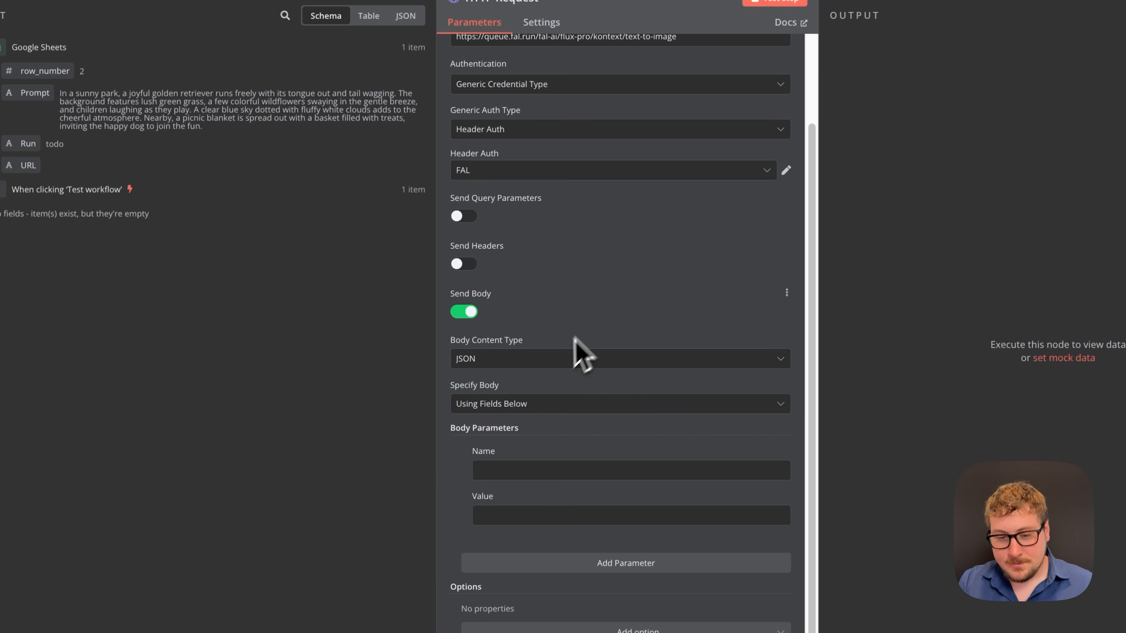
left_click(552, 361)
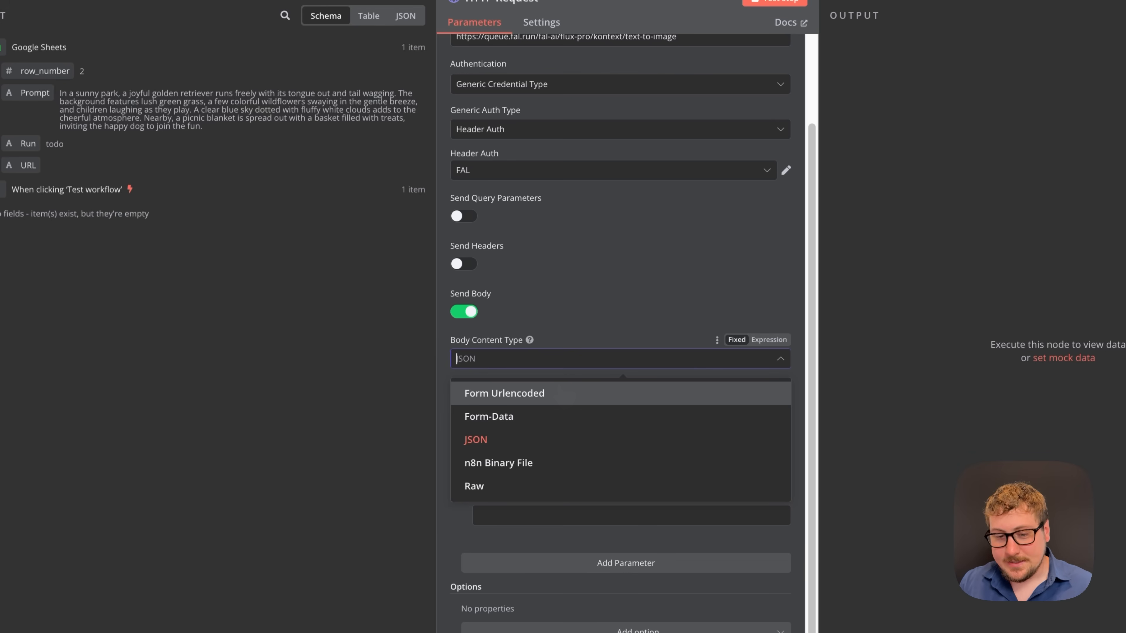
left_click(531, 441)
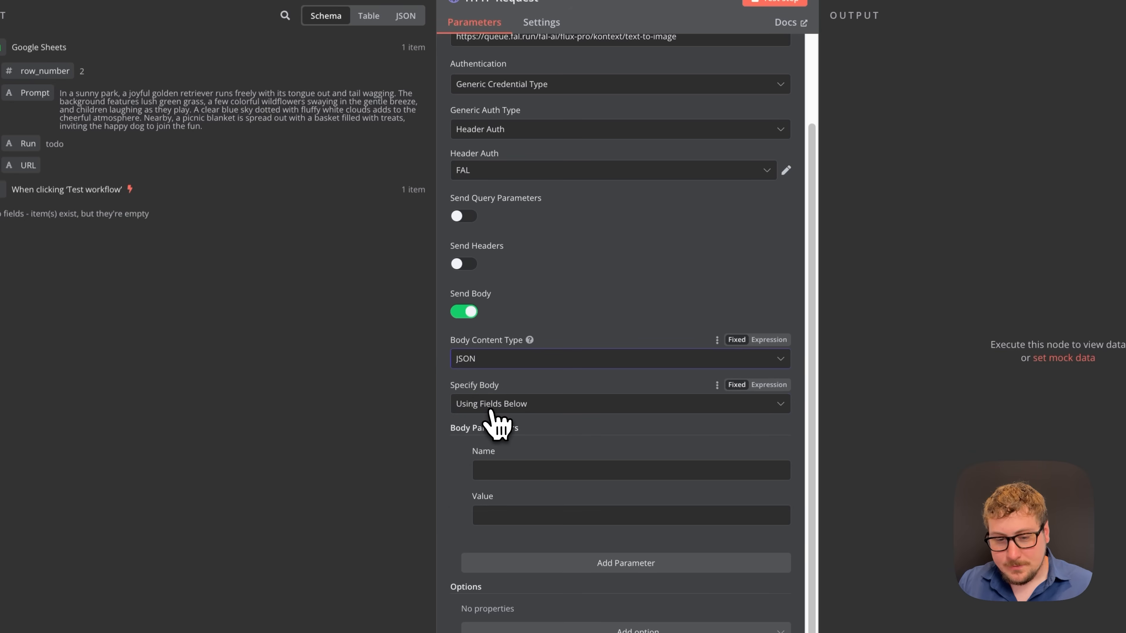
left_click(502, 411)
left_click(502, 461)
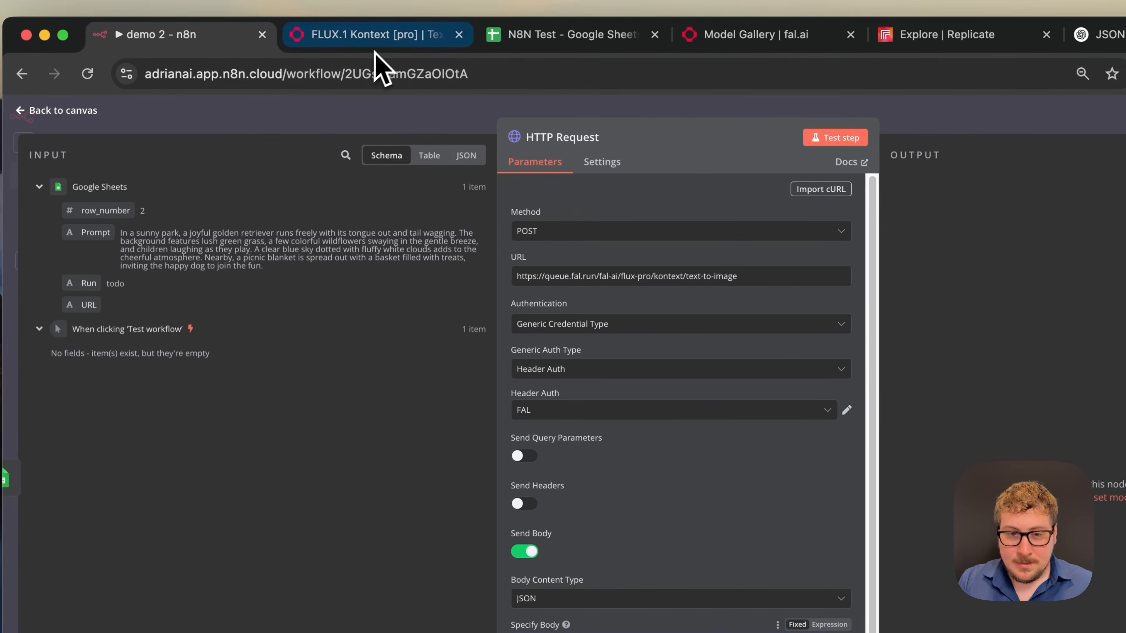
- Highlight the --data JSON payload and its "prompt" key in the Kontext curl example
left_click(382, 34)
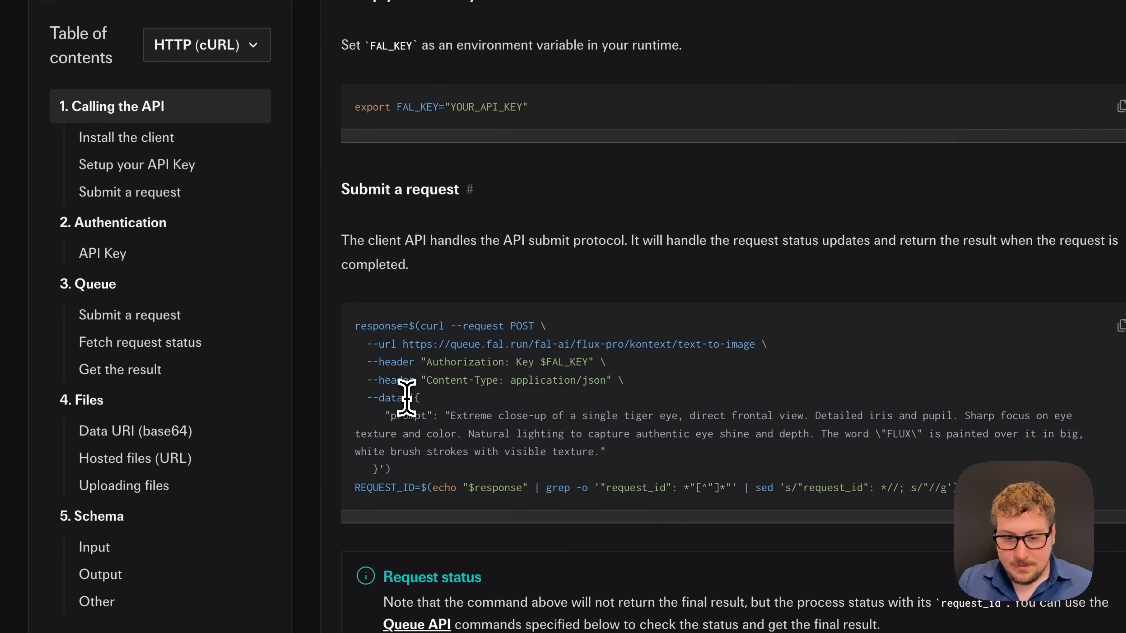
left_click_drag(407, 397, 460, 478)
key("ctrl+c")
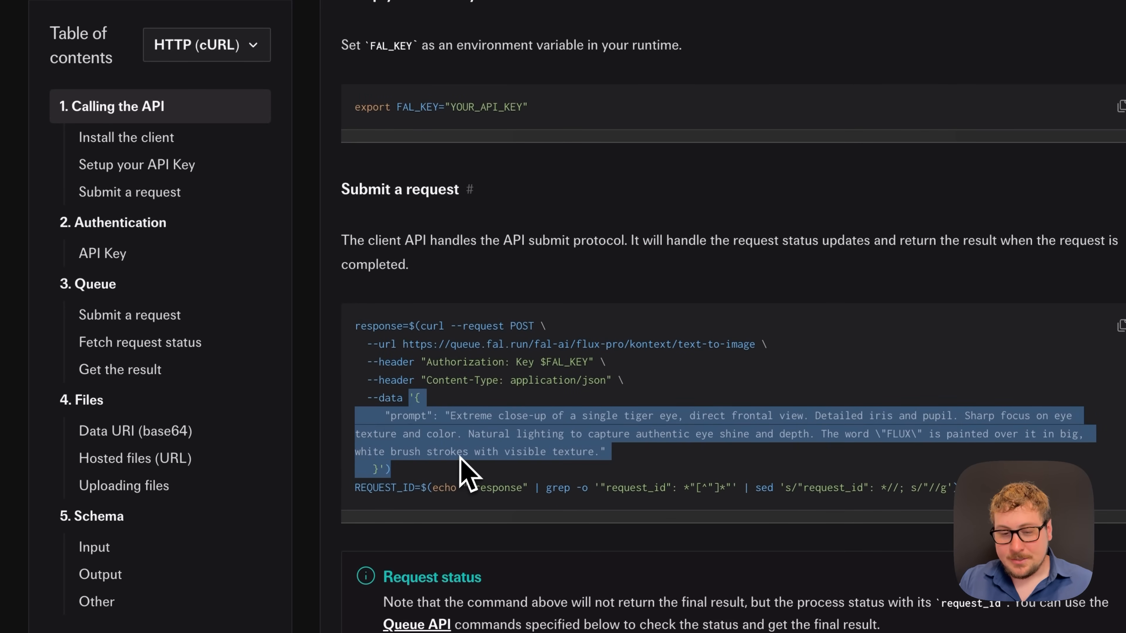
left_click(461, 453)
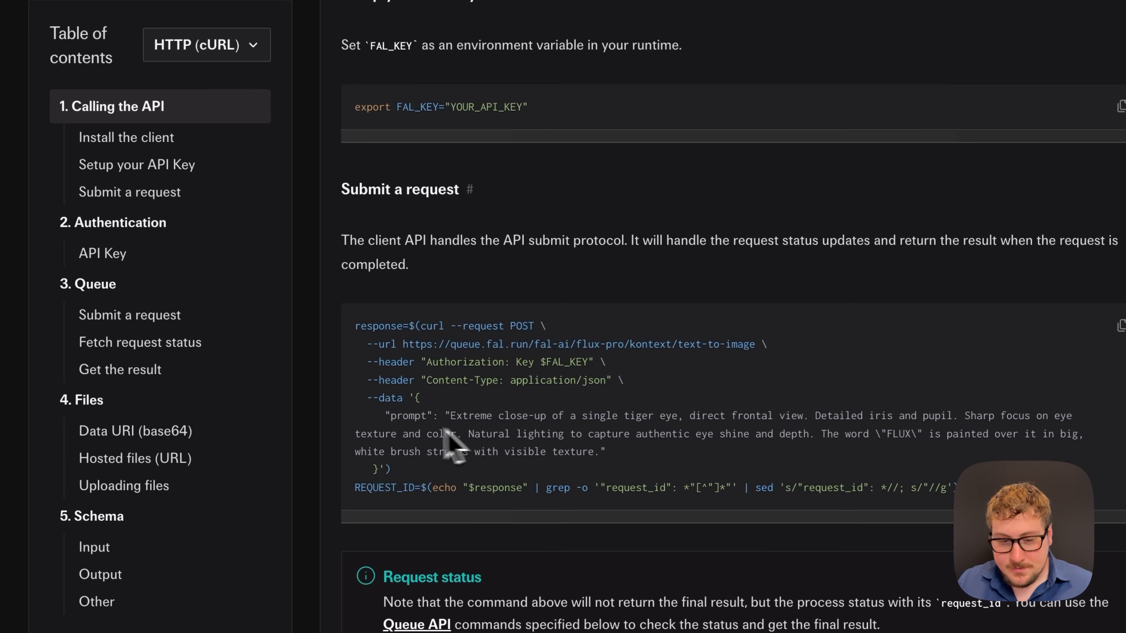
left_click_drag(385, 417, 534, 434)
left_click(443, 413)
left_click(450, 425)
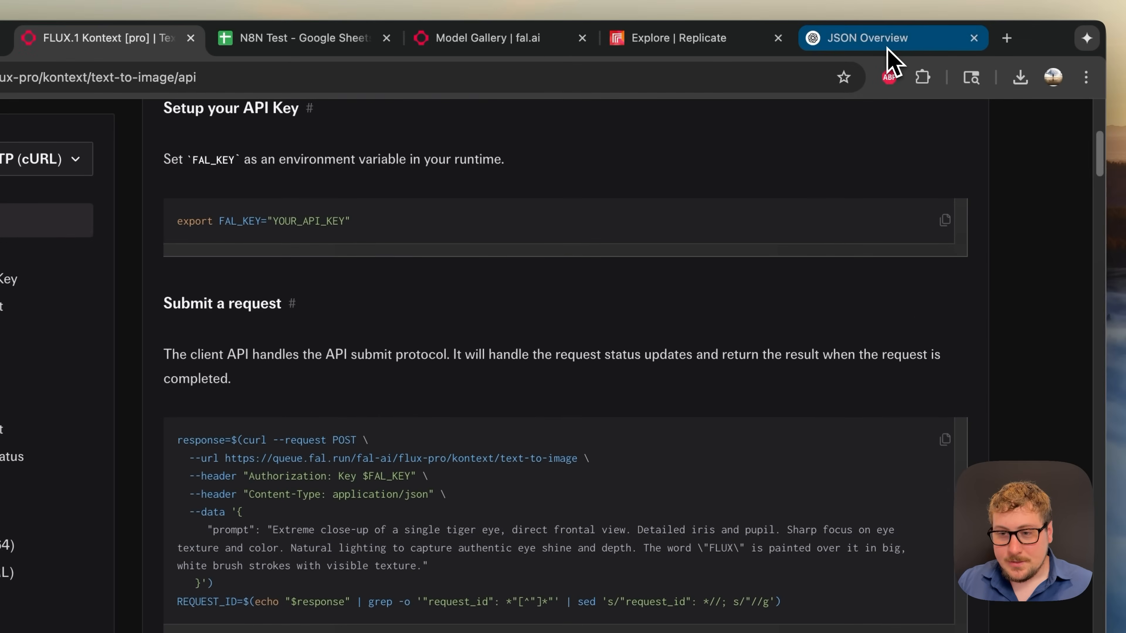
- Review ChatGPT's JSON example object, highlighting the nested profile key and its braces
left_click(885, 42)
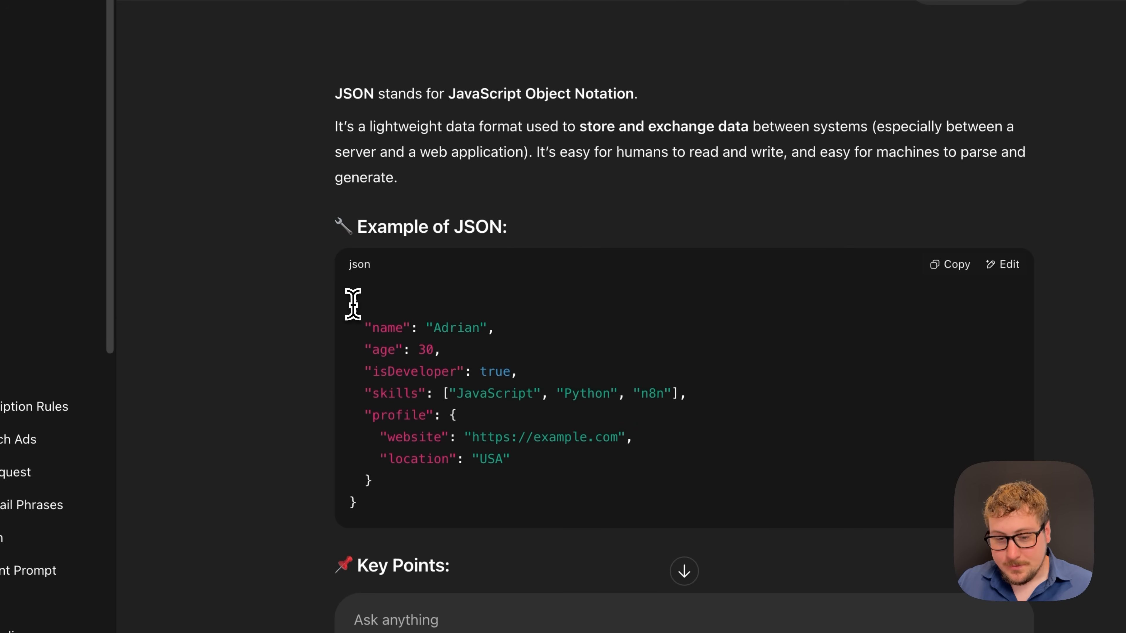
left_click(384, 512)
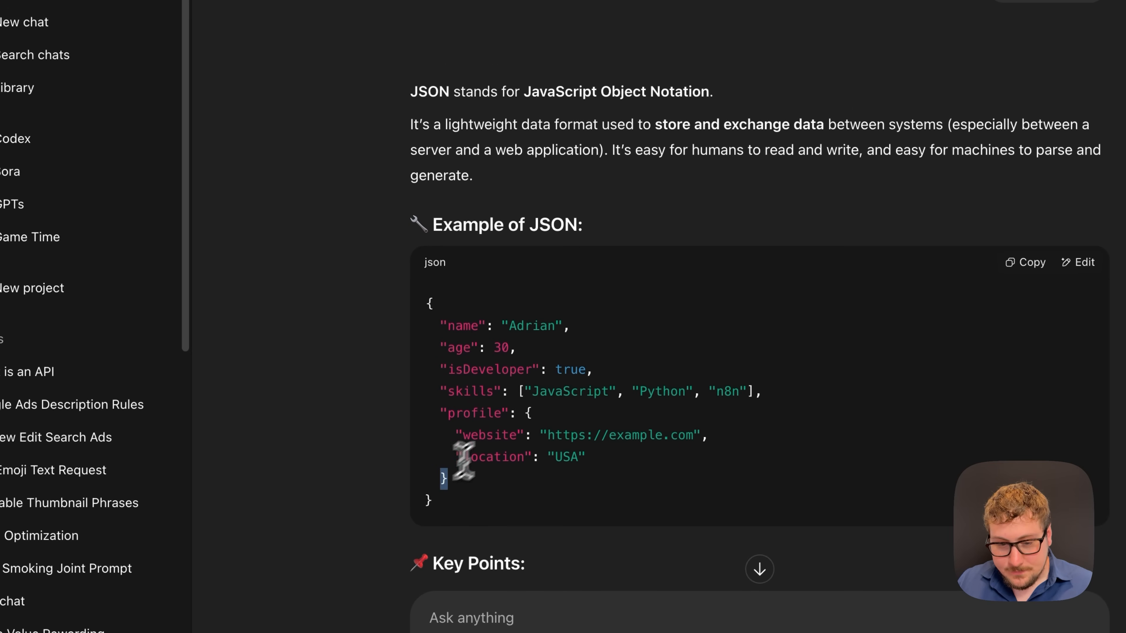
left_click(529, 413)
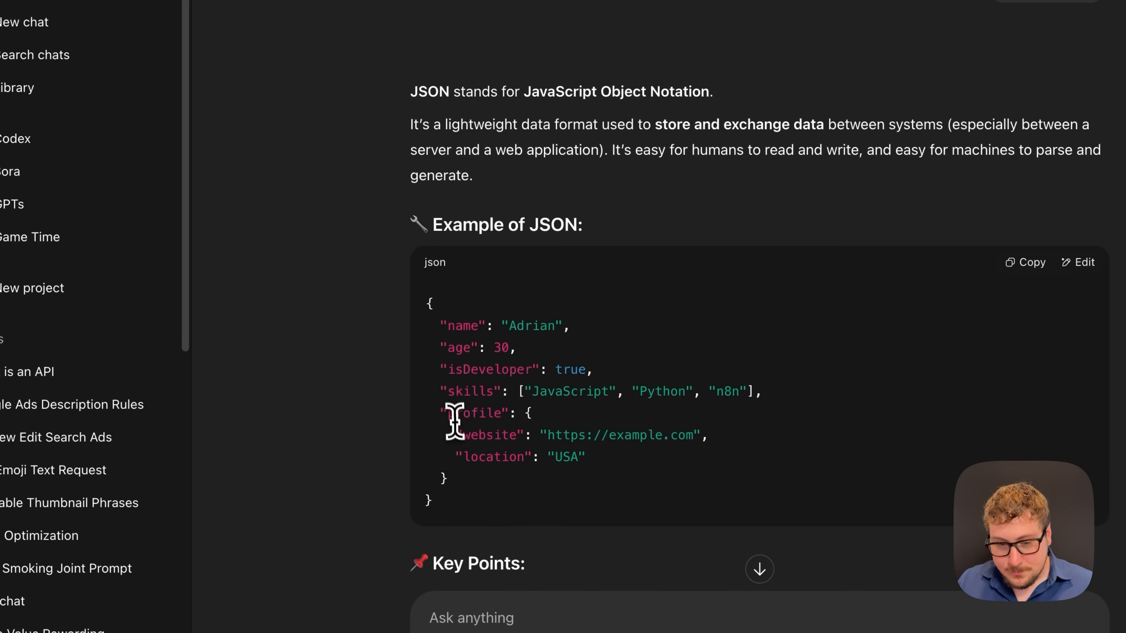
double_click(496, 412)
left_click(497, 457)
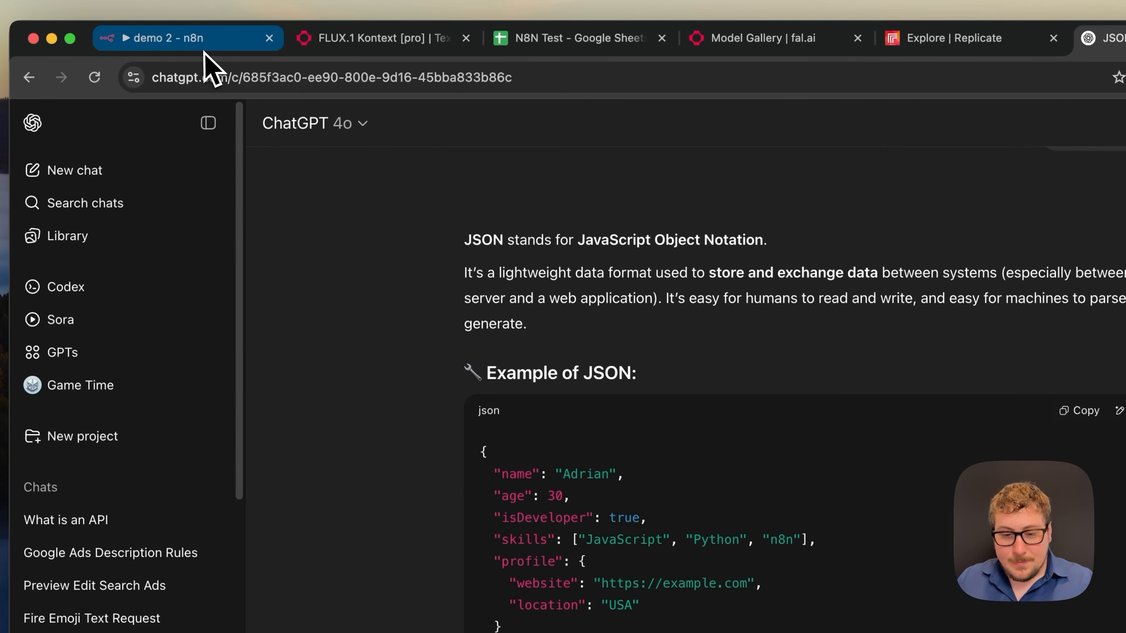
- Copy the example JSON body from the fal.ai docs into the 'Using JSON' body editor
left_click(206, 40)
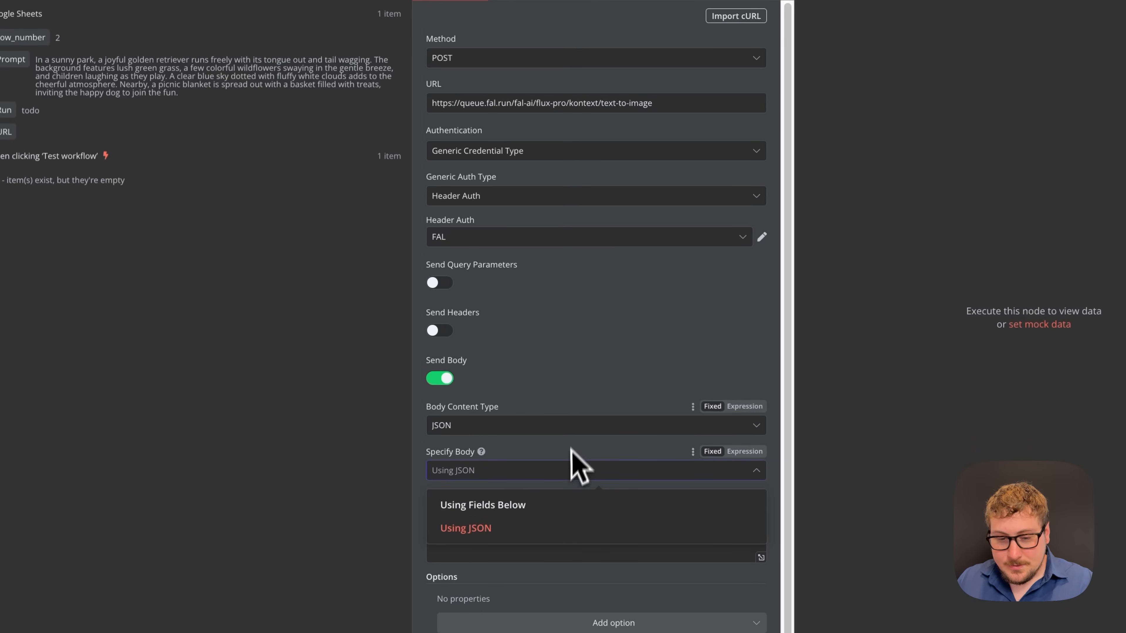
left_click(522, 528)
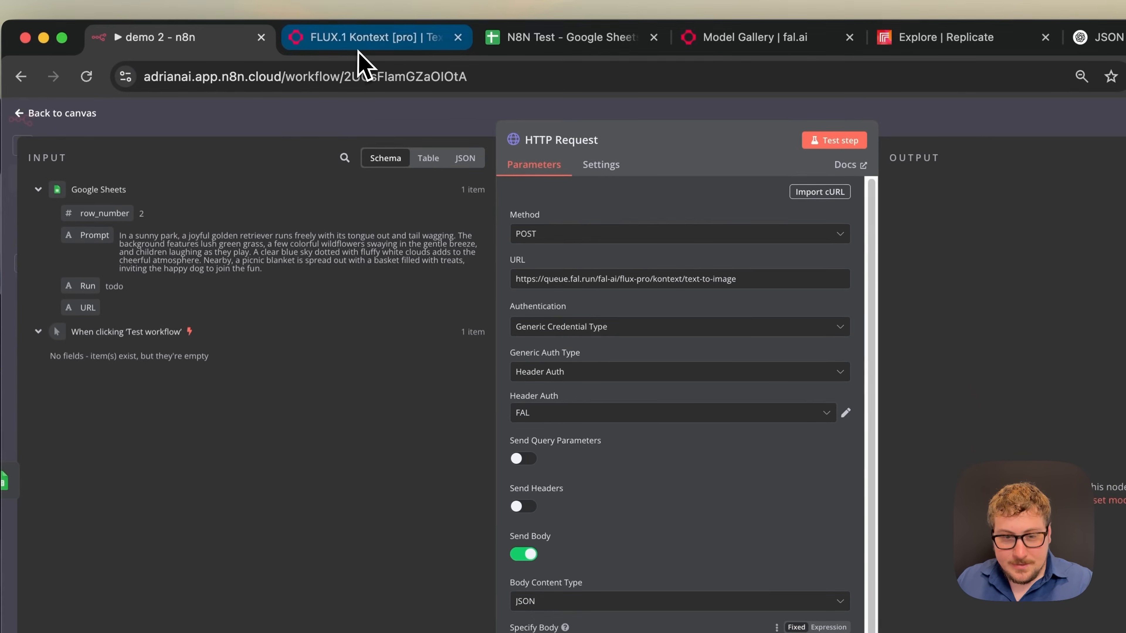
left_click(357, 42)
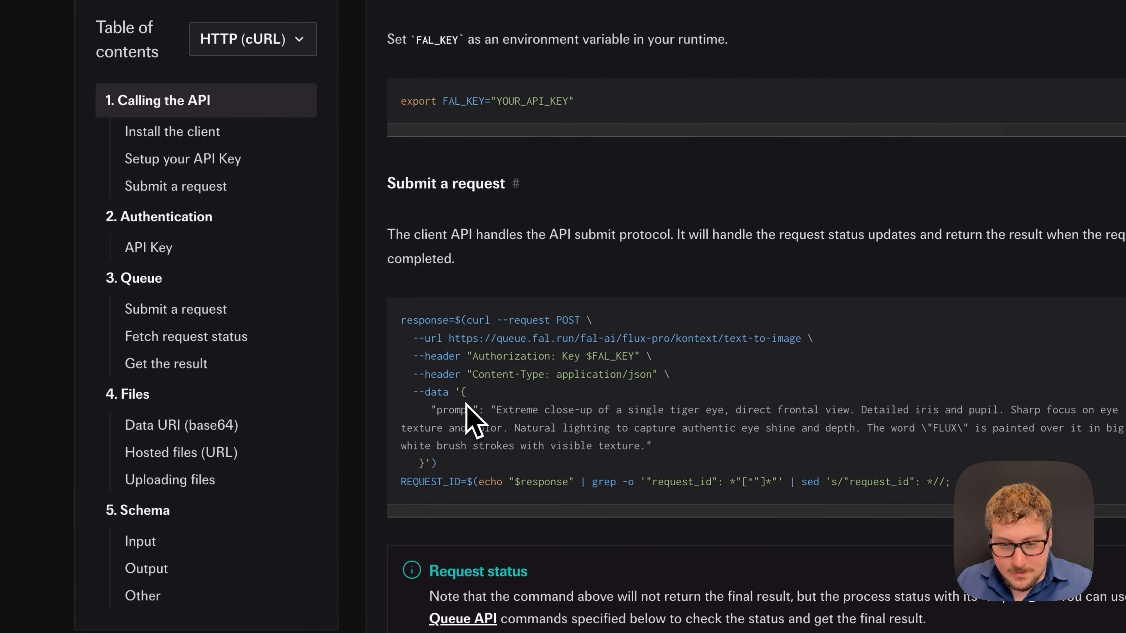
left_click_drag(487, 457, 444, 531)
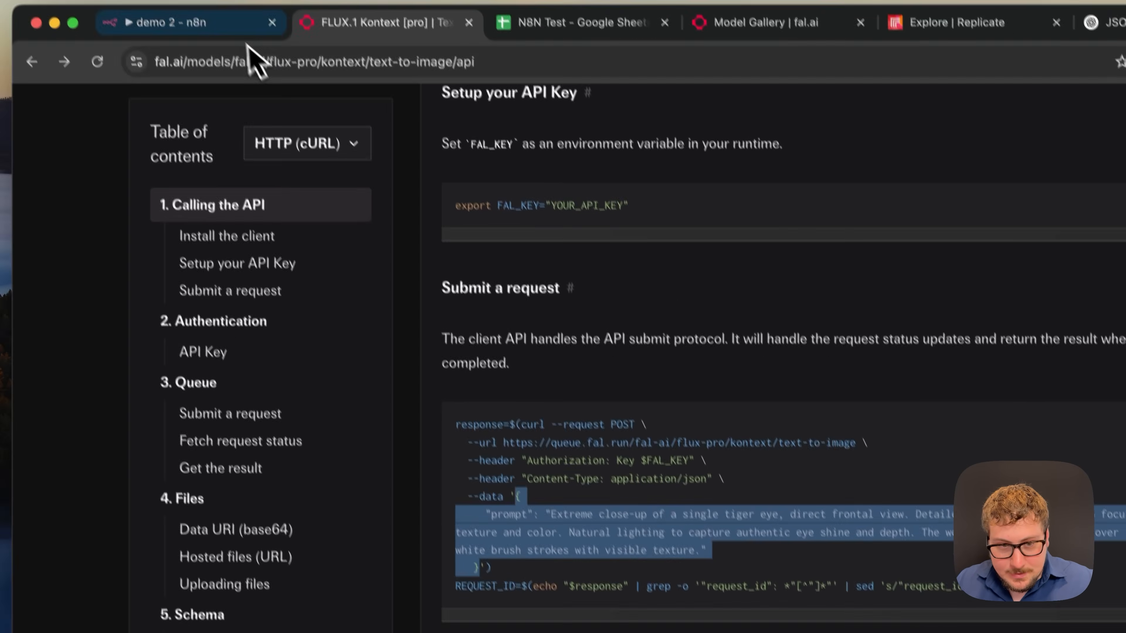
left_click(206, 25)
left_click(494, 438)
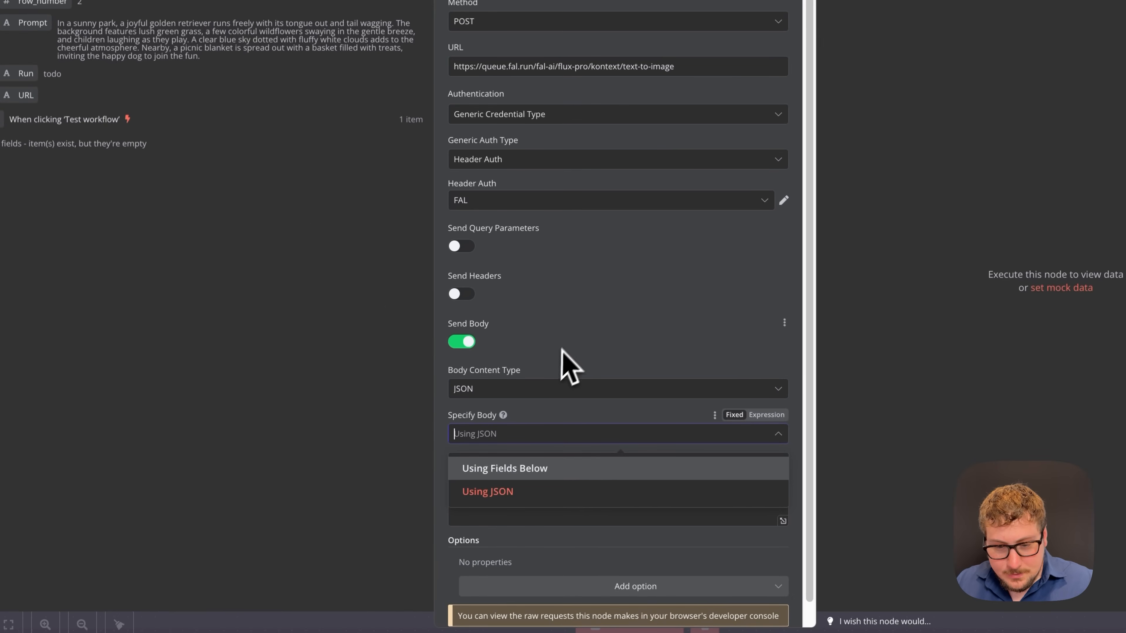
left_click(574, 346)
left_click(520, 489)
key("ctrl+v")
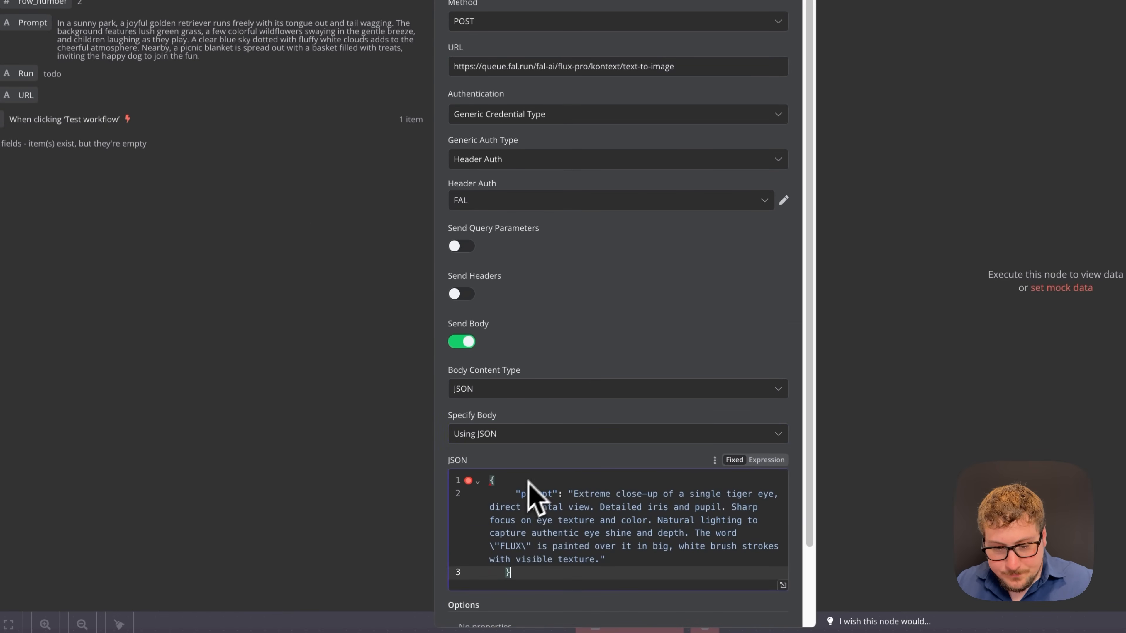
- Delete the pasted JSON and switch Specify Body to 'Using Fields Below'
left_click(530, 506)
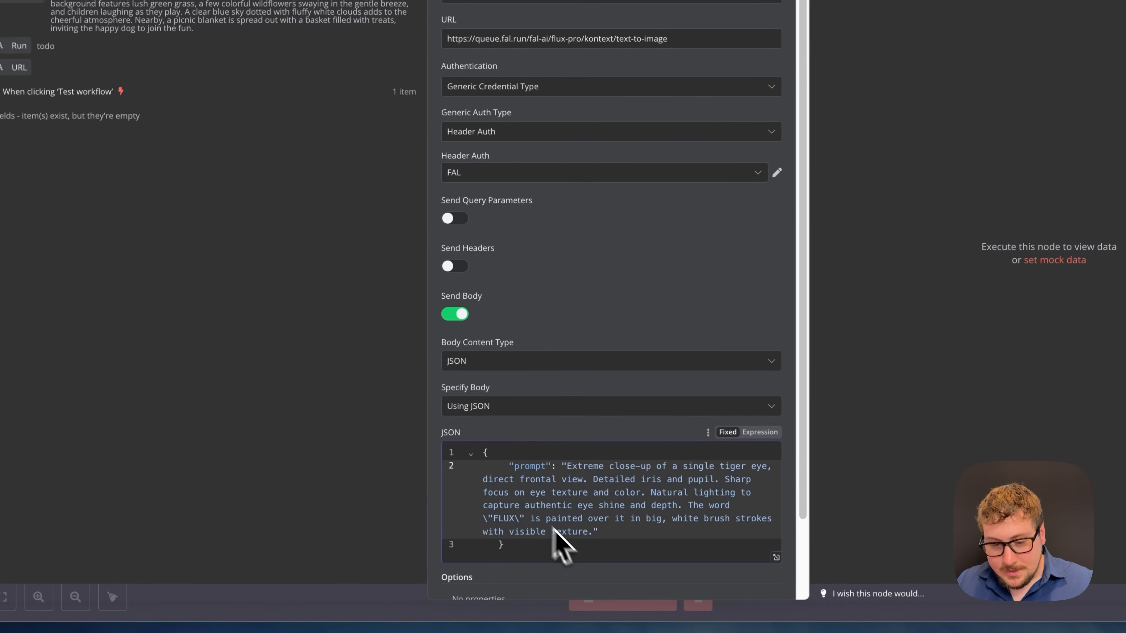
key("ctrl+a")
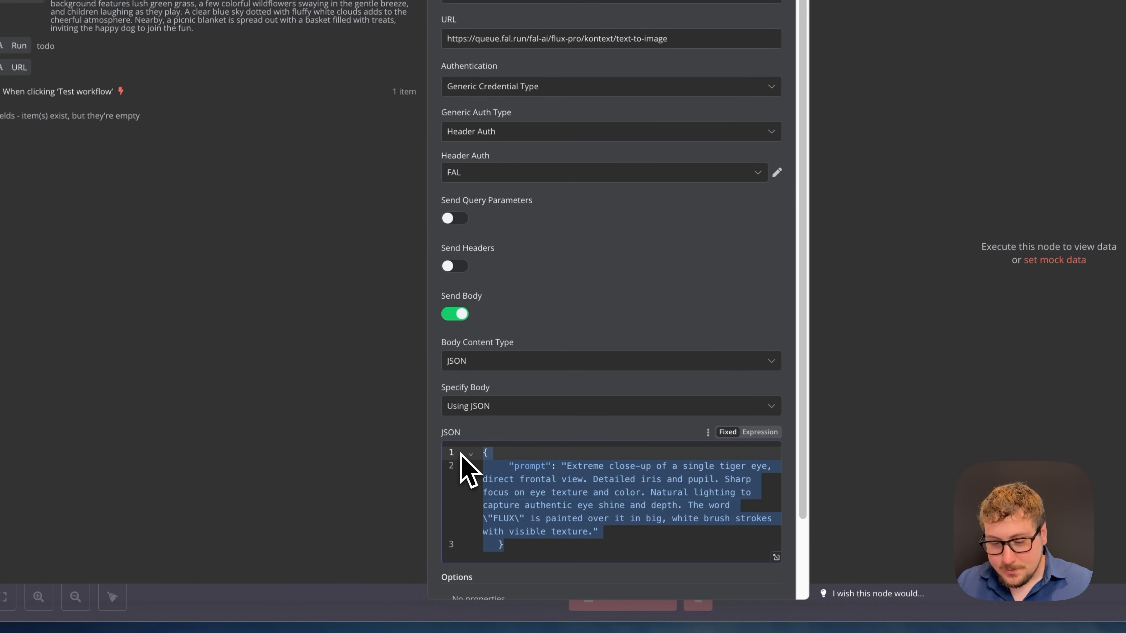
key("BackSpace")
left_click(489, 407)
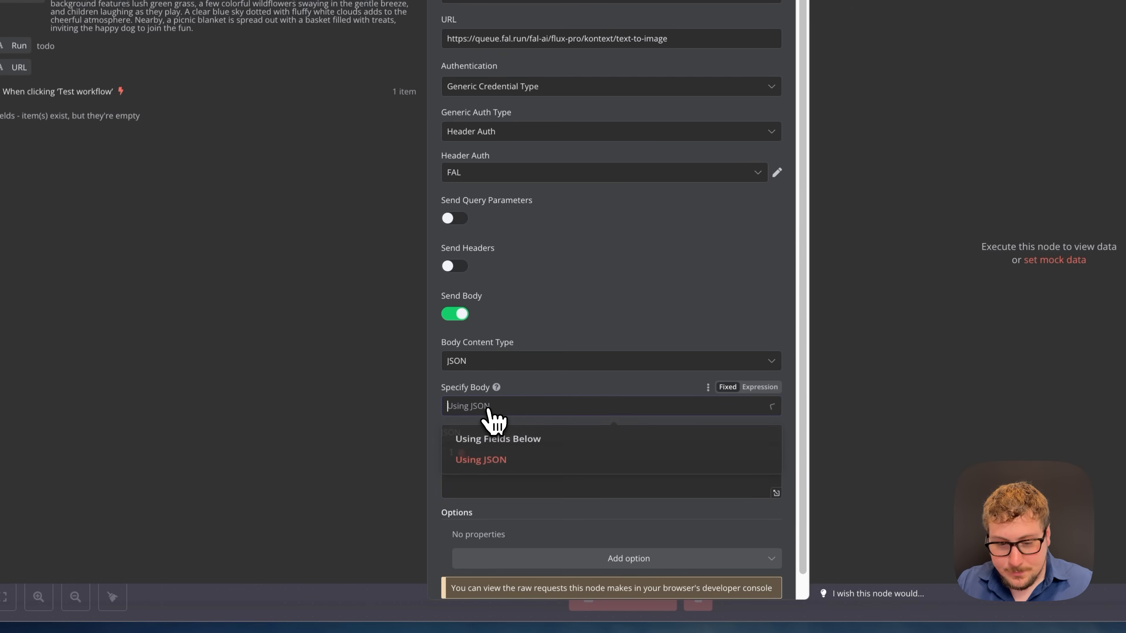
left_click(502, 440)
scroll(556, 450, "down", 3)
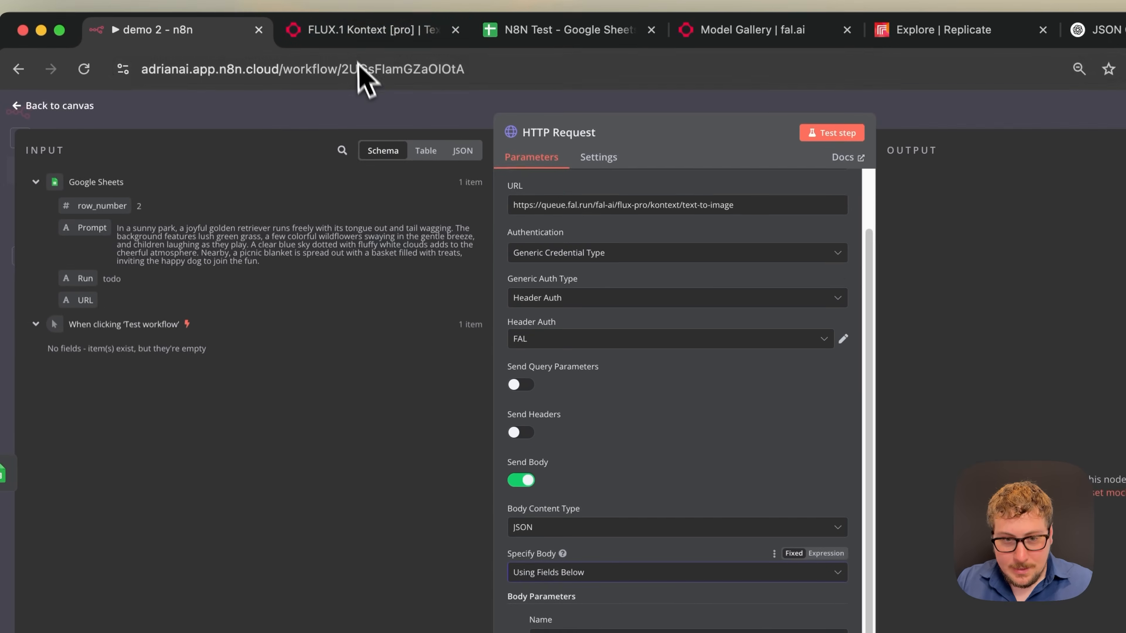
left_click(348, 33)
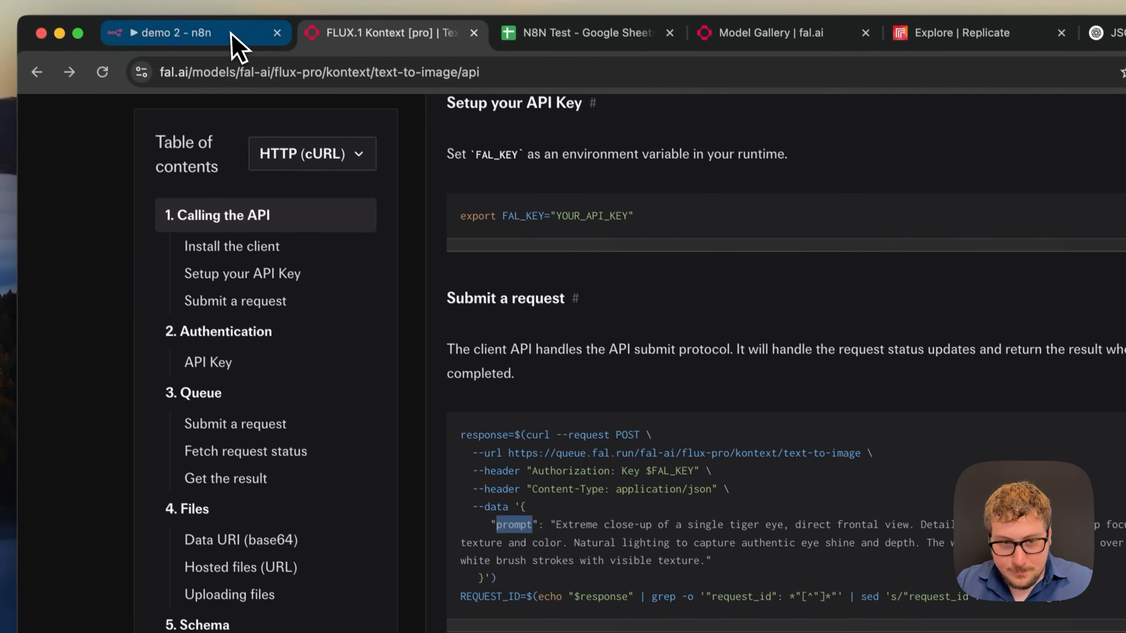
- Name the body parameter 'prompt' and paste the docs' example prompt as its value
left_click(235, 36)
left_click(503, 477)
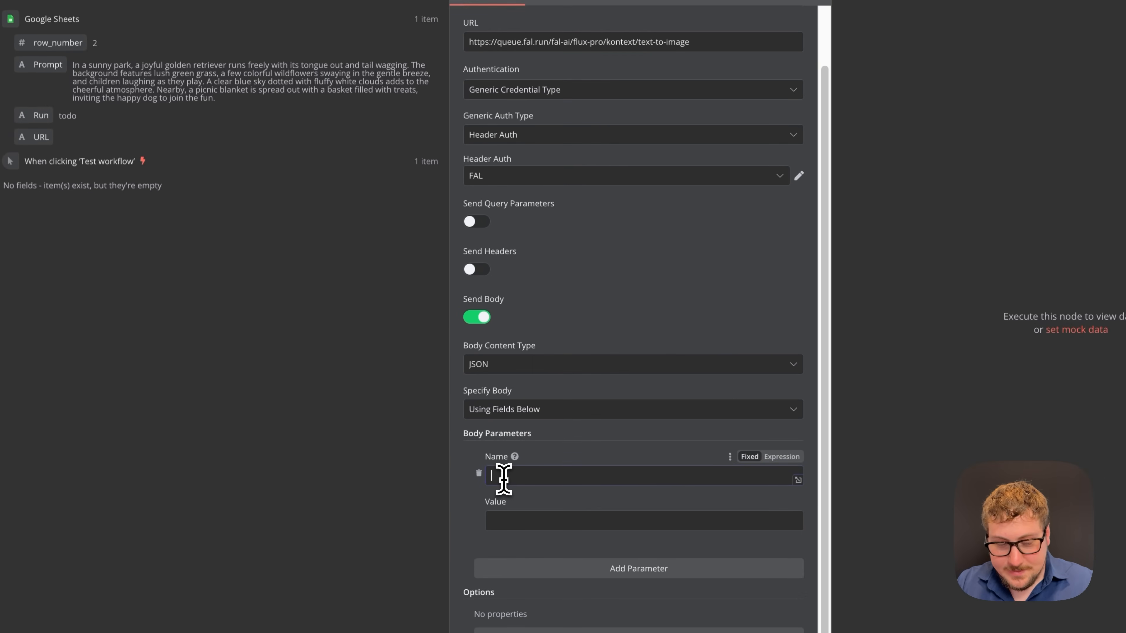
type("prompt")
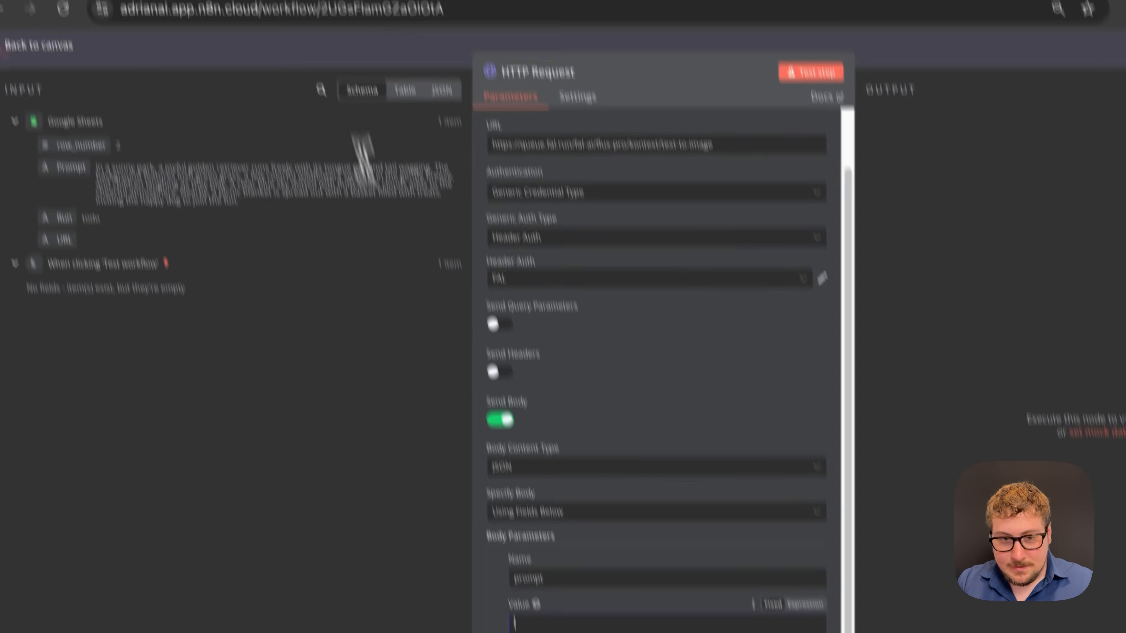
left_click(350, 35)
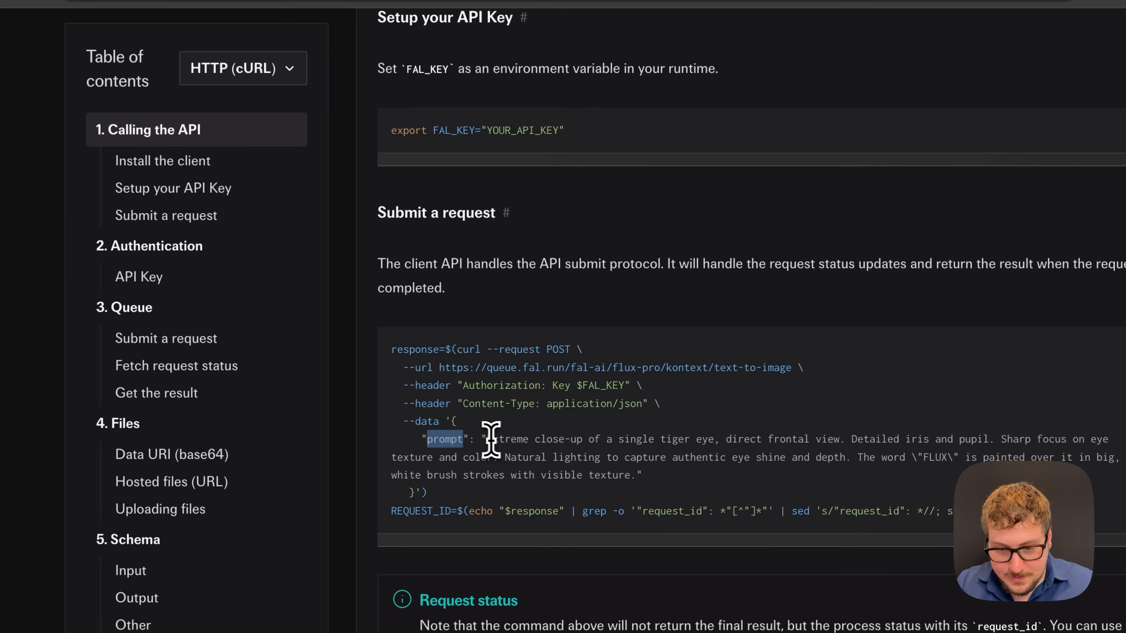
left_click_drag(486, 439, 627, 476)
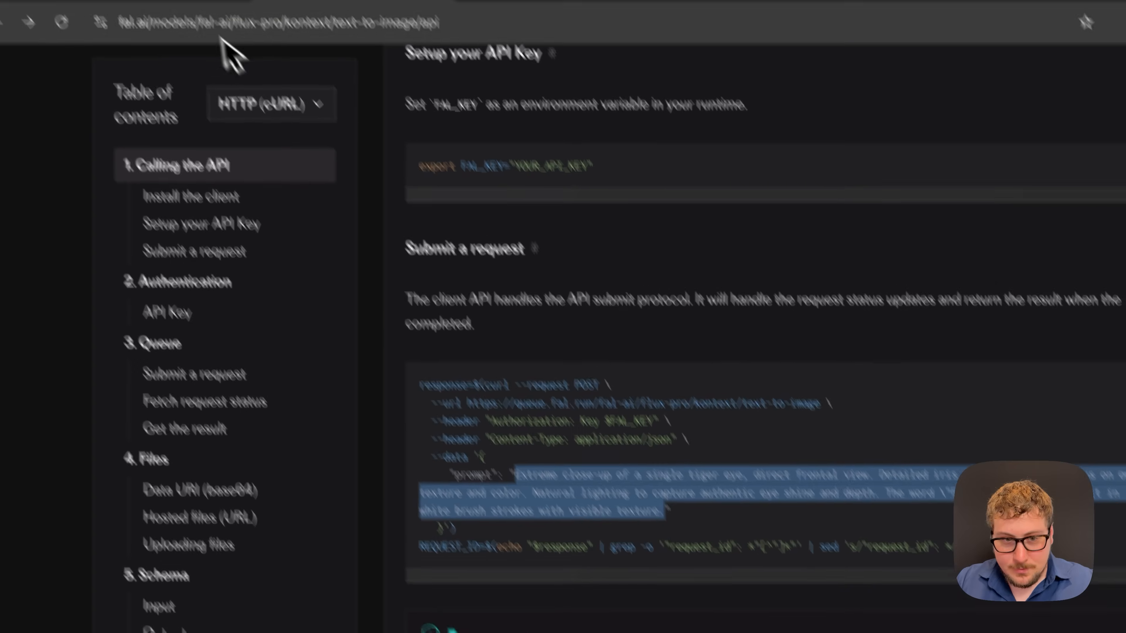
left_click(226, 45)
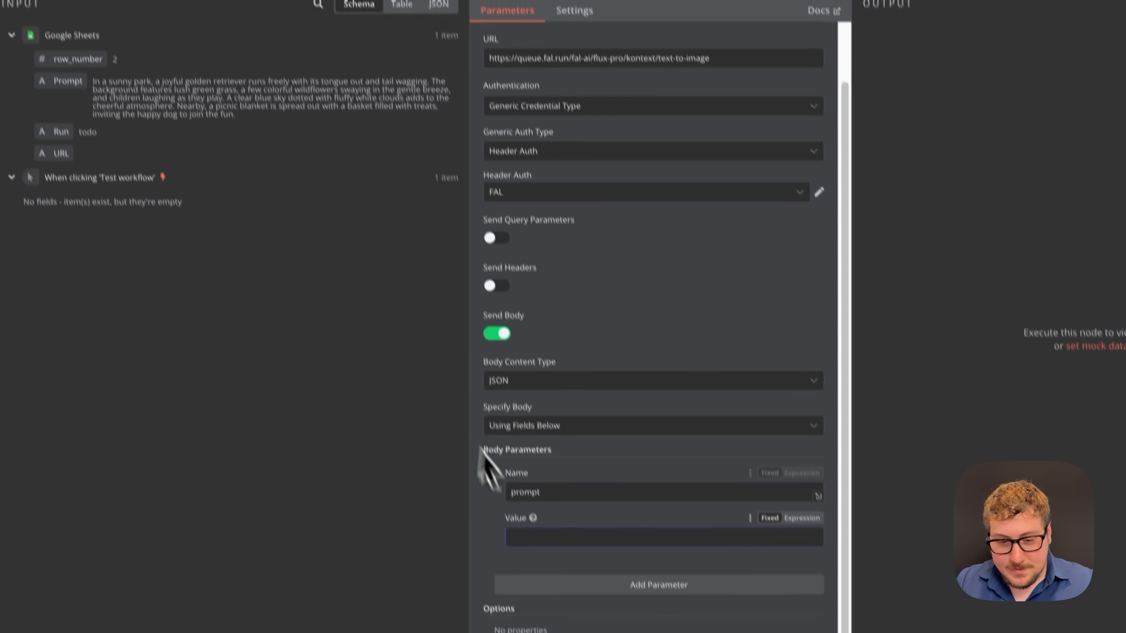
key("ctrl+v")
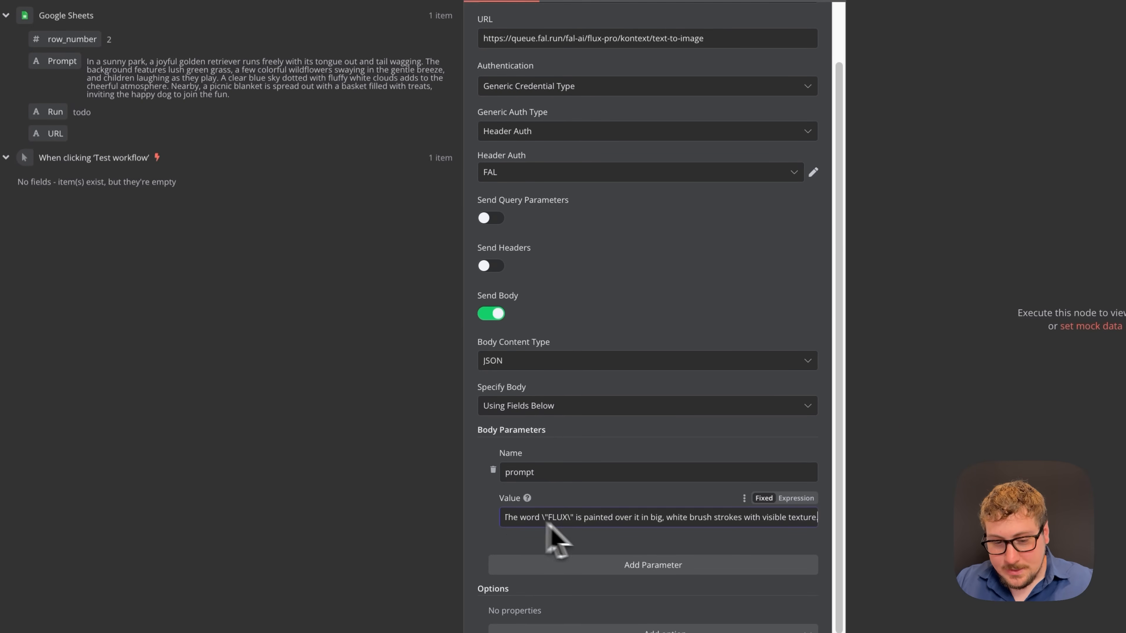
- Replace the prompt value with the sheet's Prompt field, giving {{ $json.Prompt }}
key("ctrl+a")
left_click(555, 522)
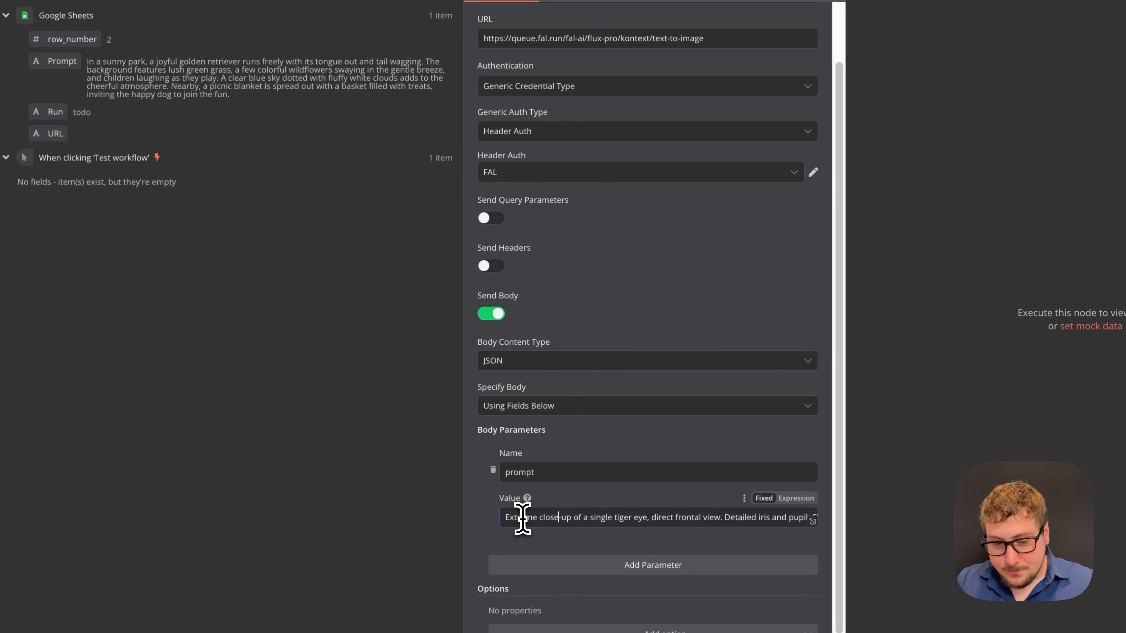
triple_click(522, 519)
key("BackSpace")
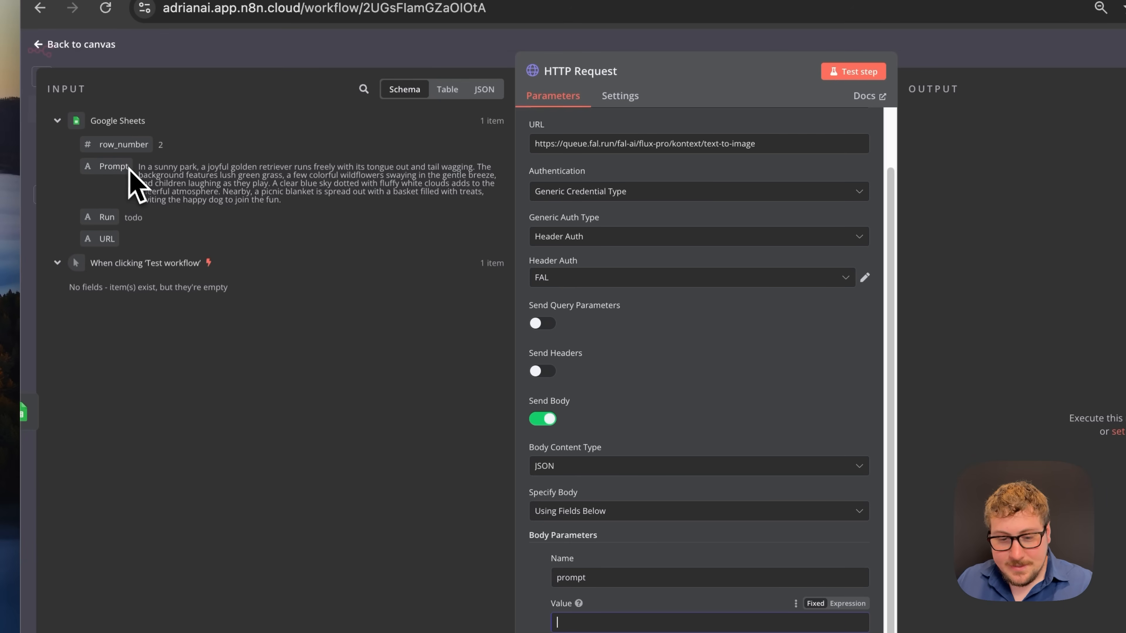
left_click_drag(111, 174, 612, 623)
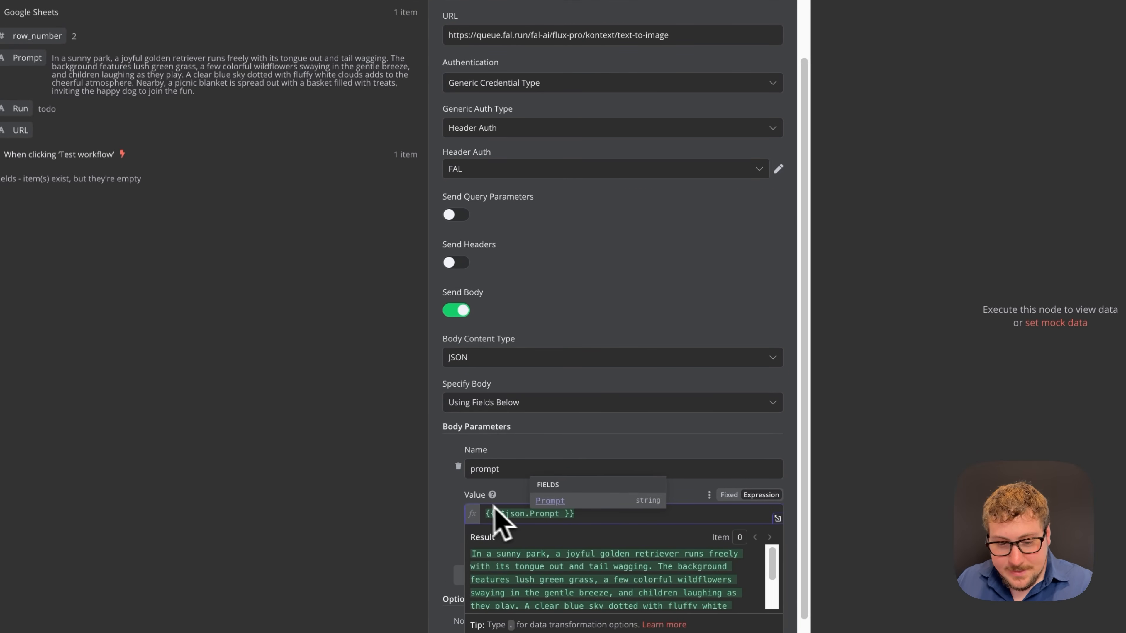
left_click(450, 492)
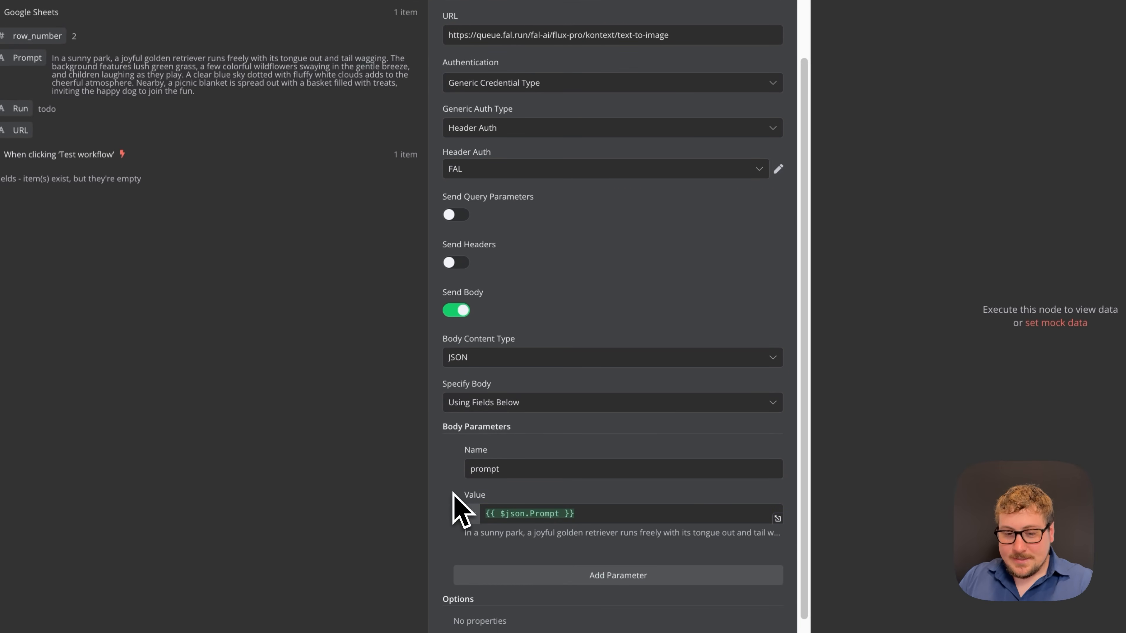
scroll(453, 493, "down", 1)
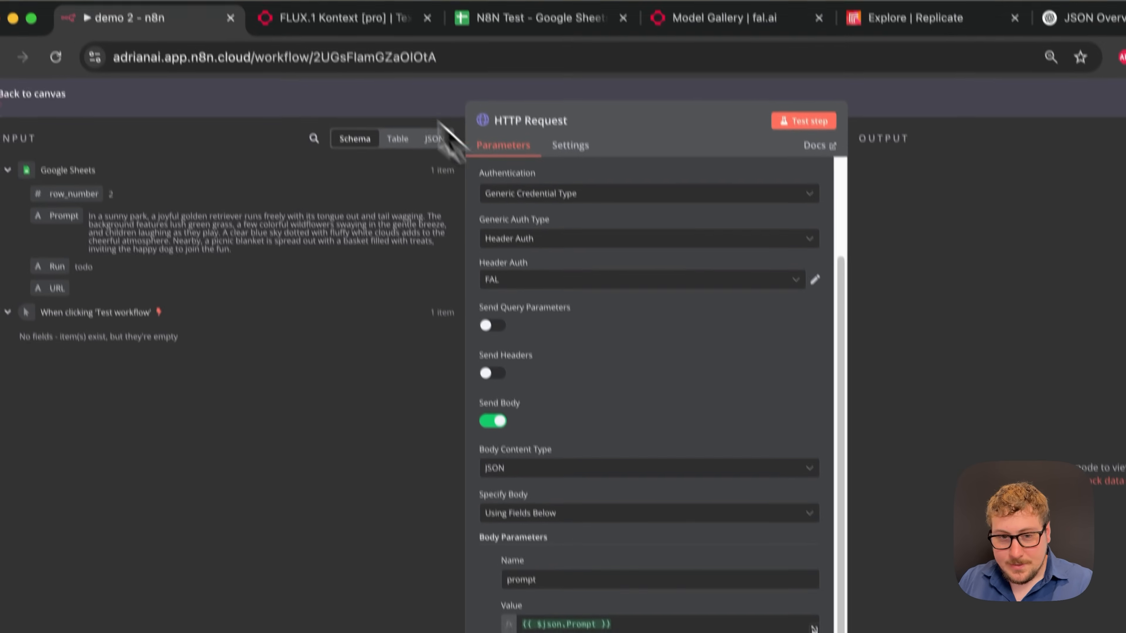
- Scroll through the FLUX Kontext API docs' input parameters
left_click(348, 13)
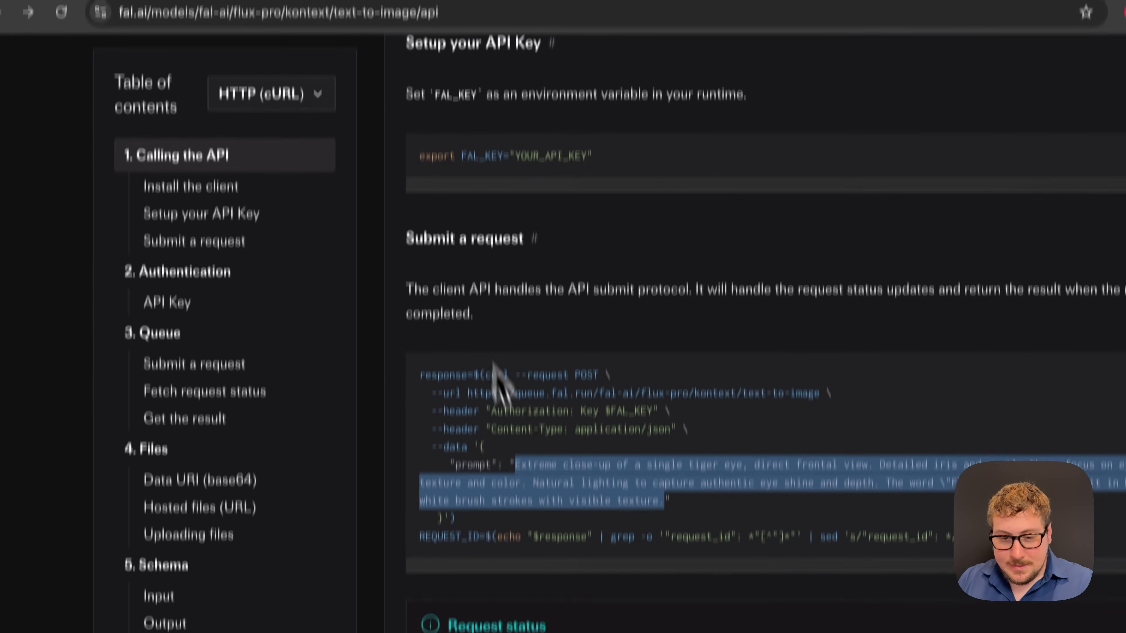
left_click(516, 487)
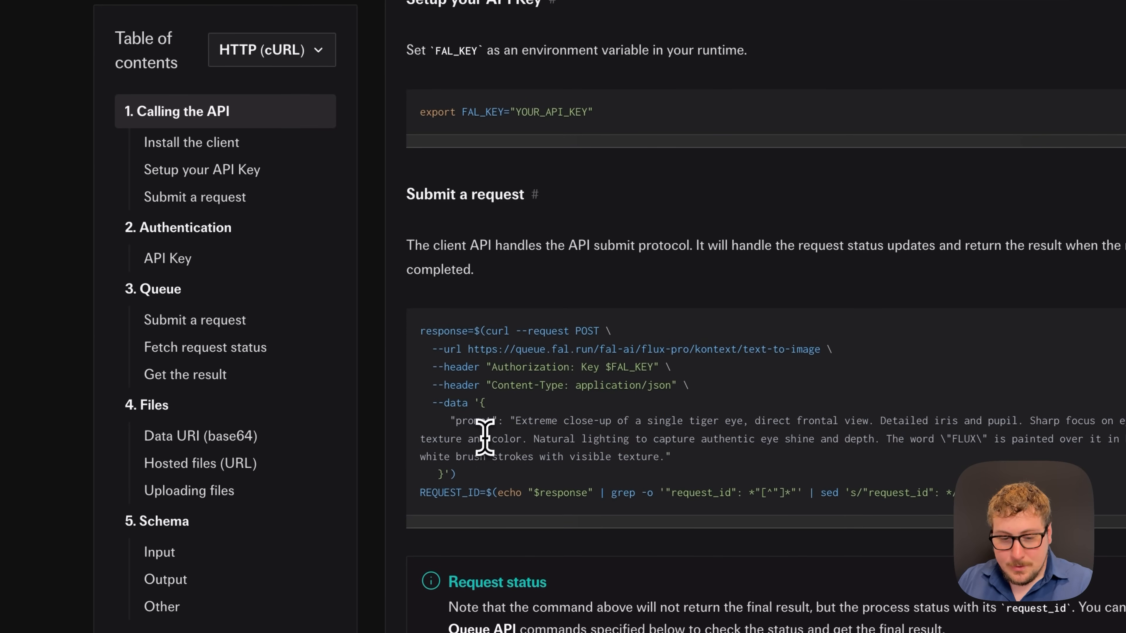
scroll(485, 437, "down", 10)
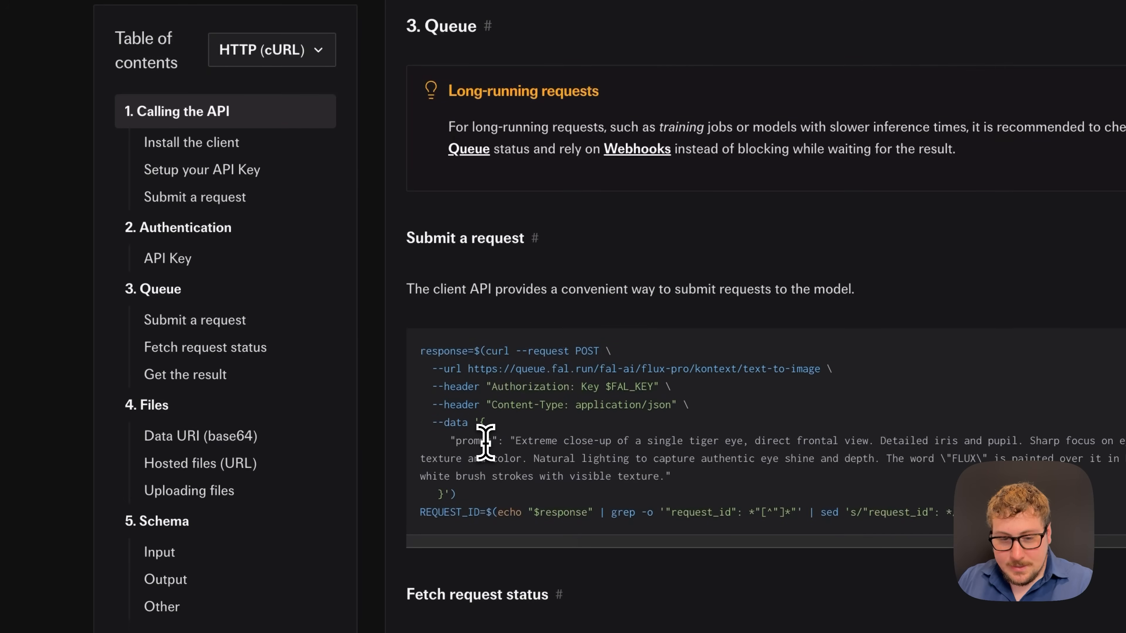
scroll(486, 441, "down", 5)
scroll(472, 459, "down", 3)
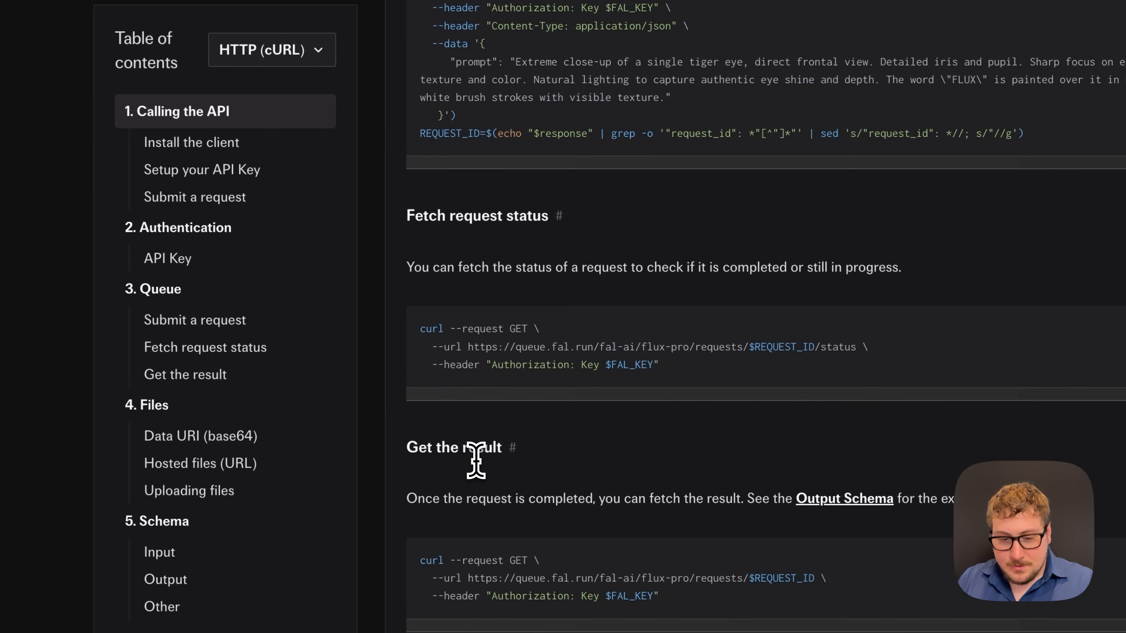
scroll(473, 460, "up", 15)
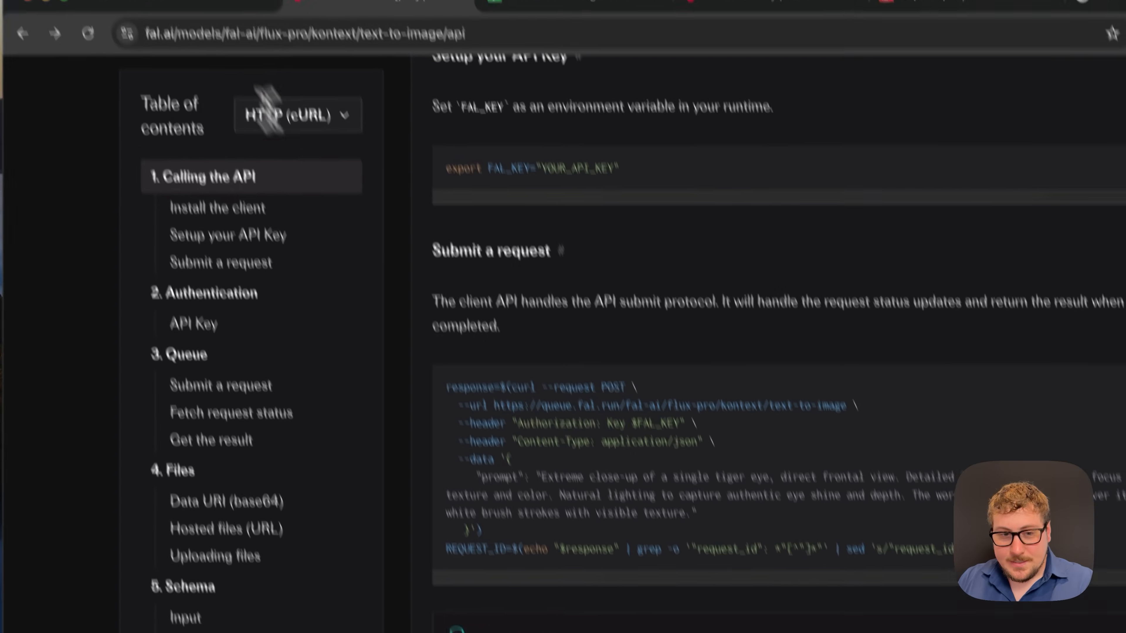
left_click(213, 3)
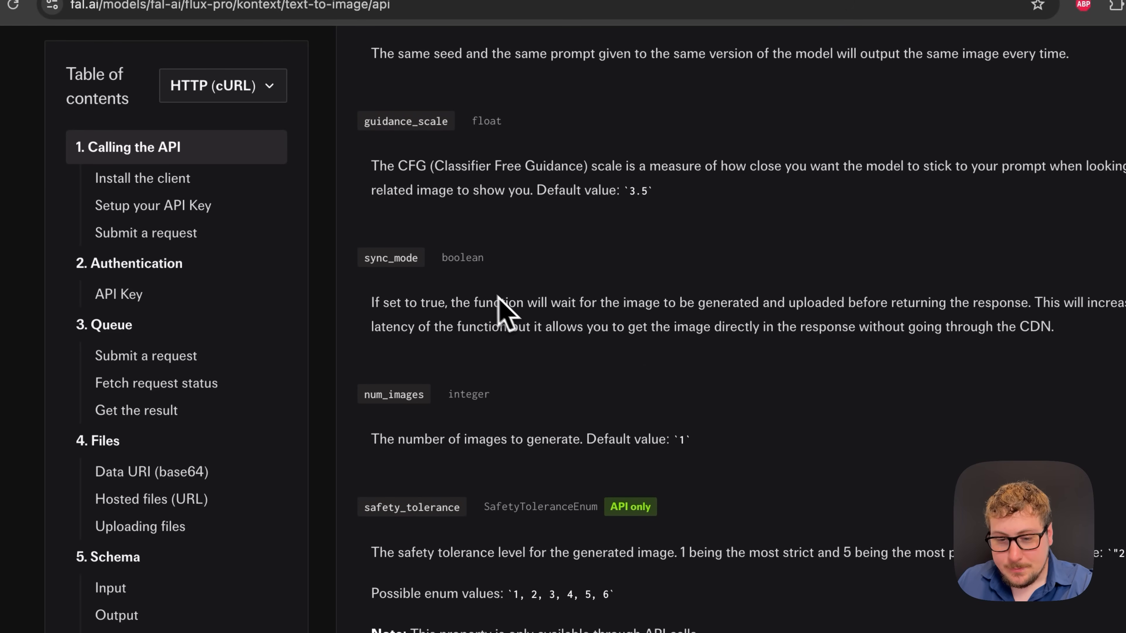
- Select and copy the num_images parameter name from the API schema
scroll(508, 342, "down", 1)
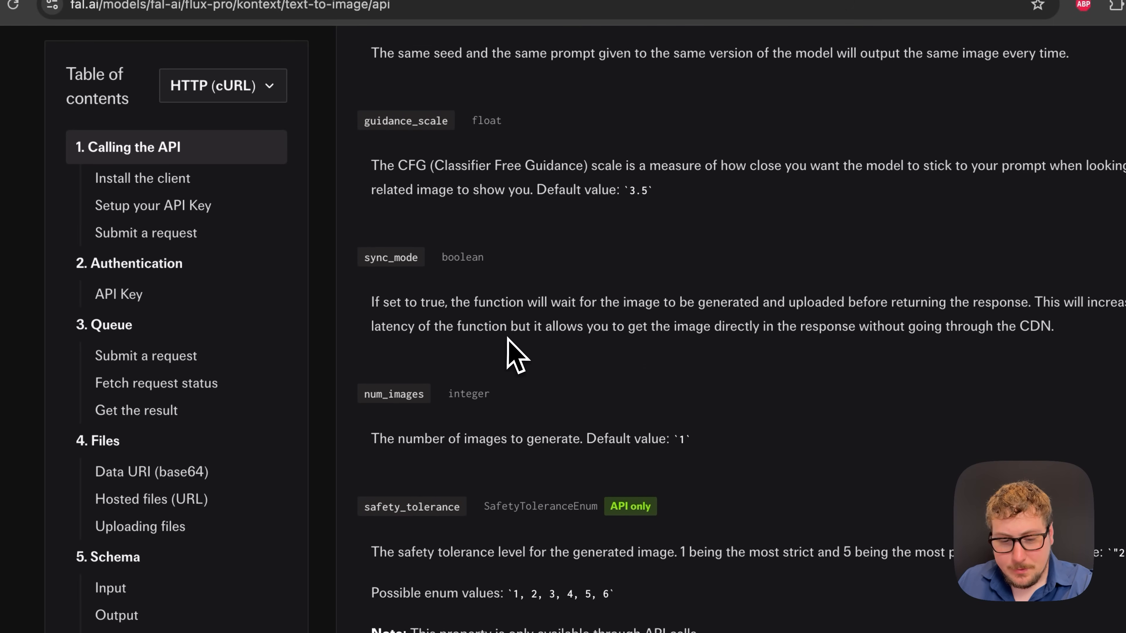
scroll(508, 342, "down", 1)
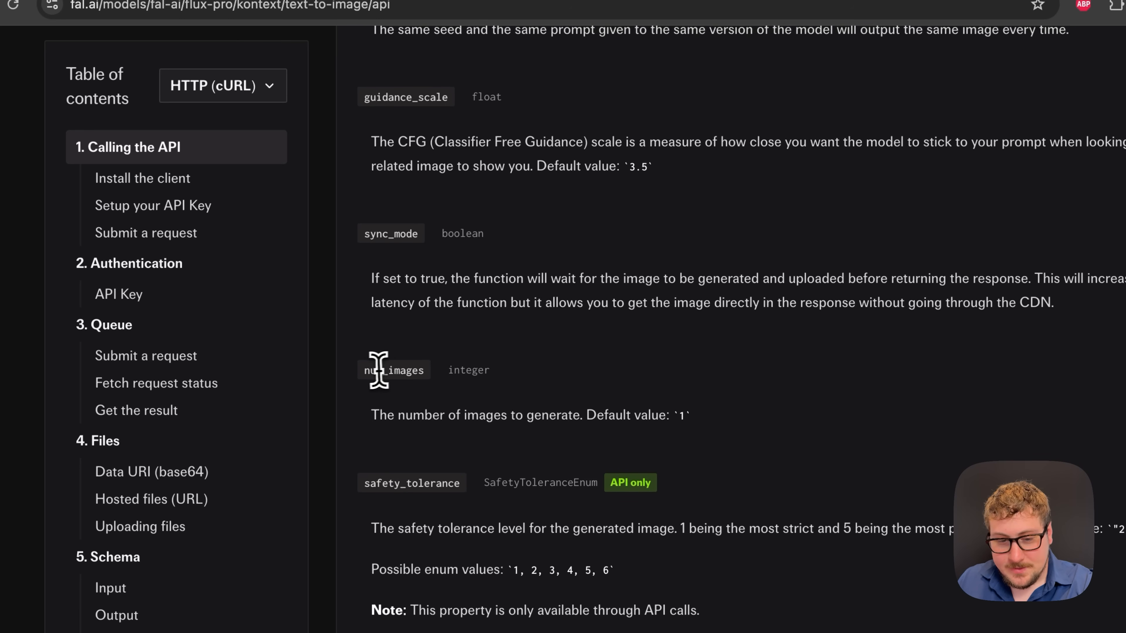
left_click_drag(371, 371, 495, 387)
left_click(594, 410)
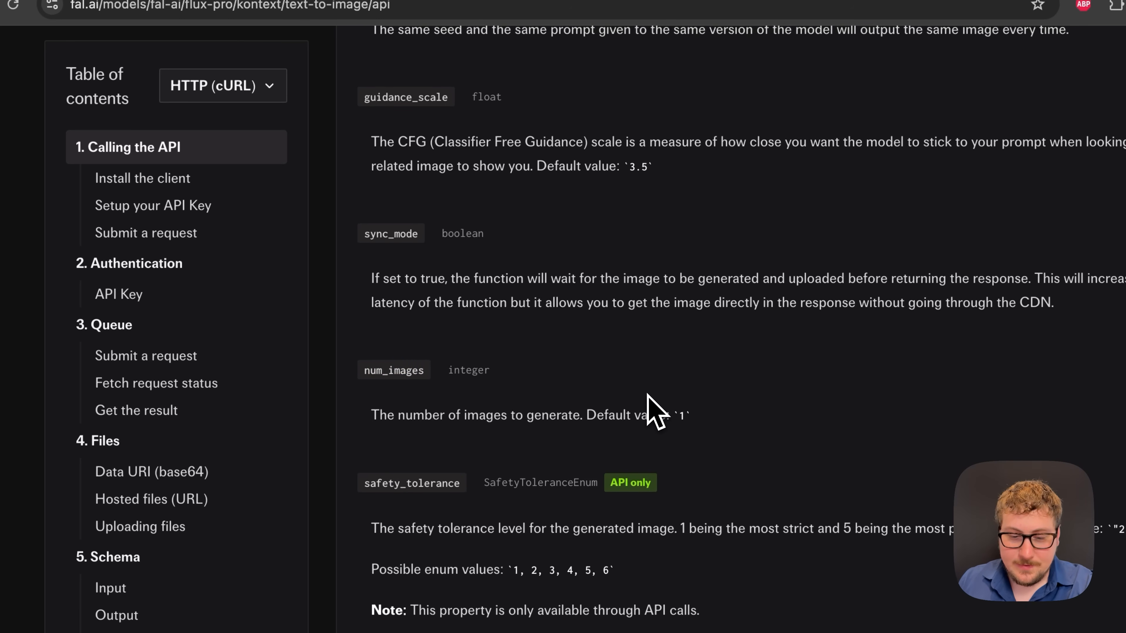
scroll(654, 412, "down", 5)
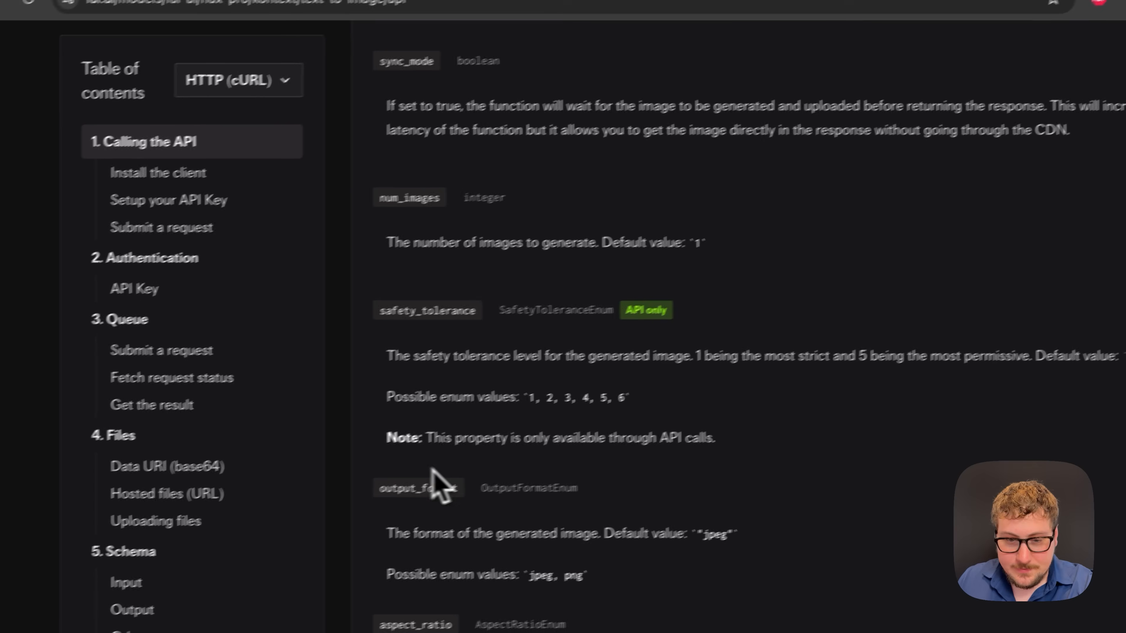
scroll(432, 469, "up", 1)
triple_click(406, 227)
left_click(405, 227)
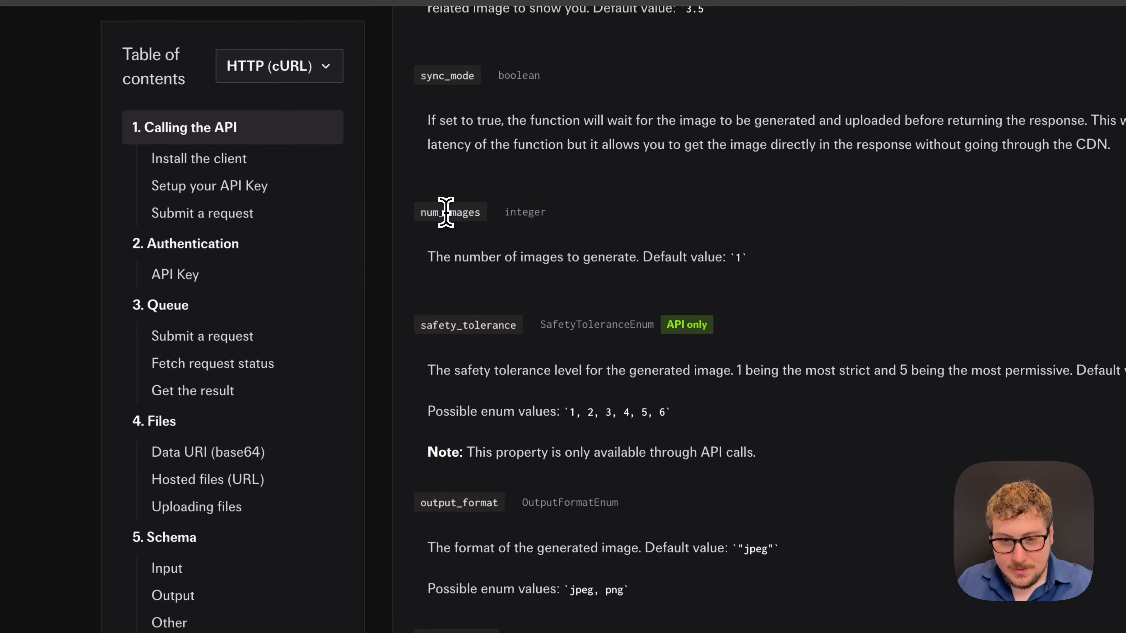
left_click_drag(480, 212, 427, 215)
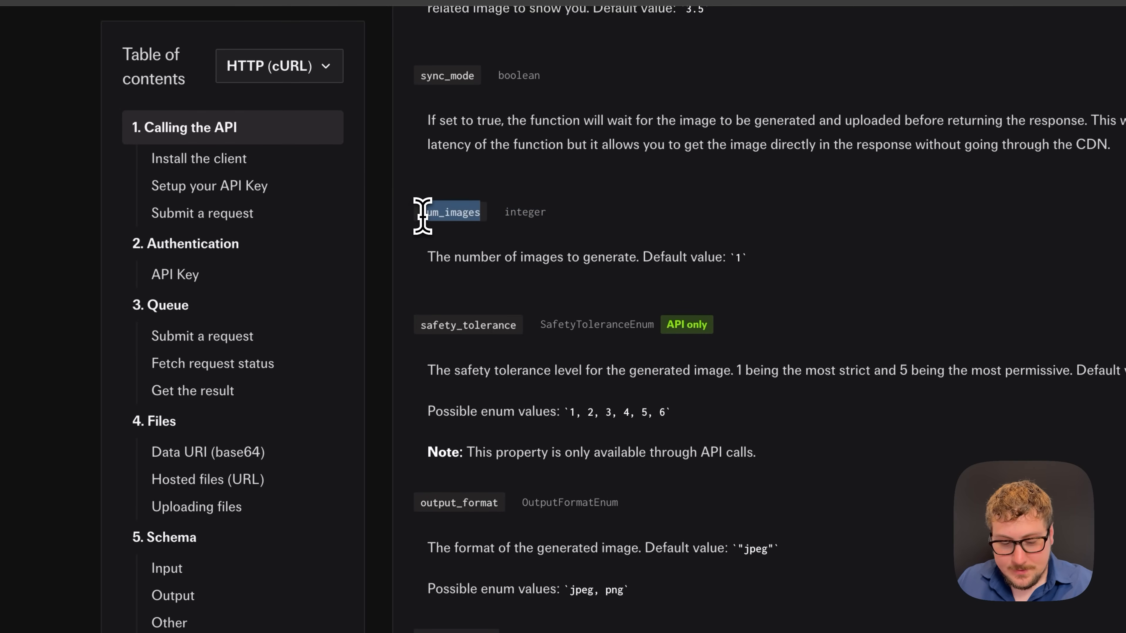
left_click(211, 46)
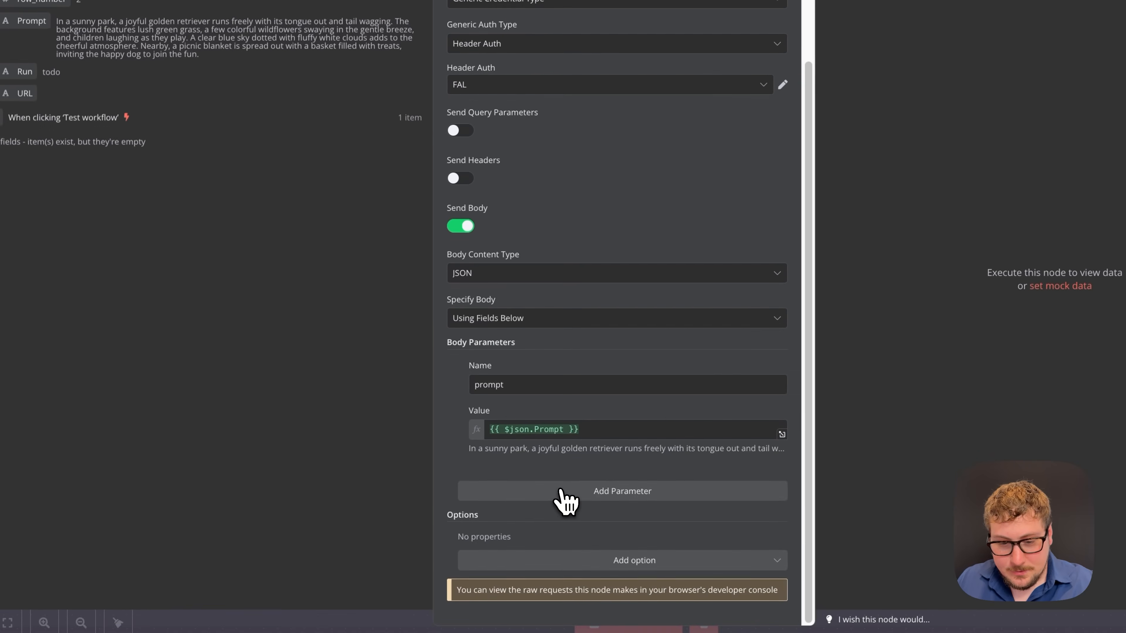
left_click(560, 491)
left_click(507, 517)
type("num_images")
left_click(522, 555)
type("4")
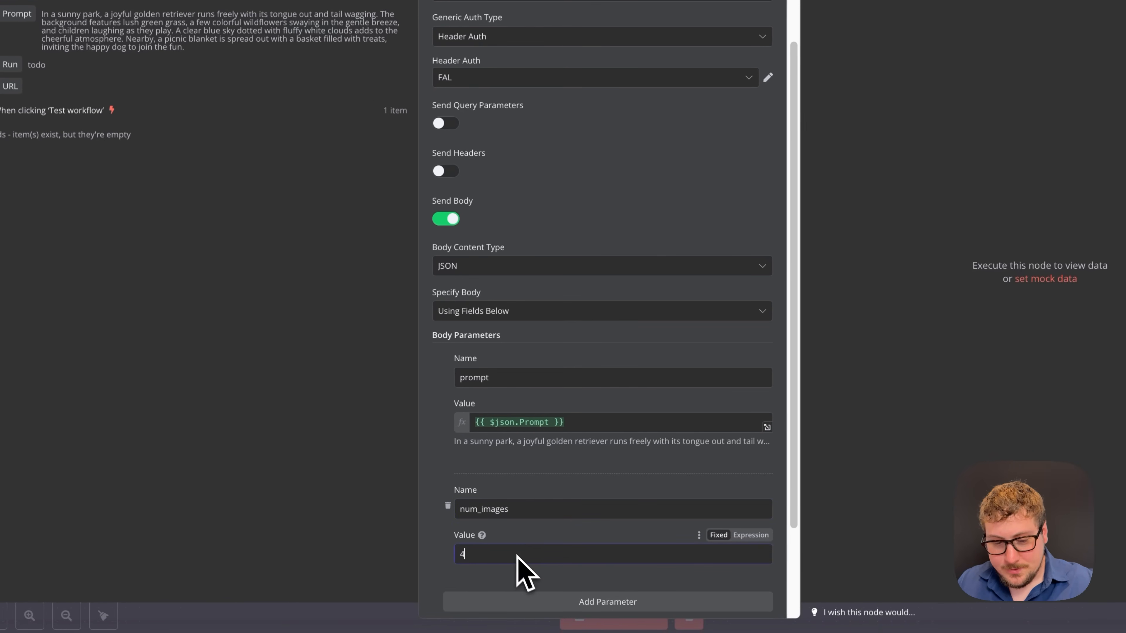
scroll(510, 492, "down", 1)
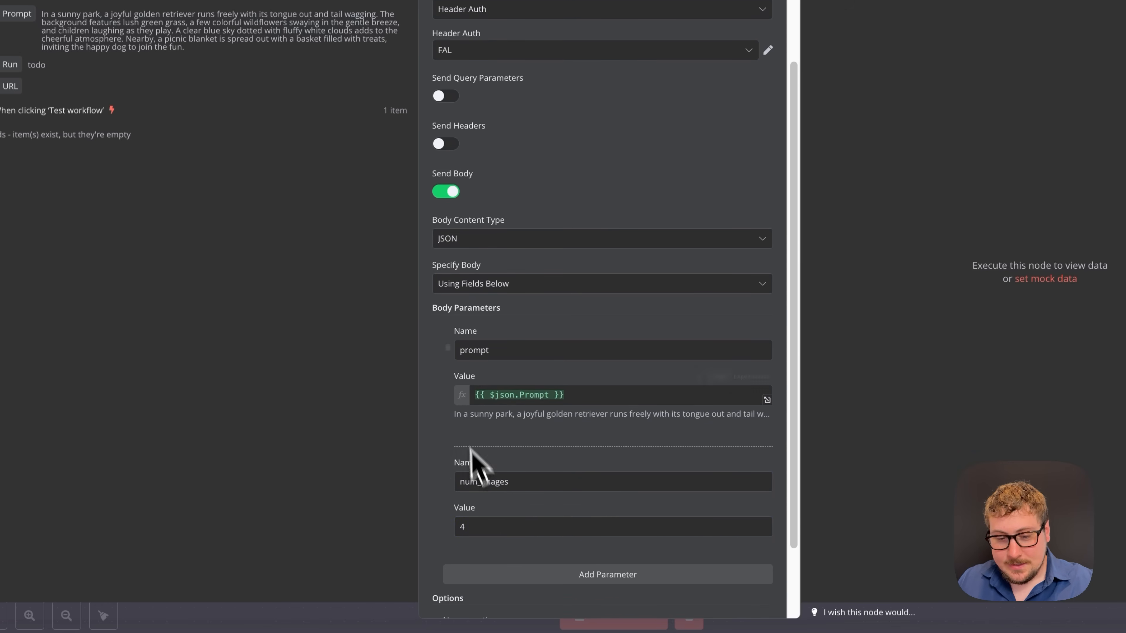
left_click(447, 480)
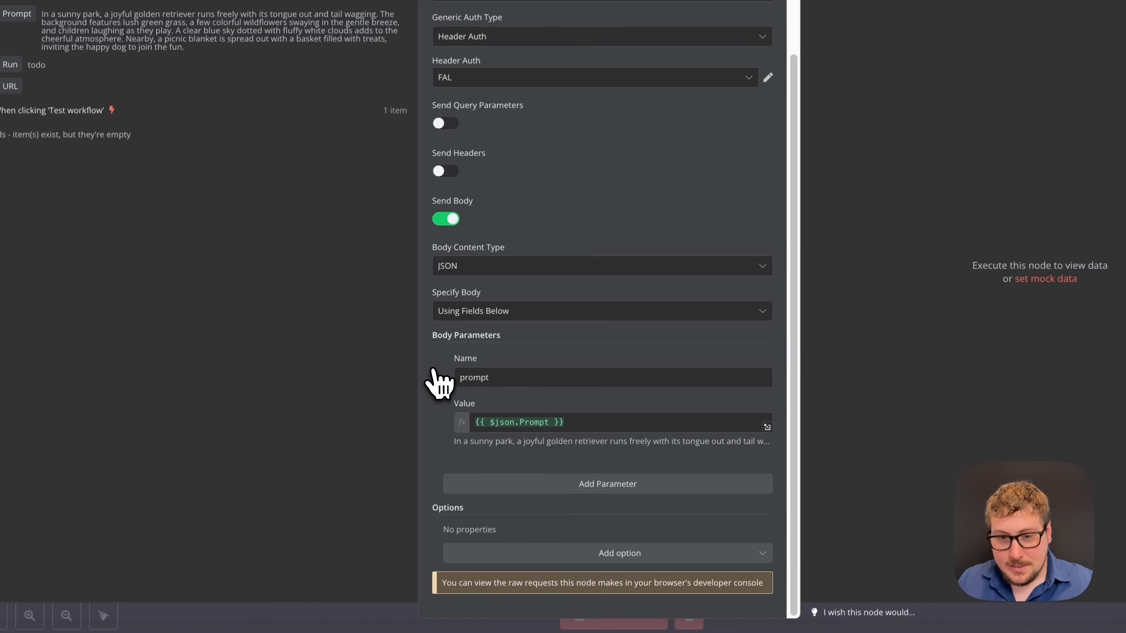
scroll(619, 229, "up", 2)
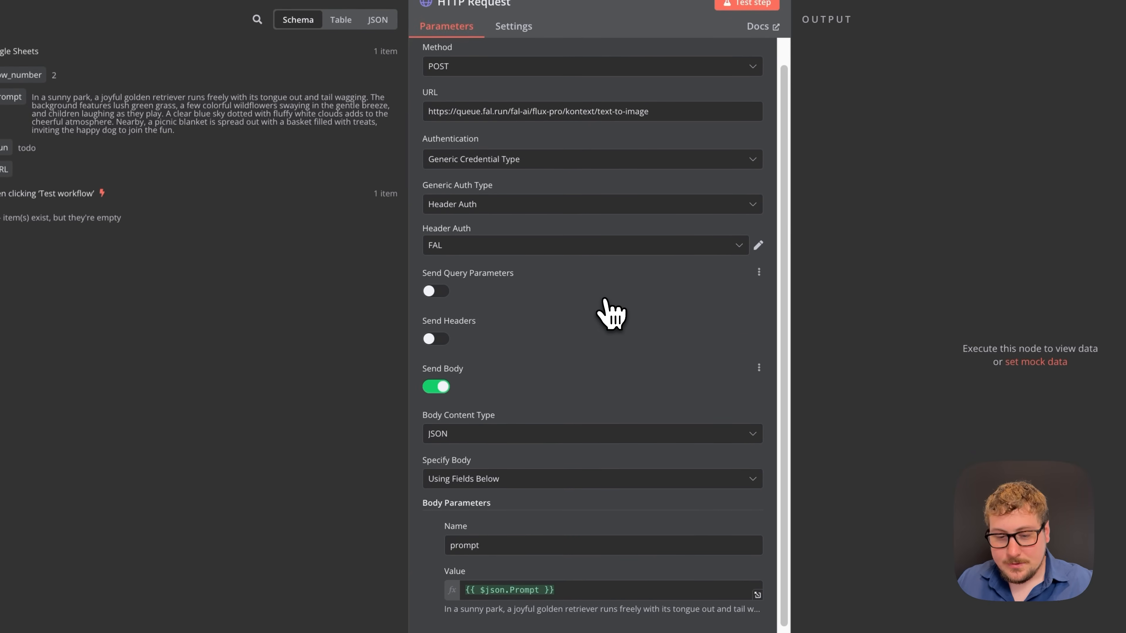
scroll(605, 311, "down", 1)
scroll(571, 288, "up", 2)
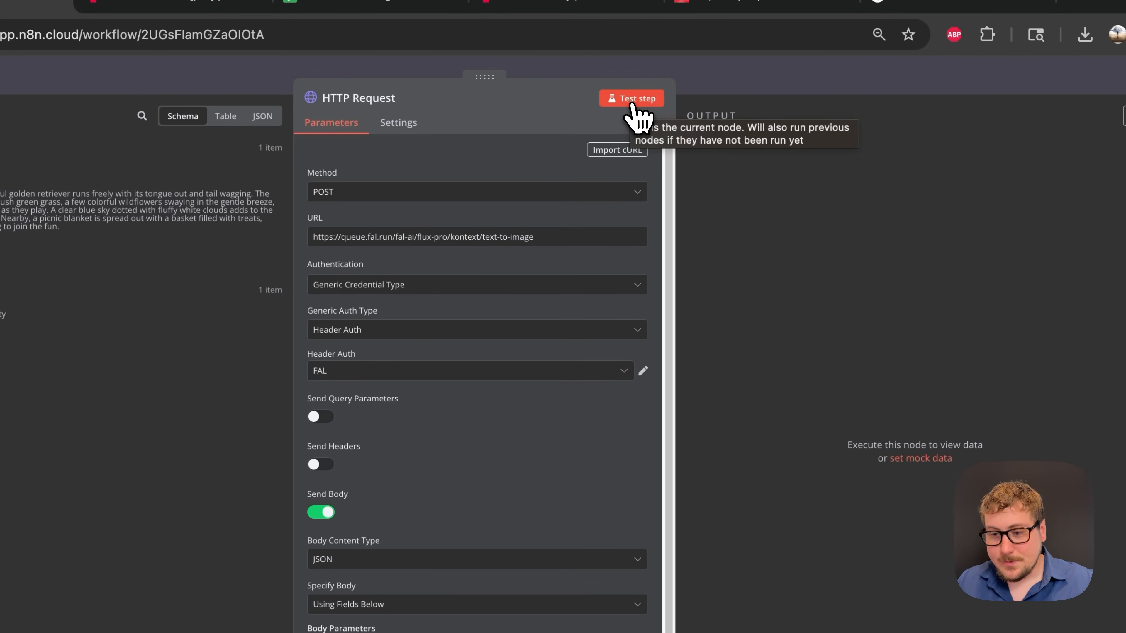
- Test the HTTP Request step and check the IN_QUEUE status in its output
left_click(637, 106)
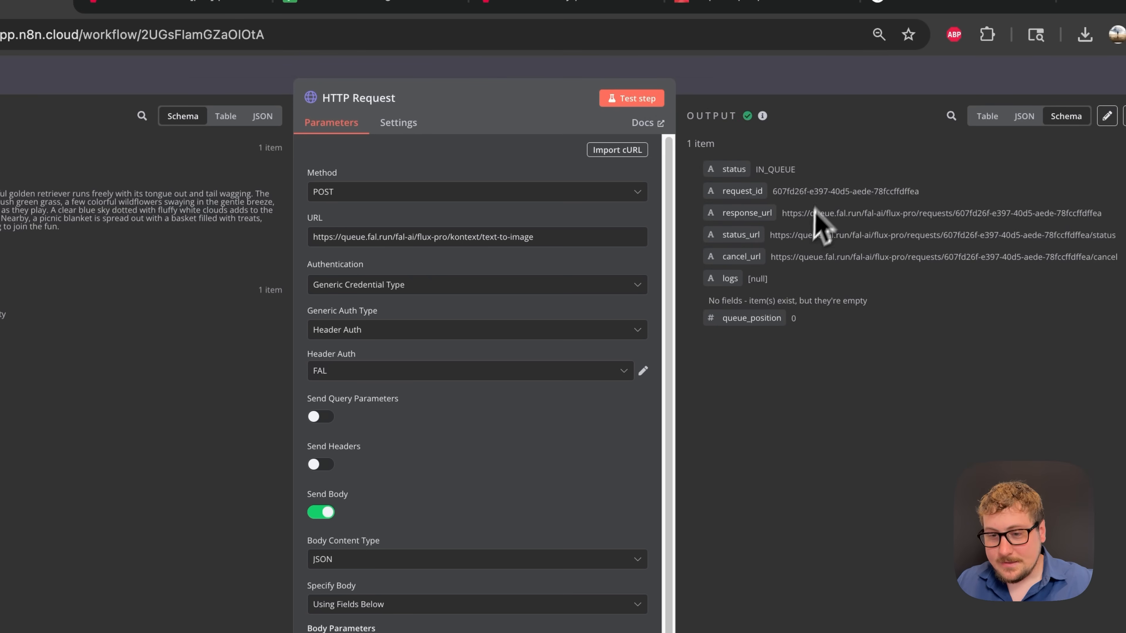
left_click_drag(760, 171, 776, 170)
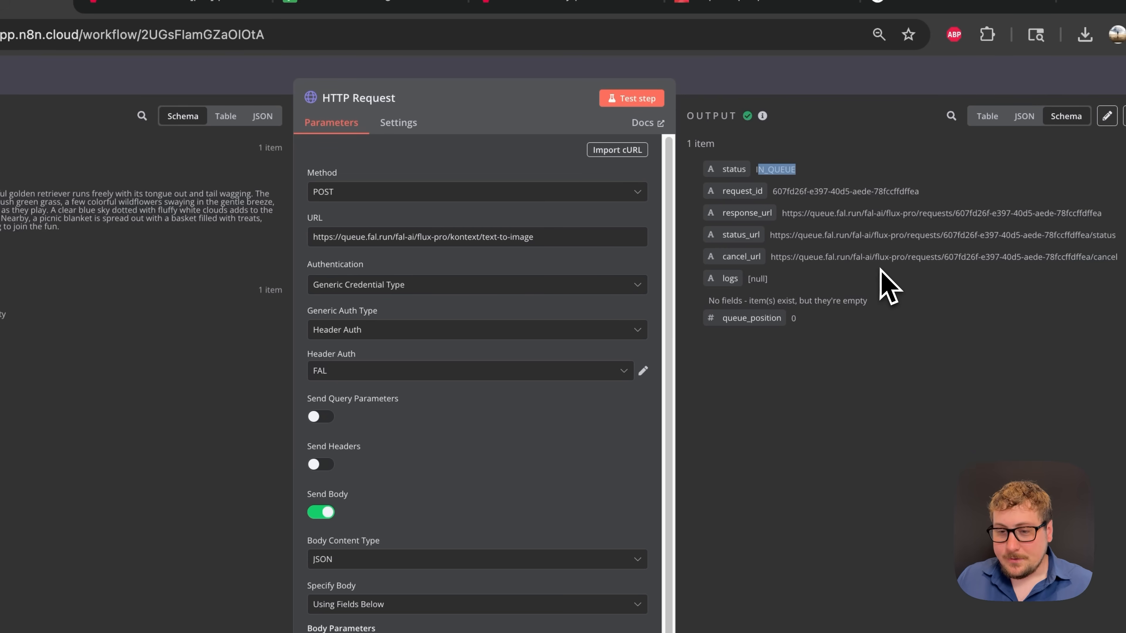
left_click(783, 80)
- Pin the fal.ai HTTP Request node's output data and save the workflow
left_click(783, 80)
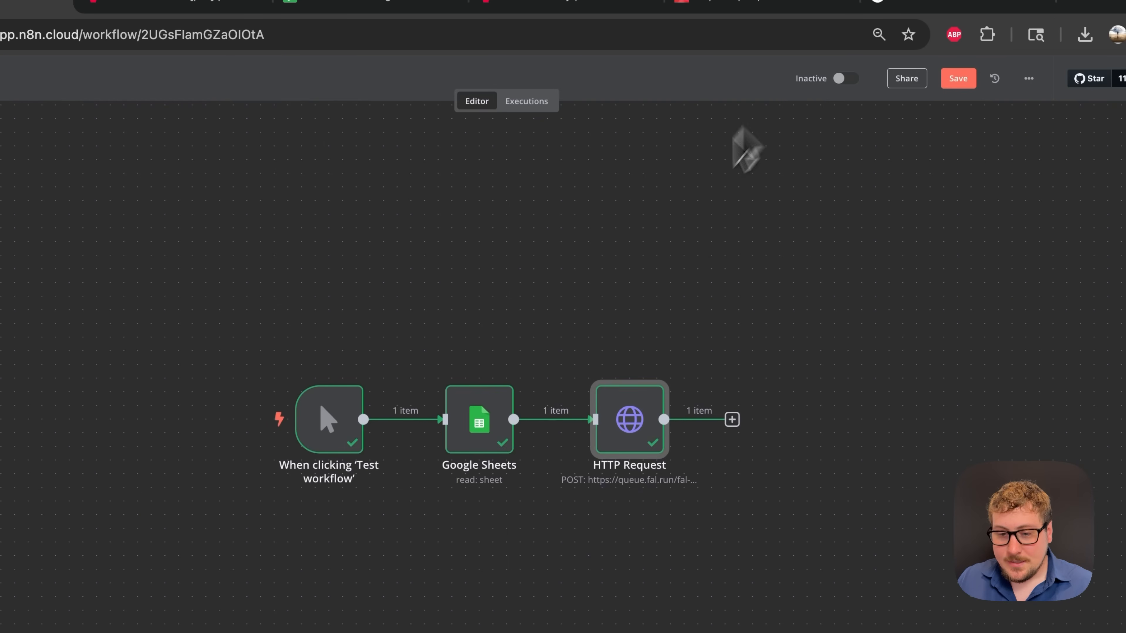
right_click(644, 417)
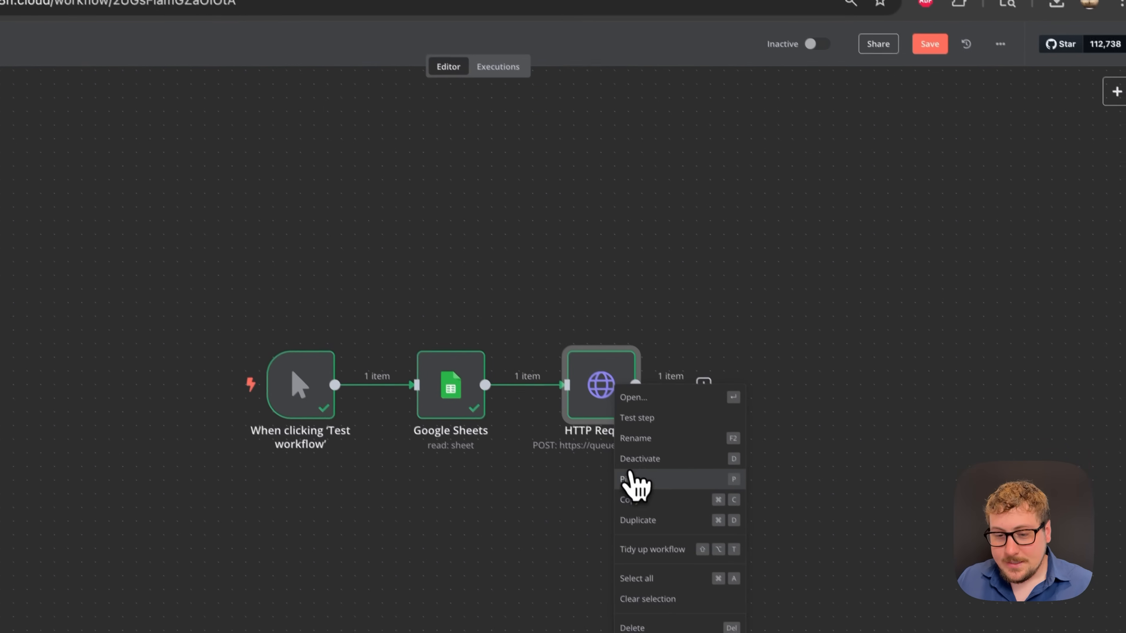
left_click(661, 513)
mouse_move(635, 352)
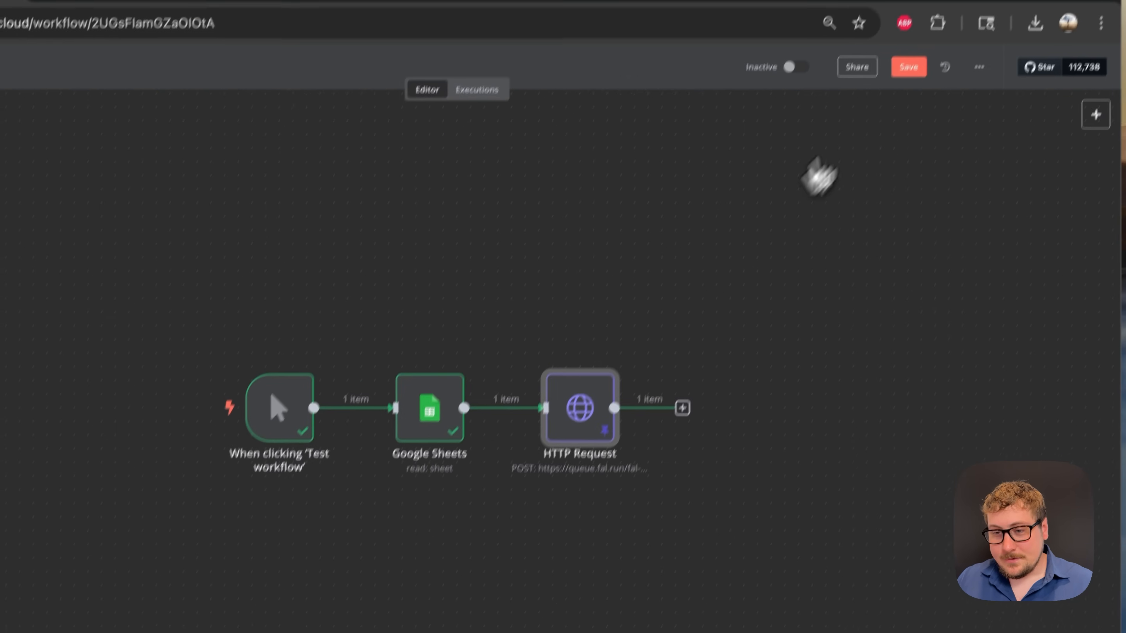
left_click(924, 37)
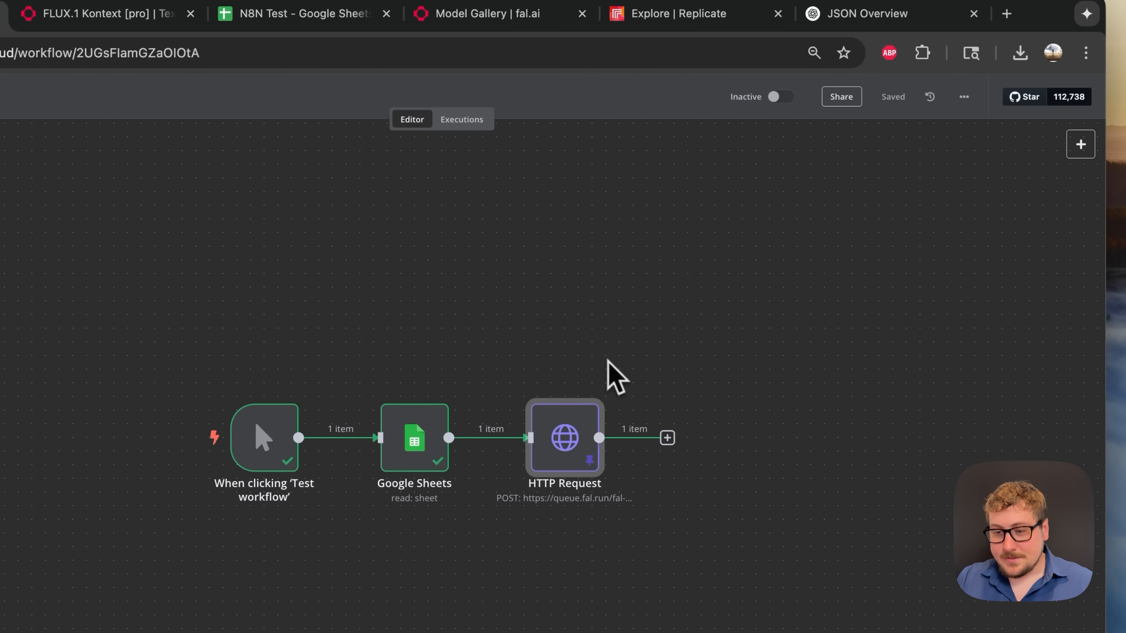
scroll(829, 327, "right", 3)
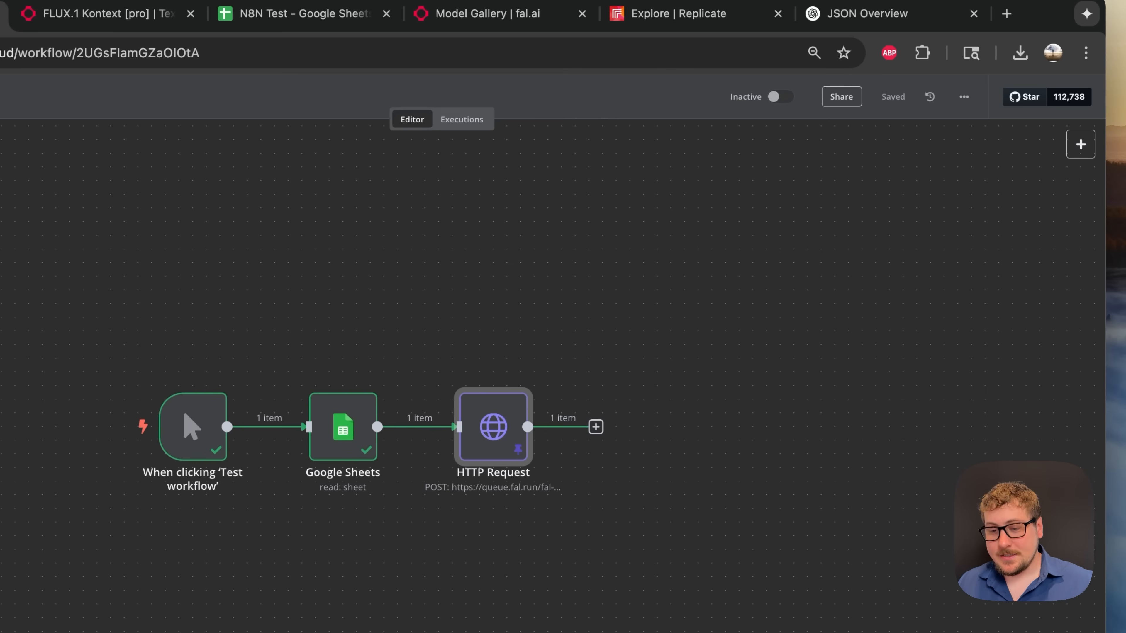
- Add a Wait node after the HTTP Request using the 'wa' search
left_click(602, 431)
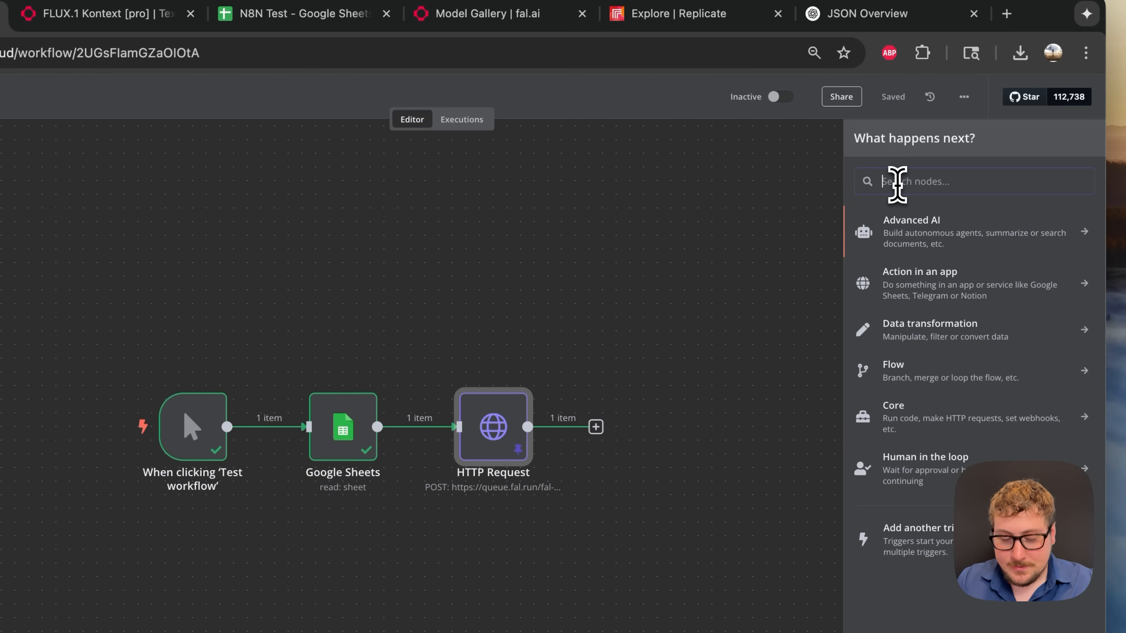
type("wait")
left_click(922, 226)
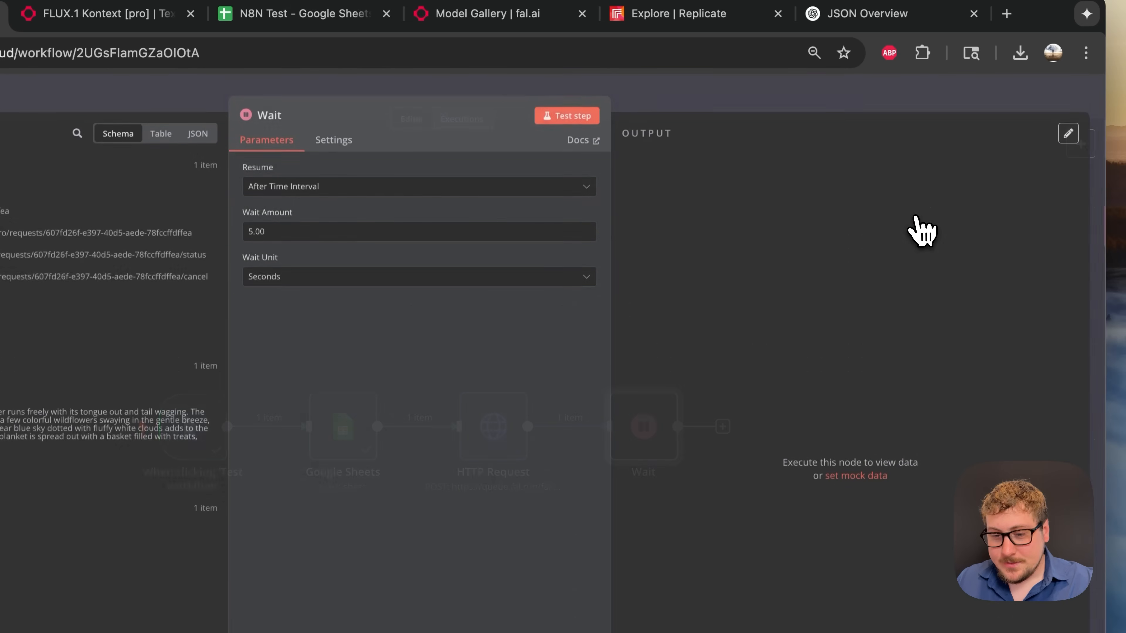
left_click(723, 106)
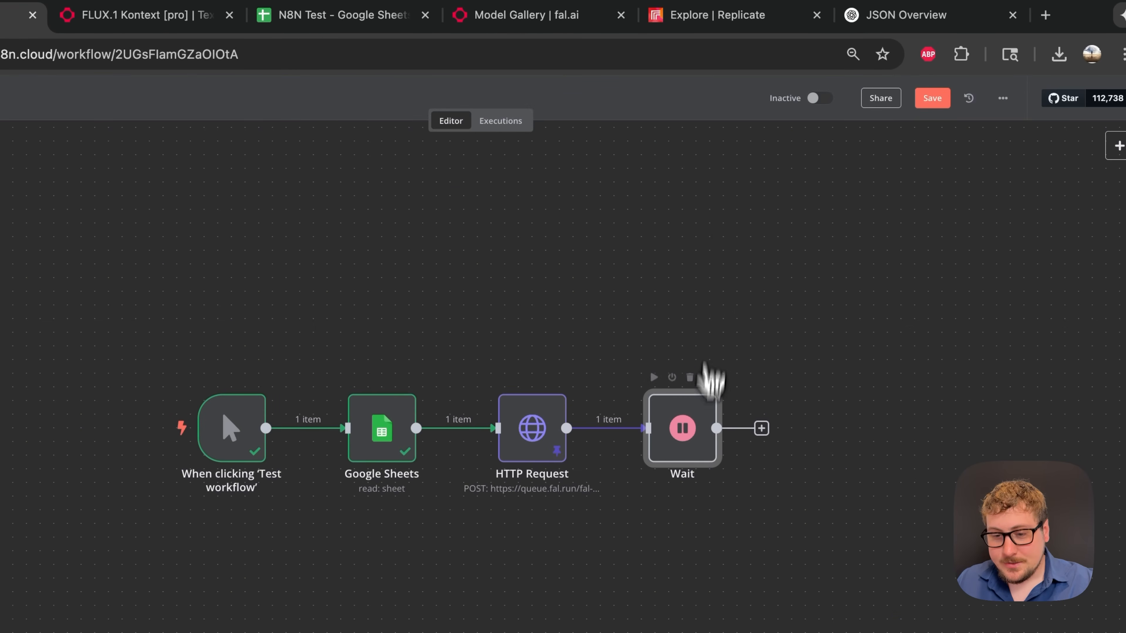
- Test the Wait step with a 1-second pause
double_click(698, 422)
double_click(389, 214)
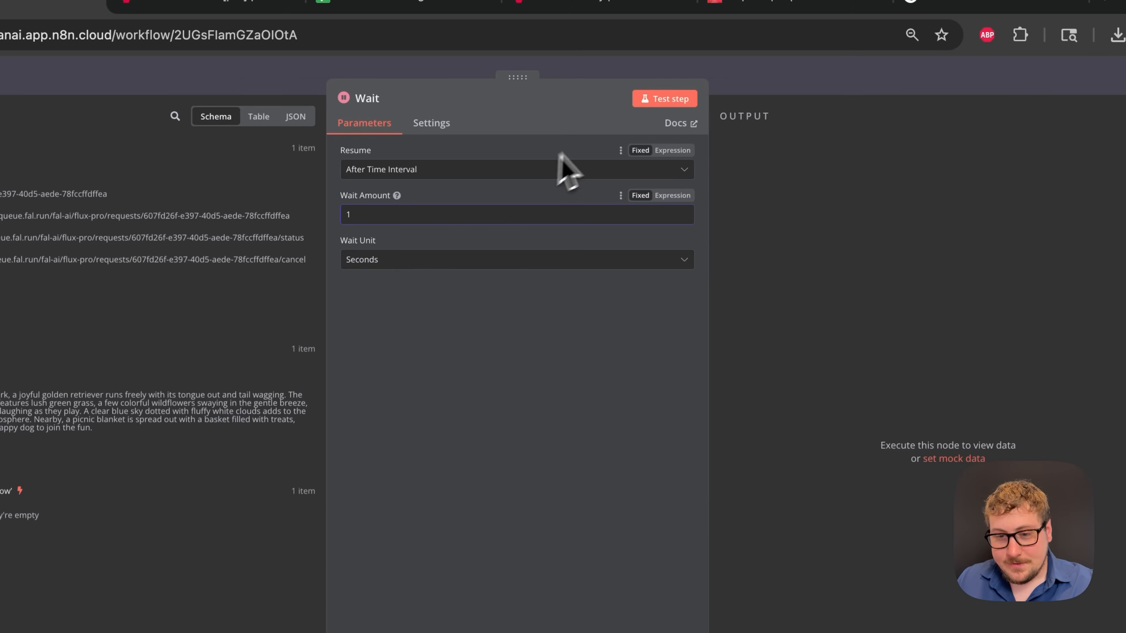
left_click(650, 102)
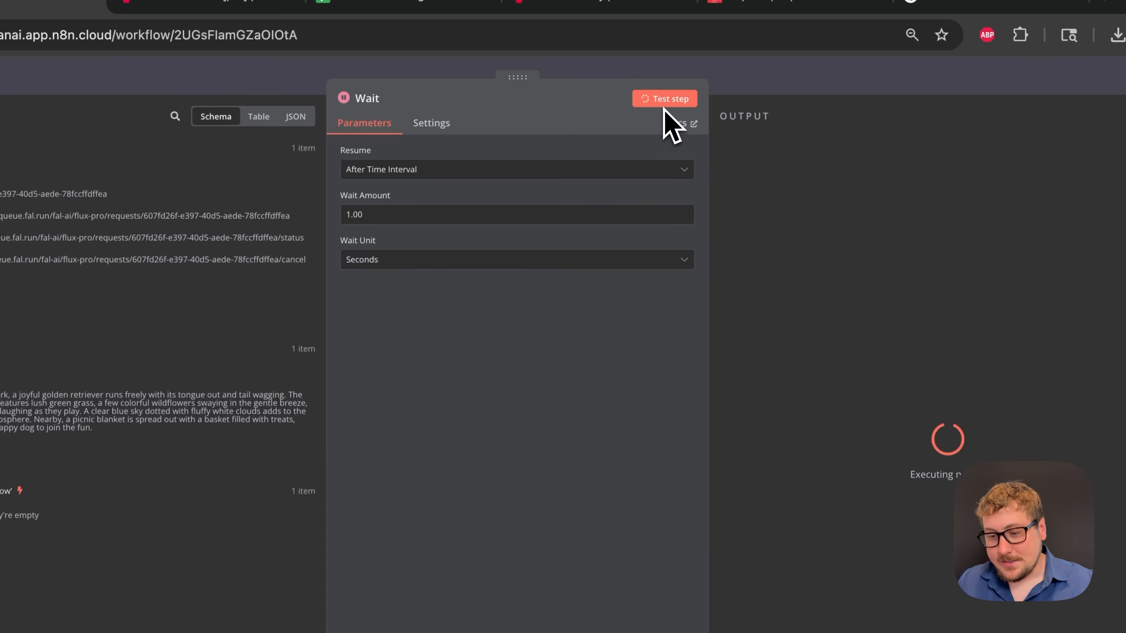
left_click(752, 91)
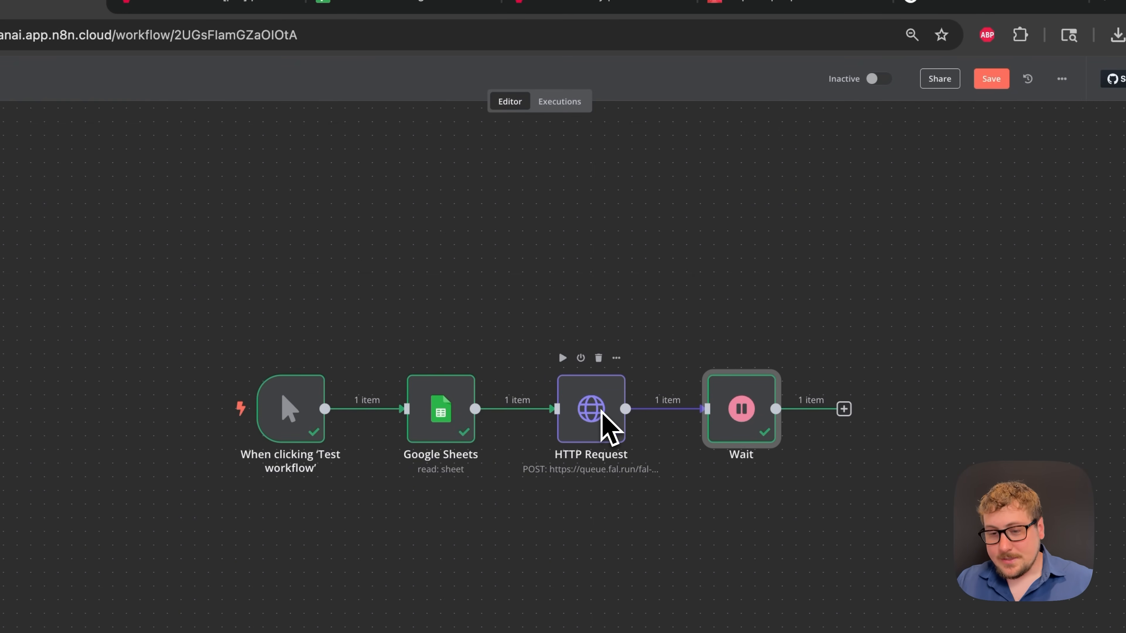
scroll(734, 447, "right", 2)
- Set the Wait Amount to 30 seconds
double_click(698, 410)
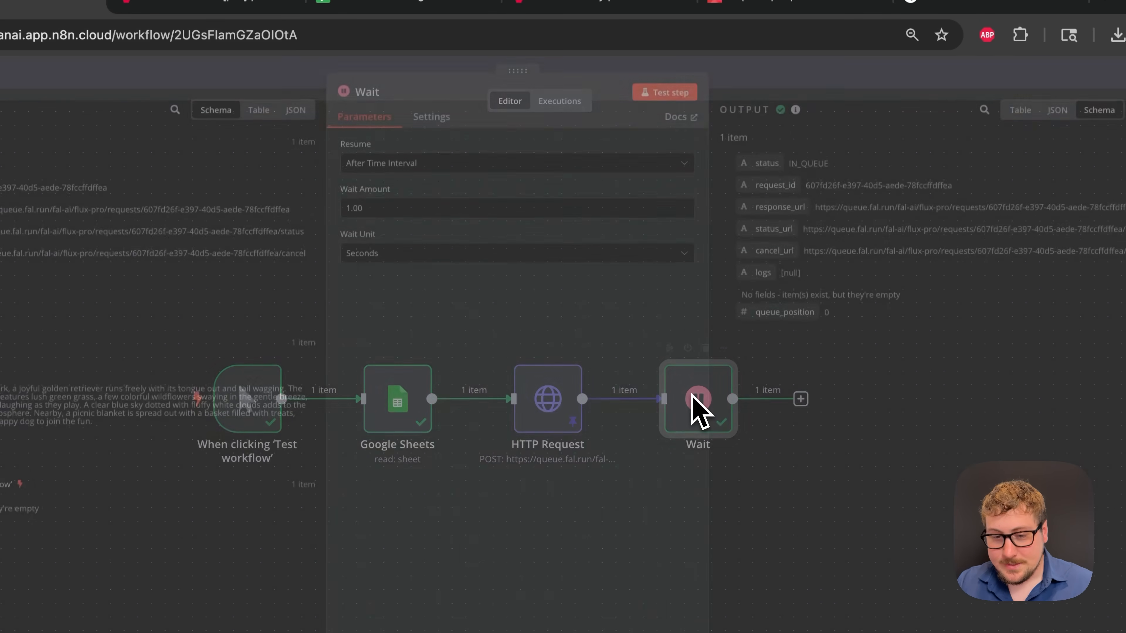
left_click(387, 215)
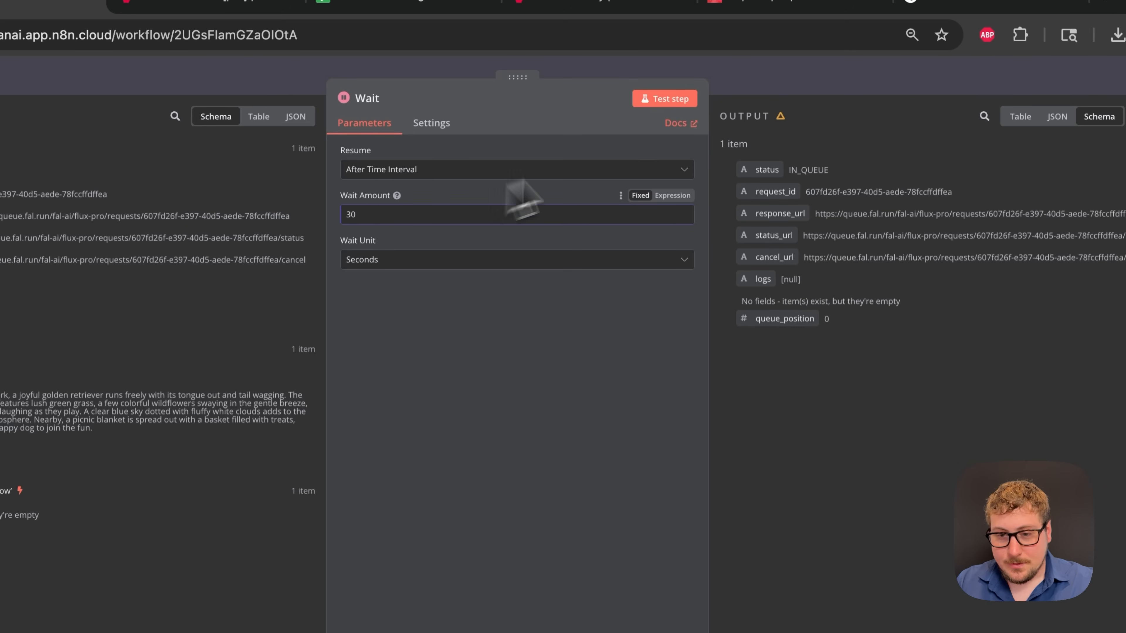
left_click(749, 82)
scroll(678, 345, "right", 5)
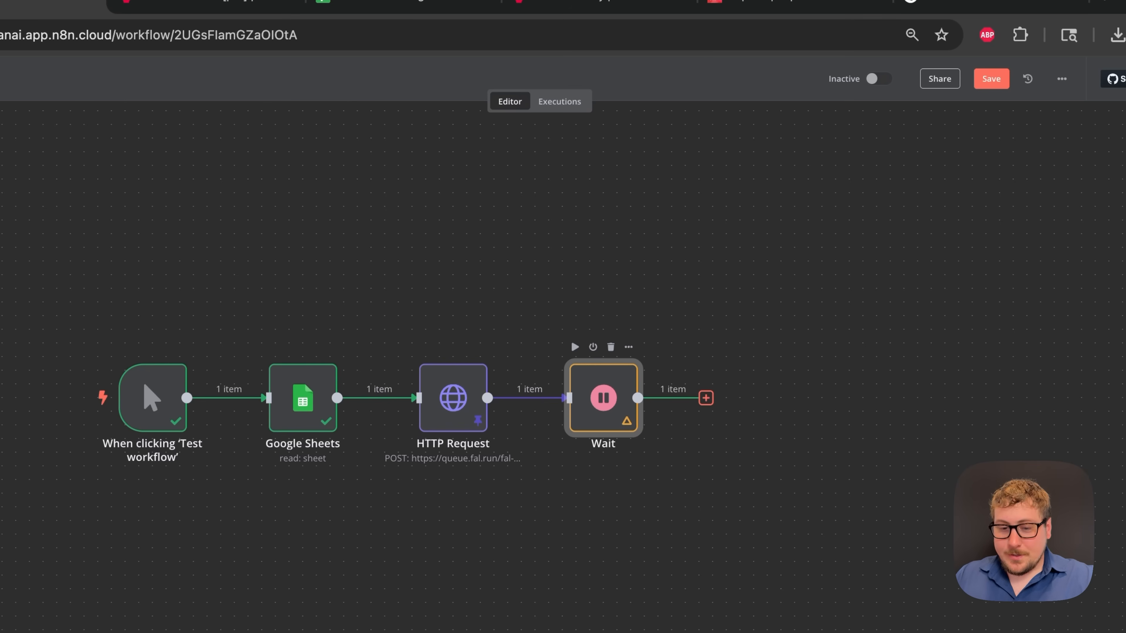
- Add a second HTTP Request node after the Wait node
left_click(706, 398)
type("htt")
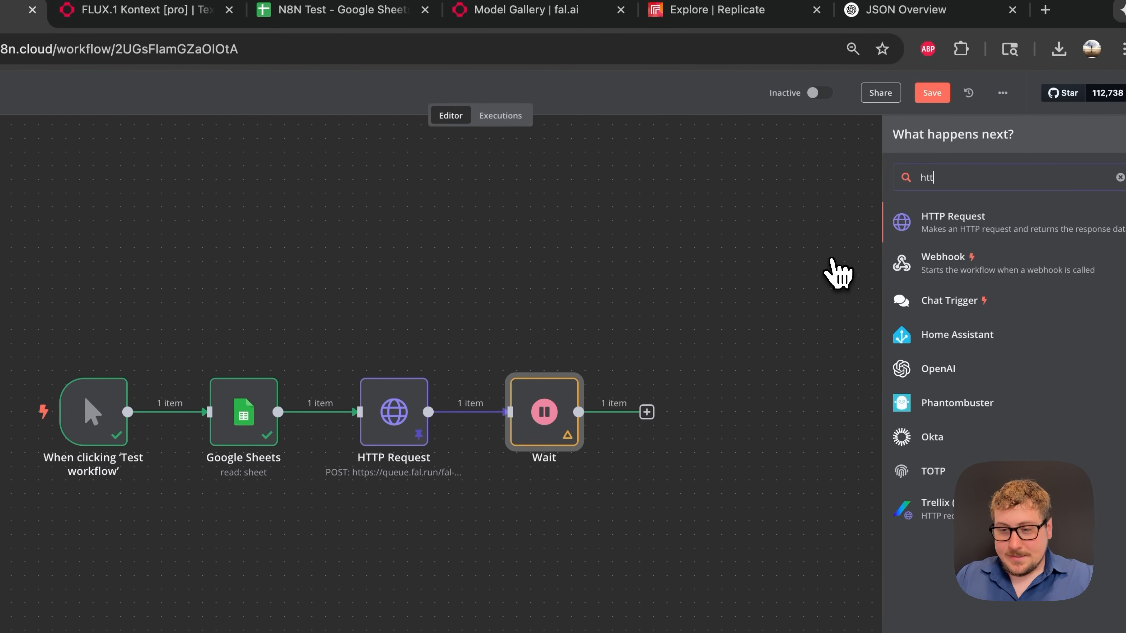
left_click(942, 222)
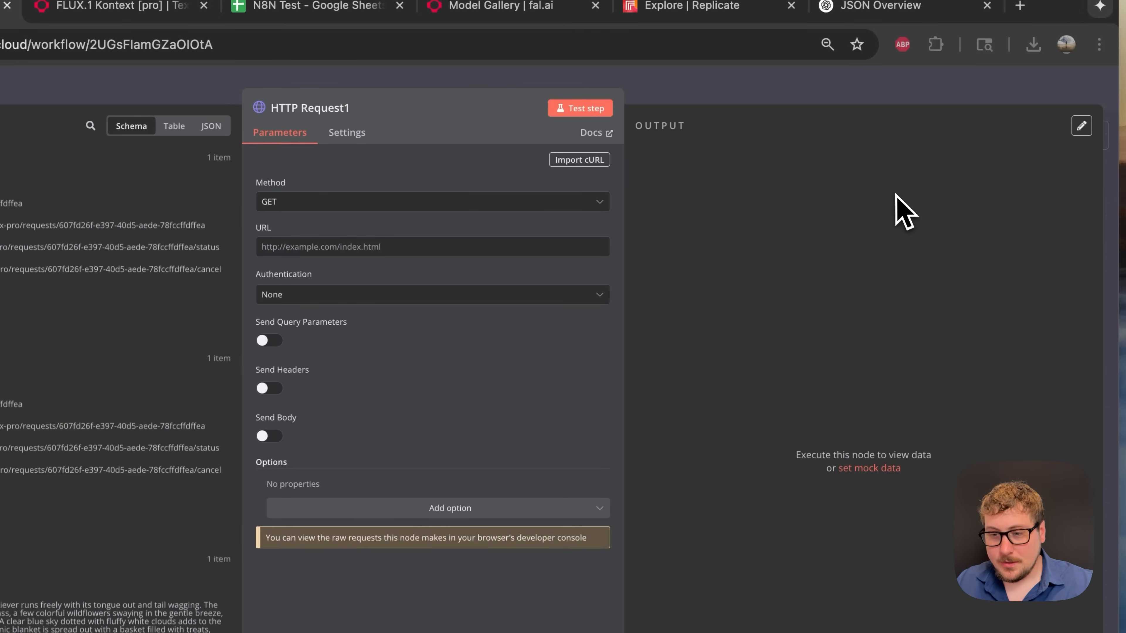
left_click(687, 86)
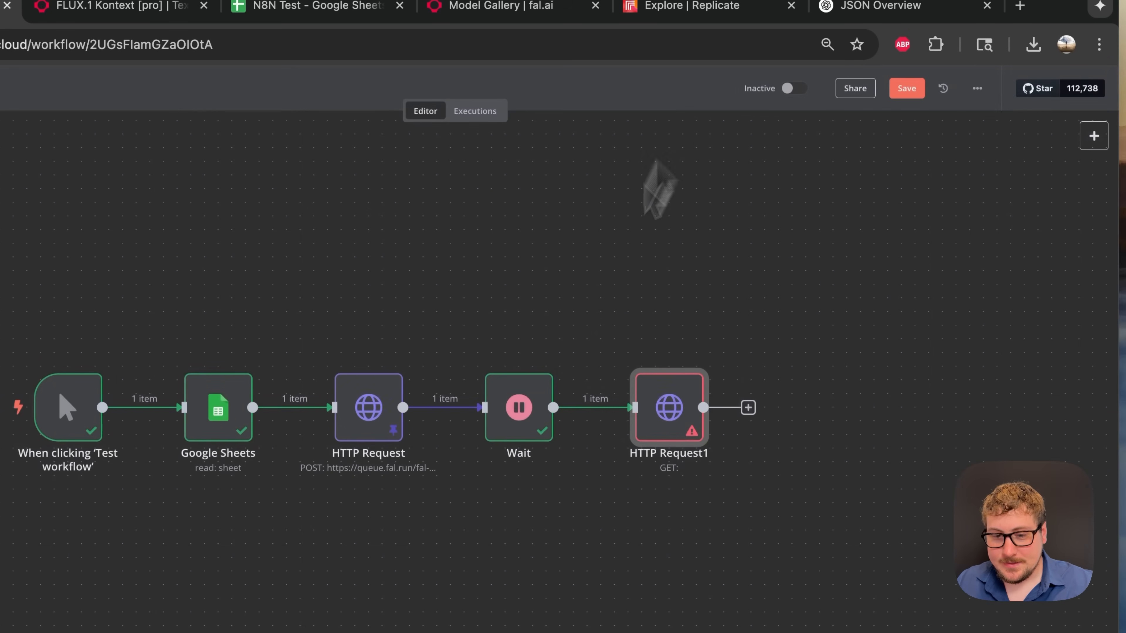
- Change the Wait Amount to 1
double_click(530, 437)
double_click(340, 232)
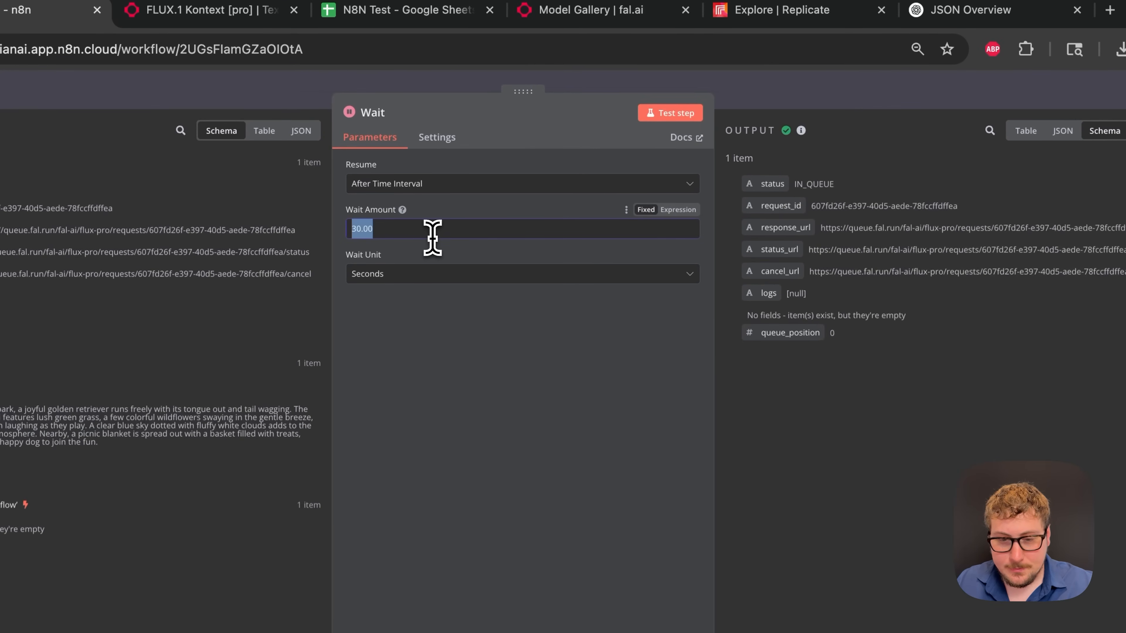
type("1")
left_click(808, 106)
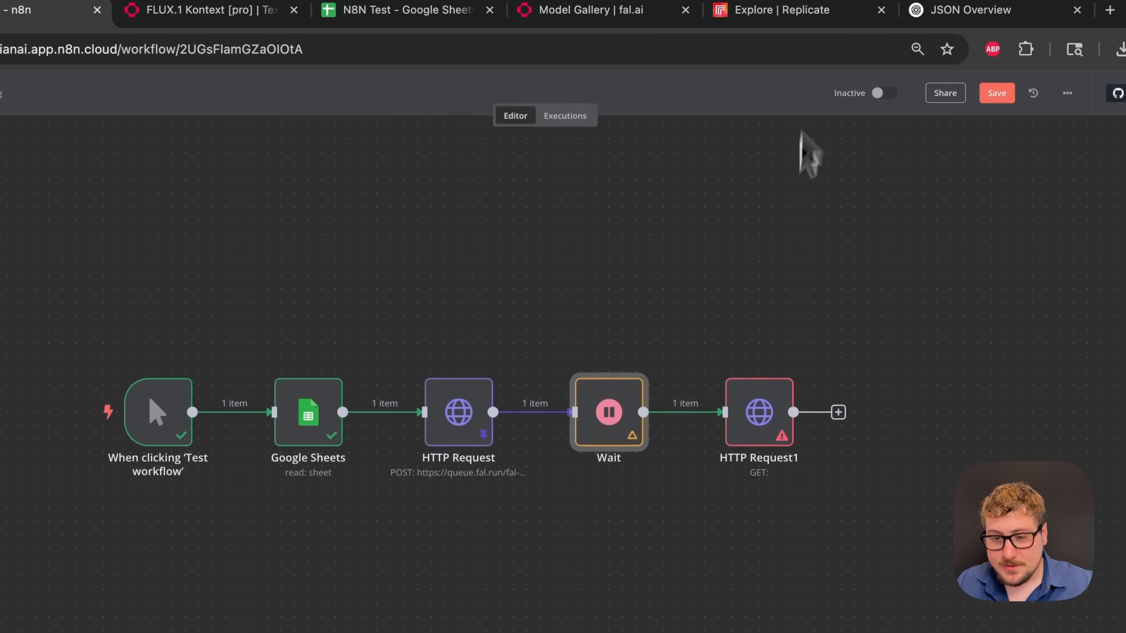
- Set HTTP Request1 authentication to Generic Credential Type, Header Auth, using the FAL credential
double_click(798, 393)
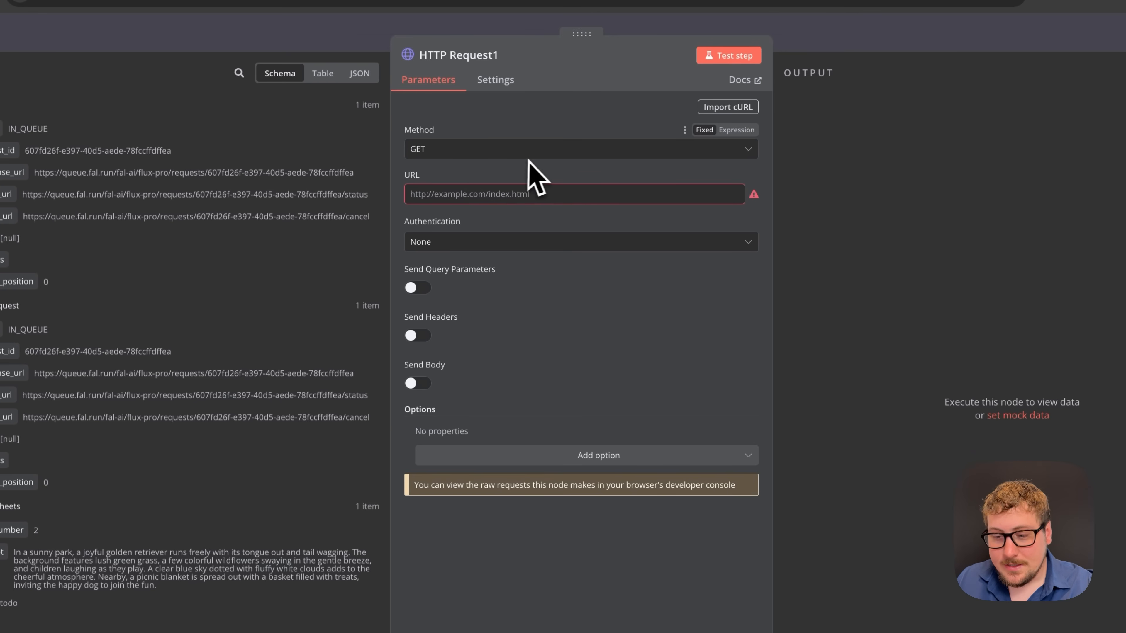
left_click(485, 246)
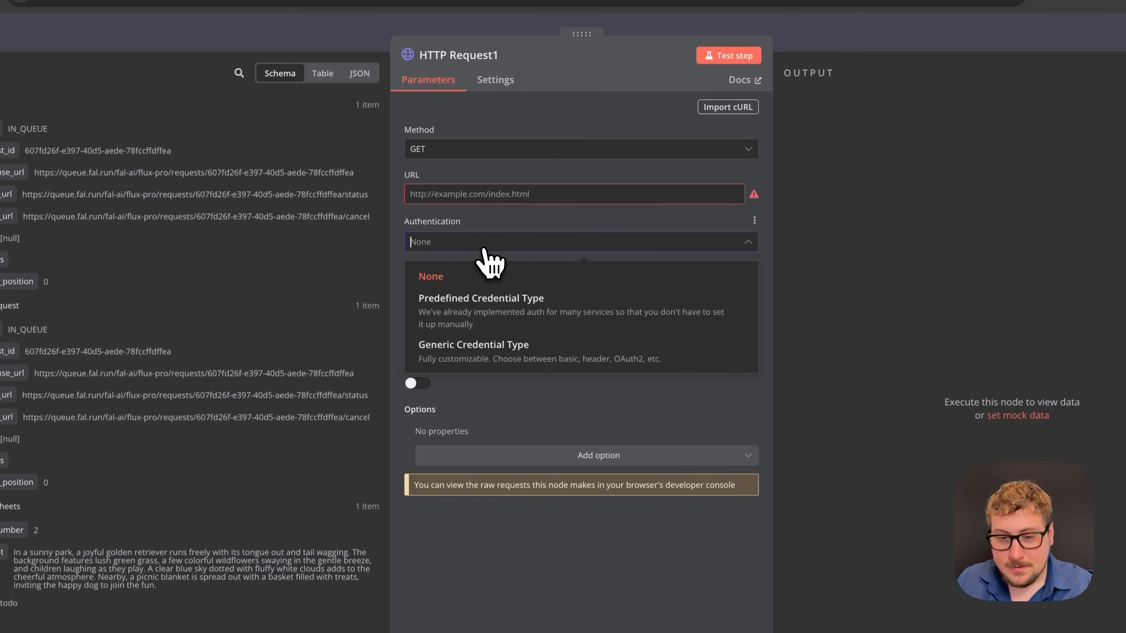
left_click(503, 337)
left_click(485, 289)
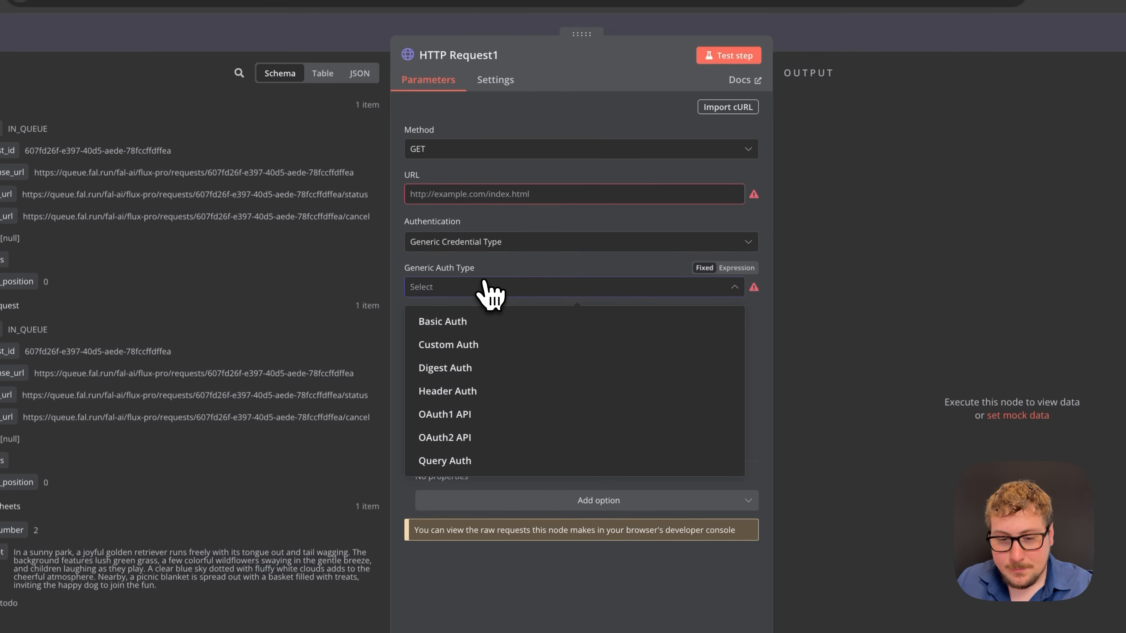
left_click(465, 392)
left_click(464, 333)
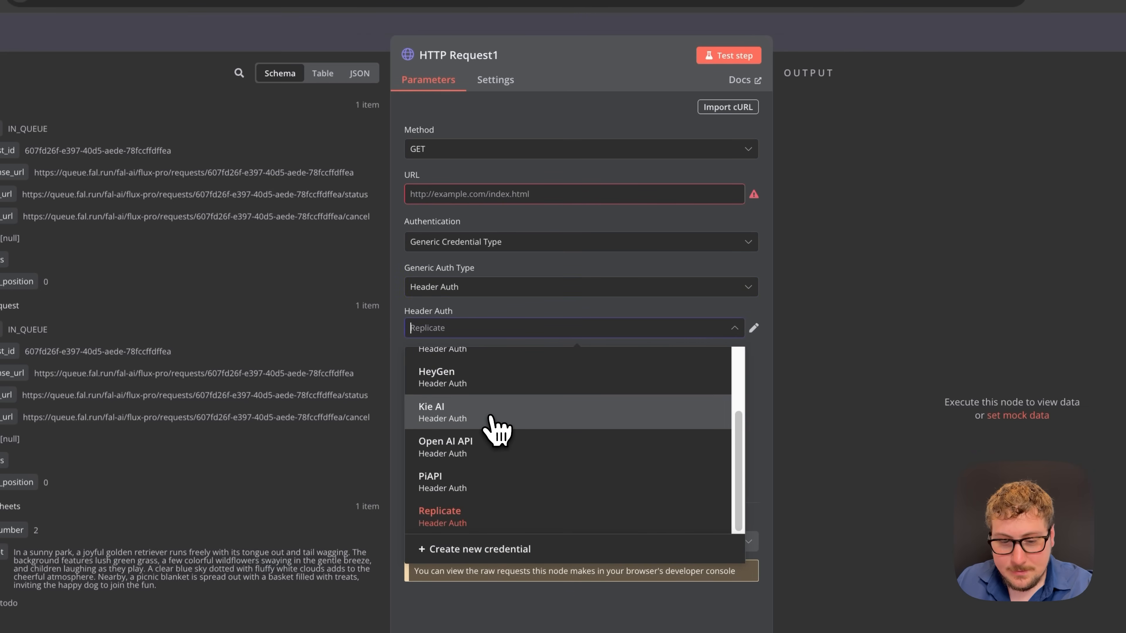
left_click_drag(740, 432, 736, 375)
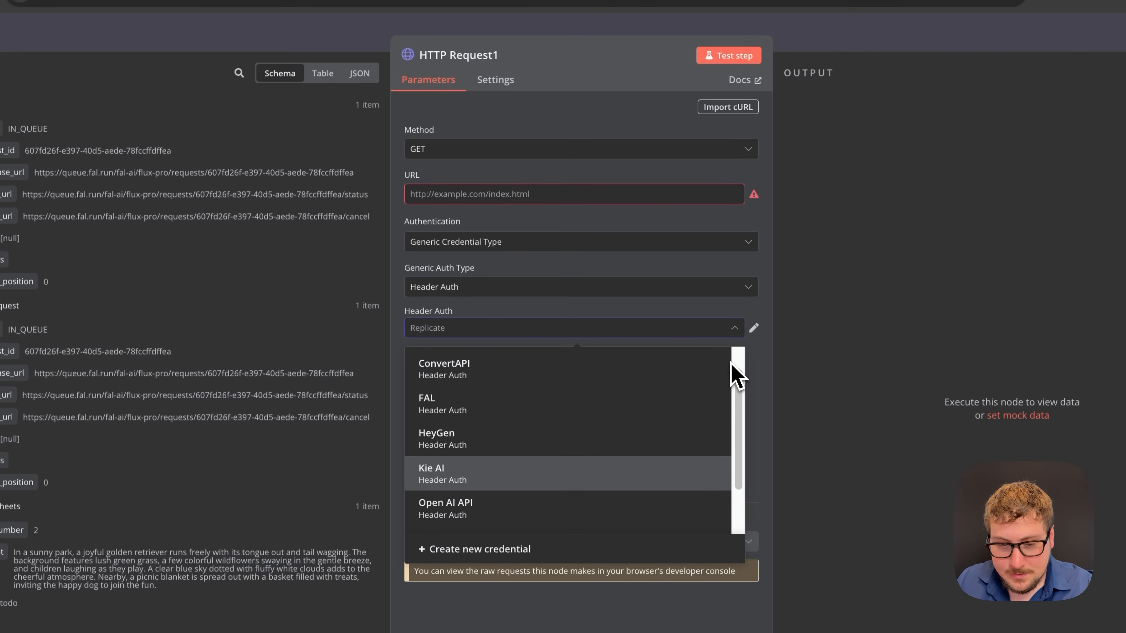
scroll(573, 432, "up", 1)
left_click(573, 432)
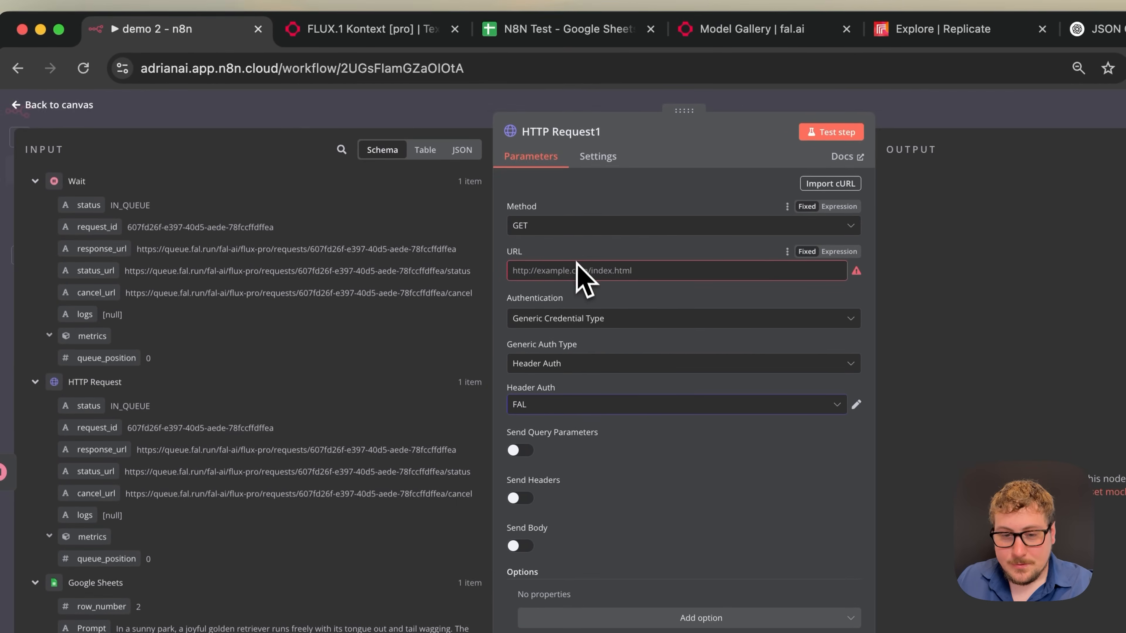
- Map response_url into the request URL and test it to fetch the image
left_click(545, 226)
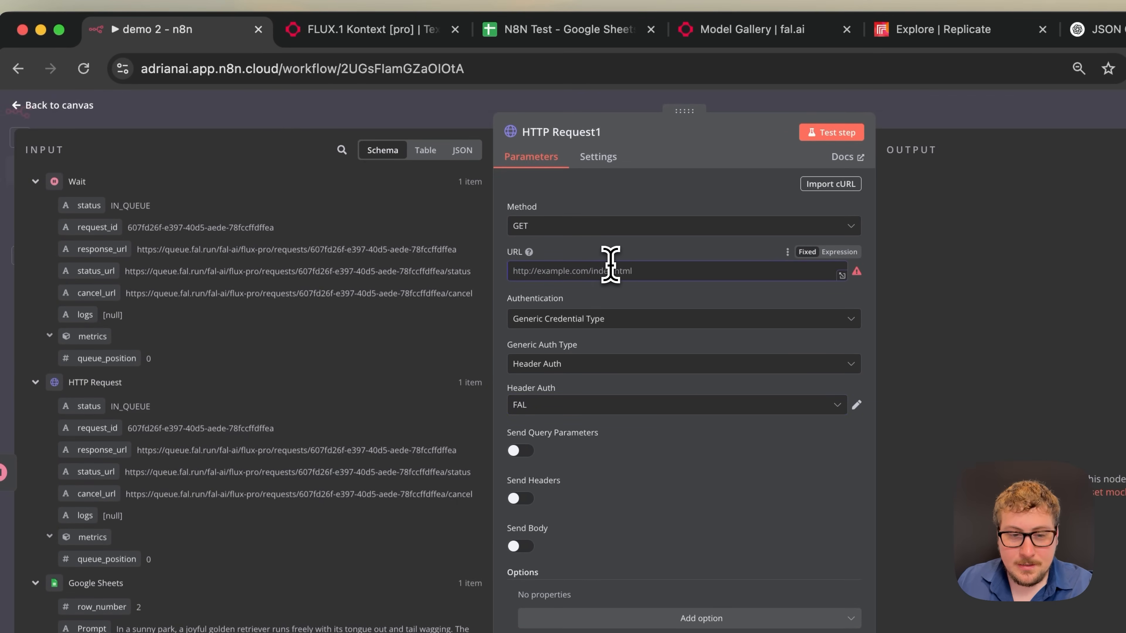
left_click_drag(101, 249, 585, 265)
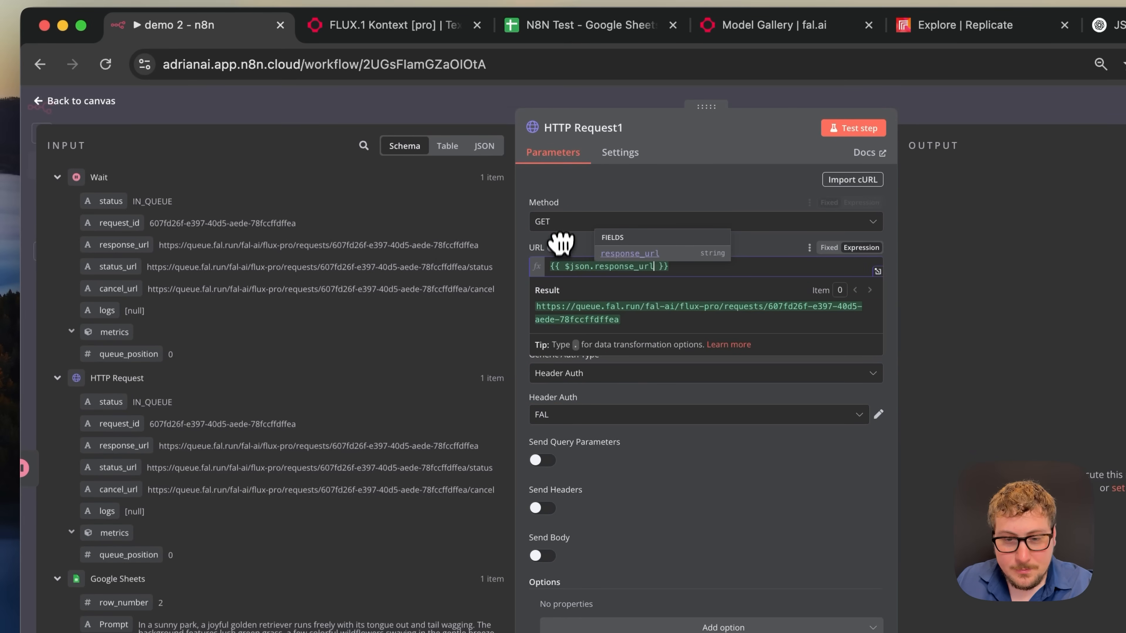
left_click(584, 204)
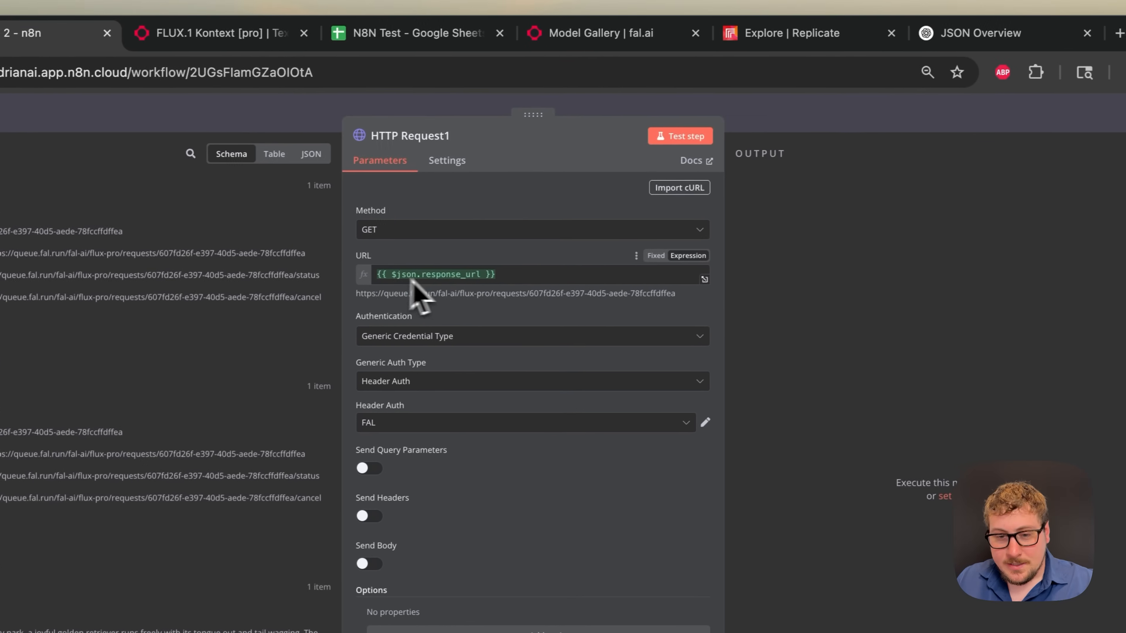
left_click(439, 275)
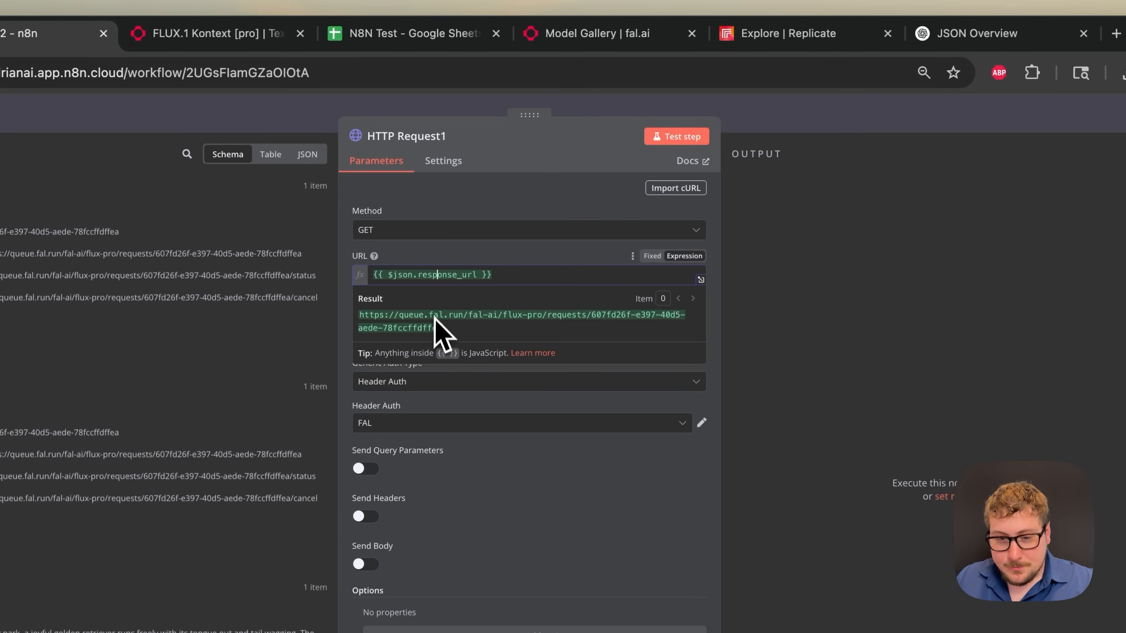
left_click(448, 258)
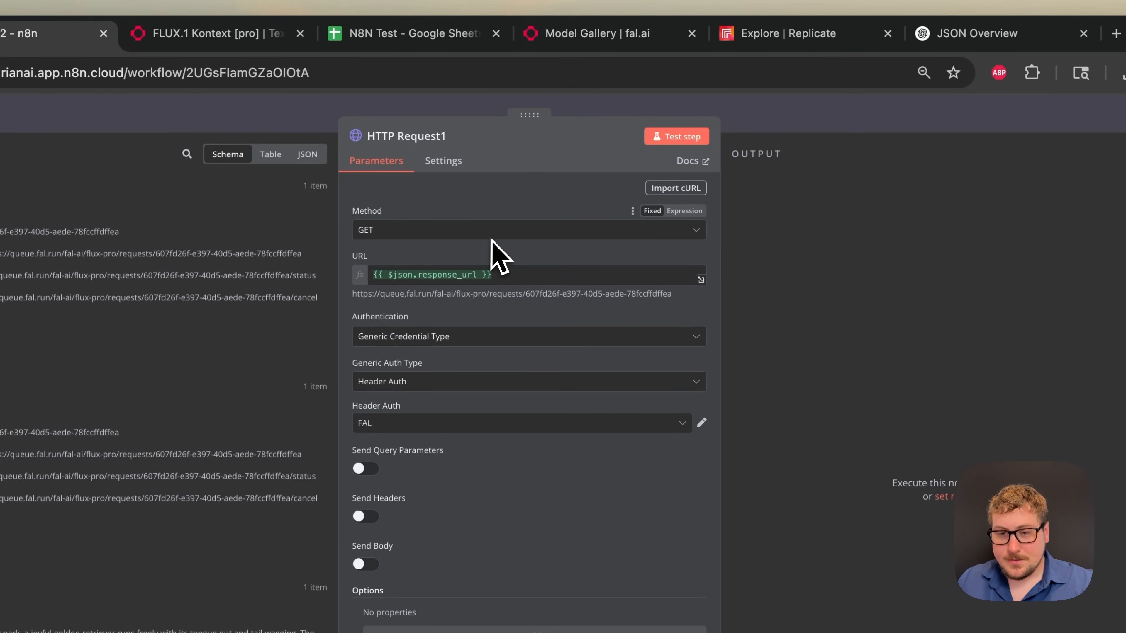
left_click(678, 138)
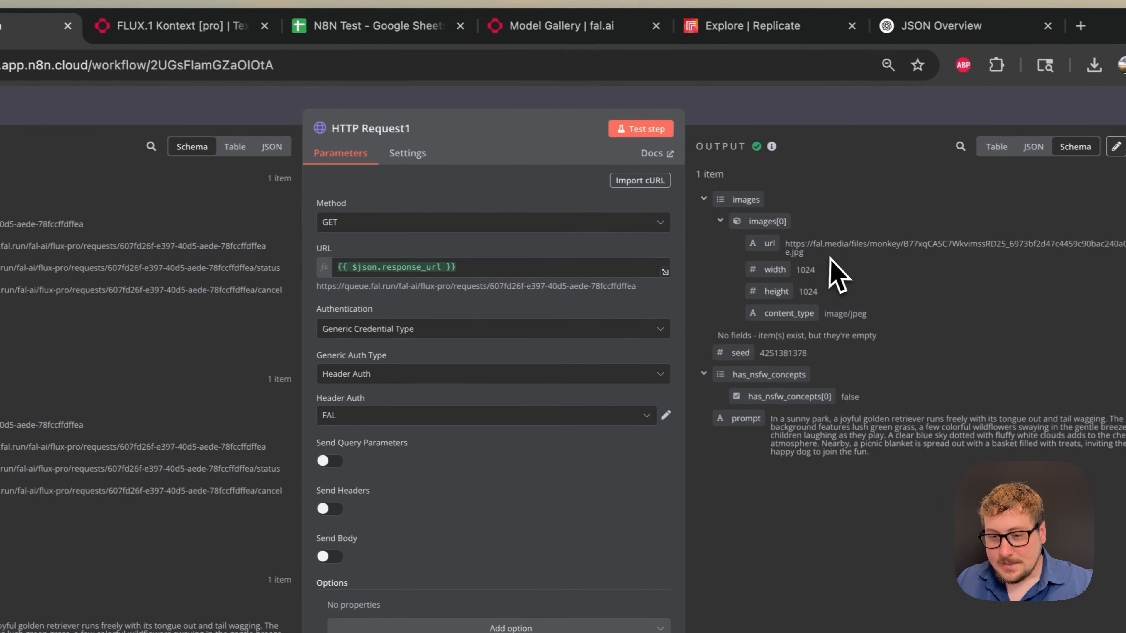
- Copy the images[0].url value, load it in a new browser tab, then return to n8n
left_click_drag(781, 246, 795, 254)
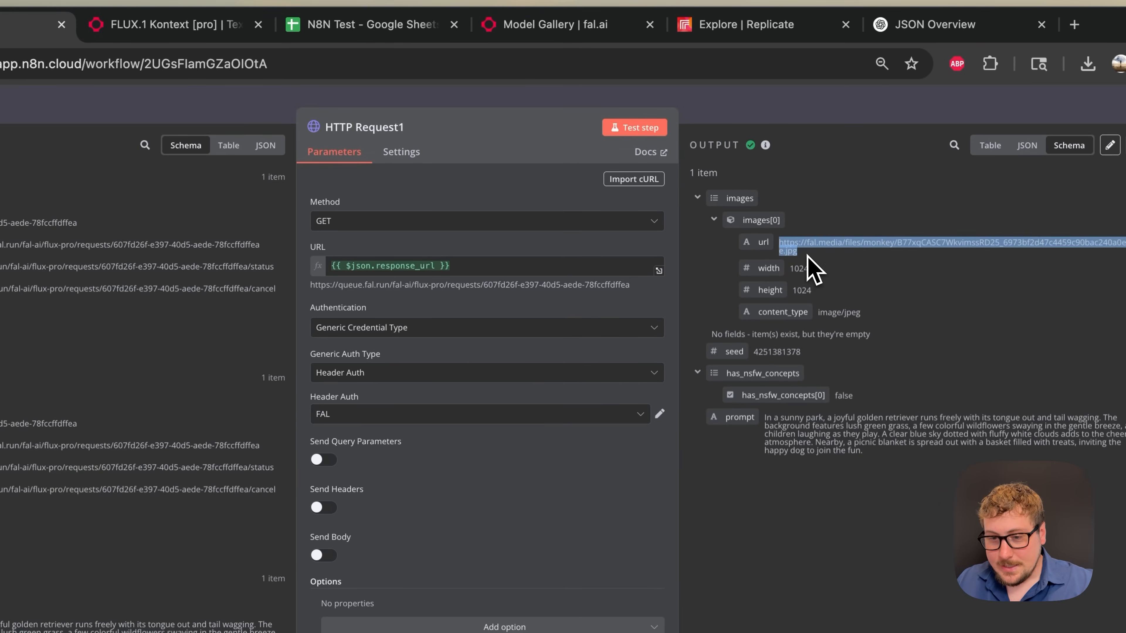
key("super+c")
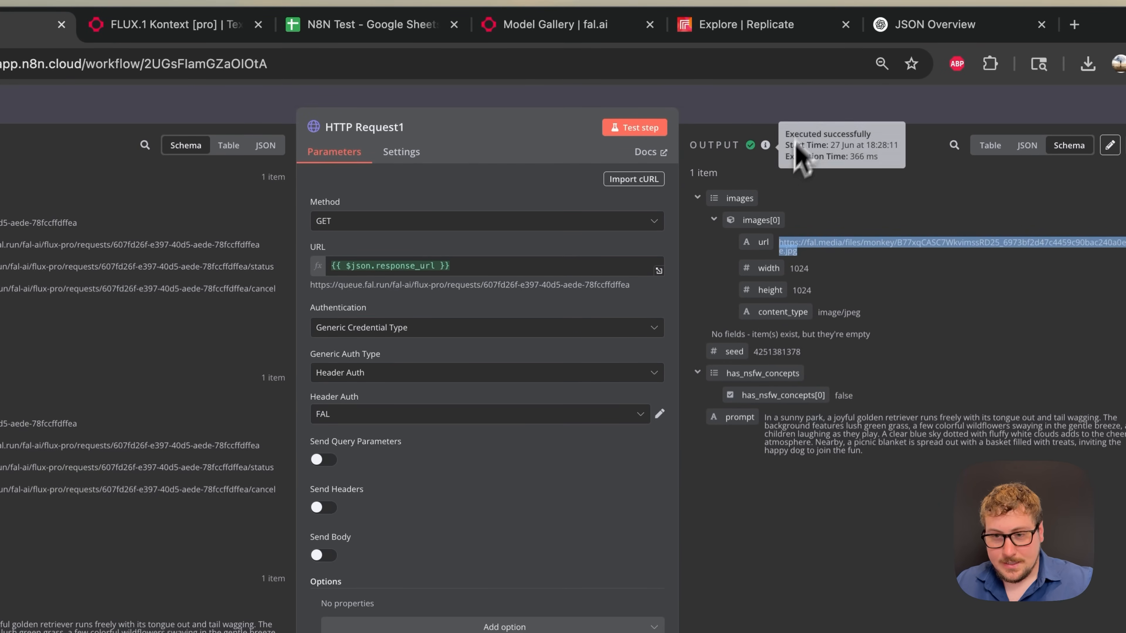
key("super+t")
key("super+v")
key("Return")
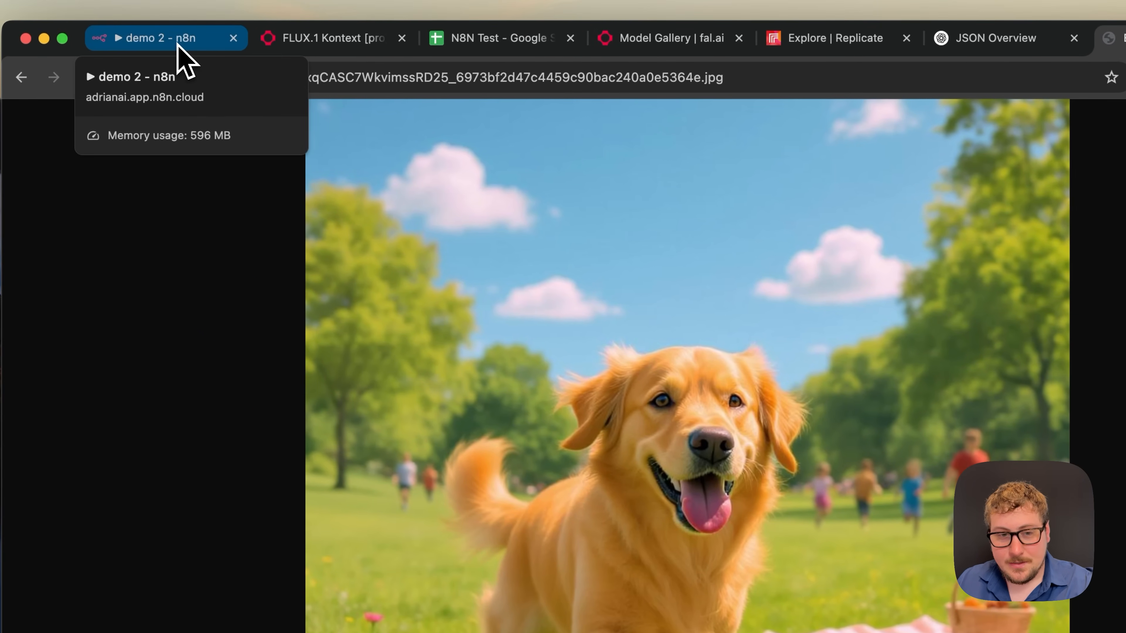
left_click(177, 43)
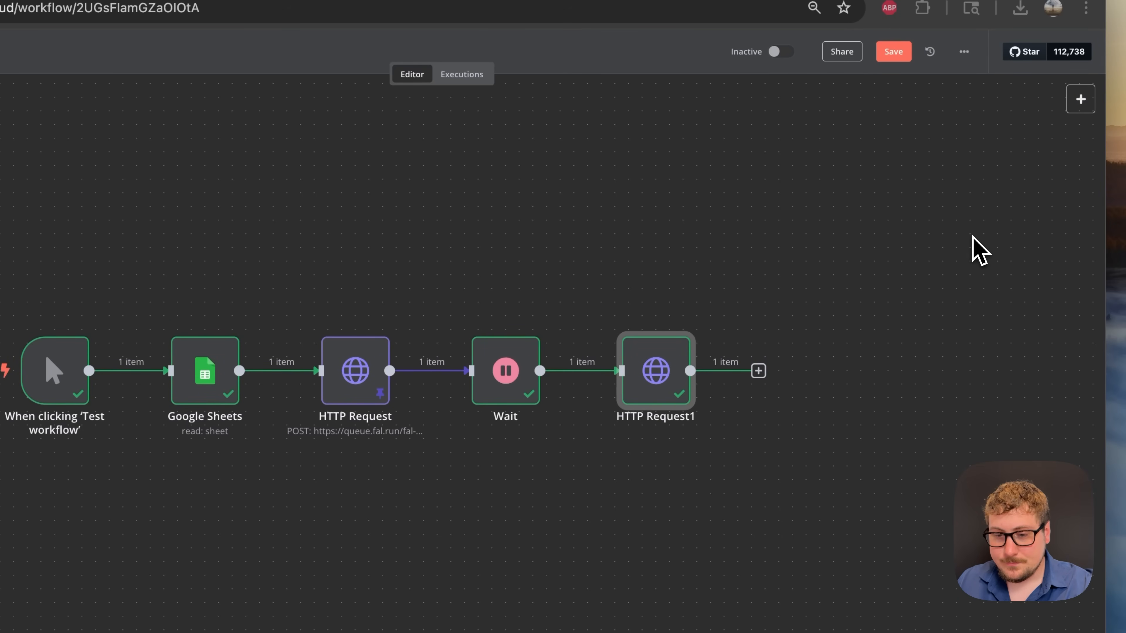
- Add a Google Sheets 'Update row in sheet' step after HTTP Request1
left_click(758, 371)
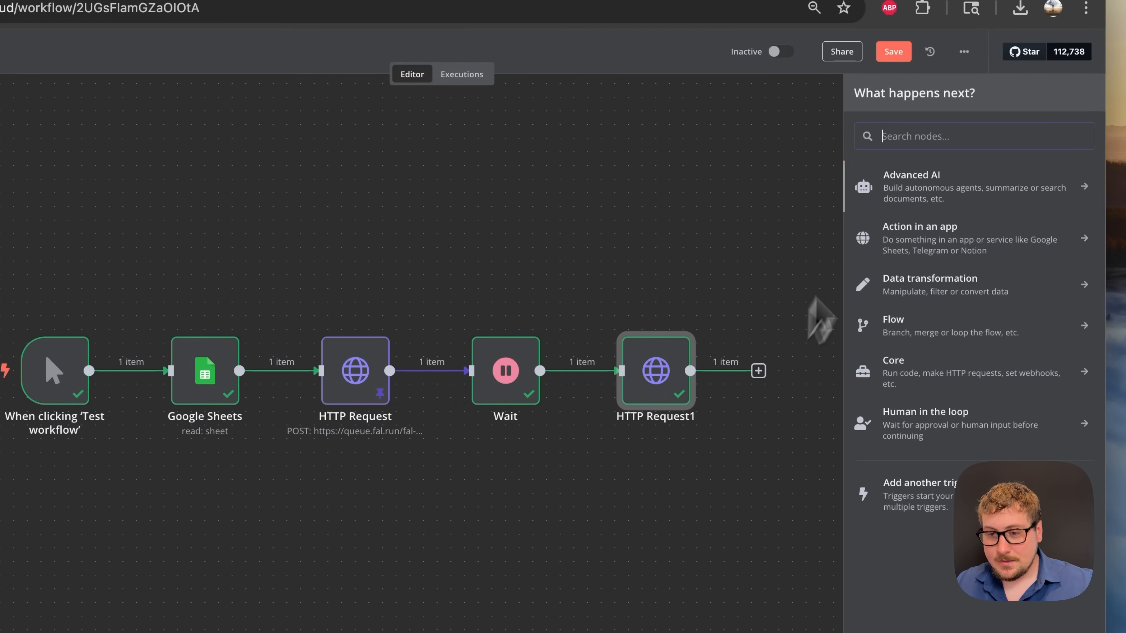
type("sheet")
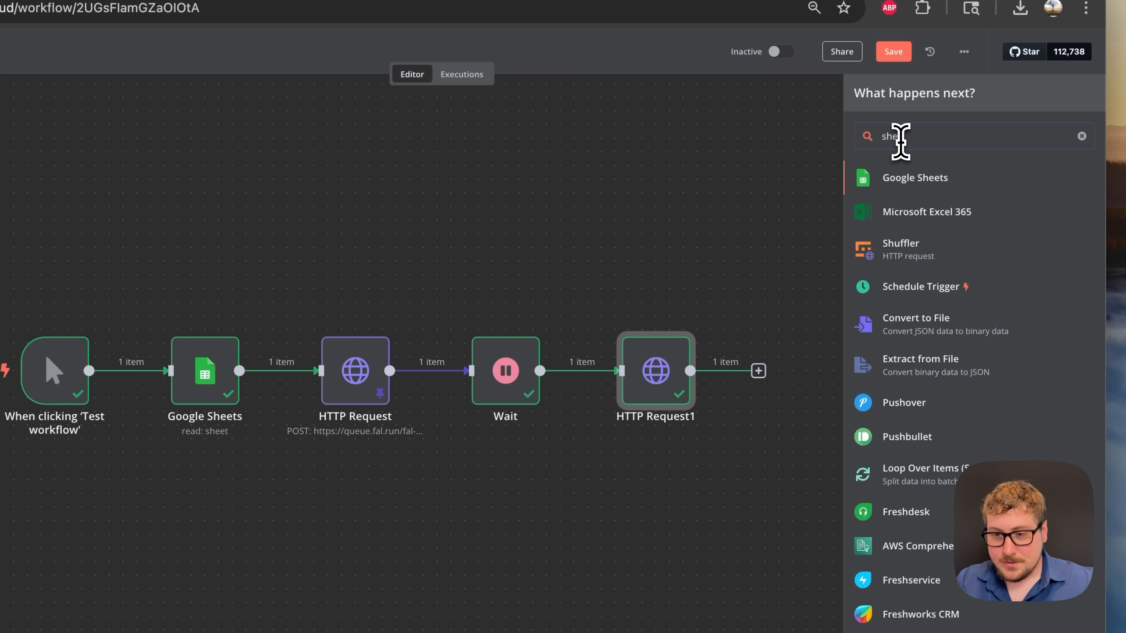
left_click(961, 178)
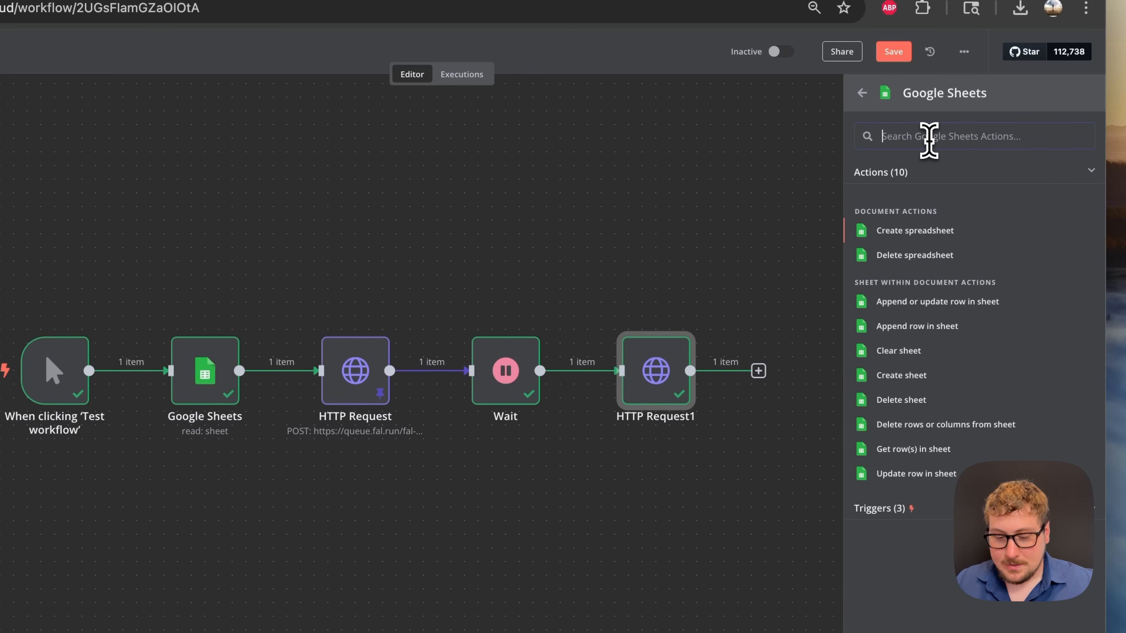
type("upda")
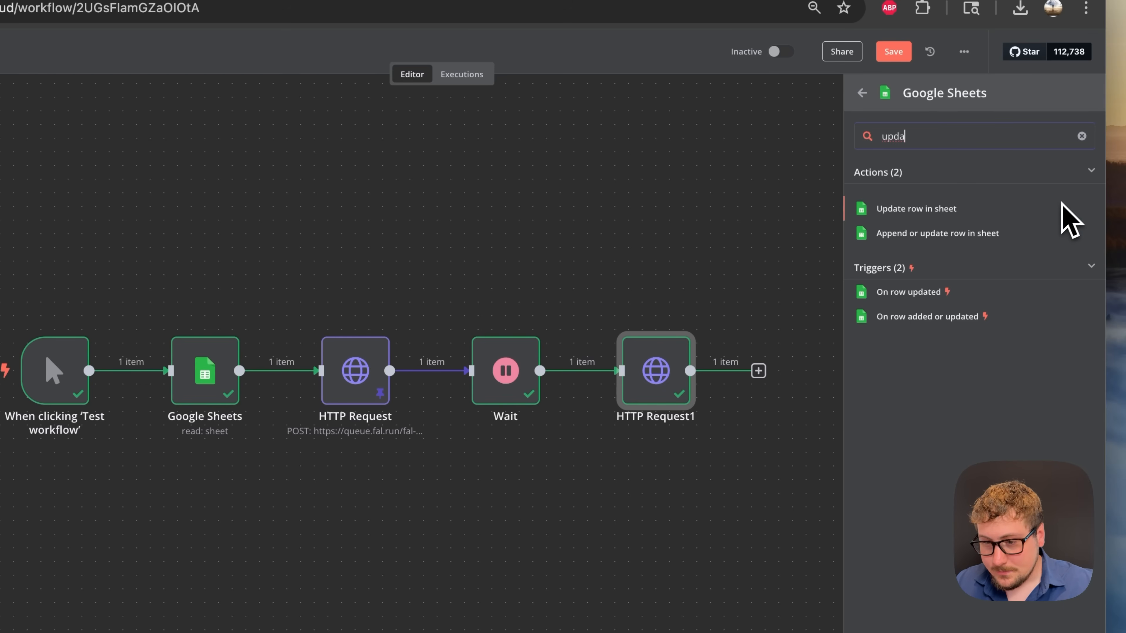
left_click(924, 211)
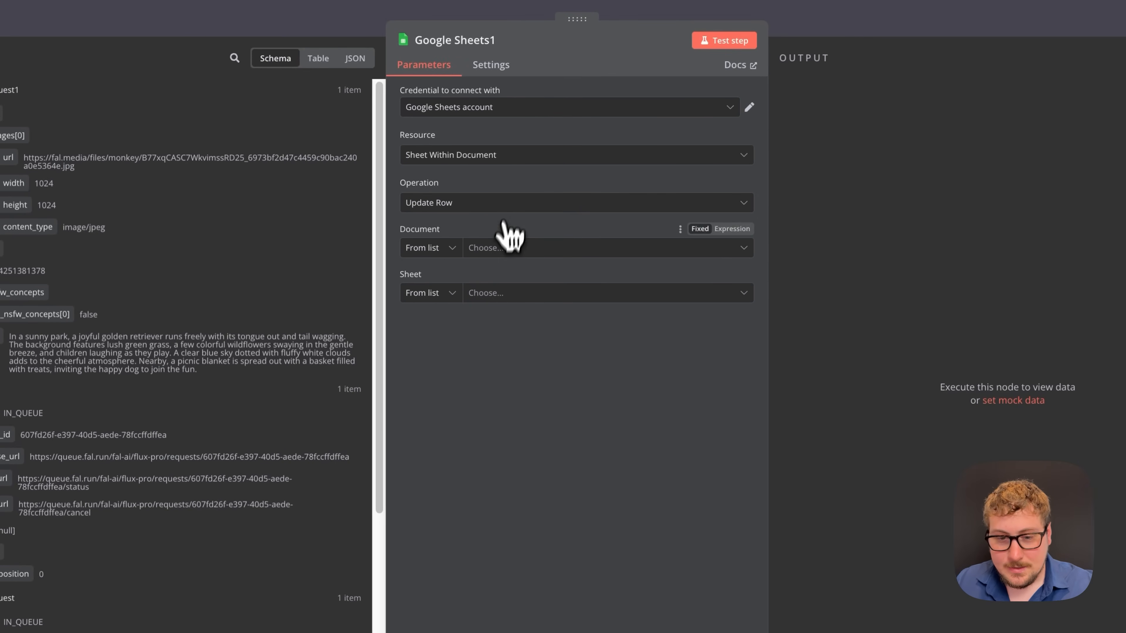
- Target the N8N Test spreadsheet's Sheet1, matching rows on row_number
left_click(500, 249)
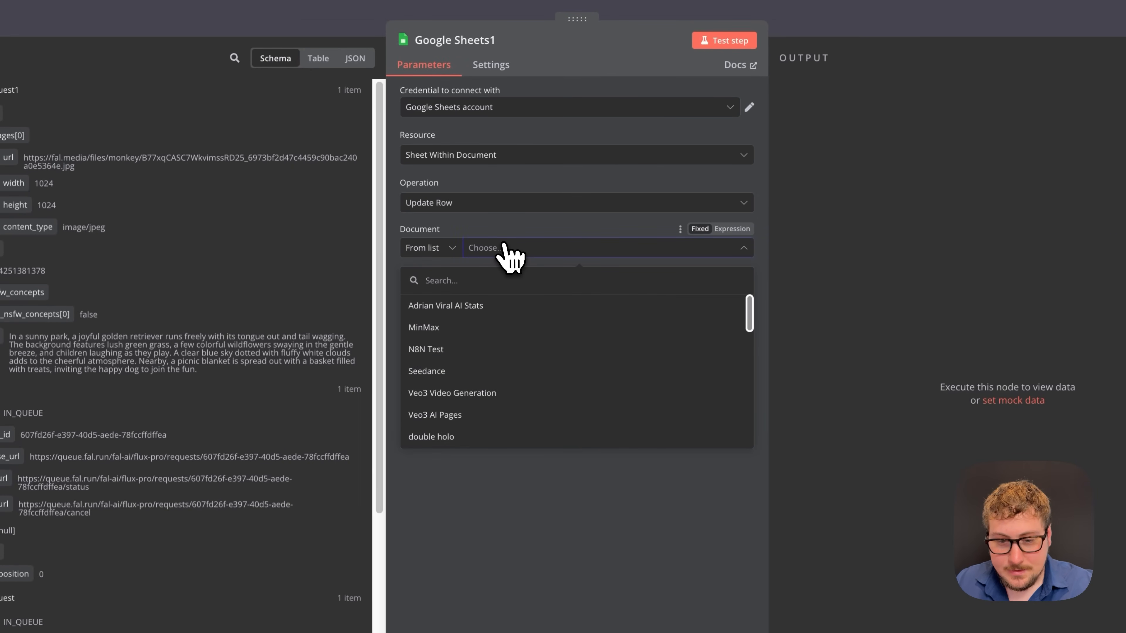
left_click(437, 350)
left_click(484, 299)
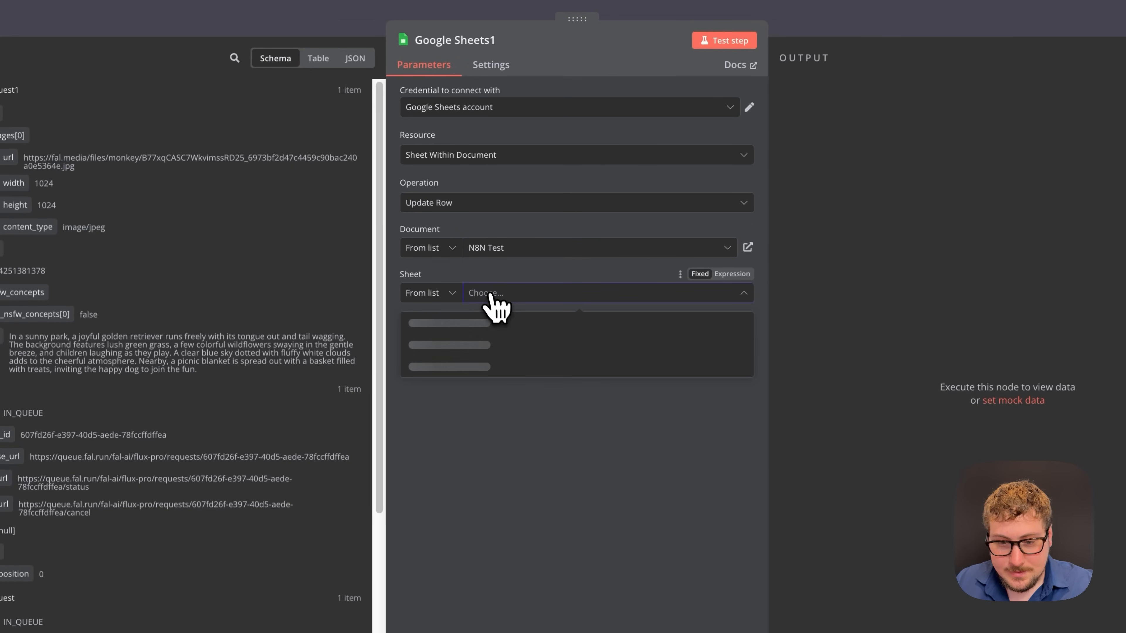
left_click(477, 324)
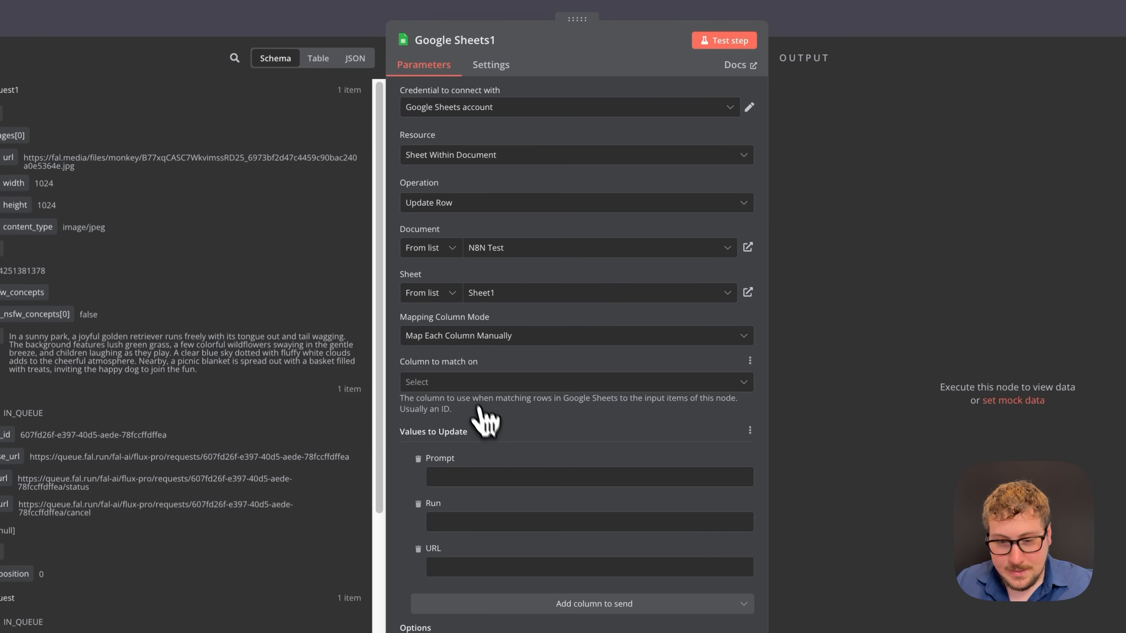
left_click(468, 384)
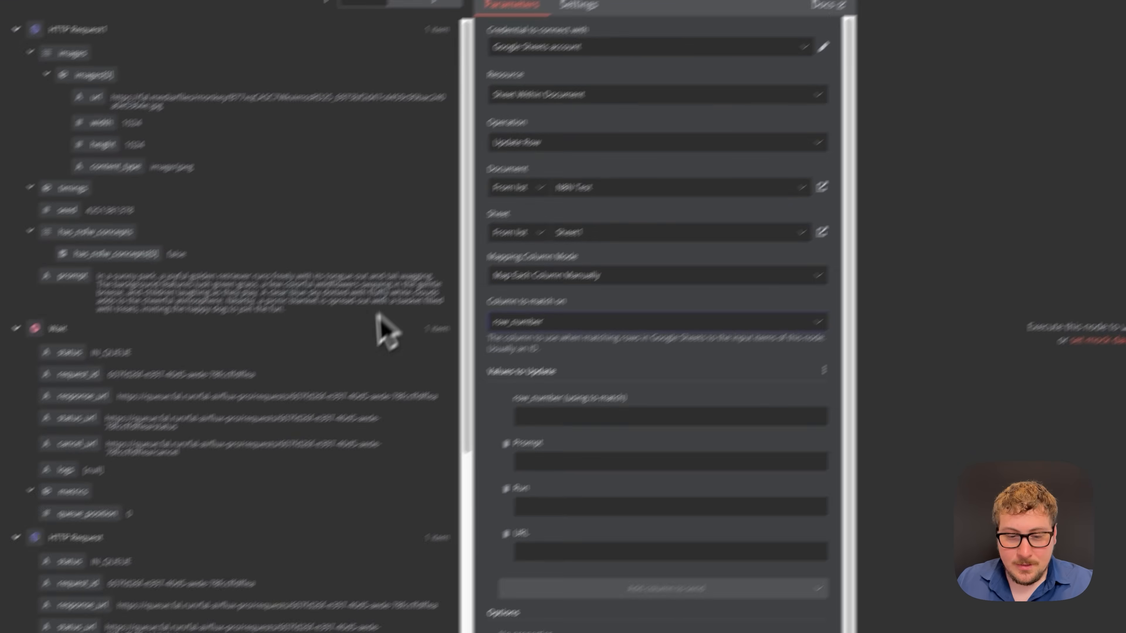
- Map the original row_number into the match field and set Run to 'done'
scroll(225, 408, "down", 7)
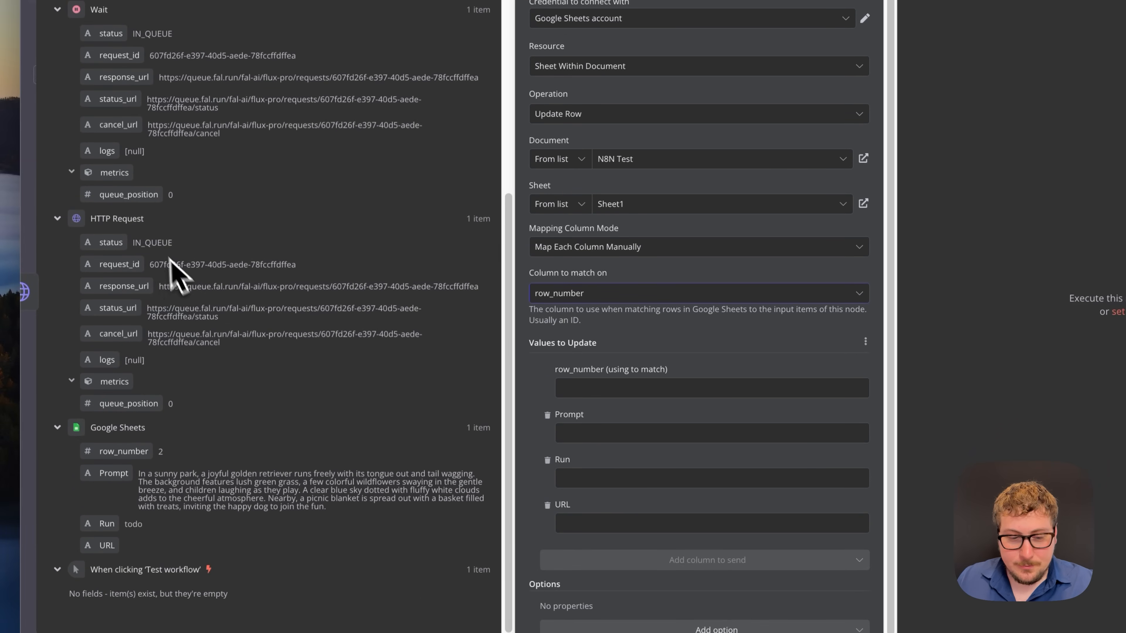
left_click_drag(116, 461, 605, 395)
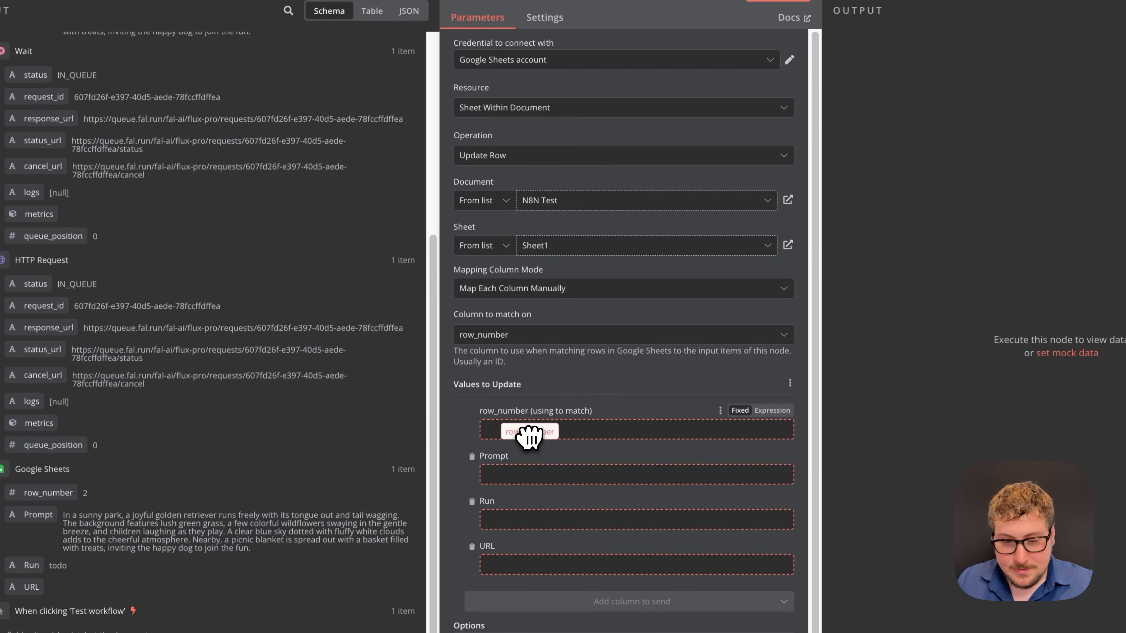
left_click_drag(530, 436, 530, 434)
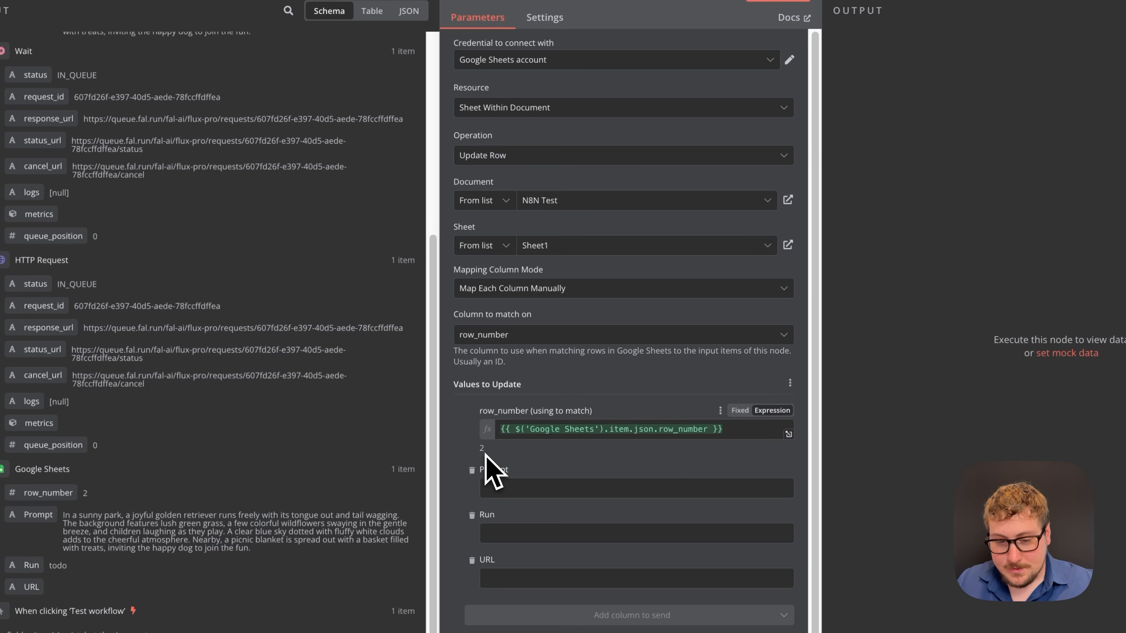
scroll(544, 501, "down", 1)
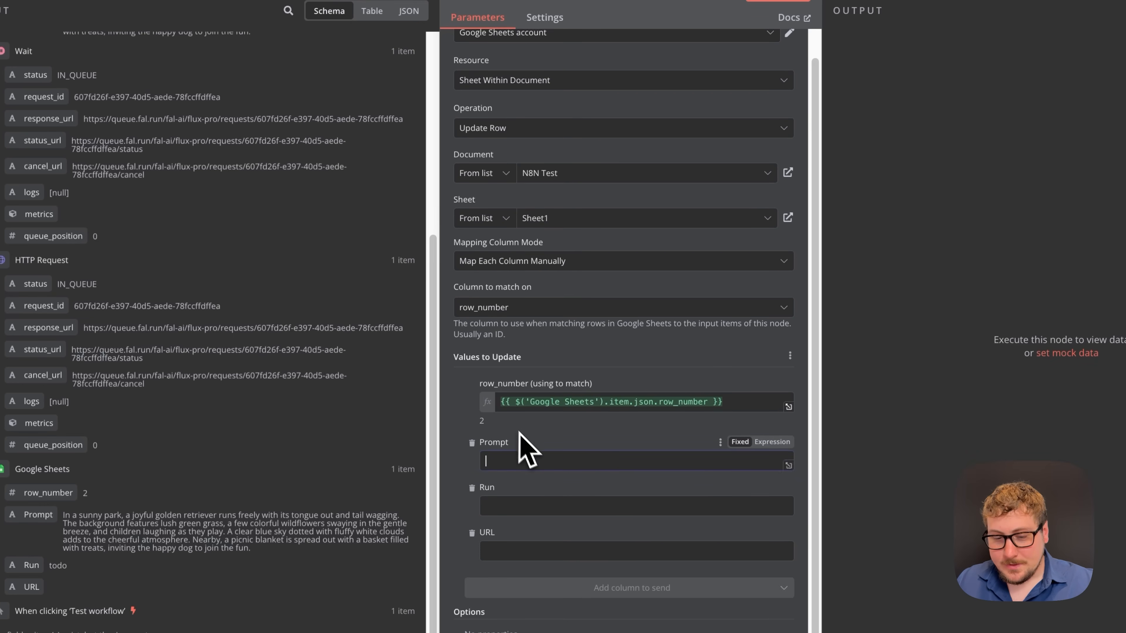
left_click(514, 499)
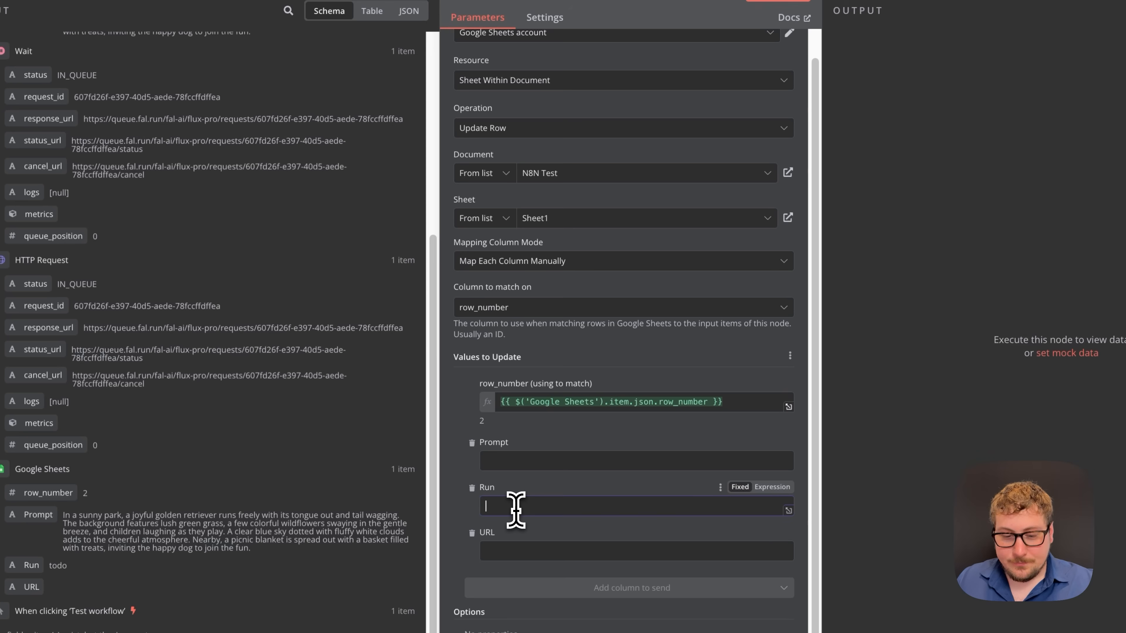
type("done")
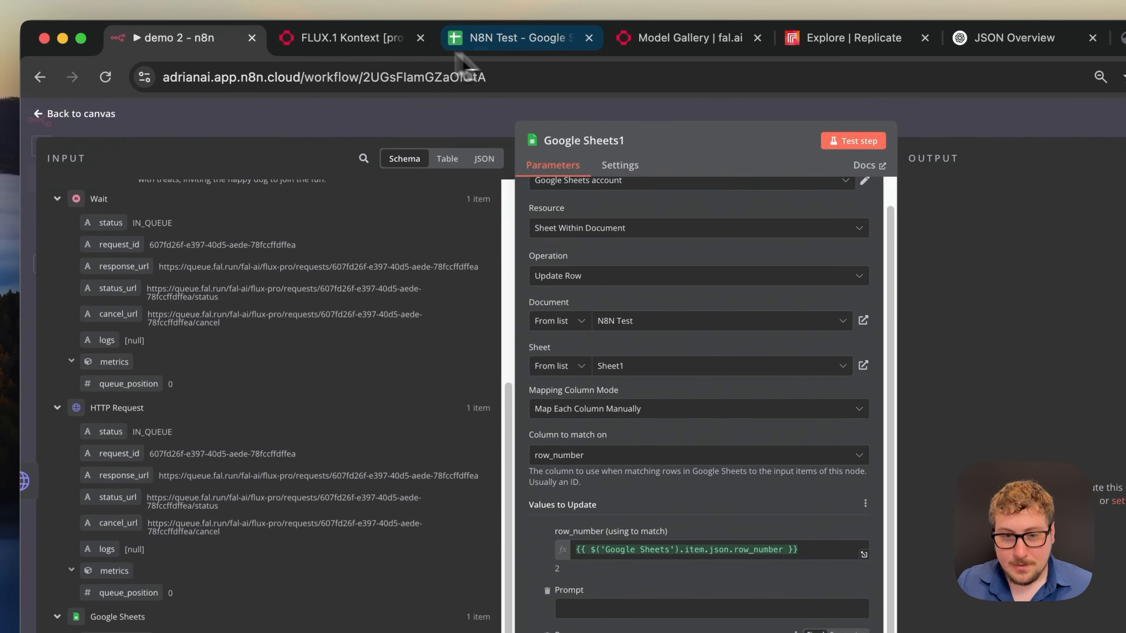
- Map HTTP Request1's images[0].url into the URL column and test the sheet-update step
left_click(354, 39)
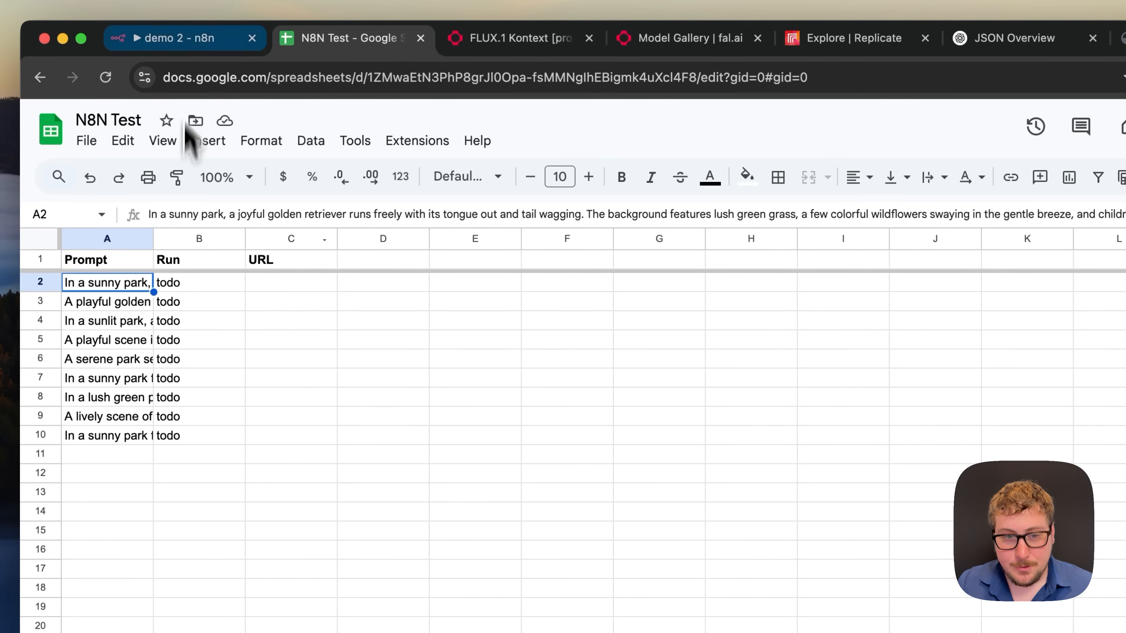
left_click(185, 49)
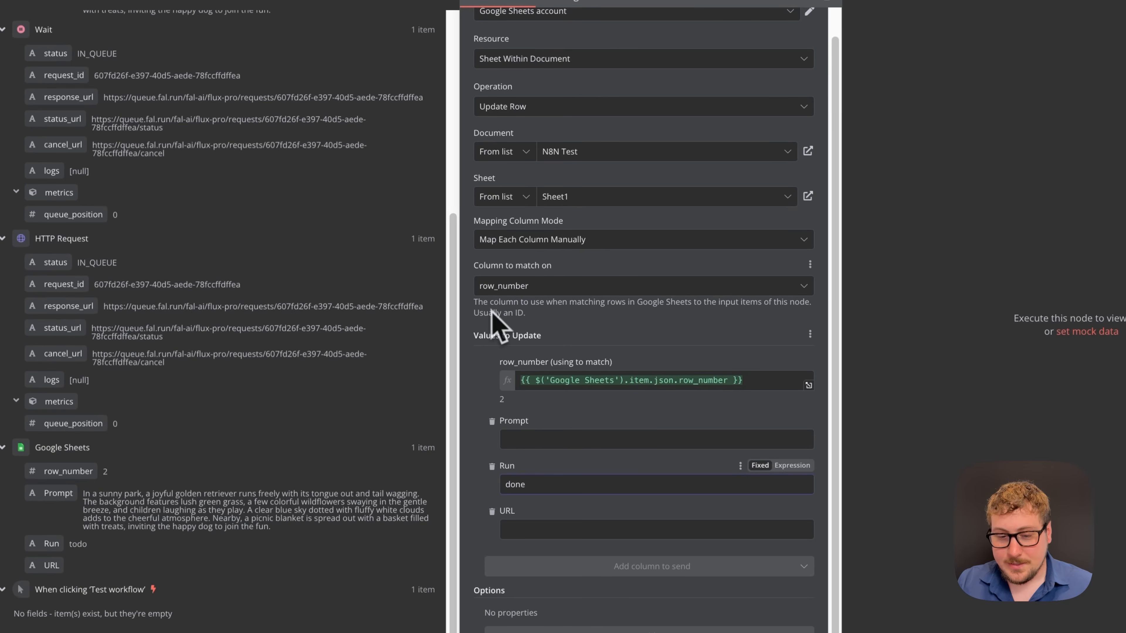
left_click(532, 530)
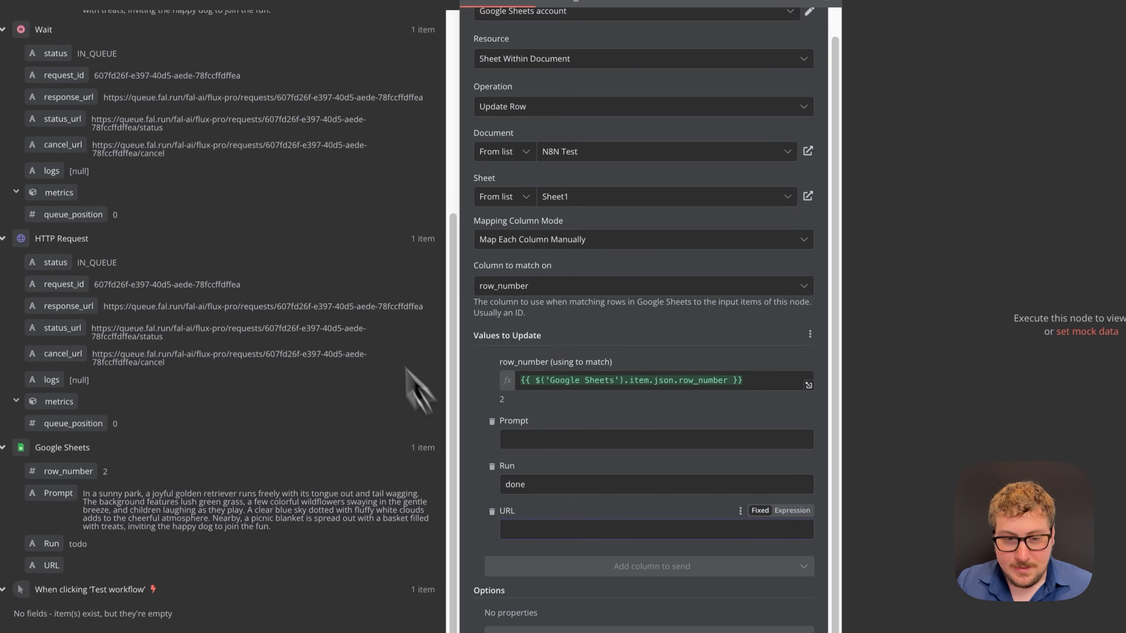
scroll(340, 251, "up", 6)
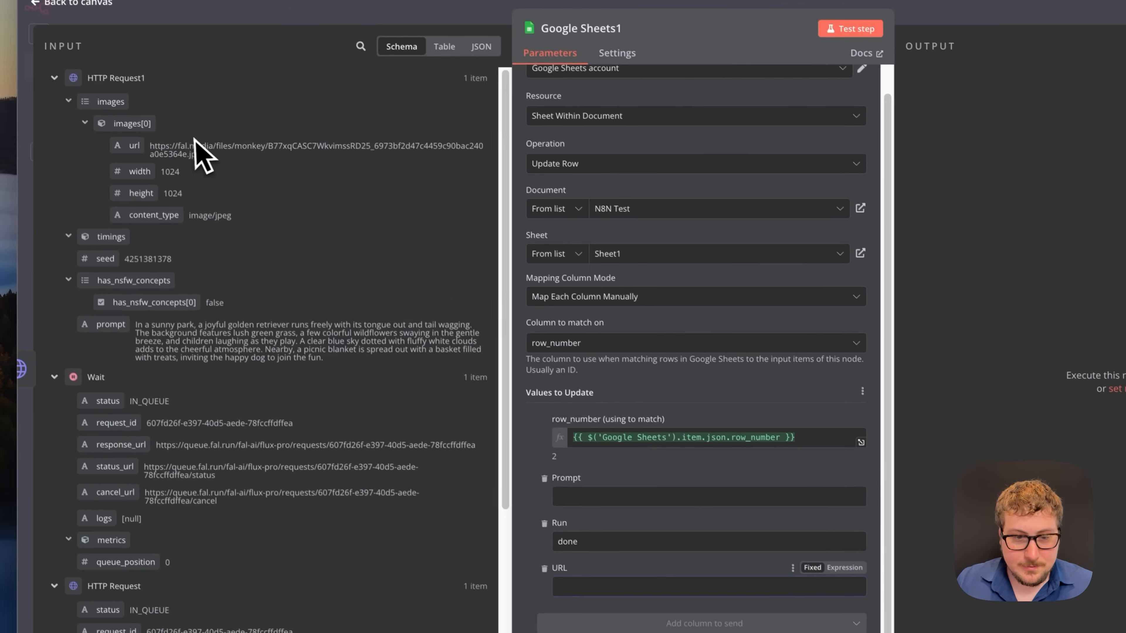
left_click_drag(82, 88, 503, 295)
left_click_drag(558, 355, 594, 586)
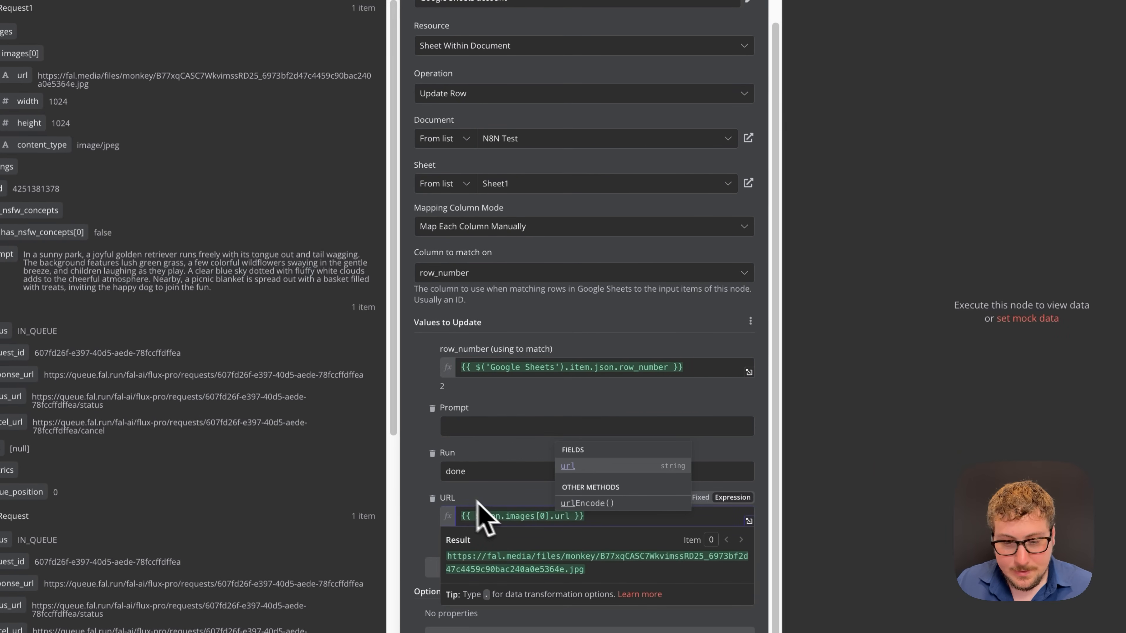
left_click(425, 469)
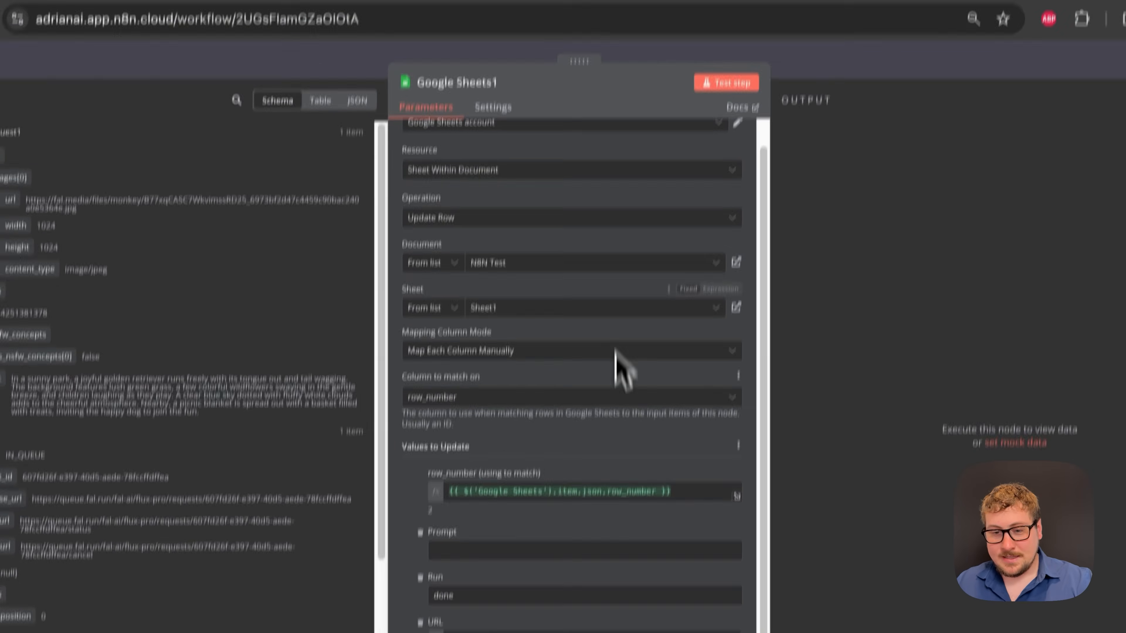
scroll(638, 266, "up", 1)
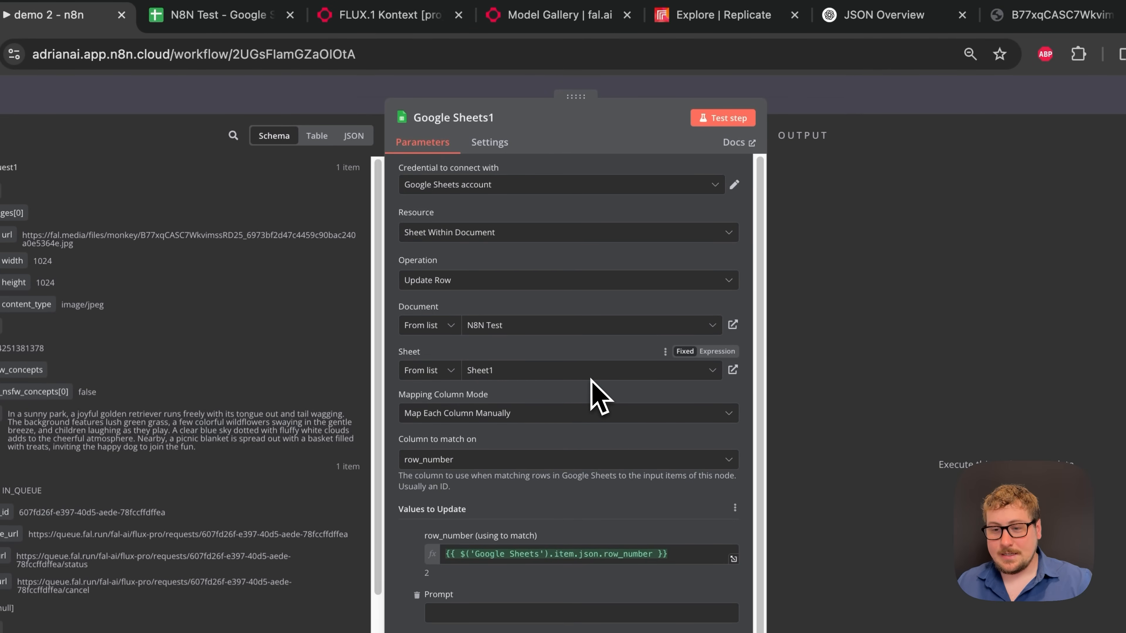
left_click(734, 119)
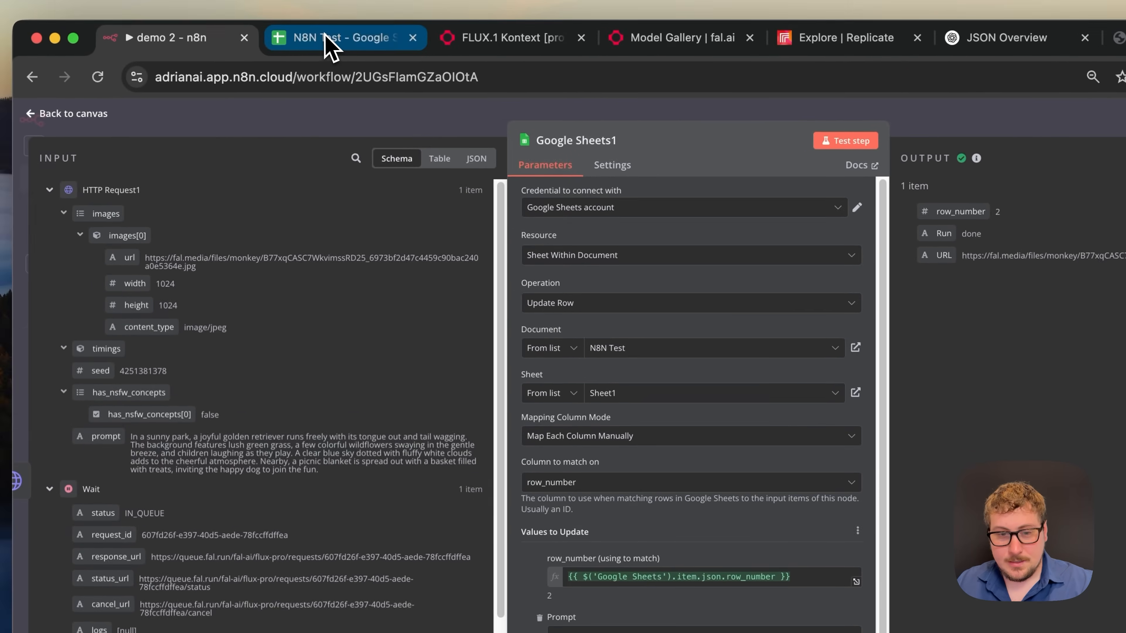
- Confirm row 2 reads done and open the image link in C2
left_click(202, 14)
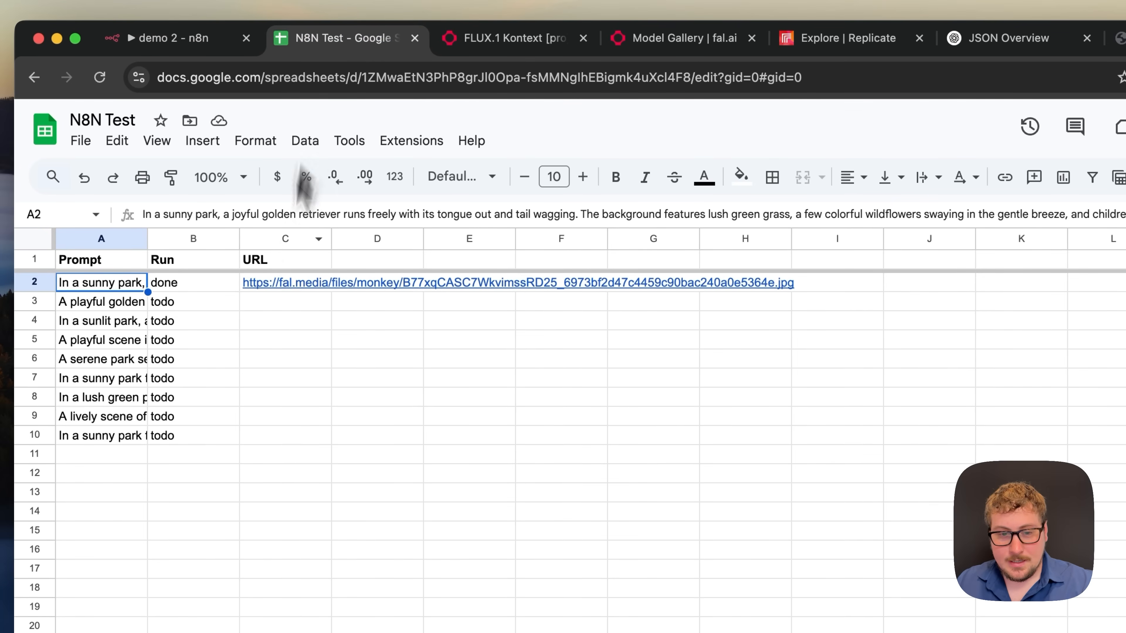
left_click(266, 342)
left_click(177, 288)
left_click(271, 286)
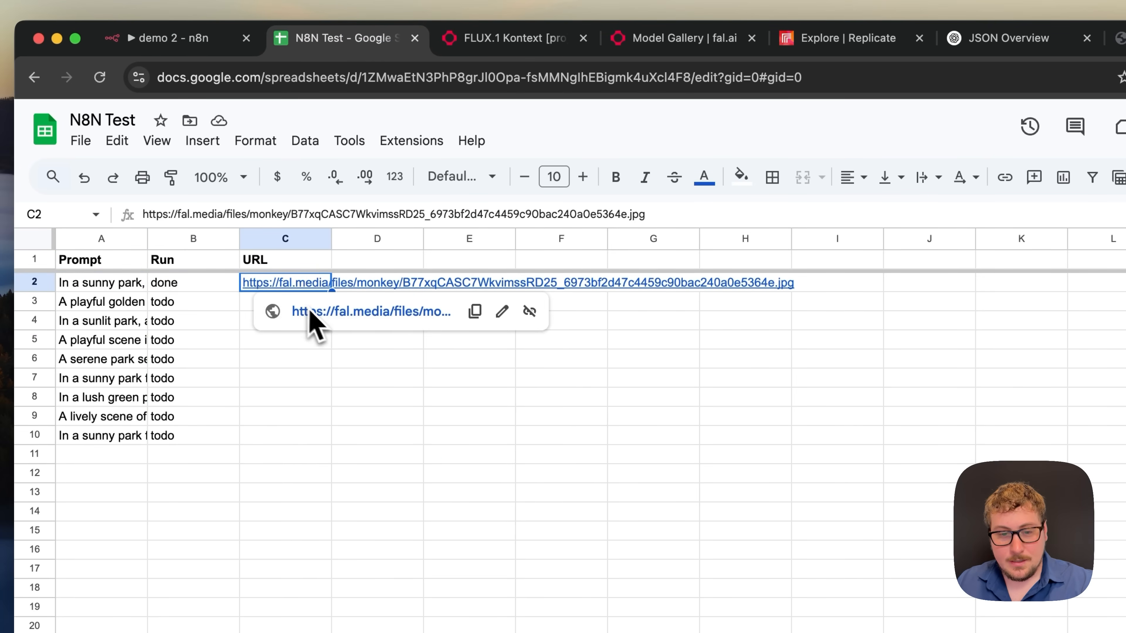
left_click(310, 312)
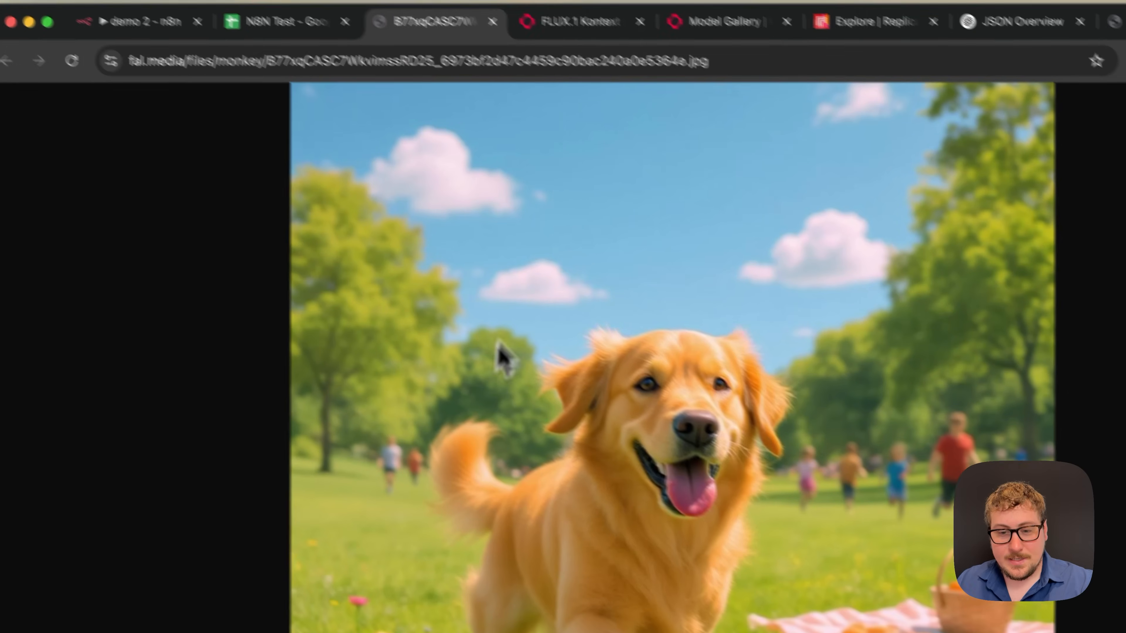
left_click(280, 23)
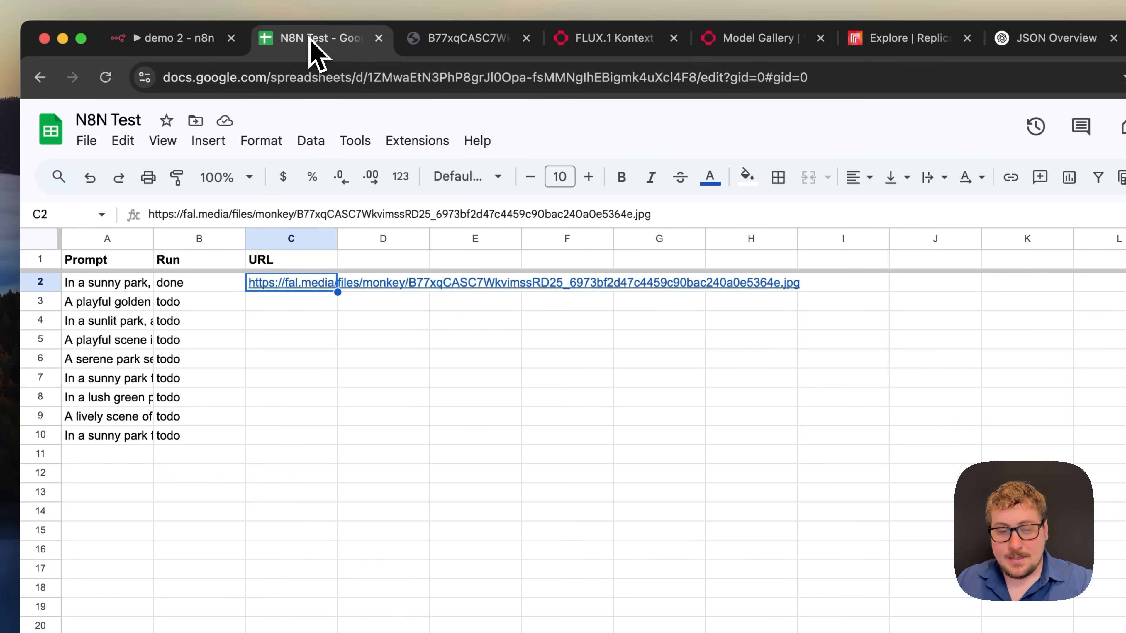
- View the dog image again, check the empty cells C3 and C4, and go back to n8n
left_click(308, 339)
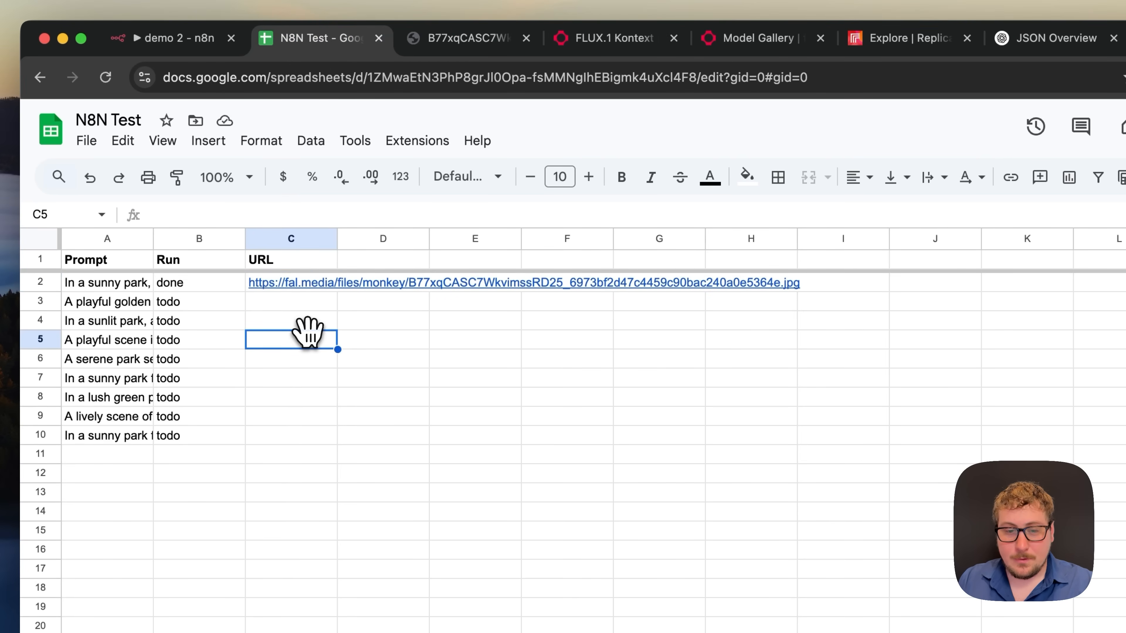
mouse_move(311, 288)
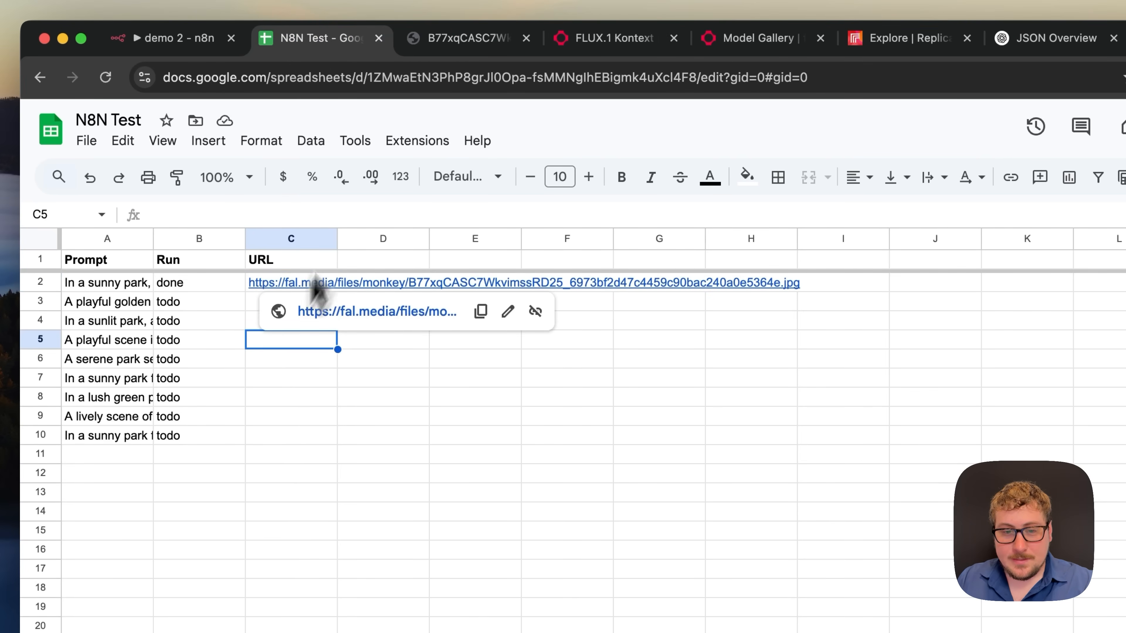
left_click(440, 40)
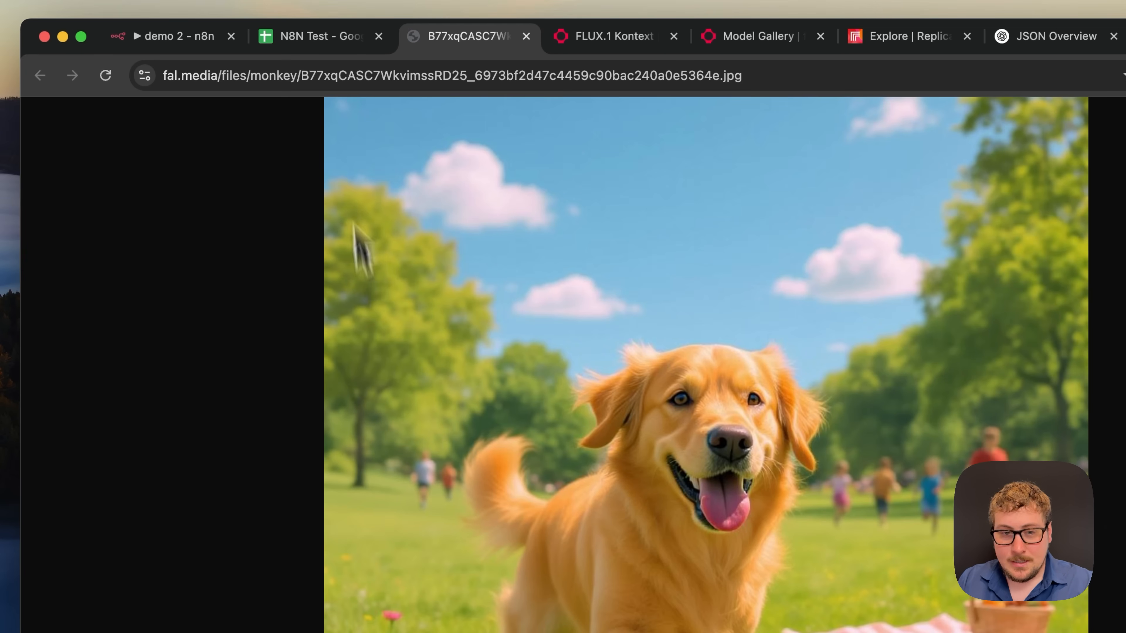
left_click(312, 40)
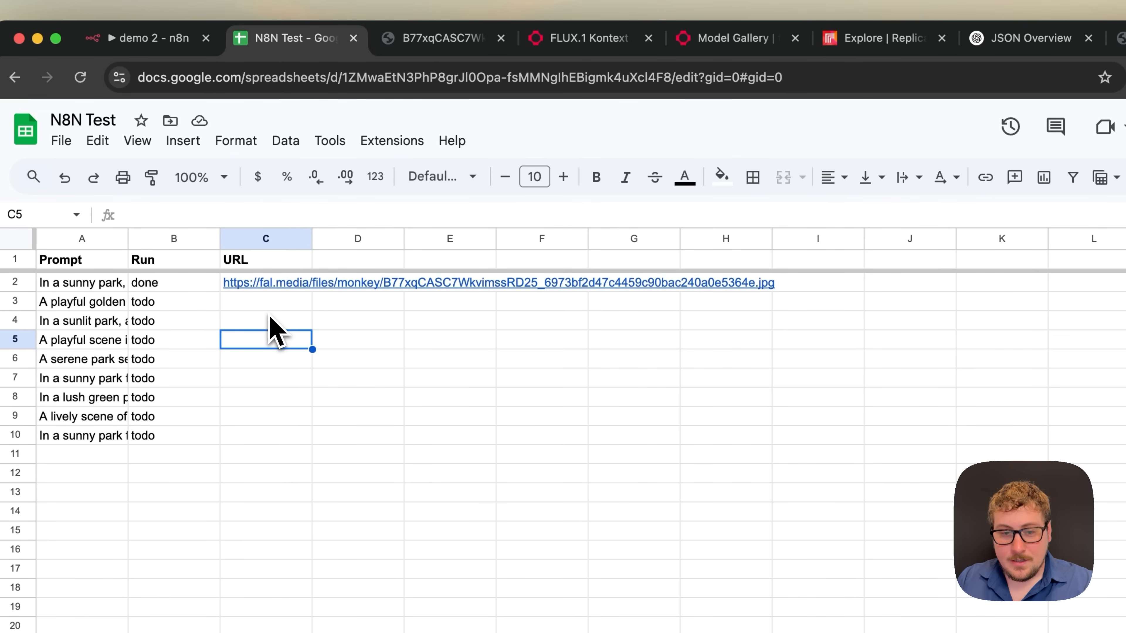
left_click(268, 309)
left_click(256, 315)
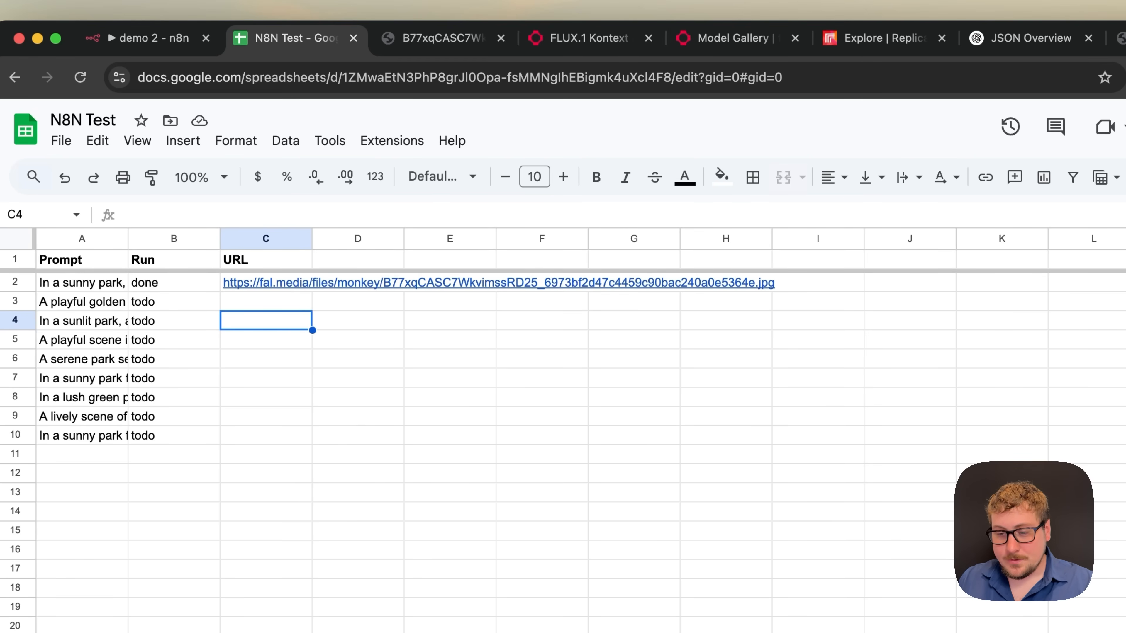
left_click(260, 306)
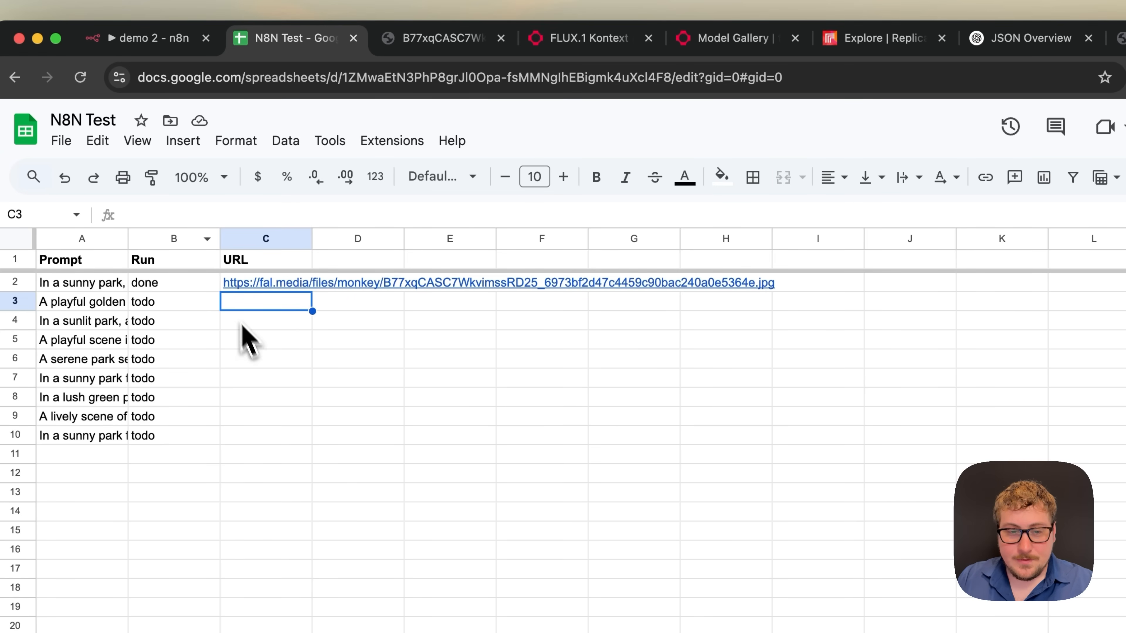
left_click(165, 52)
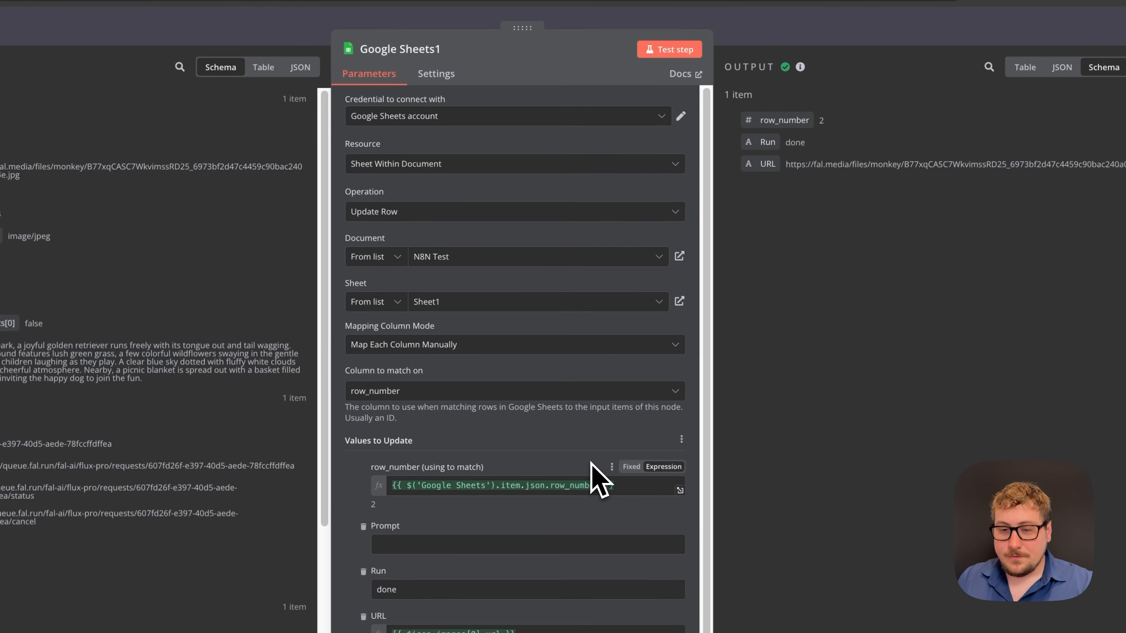
- Check the Wait node's 30-second amount, then confirm row 2 reads done in N8N Test
scroll(579, 464, "down", 1)
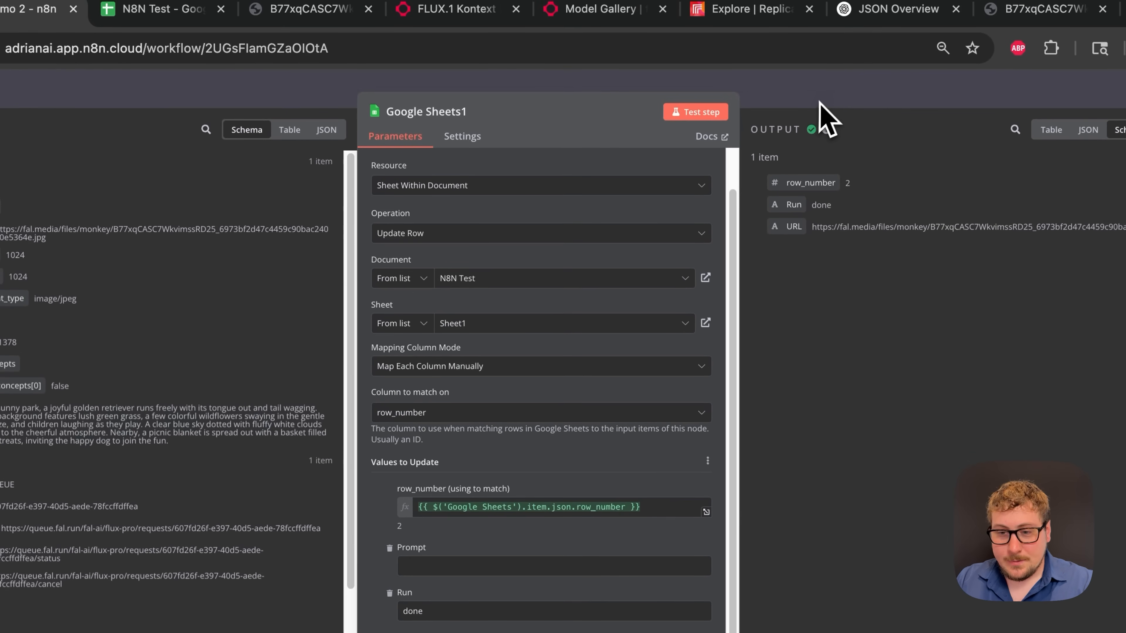
key("Escape")
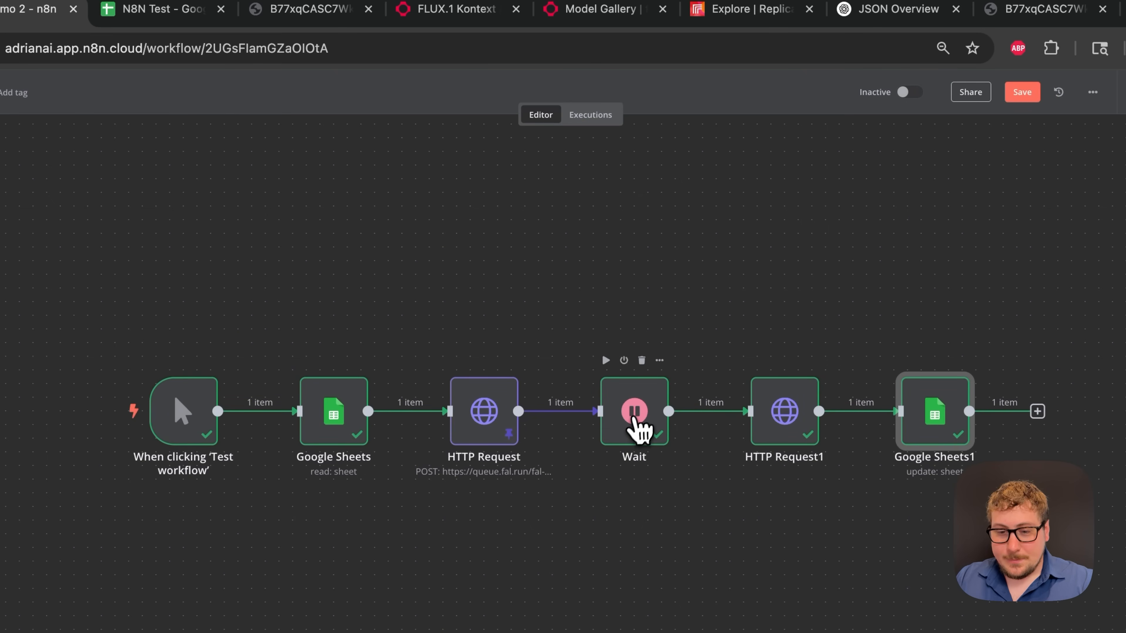
double_click(633, 428)
left_click(432, 234)
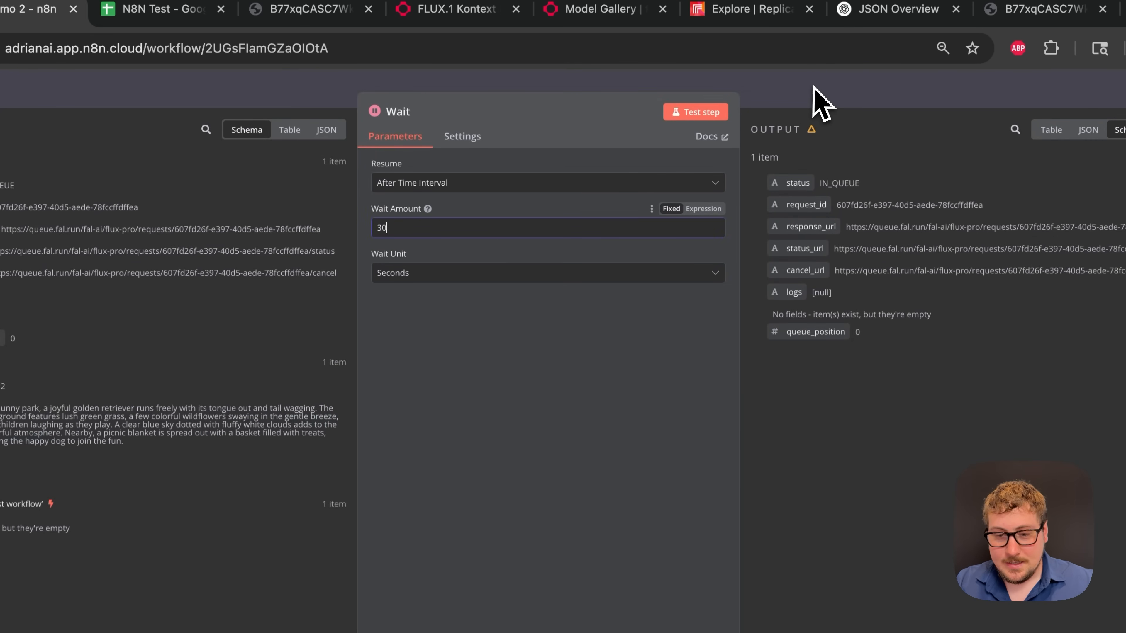
left_click(819, 102)
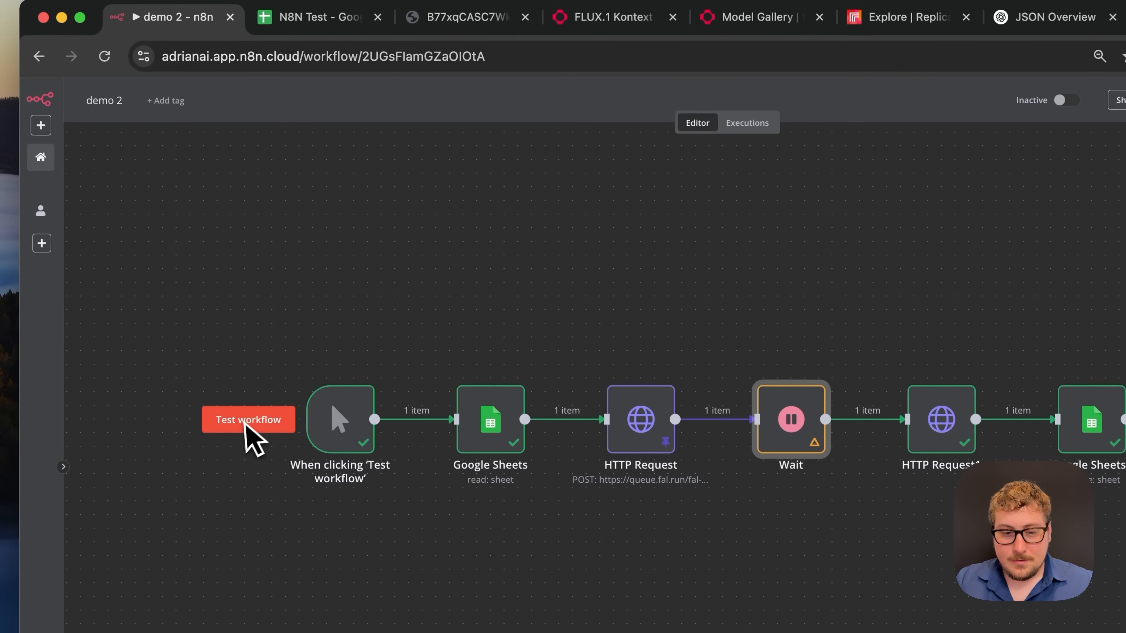
left_click(301, 18)
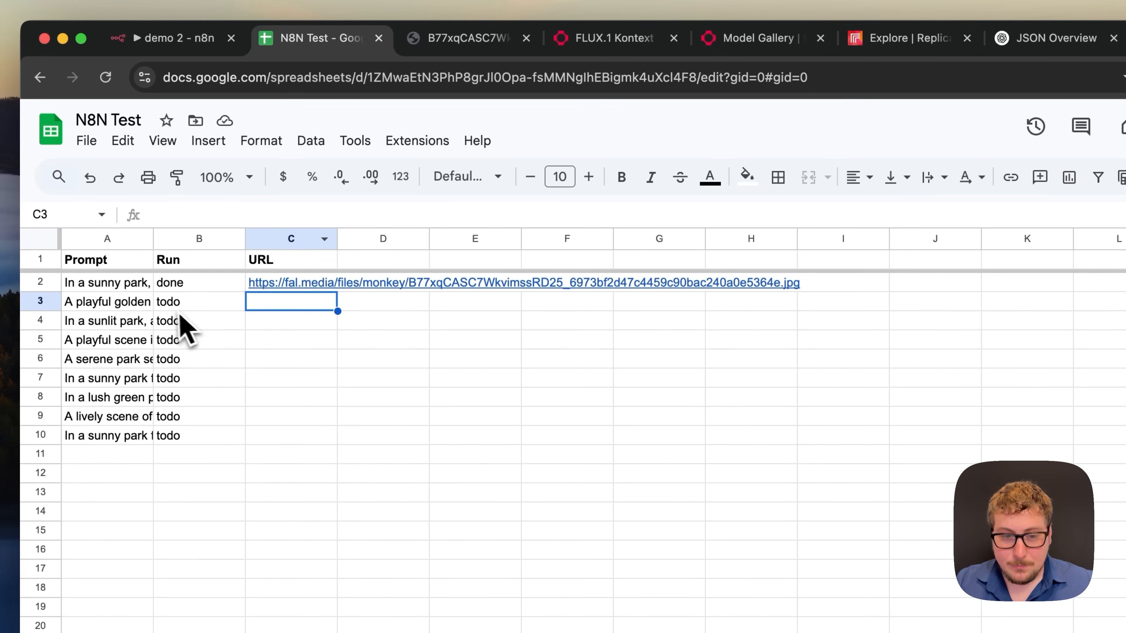
left_click(181, 286)
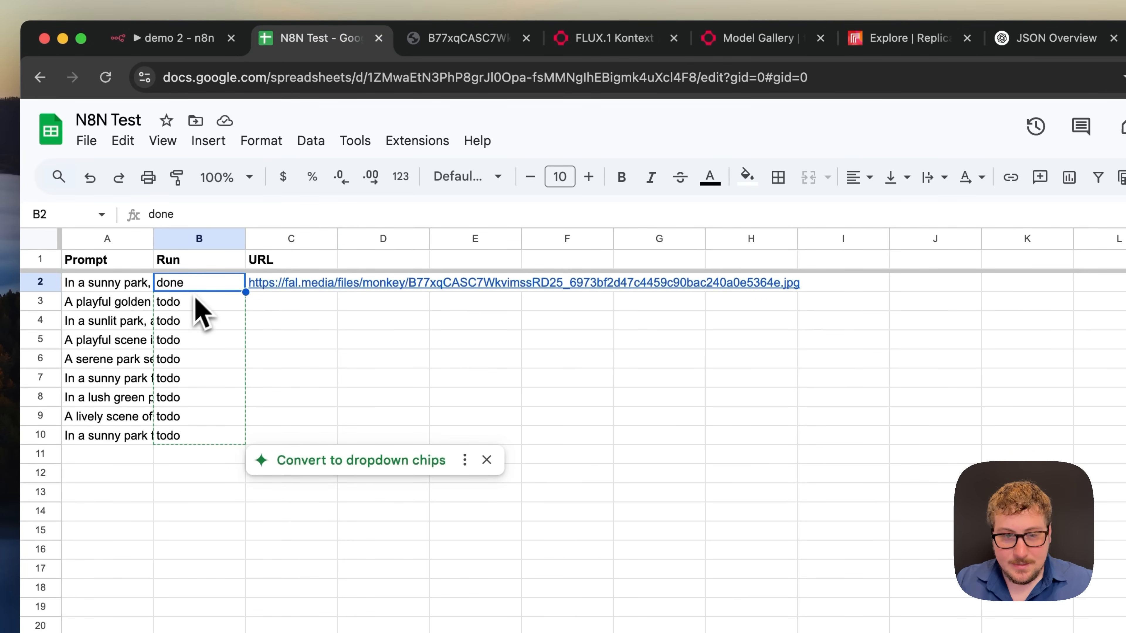
- Stop the running workflow, unpin the HTTP Request output, and run the whole workflow again
left_click(182, 49)
left_click(207, 358)
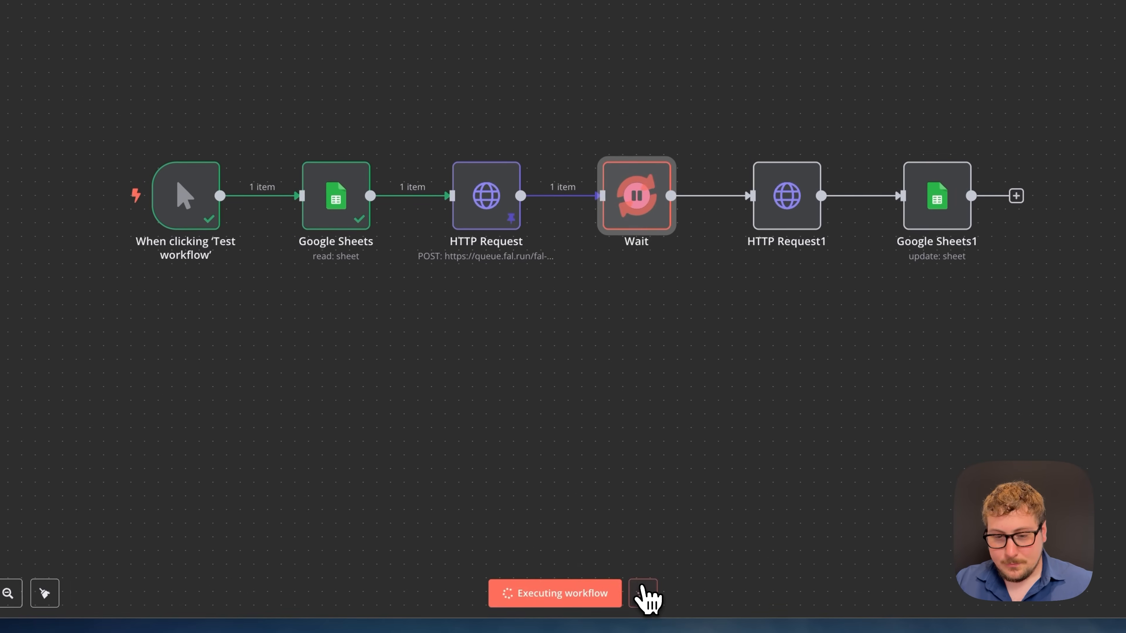
left_click(643, 594)
right_click(498, 213)
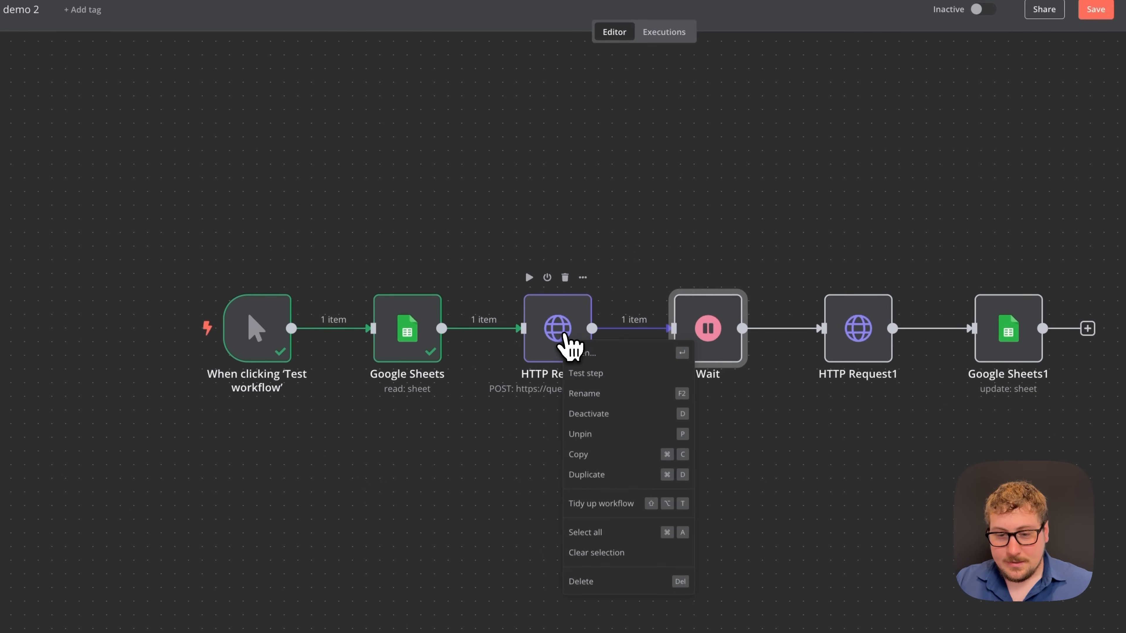
left_click(589, 434)
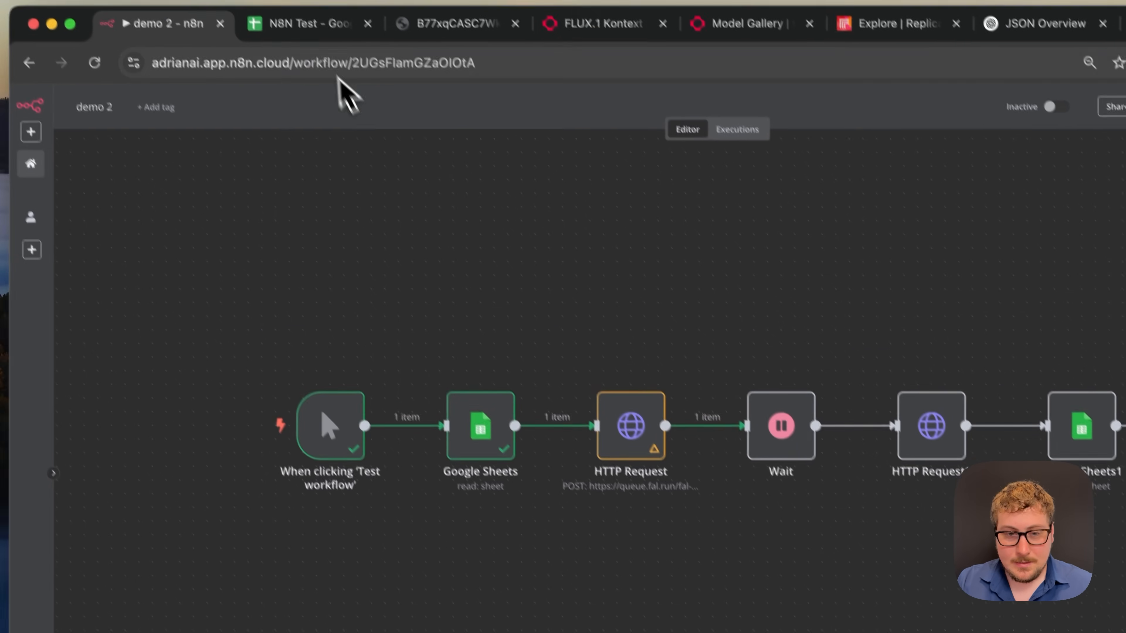
left_click(310, 27)
left_click(215, 44)
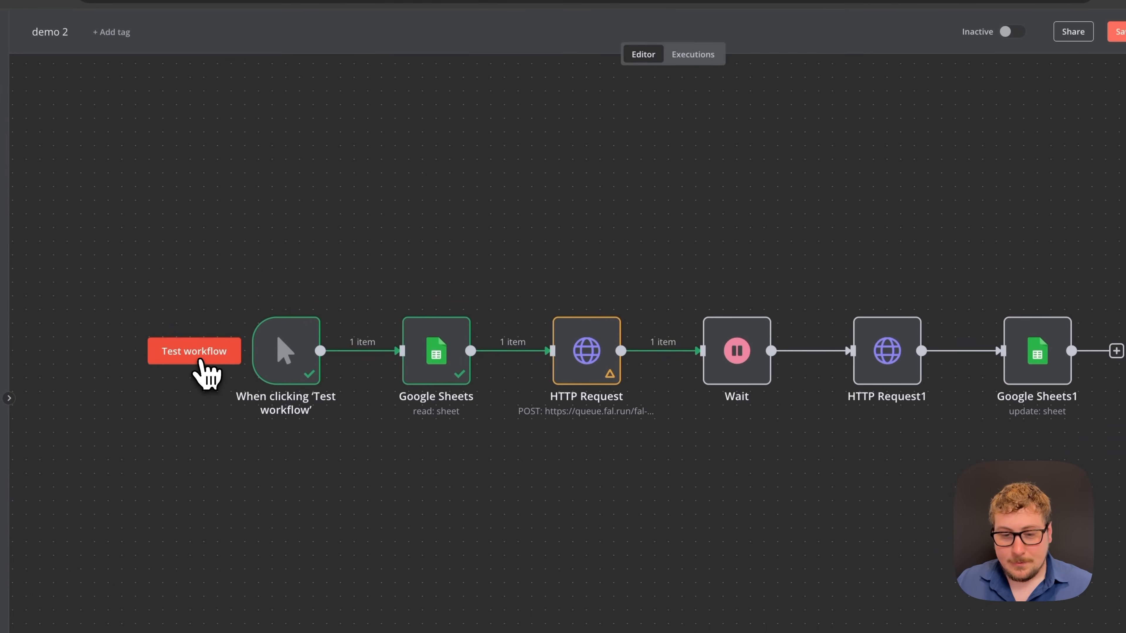
left_click(201, 362)
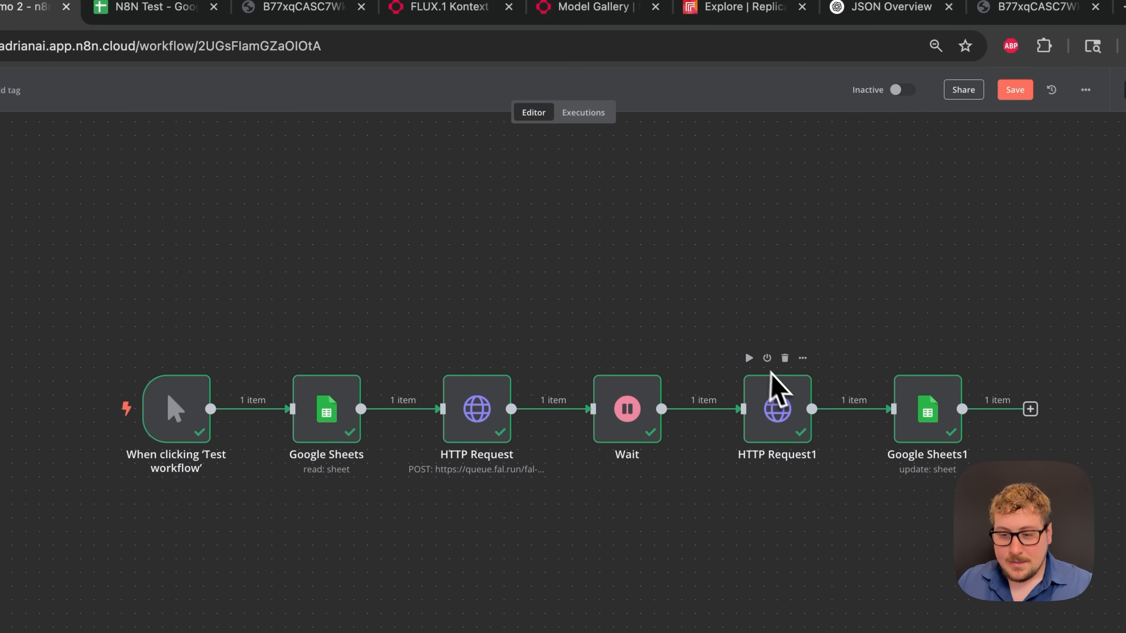
- Open row 3's generated image from C3, confirm B3 reads done, and return to n8n
left_click(118, 9)
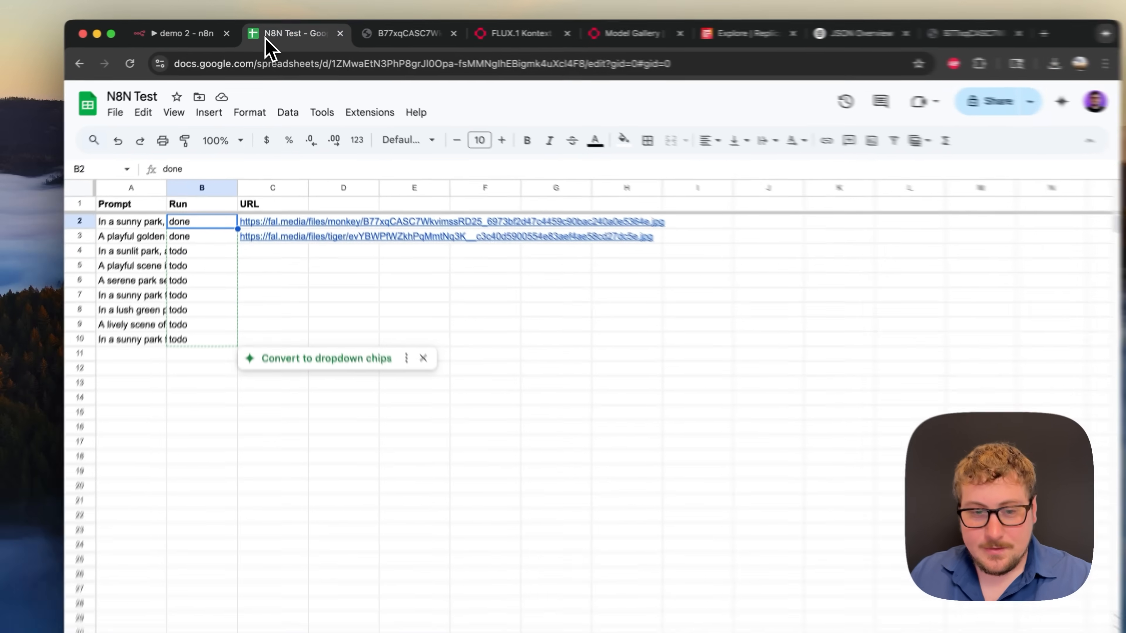
left_click(276, 243)
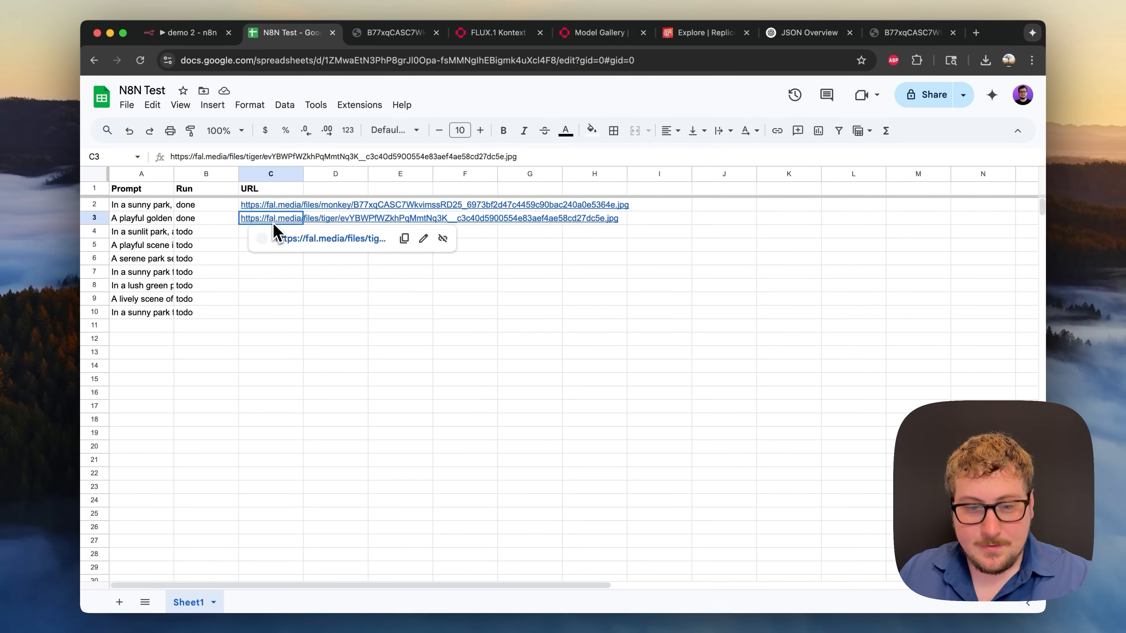
left_click(301, 238)
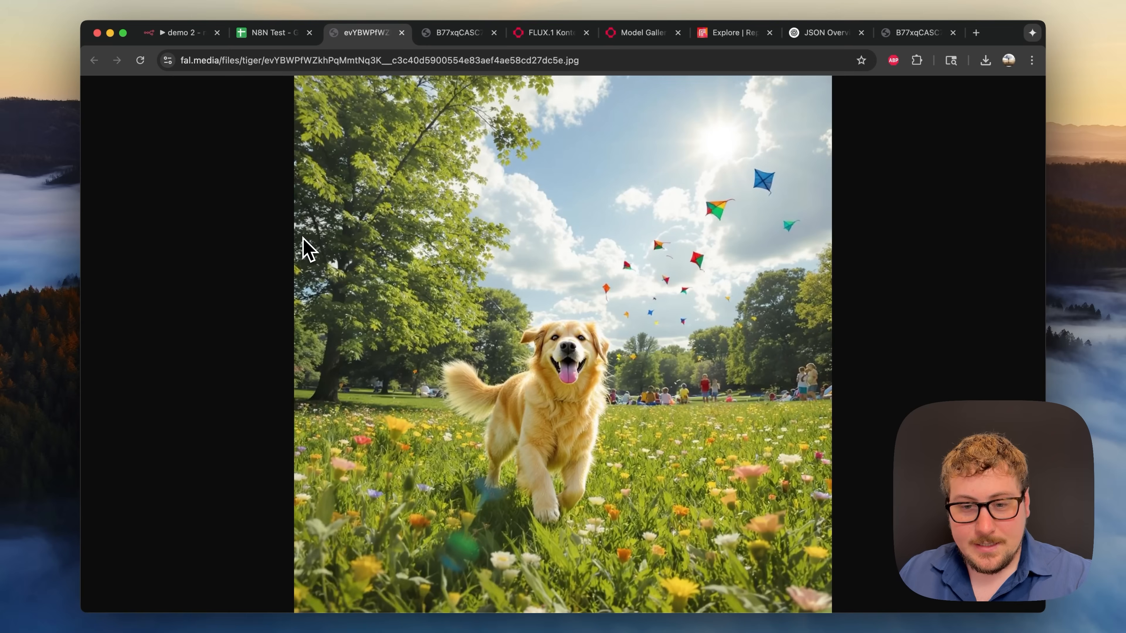
left_click(290, 38)
left_click(162, 205)
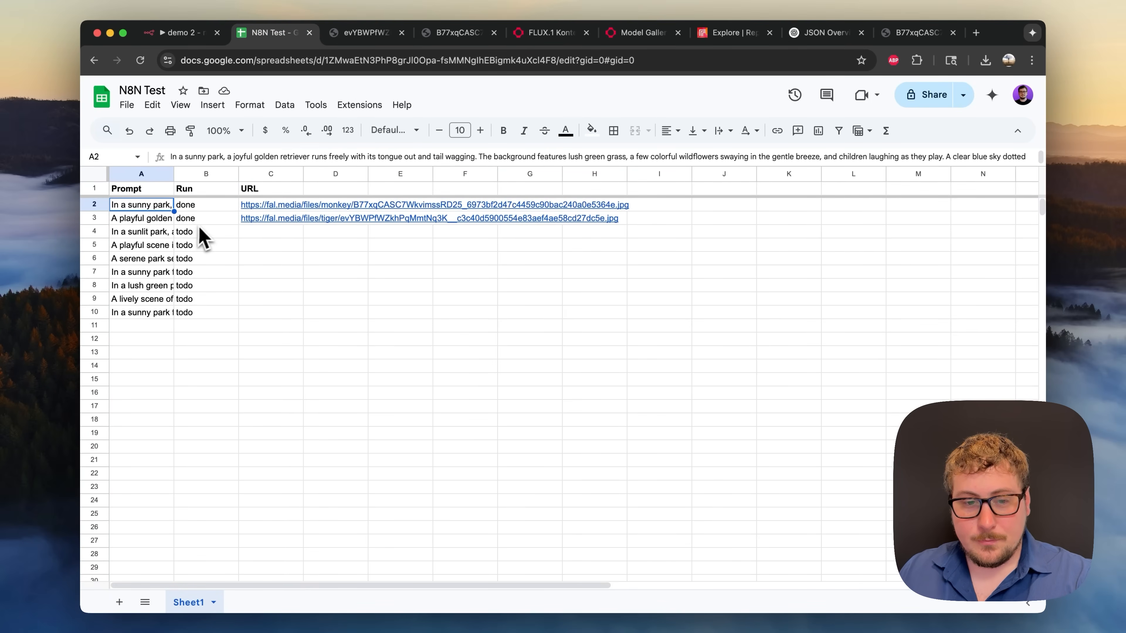
left_click(205, 220)
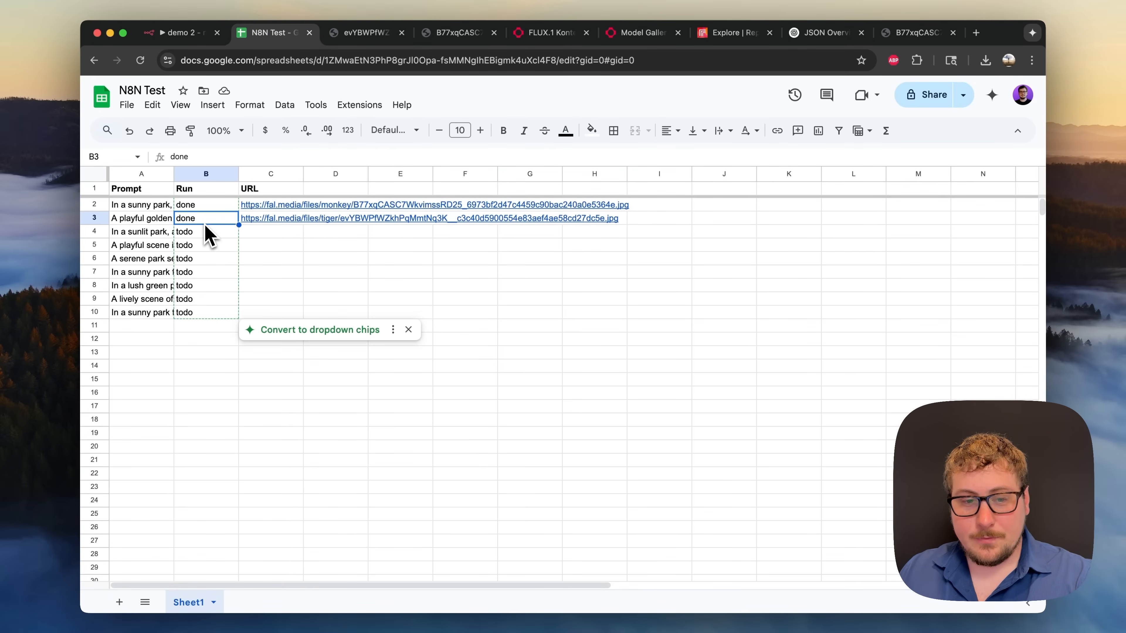
left_click(183, 42)
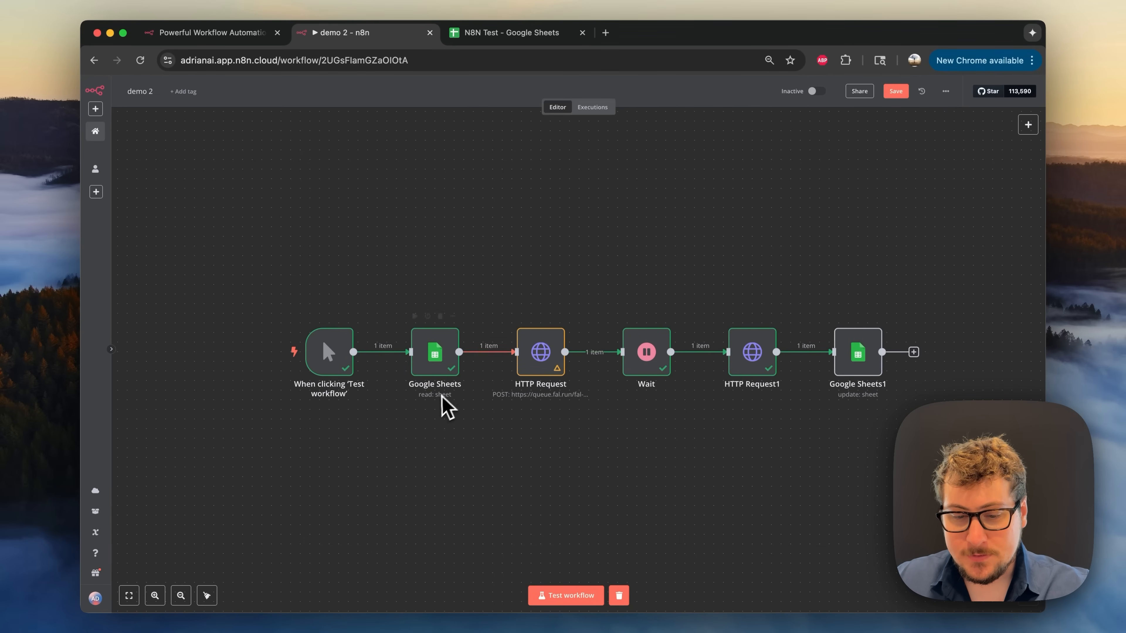
- Rename the Google Sheets node to 'Get Prompt From Sheet'
double_click(434, 377)
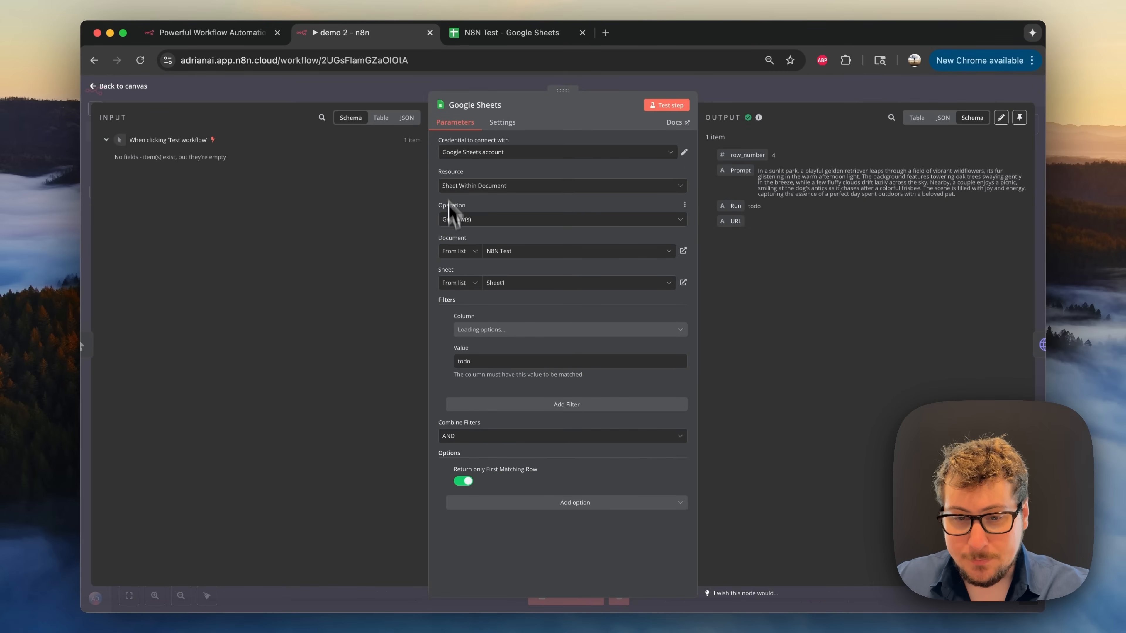
left_click(479, 105)
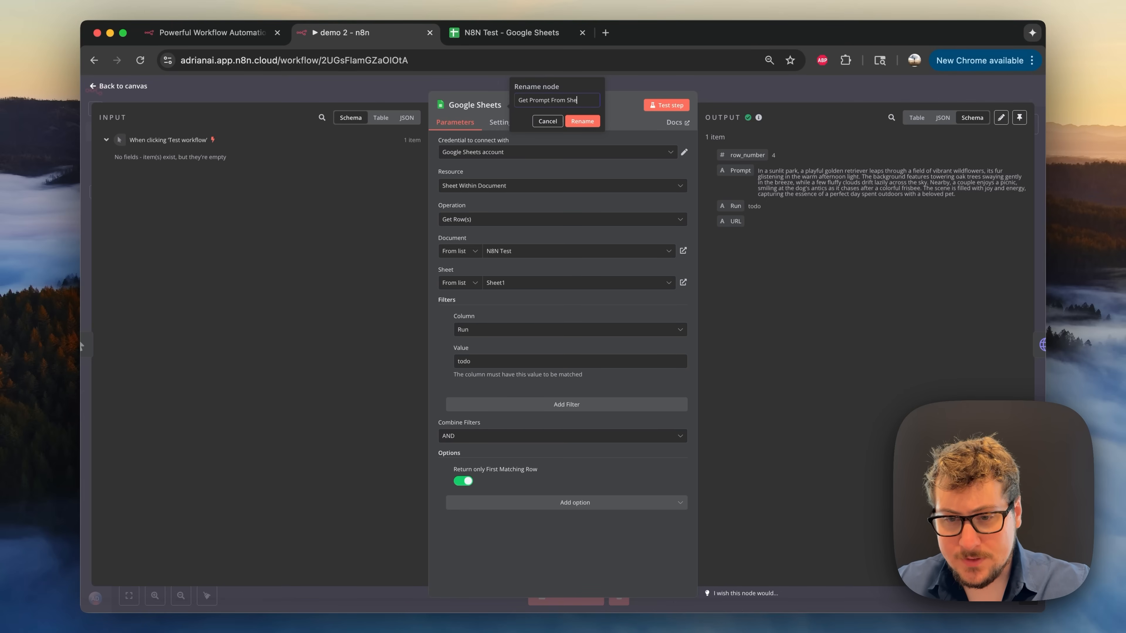
type("et")
left_click(581, 121)
key("Escape")
- Rename the HTTP Request node to 'Generate Image'
double_click(539, 366)
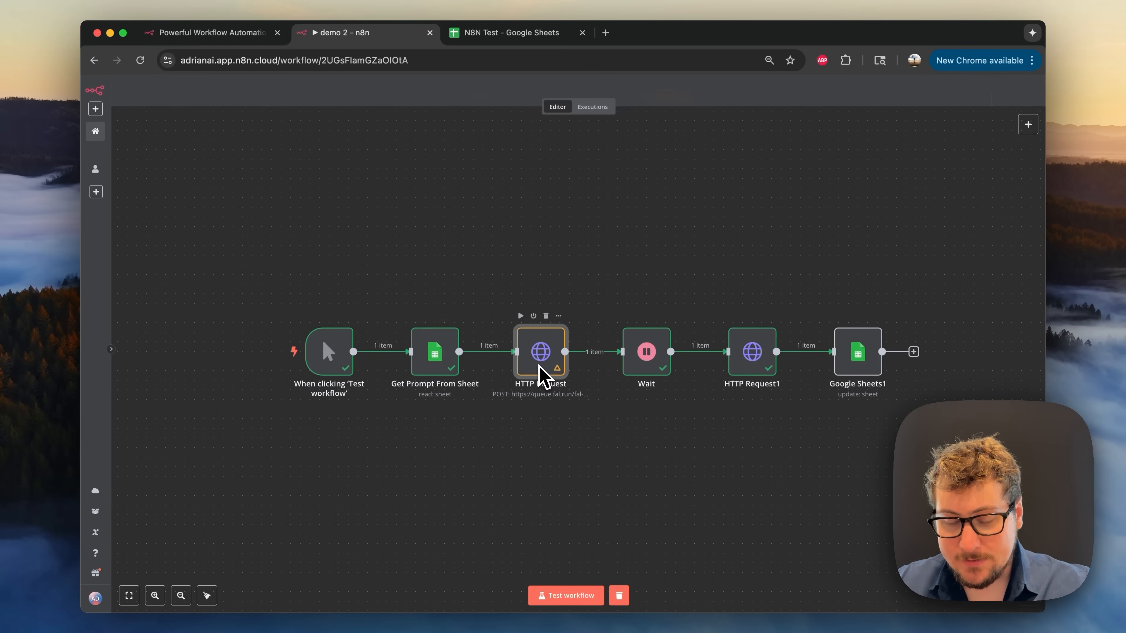
left_click(474, 105)
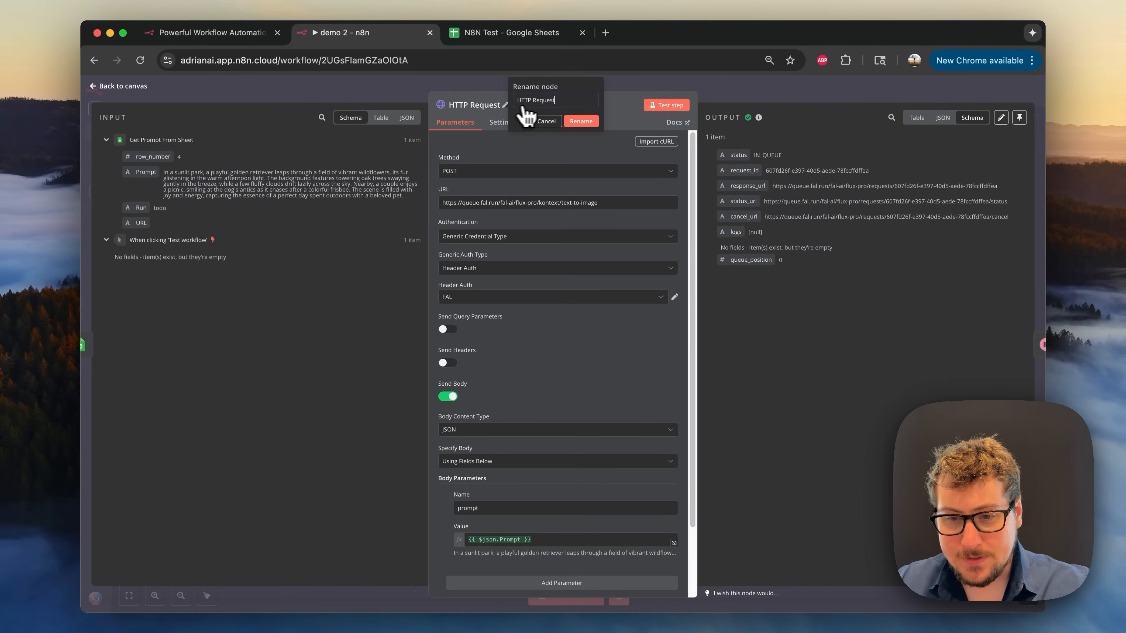
key("super+a")
type("Ge")
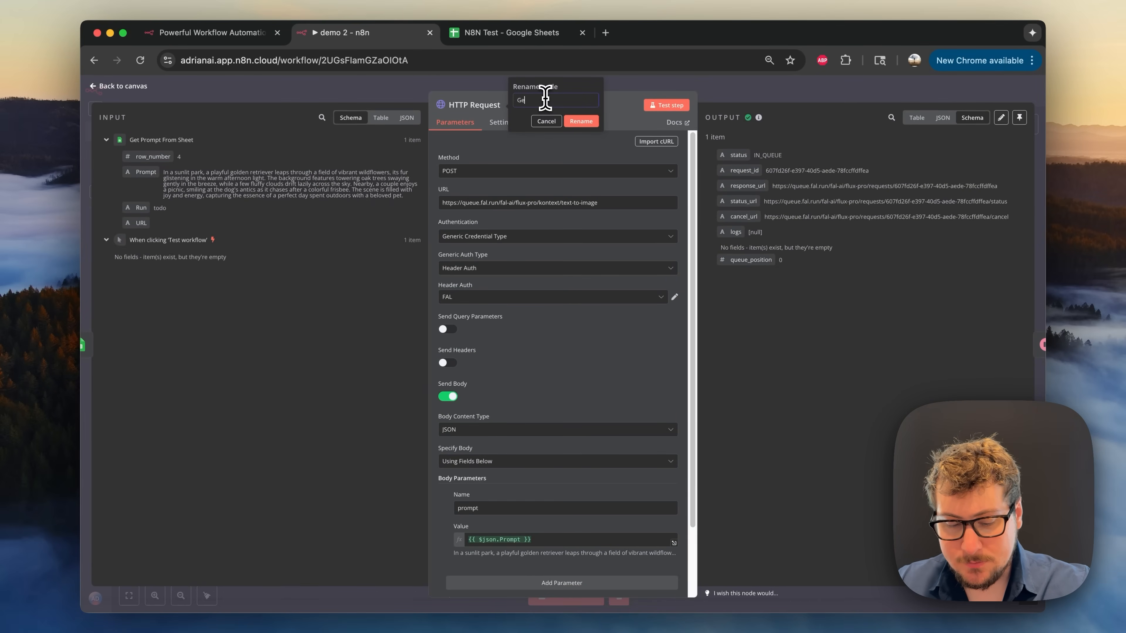
left_click(574, 120)
key("Escape")
- Rename the HTTP Request1 node to 'Get Image'
right_click(550, 360)
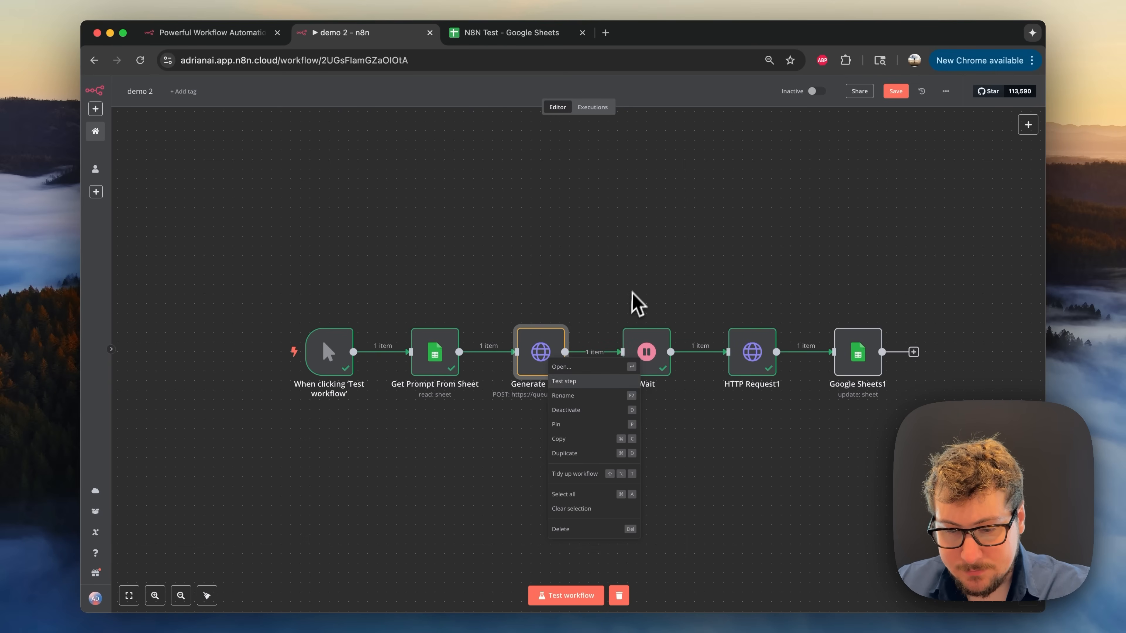
left_click(637, 301)
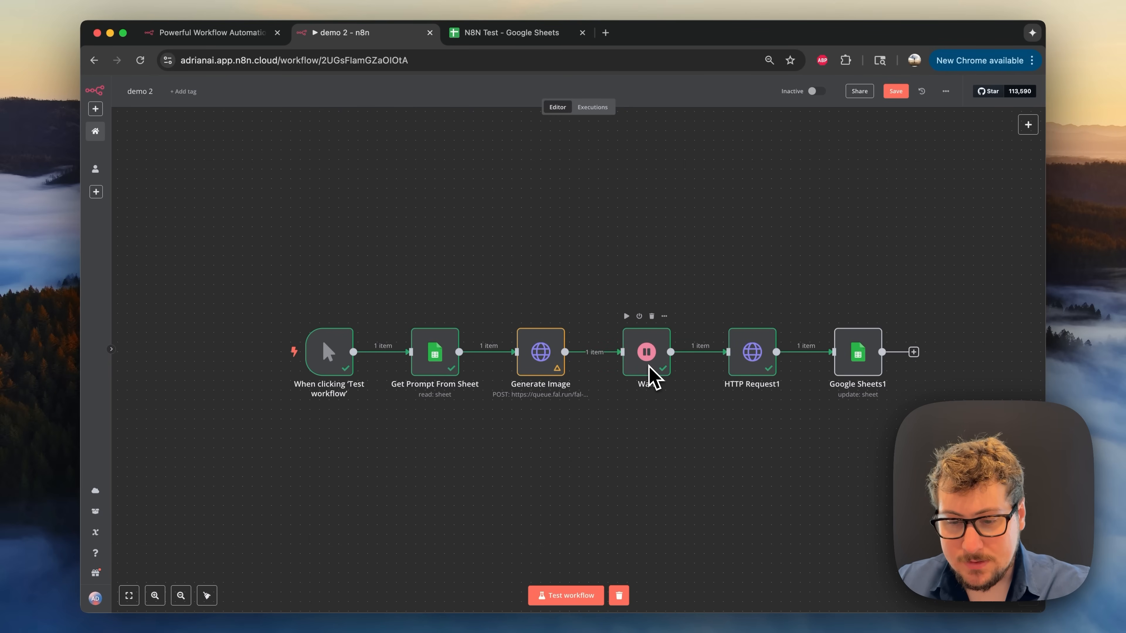
scroll(648, 366, "right", 2)
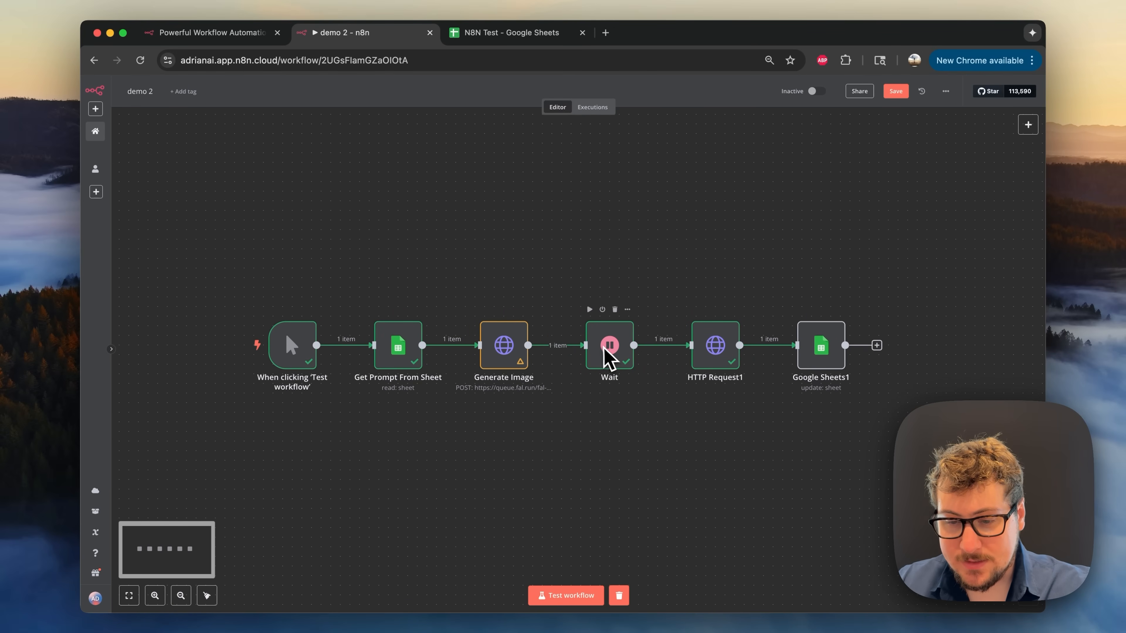
double_click(722, 370)
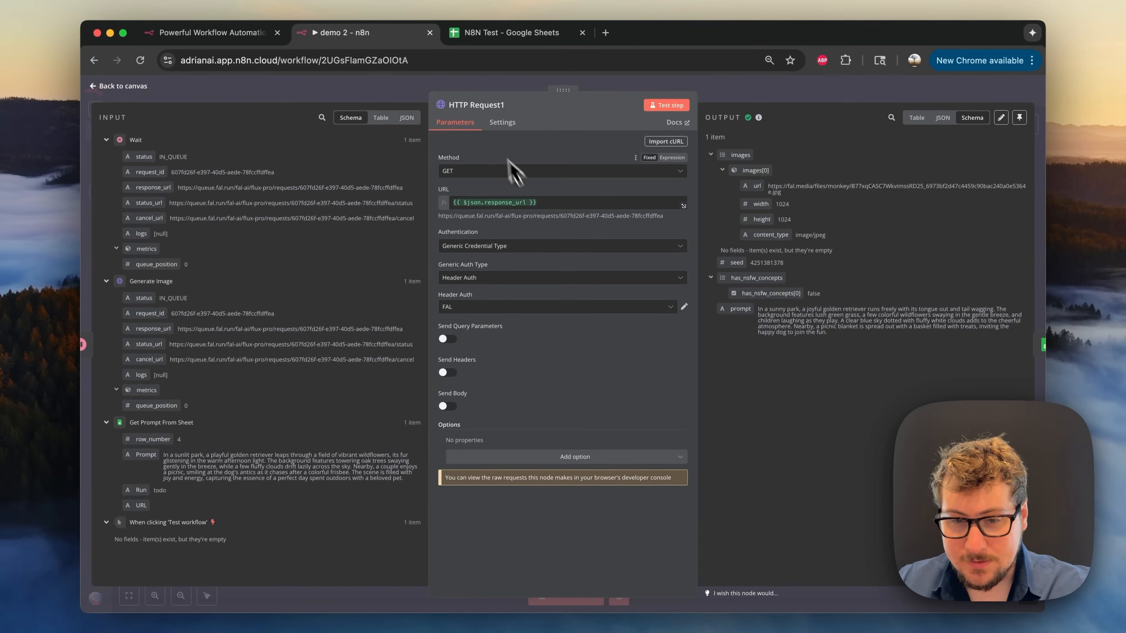
left_click(479, 106)
type("Get")
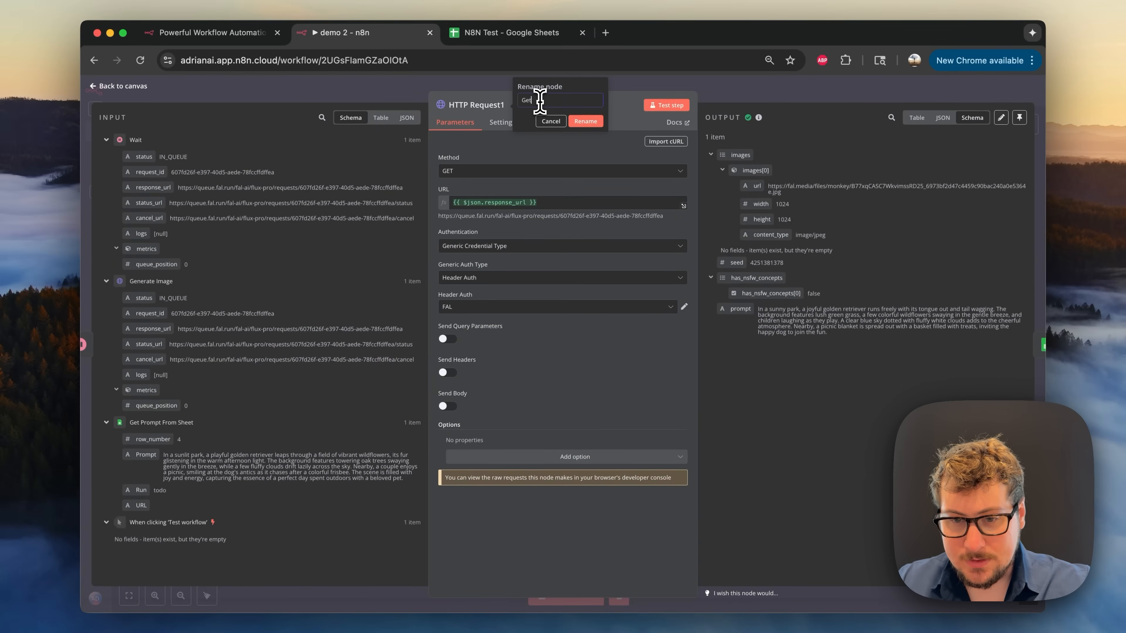
left_click(586, 121)
key("Escape")
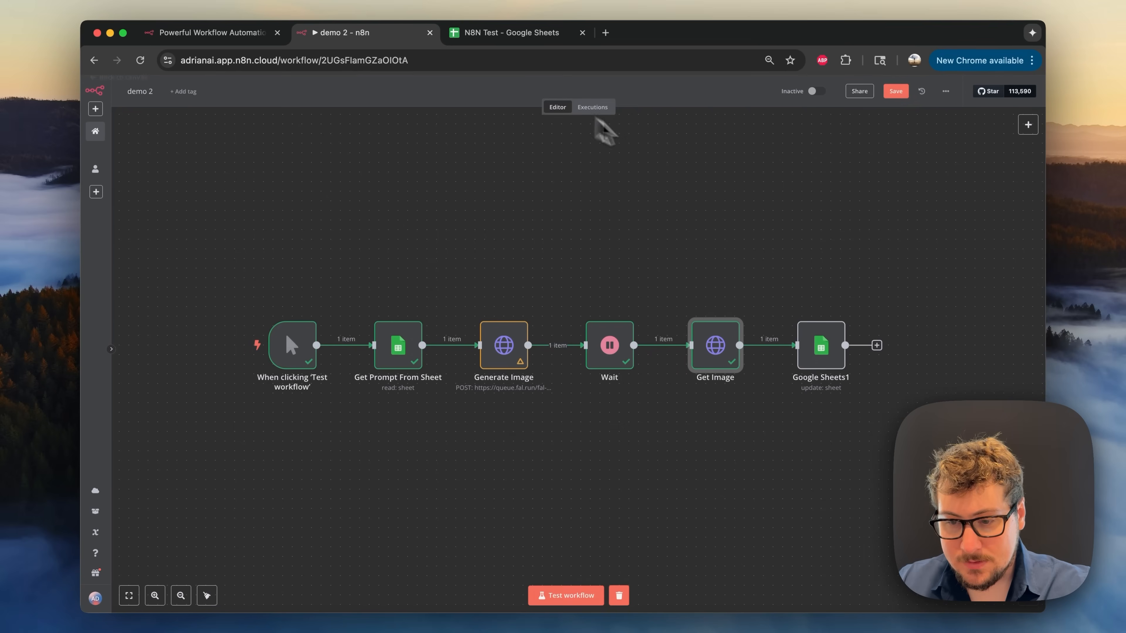
- Rename the Google Sheets1 node to 'Update Sheet With URL'
double_click(823, 371)
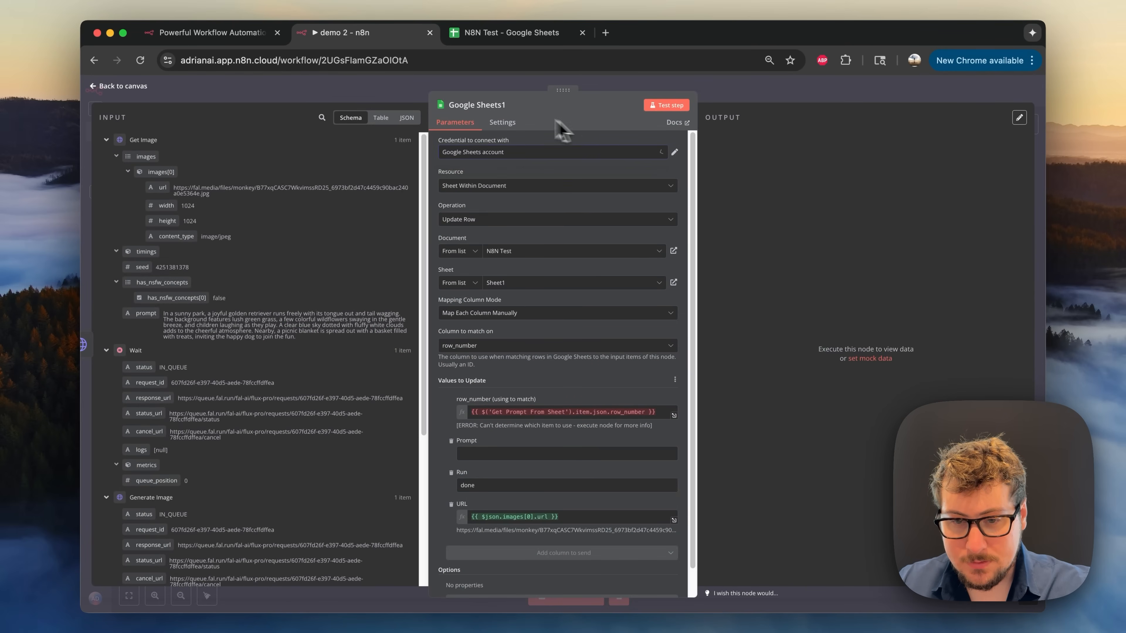
left_click(484, 105)
triple_click(553, 99)
type("Update Sheet With URL")
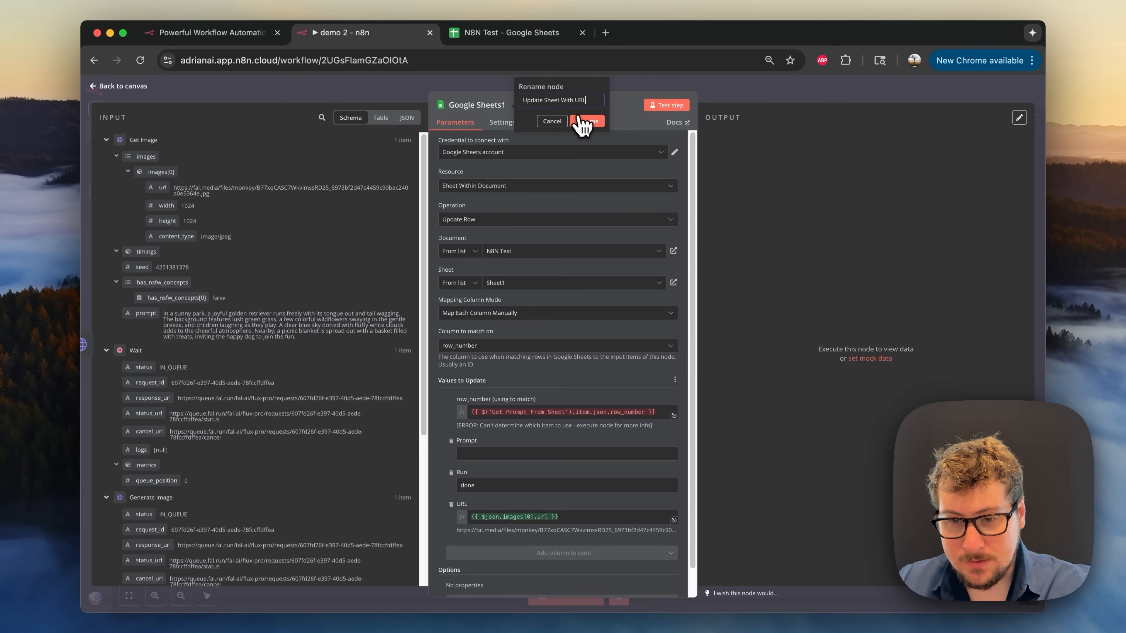
left_click(585, 121)
key("Escape")
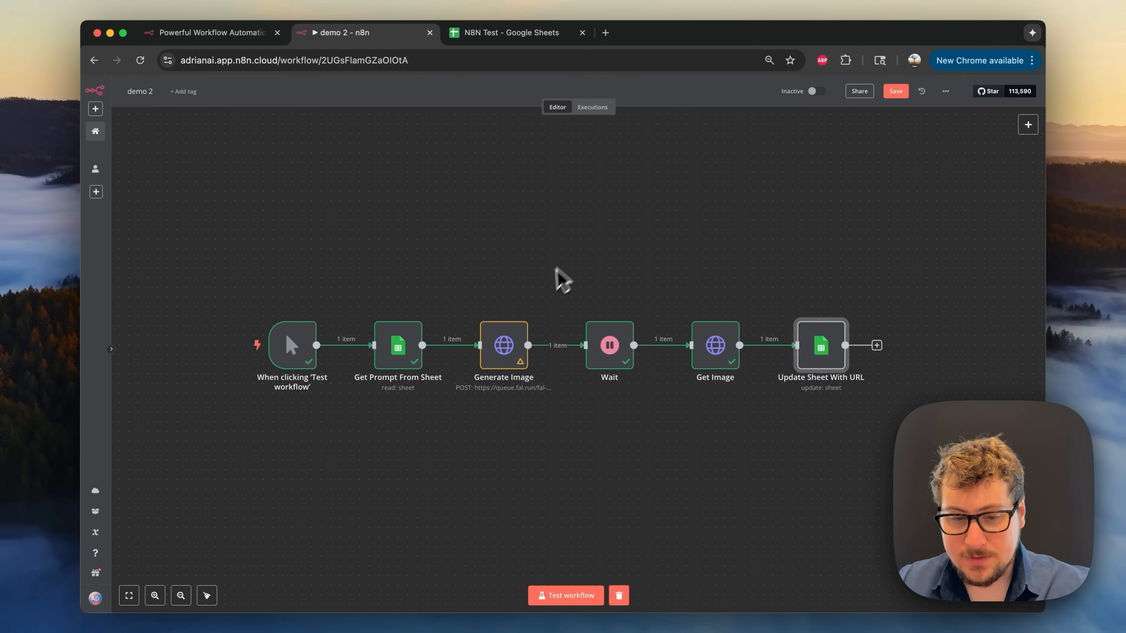
scroll(277, 352, "left", 2)
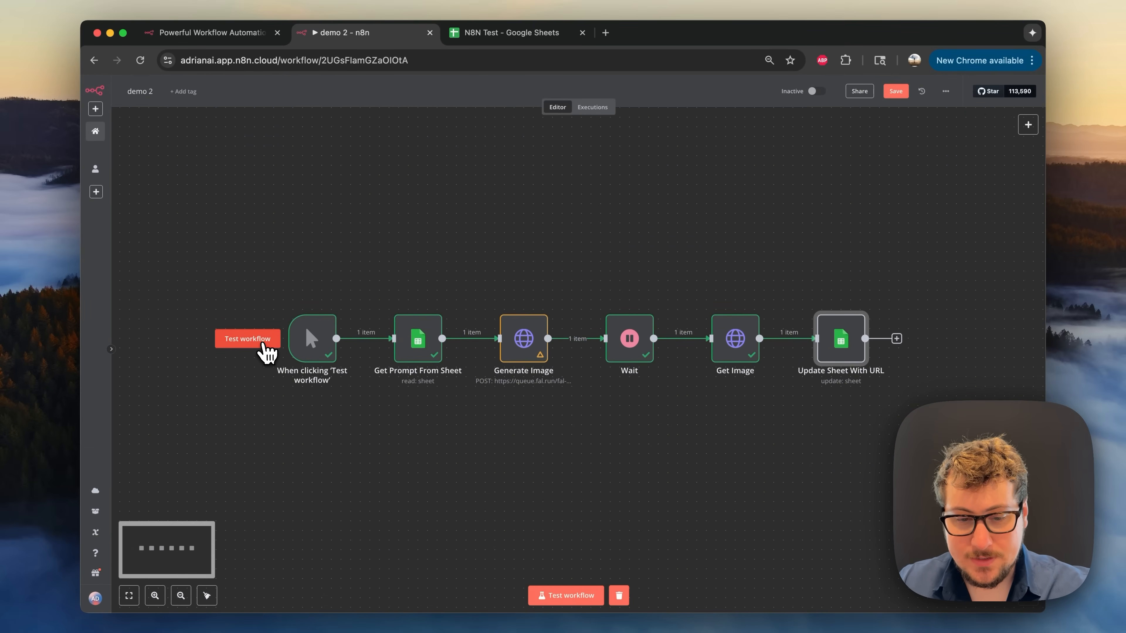
- Run the whole workflow as a test and inspect the Generate Image output
left_click(264, 344)
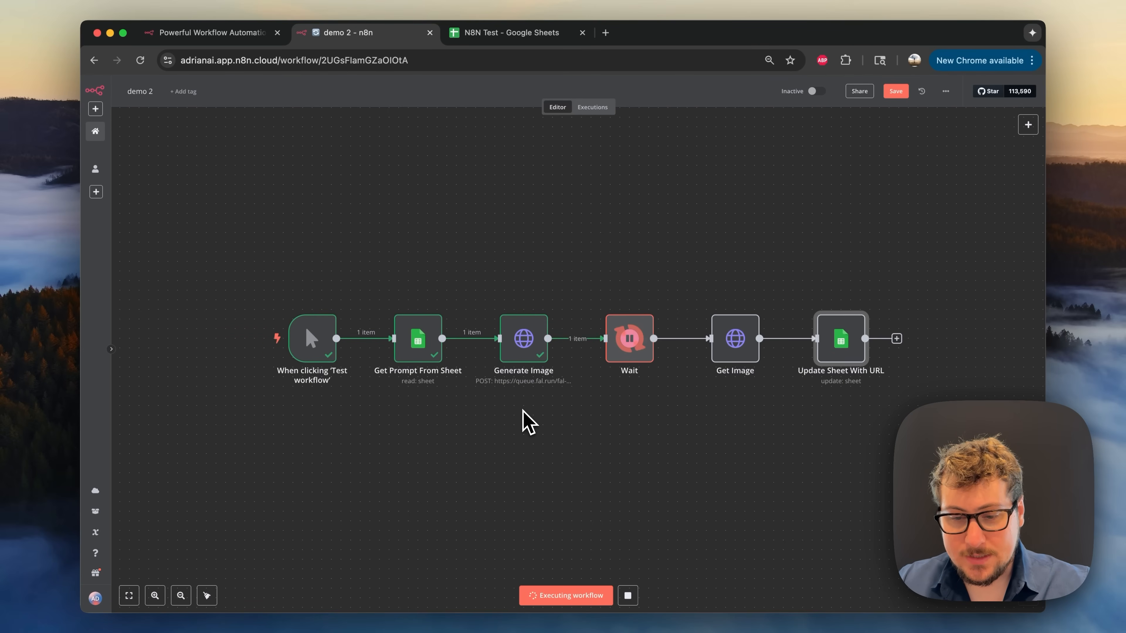
double_click(522, 357)
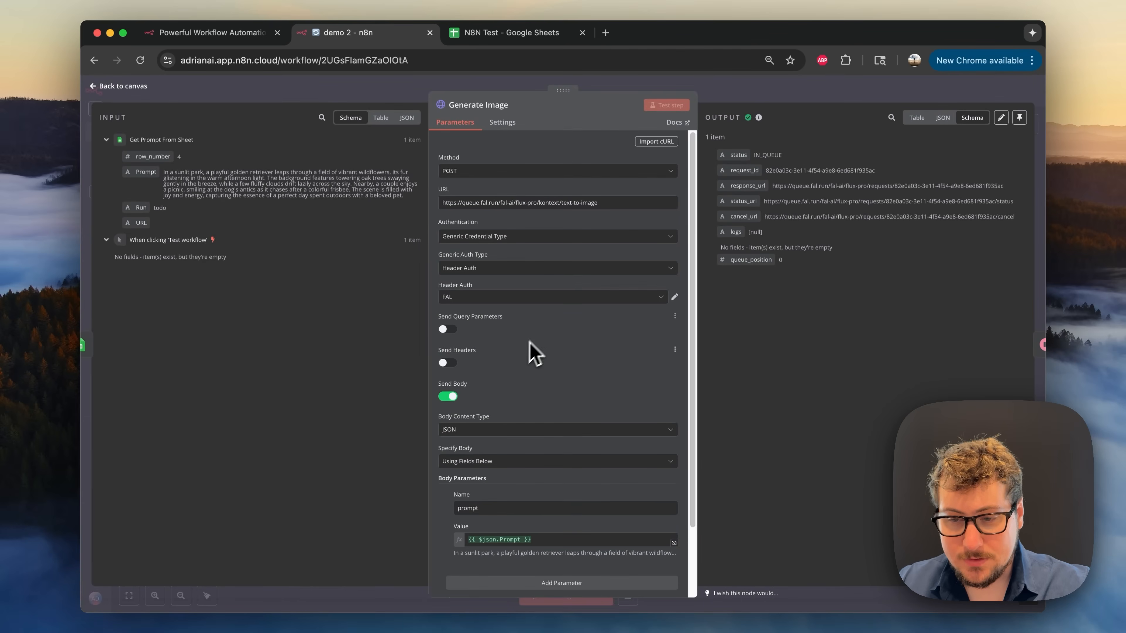
scroll(560, 361, "down", 2)
left_click(737, 100)
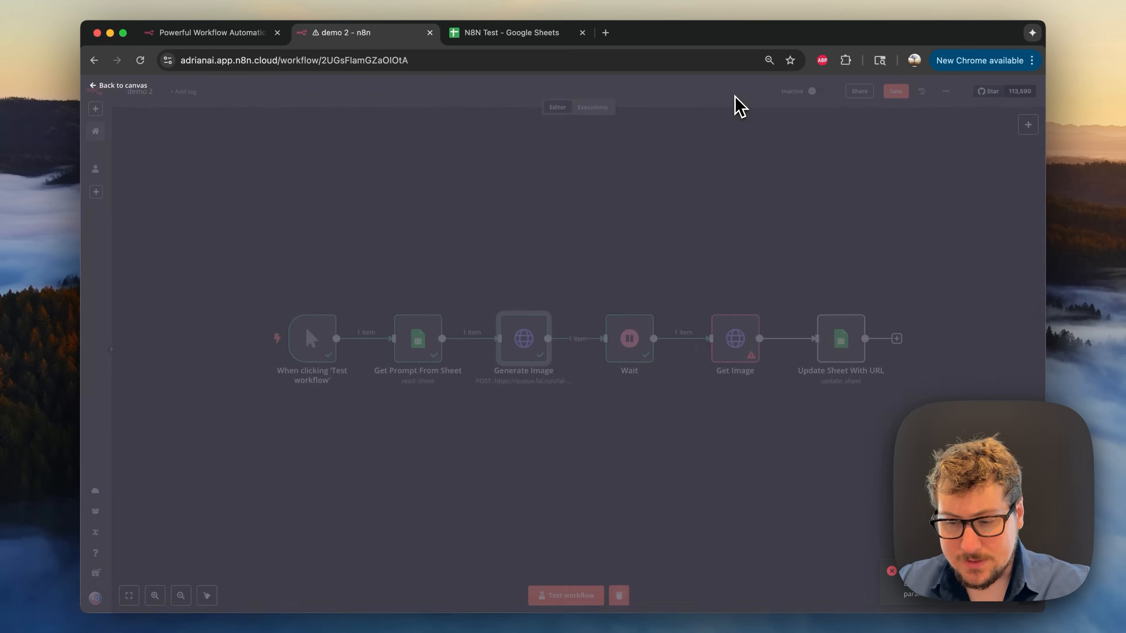
scroll(757, 259, "right", 2)
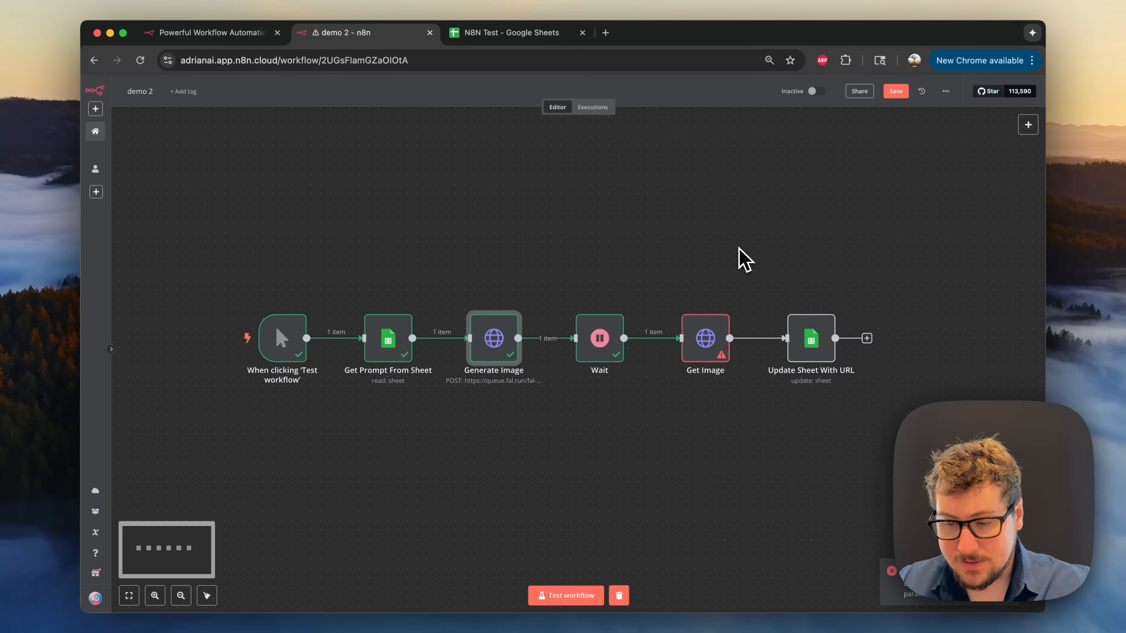
- Rerun the failed Get Image step, then run Update Sheet With URL
double_click(708, 322)
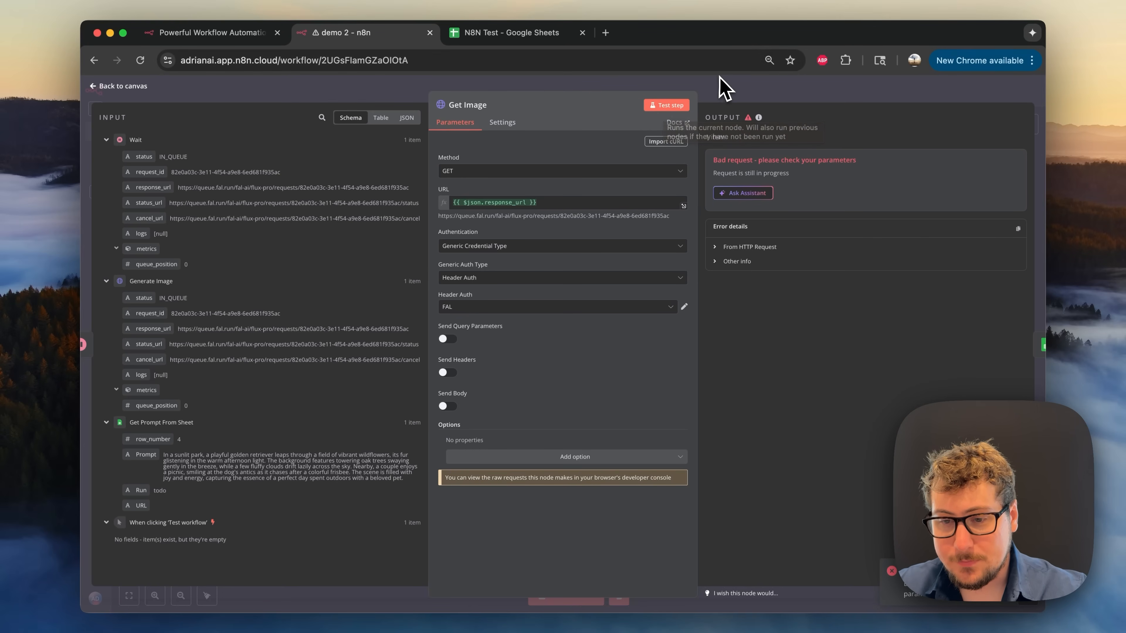
left_click(684, 110)
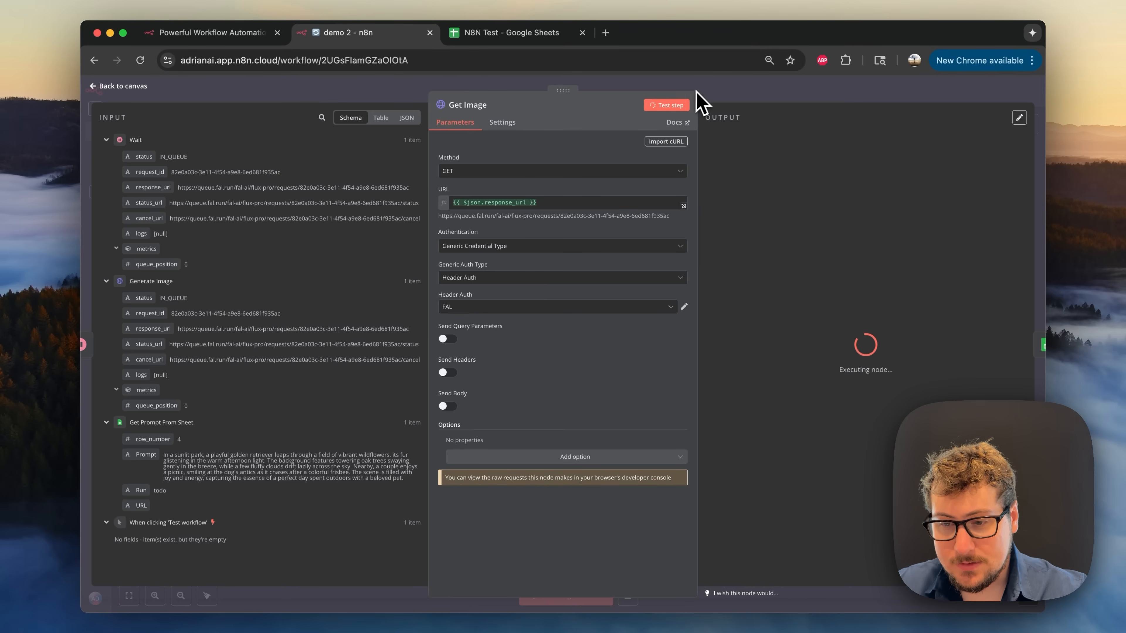
left_click(745, 95)
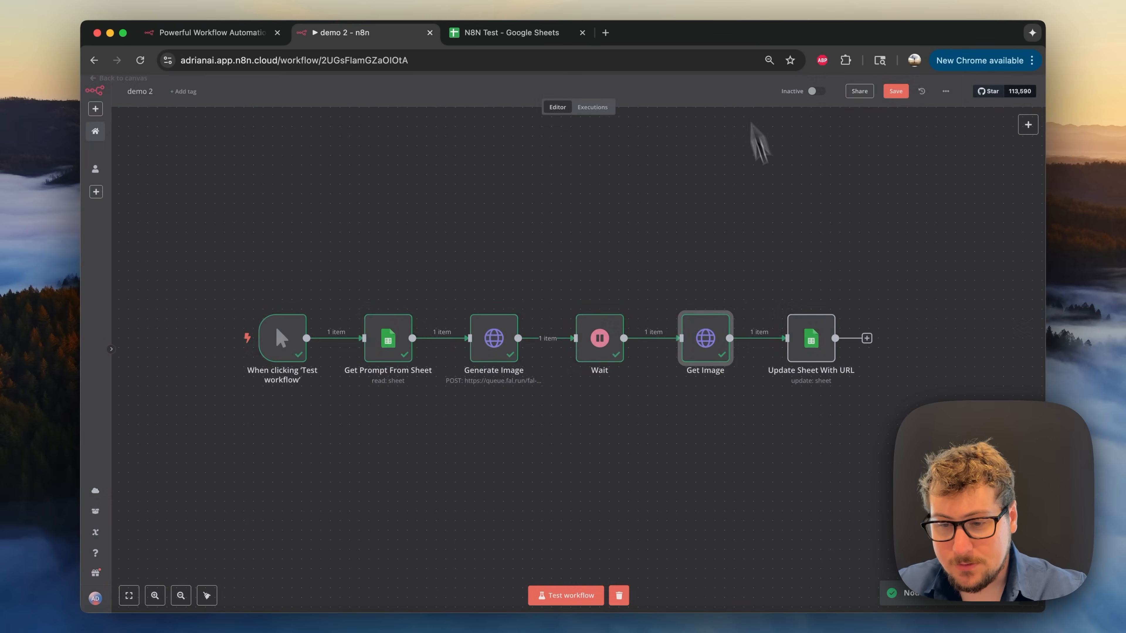
double_click(815, 345)
left_click(671, 105)
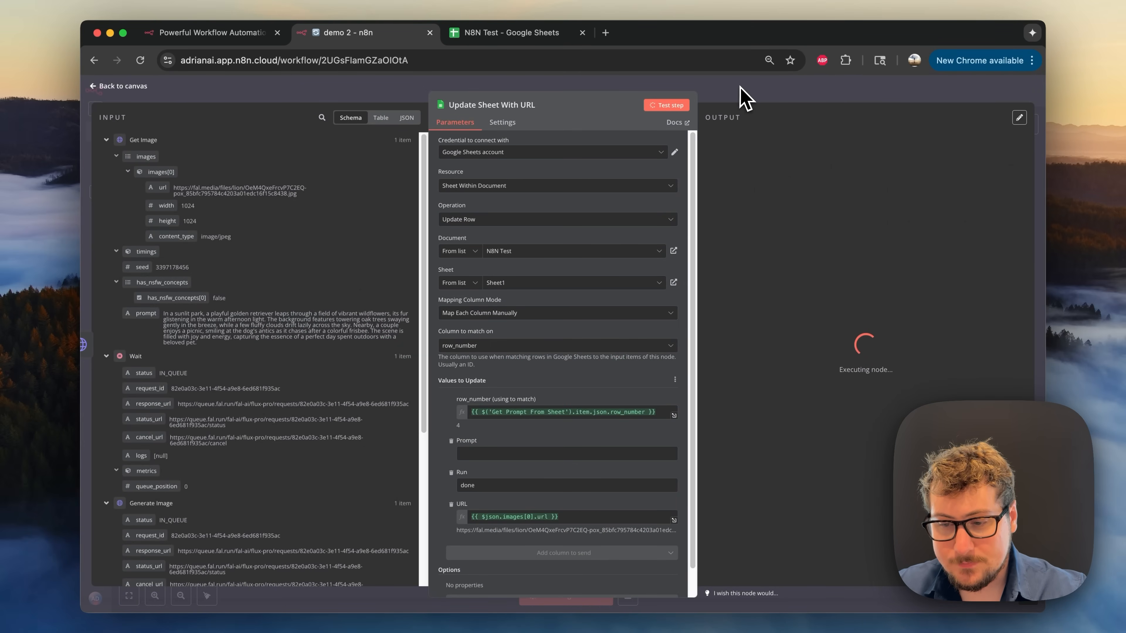
left_click(747, 95)
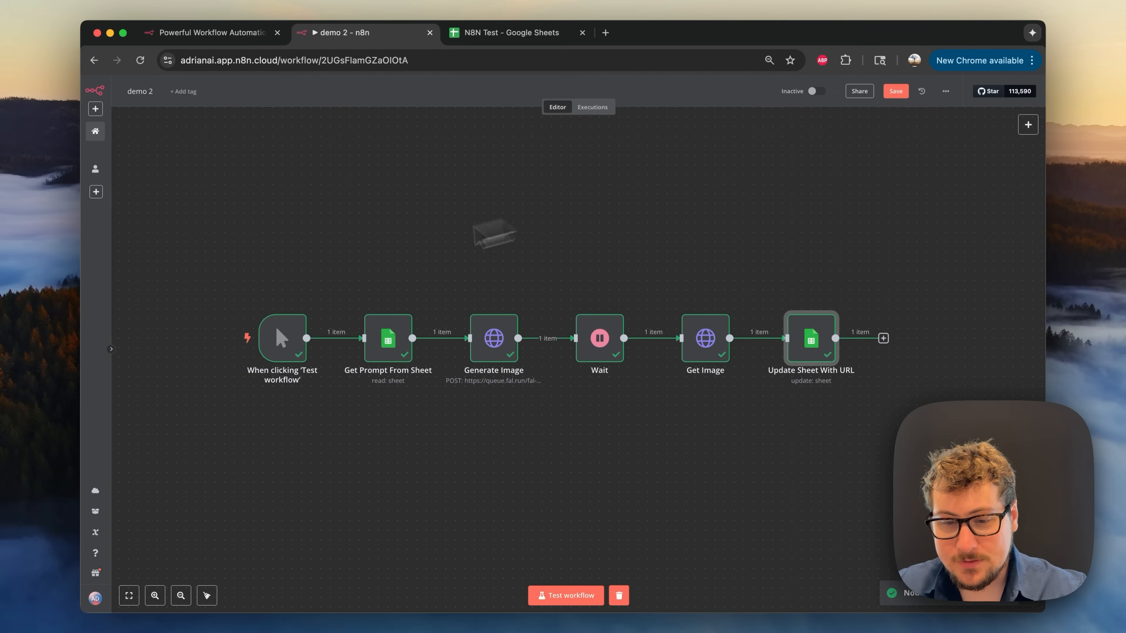
- Open the new image link from cell C4 of N8N Test, then close the image tab
left_click(506, 33)
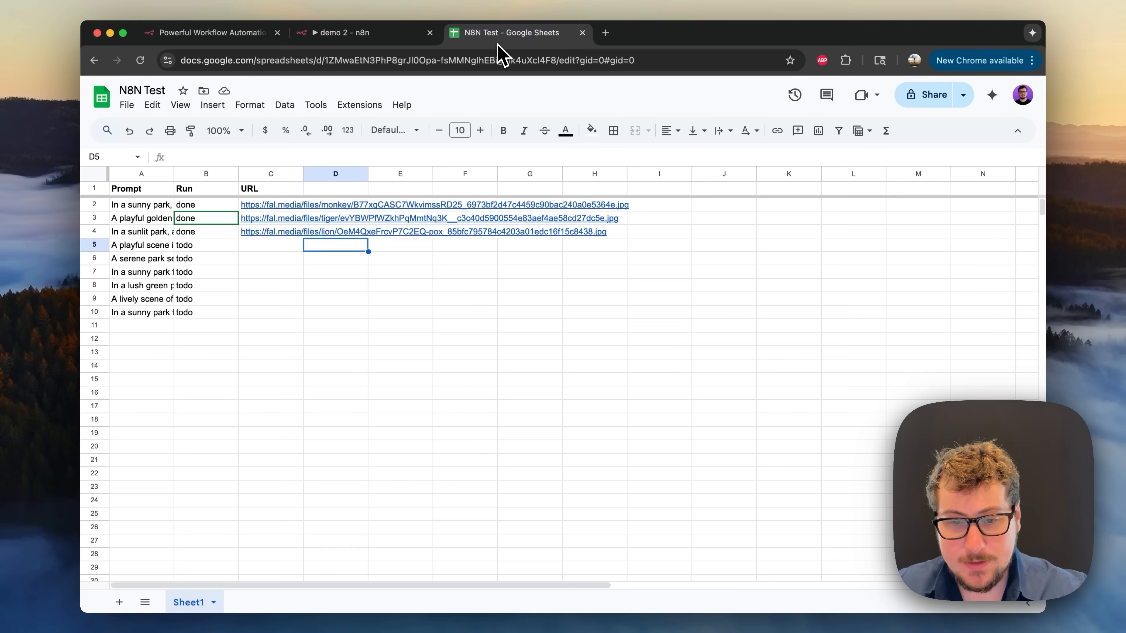
left_click(275, 232)
left_click(299, 250)
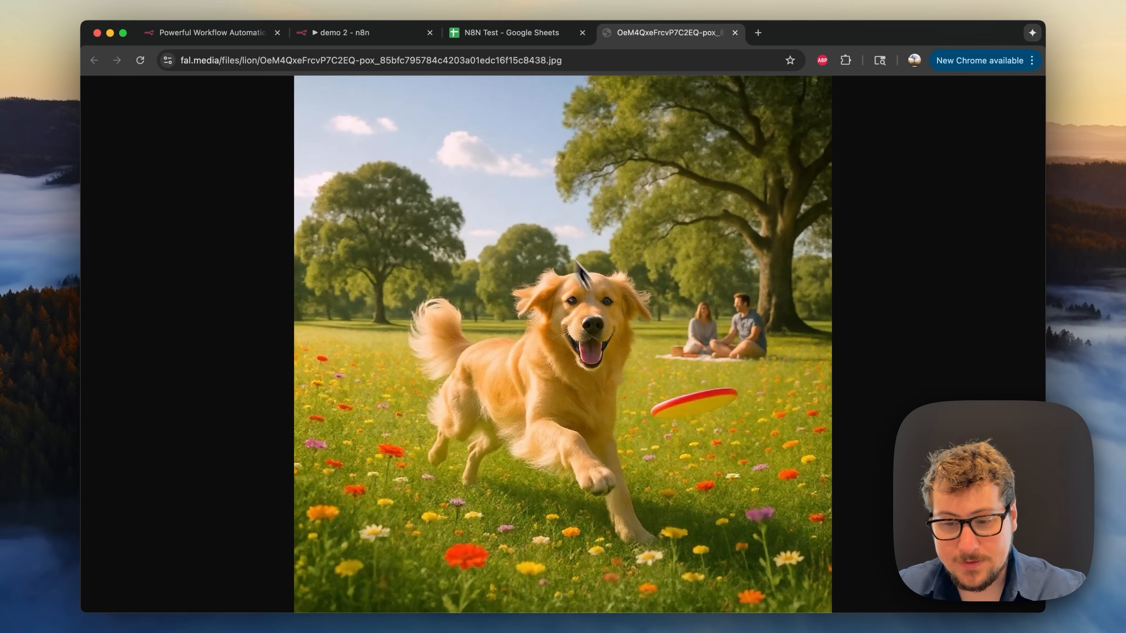
left_click(735, 32)
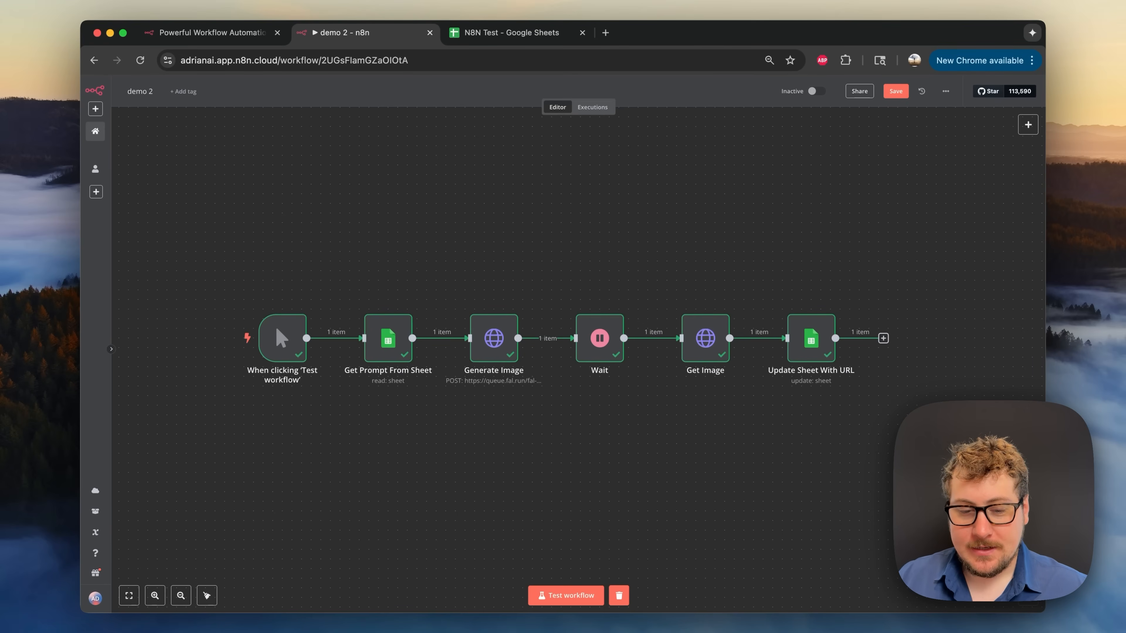
mouse_move(217, 349)
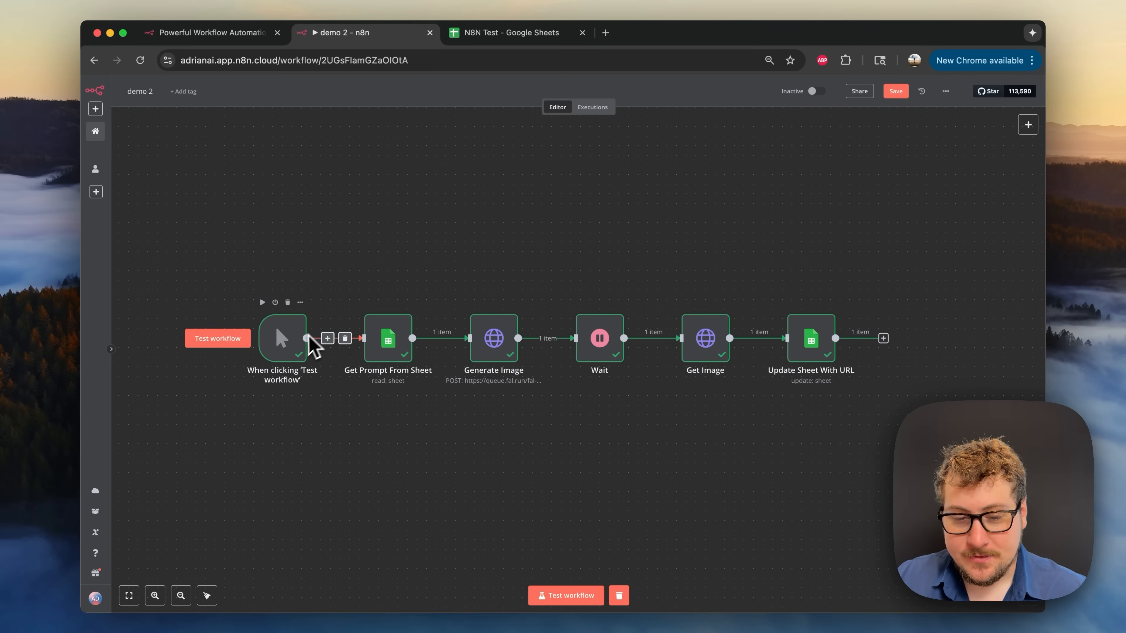
- Move the trigger and Get Prompt From Sheet nodes left, then rerun the sheet step to fetch six todo rows
left_click_drag(290, 332, 213, 341)
left_click_drag(392, 343, 337, 344)
double_click(336, 342)
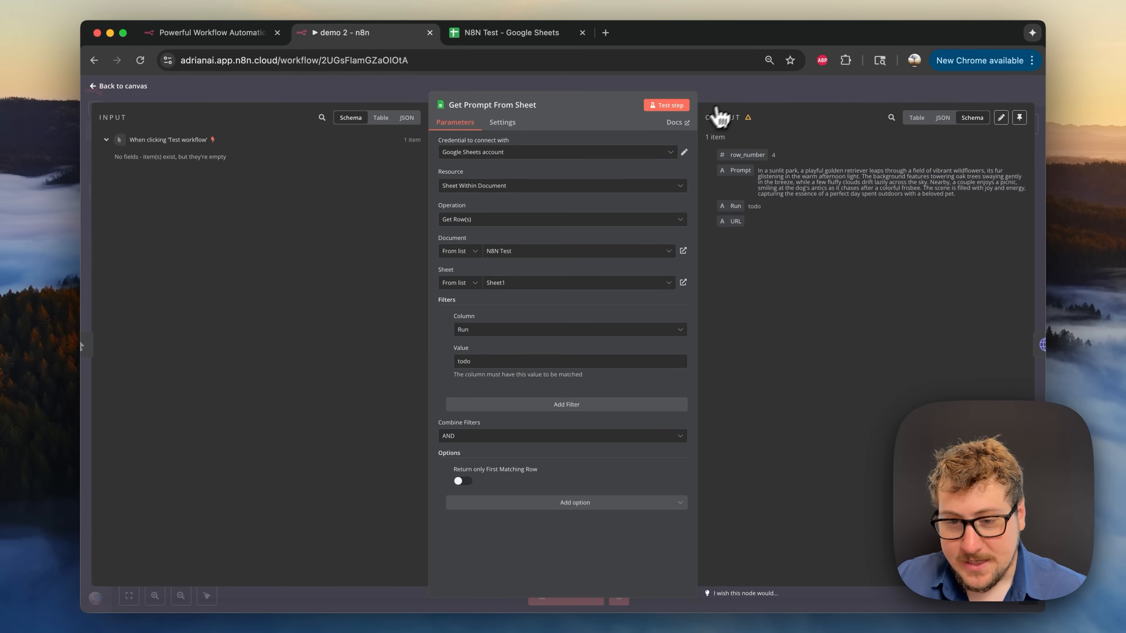
left_click(677, 110)
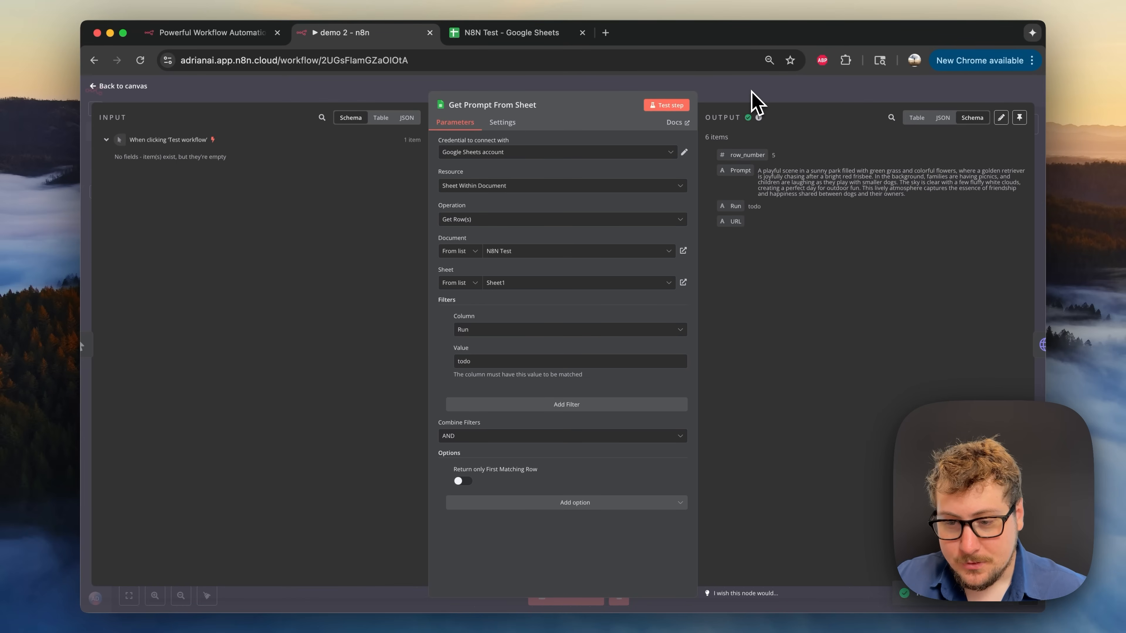
left_click(758, 102)
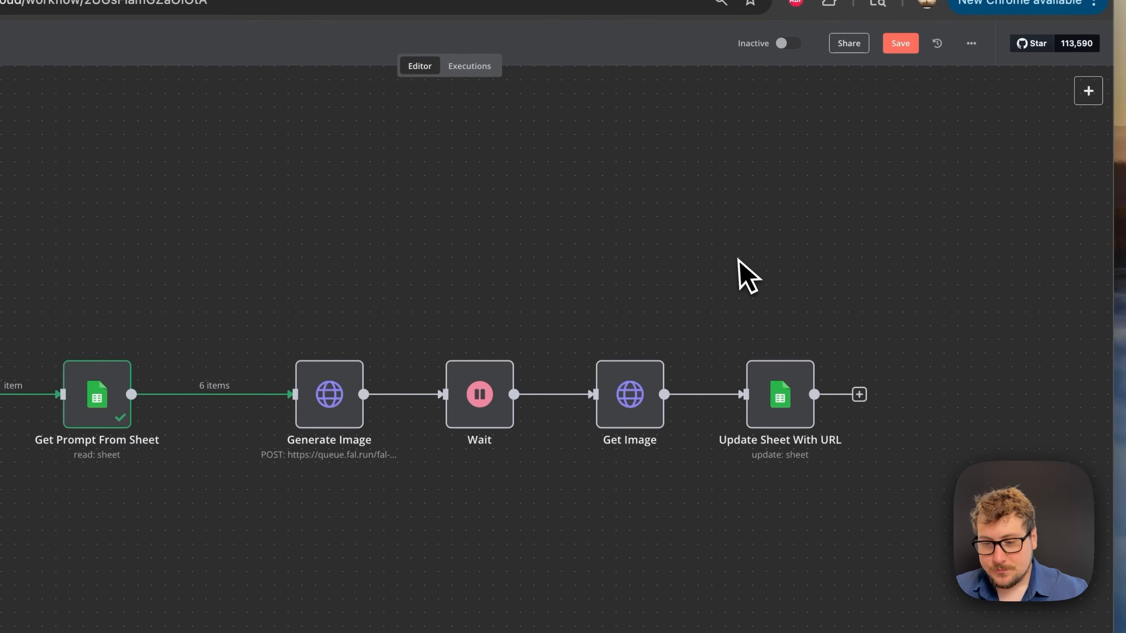
- Select and copy the last todo cells B8:B10 in the N8N Test sheet
left_click(593, 49)
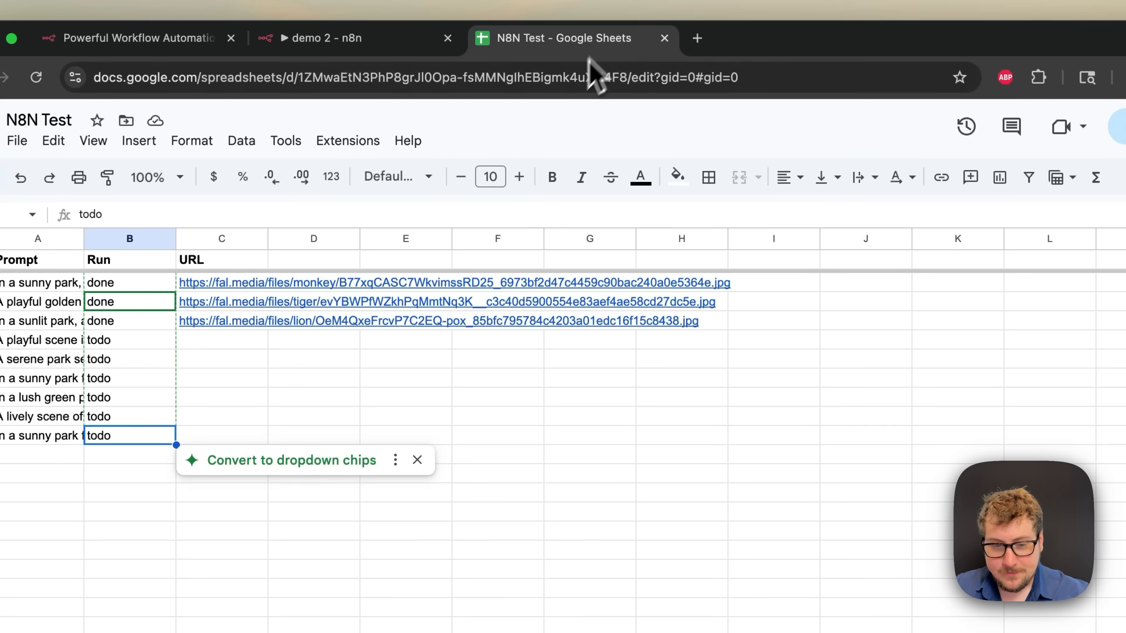
left_click(227, 420)
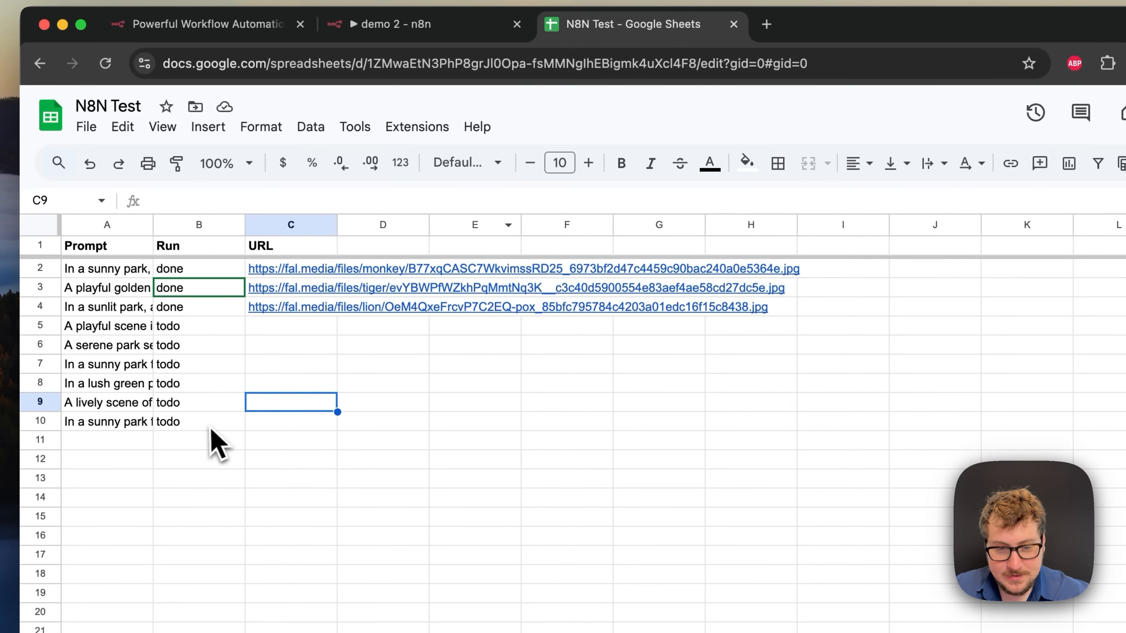
left_click(136, 440)
key("Up")
key("Up")
key("Up")
key("Up")
key("Up")
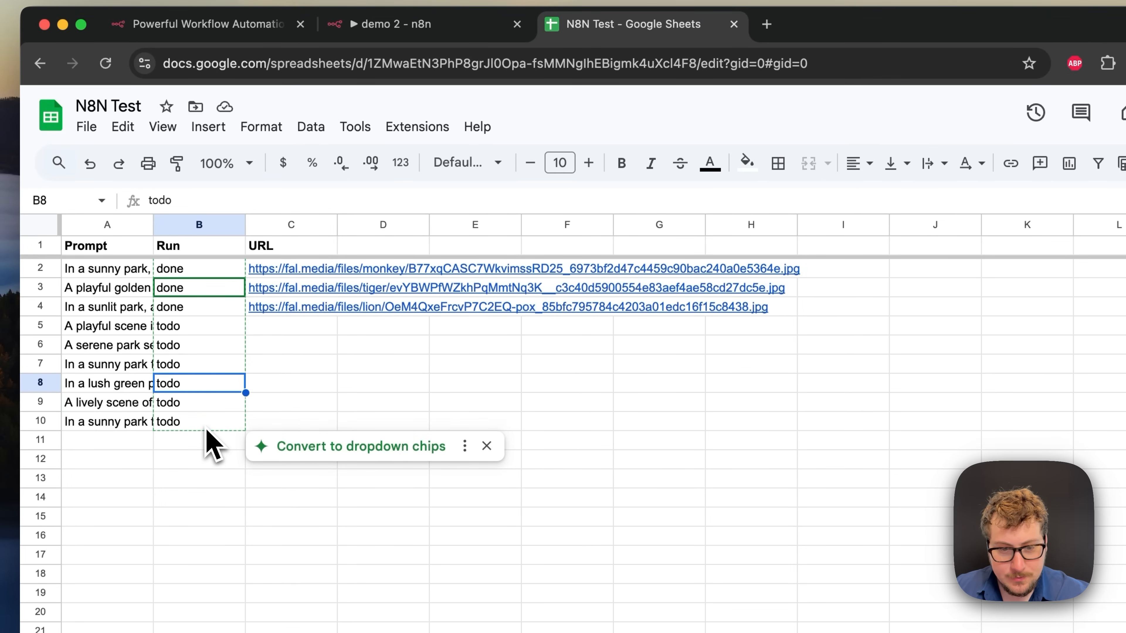
left_click(315, 408)
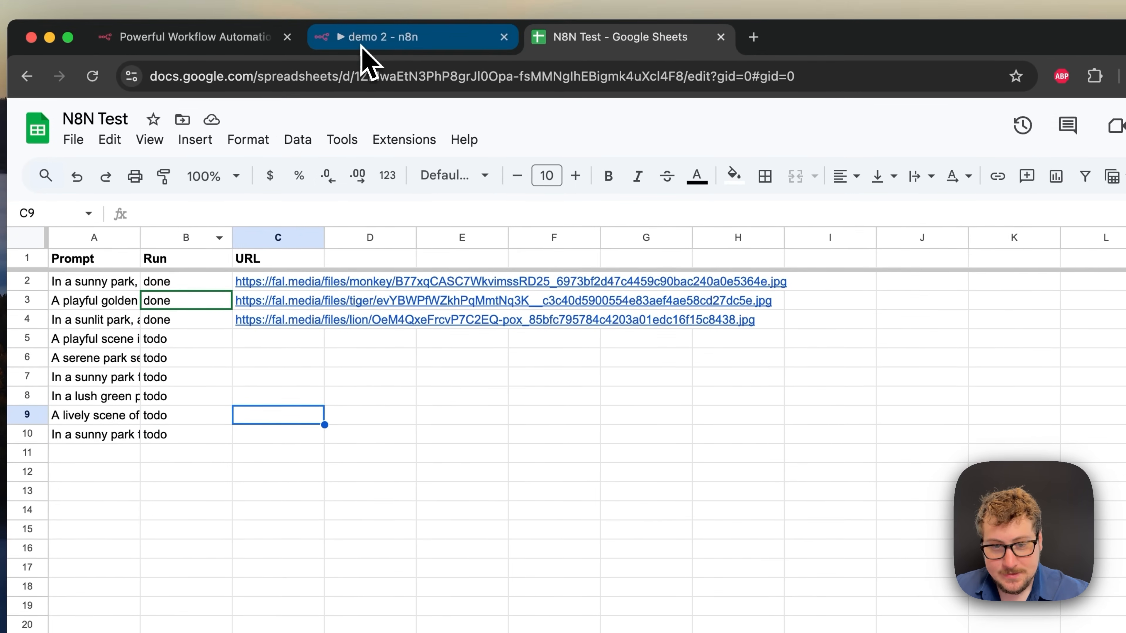
left_click(375, 27)
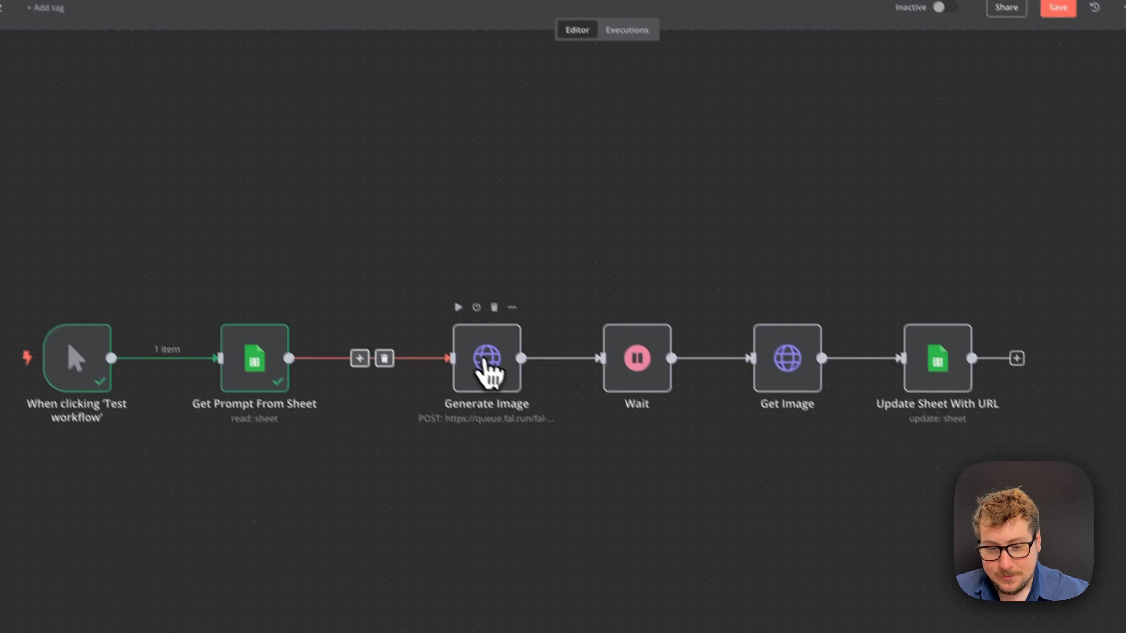
double_click(594, 474)
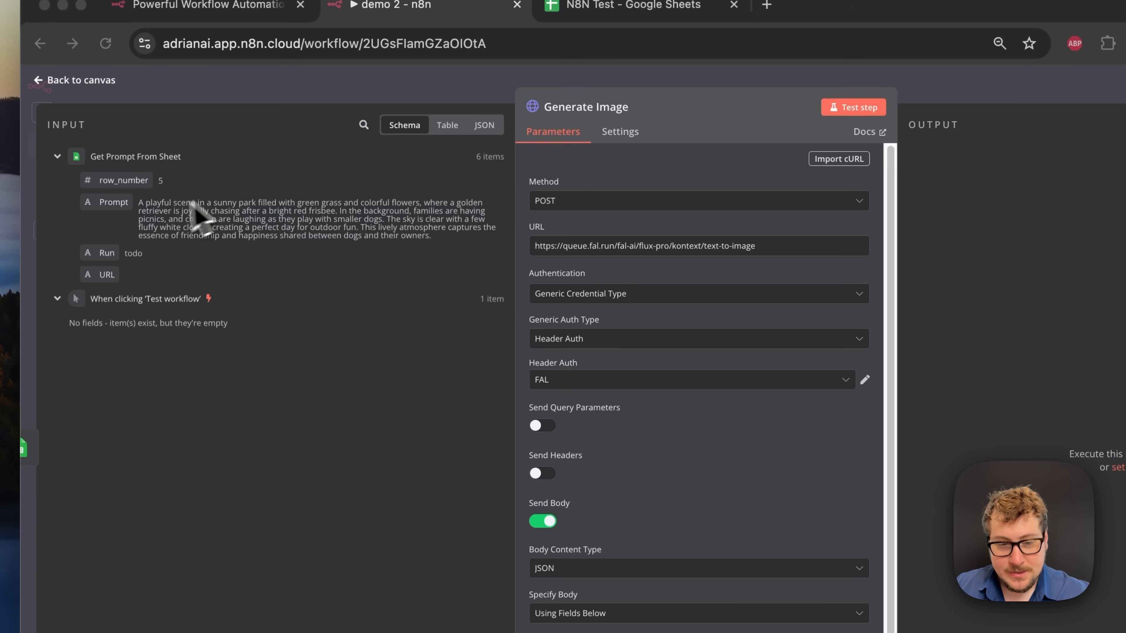
left_click(115, 207)
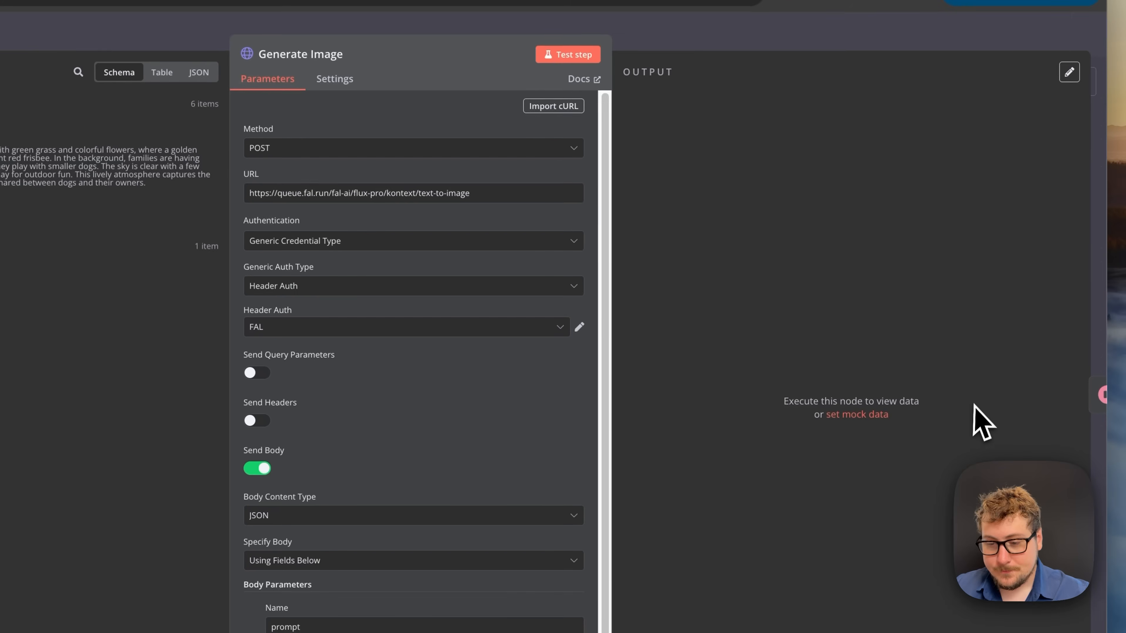
left_click(1101, 415)
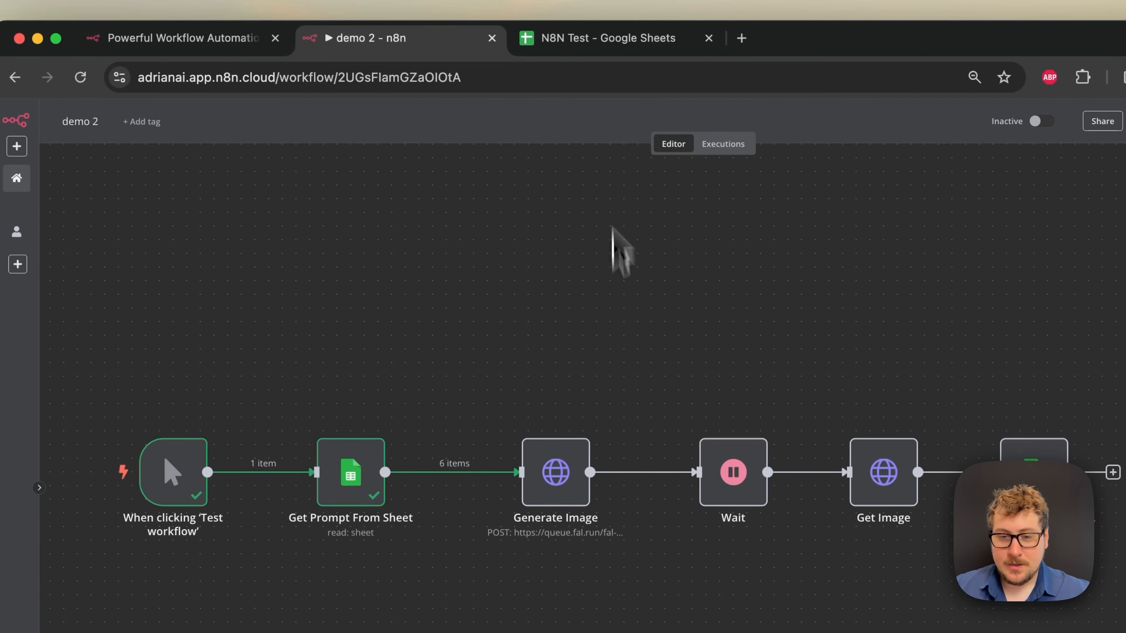
- Check the rows now set to hold in N8N Test and reopen Get Prompt From Sheet
left_click(605, 40)
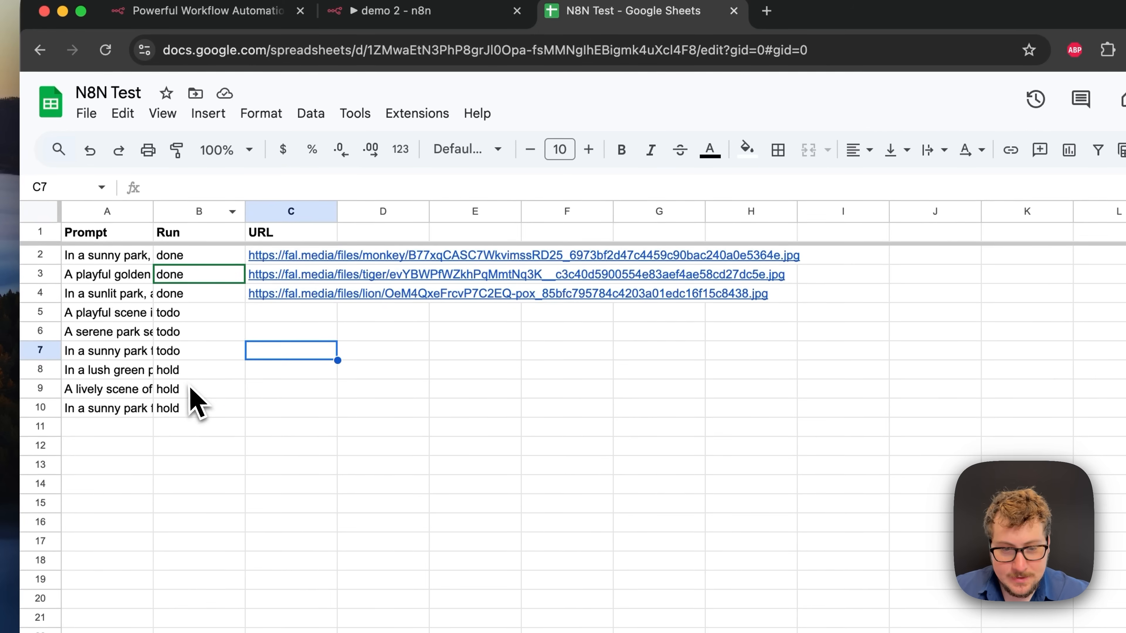
left_click(191, 403)
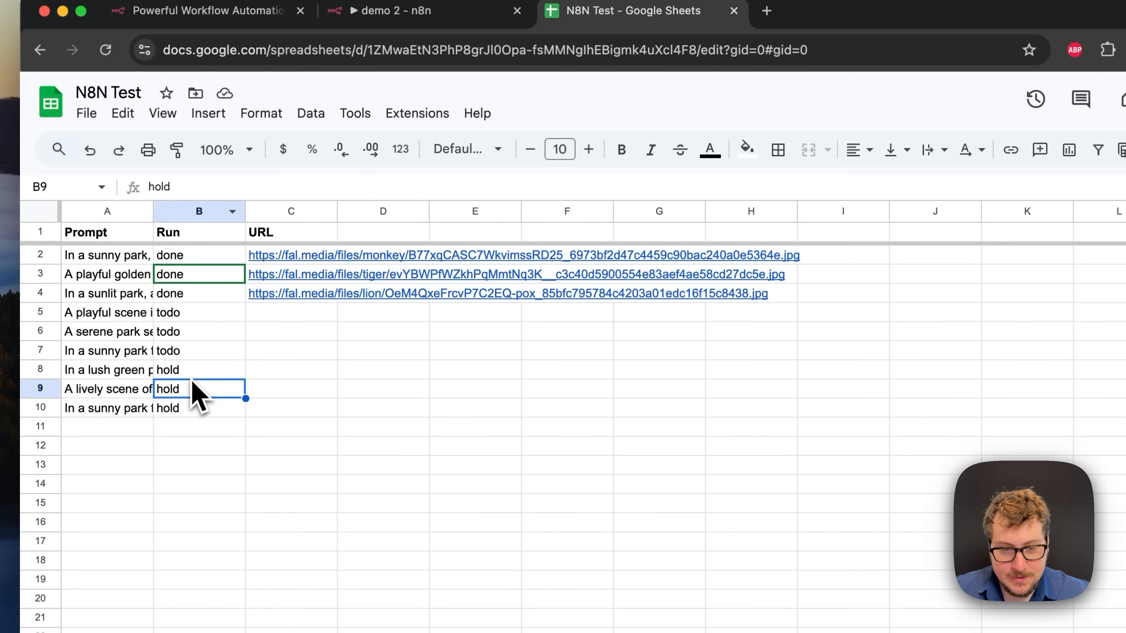
left_click(464, 14)
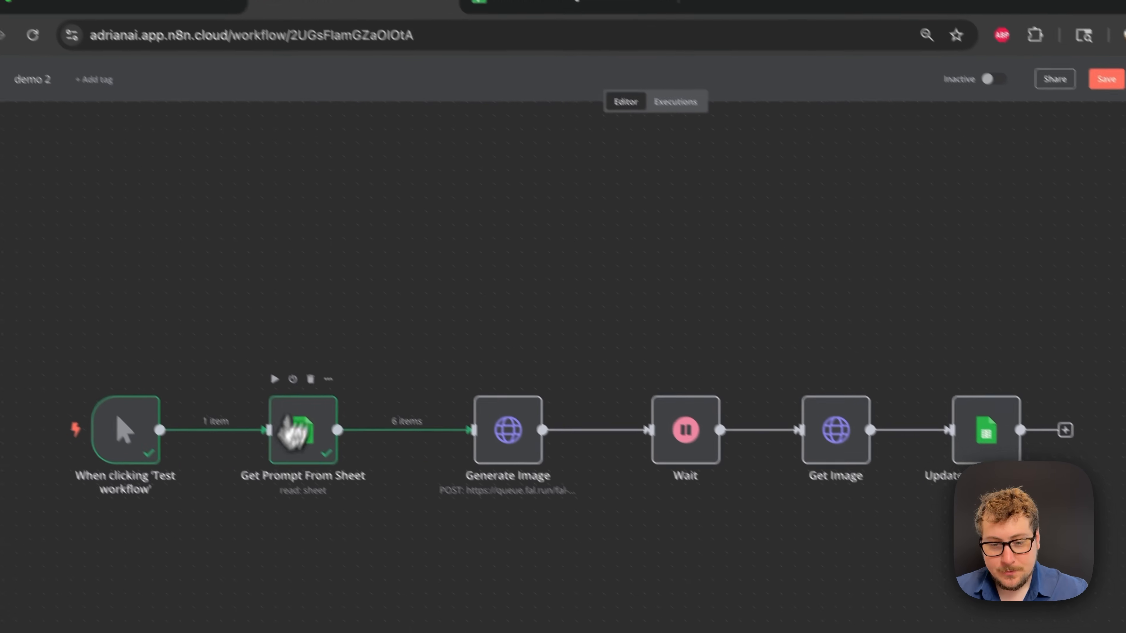
double_click(284, 433)
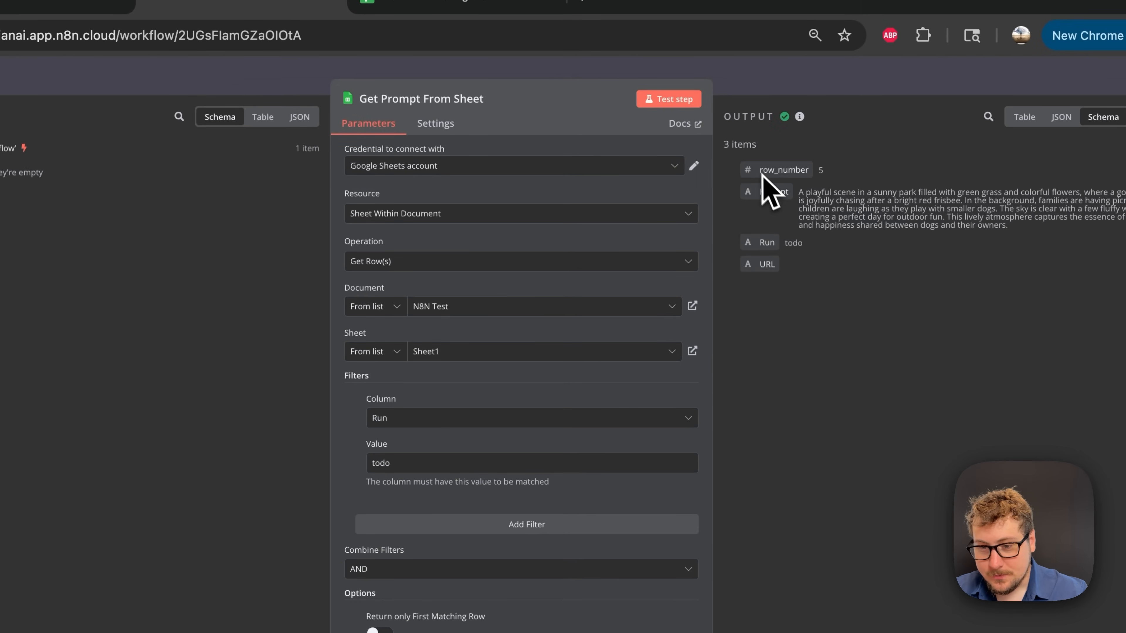
left_click(768, 83)
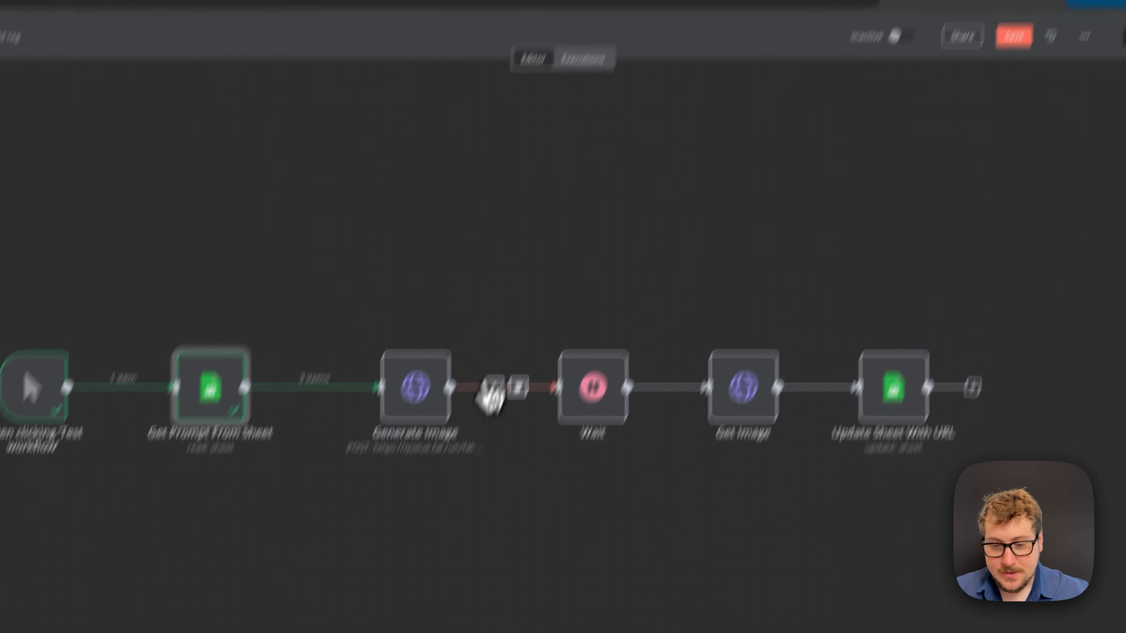
- Add Batching to Generate Image with 1 item per batch and a 10000 ms interval
double_click(418, 399)
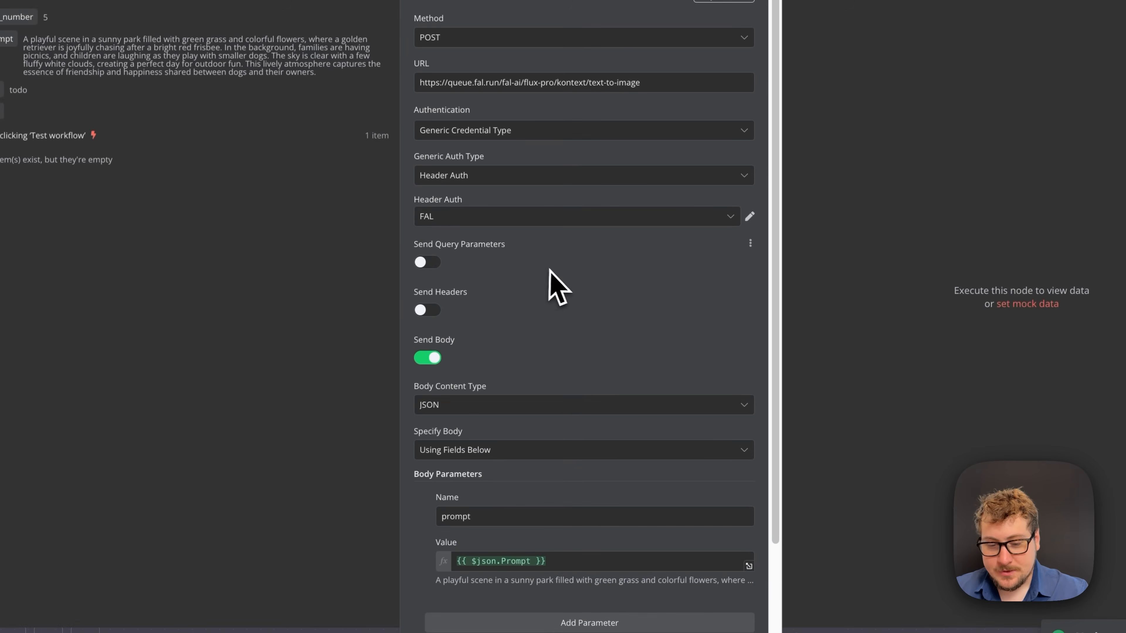
scroll(550, 270, "down", 3)
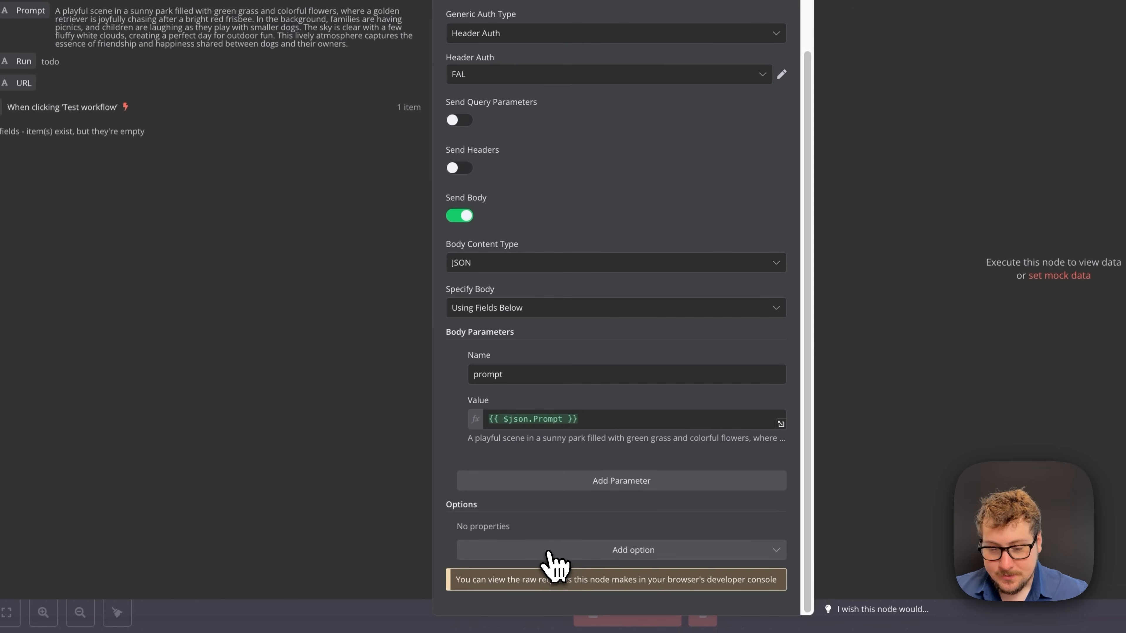
left_click(553, 556)
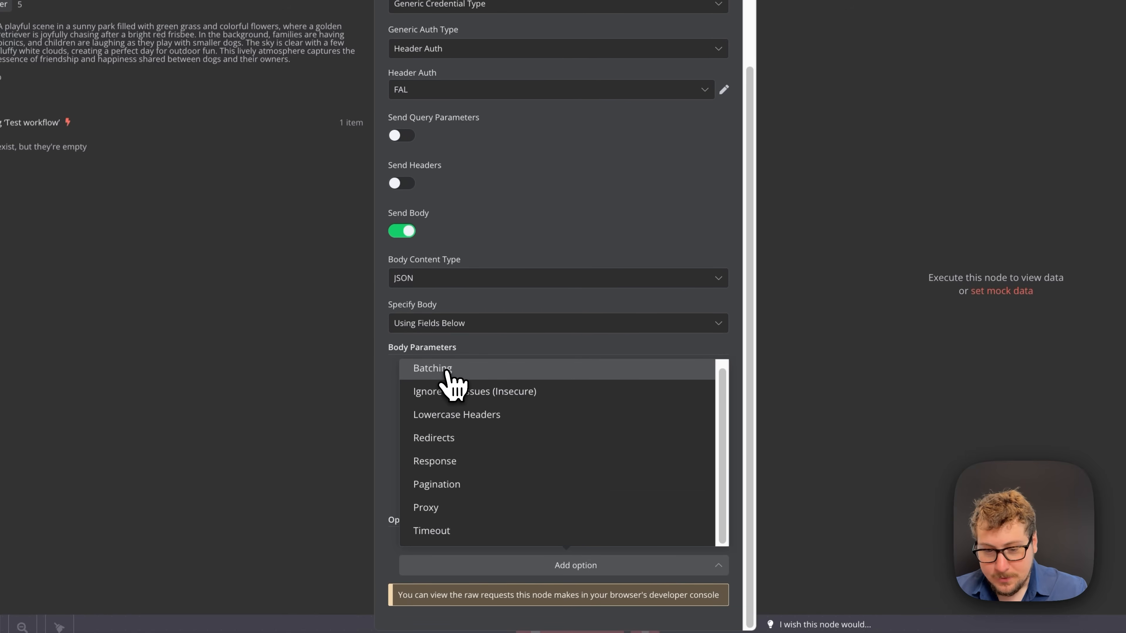
left_click(447, 371)
scroll(459, 395, "down", 2)
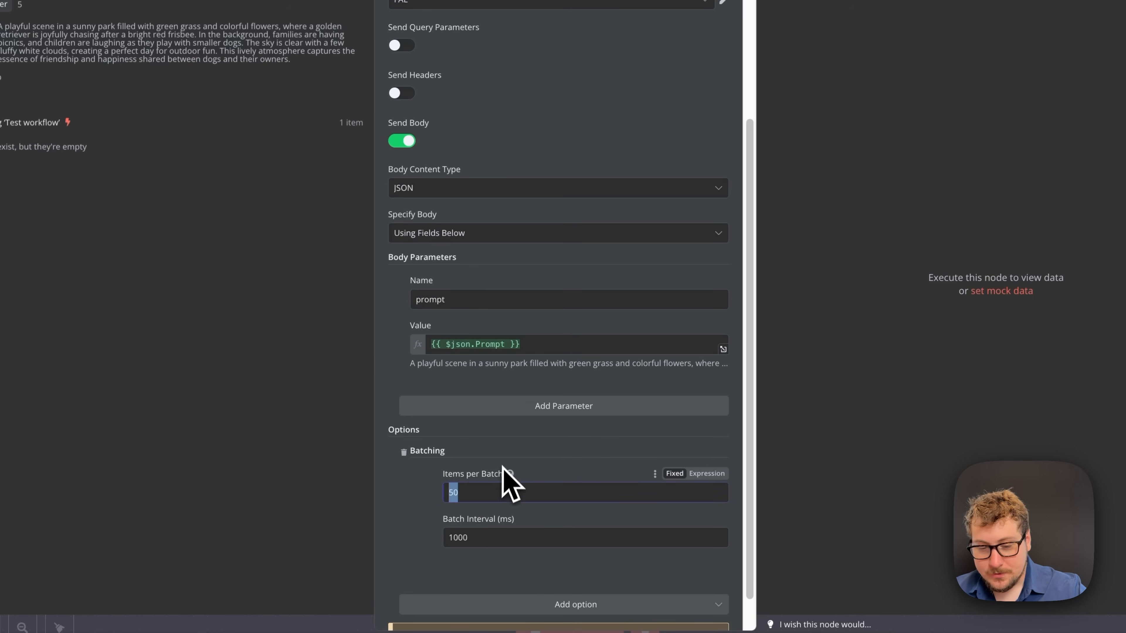
type("1")
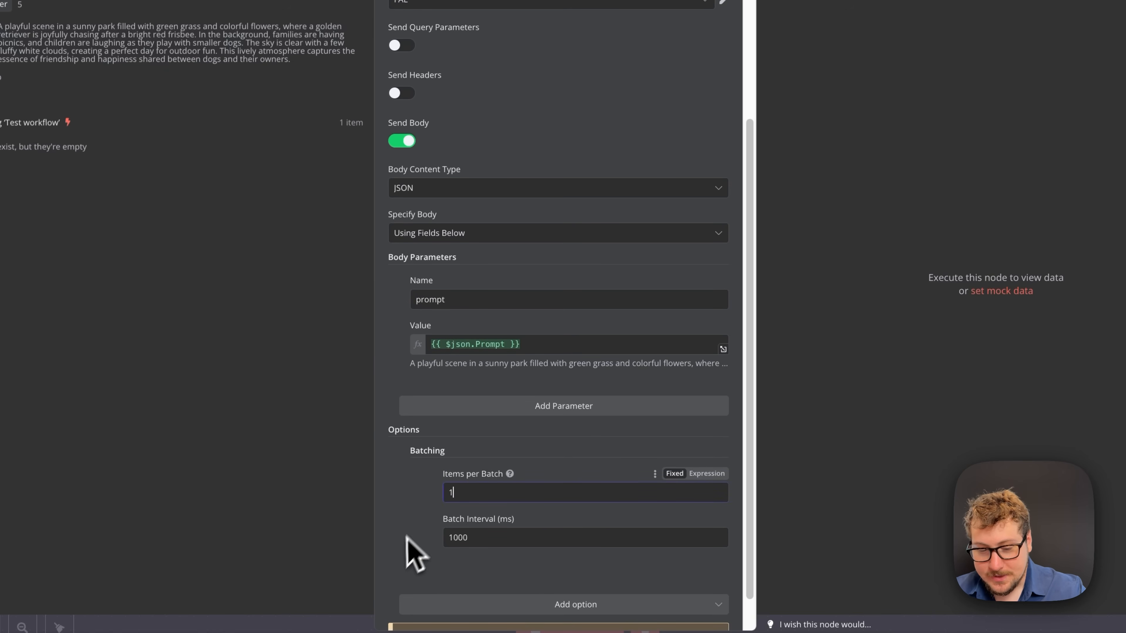
double_click(472, 539)
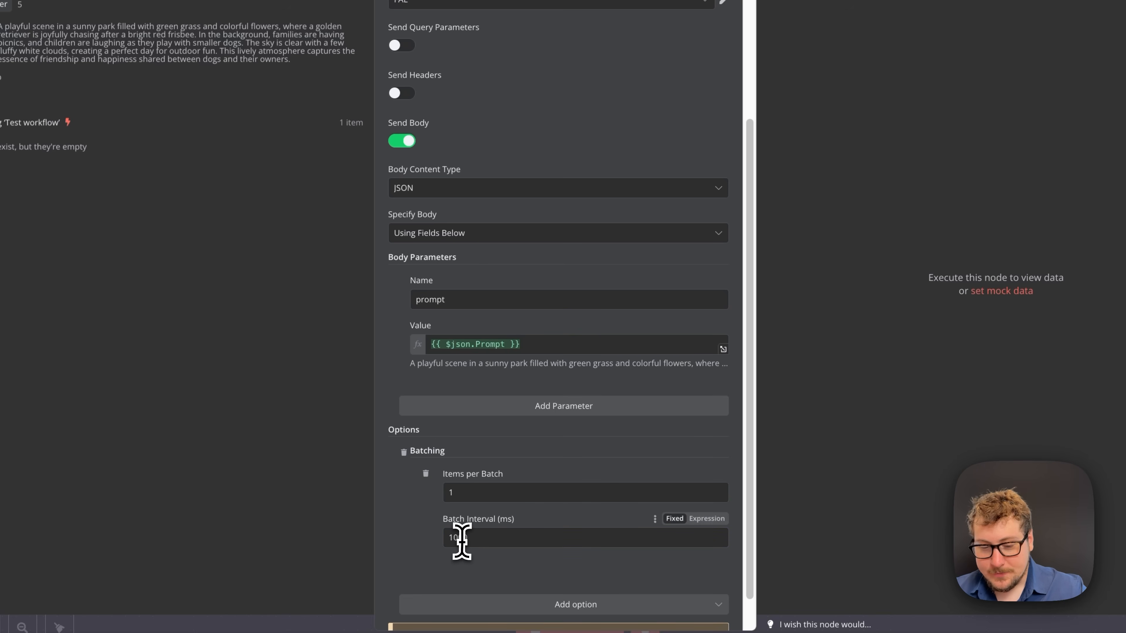
left_click(502, 542)
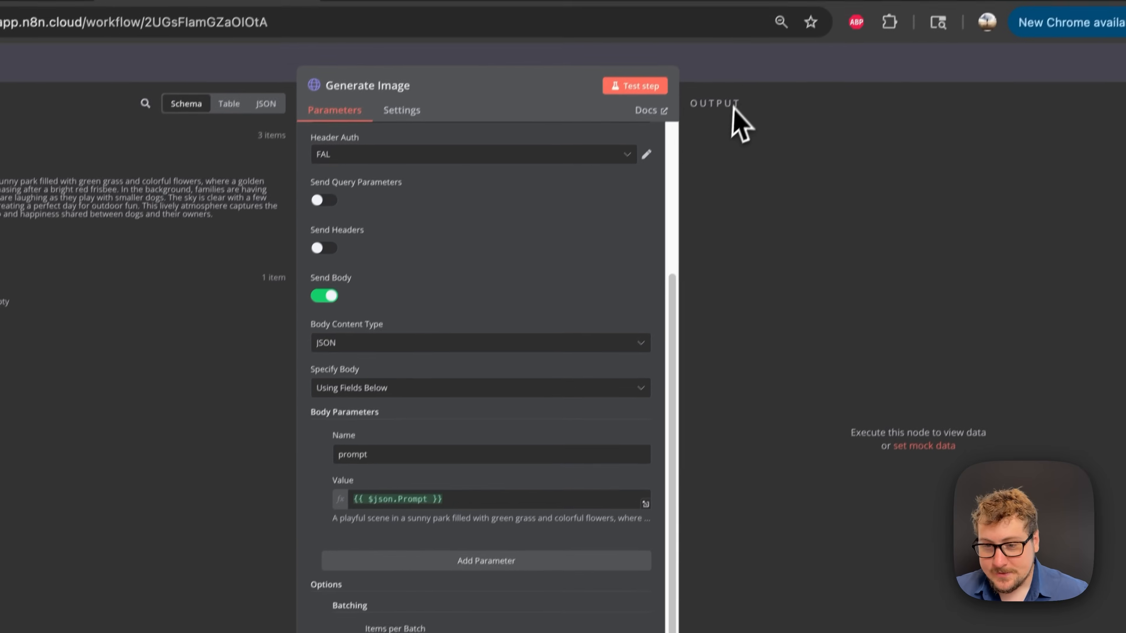
left_click(749, 81)
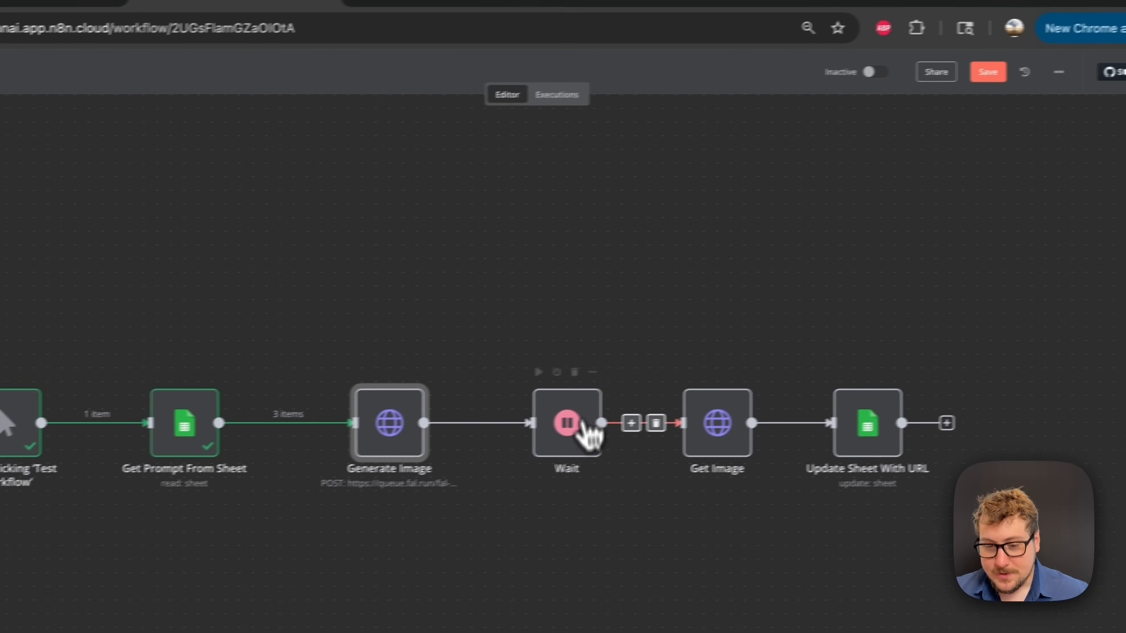
- Set the Wait node's wait amount to 45
double_click(598, 450)
left_click(407, 203)
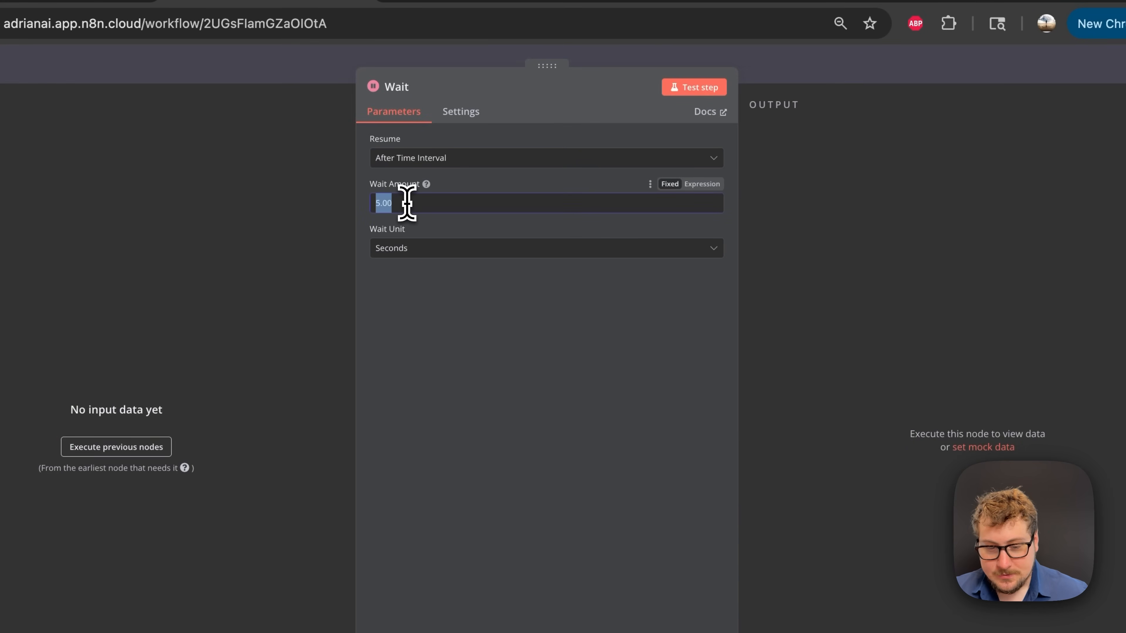
type("45")
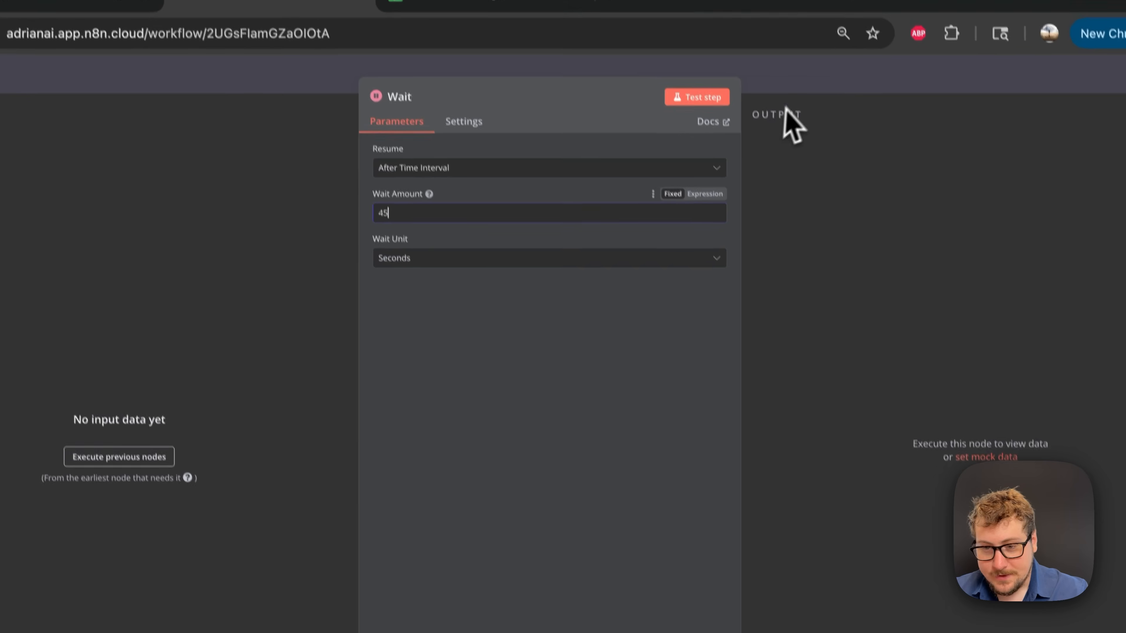
left_click(810, 117)
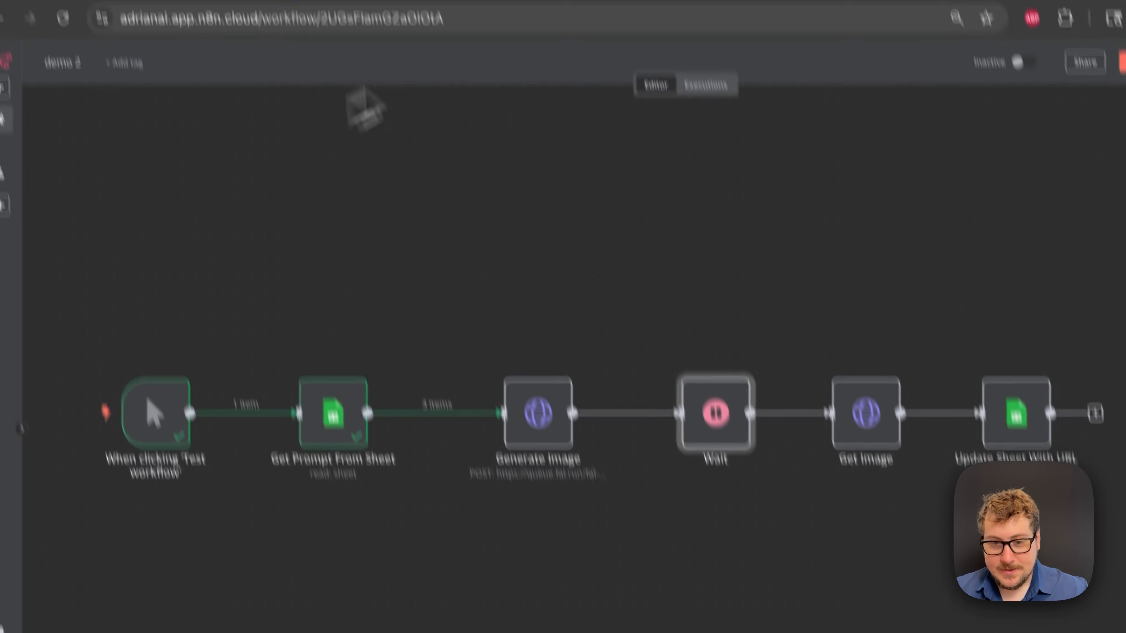
- Check the N8N Test sheet, then run the whole workflow until all nodes pass 3 items
left_click(576, 40)
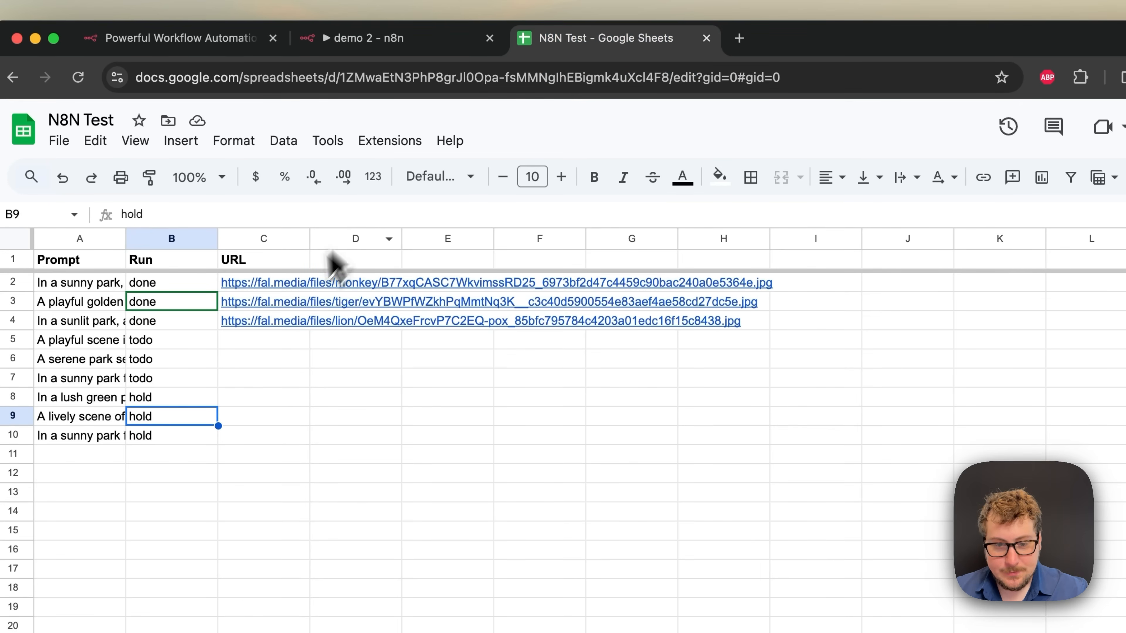
left_click(362, 44)
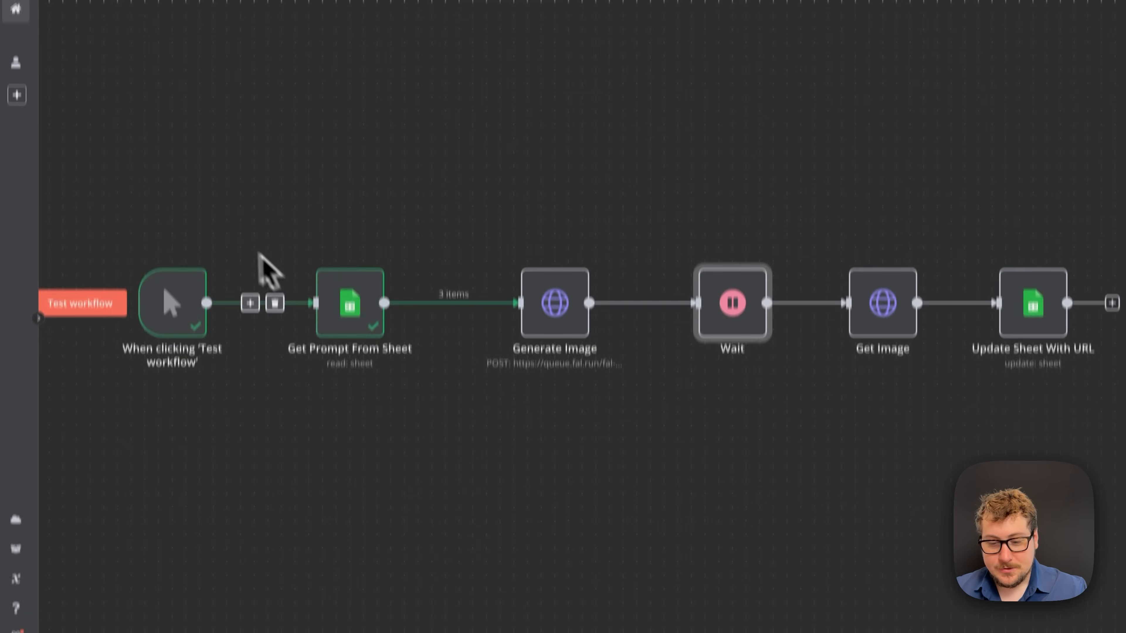
left_click(120, 294)
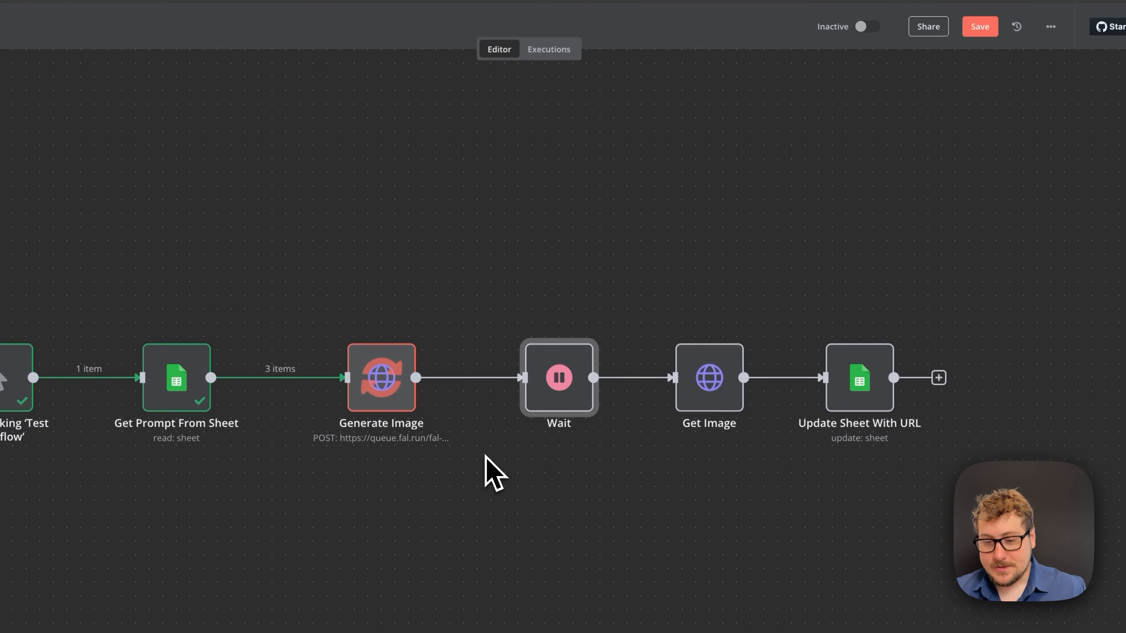
mouse_move(566, 386)
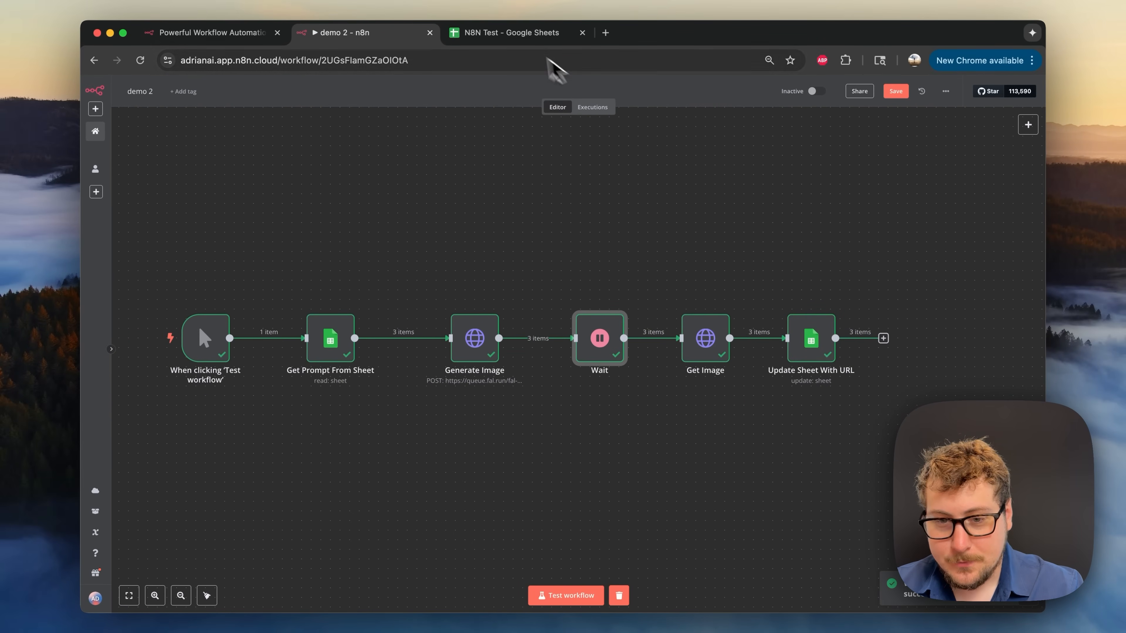
left_click(516, 34)
left_click(294, 304)
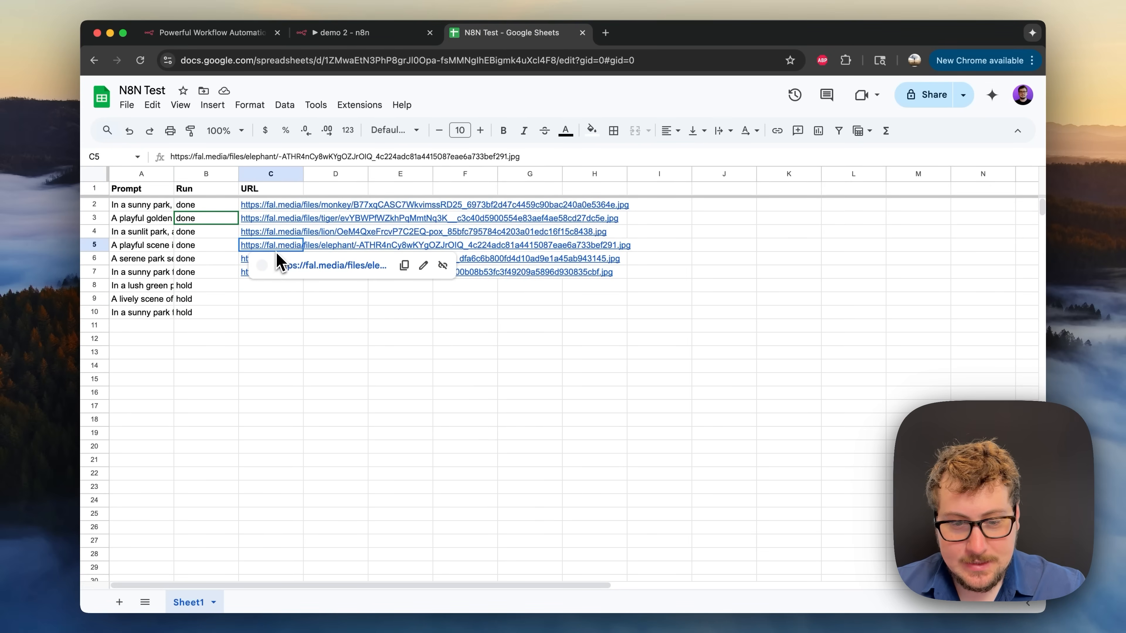
left_click(293, 267)
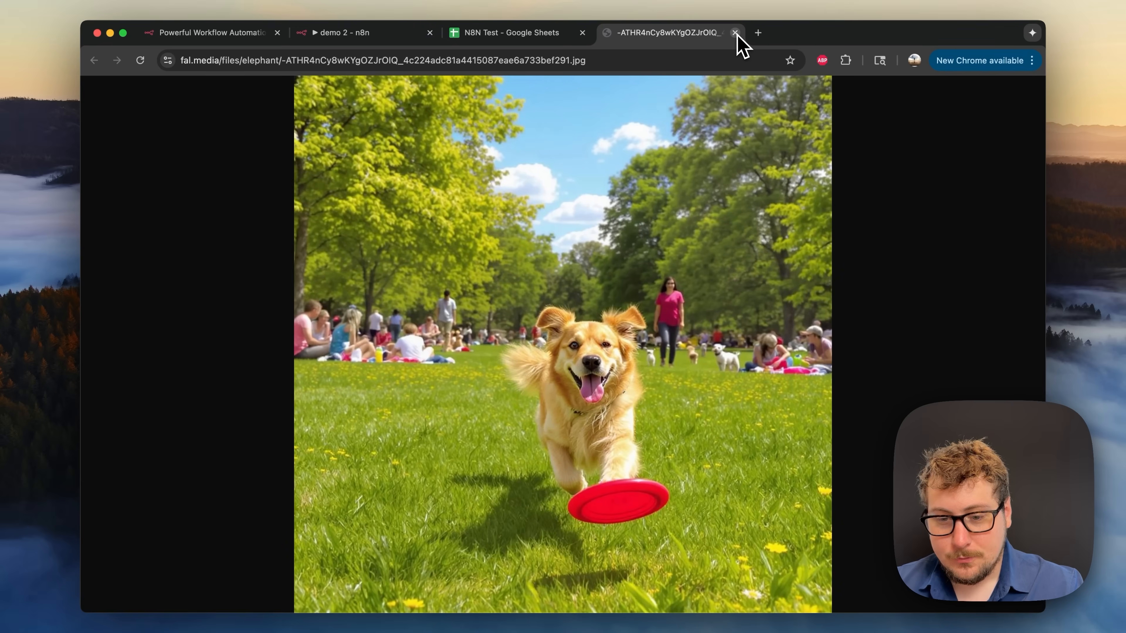
left_click(735, 33)
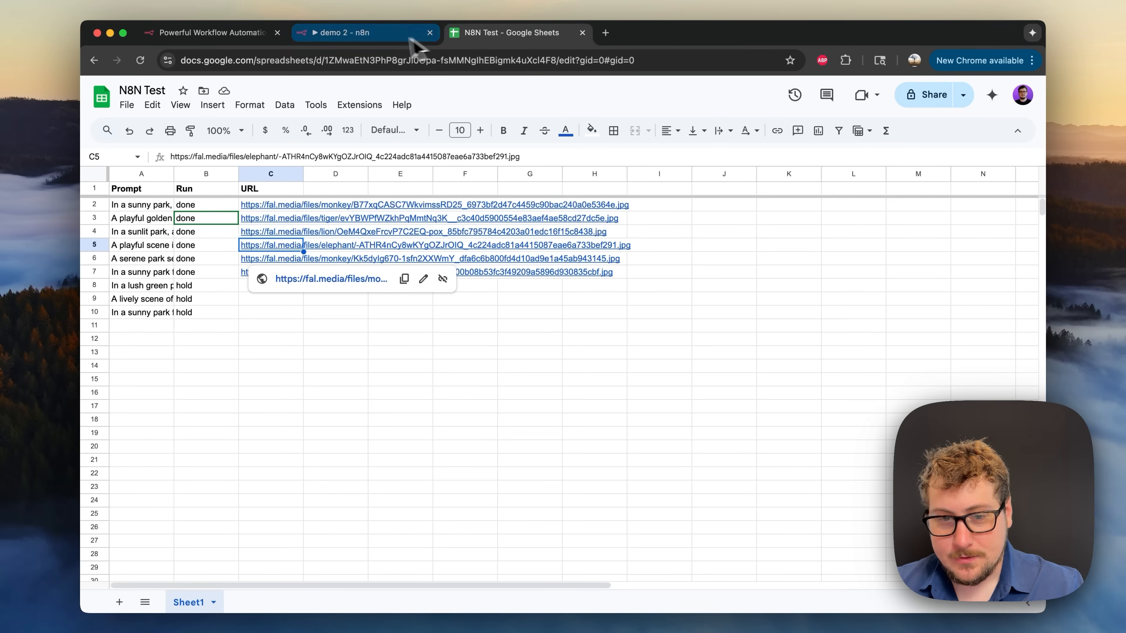
left_click(394, 34)
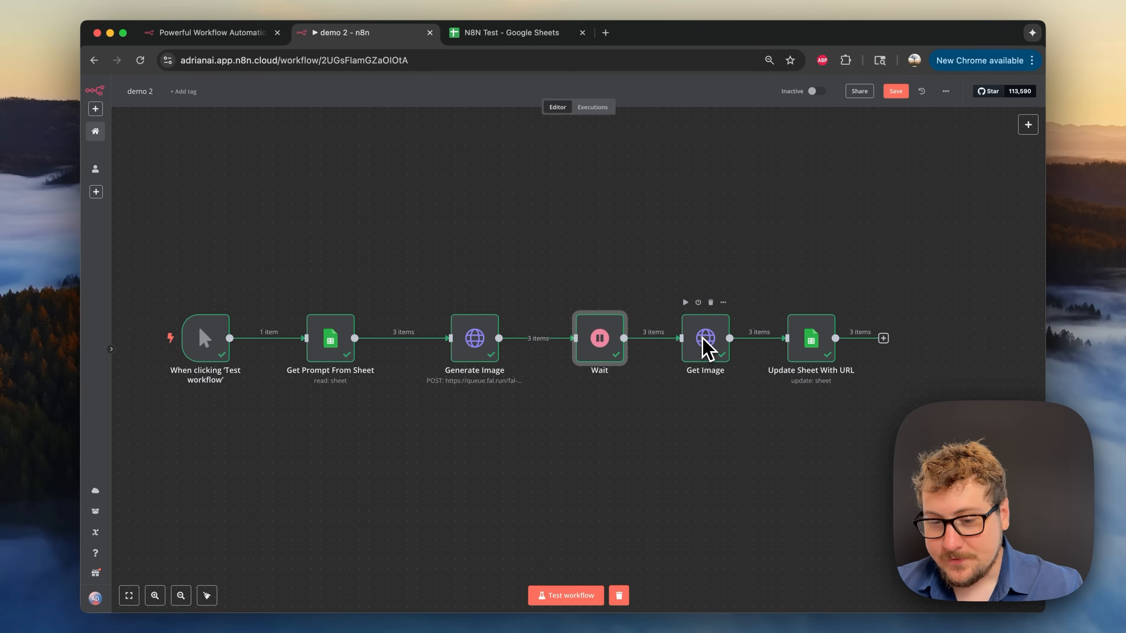
double_click(485, 355)
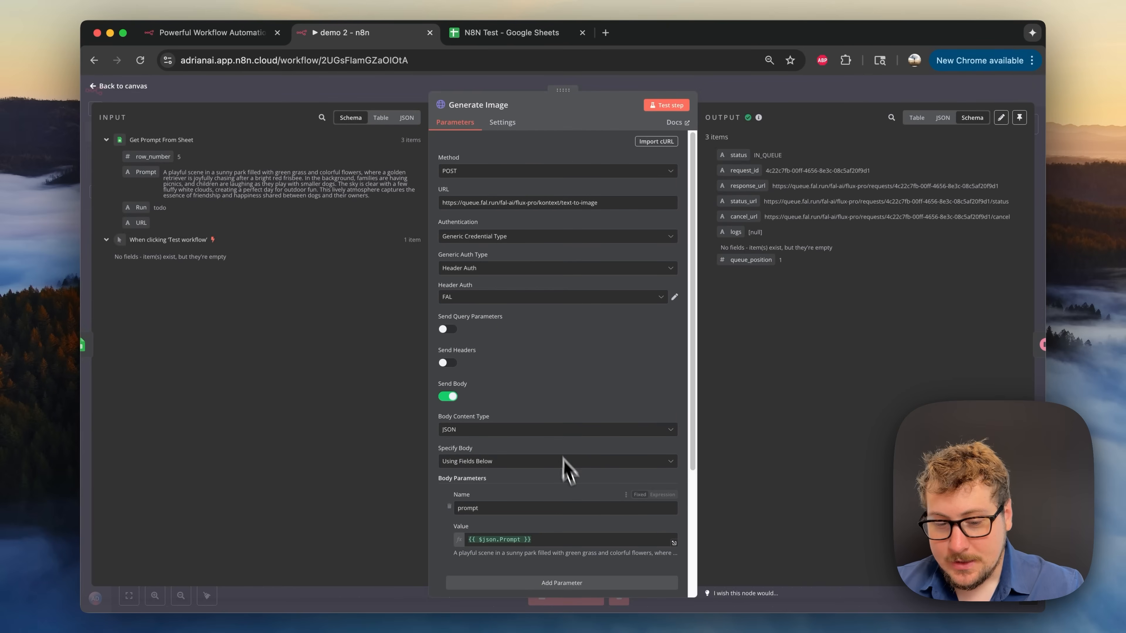
scroll(565, 469, "down", 3)
scroll(554, 519, "down", 3)
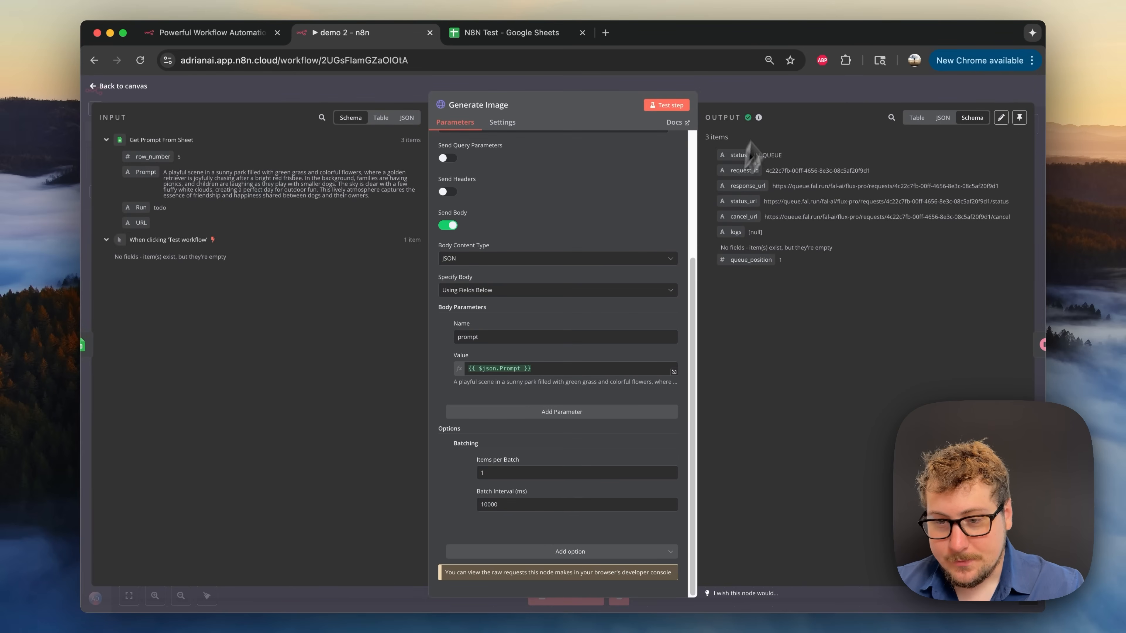
left_click(783, 87)
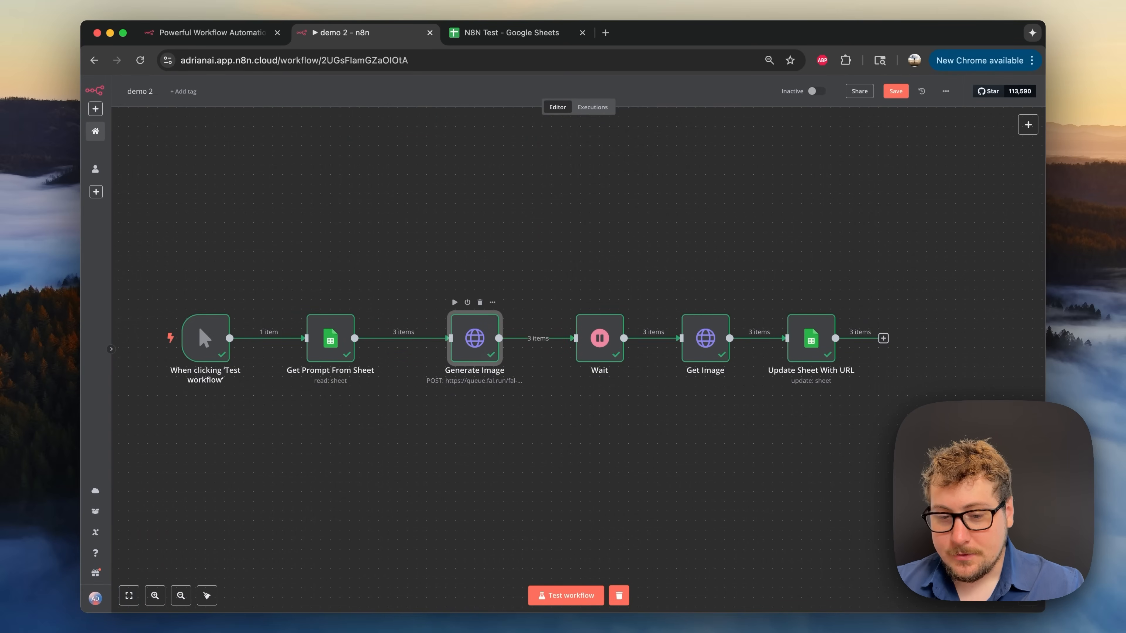
double_click(485, 355)
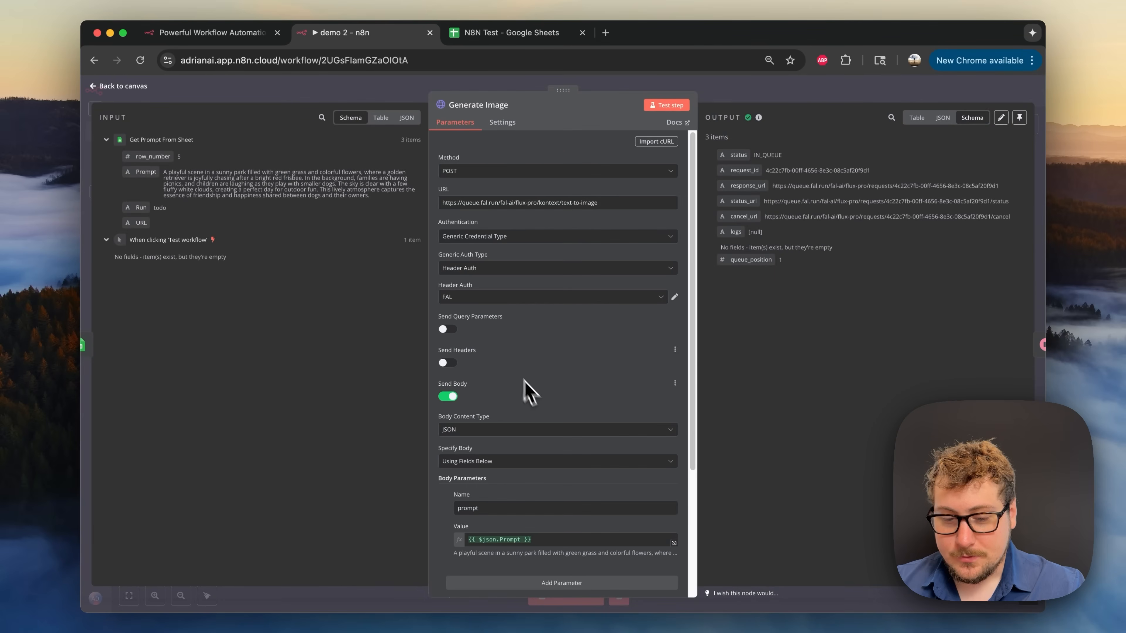
scroll(527, 390, "down", 5)
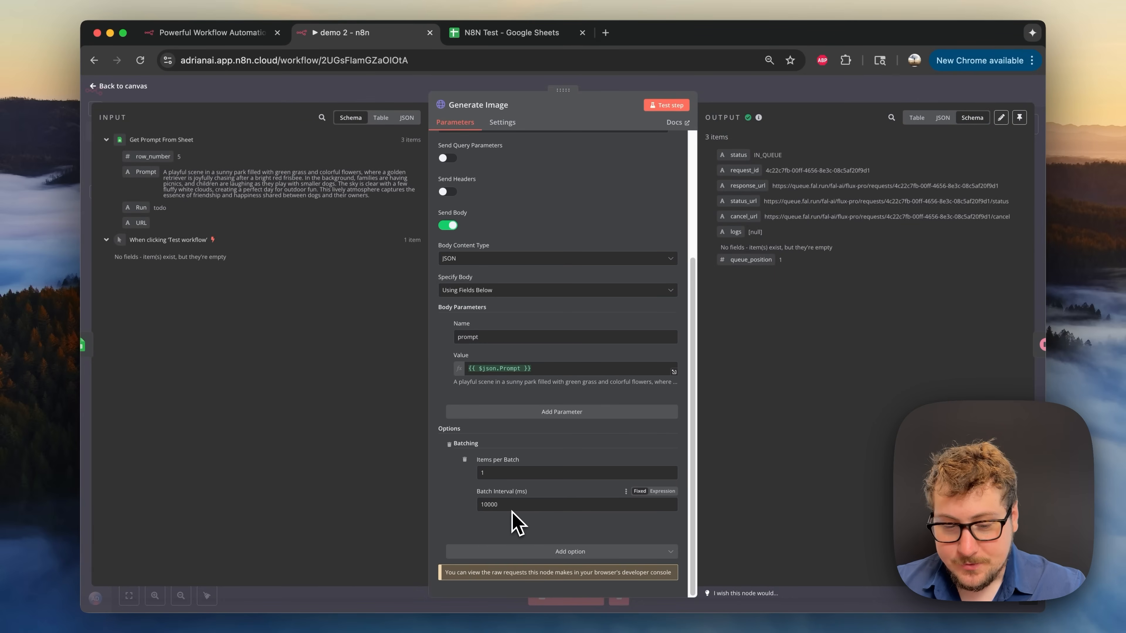
scroll(457, 463, "up", 3)
left_click(760, 92)
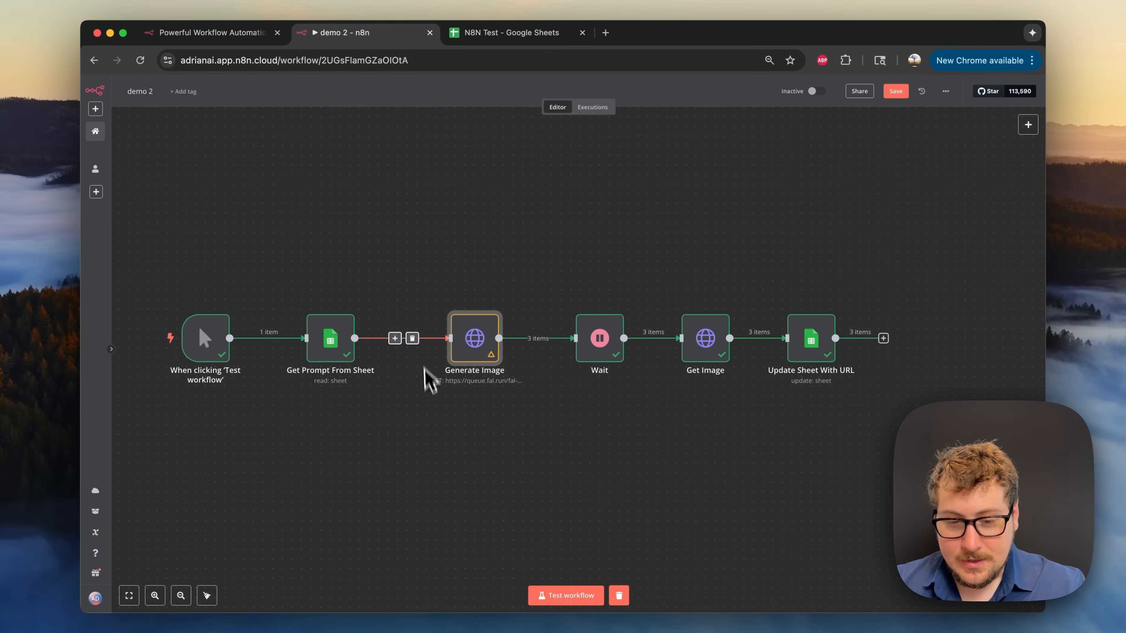
- Insert a Loop Over Items node before Generate Image and delete the Replace Me placeholder
left_click(394, 338)
type("batch")
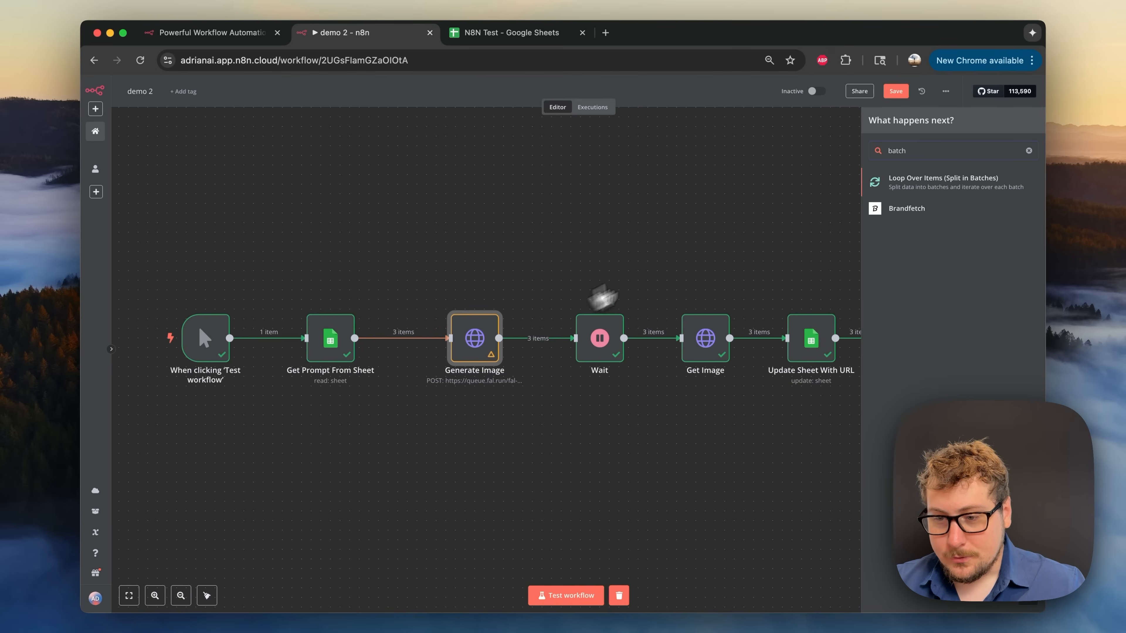
left_click(937, 184)
left_click(774, 98)
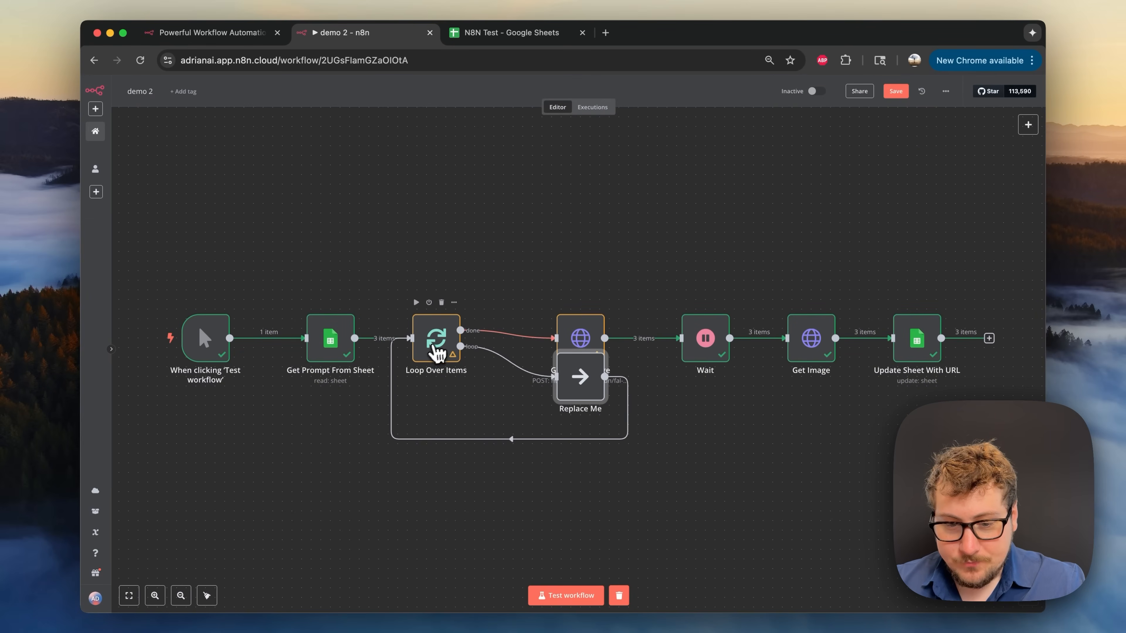
left_click_drag(429, 348, 441, 322)
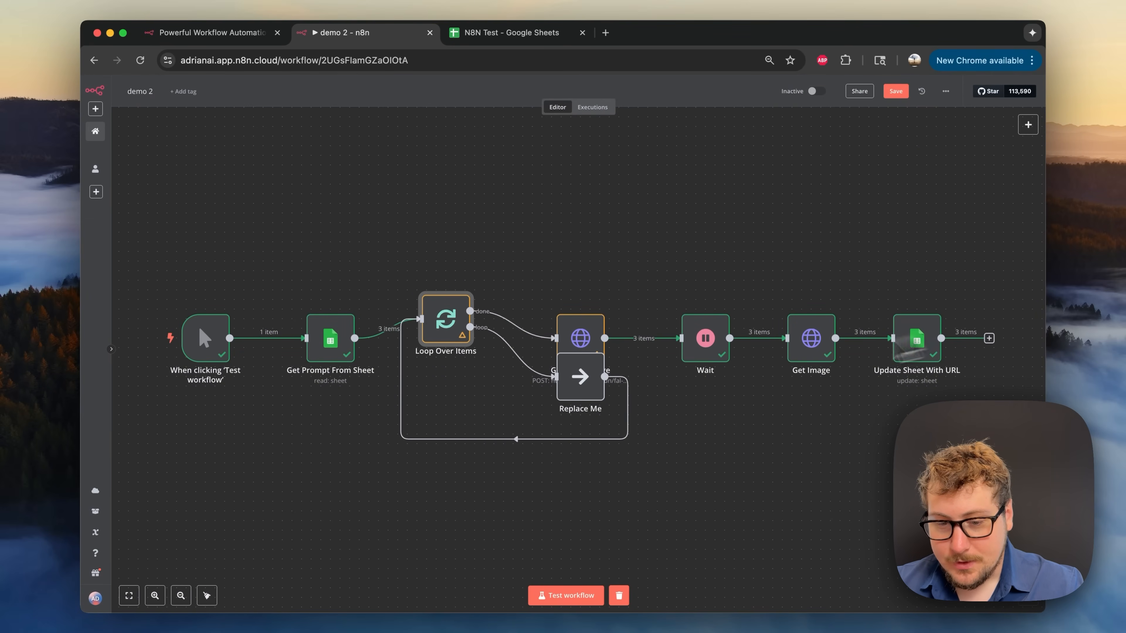
left_click_drag(598, 406, 603, 466)
left_click(591, 412)
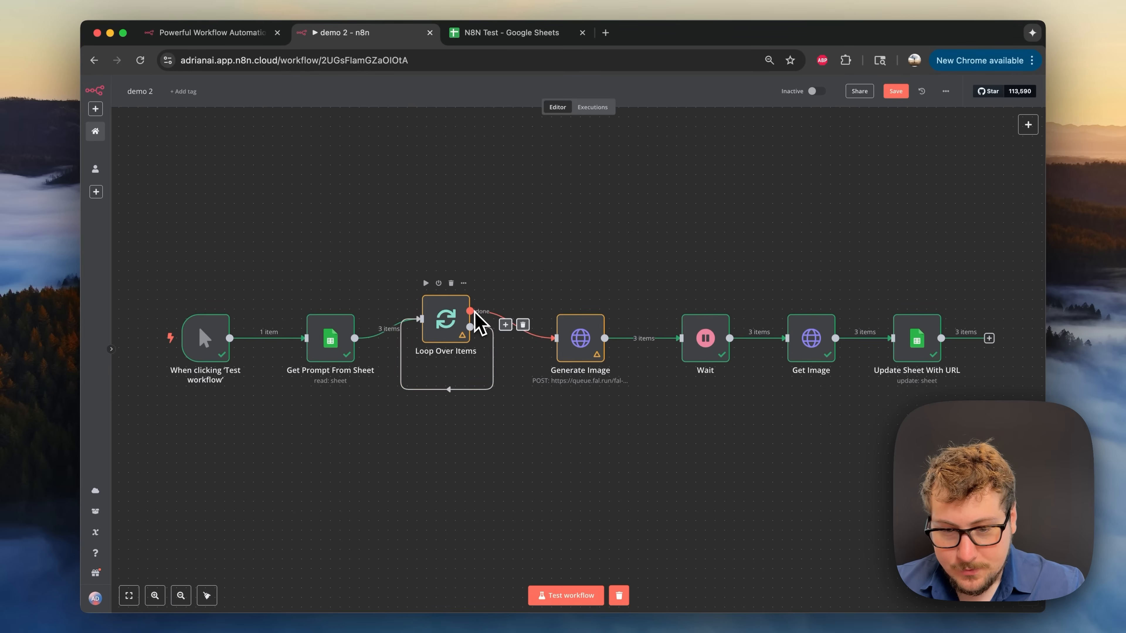
- Wire the loop output to Generate Image and Update Sheet With URL back into Loop Over Items
left_click_drag(447, 319, 455, 346)
left_click(455, 399)
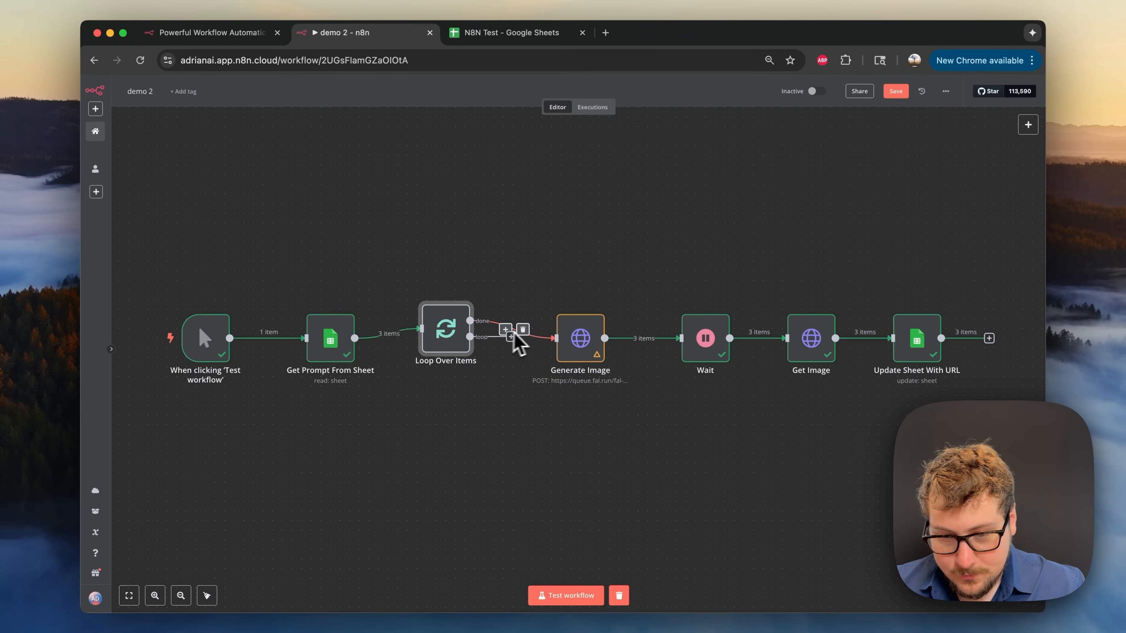
left_click(523, 329)
left_click_drag(471, 337, 572, 346)
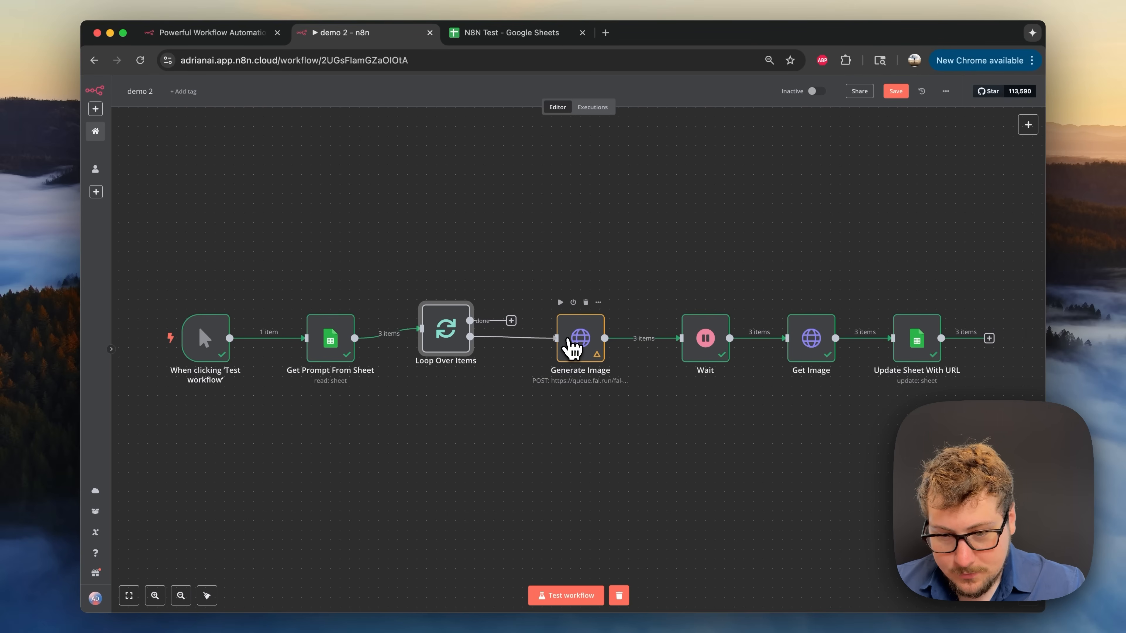
scroll(625, 297, "down", 2)
scroll(625, 297, "right", 2)
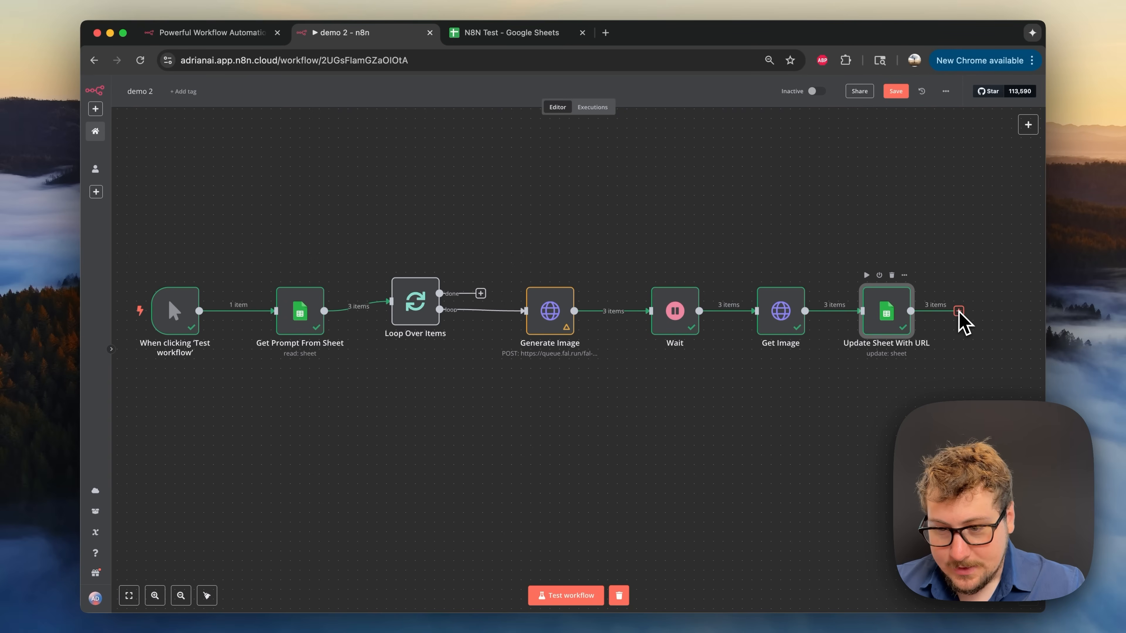
key("super+Tab")
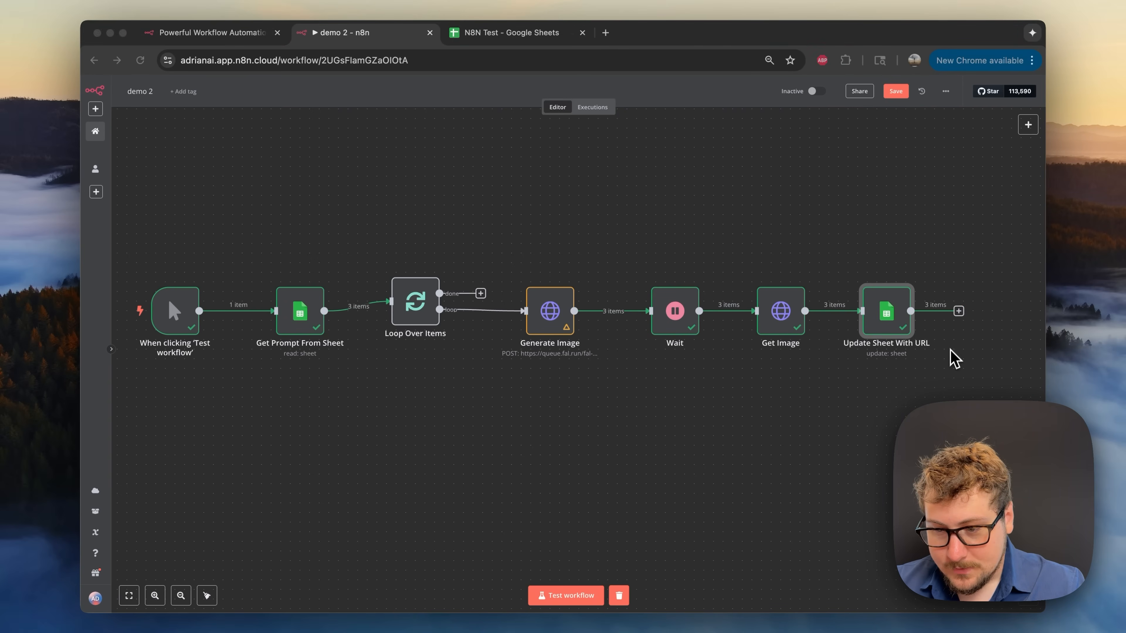
left_click(915, 315)
left_click_drag(912, 314, 406, 313)
double_click(415, 312)
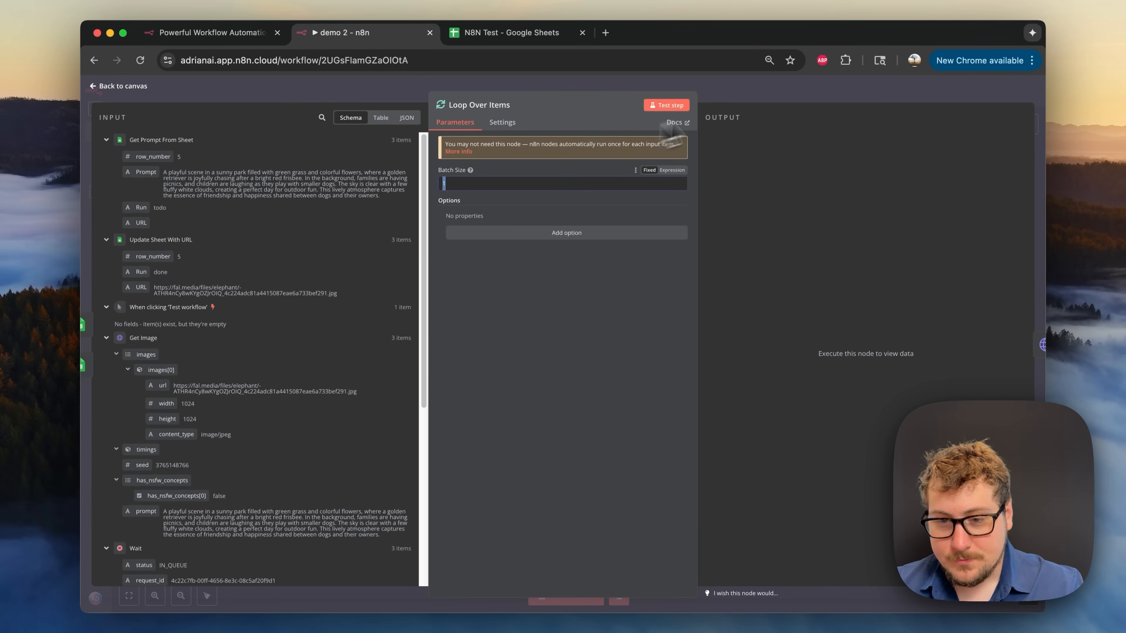
key("Escape")
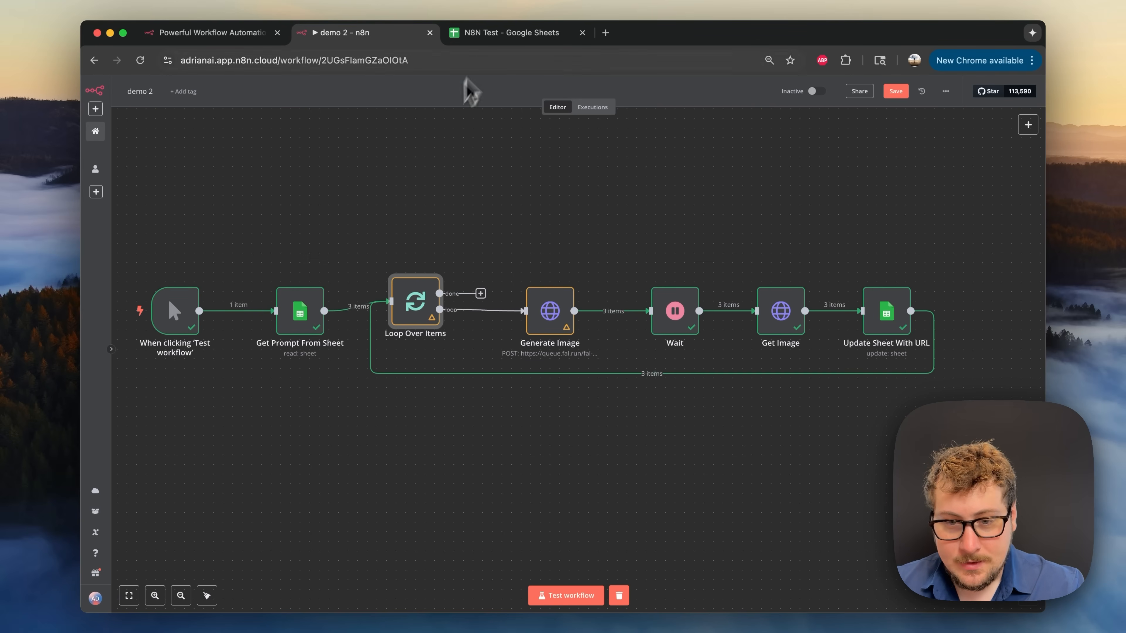
left_click(501, 33)
- Change cells B8:B10 in N8N Test from hold to todo
left_click(200, 286)
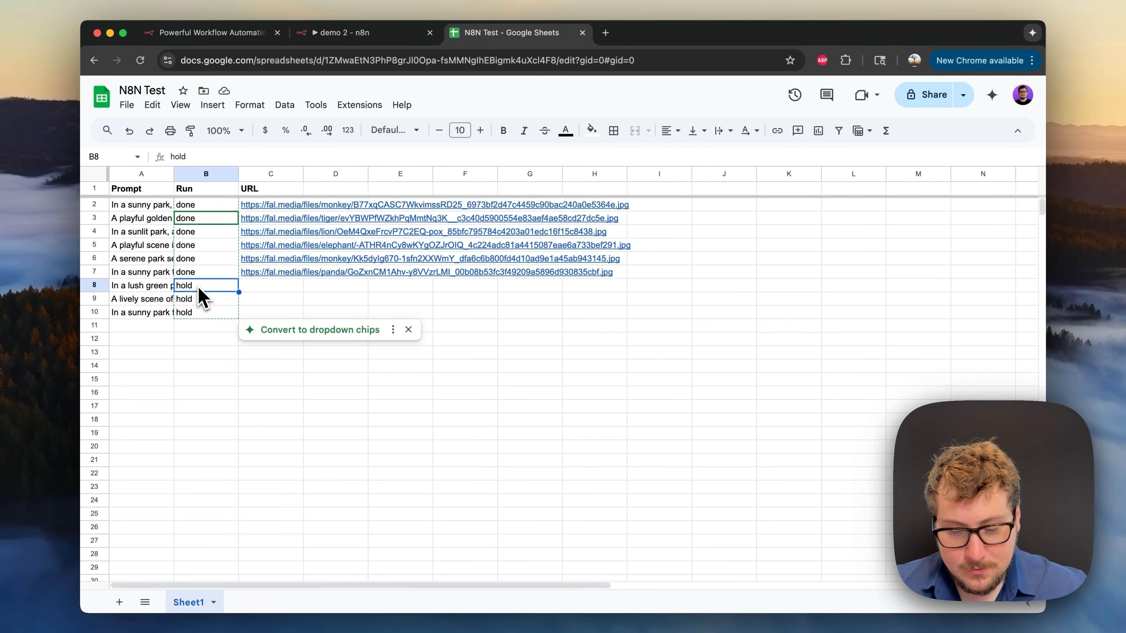
type("todo")
key("Return")
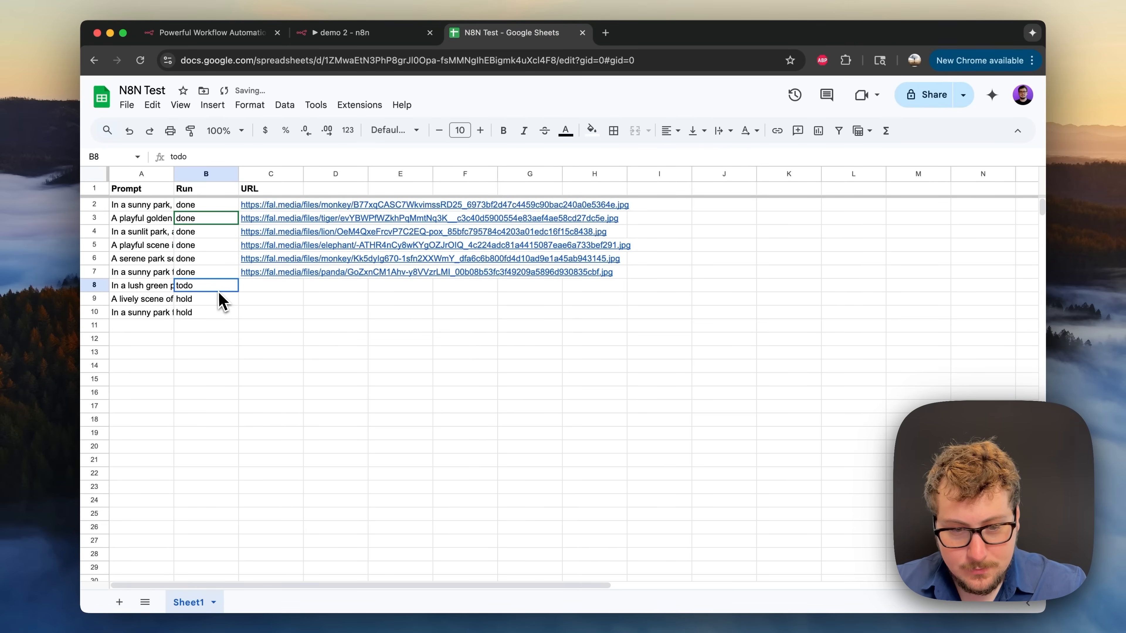
left_click(204, 312, "shift")
type("todo todo")
left_click(206, 351)
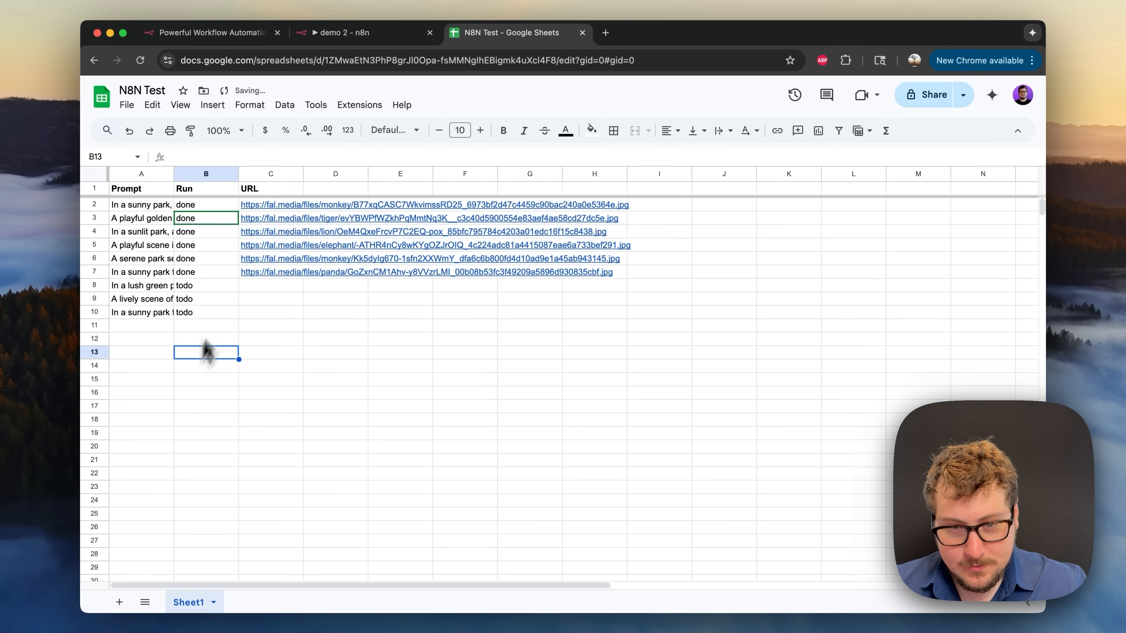
- Set the Wait amount to 10 seconds and start a workflow test run
left_click(382, 37)
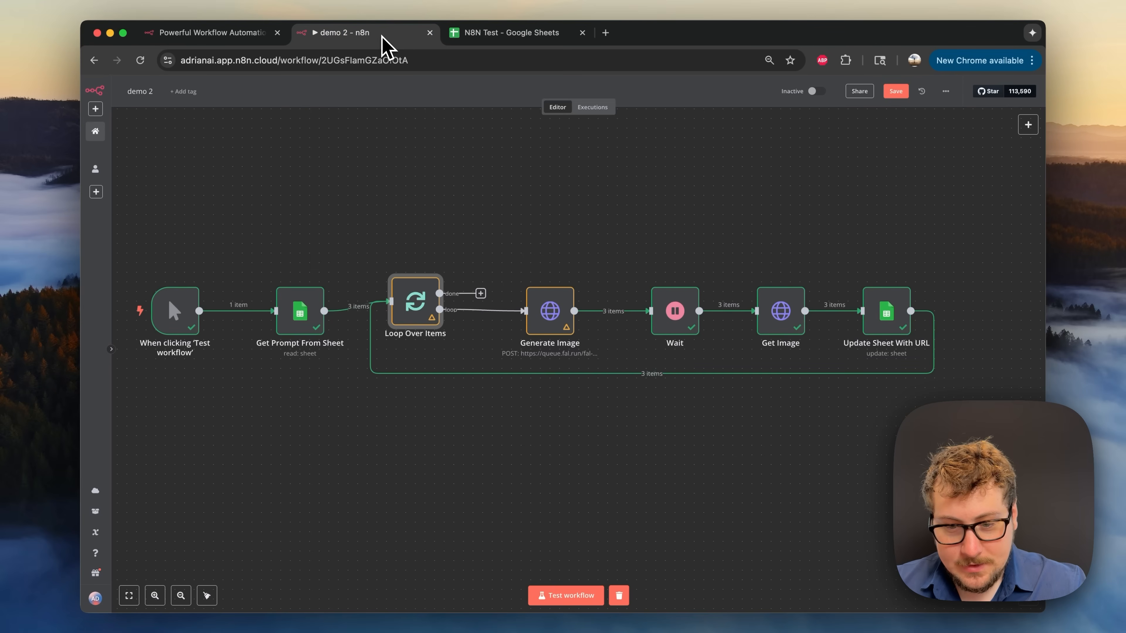
double_click(681, 326)
left_click(519, 189)
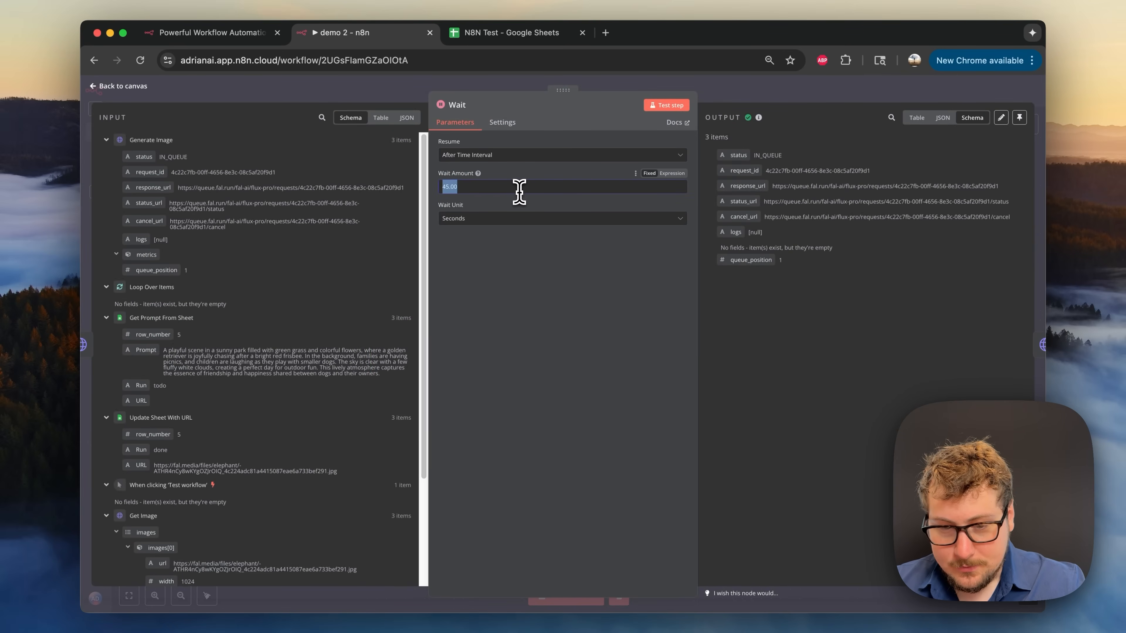
type("10")
left_click(494, 317)
left_click(779, 90)
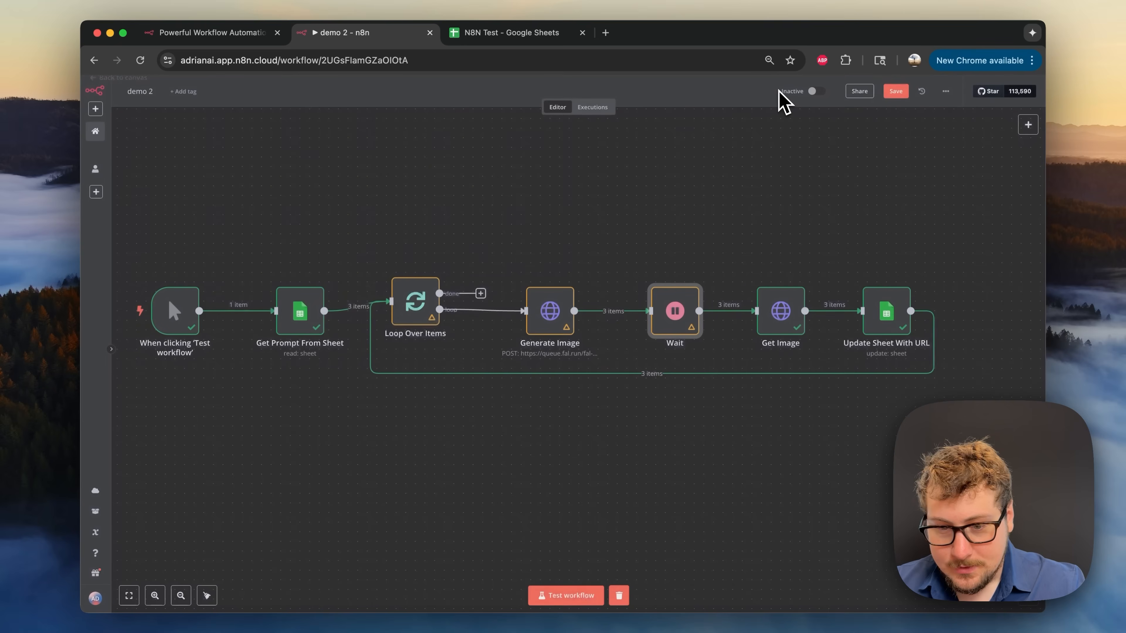
mouse_move(192, 303)
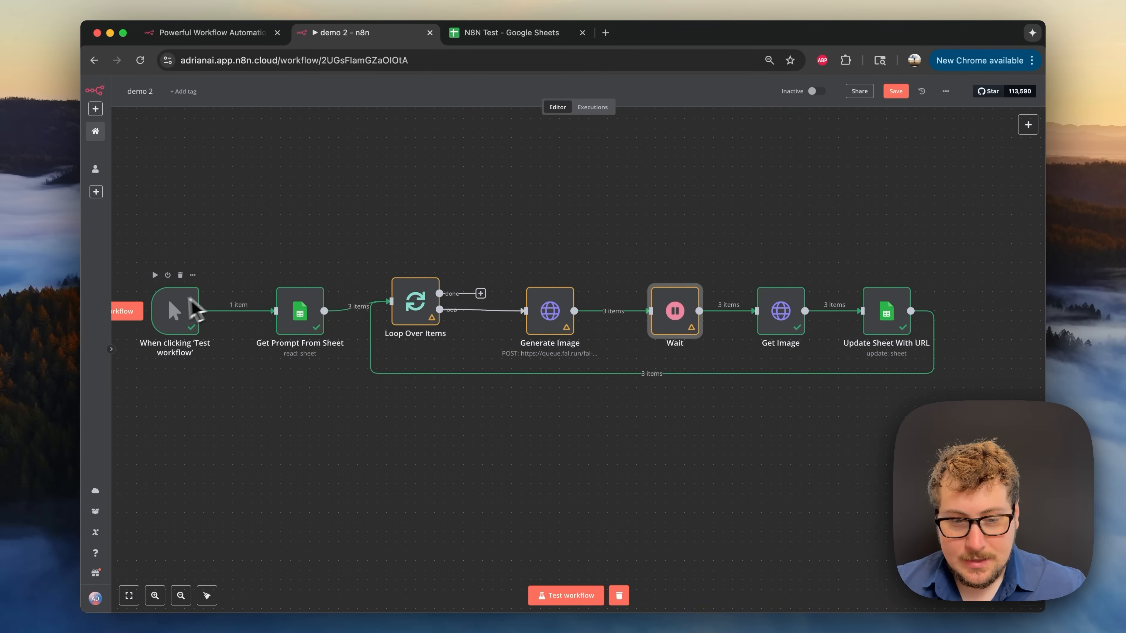
left_click(132, 318)
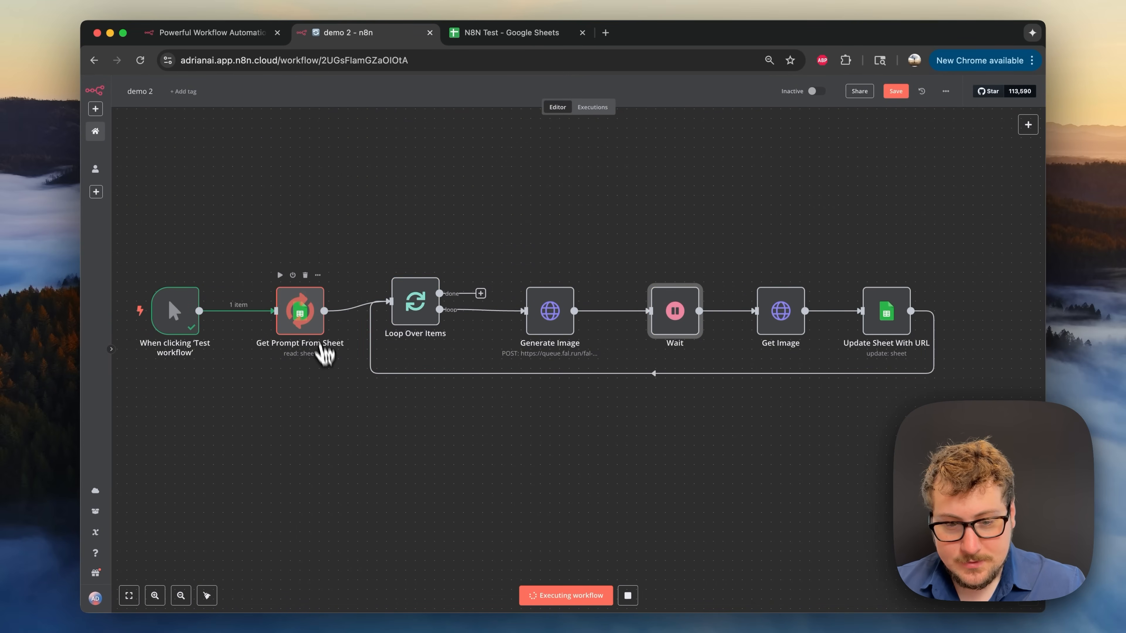
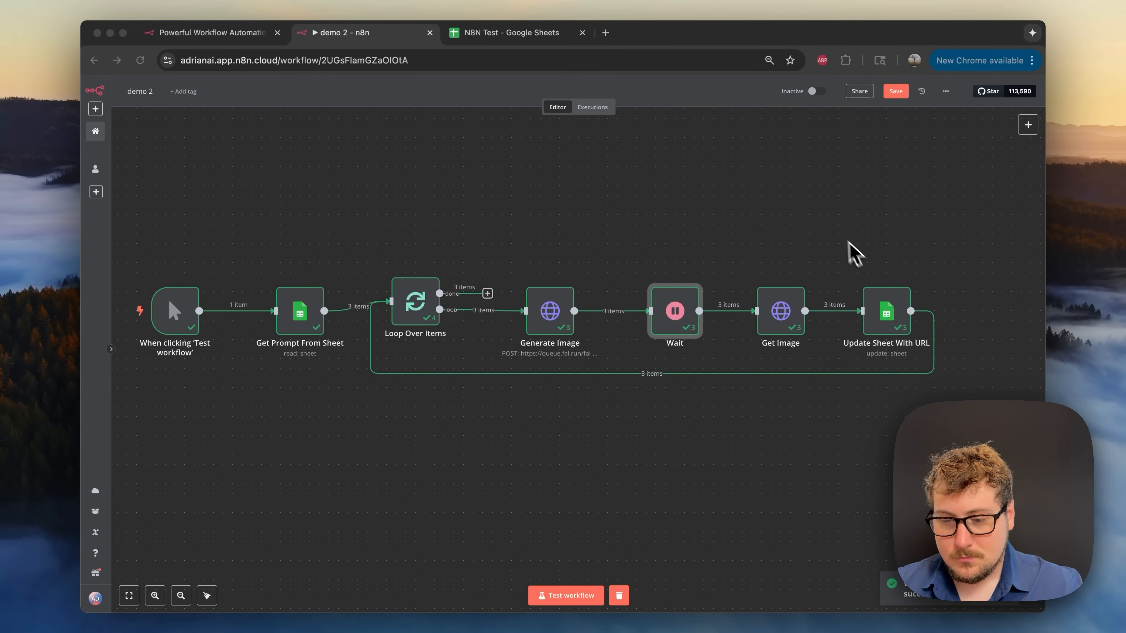
- Open the dog images linked in cells C8 and C9 of N8N Test, then return to demo 2
left_click(479, 33)
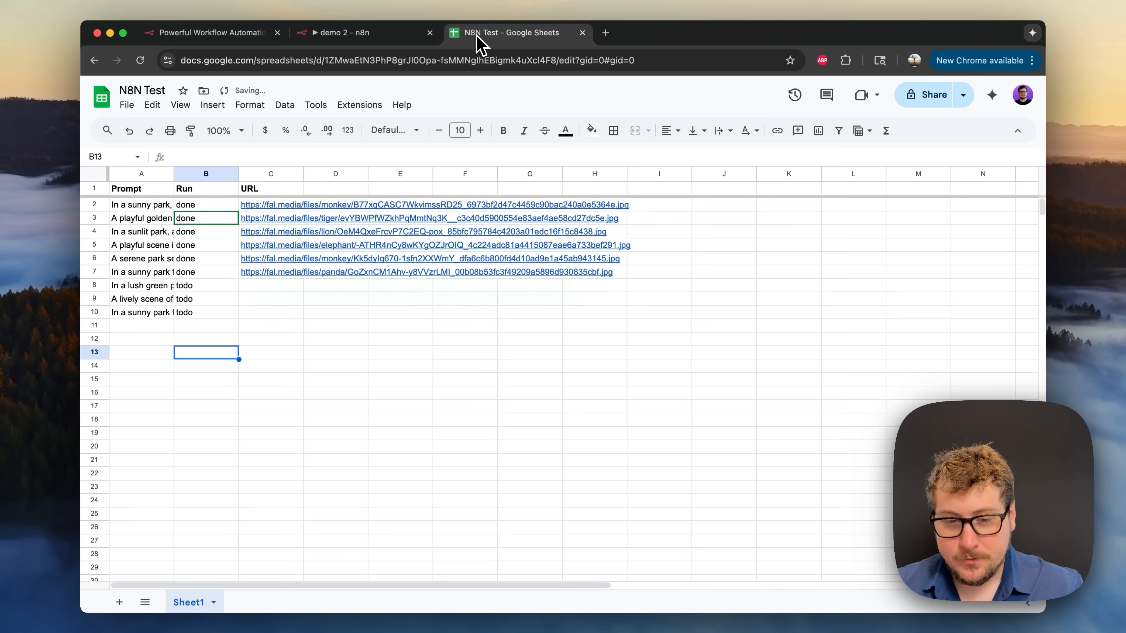
left_click(269, 328)
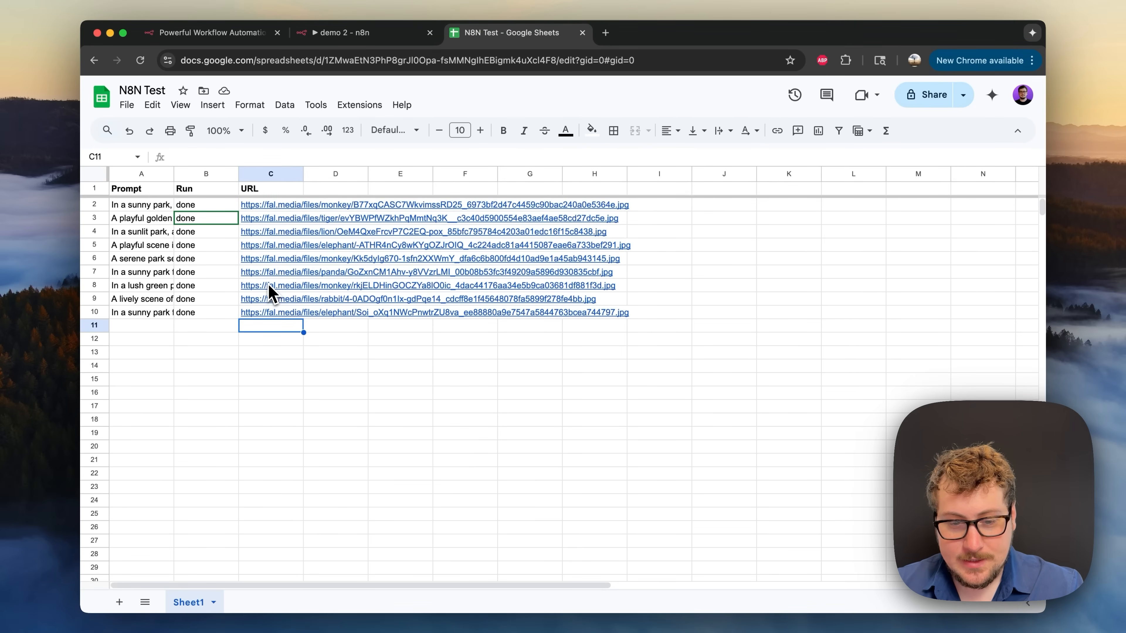
left_click(293, 311)
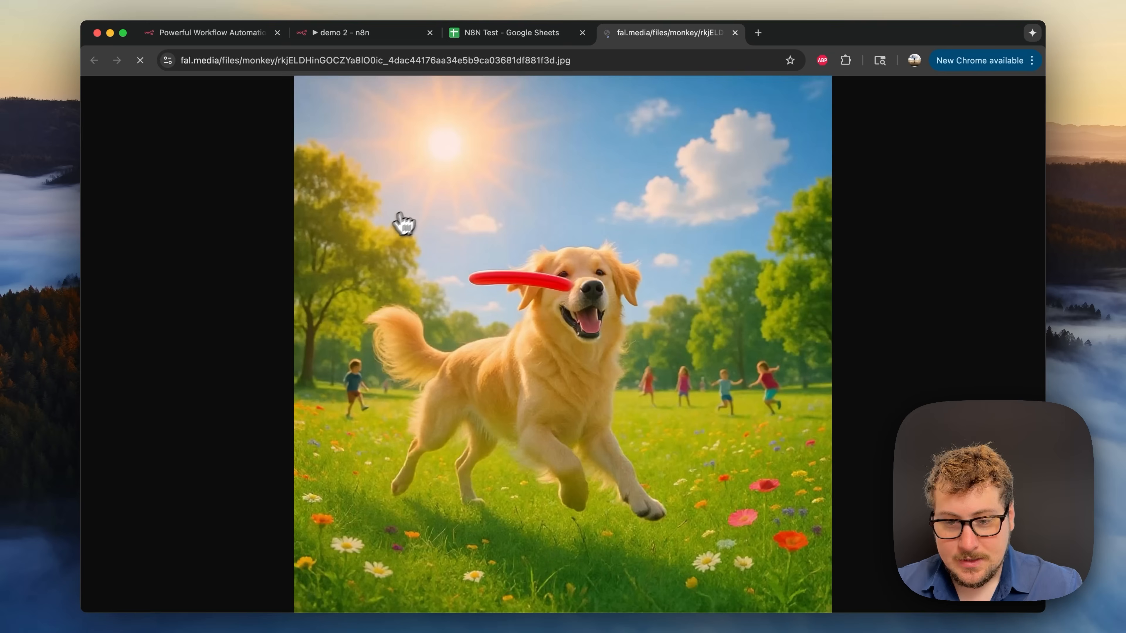
left_click(734, 32)
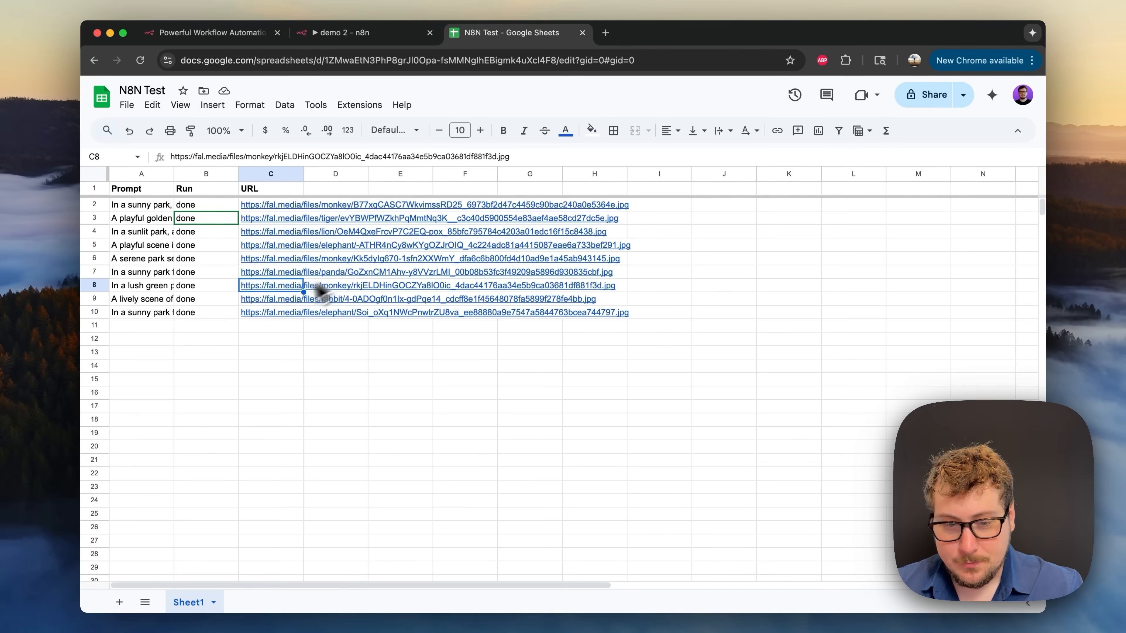
left_click(275, 301)
left_click(292, 320)
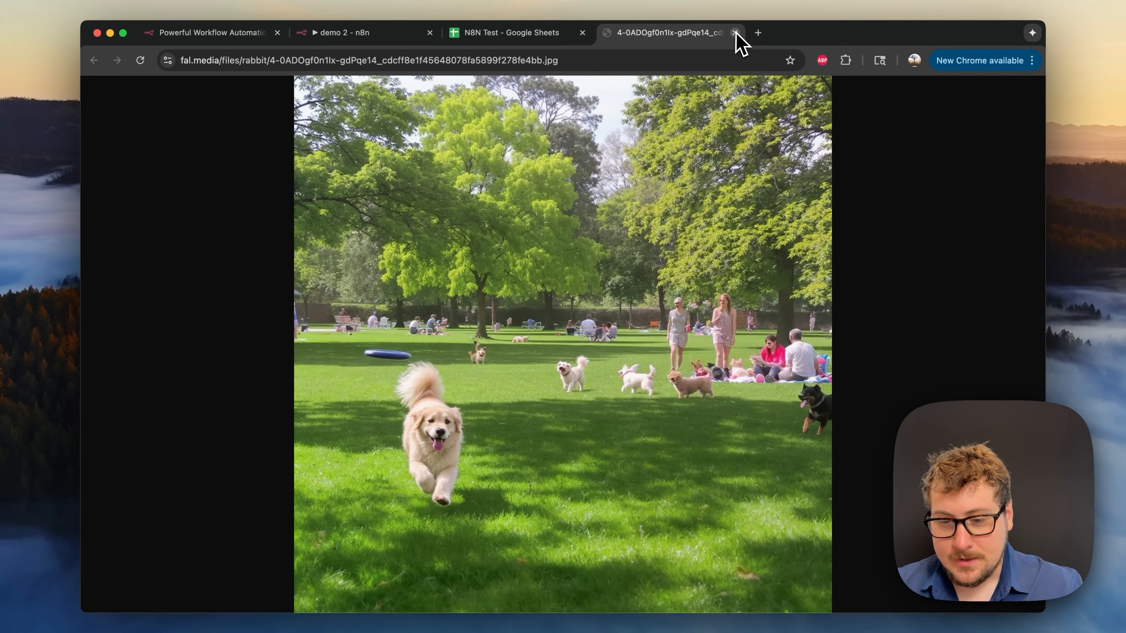
left_click(734, 32)
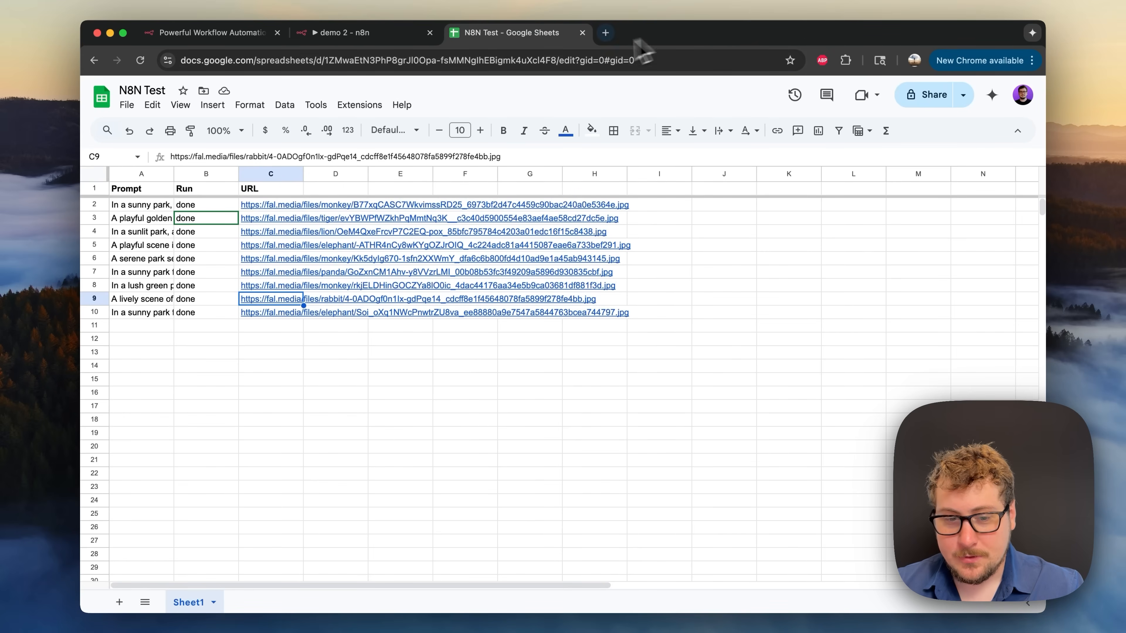
left_click(377, 32)
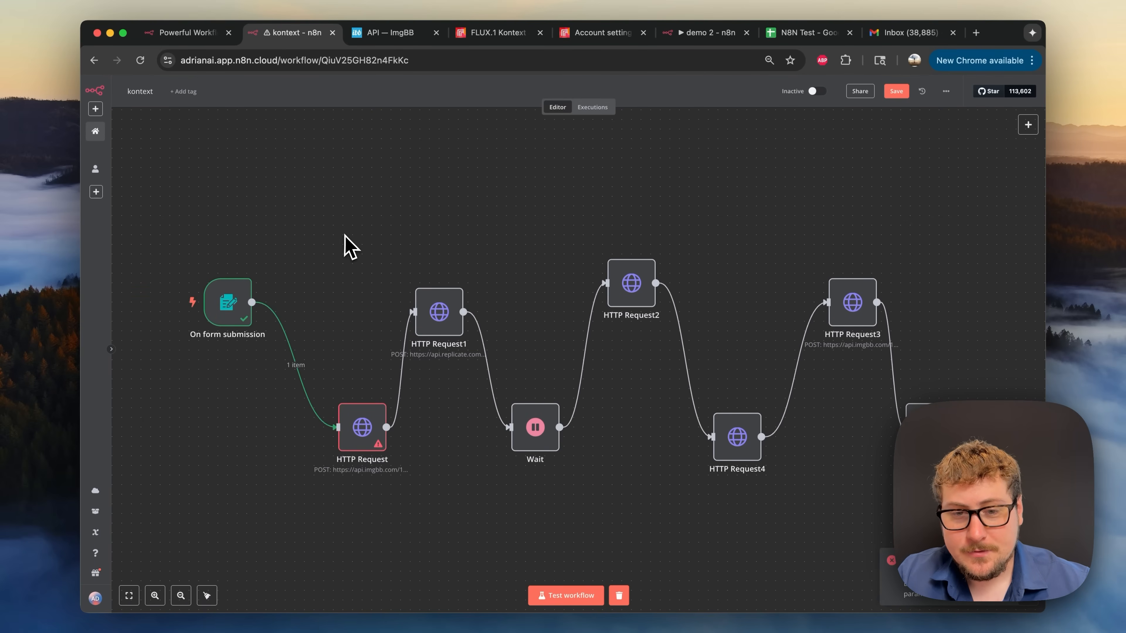
- Scroll the FLUX Kontext professional-headshot page to view its input_image, gender field and sample output
left_click(494, 34)
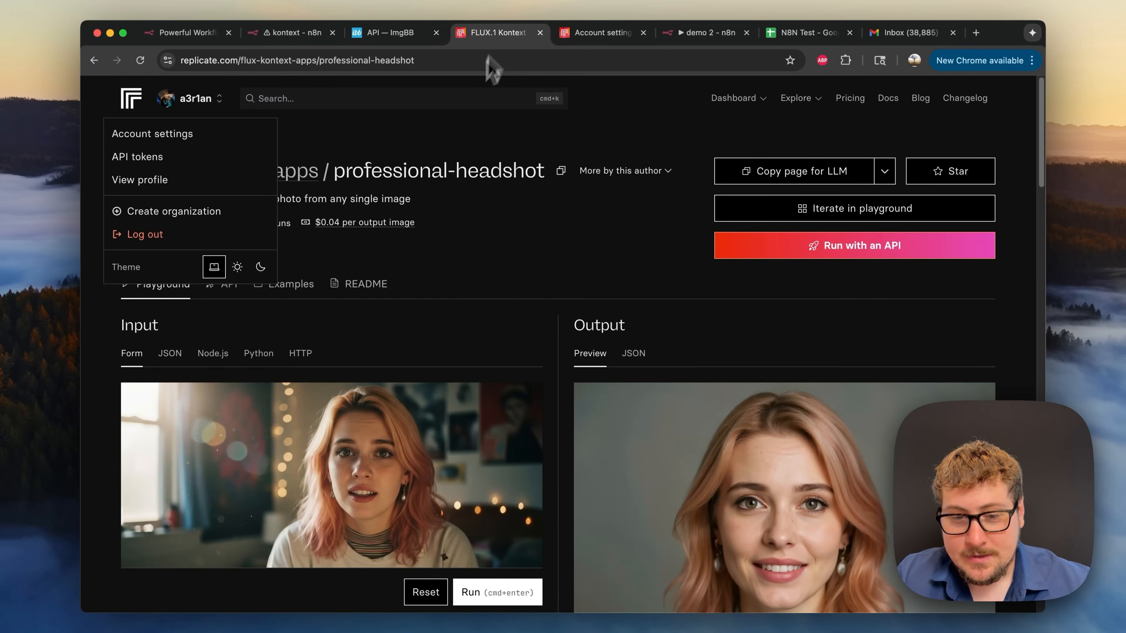
left_click(417, 157)
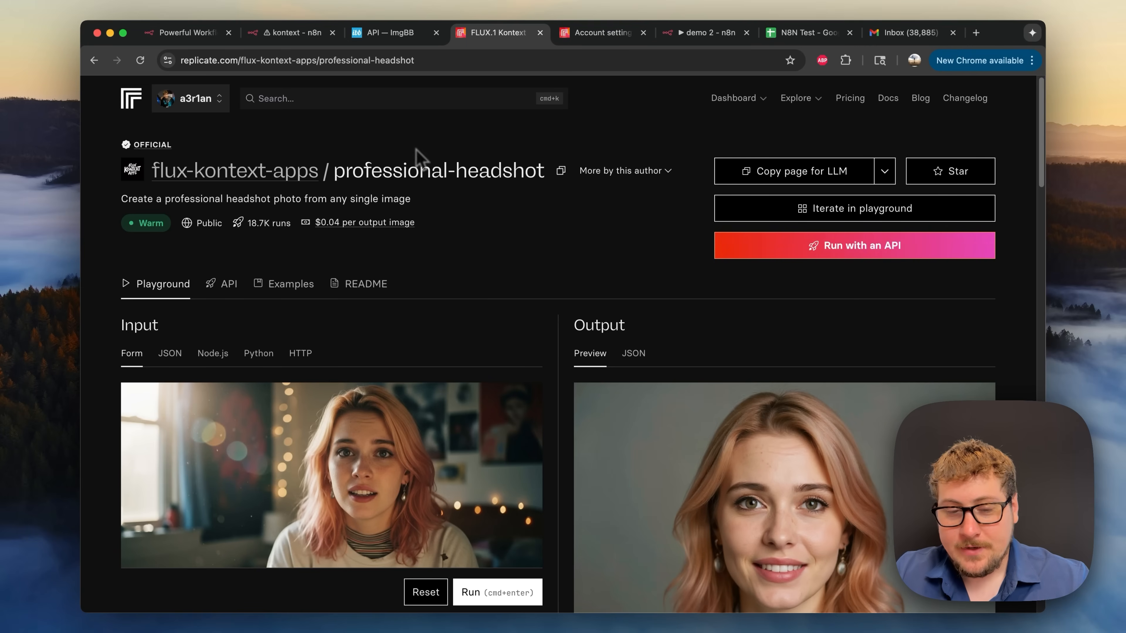
scroll(452, 251, "down", 1)
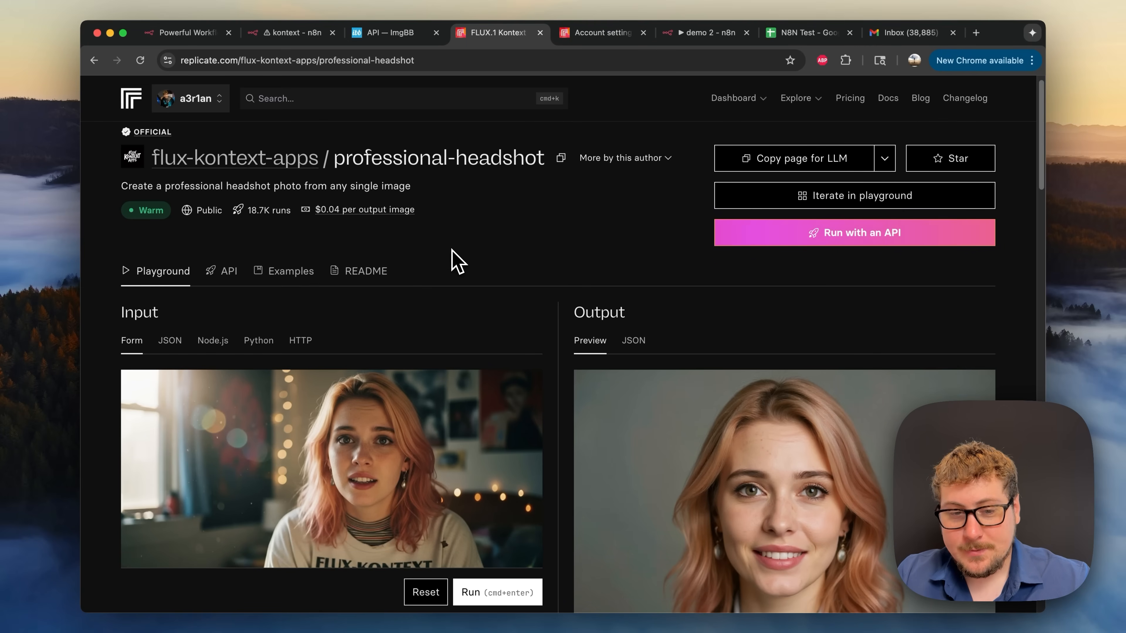
scroll(429, 250, "up", 1)
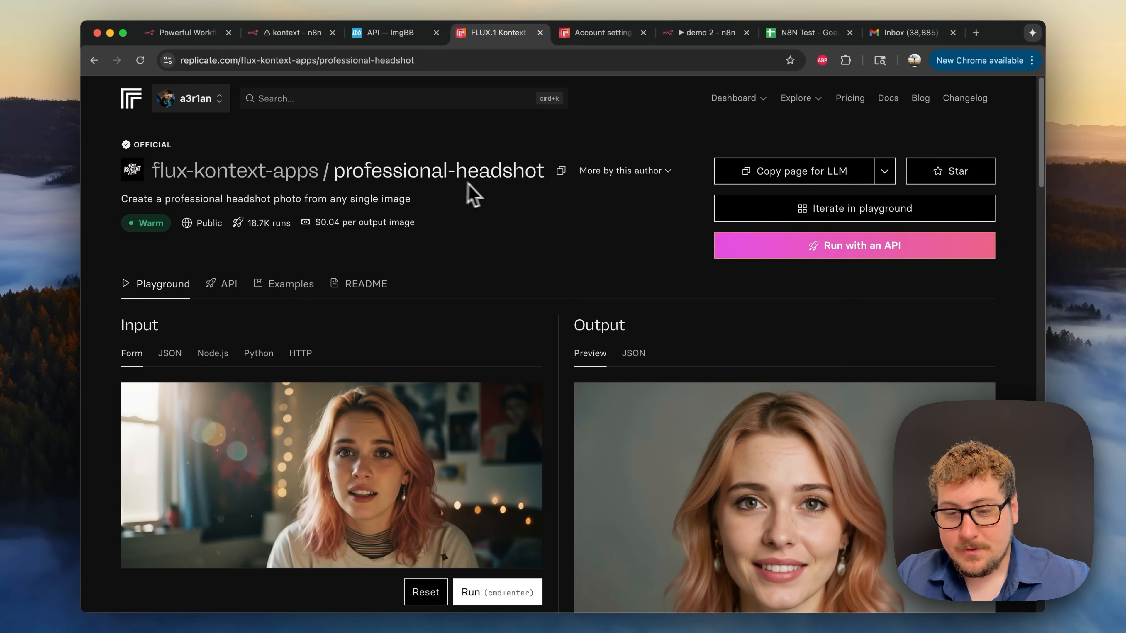
scroll(501, 212, "down", 2)
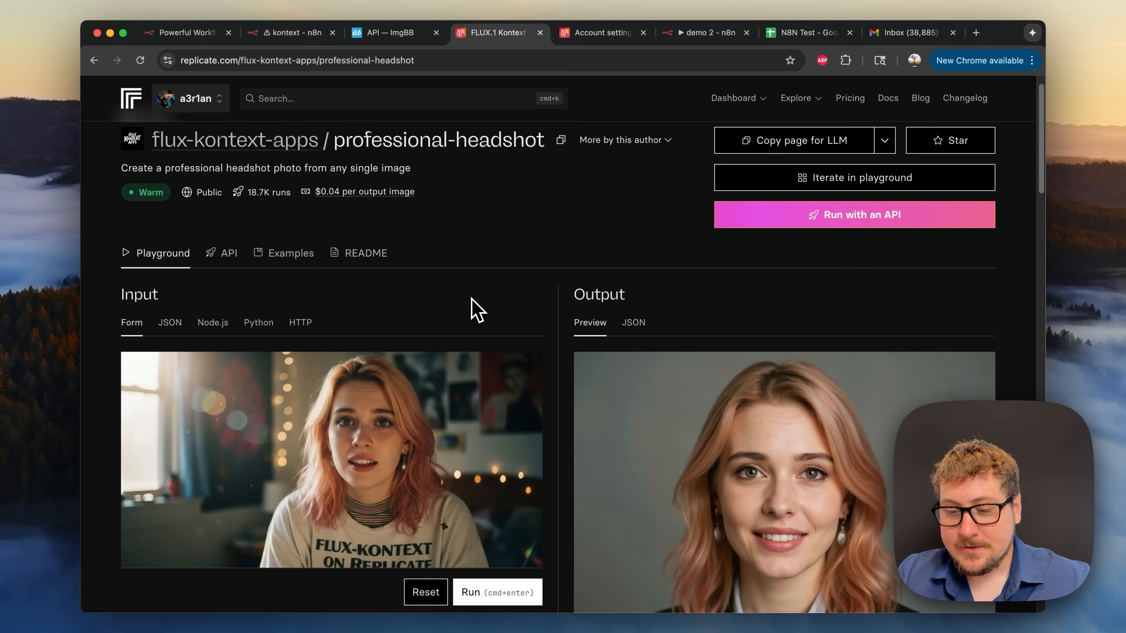
scroll(473, 307, "down", 3)
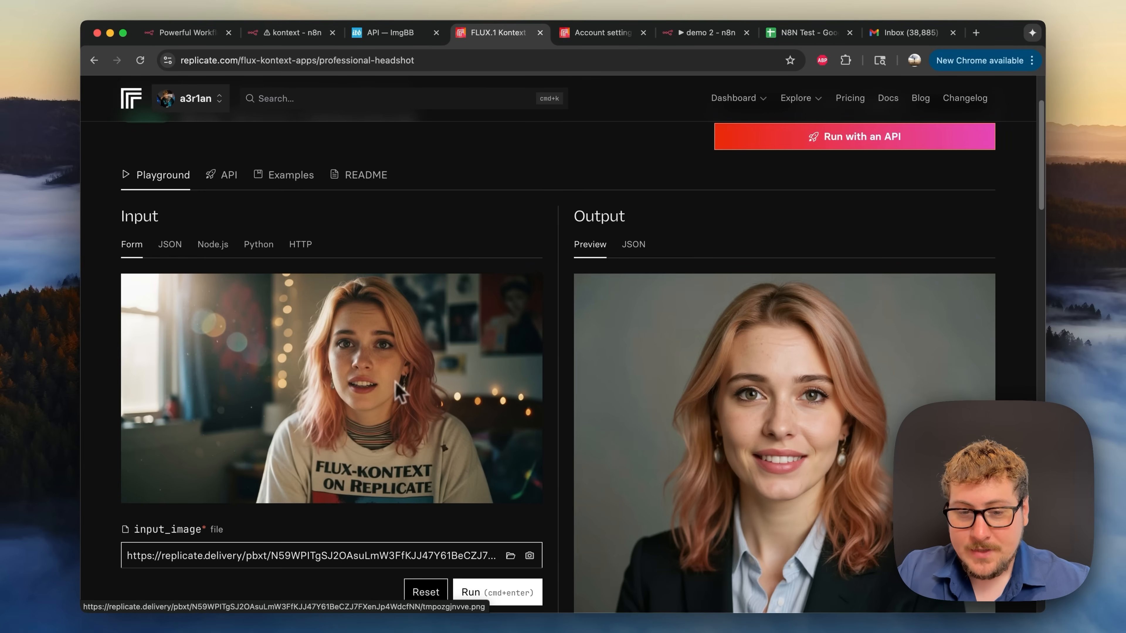
scroll(397, 364, "up", 2)
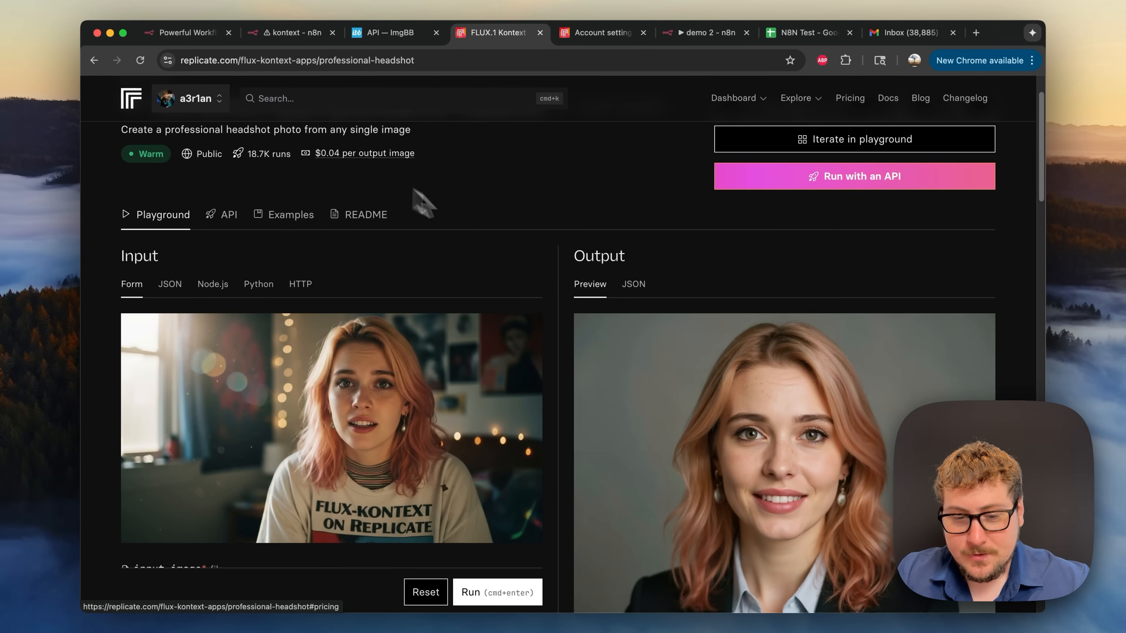
scroll(516, 251, "down", 5)
scroll(724, 428, "down", 3)
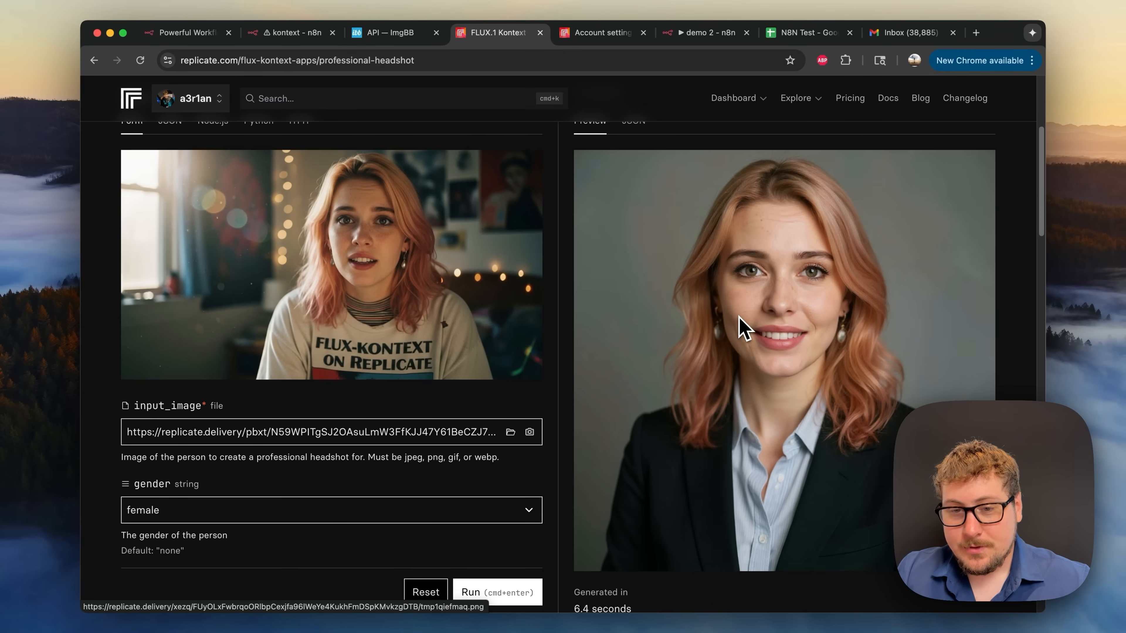
scroll(711, 284, "up", 5)
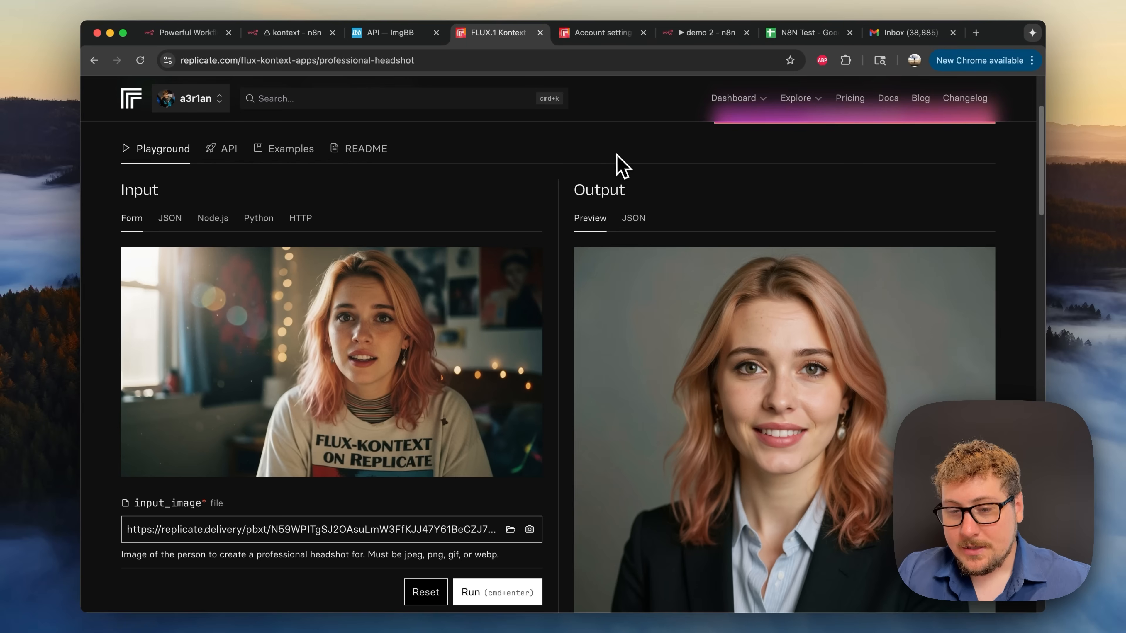
scroll(620, 166, "up", 2)
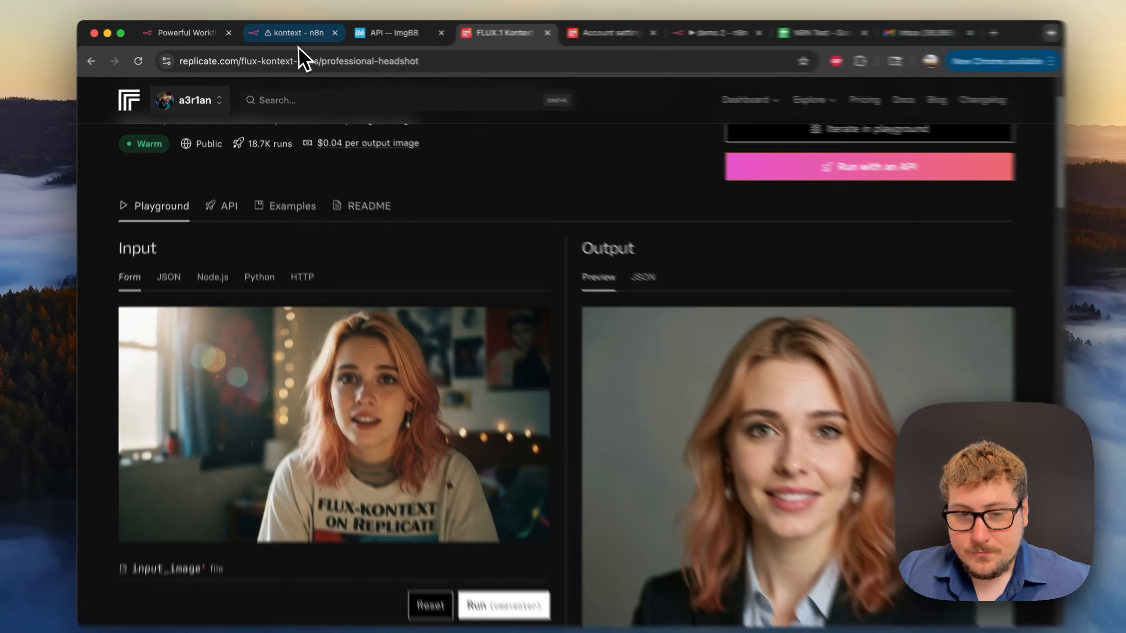
- Open the kontext workflow's On form submission trigger and review its Image, Gender and Email fields
left_click(294, 34)
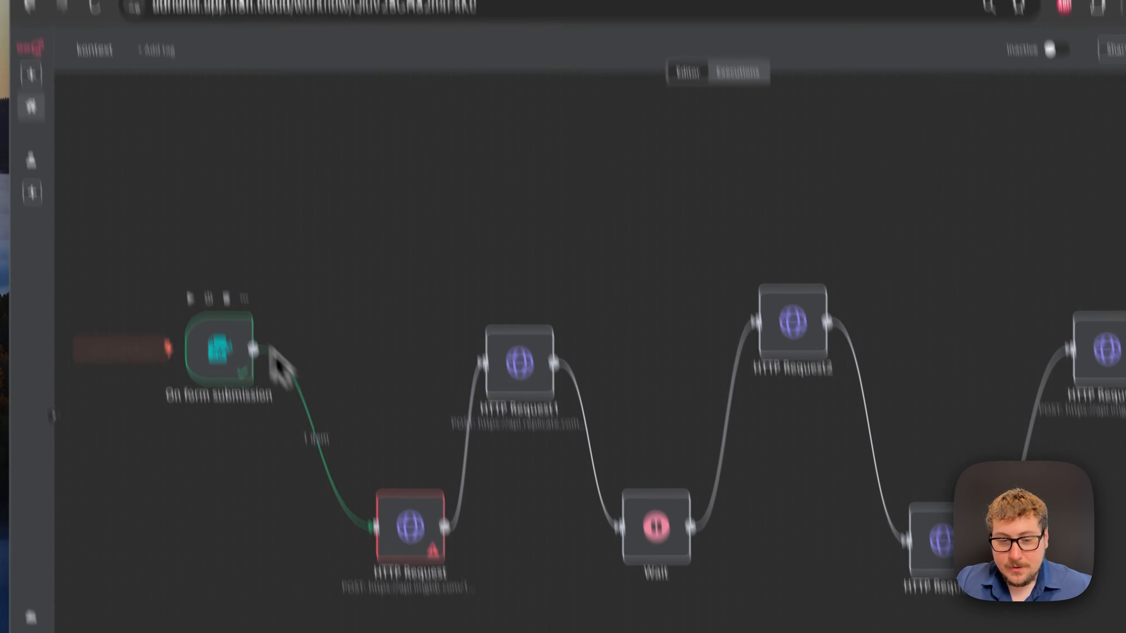
mouse_move(231, 427)
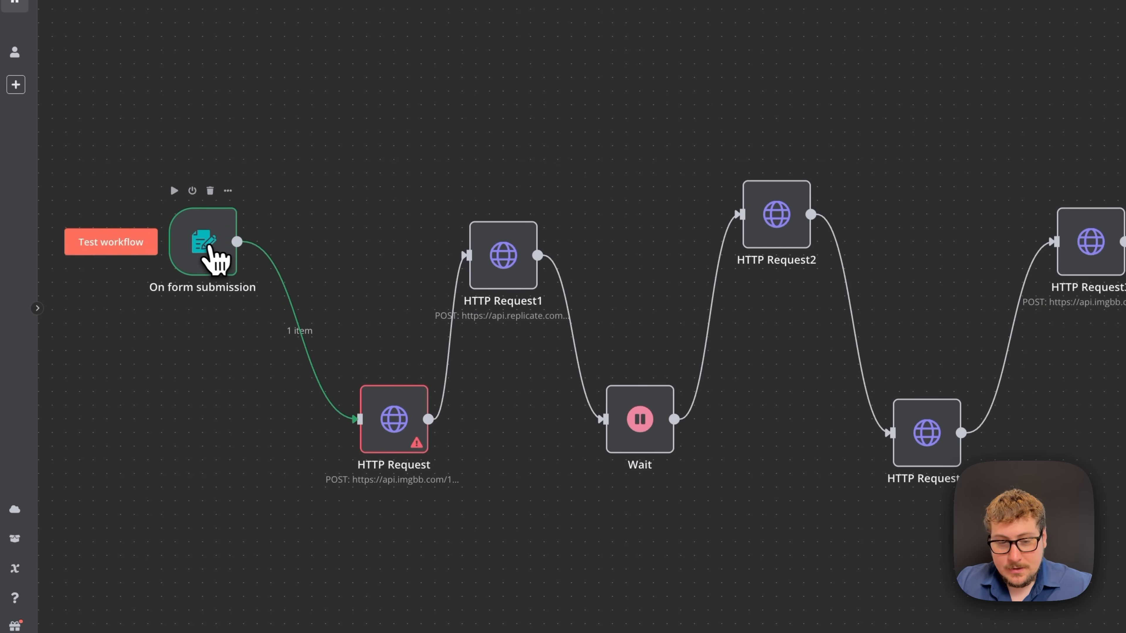
left_click(207, 254)
double_click(208, 254)
scroll(421, 221, "down", 1)
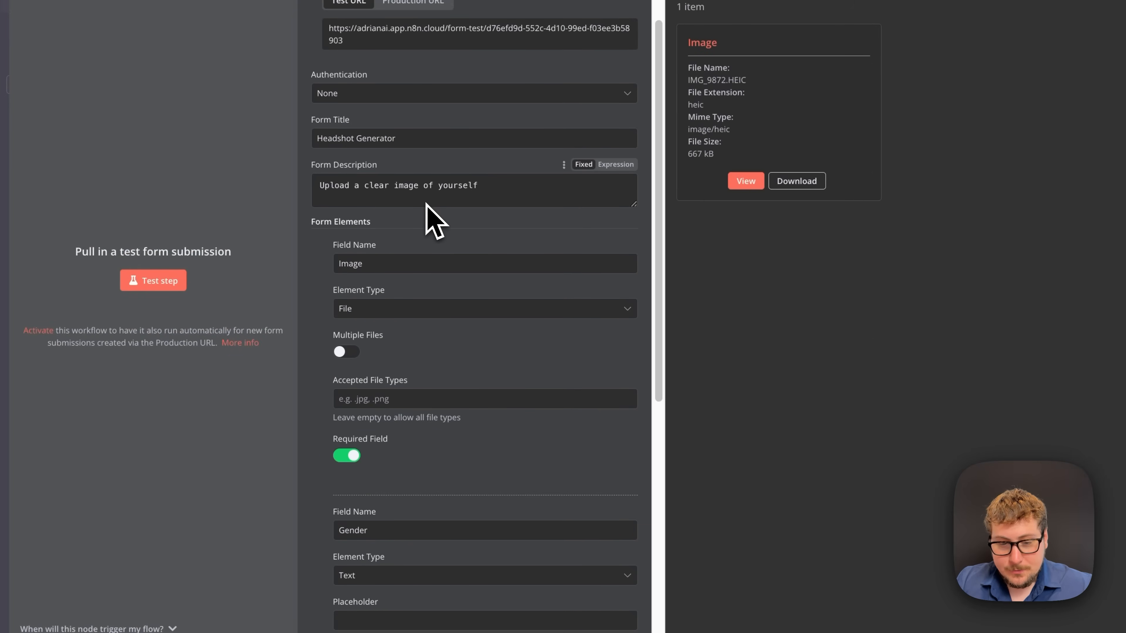
scroll(402, 354, "down", 3)
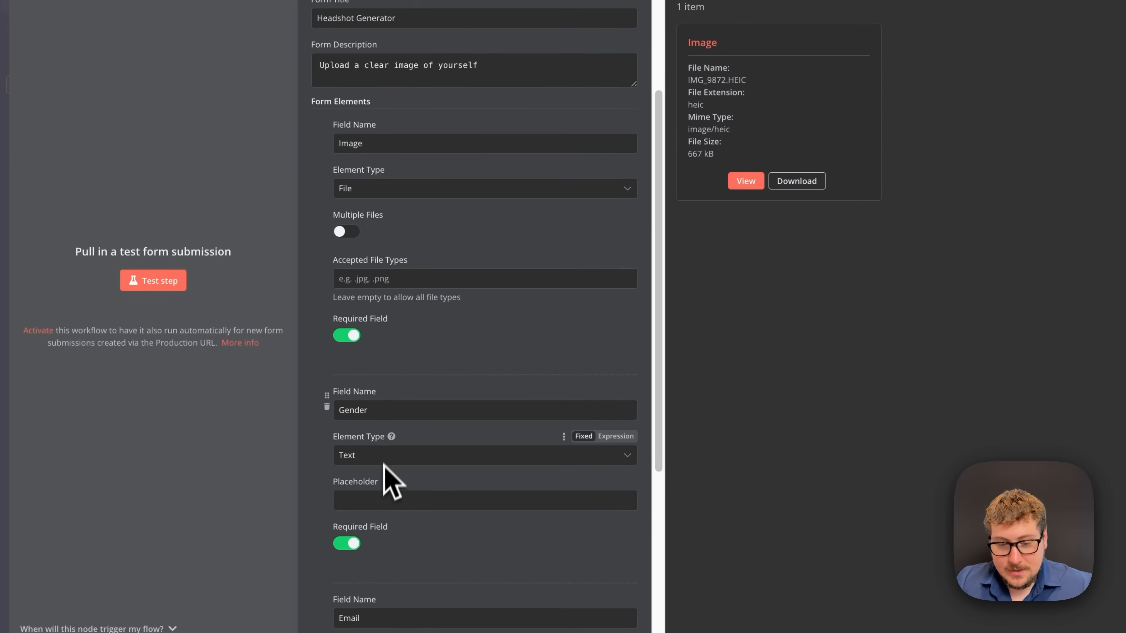
scroll(405, 462, "down", 2)
scroll(382, 545, "down", 1)
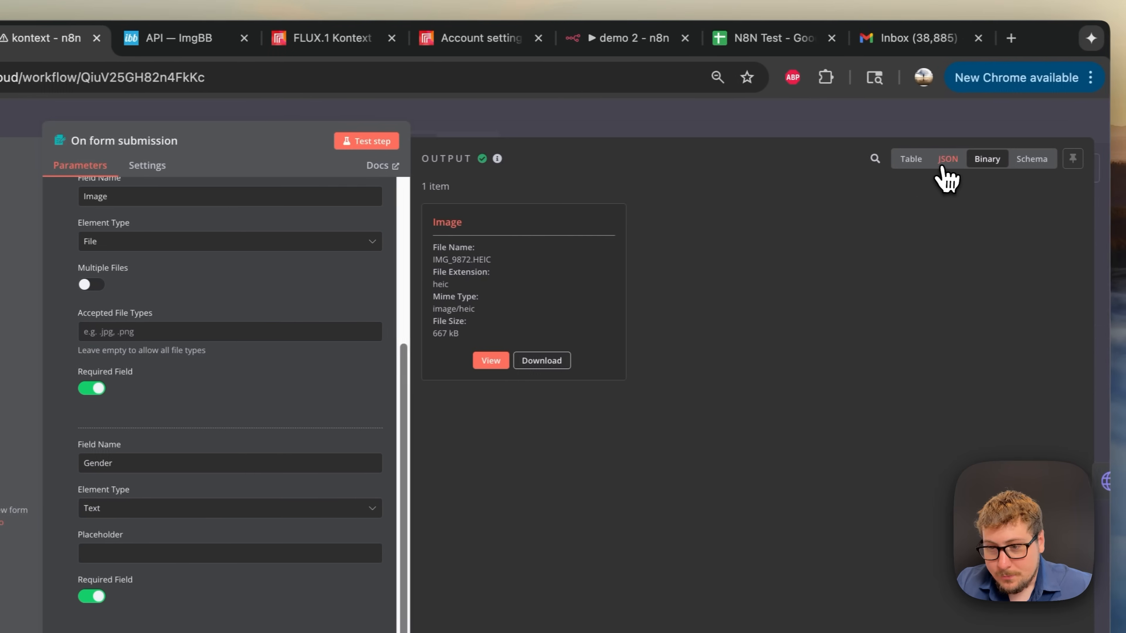
- View the trigger output as JSON, Schema and Binary, showing IMG_9872.HEIC at 667 kB
left_click(996, 164)
left_click(1019, 163)
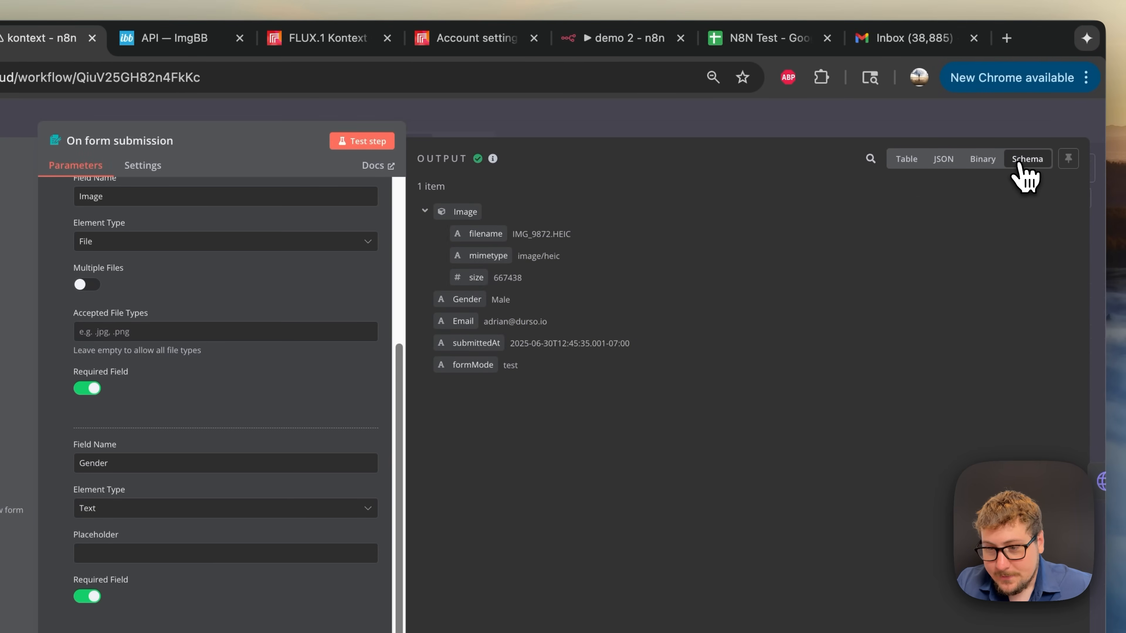
left_click(983, 161)
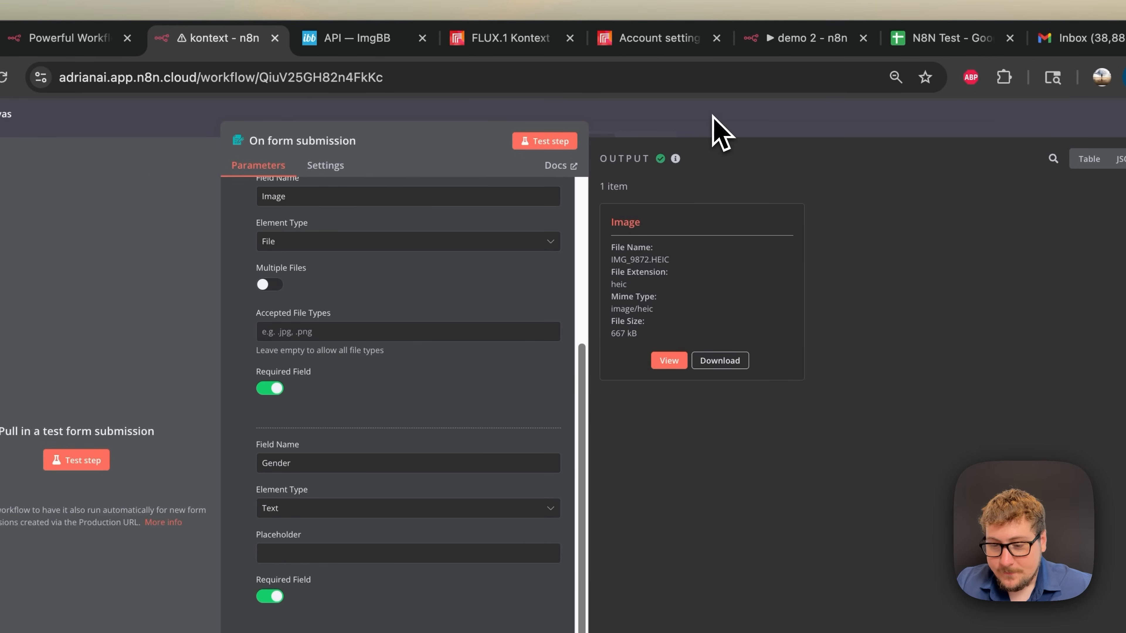
- Start a test run and attach photo IMG_9872.HEIC to the form's Image field
left_click(732, 133)
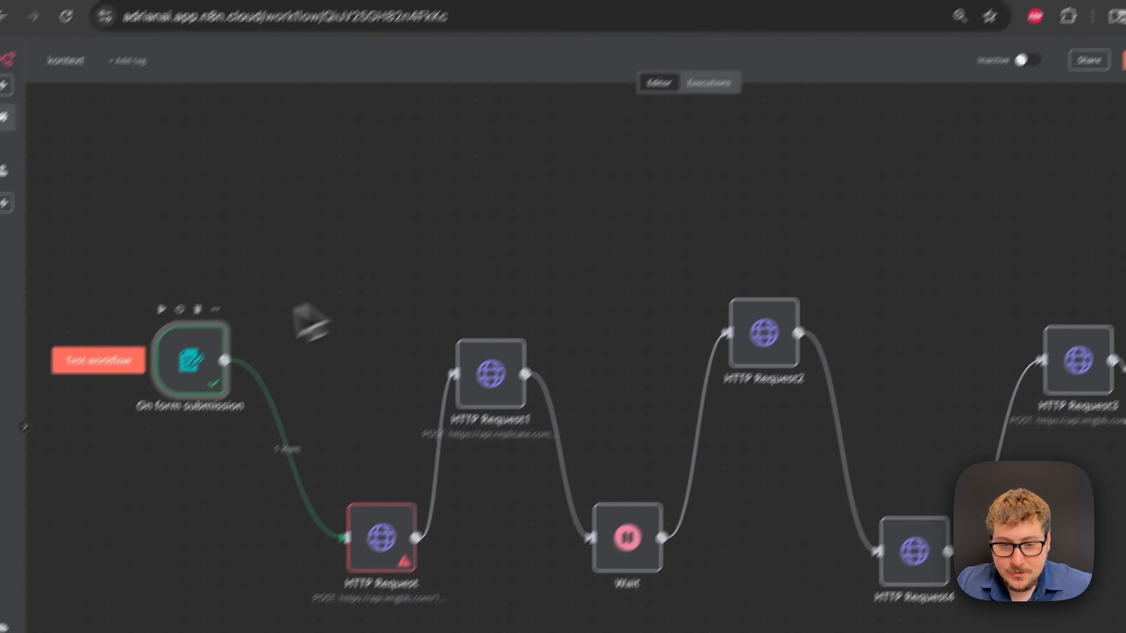
left_click(137, 328)
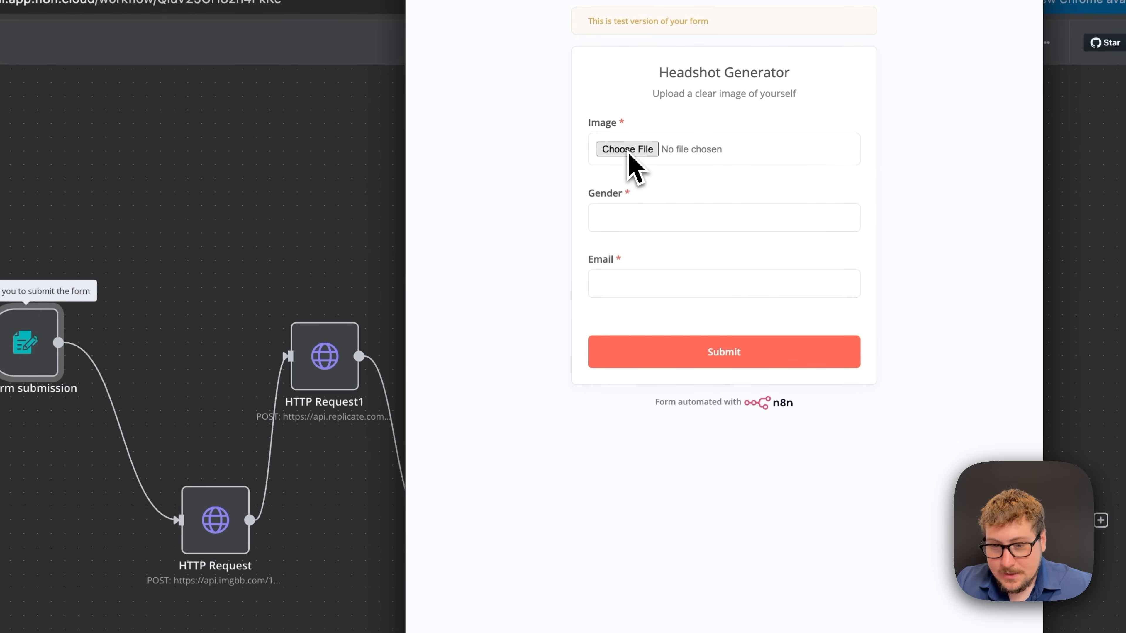
left_click(627, 149)
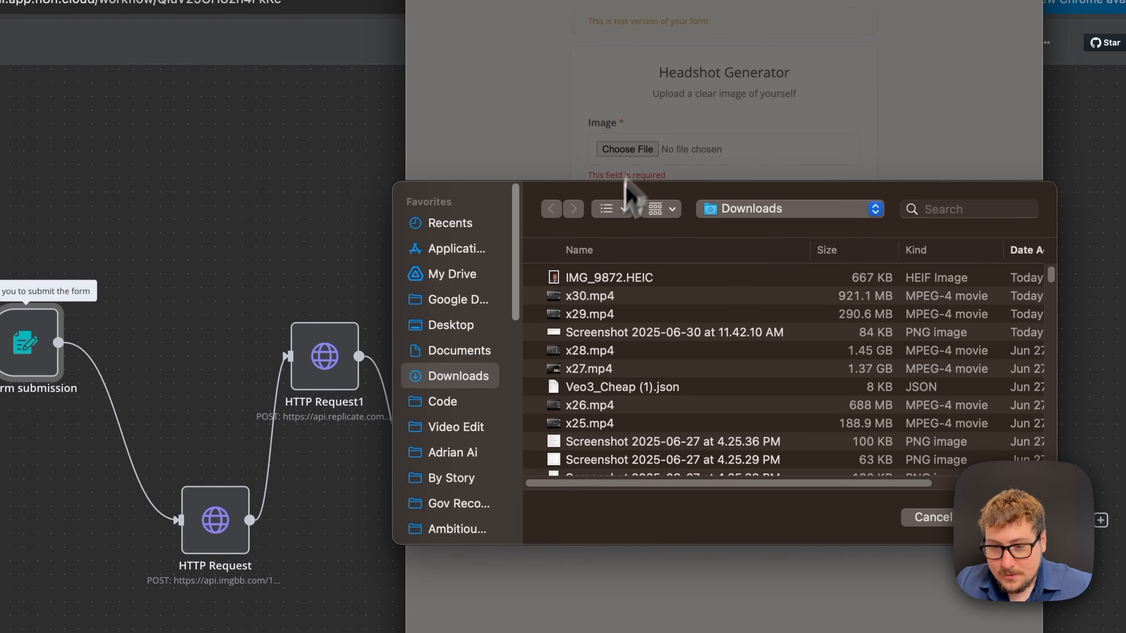
left_click(596, 277)
key("space")
key("space")
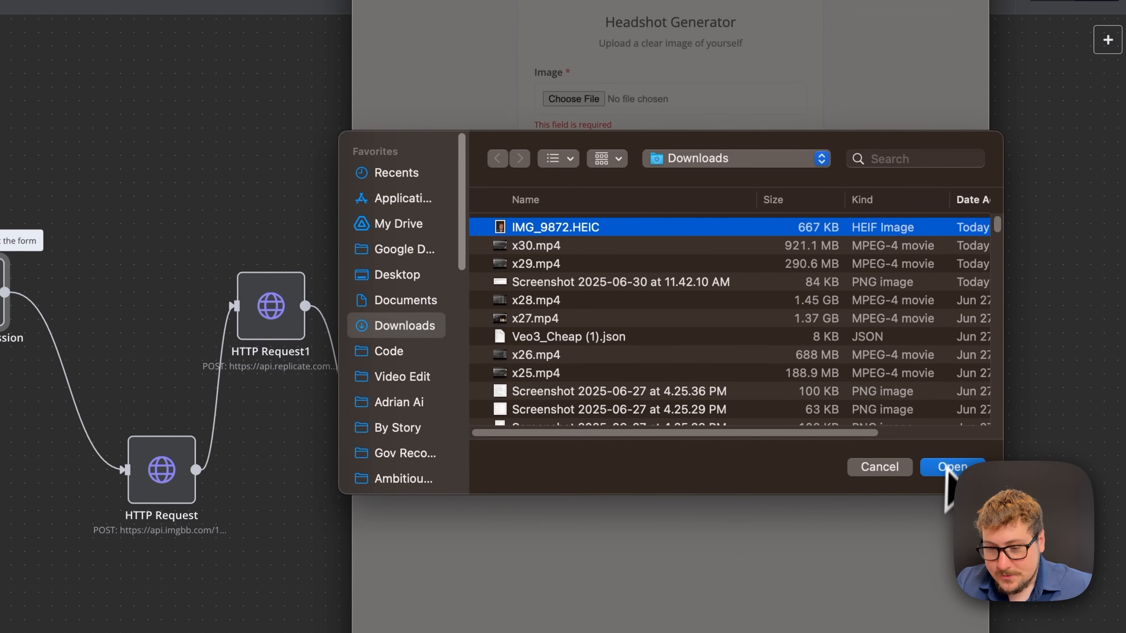
left_click(1015, 465)
left_click(636, 168)
- Enter gender Male and the e-mail address, then submit the Headshot Generator form
type("M")
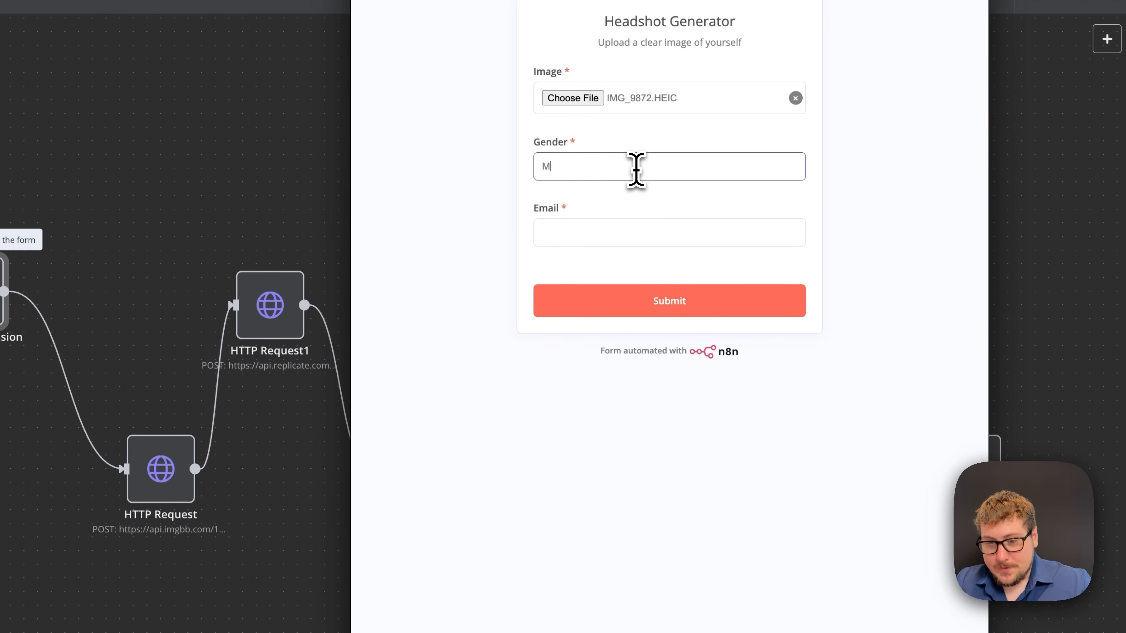
type("ale")
left_click(577, 226)
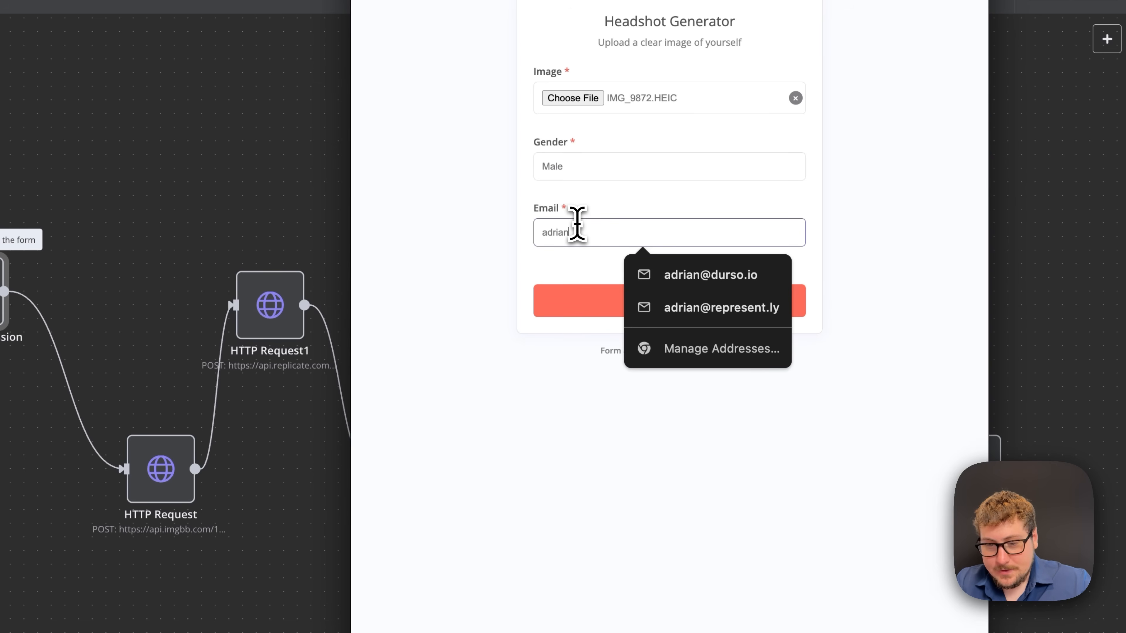
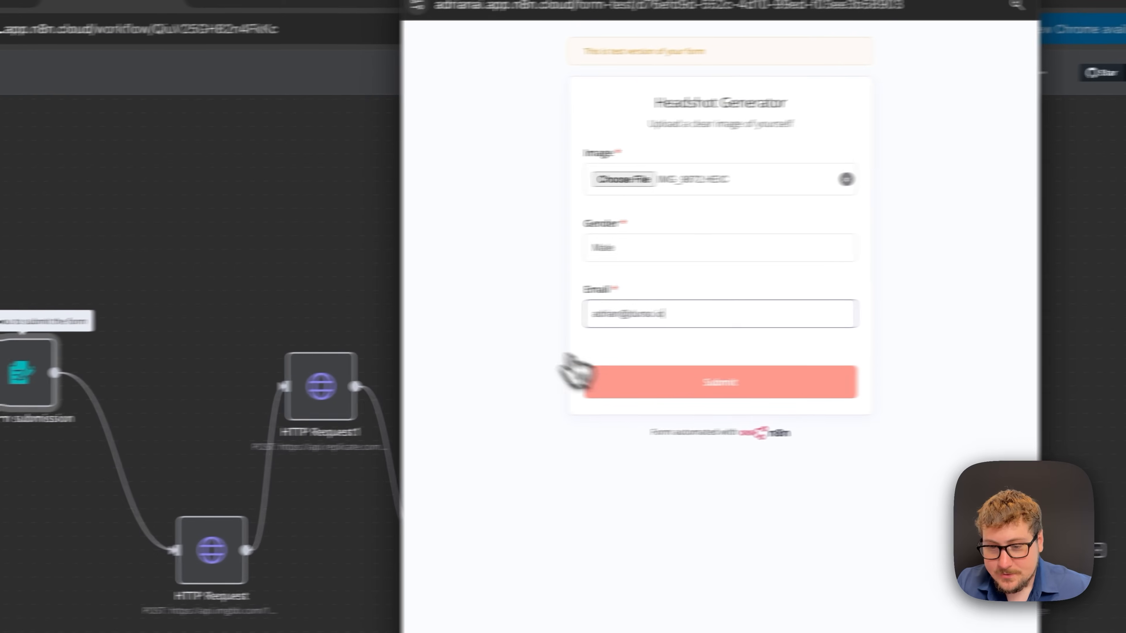
left_click(610, 301)
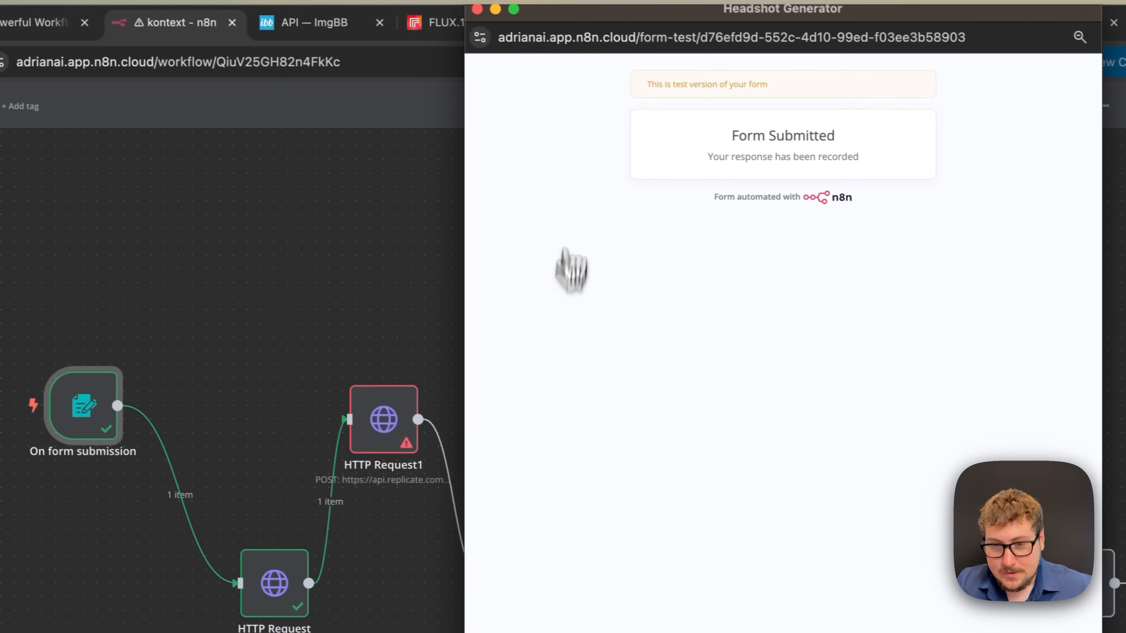
left_click(476, 9)
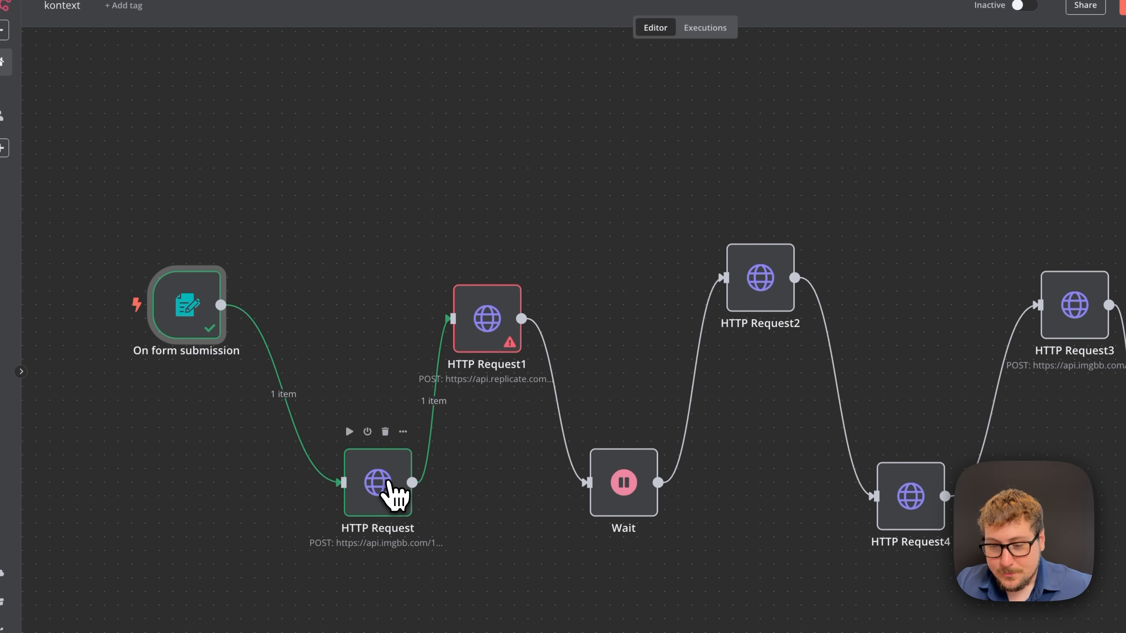
- Open the ImgBB upload node's output and copy the hosted IMG-9872.jpg URL
double_click(390, 490)
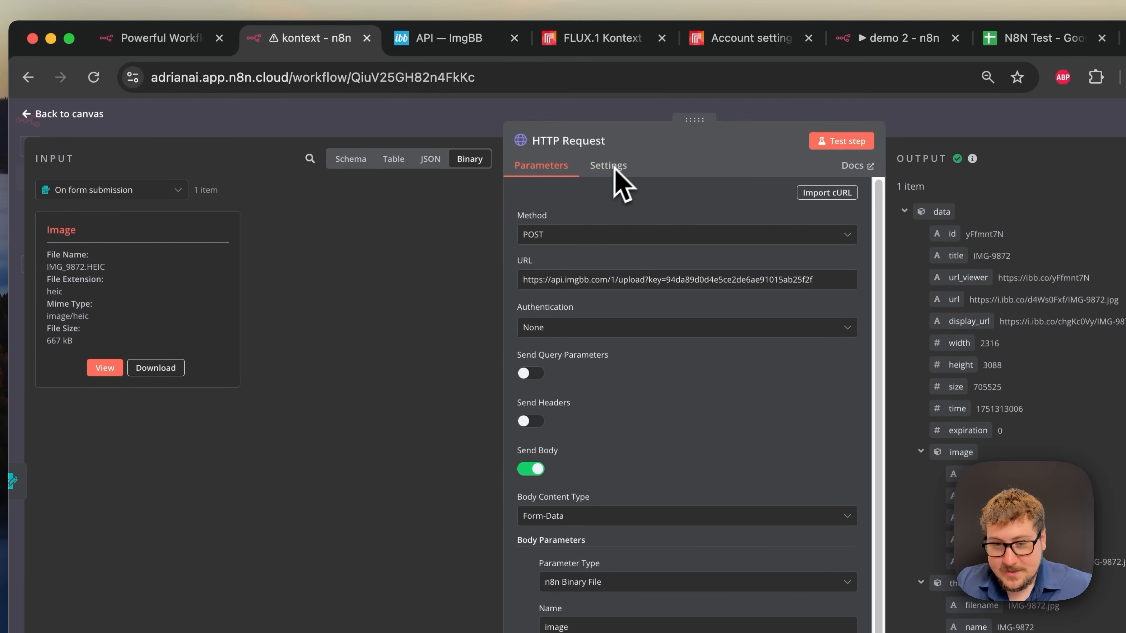
scroll(594, 213, "down", 1)
scroll(594, 218, "up", 1)
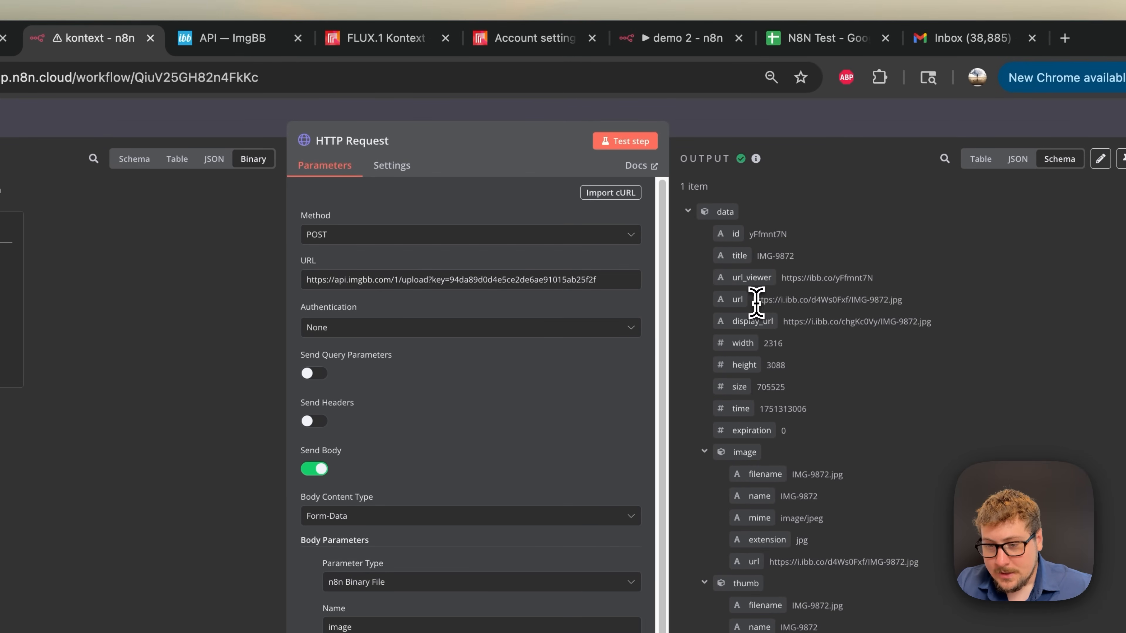
mouse_move(756, 303)
left_mouse_down()
mouse_move(902, 304)
mouse_move(754, 306)
left_mouse_up()
left_click(914, 315)
left_click_drag(755, 306, 769, 305)
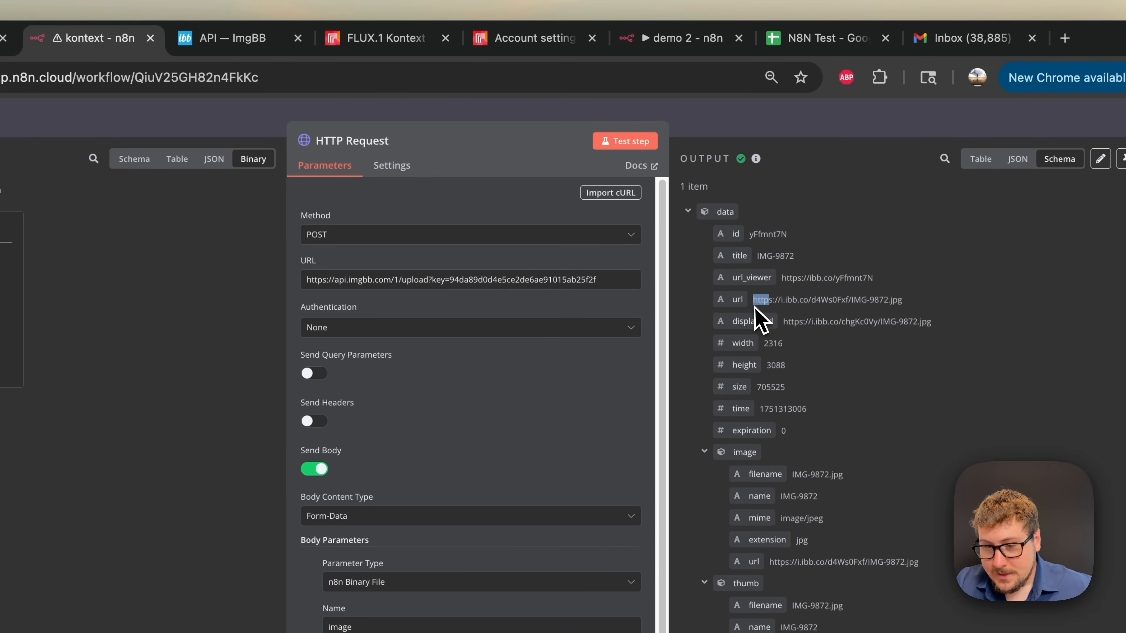
triple_click(761, 305)
key("super+c")
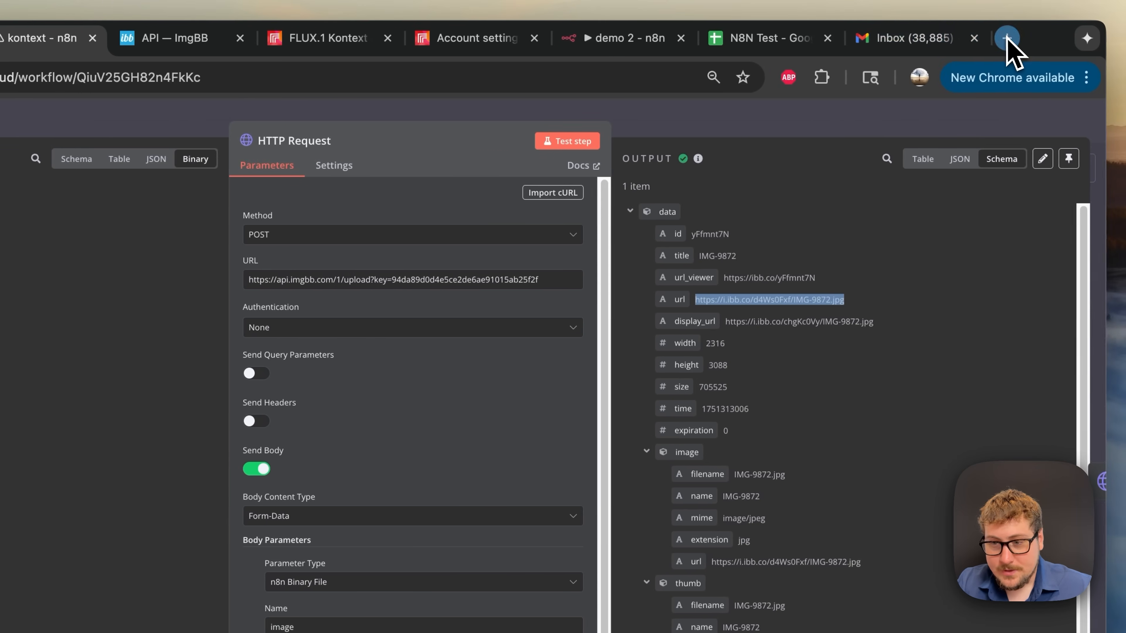
- Load the copied URL in a new browser tab to see the uploaded photo, then return to n8n
left_click(1007, 39)
key("super+v")
key("Return")
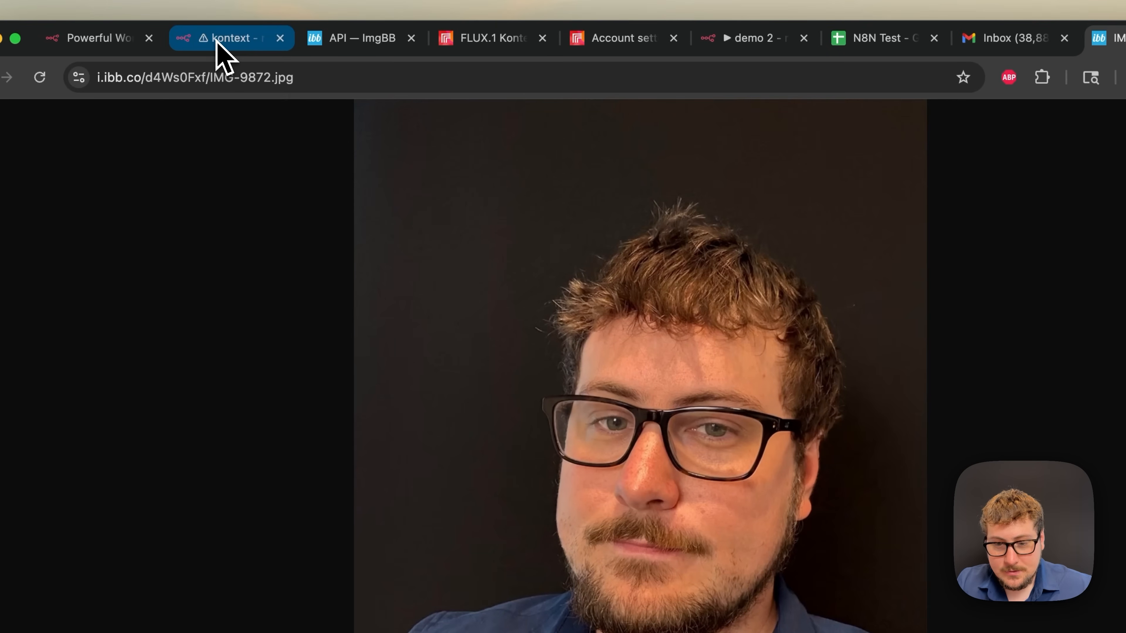
left_click(217, 39)
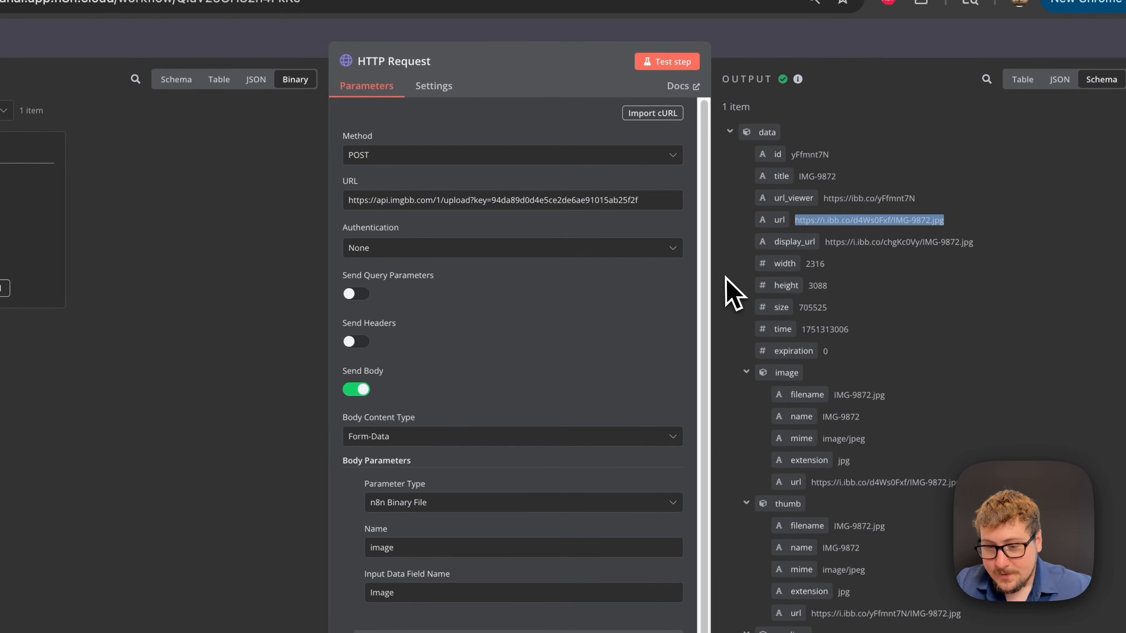
left_click(795, 243)
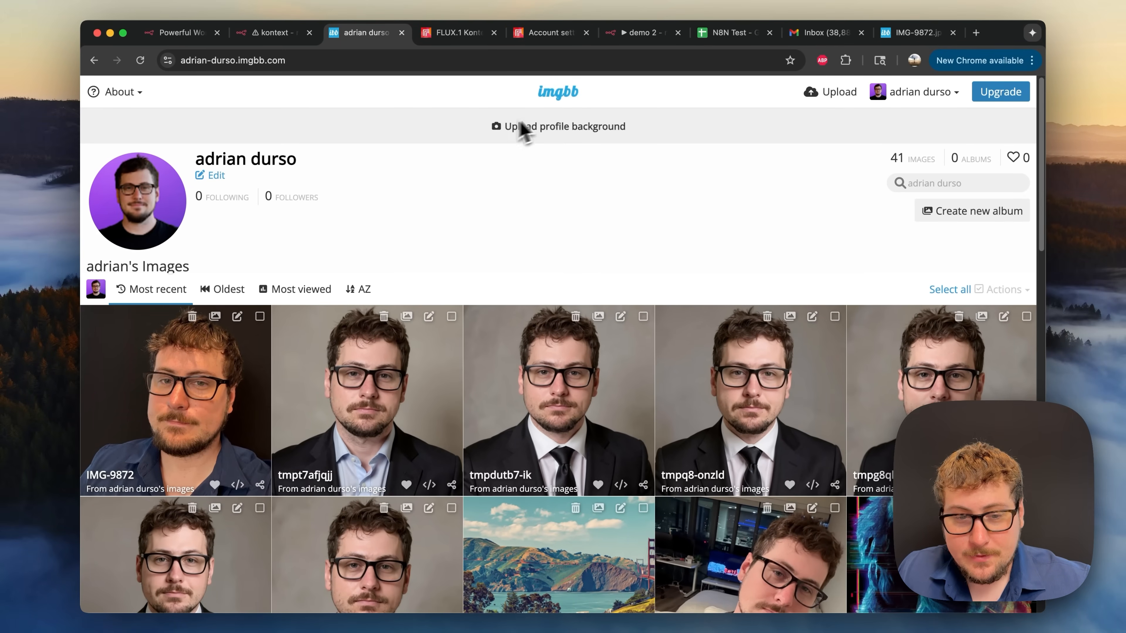
left_click(133, 93)
left_click(124, 140)
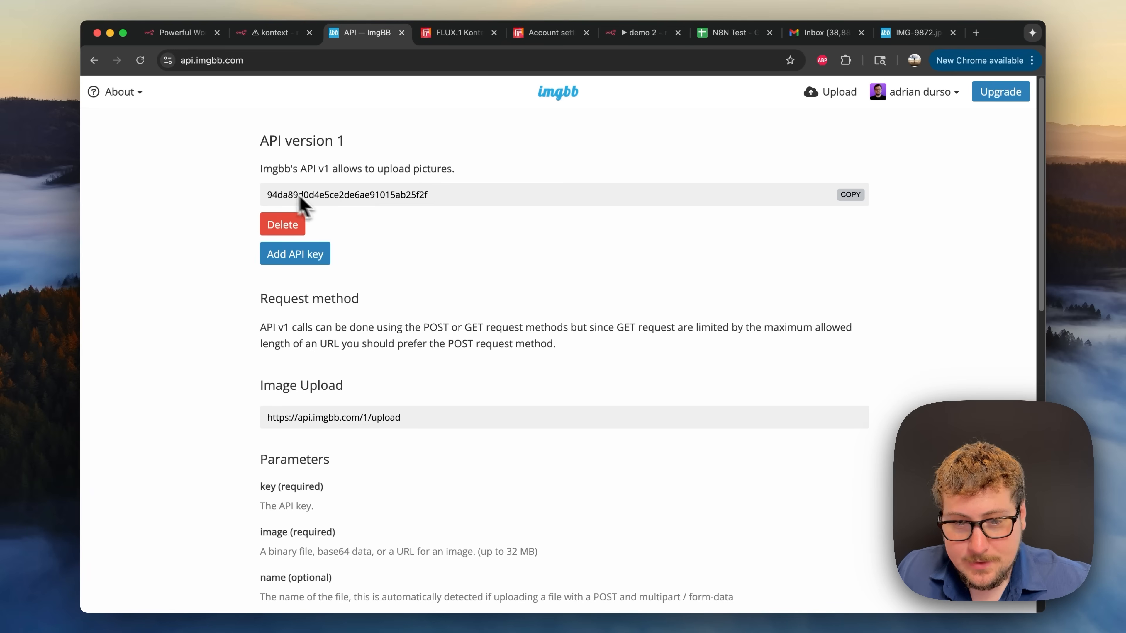
left_click(275, 34)
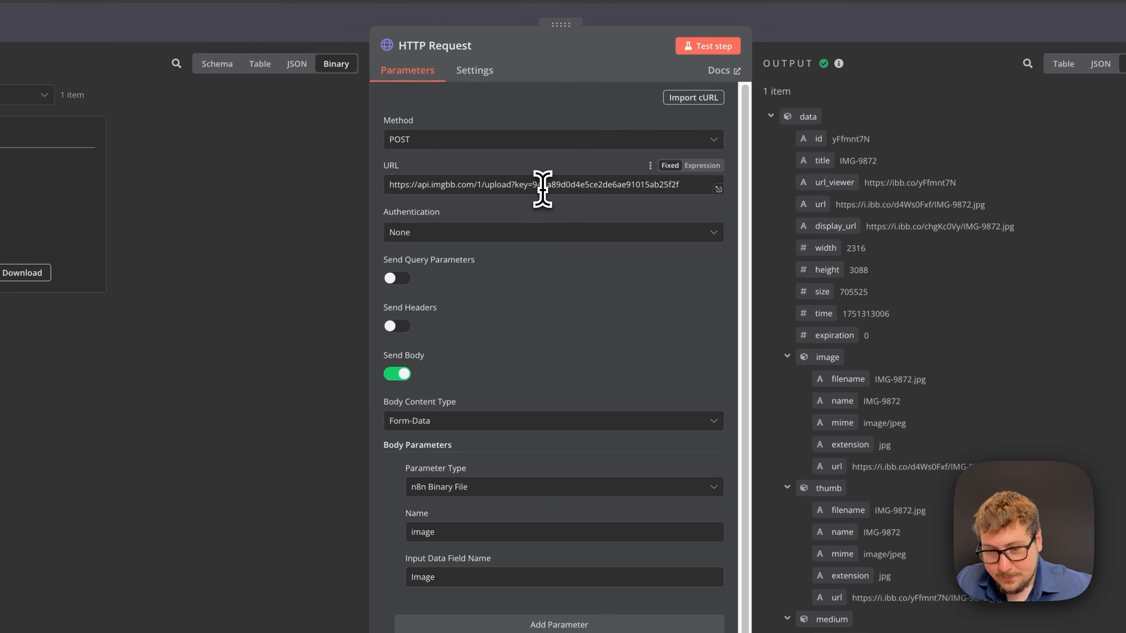
- Review the ImgBB request URL and its form-data 'image' parameter sending the form's Image binary
left_click(461, 185)
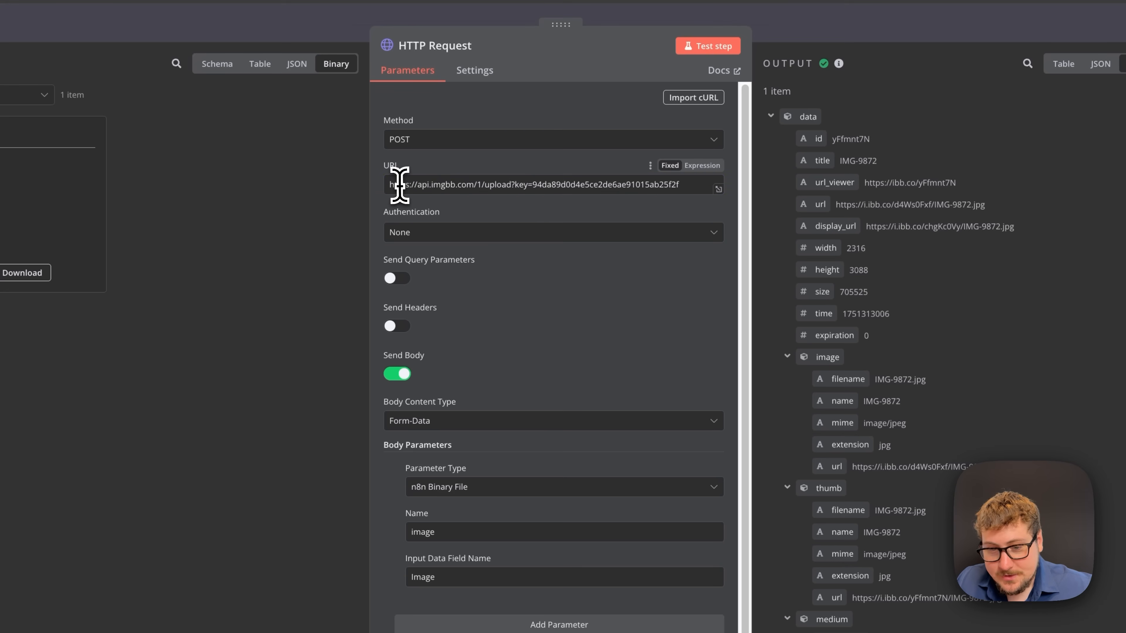
left_click_drag(399, 185, 593, 187)
left_click(593, 185)
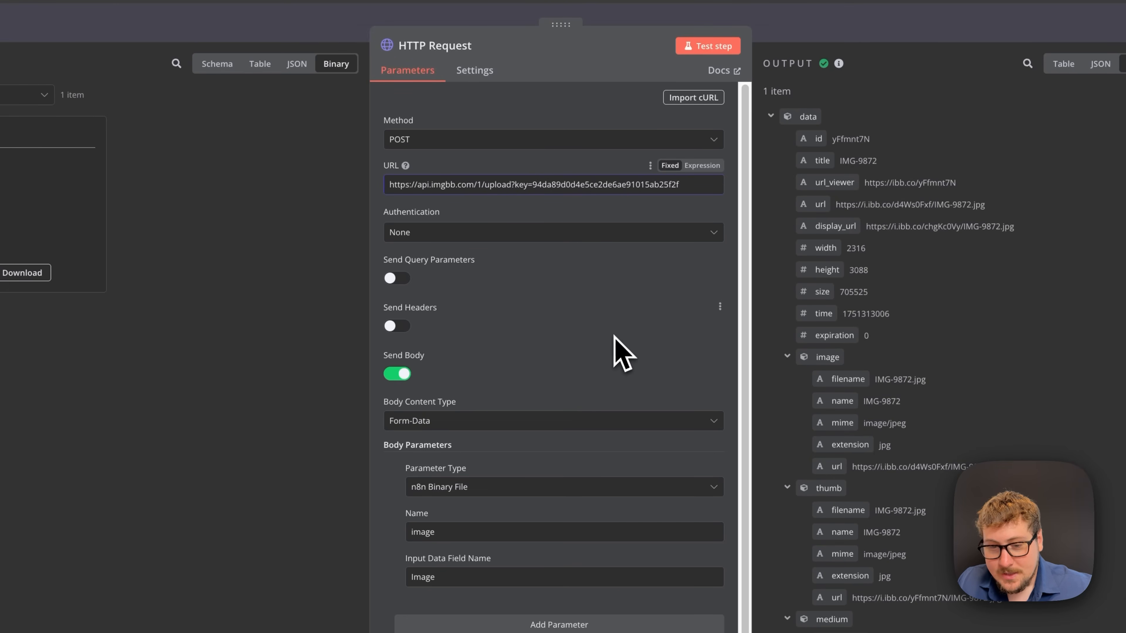
scroll(634, 355, "down", 1)
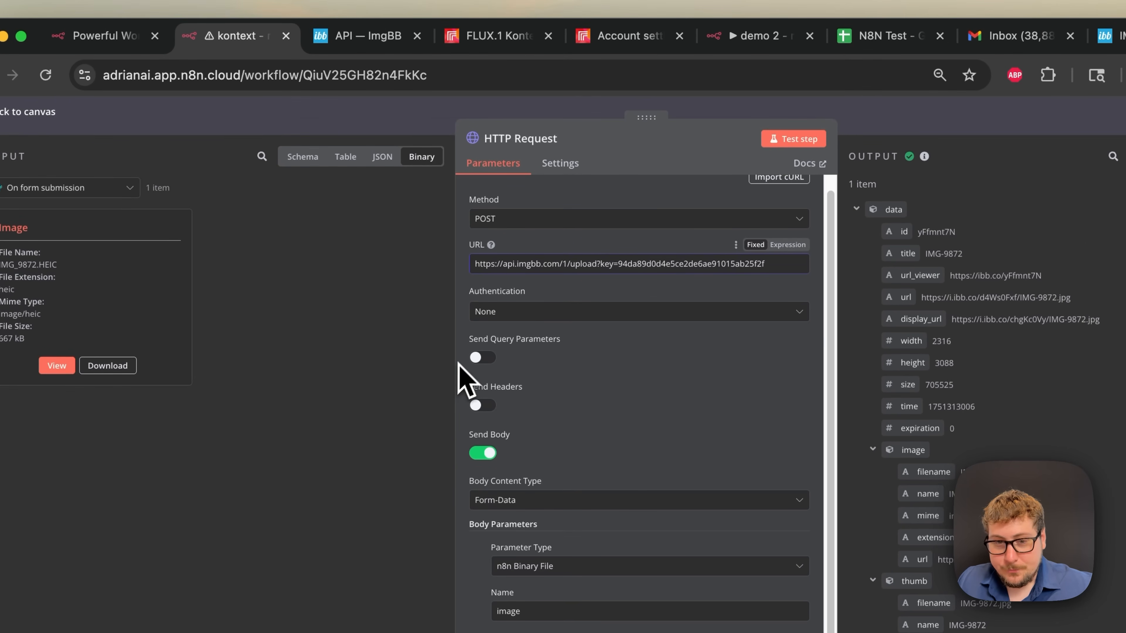
left_click(494, 36)
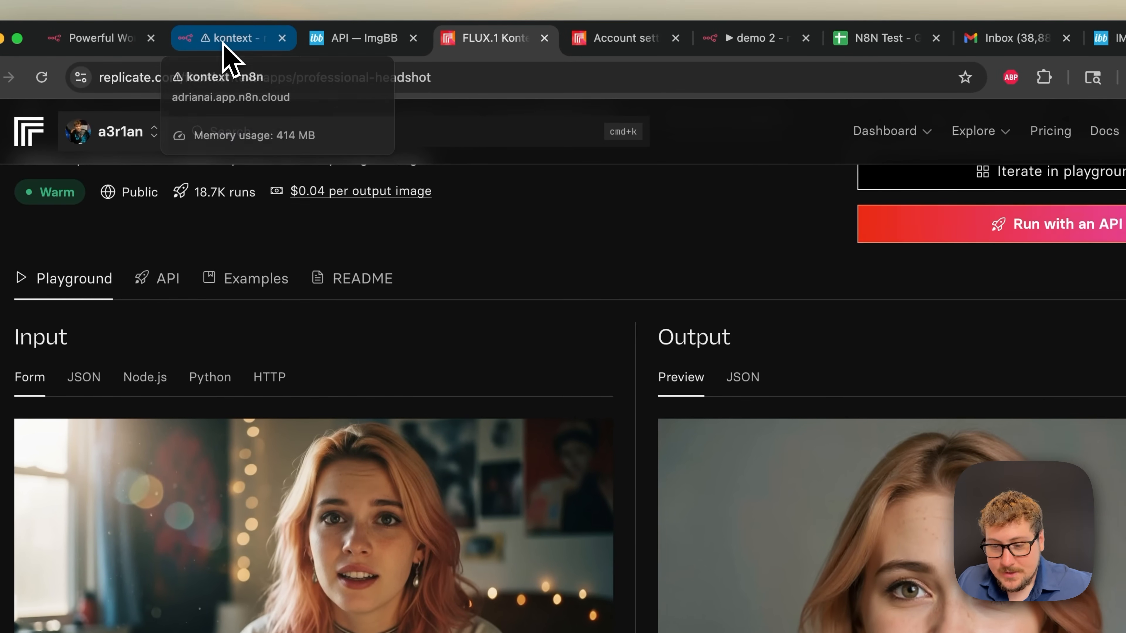
left_click(223, 43)
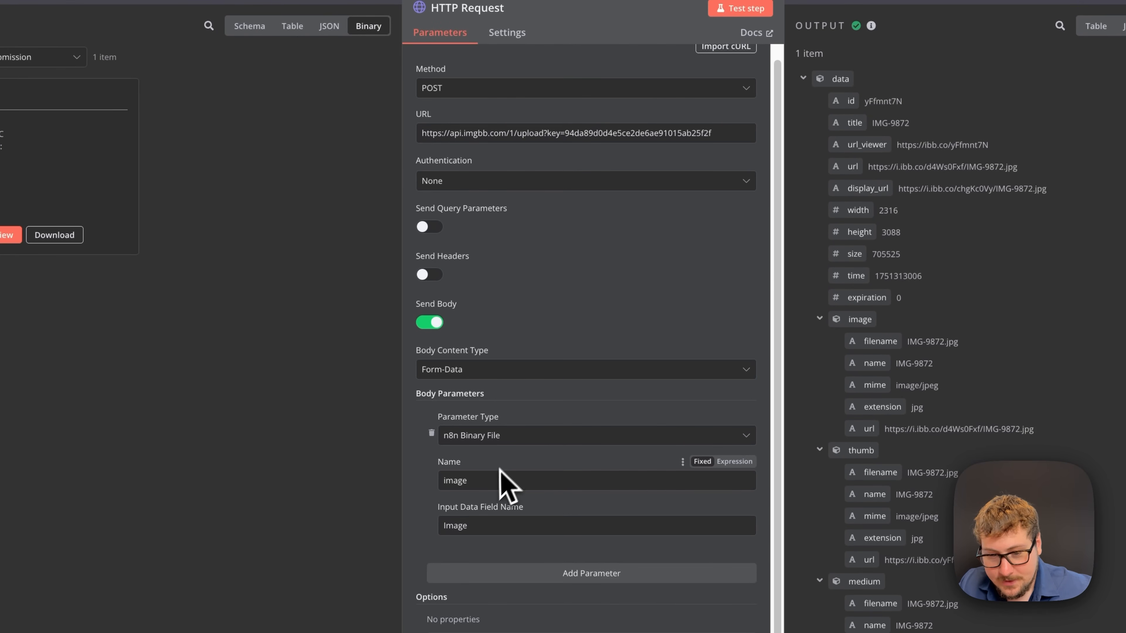
left_click(532, 505)
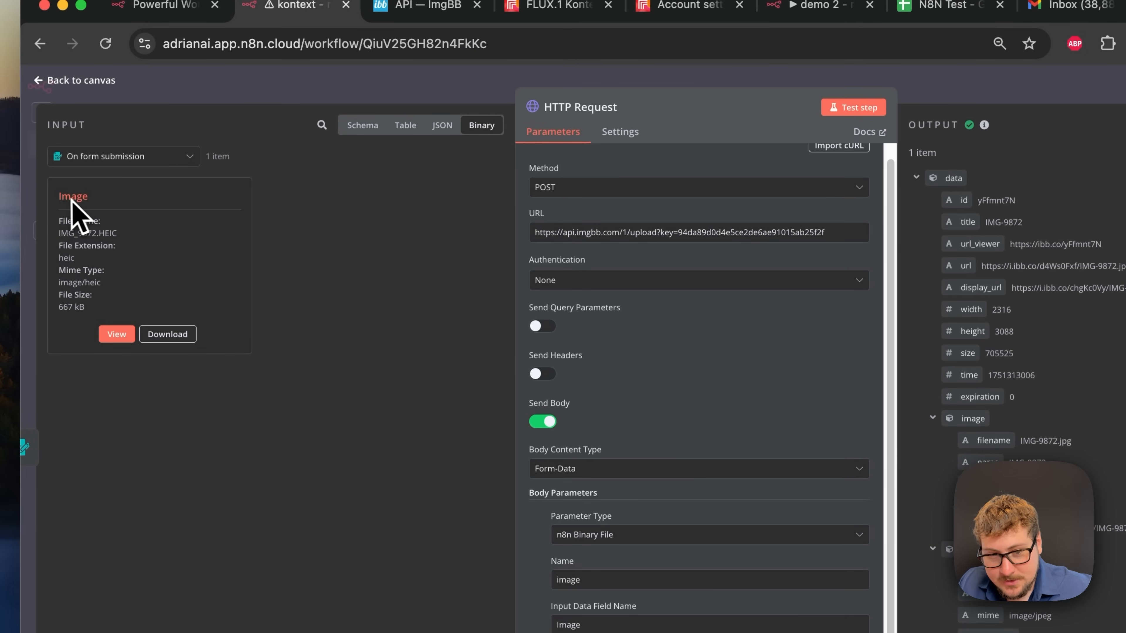
left_click(372, 93)
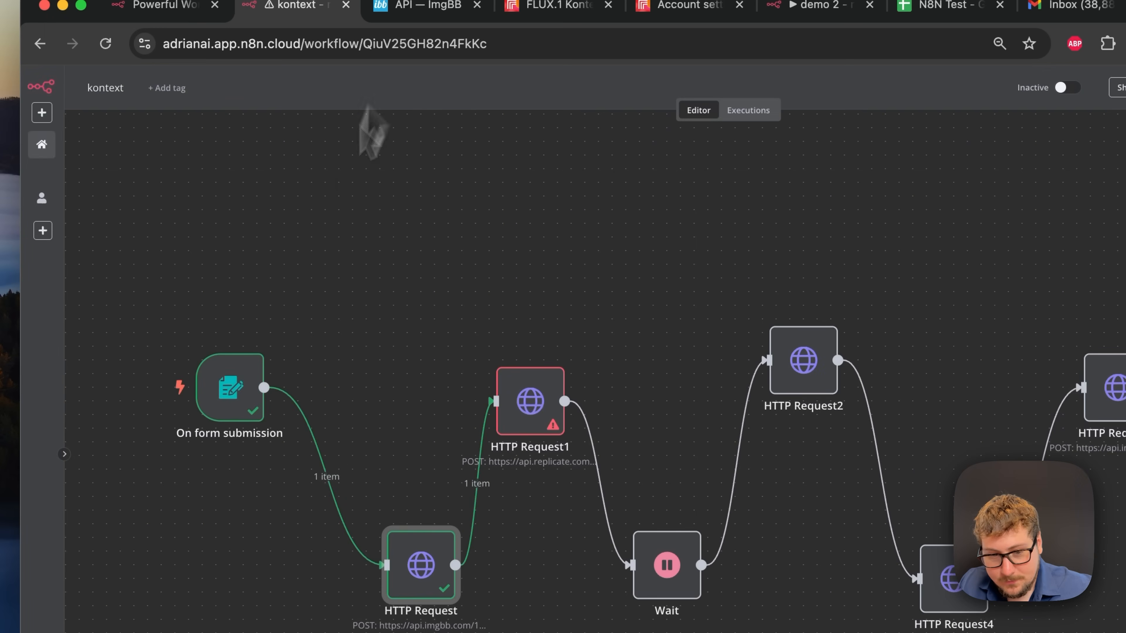
double_click(246, 391)
scroll(465, 404, "down", 1)
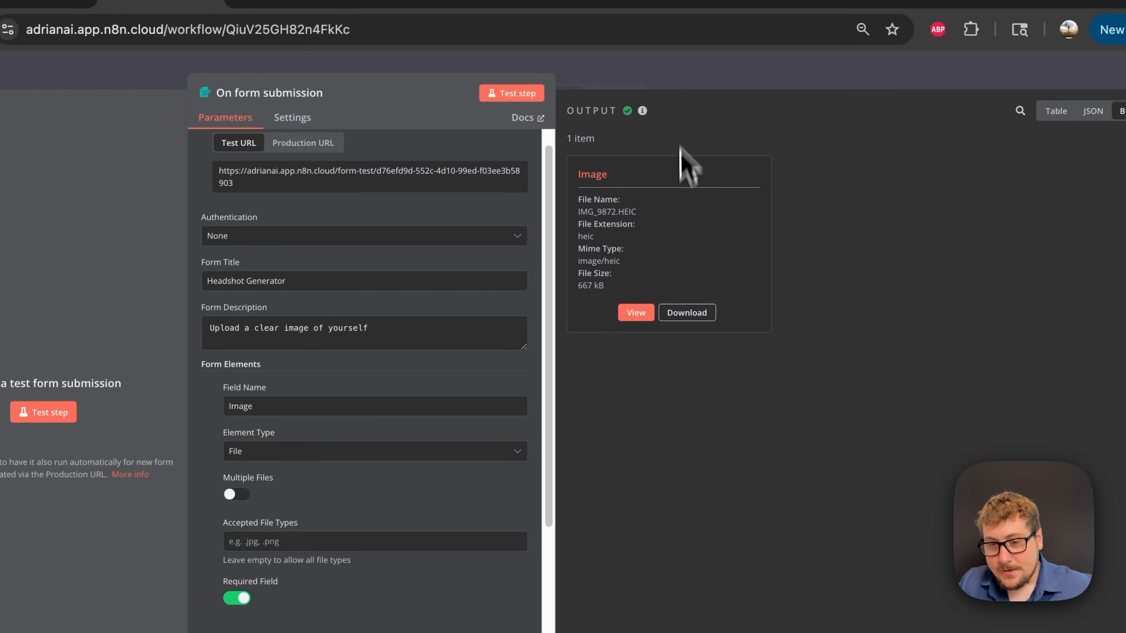
left_click(681, 83)
double_click(394, 401)
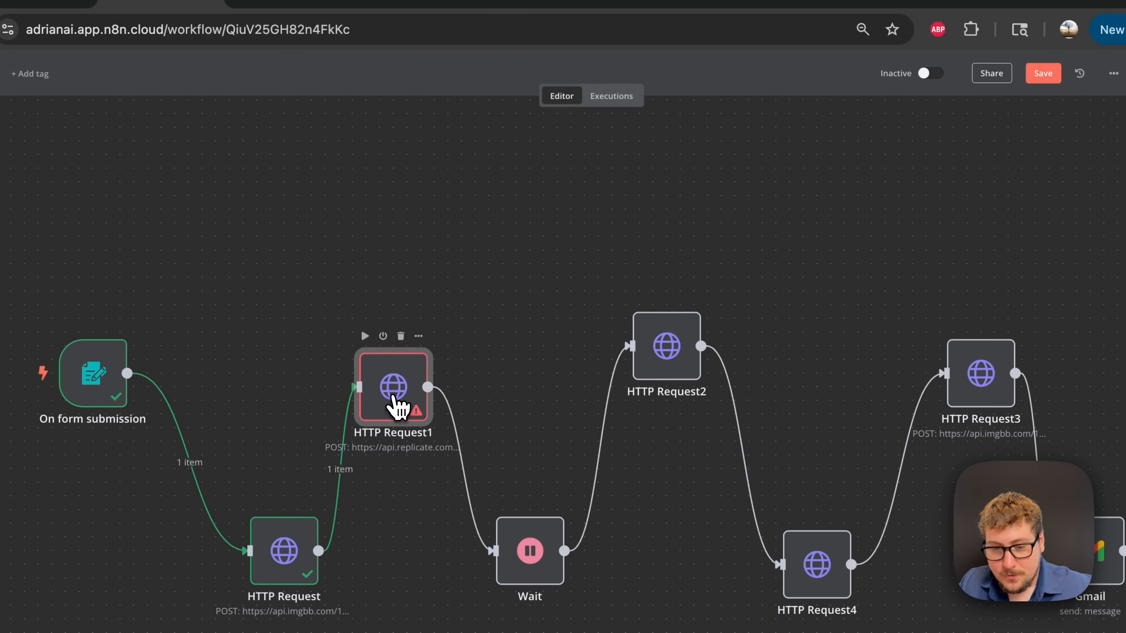
scroll(531, 479, "down", 5)
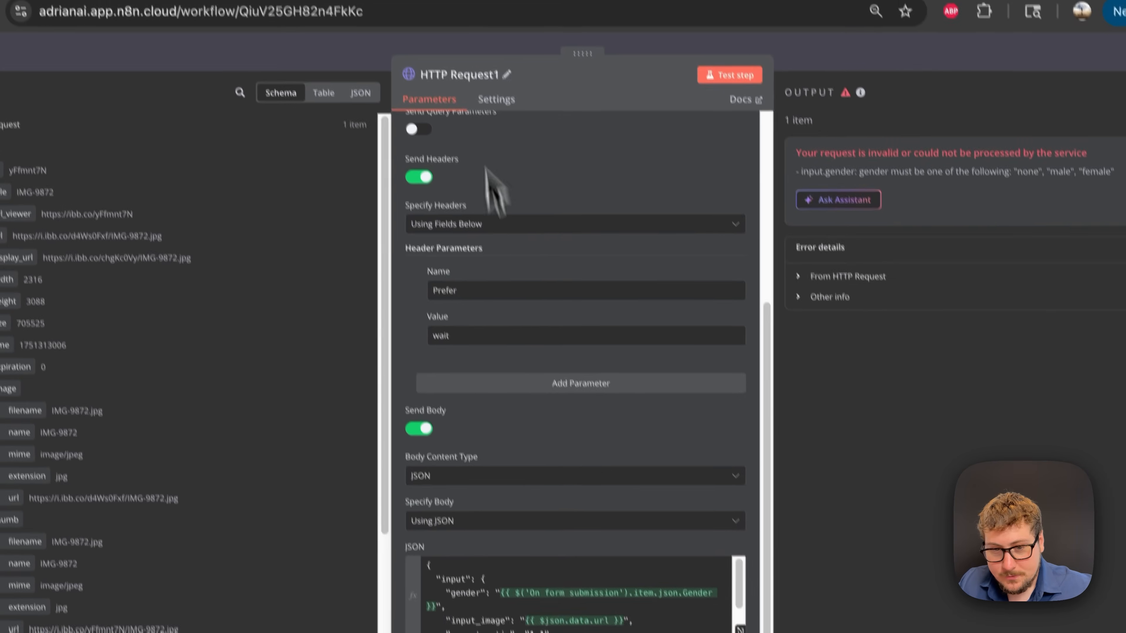
left_click(445, 66)
double_click(309, 563)
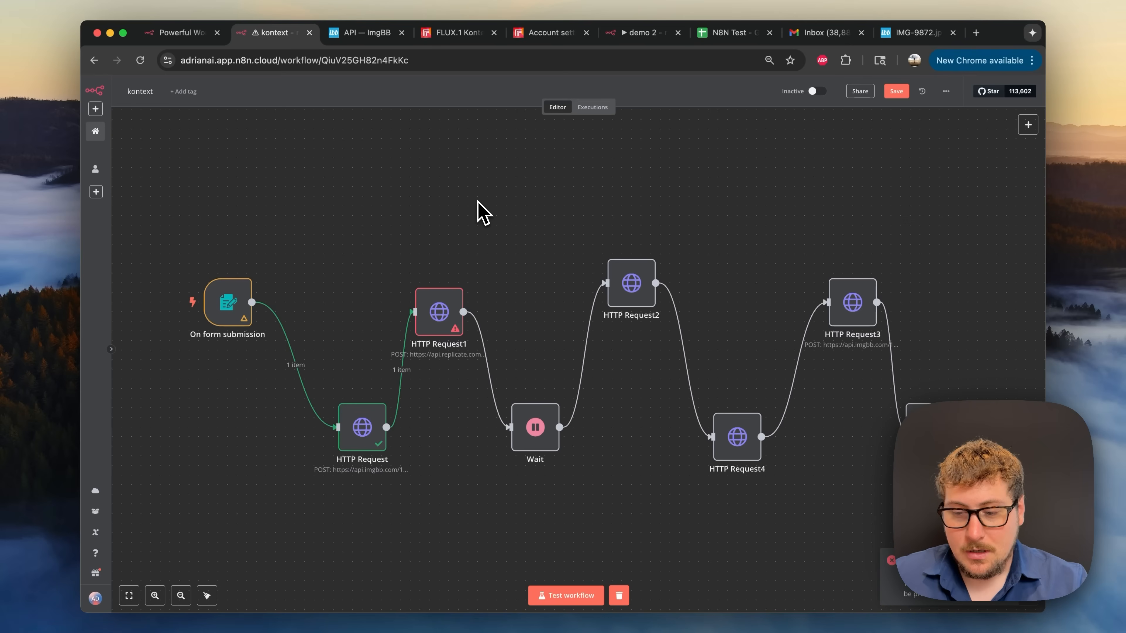
double_click(441, 315)
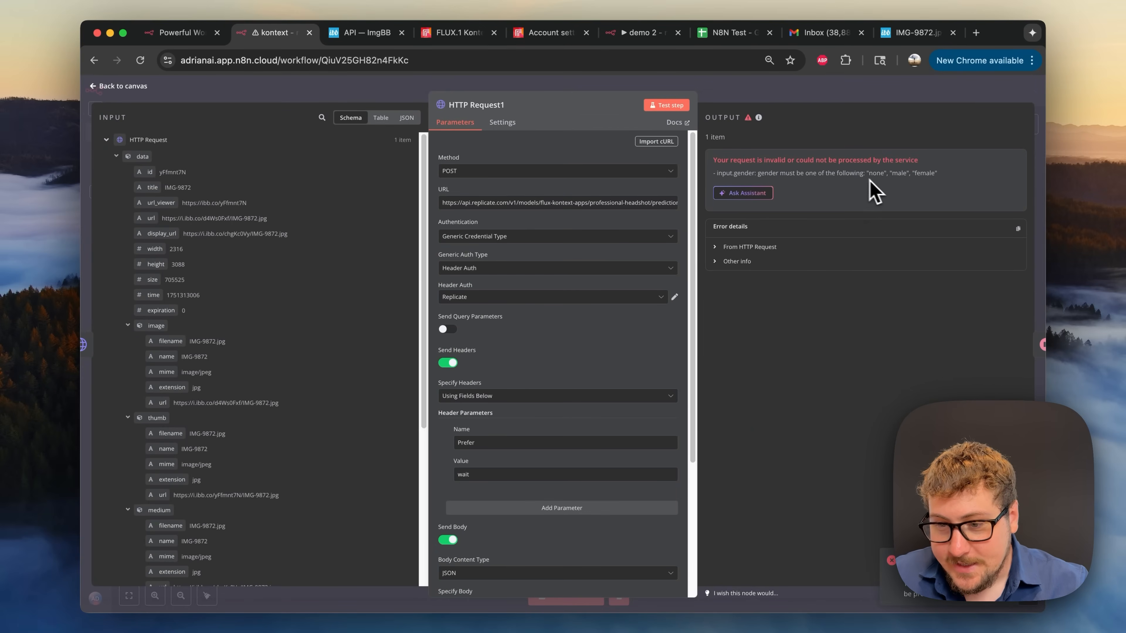
left_click_drag(866, 173, 905, 174)
left_click_drag(929, 243, 966, 241)
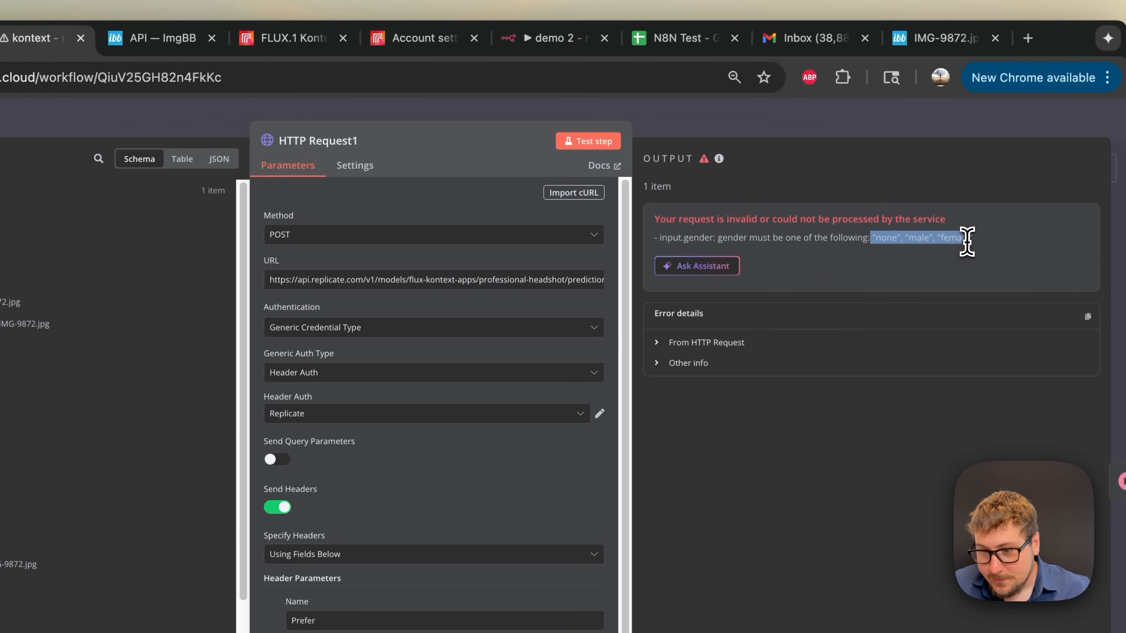
left_click(797, 125)
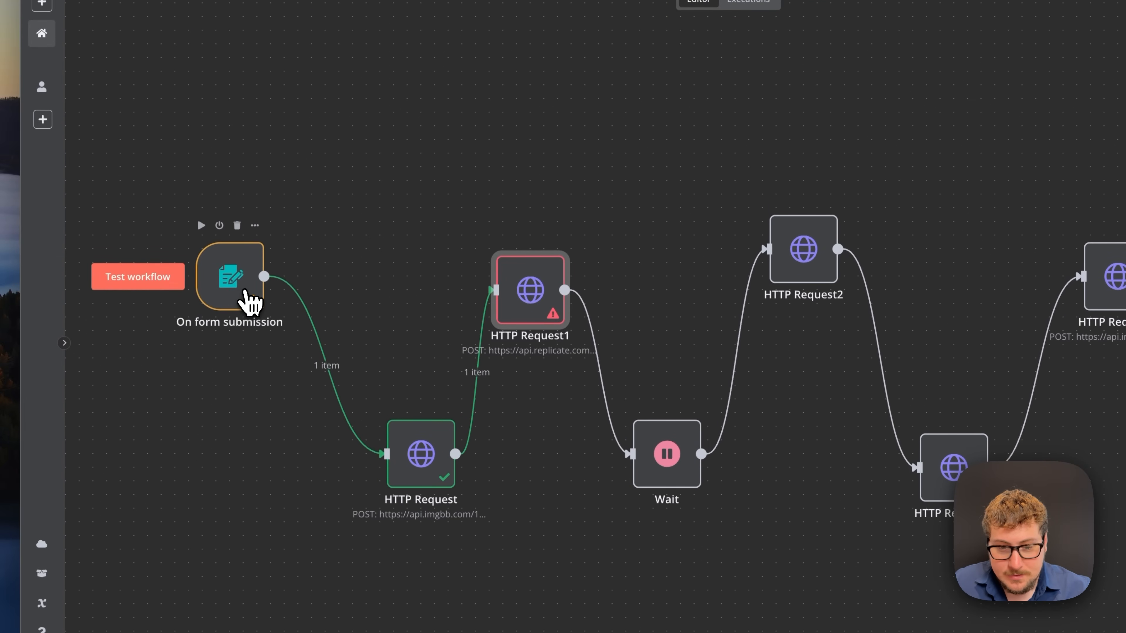
- Run Test step on the form trigger and attach IMG_9872.HEIC from Downloads to the form
double_click(67, 421)
scroll(476, 416, "down", 3)
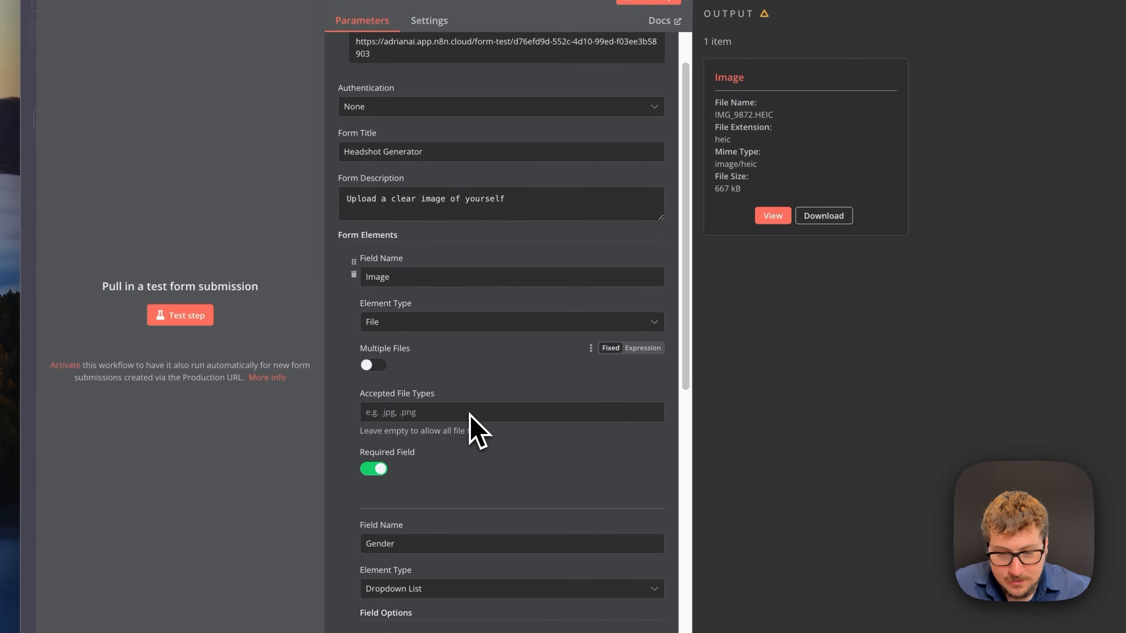
scroll(469, 408, "down", 2)
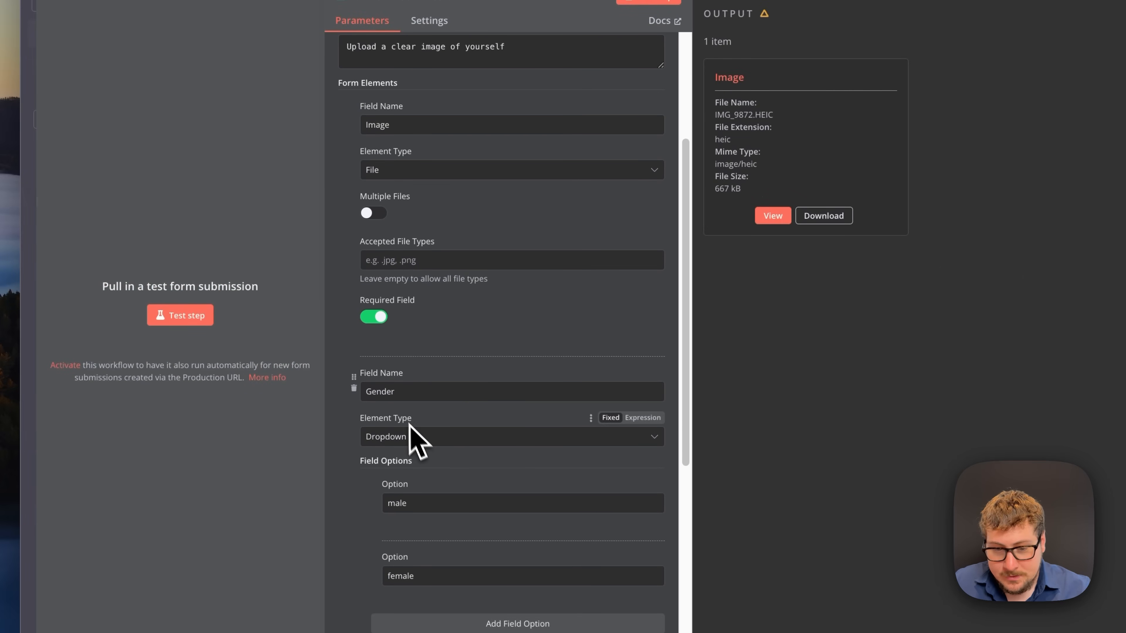
scroll(399, 399, "down", 2)
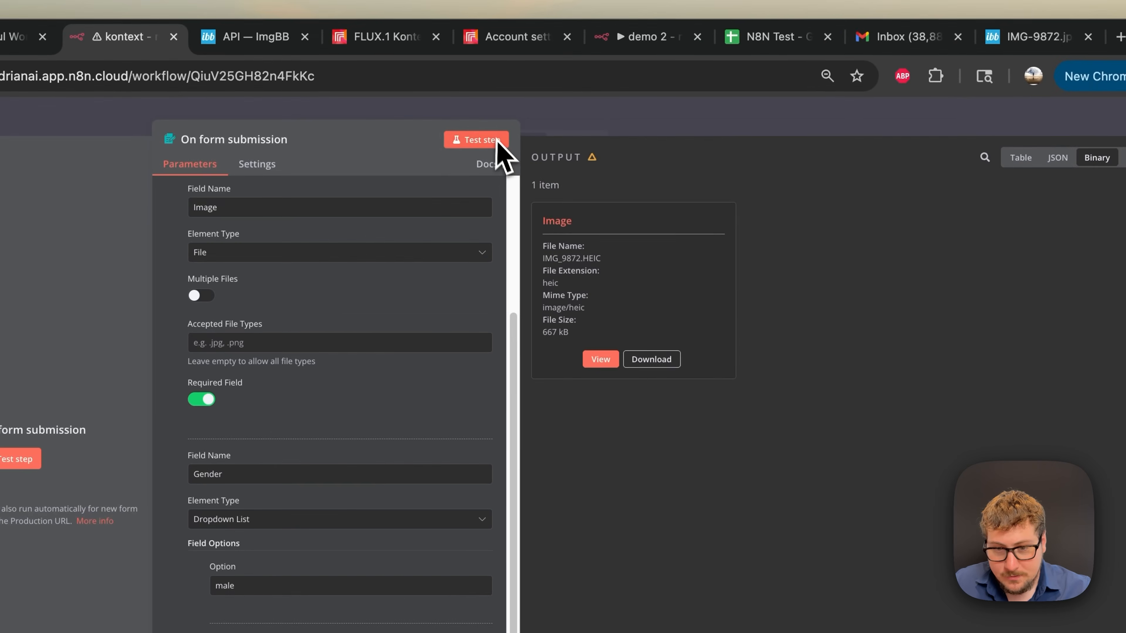
left_click(480, 145)
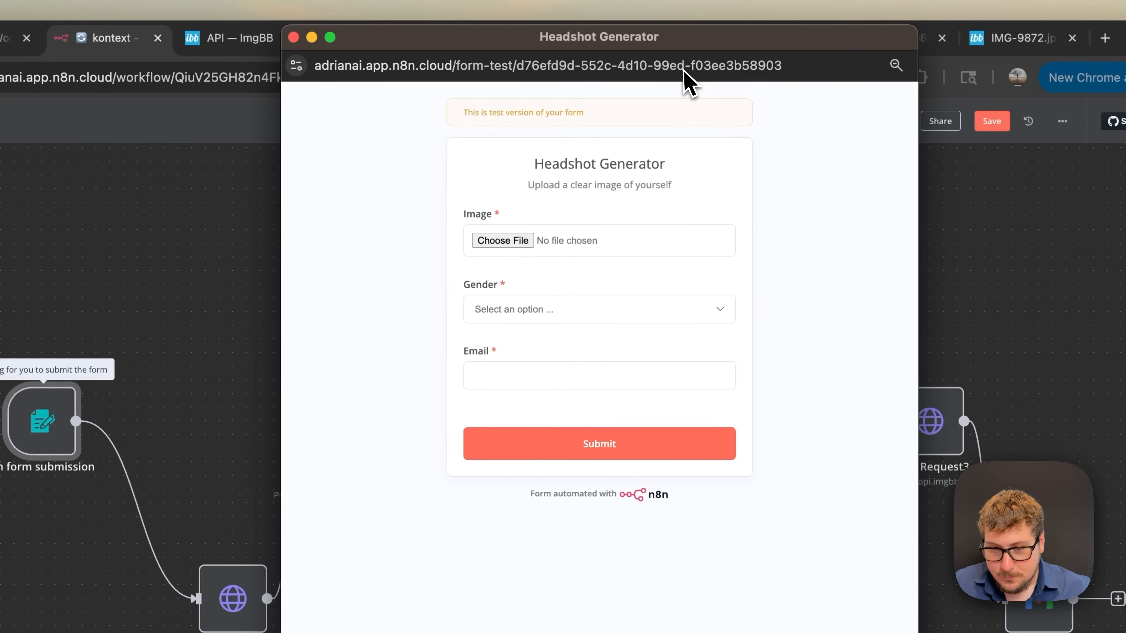
left_click(498, 241)
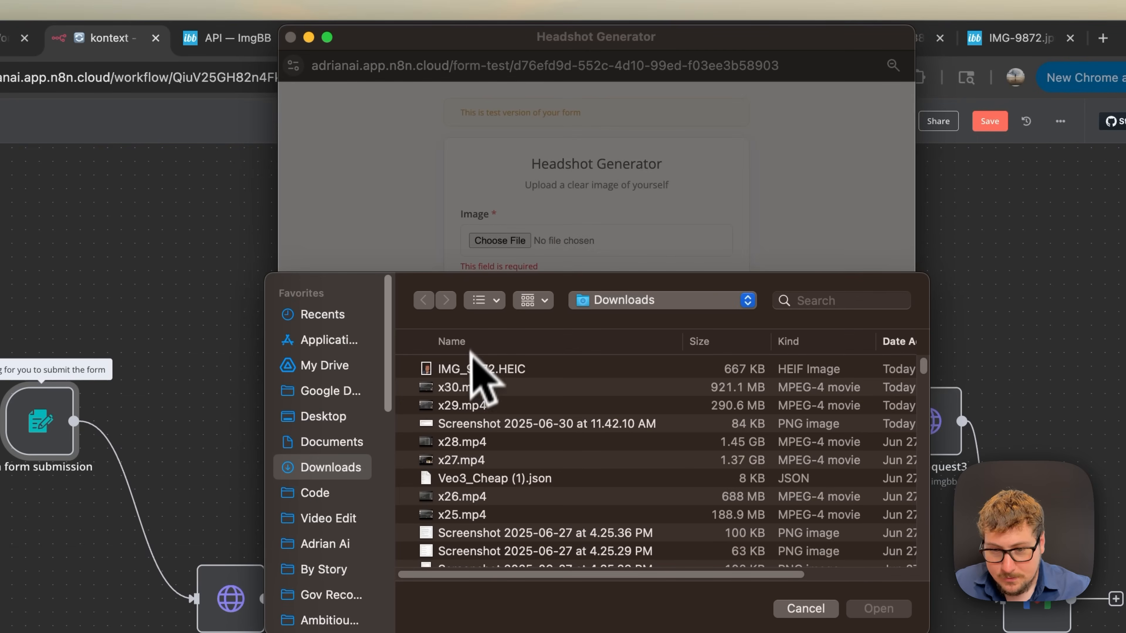
left_click(466, 368)
left_click(467, 370)
double_click(471, 387)
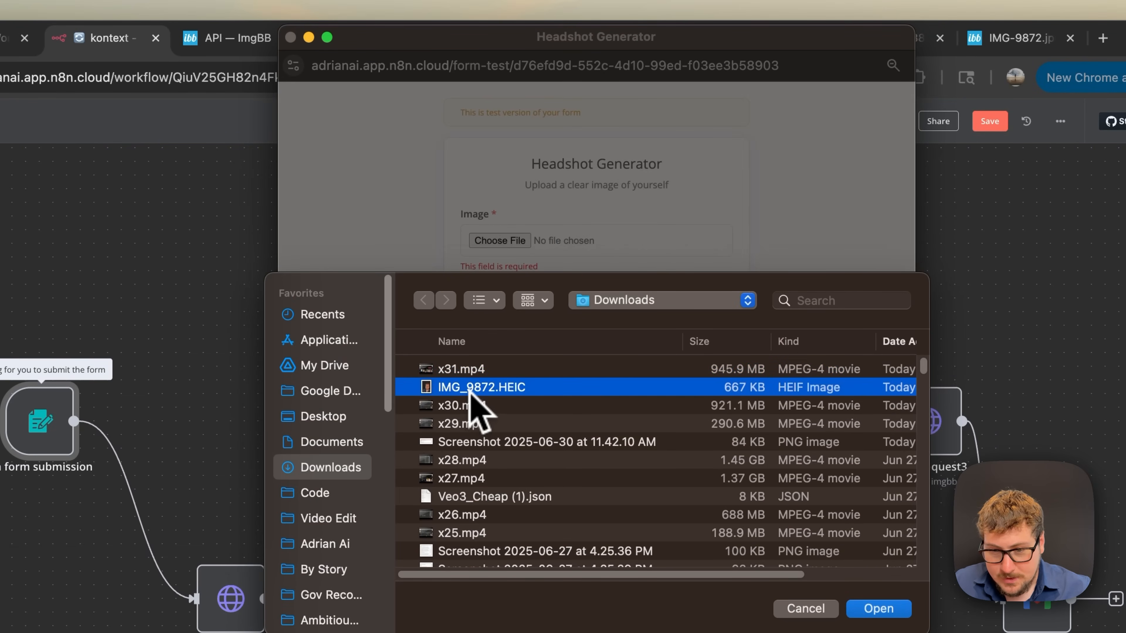
- Choose gender male, autofill the e-mail field and submit the Headshot Generator form
left_click(505, 315)
left_click(508, 332)
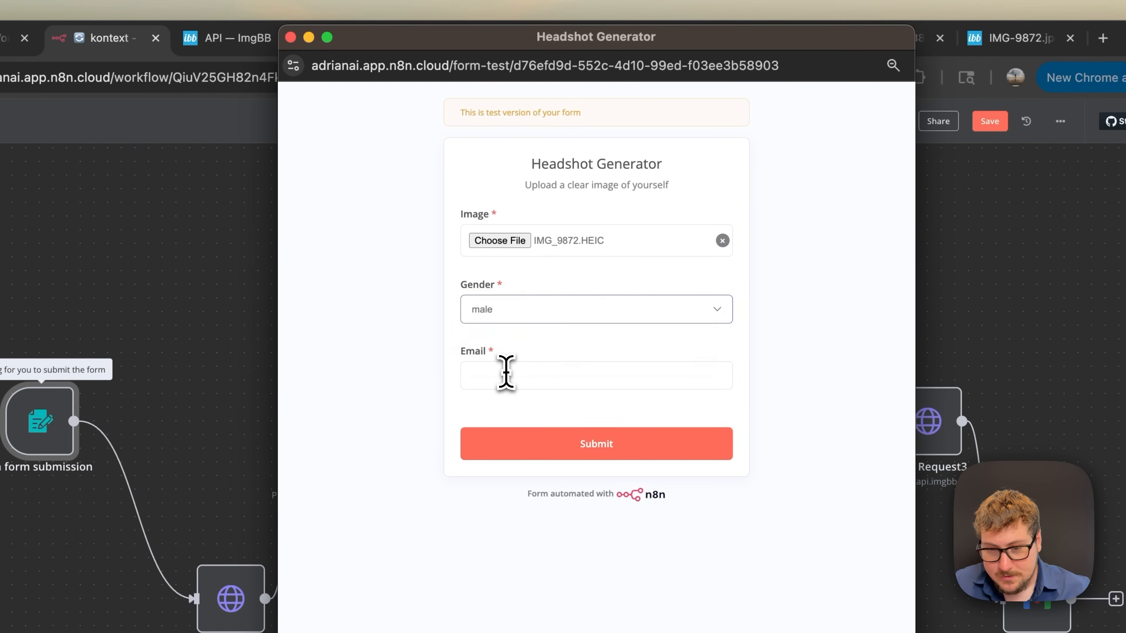
left_click(506, 374)
left_click(621, 418)
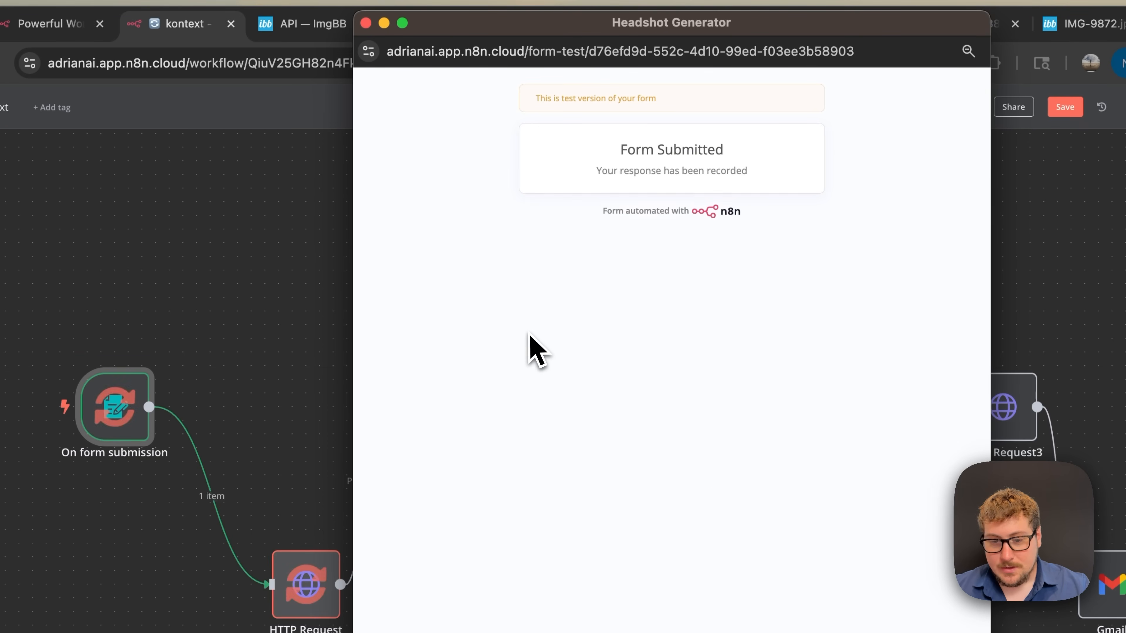
left_click(398, 33)
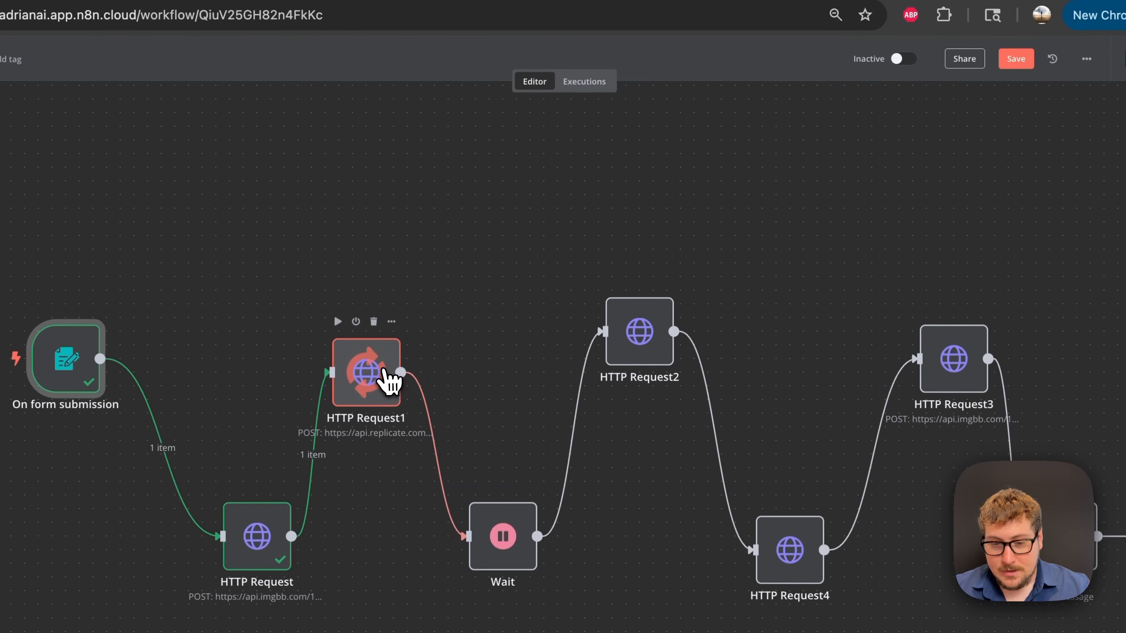
- Open HTTP Request1 and view its Header Auth credential 'Replicate', then go to the Replicate page
double_click(382, 372)
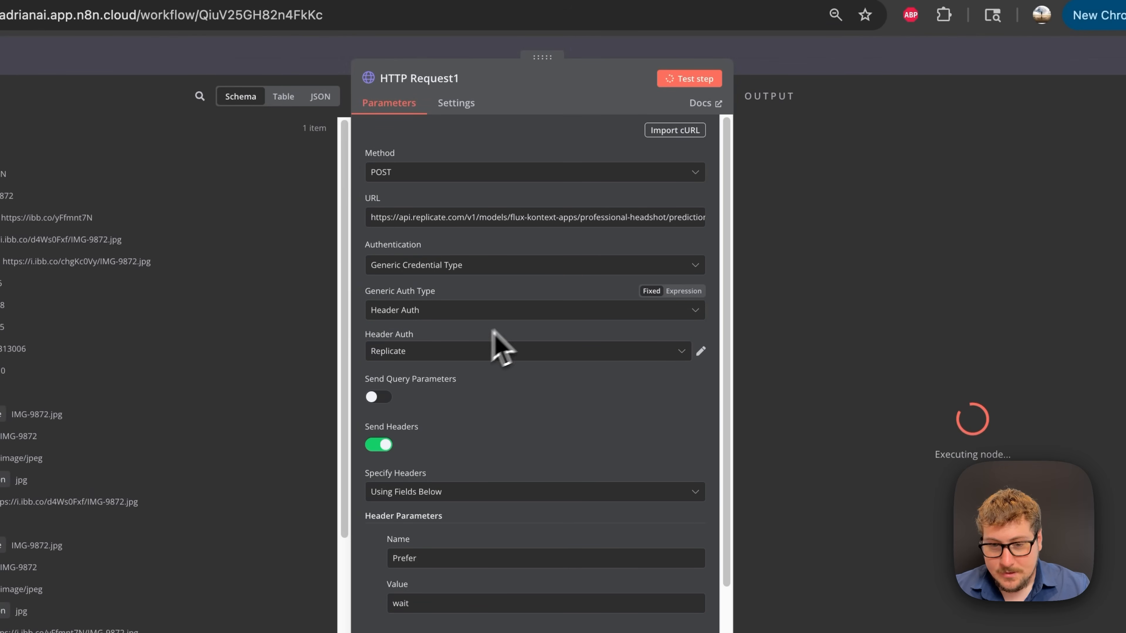
scroll(460, 237, "down", 1)
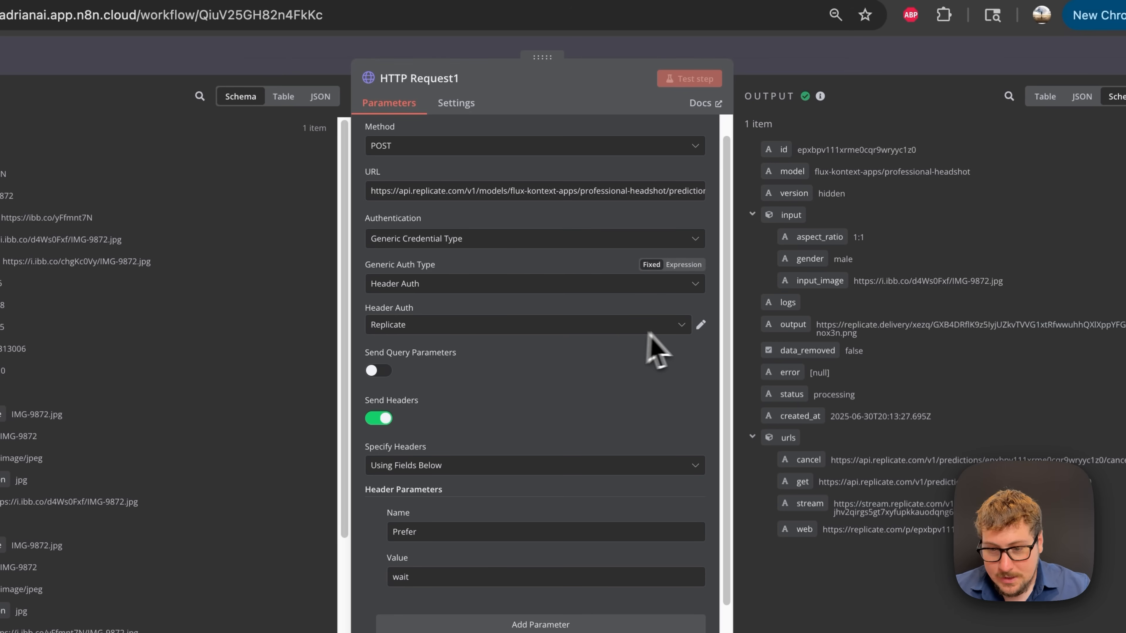
left_click(701, 324)
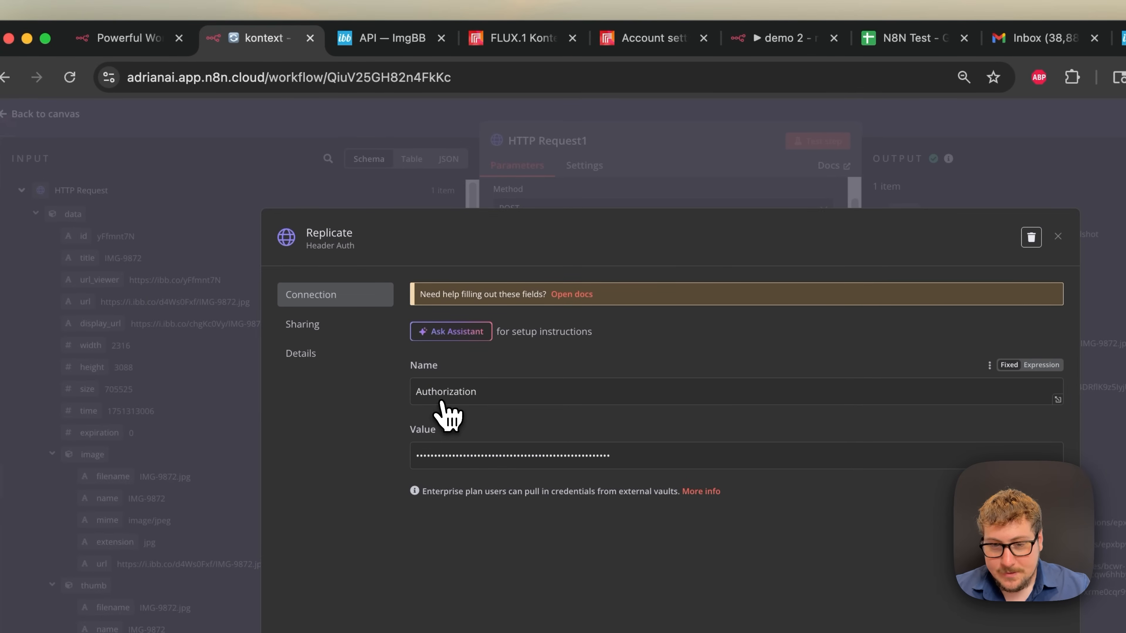
left_click(510, 39)
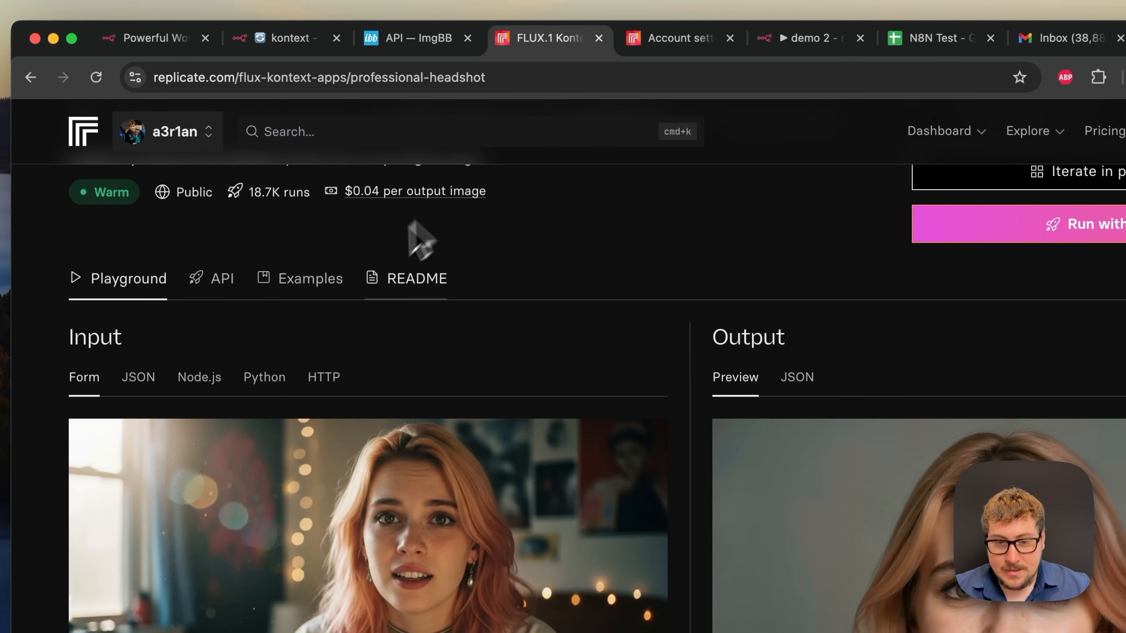
- Show the model's HTTP API curl example and highlight its Authorization: Bearer header line
left_click(220, 286)
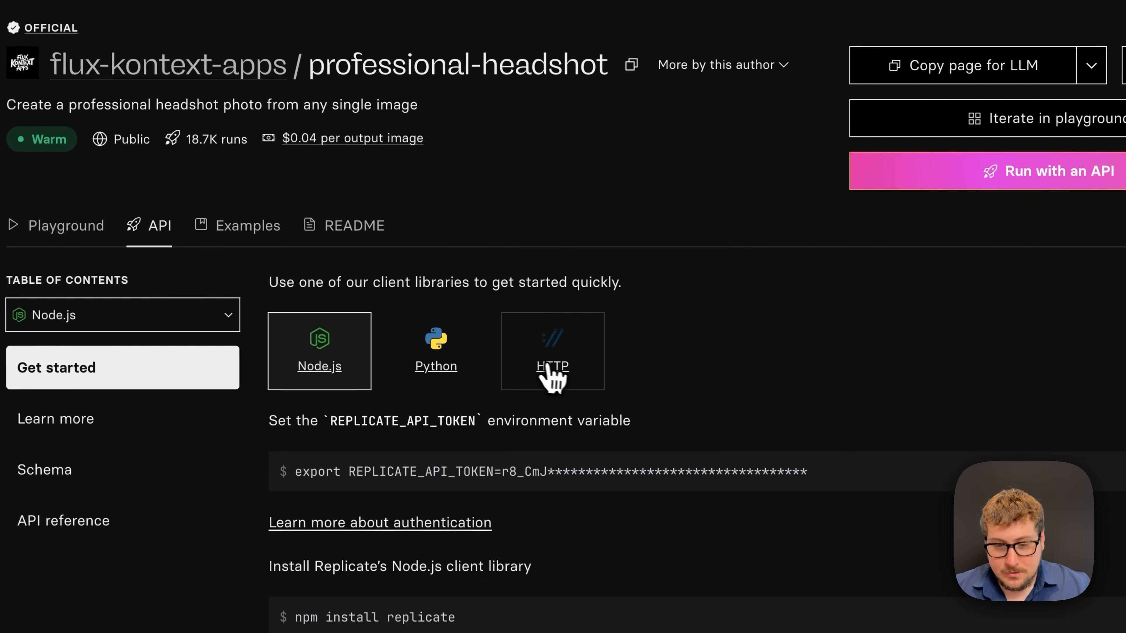
left_click(553, 377)
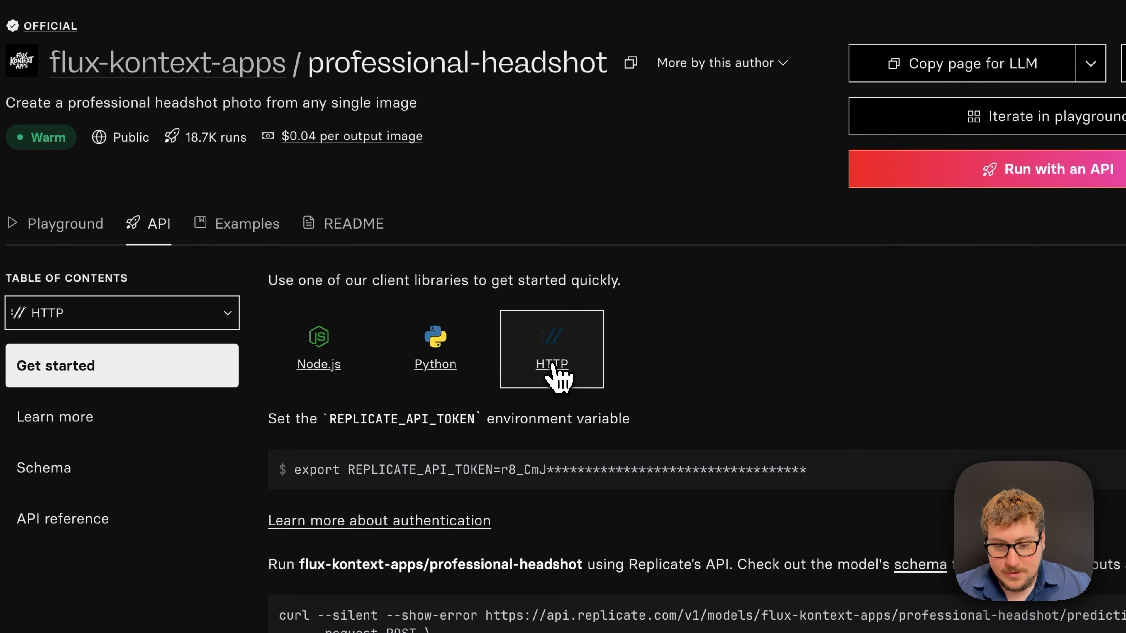
scroll(495, 288, "down", 4)
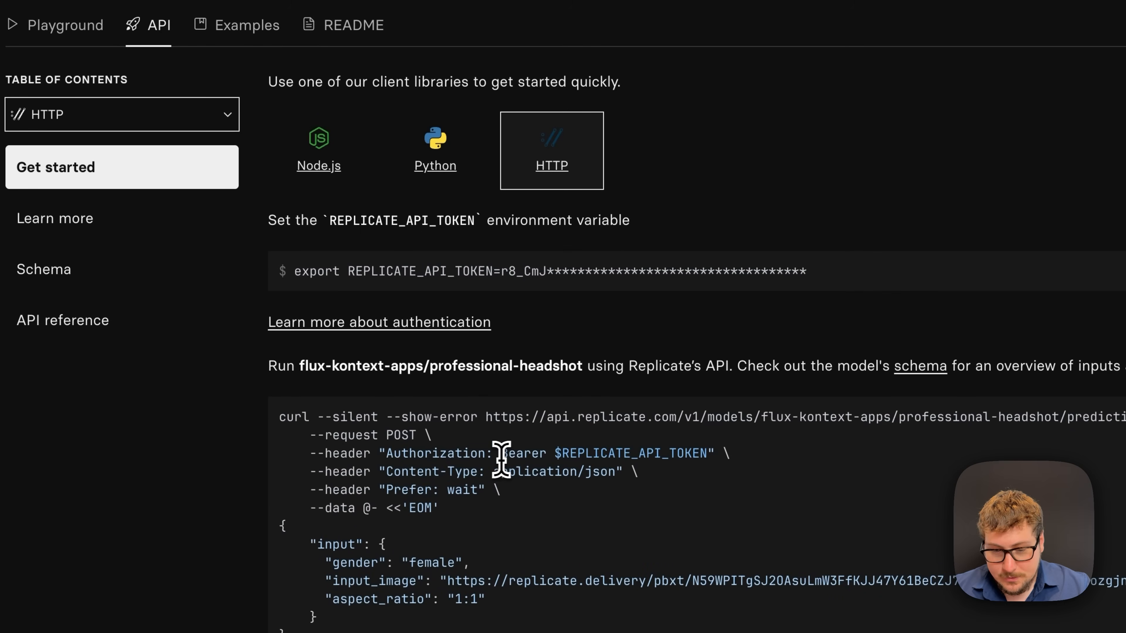
left_click_drag(502, 457, 701, 460)
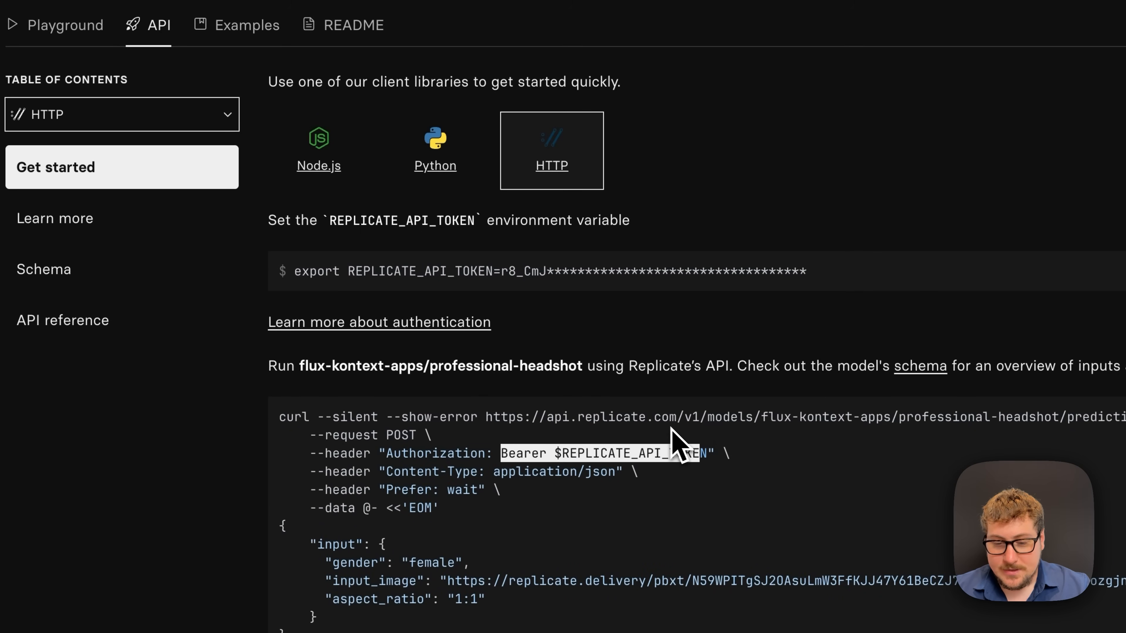
scroll(550, 450, "up", 5)
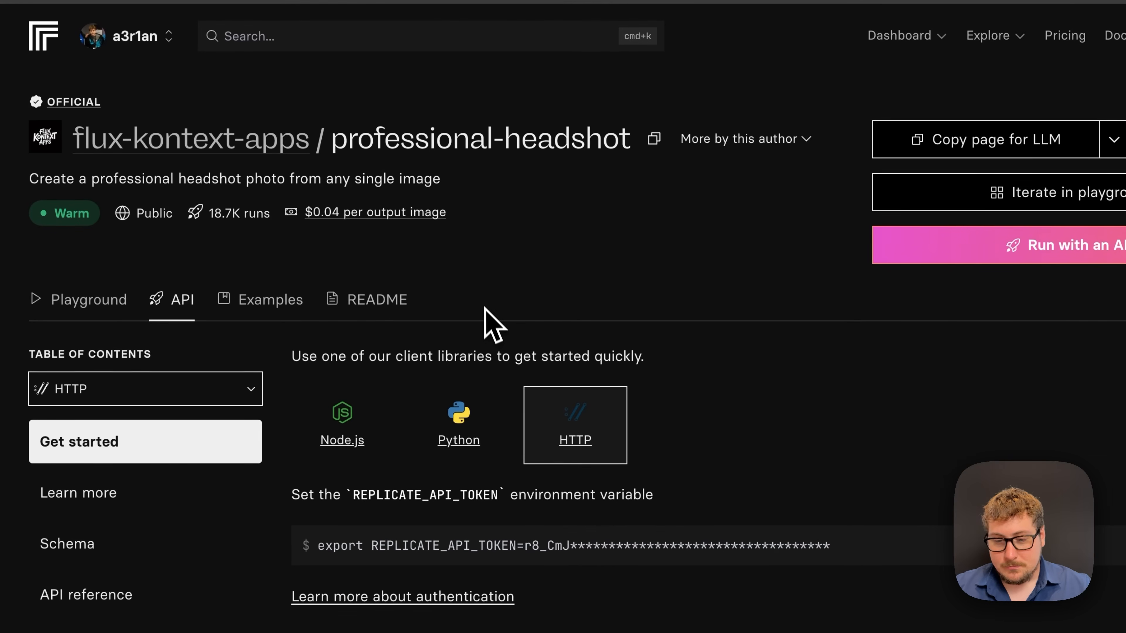
scroll(563, 523, "down", 2)
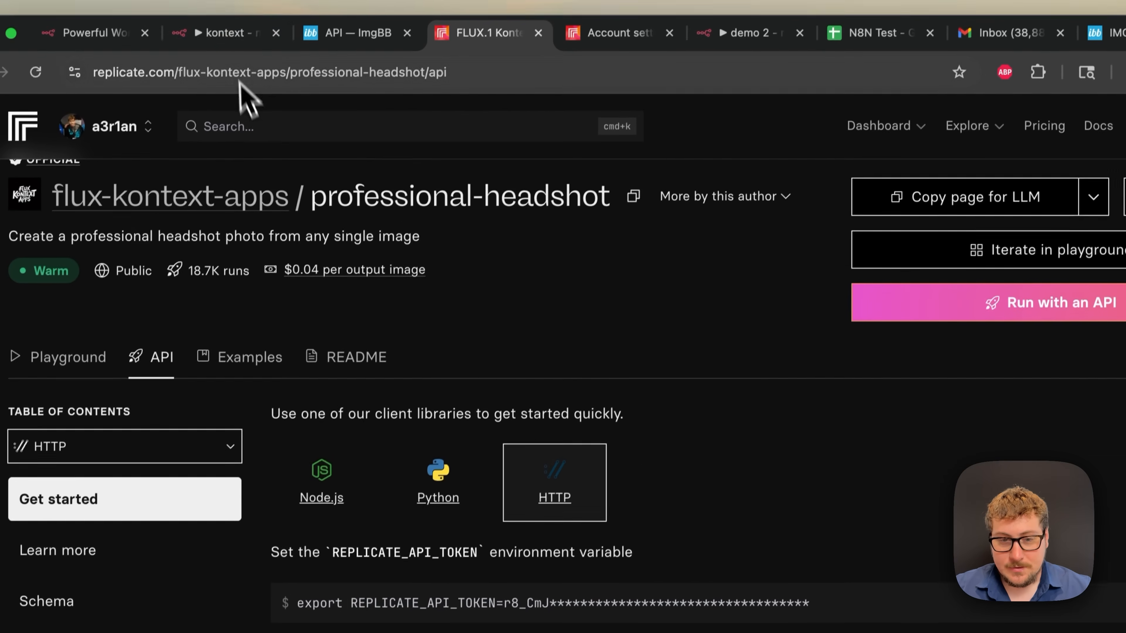
left_click(230, 50)
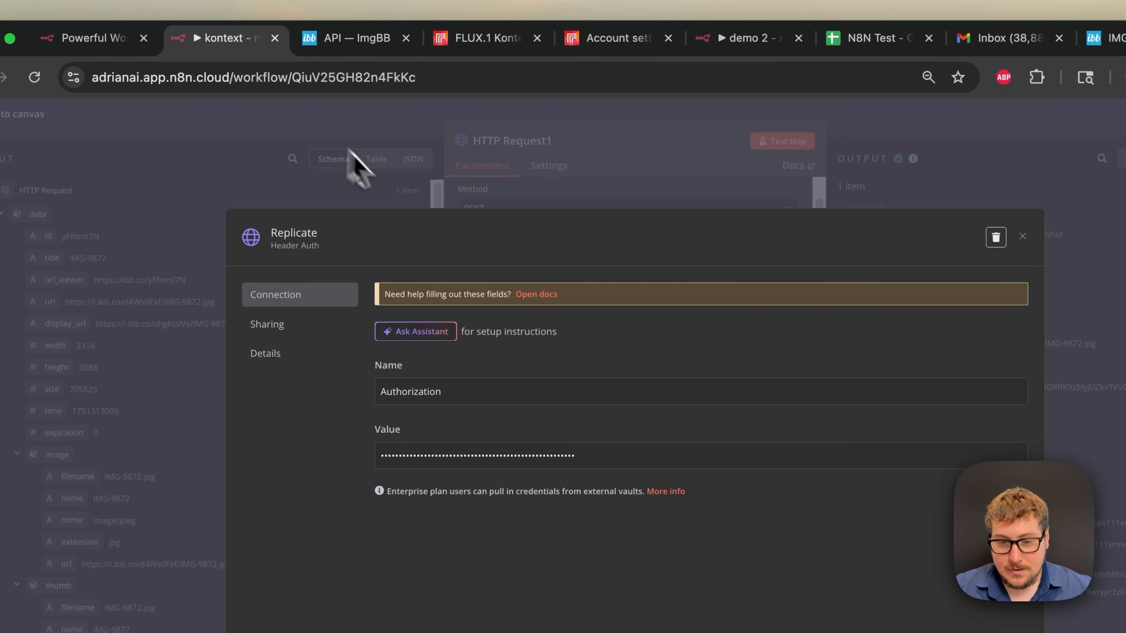
- Close the credential and HTTP Request1 panels, then open the emailed ibb.co portrait link
left_click(395, 185)
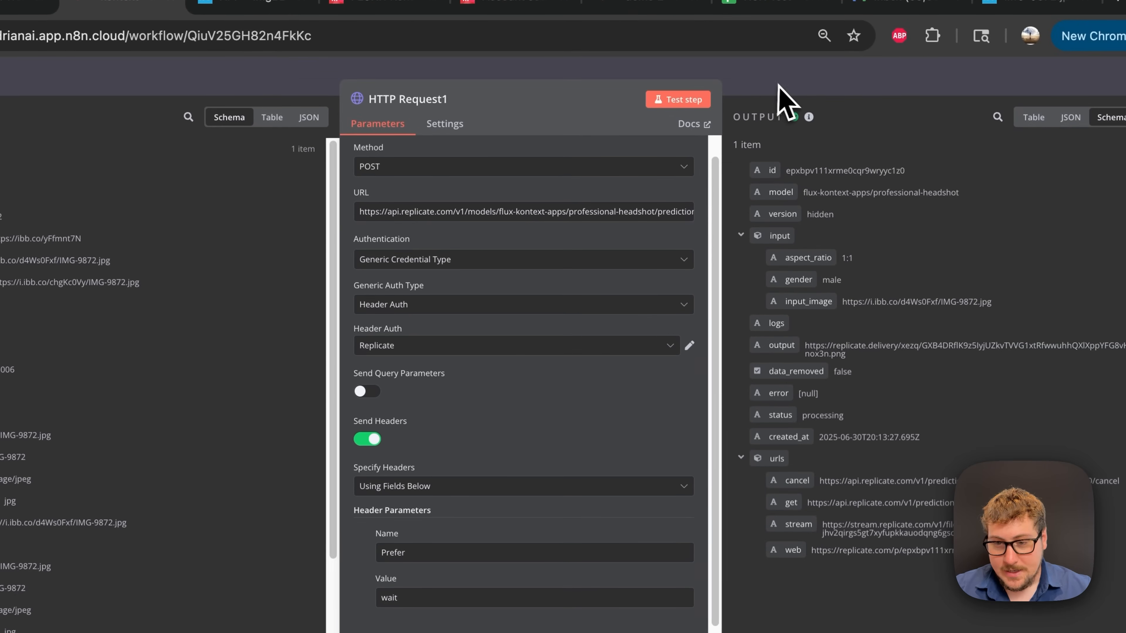
left_click(779, 85)
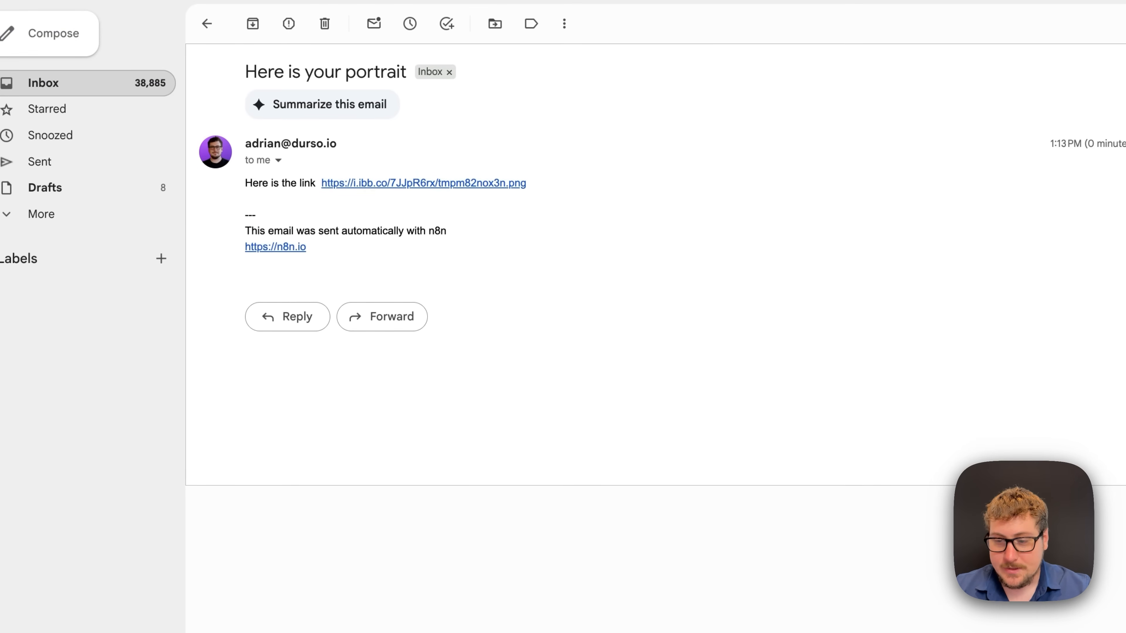
left_click(368, 183)
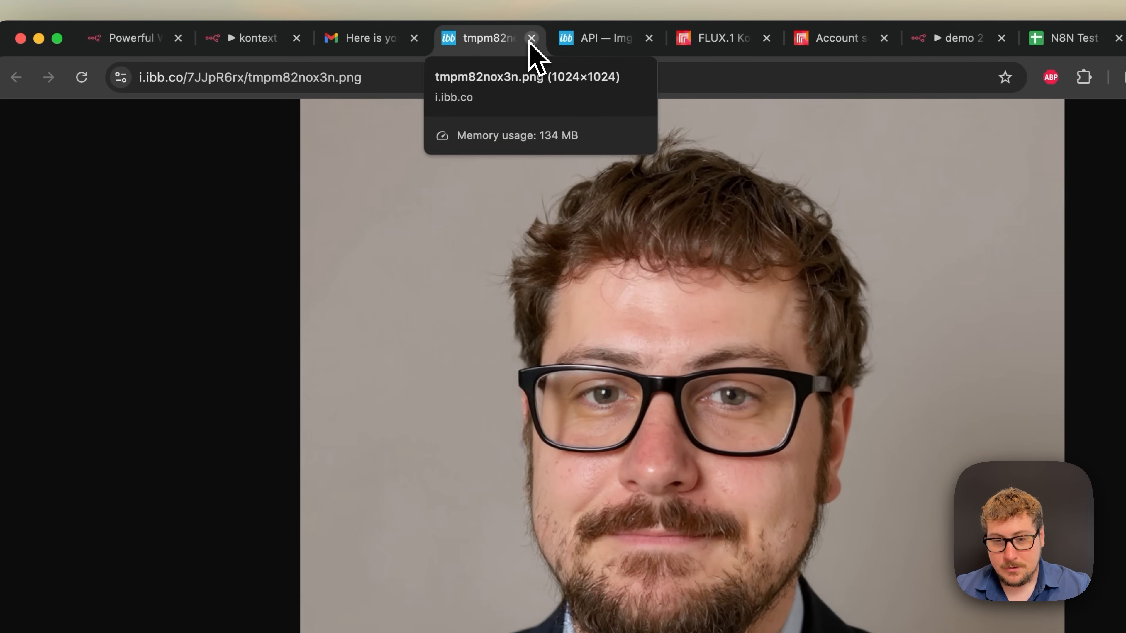
left_click(528, 42)
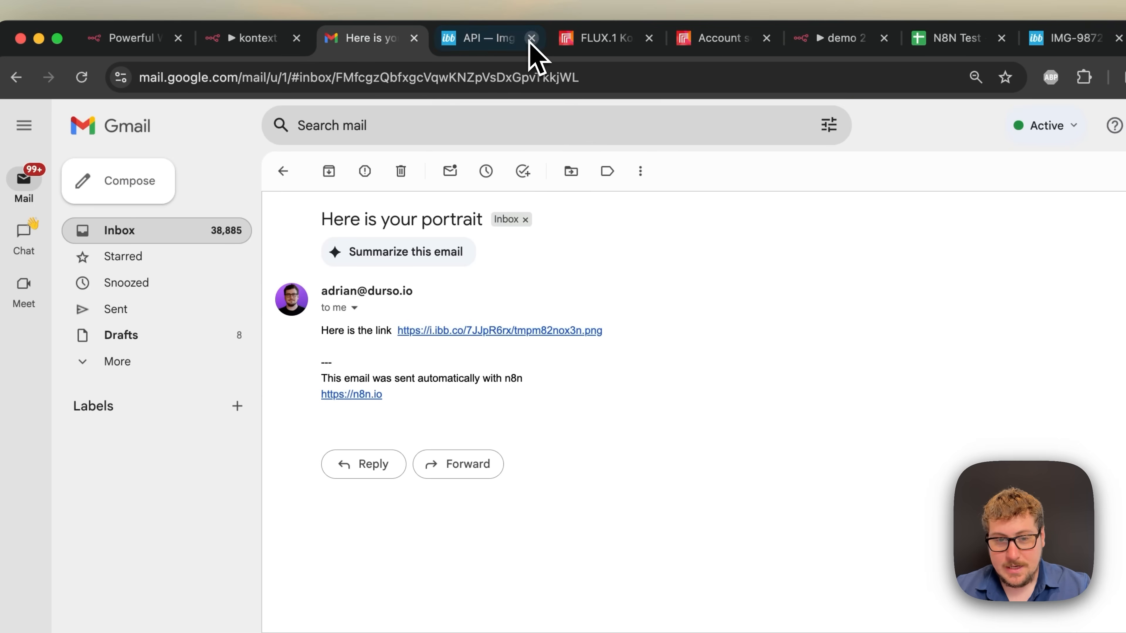
left_click(248, 41)
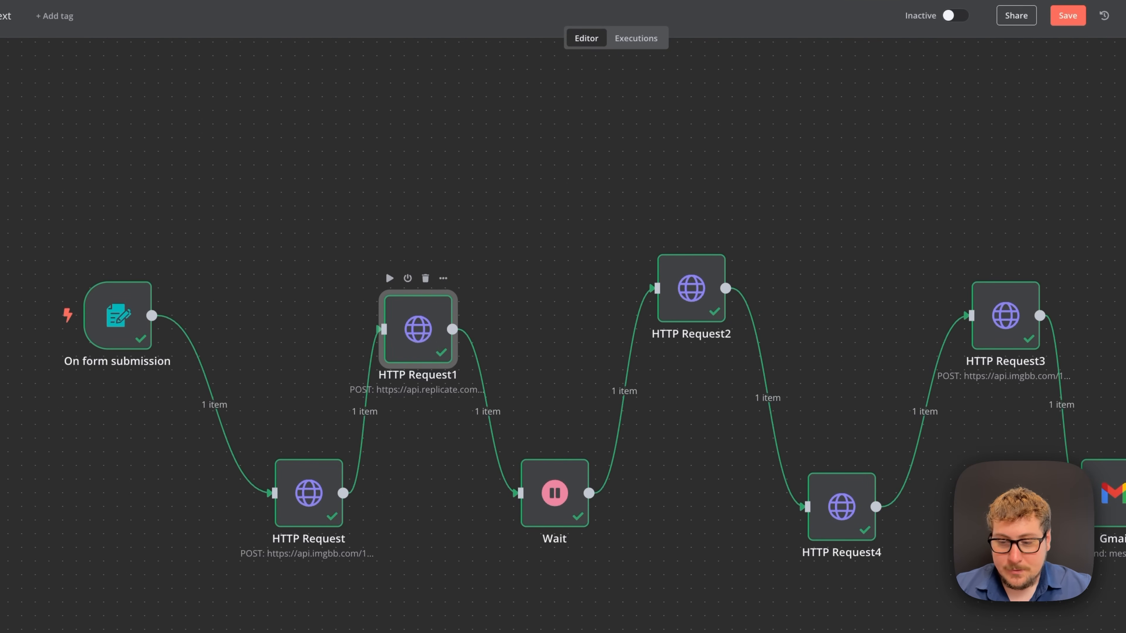
double_click(428, 343)
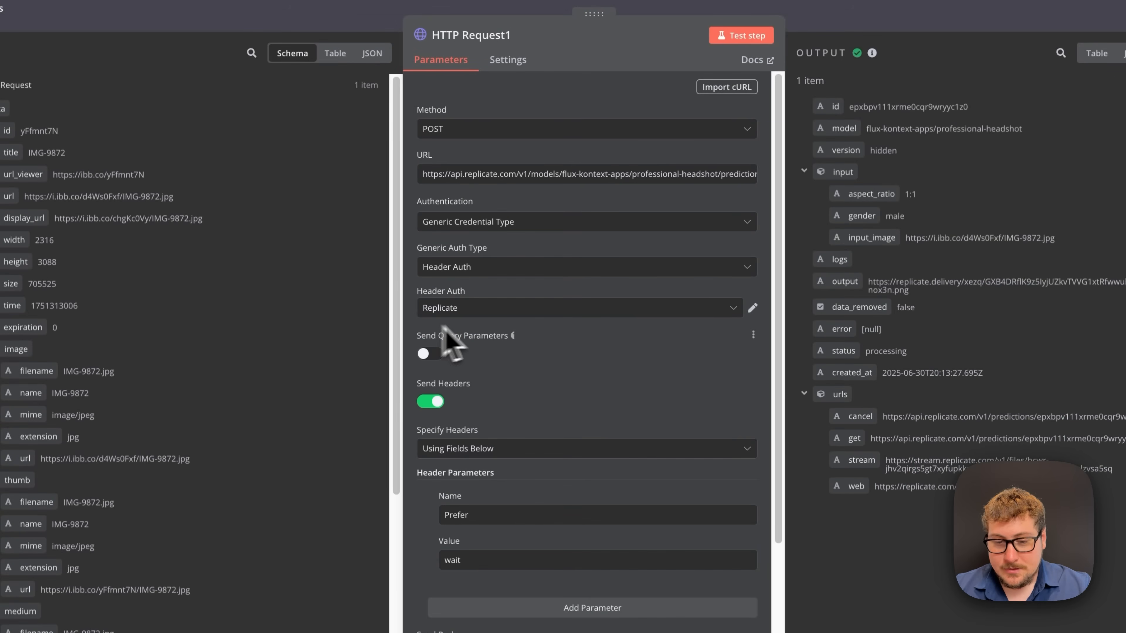
scroll(533, 361, "down", 1)
scroll(528, 361, "down", 4)
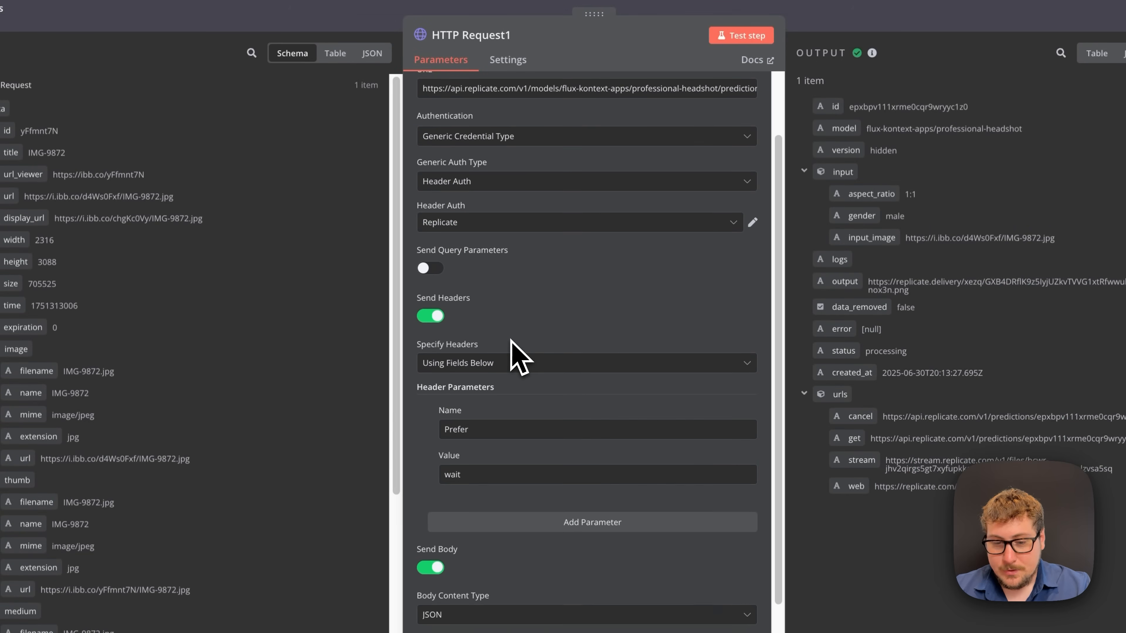
scroll(456, 355, "down", 2)
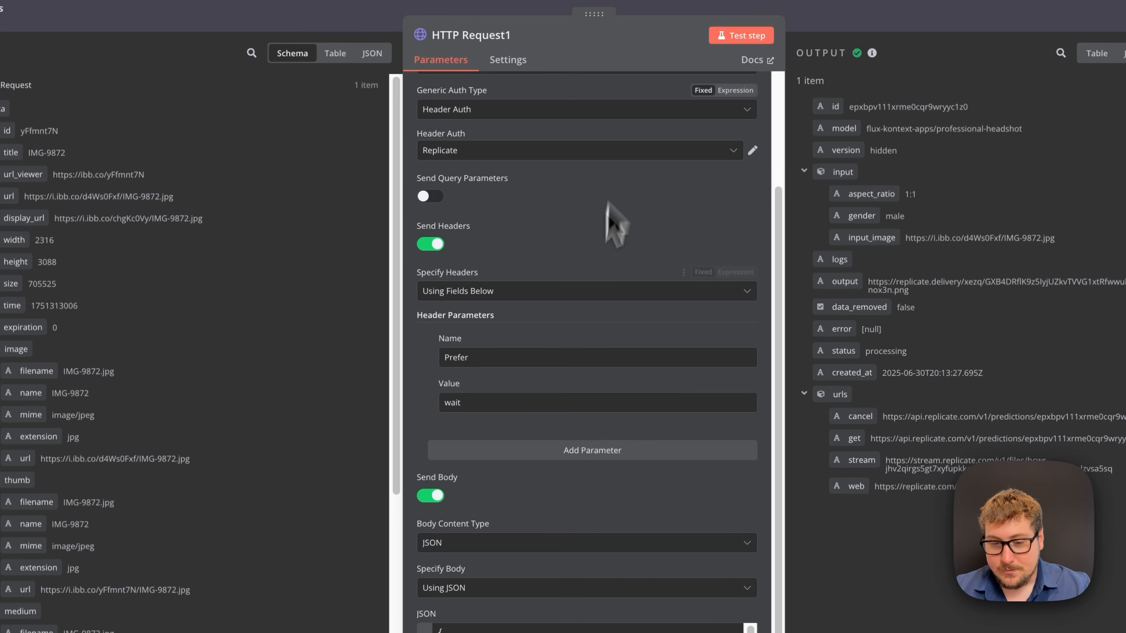
scroll(573, 339, "down", 3)
scroll(542, 280, "down", 2)
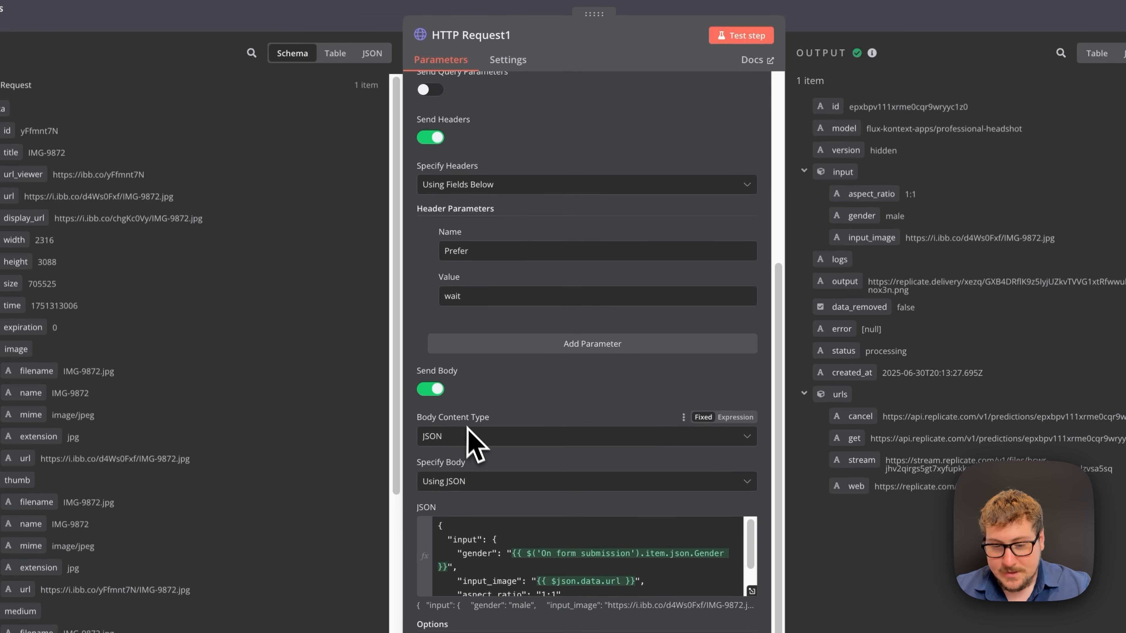
scroll(499, 544, "down", 2)
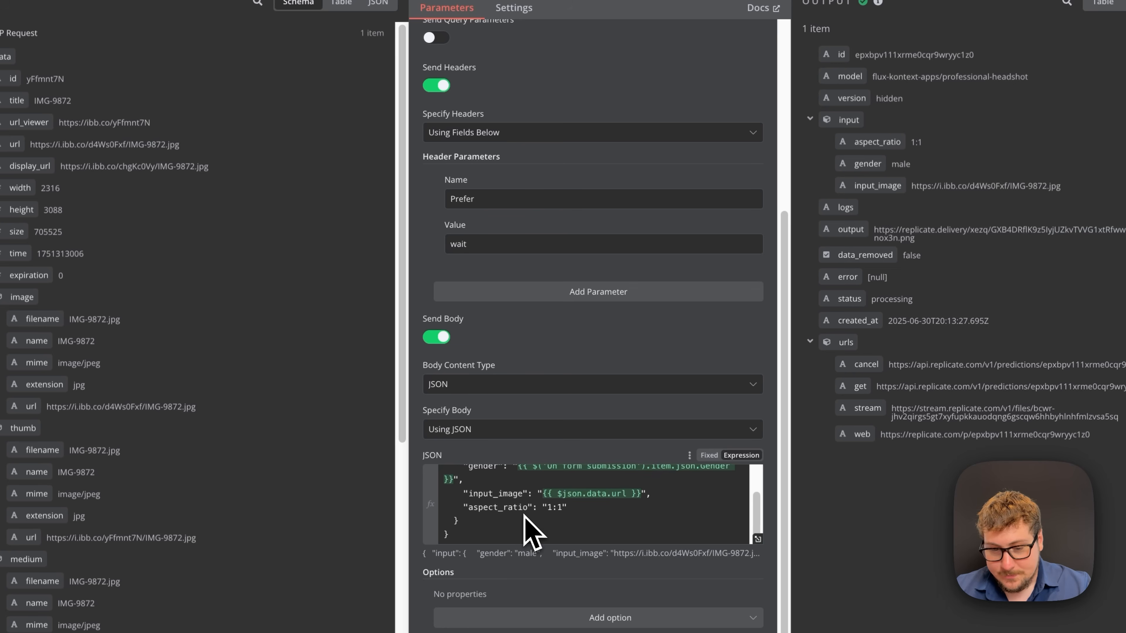
scroll(525, 517, "up", 2)
scroll(493, 521, "down", 1)
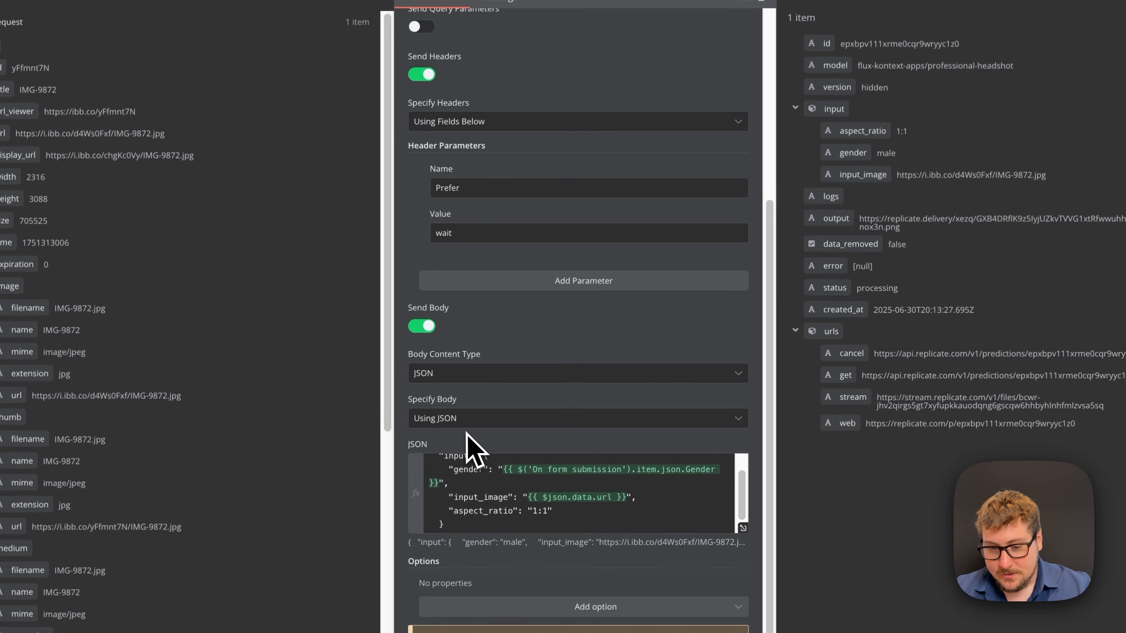
scroll(483, 535, "down", 1)
scroll(466, 504, "up", 2)
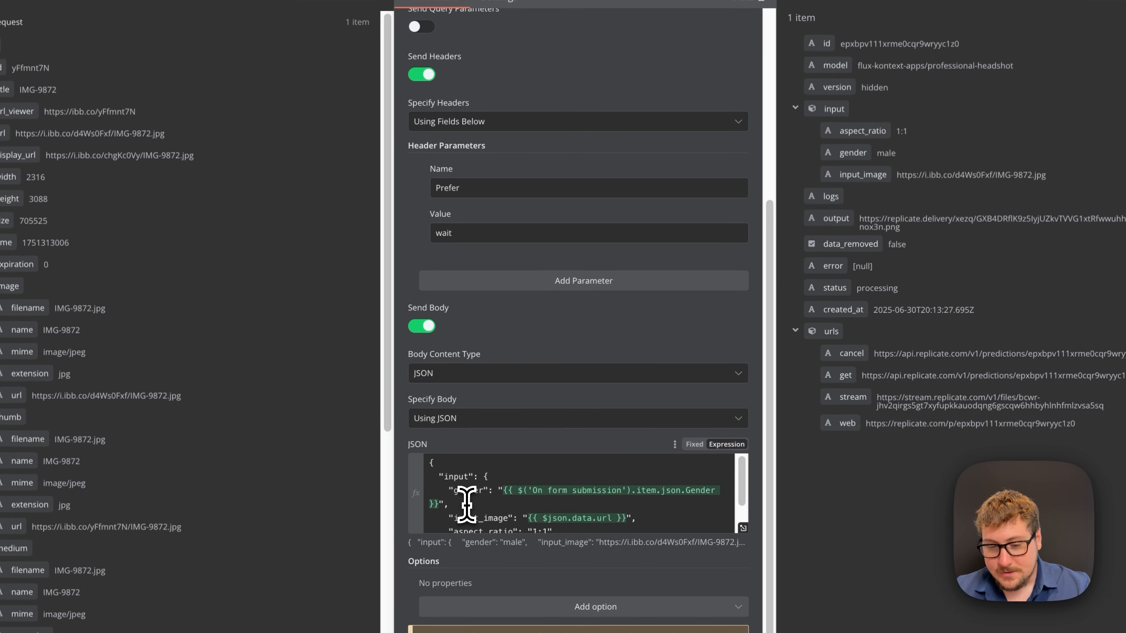
scroll(465, 490, "down", 1)
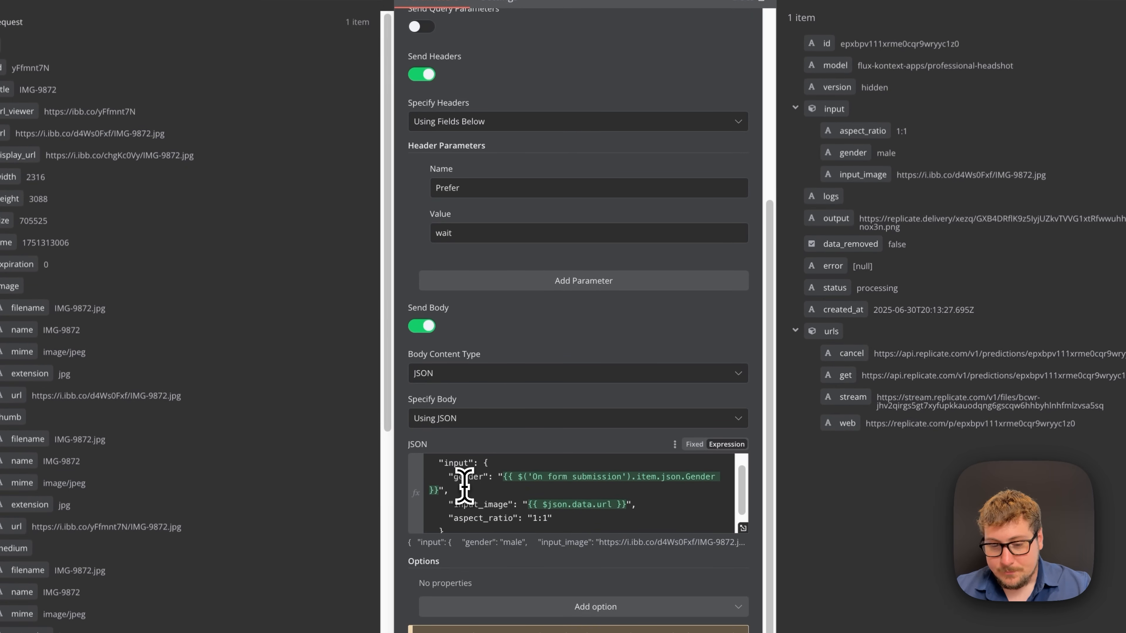
scroll(456, 483, "up", 1)
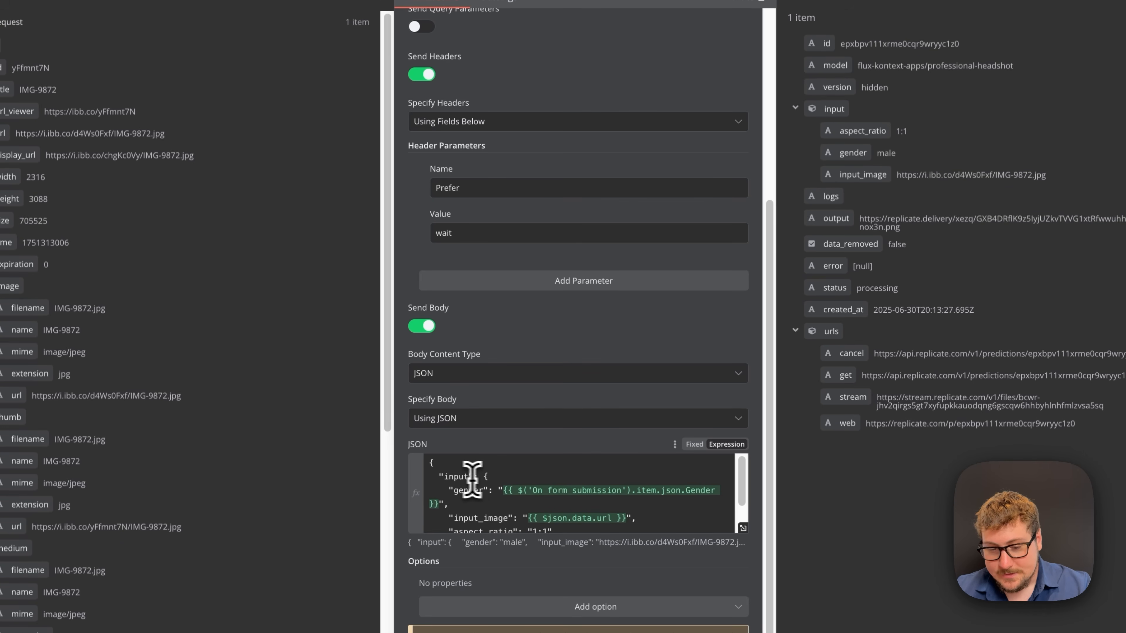
scroll(471, 483, "down", 2)
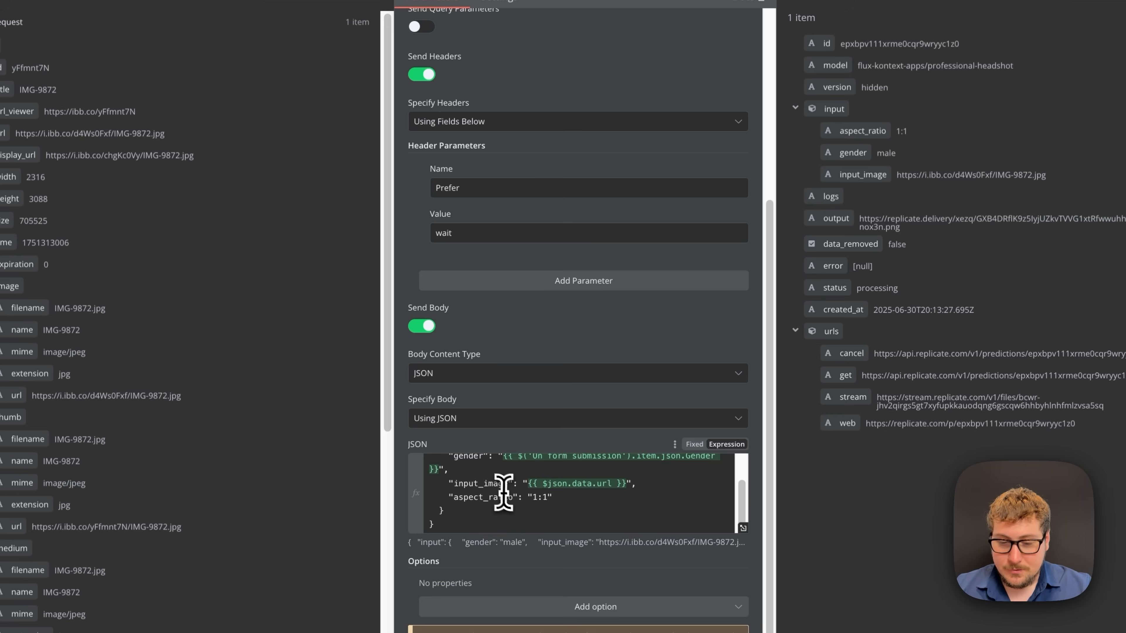
mouse_move(554, 481)
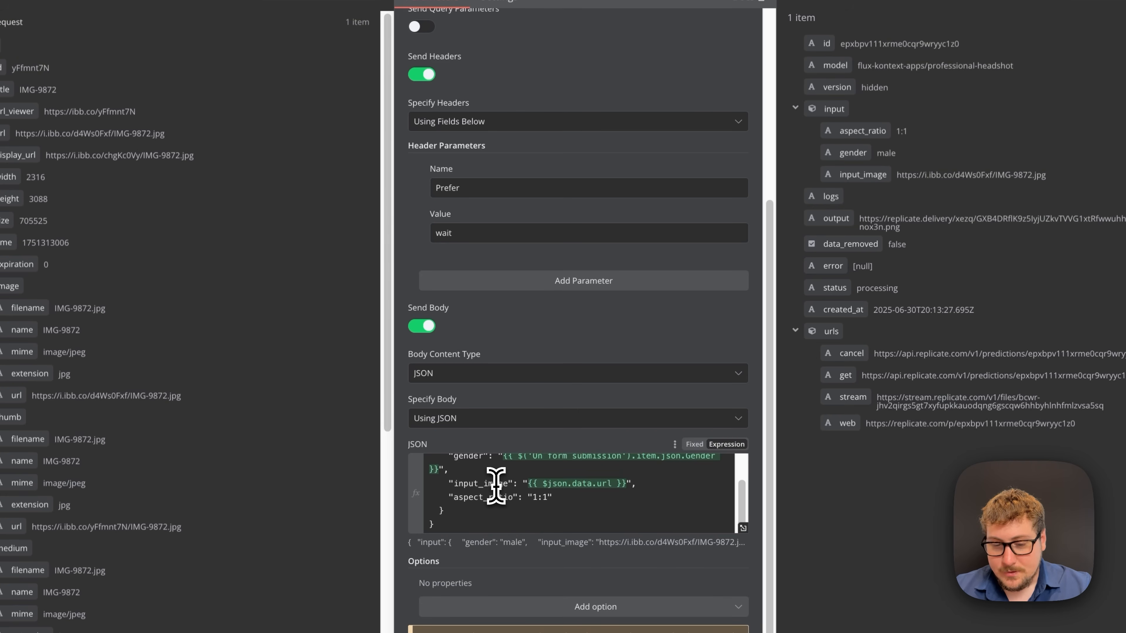
scroll(495, 486, "up", 2)
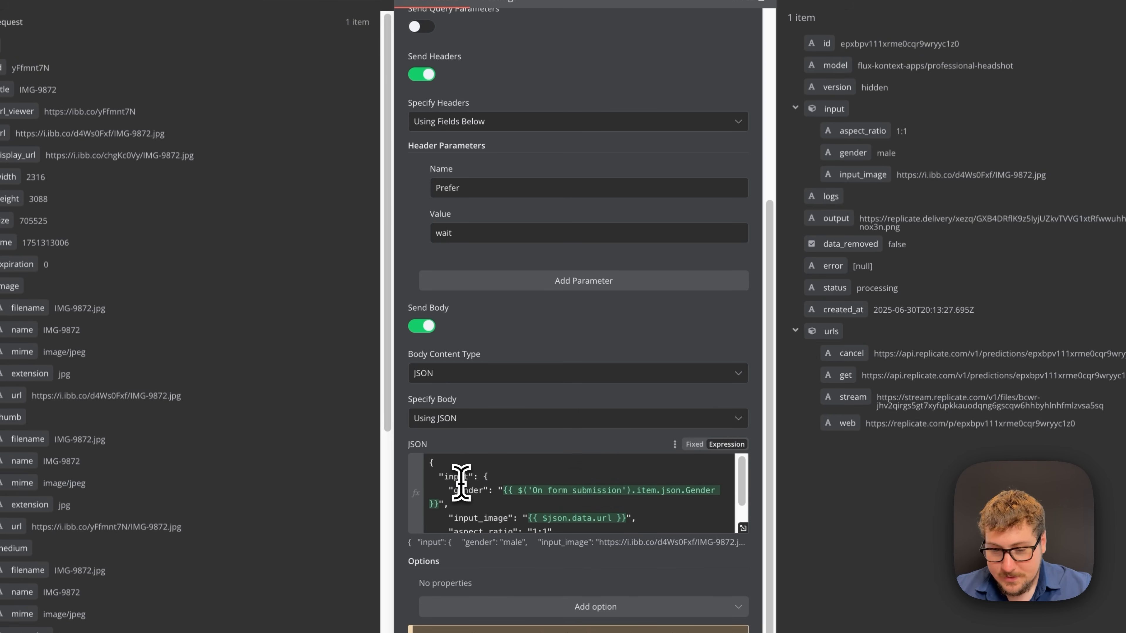
scroll(470, 470, "down", 1)
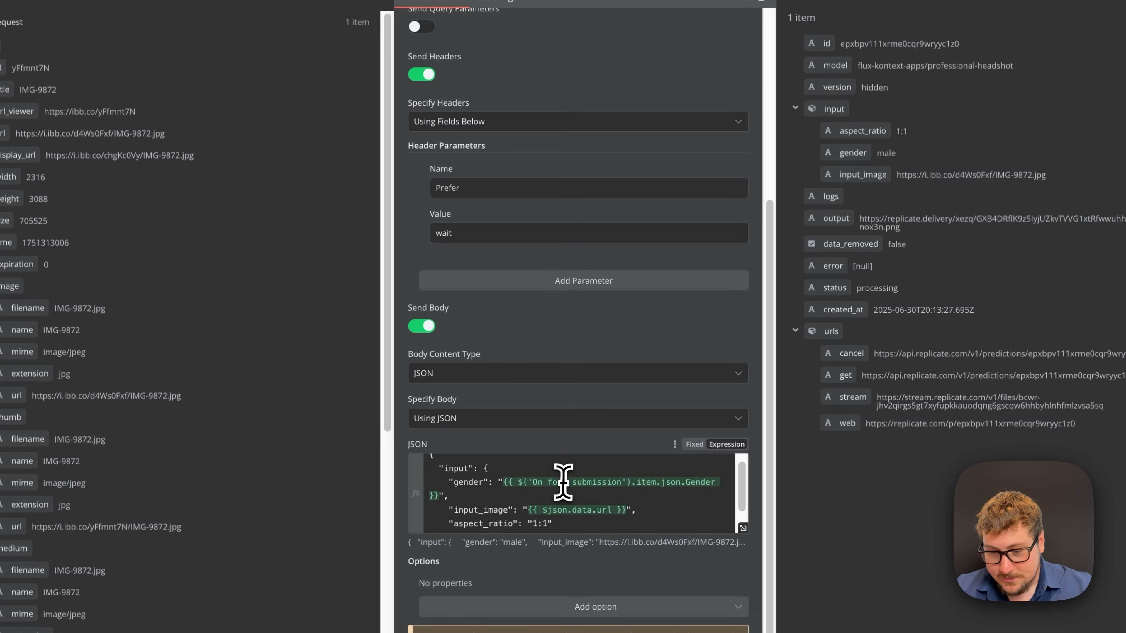
scroll(525, 496, "down", 1)
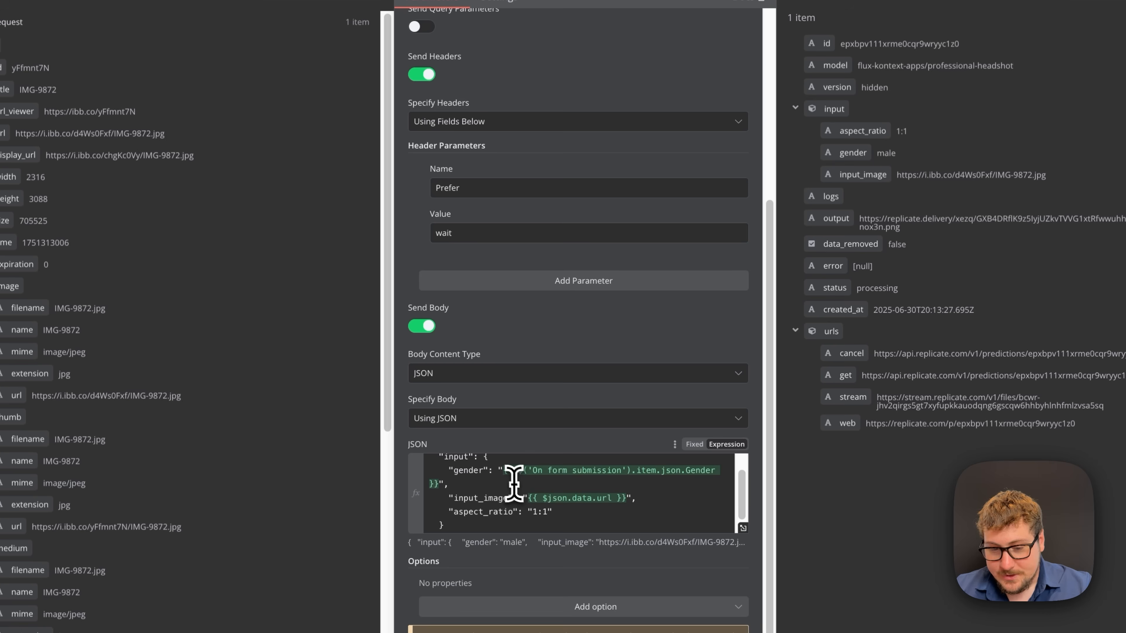
scroll(492, 481, "down", 1)
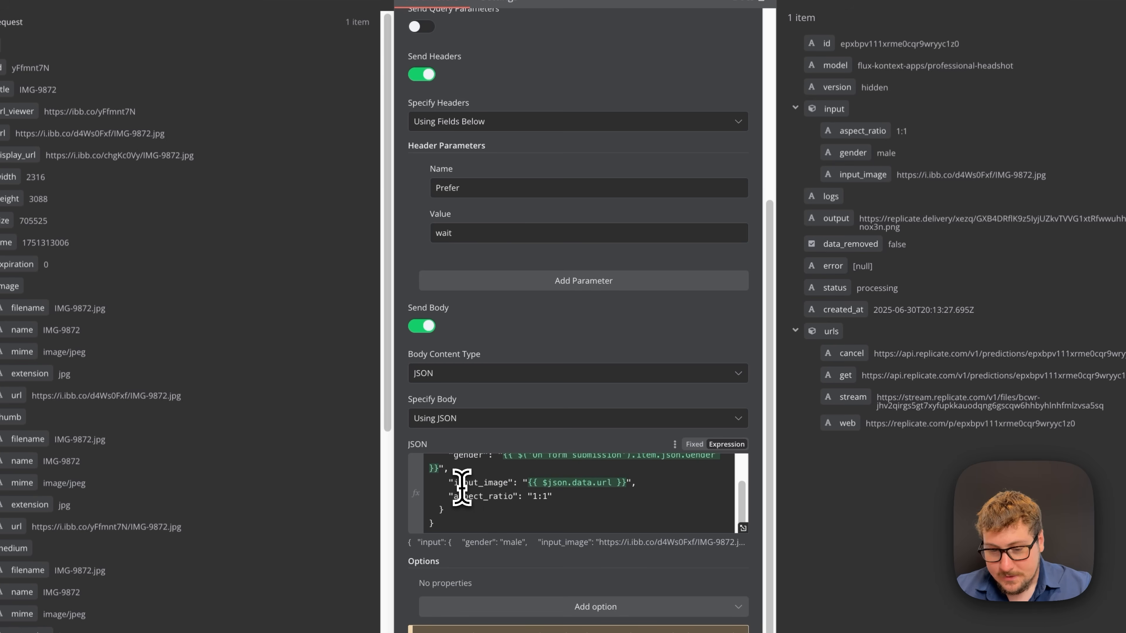
left_click_drag(453, 487, 481, 488)
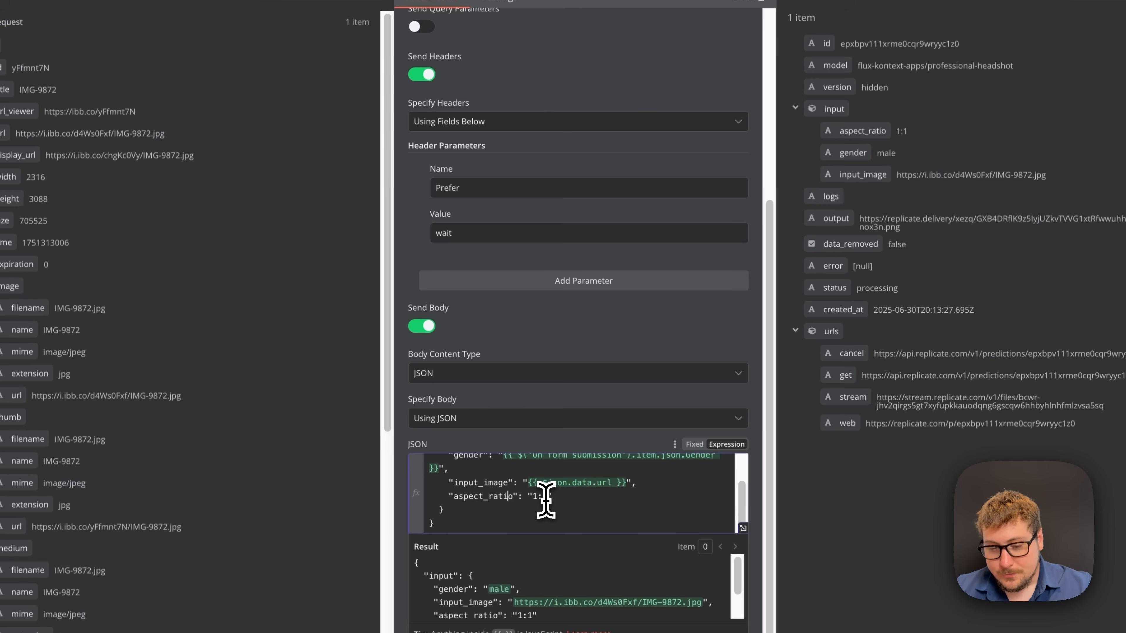
scroll(536, 506, "up", 2)
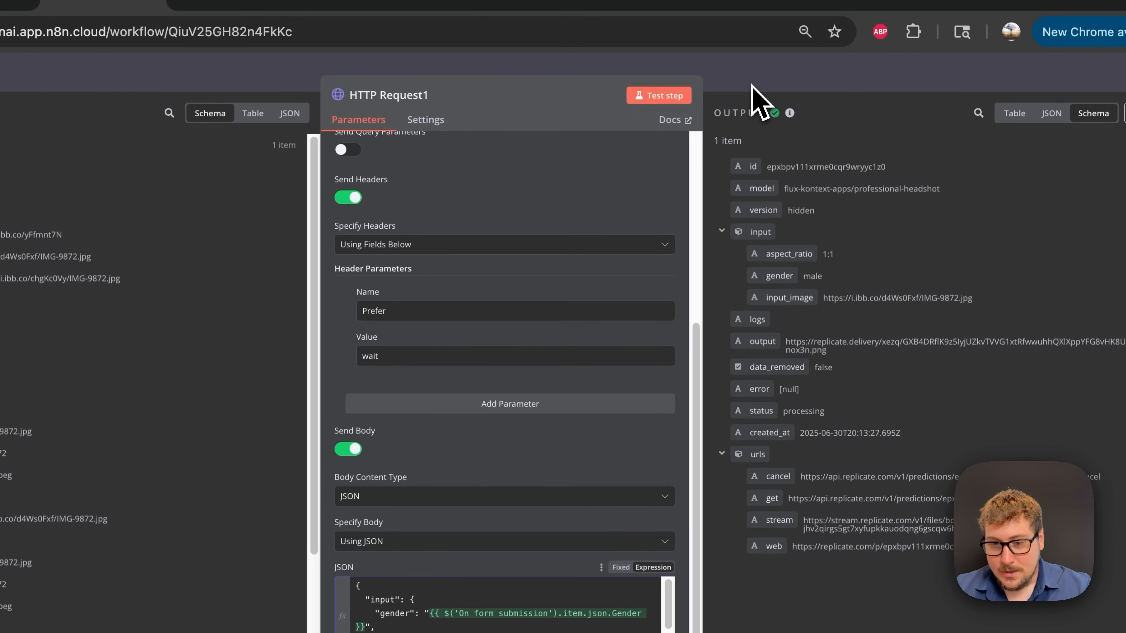
- Append an HTTP Request node after the Gmail node, found by searching 'http'
left_click(761, 82)
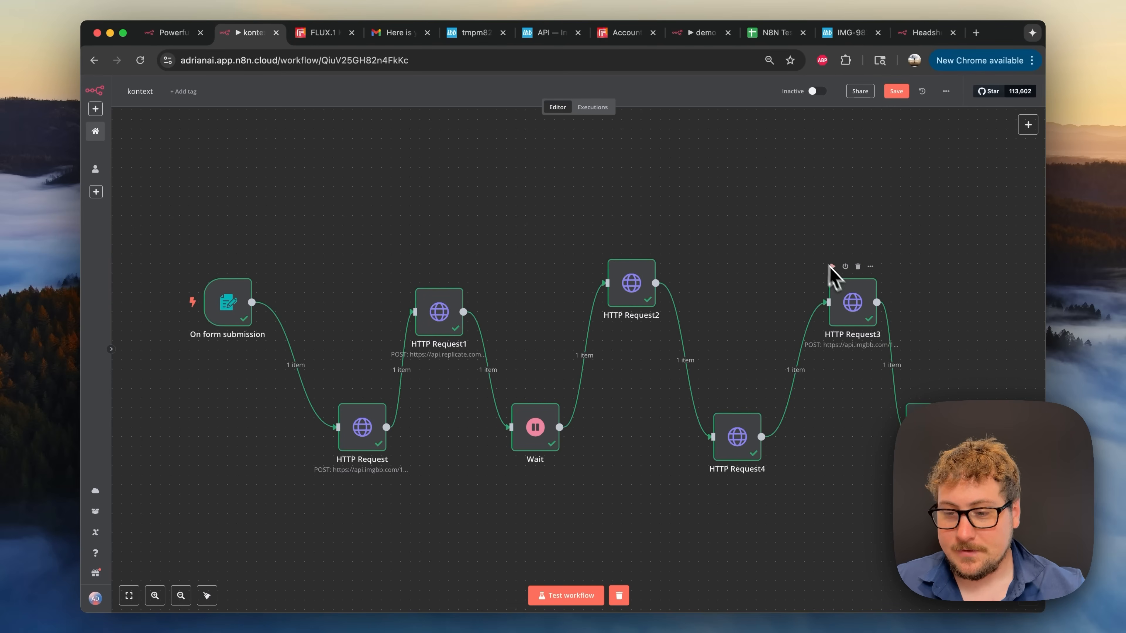
scroll(856, 335, "right", 4)
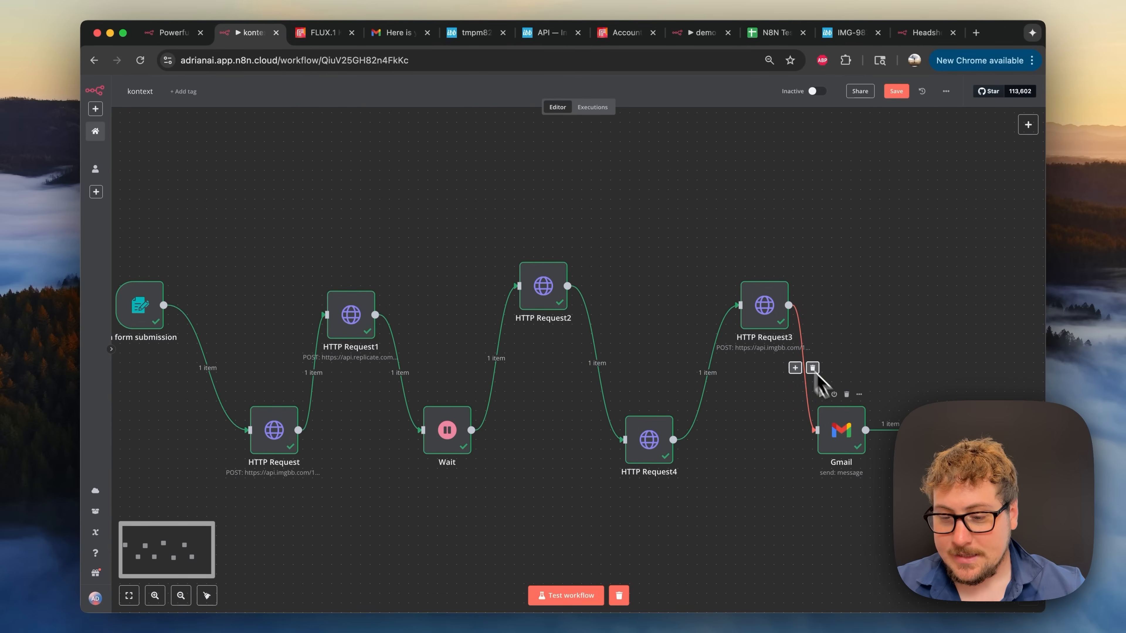
left_click(921, 394)
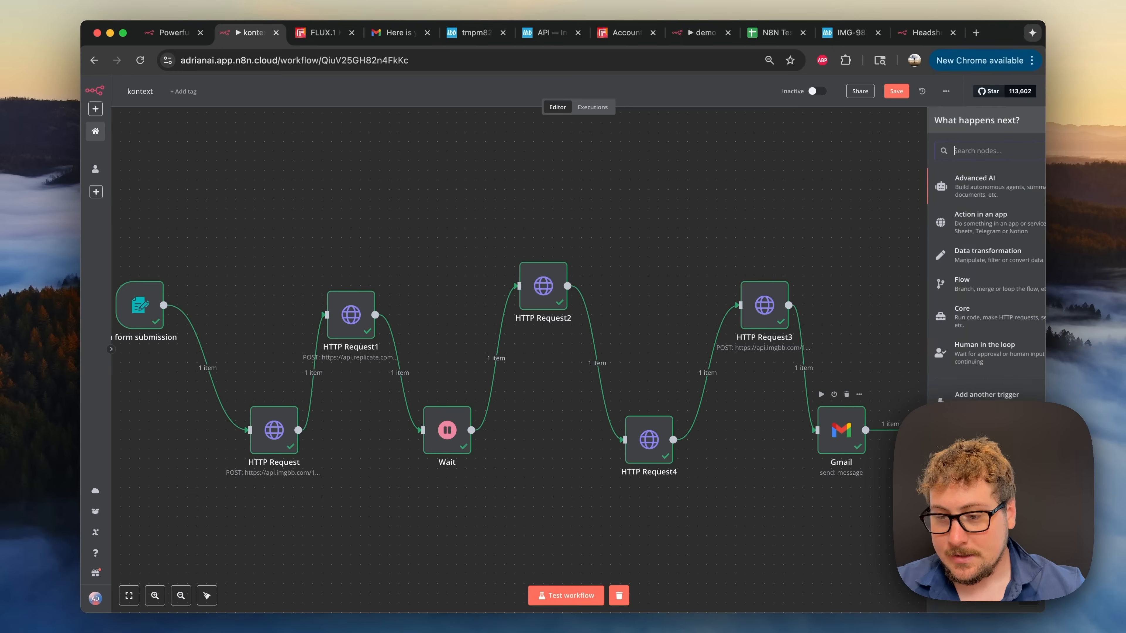
type("h")
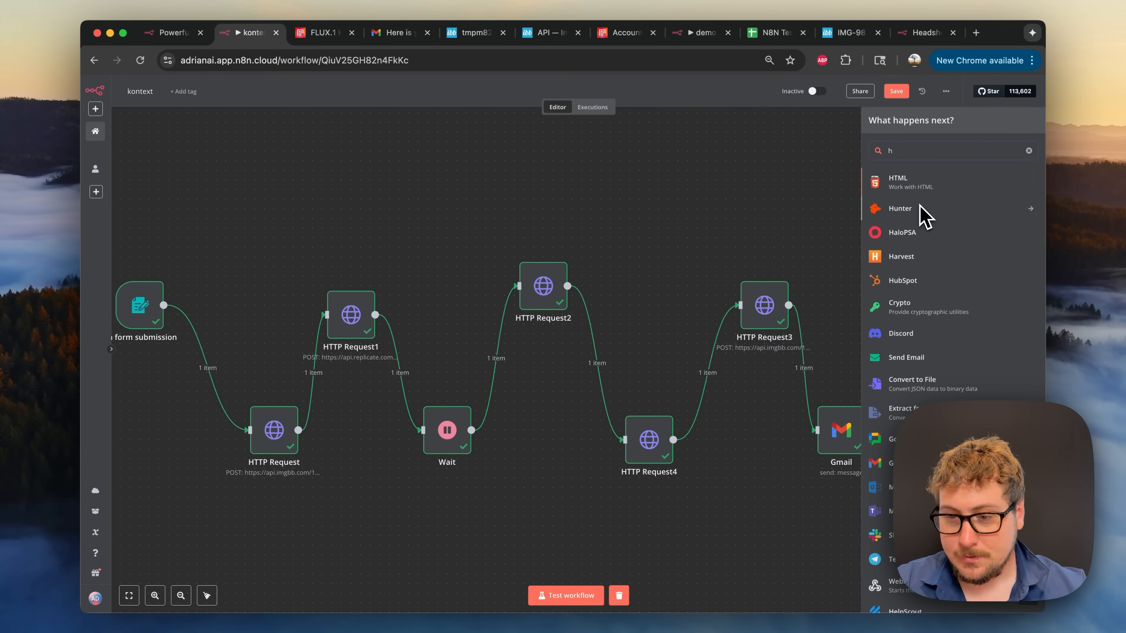
type("tt")
left_click(911, 189)
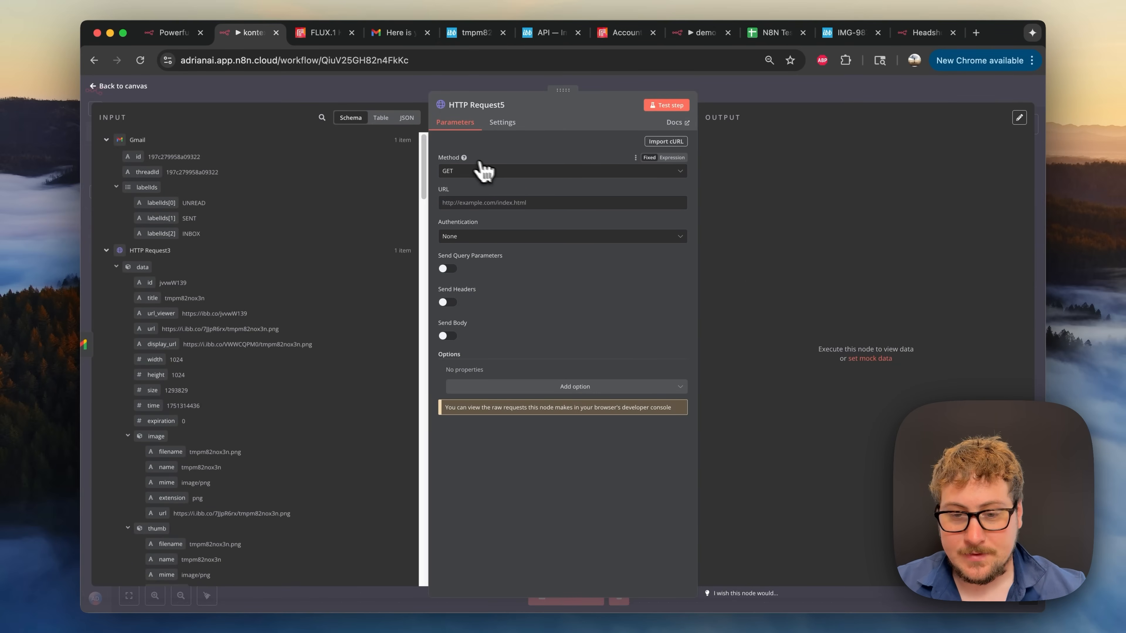
- Copy the curl example from Replicate's professional-headshot API page and return to n8n
left_click(329, 39)
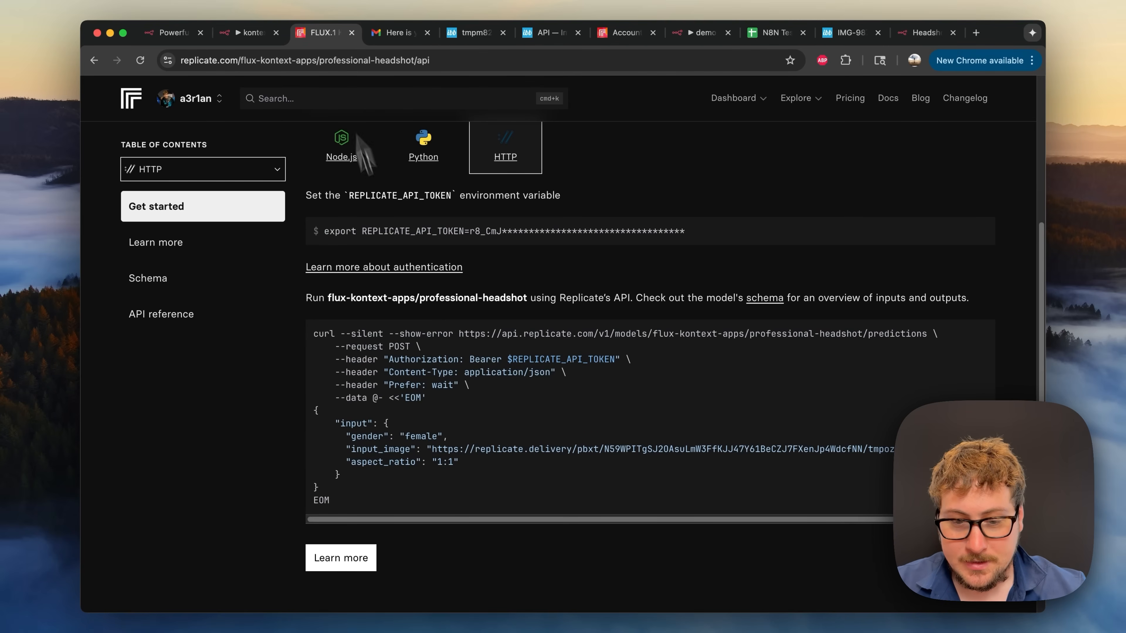
scroll(402, 334, "down", 1)
scroll(354, 351, "up", 5)
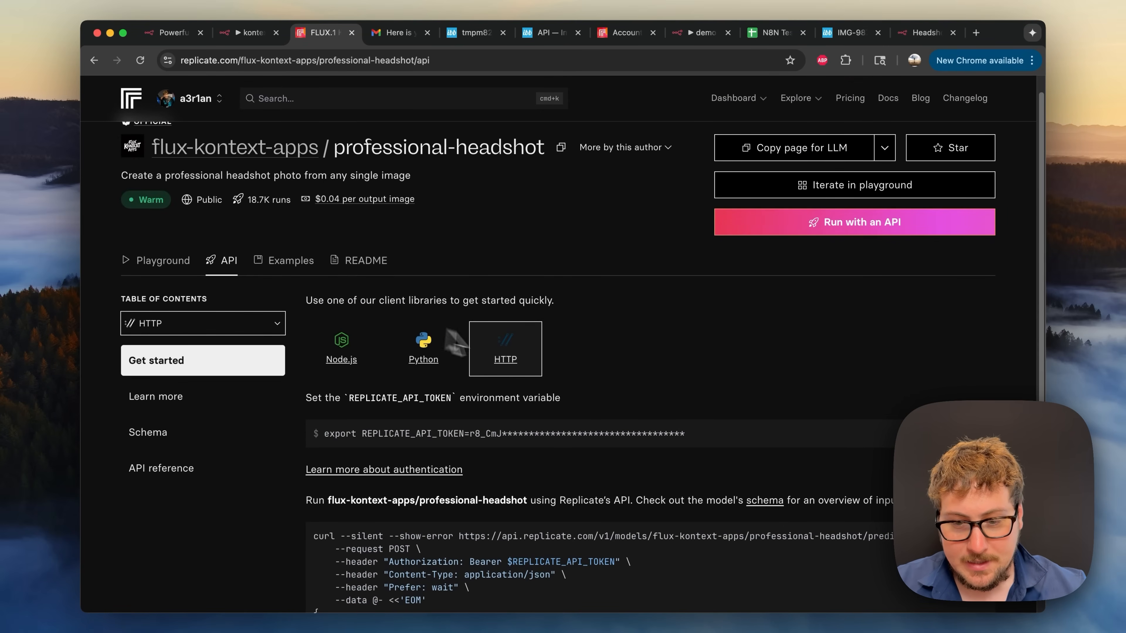
scroll(516, 355, "down", 3)
scroll(444, 388, "down", 1)
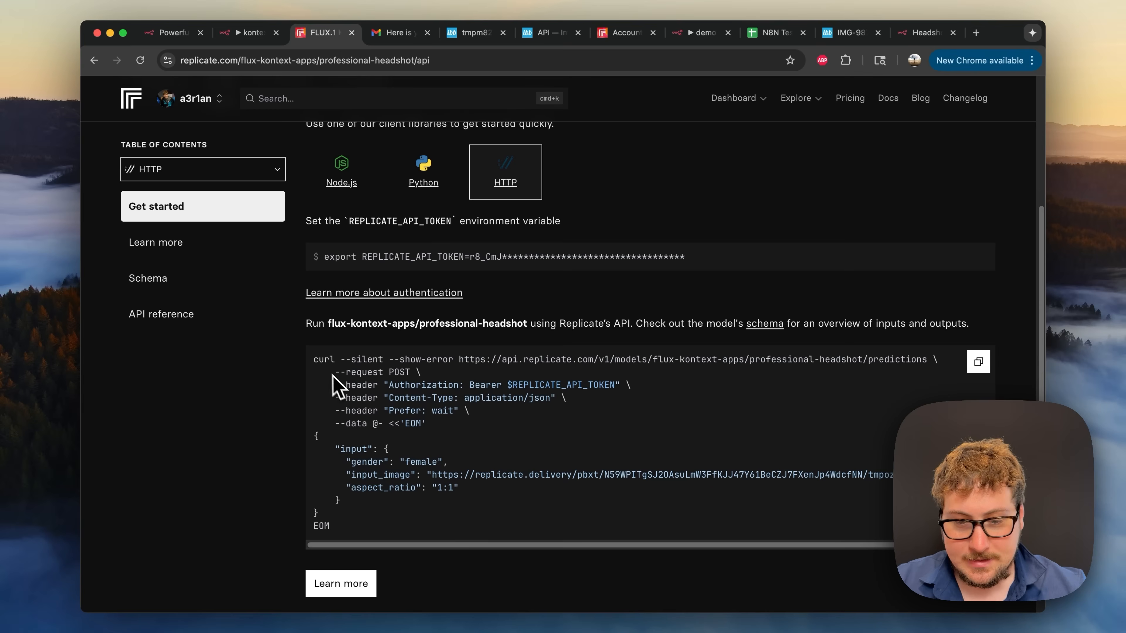
scroll(345, 531, "down", 1)
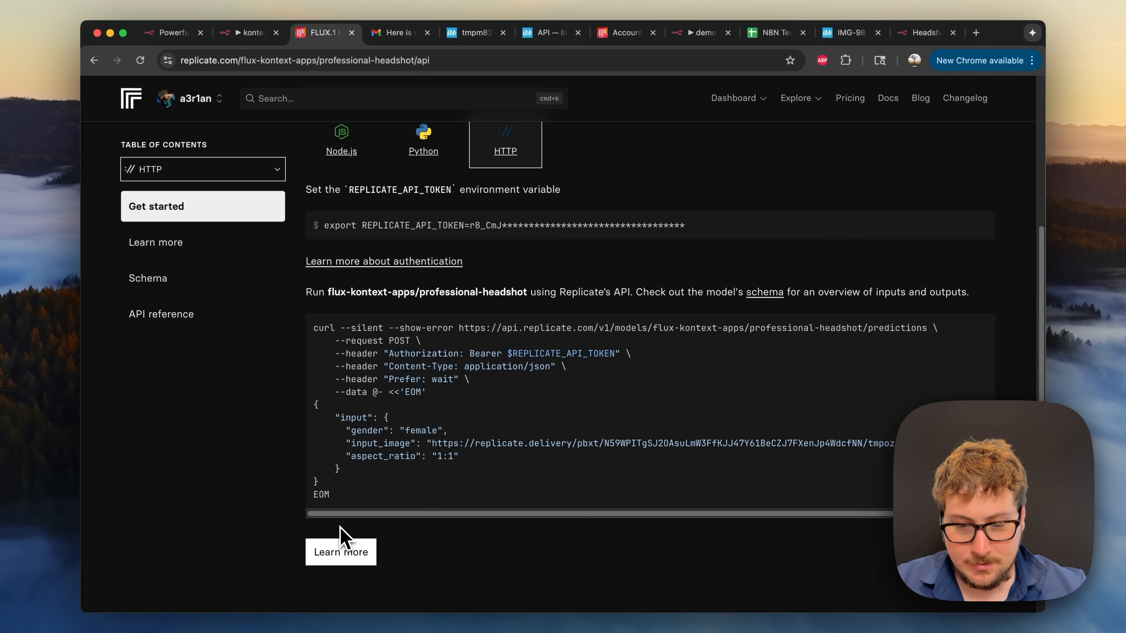
left_click_drag(357, 502, 309, 338)
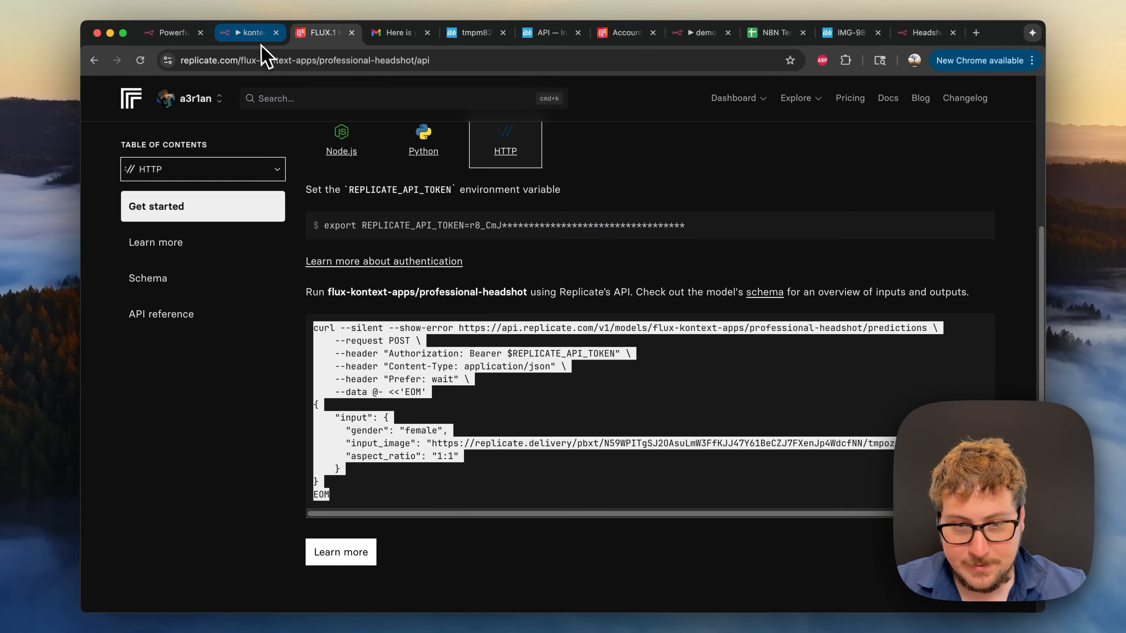
left_click(253, 34)
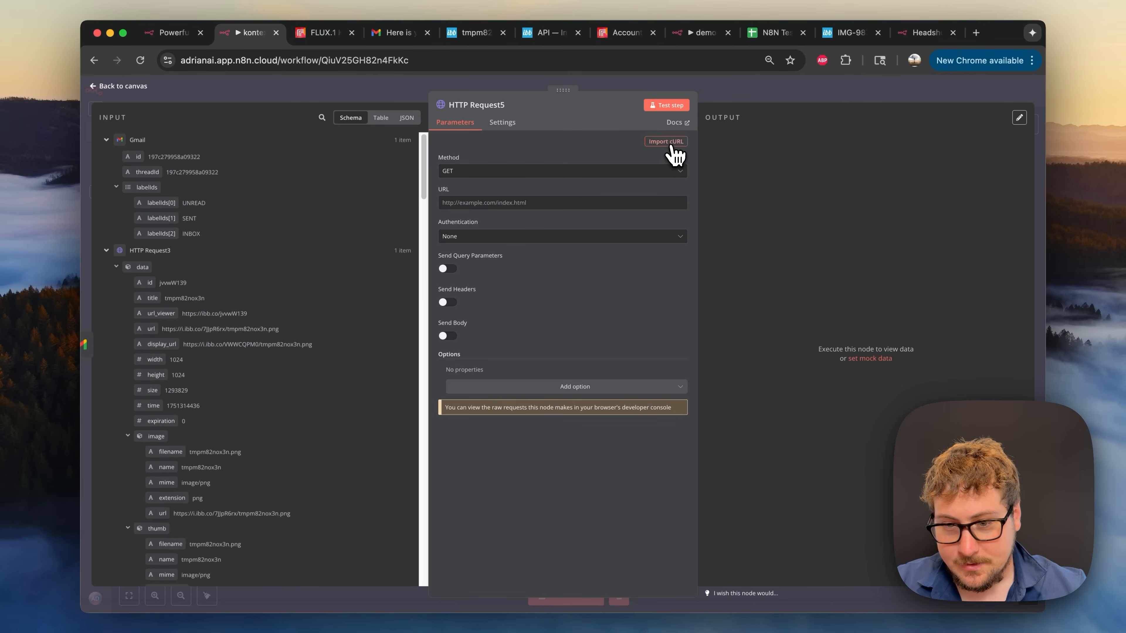
- Import the copied Replicate curl command into HTTP Request5
left_click(662, 154)
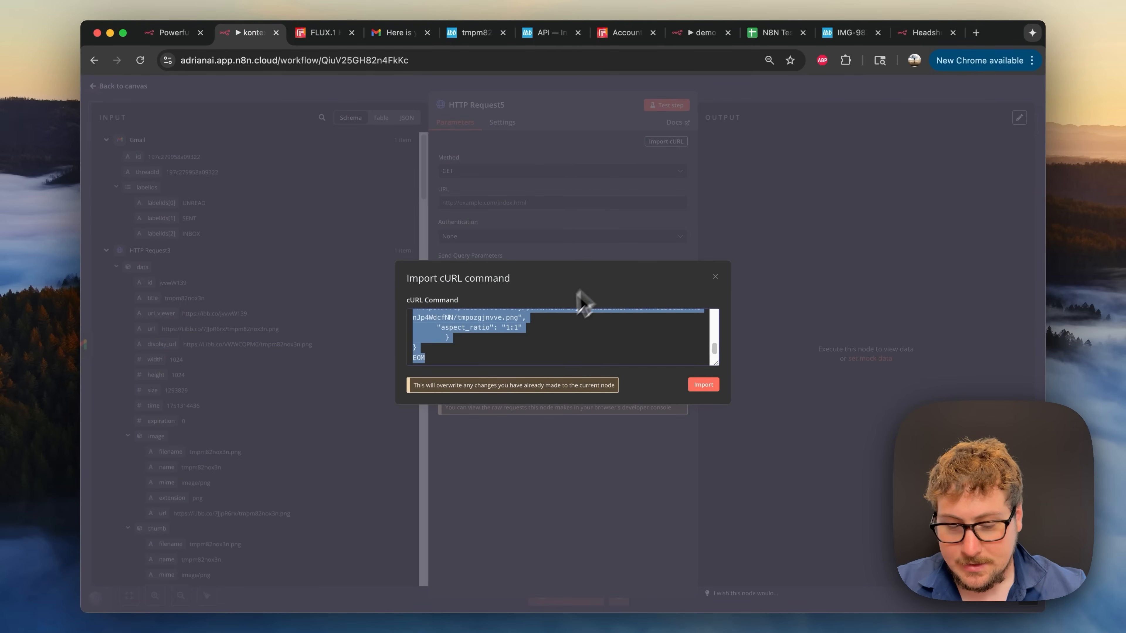
key("super+v")
left_click(704, 385)
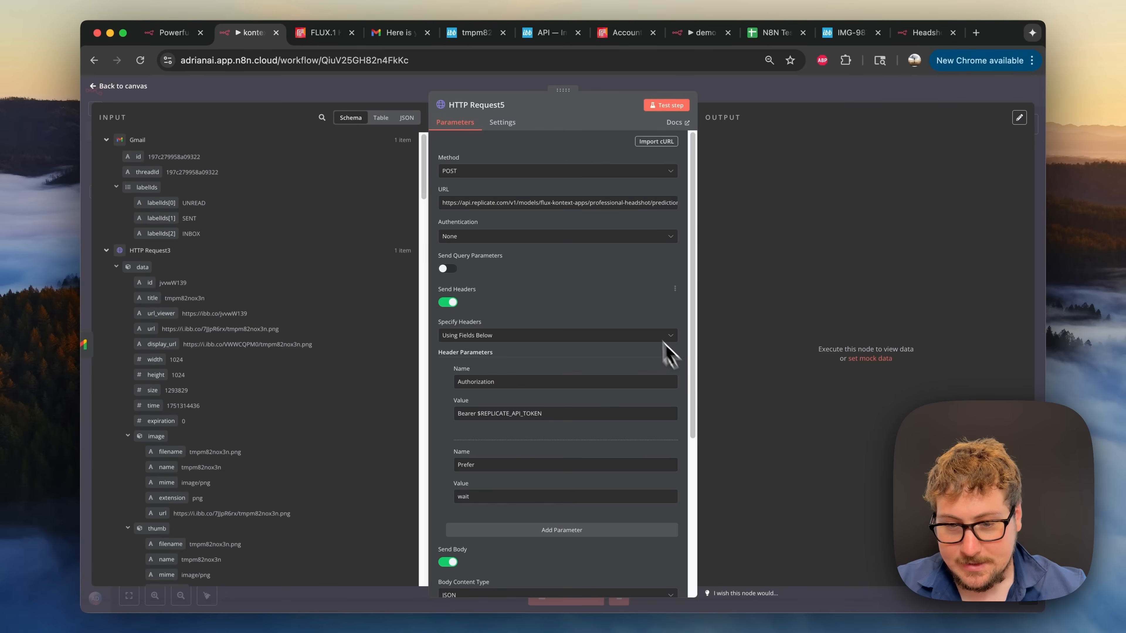
- Delete the Authorization header, keeping only the Prefer: wait header and the JSON body
scroll(560, 291, "down", 5)
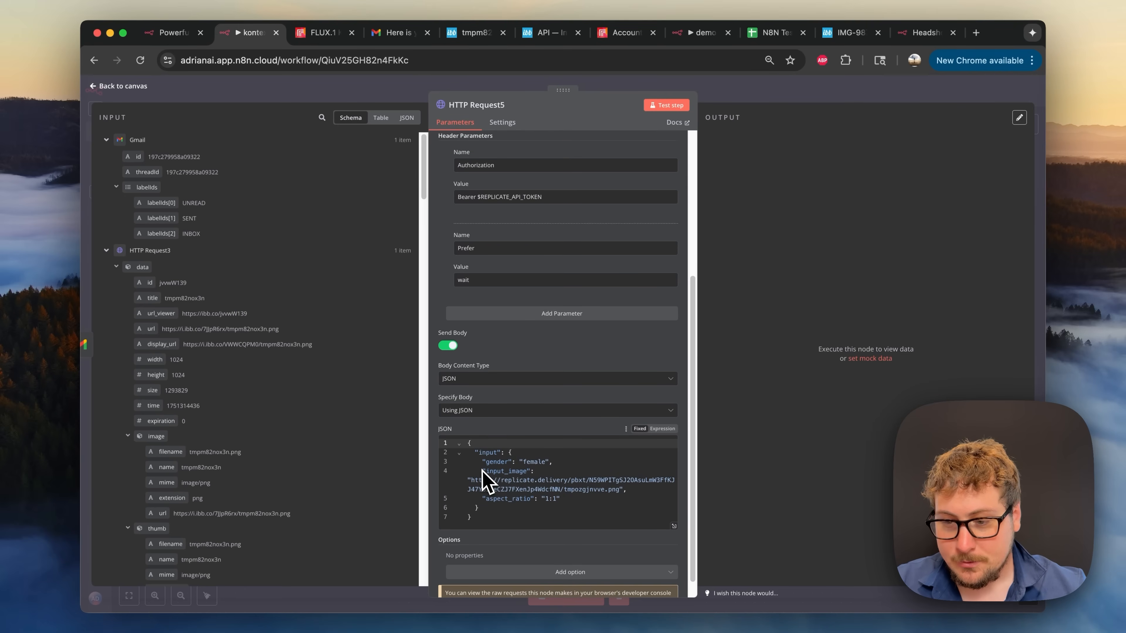
scroll(504, 421, "up", 2)
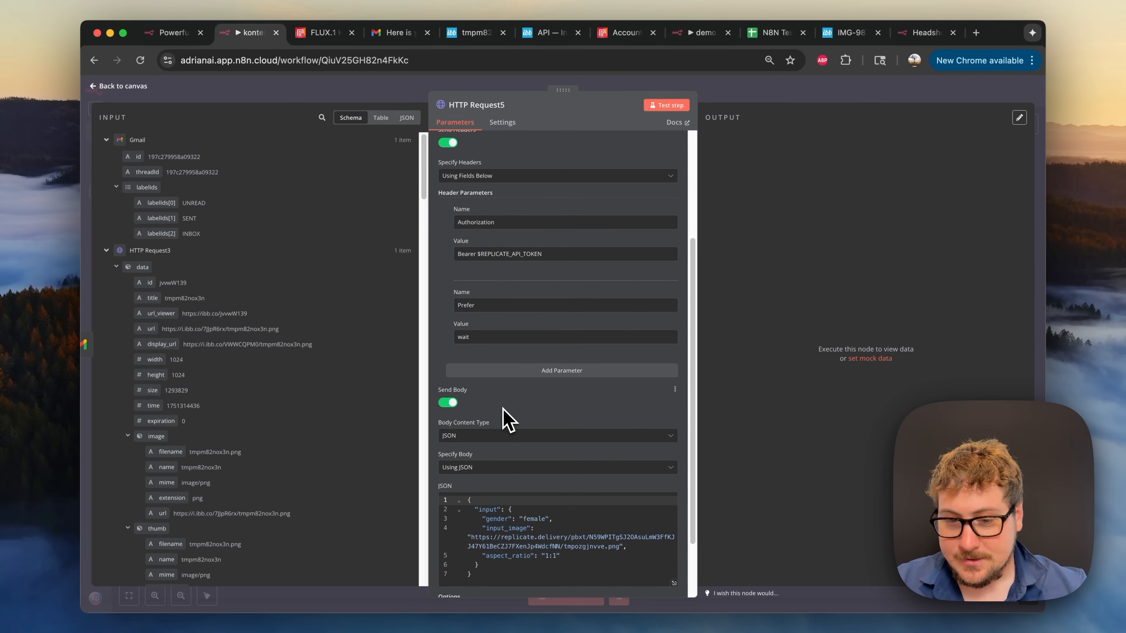
scroll(505, 419, "up", 3)
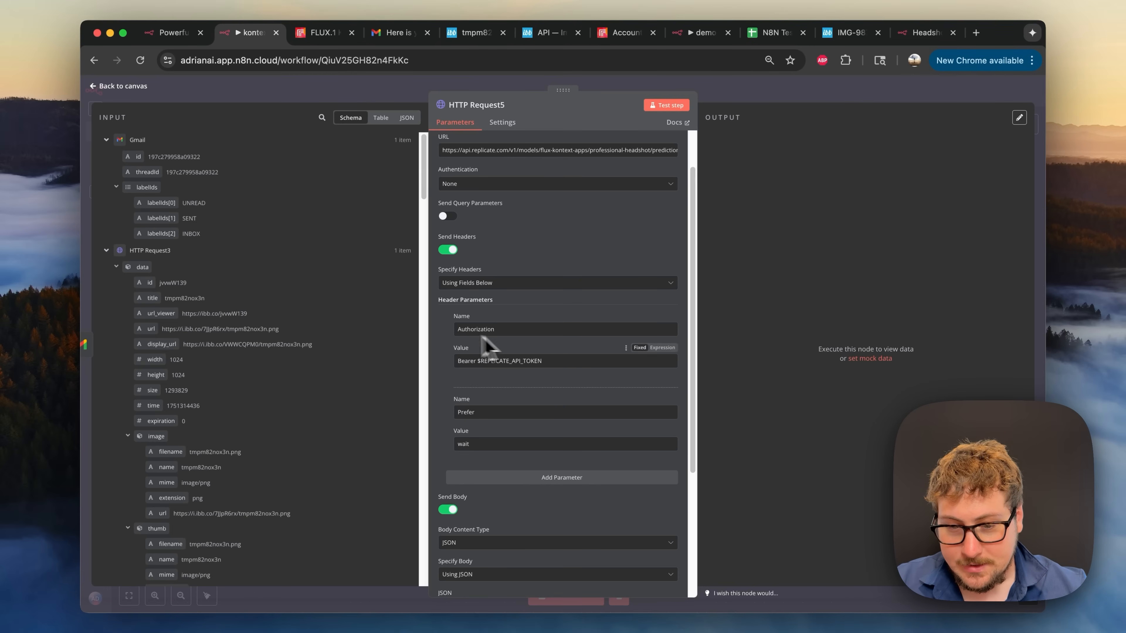
left_click(449, 329)
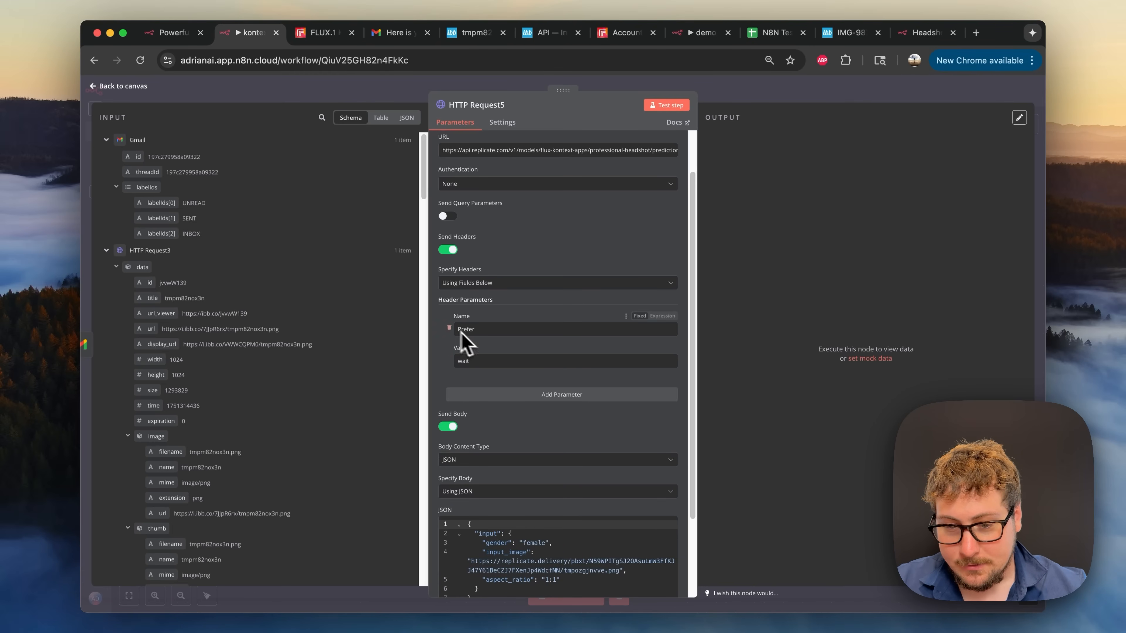
scroll(483, 335, "up", 2)
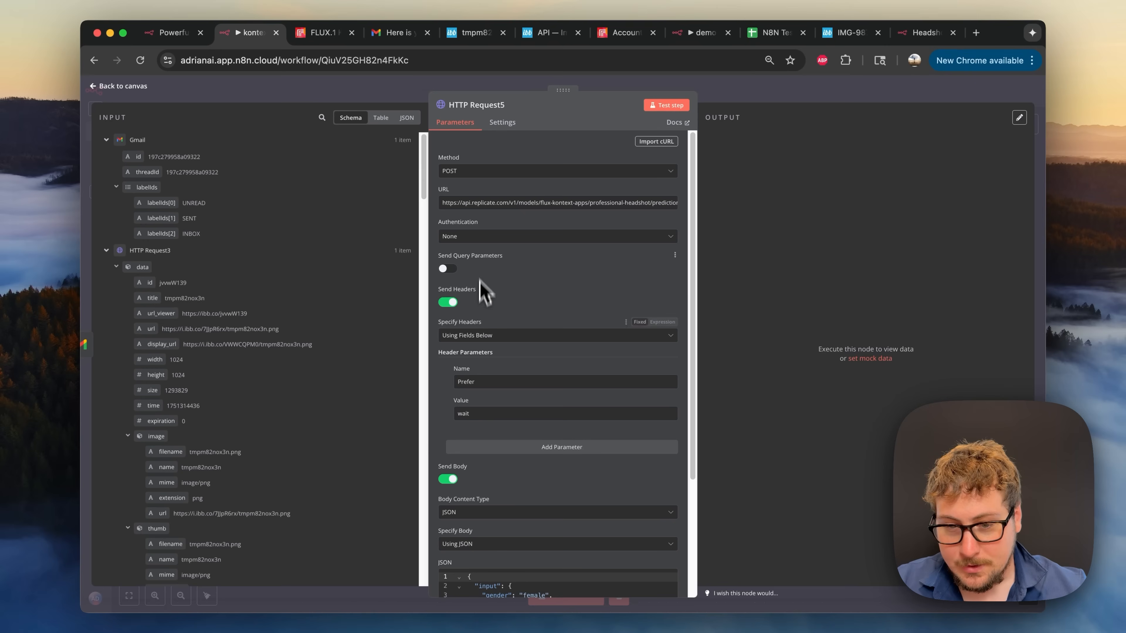
- Set HTTP Request5 authentication to Generic Credential Type using Header Auth (Replicate)
left_click(477, 239)
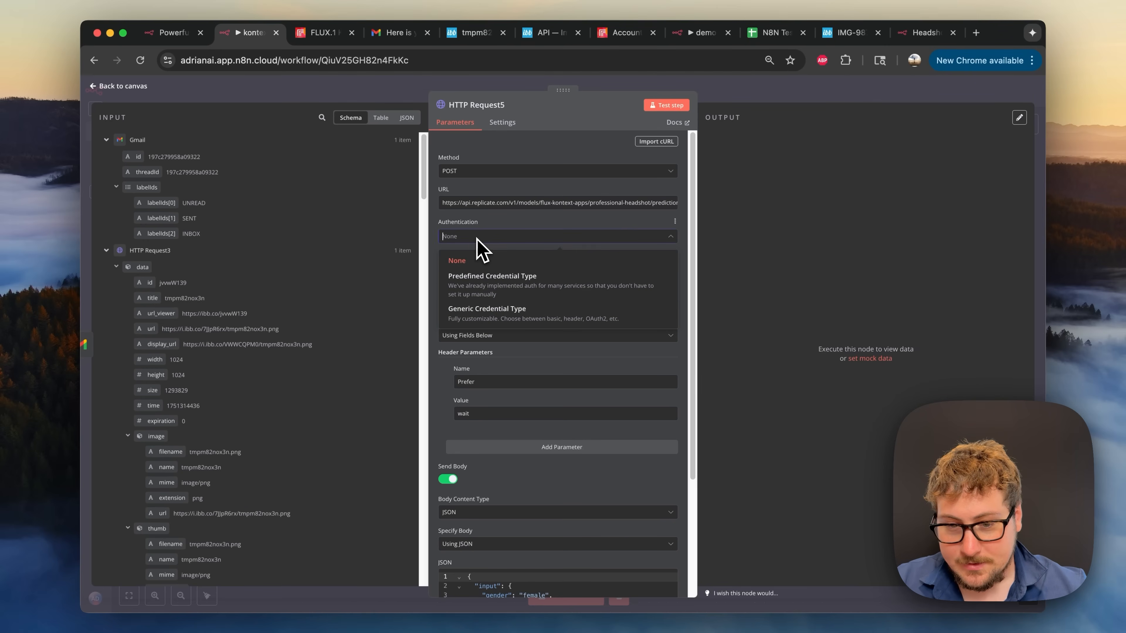
left_click(496, 286)
left_click(483, 271)
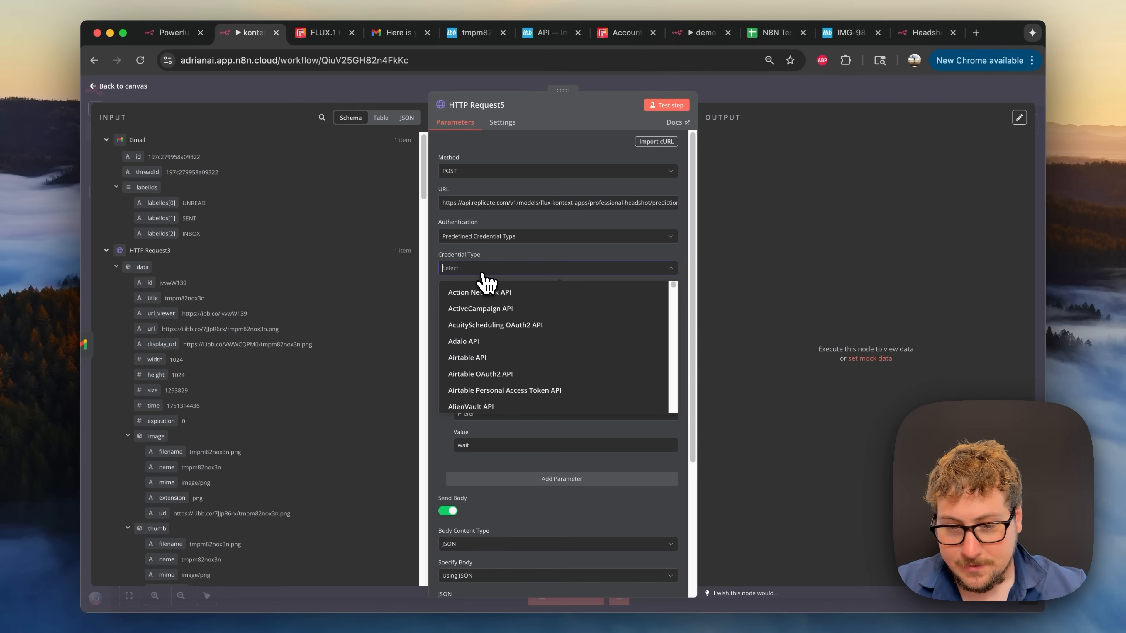
scroll(485, 347, "down", 1)
left_click(503, 242)
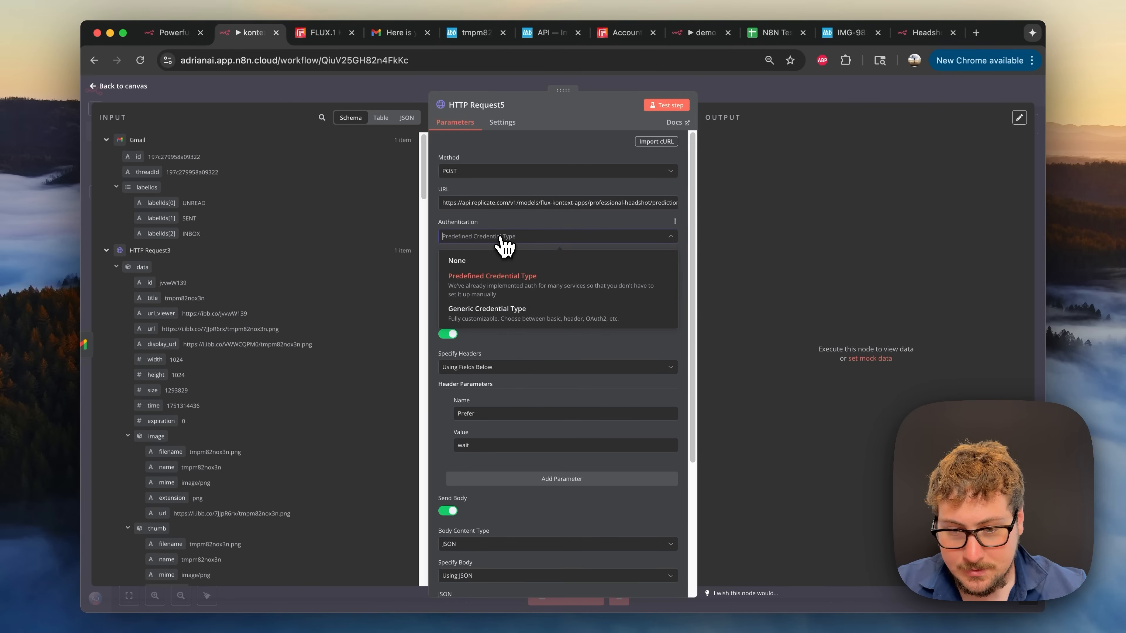
left_click(489, 315)
left_click(487, 266)
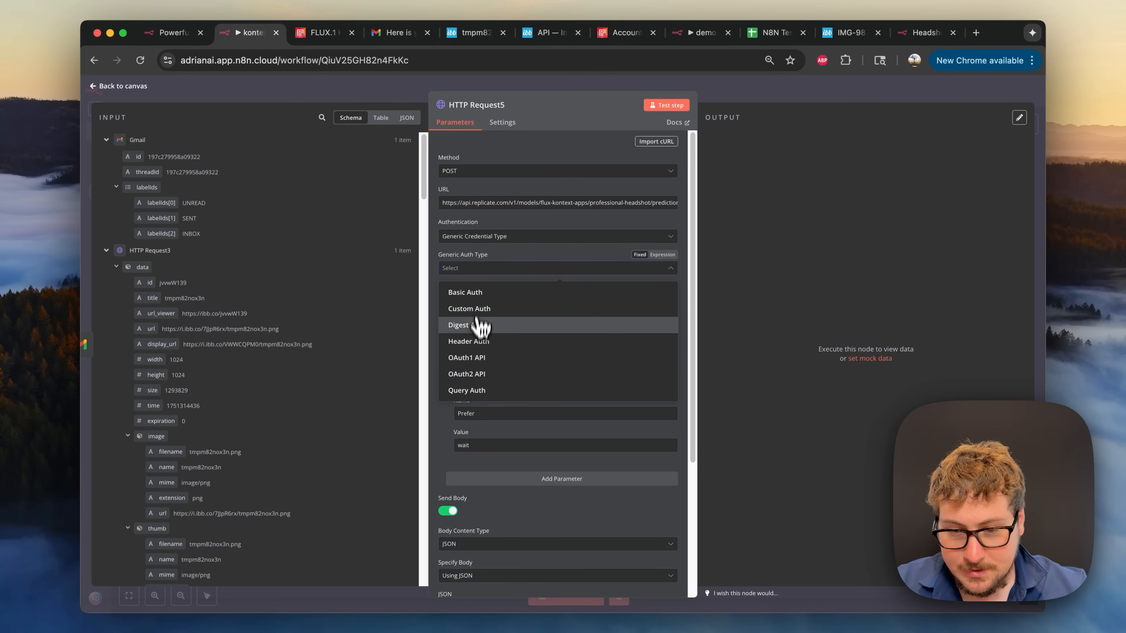
left_click(477, 344)
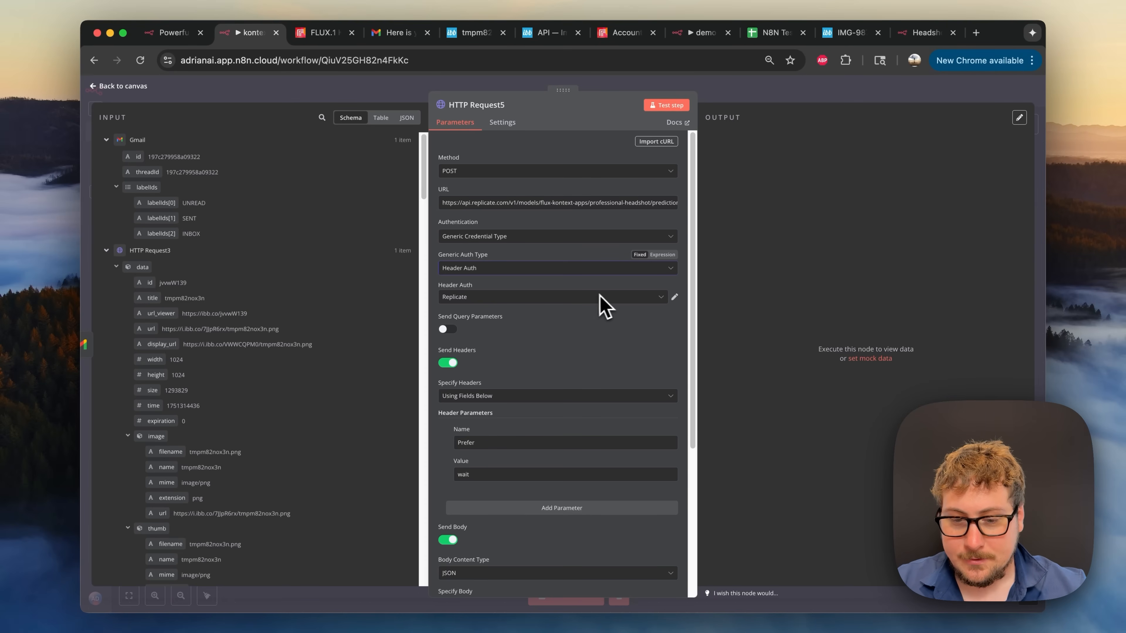
- Review the JSON body's gender value, then check the 20-second Wait node and close it
scroll(576, 328, "down", 2)
scroll(489, 390, "down", 6)
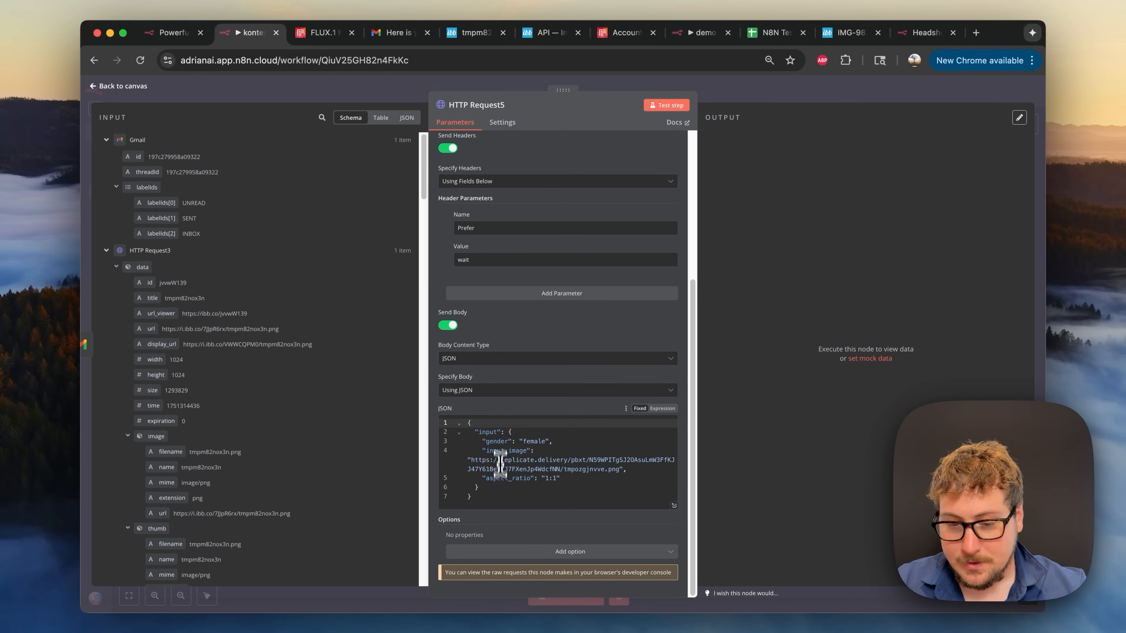
left_click(531, 441)
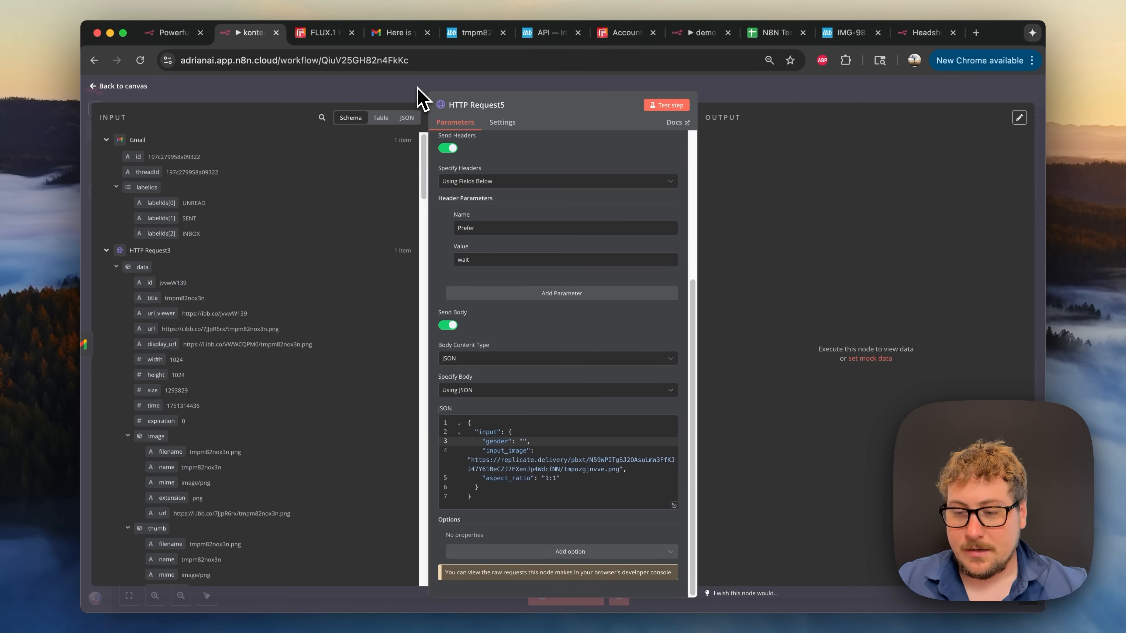
scroll(568, 266, "up", 5)
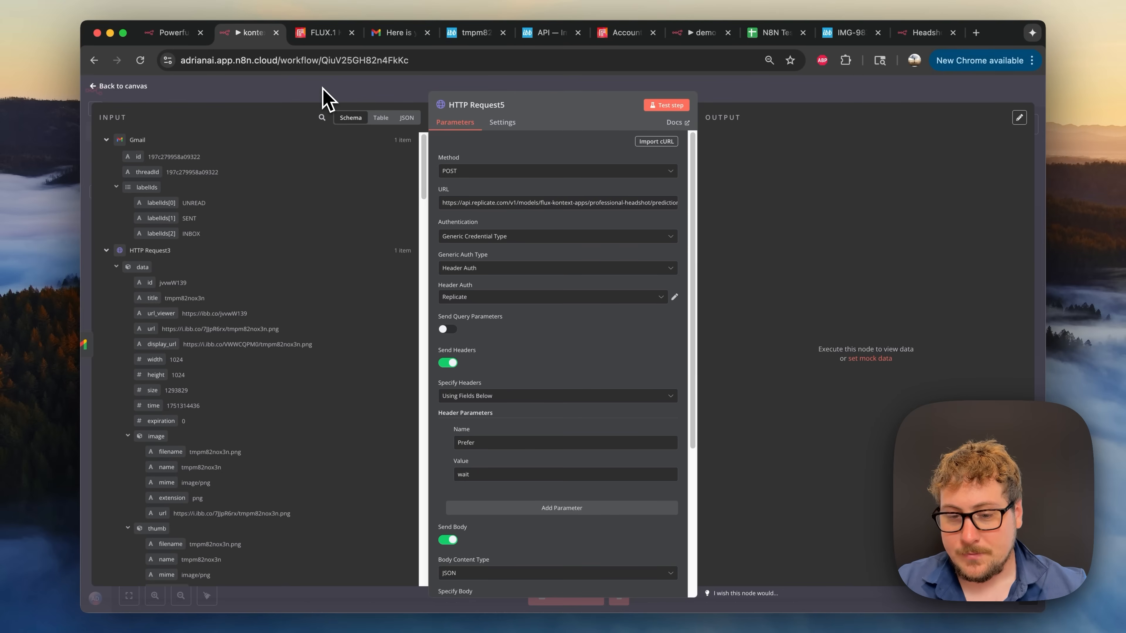
scroll(503, 370, "down", 5)
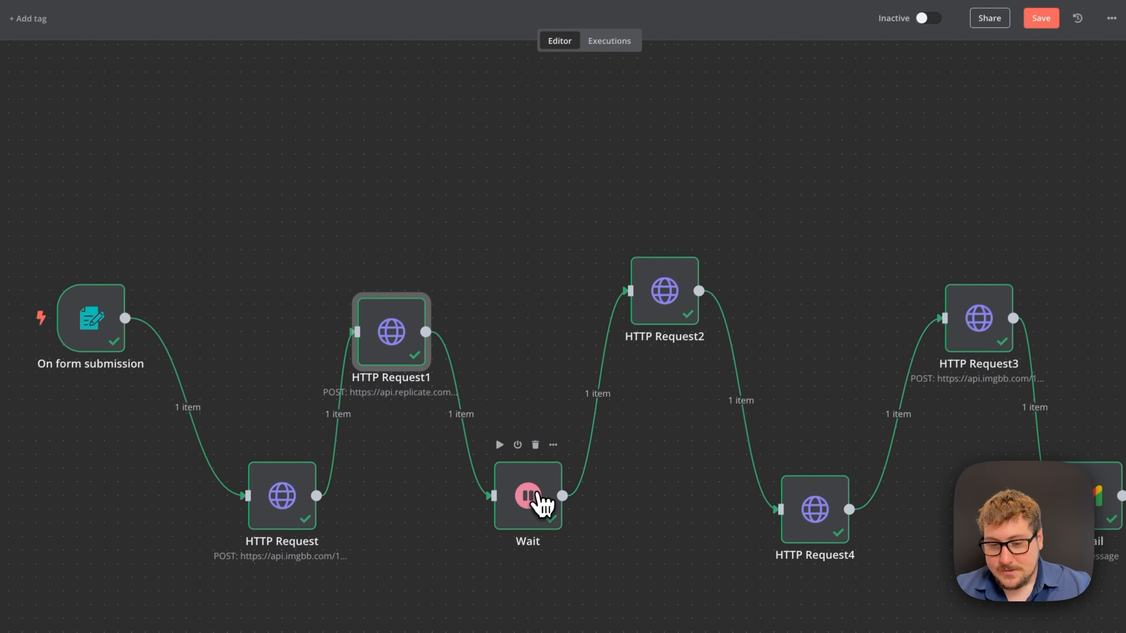
double_click(543, 503)
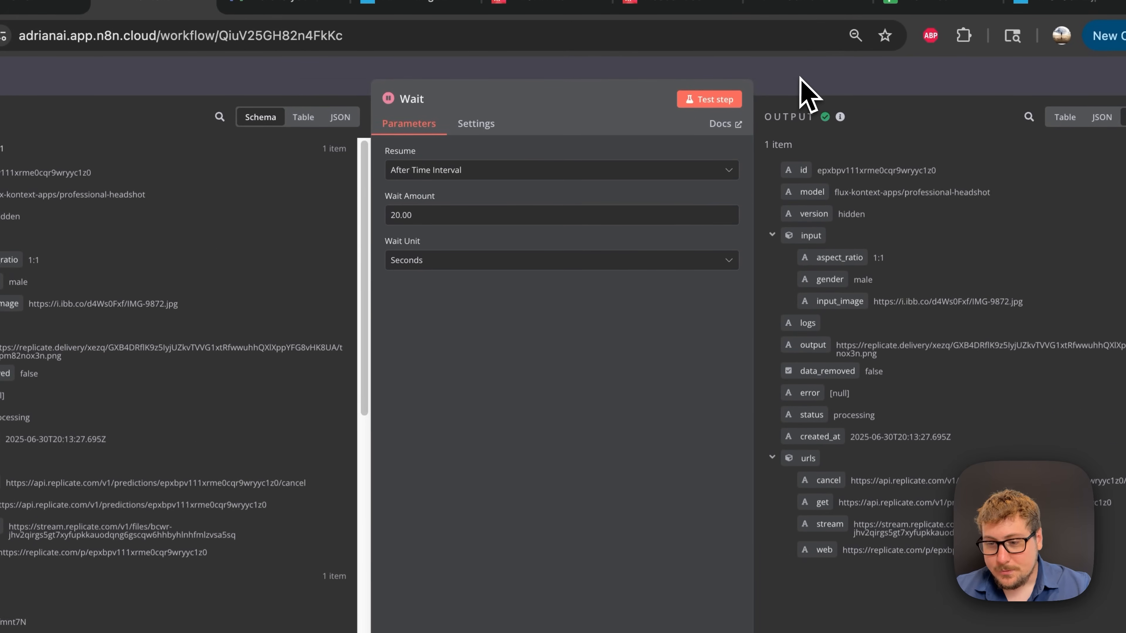
left_click(804, 91)
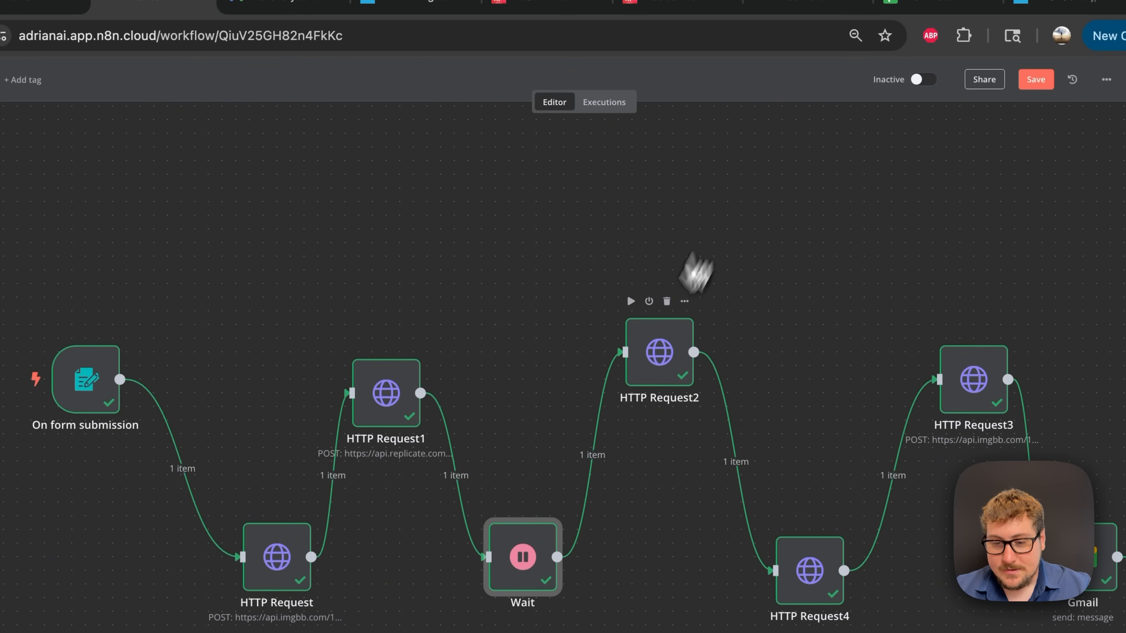
double_click(668, 354)
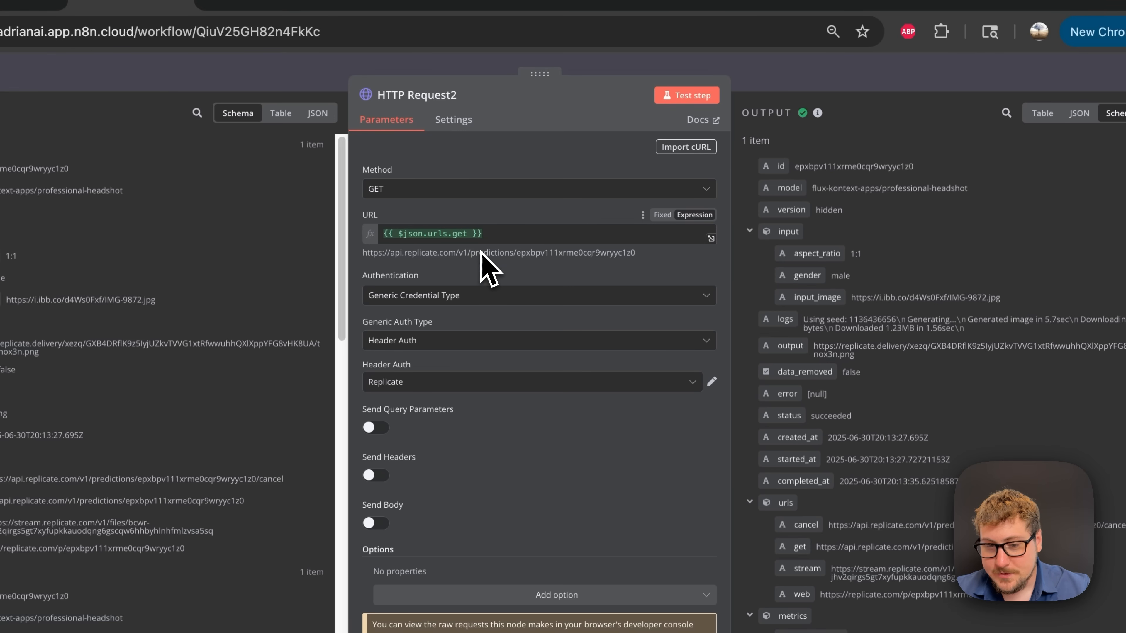
left_click(771, 84)
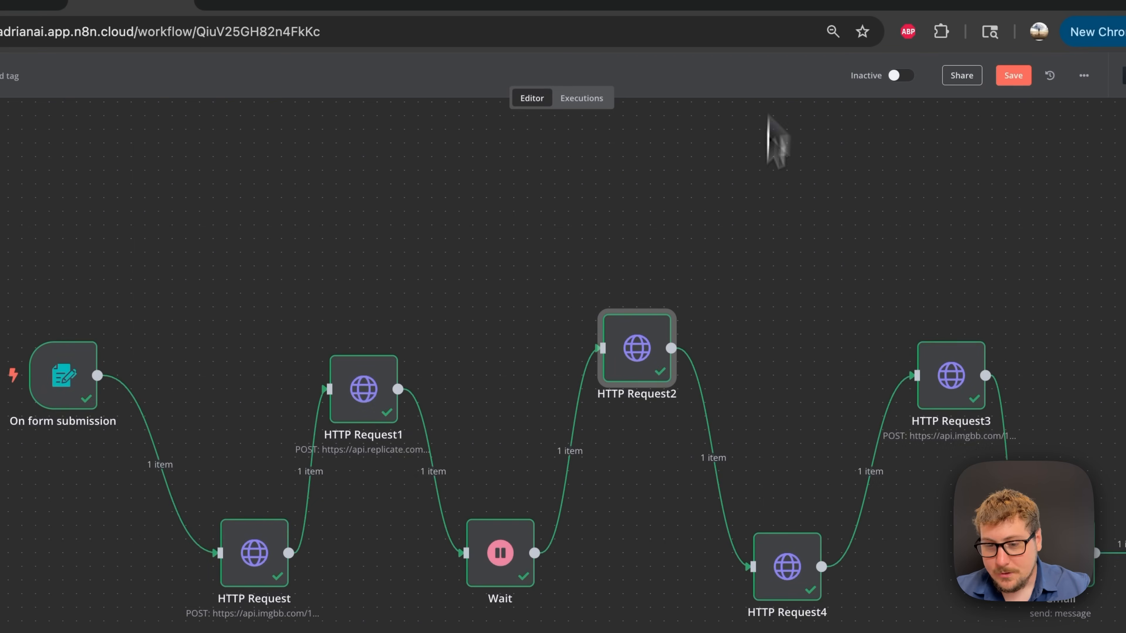
double_click(785, 576)
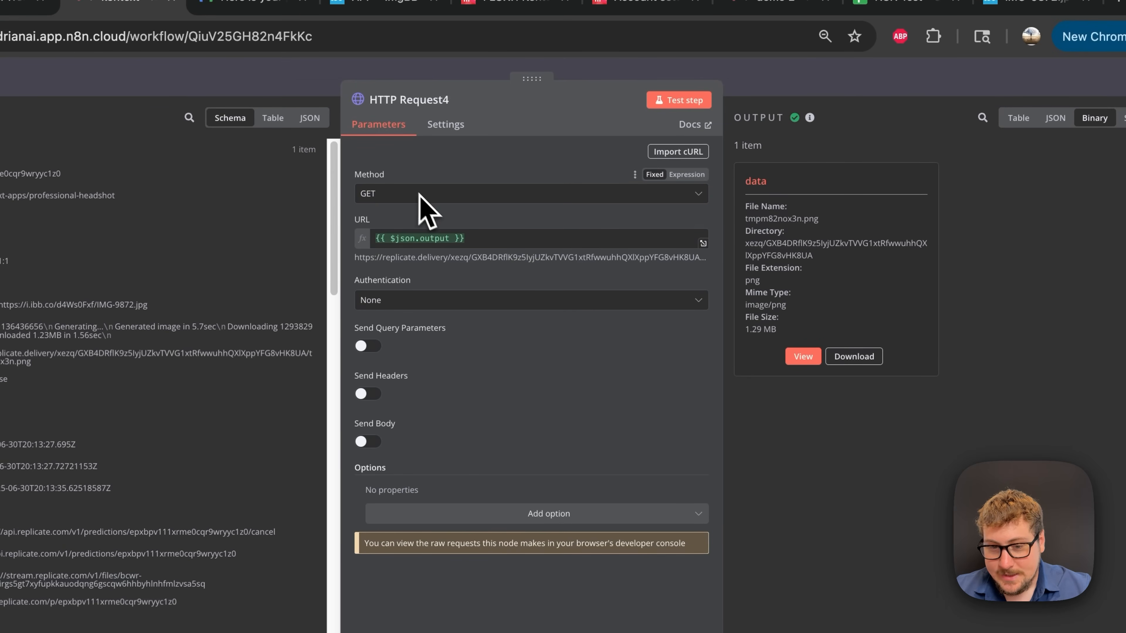
left_click(435, 239)
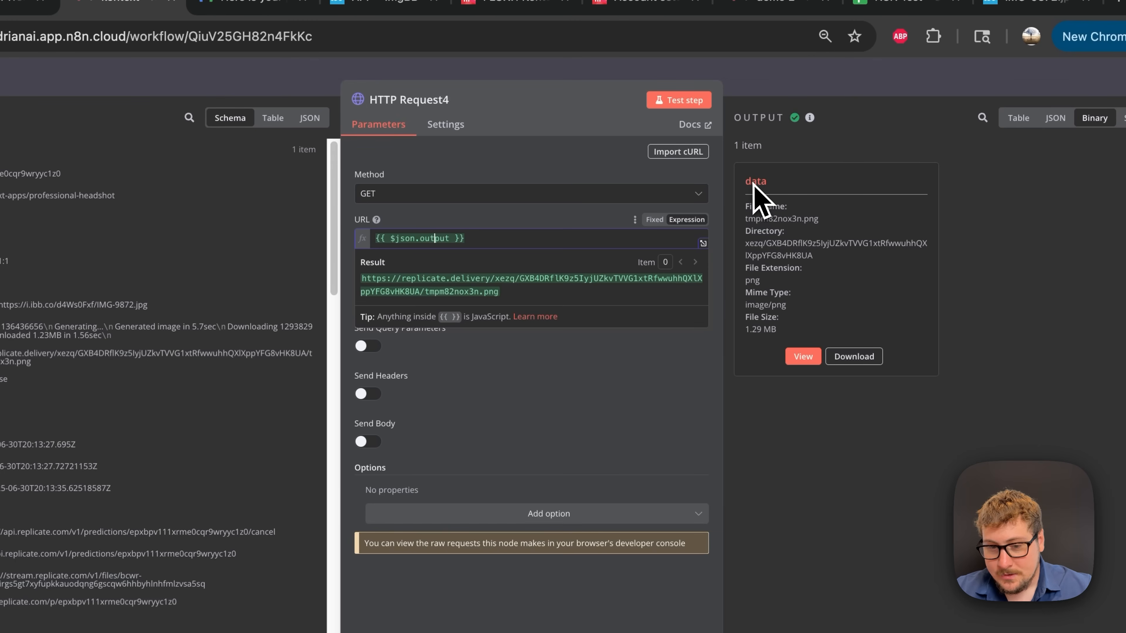
left_click(665, 373)
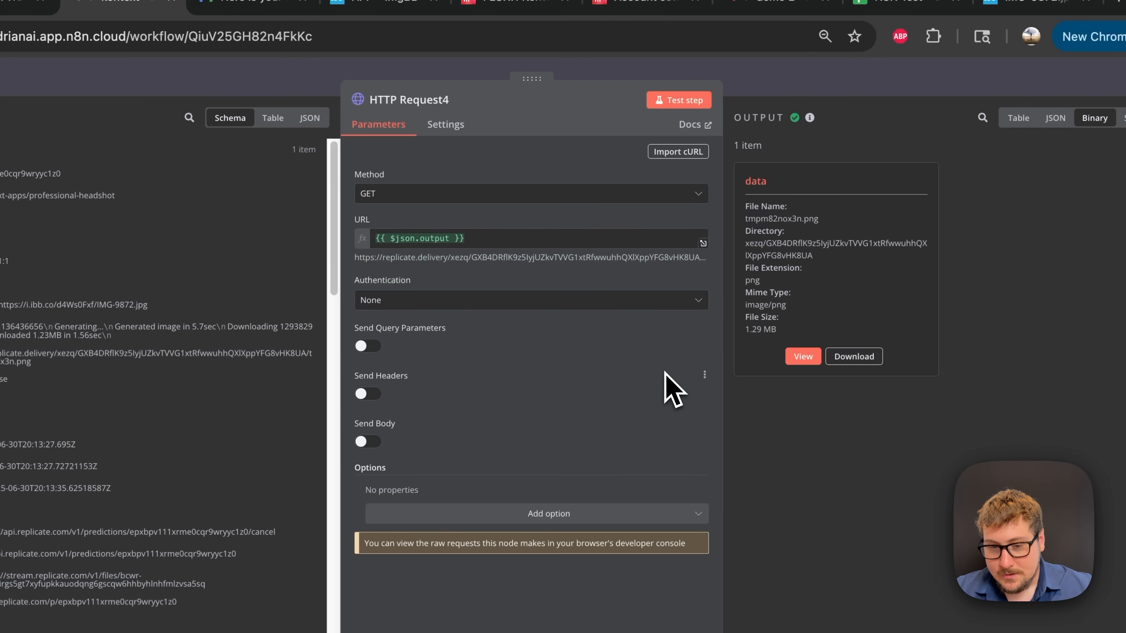
left_click(804, 89)
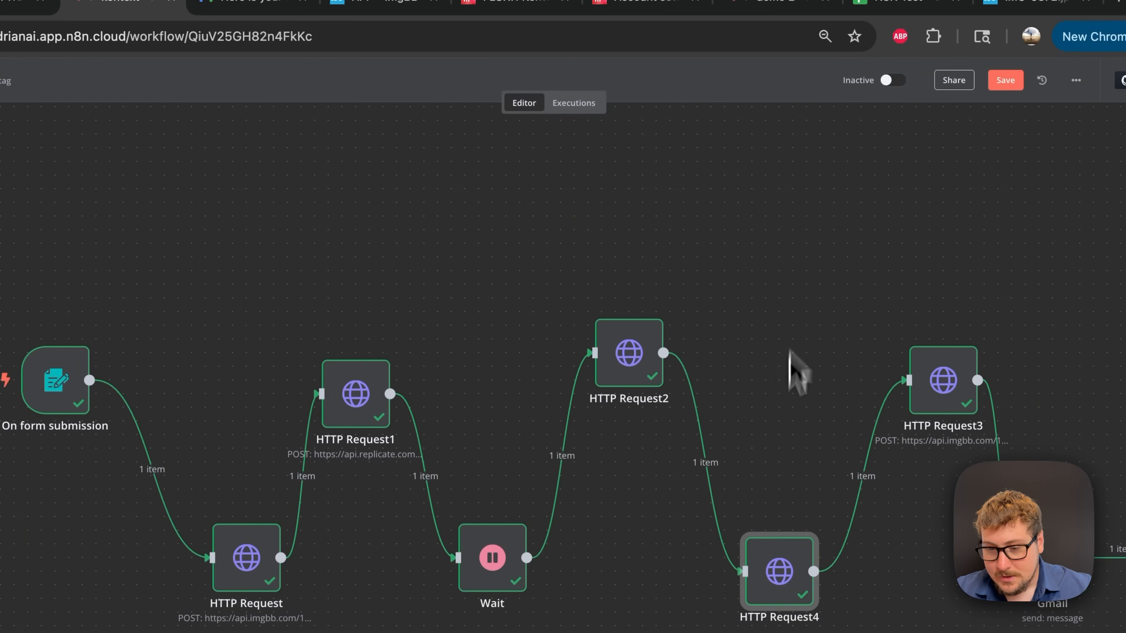
left_click(932, 397)
double_click(902, 351)
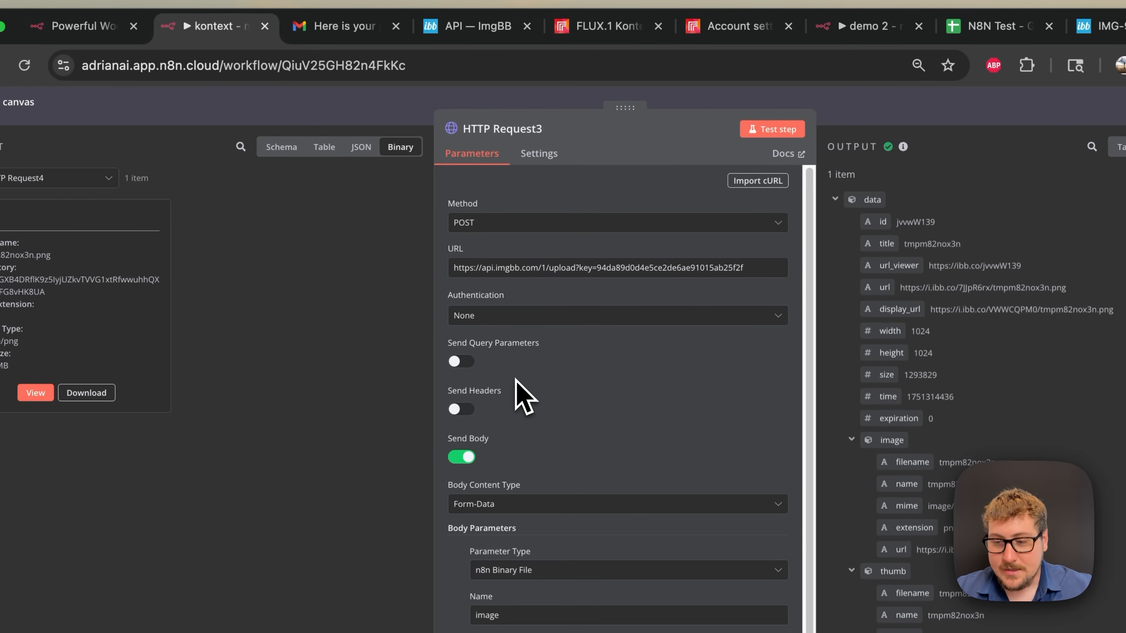
left_click(470, 106)
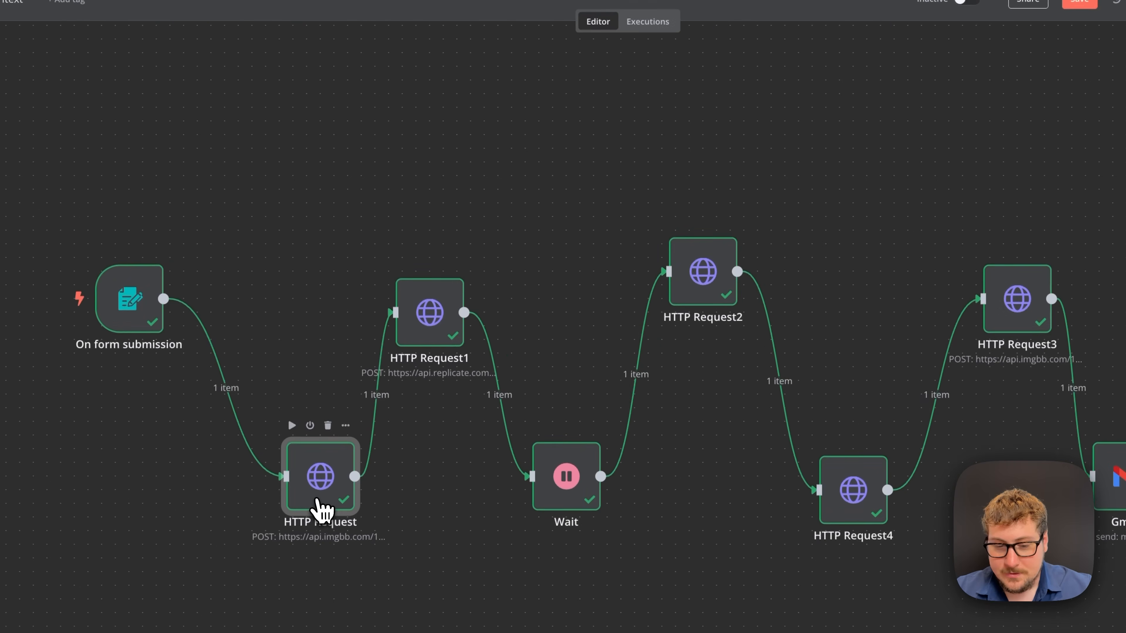
double_click(316, 500)
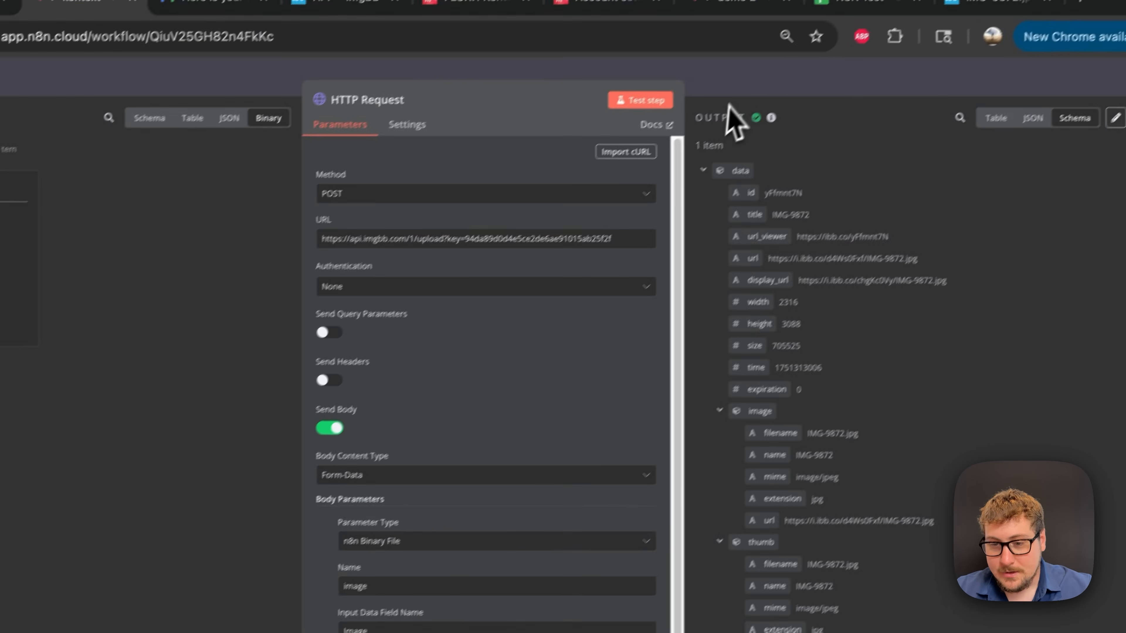
left_click(857, 5)
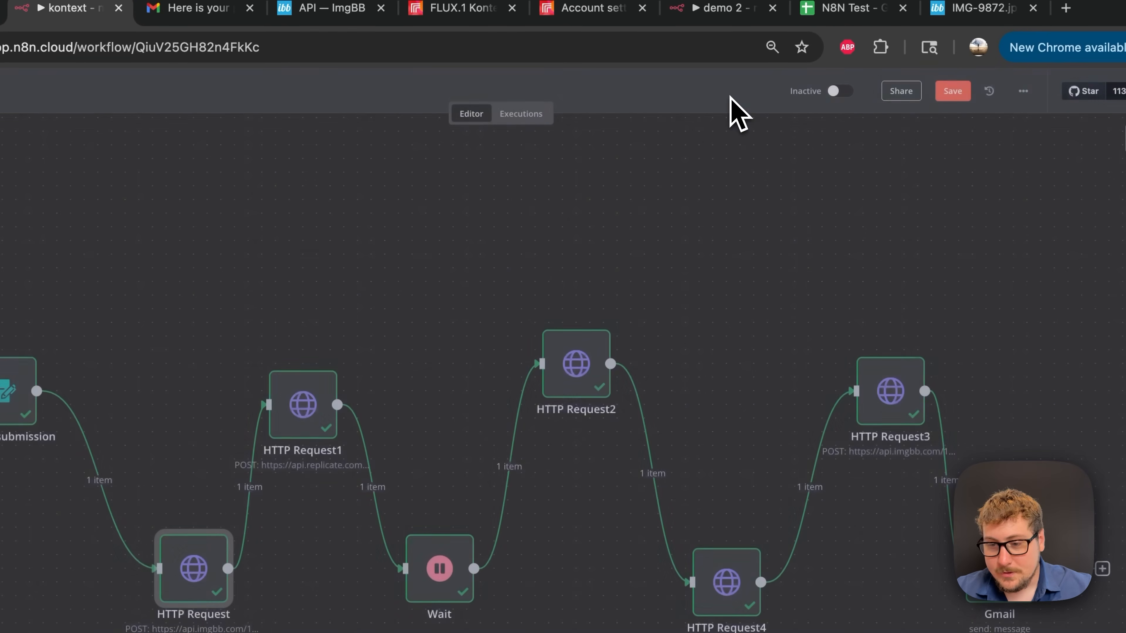
double_click(888, 410)
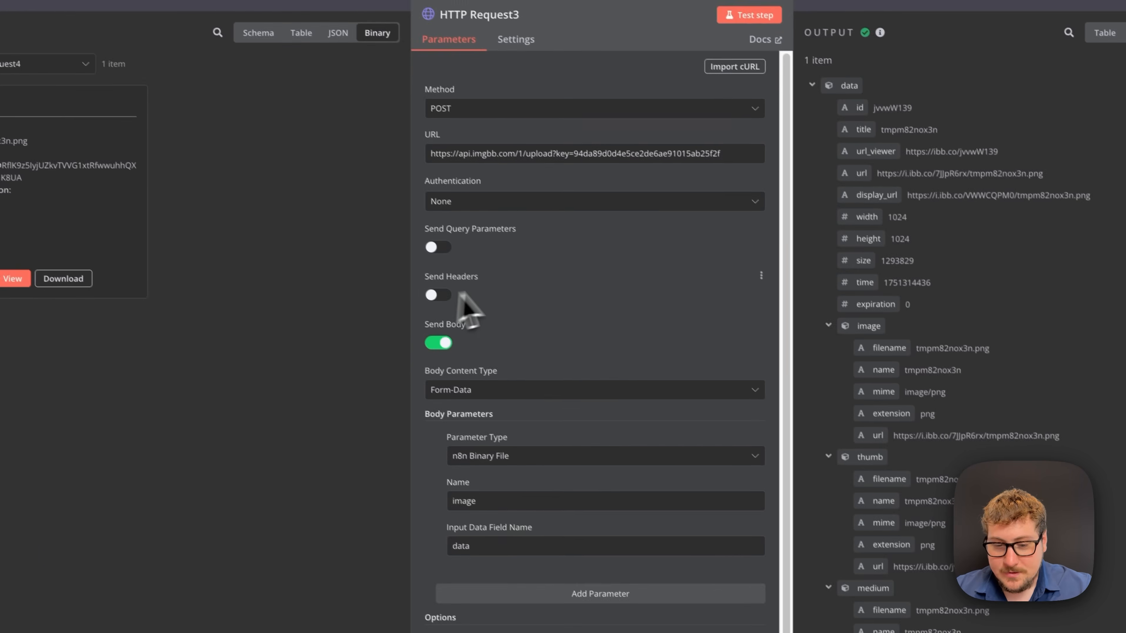
scroll(638, 355, "down", 1)
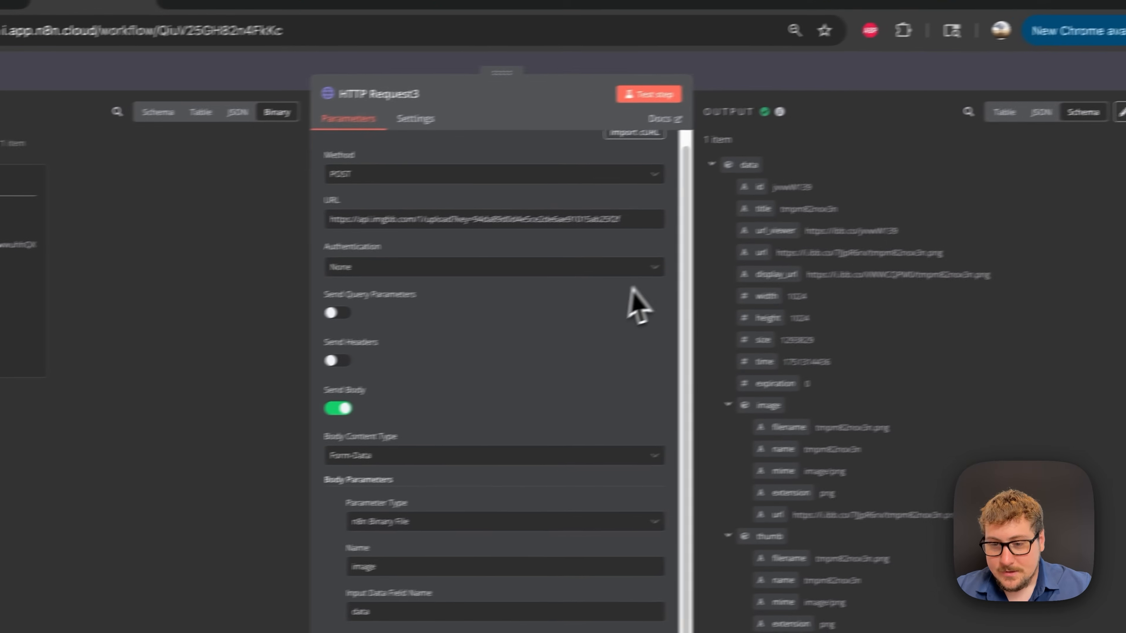
left_click(965, 45)
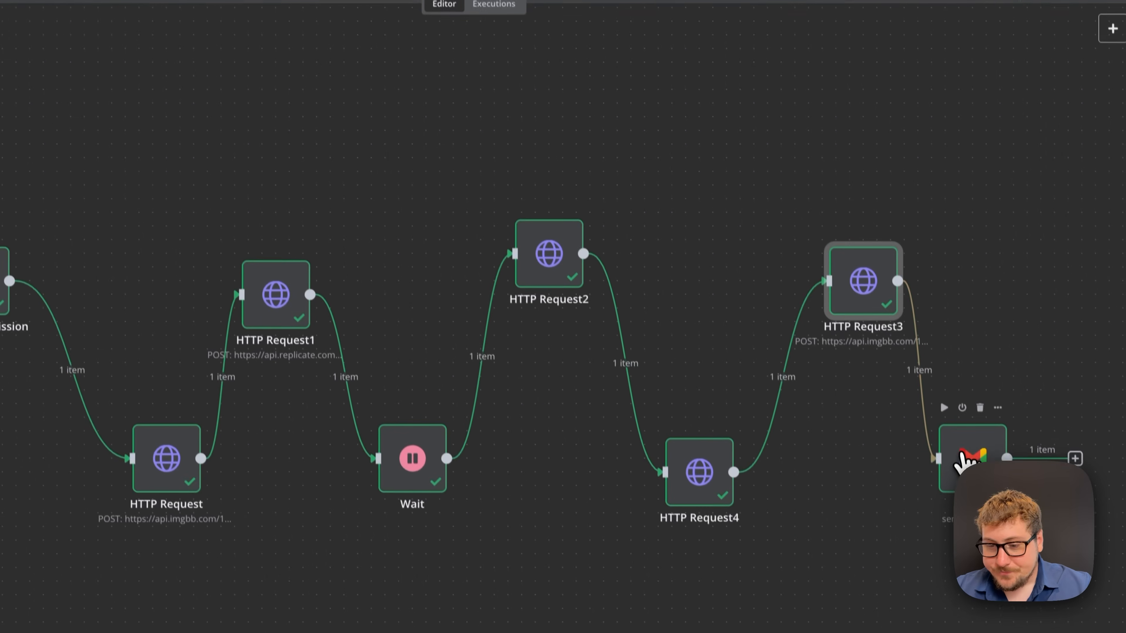
- Open the Gmail node sending 'Here is your portrait' with the ImgBB headshot link
double_click(988, 557)
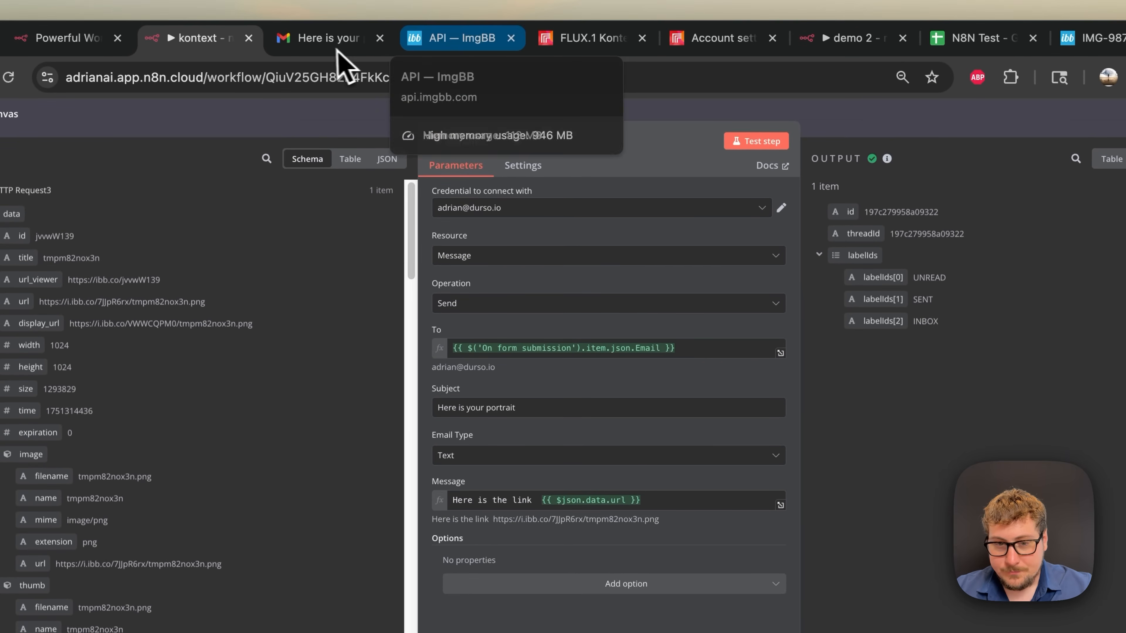
- Open the i.ibb.co headshot link from the 'Here is your portrait' e-mail, then return to it
left_click(336, 40)
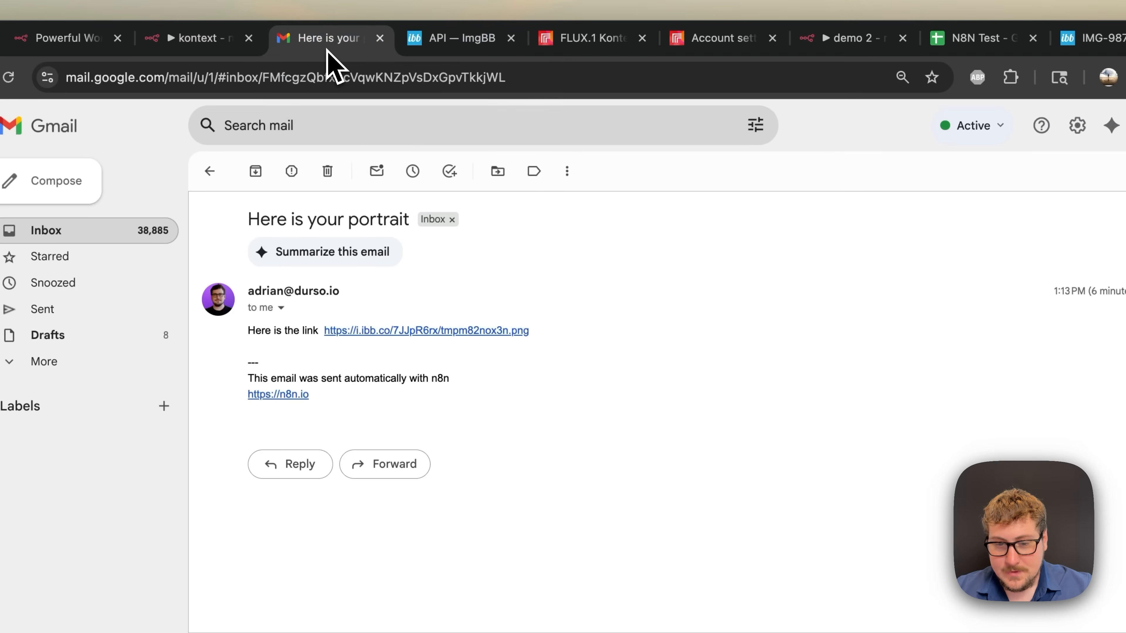
left_click(402, 332)
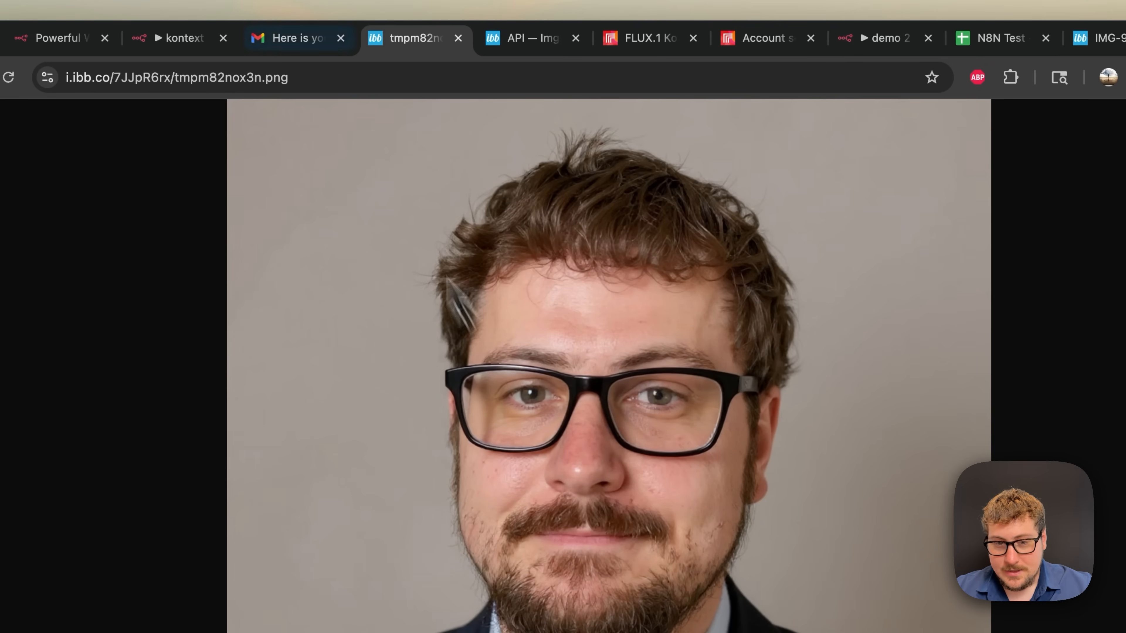
left_click(302, 39)
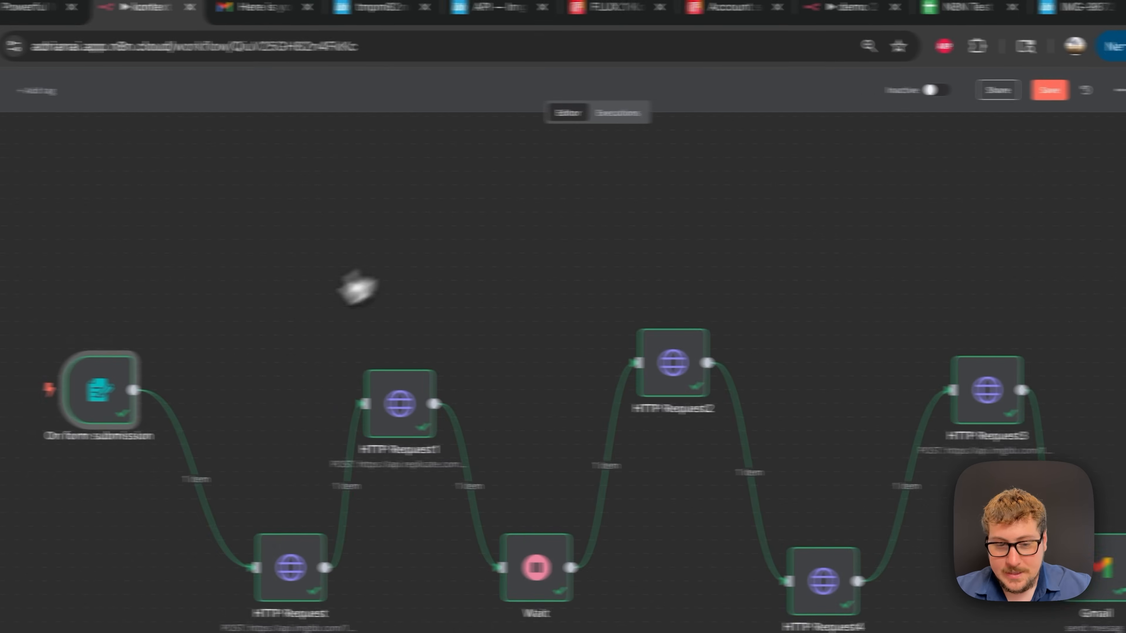
- Copy the form trigger's production URL
double_click(212, 406)
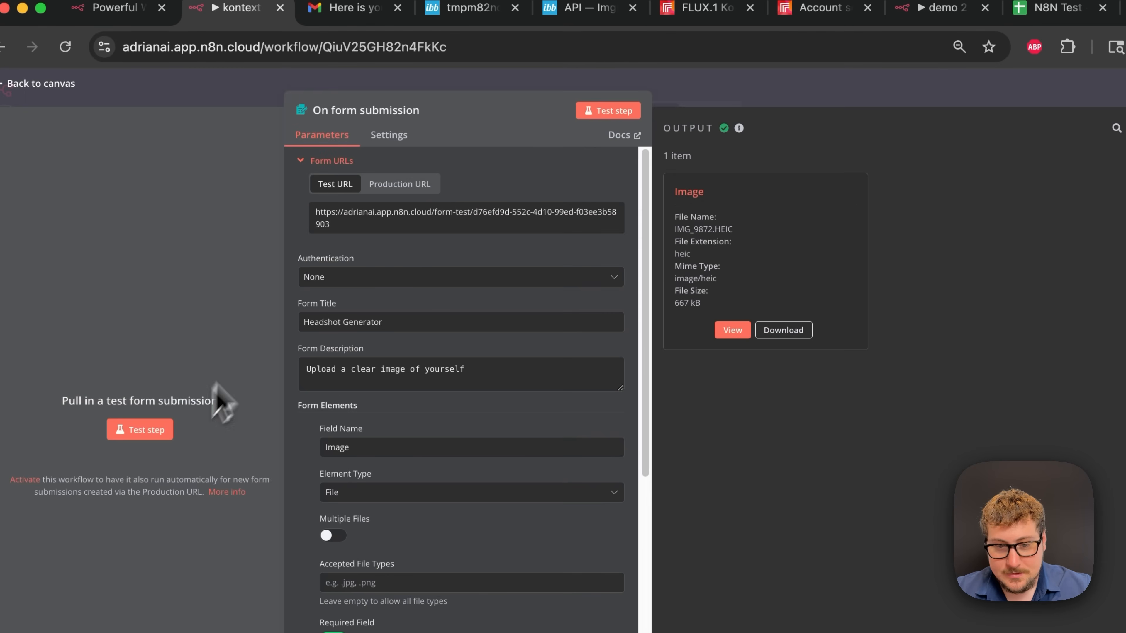
left_click(403, 195)
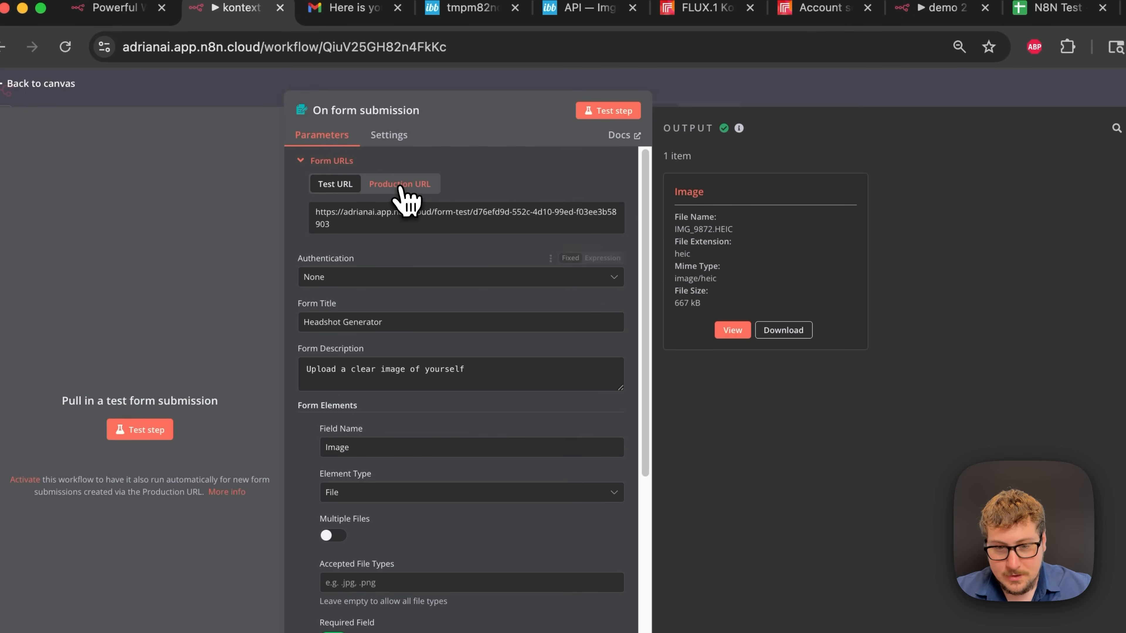
left_click(372, 211)
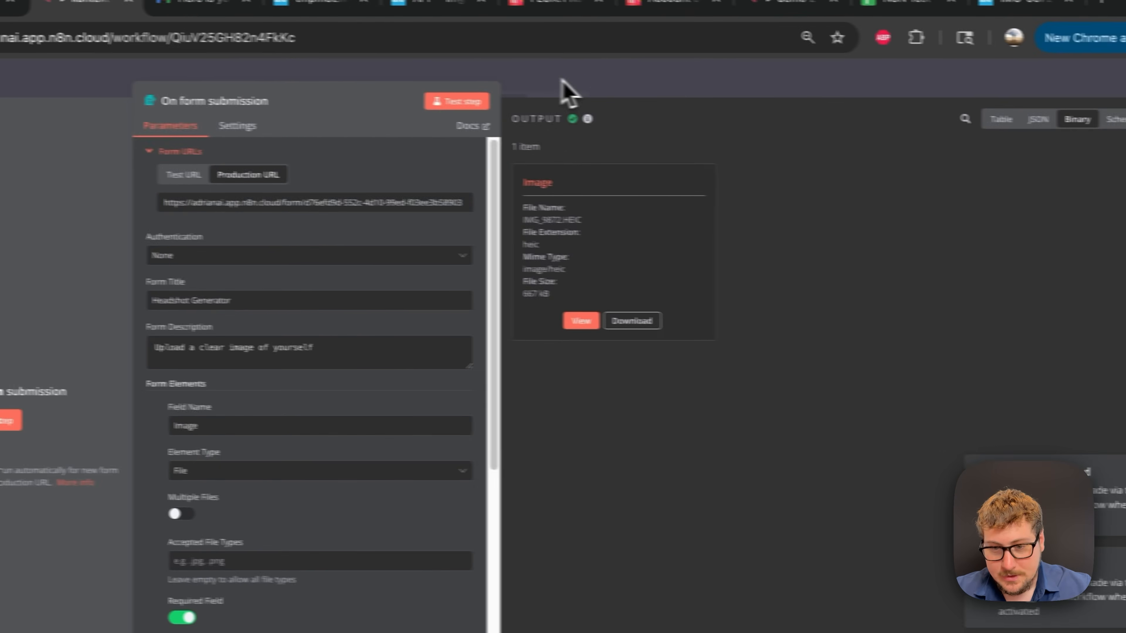
left_click(716, 89)
- Activate the workflow and load the production form URL in a new tab
left_click(848, 81)
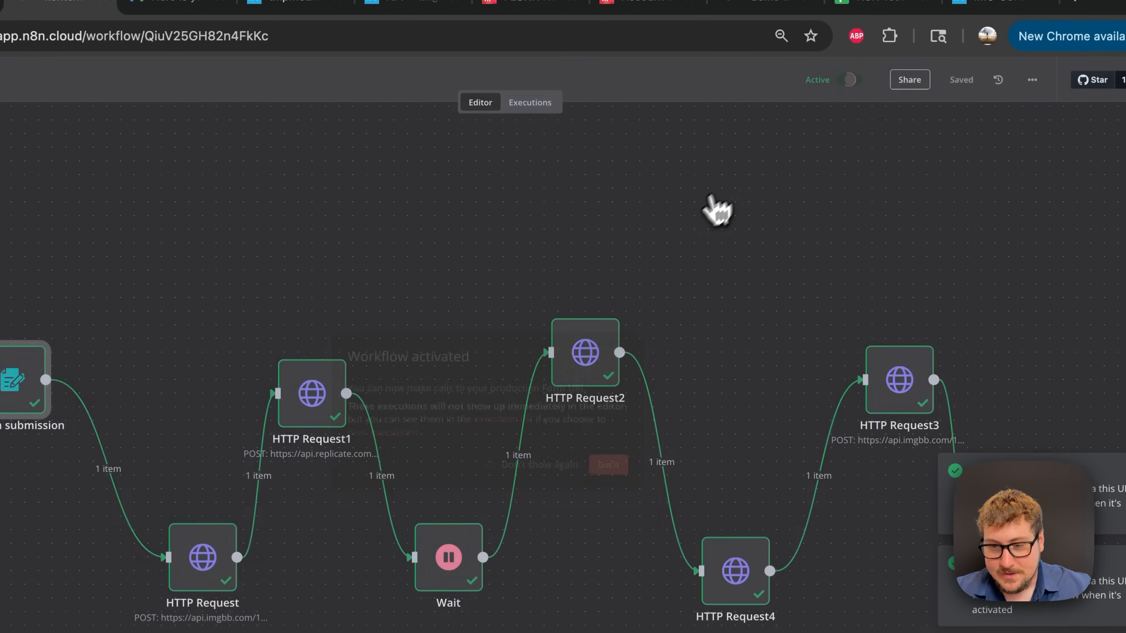
left_click(610, 472)
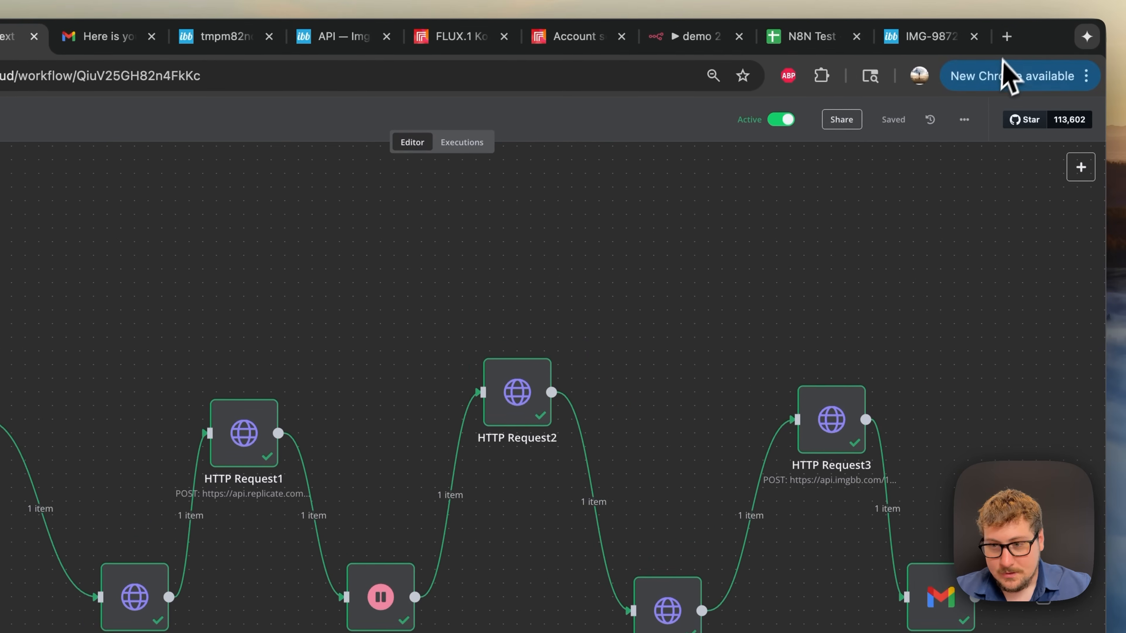
left_click(1006, 44)
type("p.n8n.cloud/form/d76efd9d-552c-4d10-99ed-f03ee3b58903")
key("Return")
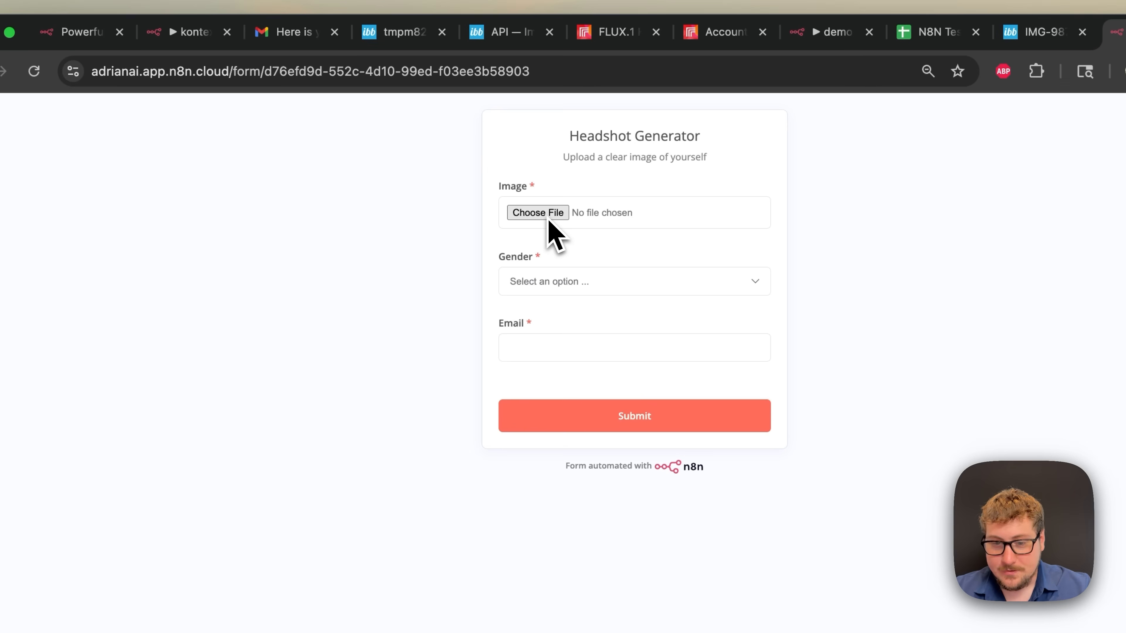
- Glance at the form's Gender choices, then switch to the Telegram Heygen workflow
left_click(559, 281)
left_click(389, 317)
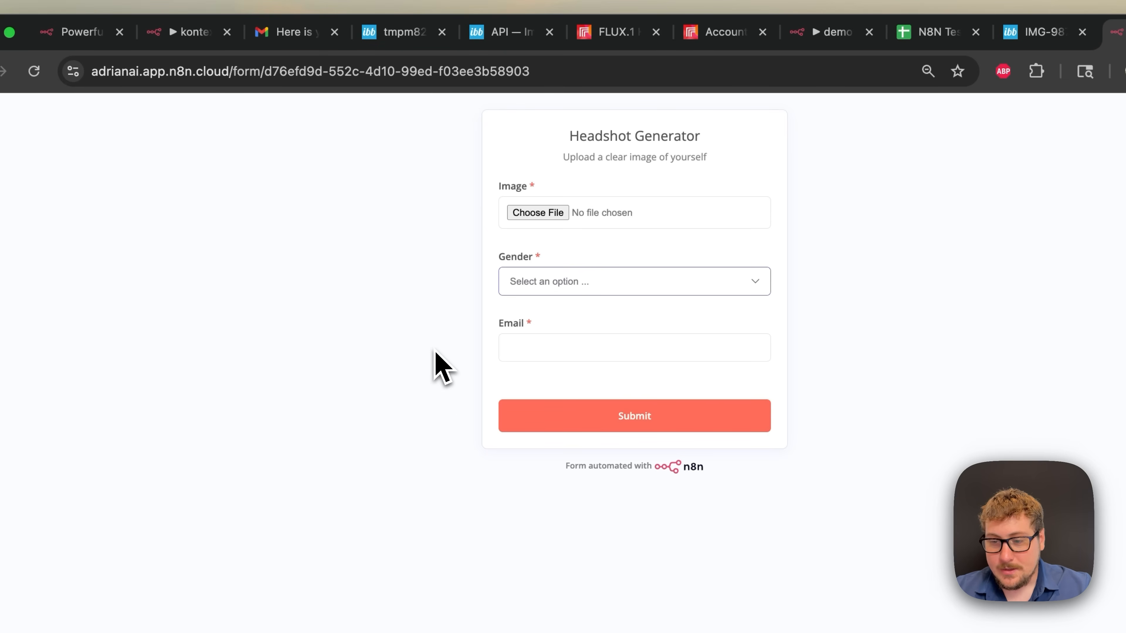
left_click(186, 33)
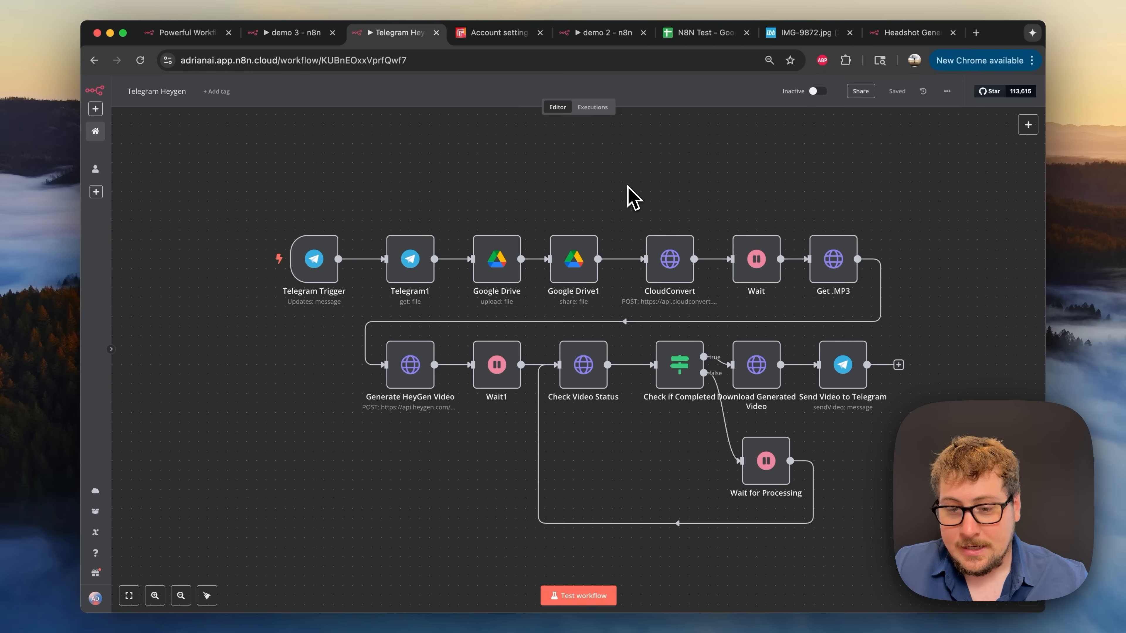
- Paste the Google Drive upload and share nodes into demo 3 and position them centrally
left_click_drag(624, 176, 453, 316)
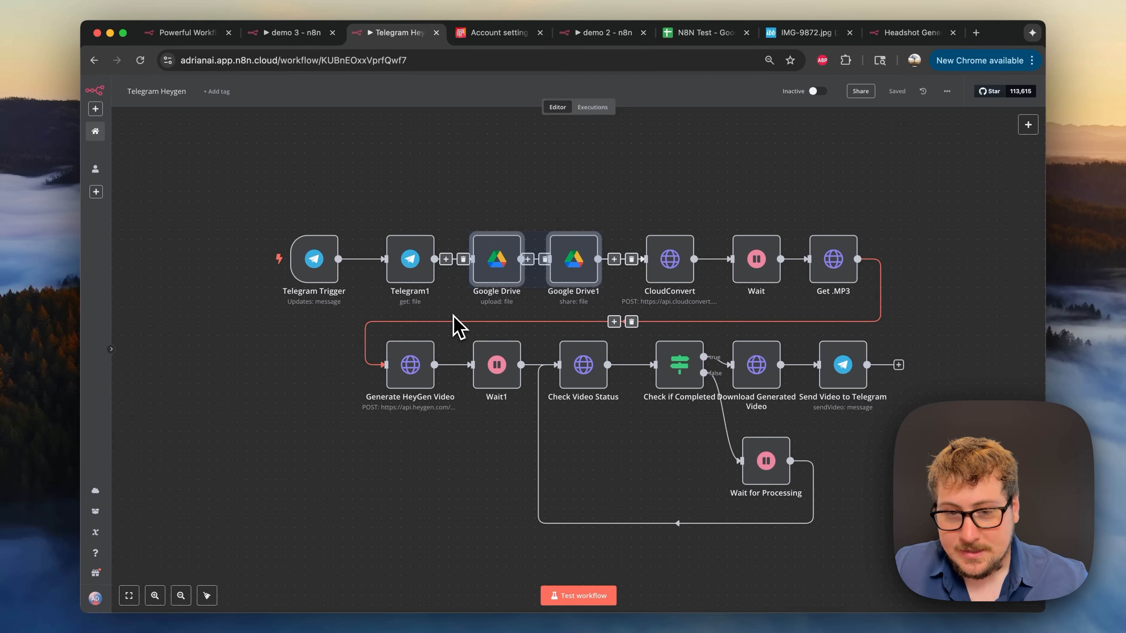
left_click(302, 33)
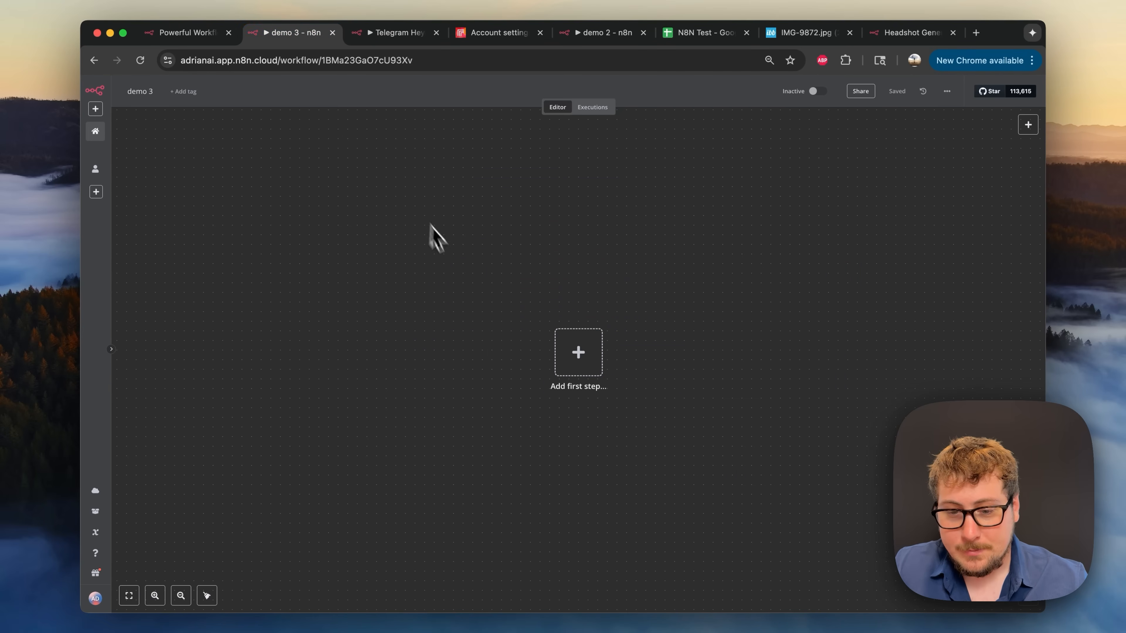
key("super+v")
left_click_drag(537, 361, 608, 334)
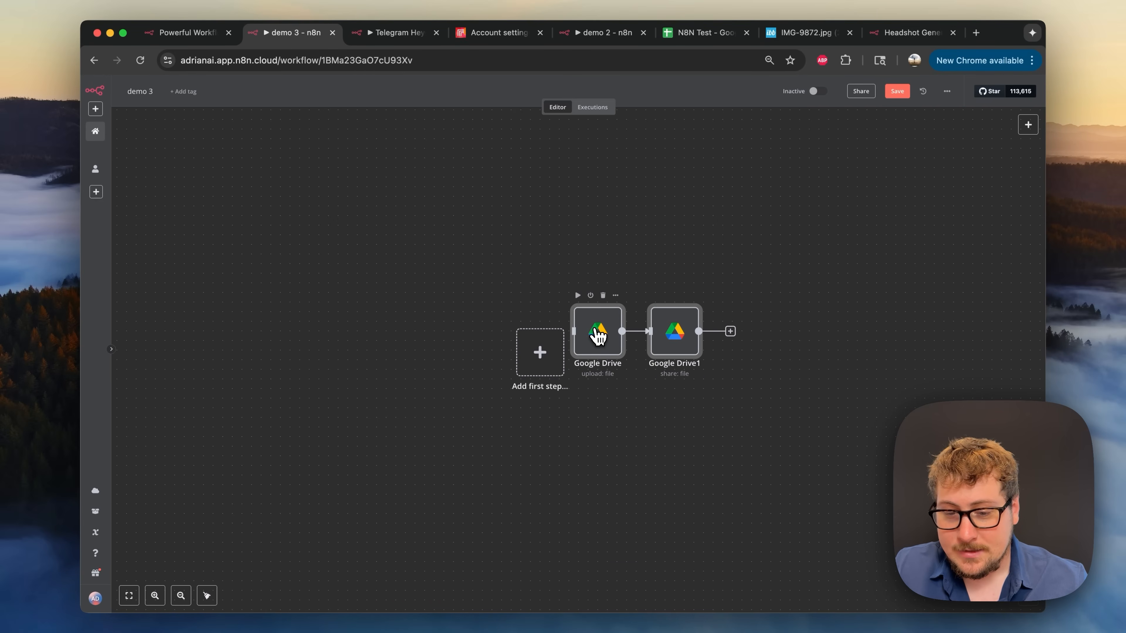
left_click_drag(598, 330, 610, 343)
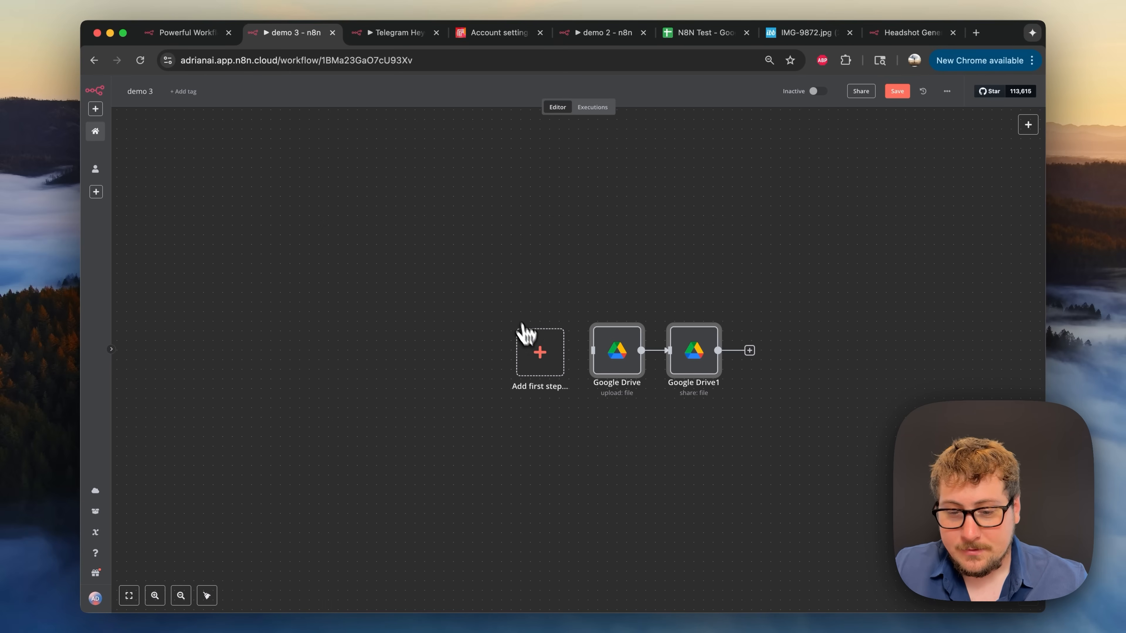
- Add an n8n Form 'On new form event' trigger titled 'test'
left_click(540, 354)
type("form")
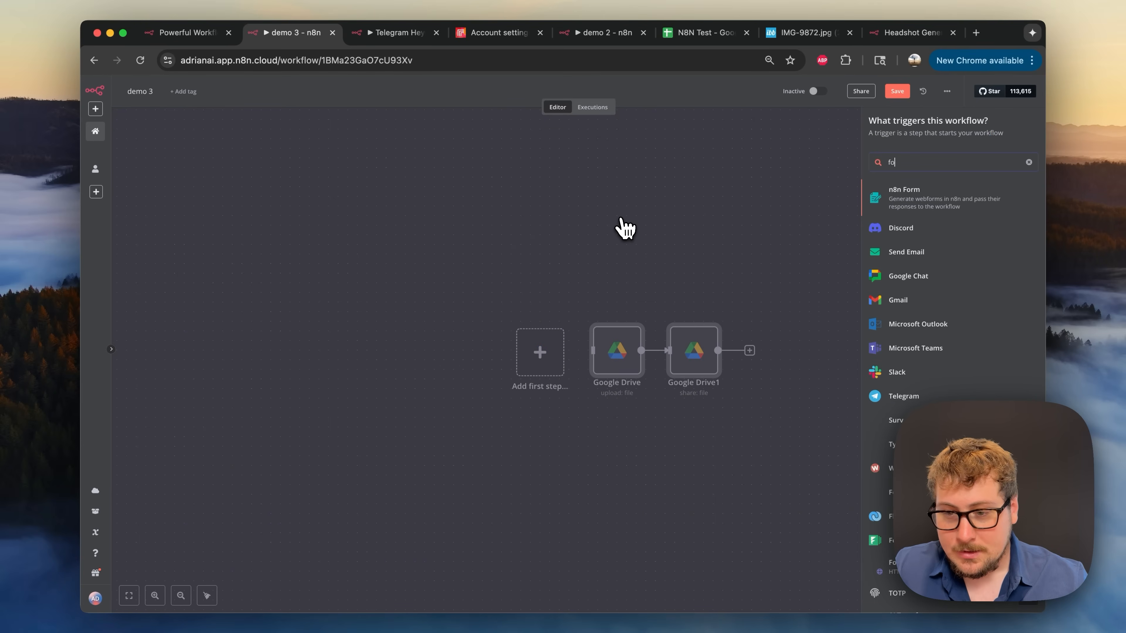
left_click(903, 201)
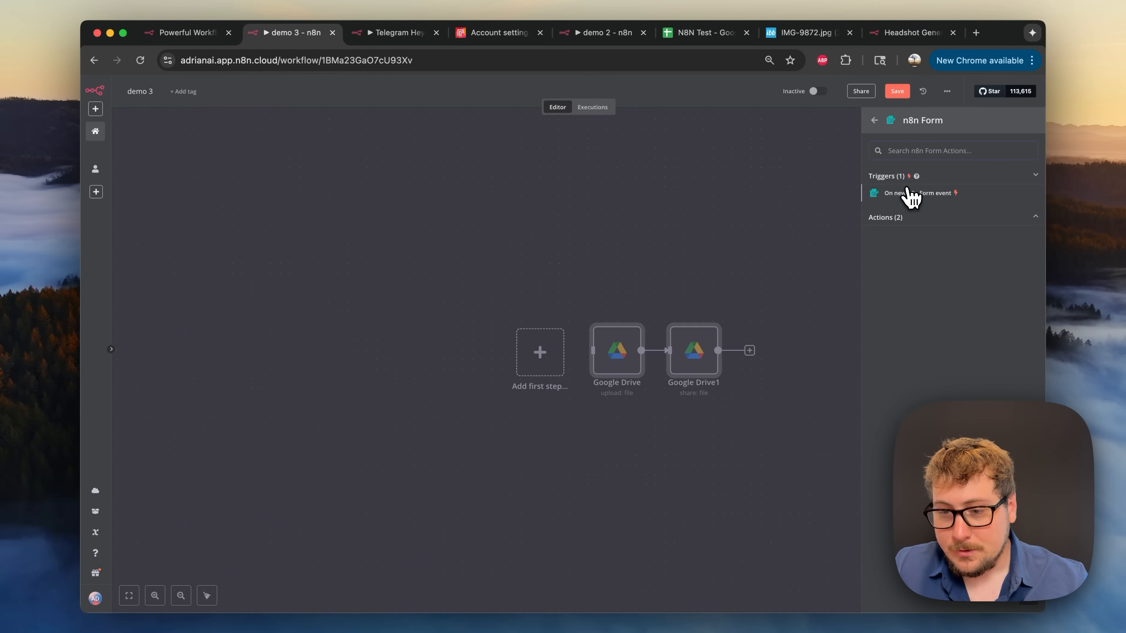
left_click(915, 196)
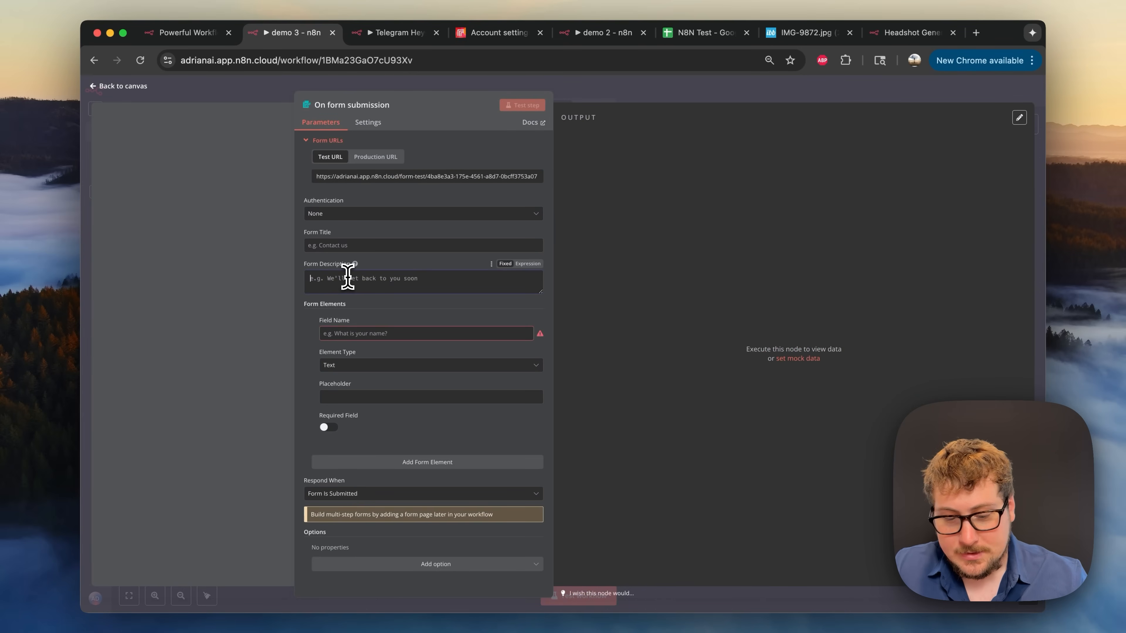
type("t")
left_click(355, 247)
type("test")
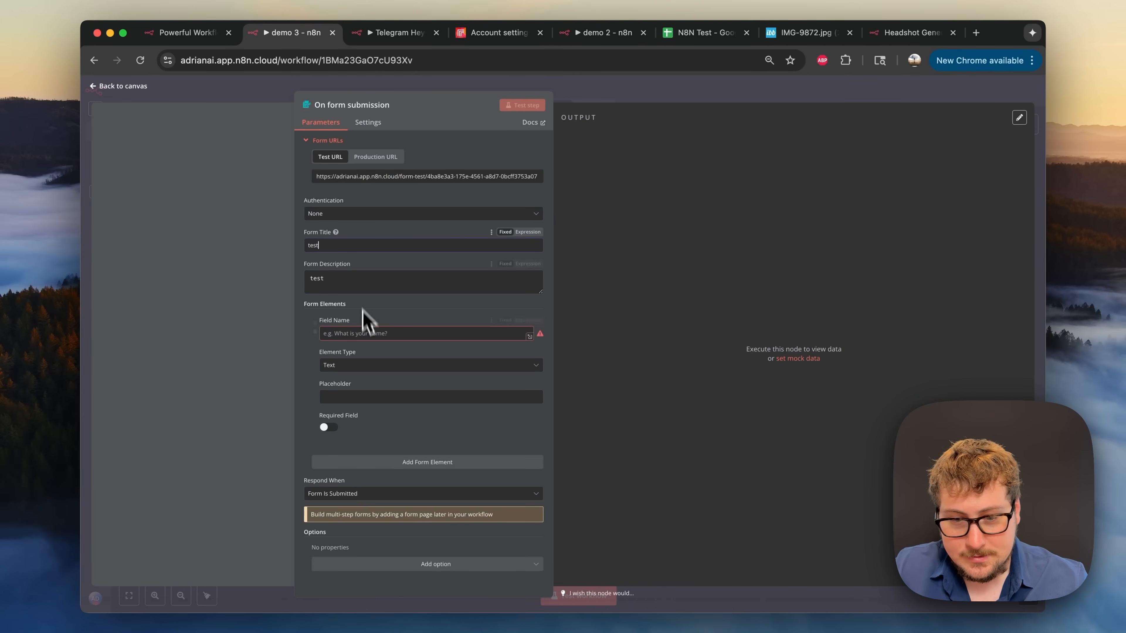
- Add a required File field 'Image' and connect the trigger before Google Drive
left_click(364, 333)
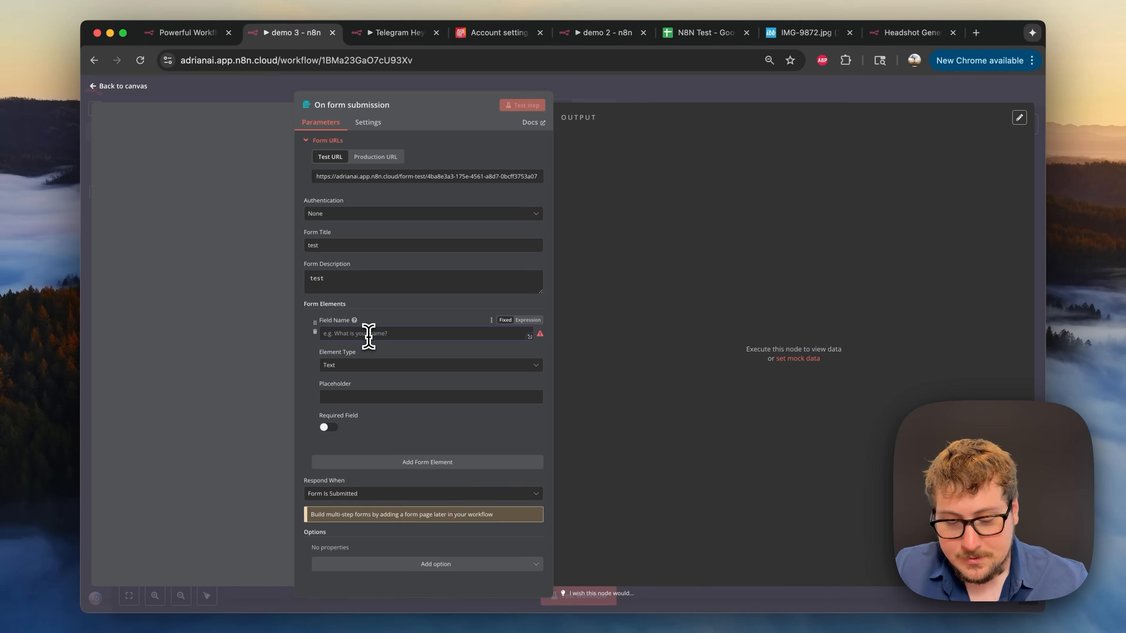
type("Image")
left_click(367, 368)
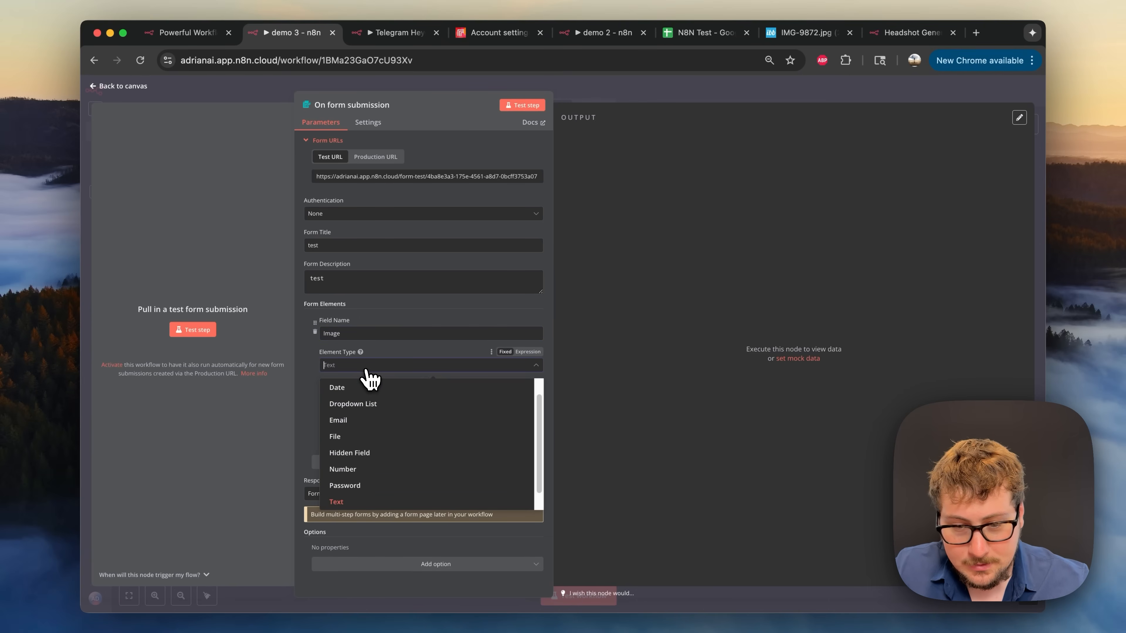
left_click(360, 436)
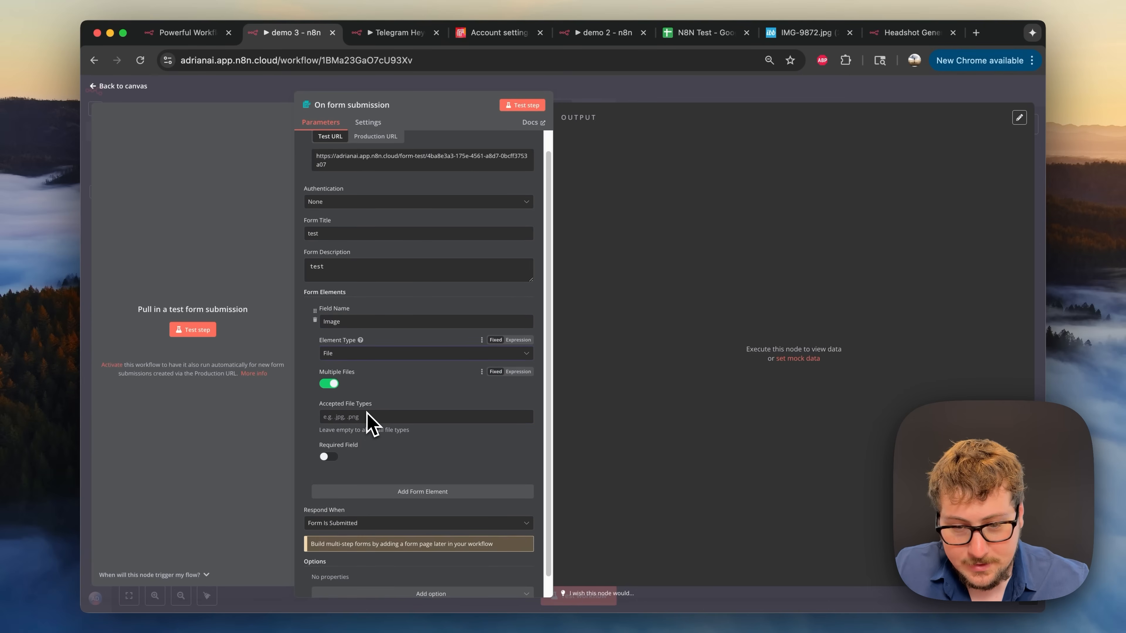
scroll(368, 416, "down", 1)
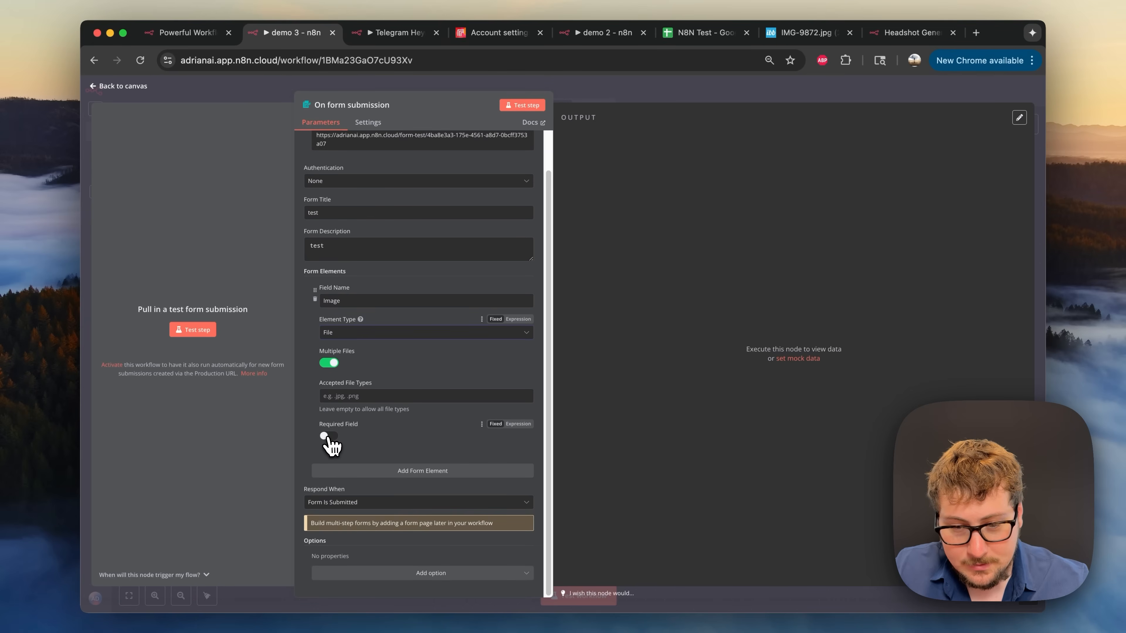
left_click(328, 436)
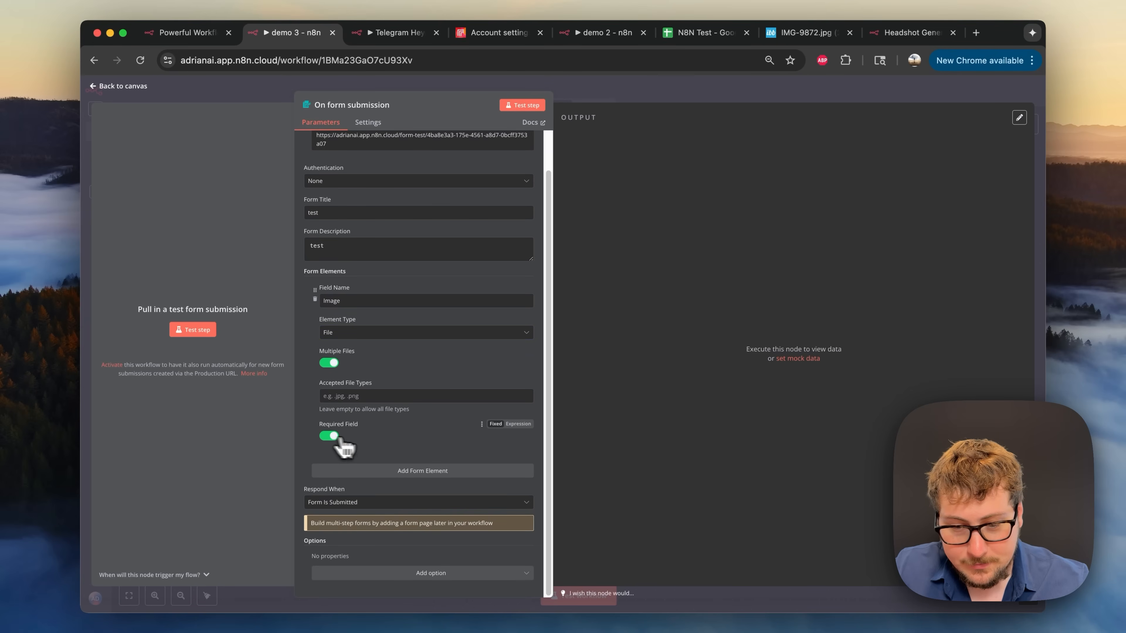
left_click(571, 95)
left_click_drag(799, 358, 603, 359)
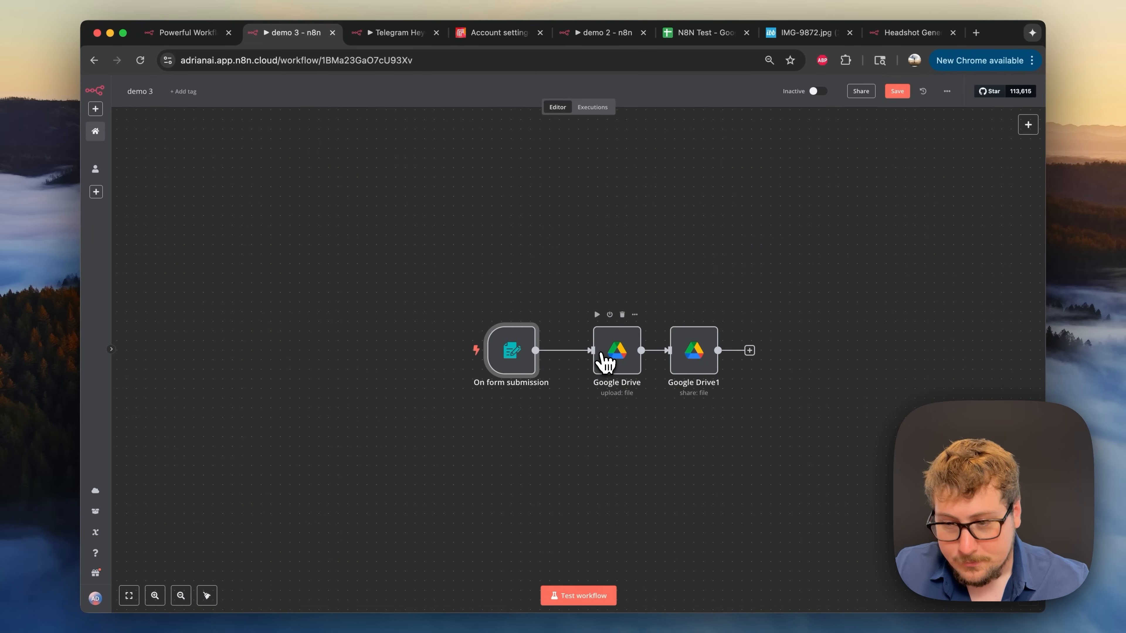
- Run a test and submit IMG_9872.HEIC through the form
left_click(454, 351)
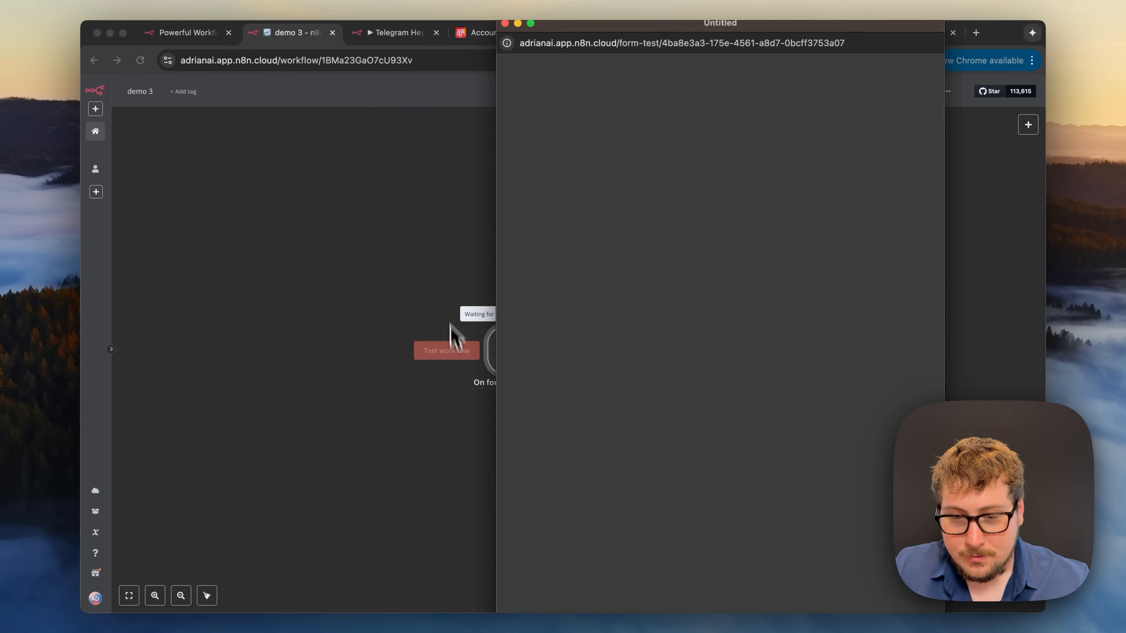
left_click(659, 168)
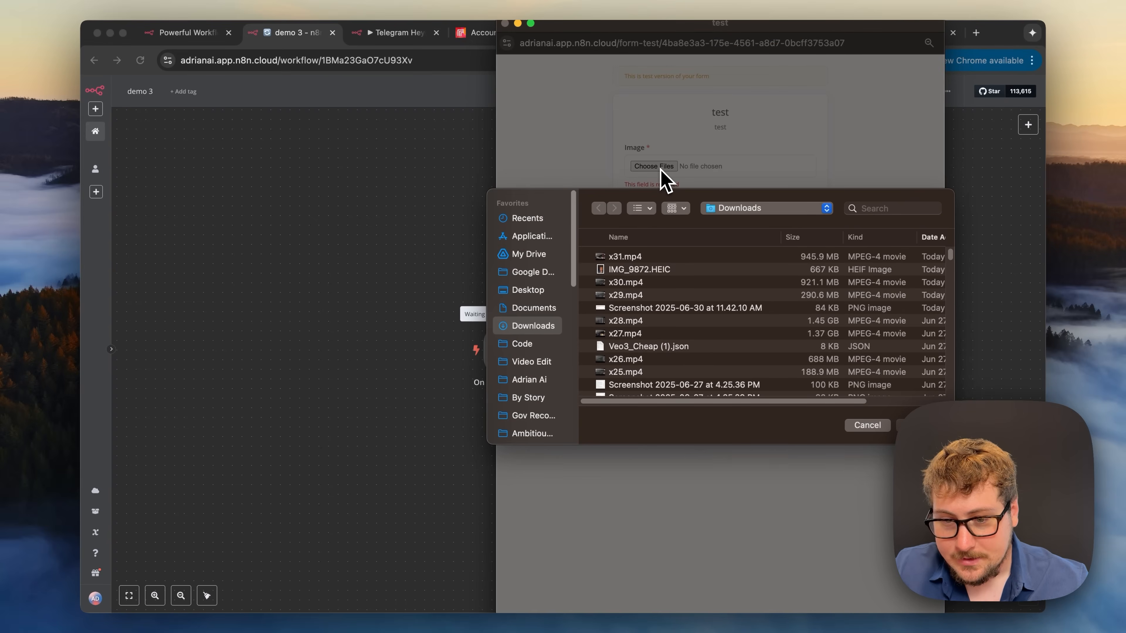
left_click(629, 270)
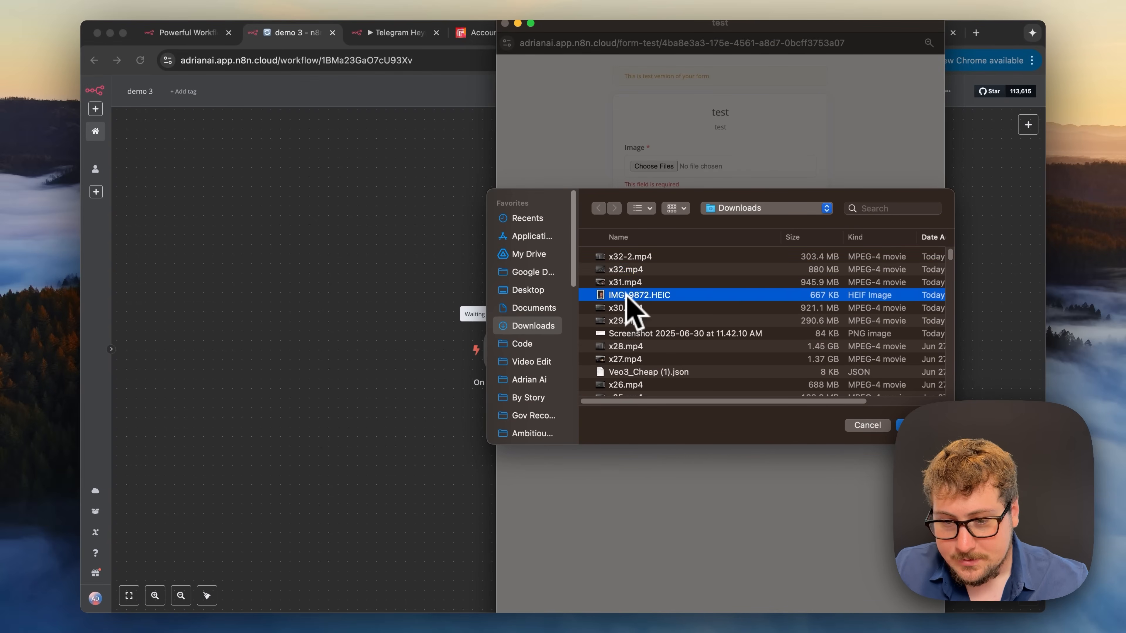
left_click(900, 424)
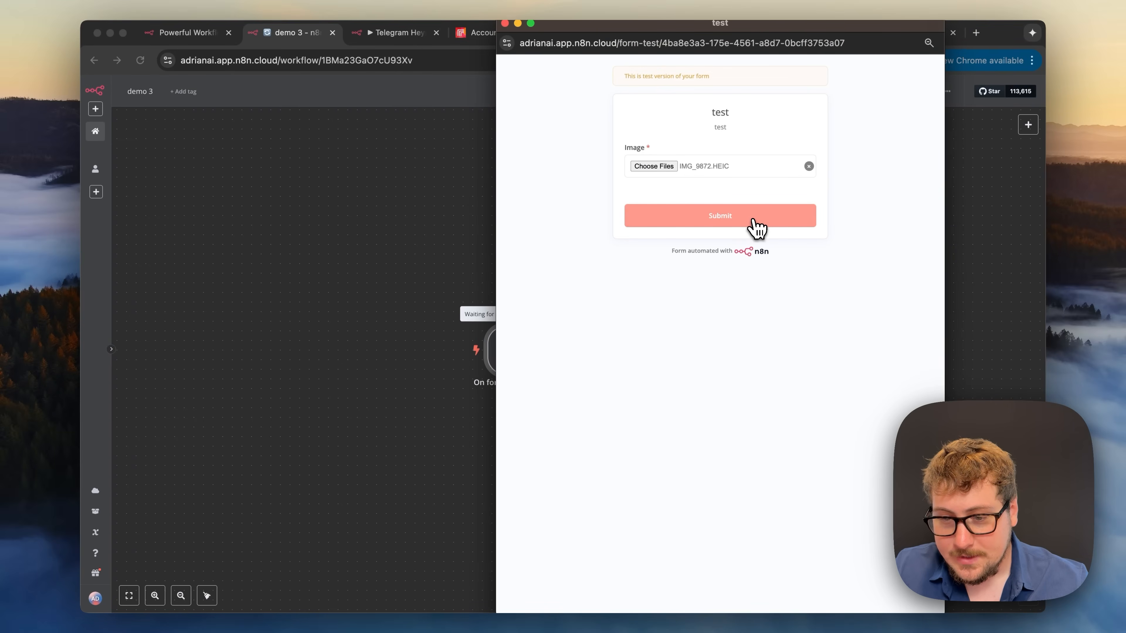
left_click(758, 228)
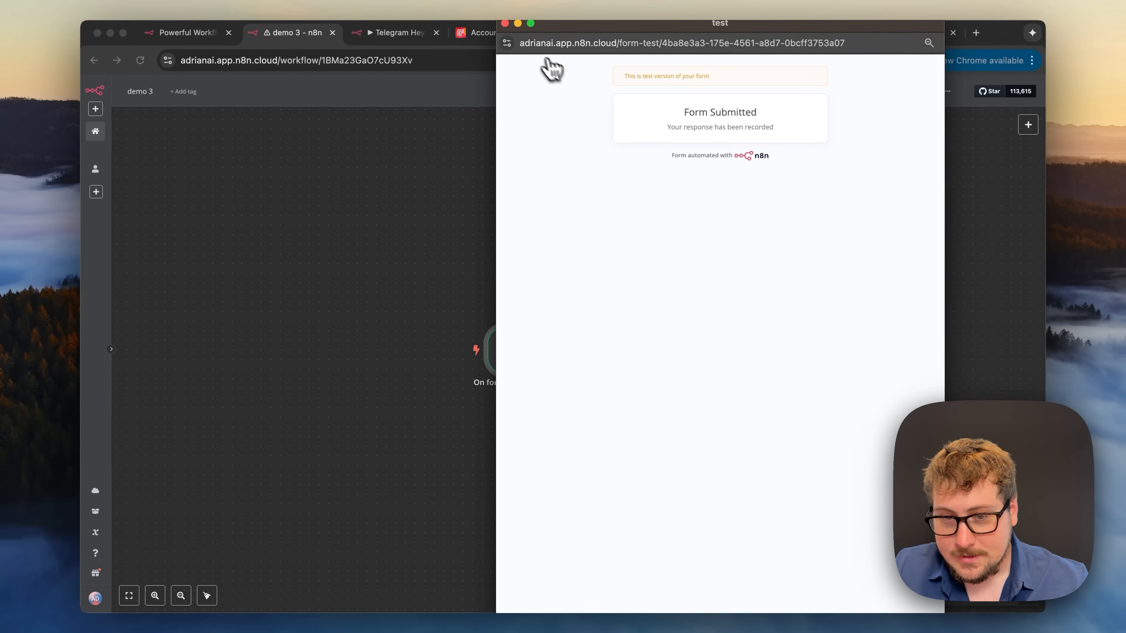
left_click(505, 23)
- Set the Google Drive node's Input Data Field Name to Image and test-upload IMG_9872.HEIC
double_click(616, 352)
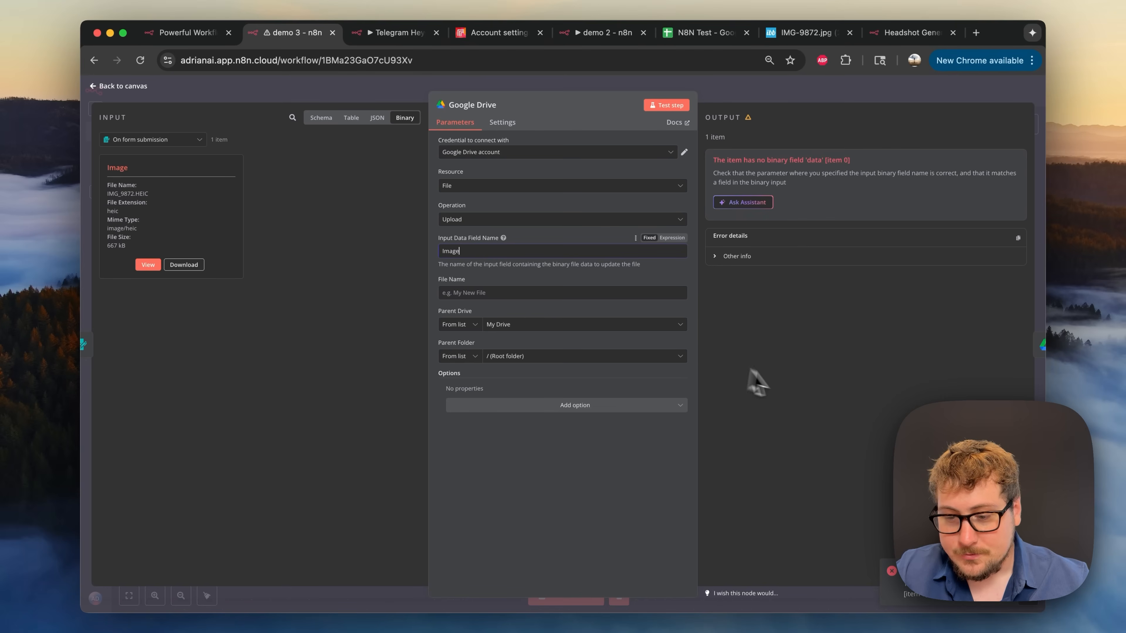
left_click(663, 107)
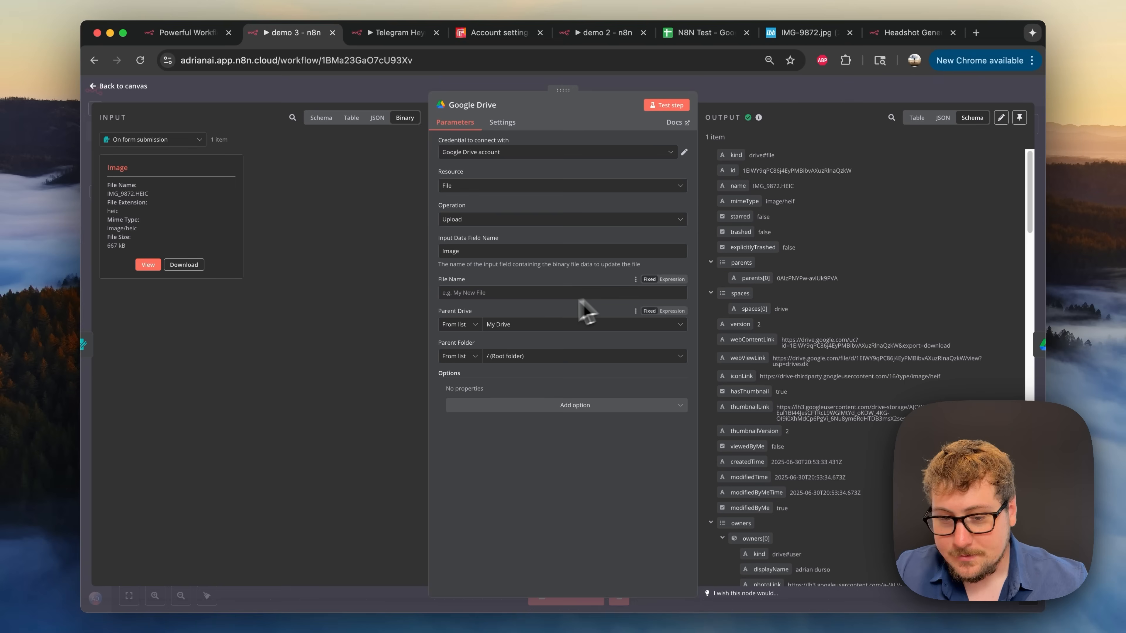
scroll(784, 320, "down", 2)
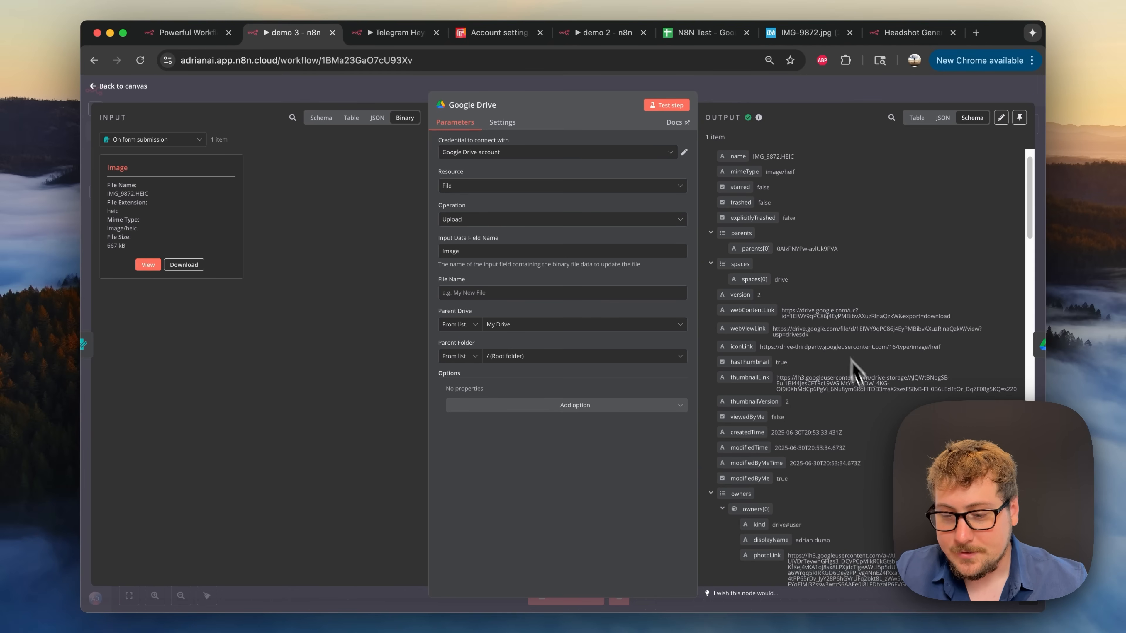
left_click(818, 94)
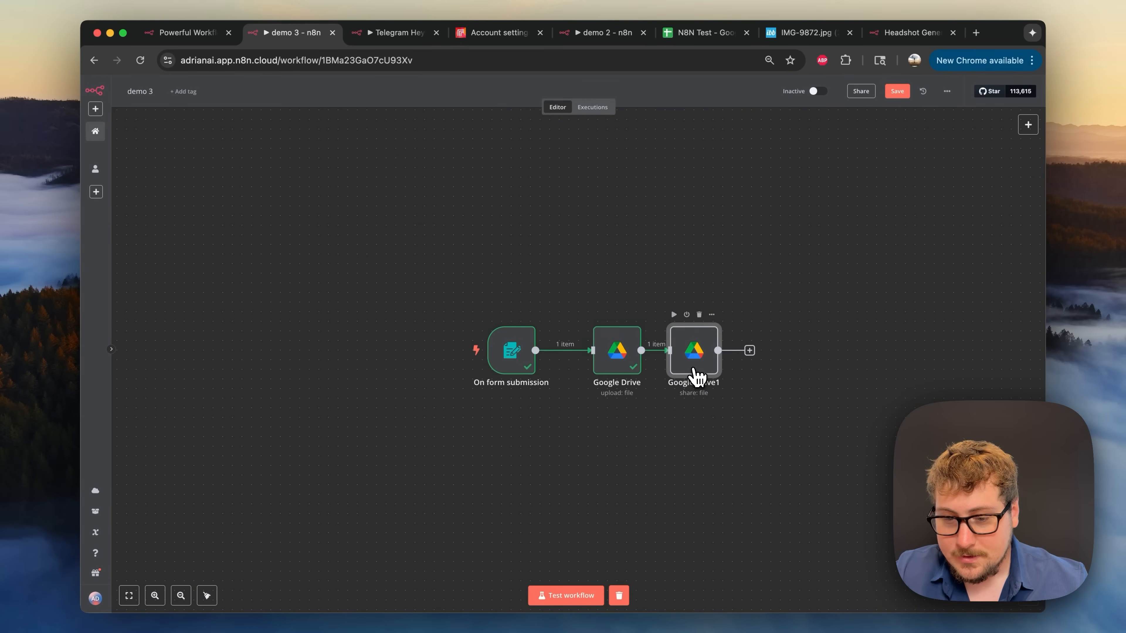
- Check the File By ID expression {{ $json.id }}, then test sharing the file with anyone as reader
double_click(695, 362)
left_click(536, 251)
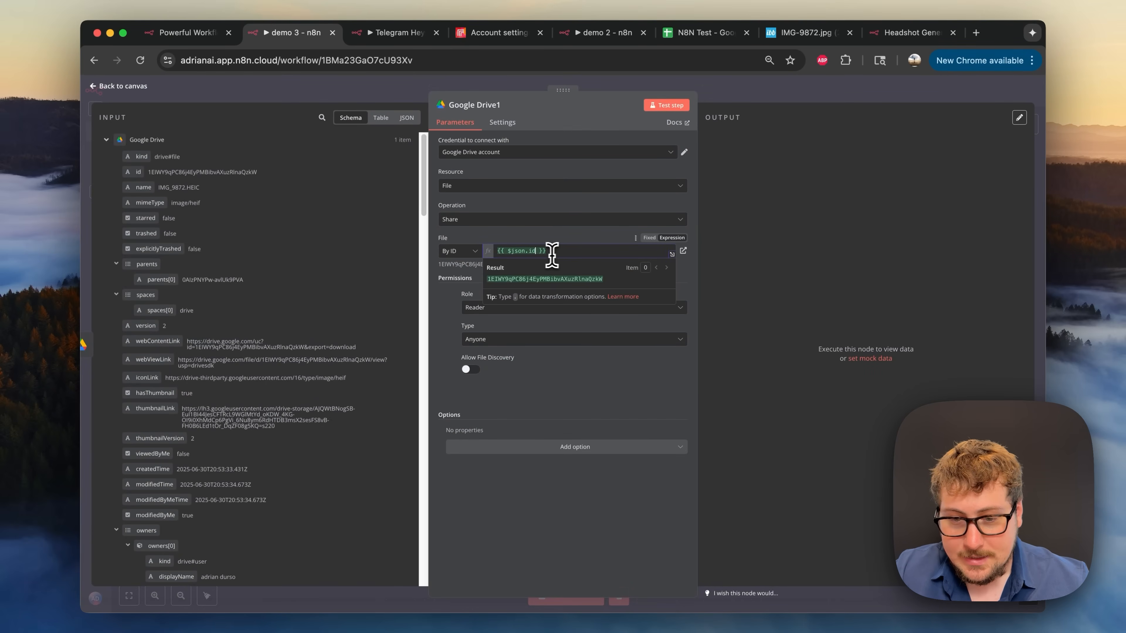
left_click(525, 255)
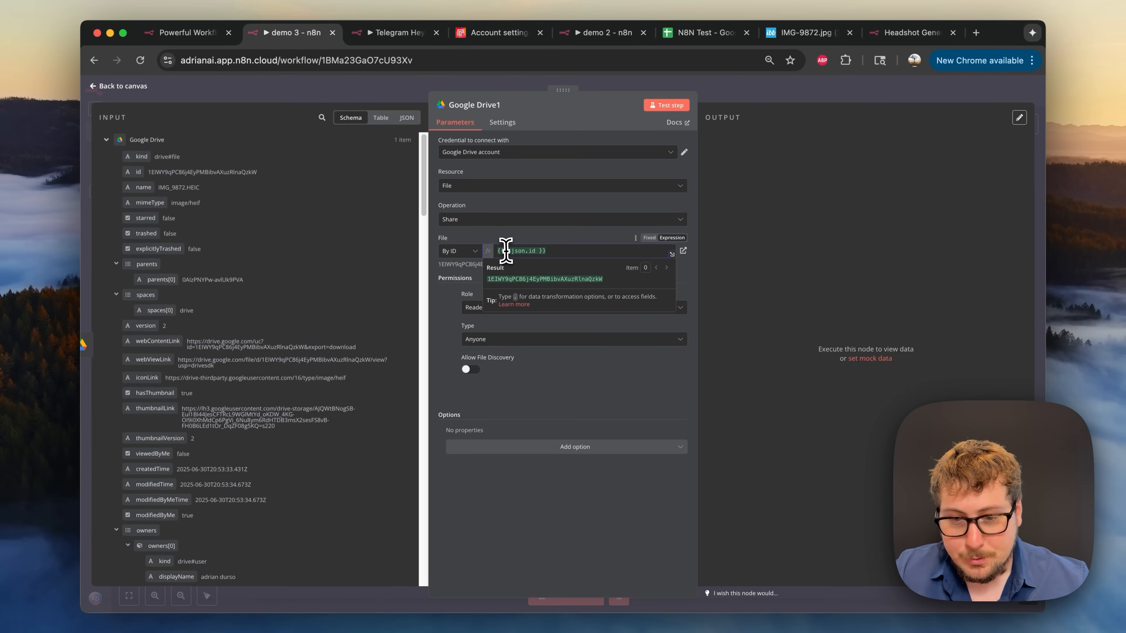
double_click(189, 346)
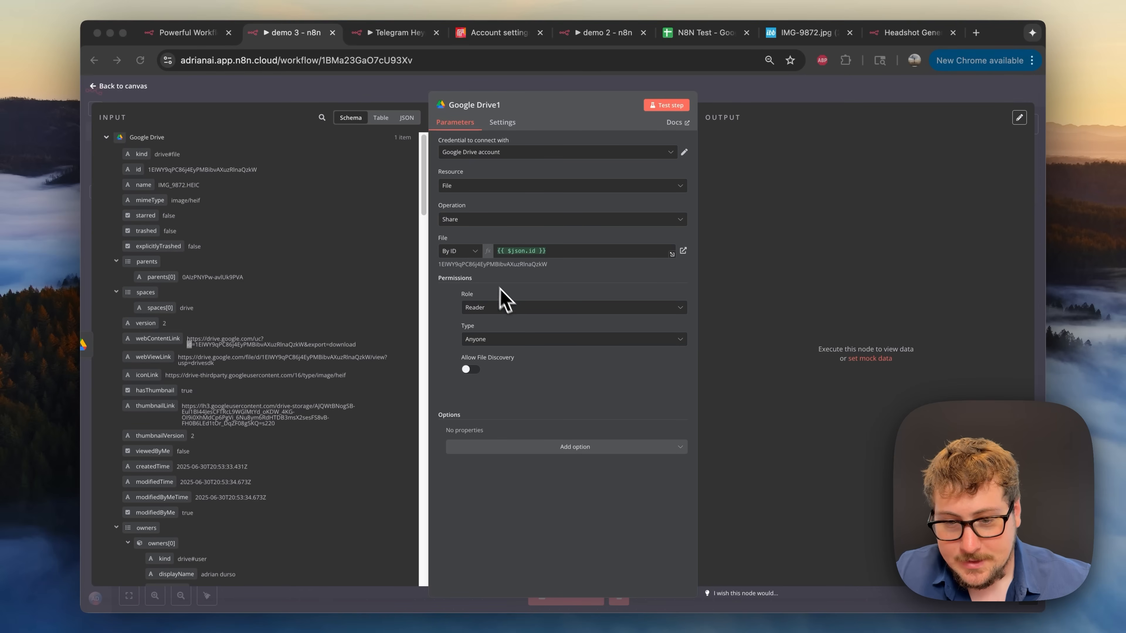
left_click(572, 239)
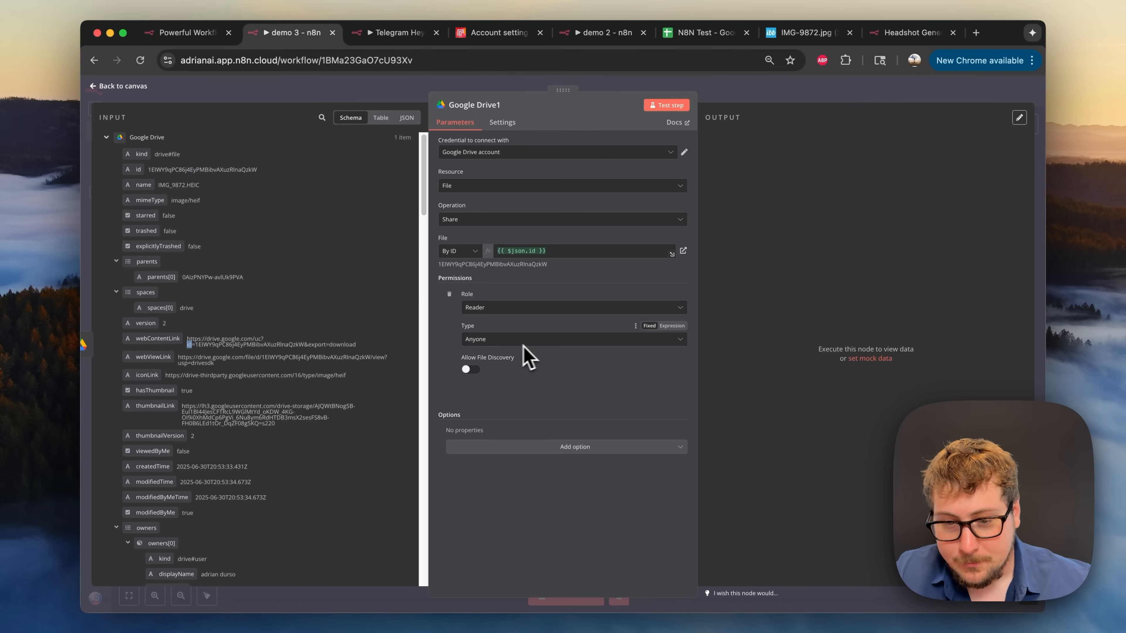
left_click(669, 111)
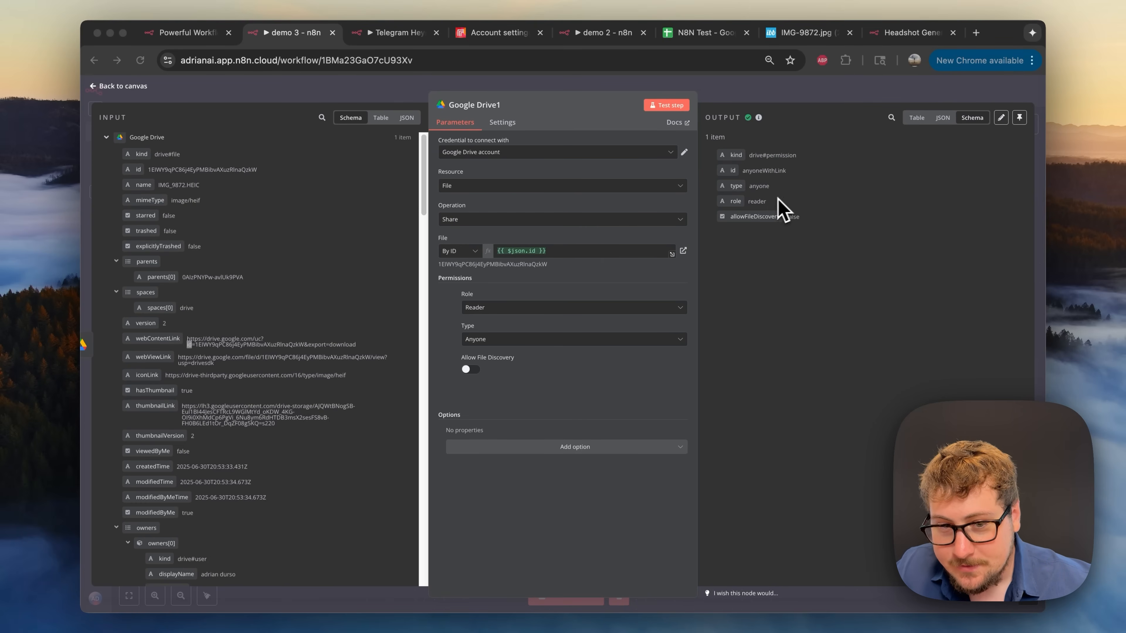
left_click(390, 40)
- Highlight the drive.google.com download URL prefix in the Telegram workflow's CloudConvert JSON body
left_click(515, 461)
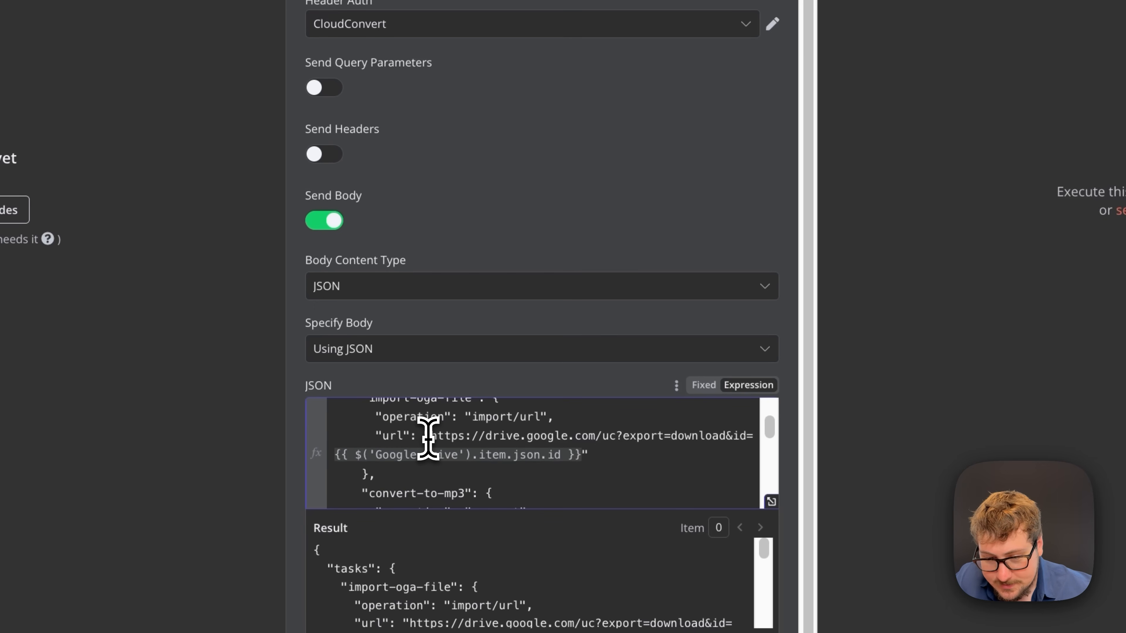
left_click_drag(429, 435, 593, 451)
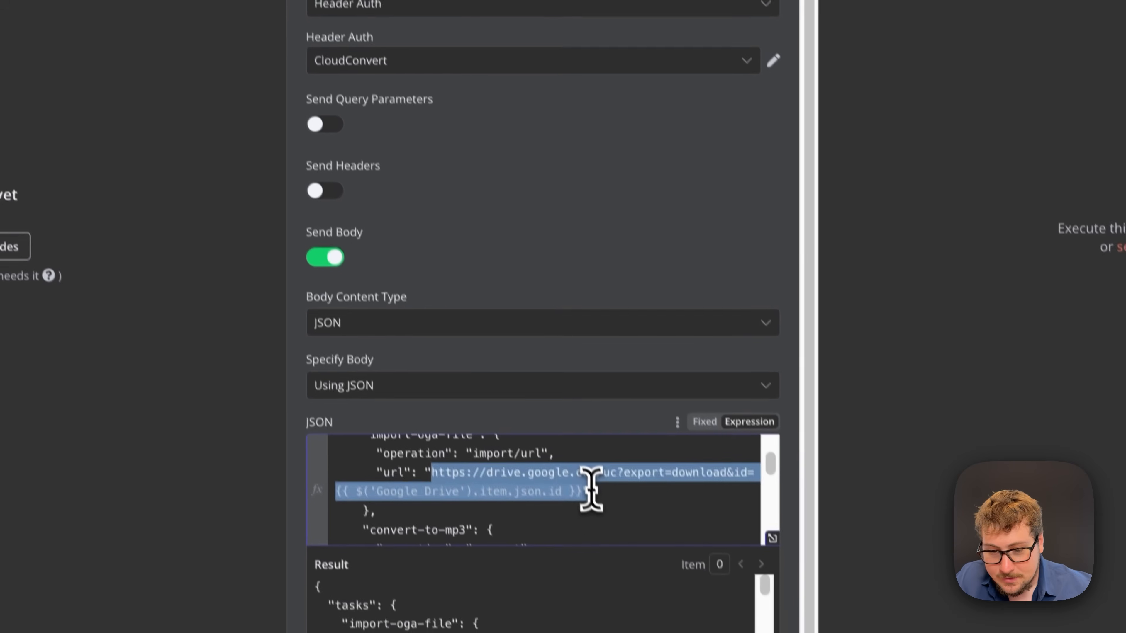
left_click(592, 454)
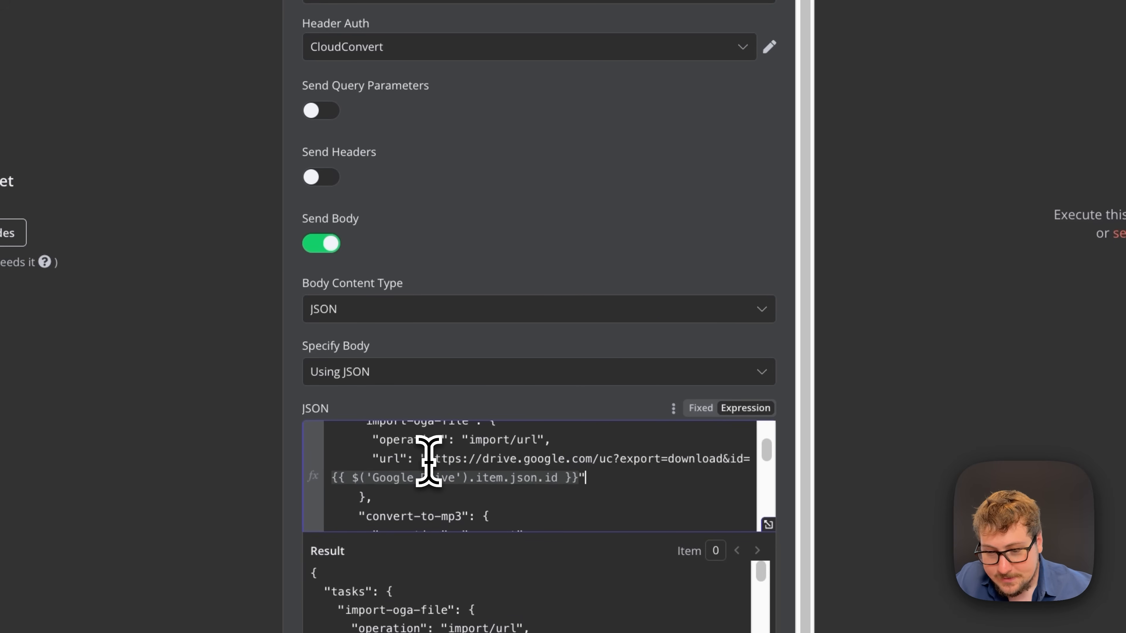
left_click_drag(428, 459, 736, 460)
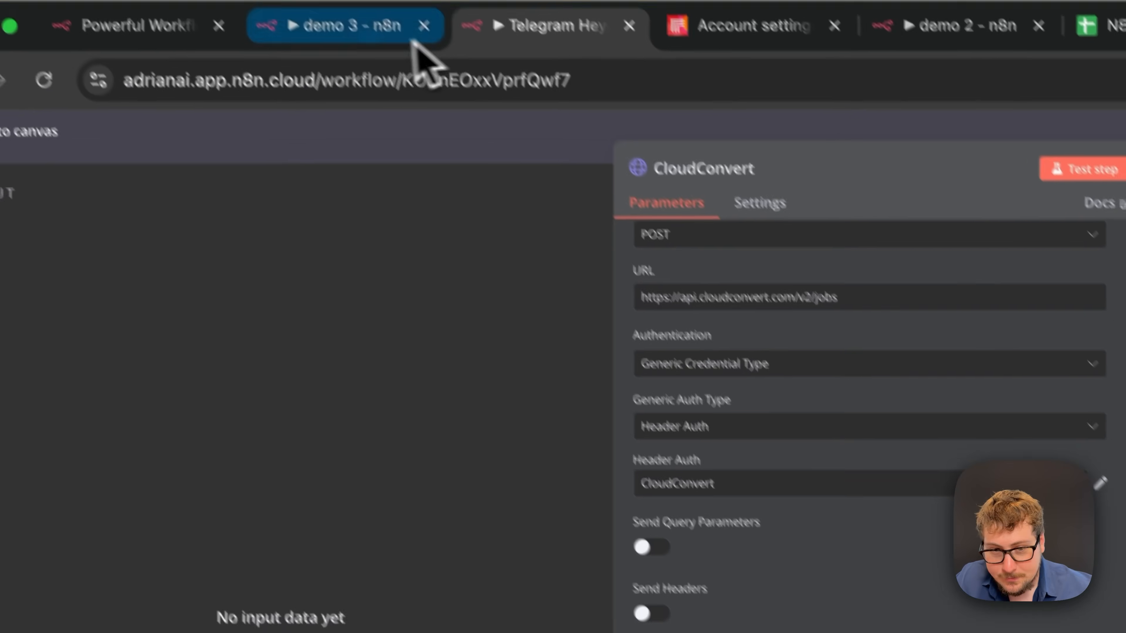
left_click(403, 40)
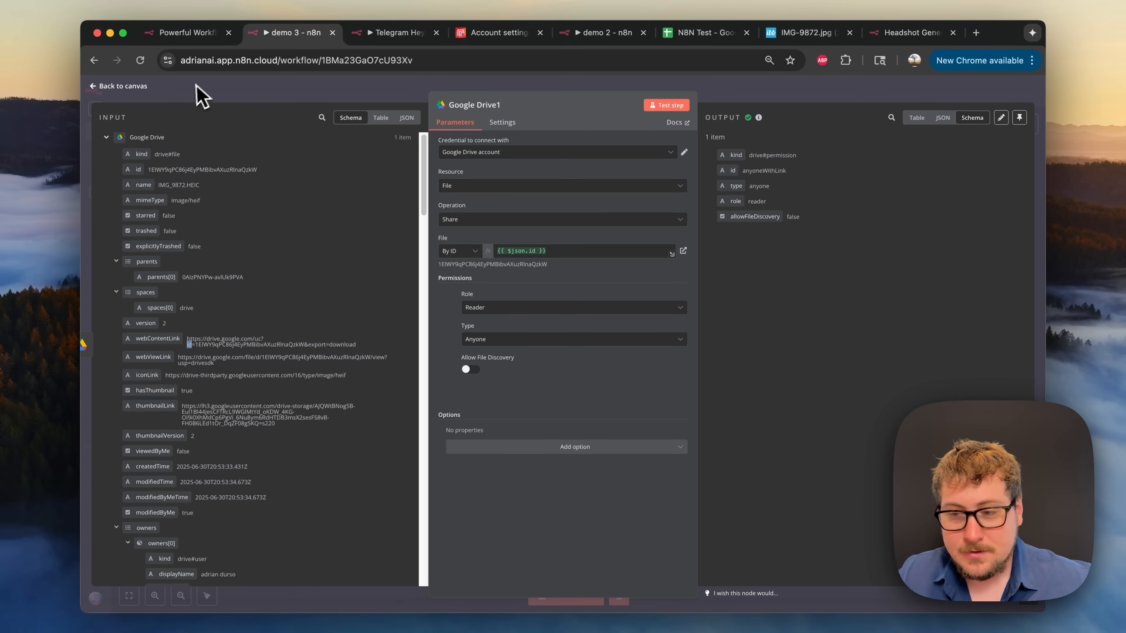
- Move the Google Drive and Google Drive1 nodes left so they sit closer together
left_click(991, 96)
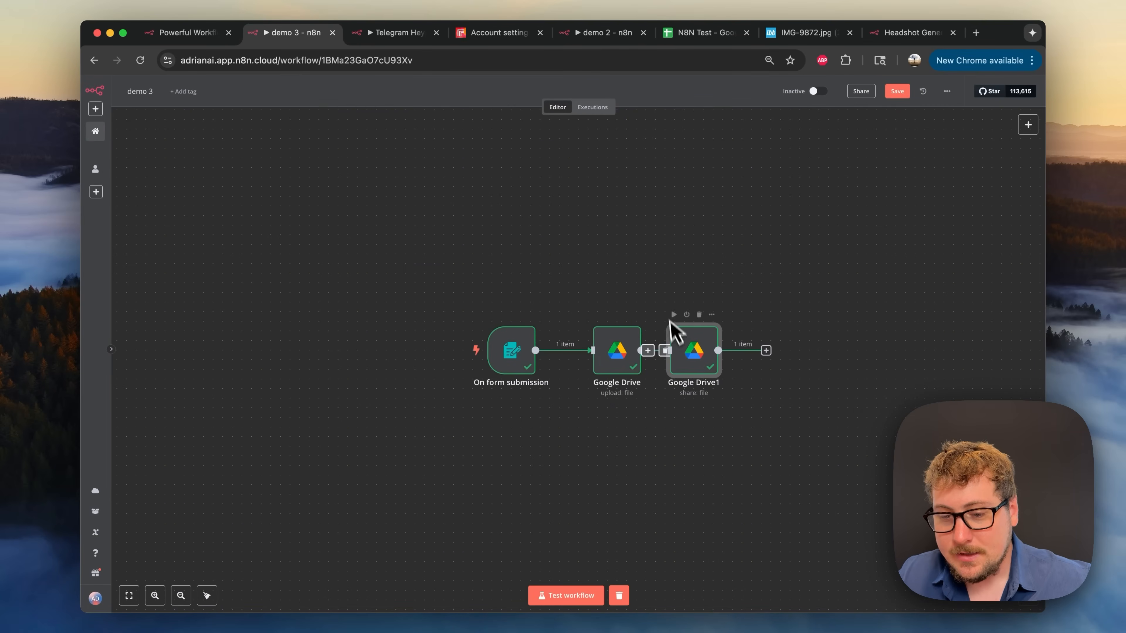
left_click_drag(624, 350, 600, 351)
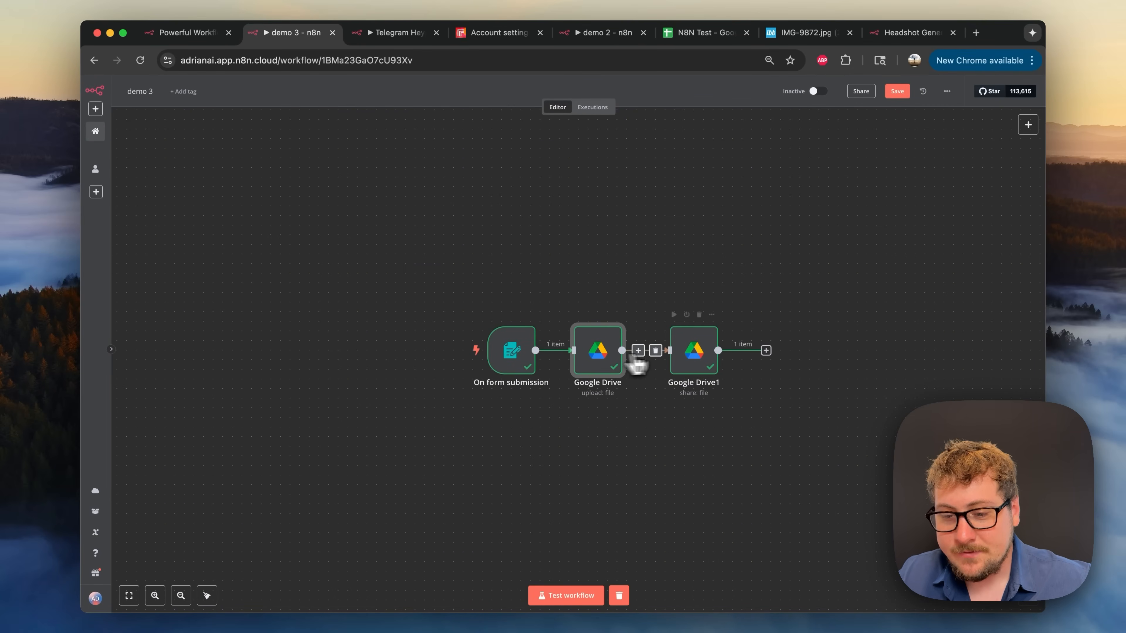
left_click_drag(694, 359, 674, 358)
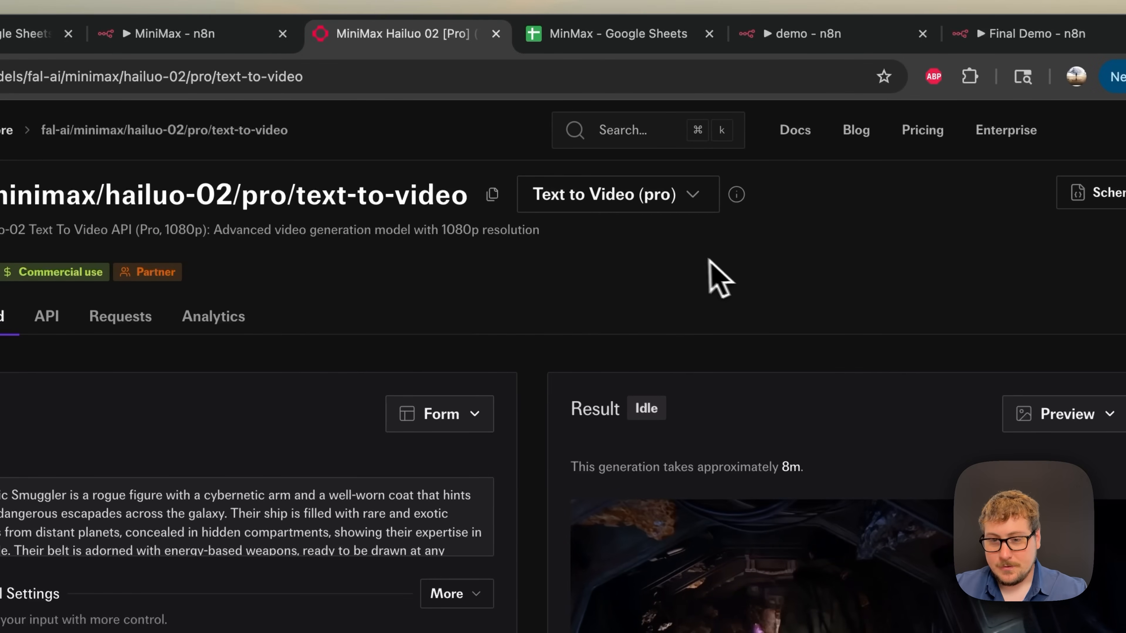
- Browse the Hailuo-02 variant list, keep Text to Video (pro), and scroll to the result video
left_click(576, 204)
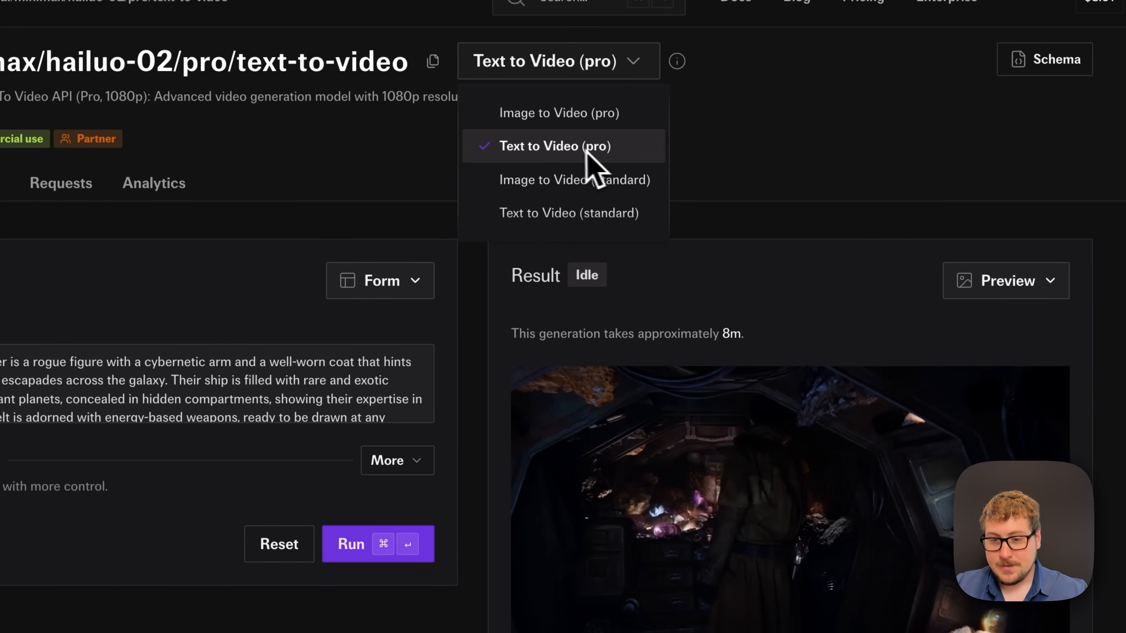
left_click(607, 155)
scroll(674, 174, "down", 3)
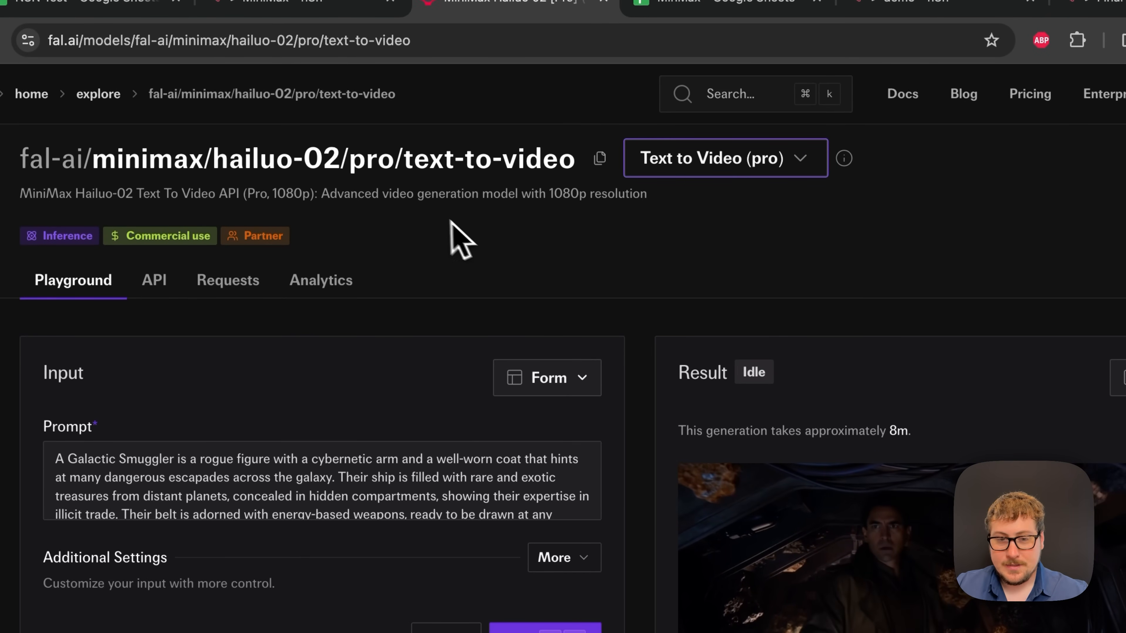
left_click(283, 2)
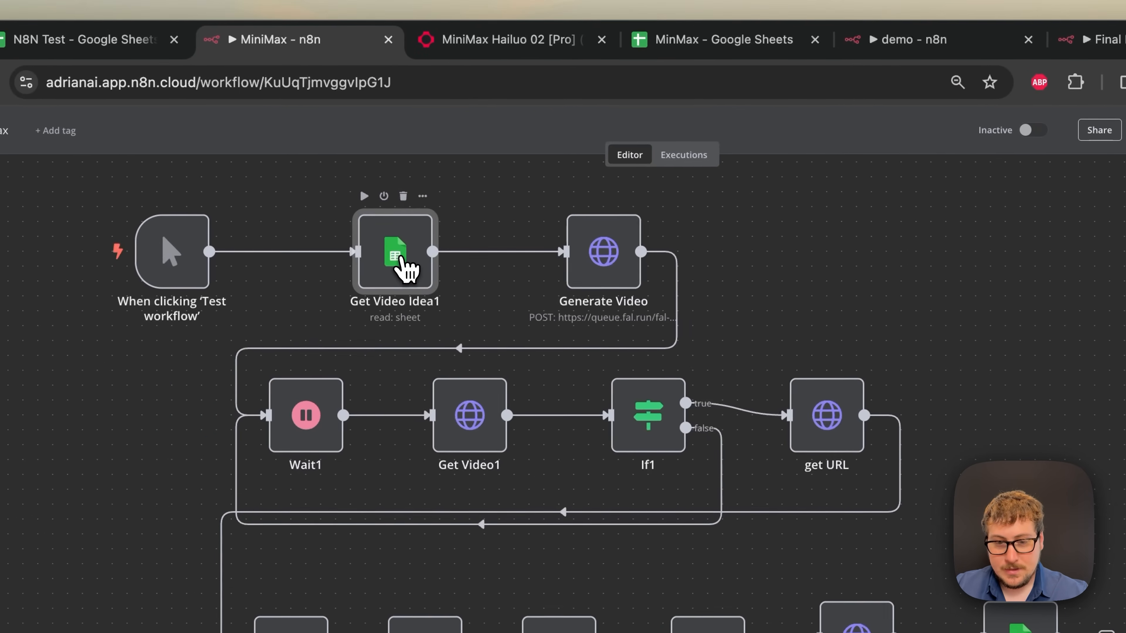
- Compare Get Video Idea1's Status=todo filter with the MinMax sheet's A2 prompt and B2 status
double_click(403, 261)
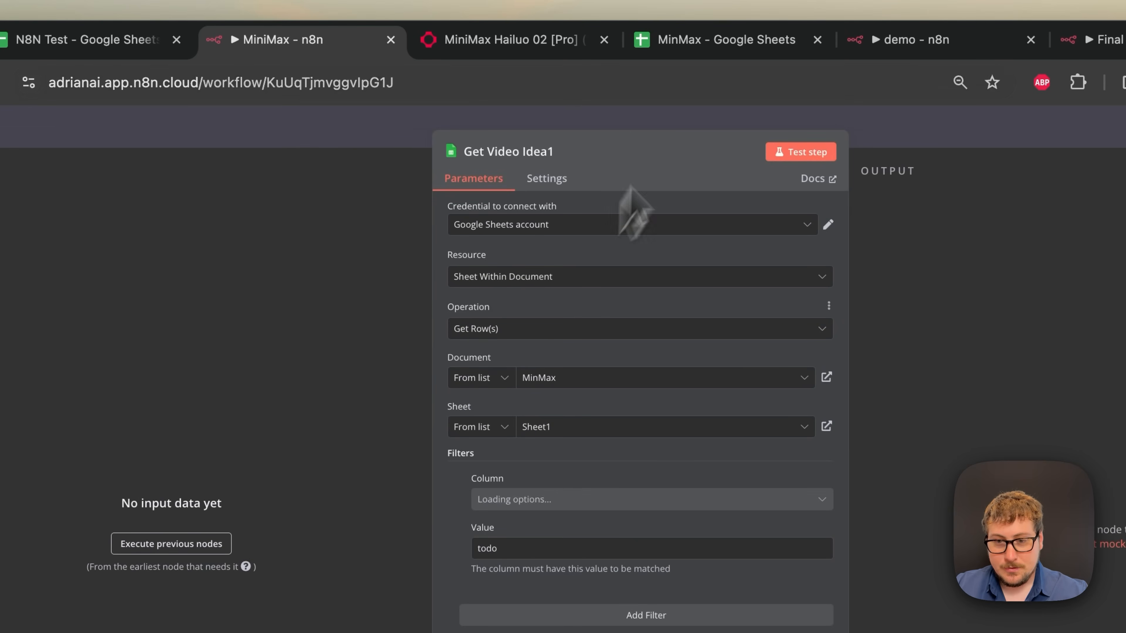
left_click_drag(658, 50, 510, 52)
left_click(308, 54)
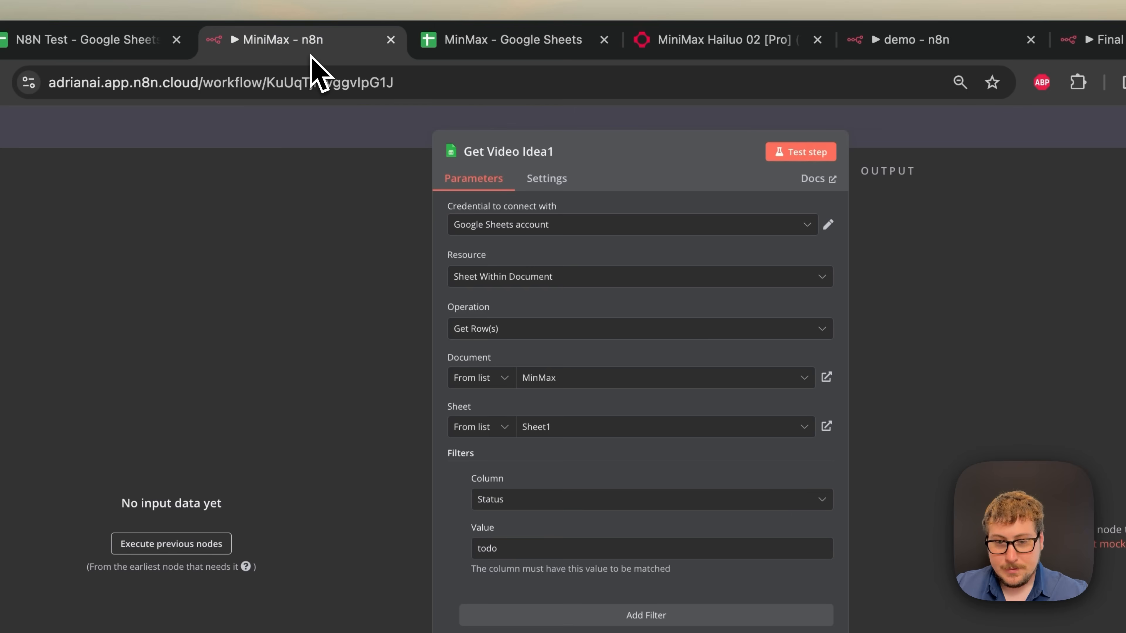
left_click(477, 40)
double_click(116, 307)
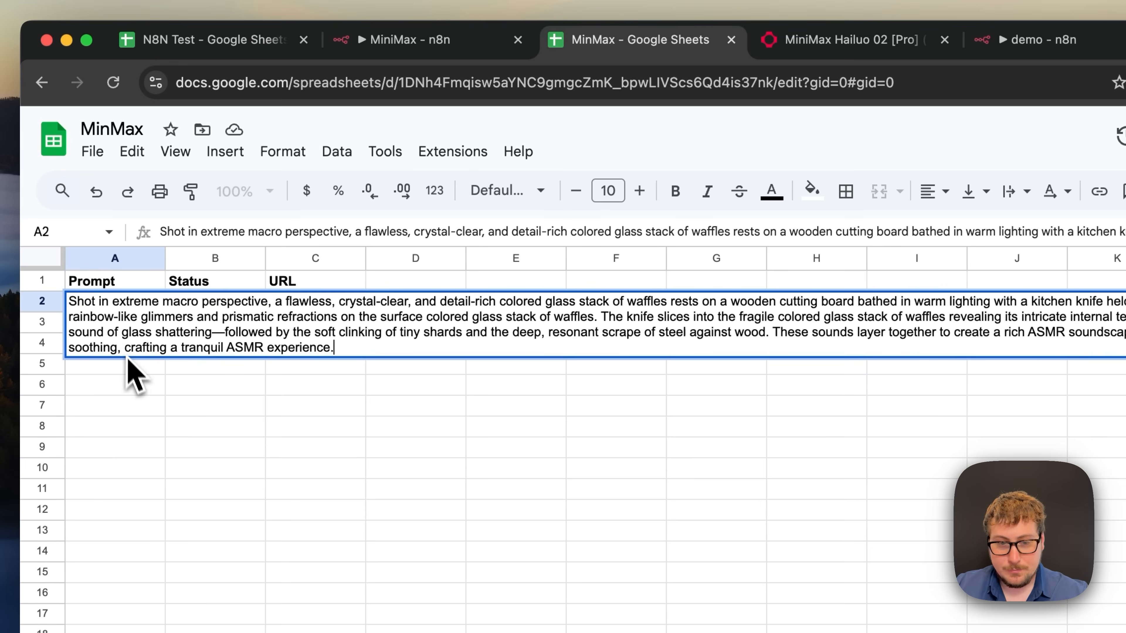
left_click(129, 360)
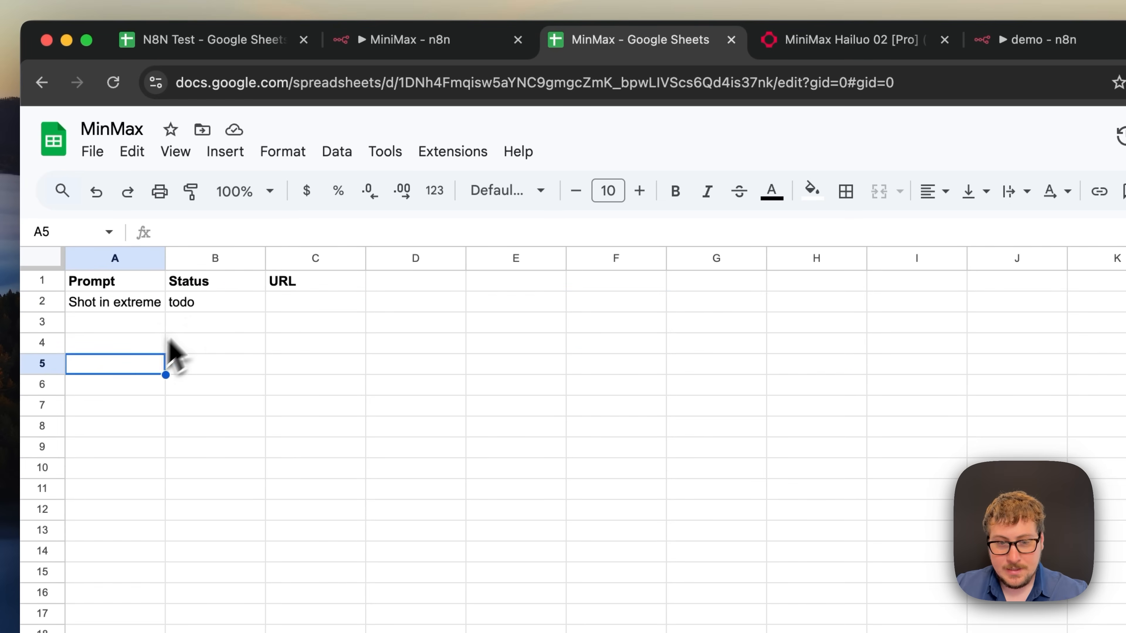
left_click(200, 305)
left_click(404, 48)
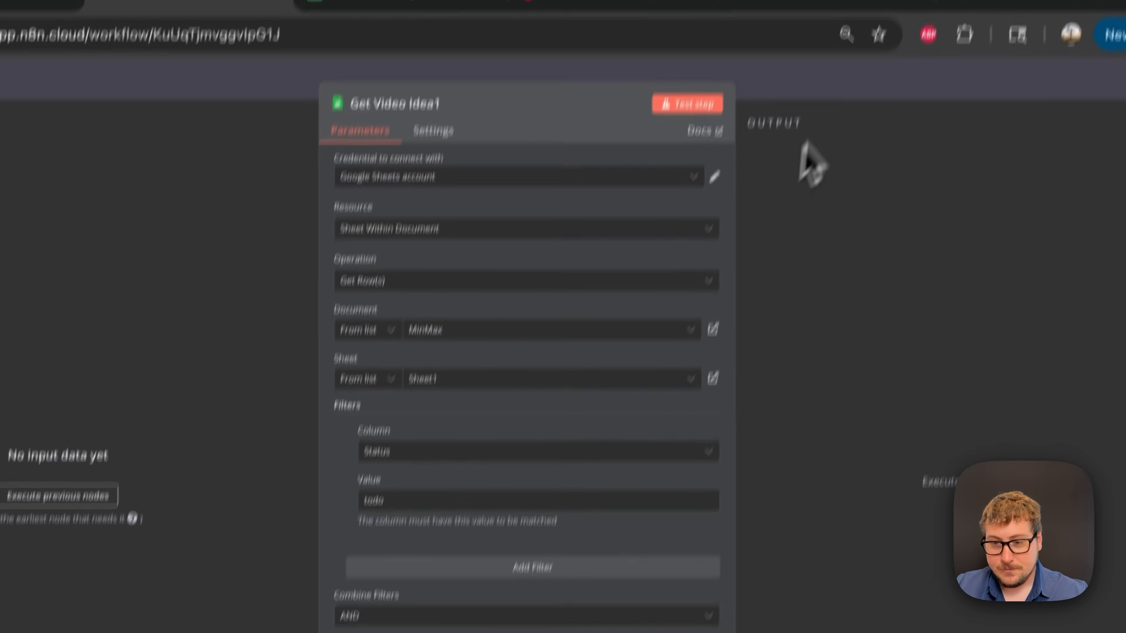
left_click(844, 79)
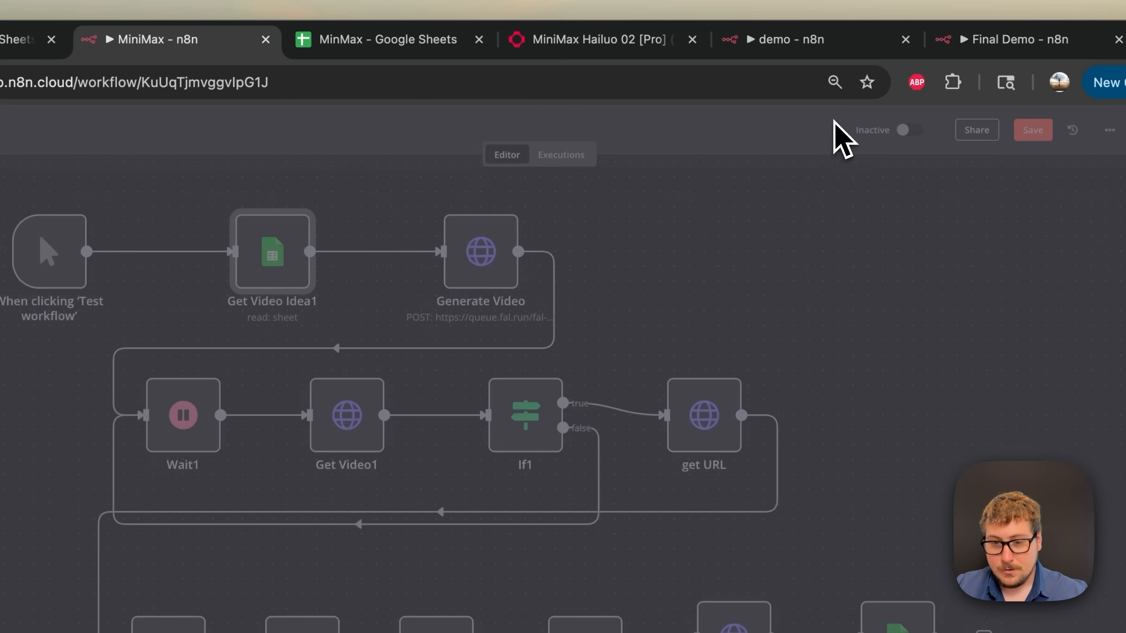
- Review the Generate Video request alongside the fal.ai Hailuo-02 pro text-to-video page
left_click(485, 276)
double_click(488, 277)
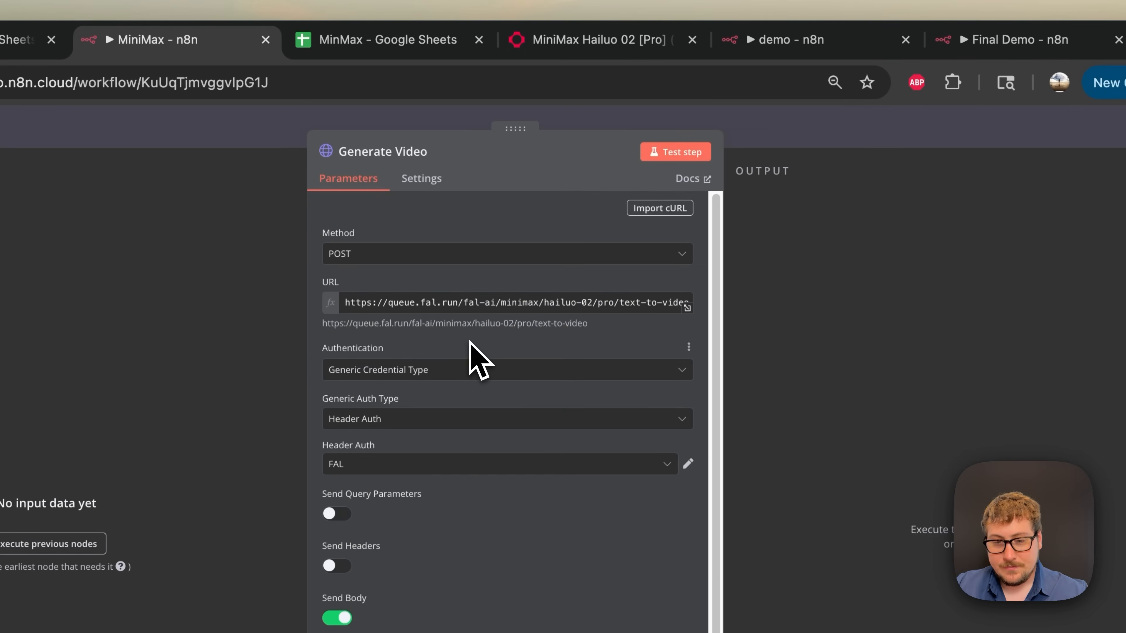
left_click(561, 46)
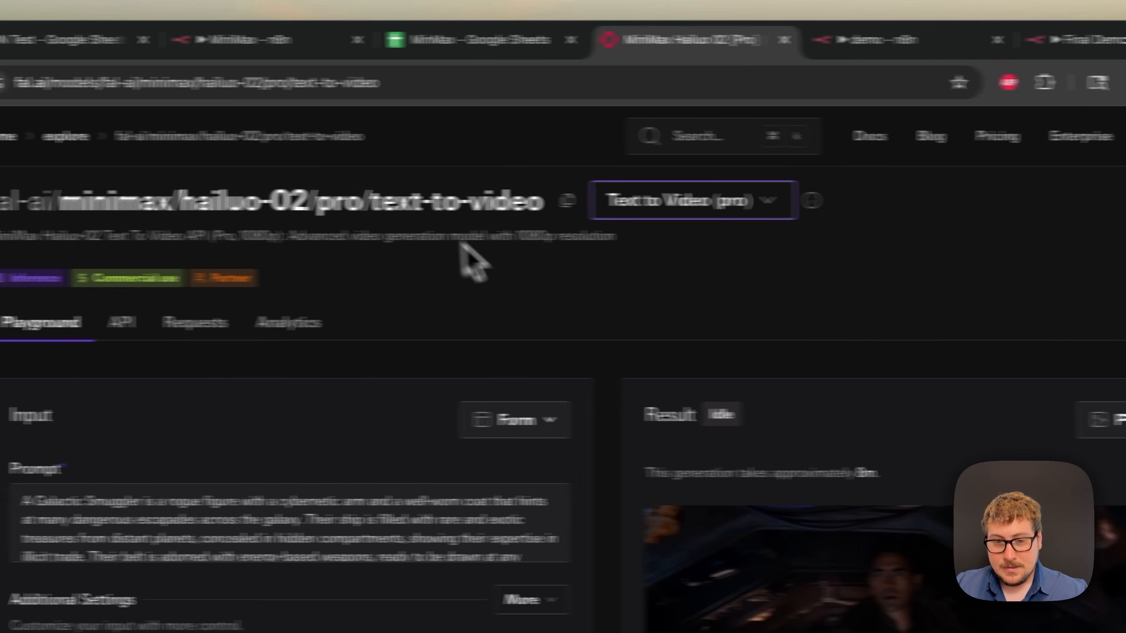
left_click(293, 40)
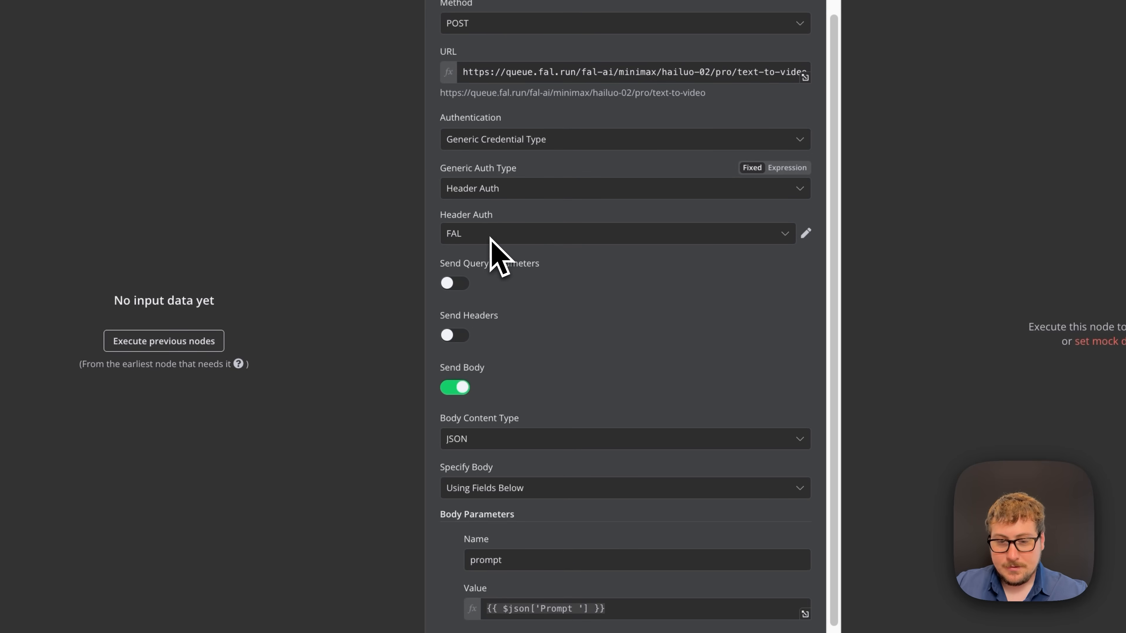
scroll(497, 255, "down", 2)
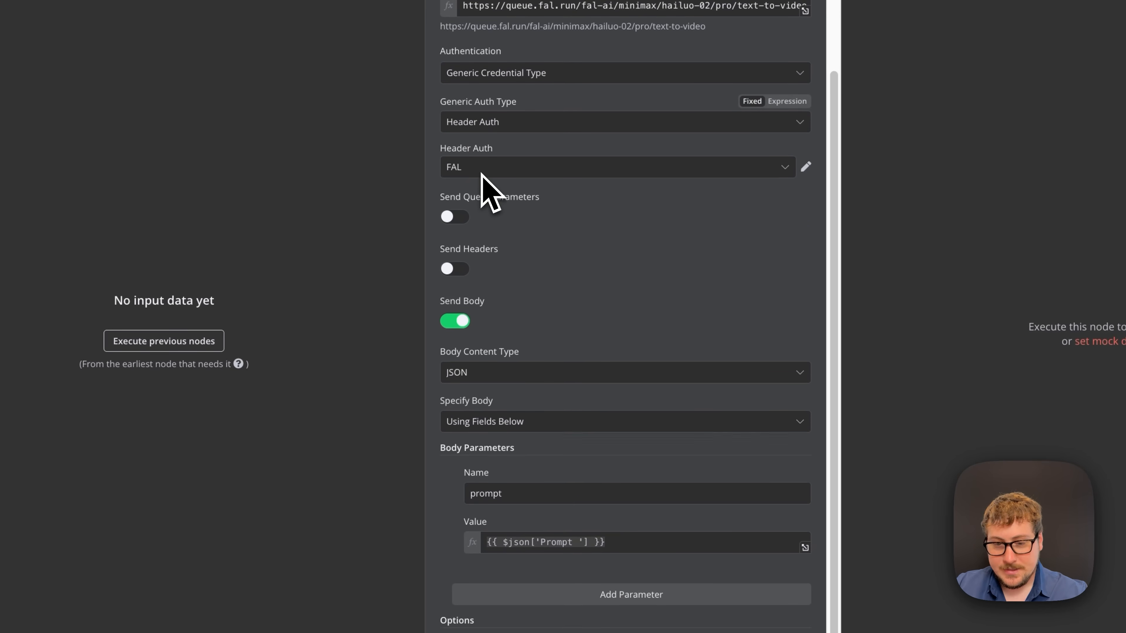
scroll(490, 189, "down", 1)
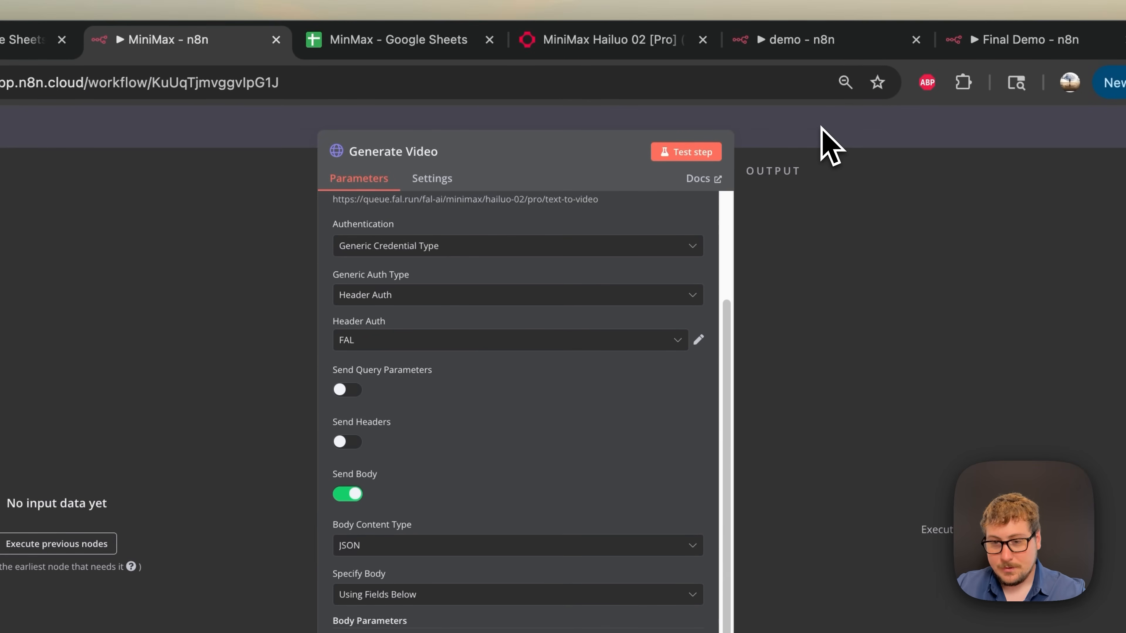
left_click(822, 130)
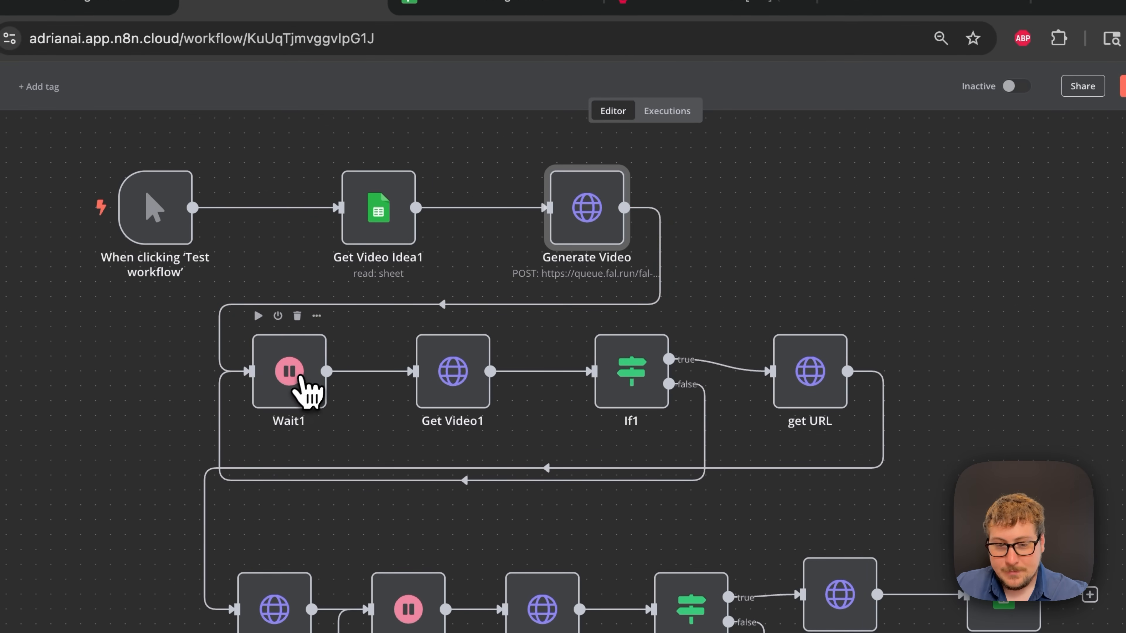
double_click(304, 382)
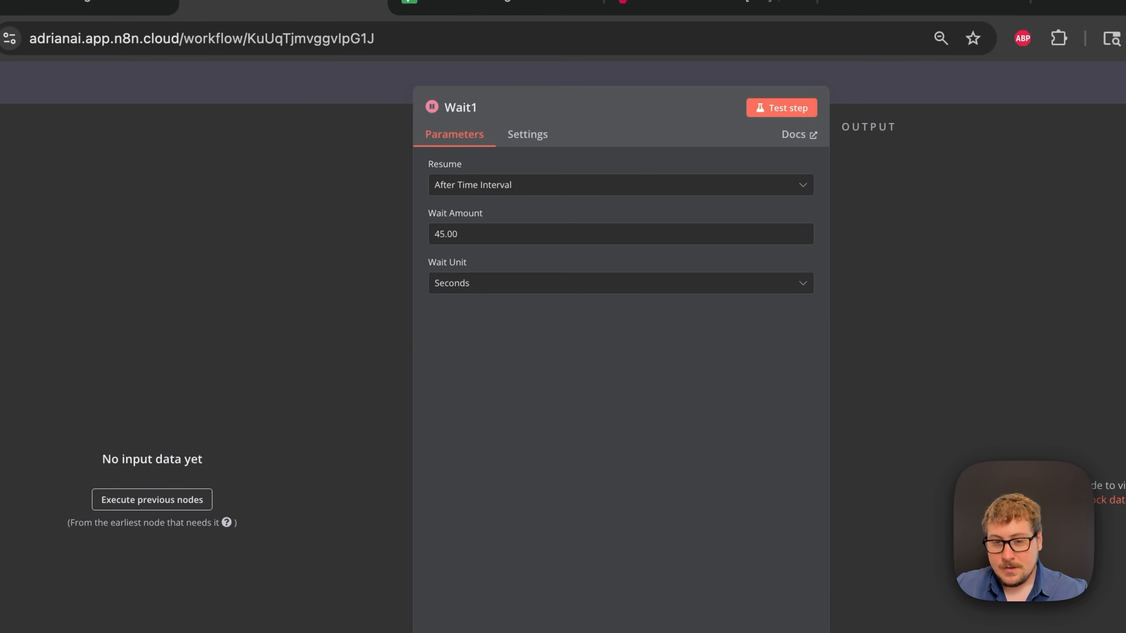
left_click(379, 93)
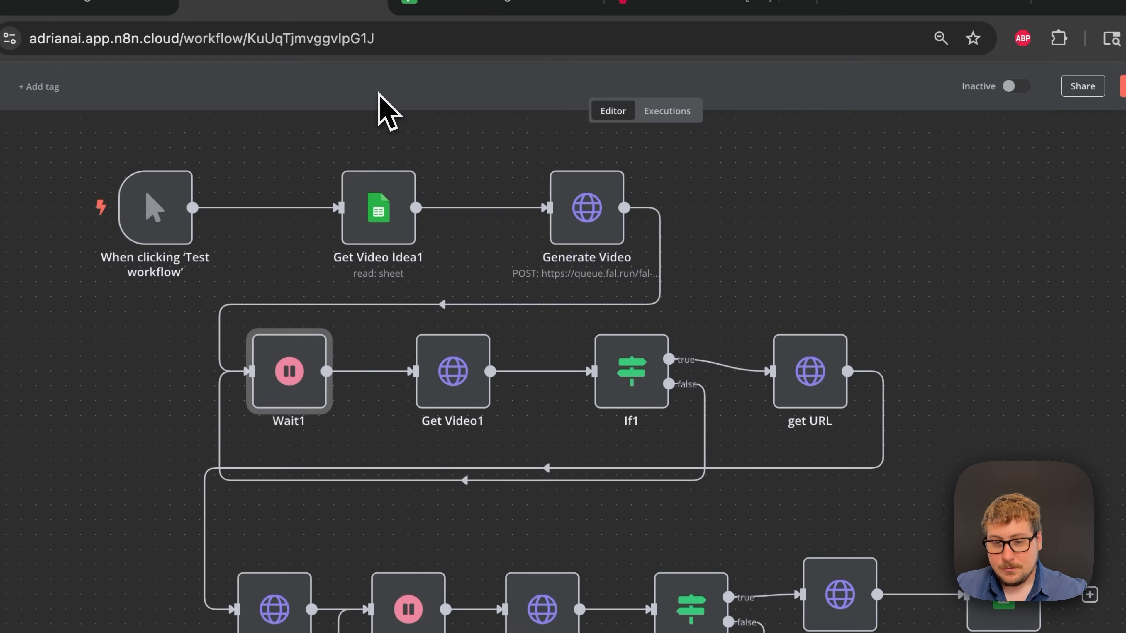
double_click(461, 399)
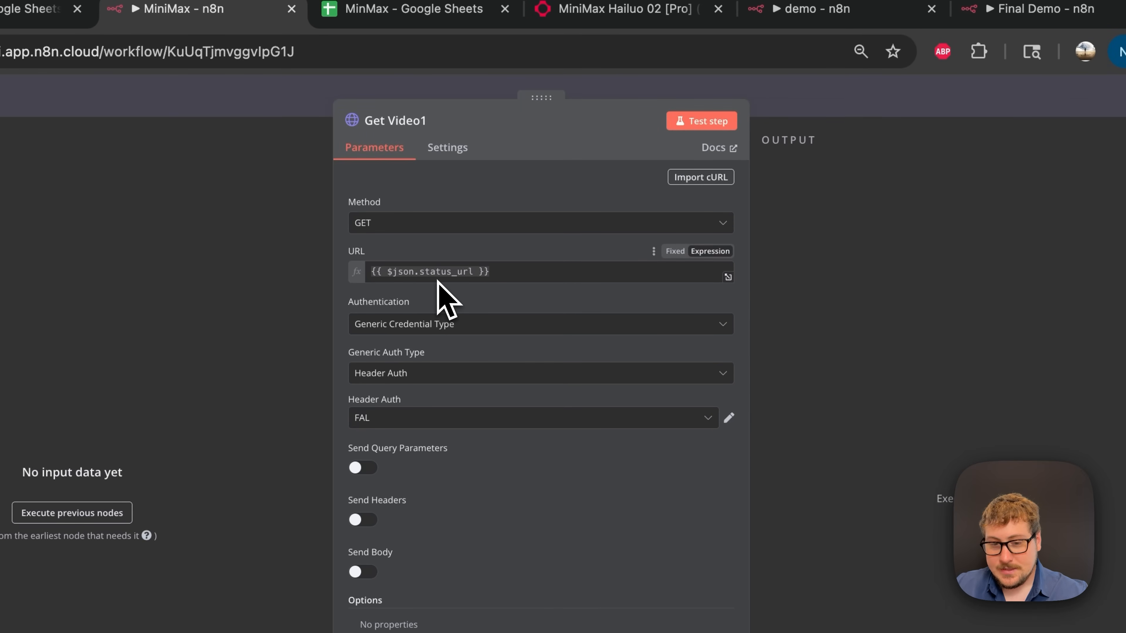
left_click(829, 122)
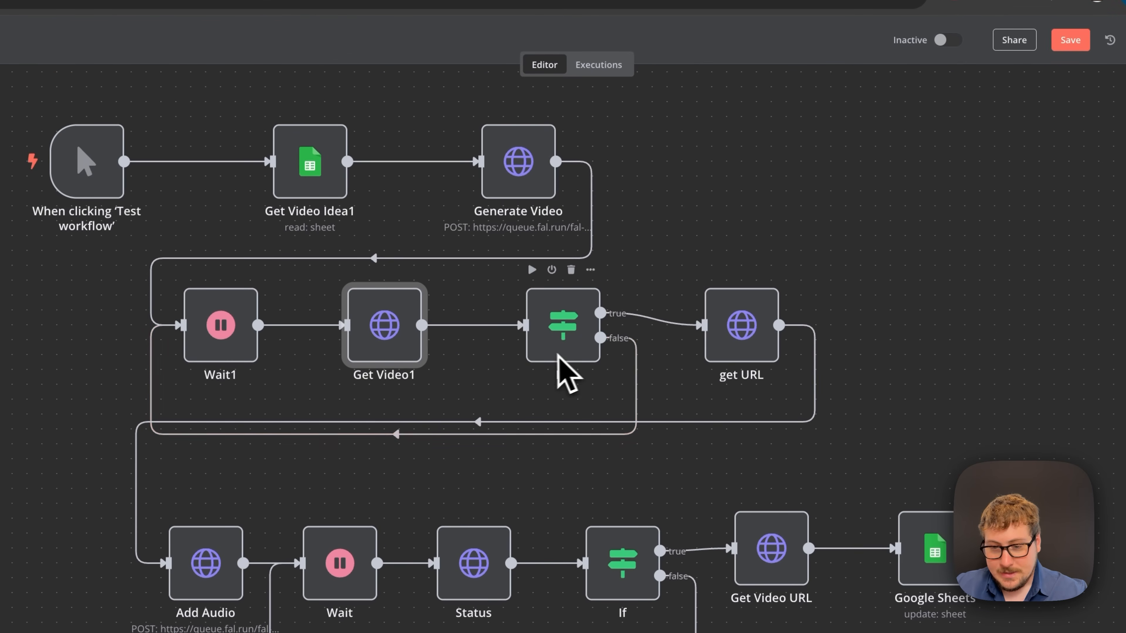
left_click(559, 328)
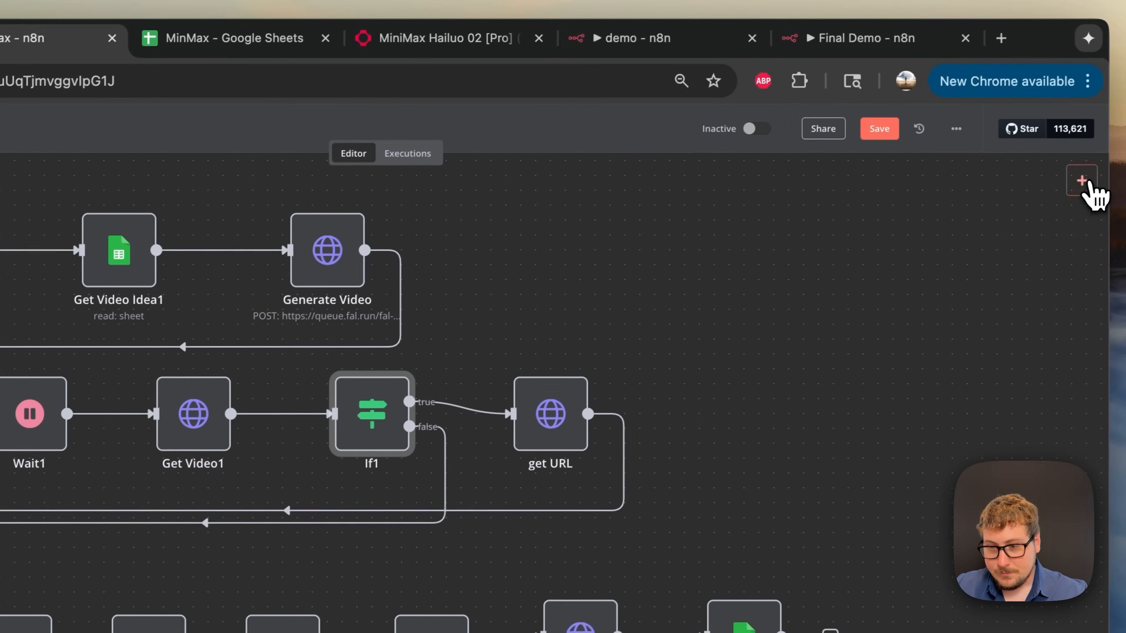
left_click(1083, 187)
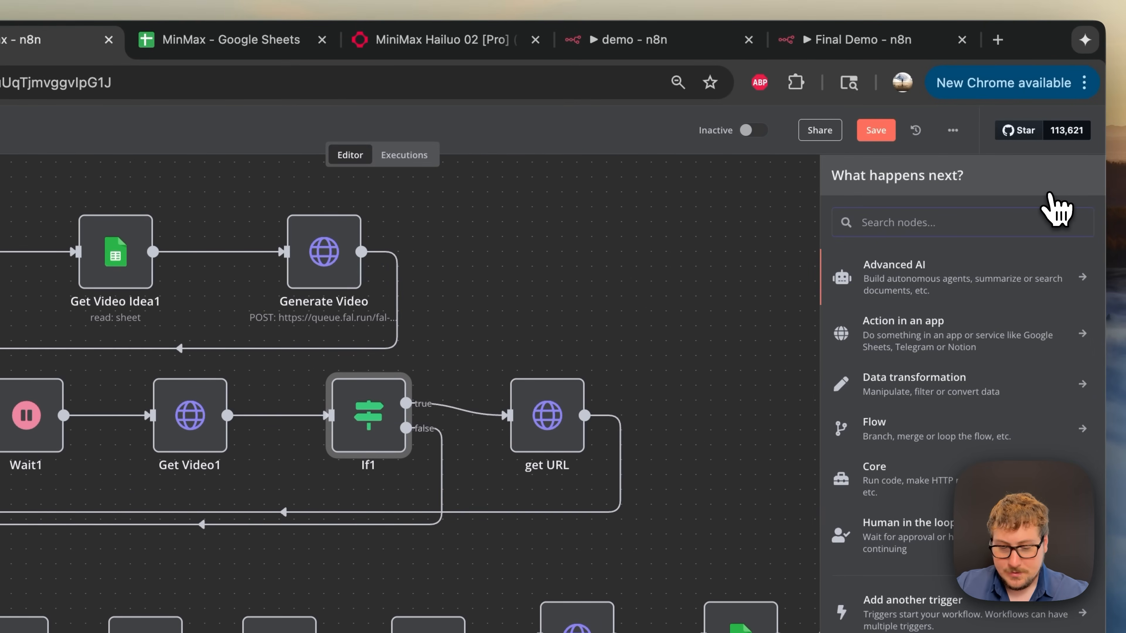
type("if")
key("BackSpace")
key("BackSpace")
left_click(603, 280)
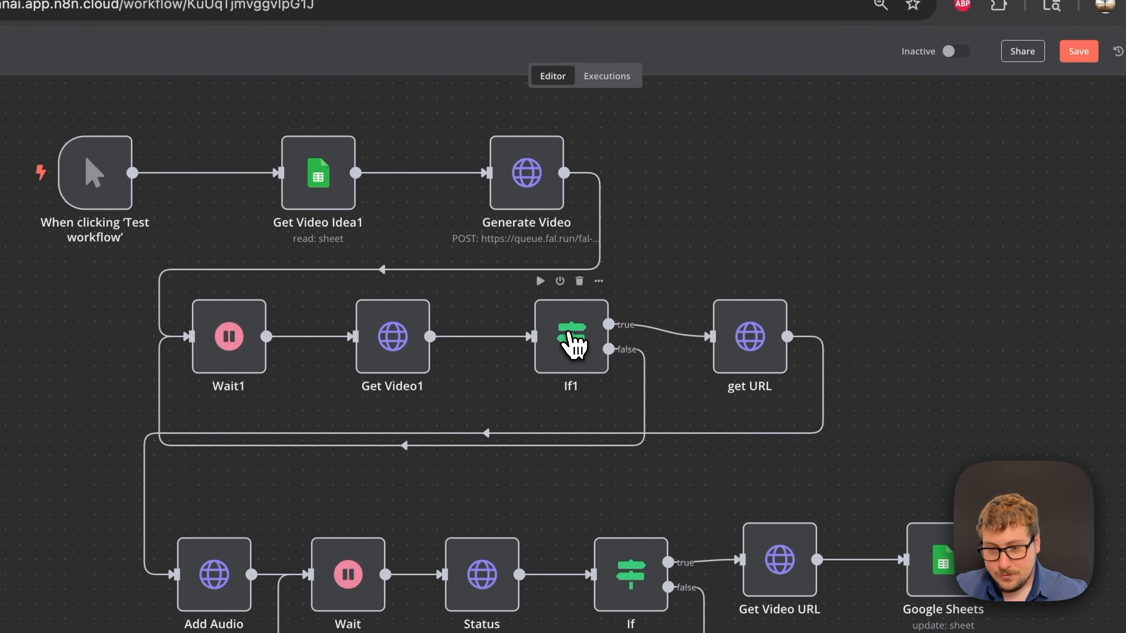
double_click(574, 343)
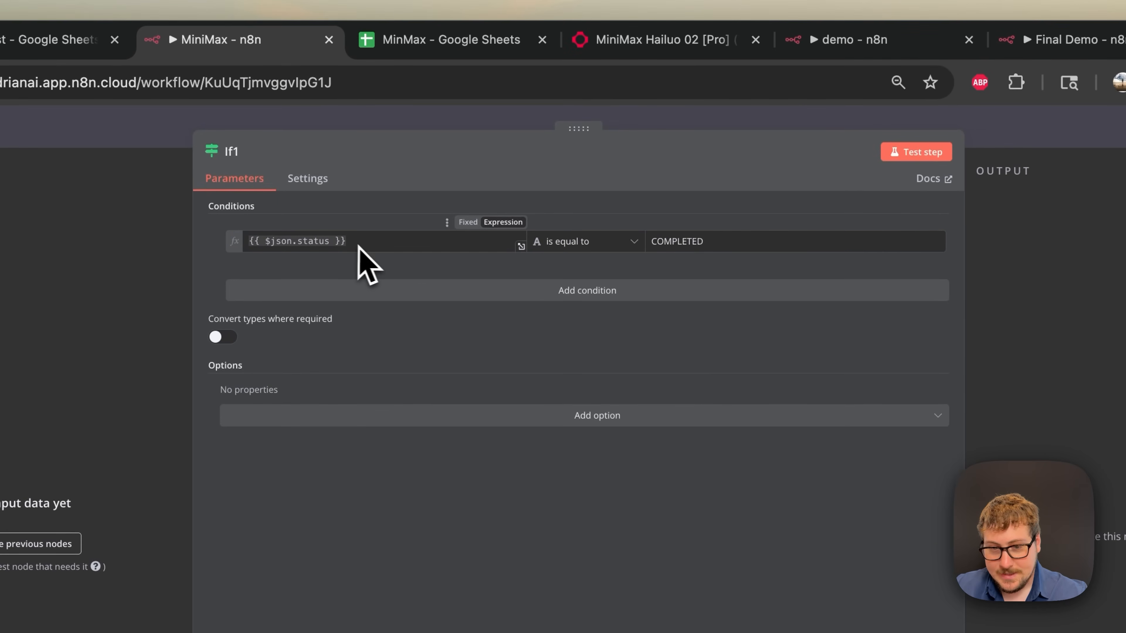
left_click(1060, 138)
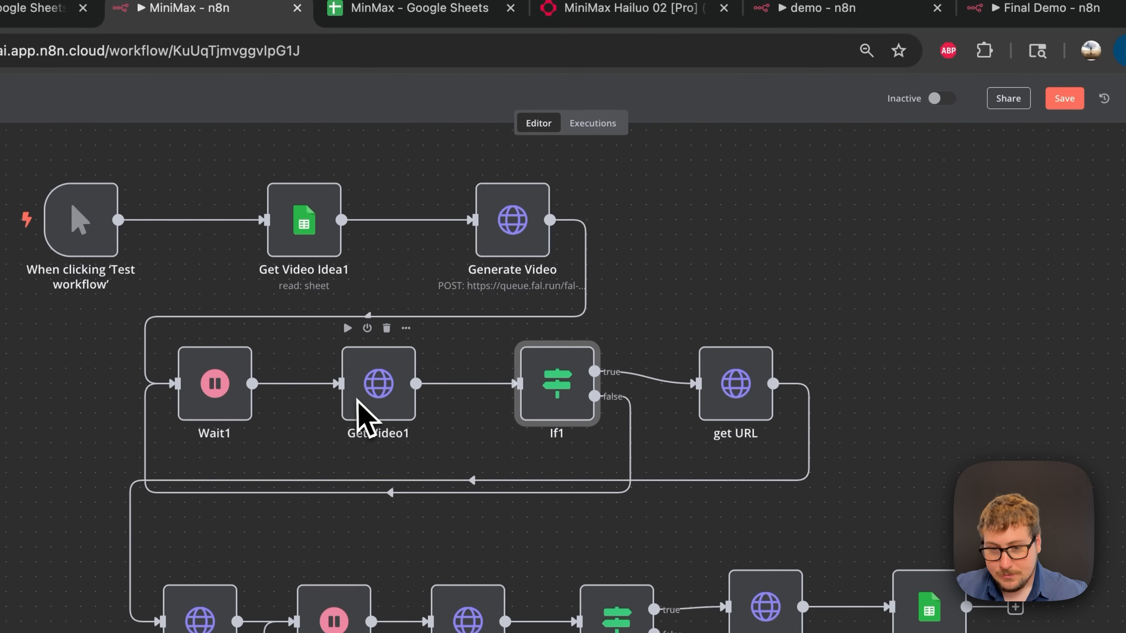
double_click(573, 393)
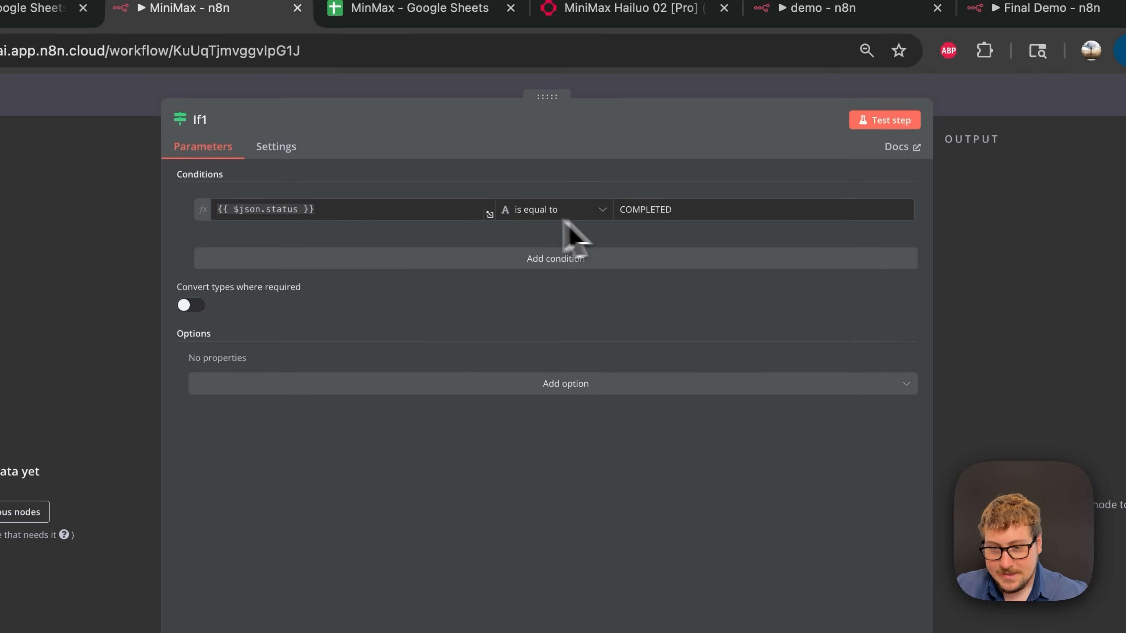
left_click(729, 96)
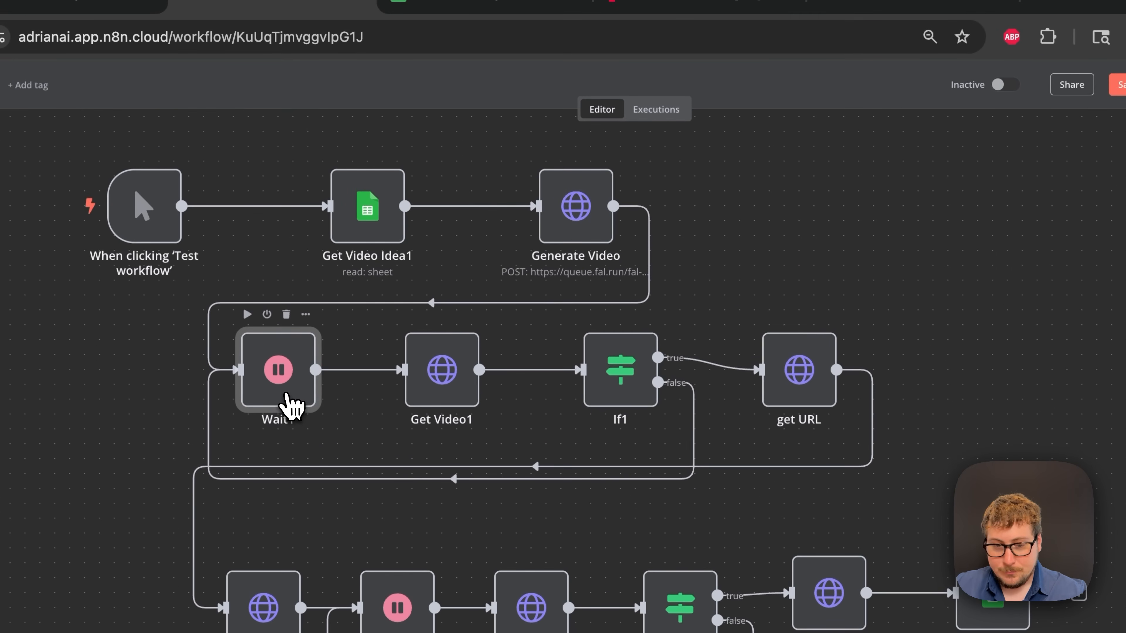
double_click(291, 404)
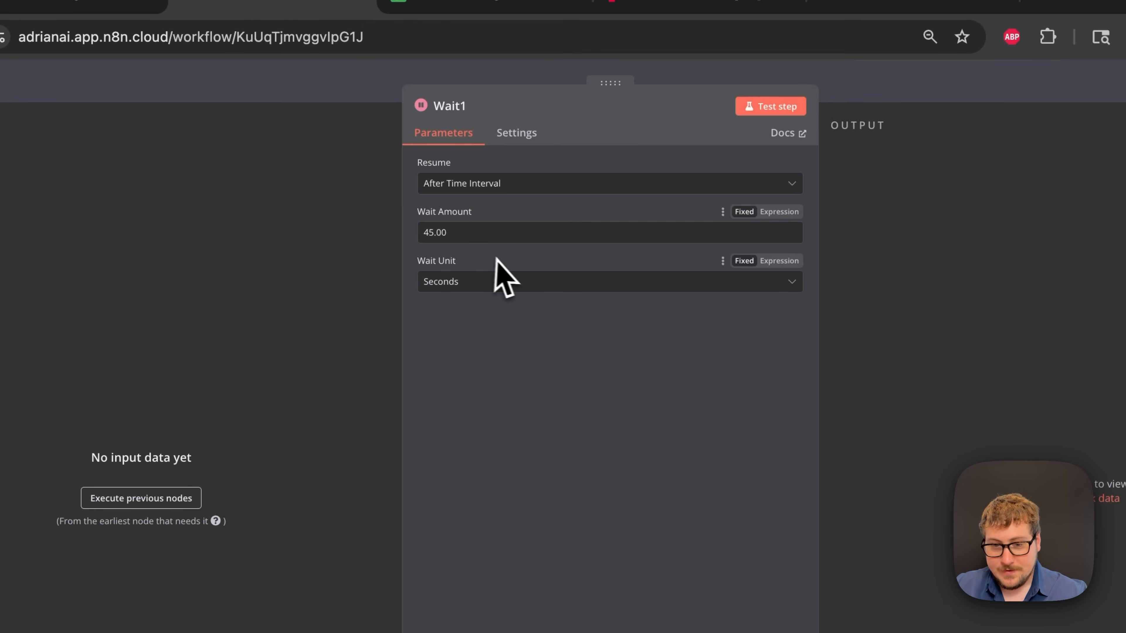
left_click(354, 93)
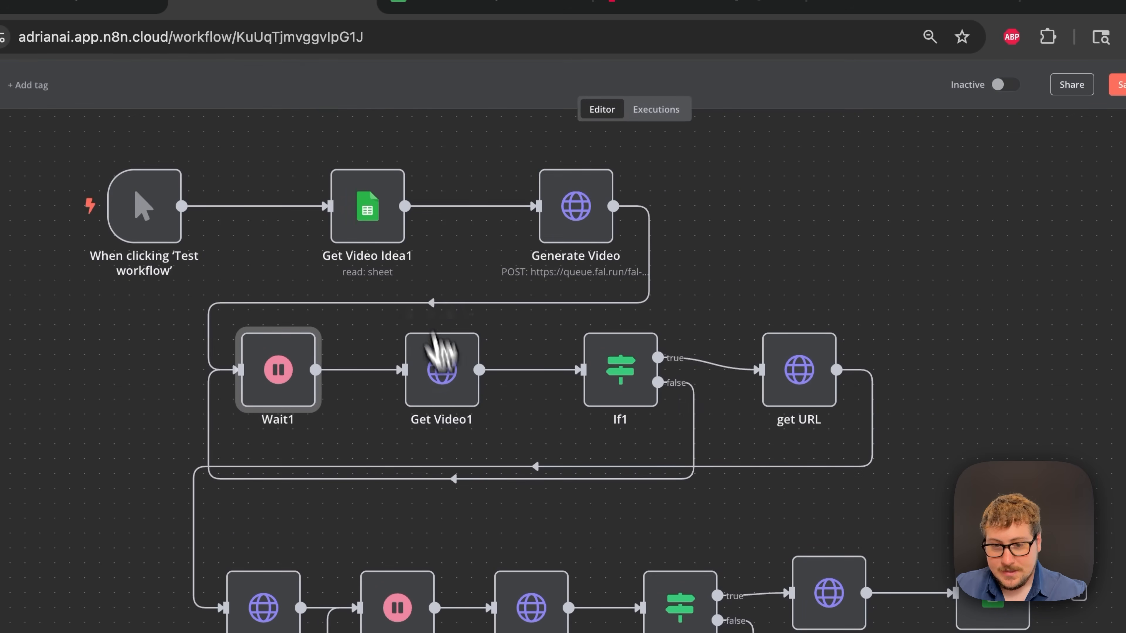
double_click(455, 401)
left_click(860, 94)
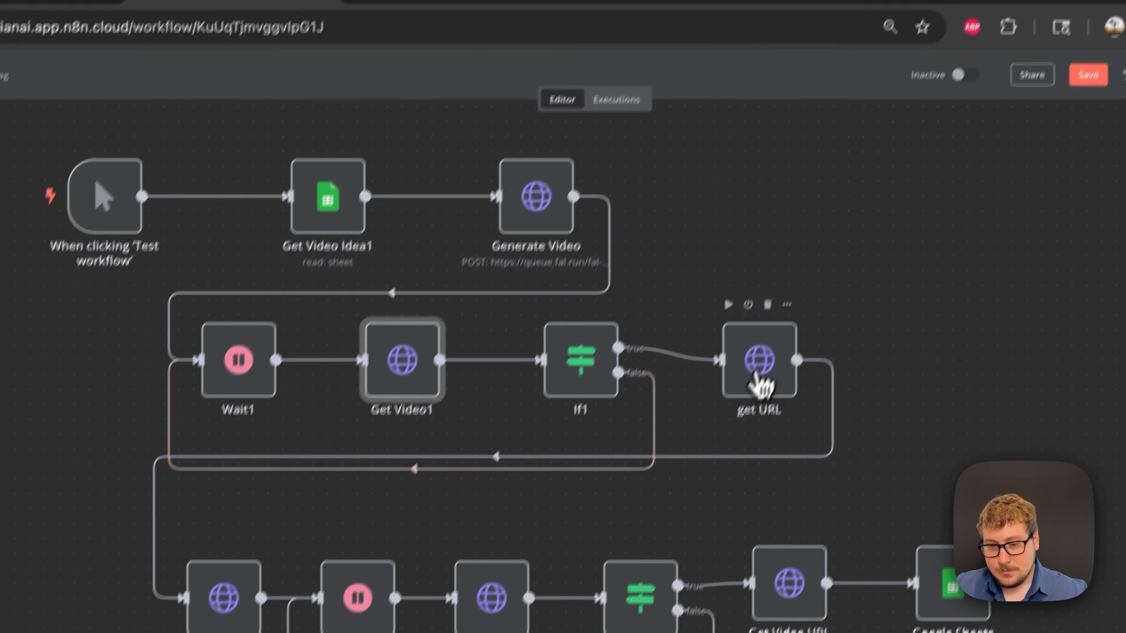
double_click(806, 283)
left_click(800, 100)
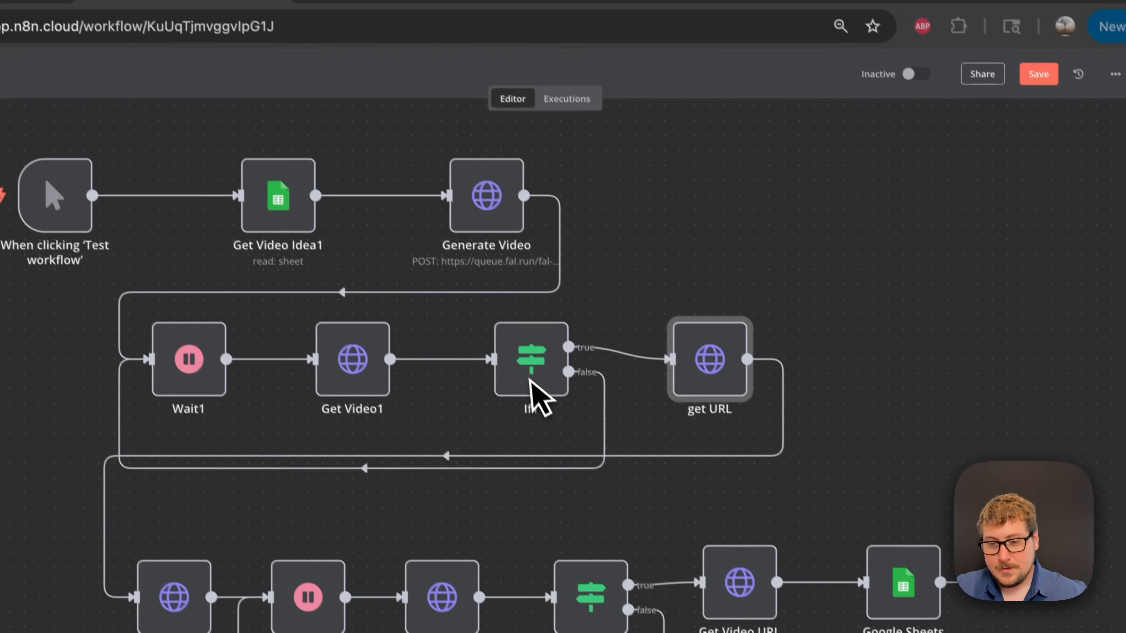
double_click(710, 368)
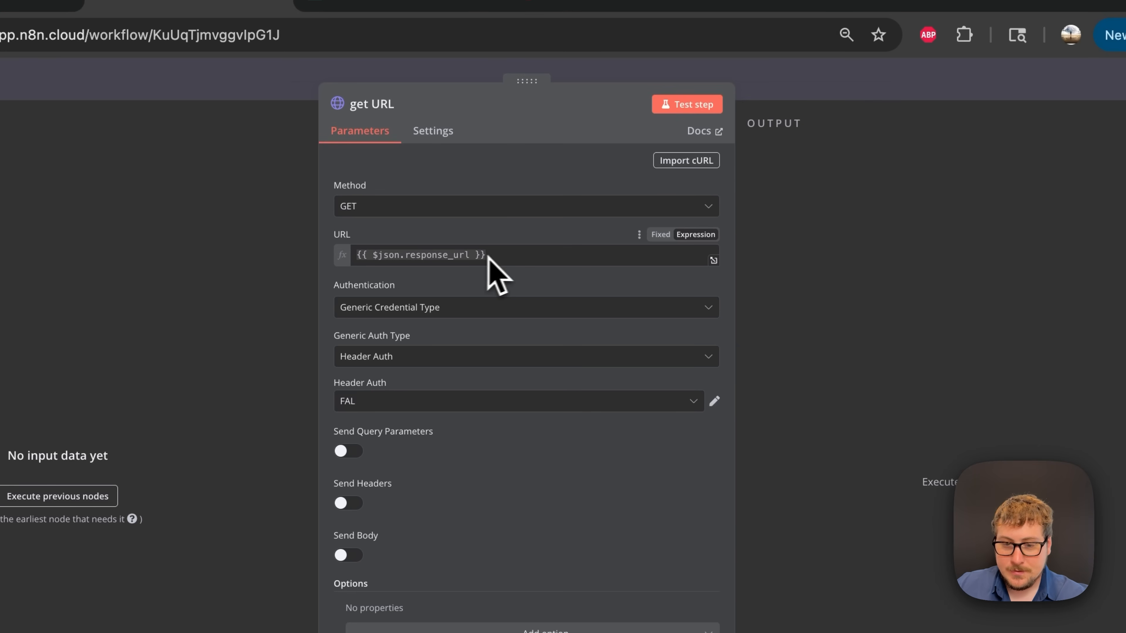
left_click(785, 91)
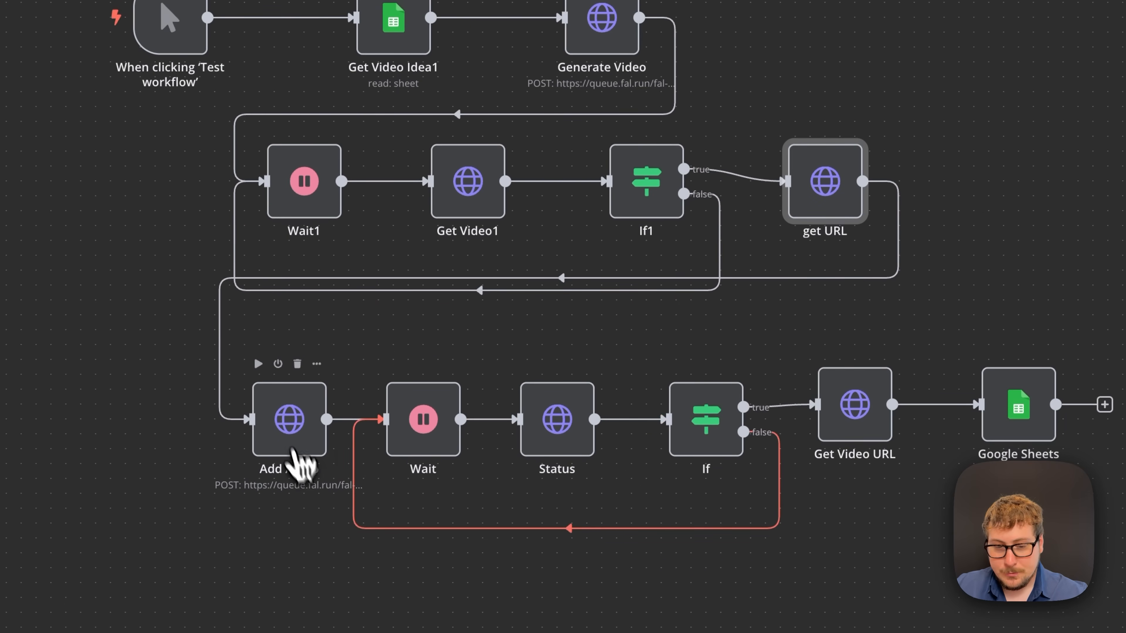
- Compare the Add Audio request with mmaudio-v2's API docs and per-second playground cost
double_click(290, 426)
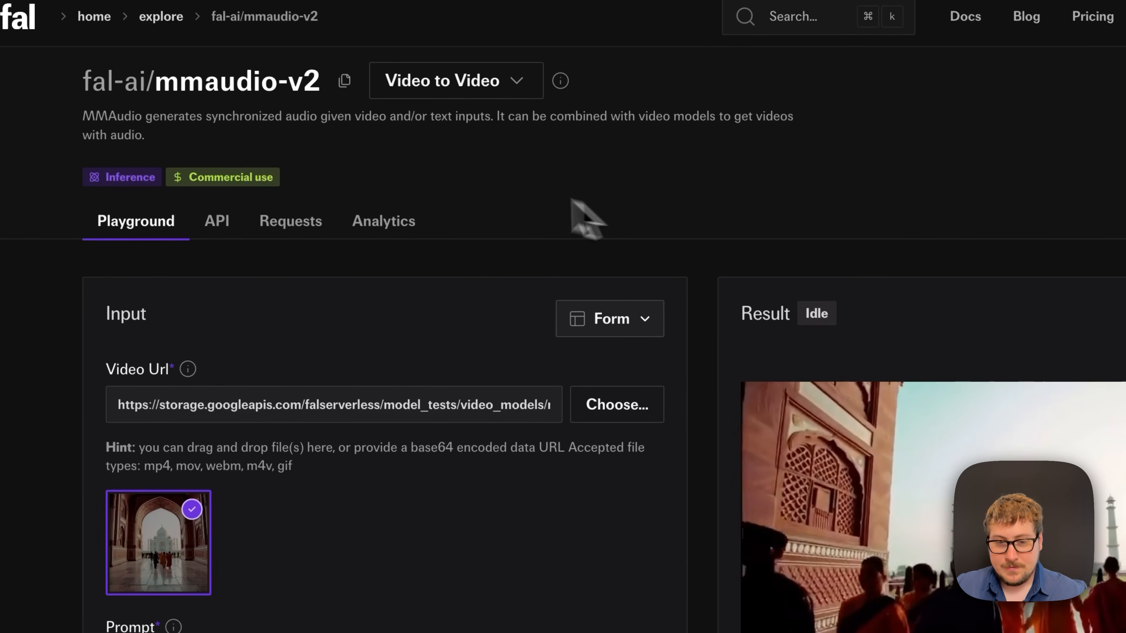
left_click(221, 217)
scroll(515, 359, "down", 8)
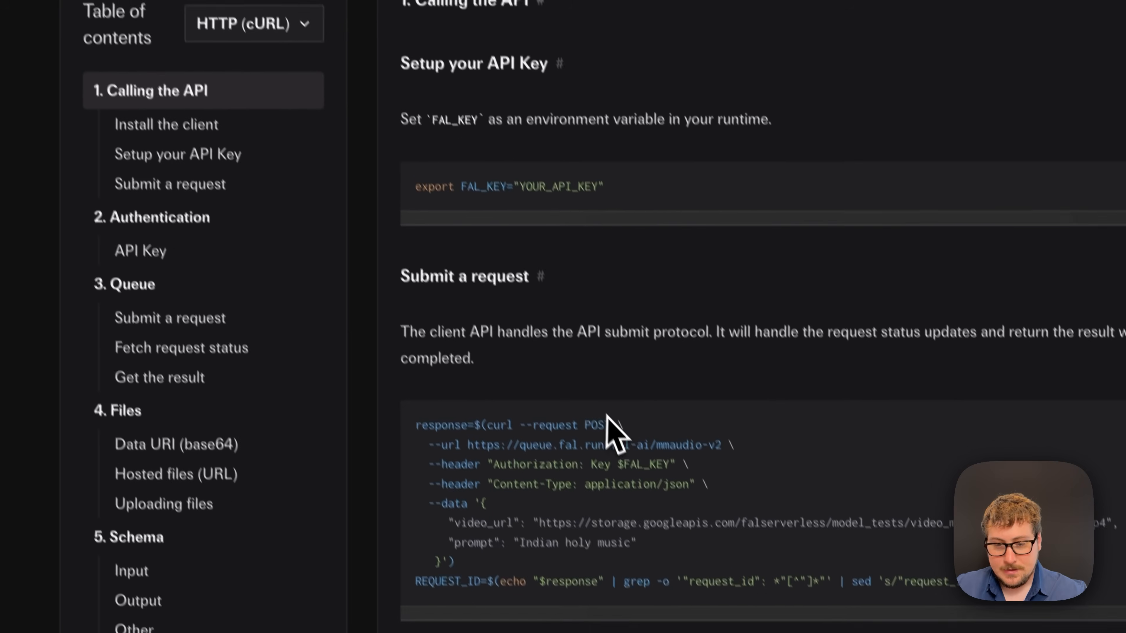
scroll(606, 415, "up", 8)
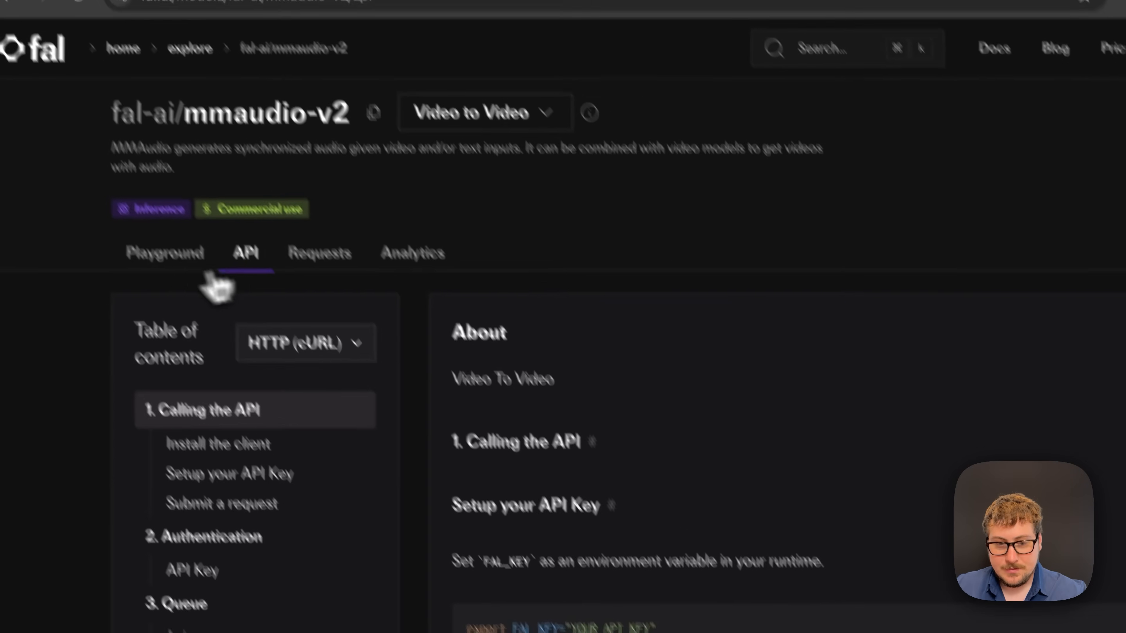
left_click(184, 298)
scroll(563, 293, "down", 5)
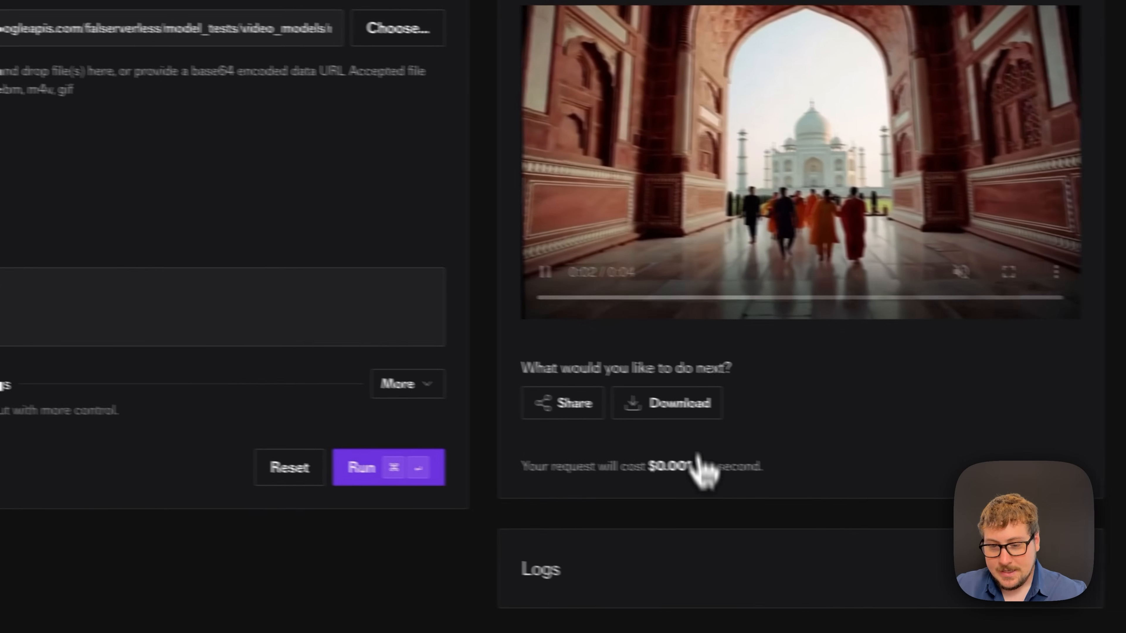
left_click_drag(663, 466, 718, 466)
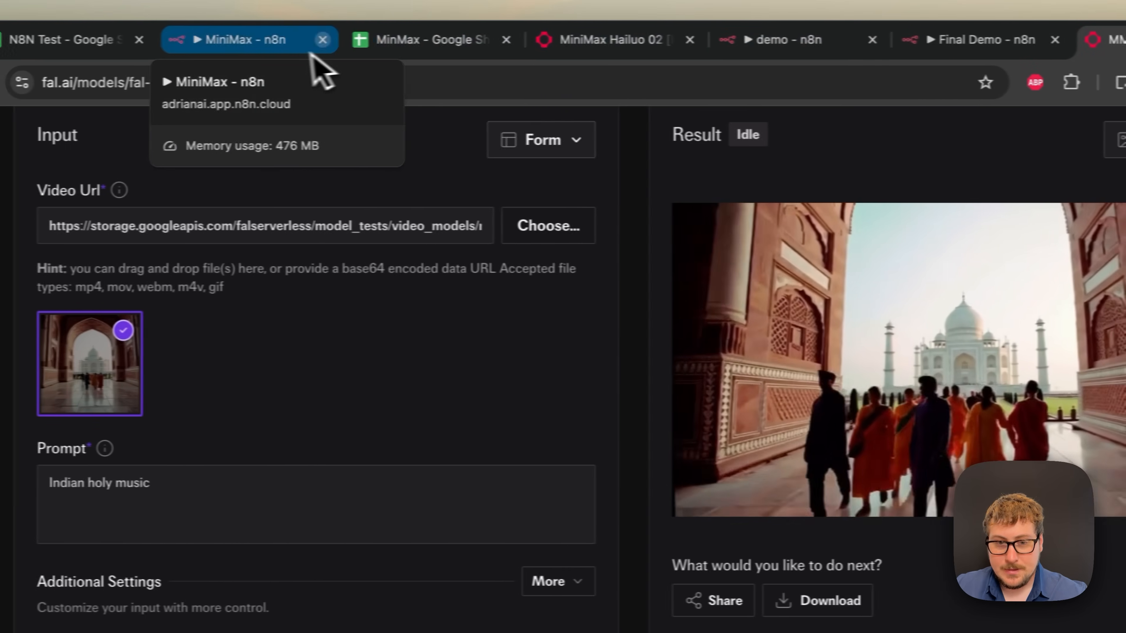
left_click(160, 42)
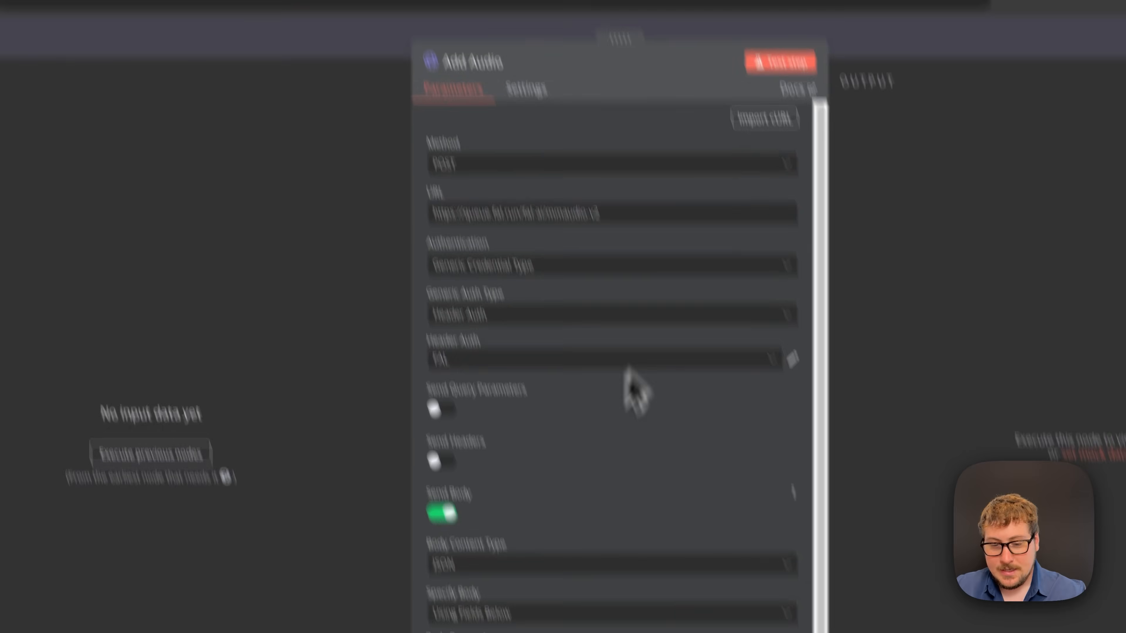
- Finish reviewing Add Audio, then inspect the Status request and the If node's condition
scroll(612, 501, "down", 5)
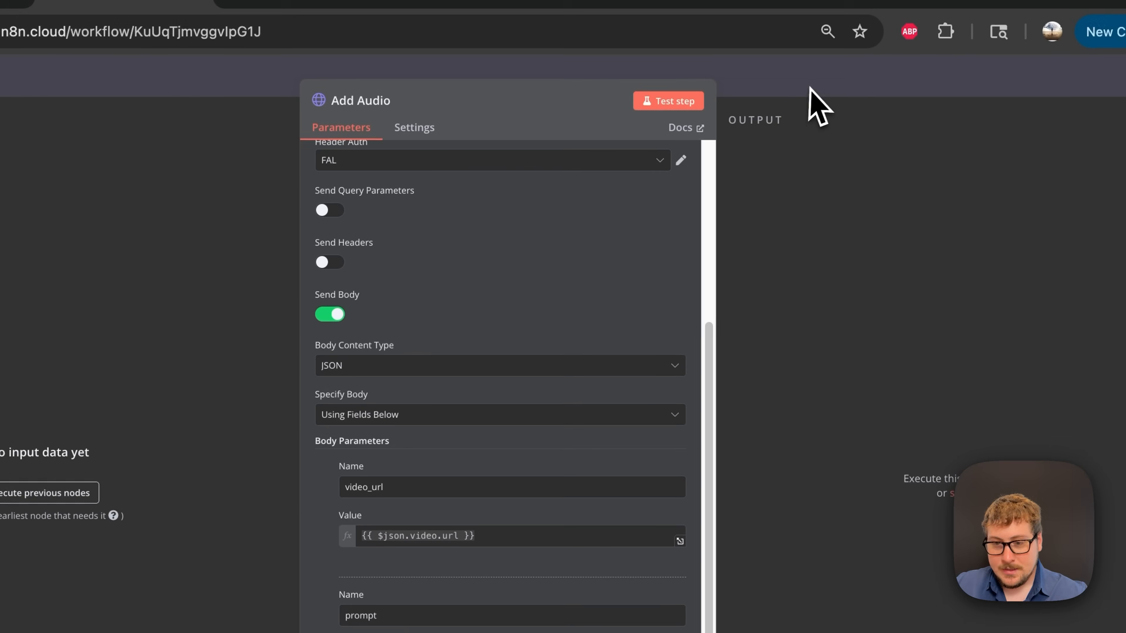
left_click(810, 89)
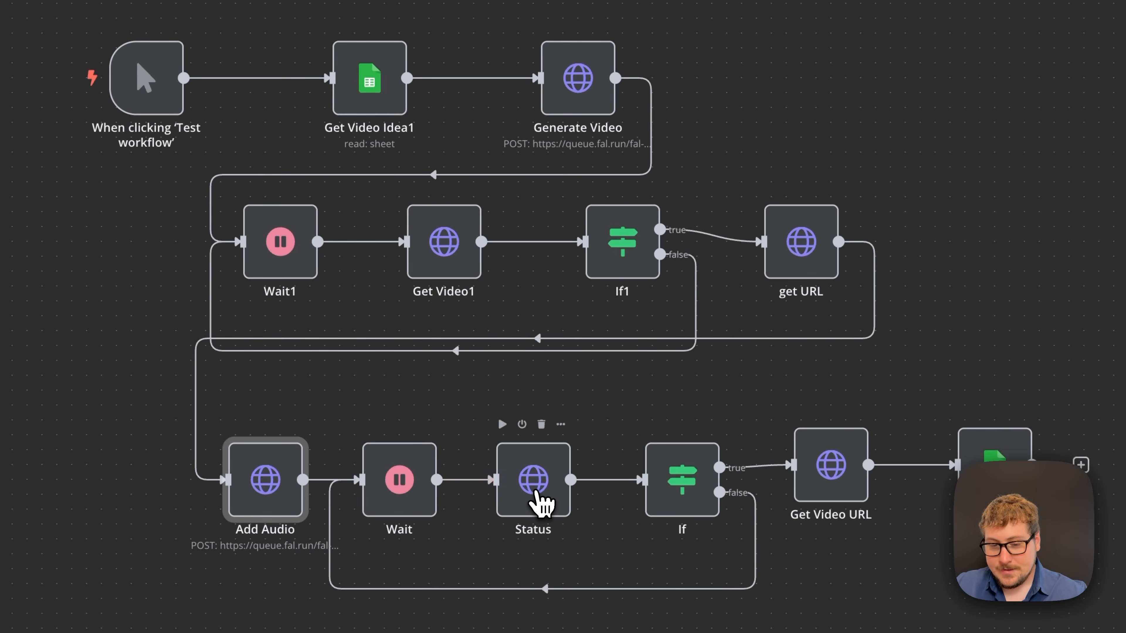
double_click(530, 499)
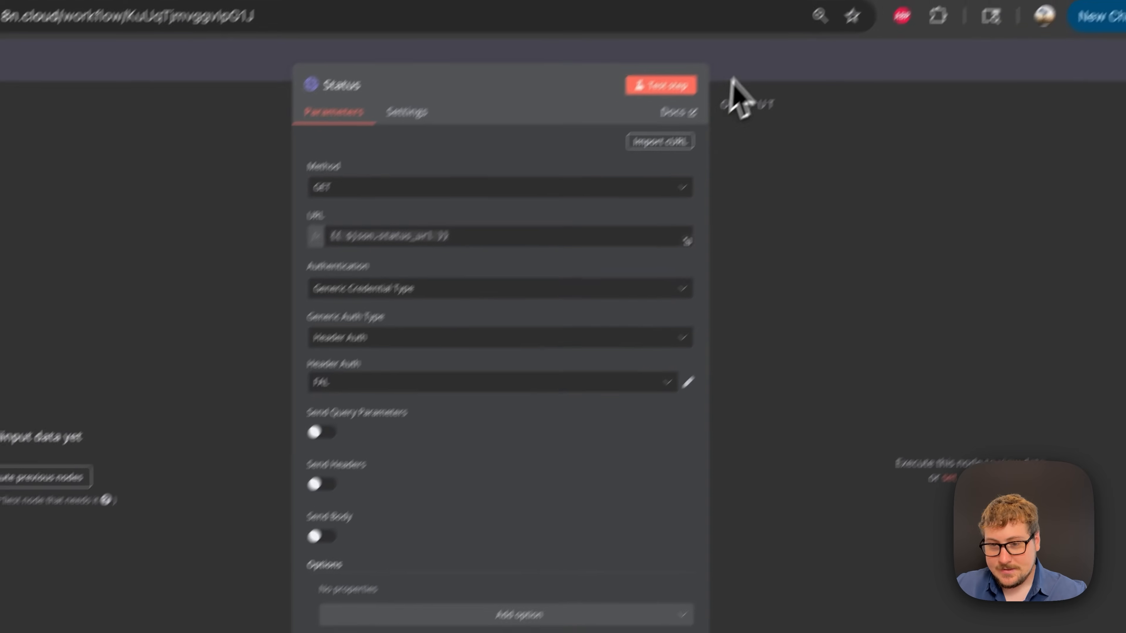
left_click(731, 81)
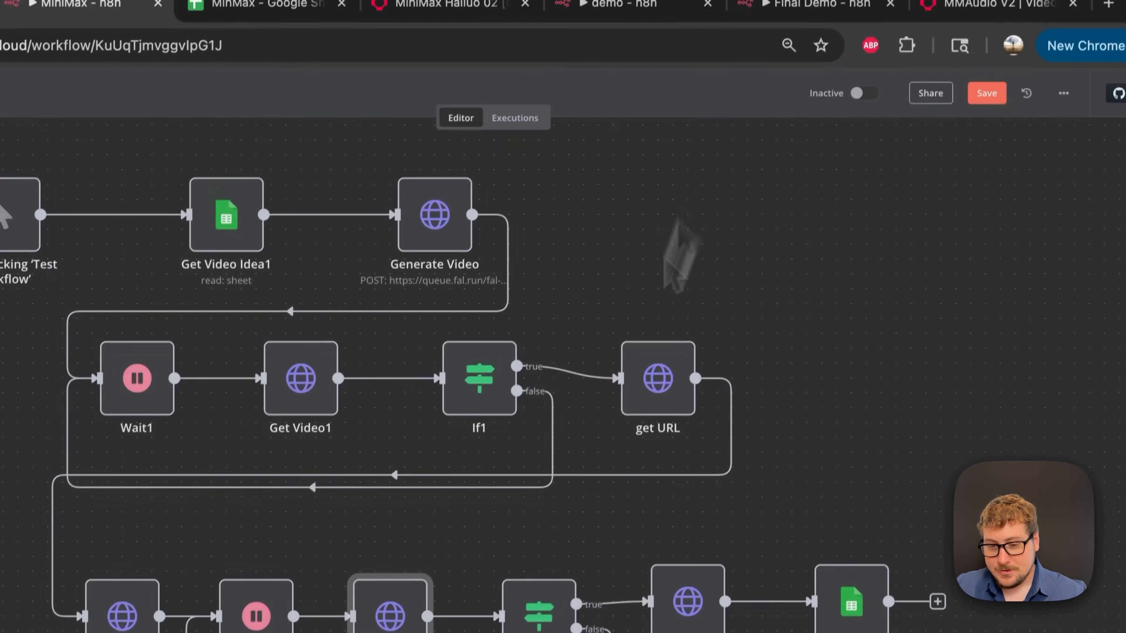
left_click(675, 481)
double_click(565, 515)
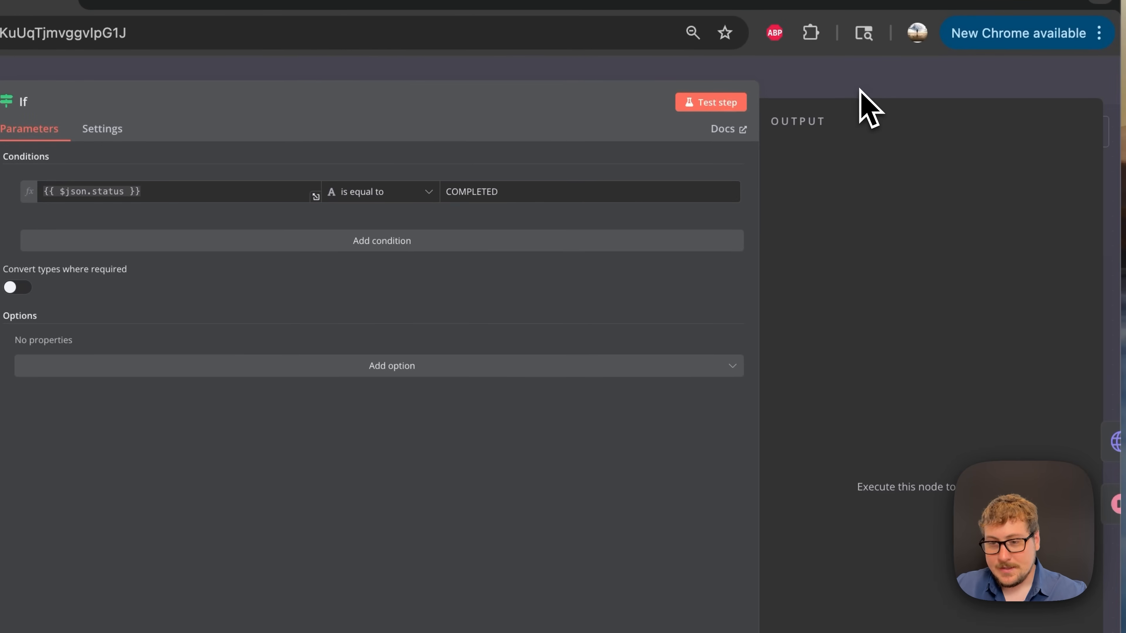
key("Escape")
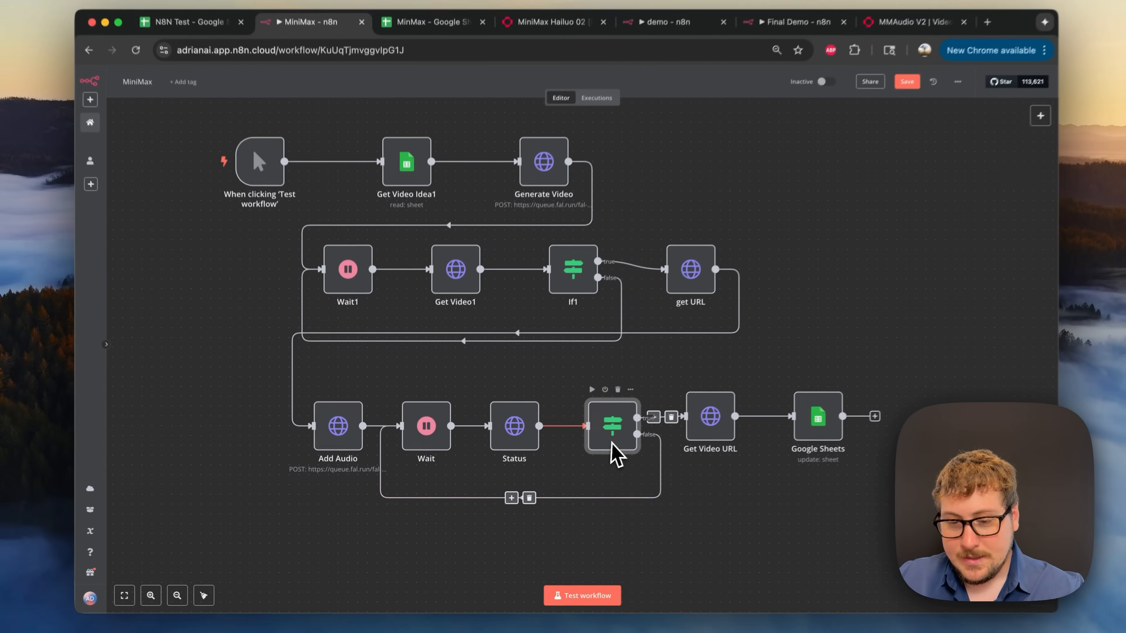
- Inspect the Get Video URL and Google Sheets row-update nodes, closing each back to the canvas
double_click(710, 425)
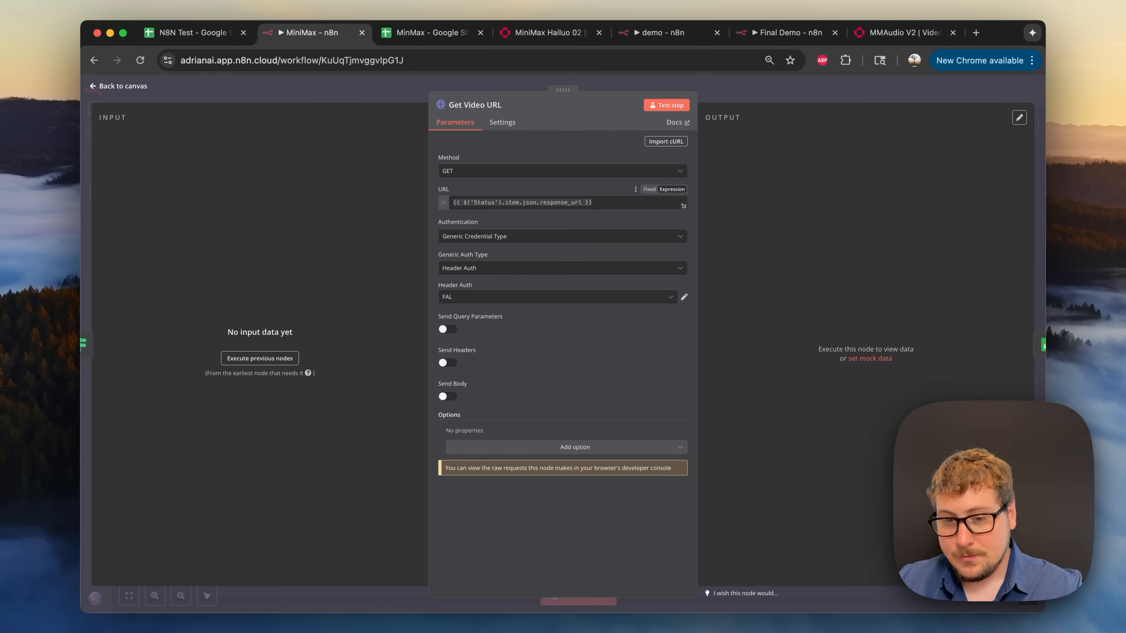
left_click(725, 100)
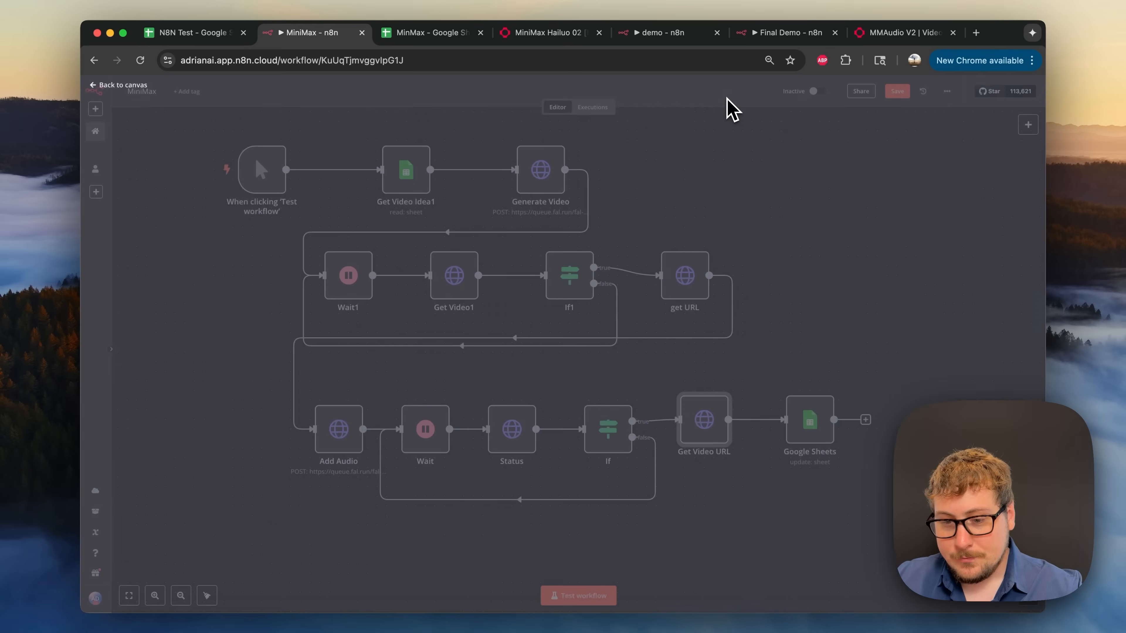
double_click(818, 423)
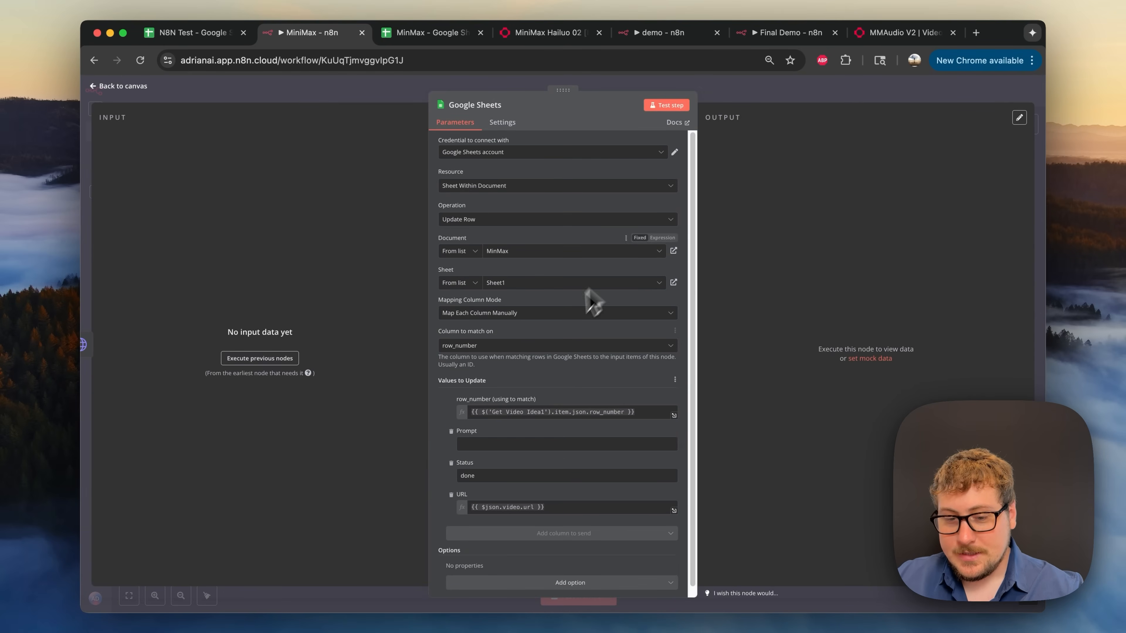
scroll(564, 365, "down", 1)
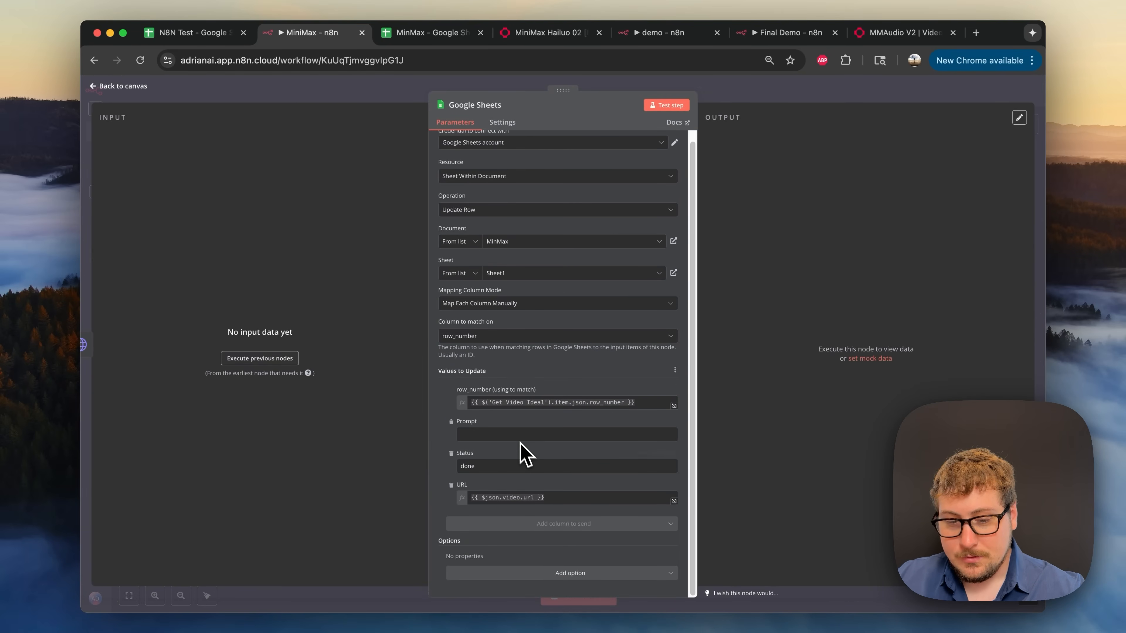
left_click(793, 100)
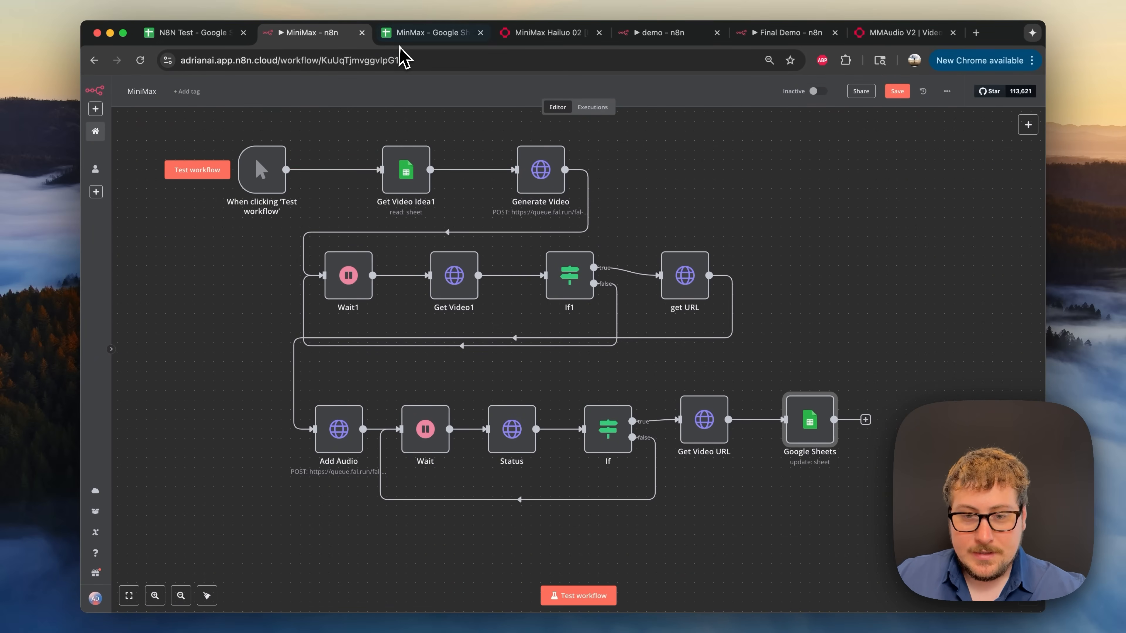
left_click(416, 33)
- Expand cell A2 to read the glass-waffle prompt, then test-run the whole MiniMax workflow
left_click(145, 207)
key("Return")
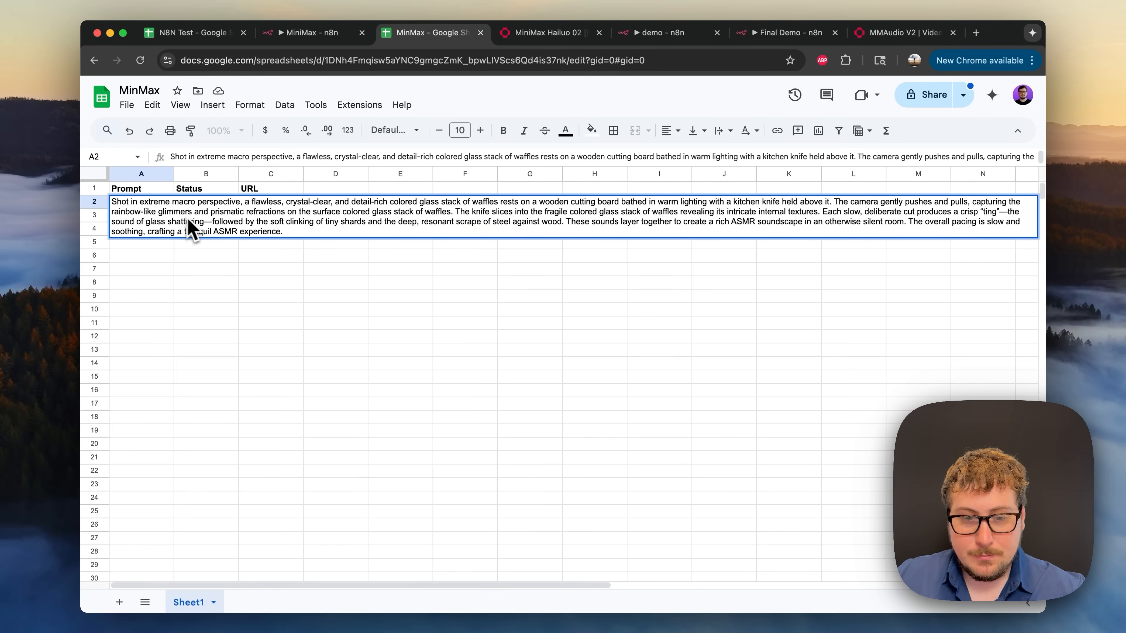
left_click(288, 270)
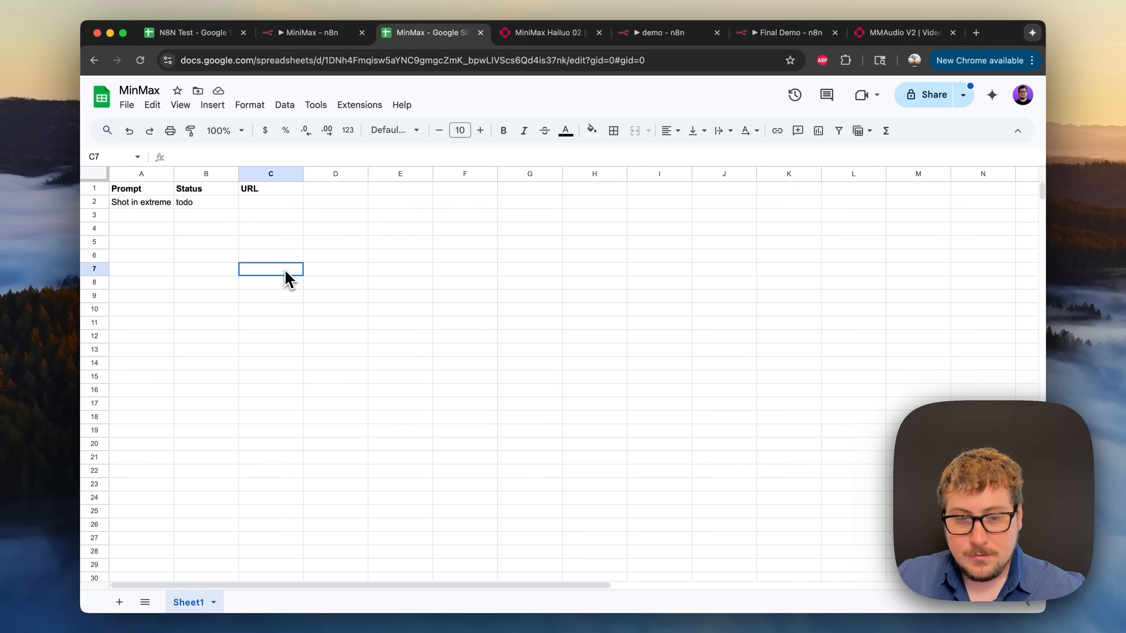
left_click(312, 34)
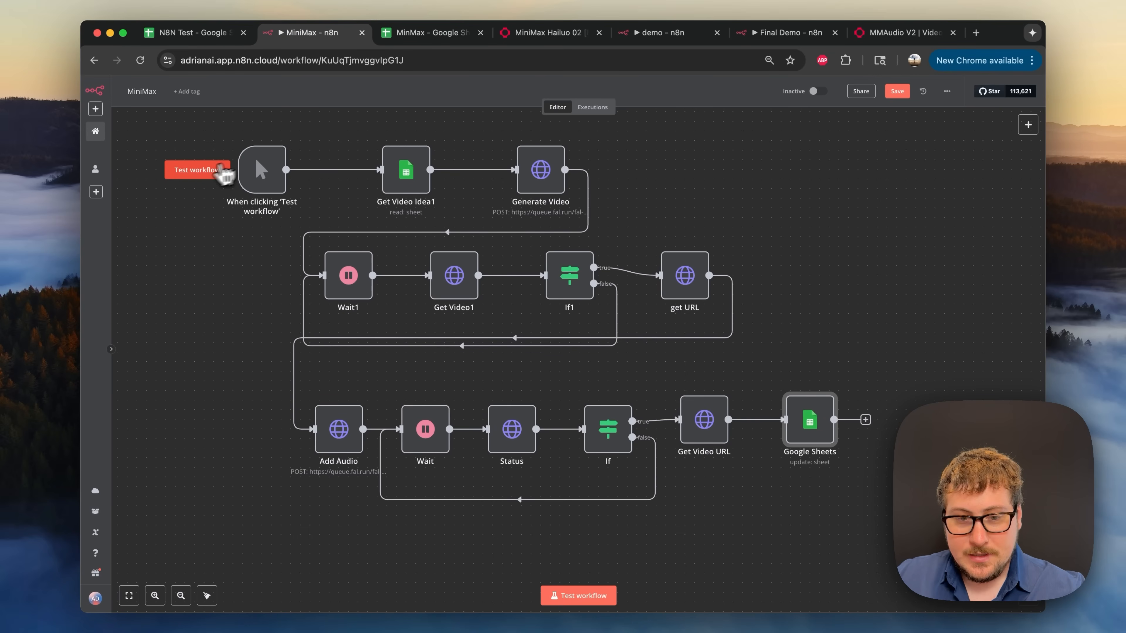
left_click(197, 177)
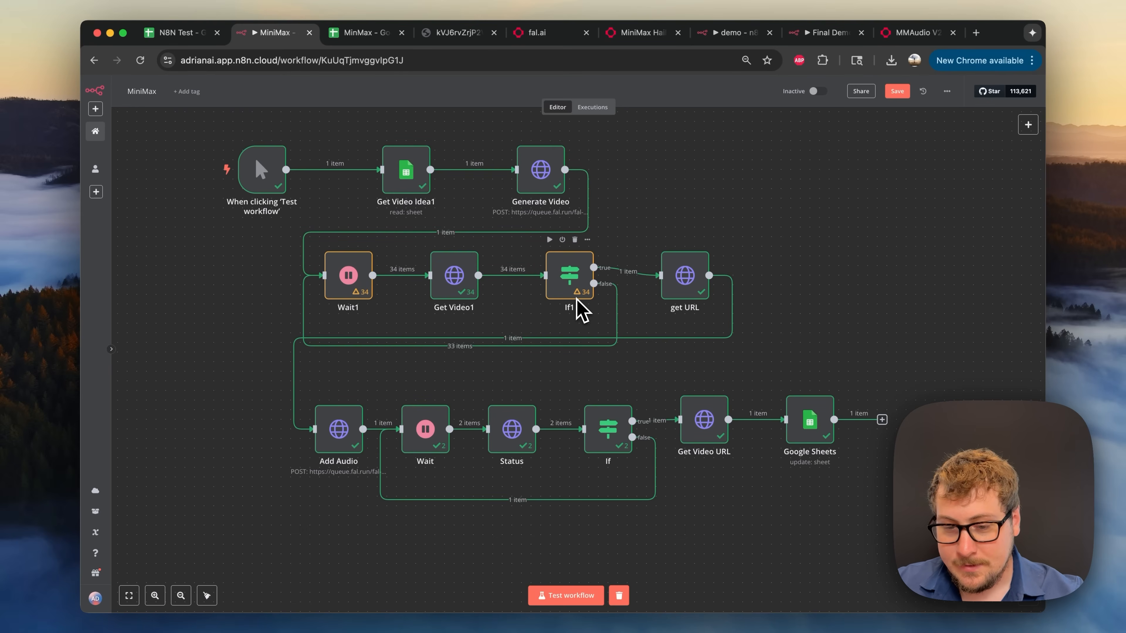
- Inspect the If1 and get URL results from the finished run
mouse_move(585, 296)
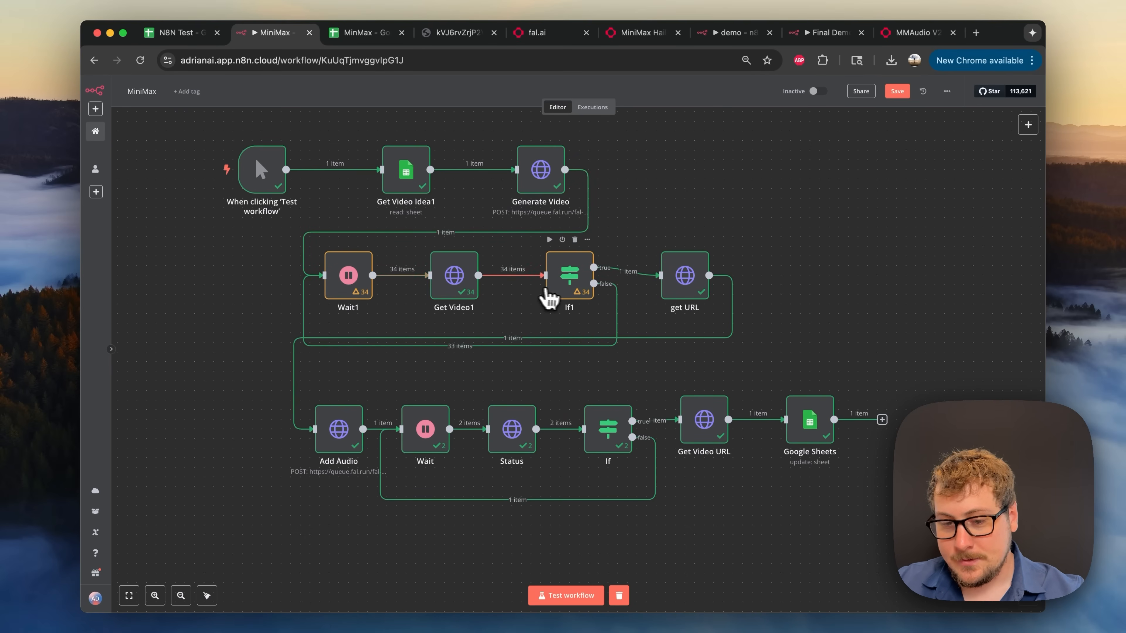
double_click(572, 284)
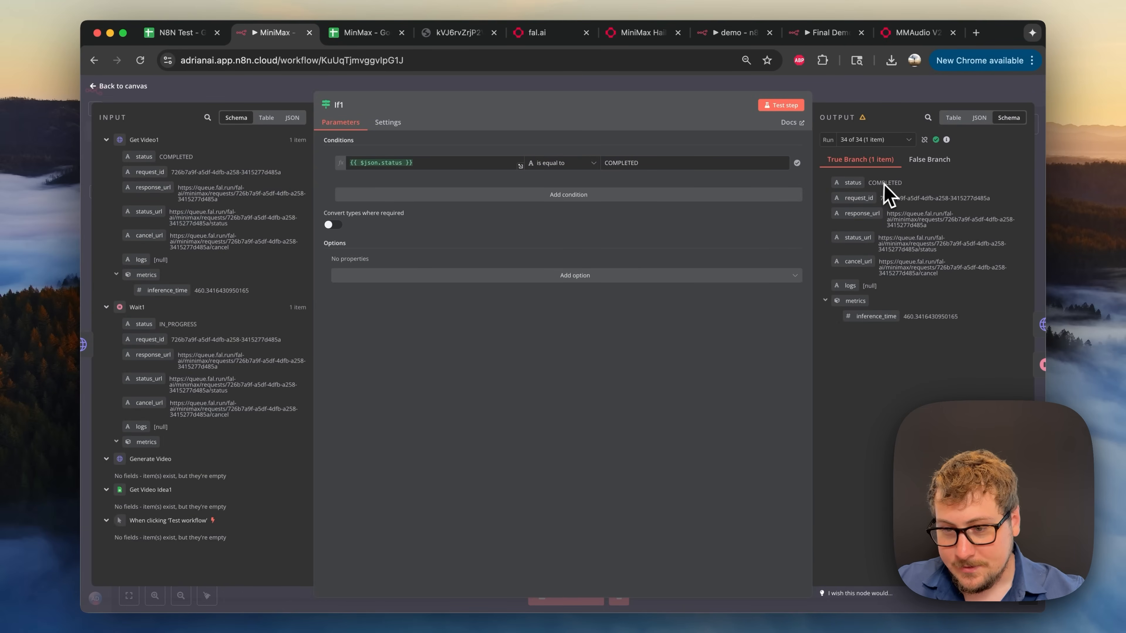
left_click(899, 98)
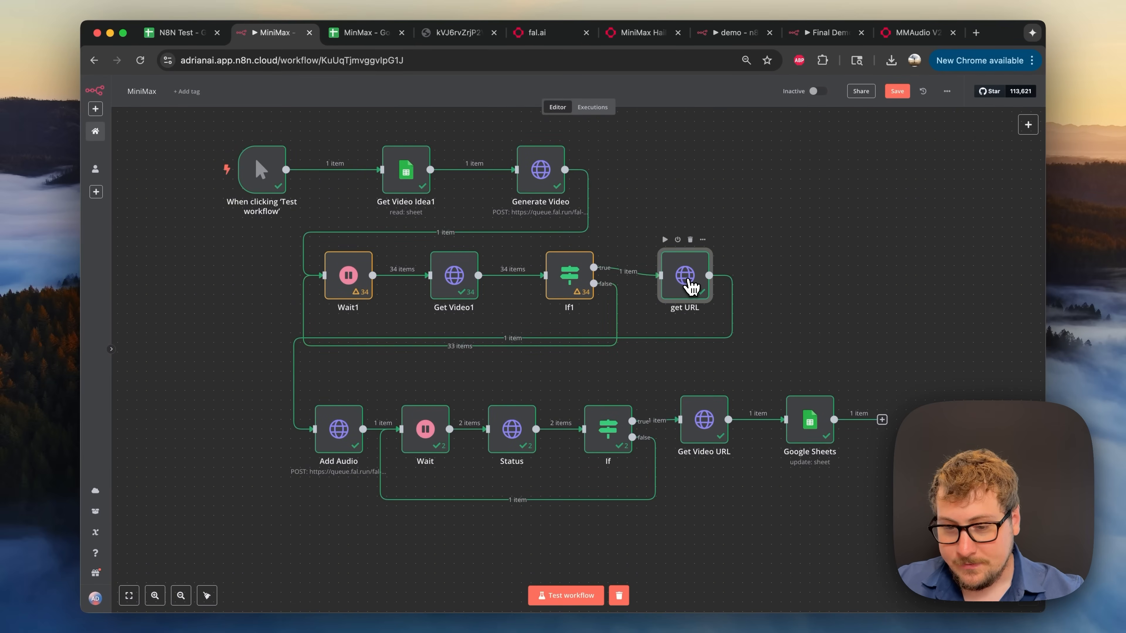
double_click(691, 287)
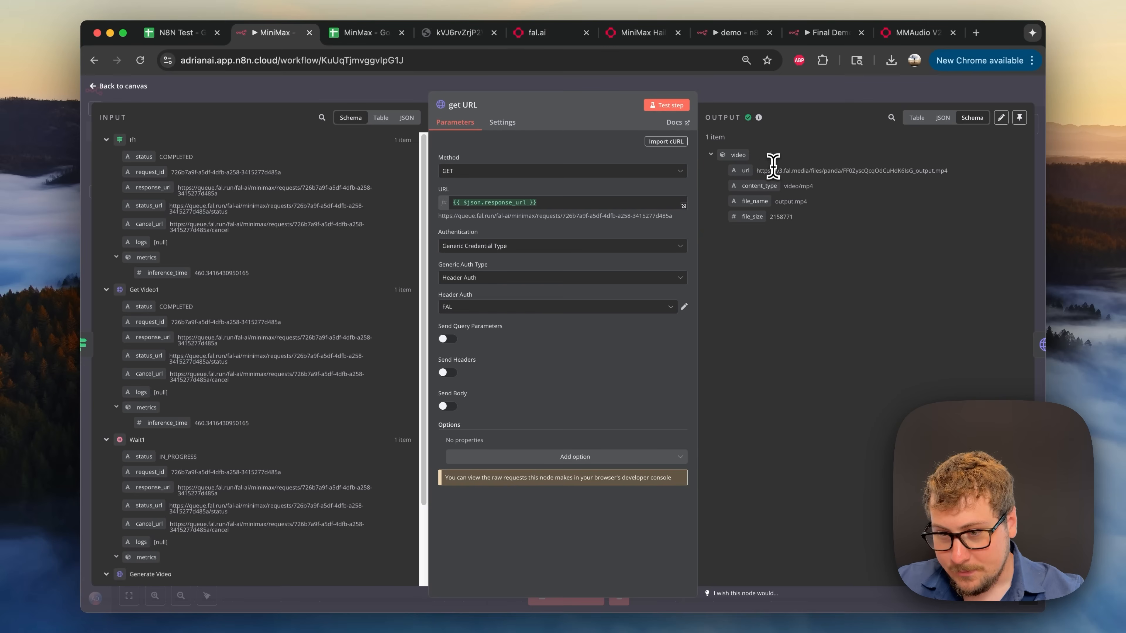
left_click(839, 116)
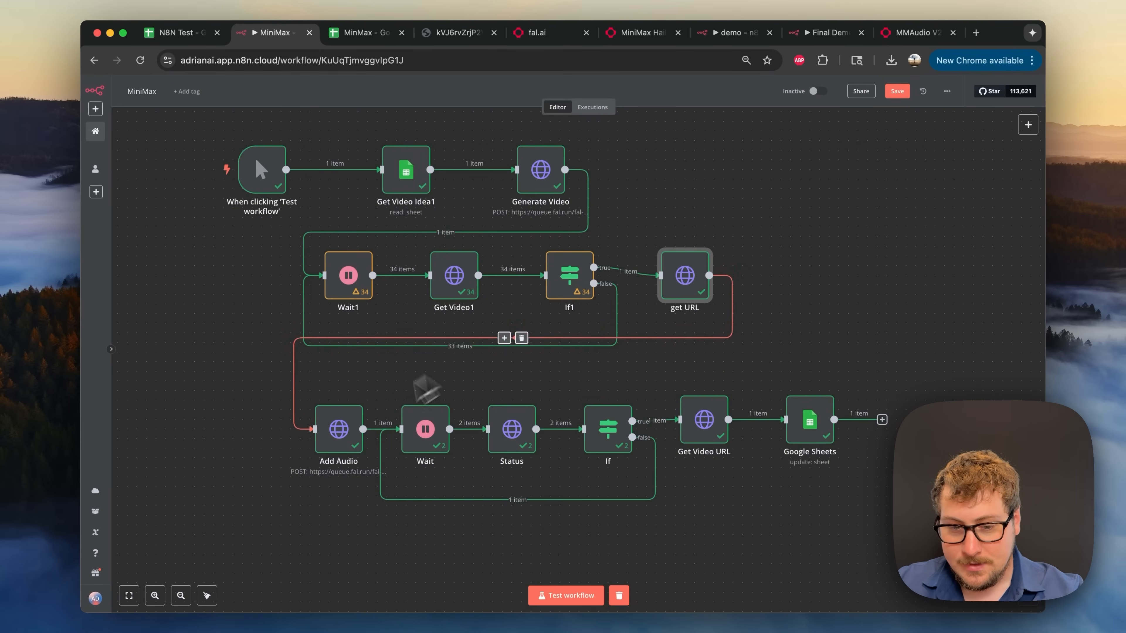
- Review the Add Audio output, then check the MinMax sheet for the output.mp4 URL
double_click(348, 434)
scroll(521, 319, "down", 3)
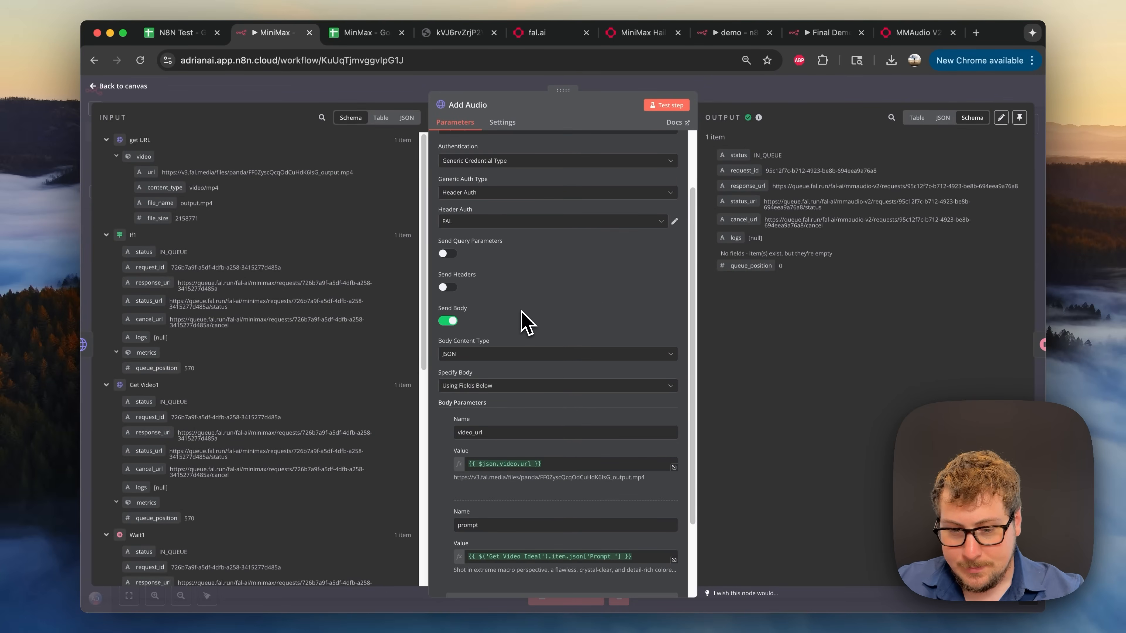
scroll(535, 473, "down", 2)
scroll(536, 486, "down", 2)
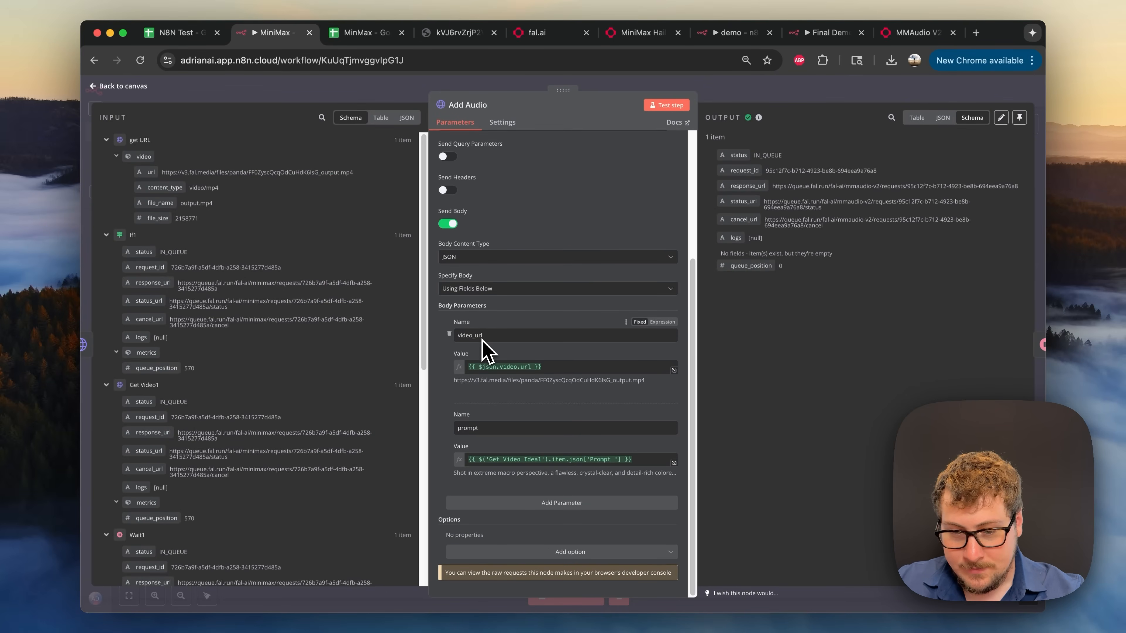
left_click(741, 95)
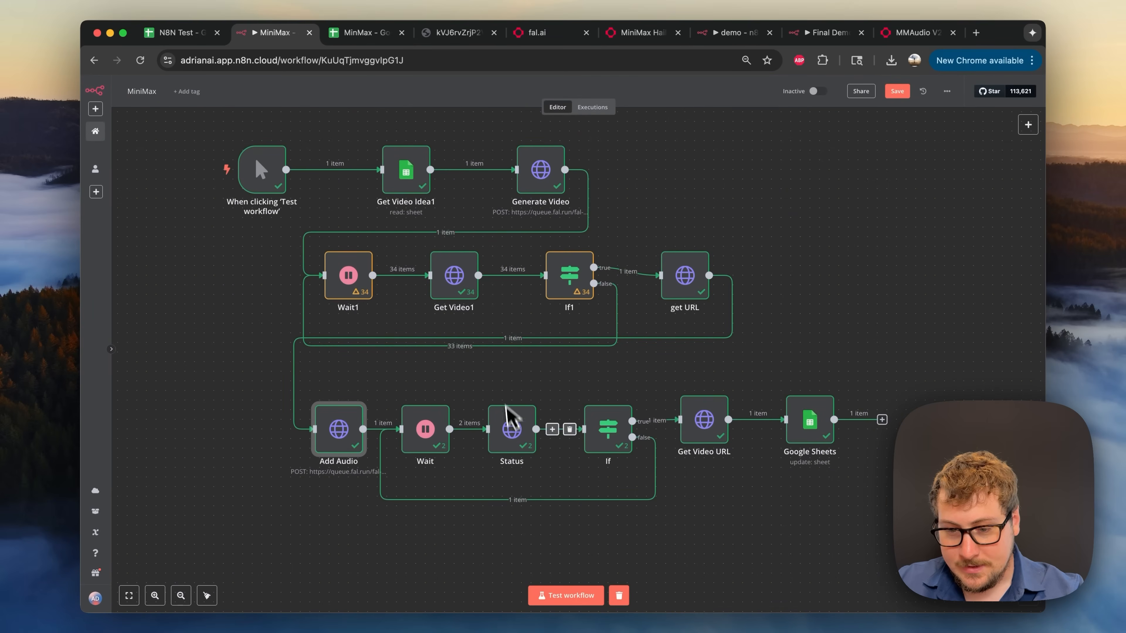
left_click(361, 32)
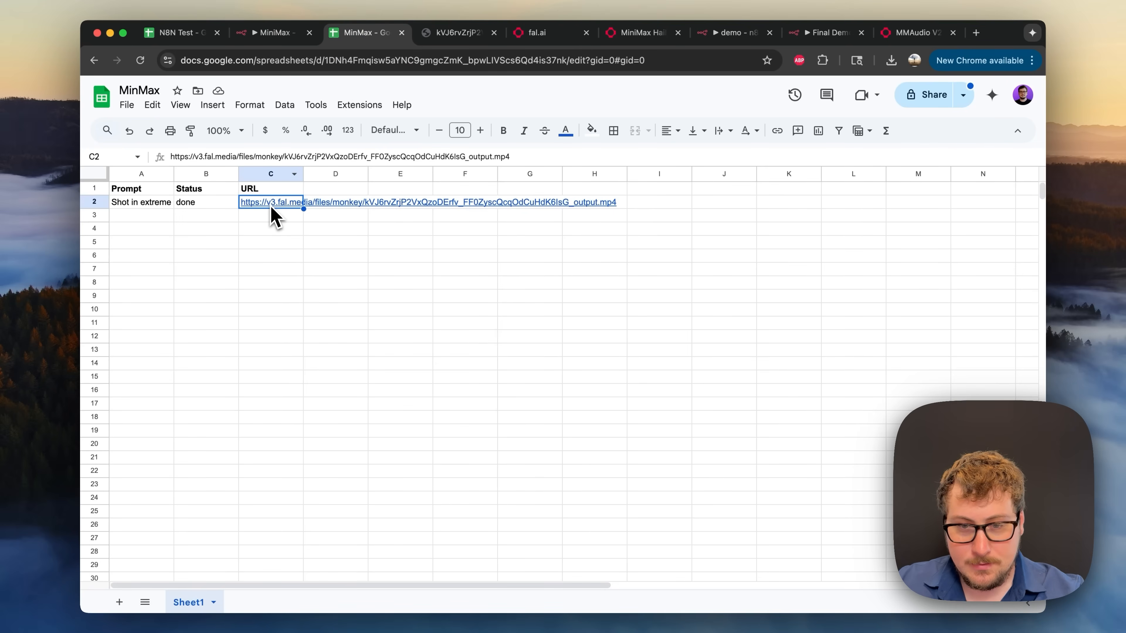
- Replay the glass-waffle output.mp4 from cell C2, then return to the MiniMax workflow
left_click(444, 38)
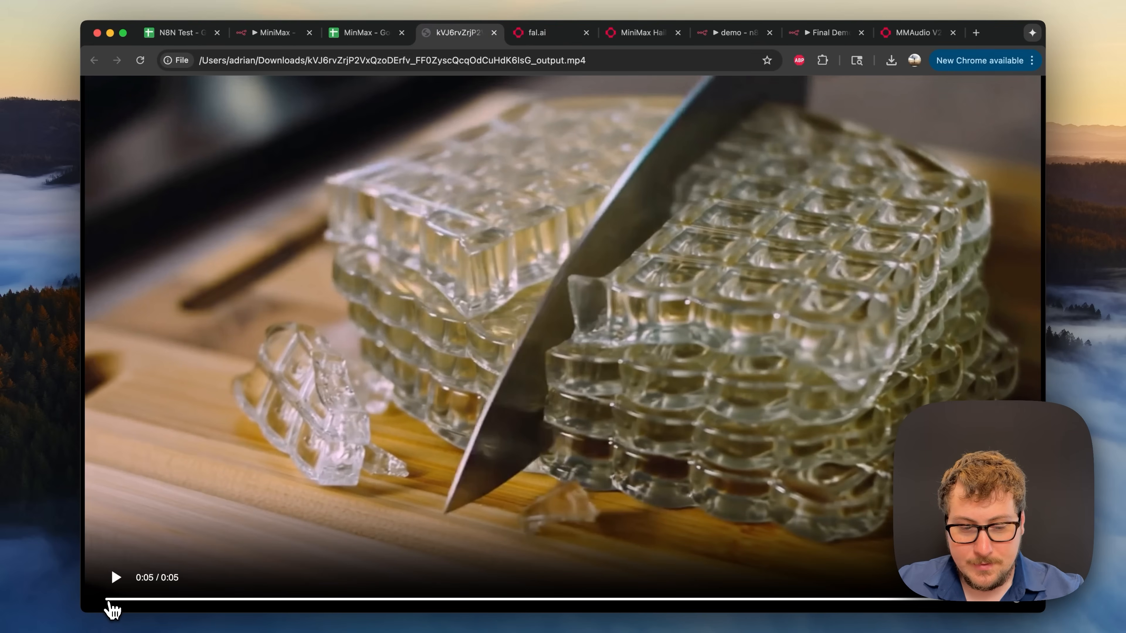
left_click(114, 580)
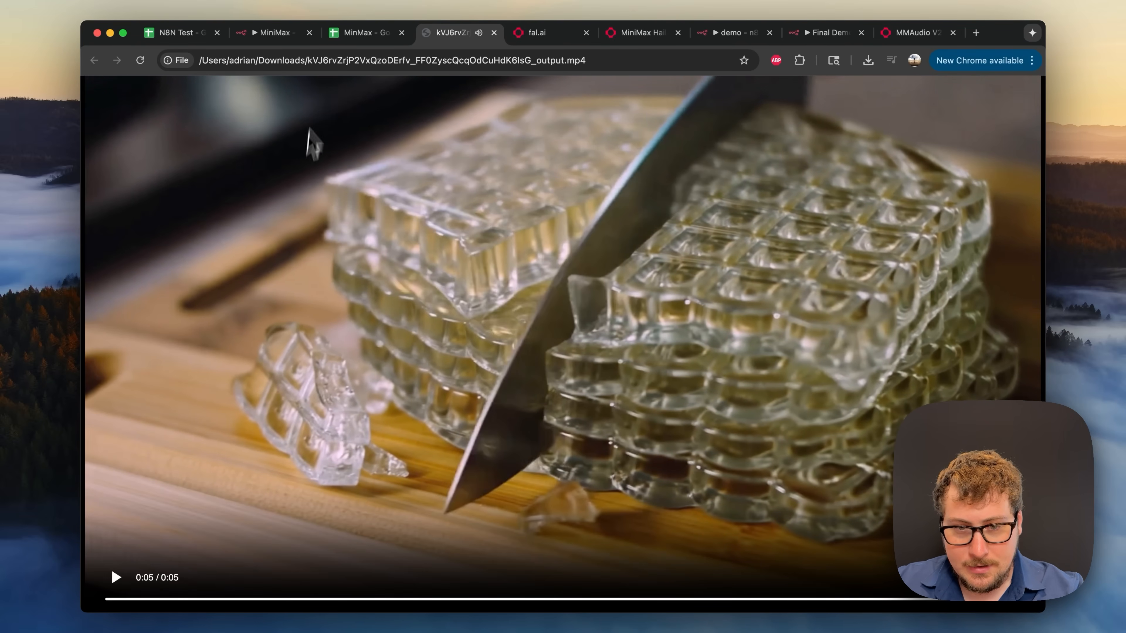
left_click(273, 32)
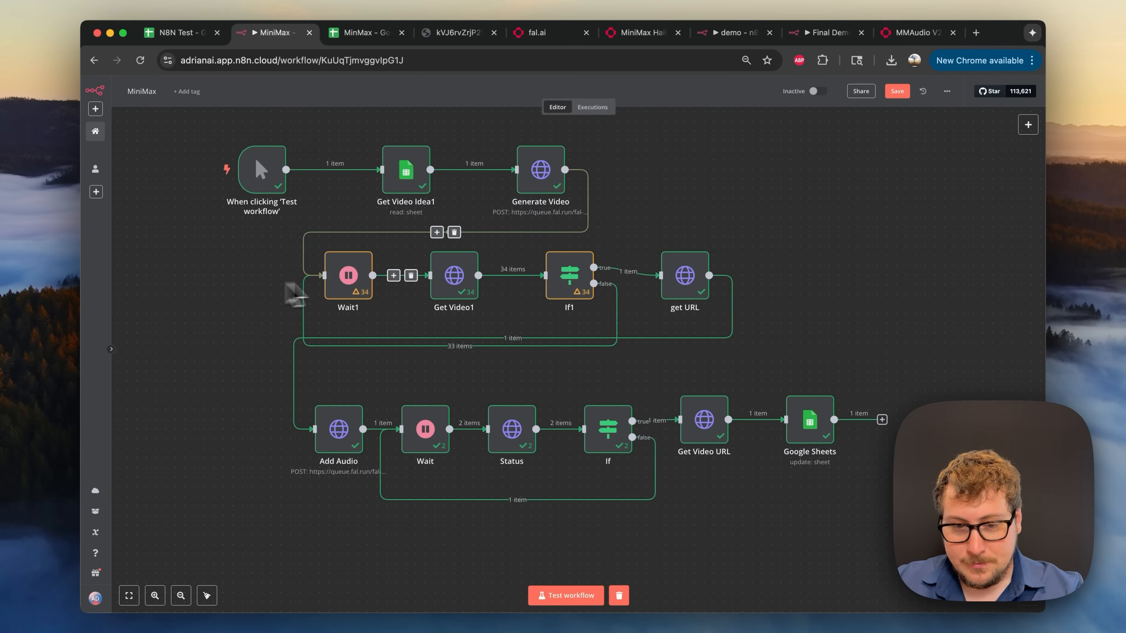
- Confirm Get Video1 finished with status COMPLETED, then go back to the MinMax sheet
double_click(458, 282)
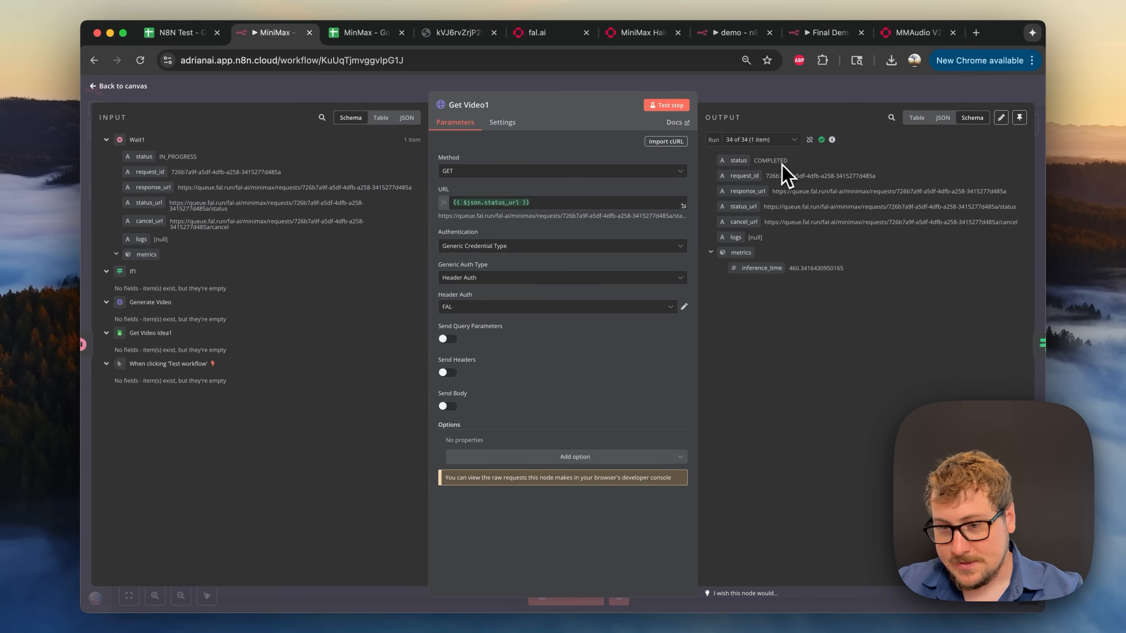
left_click(774, 93)
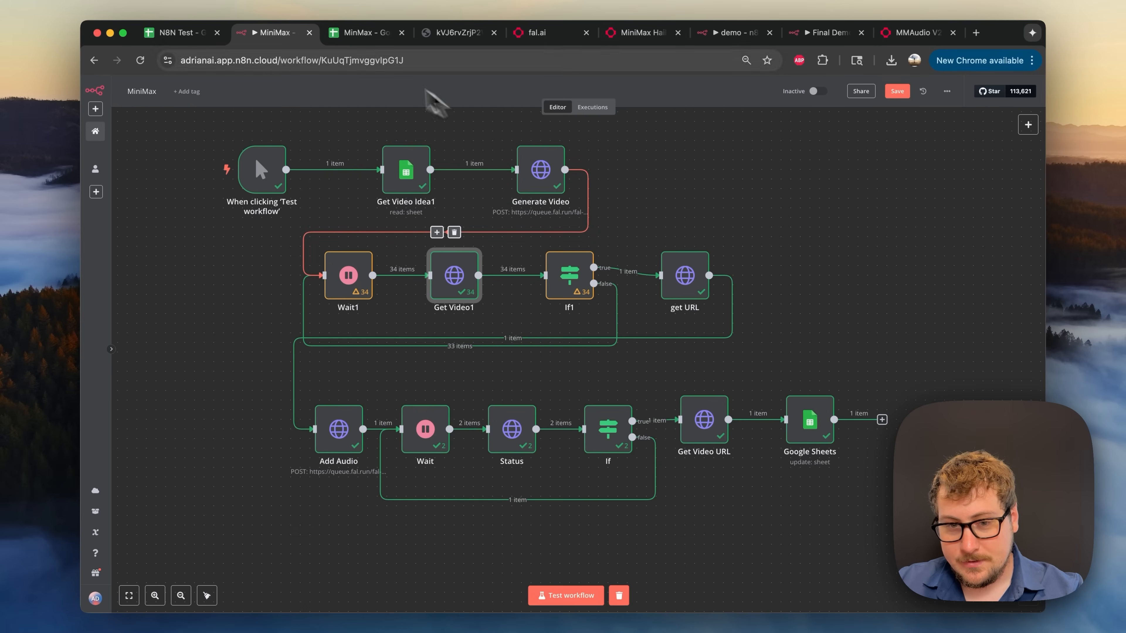
left_click(360, 38)
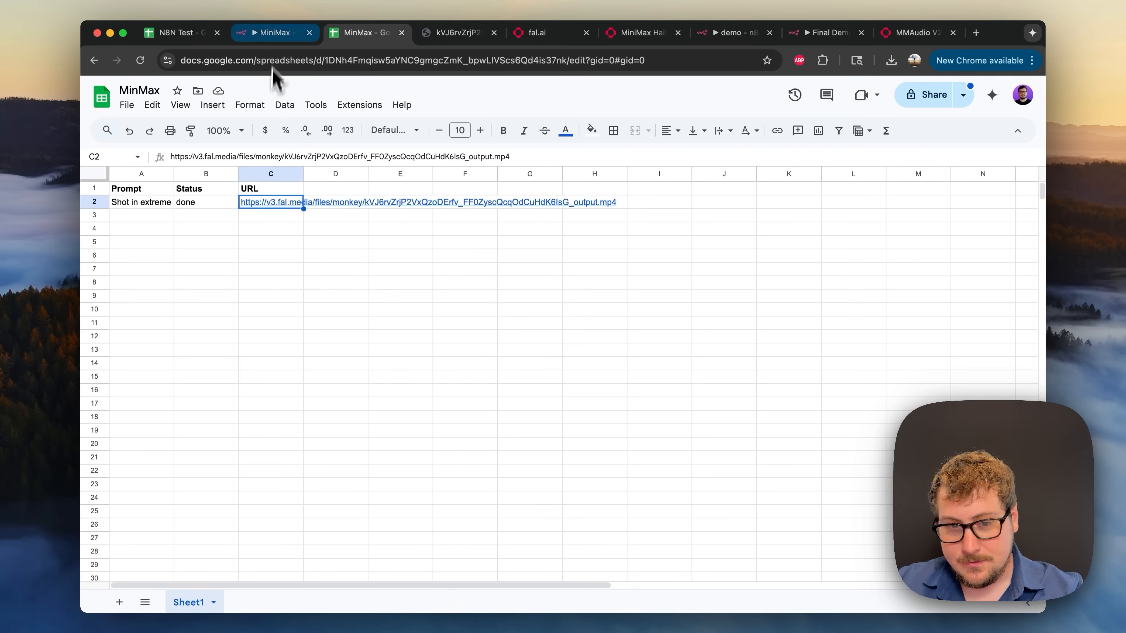
- Switch back to n8n and bring up the Veo3 Cheap workflow
left_click(273, 35)
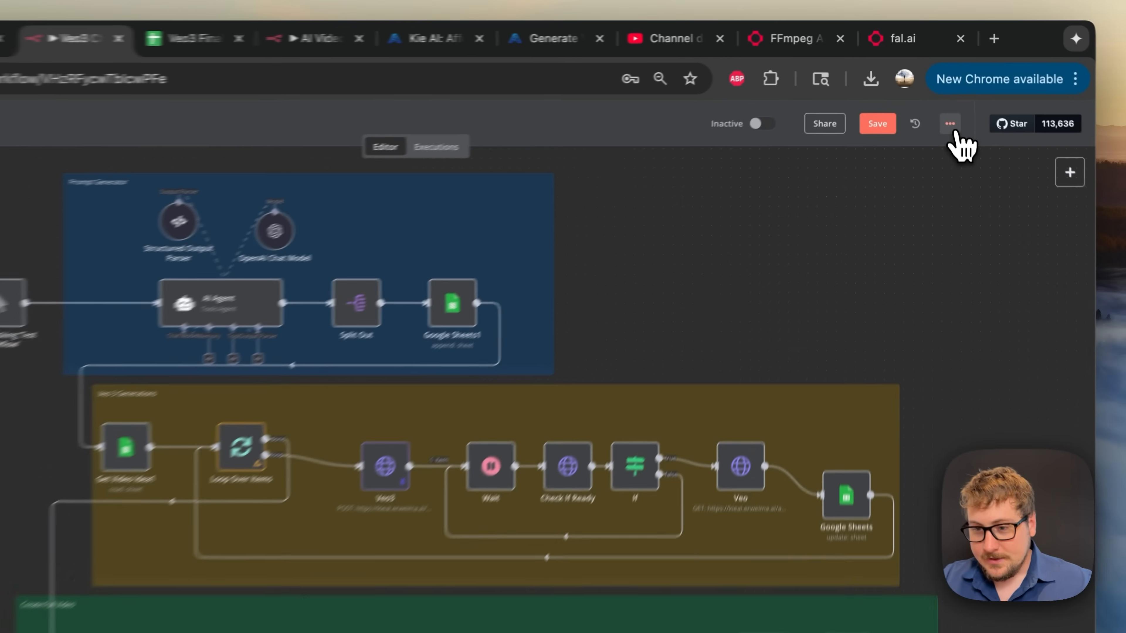
left_click(945, 91)
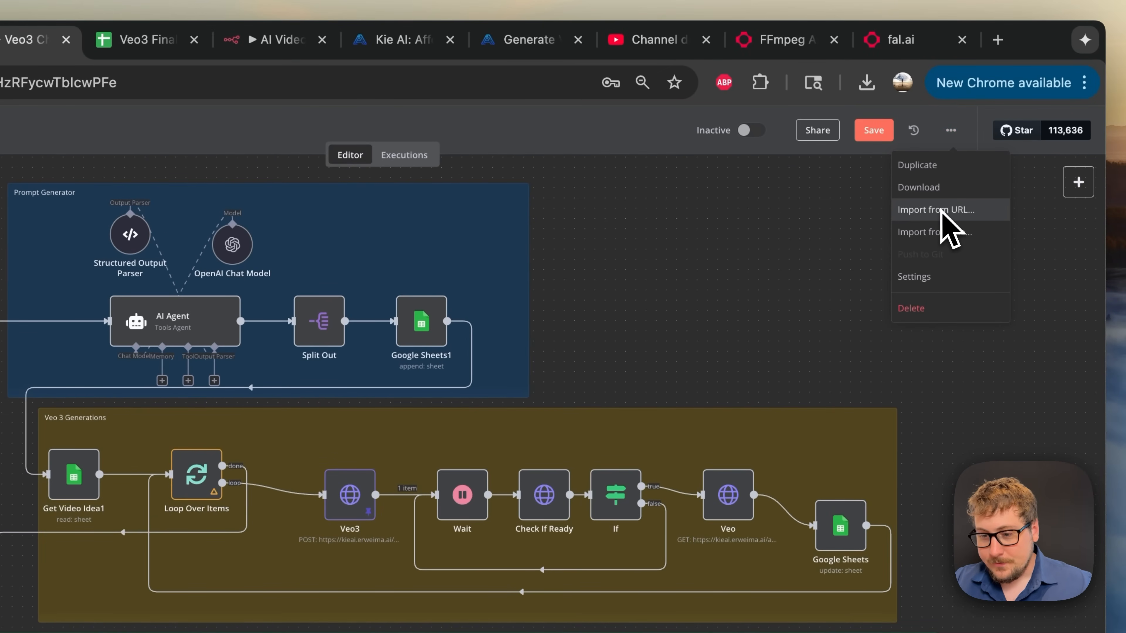
left_click(774, 283)
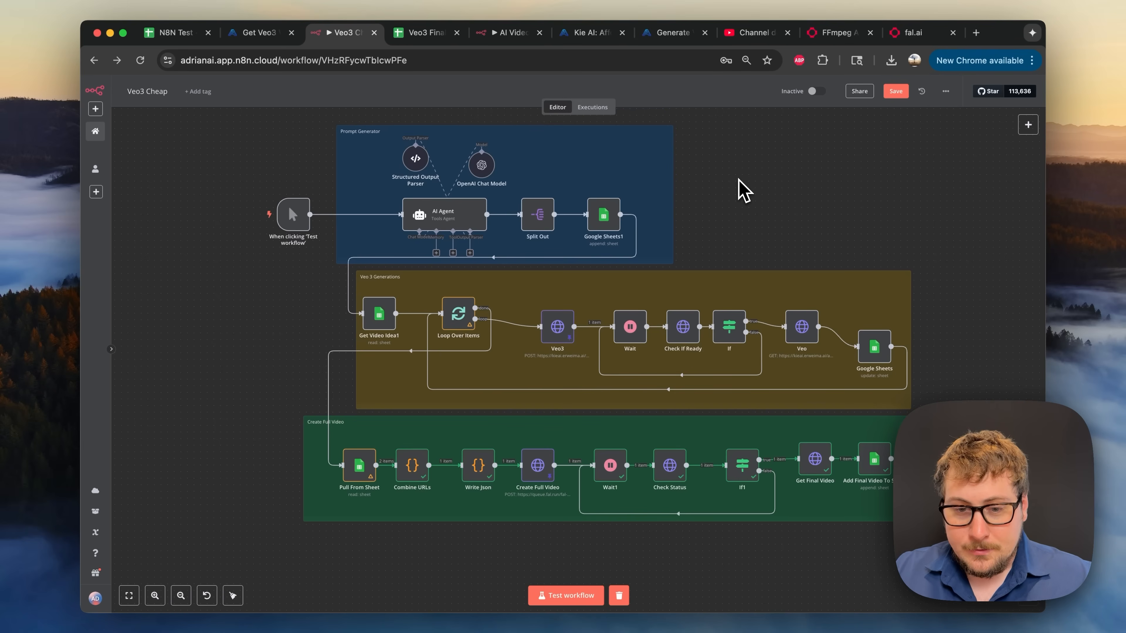
mouse_move(285, 234)
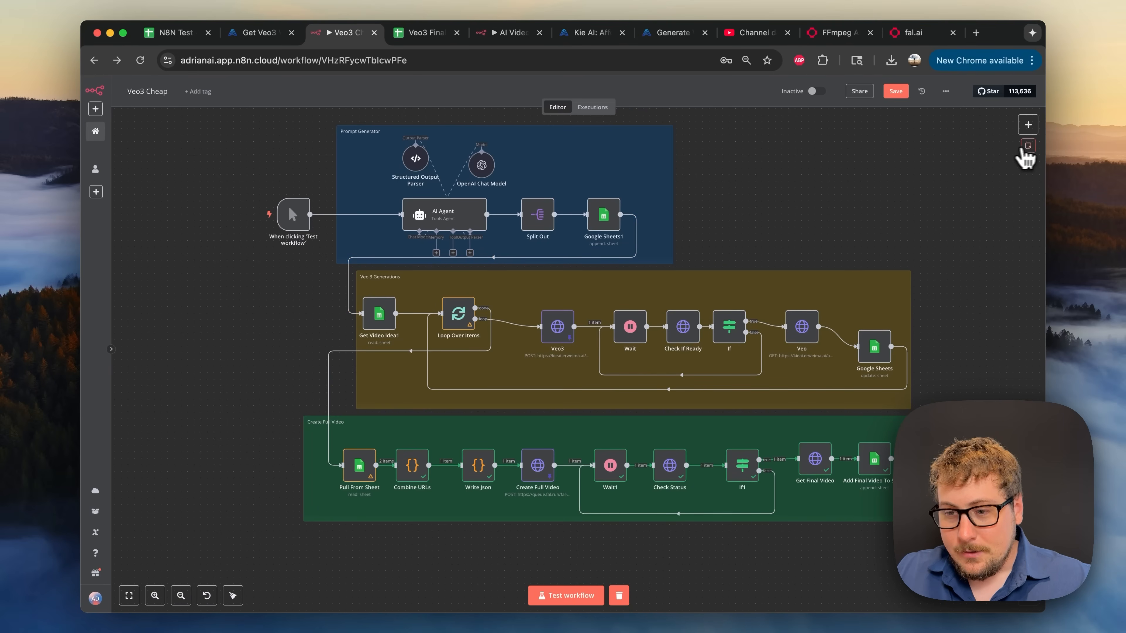
left_click(1028, 153)
left_click_drag(584, 381, 290, 324)
left_click(291, 276)
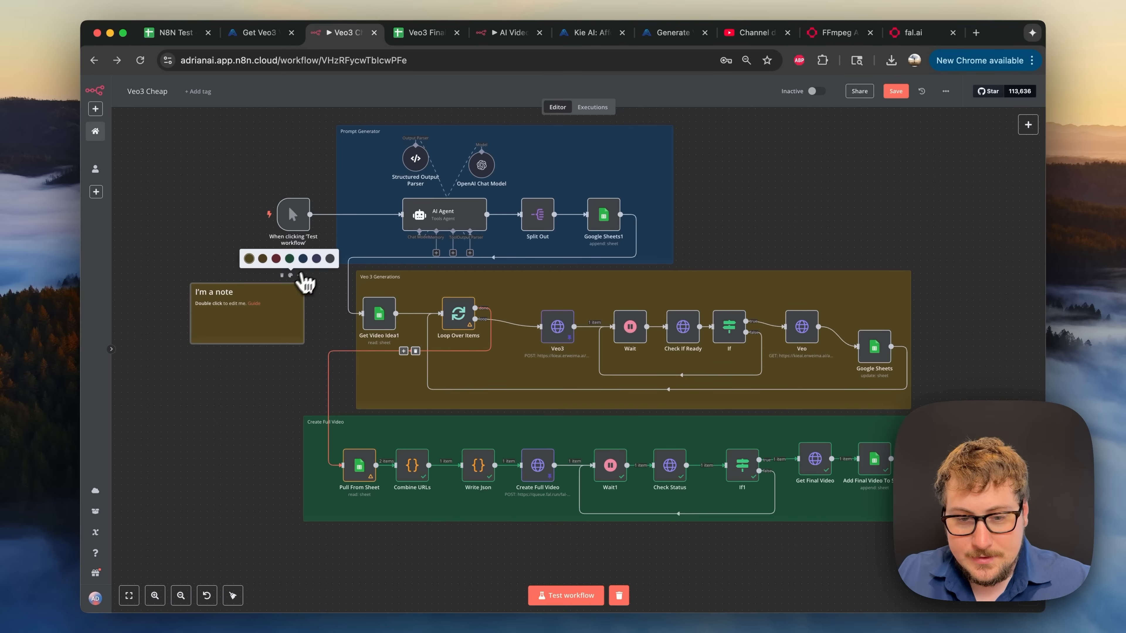
left_click(321, 260)
left_click(281, 275)
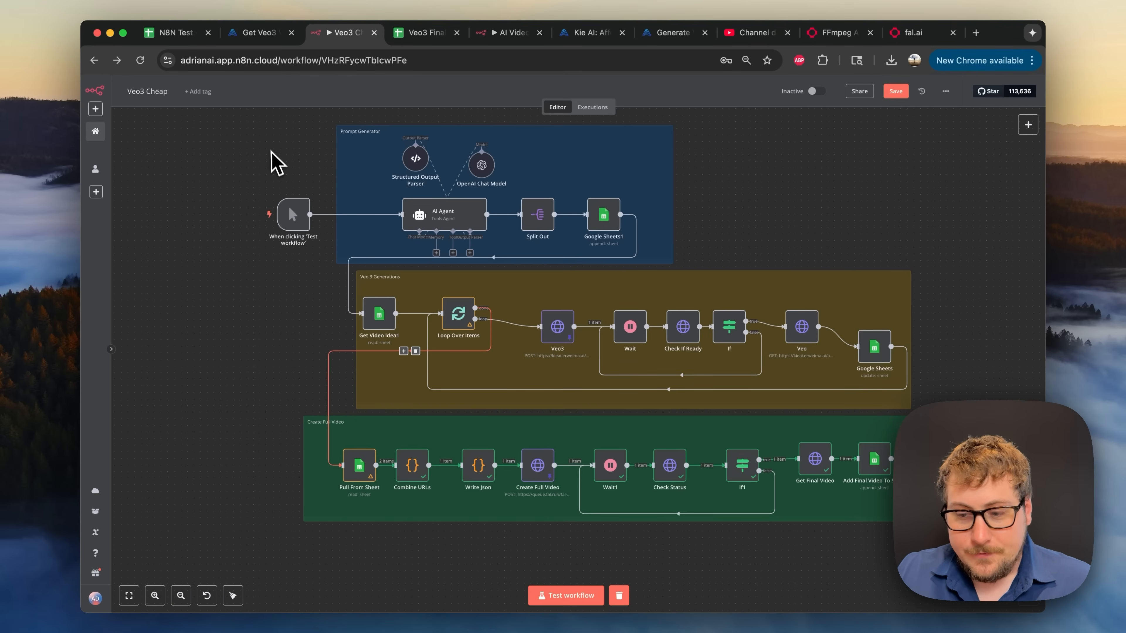
left_click(287, 276)
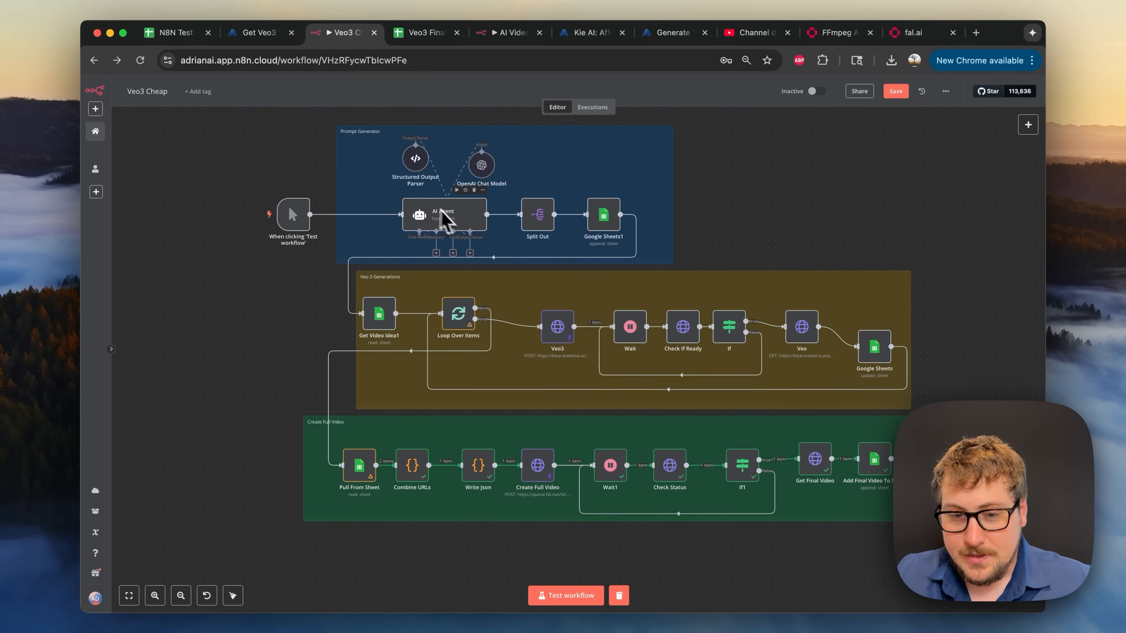
mouse_move(349, 215)
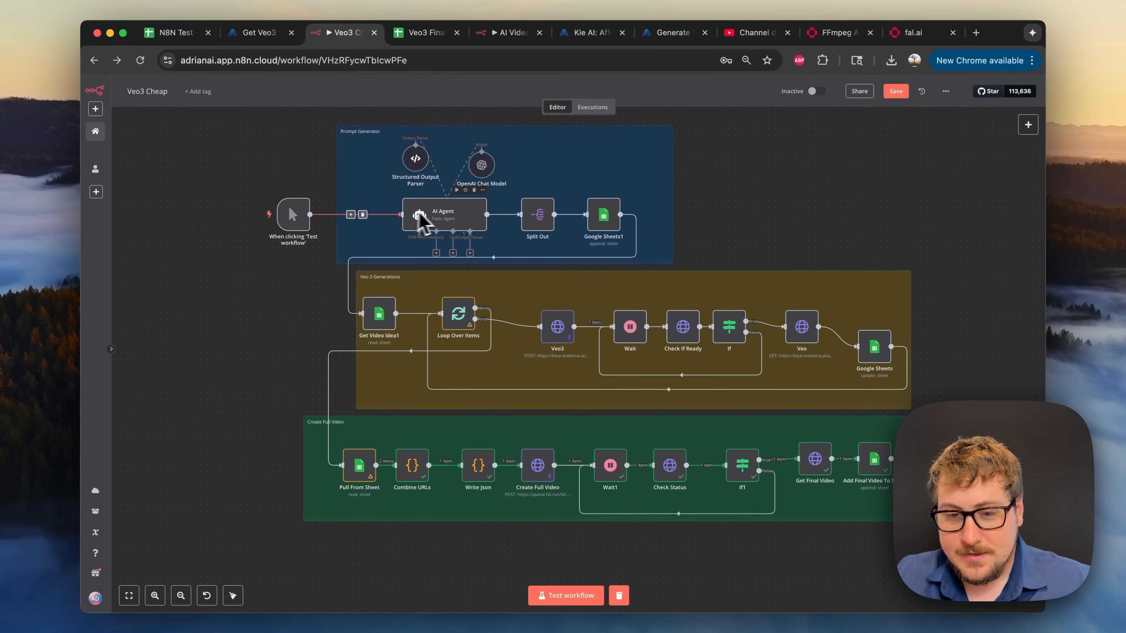
left_click(1028, 126)
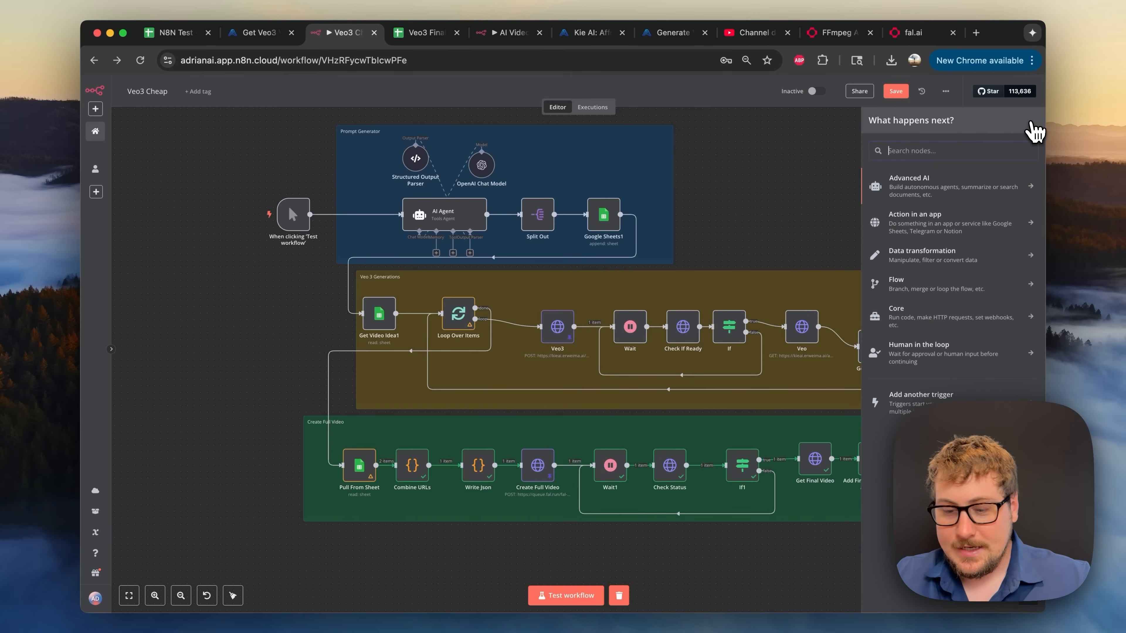
type("ai agen")
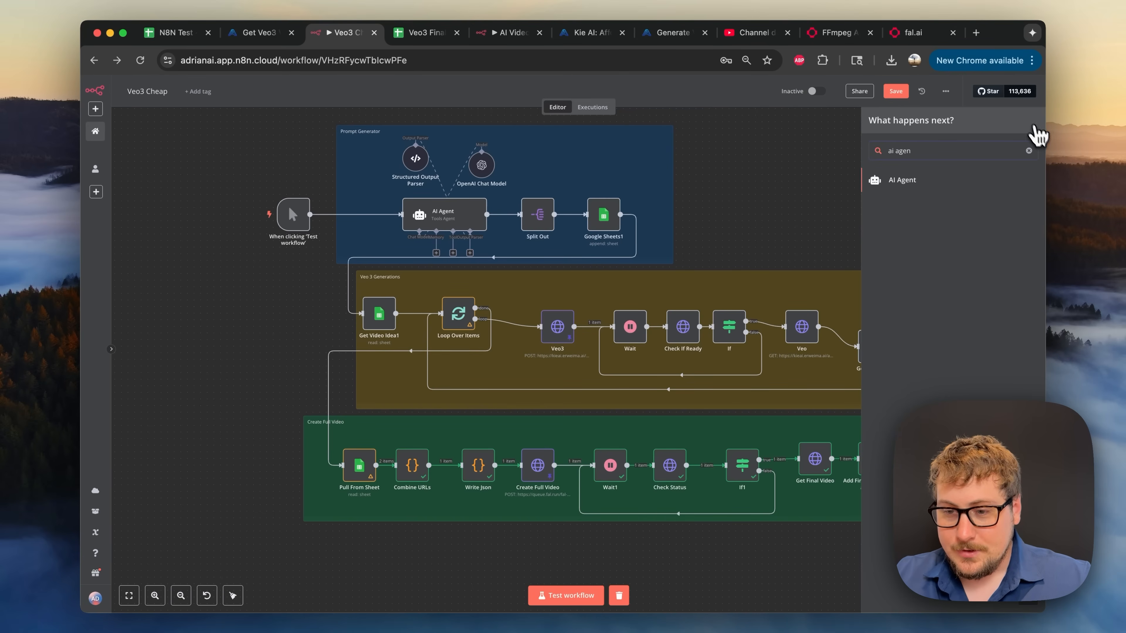
left_click(739, 194)
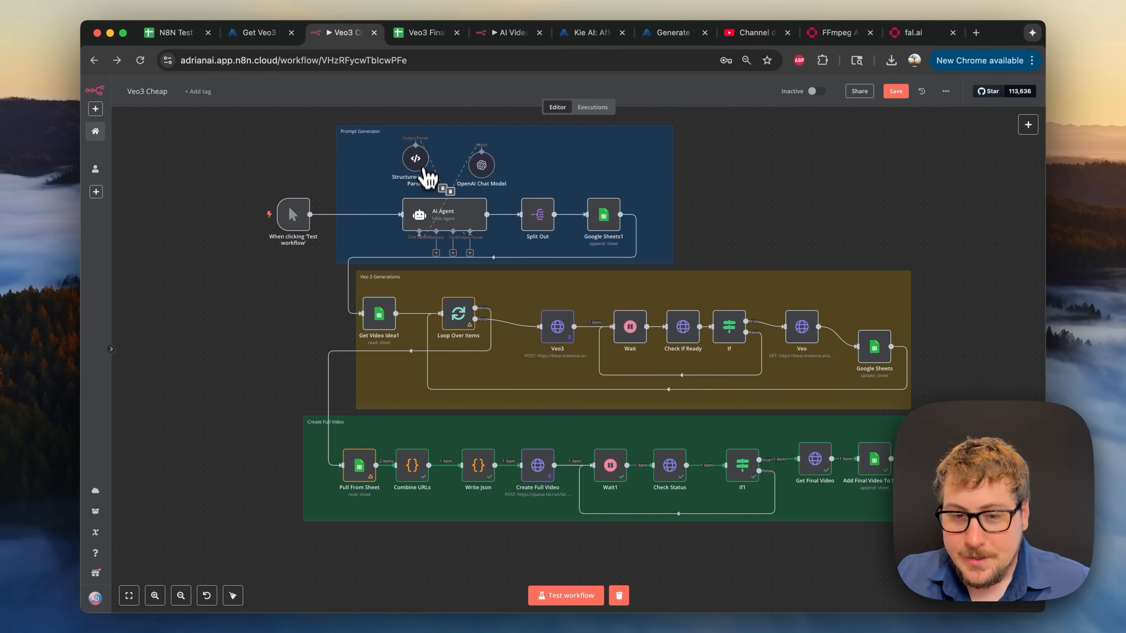
double_click(448, 220)
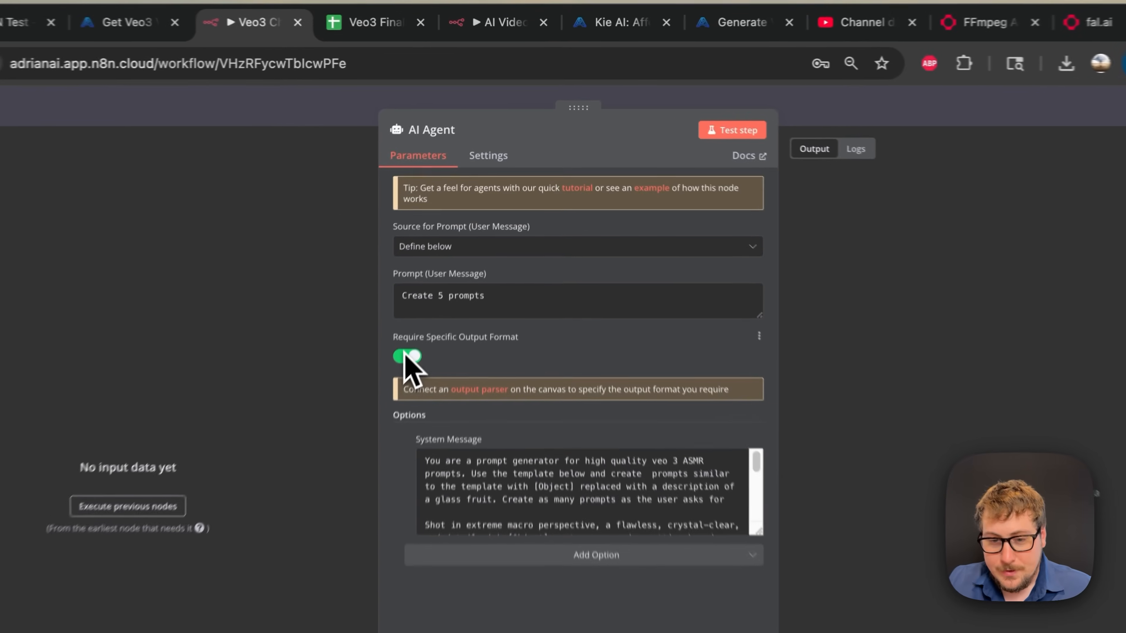
left_click(318, 133)
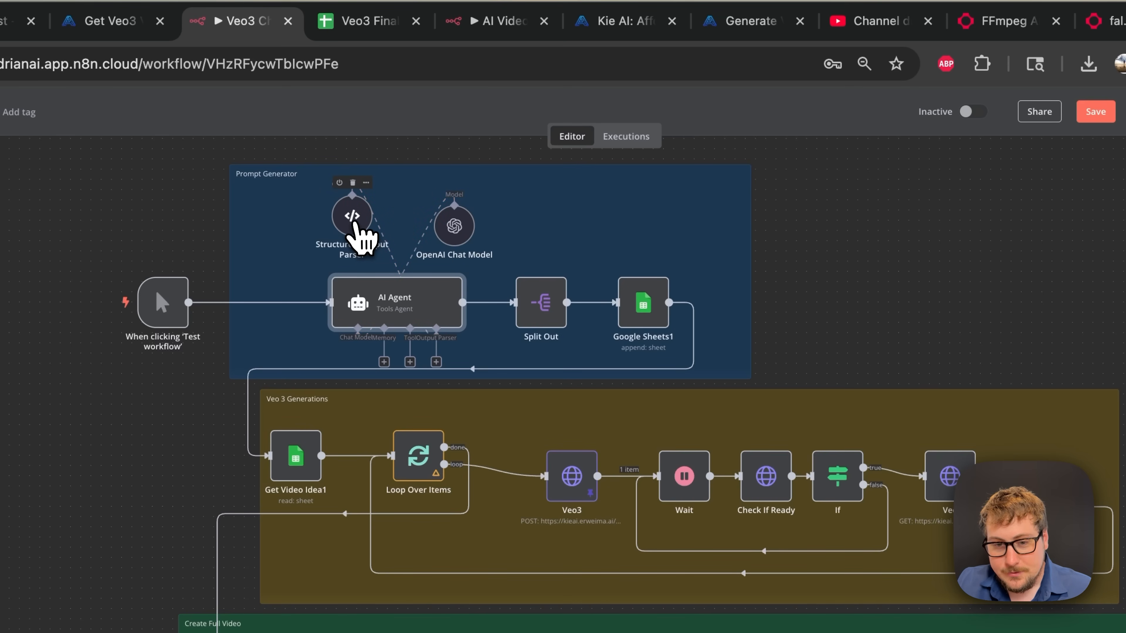
mouse_move(354, 222)
left_mouse_down()
mouse_move(477, 360)
mouse_move(474, 388)
mouse_move(390, 262)
mouse_move(330, 224)
mouse_move(351, 228)
left_mouse_up()
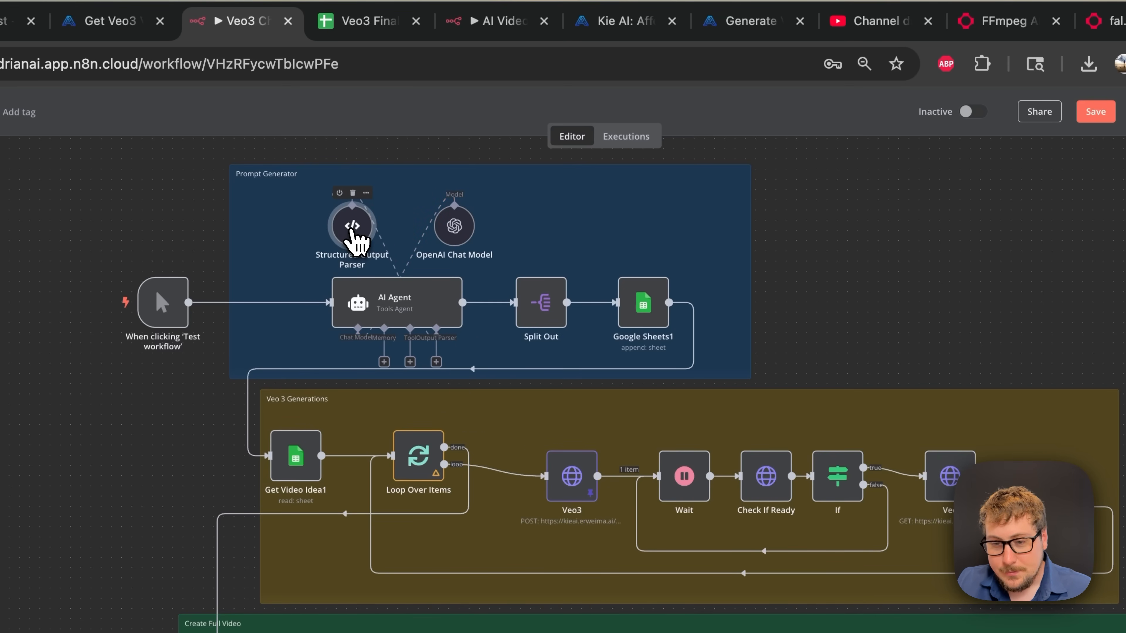
double_click(352, 228)
left_click(490, 306)
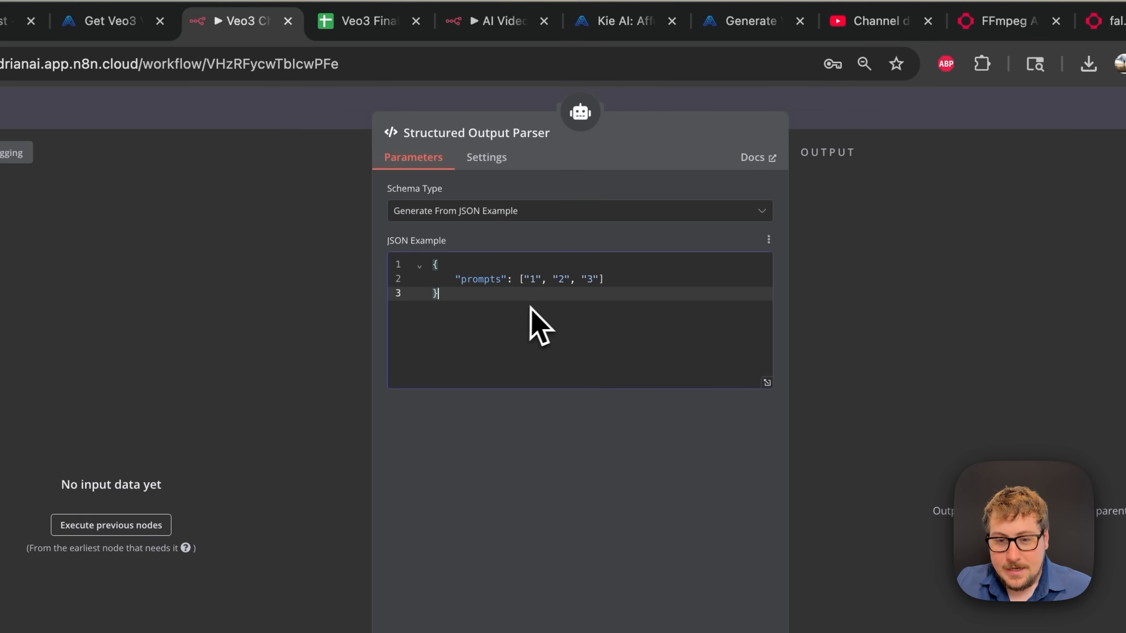
left_click(432, 265)
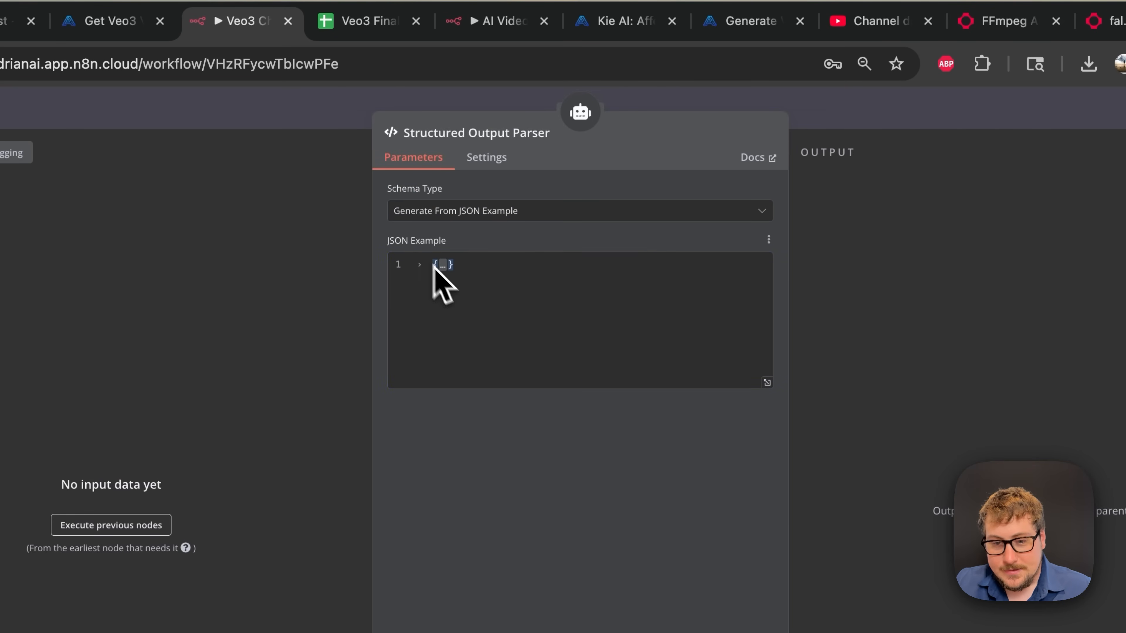
left_click(445, 266)
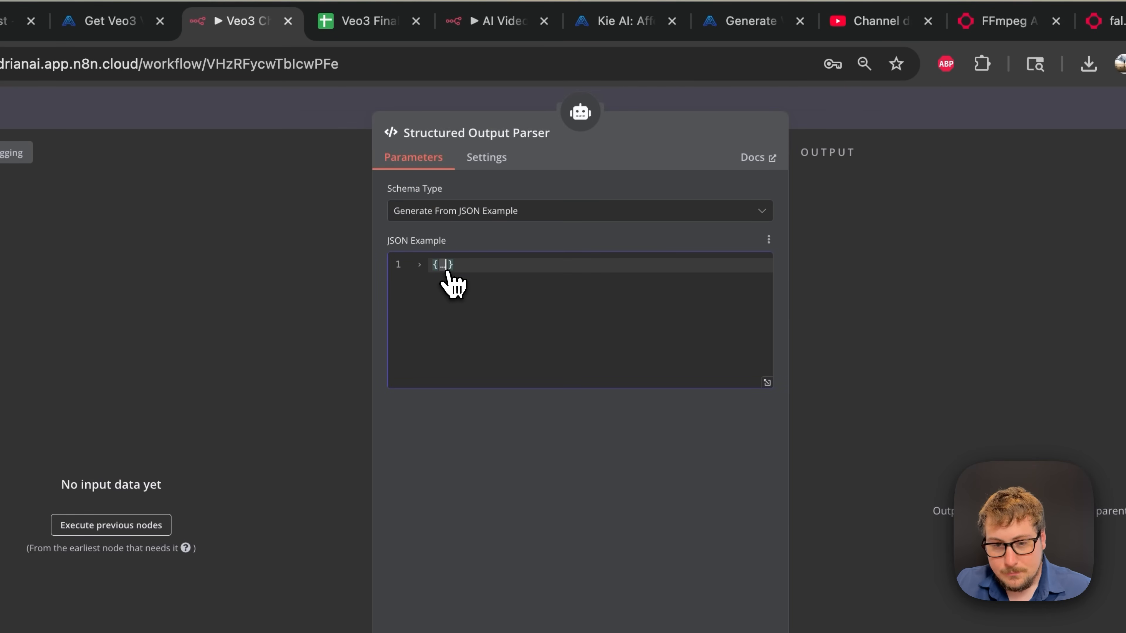
left_click(445, 266)
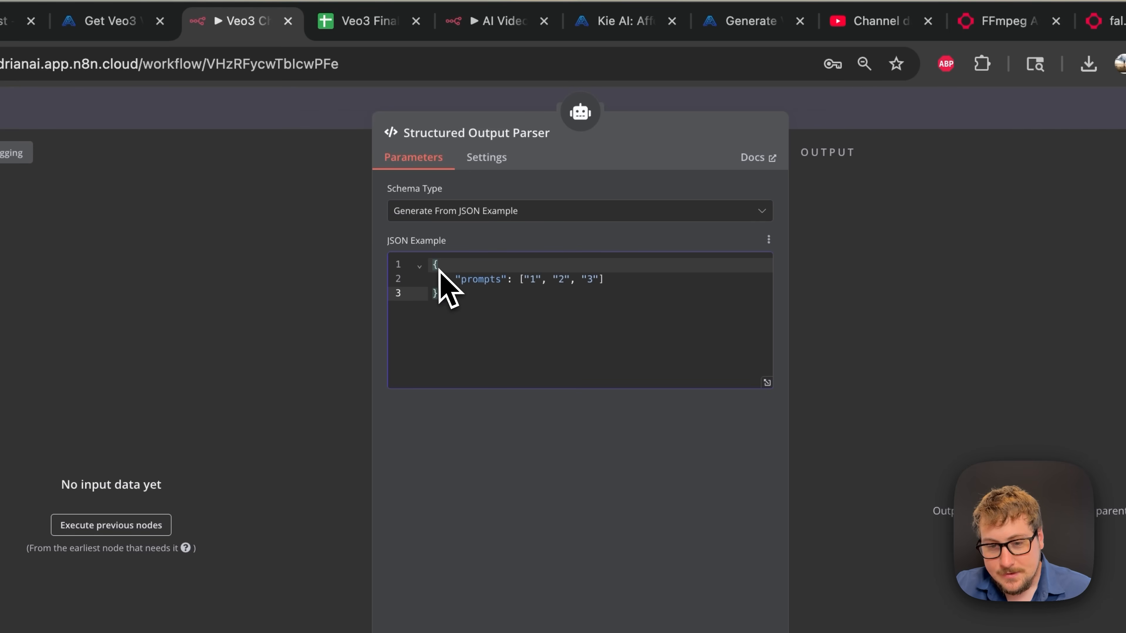
left_click(496, 326)
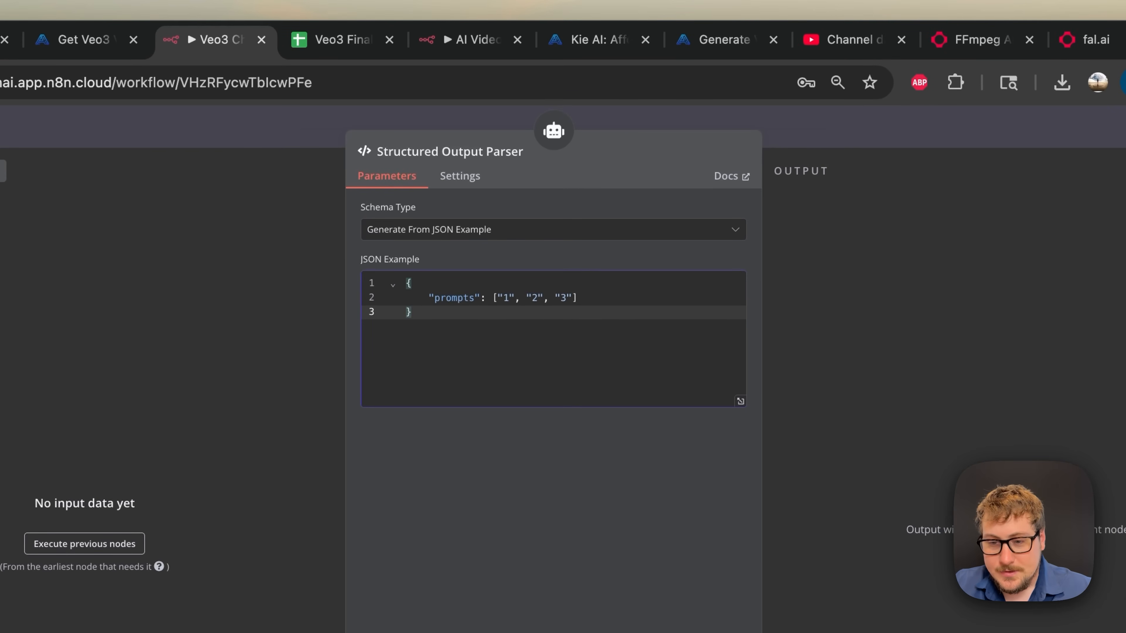
key("Escape")
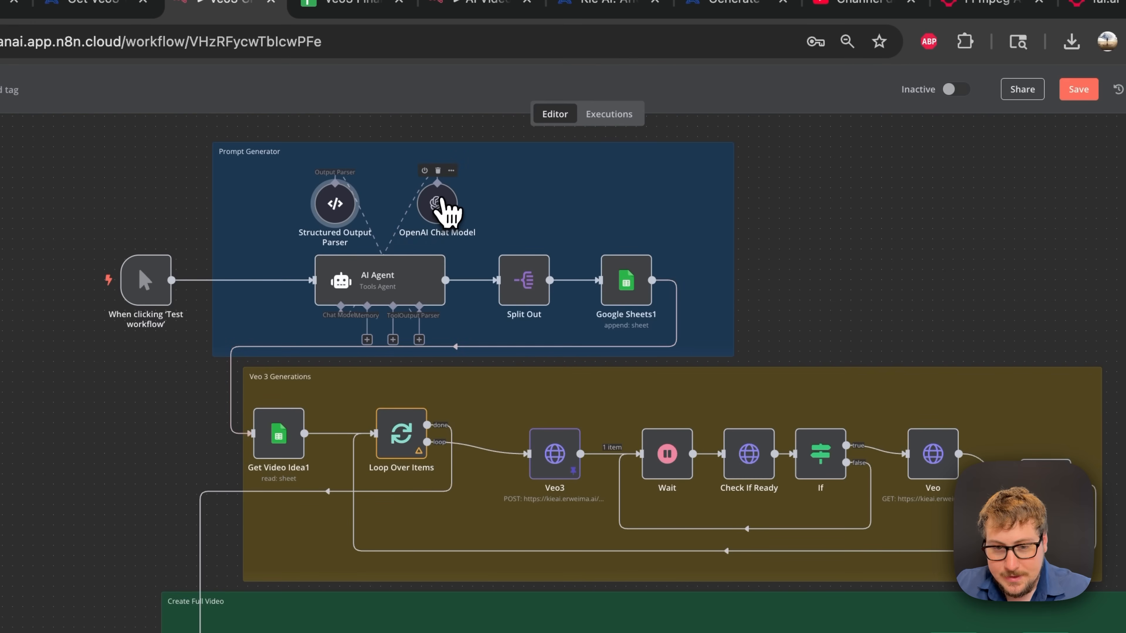
double_click(438, 200)
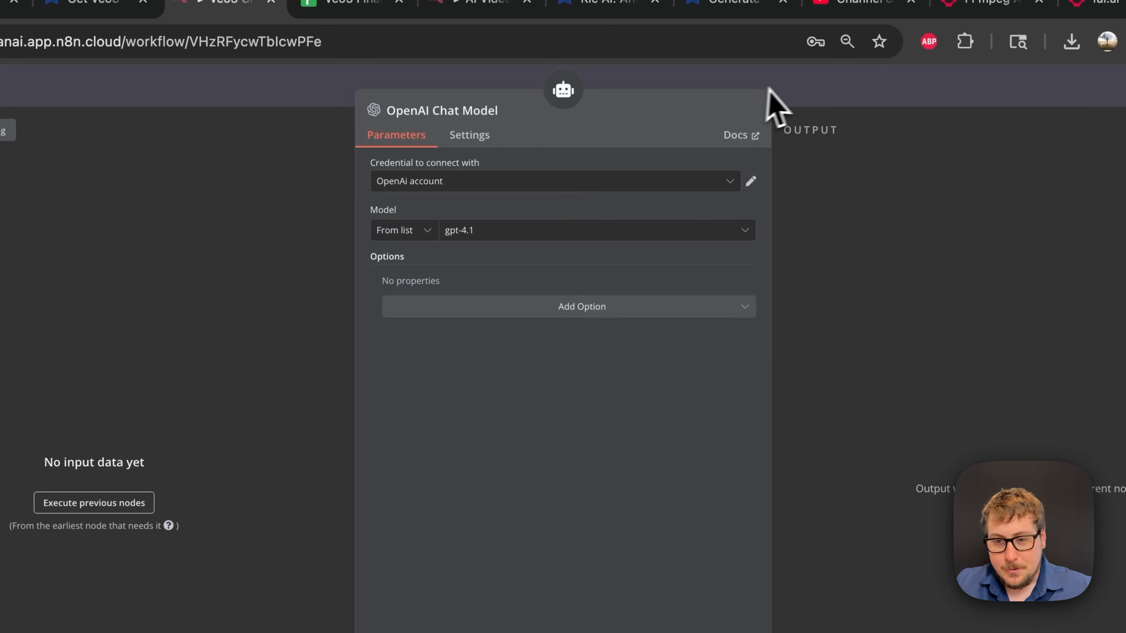
left_click(804, 104)
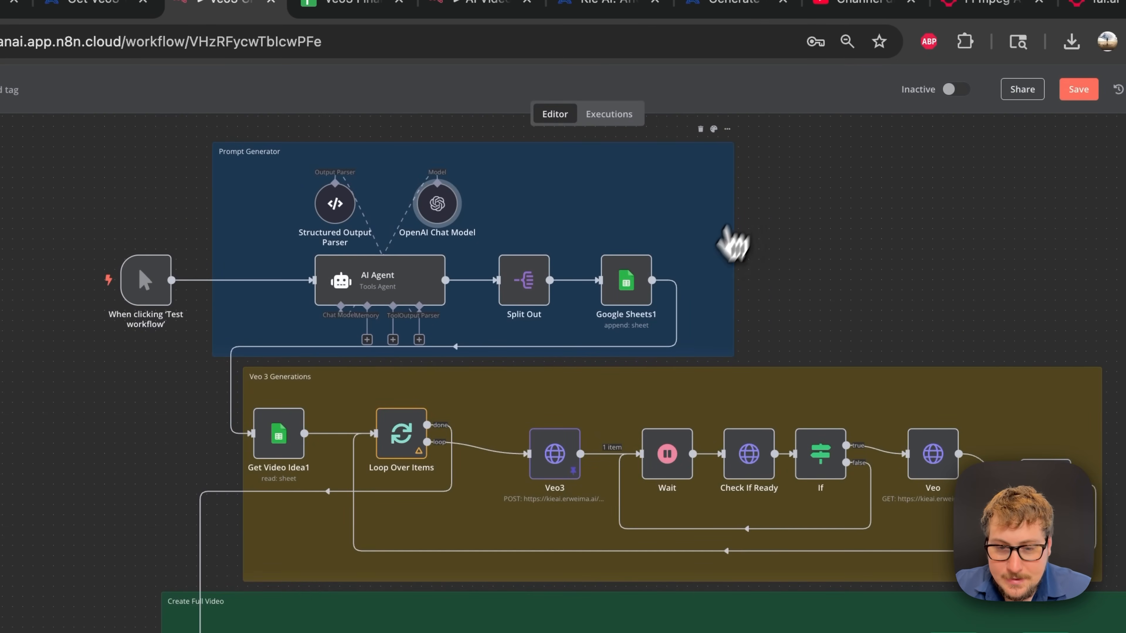
- Open the AI Agent node and review its 'Create 5 prompts' user prompt
left_click(403, 293)
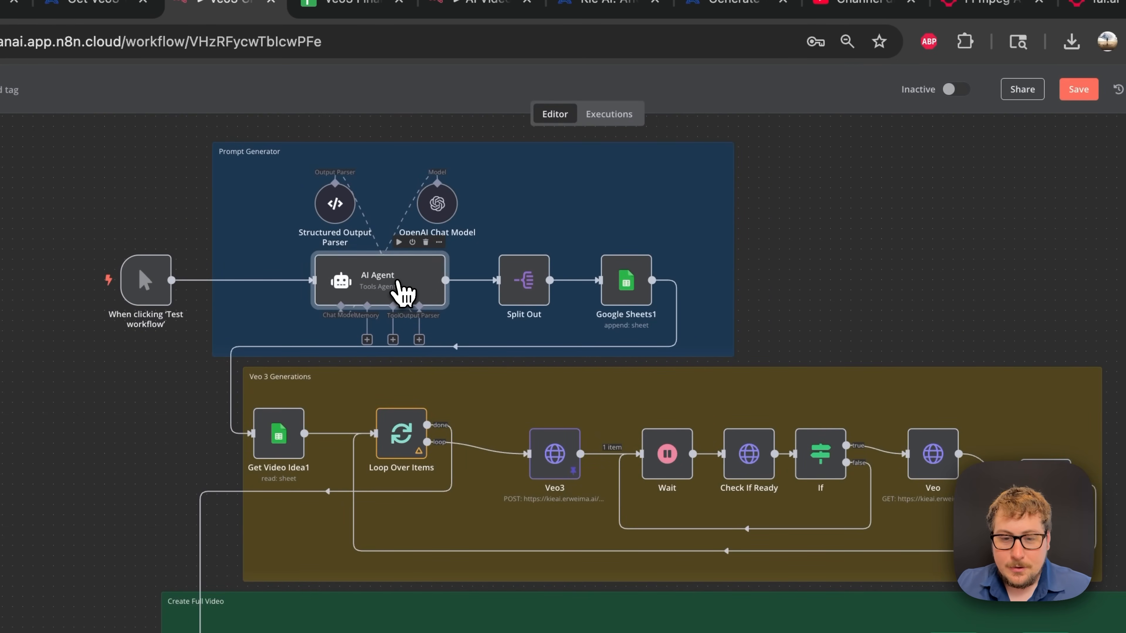
double_click(404, 293)
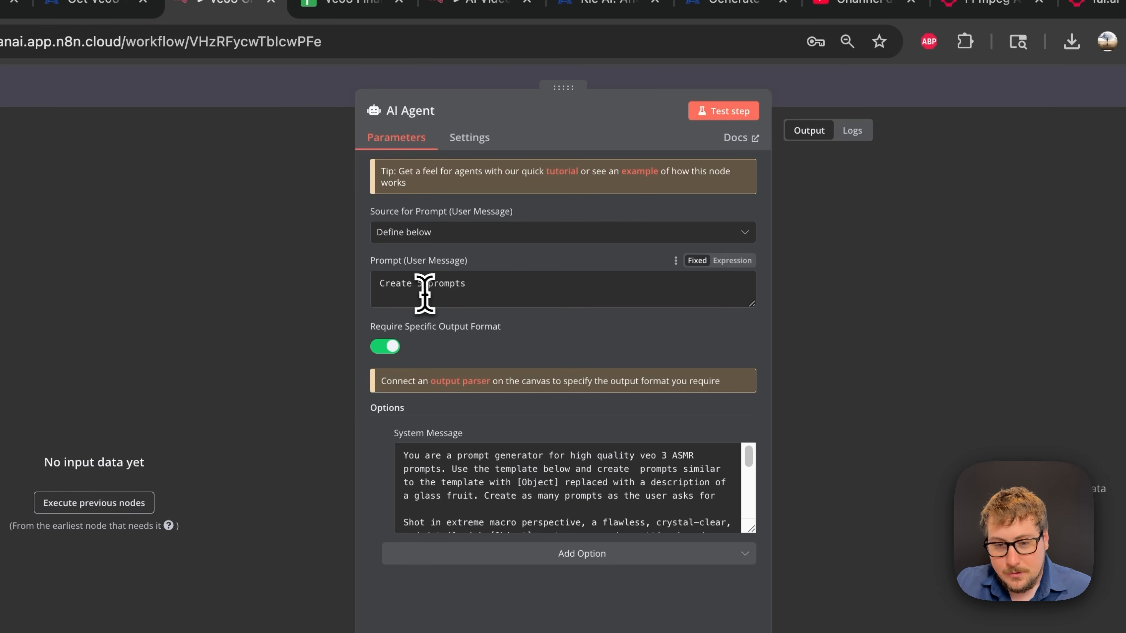
left_click_drag(502, 284, 342, 281)
left_click(500, 284)
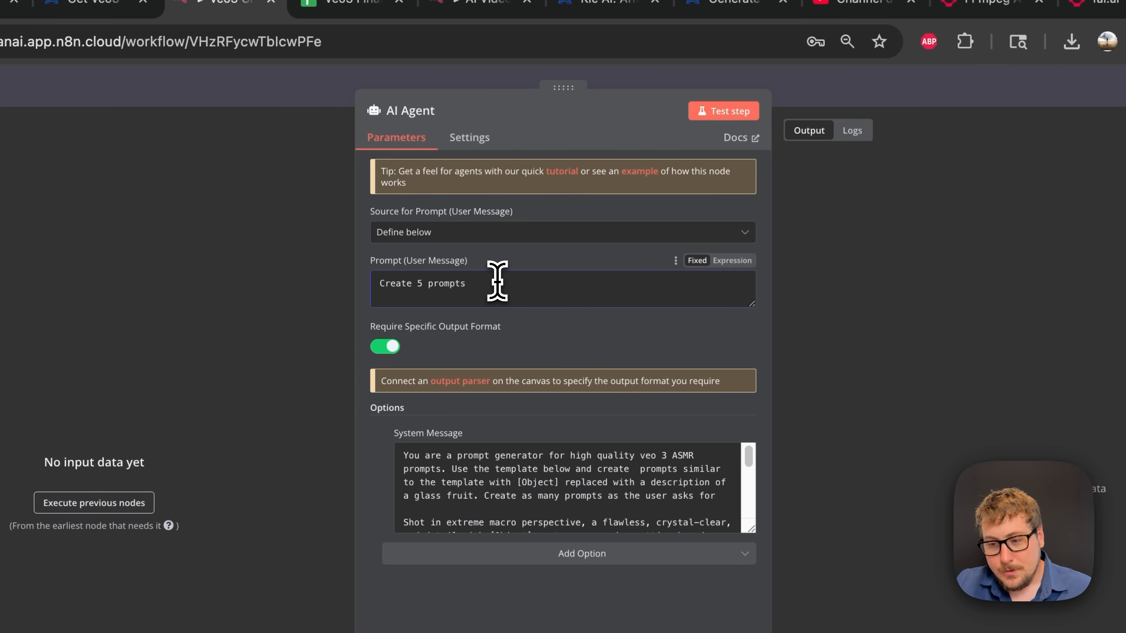
left_click(422, 288)
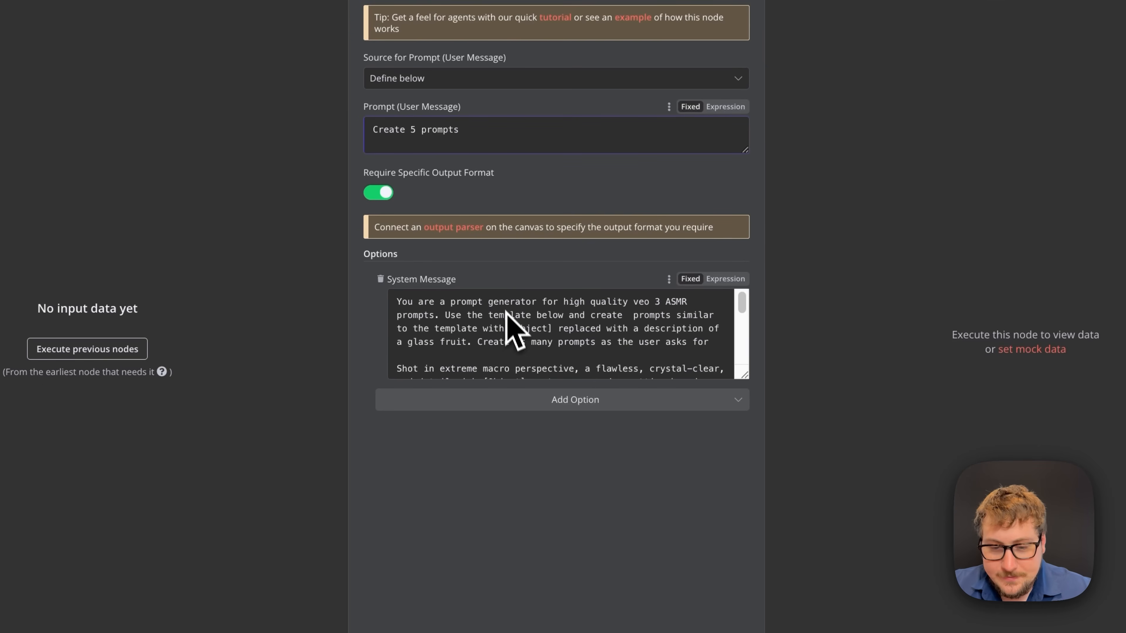
- Review the AI Agent's fixed system message for Veo 3 ASMR glass-fruit prompts
left_click(722, 283)
left_click(696, 284)
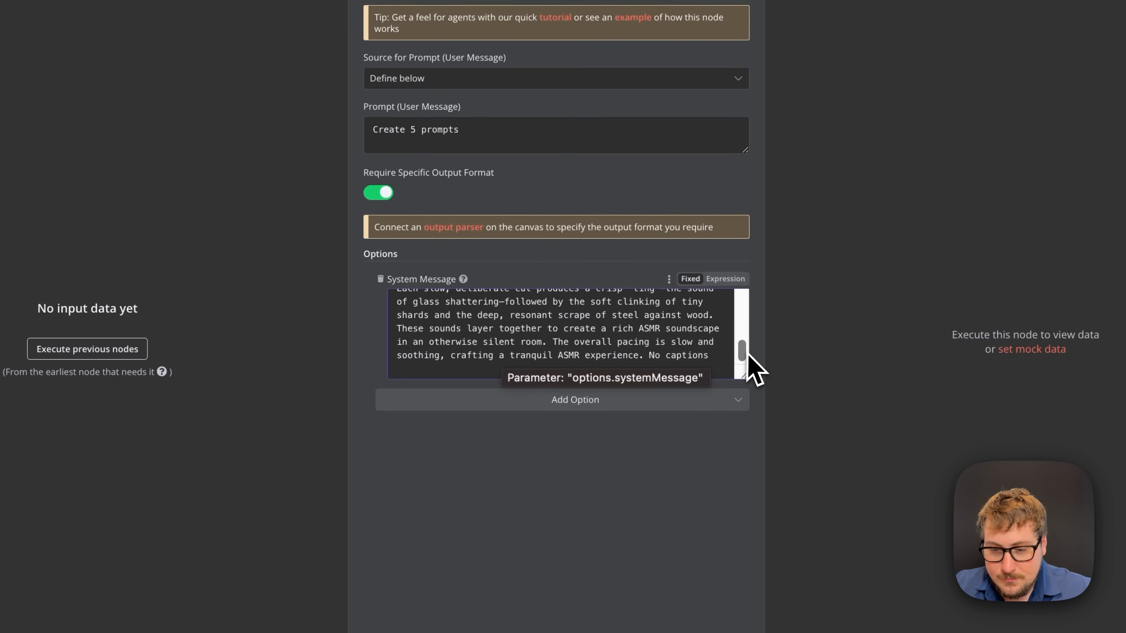
left_click_drag(743, 359, 747, 311)
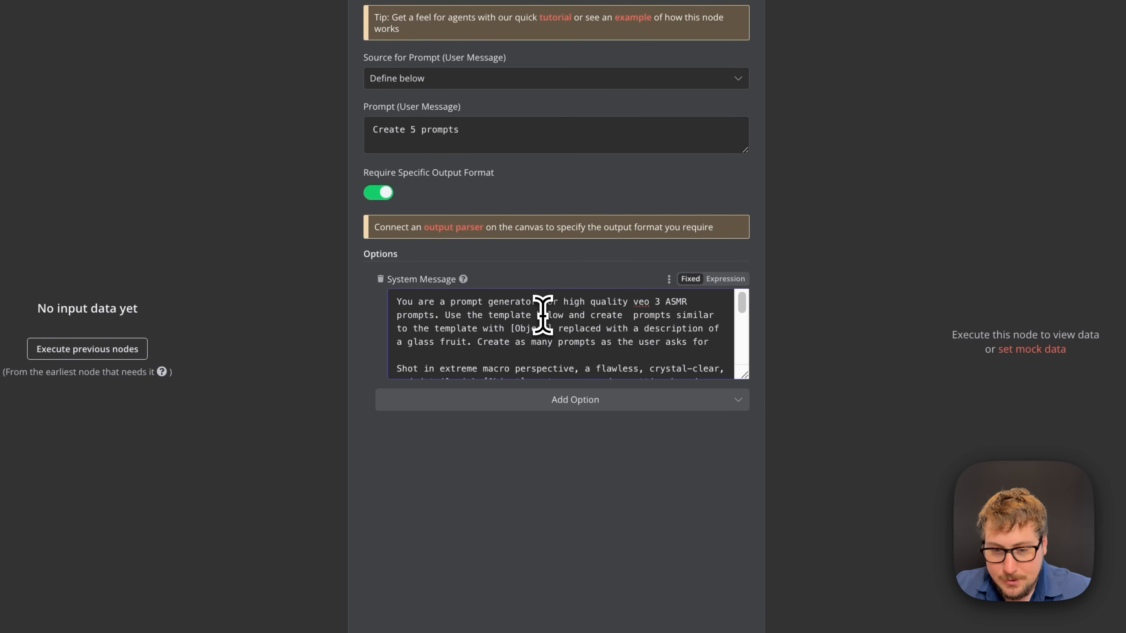
left_click_drag(534, 302, 551, 329)
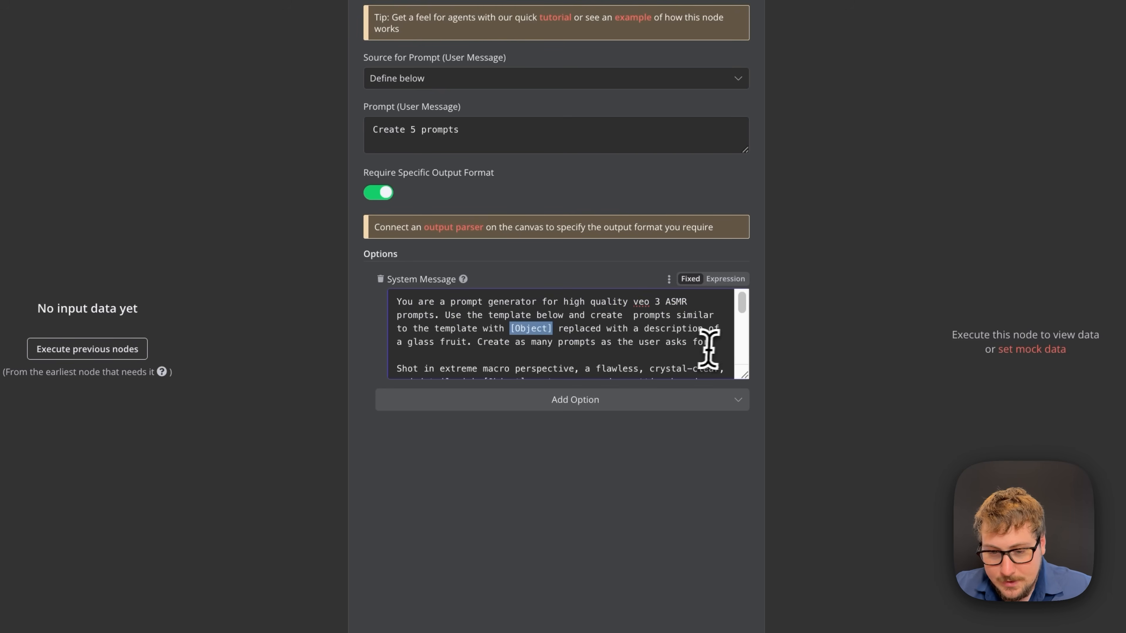
left_click(536, 328)
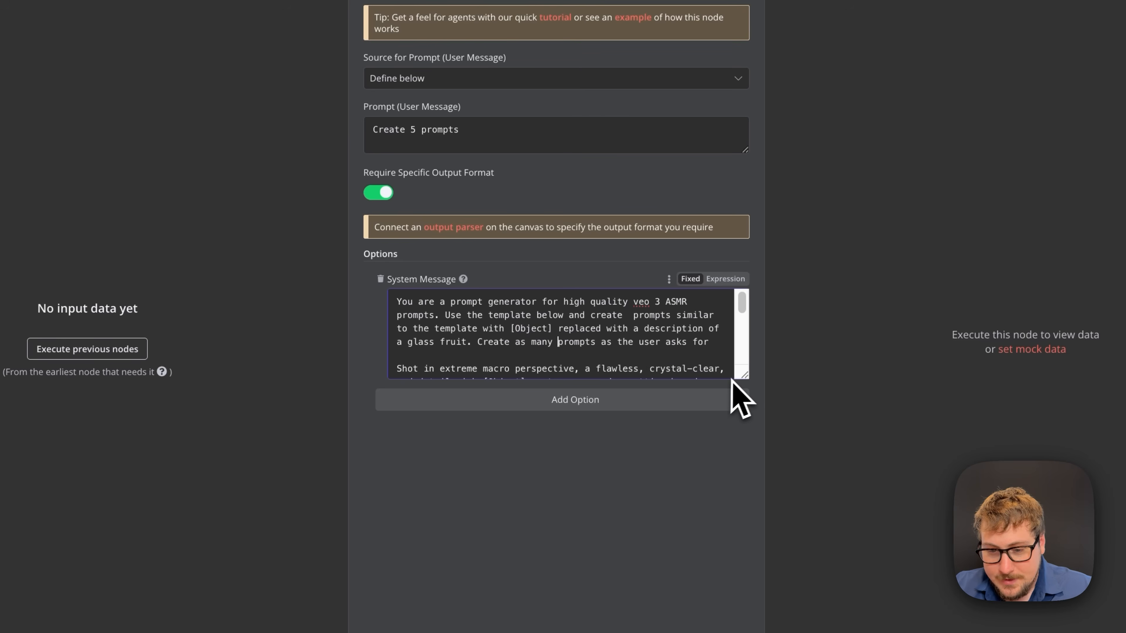
scroll(743, 318, "down", 2)
mouse_move(743, 318)
left_mouse_down()
mouse_move(741, 360)
mouse_move(738, 332)
left_mouse_up()
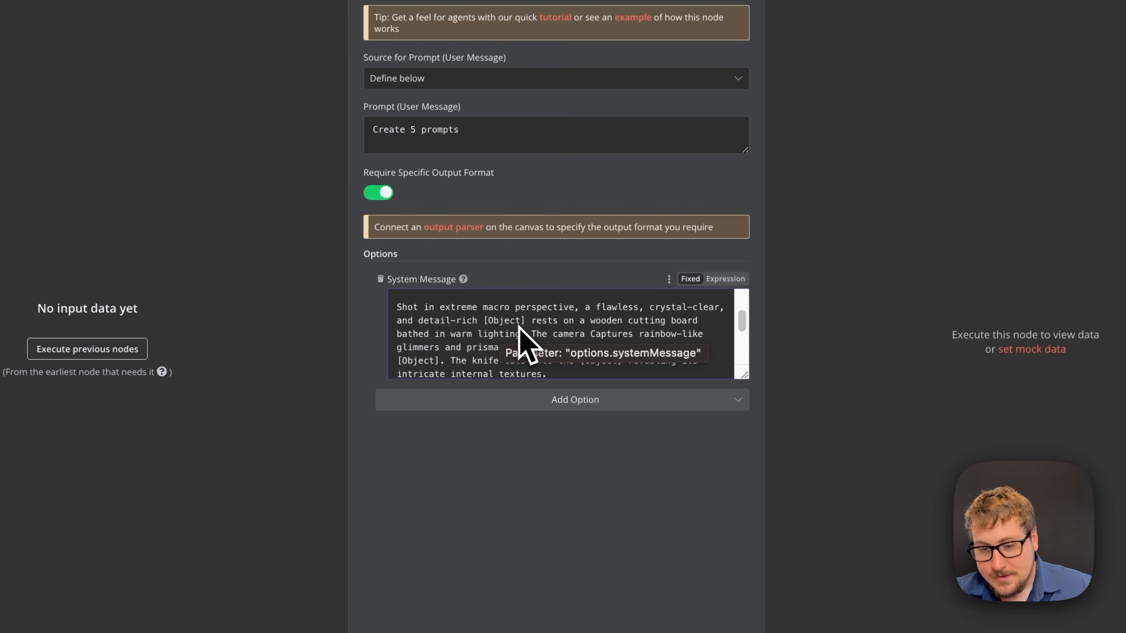
scroll(488, 333, "up", 3)
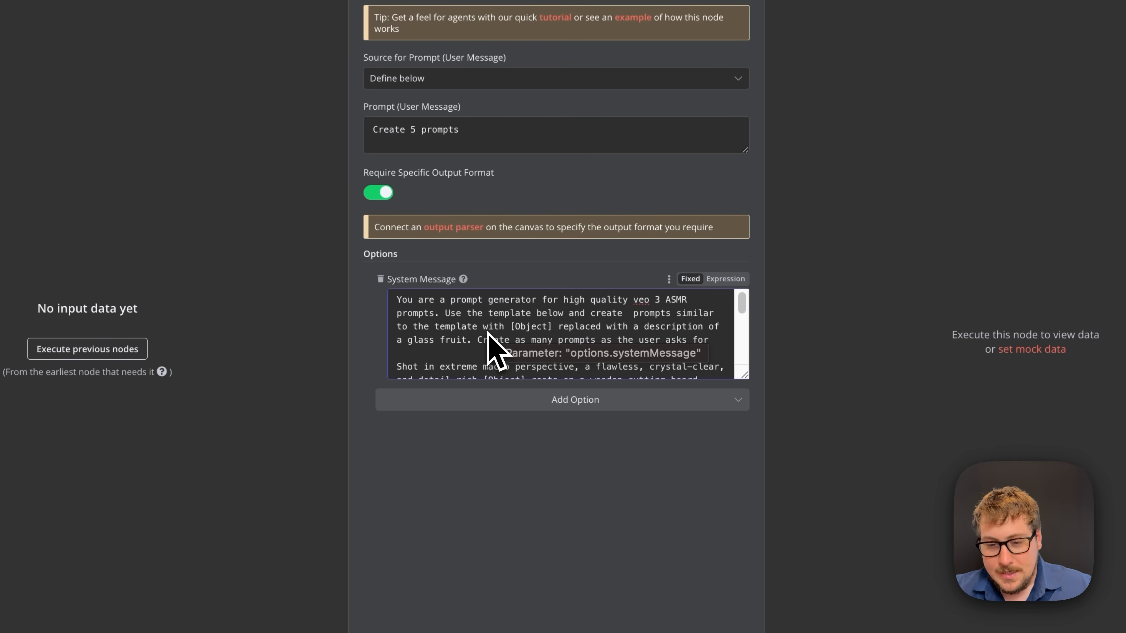
left_click(559, 341)
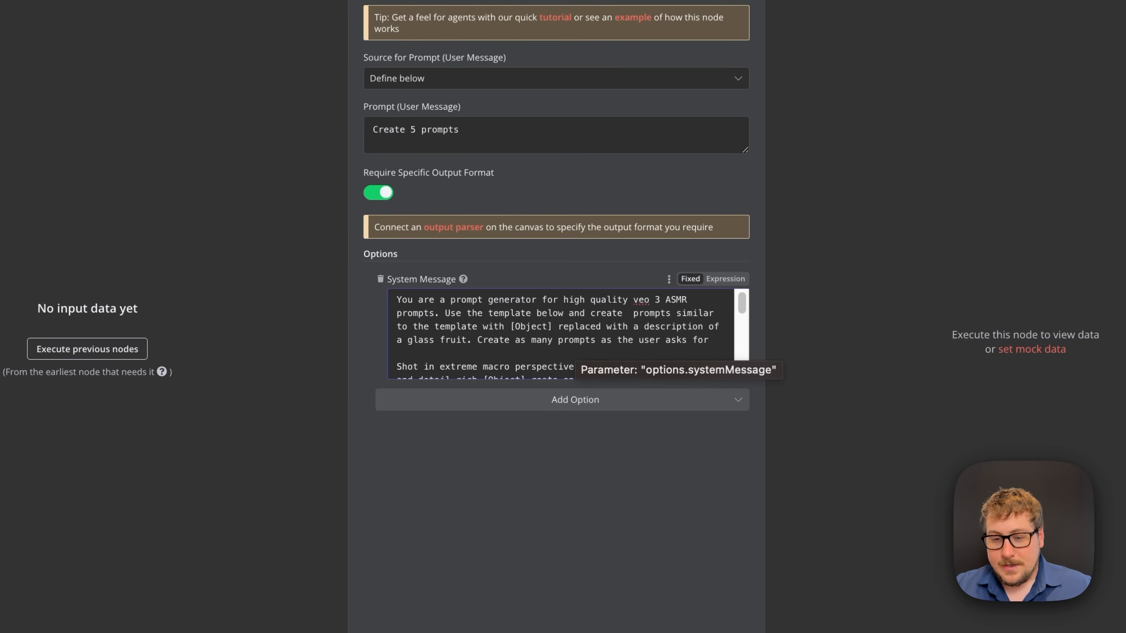
scroll(543, 368, "down", 3)
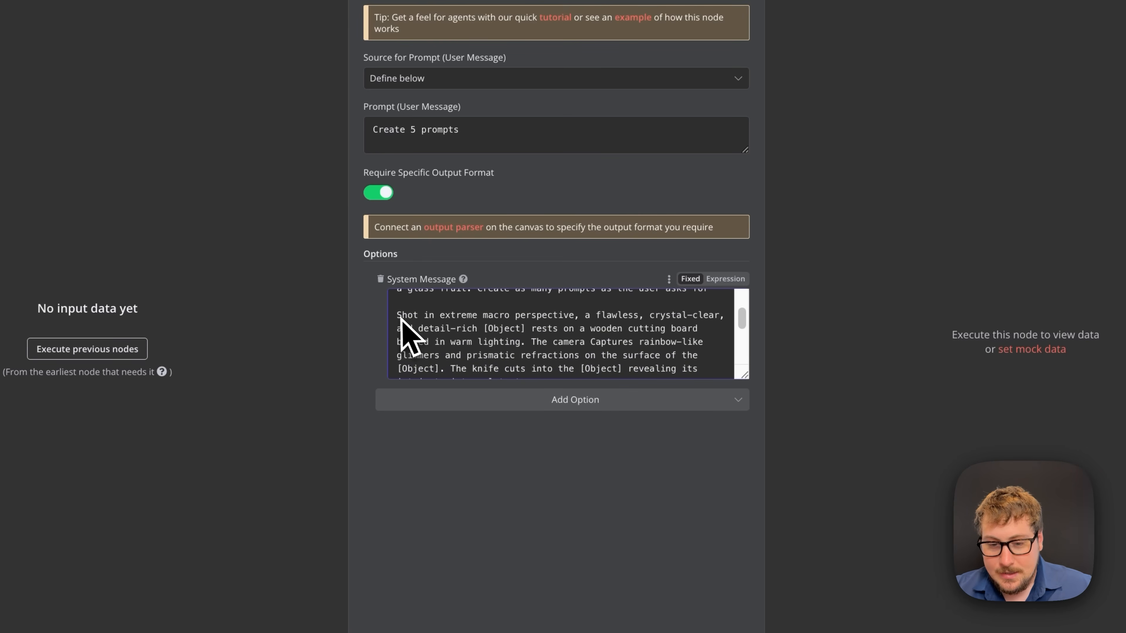
scroll(528, 351, "down", 1)
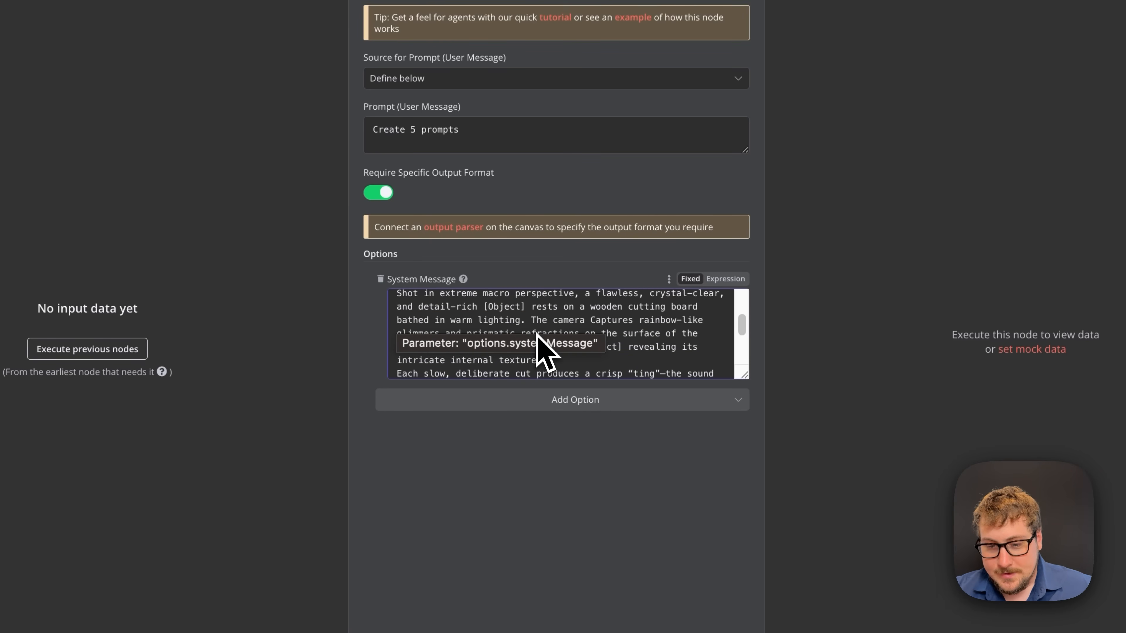
scroll(588, 374, "down", 1)
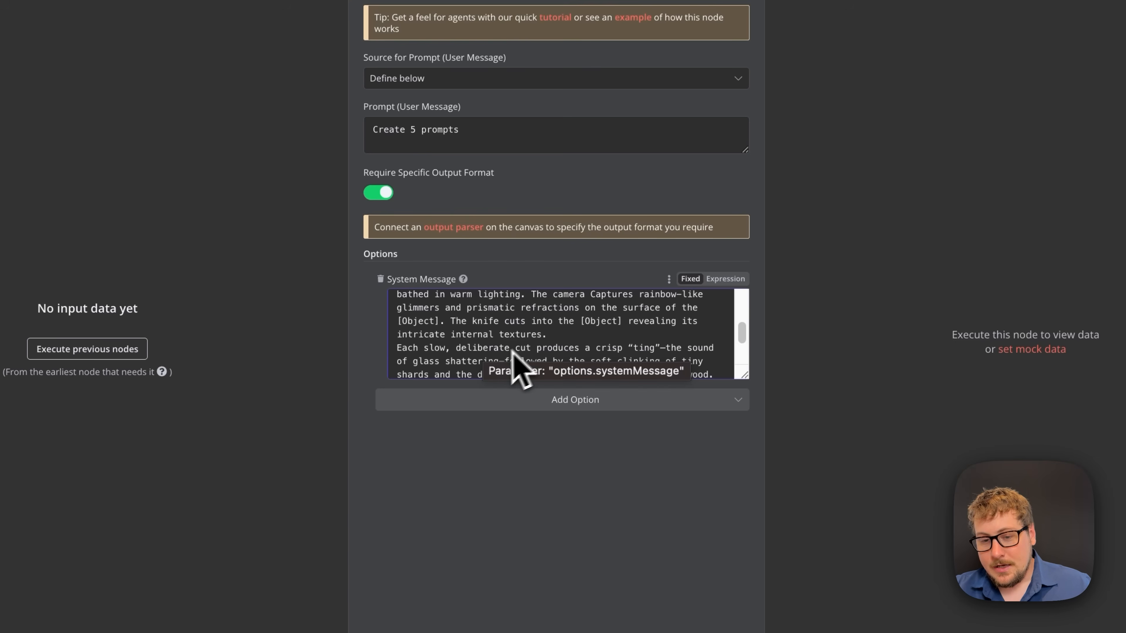
scroll(514, 371, "up", 5)
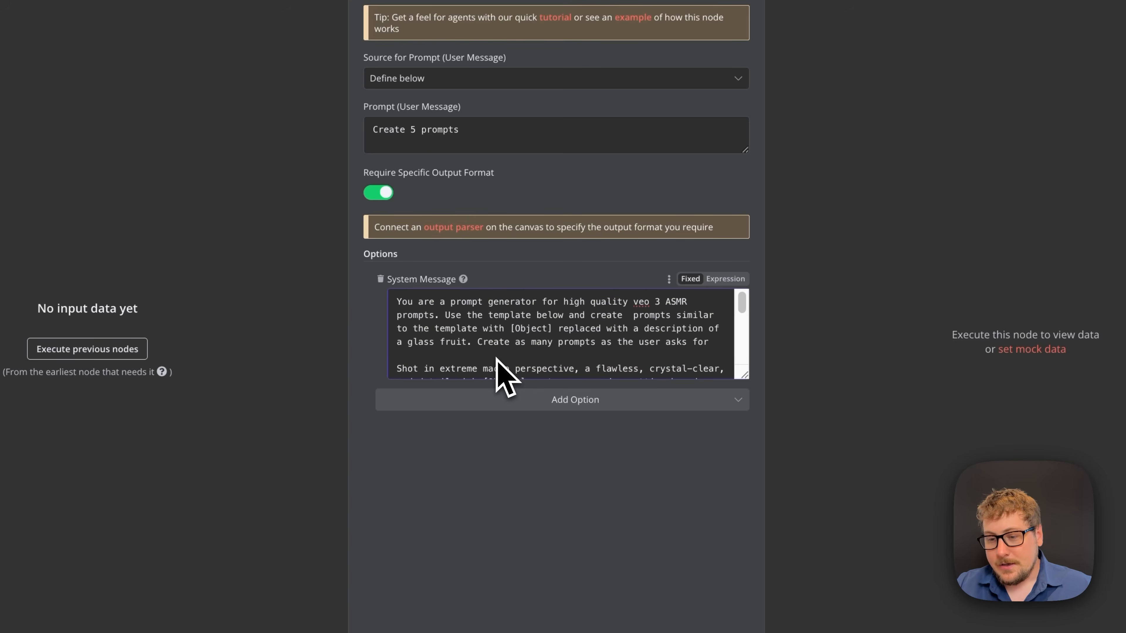
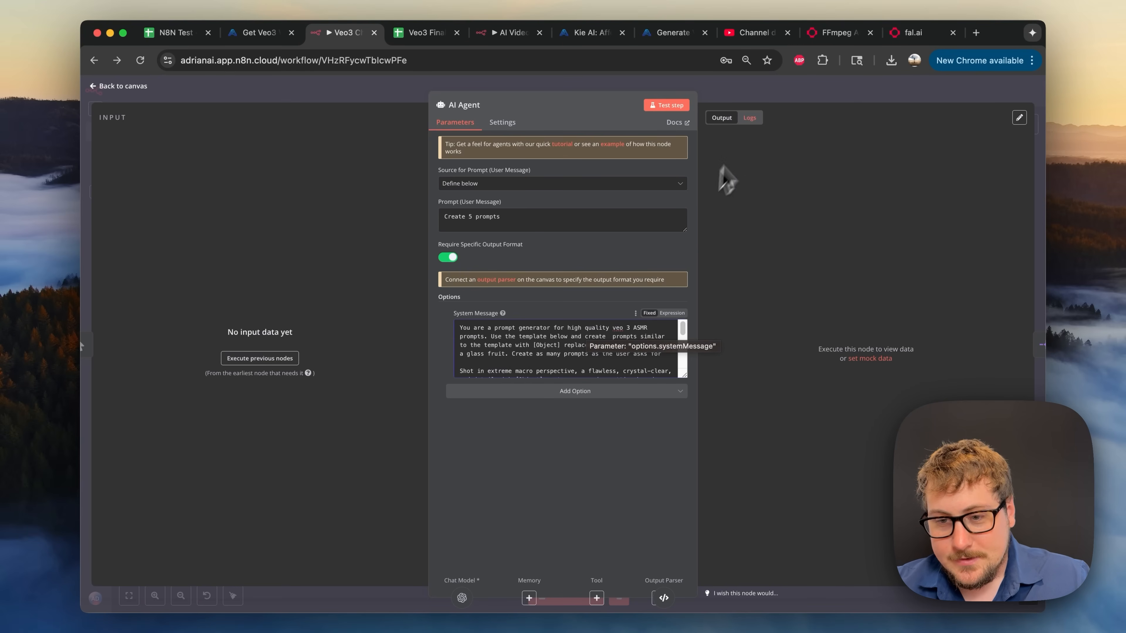
- Review the Split Out, AI Agent and Structured Output Parser node settings
left_click(759, 100)
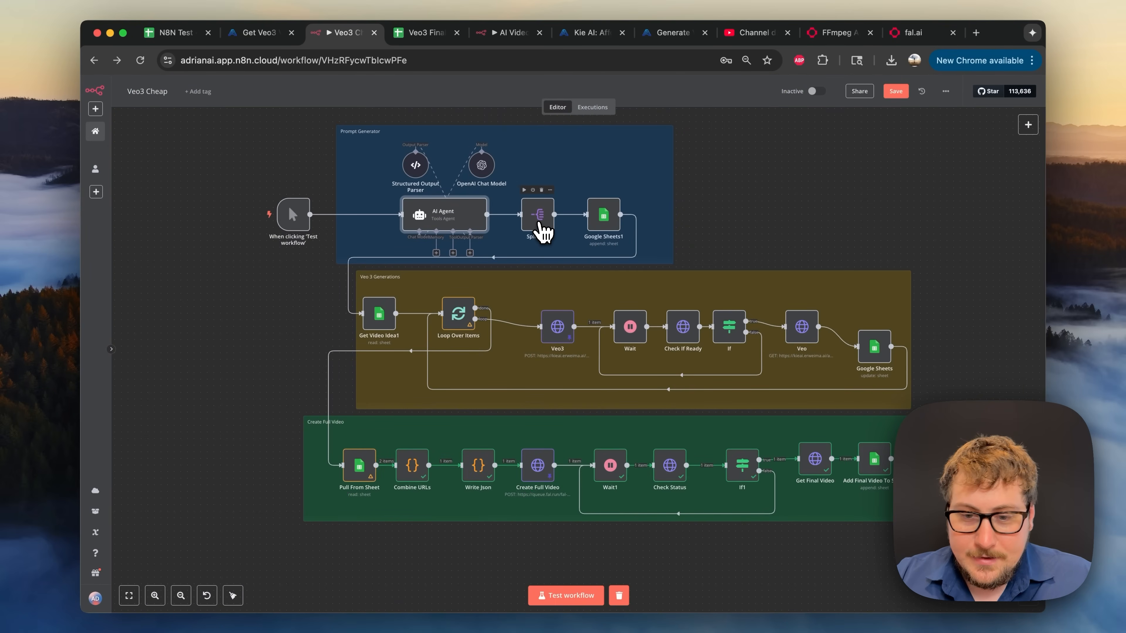
left_click(540, 224)
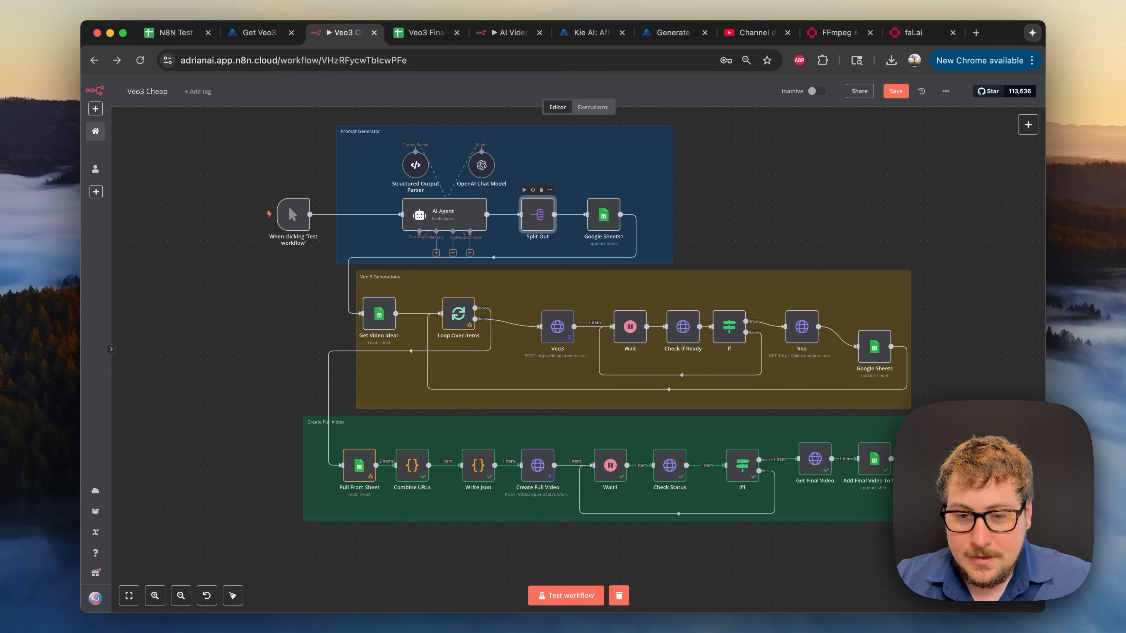
double_click(539, 225)
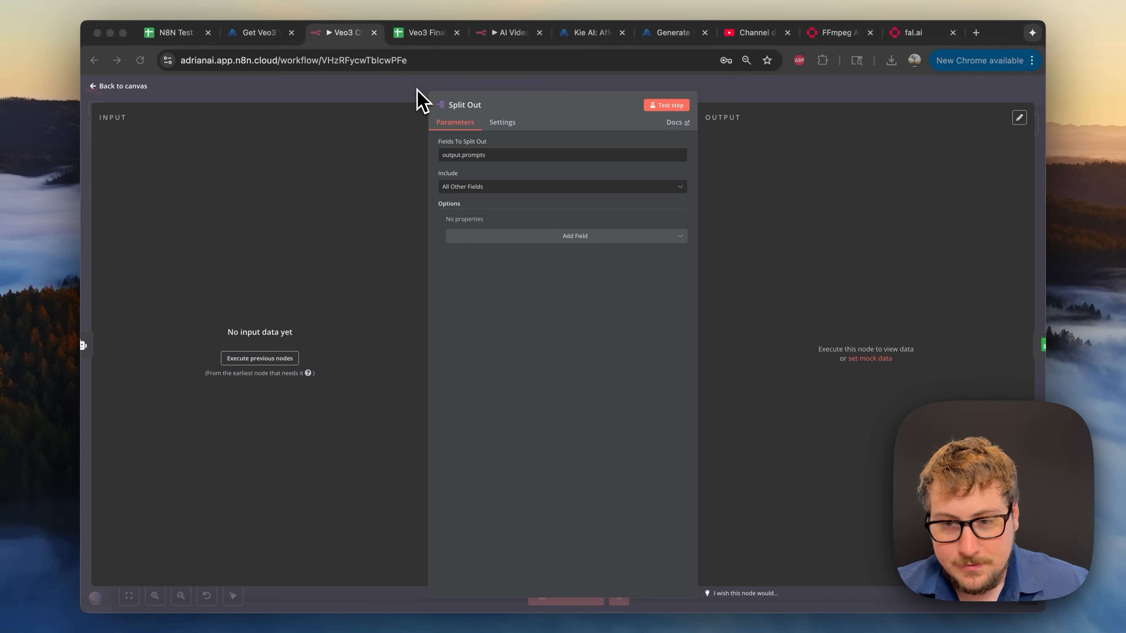
left_click(842, 100)
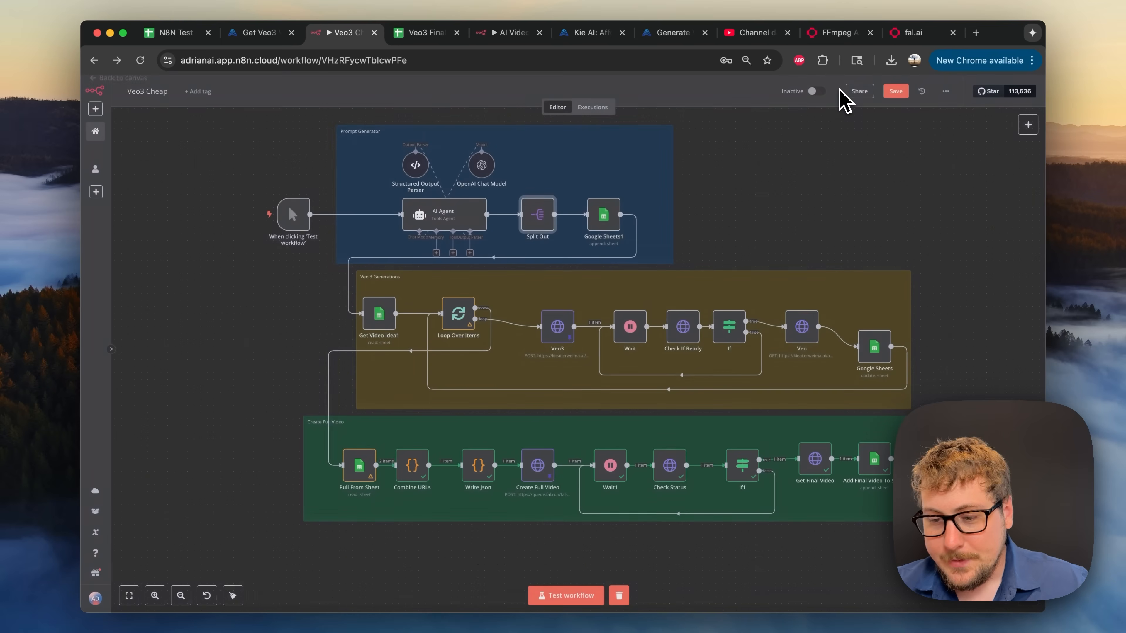
double_click(463, 218)
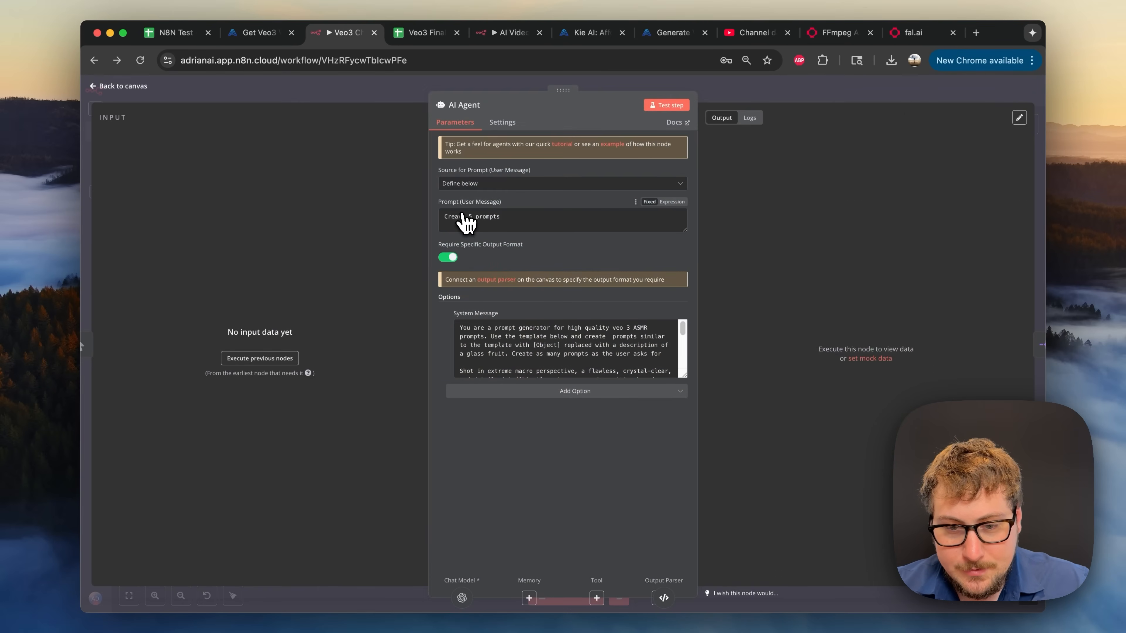
left_click(621, 85)
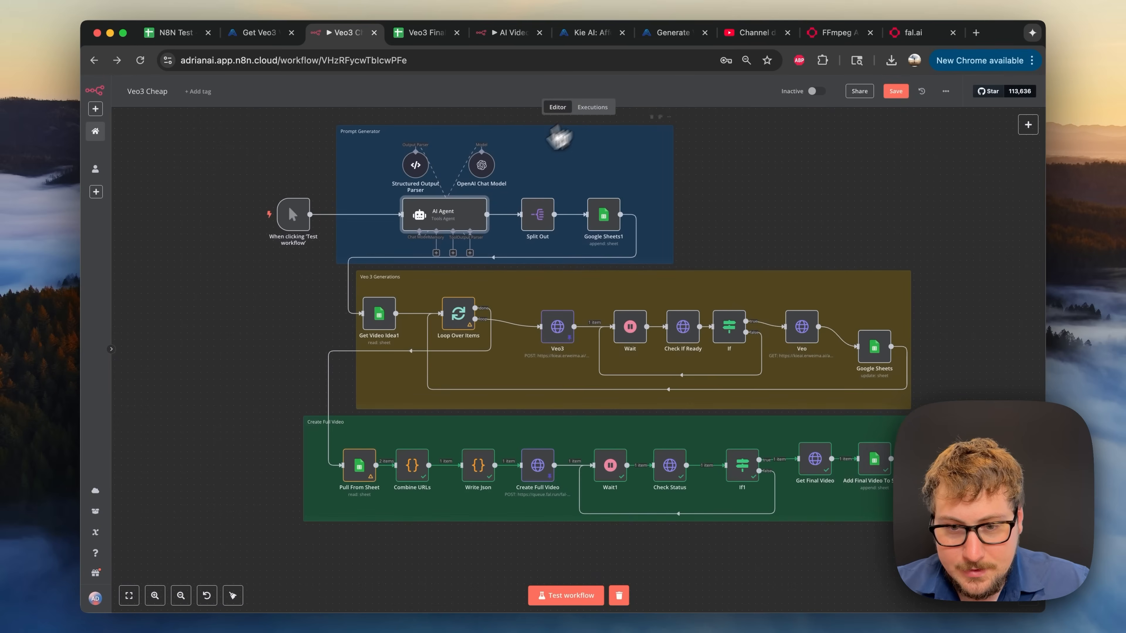
double_click(415, 165)
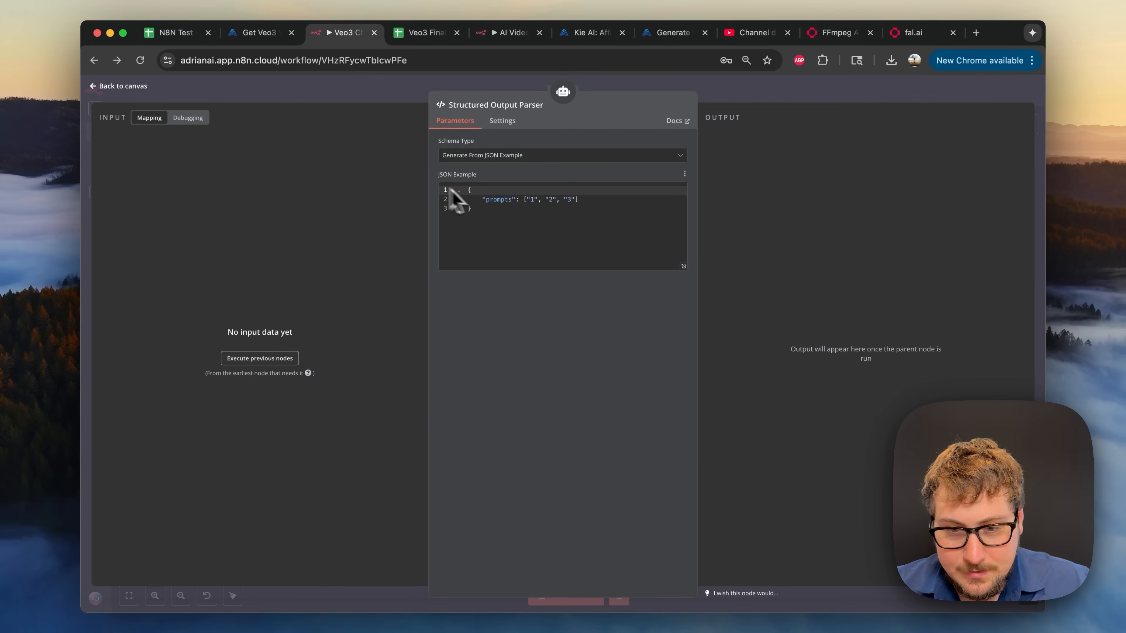
left_click(724, 94)
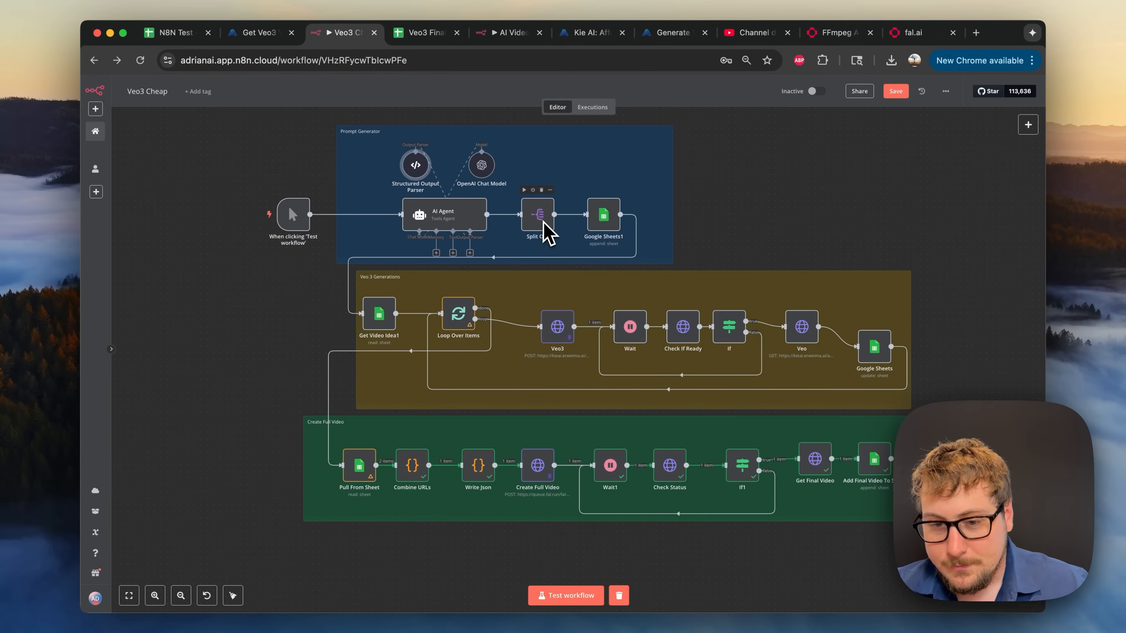
- Check Google Sheets1 against the Veo3 Final Project sheet's Prompt, Status and URL columns
mouse_move(576, 227)
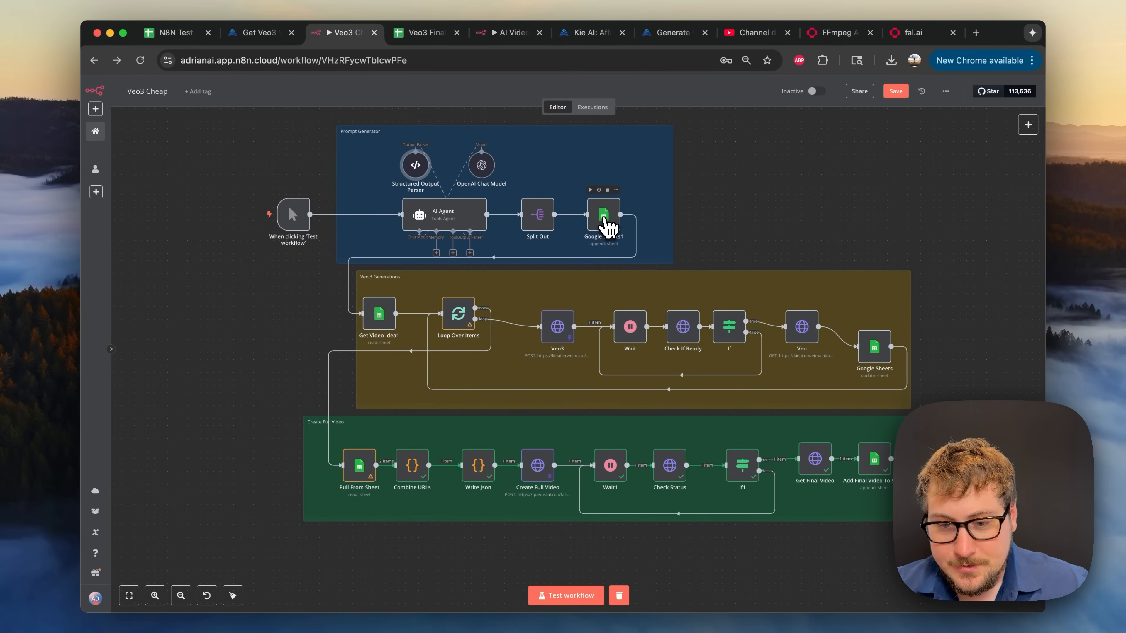
double_click(603, 220)
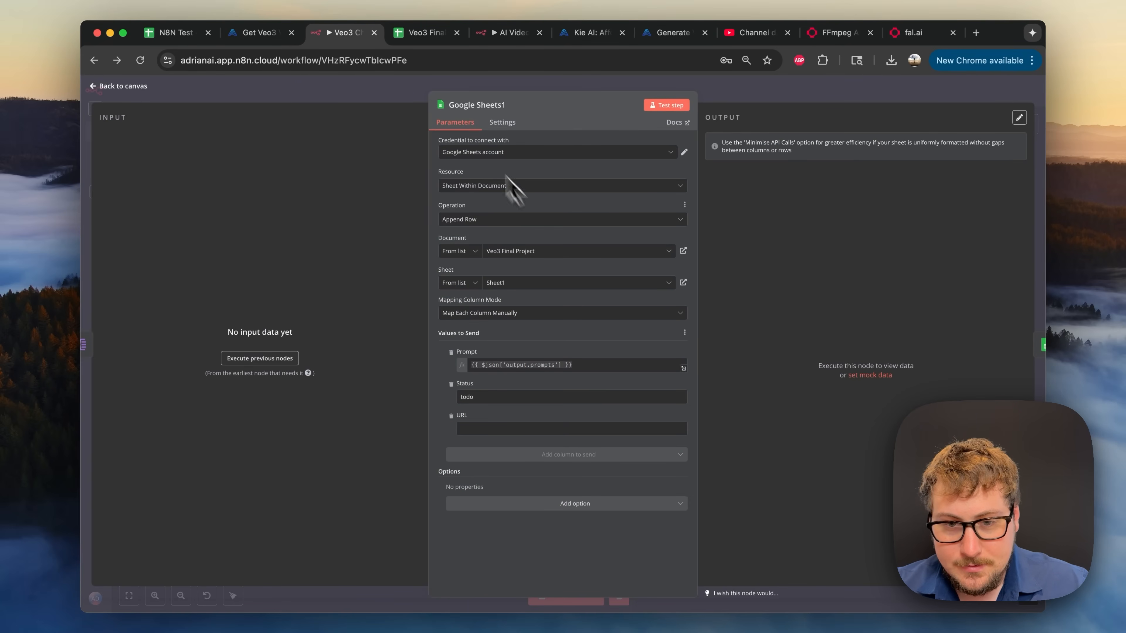
left_click(427, 33)
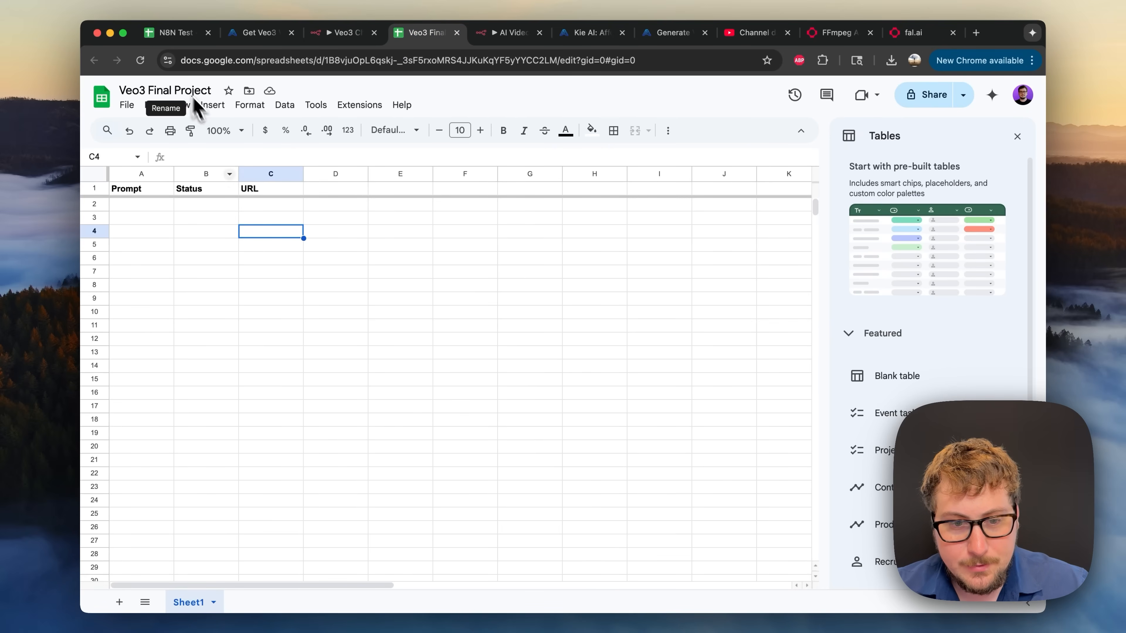
left_click(151, 190)
left_click(199, 191)
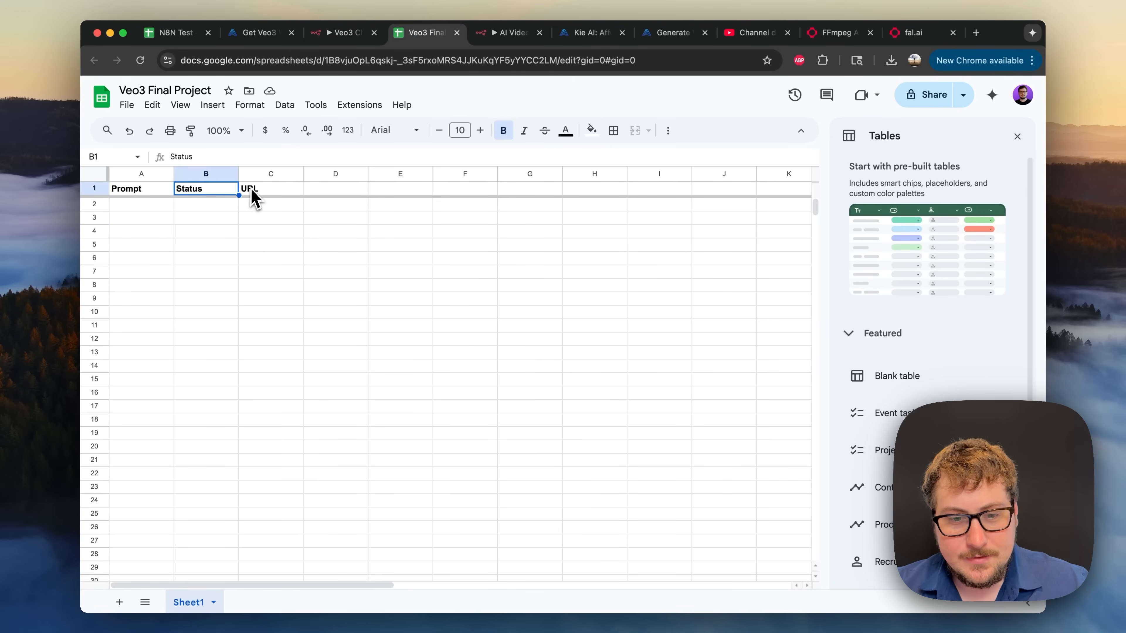
left_click(257, 191)
- Back in n8n, run the workflow as a test to execute the Prompt Generator
left_click(348, 33)
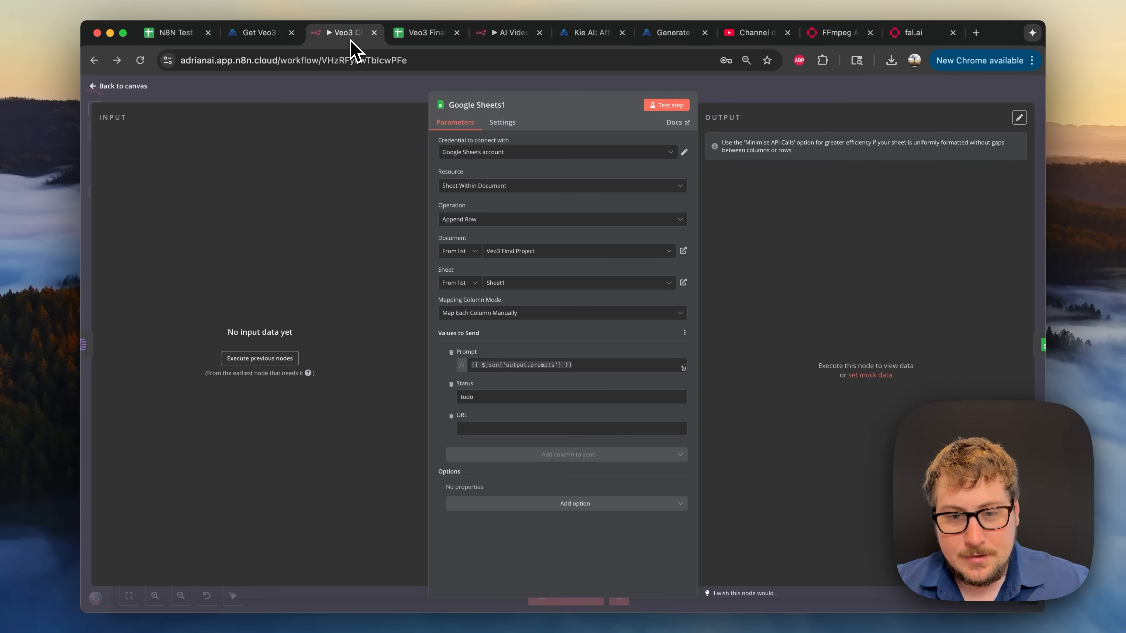
left_click(350, 94)
left_click(249, 216)
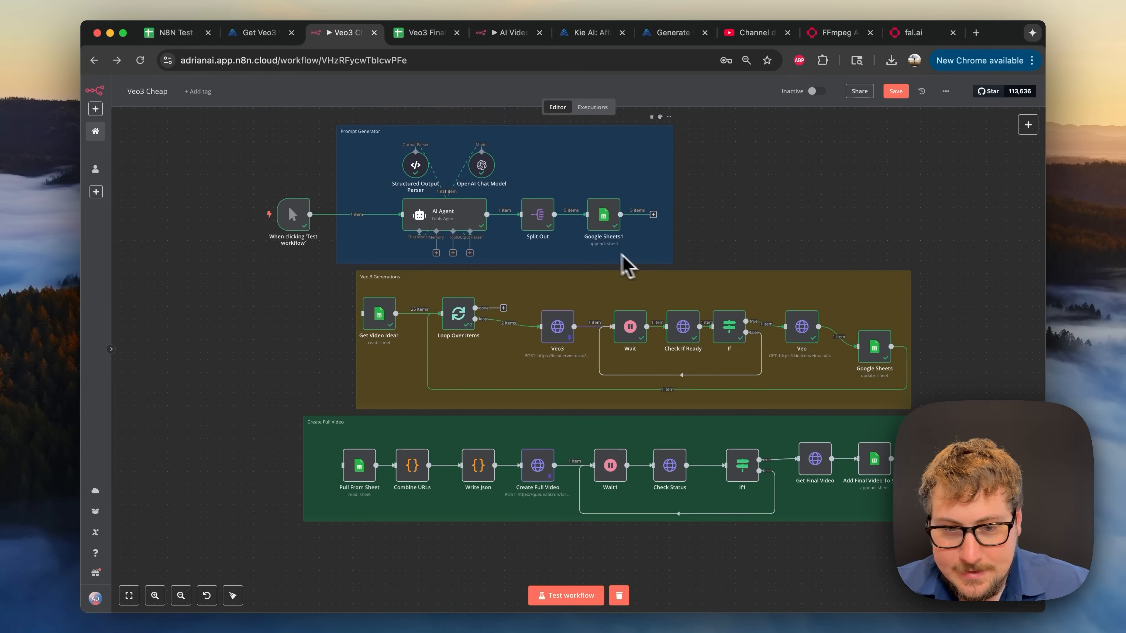
mouse_move(412, 314)
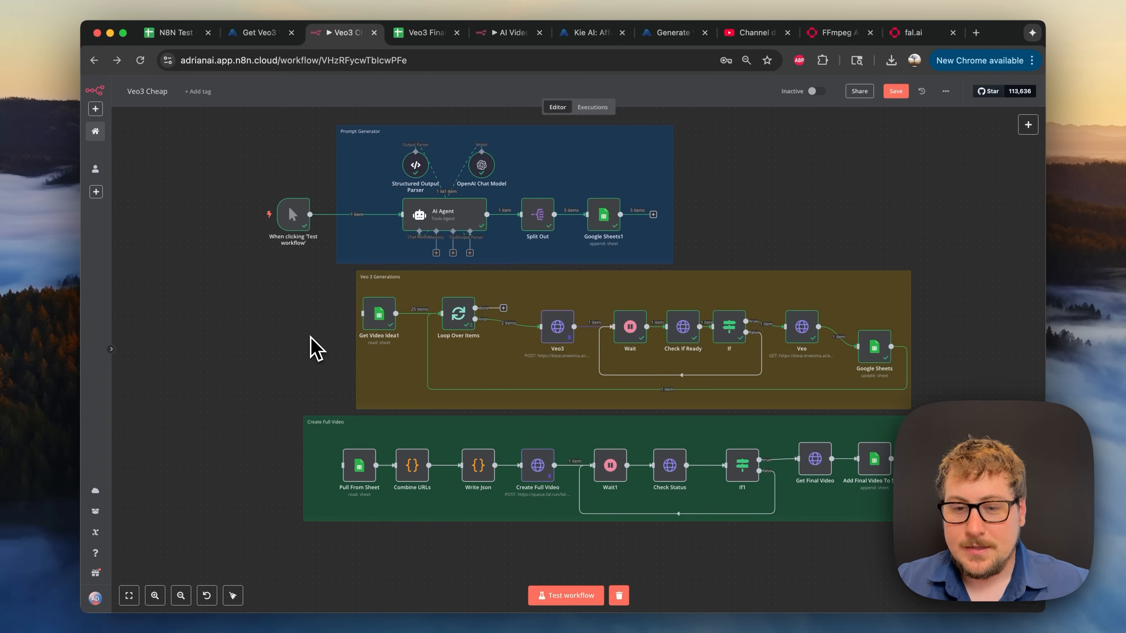
- Run the workflow test again
left_click(255, 216)
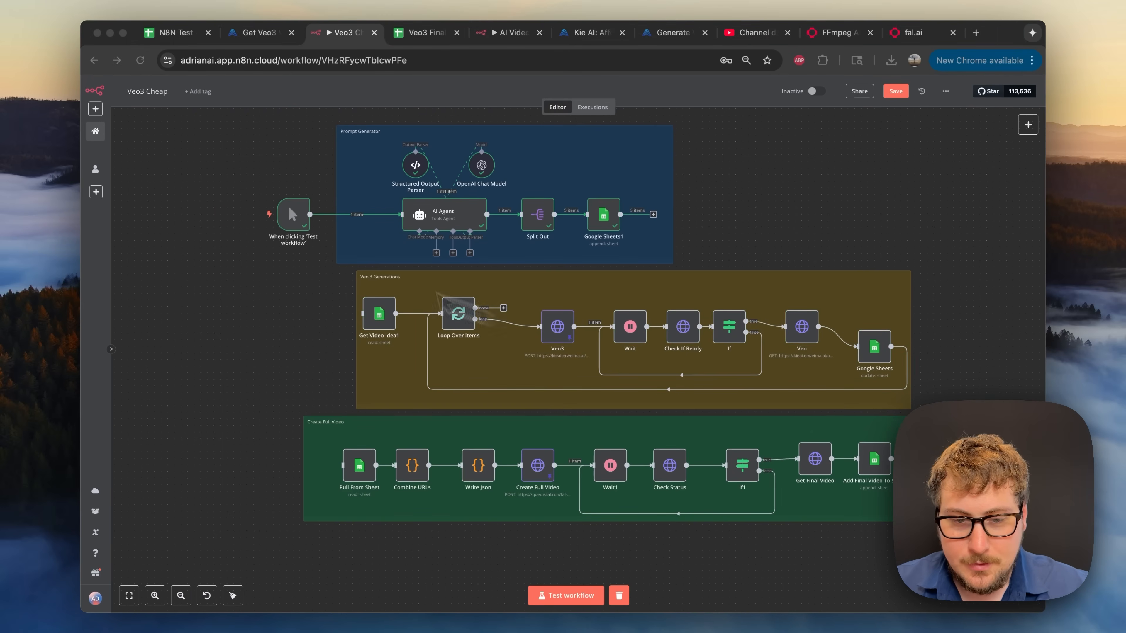
left_click(170, 213)
left_click(249, 216)
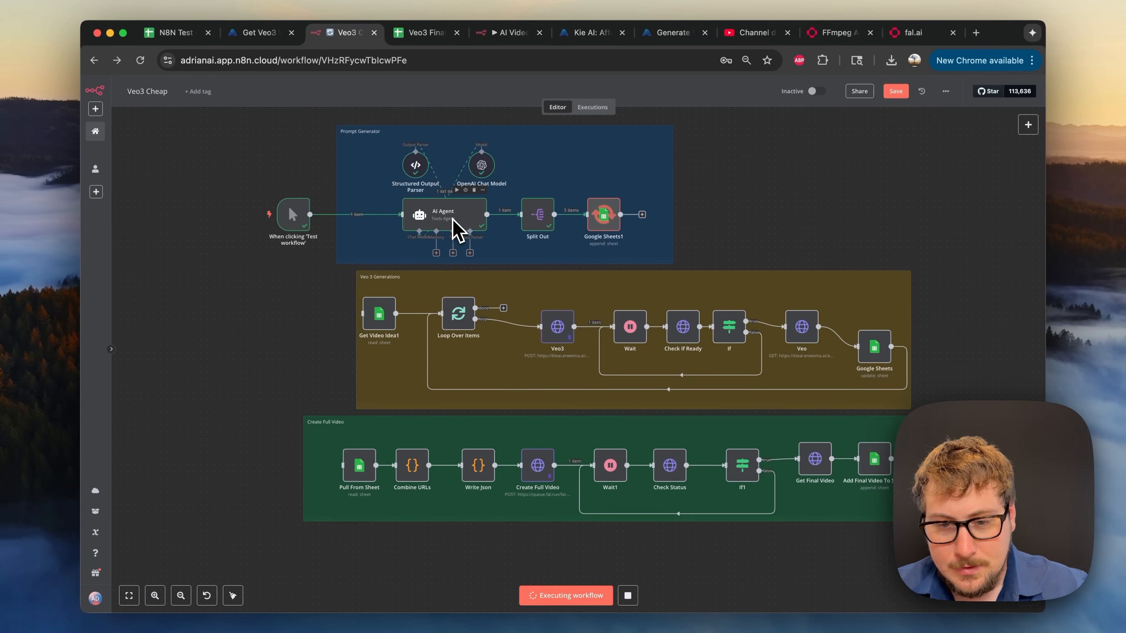
- Check the AI Agent's generated prompts and map the prompts list into Split Out's field
double_click(440, 221)
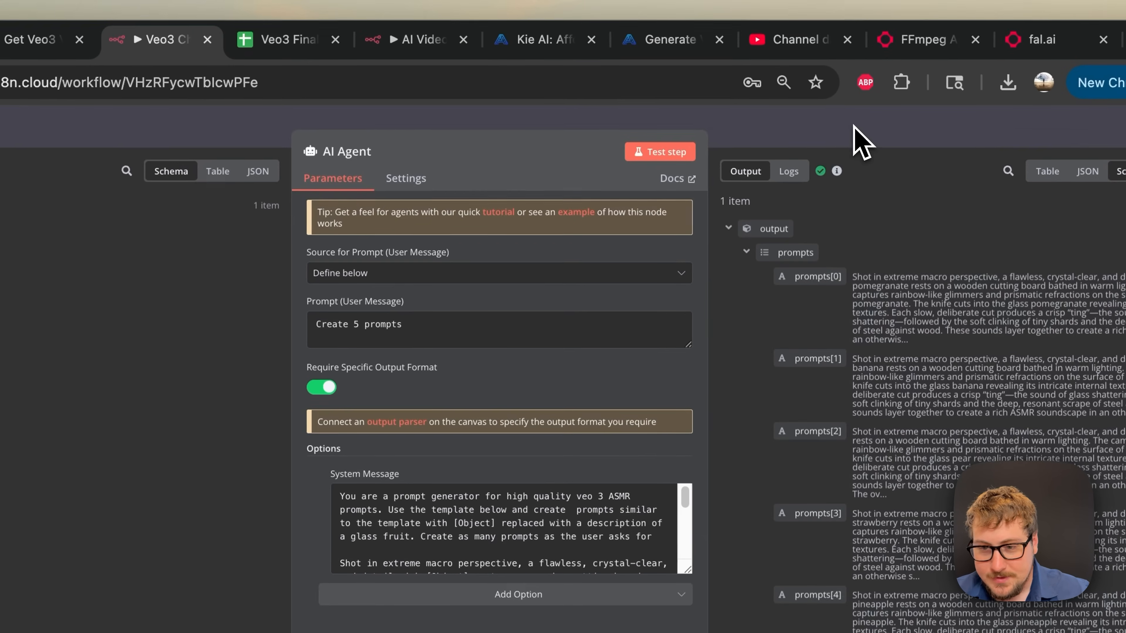
left_click(854, 127)
double_click(461, 344)
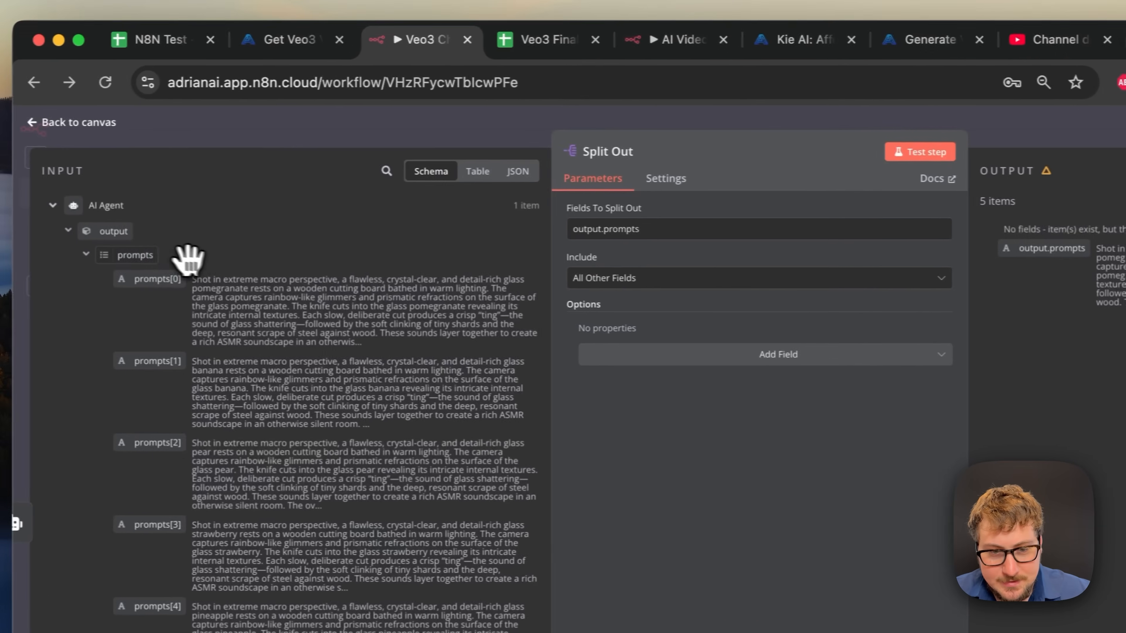
left_click_drag(153, 255, 585, 227)
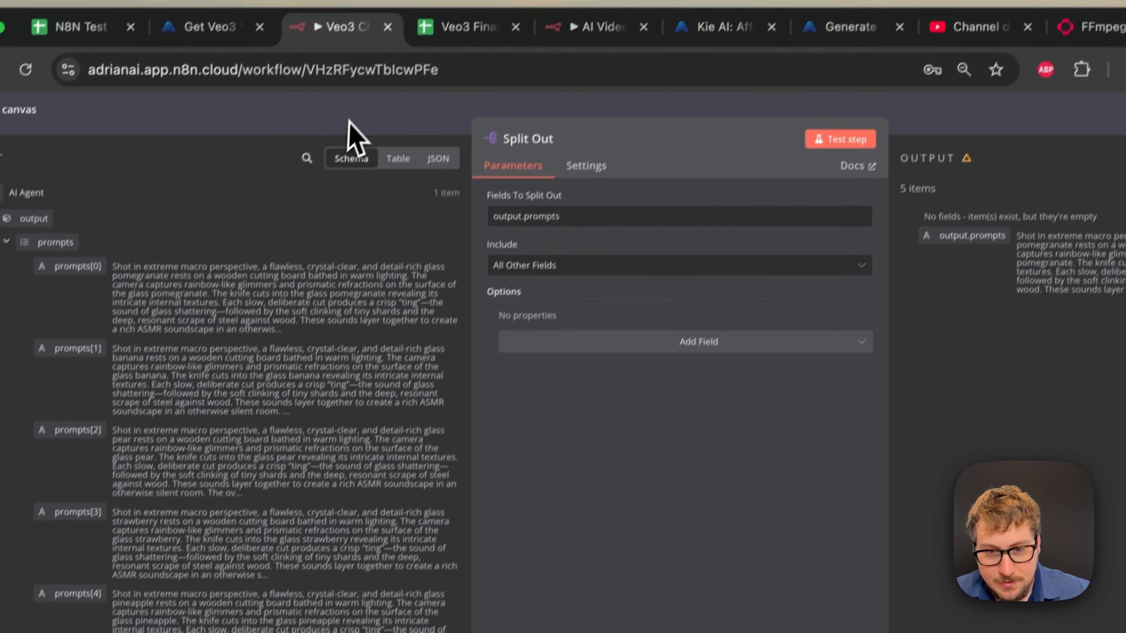
left_click(350, 122)
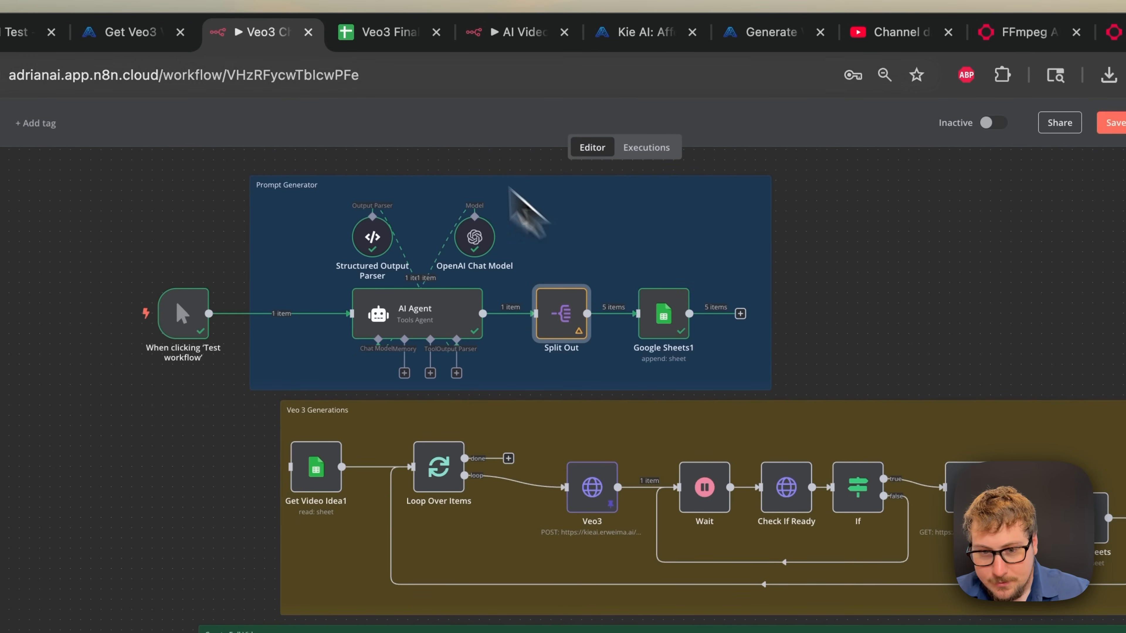
- Open Google Sheets1 and read the new prompts in cells A2, A3 (banana) and A5 (strawberry)
left_click(670, 316)
double_click(672, 314)
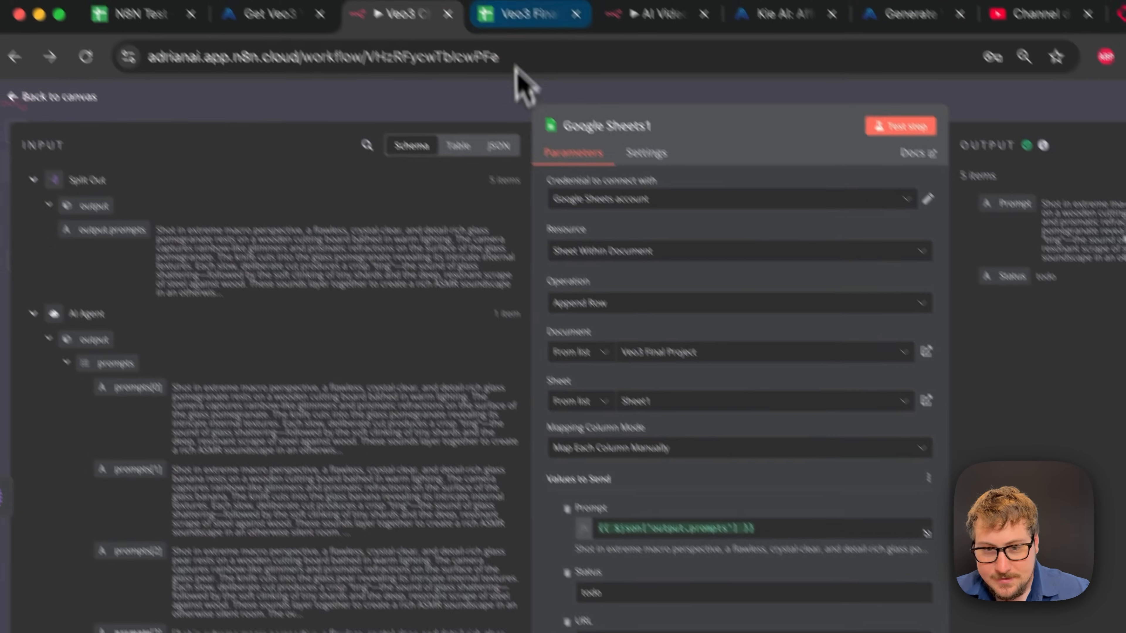
left_click(535, 48)
left_click(147, 455)
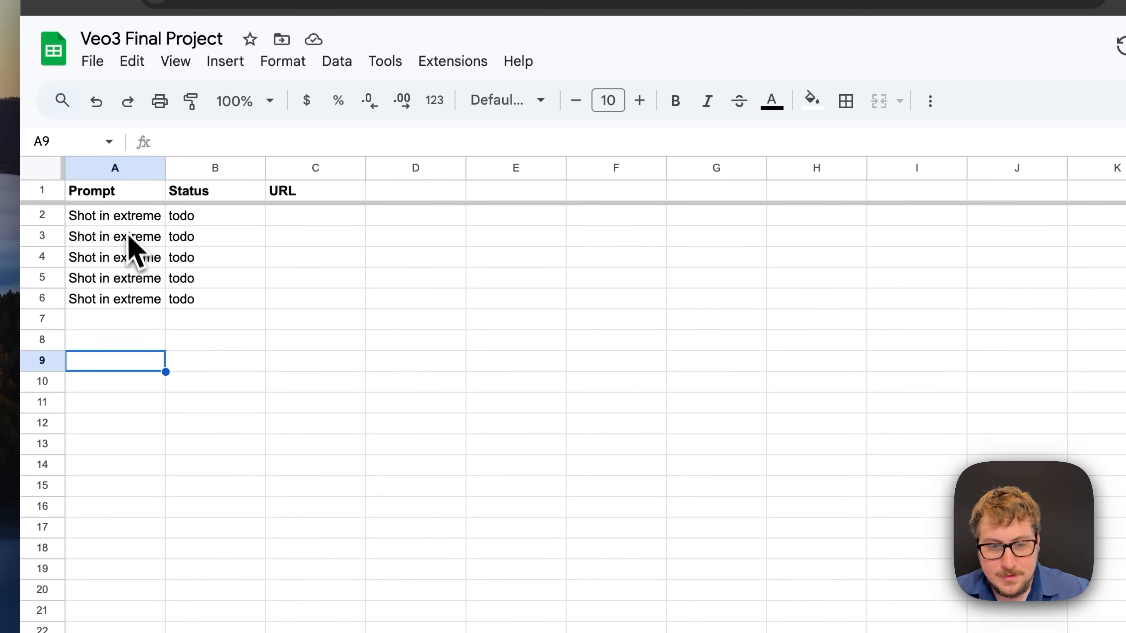
double_click(121, 308)
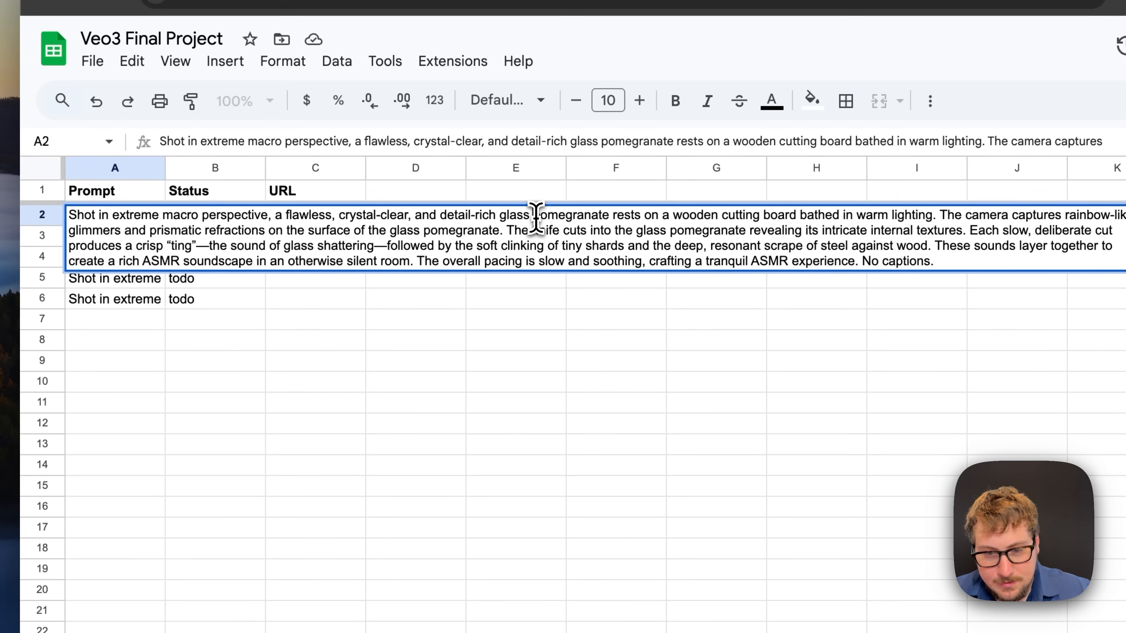
double_click(554, 214)
left_click(333, 366)
double_click(132, 243)
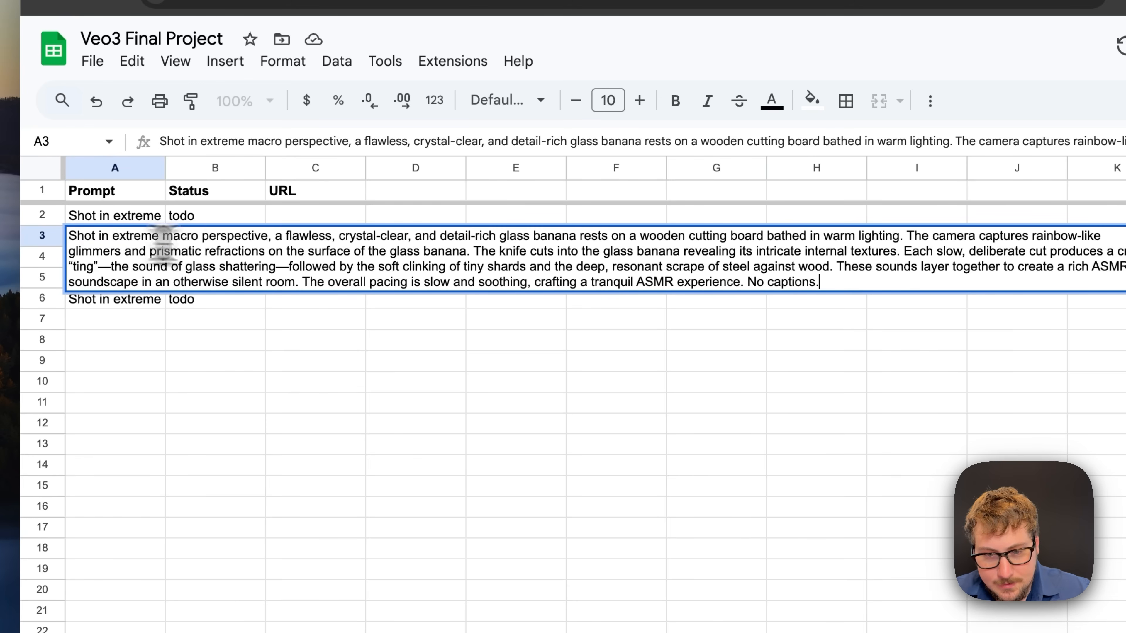
left_click_drag(518, 239, 573, 240)
left_click(483, 353)
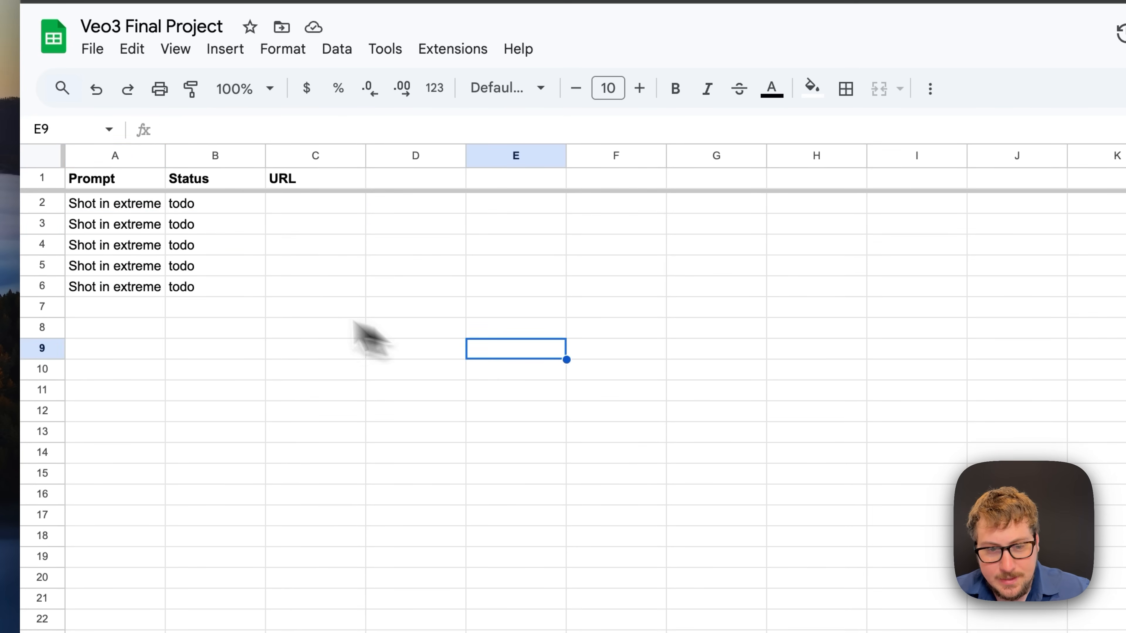
double_click(133, 266)
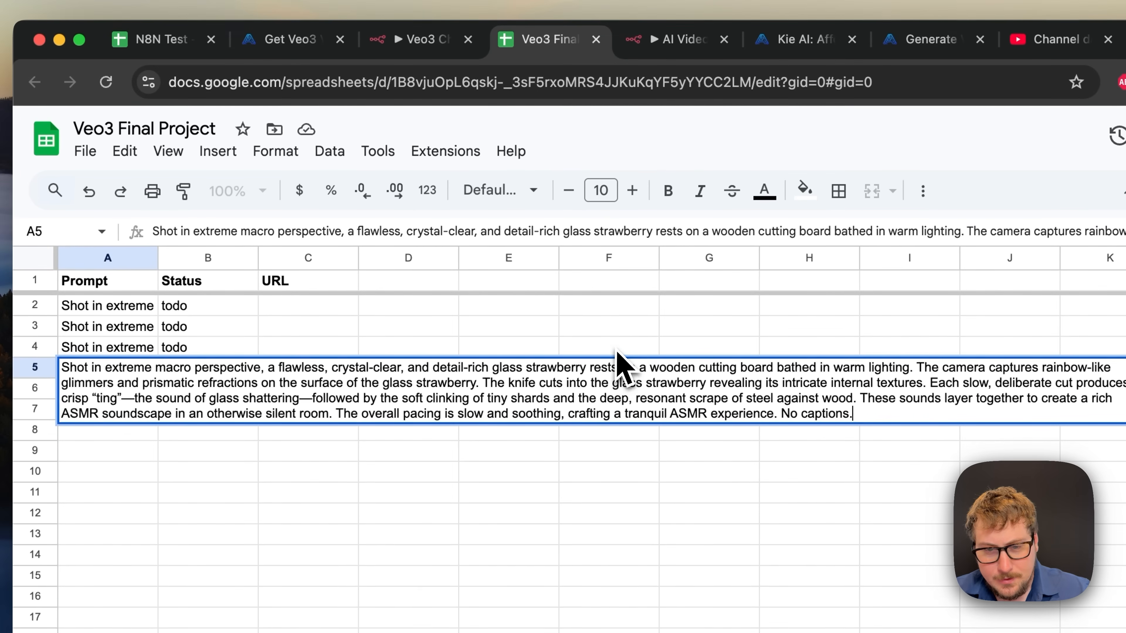
left_click(621, 247)
- Return to the n8n Veo3 Cheap workflow and close the node panel
left_click(430, 44)
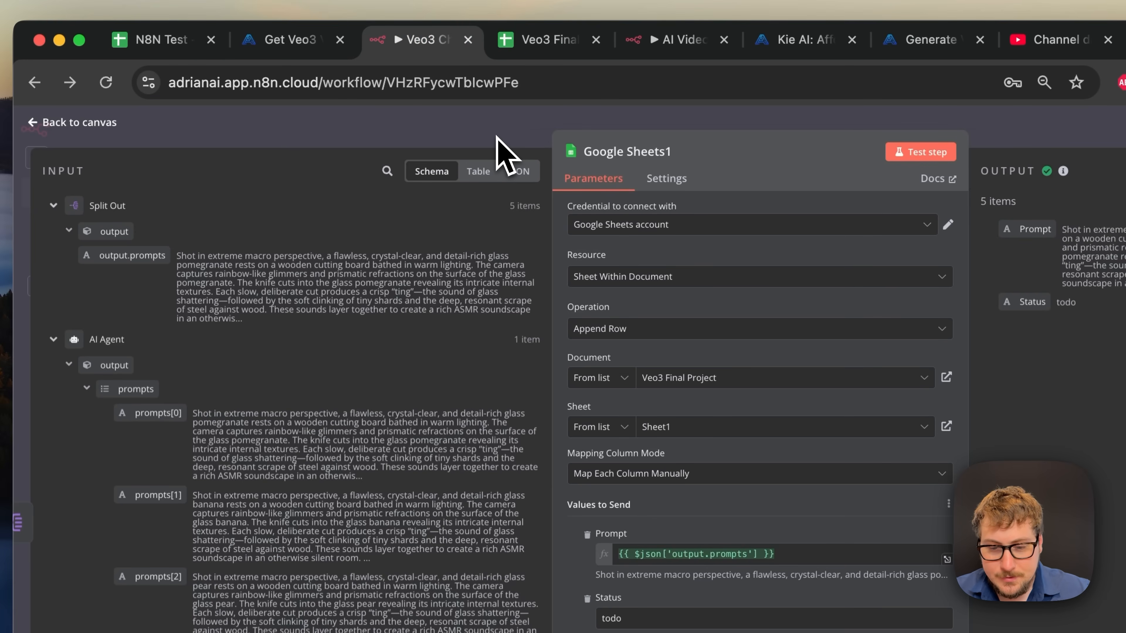
left_click(535, 44)
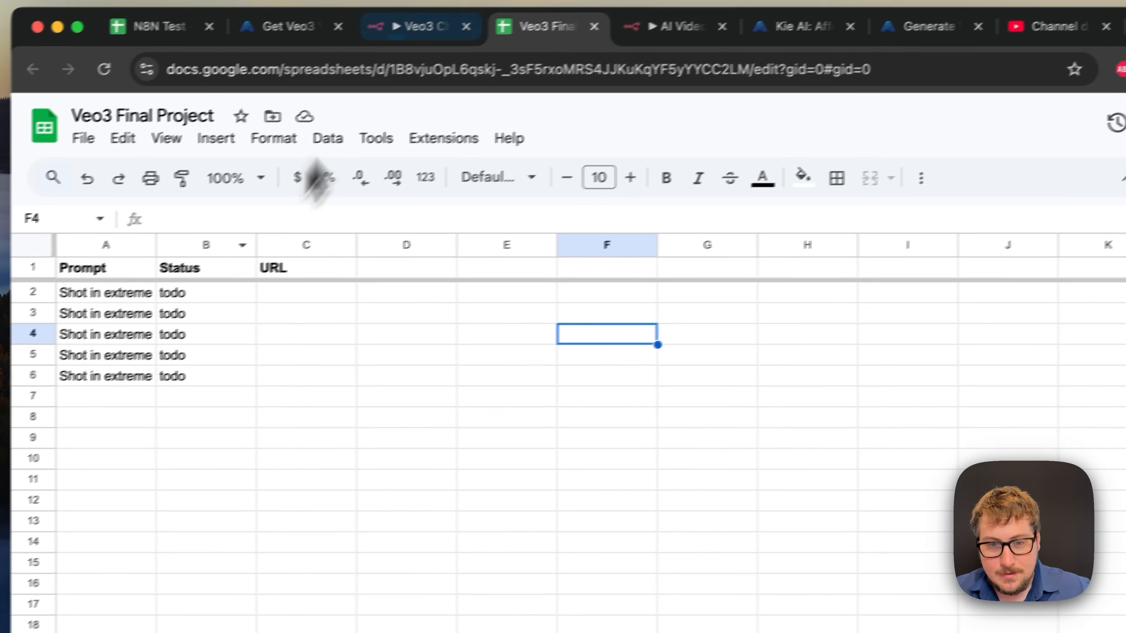
left_click(416, 28)
key("Escape")
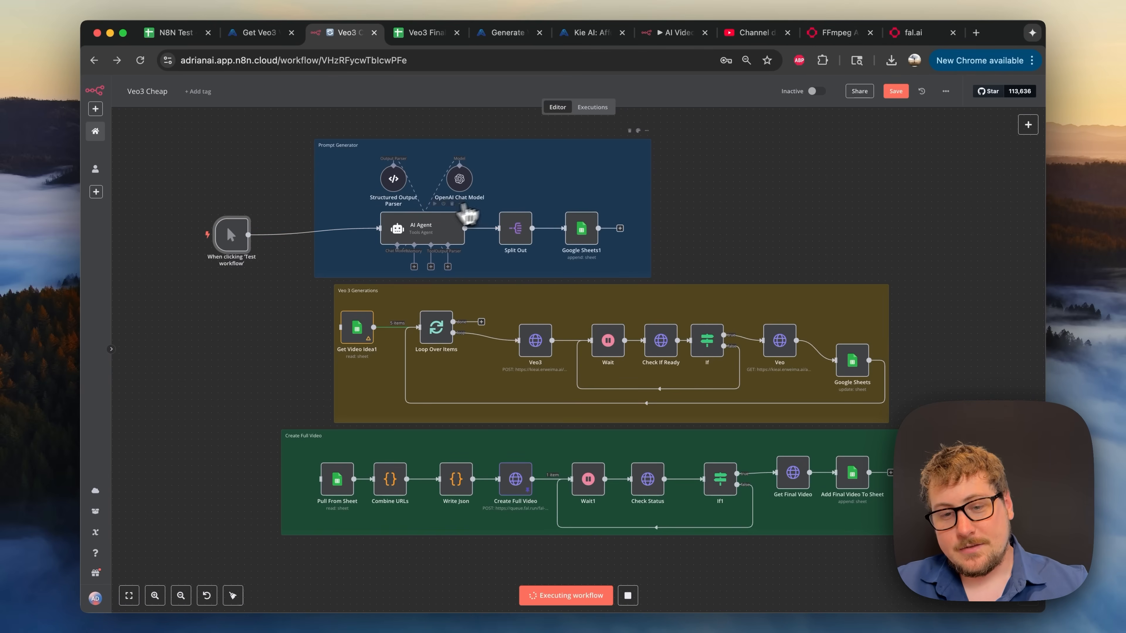
- Reroute the test trigger from AI Agent to Get Video Idea1, bypassing prompt generation
double_click(428, 235)
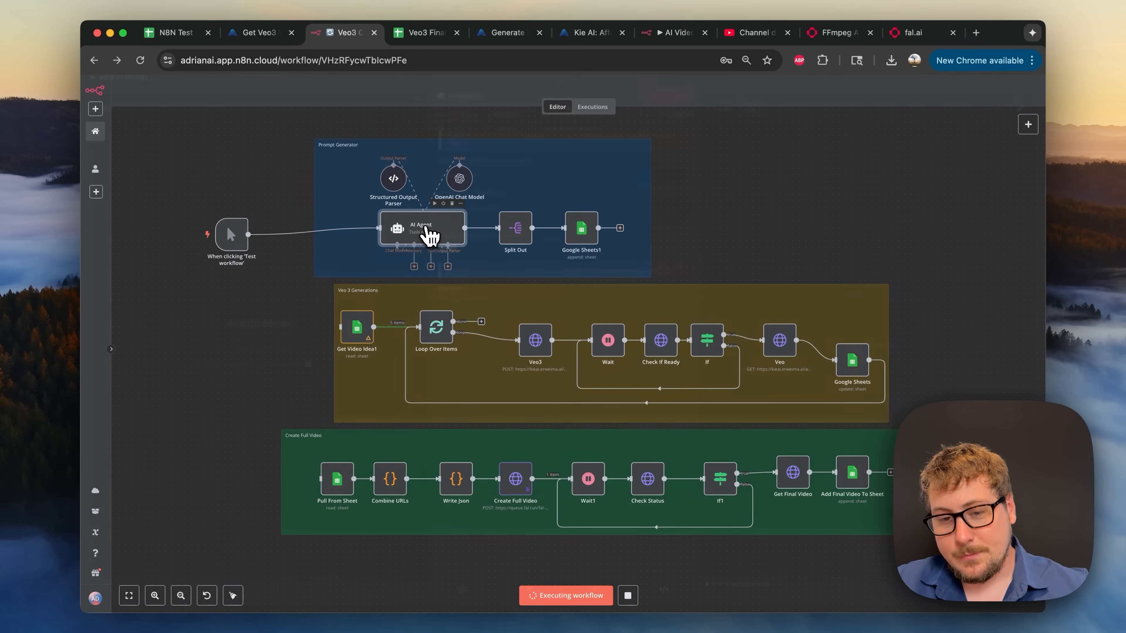
left_click(398, 95)
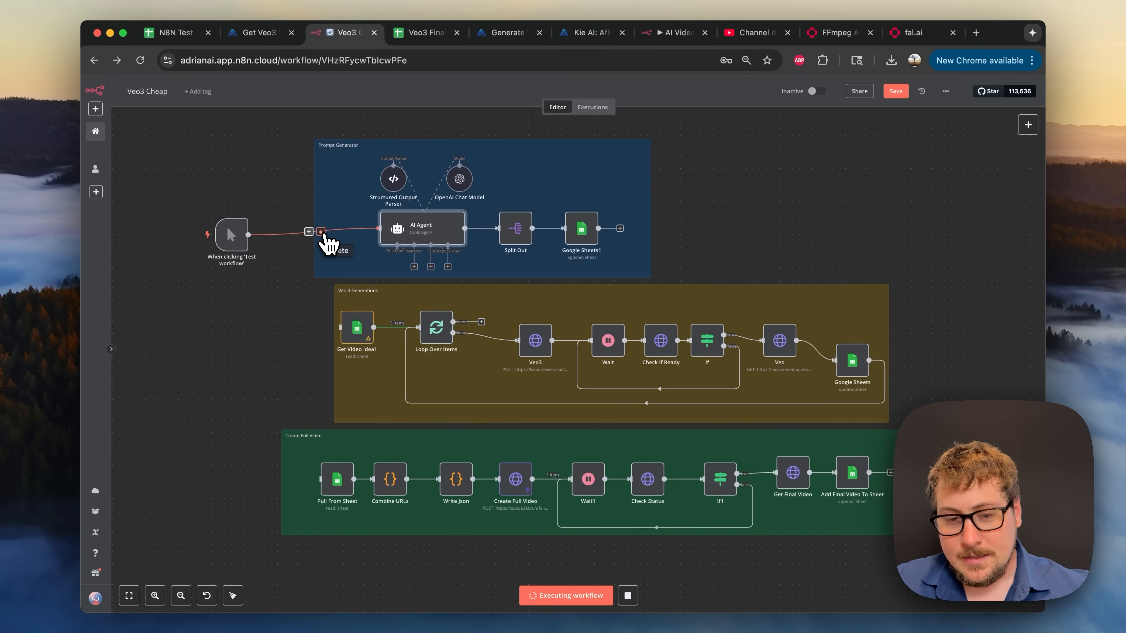
left_click(321, 231)
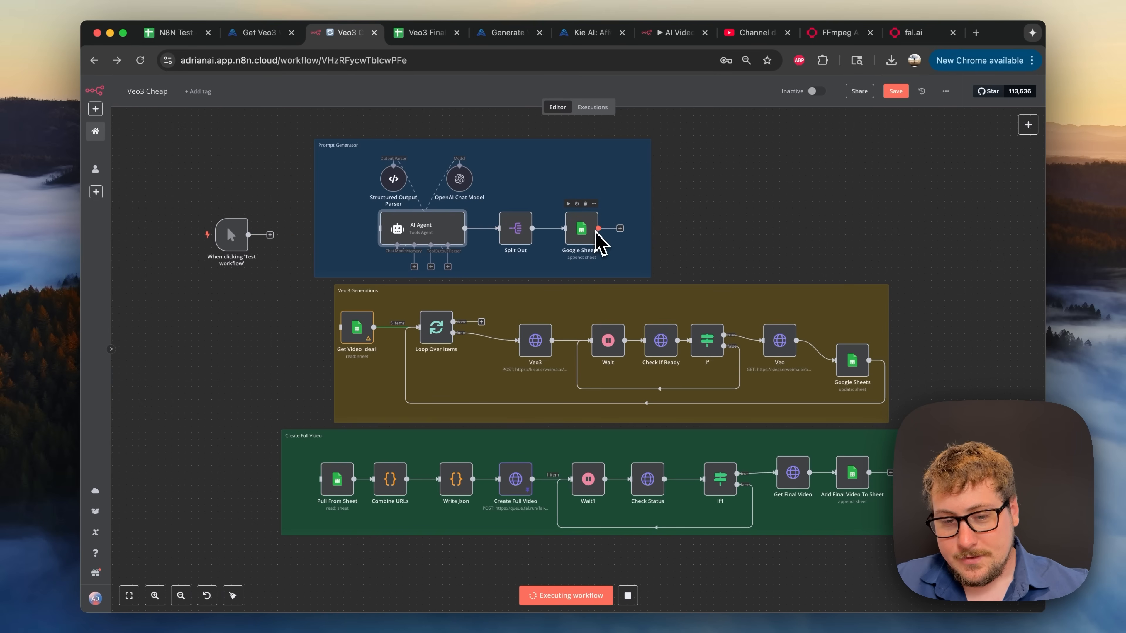
left_click_drag(231, 238, 350, 328)
left_click_drag(234, 351, 234, 344)
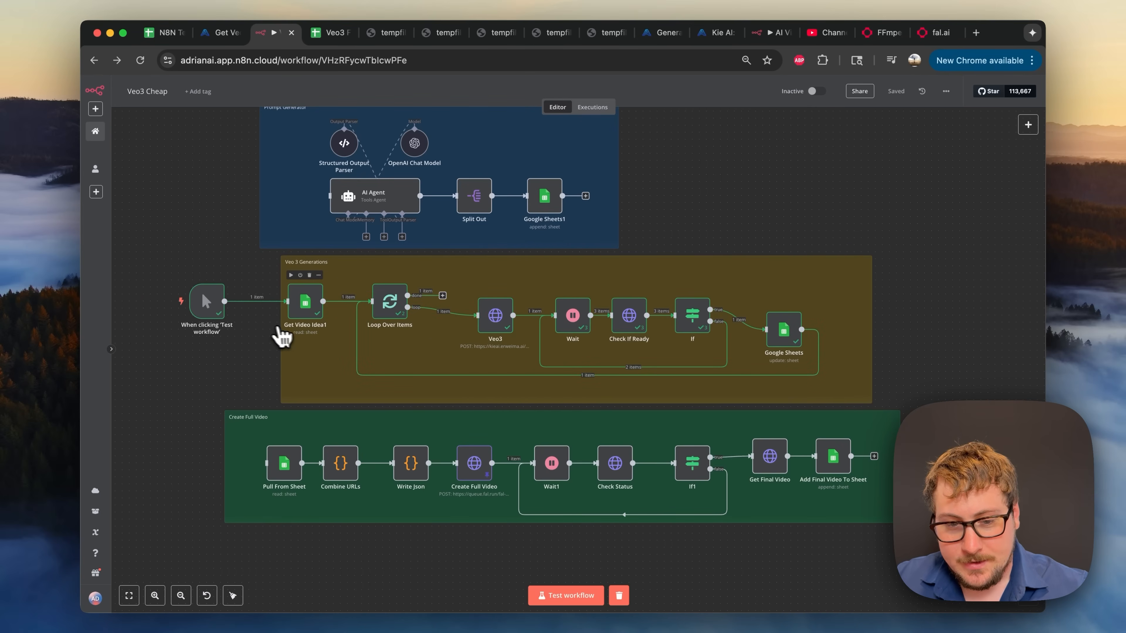
double_click(309, 316)
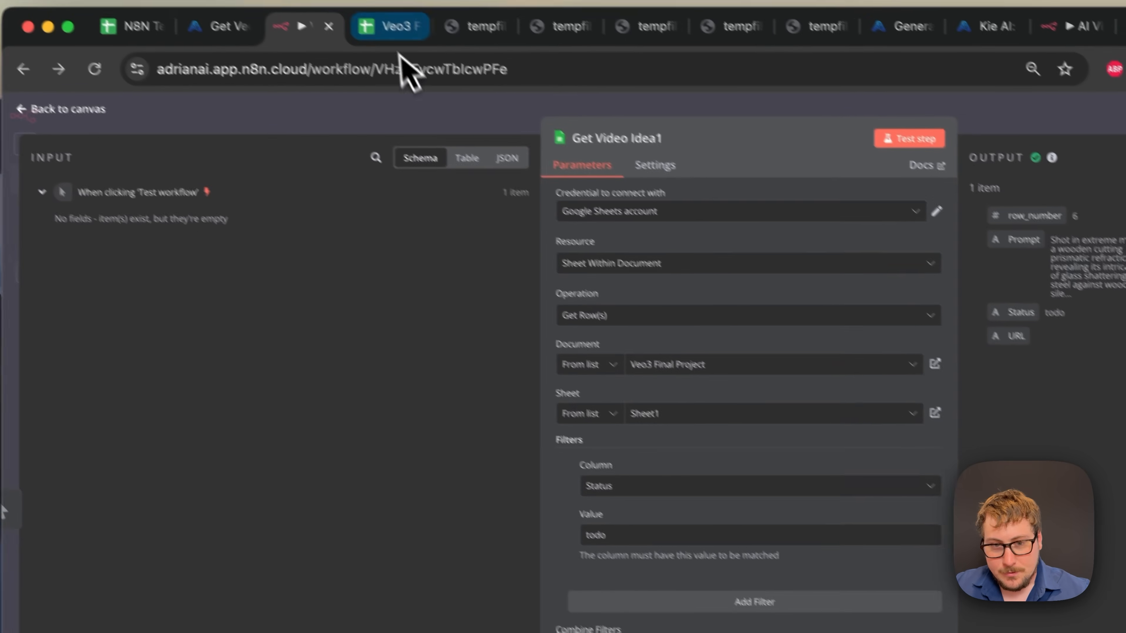
left_click(401, 45)
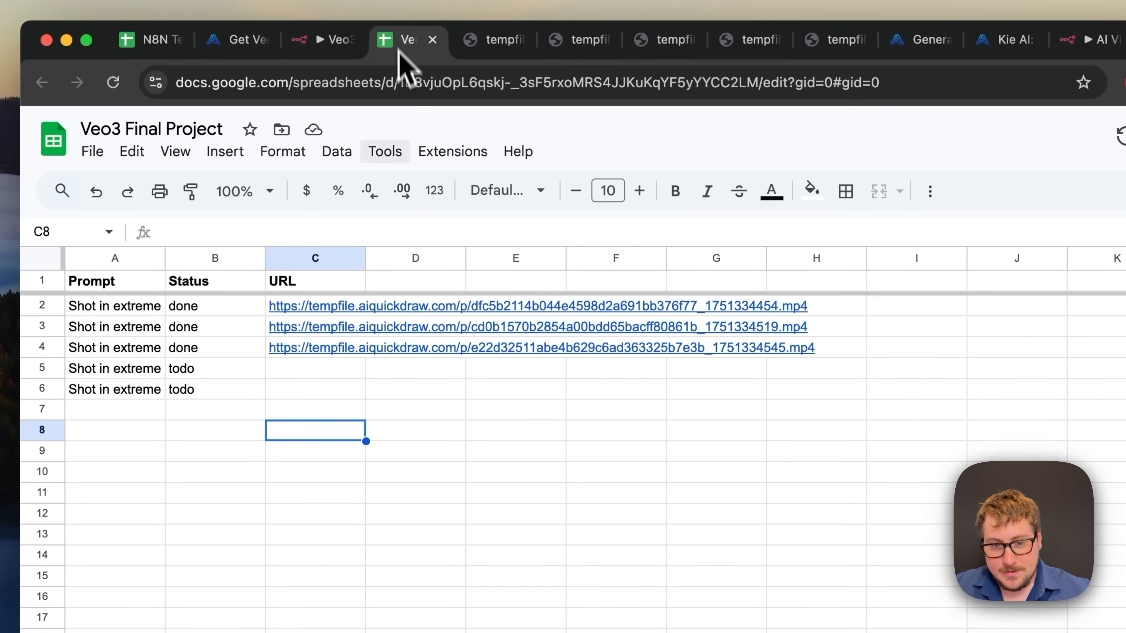
left_click(328, 39)
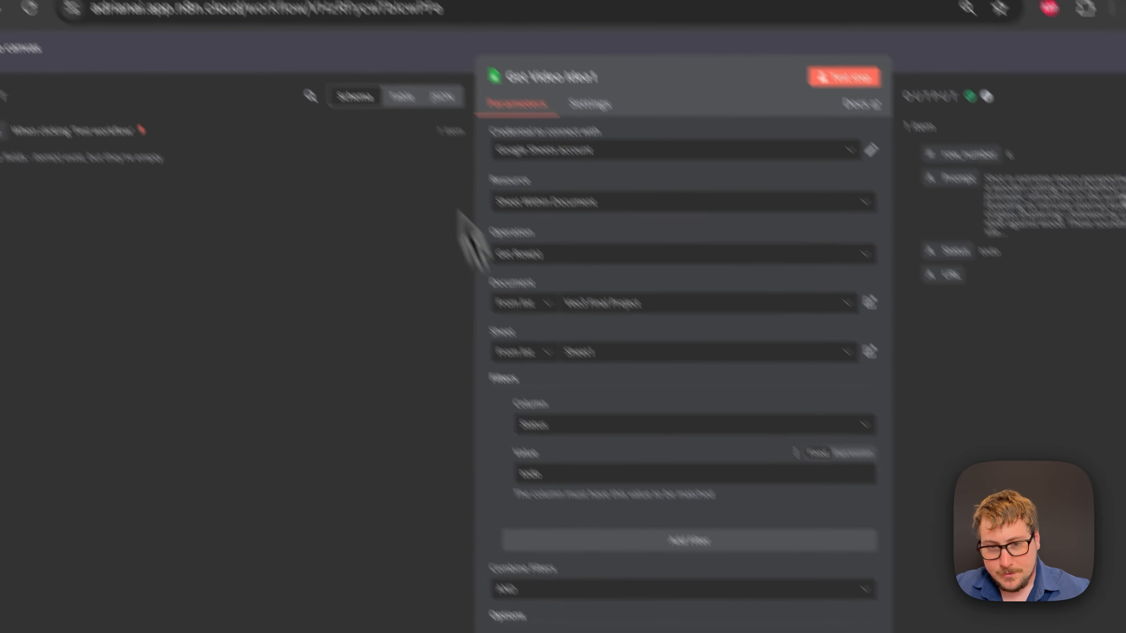
left_click(395, 42)
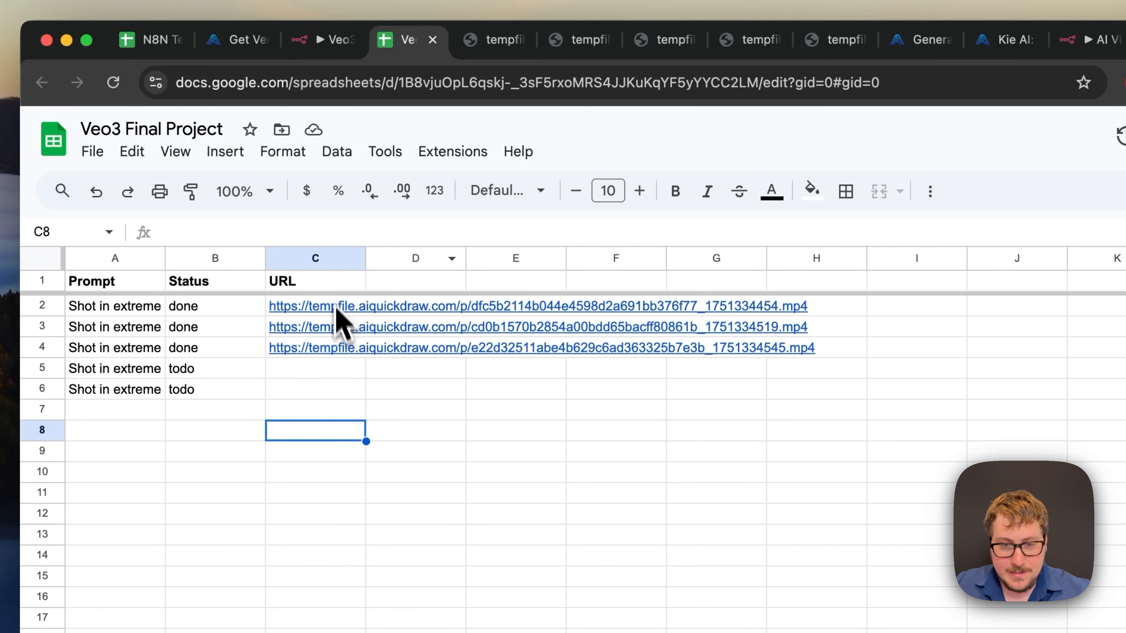
left_click(182, 361)
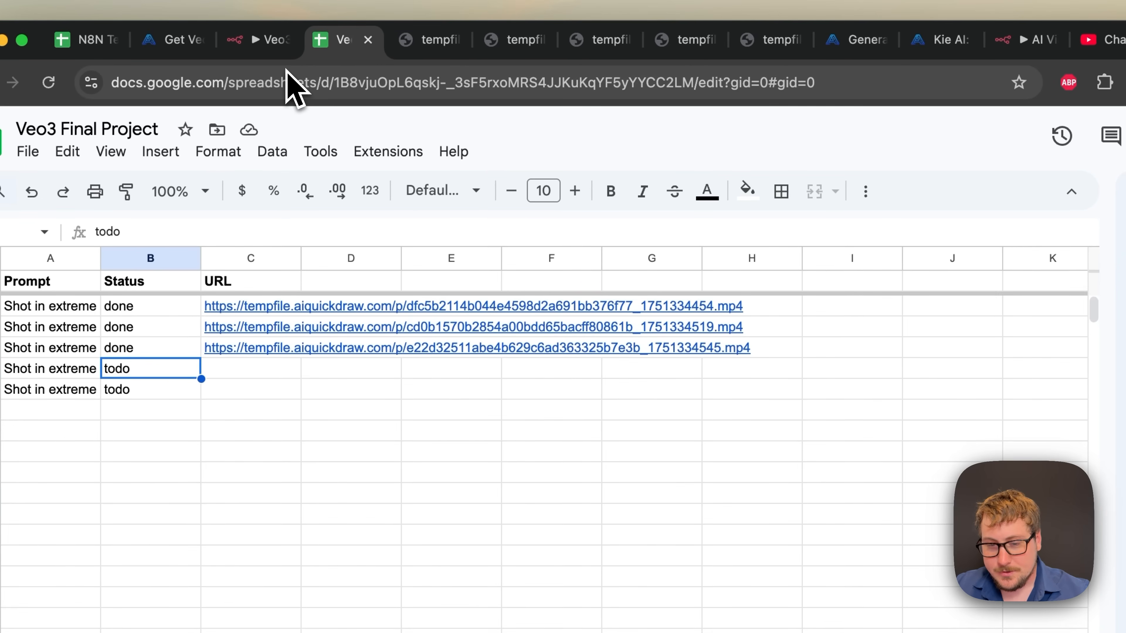
left_click(267, 54)
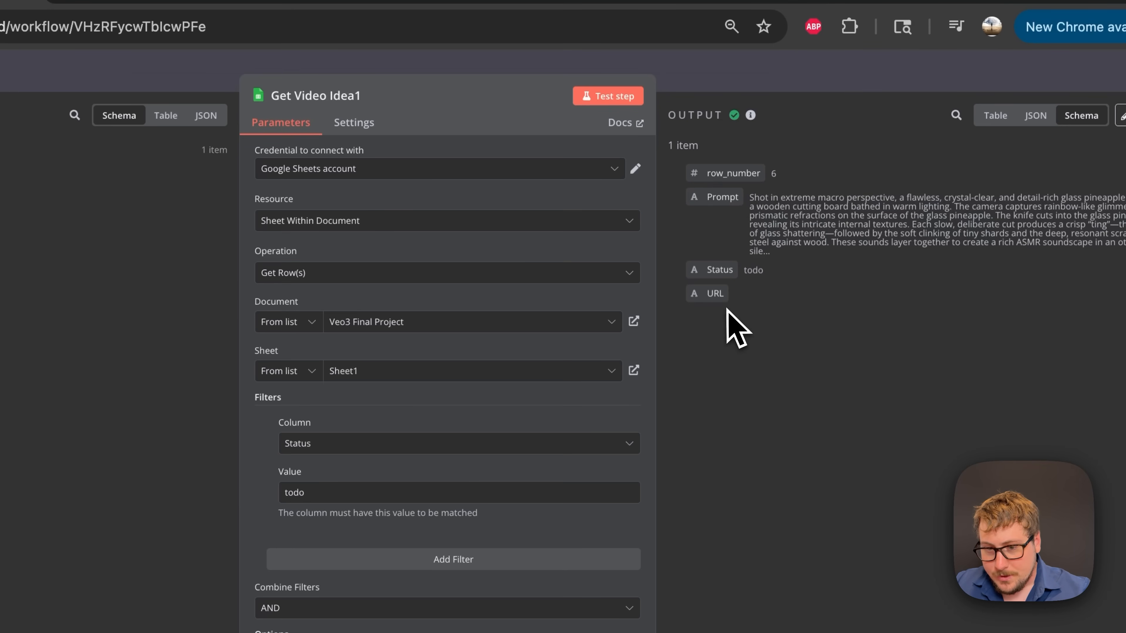
key("Escape")
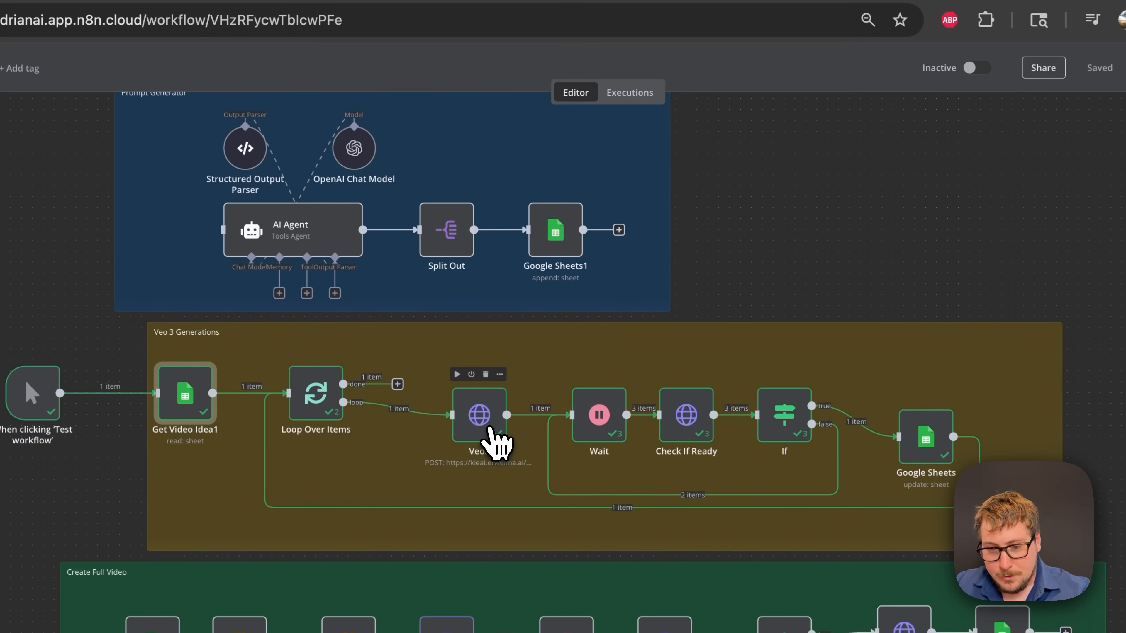
- Inspect the Veo3 node's Kie AI request URL against the API docs, logs and Veo 3 playground
double_click(487, 425)
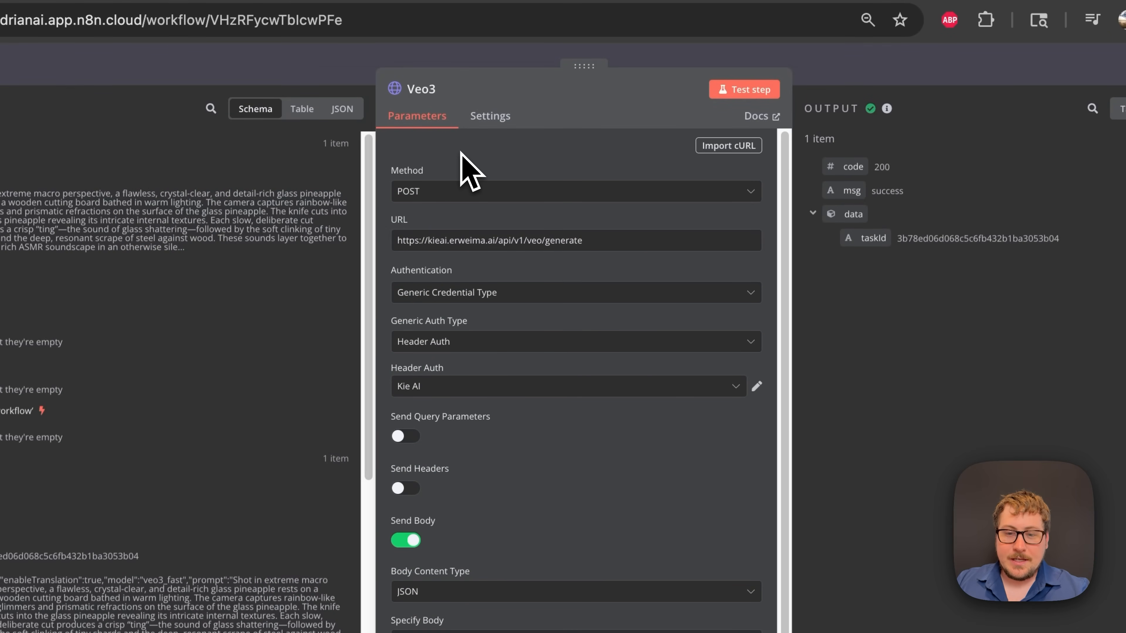
triple_click(434, 242)
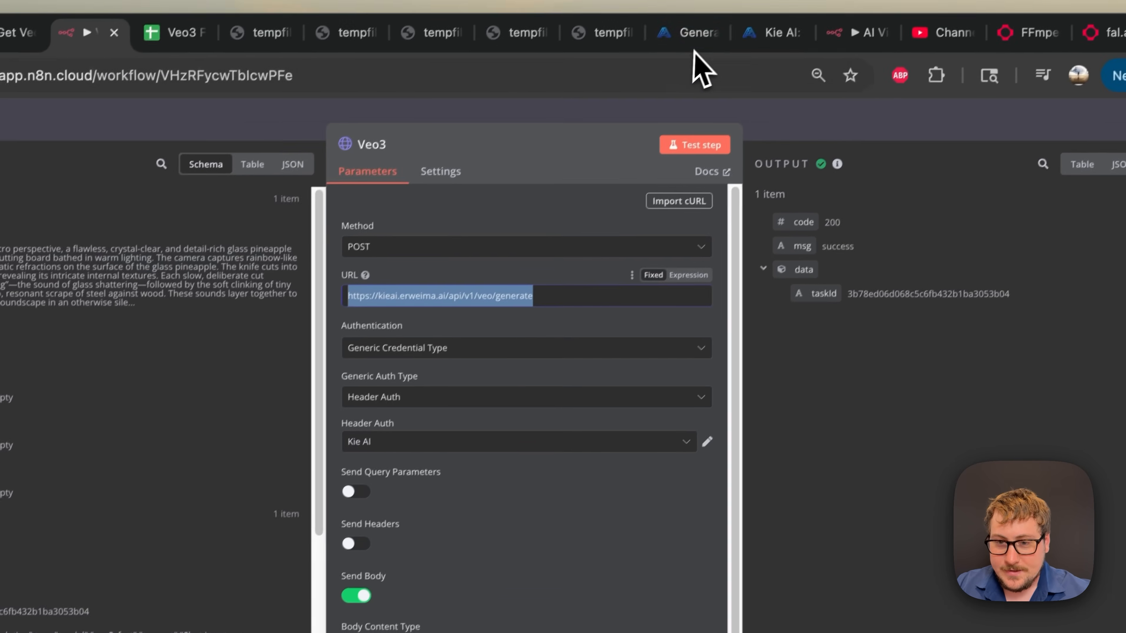
left_click(693, 51)
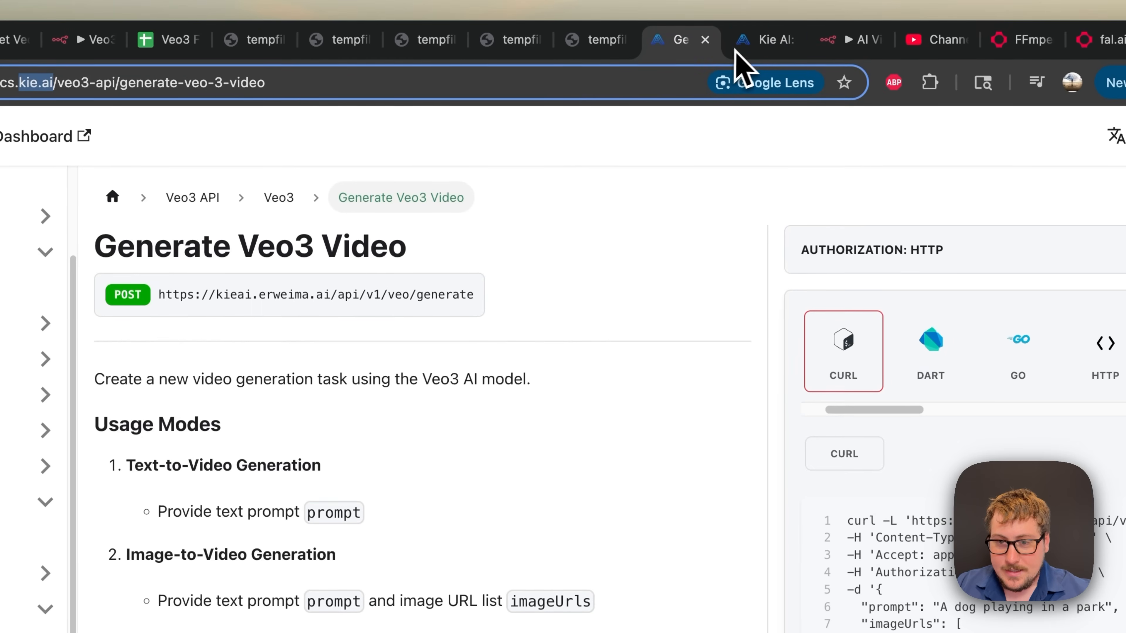
left_click(741, 54)
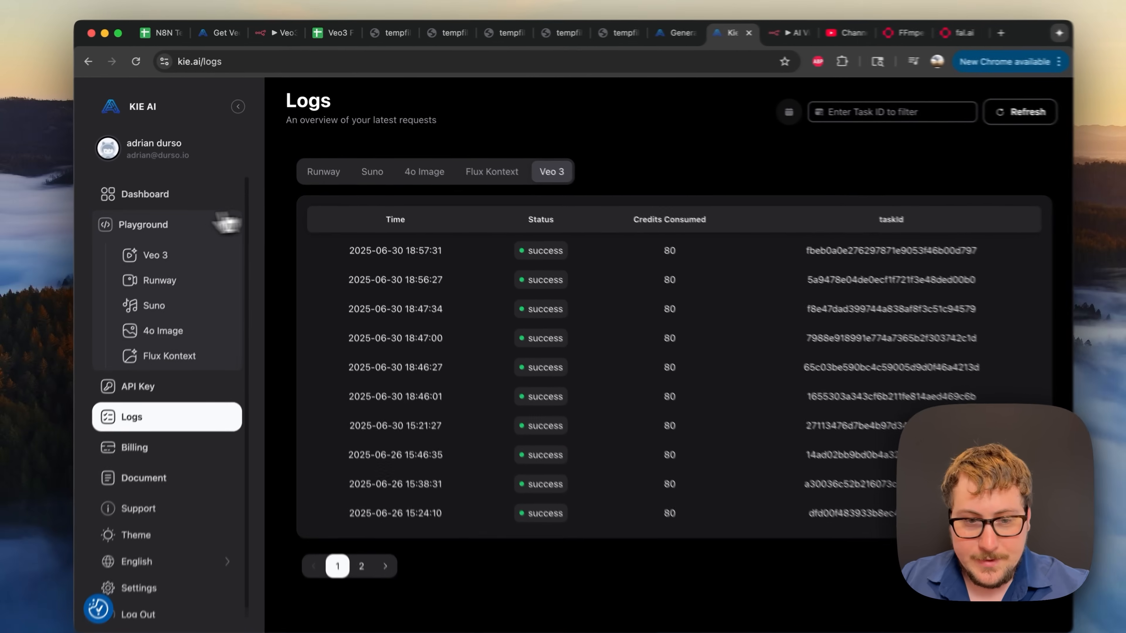
left_click(91, 293)
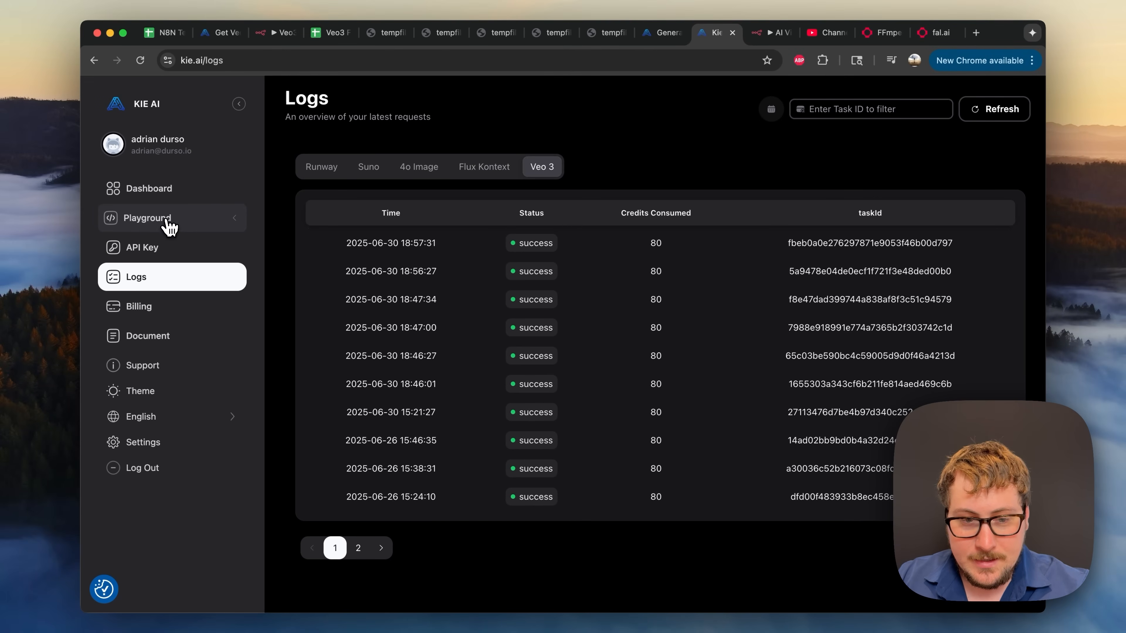
left_click(91, 294)
left_click(92, 342)
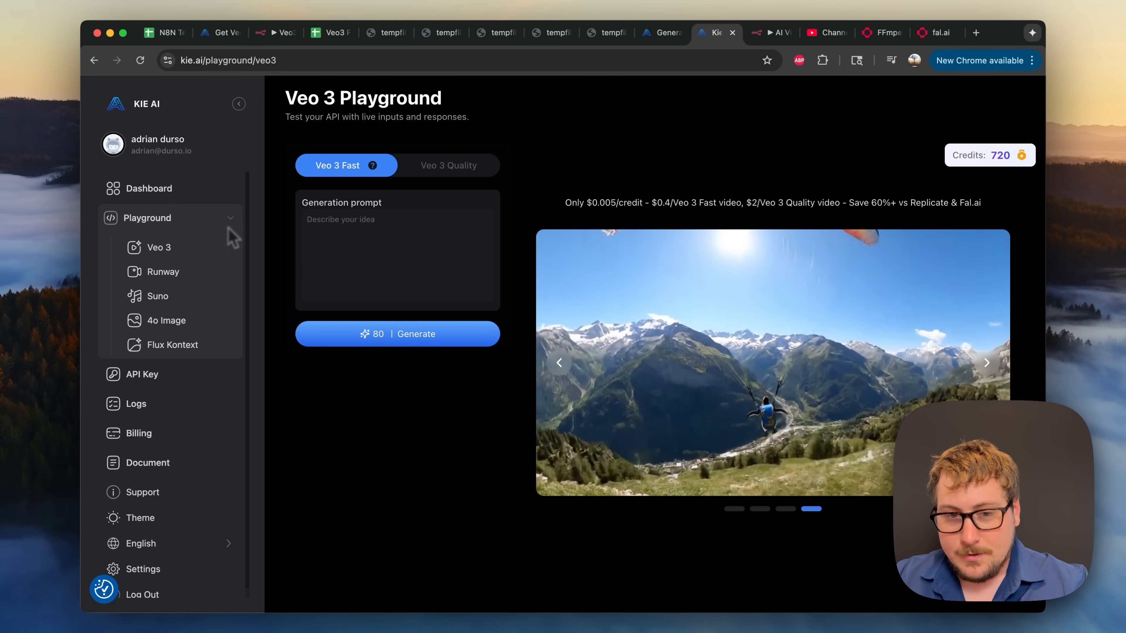
- Review the Veo3 node's Kie AI header credential and veo3_fast request body, then close it
left_click(274, 41)
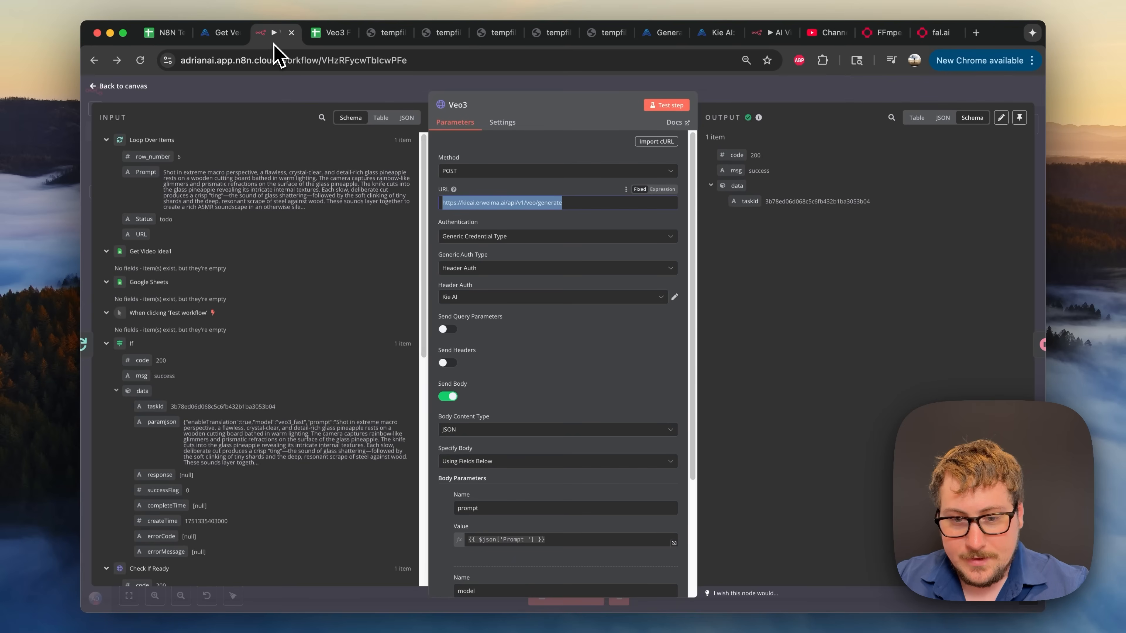
left_click(506, 218)
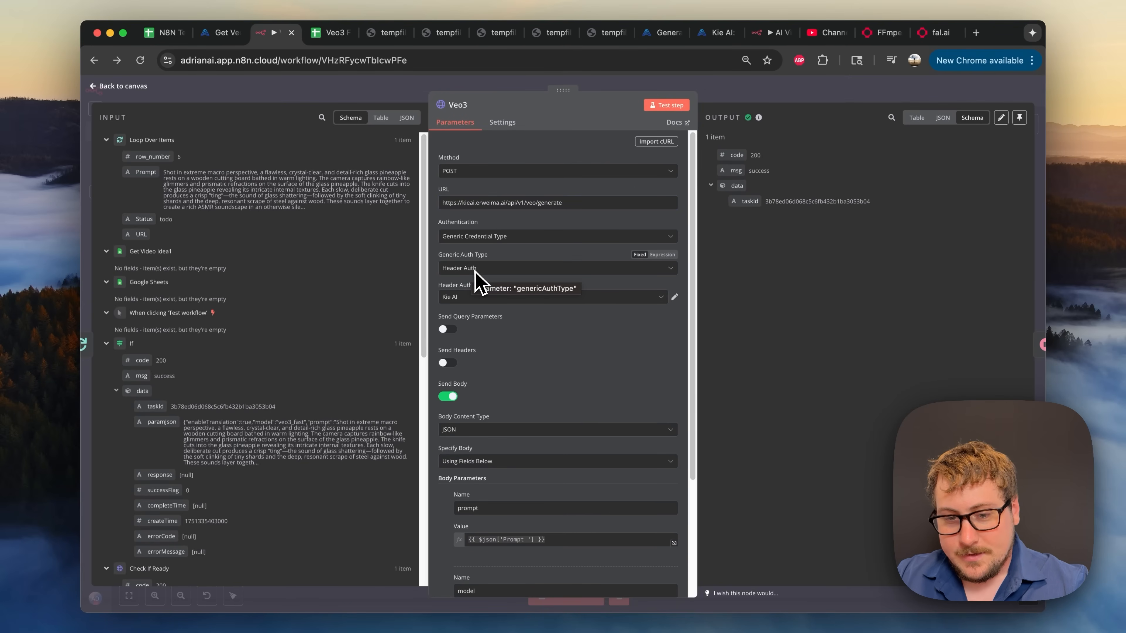
left_click(674, 297)
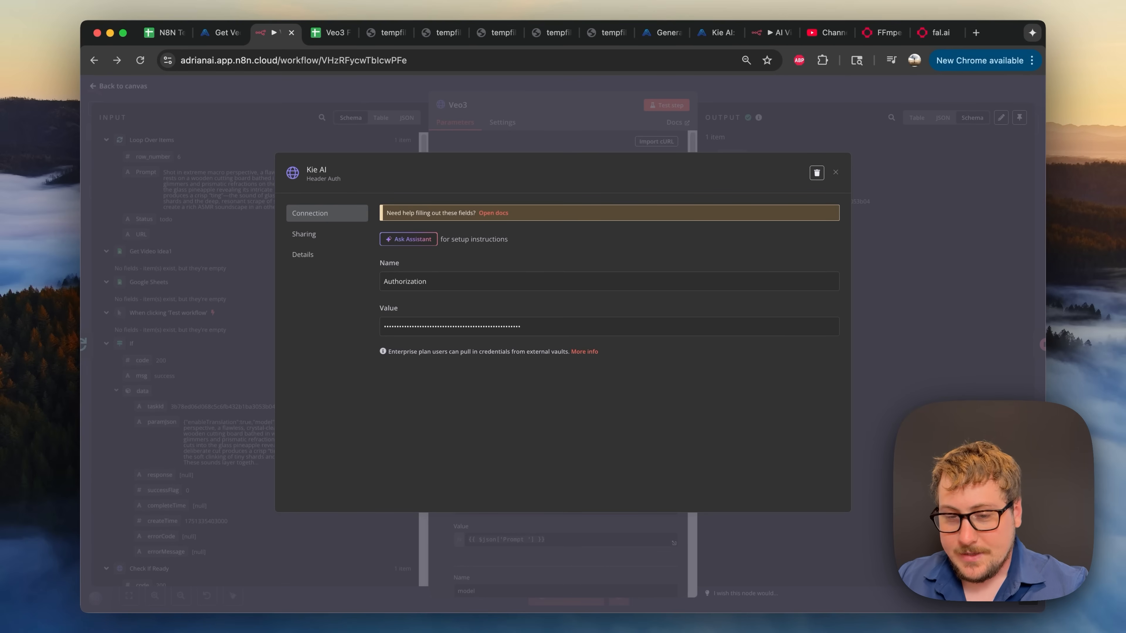
left_click(576, 145)
scroll(550, 222, "down", 1)
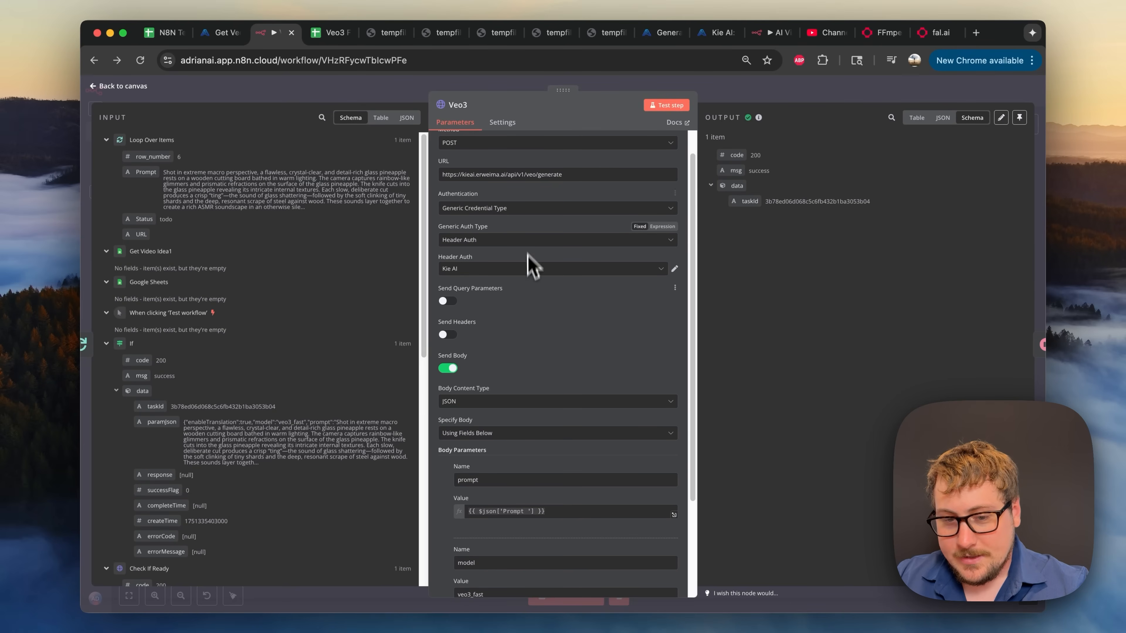
scroll(510, 255, "down", 3)
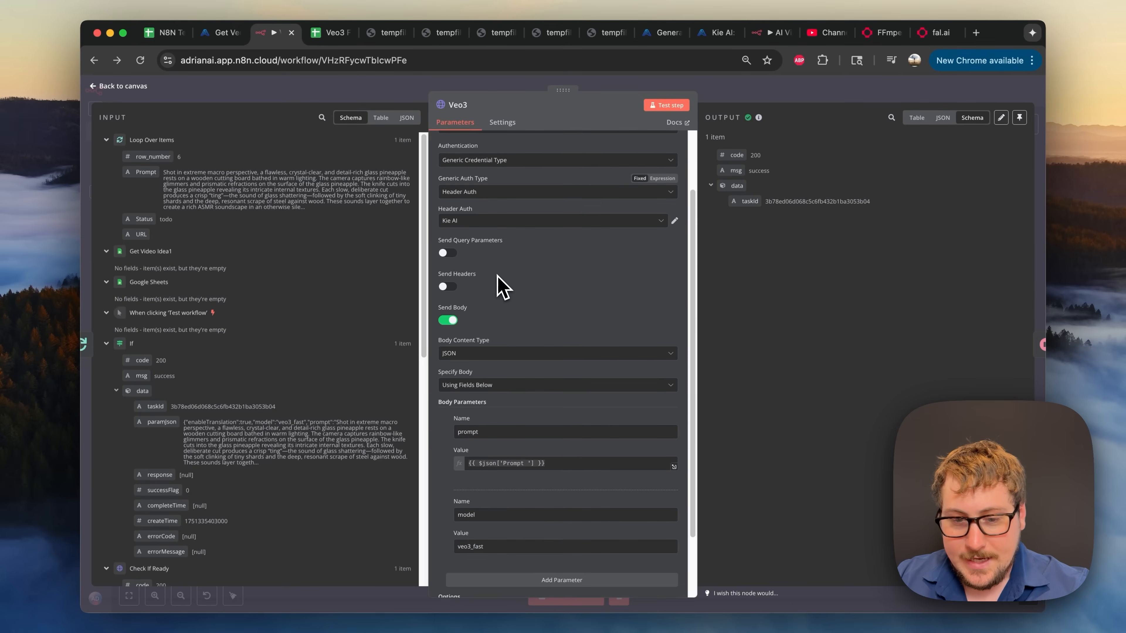
scroll(497, 301, "down", 1)
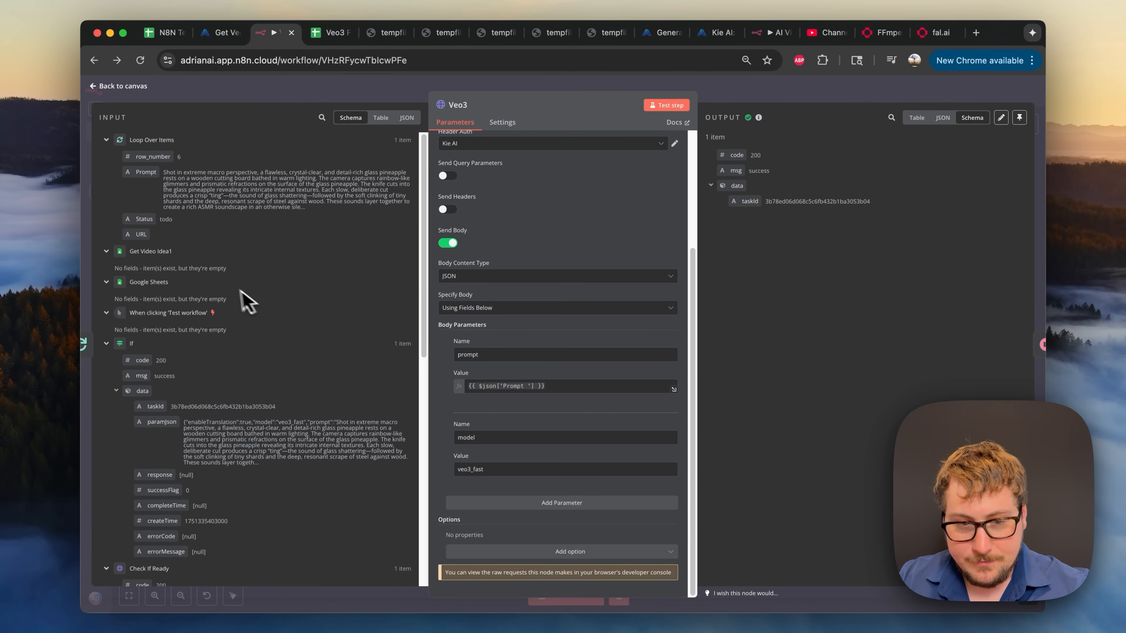
scroll(153, 273, "down", 1)
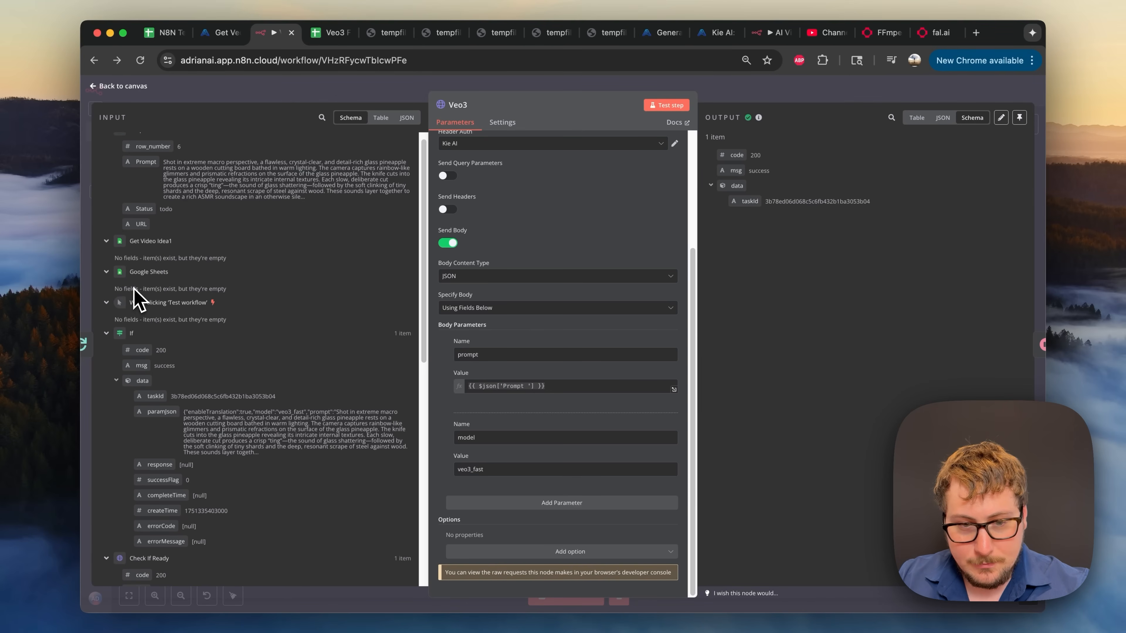
scroll(155, 291, "up", 1)
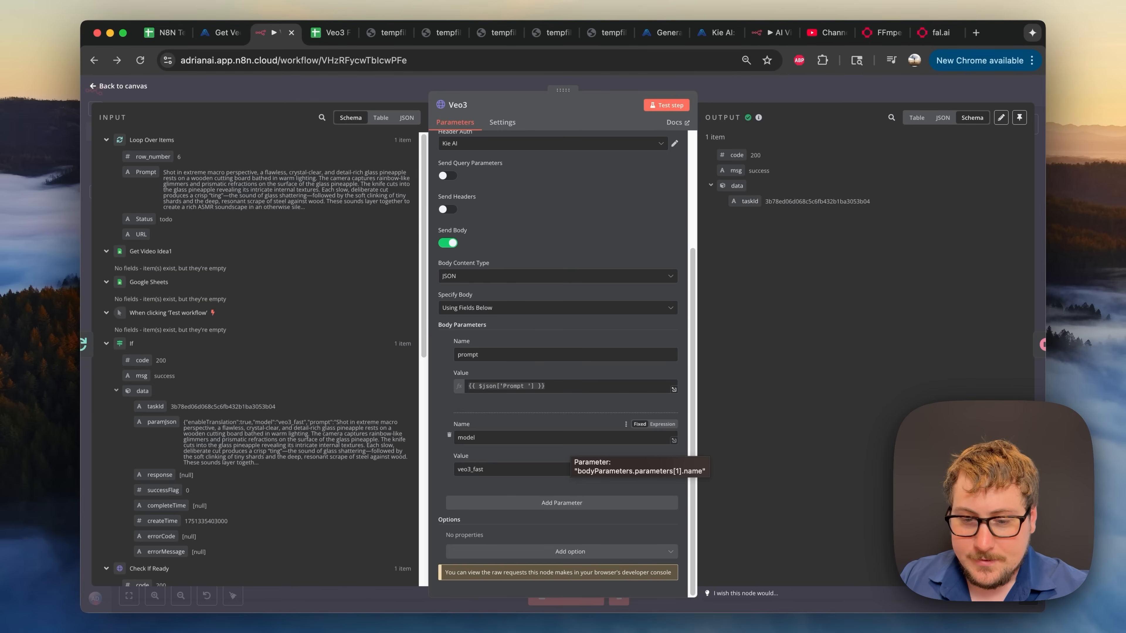
scroll(567, 299, "up", 2)
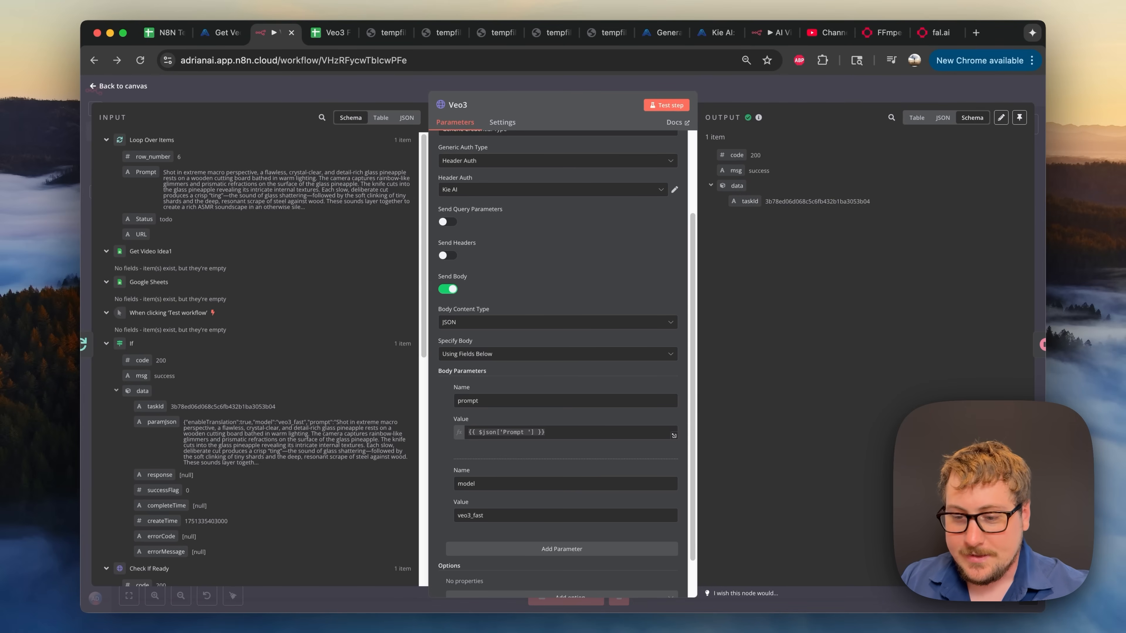
left_click(754, 99)
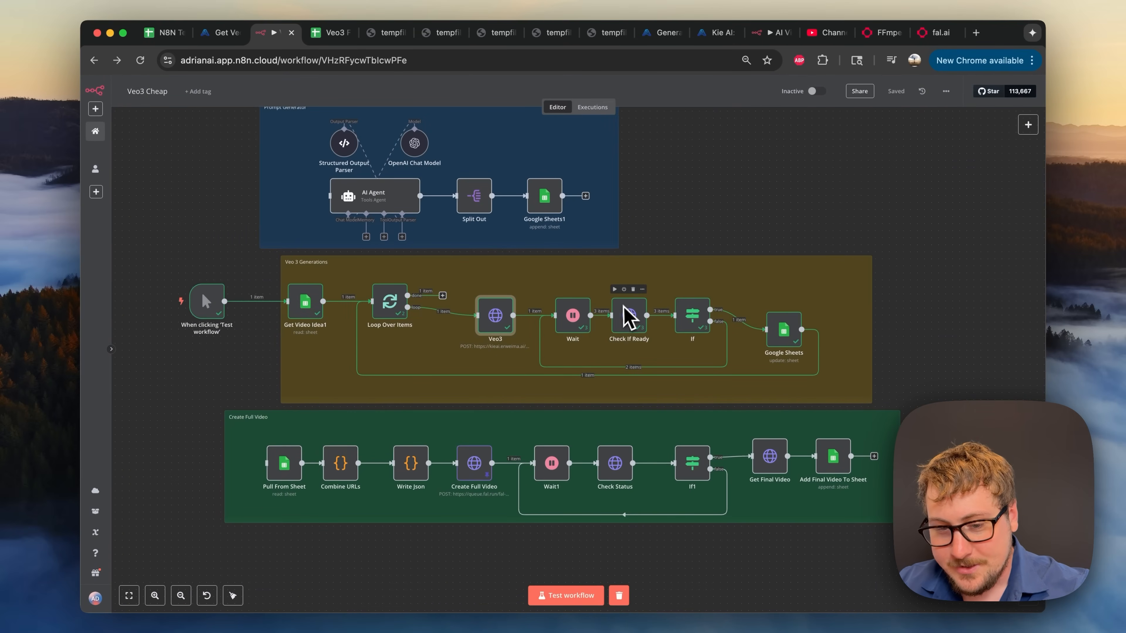
double_click(575, 320)
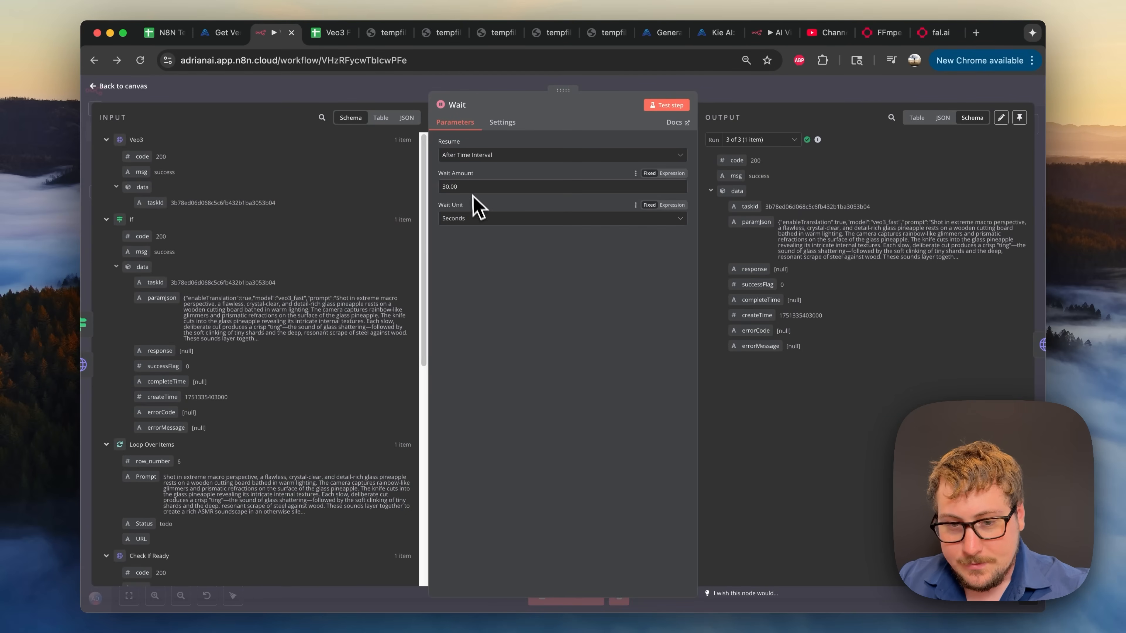
left_click(757, 91)
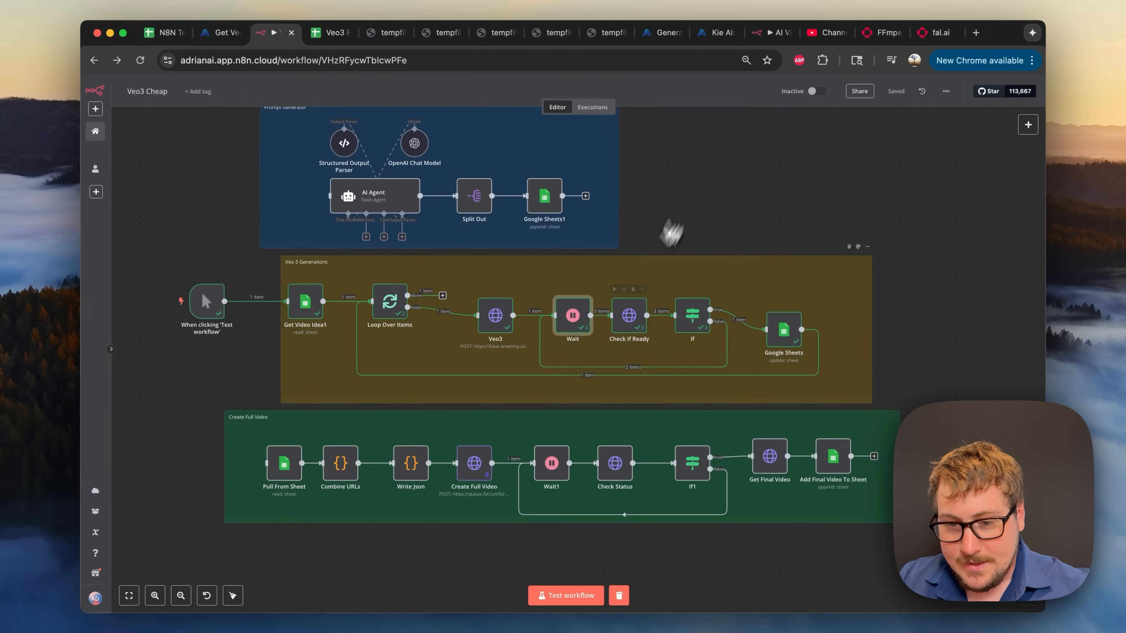
double_click(628, 325)
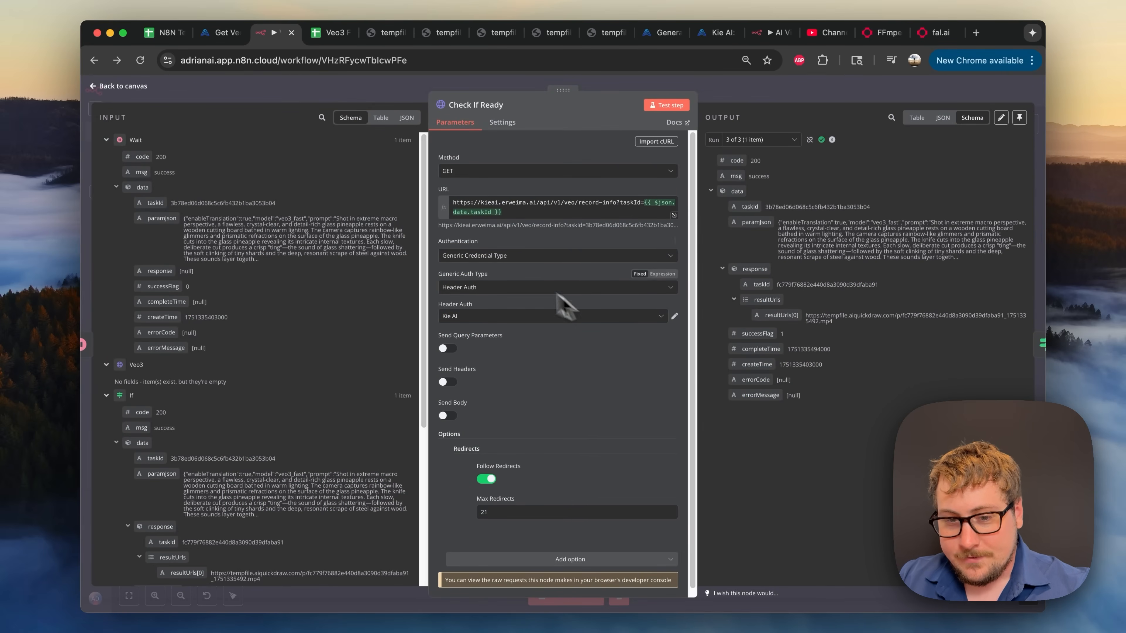
scroll(516, 235, "down", 1)
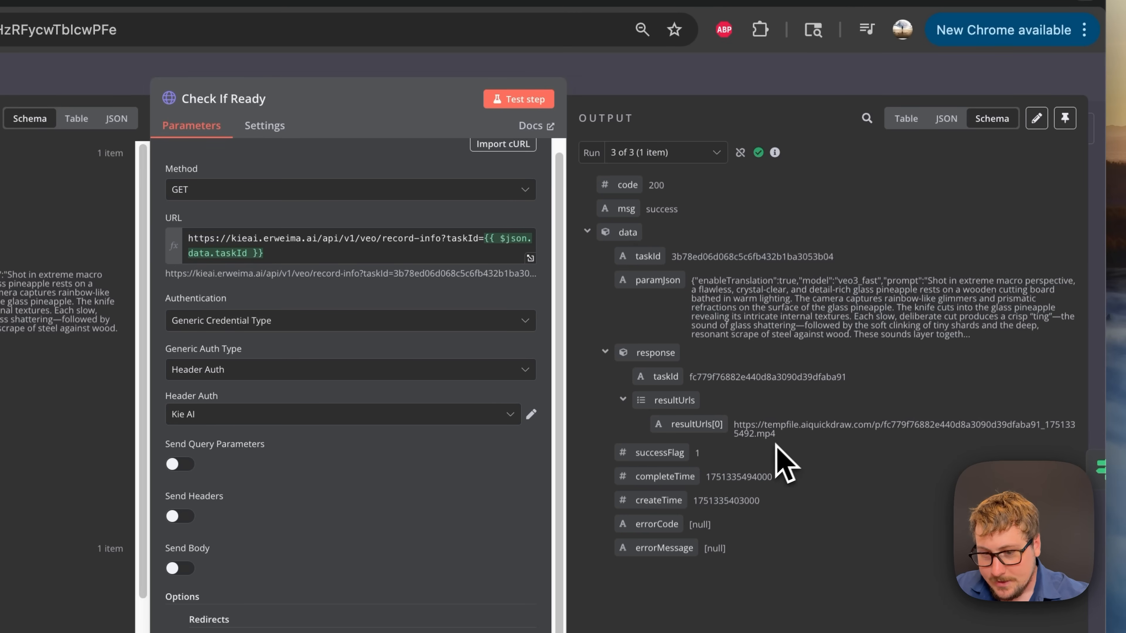
left_click(719, 88)
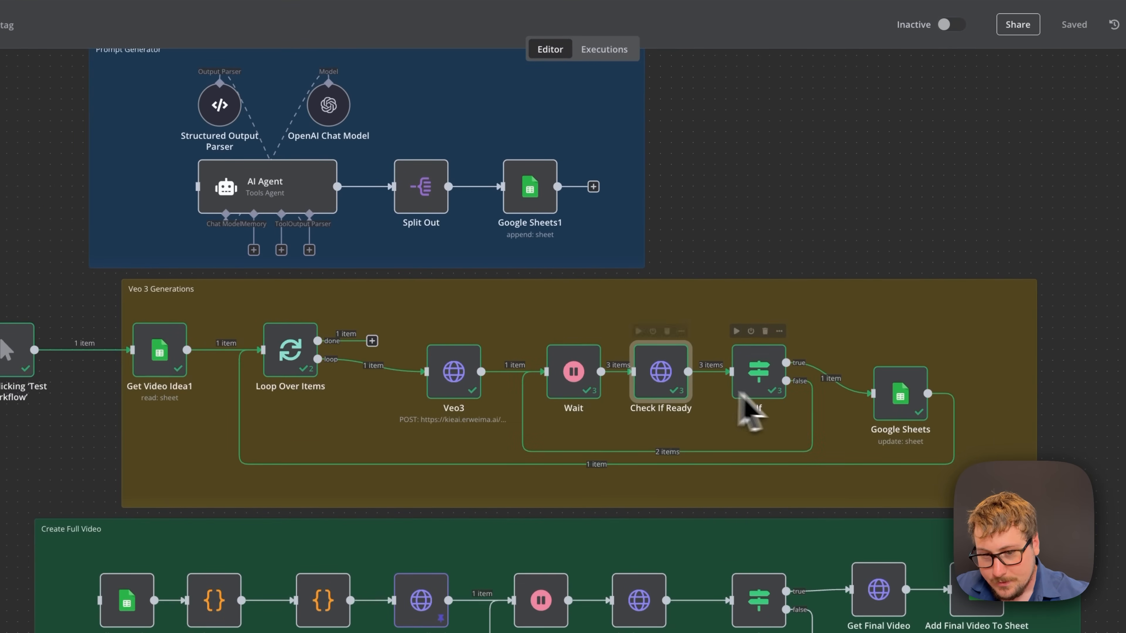
- Review the If node's condition, then the Google Sheets Update Row fields with Status done
double_click(759, 374)
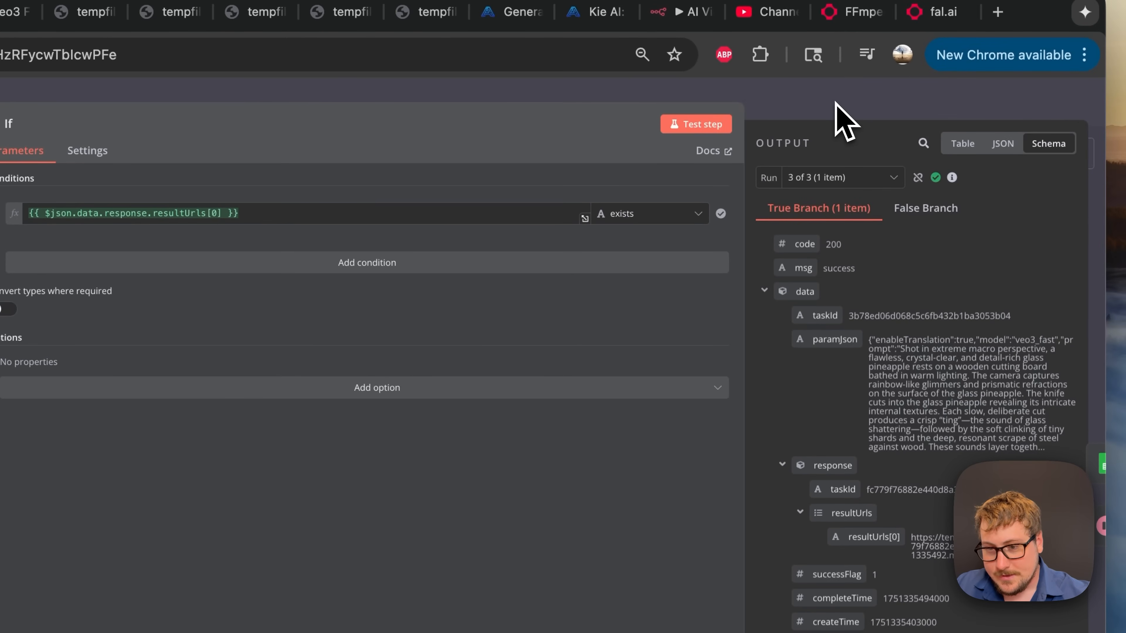
left_click(835, 103)
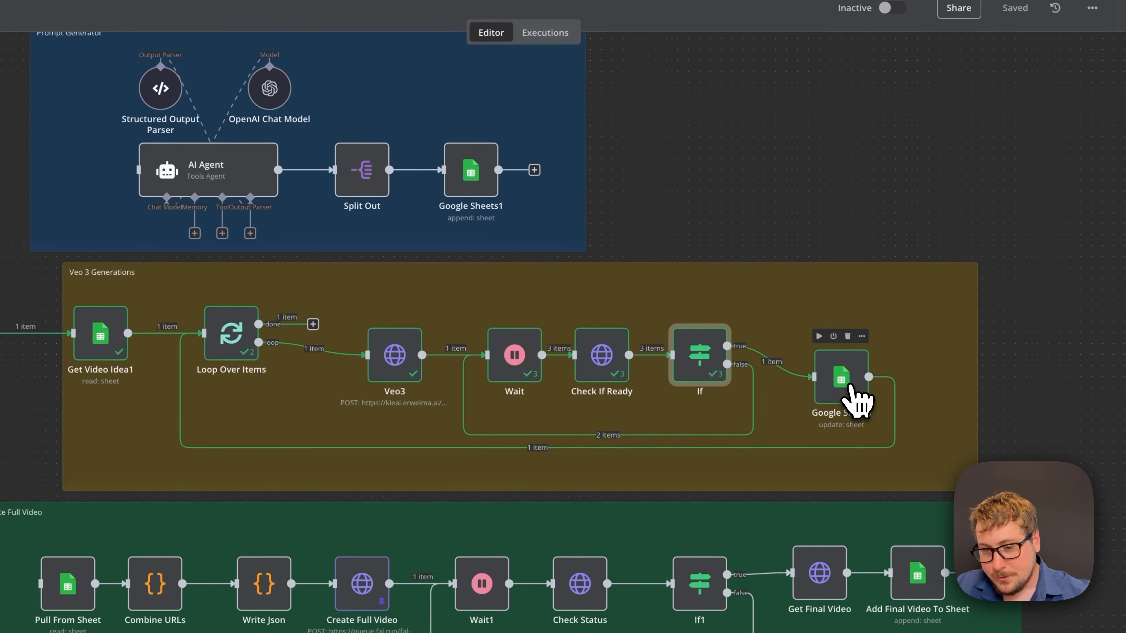
double_click(853, 396)
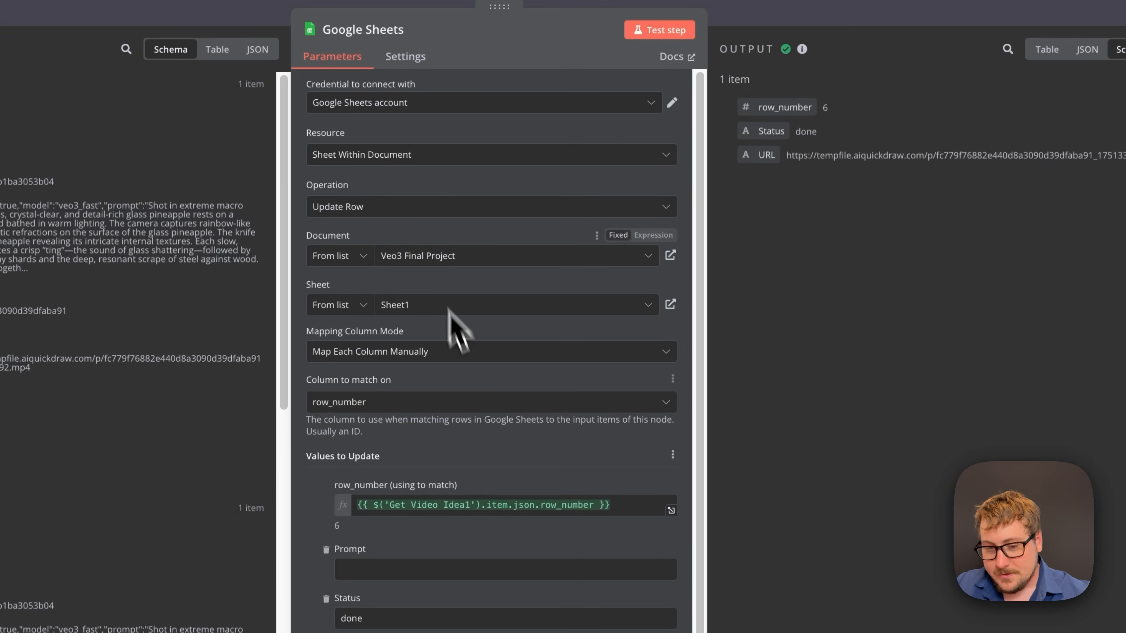
scroll(488, 412, "down", 1)
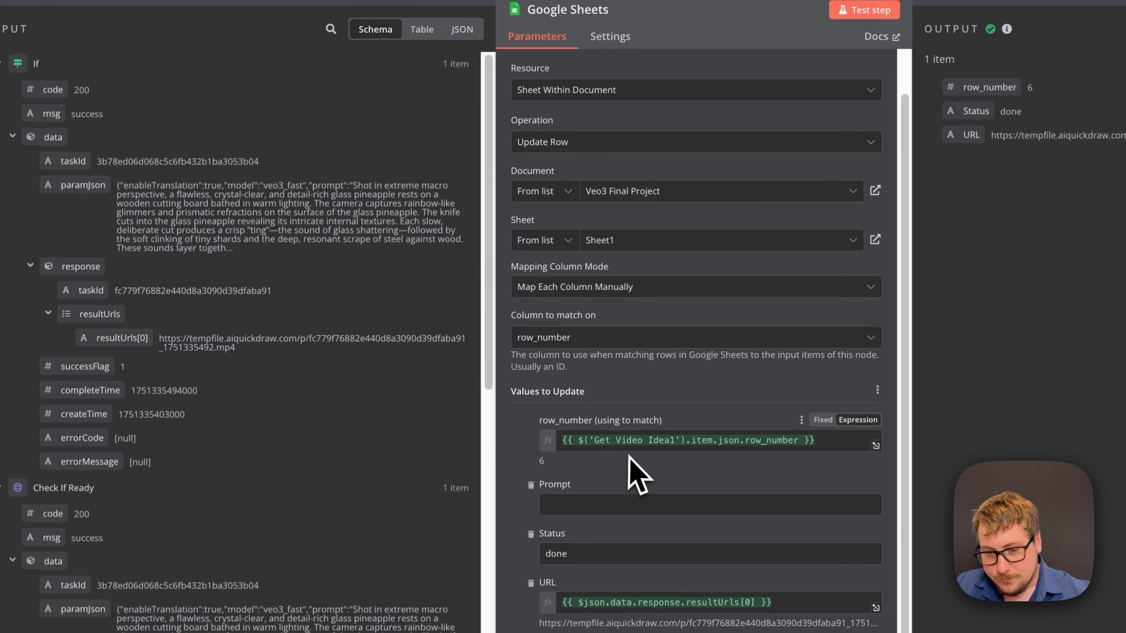
scroll(301, 478, "down", 6)
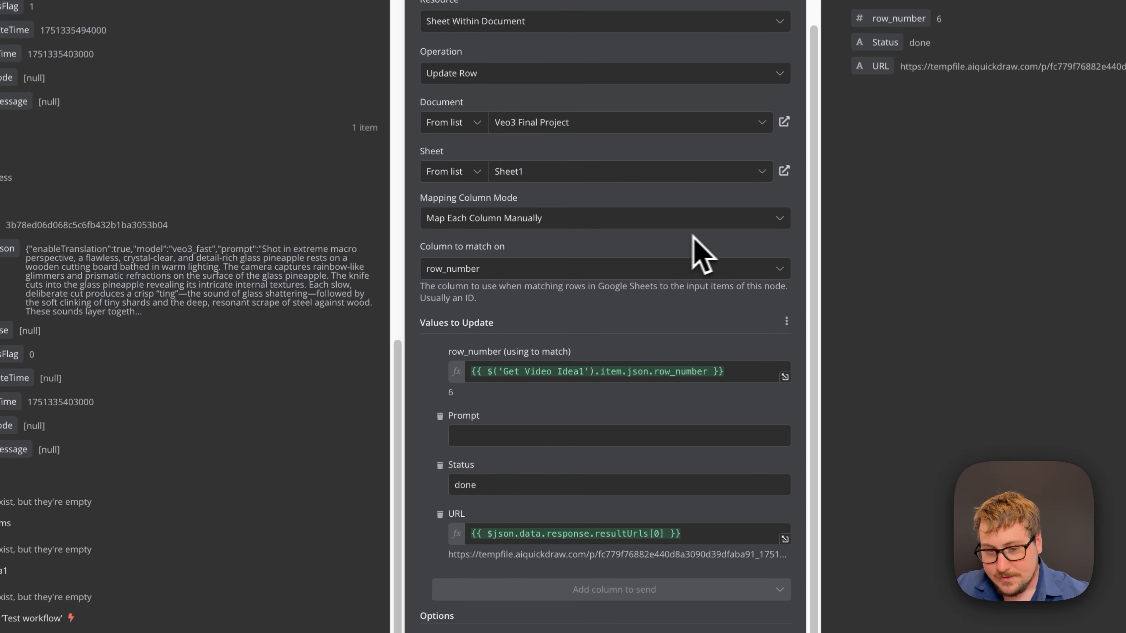
scroll(321, 250, "up", 6)
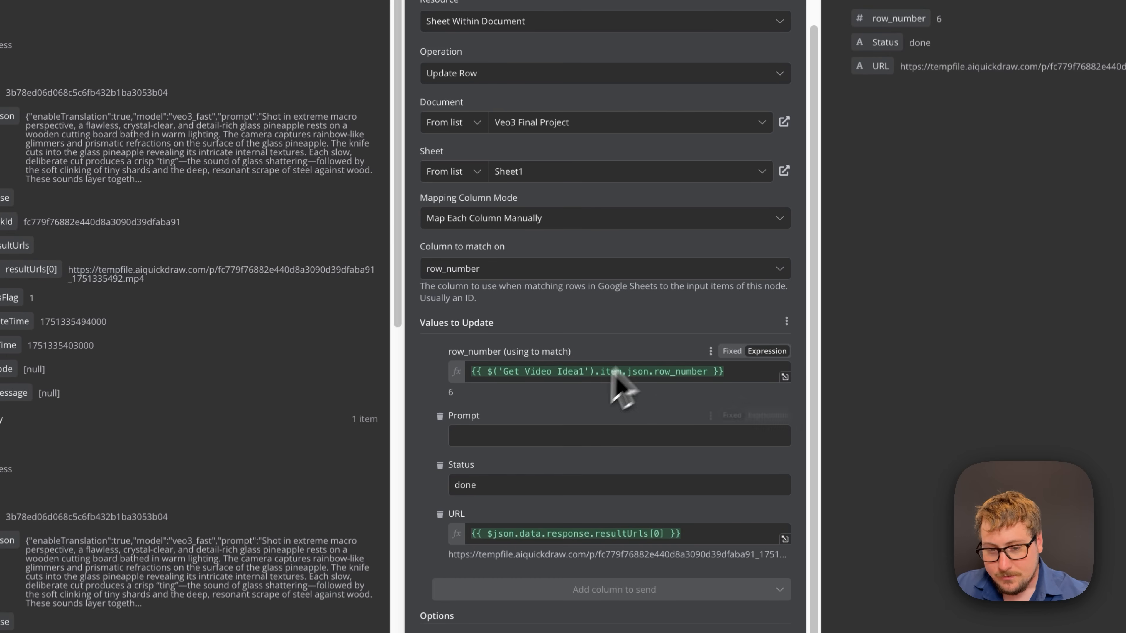
left_click(487, 437)
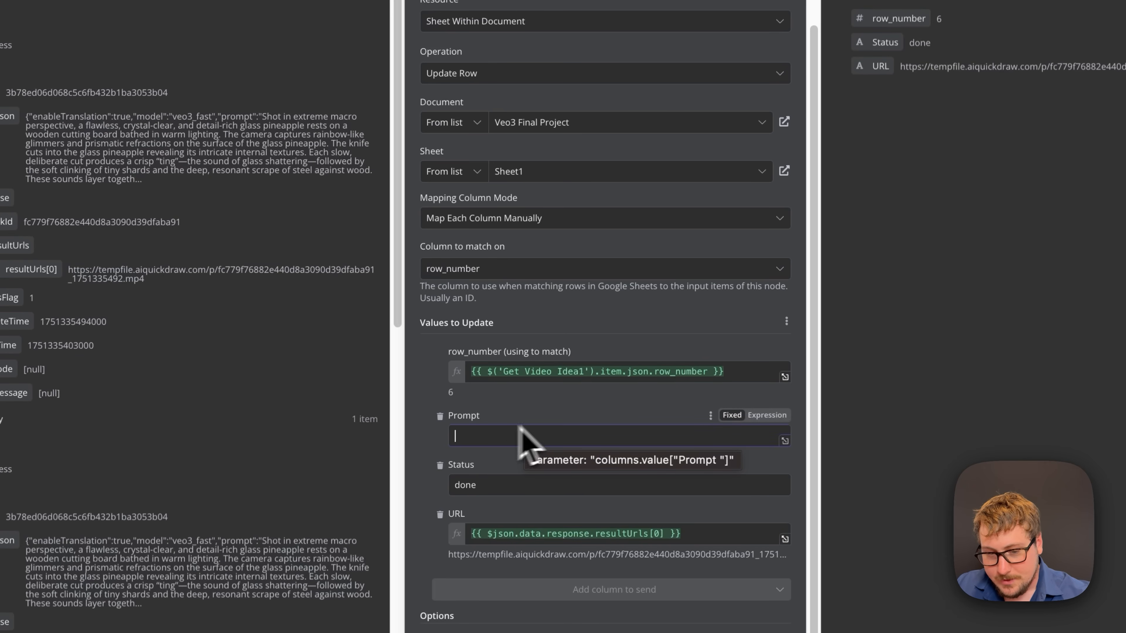
left_click(492, 486)
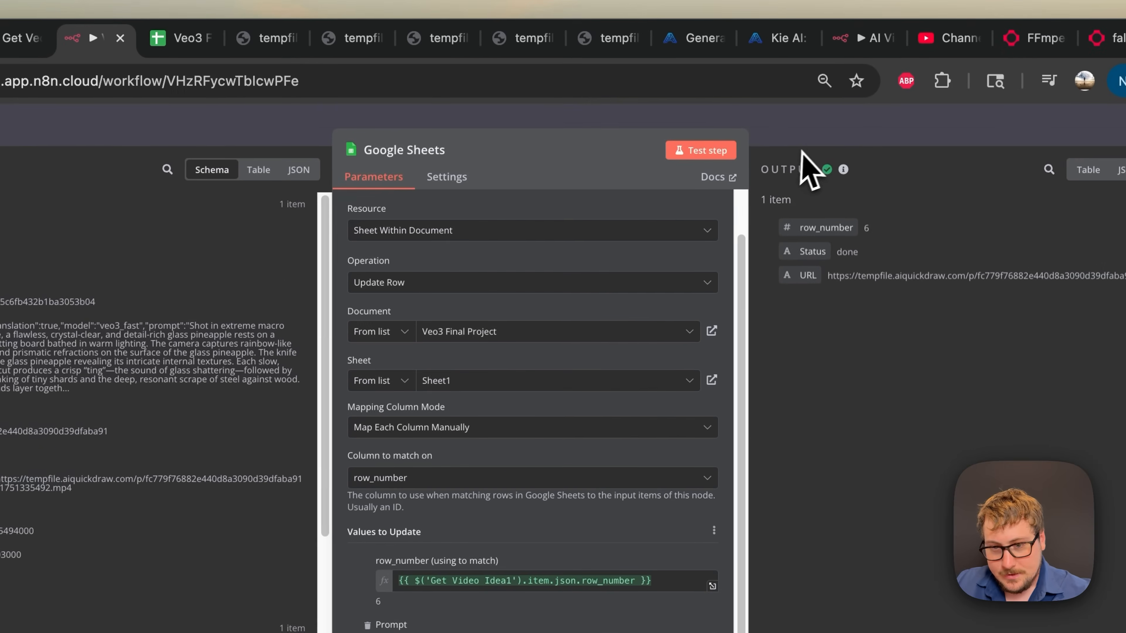
left_click(389, 51)
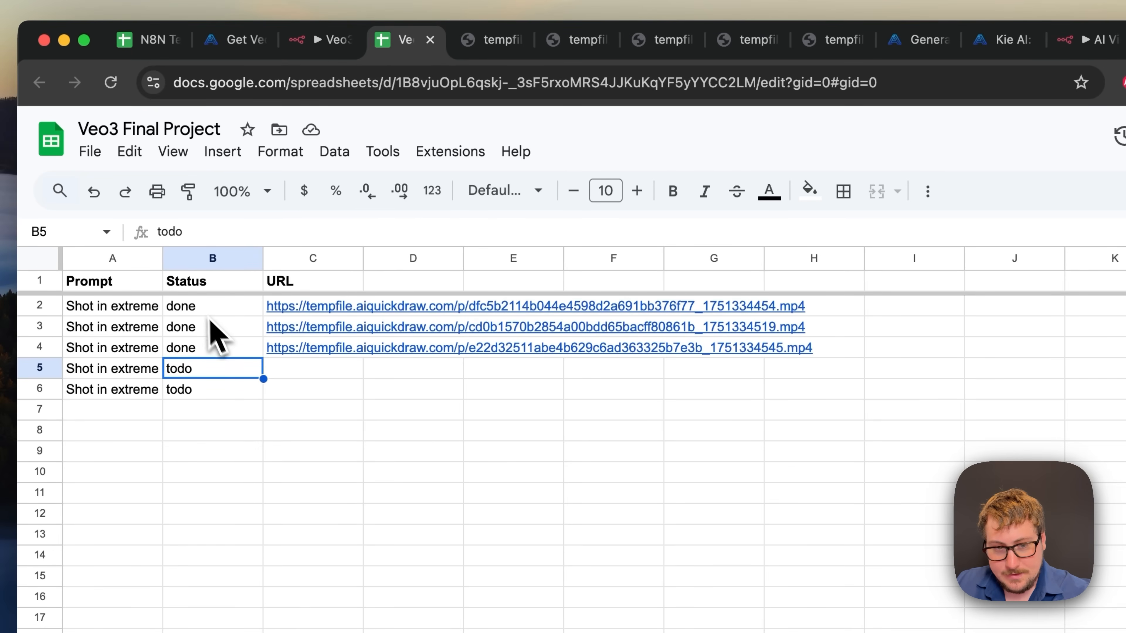
left_click(302, 311)
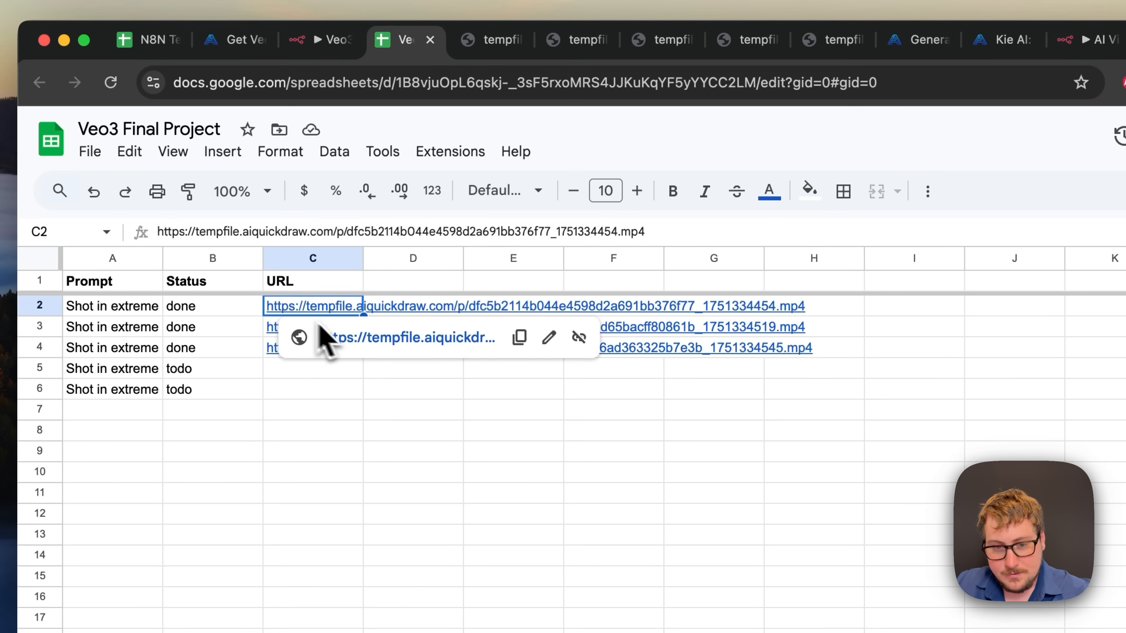
left_click(350, 336)
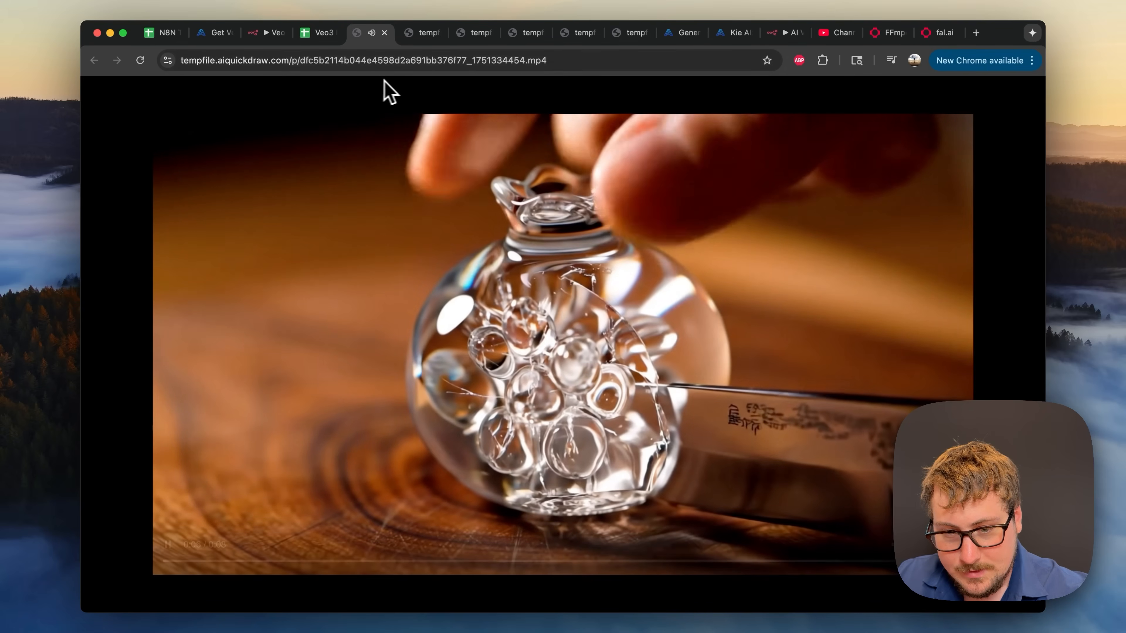
left_click(383, 32)
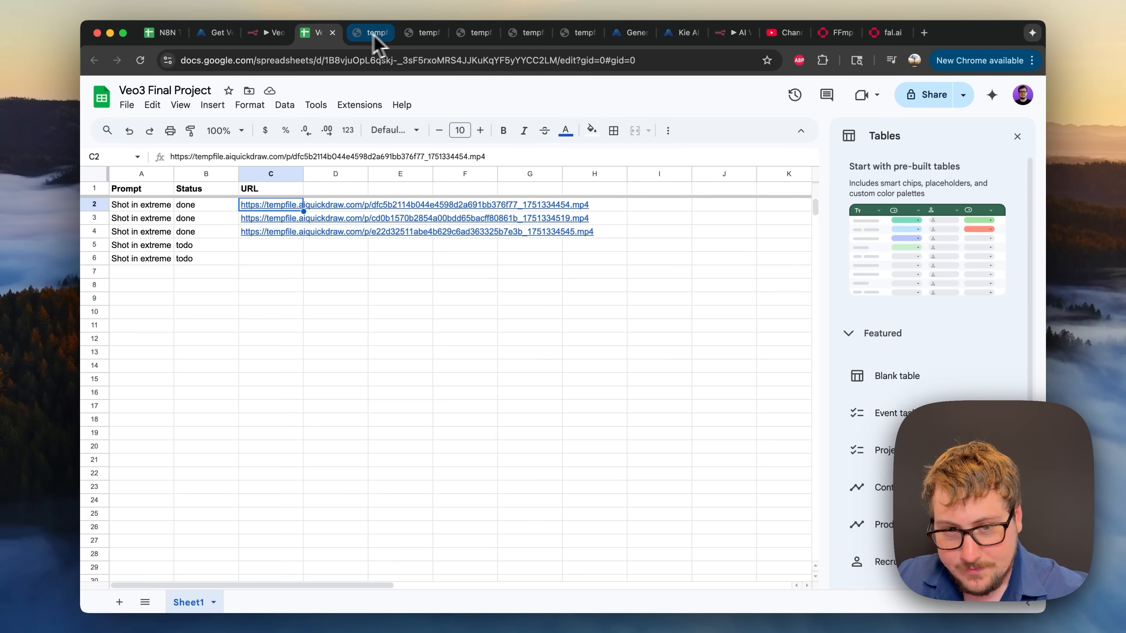
left_click(284, 218)
left_click(289, 238)
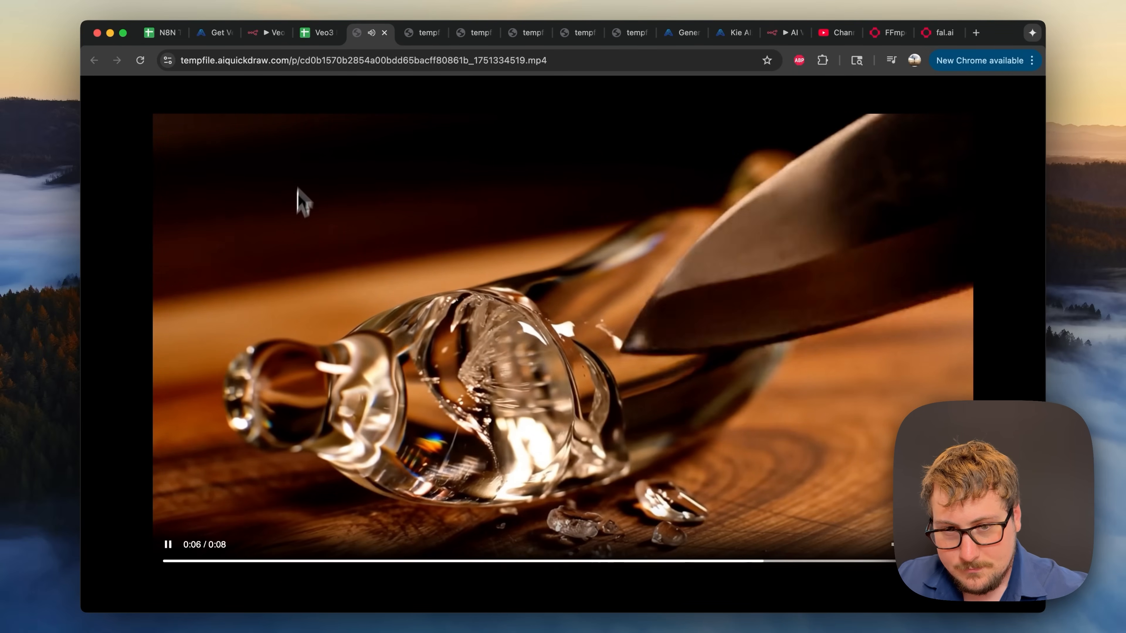
left_click(384, 32)
left_click(290, 240)
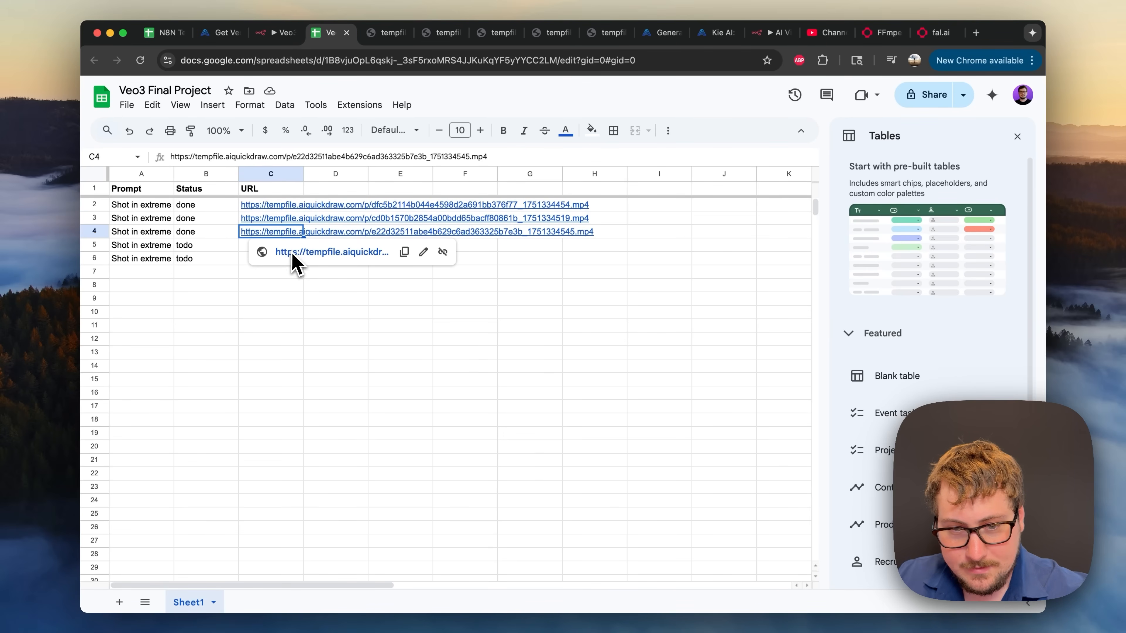
left_click(294, 261)
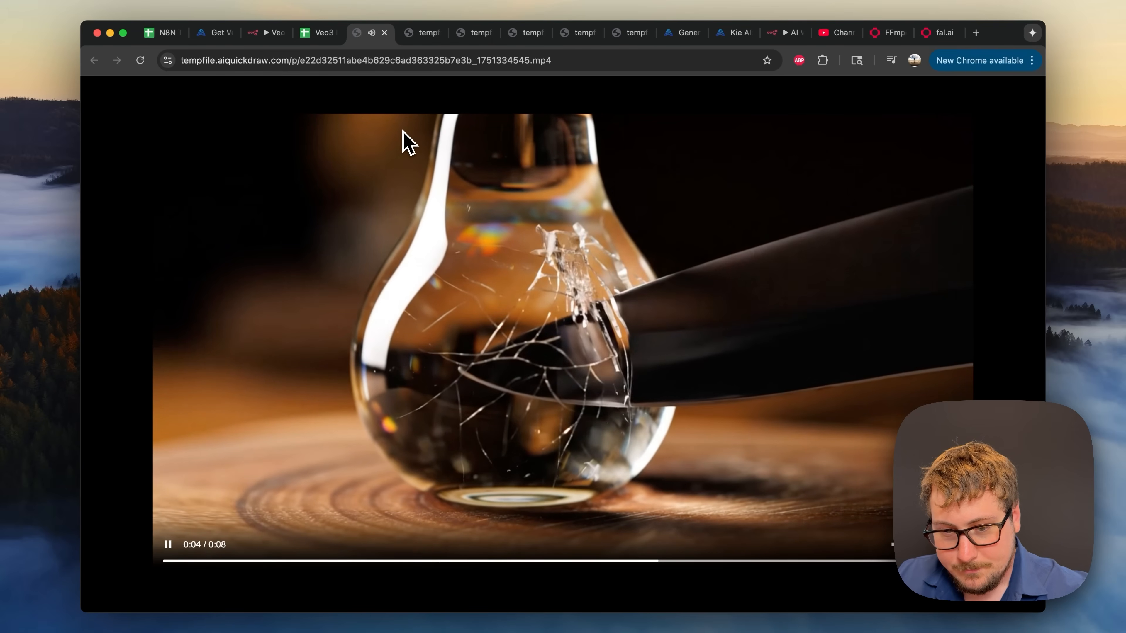
left_click(384, 32)
left_click(156, 251)
double_click(158, 255)
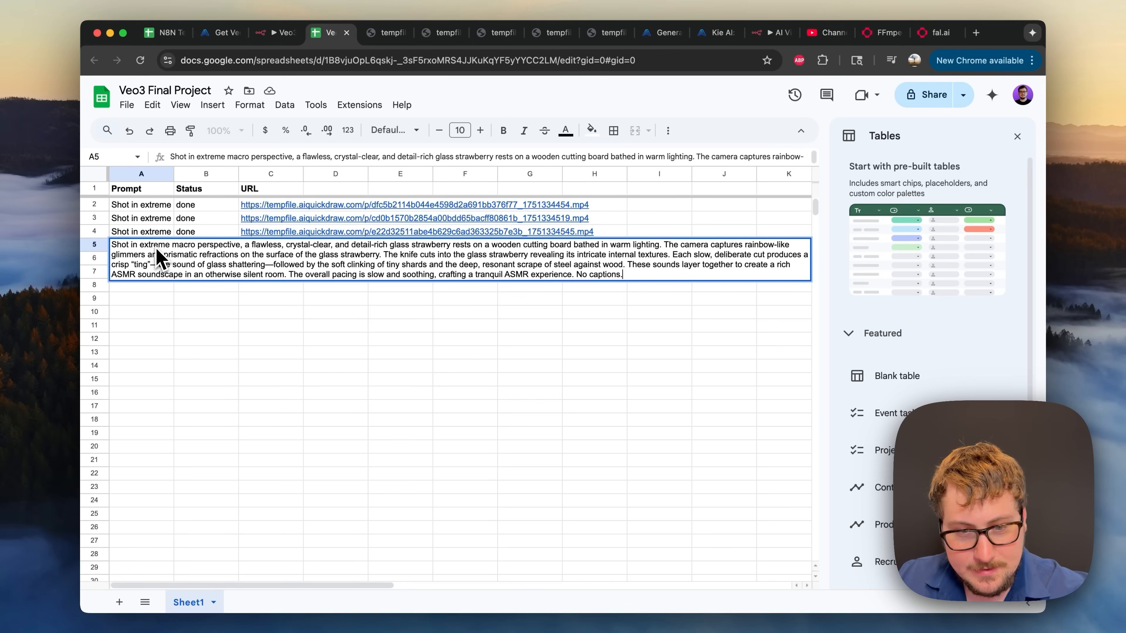
left_click(183, 296)
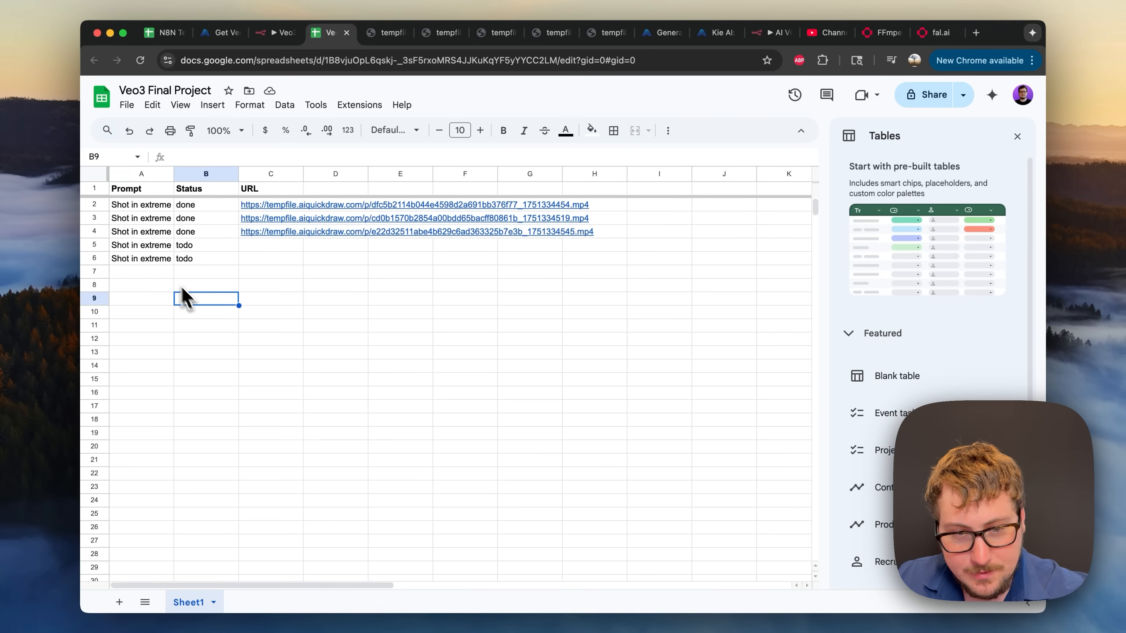
double_click(162, 262)
left_click(317, 367)
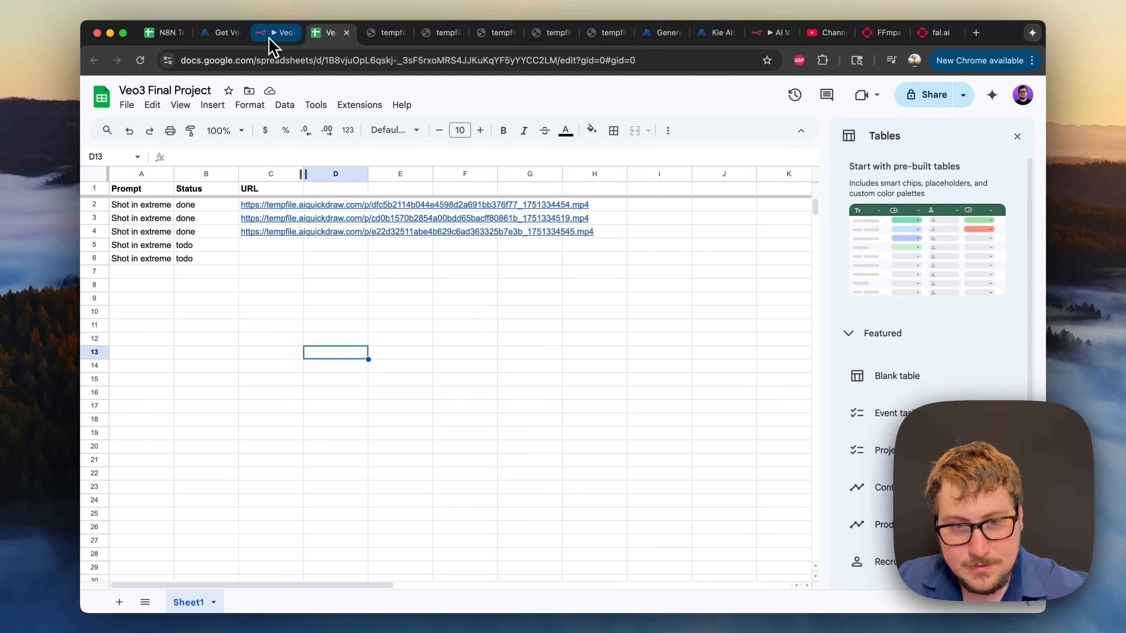
left_click(275, 33)
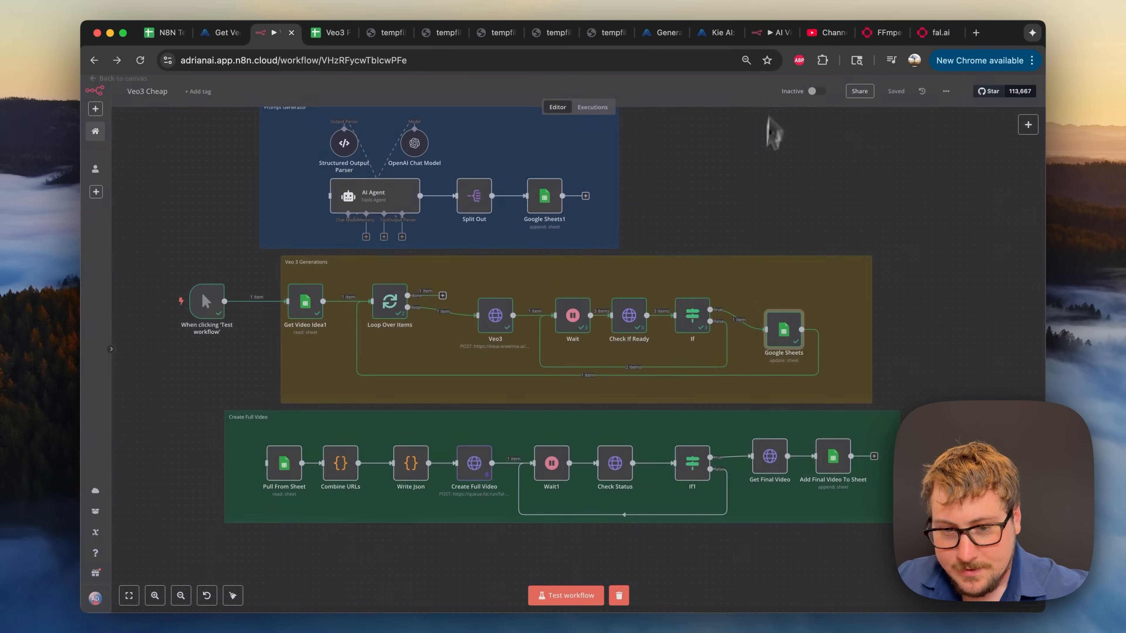
- Run the whole workflow and check the spreadsheet for new video URLs
left_click(769, 98)
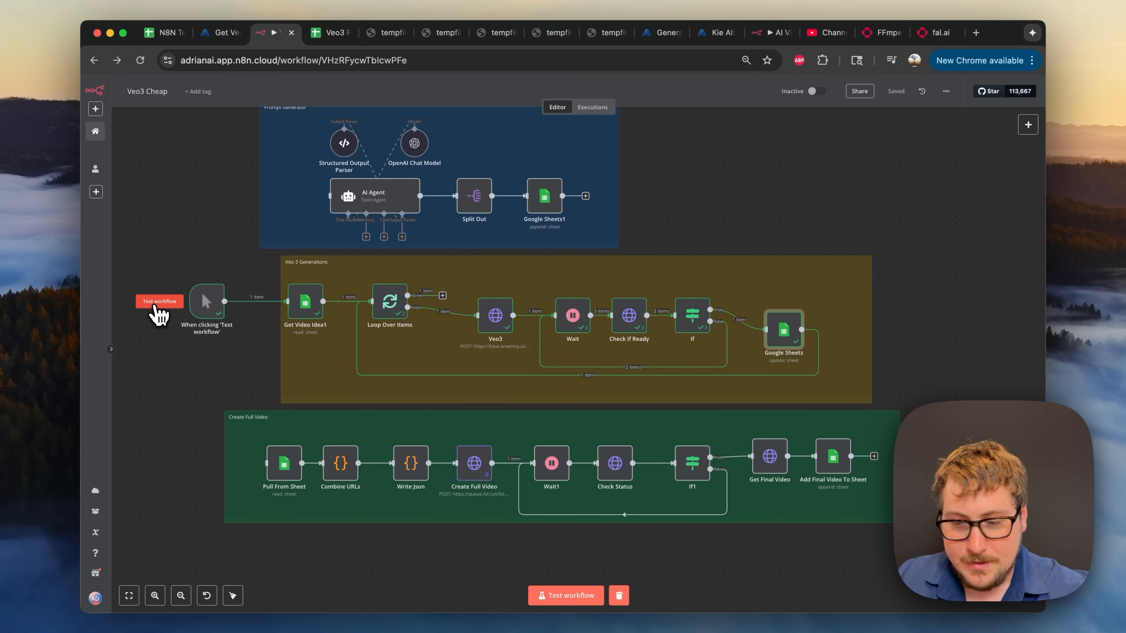
left_click(155, 305)
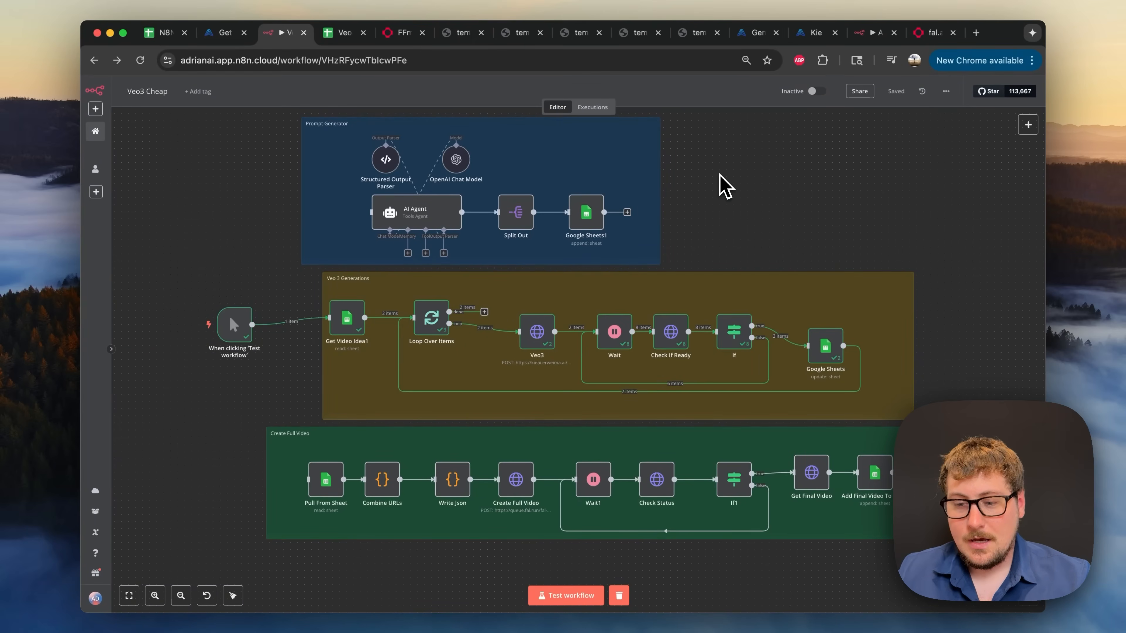
left_click(339, 32)
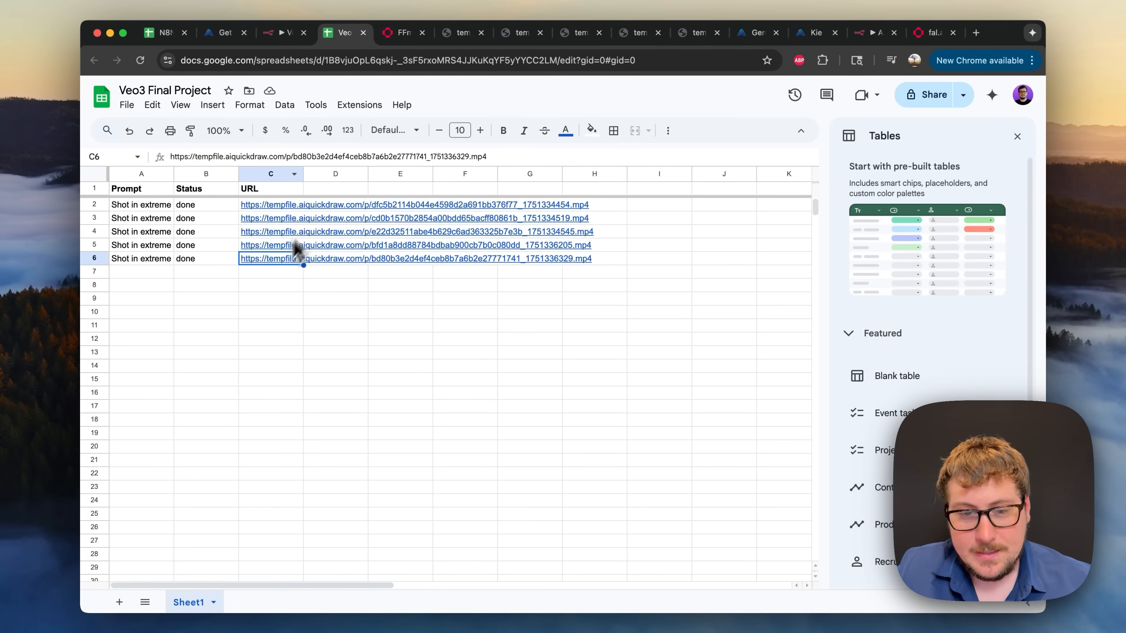
left_click(284, 33)
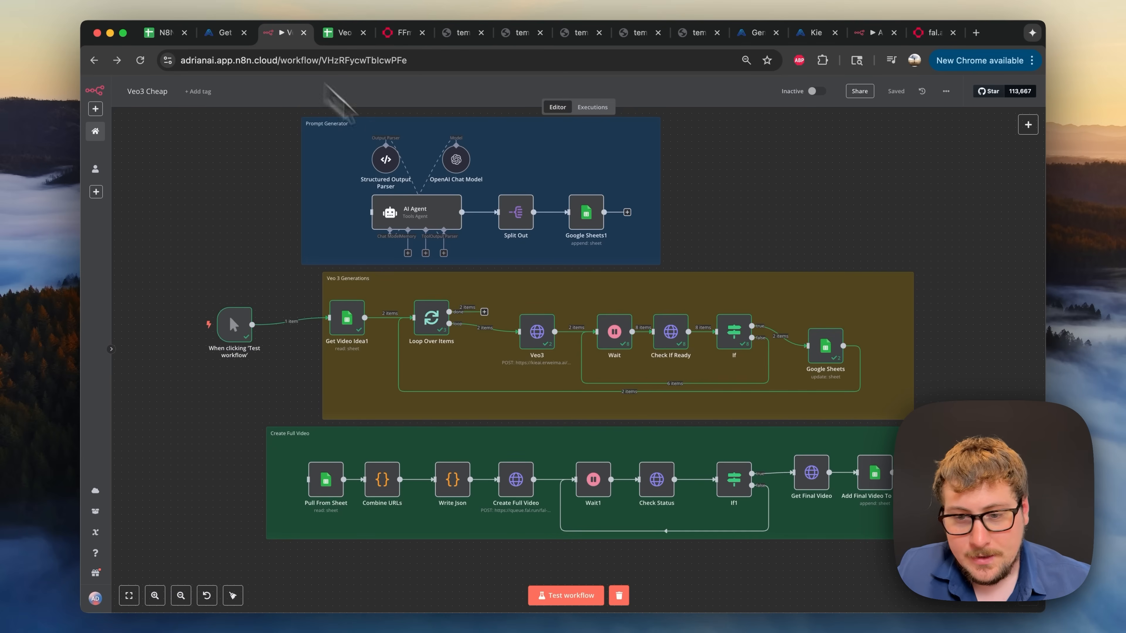
- Recheck the If and Check If Ready results, then unlink the trigger from Get Video Idea1
double_click(735, 336)
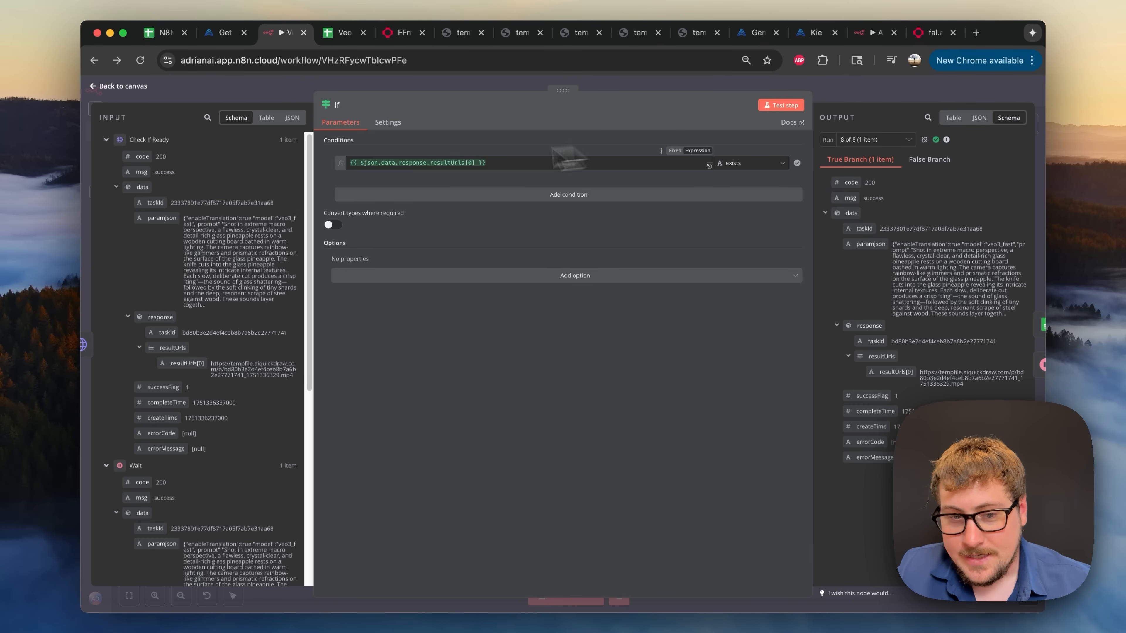
left_click(834, 95)
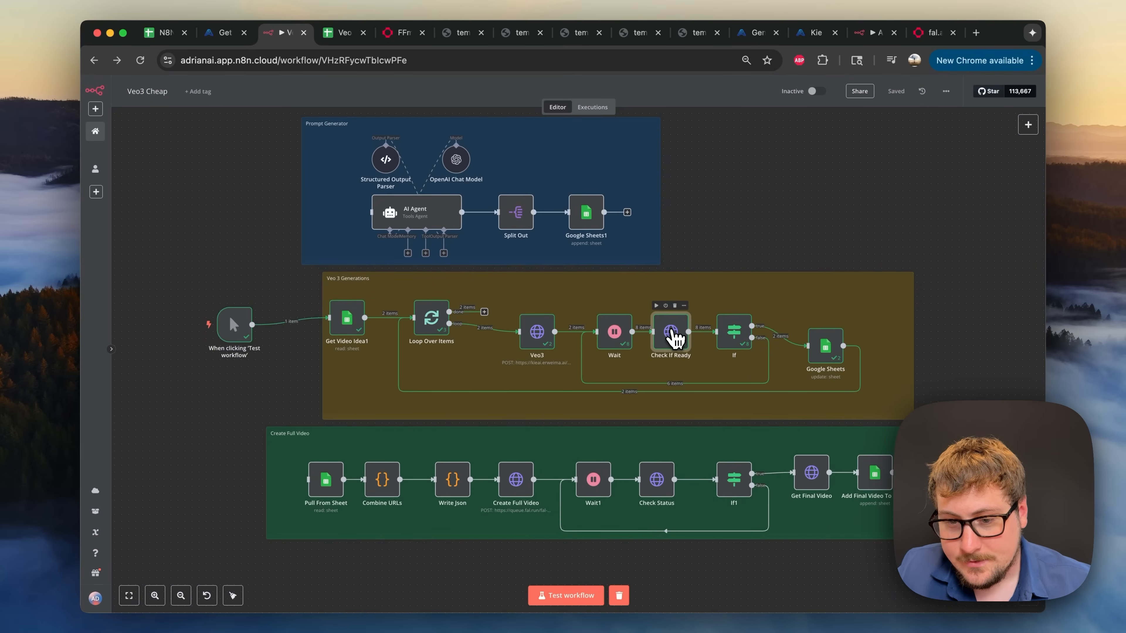
double_click(673, 328)
left_click(754, 100)
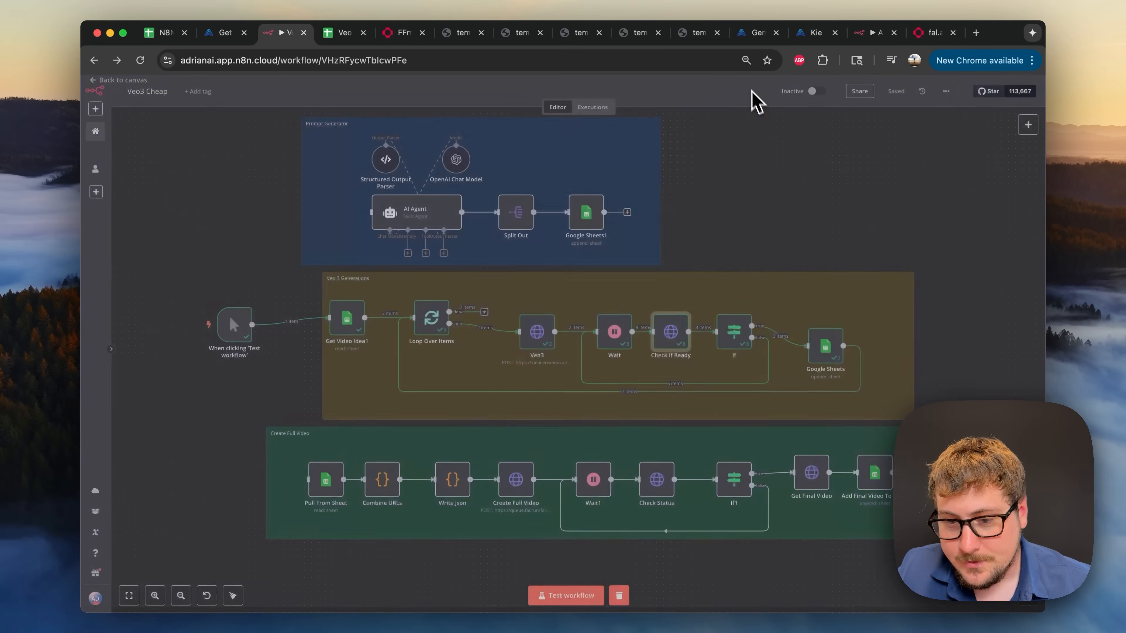
double_click(734, 333)
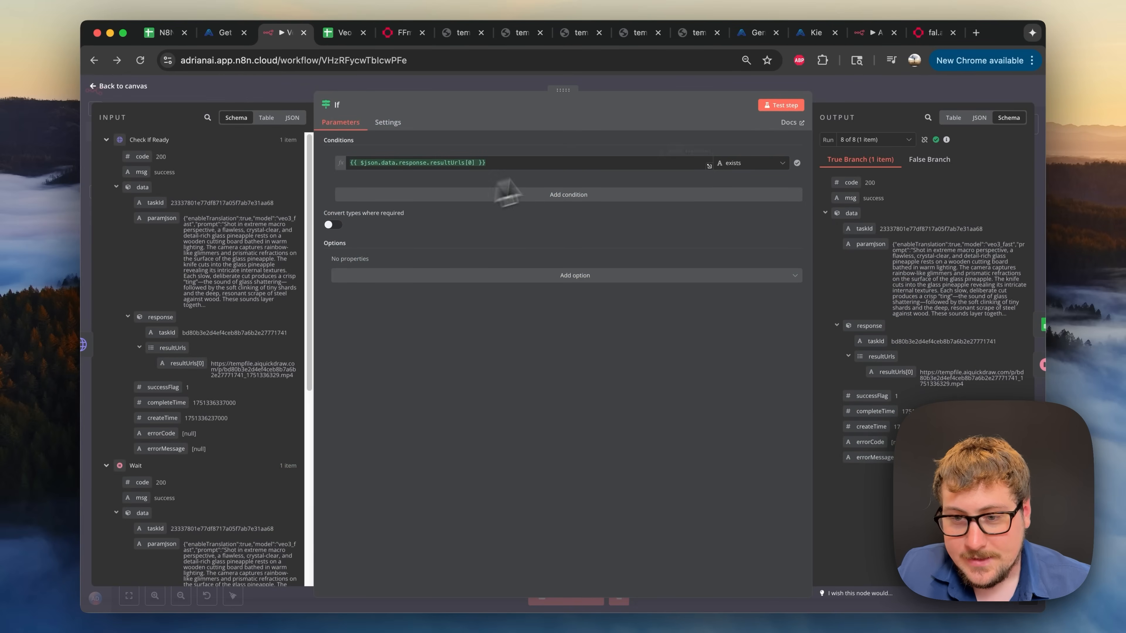
left_click(855, 95)
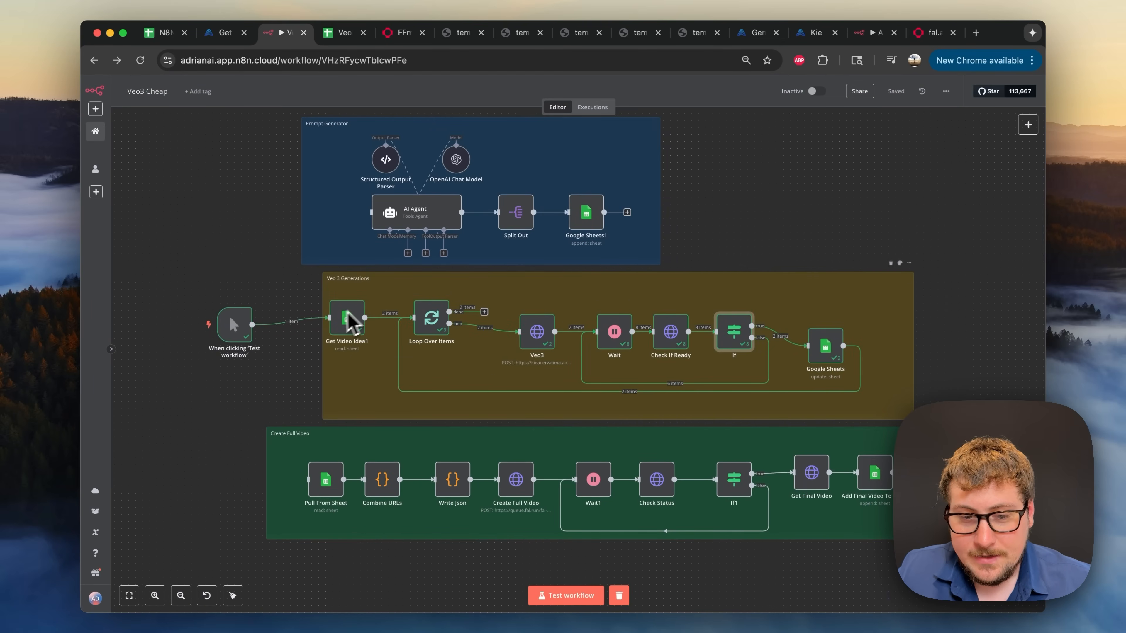
left_click(298, 321)
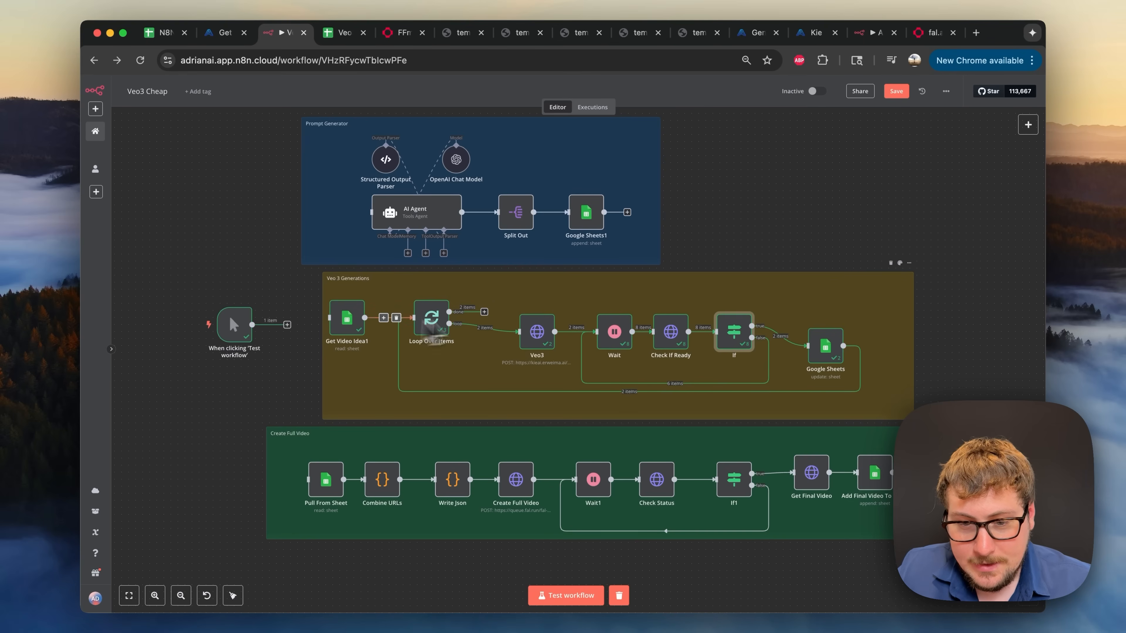
mouse_move(449, 312)
left_mouse_down()
mouse_move(474, 291)
mouse_move(296, 403)
mouse_move(309, 493)
mouse_move(316, 470)
mouse_move(471, 319)
mouse_move(461, 311)
left_mouse_up()
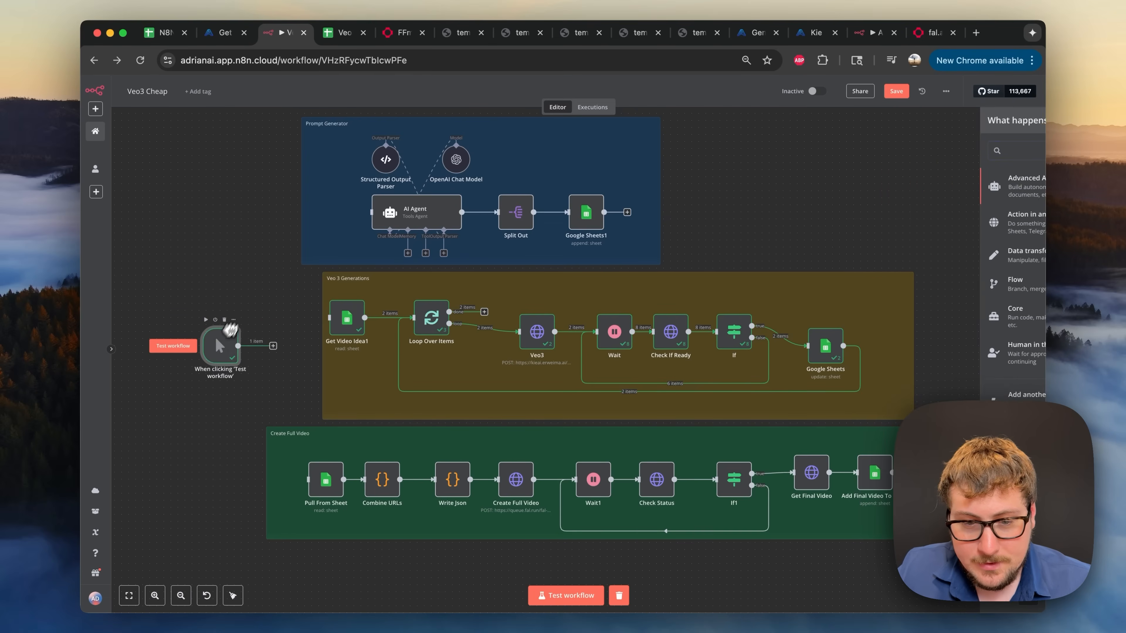
- Wire the test trigger into Pull From Sheet, run it, and view the Final Video row
left_click_drag(230, 332, 201, 431)
left_click_drag(301, 485, 307, 479)
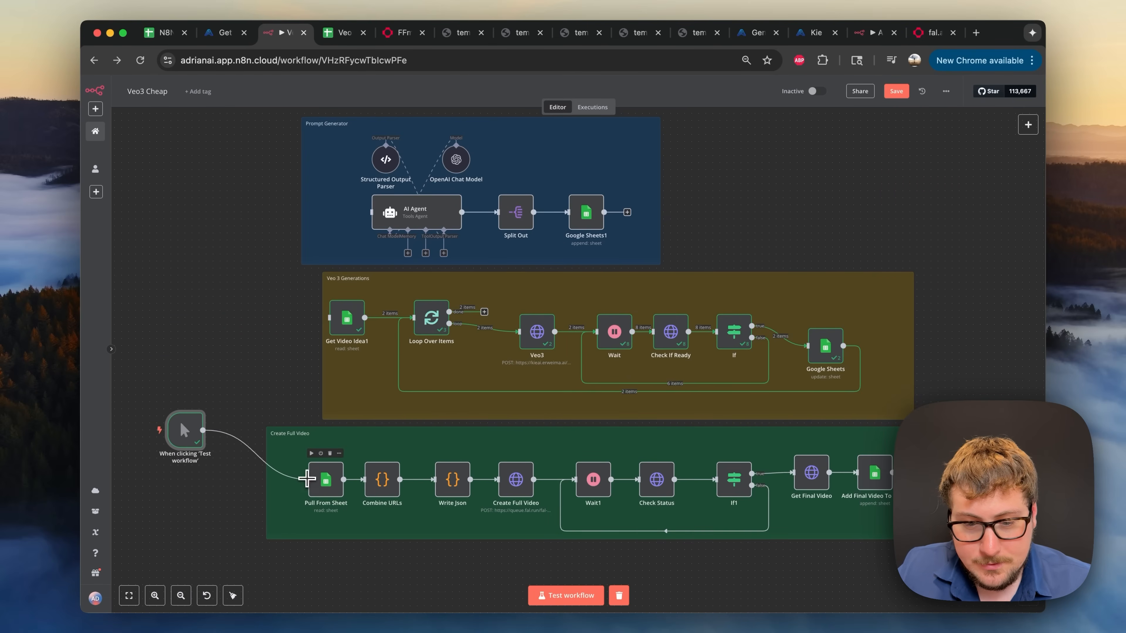
left_click_drag(186, 432, 201, 473)
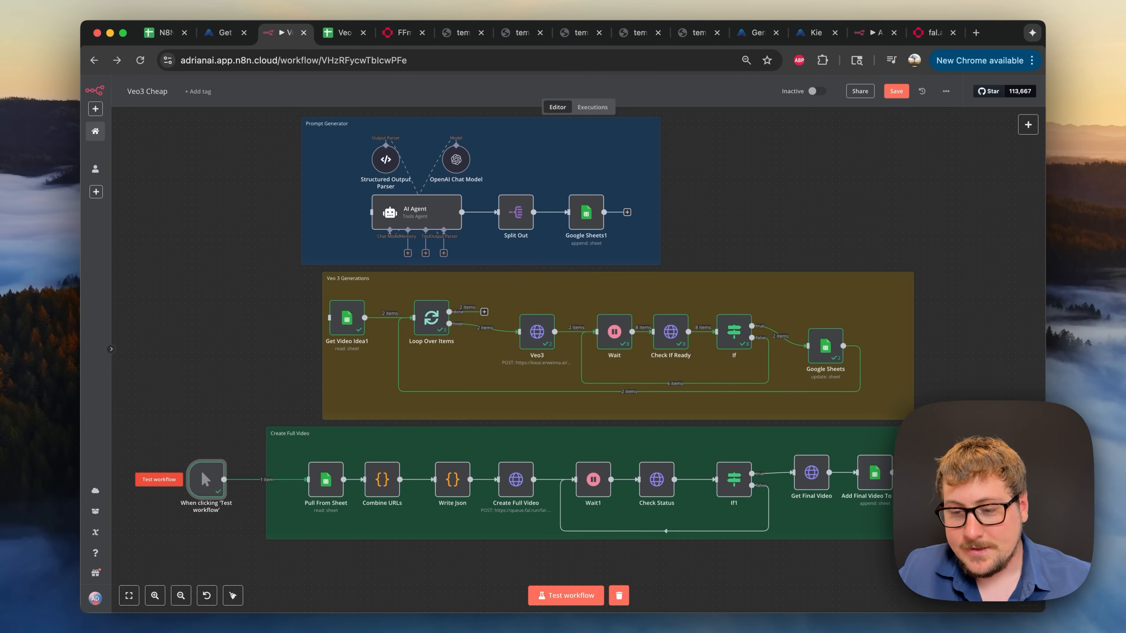
left_click(167, 484)
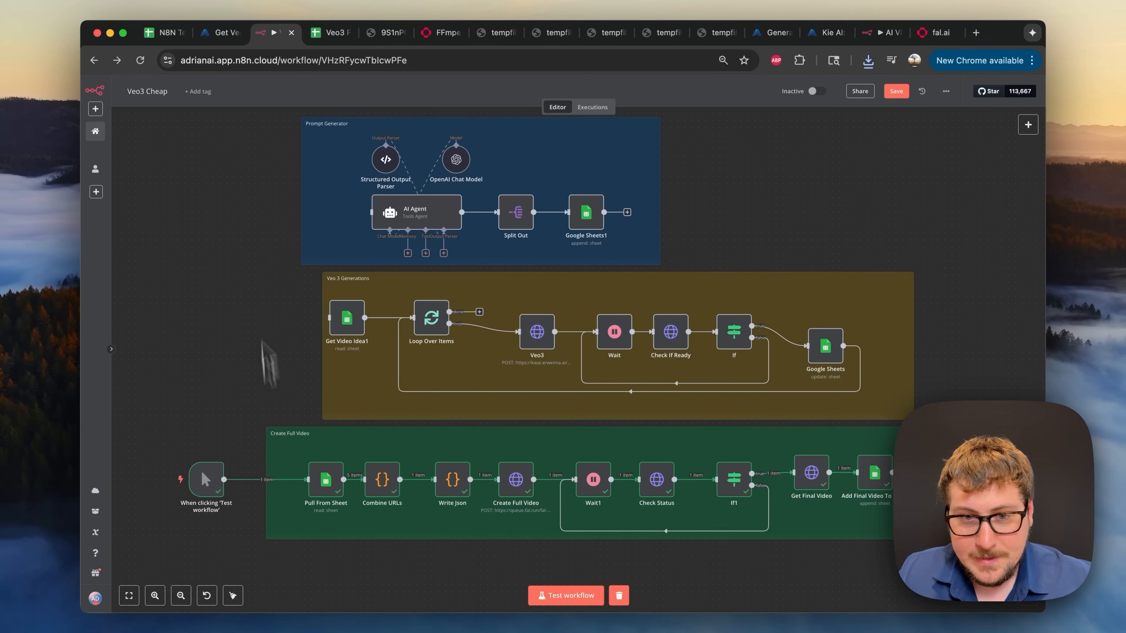
left_click(329, 33)
left_click(282, 353)
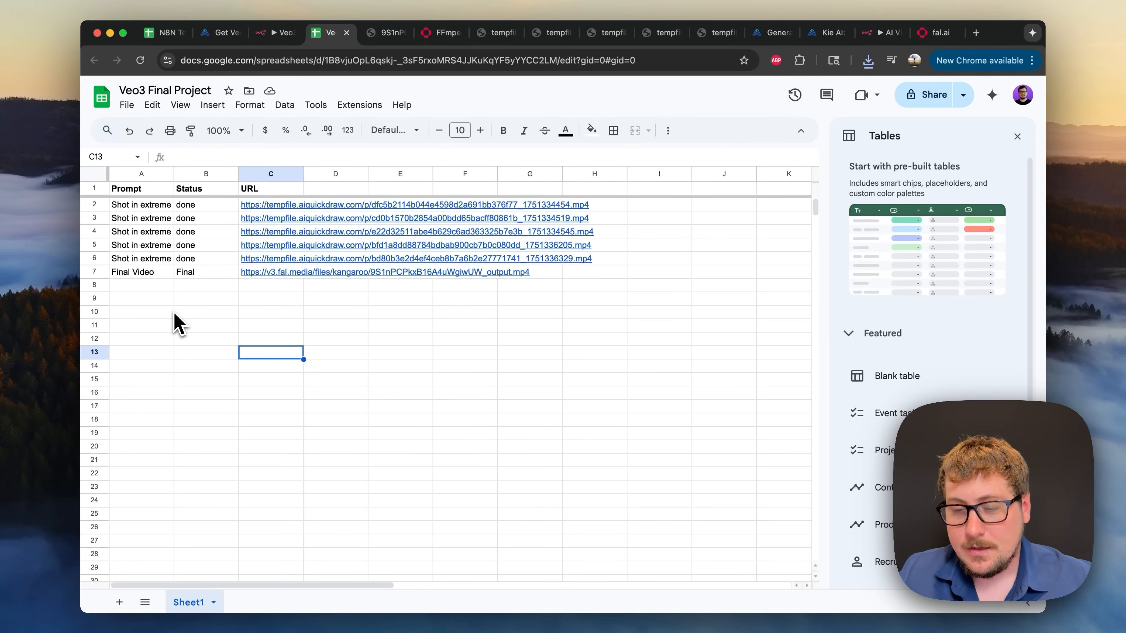
left_click(133, 274)
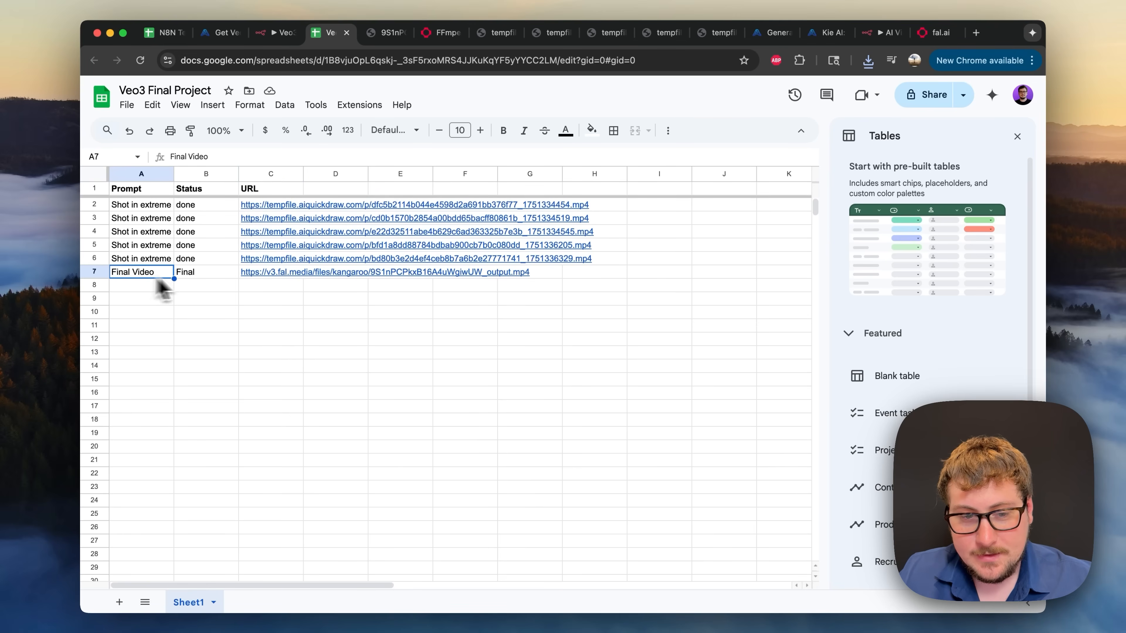
left_click(207, 277)
left_click(289, 277)
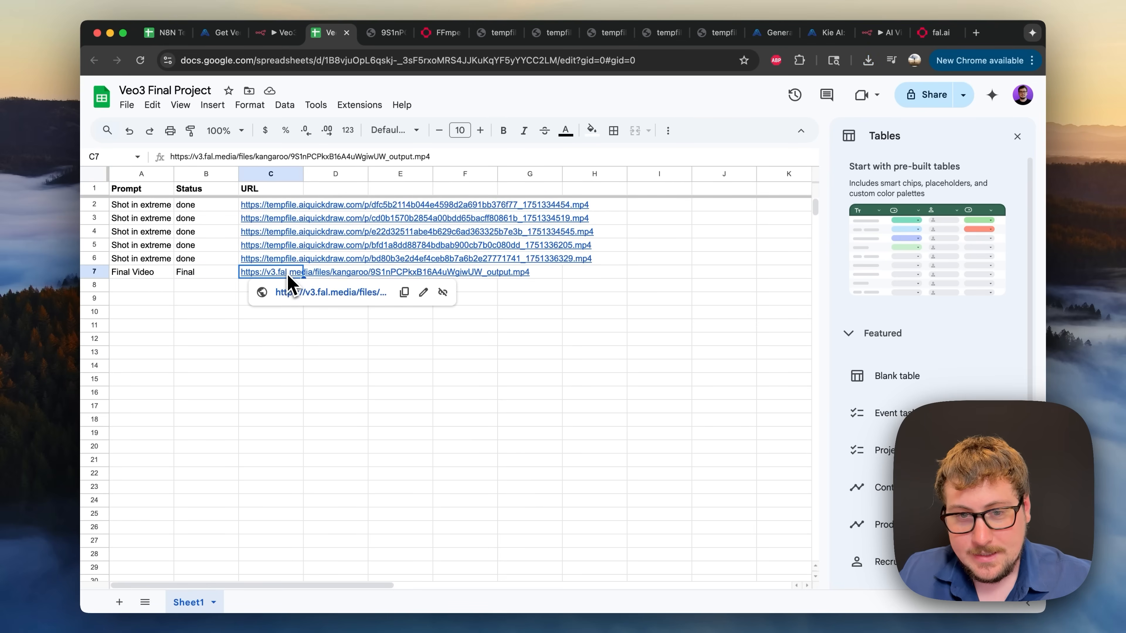
left_click(384, 33)
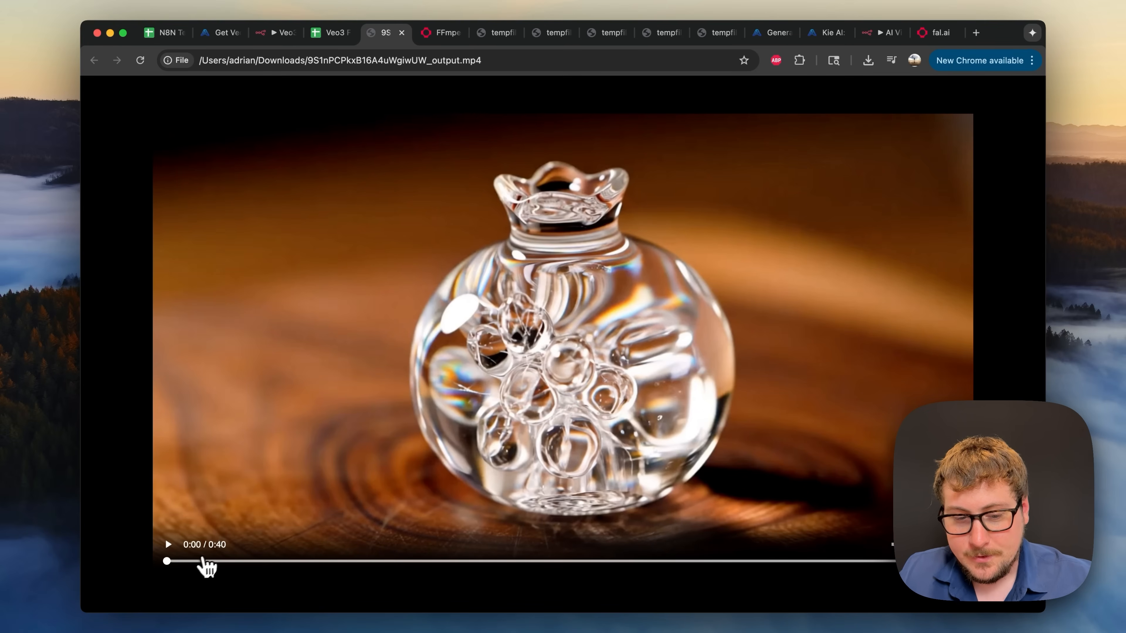
mouse_move(173, 562)
left_mouse_down()
mouse_move(410, 563)
mouse_move(174, 564)
left_mouse_up()
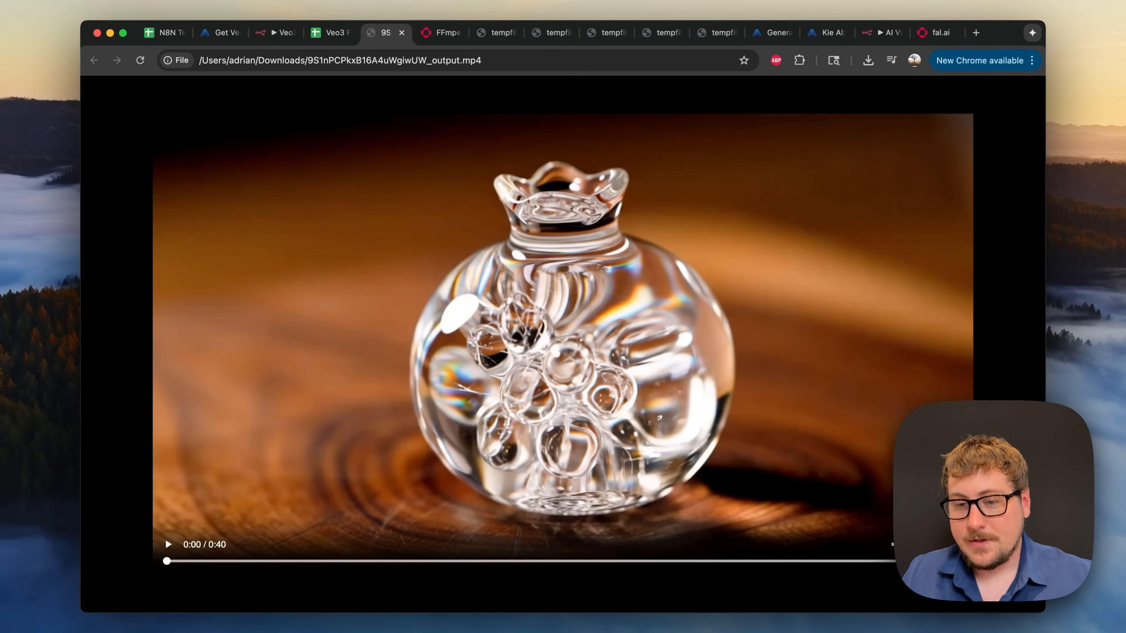
left_click(332, 35)
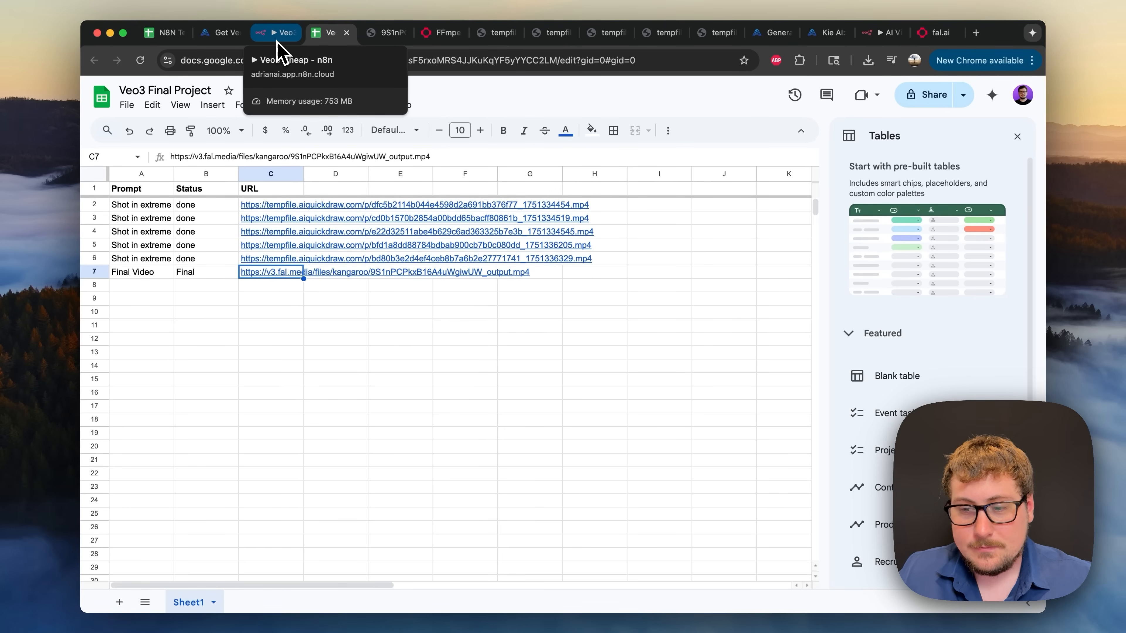
- Recheck the AI Agent's prompt settings, then move the fal.ai FFmpeg compose tab alongside
left_click(277, 39)
double_click(434, 226)
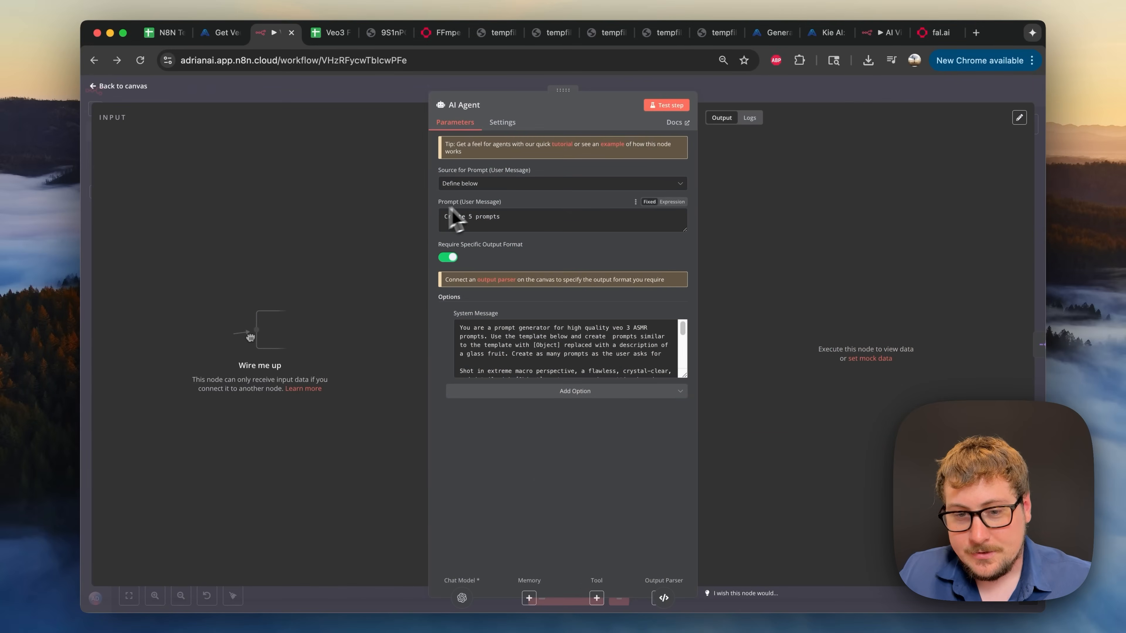
left_click(780, 95)
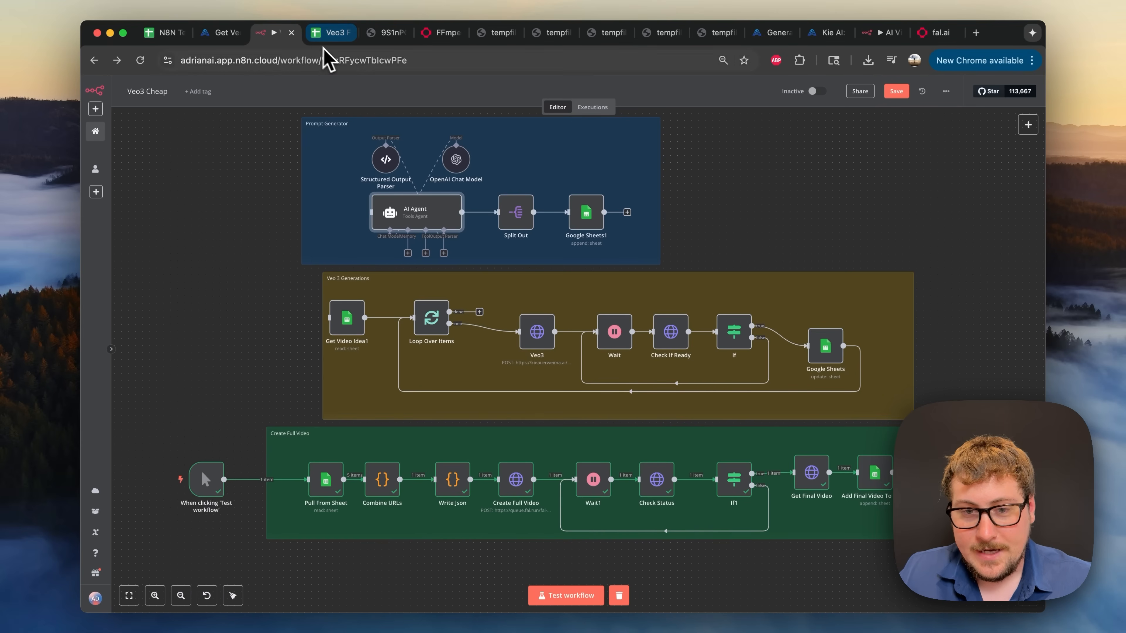
left_click_drag(437, 39, 351, 41)
- Load the newest compose request into the playground, review its track keyframes and cost, then return to n8n
scroll(351, 244, "down", 2)
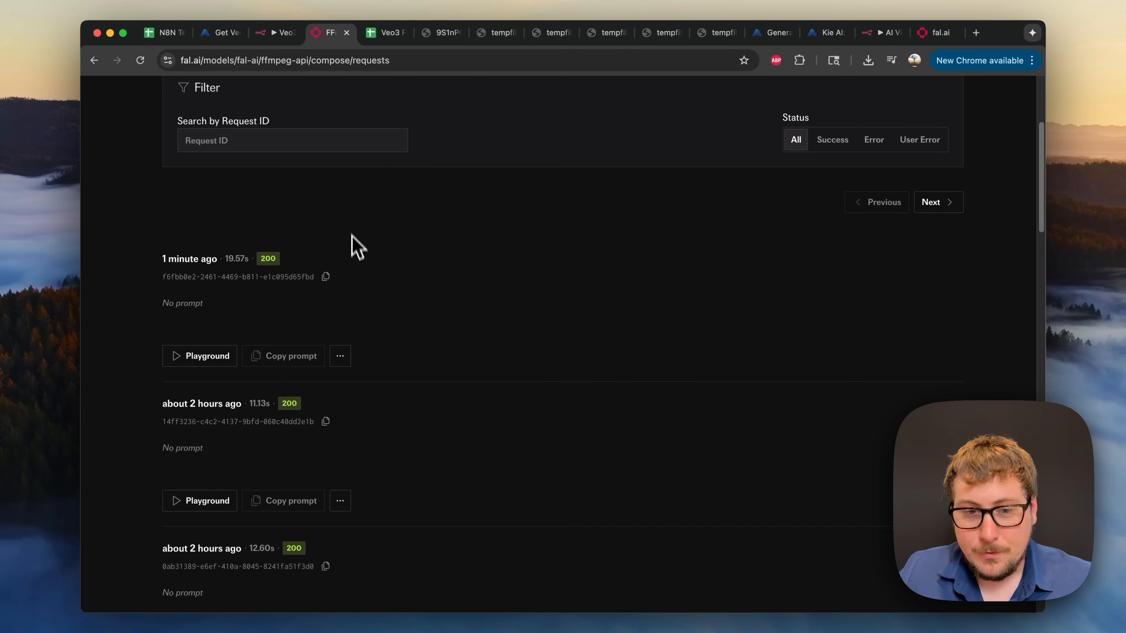
scroll(358, 261, "up", 5)
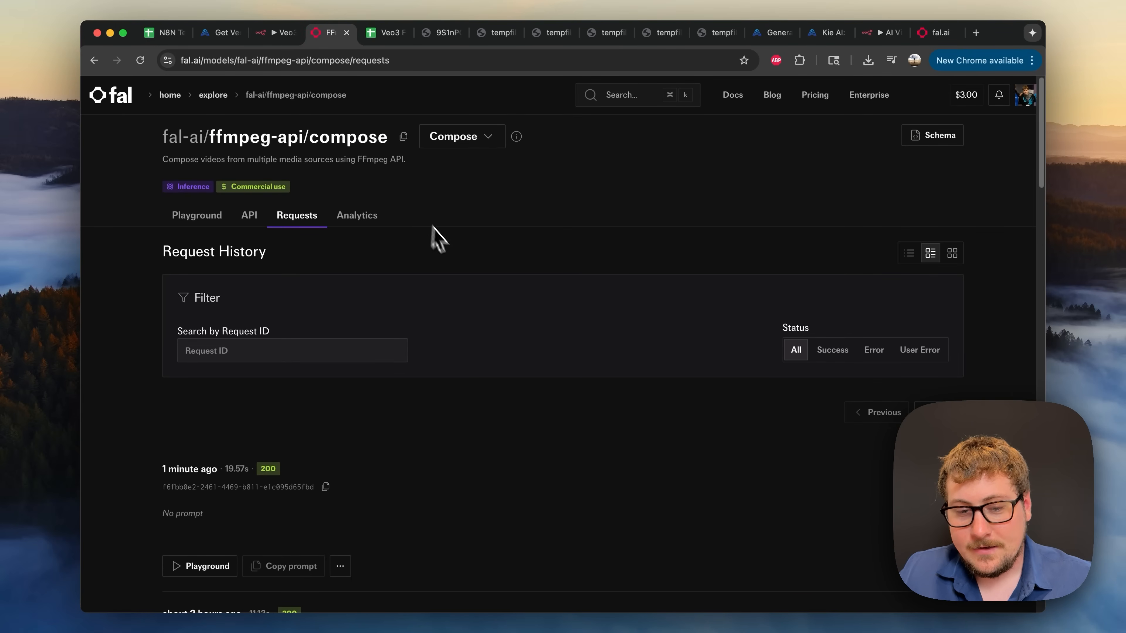
left_click(220, 566)
scroll(322, 357, "down", 3)
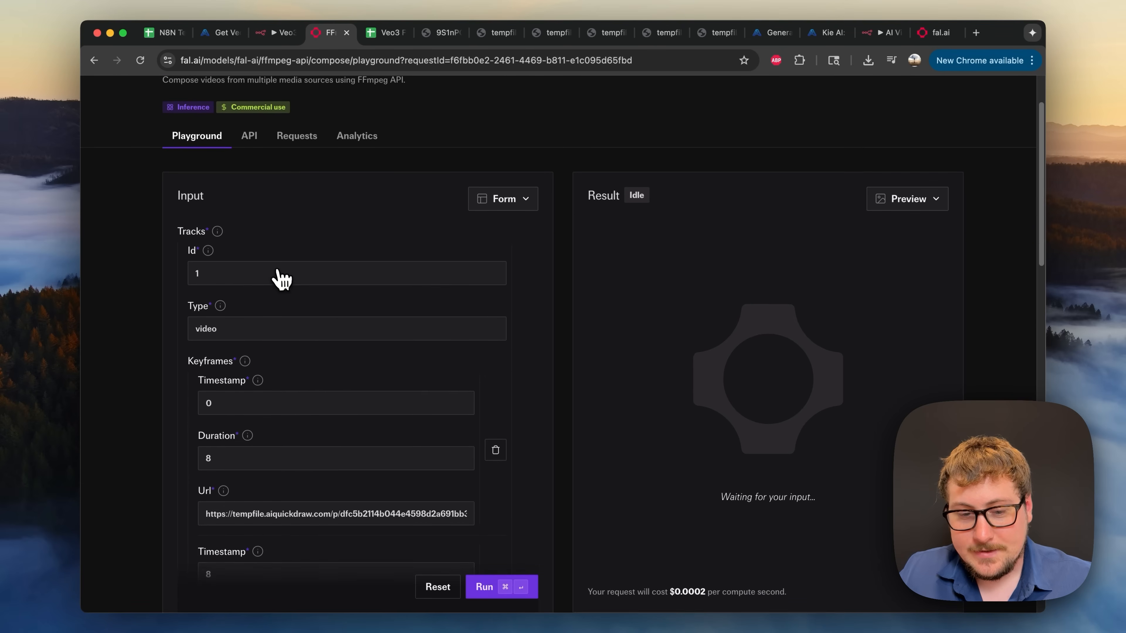
scroll(275, 252, "down", 2)
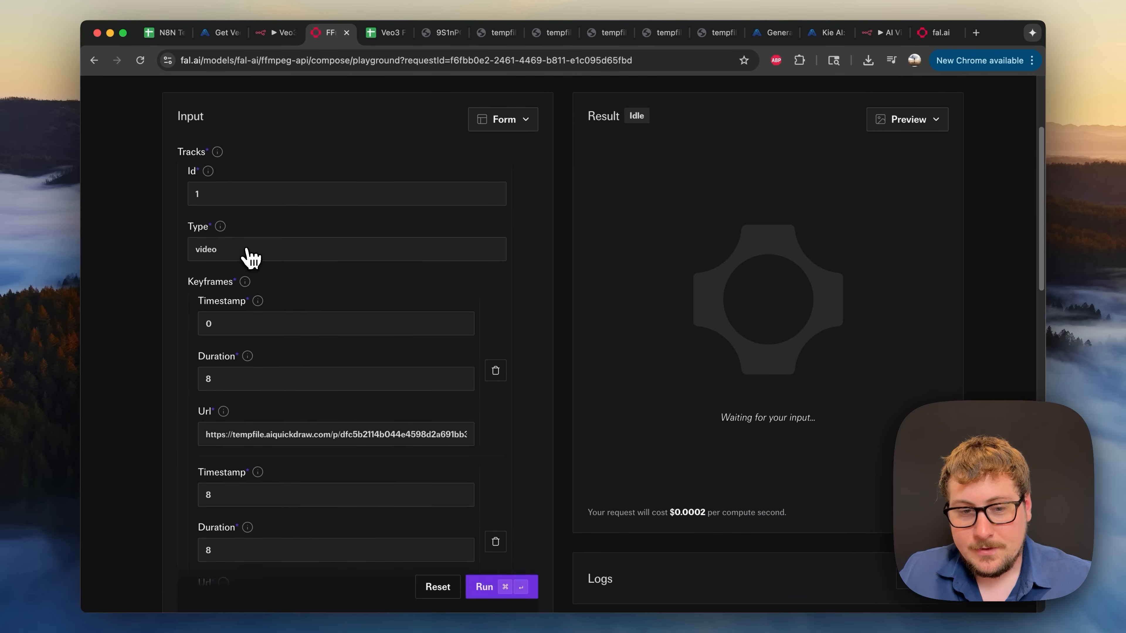
scroll(274, 314, "down", 2)
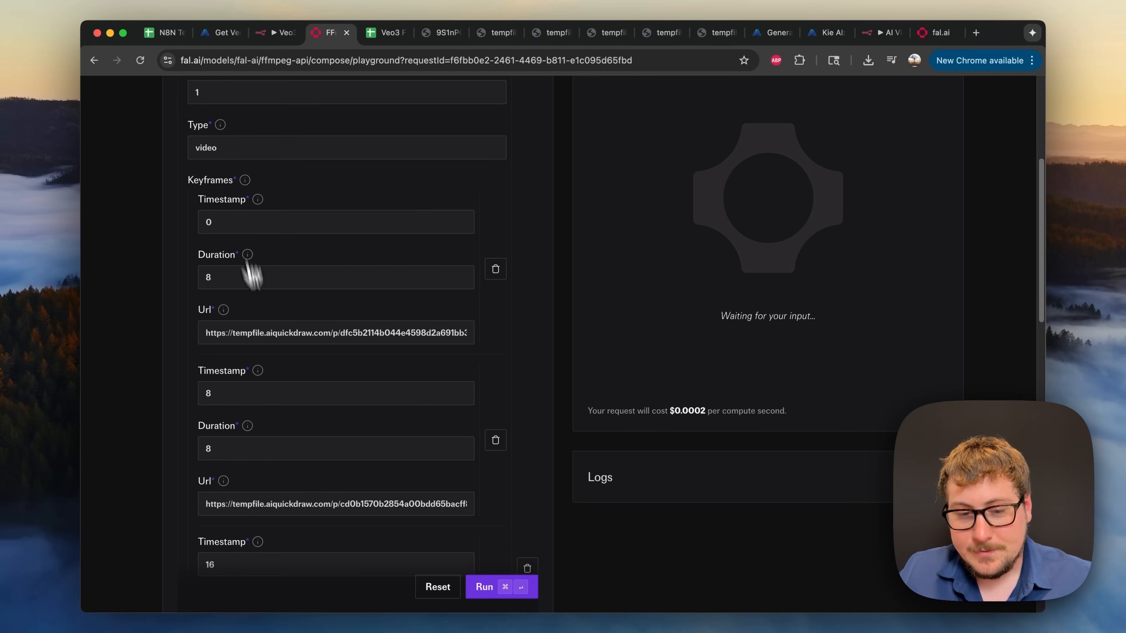
scroll(284, 386, "down", 2)
scroll(339, 410, "up", 10)
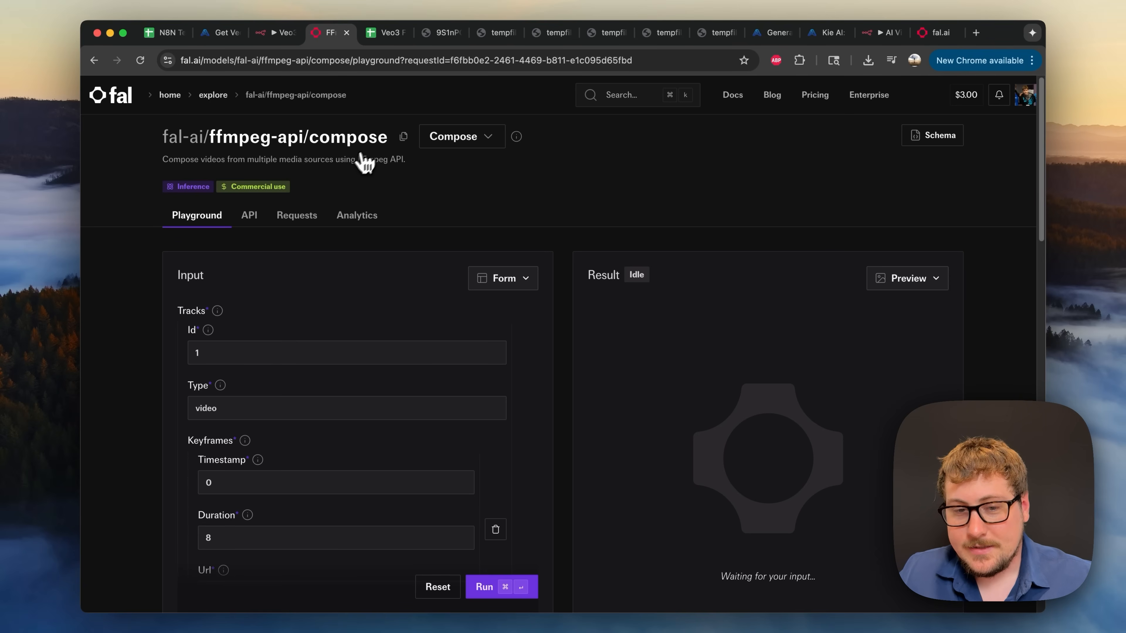
scroll(474, 253, "down", 8)
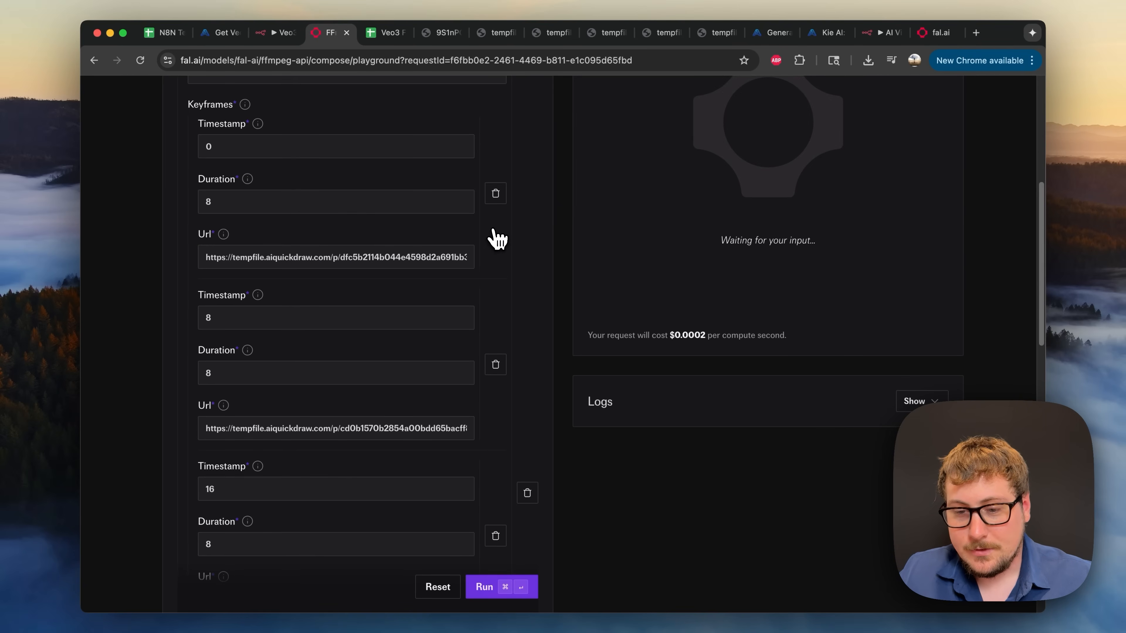
left_click(716, 328)
scroll(716, 304, "up", 8)
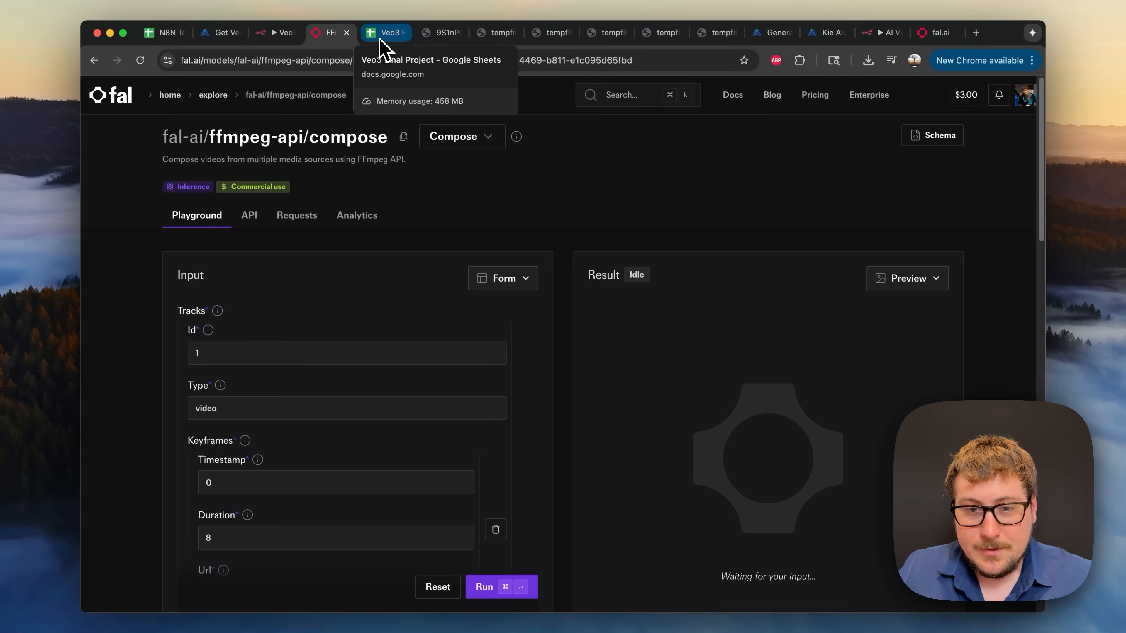
left_click(270, 35)
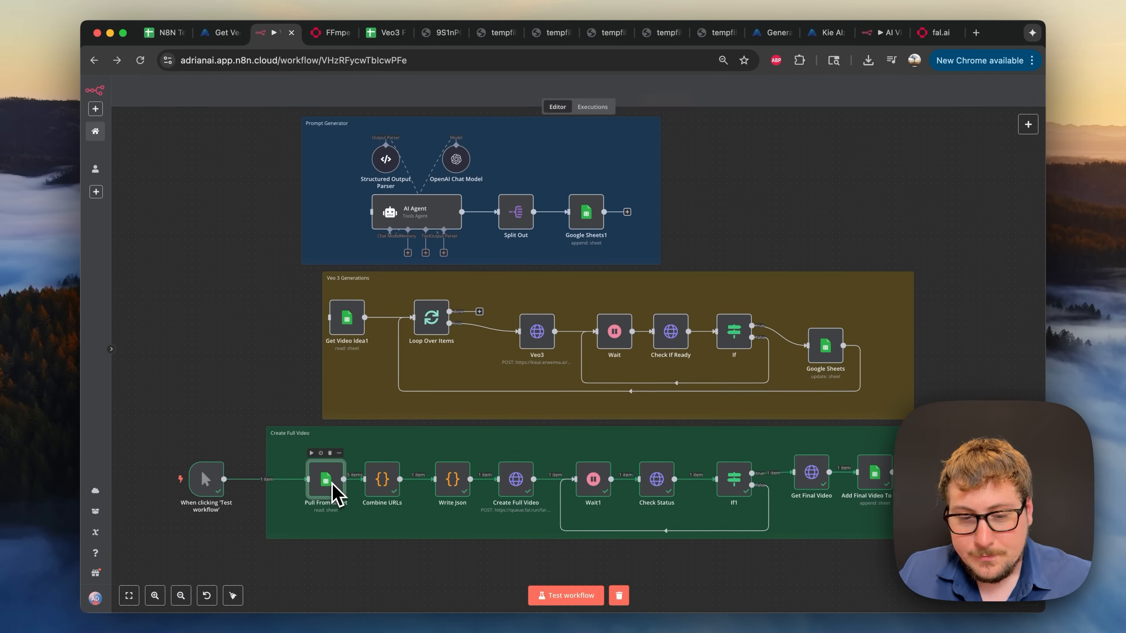
- Confirm Pull From Sheet filters rows whose Status is done, then glance at the Veo3 Final Project sheet
double_click(327, 486)
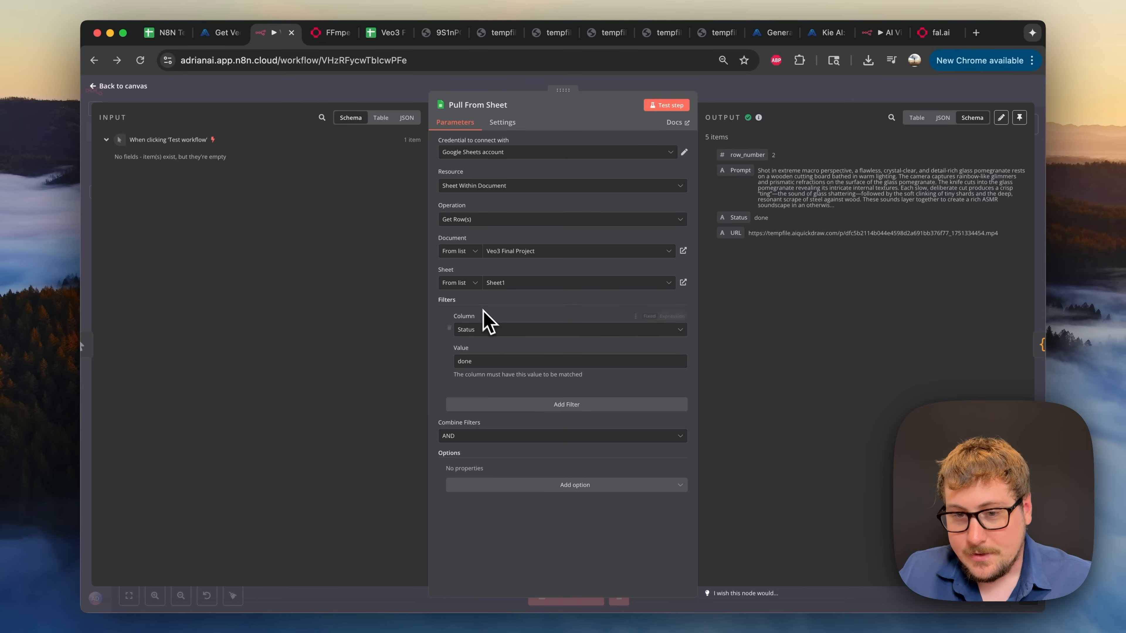
left_click(719, 91)
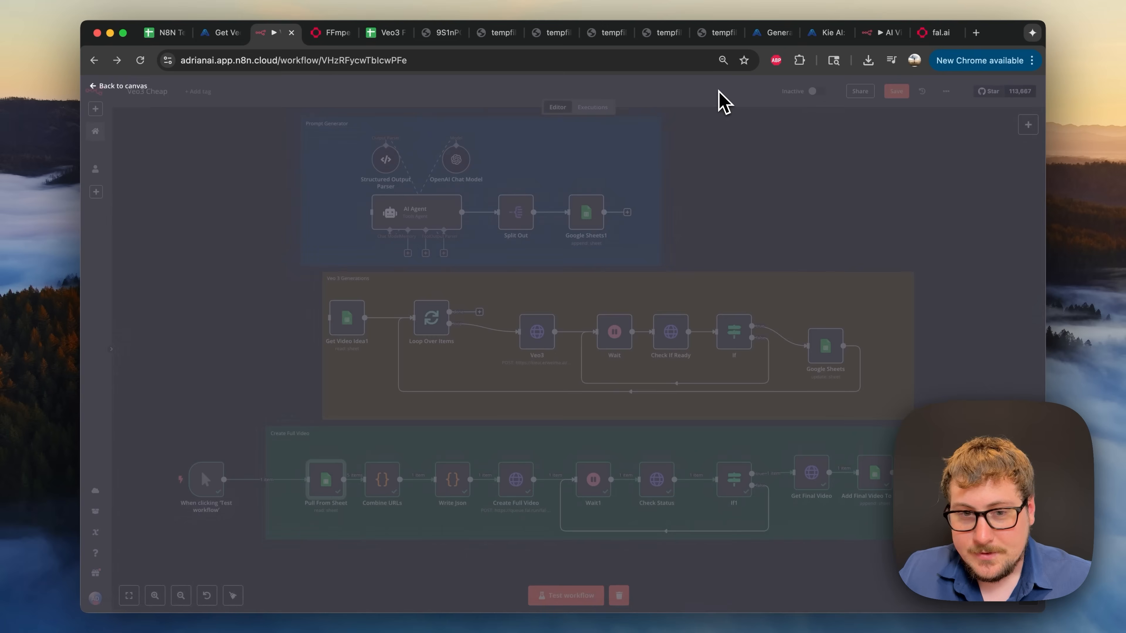
left_click(385, 33)
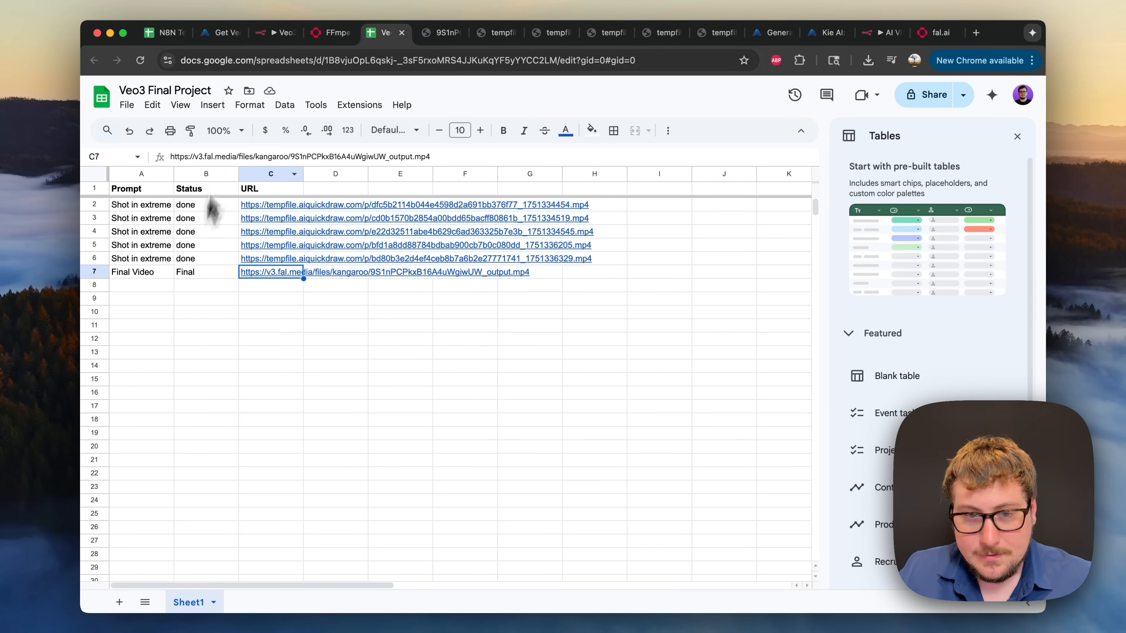
left_click(284, 39)
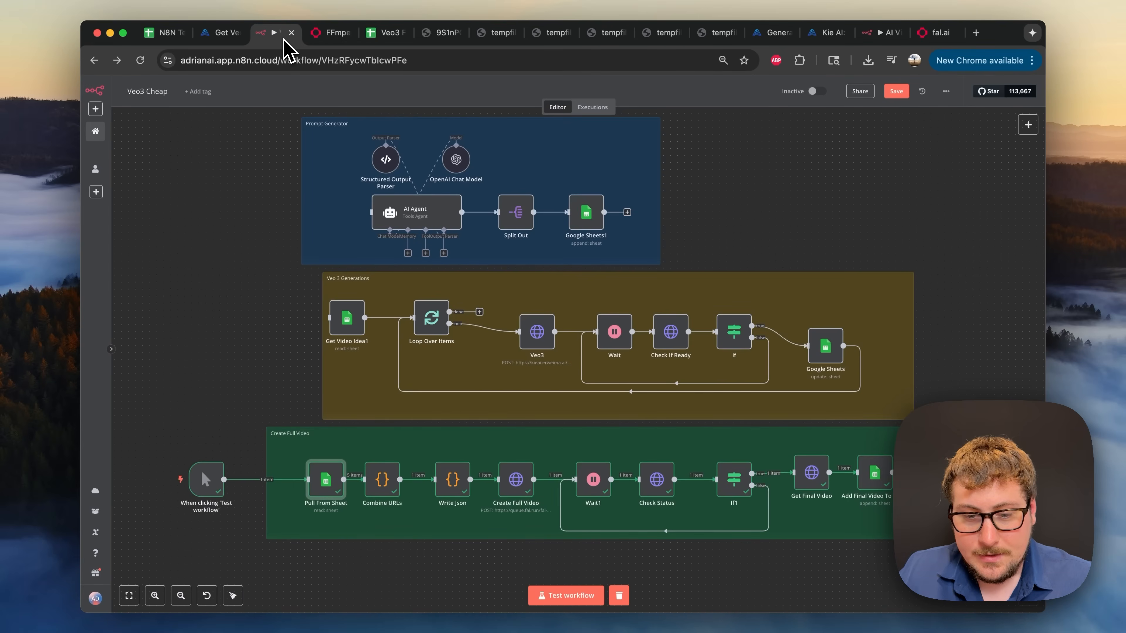
double_click(383, 481)
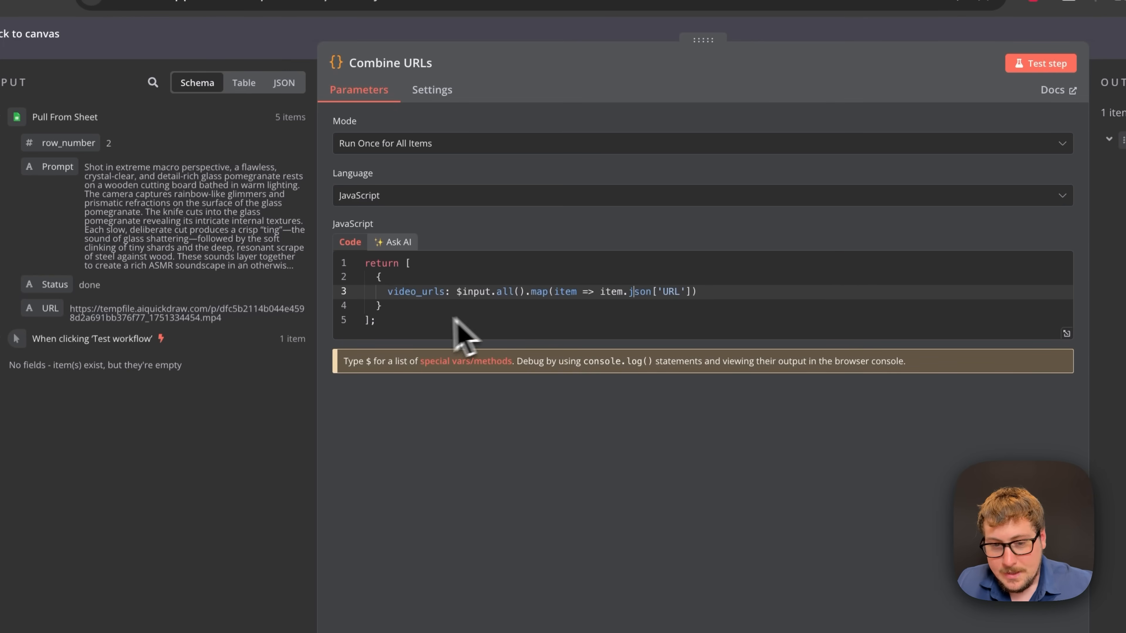
double_click(667, 297)
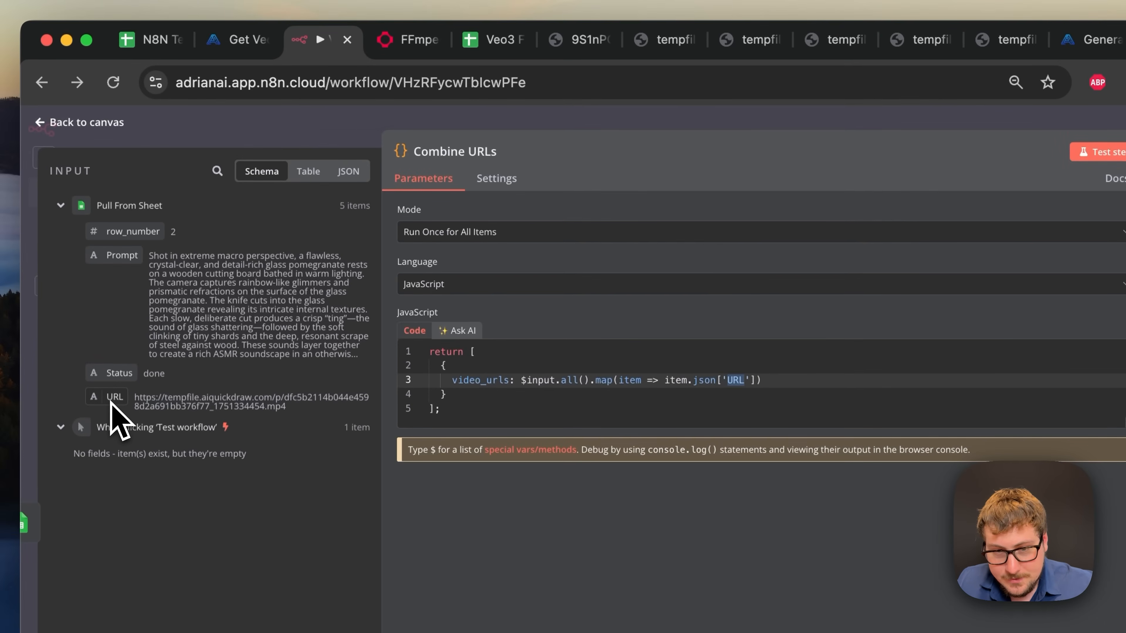
left_click(496, 40)
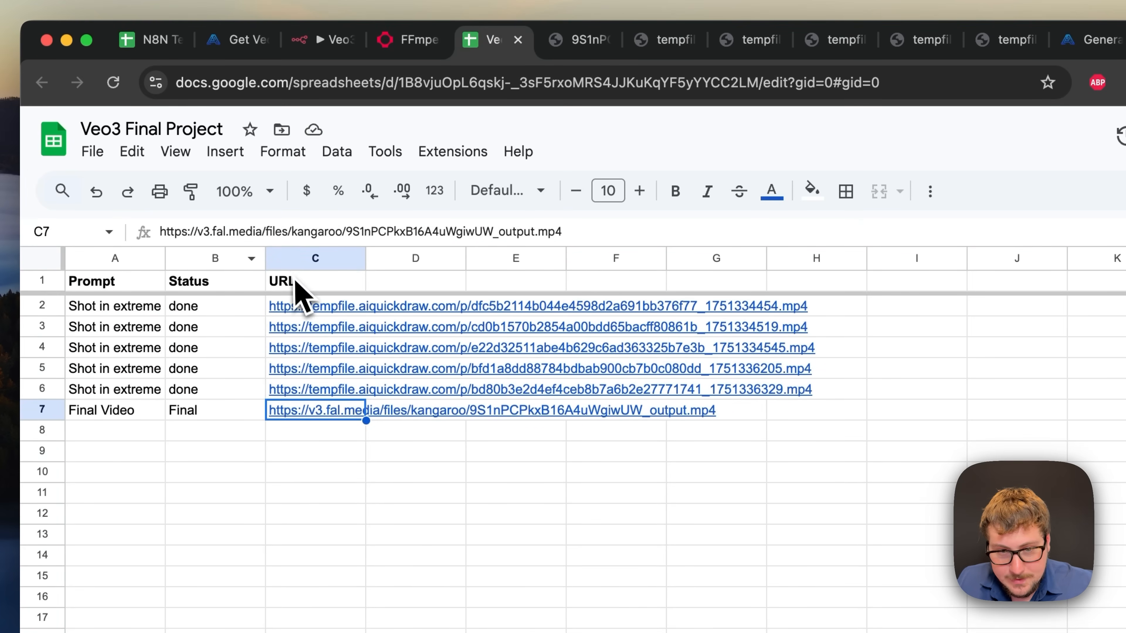
left_click(294, 280)
left_click(322, 41)
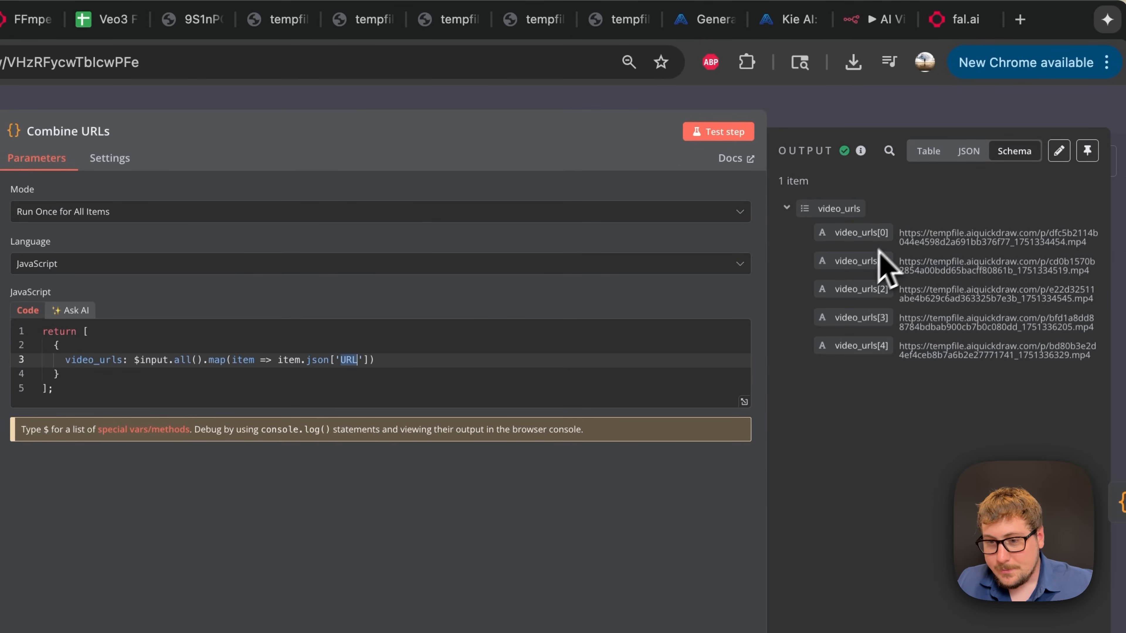
left_click(854, 109)
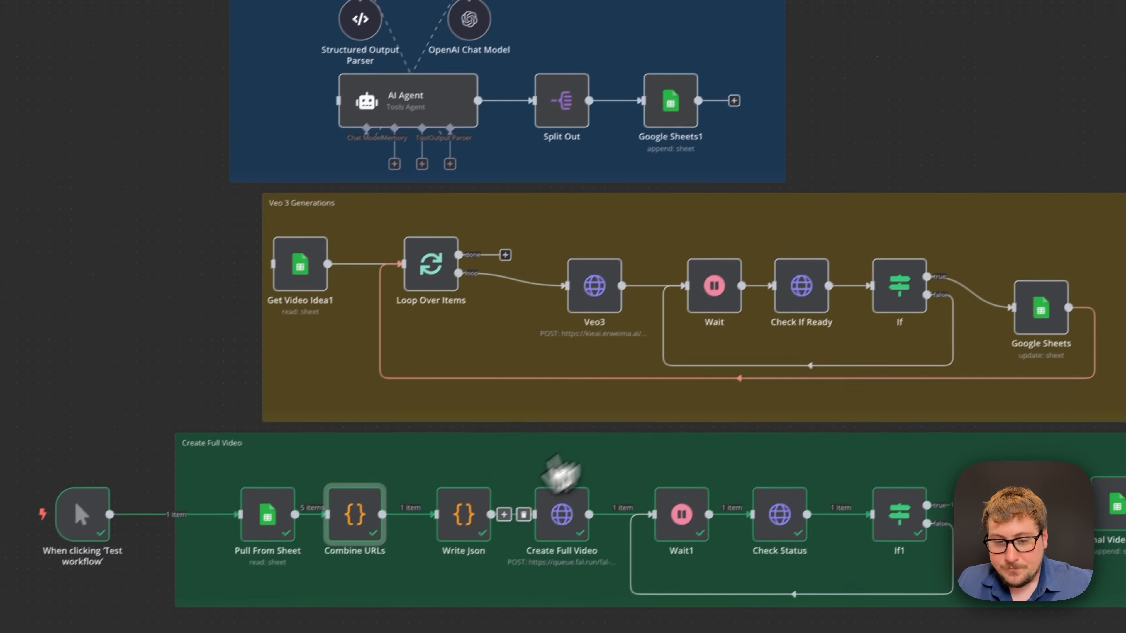
- Review the Write Json code that turns each clip URL into an 8-second keyframe in tracks
double_click(465, 532)
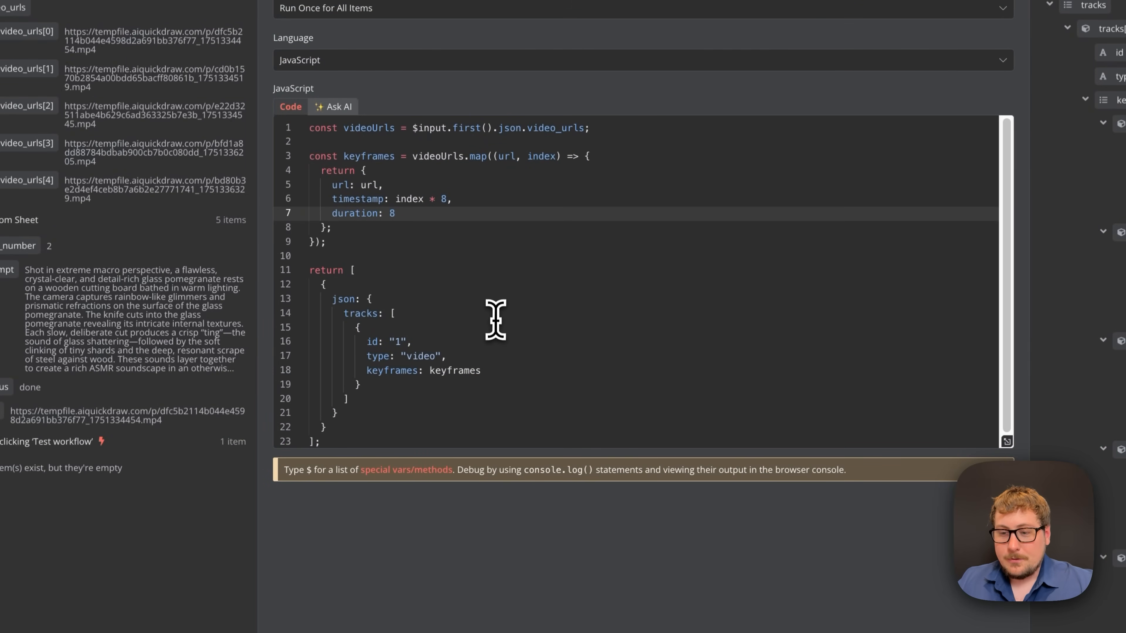
left_click(495, 326)
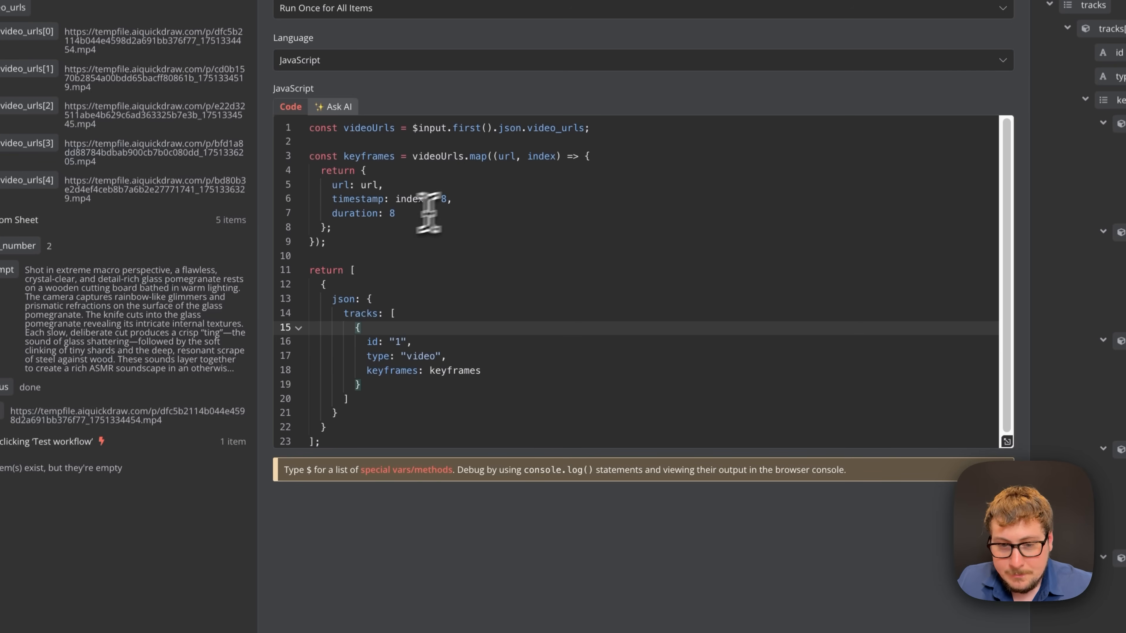
left_click(353, 200)
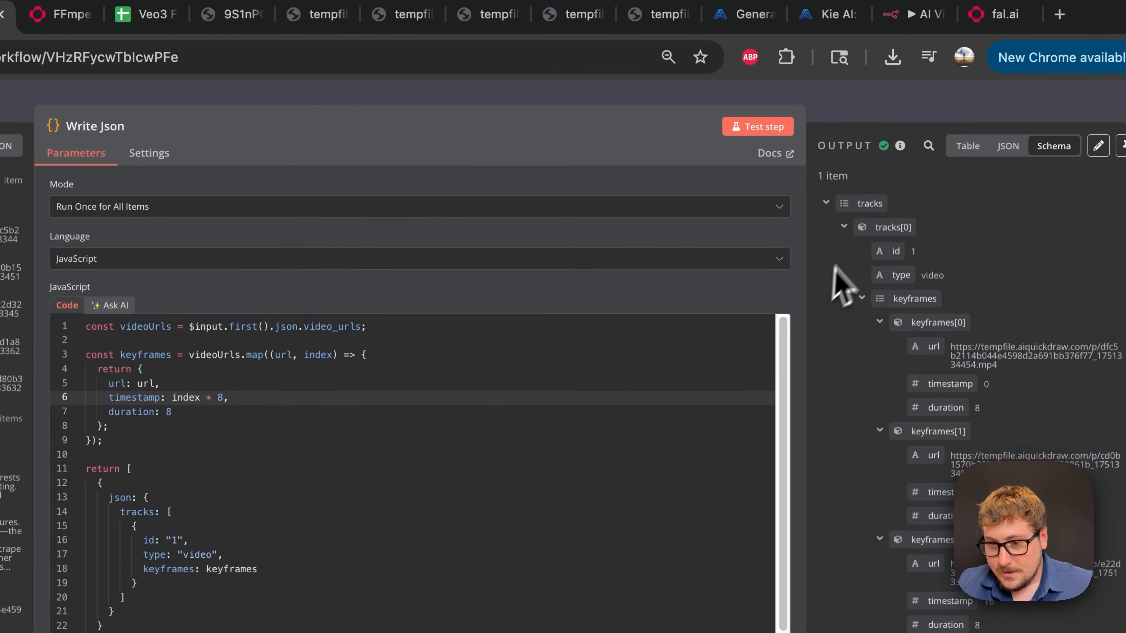
scroll(891, 397, "down", 1)
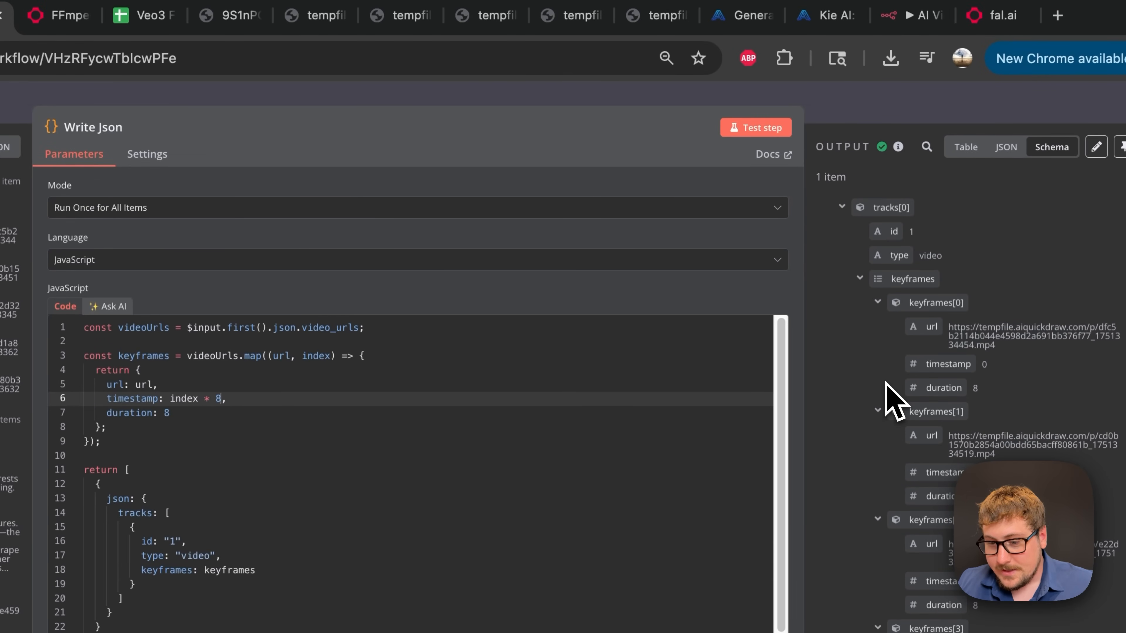
scroll(886, 395, "up", 1)
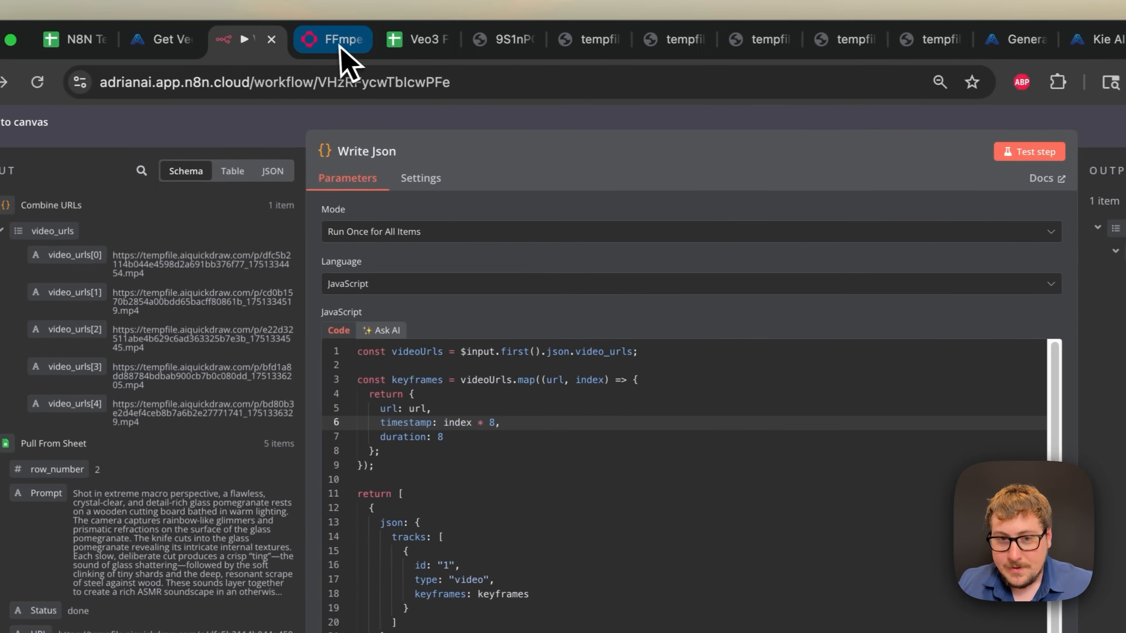
left_click(341, 47)
scroll(319, 326, "down", 5)
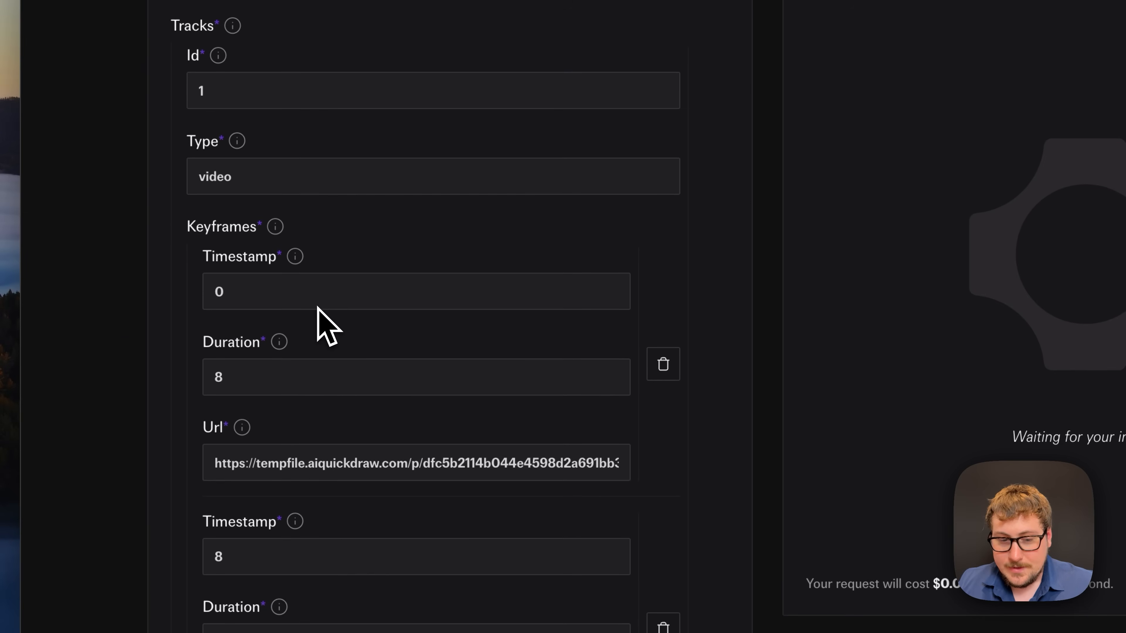
scroll(319, 310, "down", 12)
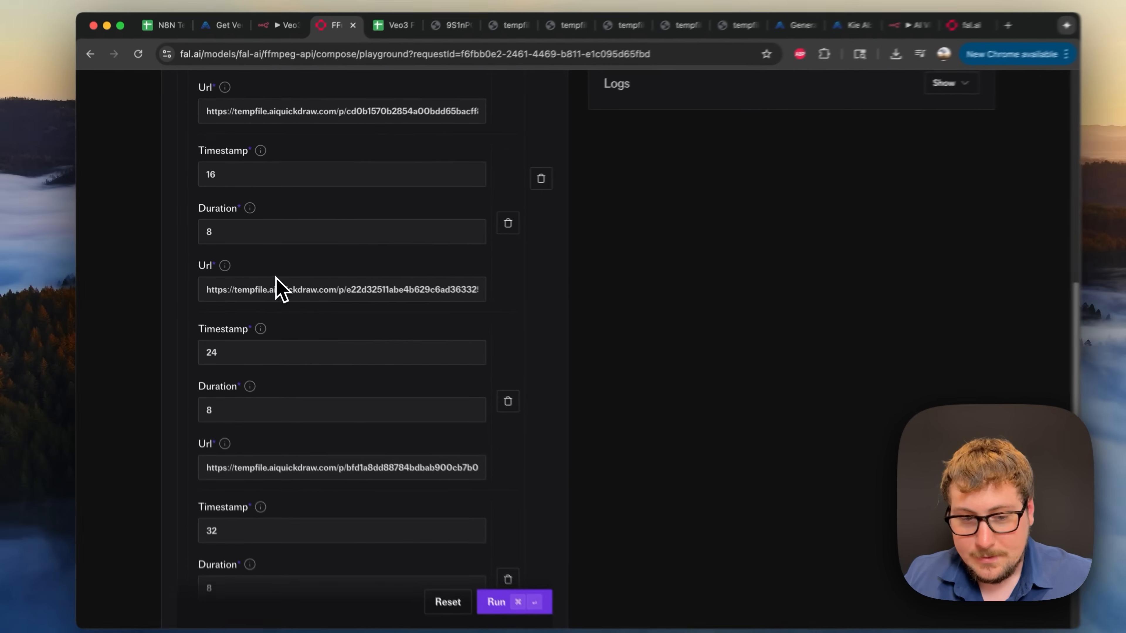
scroll(280, 291, "down", 3)
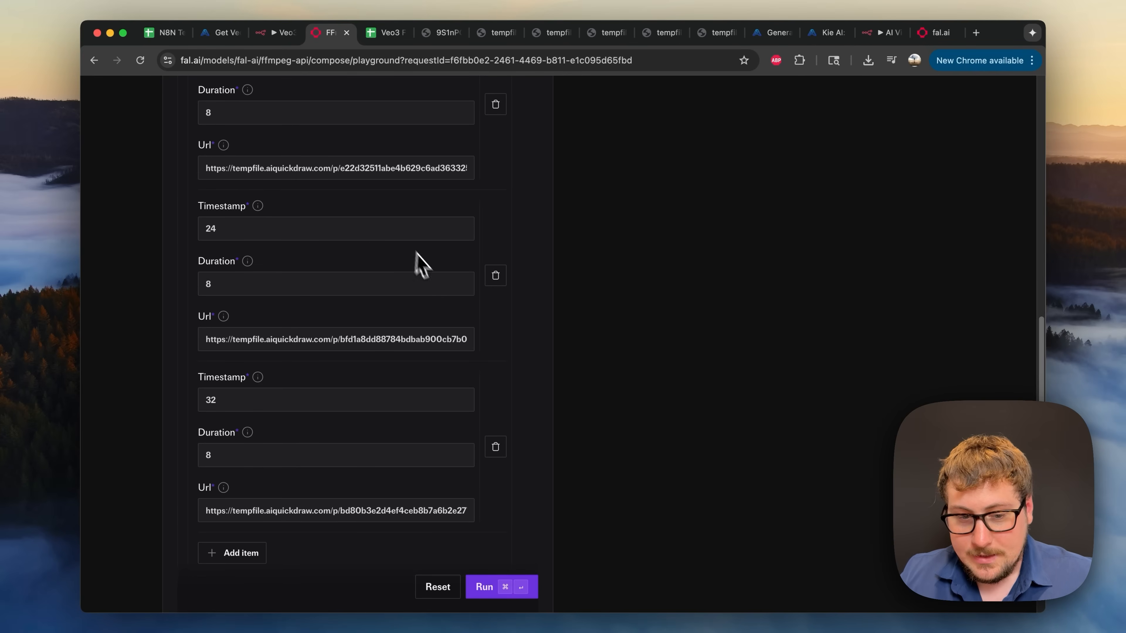
scroll(415, 248, "up", 15)
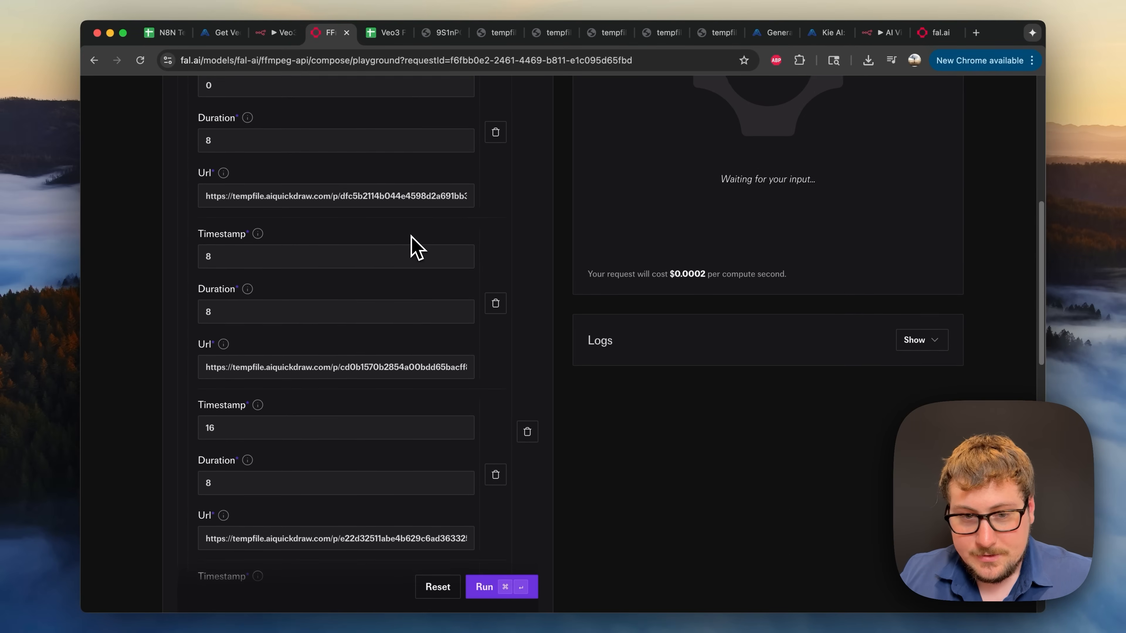
scroll(208, 196, "up", 1)
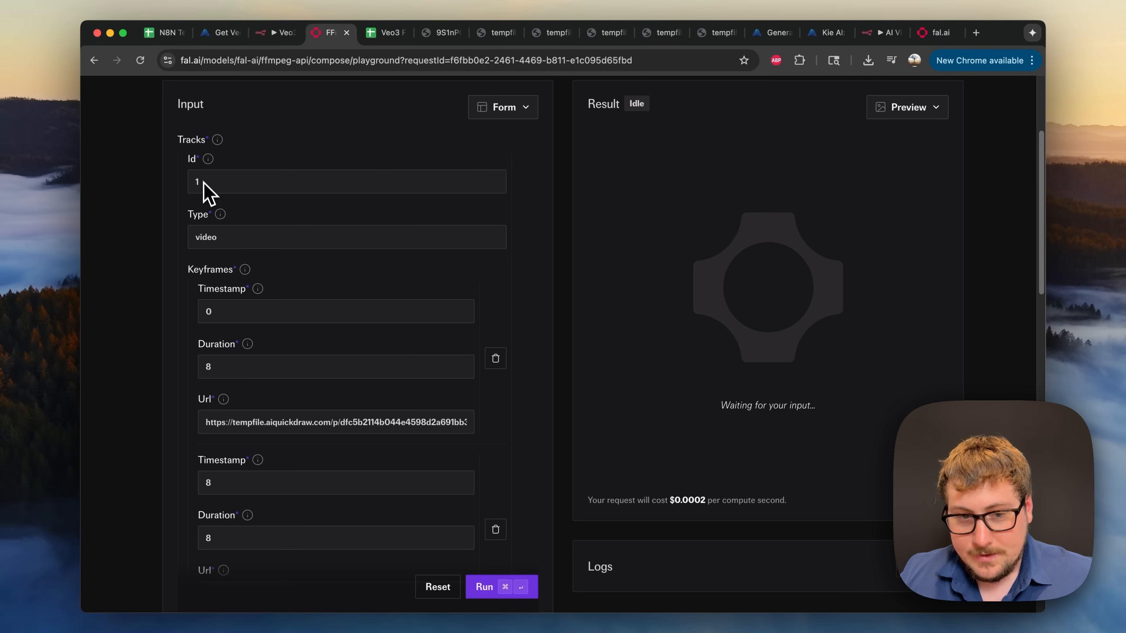
scroll(211, 199, "down", 1)
scroll(231, 204, "down", 2)
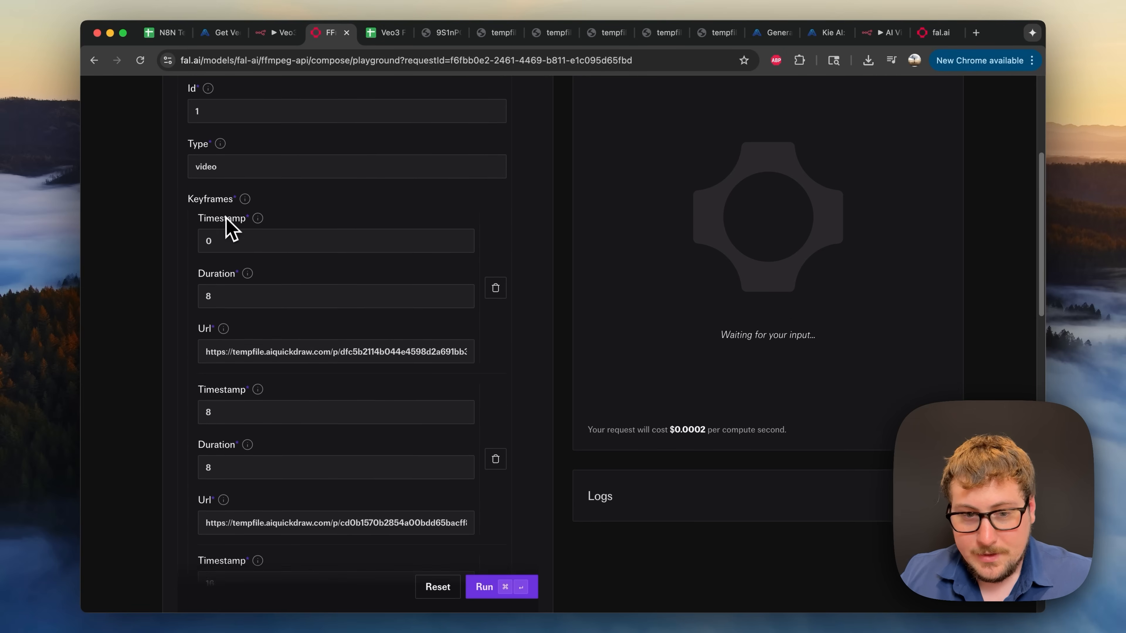
scroll(224, 292, "down", 1)
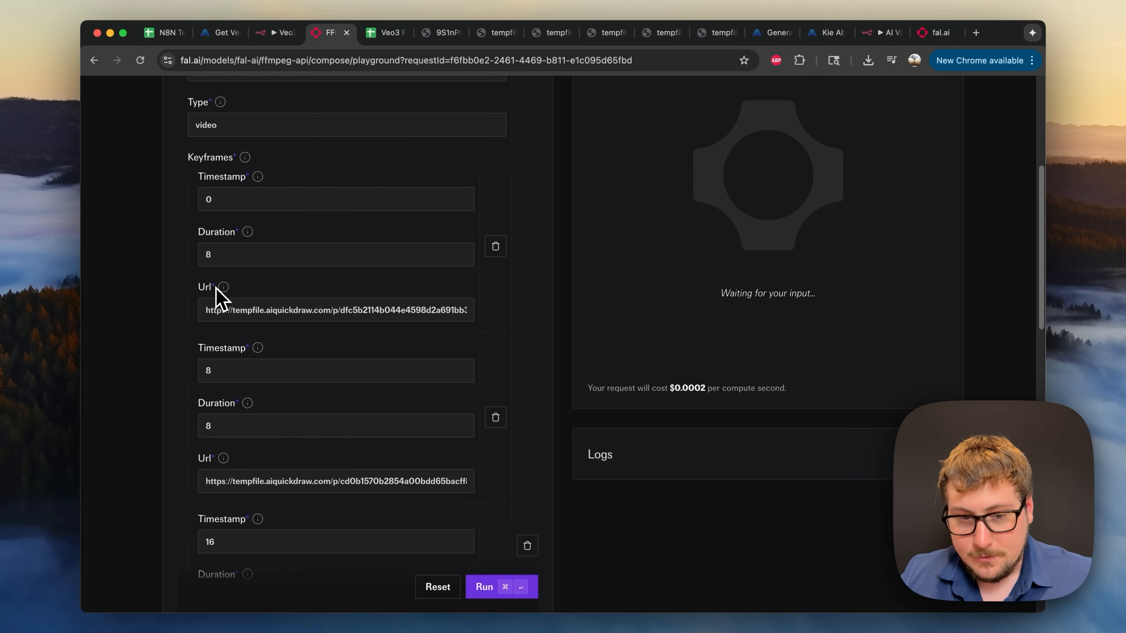
scroll(243, 306, "down", 1)
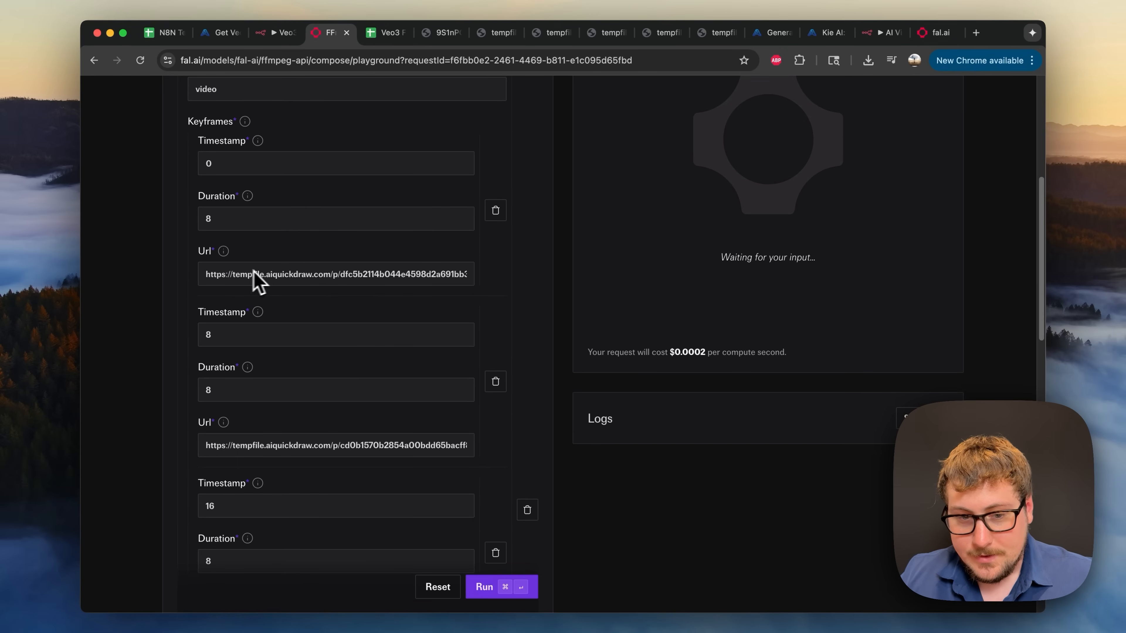
scroll(209, 334, "down", 1)
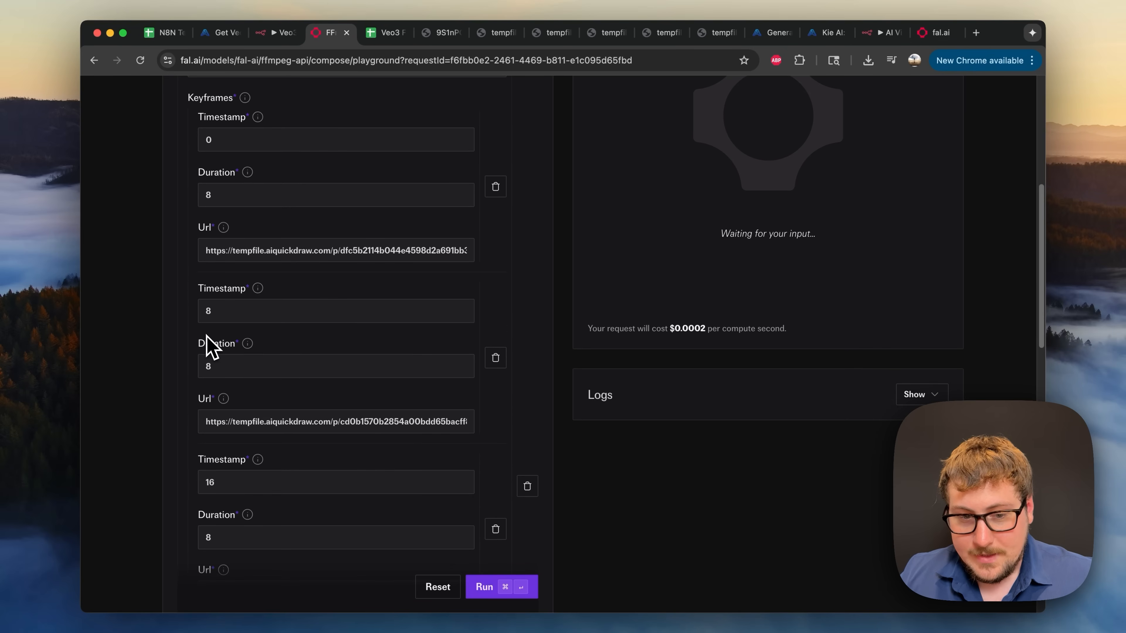
scroll(227, 324, "down", 3)
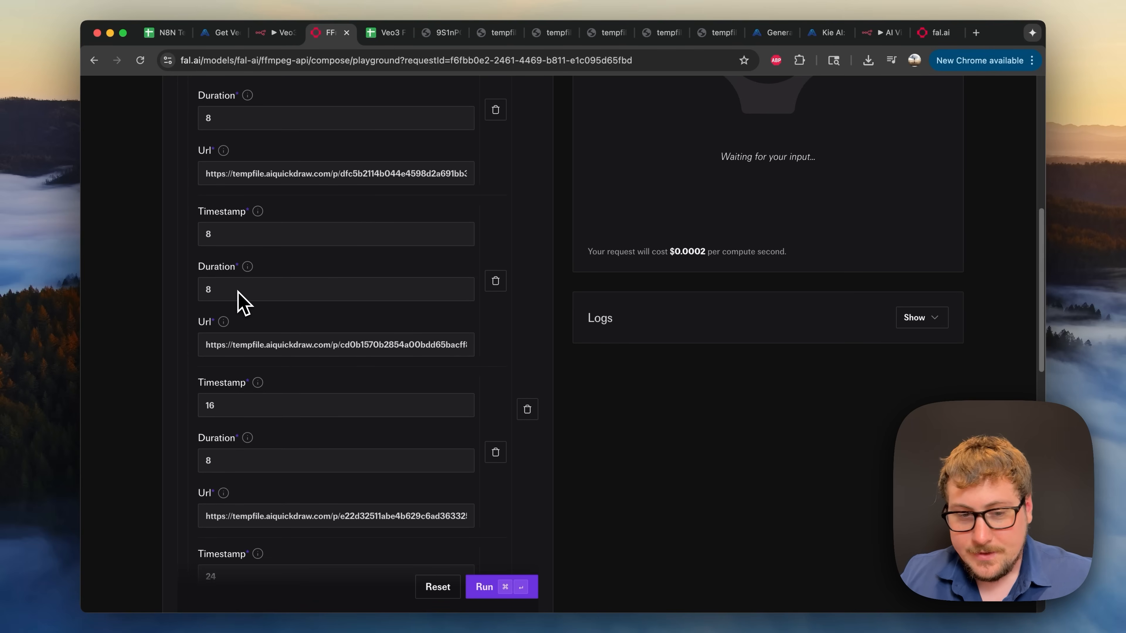
scroll(243, 302, "down", 2)
scroll(275, 361, "down", 2)
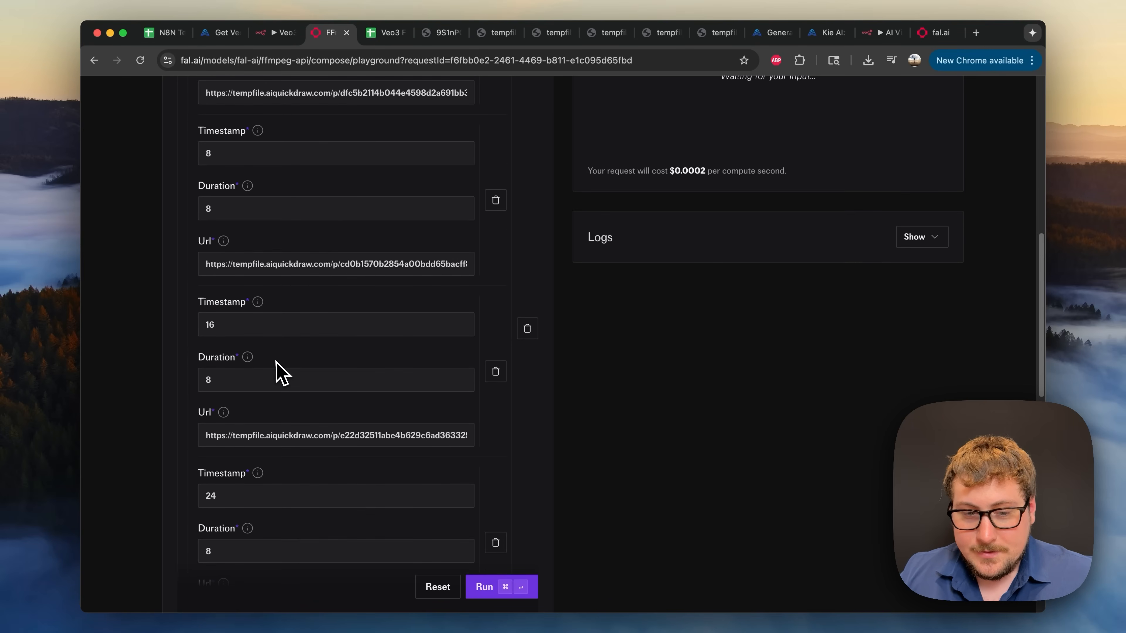
scroll(248, 373, "down", 2)
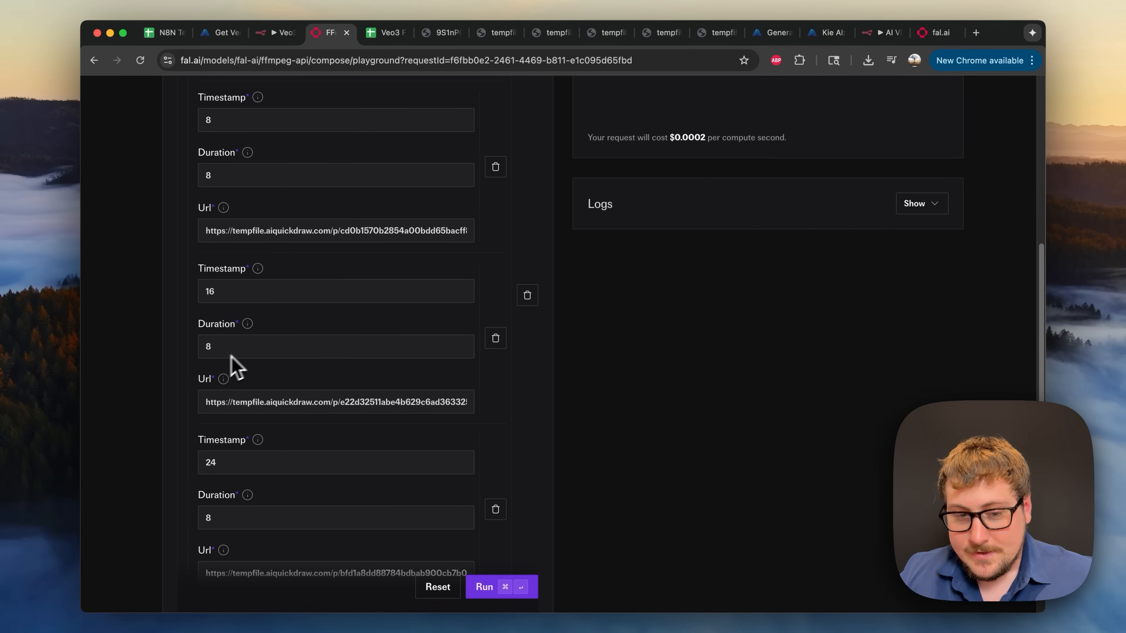
scroll(259, 360, "down", 6)
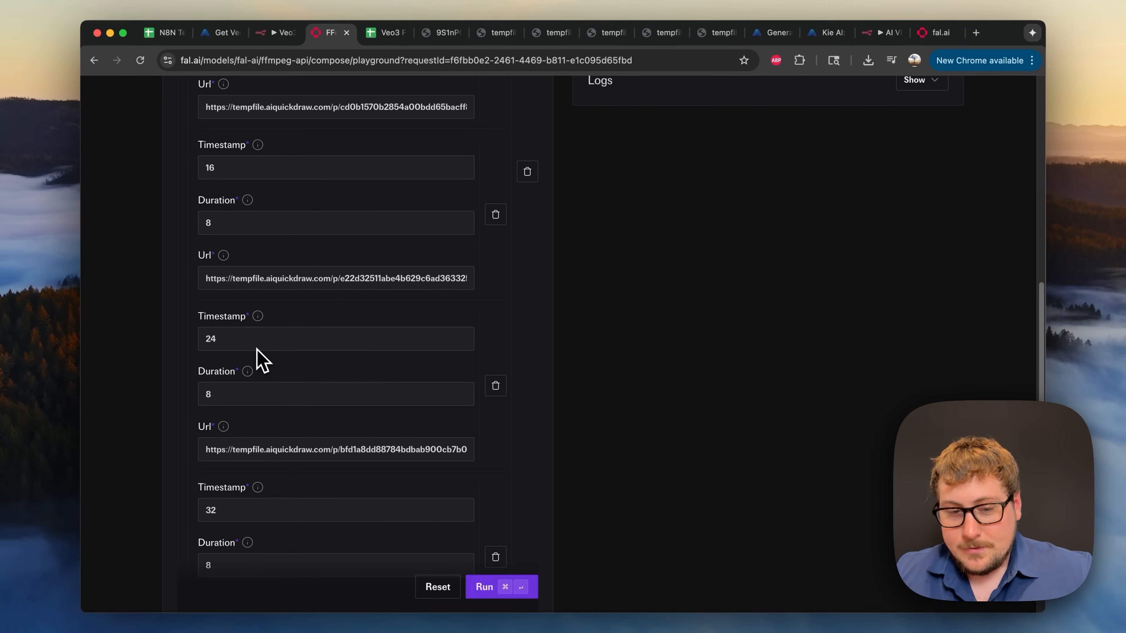
scroll(258, 381, "up", 15)
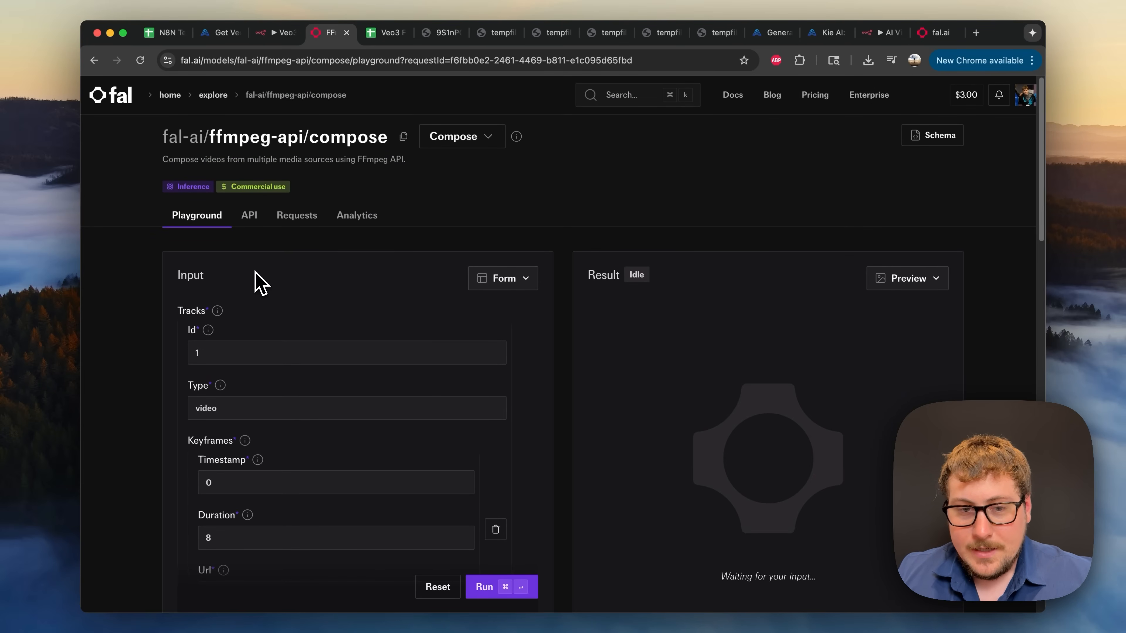
left_click(277, 33)
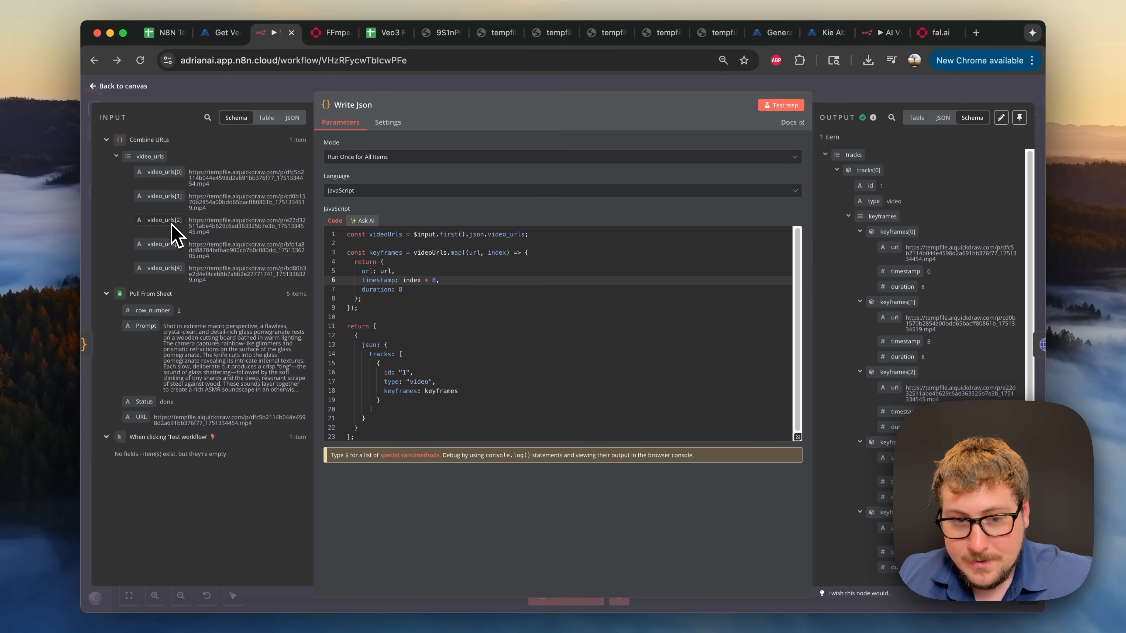
- Compare the Write Json keyframes (starting 0, 8, each lasting 8) with the fal.ai compose playground
left_click(380, 37)
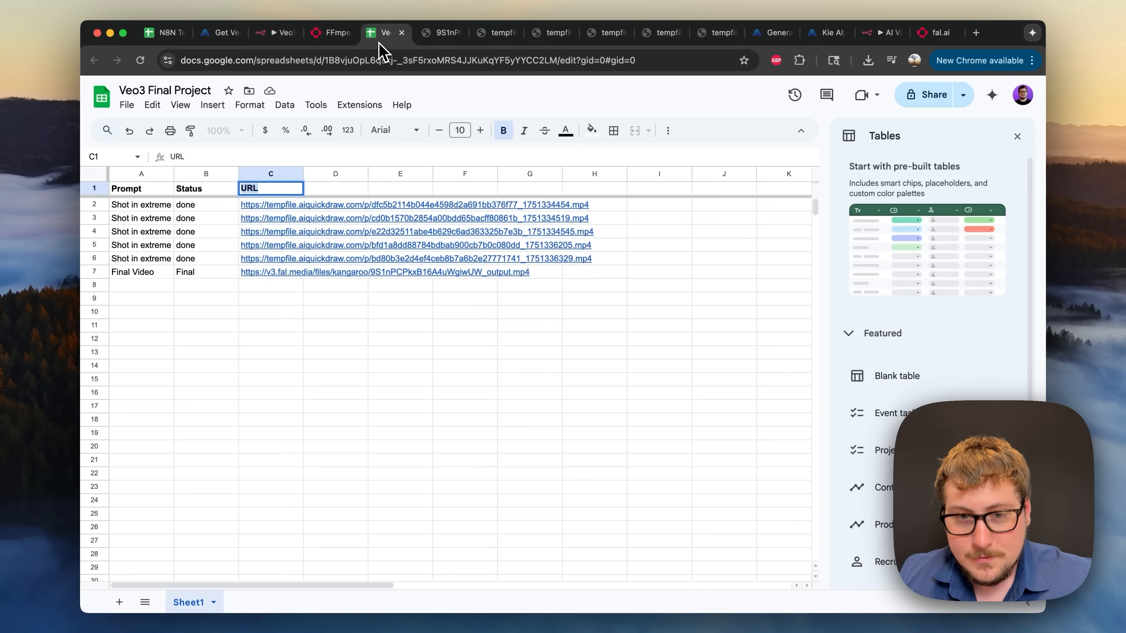
left_click(279, 33)
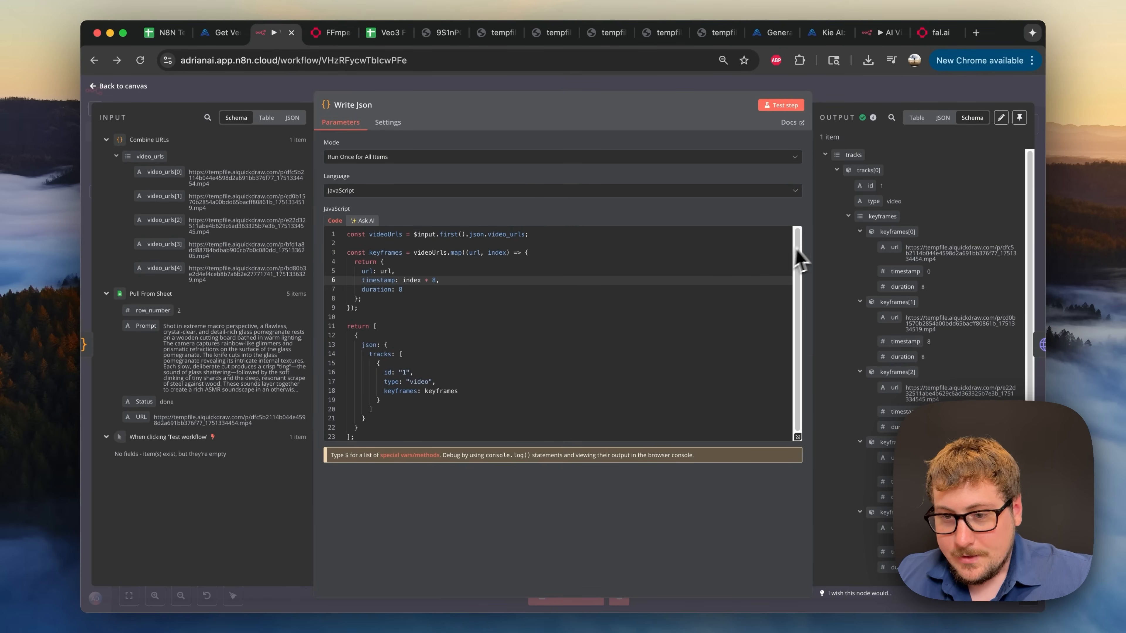
scroll(840, 328, "down", 1)
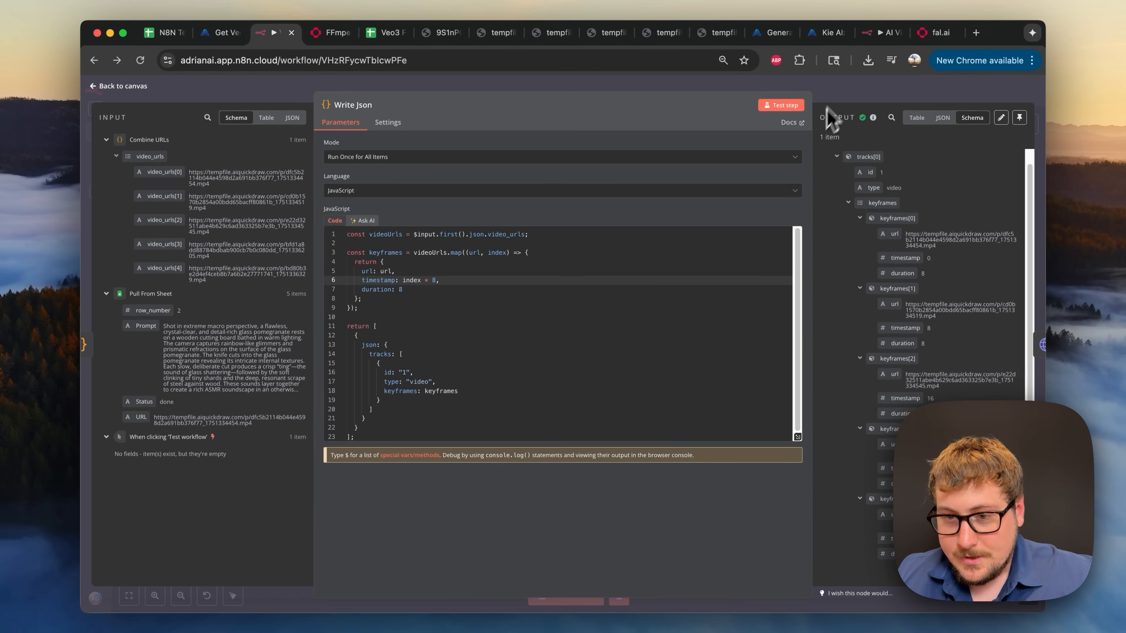
left_click(841, 91)
left_click(341, 35)
scroll(292, 342, "down", 15)
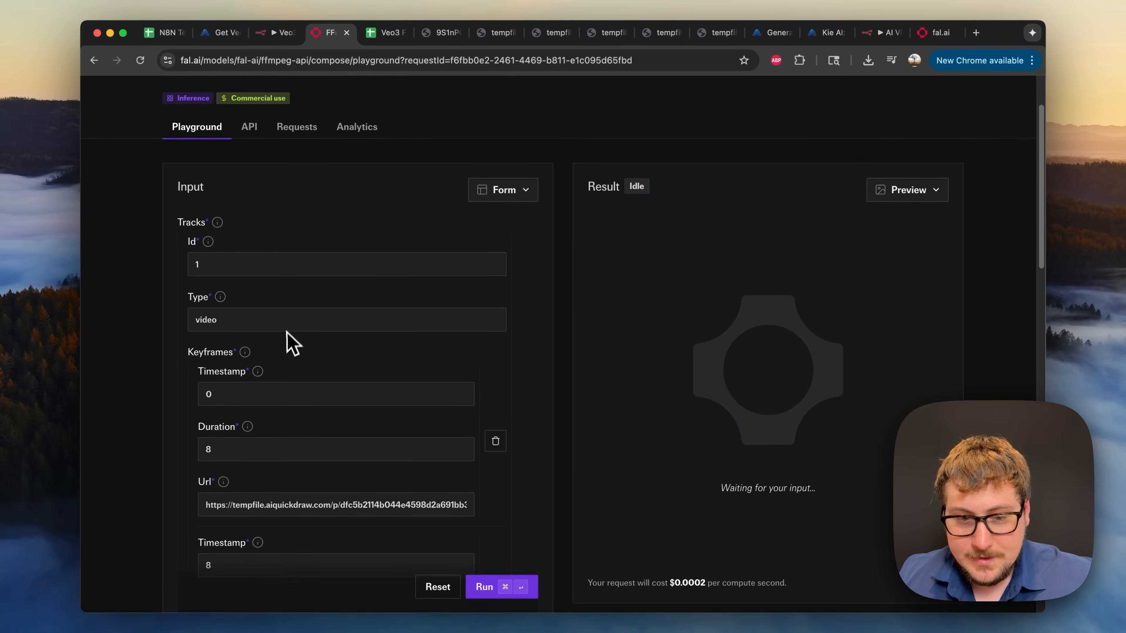
scroll(264, 305, "up", 15)
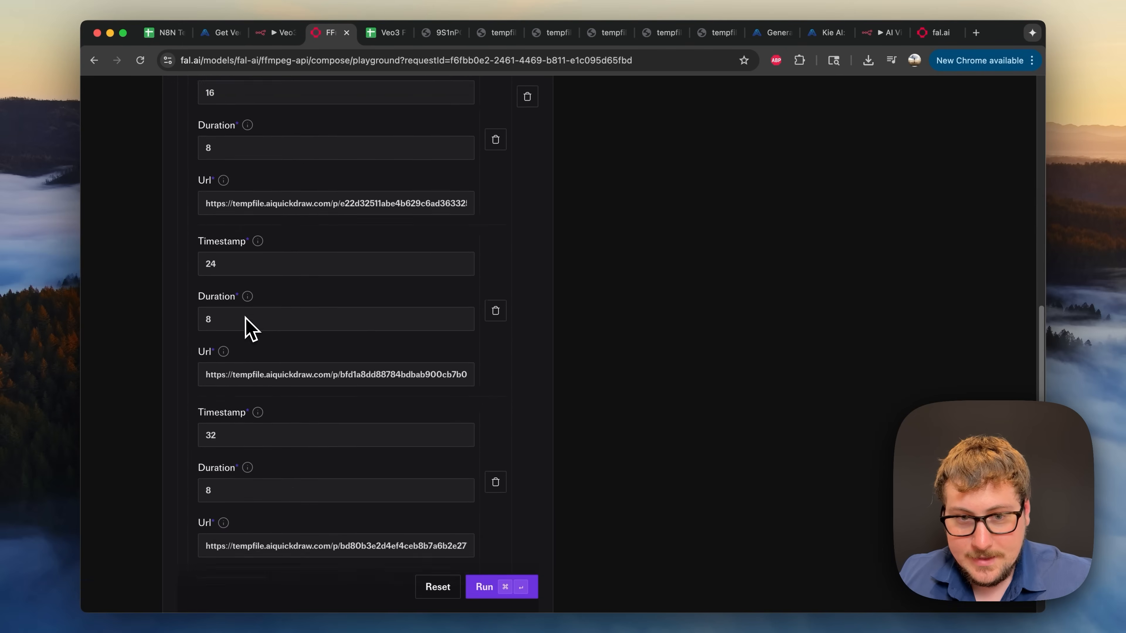
left_click(272, 39)
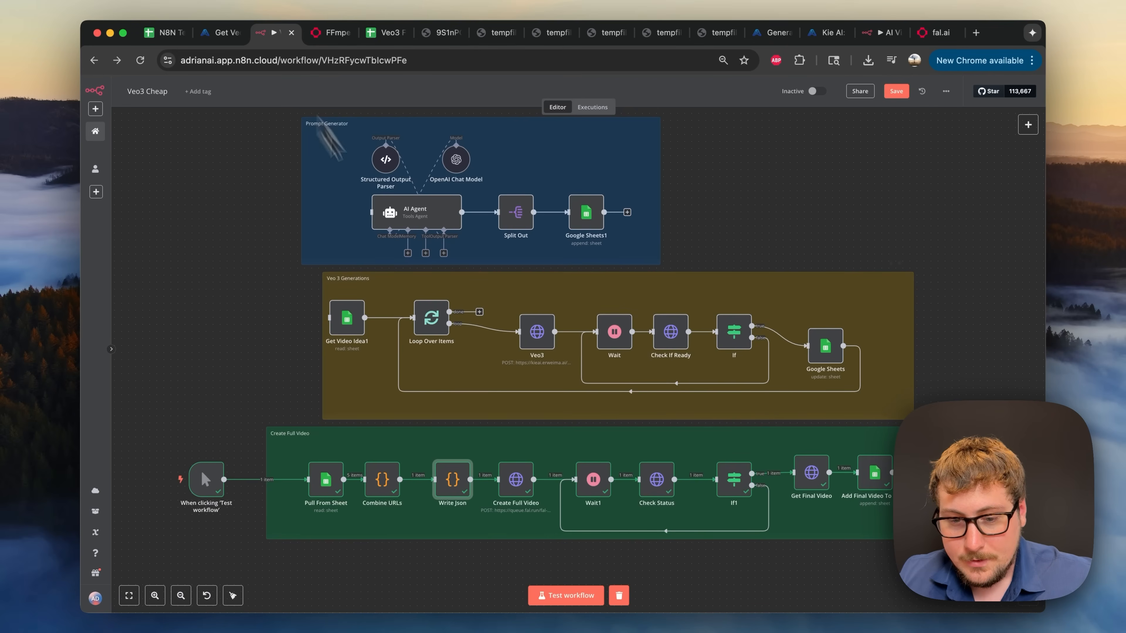
double_click(453, 480)
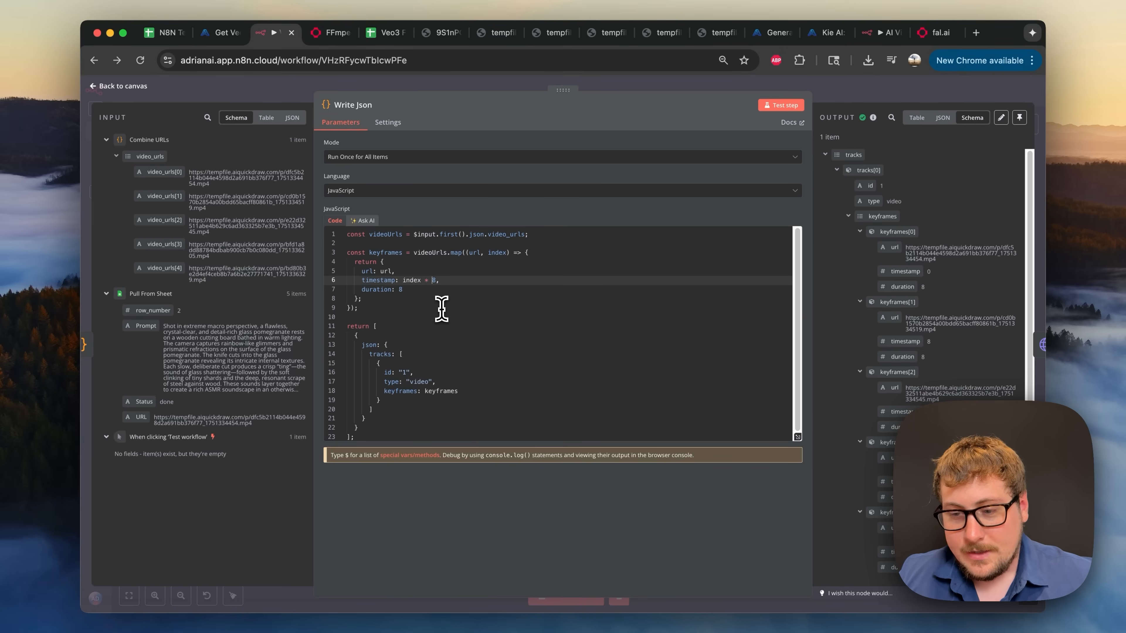
left_click(854, 99)
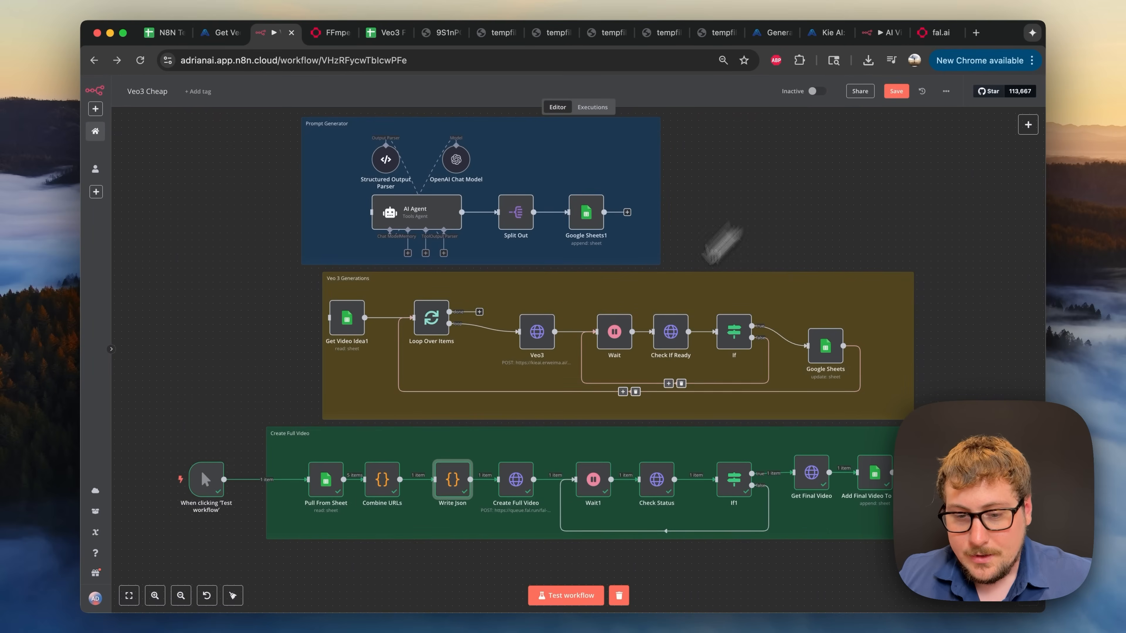
left_click(524, 491)
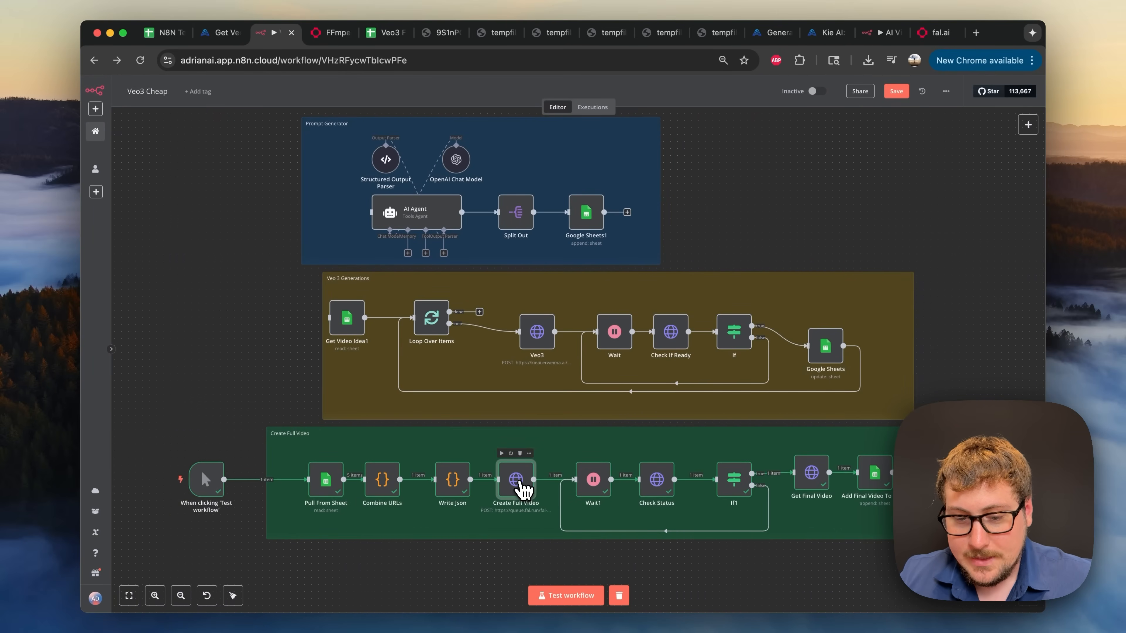
double_click(522, 486)
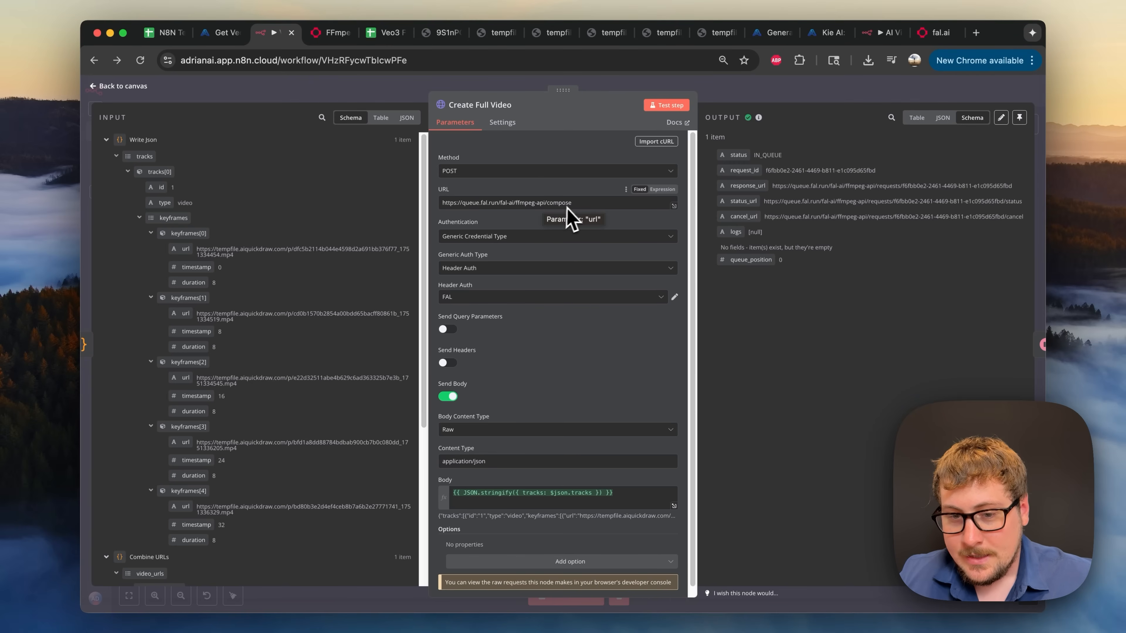
scroll(533, 222, "down", 1)
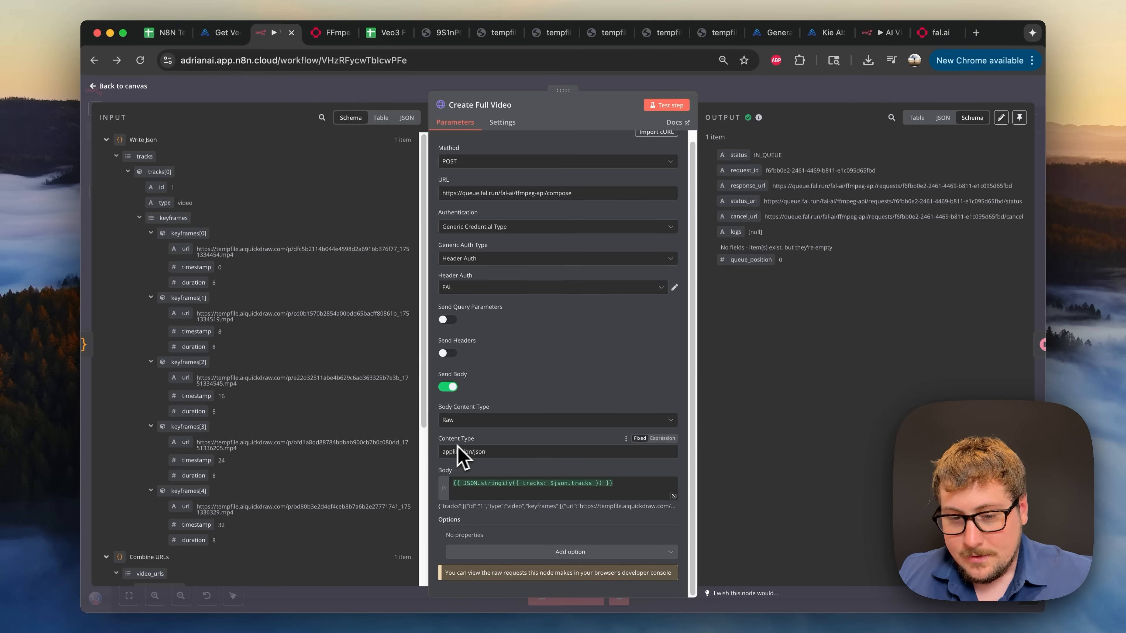
left_click(482, 487)
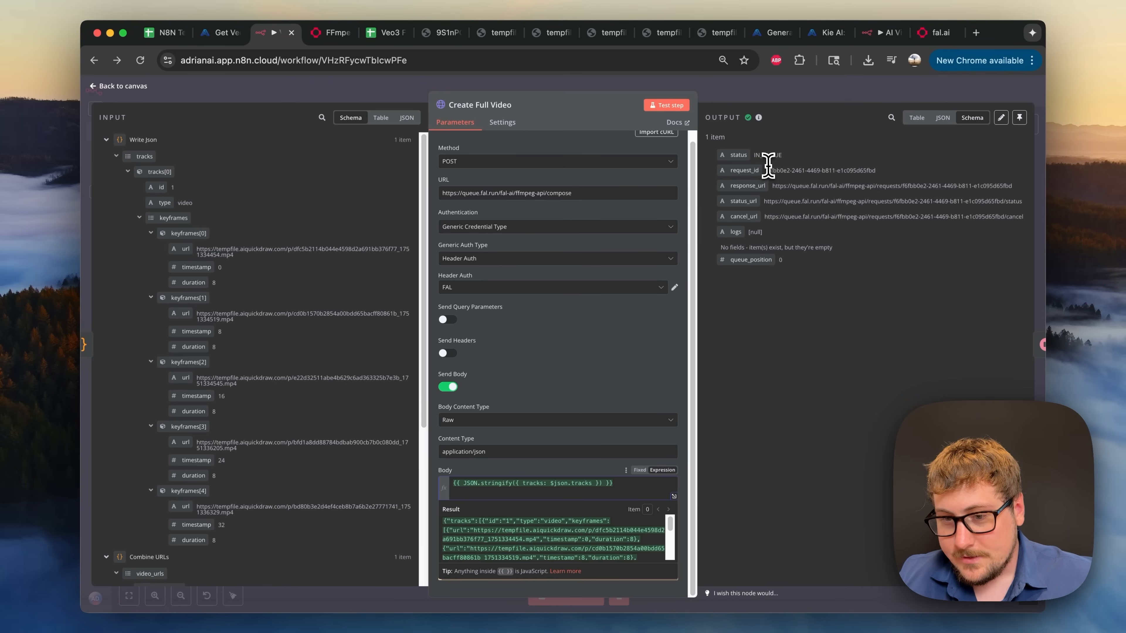
left_click(824, 95)
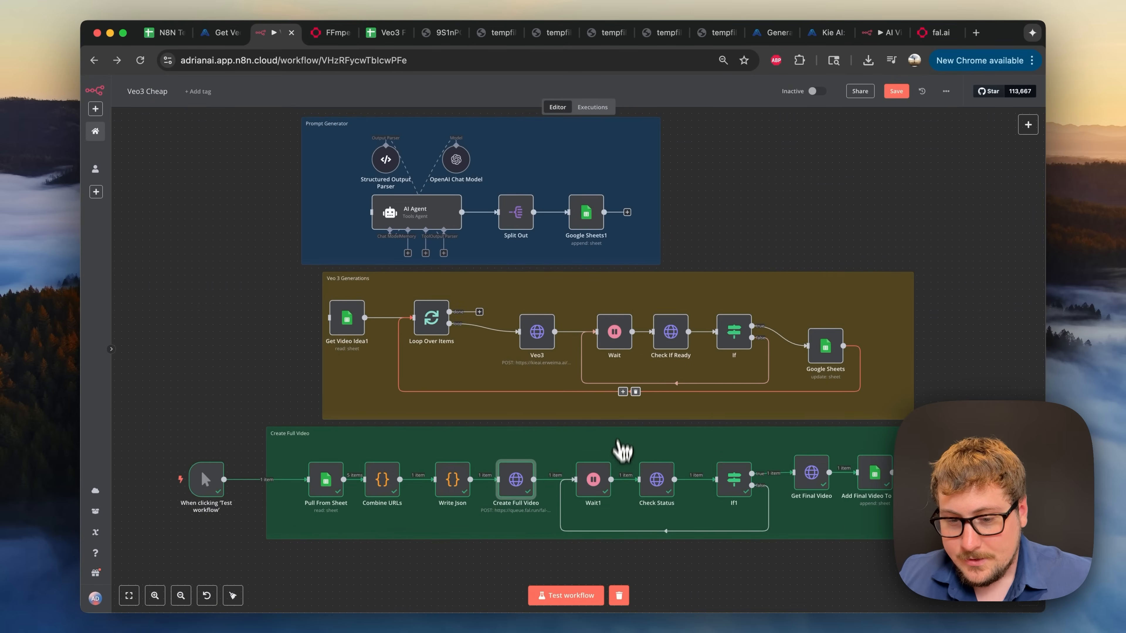
double_click(602, 495)
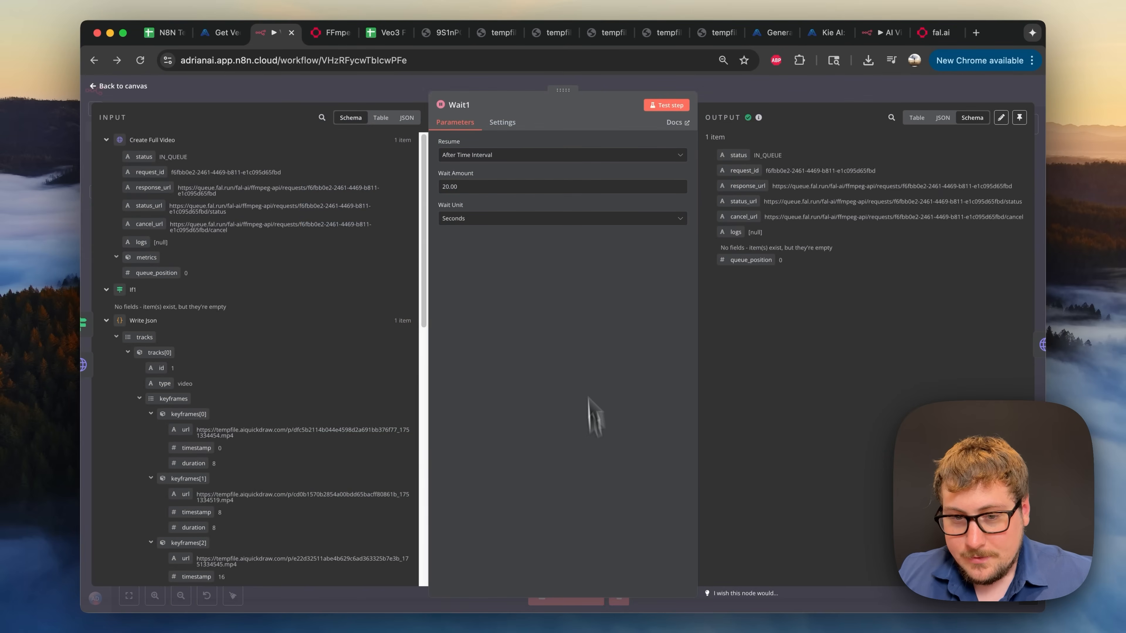
left_click(734, 103)
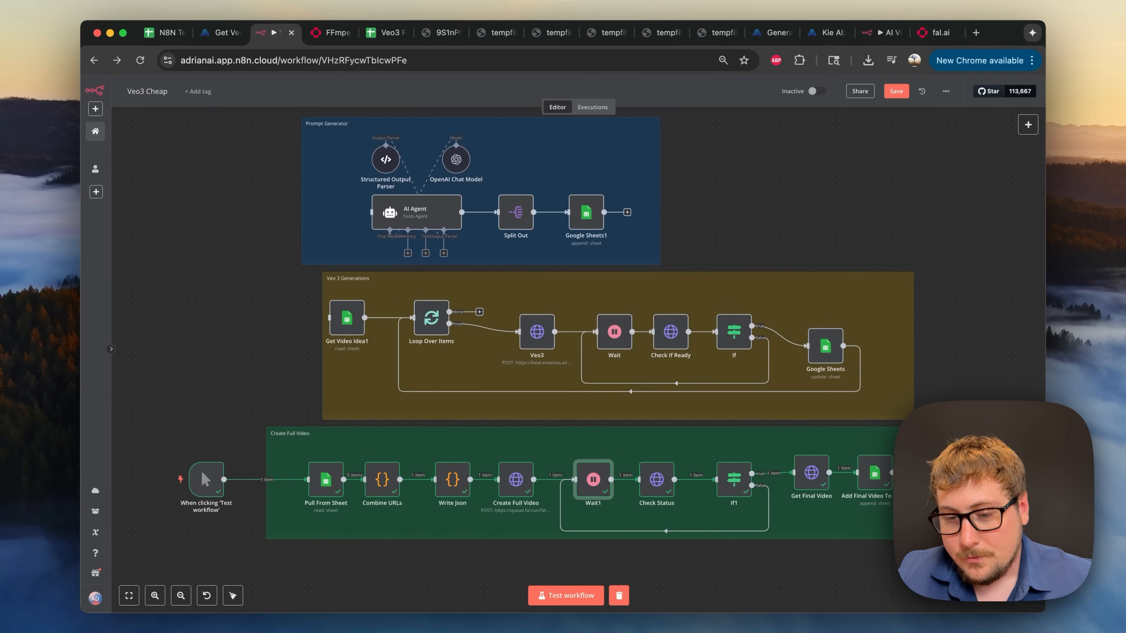
double_click(659, 493)
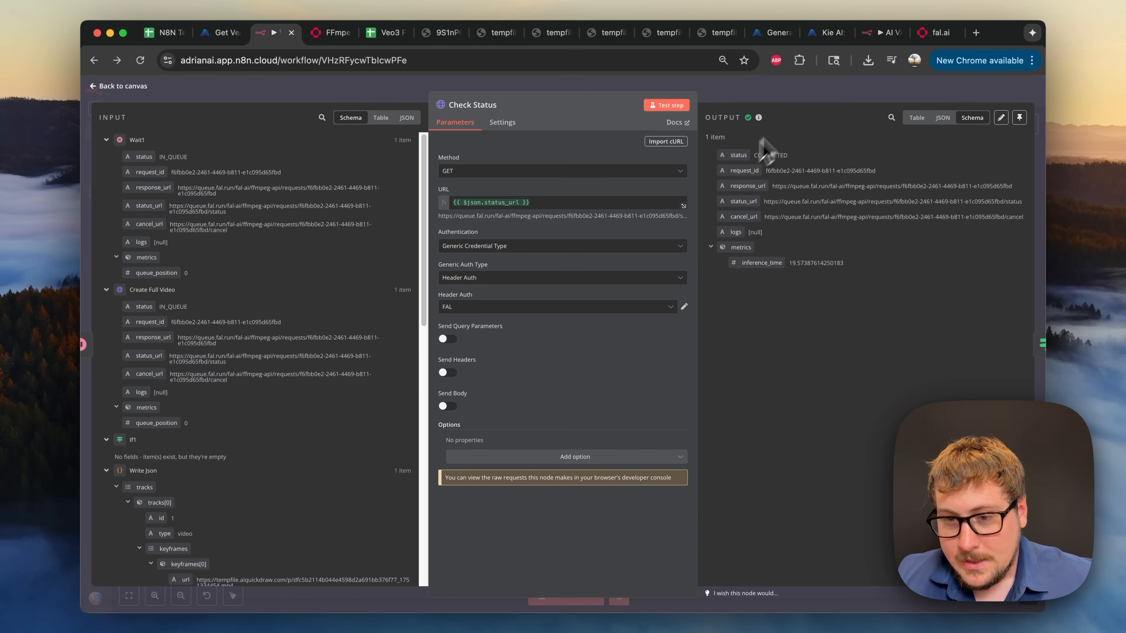
left_click(811, 91)
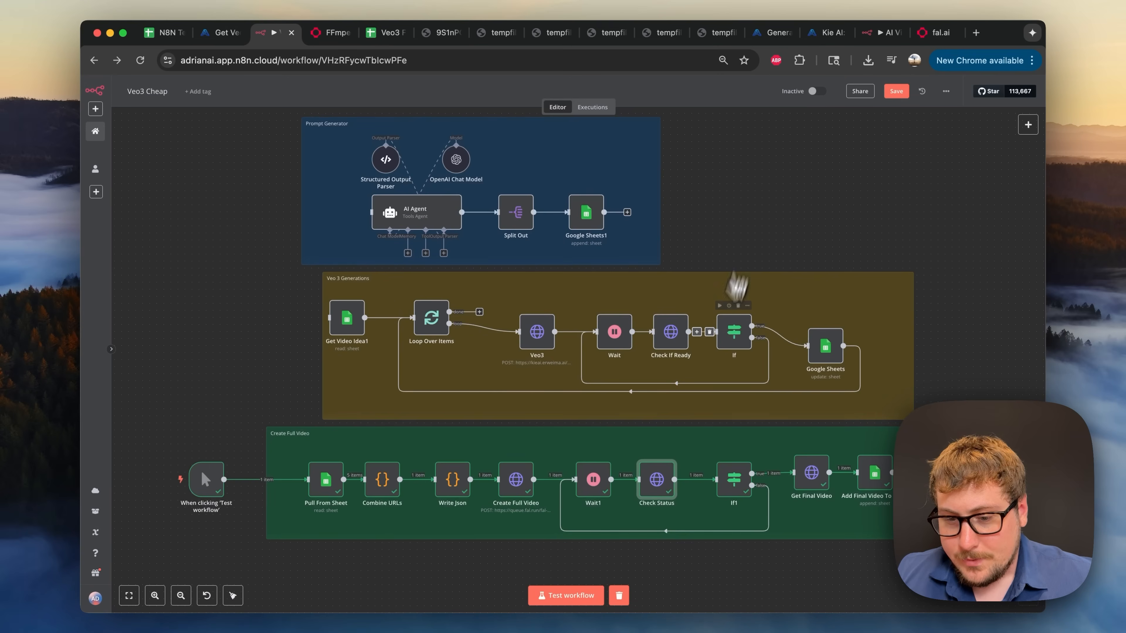
double_click(731, 485)
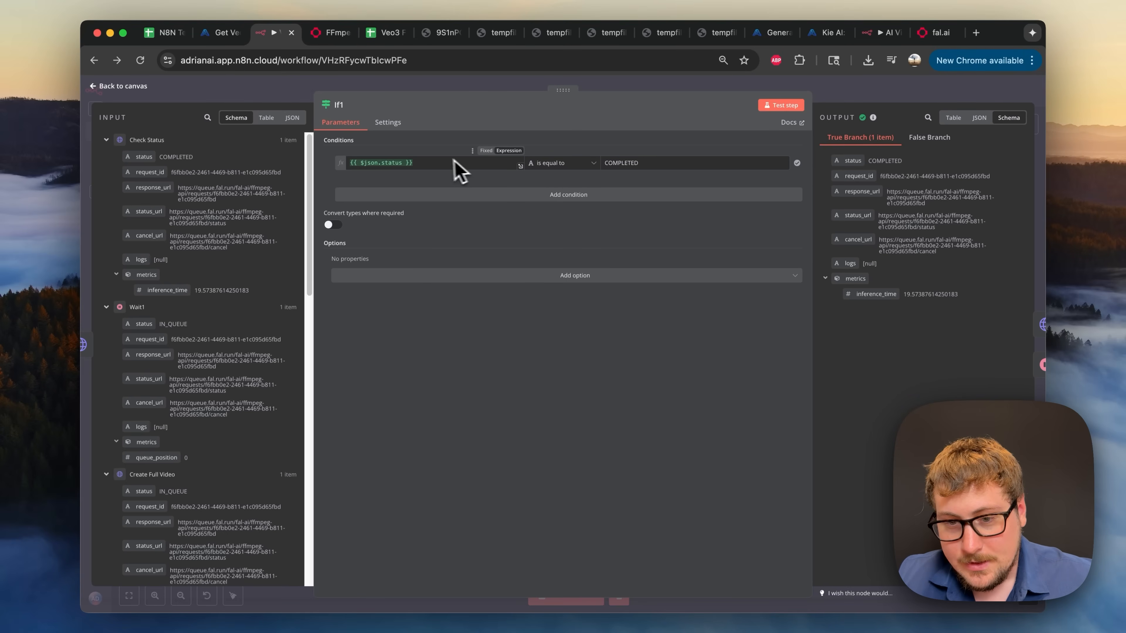
key("Escape")
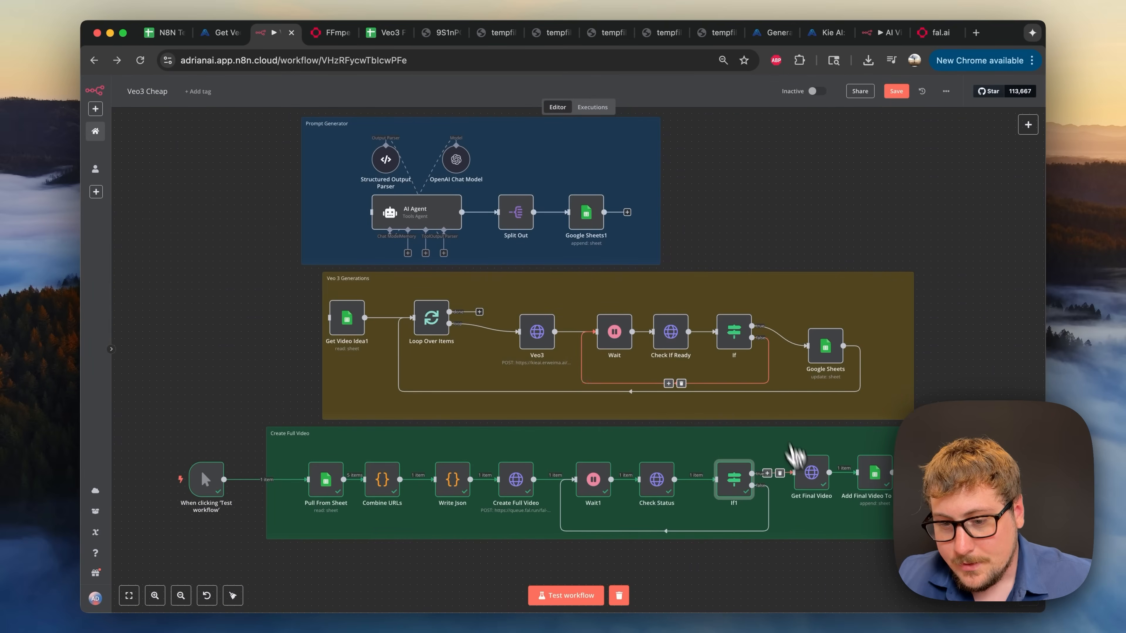
double_click(812, 484)
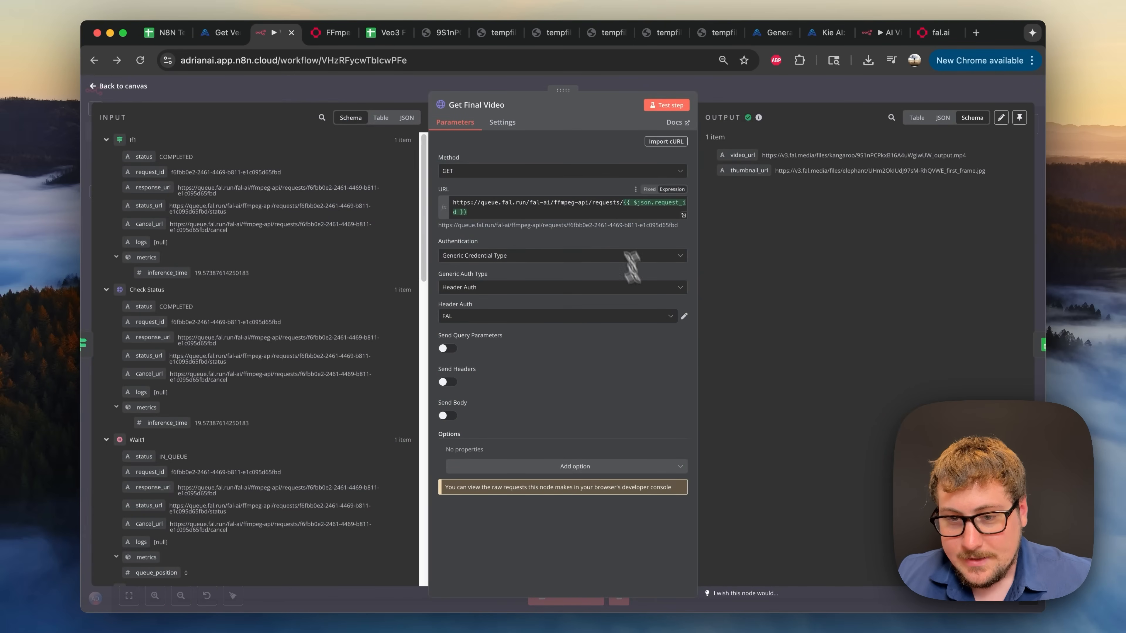
left_click(537, 204)
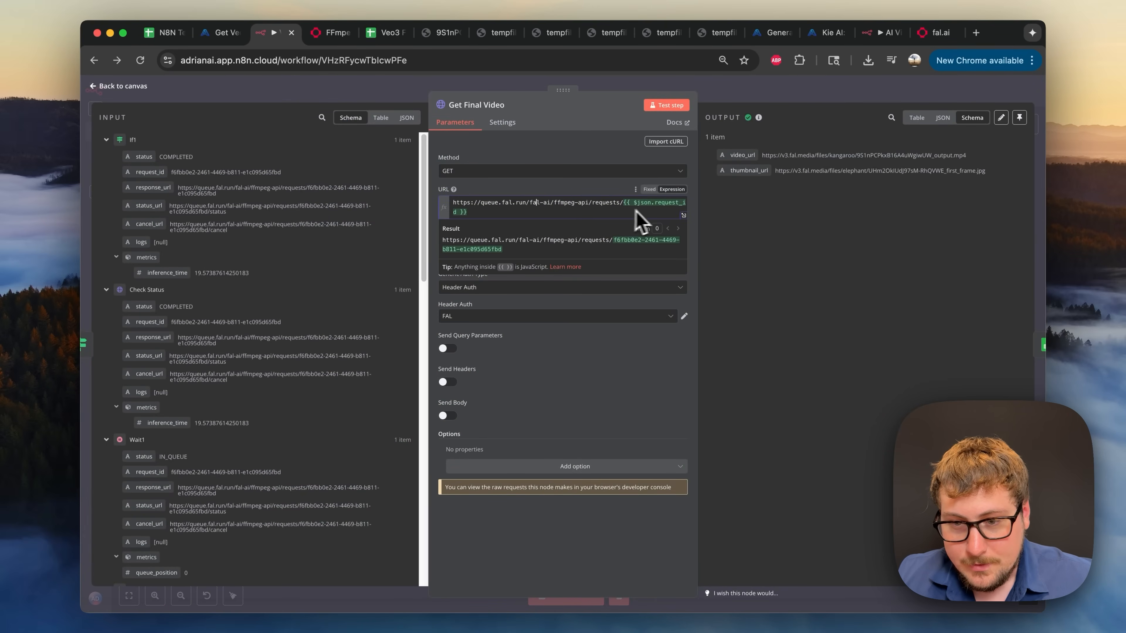
left_click(563, 154)
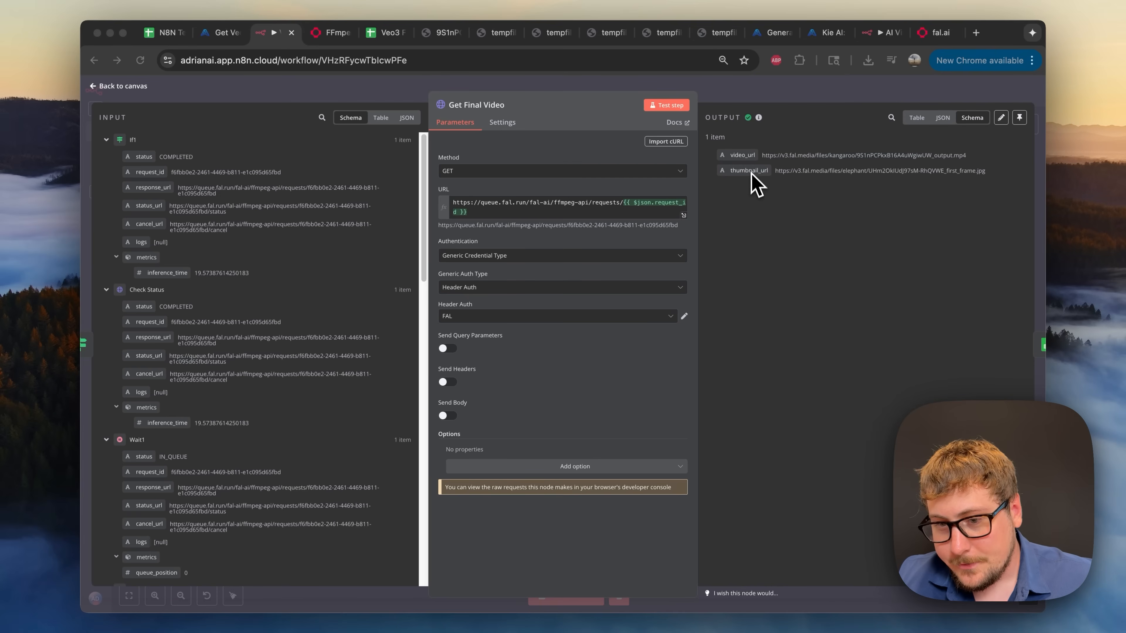
left_click(802, 106)
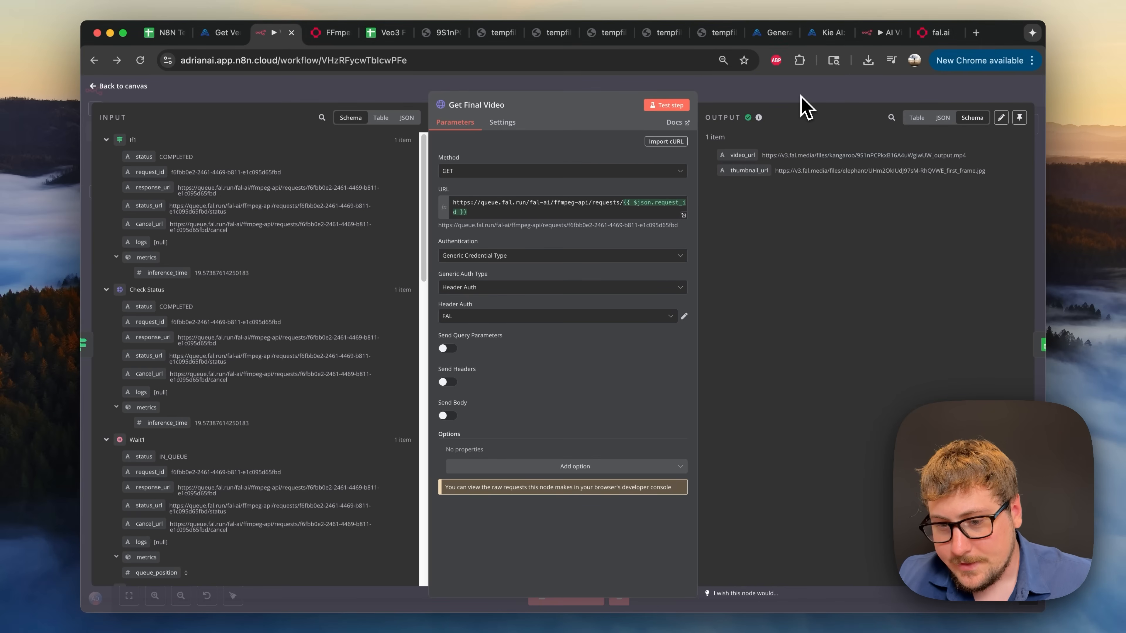
left_click(820, 100)
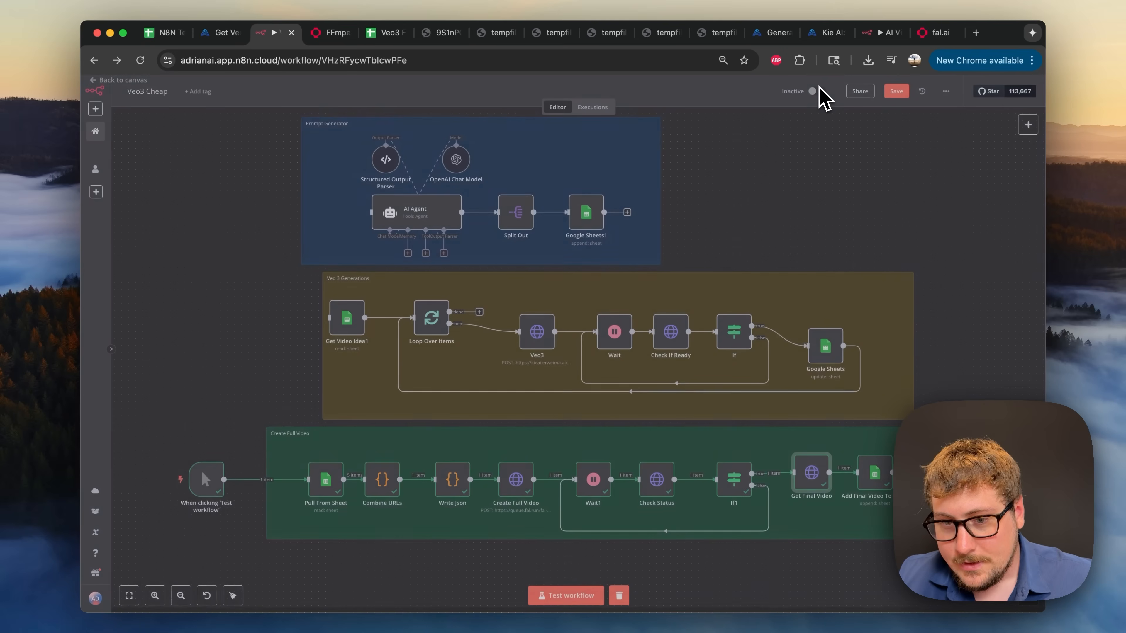
- Check the Add Final Video To Sheet Prompt value 'Final Video' and the new row 7 in the sheet
double_click(874, 479)
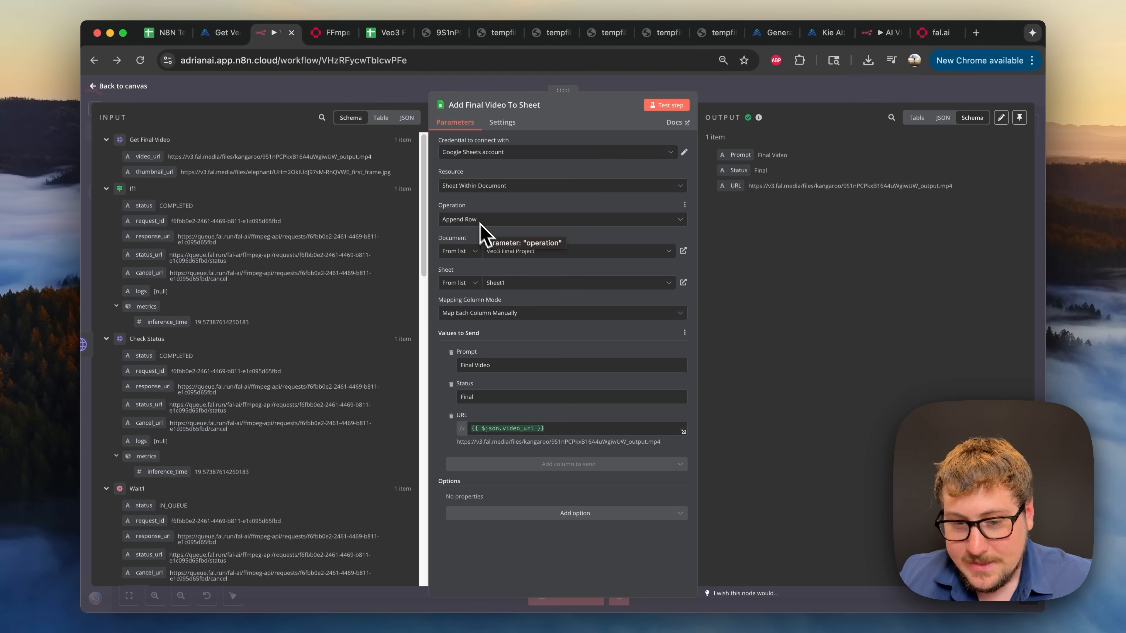
left_click(496, 365)
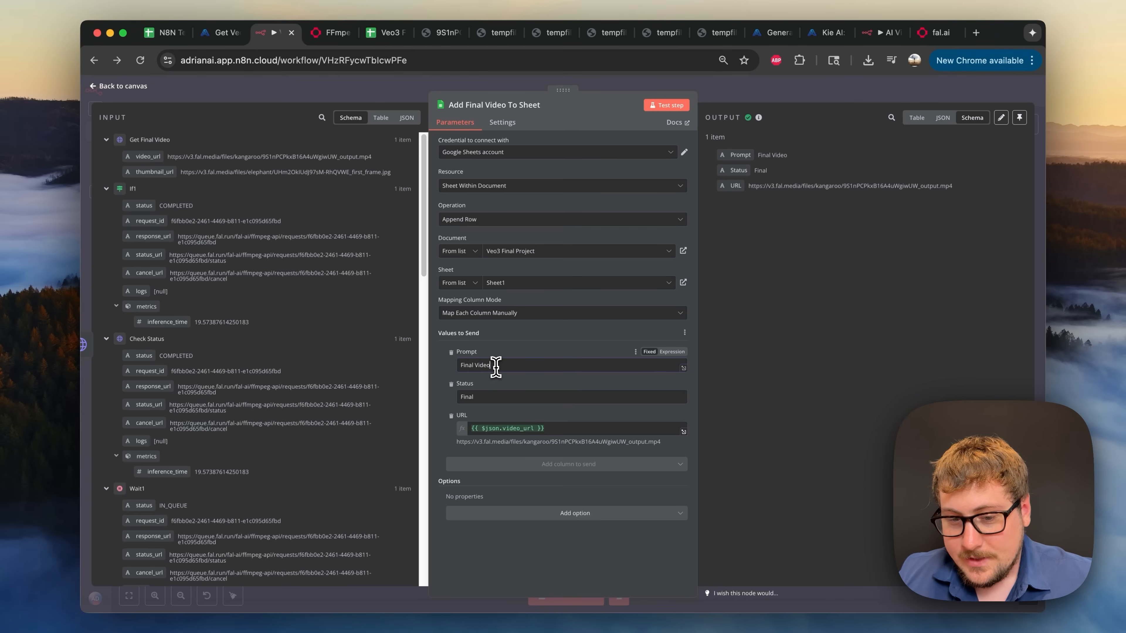
left_click(500, 366)
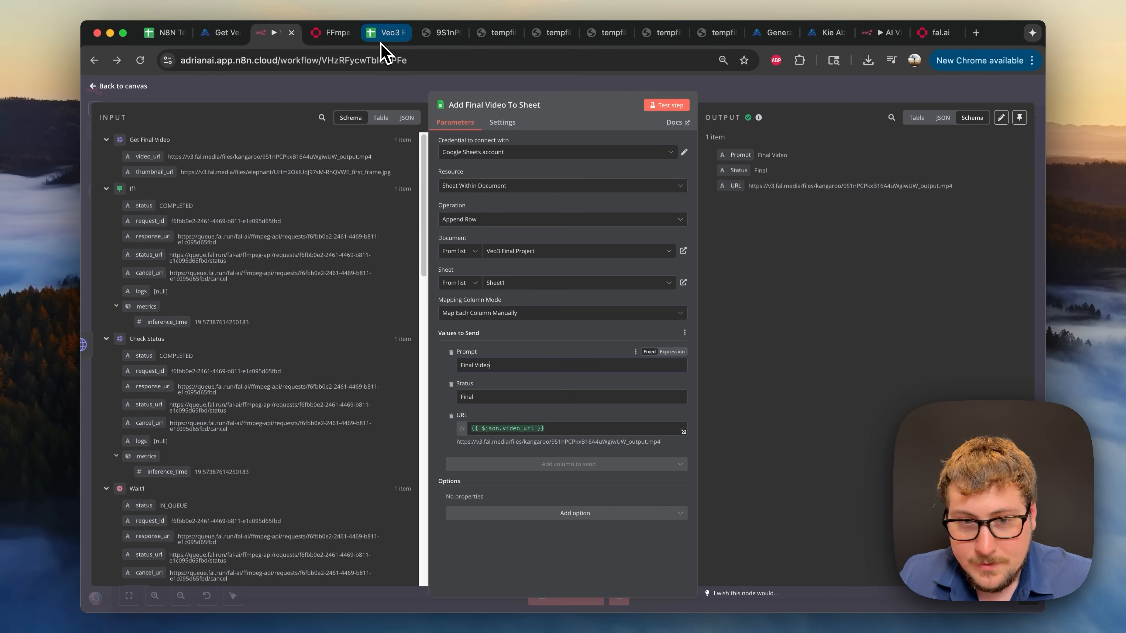
left_click_drag(390, 32, 330, 36)
left_click(138, 275)
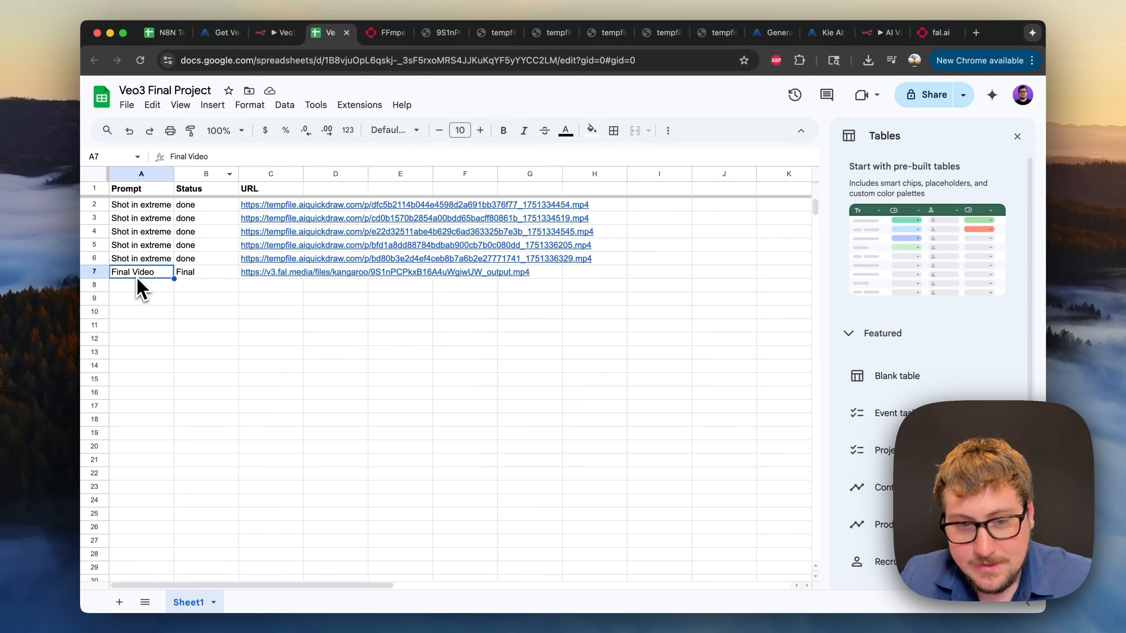
- Preview the resolved final video URL mapped from video_url in Add Final Video To Sheet
left_click(277, 35)
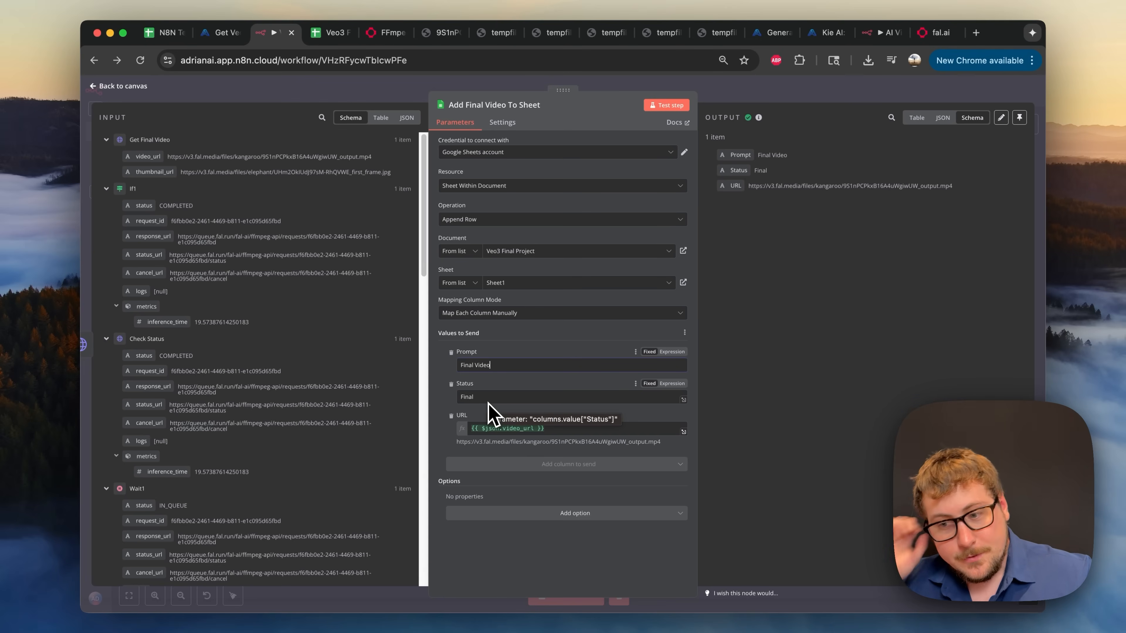
left_click(491, 428)
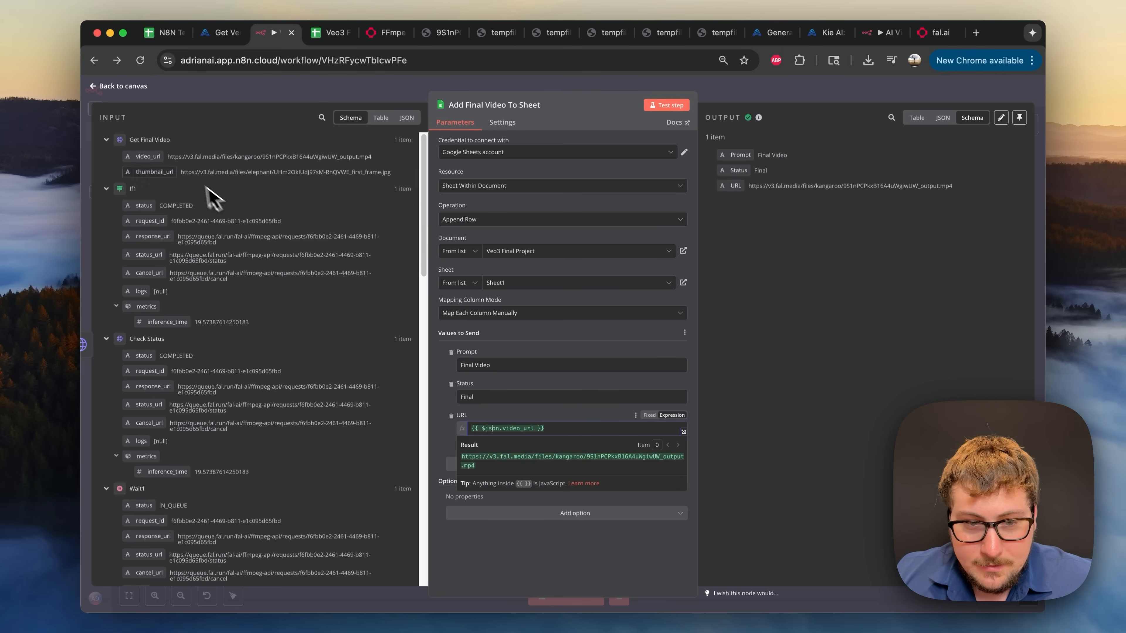
left_click(535, 414)
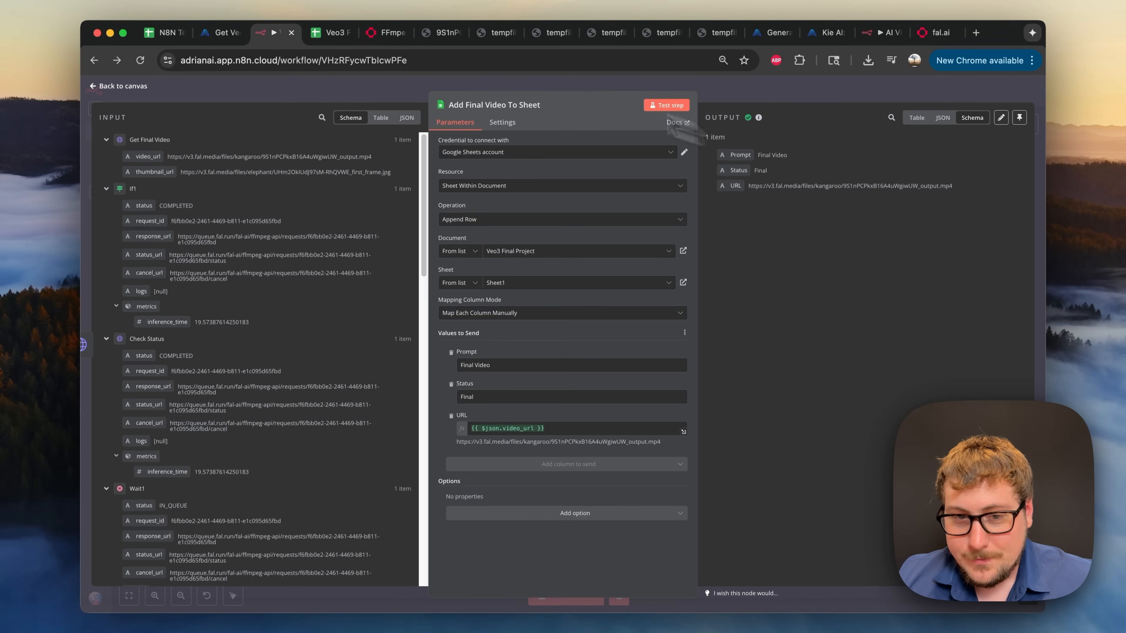
left_click(323, 34)
- Bring up the downloaded 9S1nPCPkxB16A4uWgiwUW_output.mp4 tab beside the sheet and play it to 0:40
left_click(172, 298)
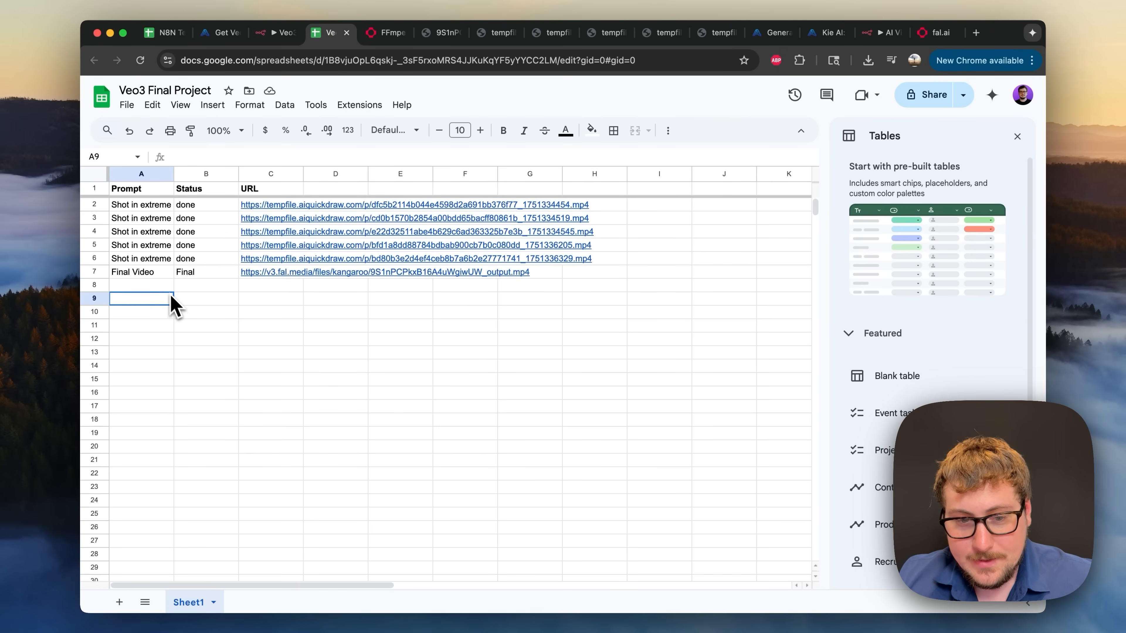
mouse_move(257, 275)
left_click_drag(440, 33, 390, 45)
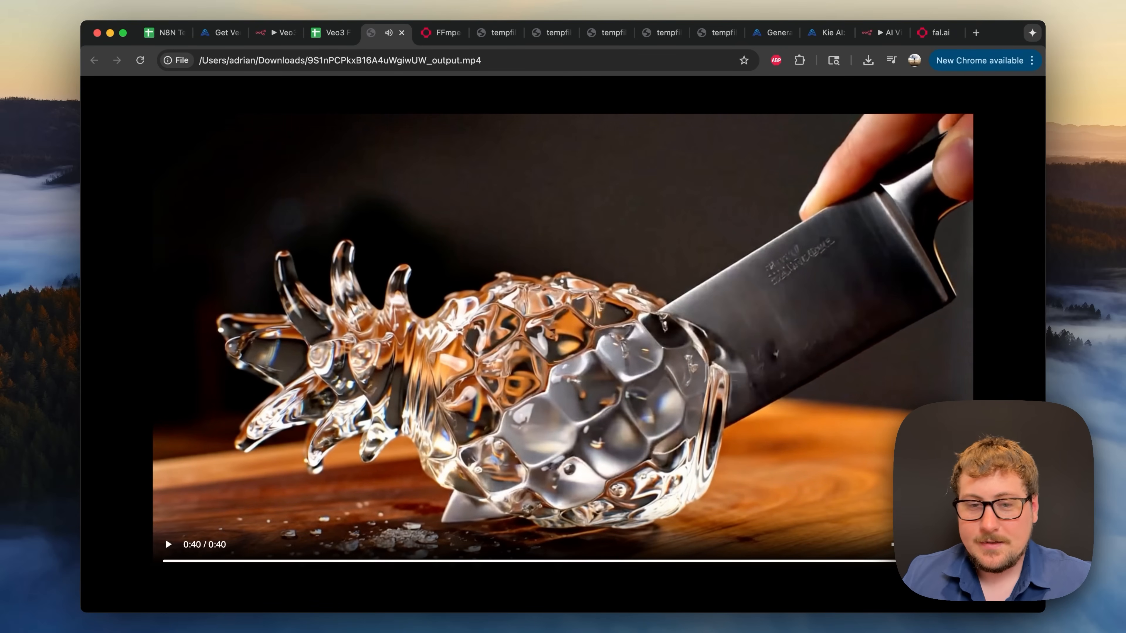
- Move the manual trigger node beside the Prompt Generator section
left_click(278, 33)
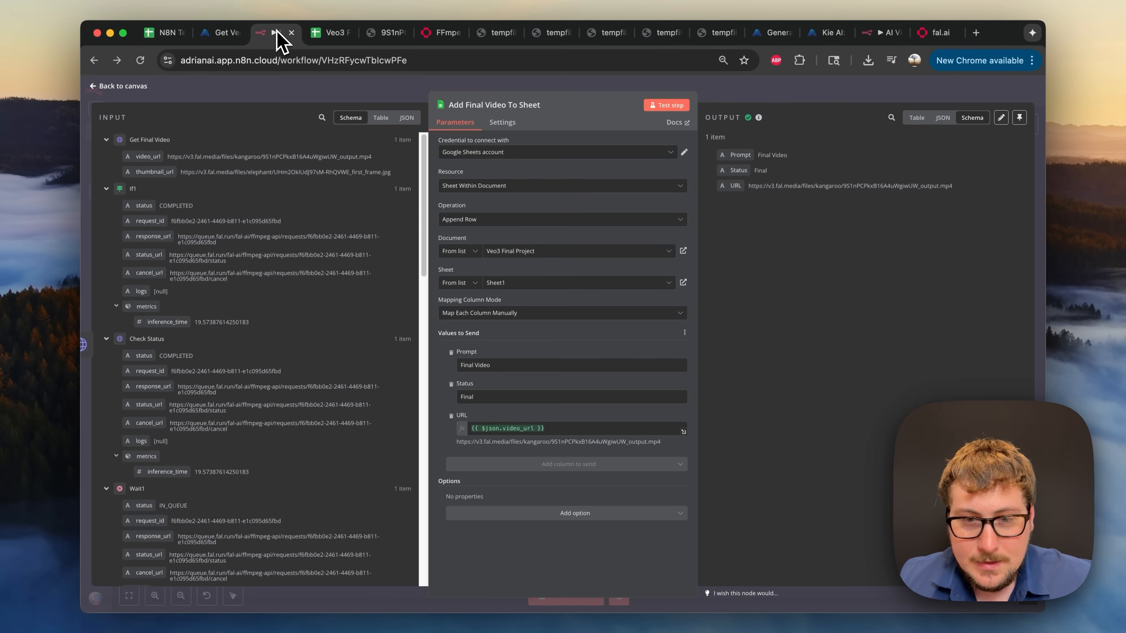
key("Escape")
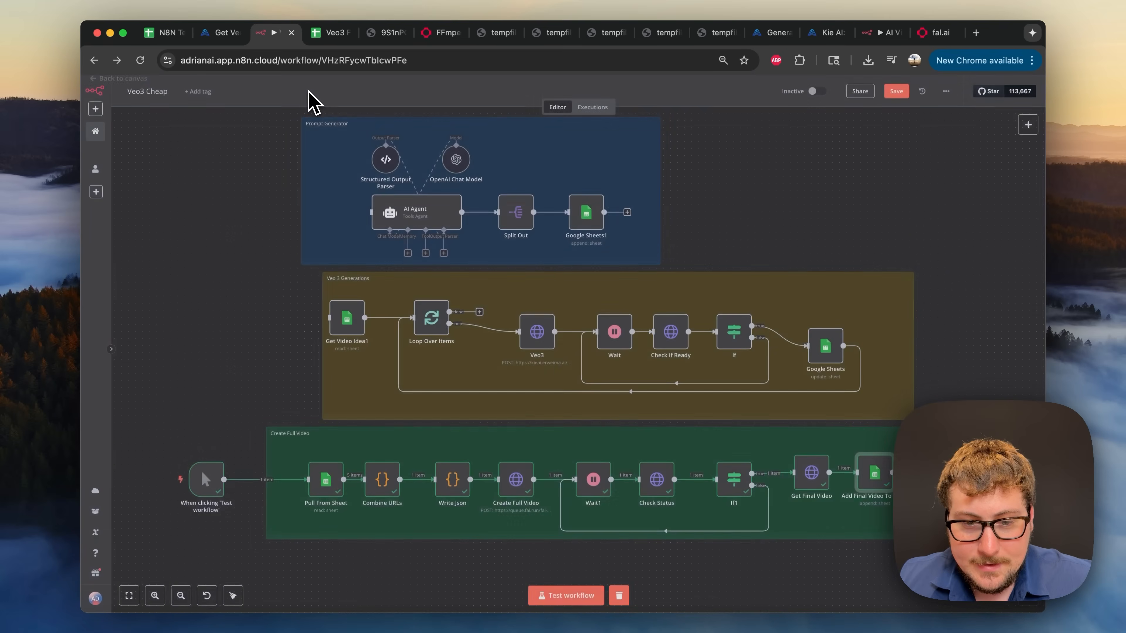
left_click_drag(212, 479, 375, 212)
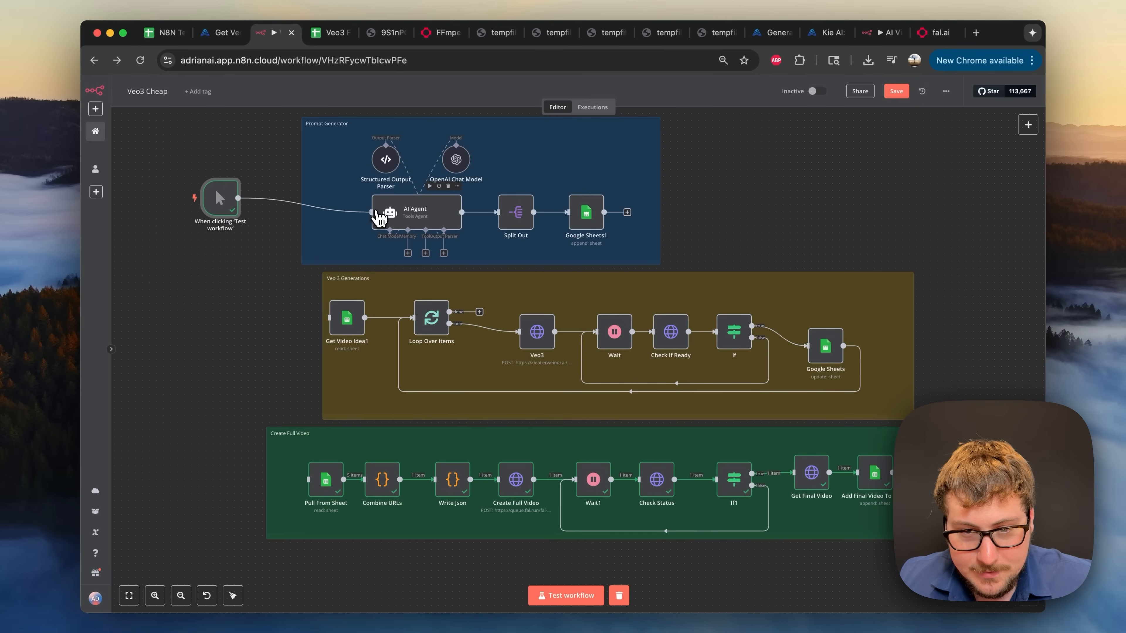
- Connect Google Sheets1 to Get Video Idea1 and Loop Over Items' done output to Pull From Sheet
left_click_drag(604, 212, 325, 328)
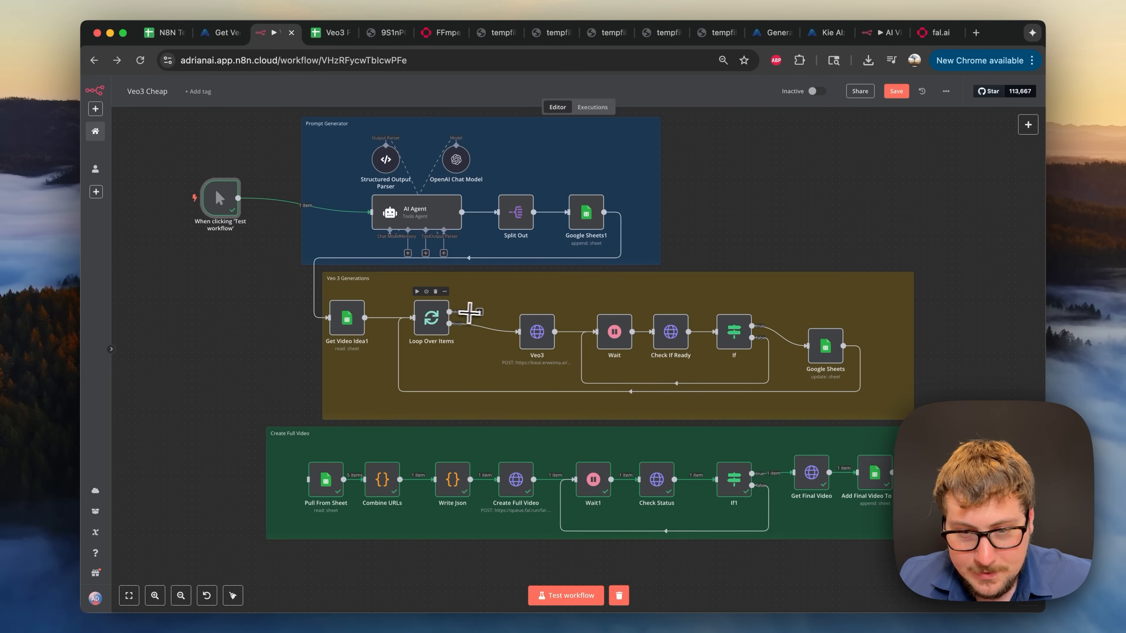
left_click_drag(449, 312, 309, 481)
mouse_move(173, 203)
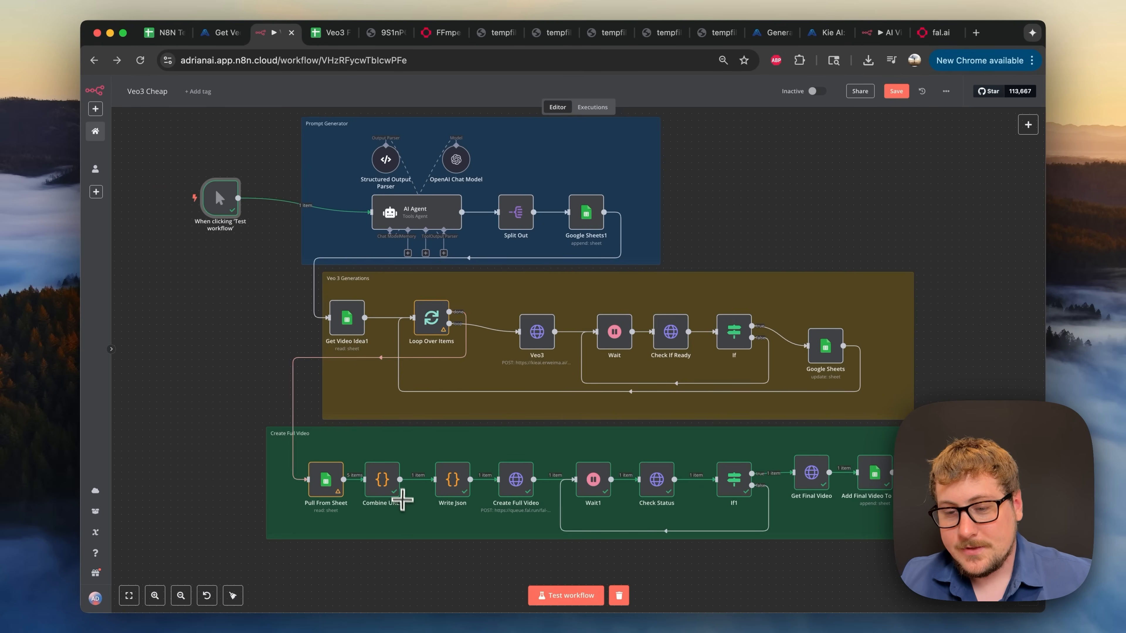
left_click(330, 32)
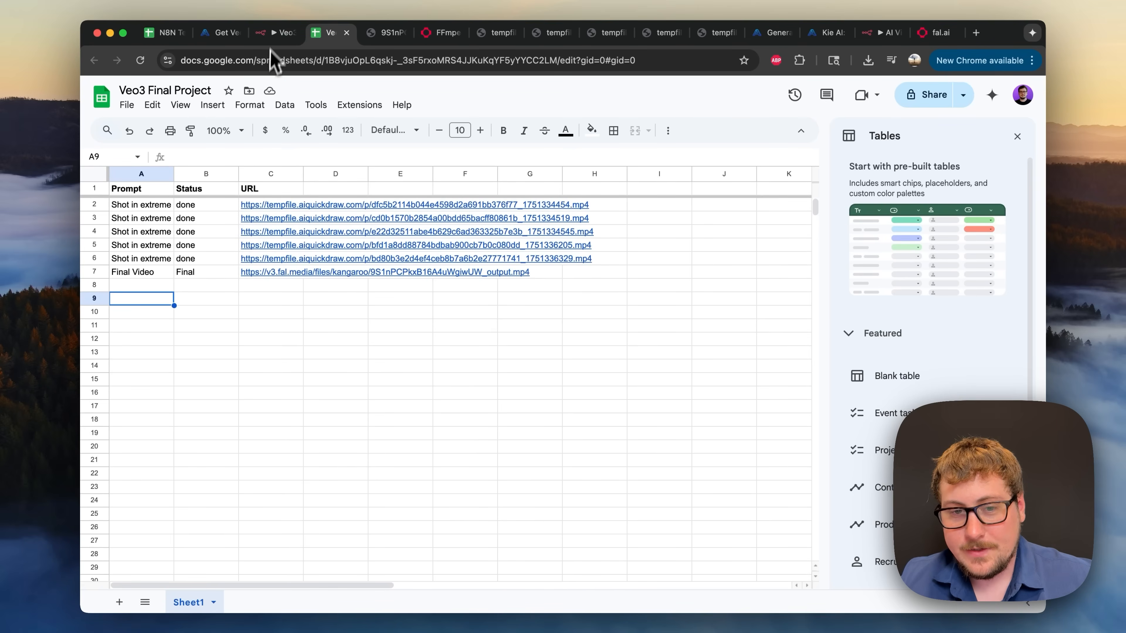
left_click(275, 33)
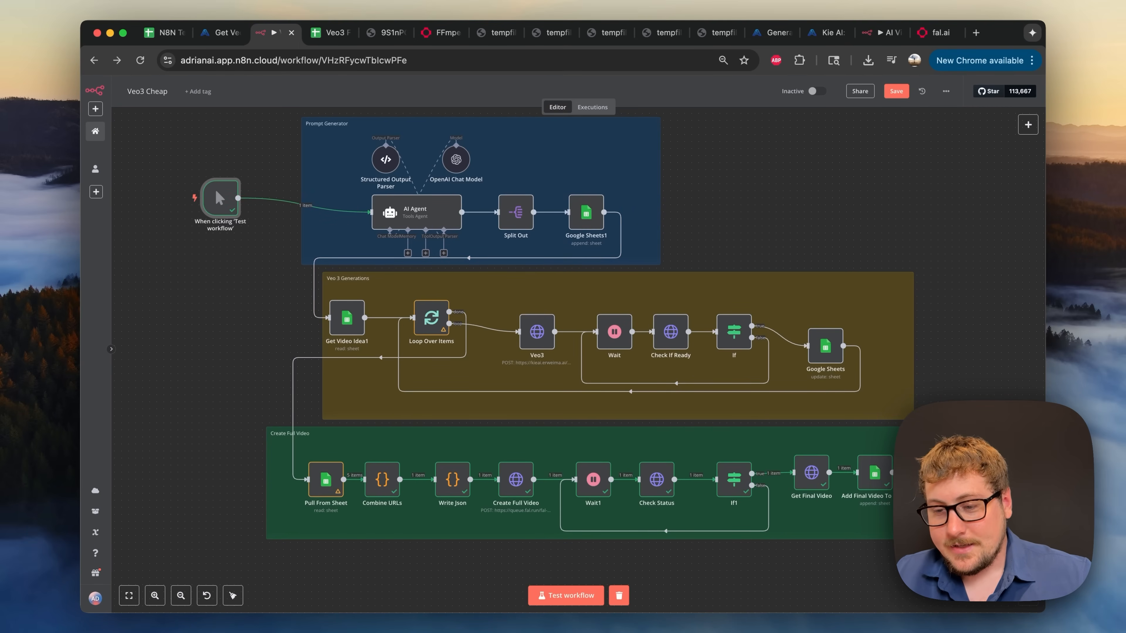
double_click(421, 221)
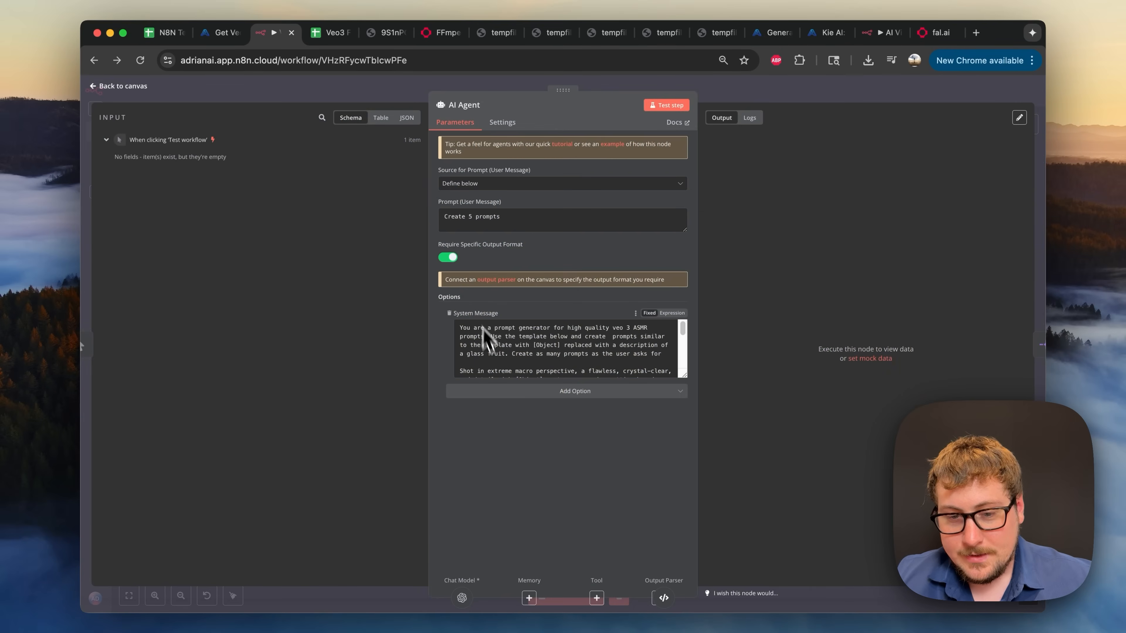
scroll(495, 373, "up", 2)
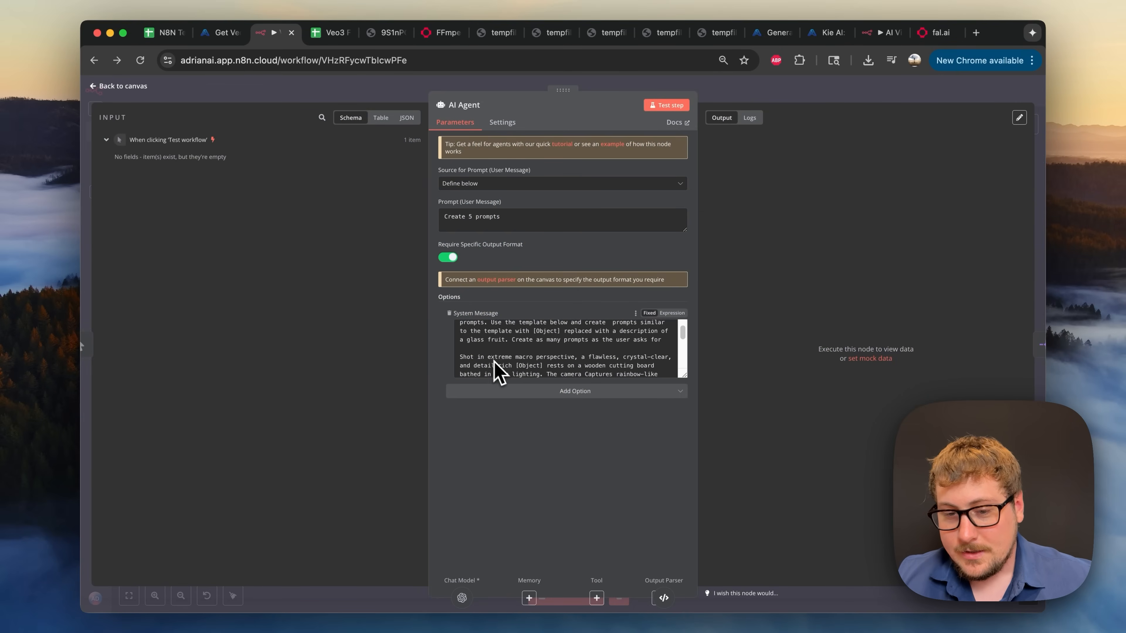
scroll(517, 360, "up", 2)
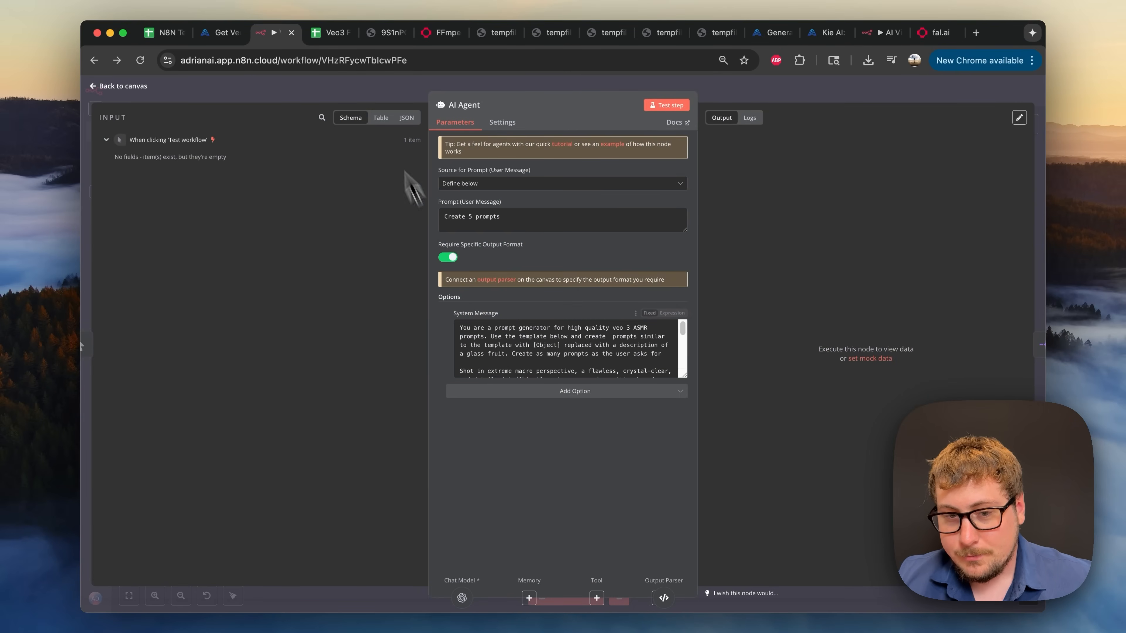
left_click(369, 93)
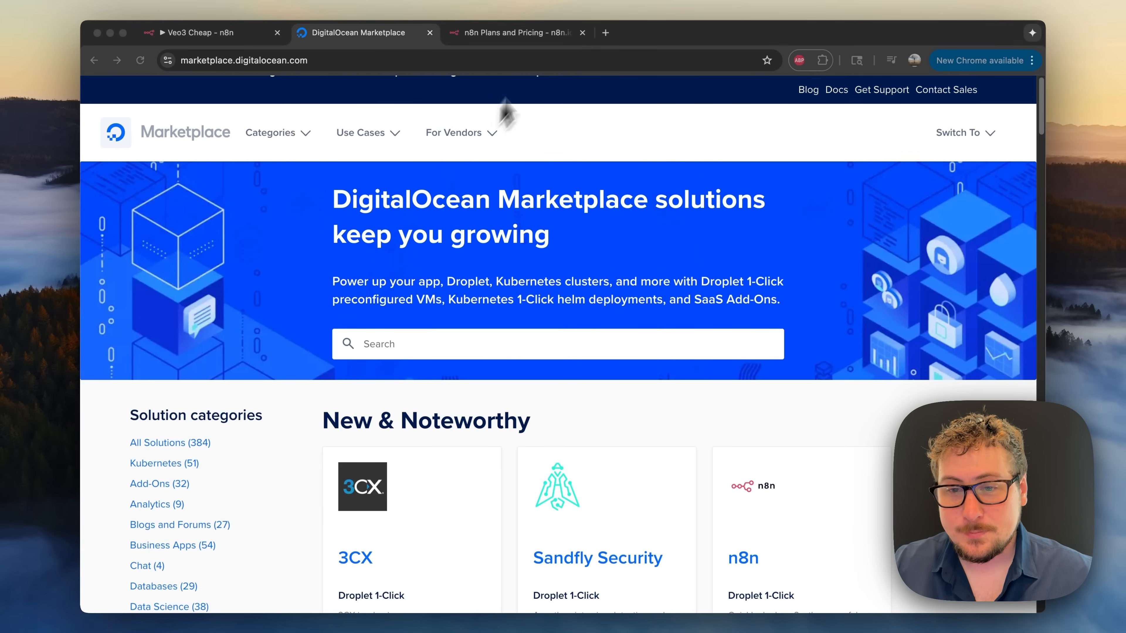
- Glance at n8n's pricing plans, then return to the DigitalOcean Marketplace
left_click(524, 36)
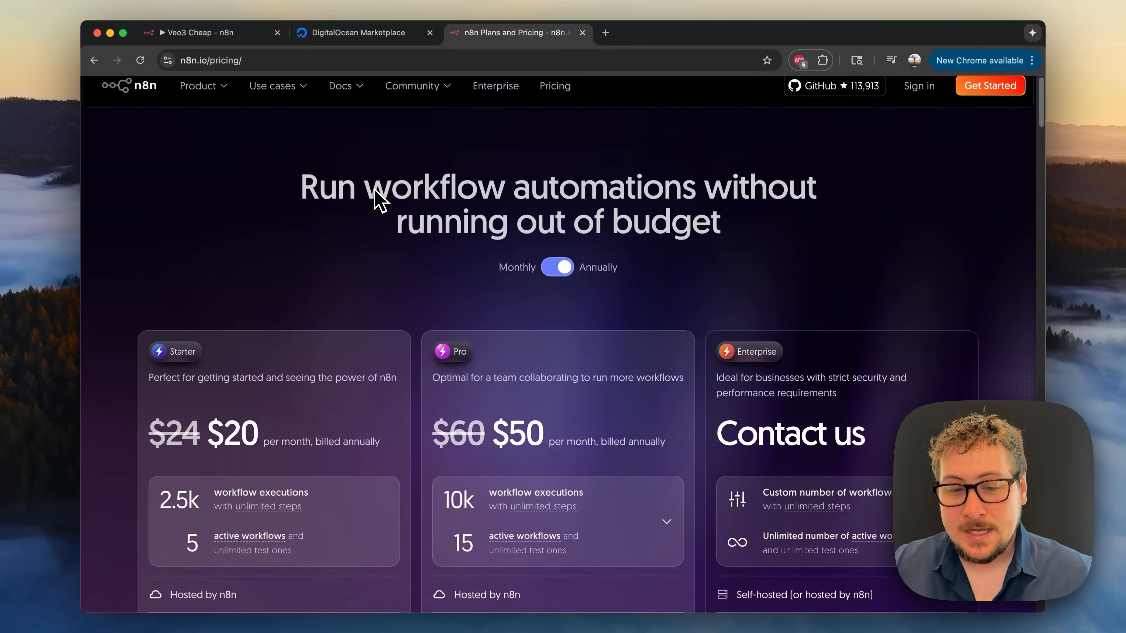
scroll(386, 197, "up", 1)
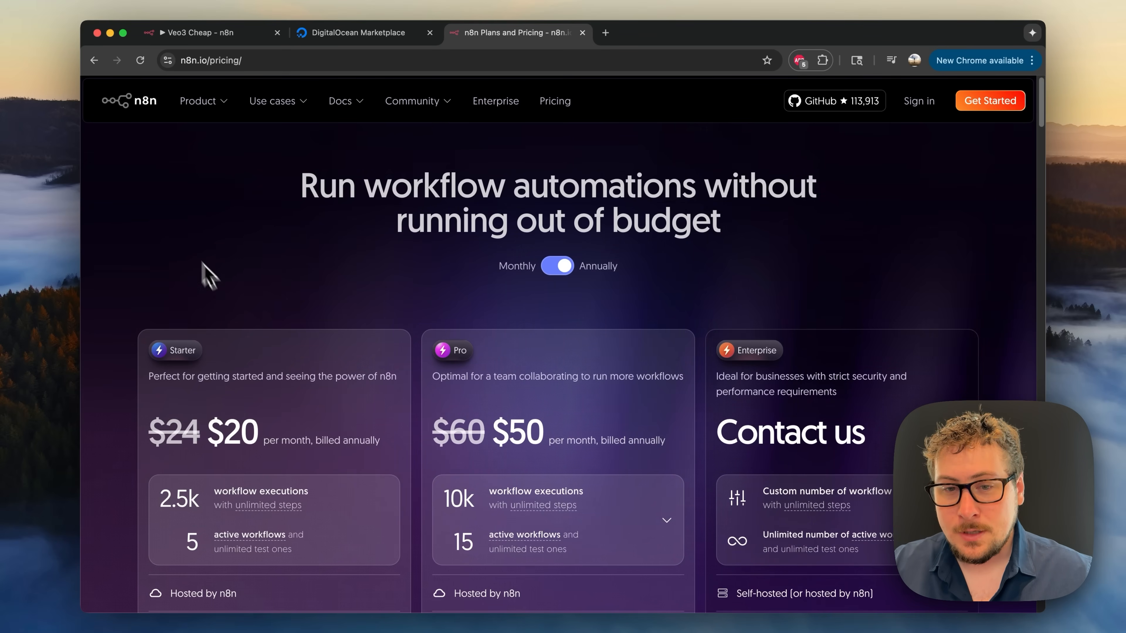
left_click(324, 44)
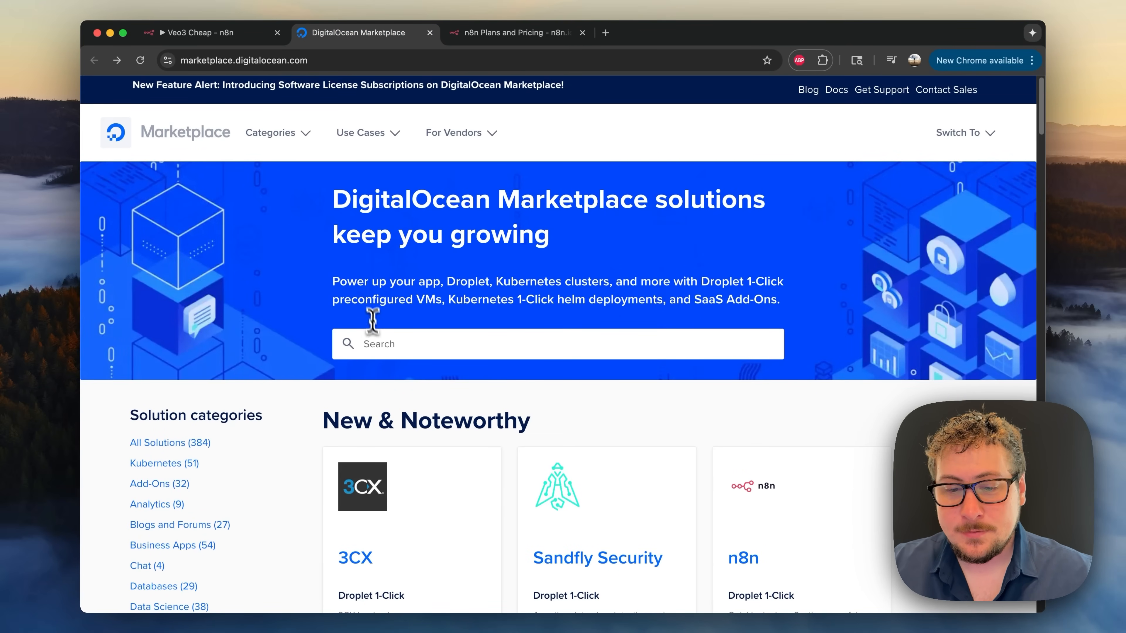
- Search the Marketplace for n8n and start a droplet from its 1-Click app
left_click(376, 345)
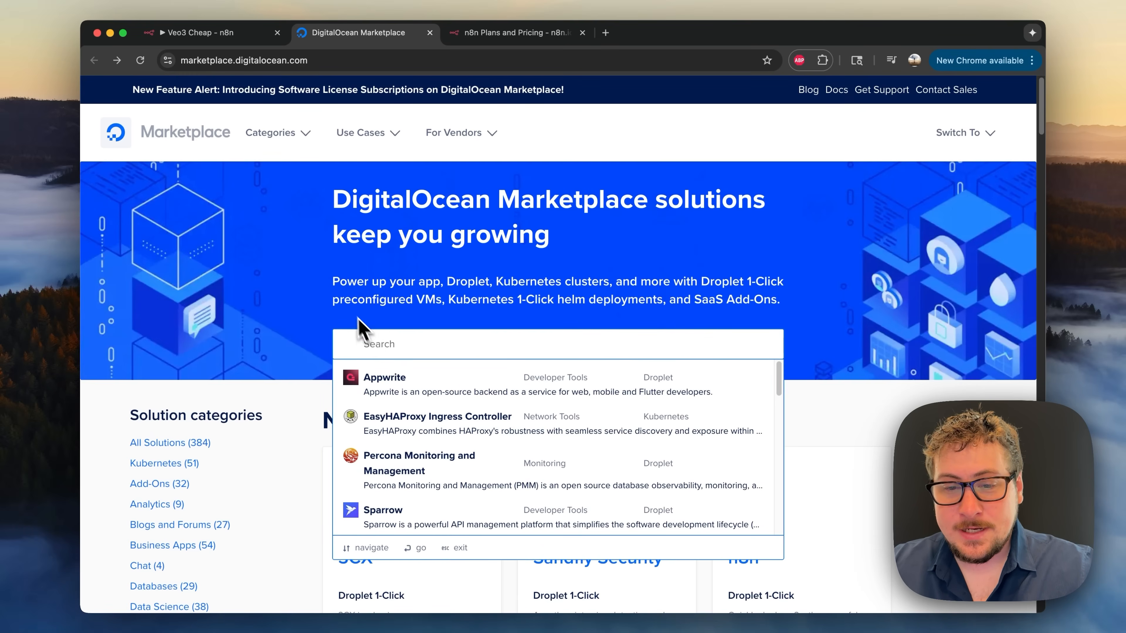
left_click(331, 307)
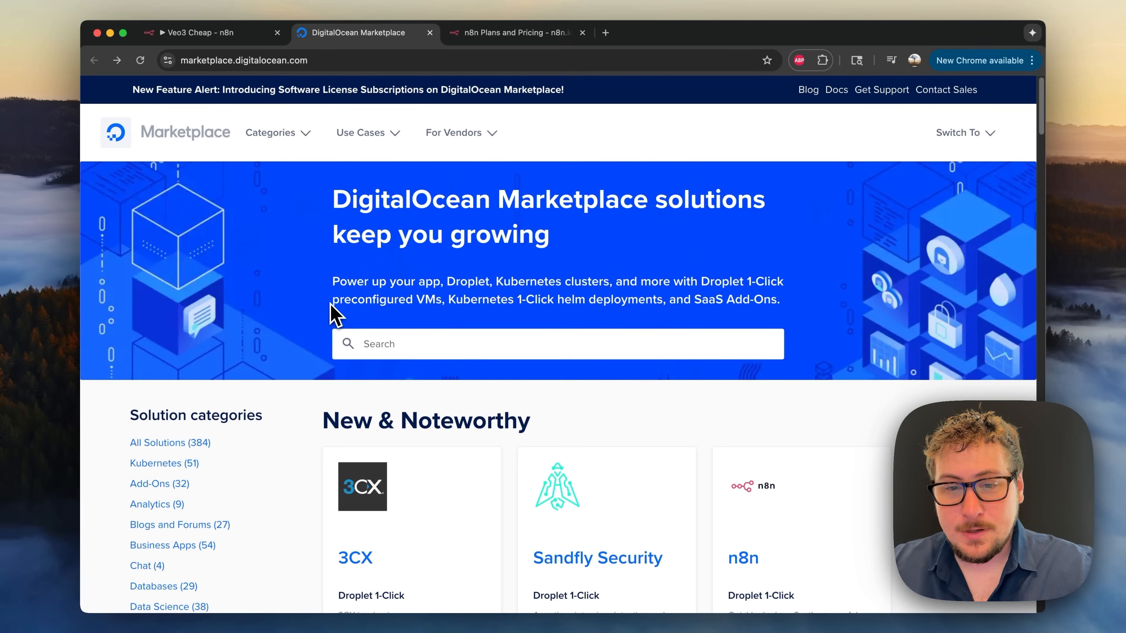
left_click(371, 338)
type("n8n")
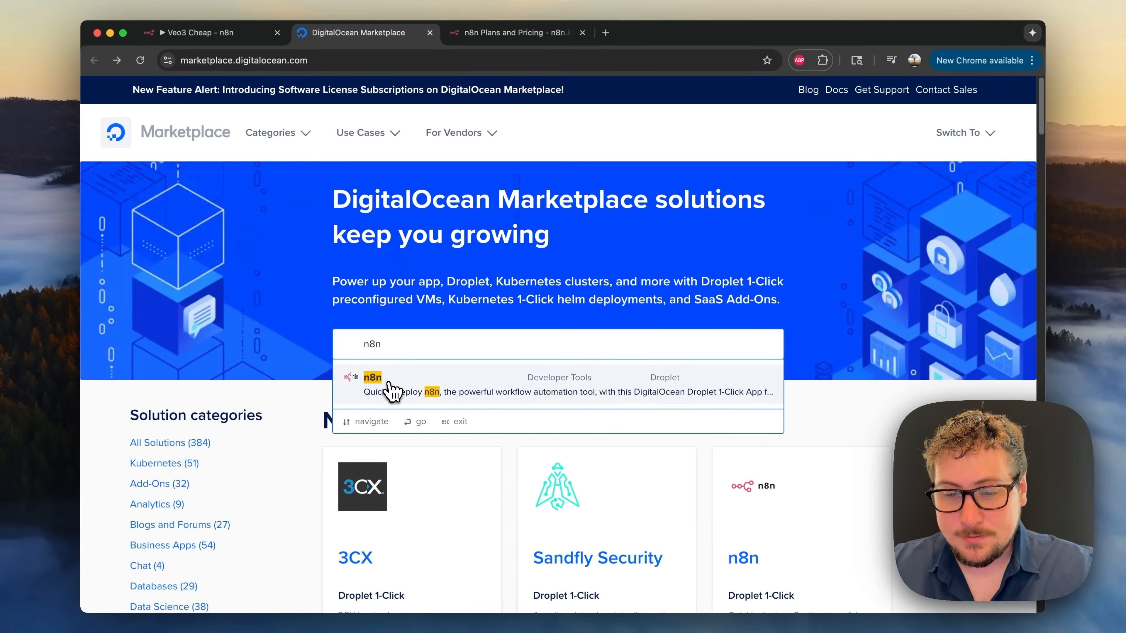
left_click(392, 390)
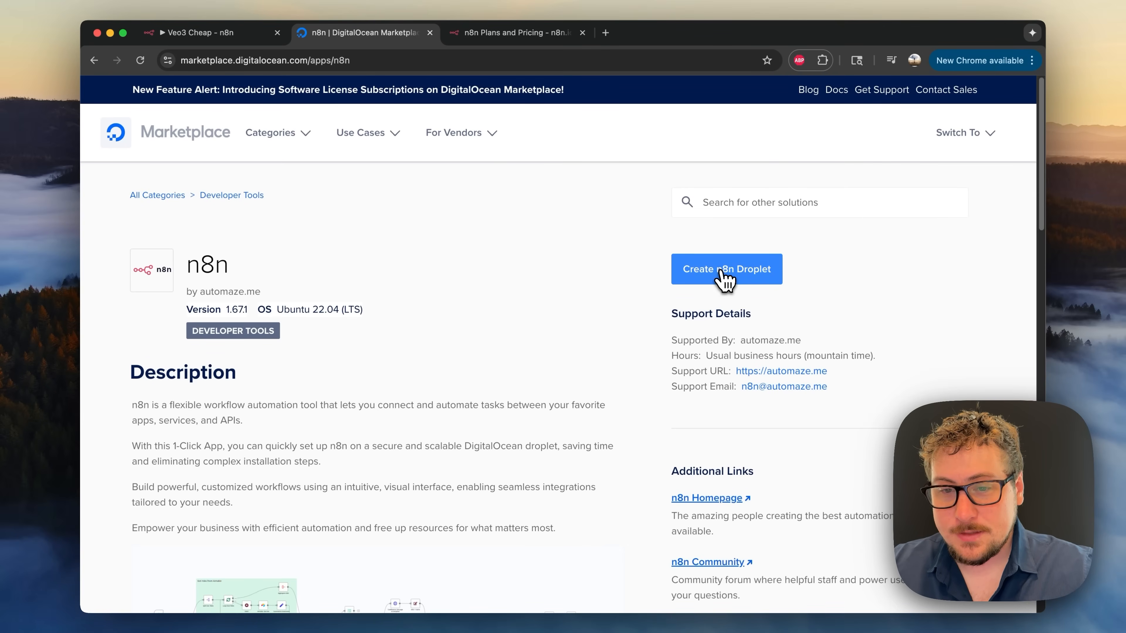
left_click(723, 279)
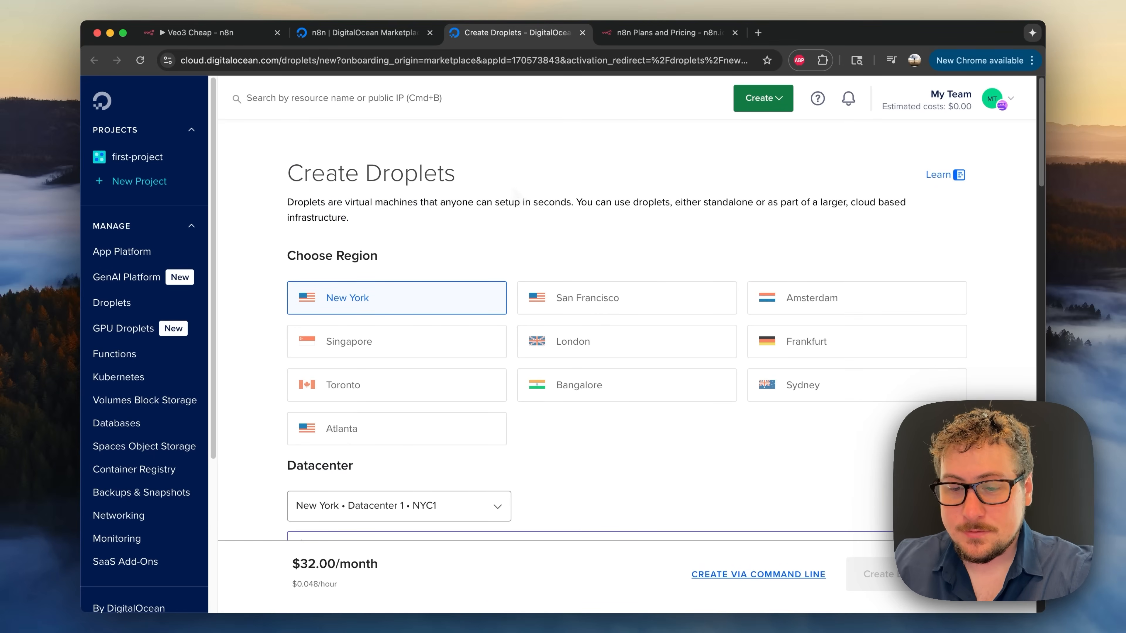
- Place the droplet in San Francisco on the $6/month regular SSD plan
left_click(559, 303)
scroll(573, 289, "down", 6)
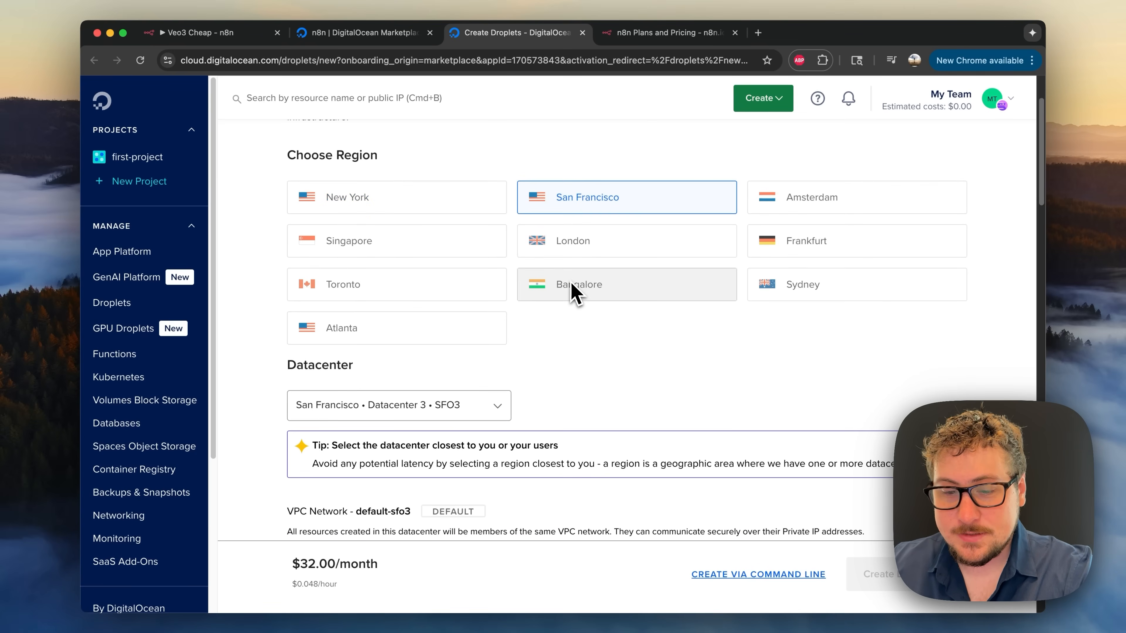
scroll(573, 288, "down", 6)
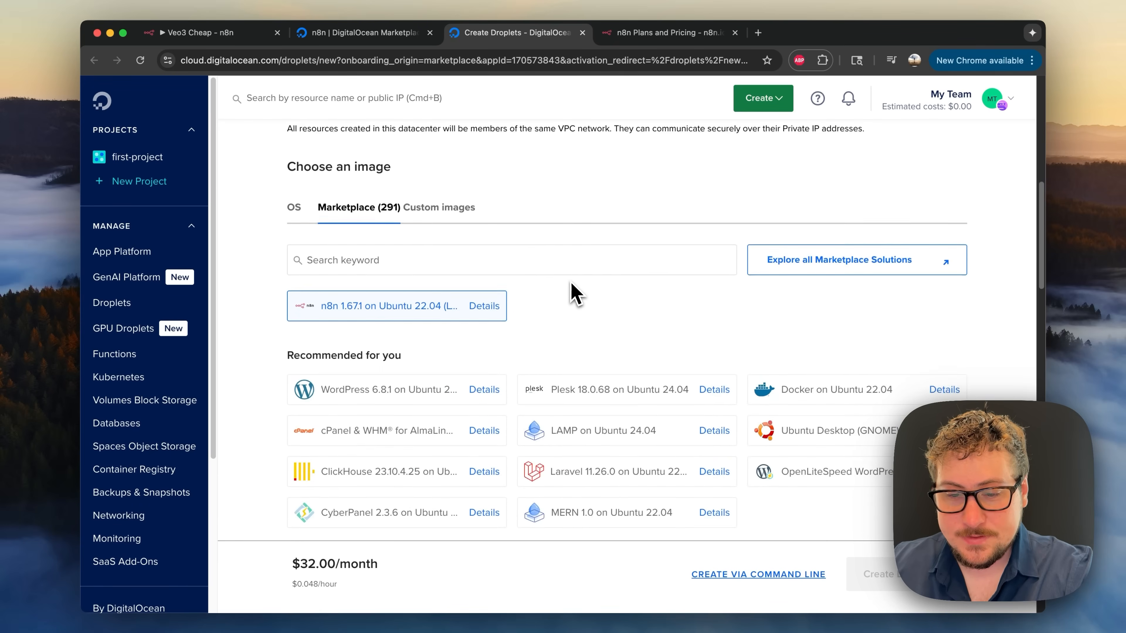
scroll(403, 268, "down", 1)
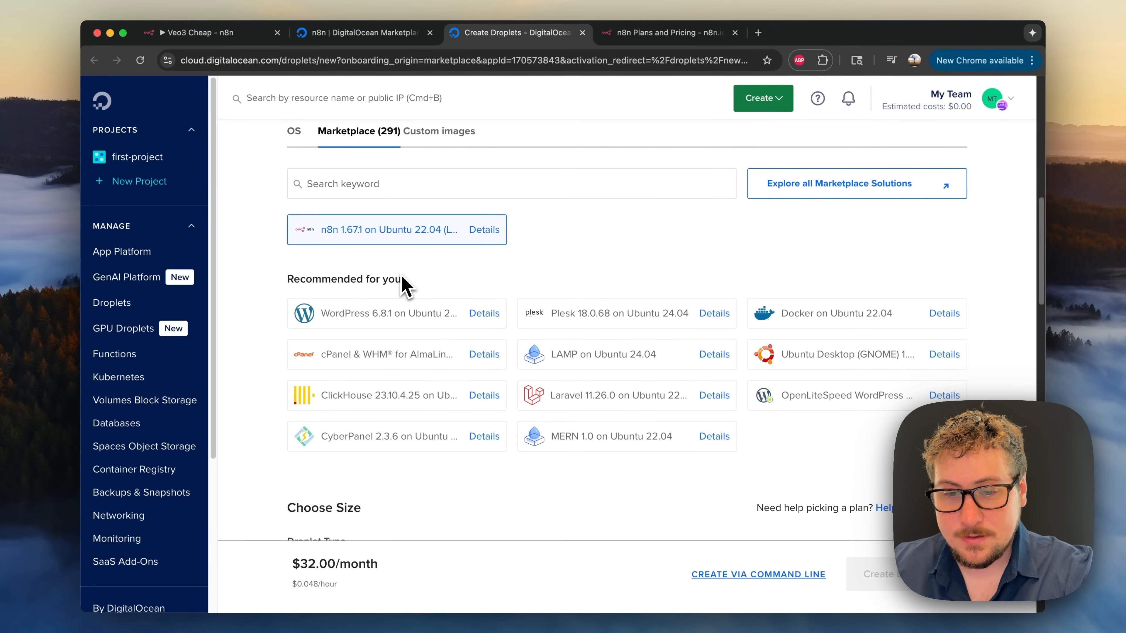
scroll(403, 278, "down", 7)
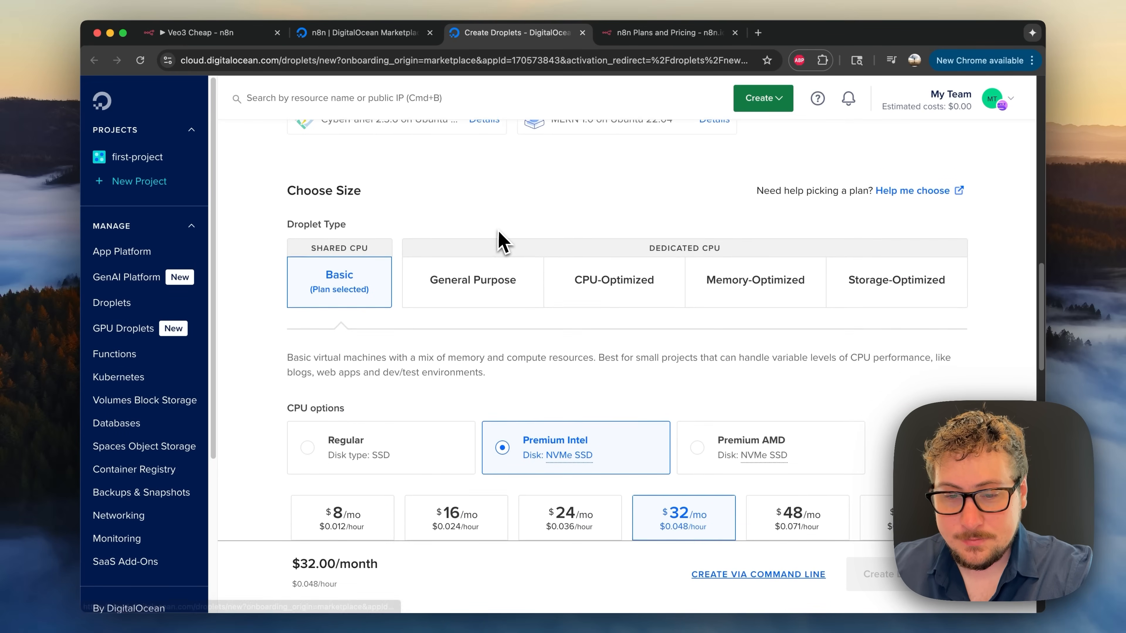
scroll(478, 267, "down", 1)
scroll(377, 315, "down", 2)
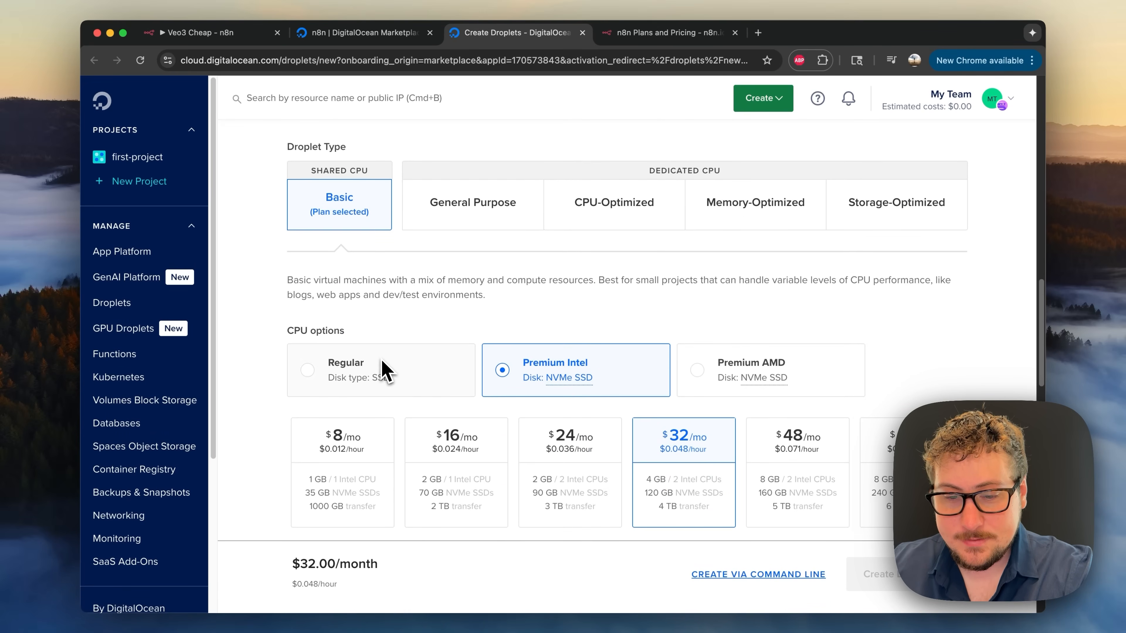
left_click(416, 373)
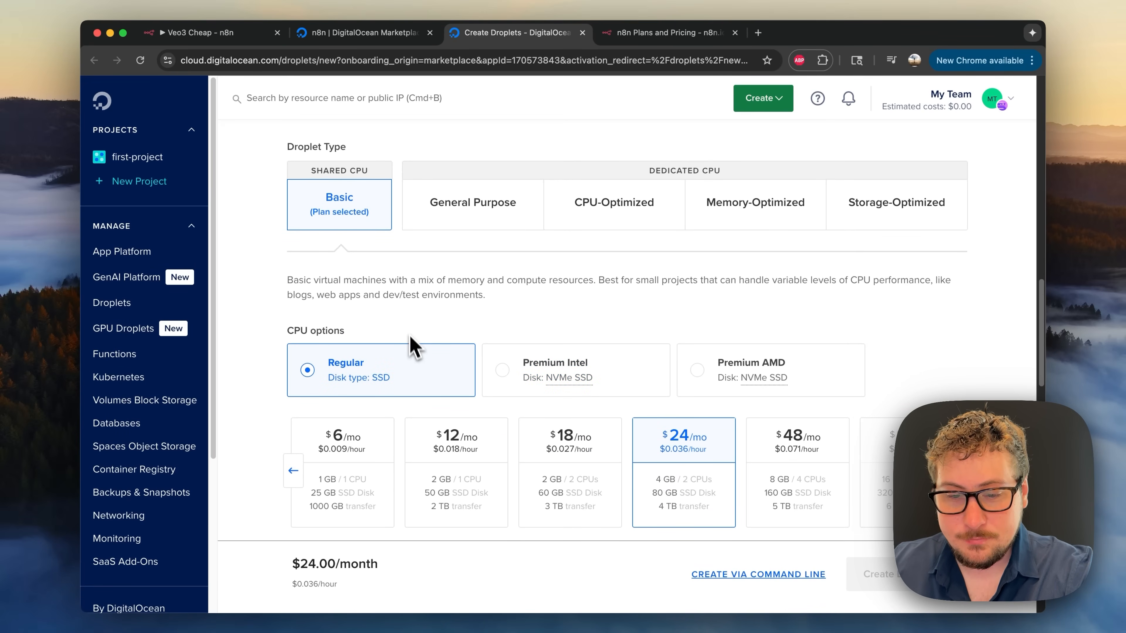
scroll(408, 335, "down", 2)
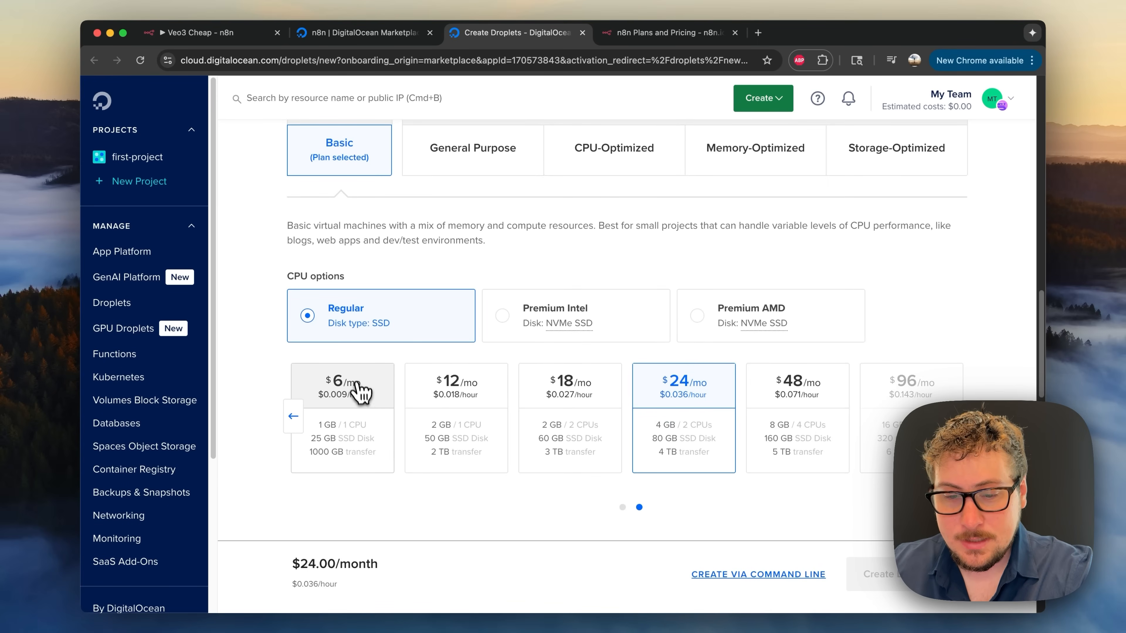
left_click(360, 412)
- Review the authentication and Finalize Details sections: quantity, hostname and first-project
scroll(414, 352, "down", 6)
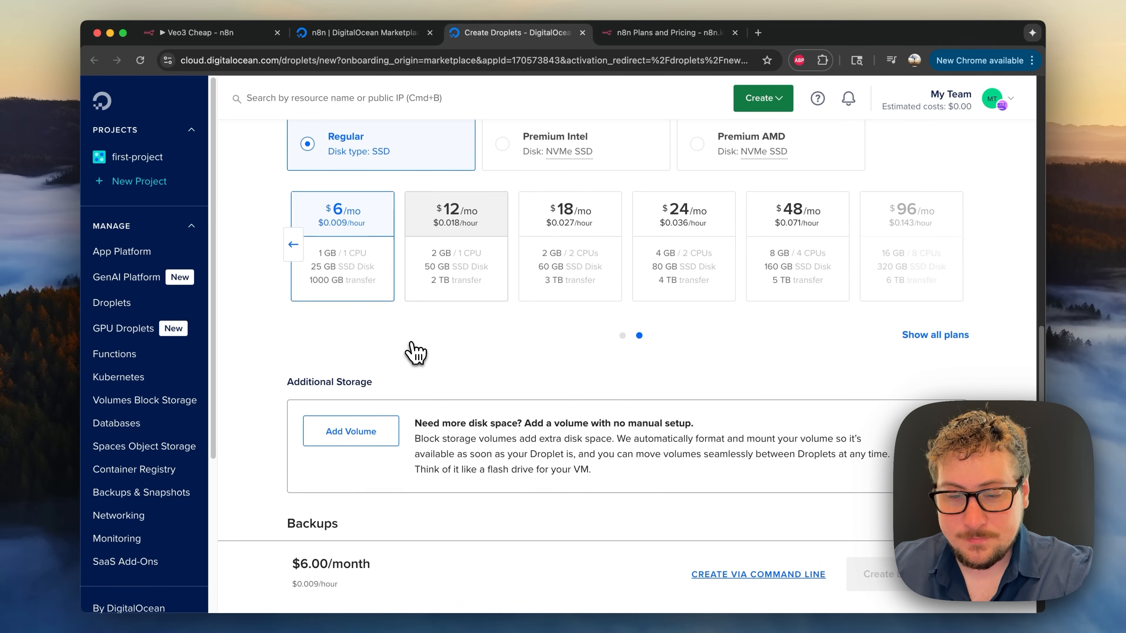
scroll(372, 266, "down", 9)
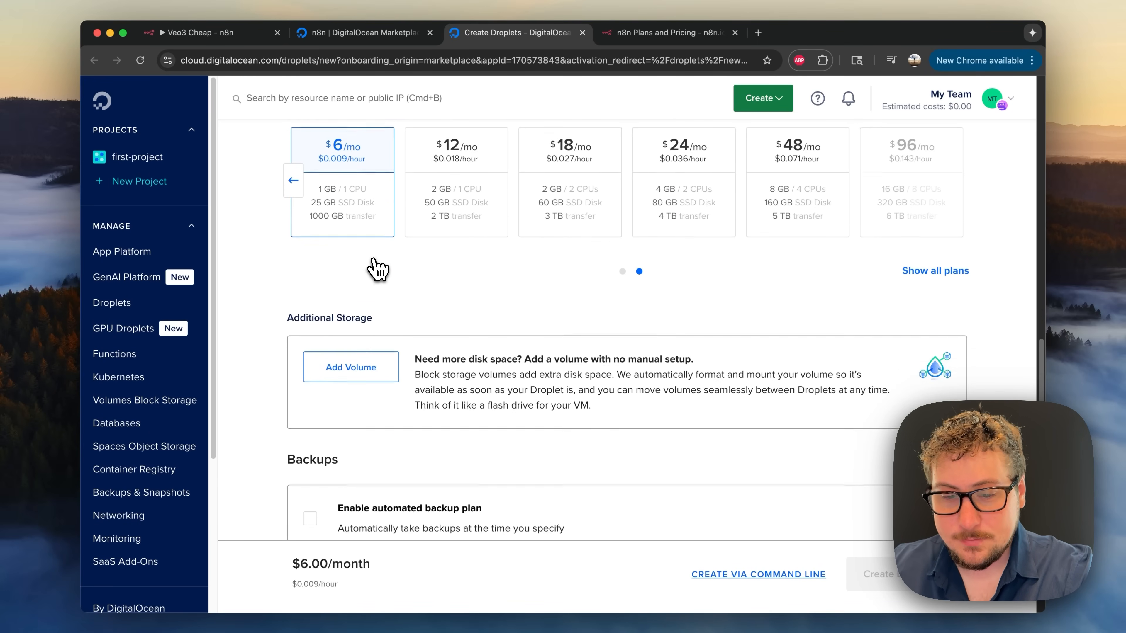
scroll(378, 268, "down", 5)
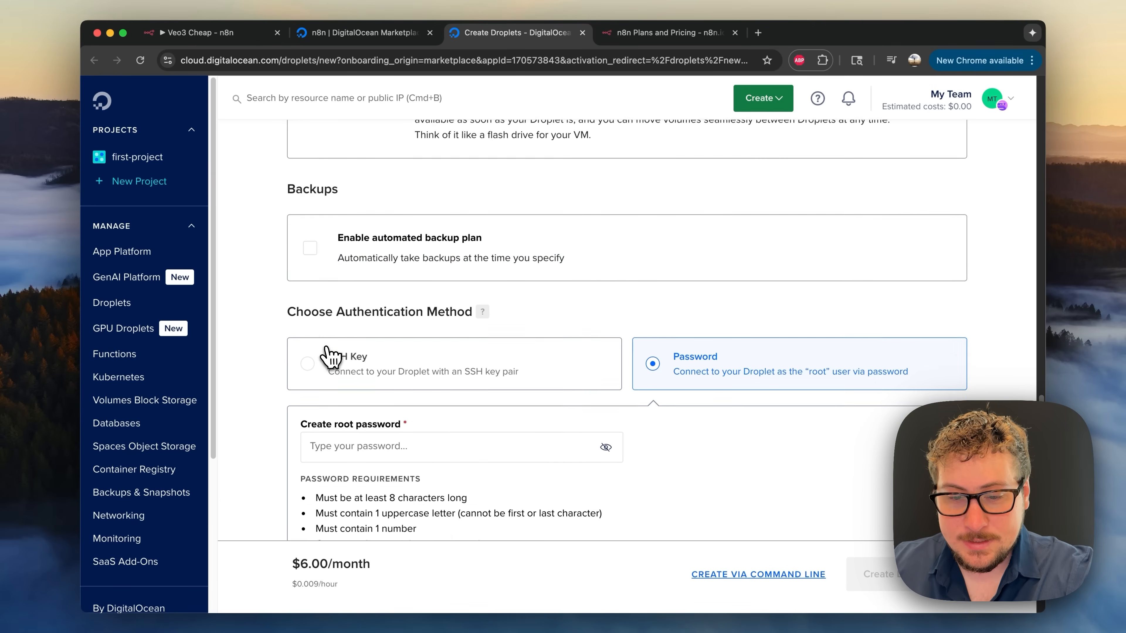
scroll(330, 362, "down", 2)
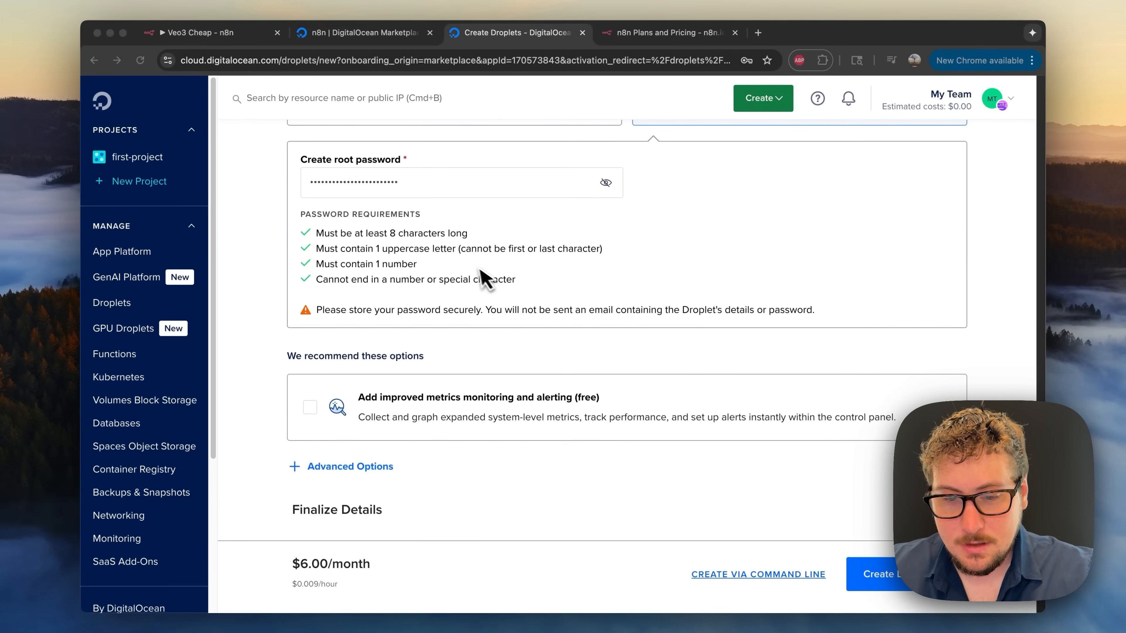
scroll(483, 277, "down", 3)
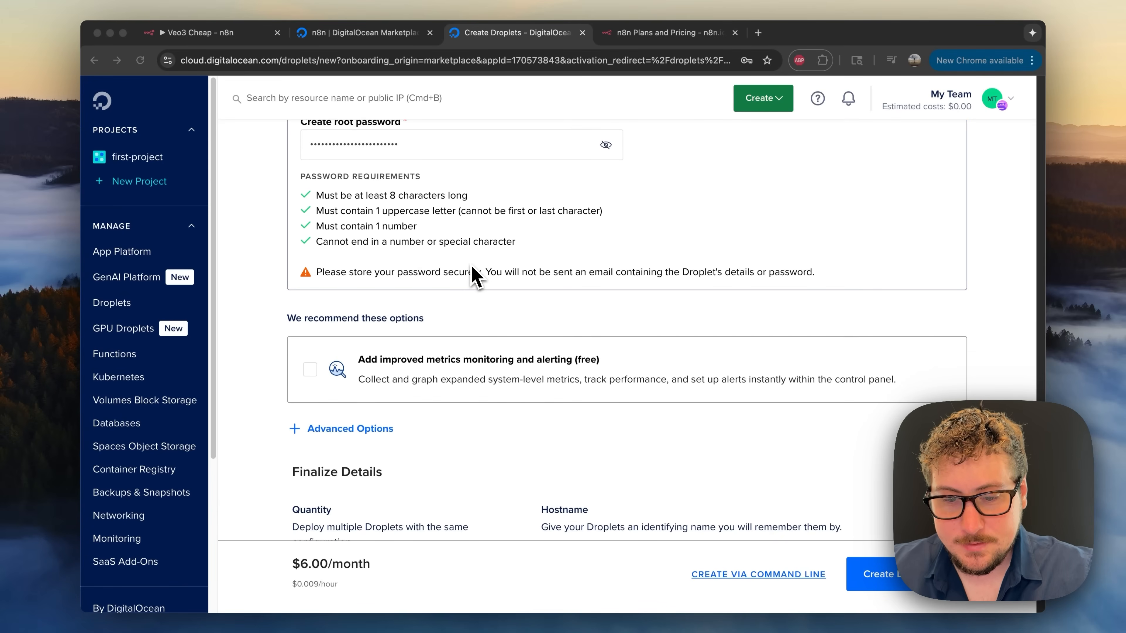
scroll(350, 306, "down", 7)
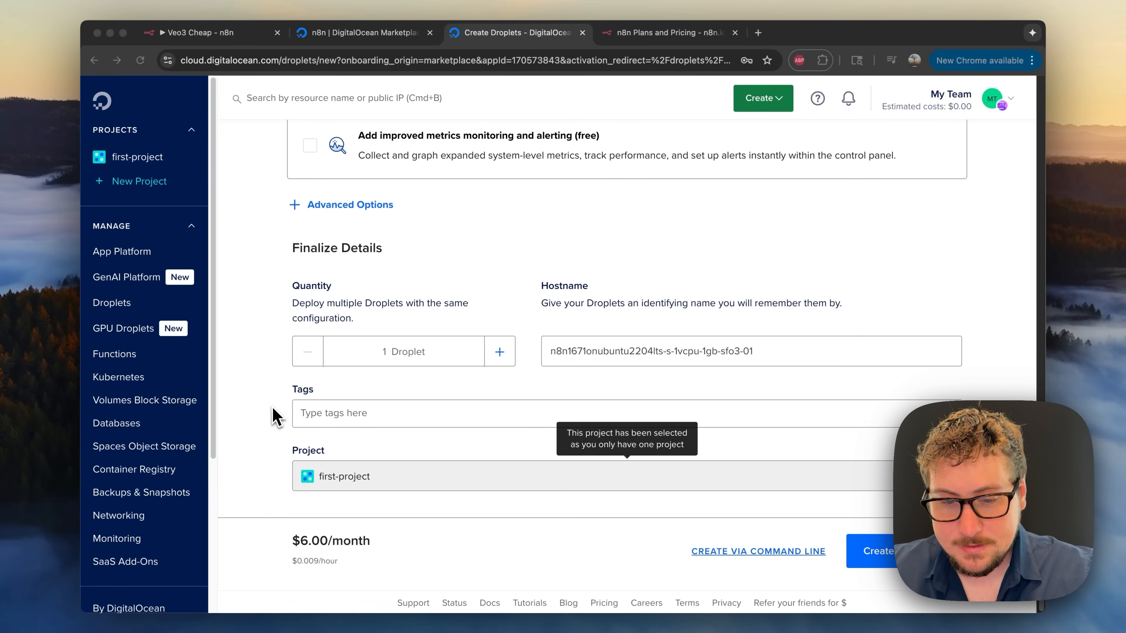
left_click(269, 417)
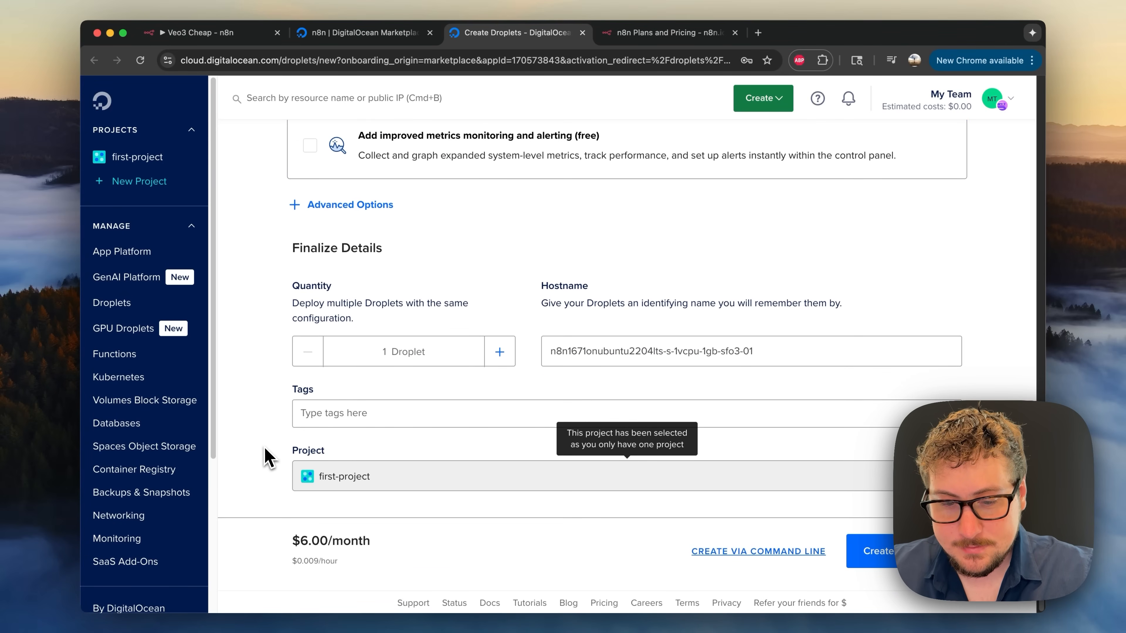
- Create the droplet and wait until it runs in first-project with IP 137.184.34.83
left_click(873, 556)
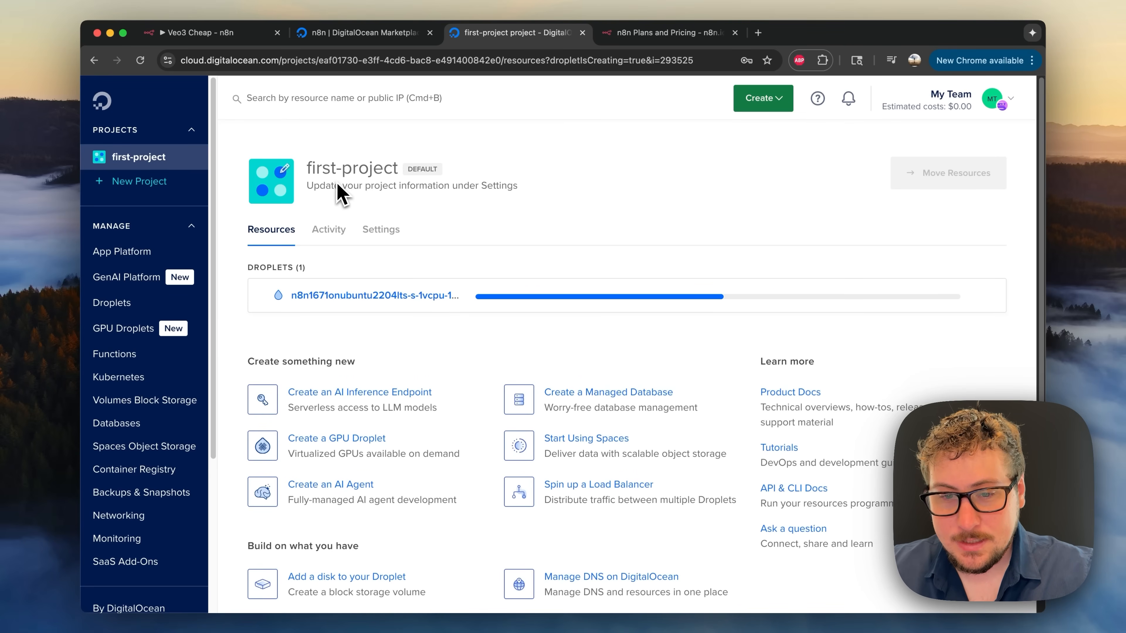
scroll(520, 205, "down", 2)
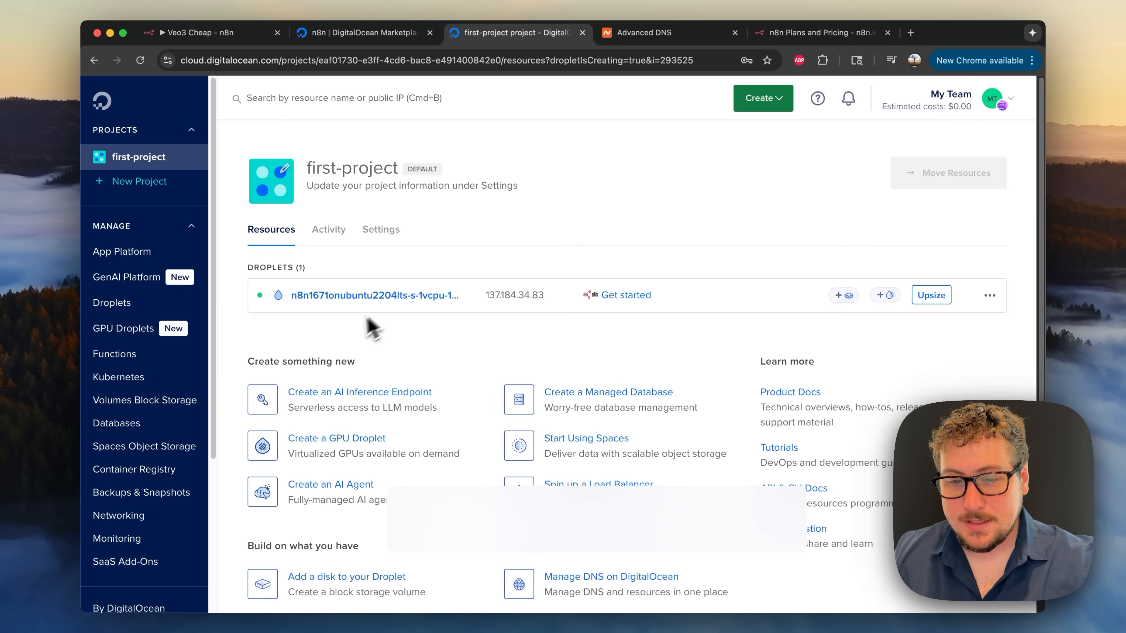
left_click(621, 37)
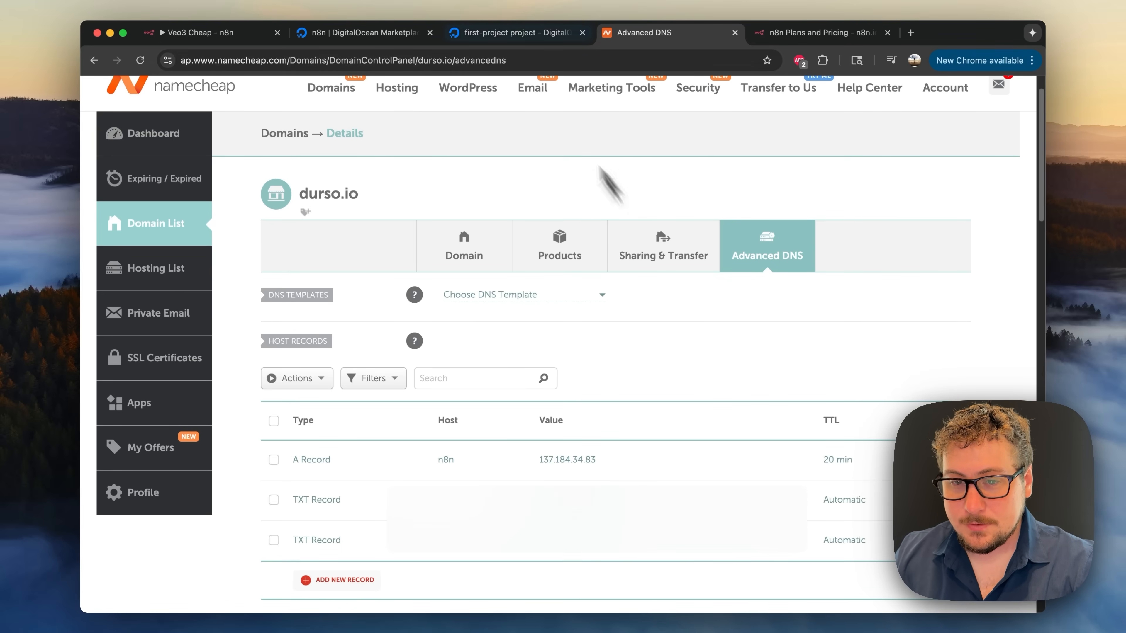
left_click(498, 32)
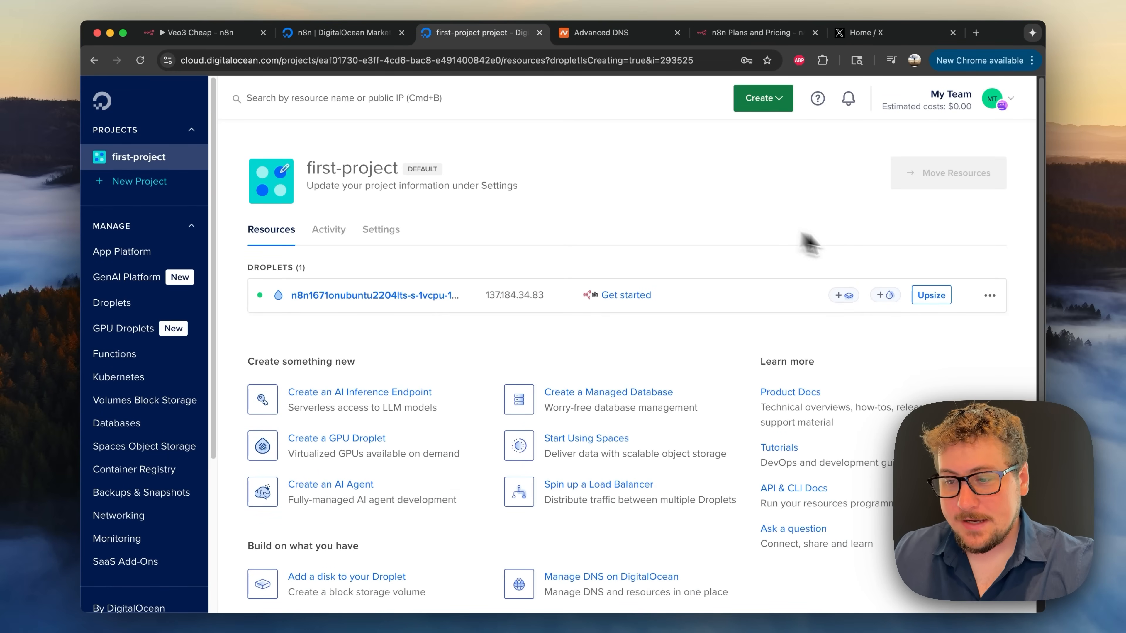
- Launch the browser Droplet Console for the new n8n droplet
left_click(992, 298)
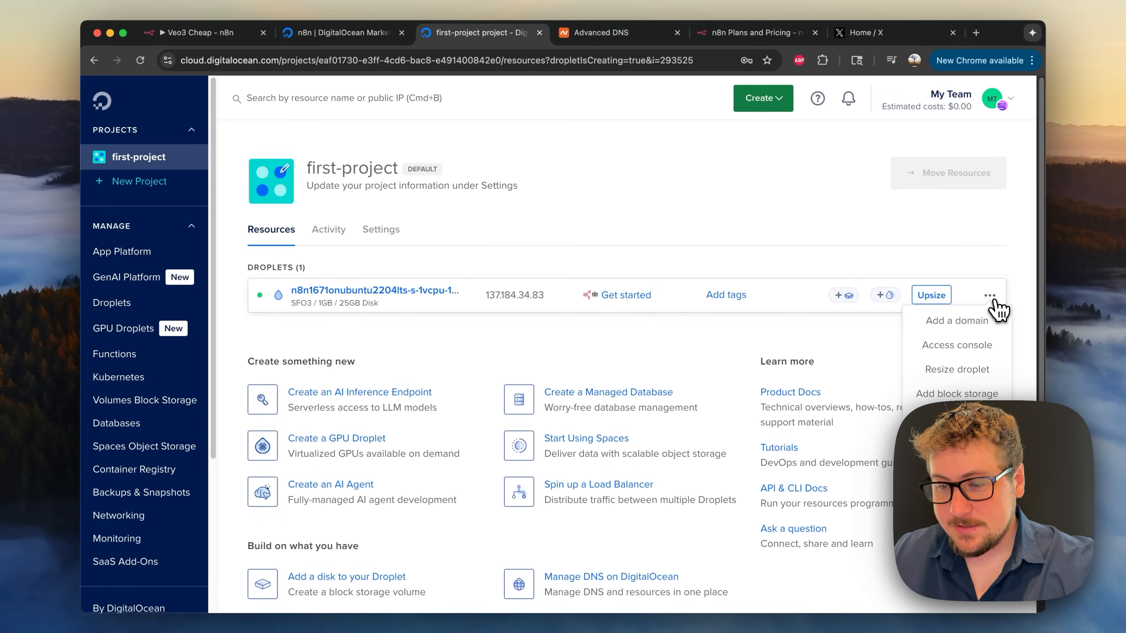
left_click(974, 347)
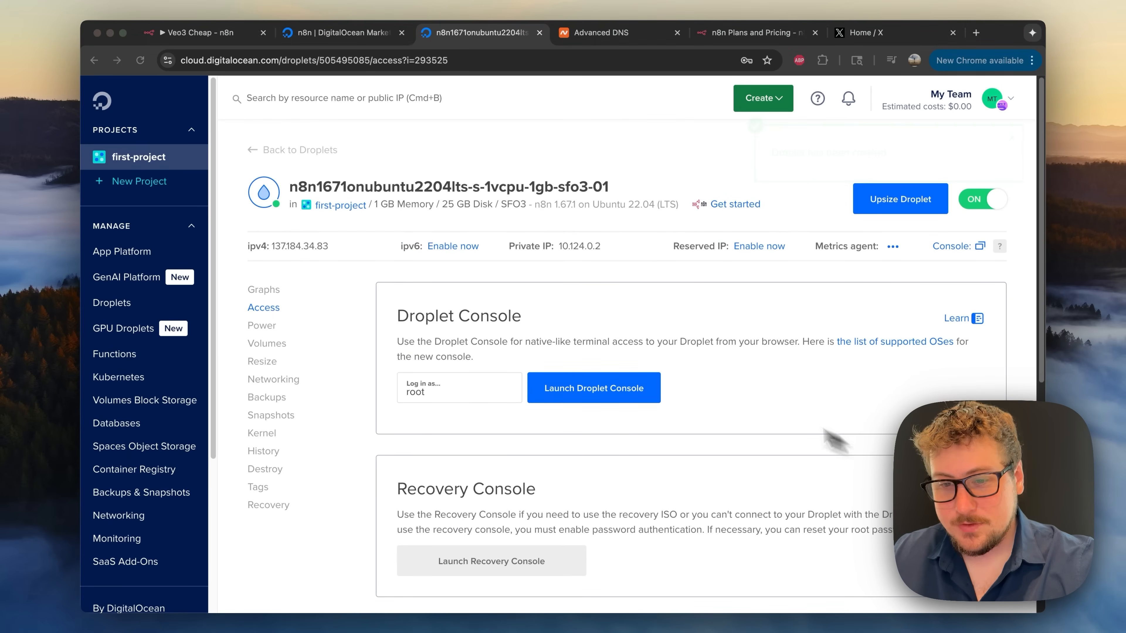
left_click(625, 399)
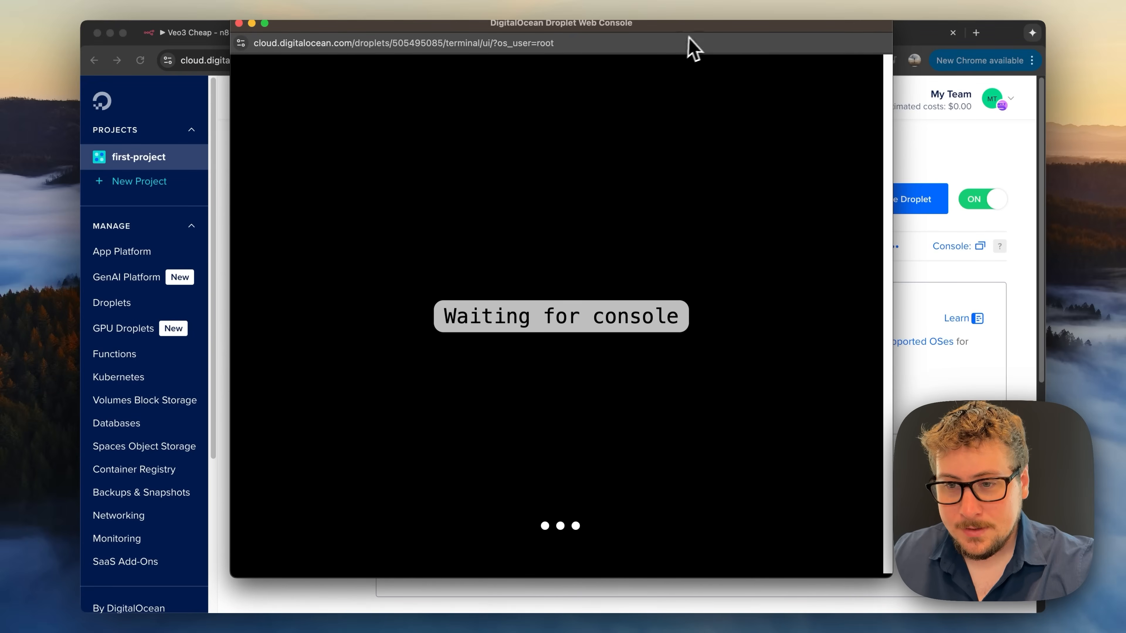
left_click_drag(691, 38, 693, 51)
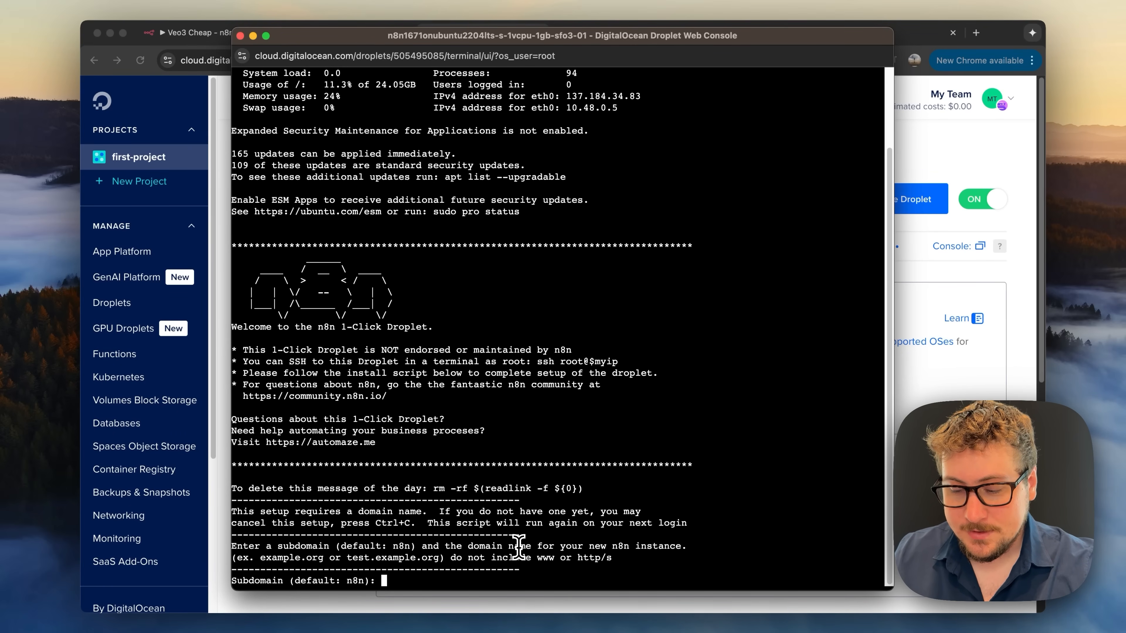
- Answer the n8n setup: default subdomain, domain durso.io, your Let's Encrypt e-mail, N for timezone
key("Return")
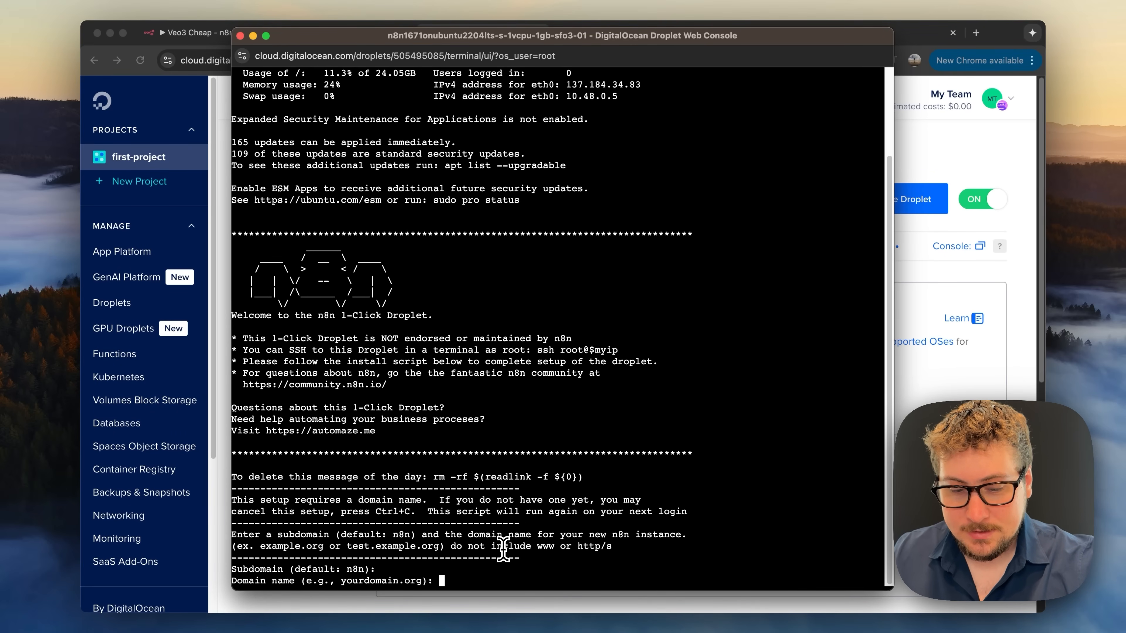
type("d")
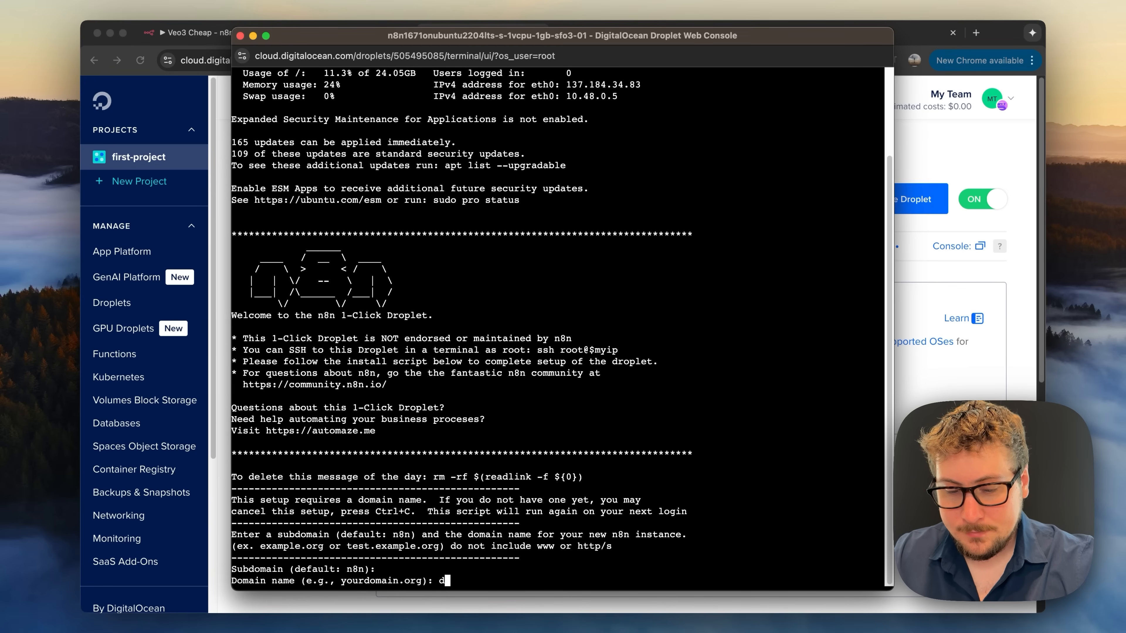
type("urso")
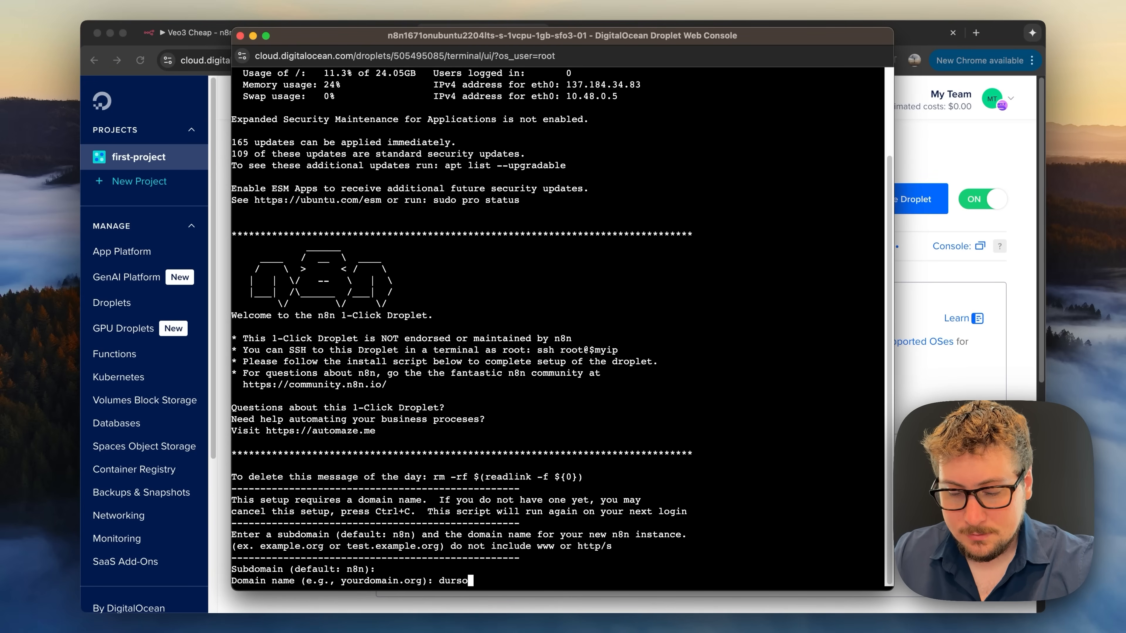
type(".io")
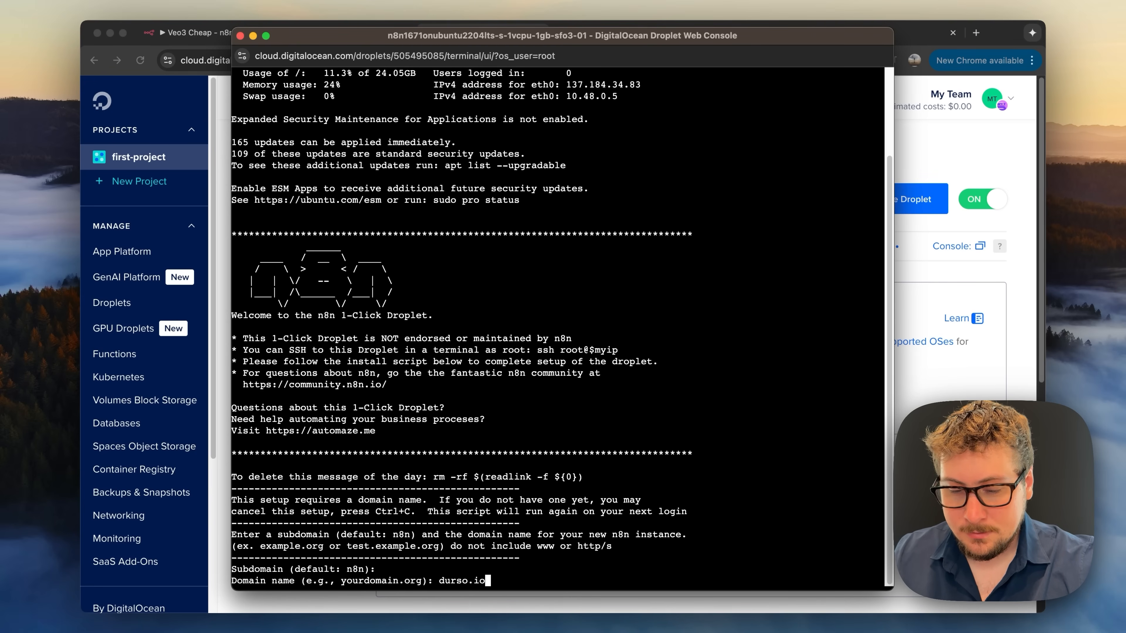
key("Return")
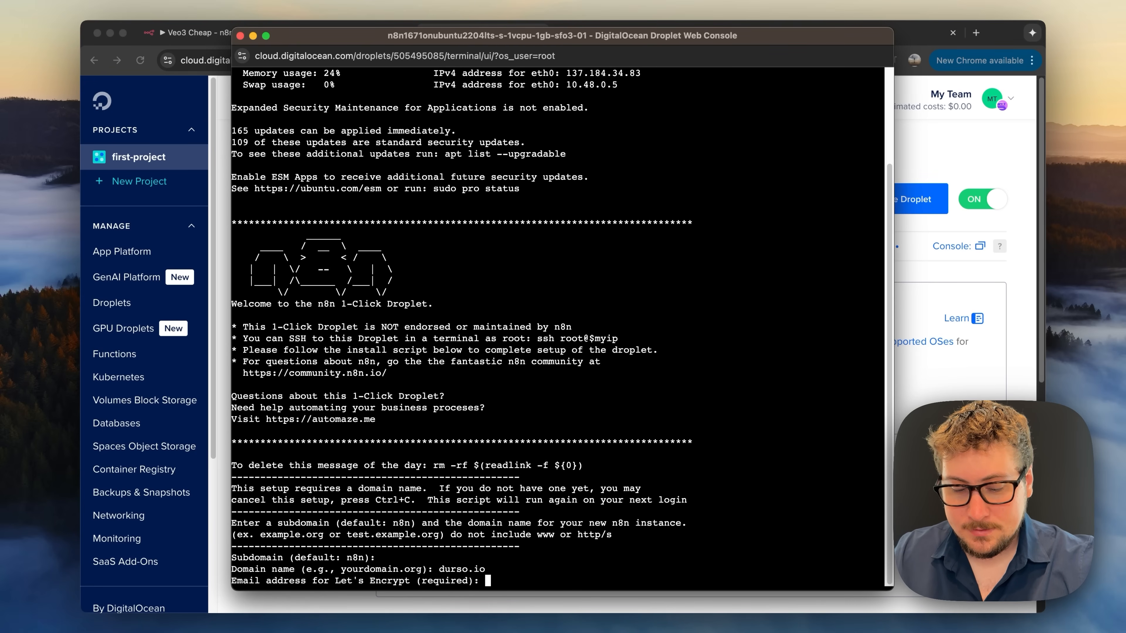
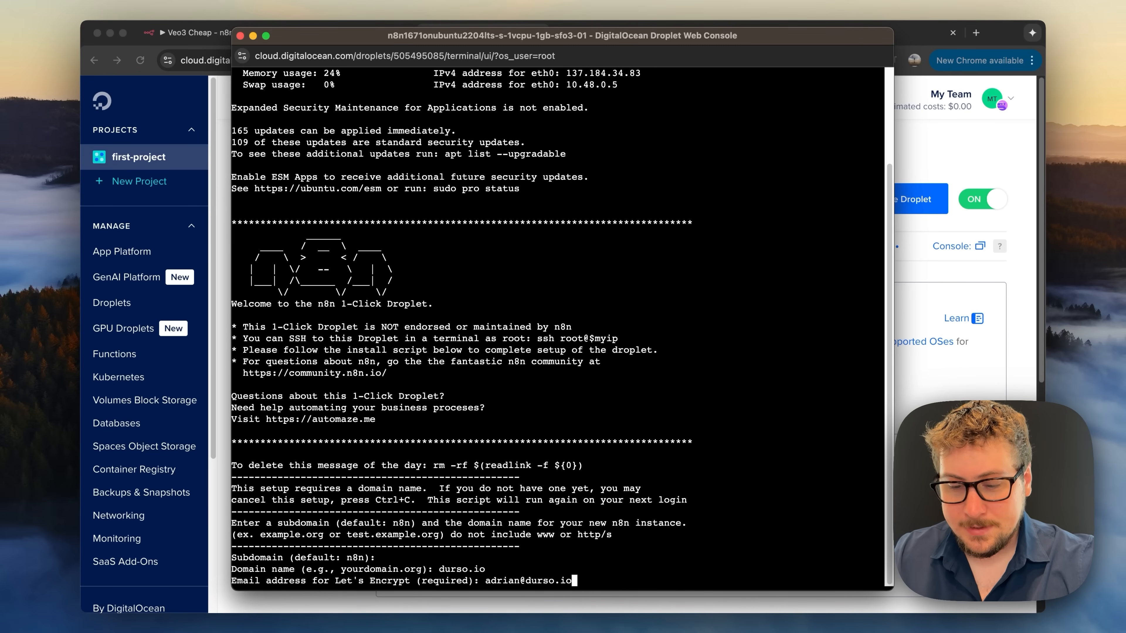
key("Return")
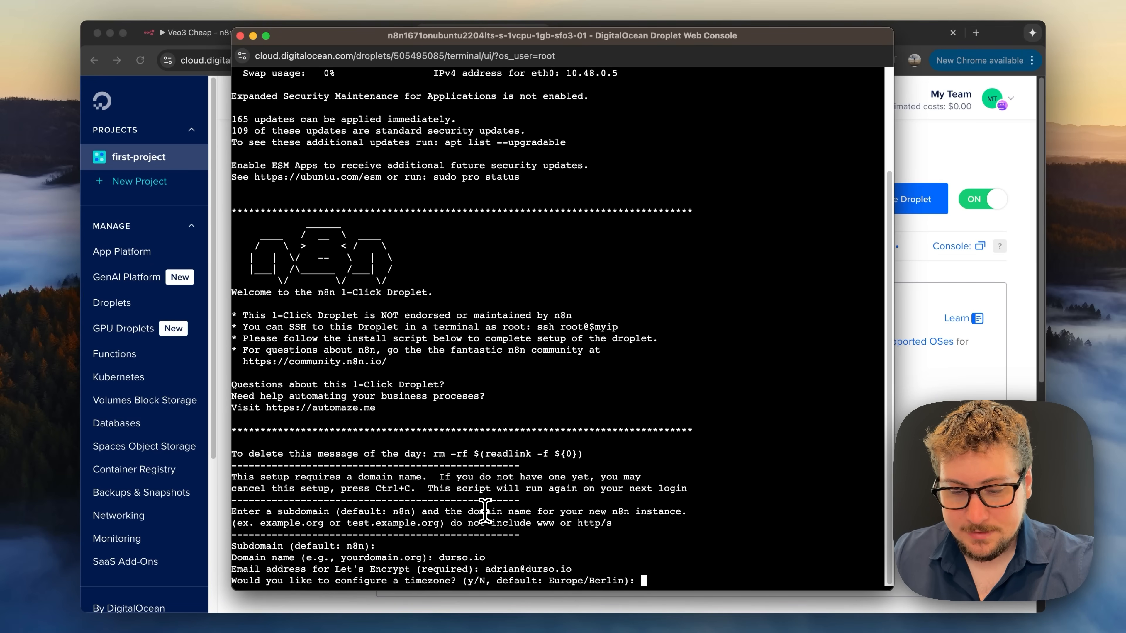
type("N")
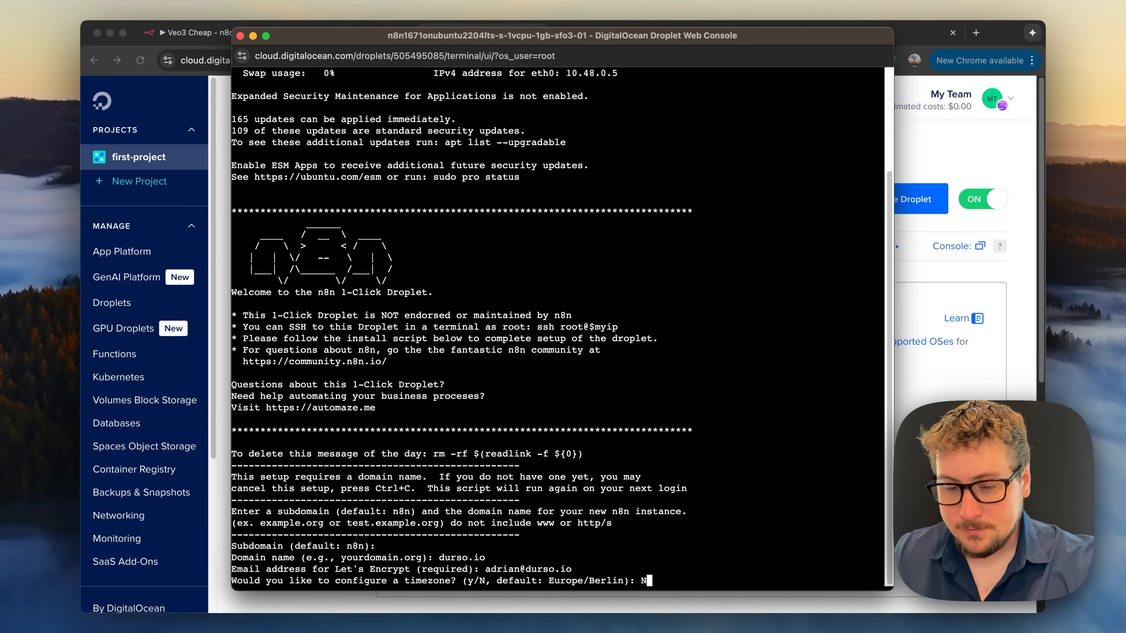
key("Return")
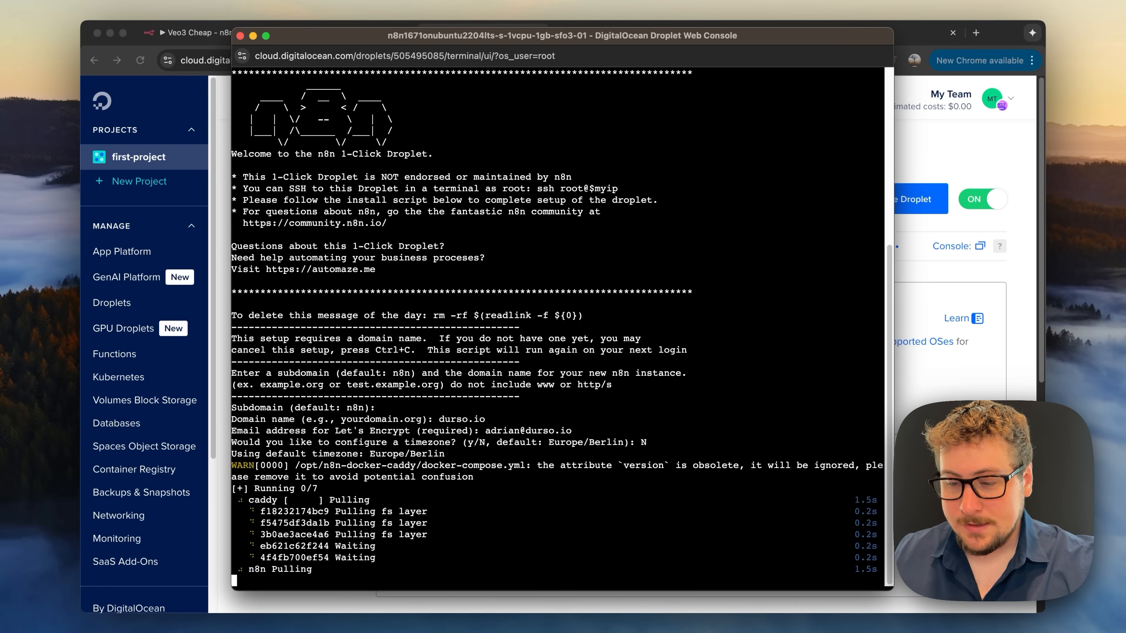
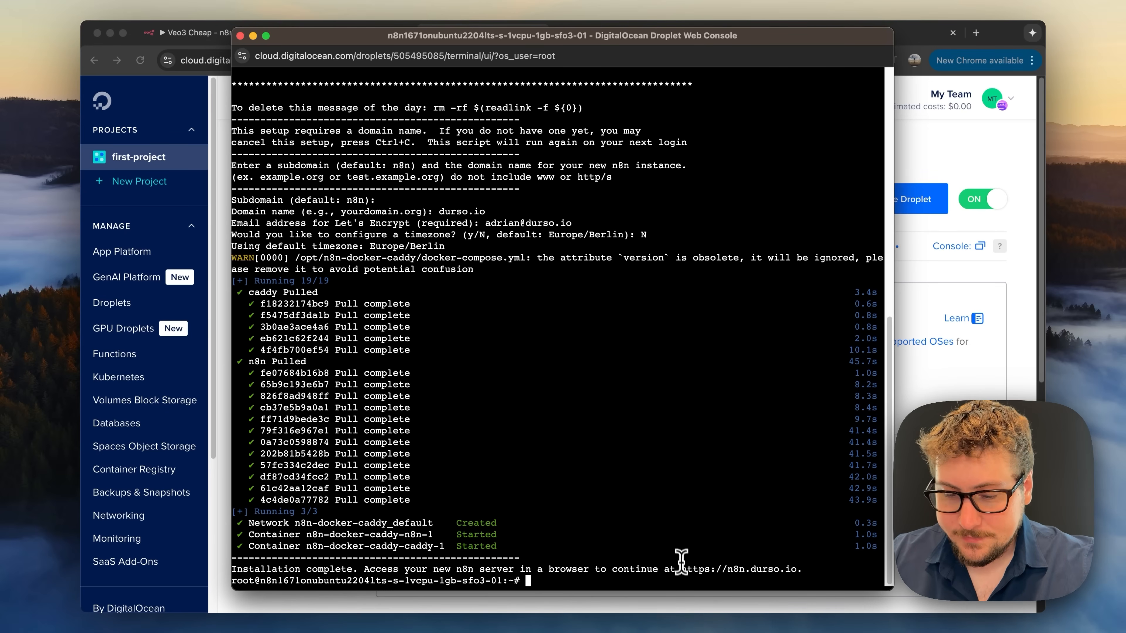
- Copy the https address from the 'Installation complete' line and return to a spare Chrome tab
left_click_drag(681, 569, 796, 570)
key("super+c")
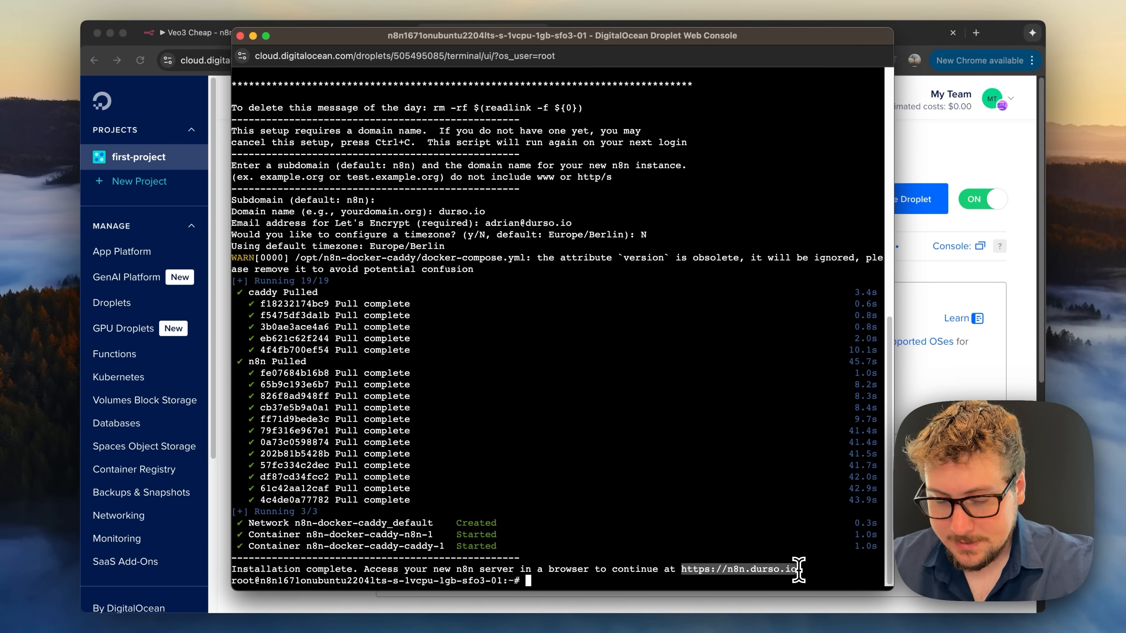
left_click(931, 306)
left_click(890, 33)
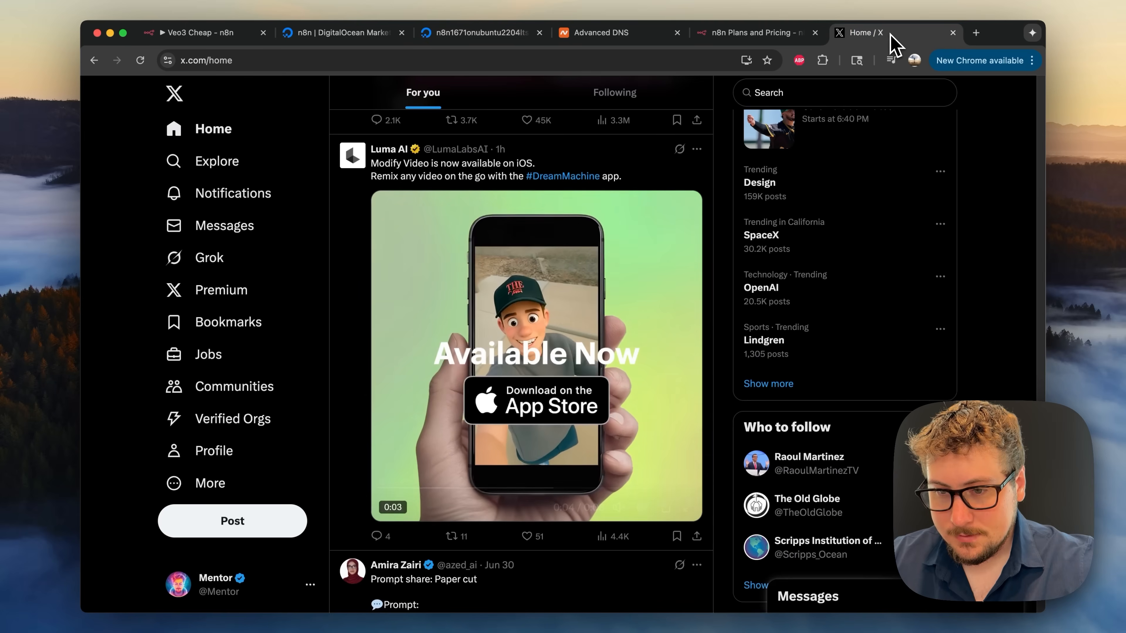
- Load the copied n8n server address and reload to reach the /setup page
left_click(673, 60)
key("super+v")
key("Return")
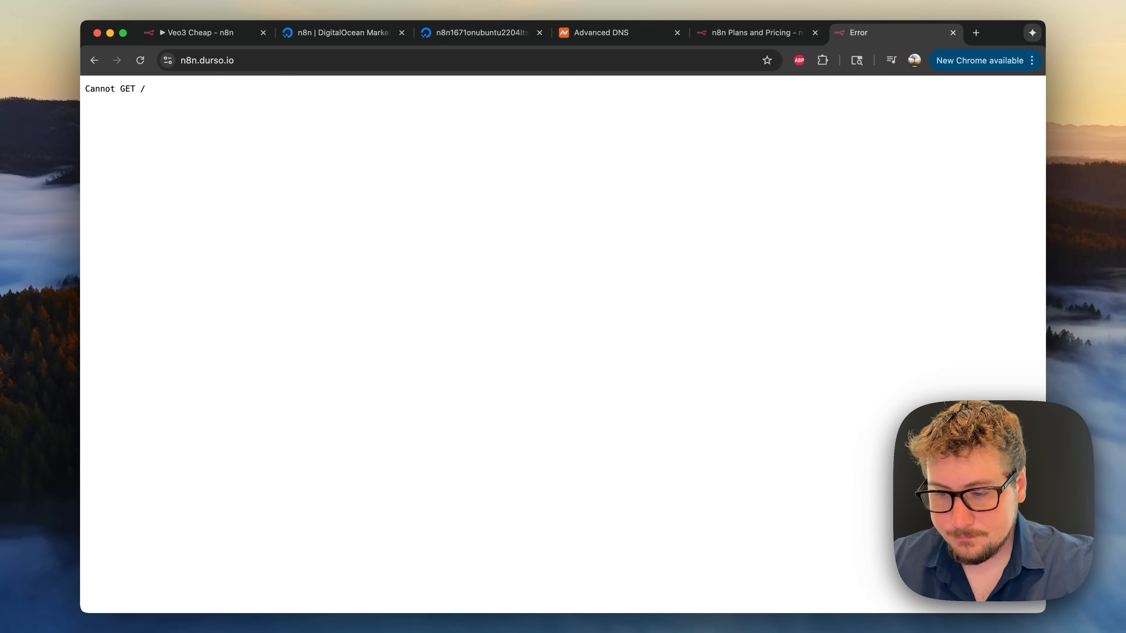
key("super+r")
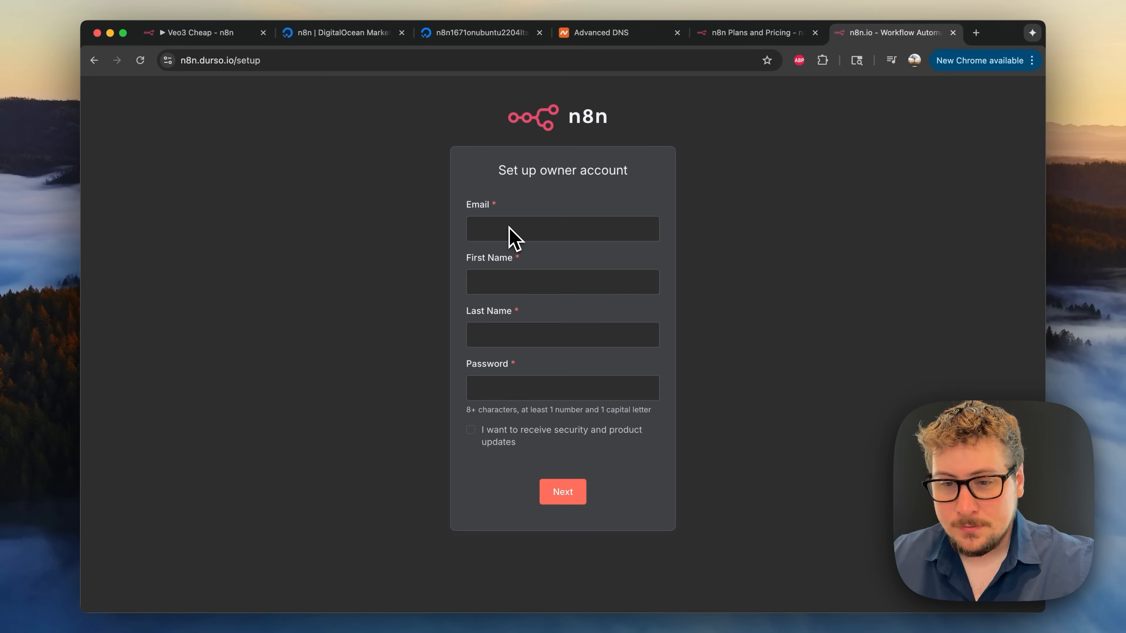
- Fill in the owner's e-mail, first name, last name and password, then submit
left_click(556, 229)
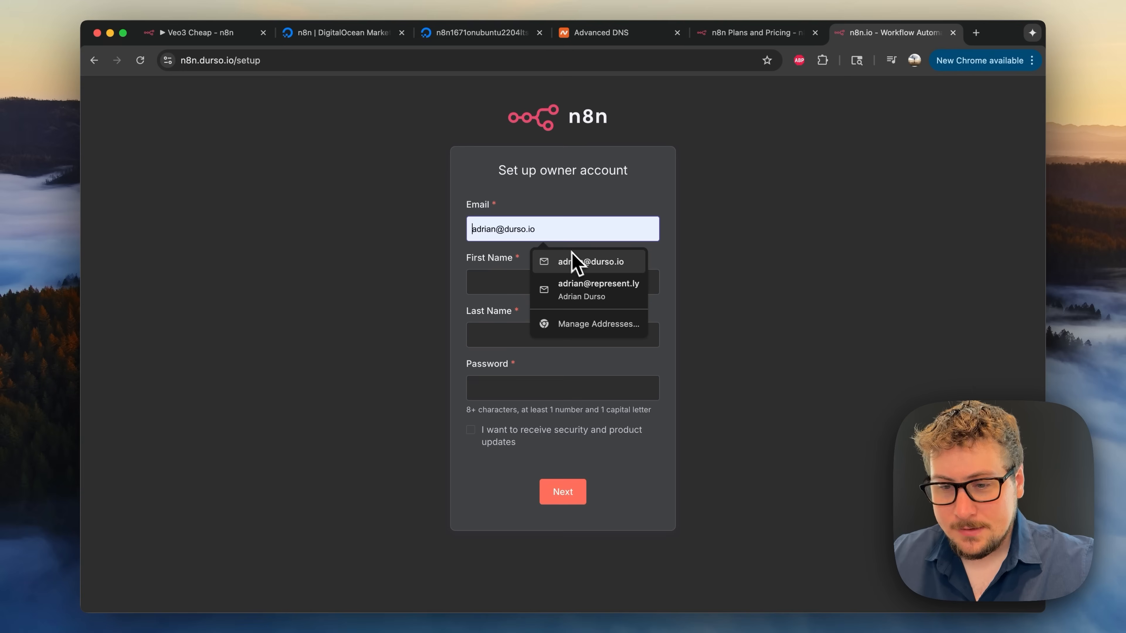
left_click(575, 262)
left_click(536, 286)
type("Ad")
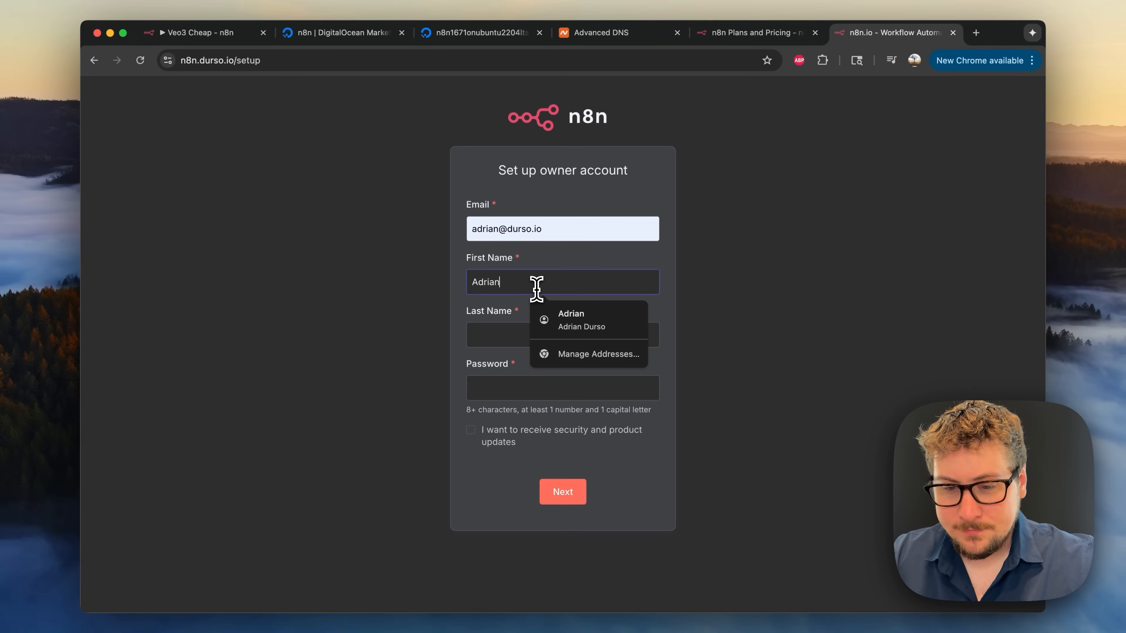
type("rian")
left_click(532, 330)
type("Durso")
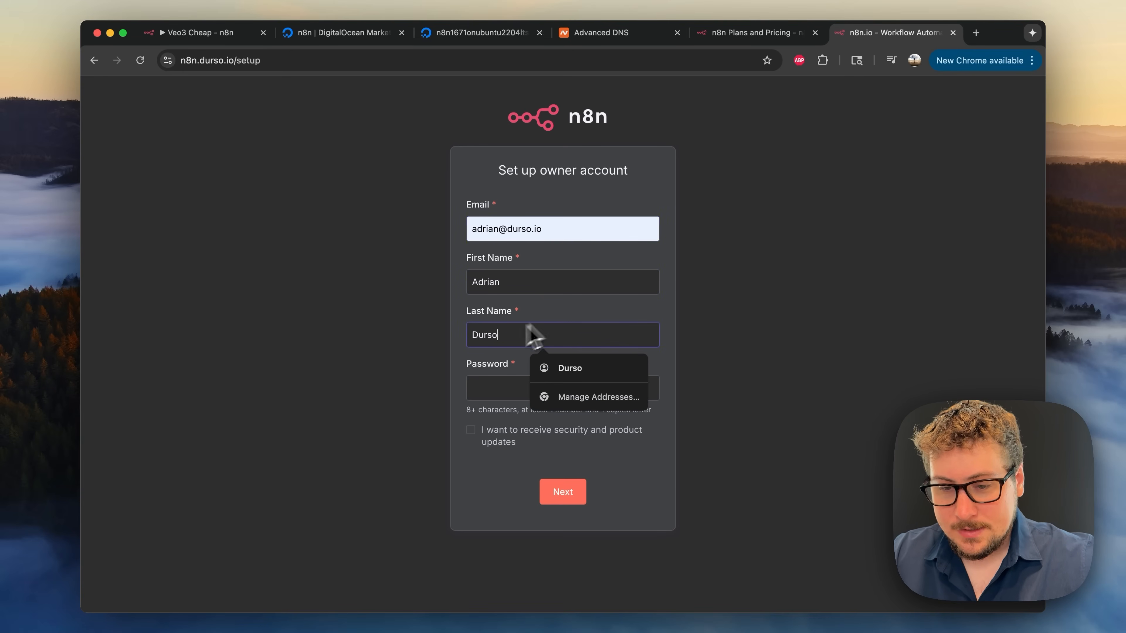
left_click(419, 367)
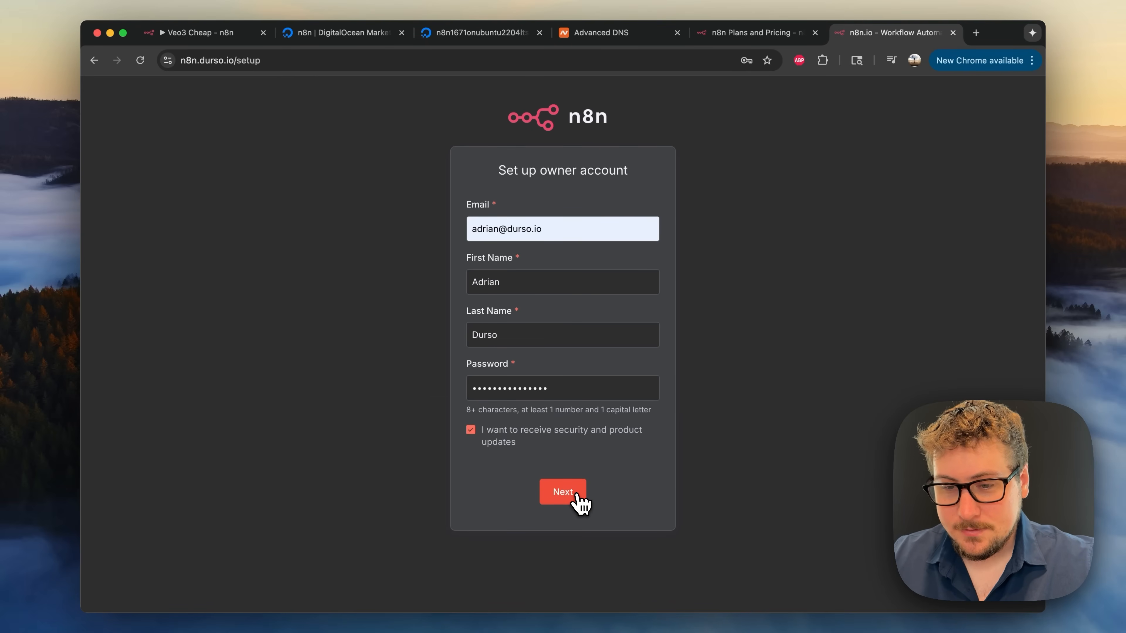
left_click(578, 499)
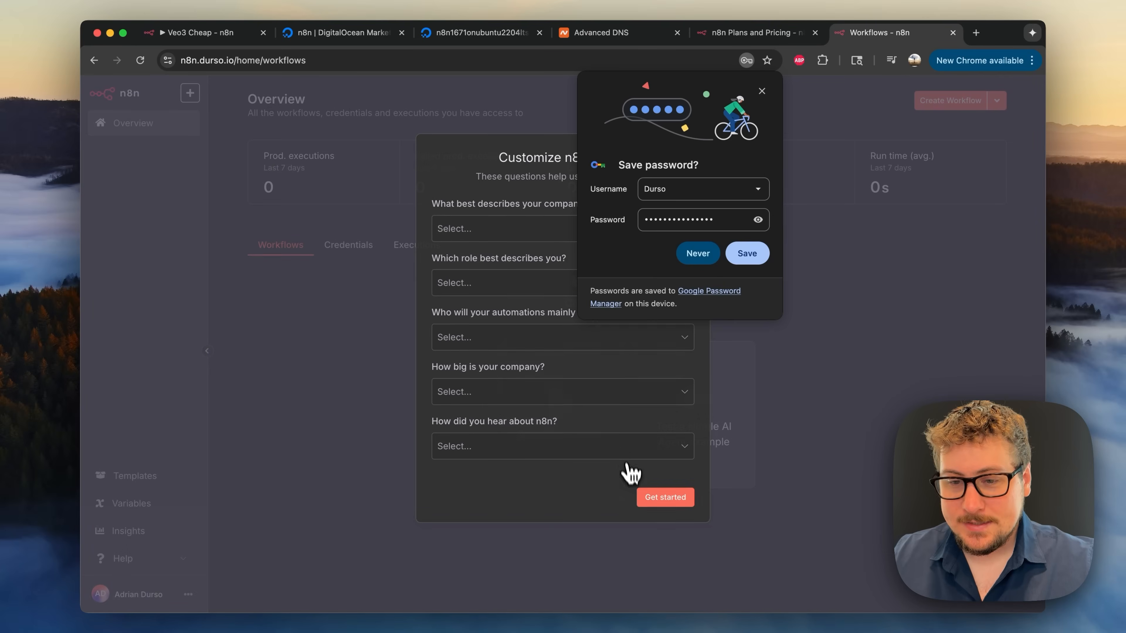
- Dismiss the save-password prompt and answer Education, Business Owner and Myself in the survey
left_click(762, 91)
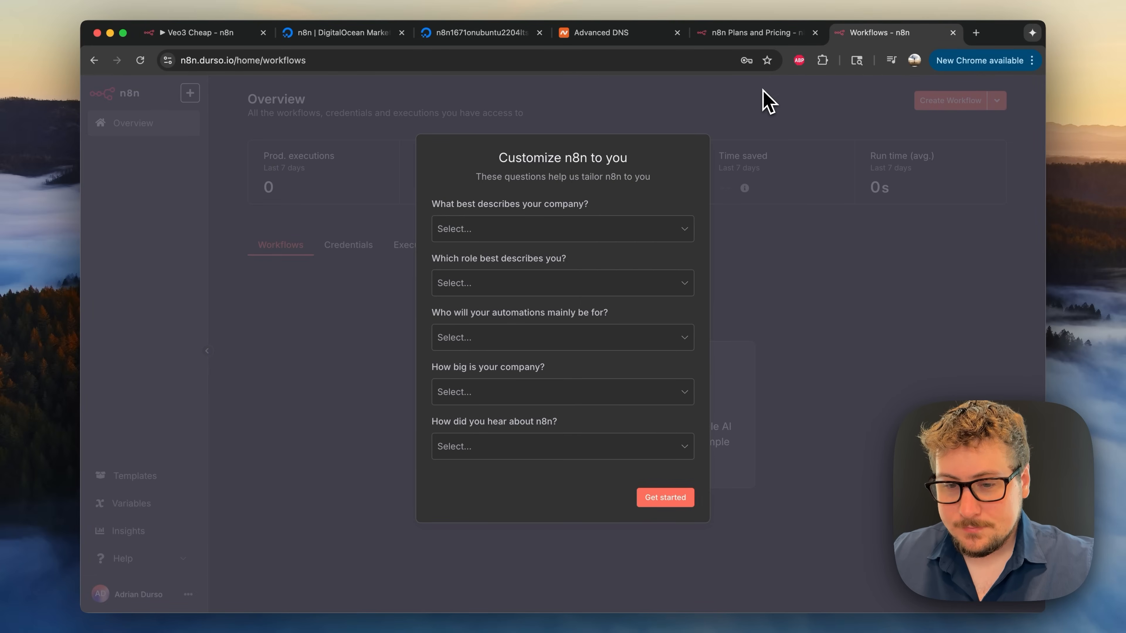
left_click(552, 233)
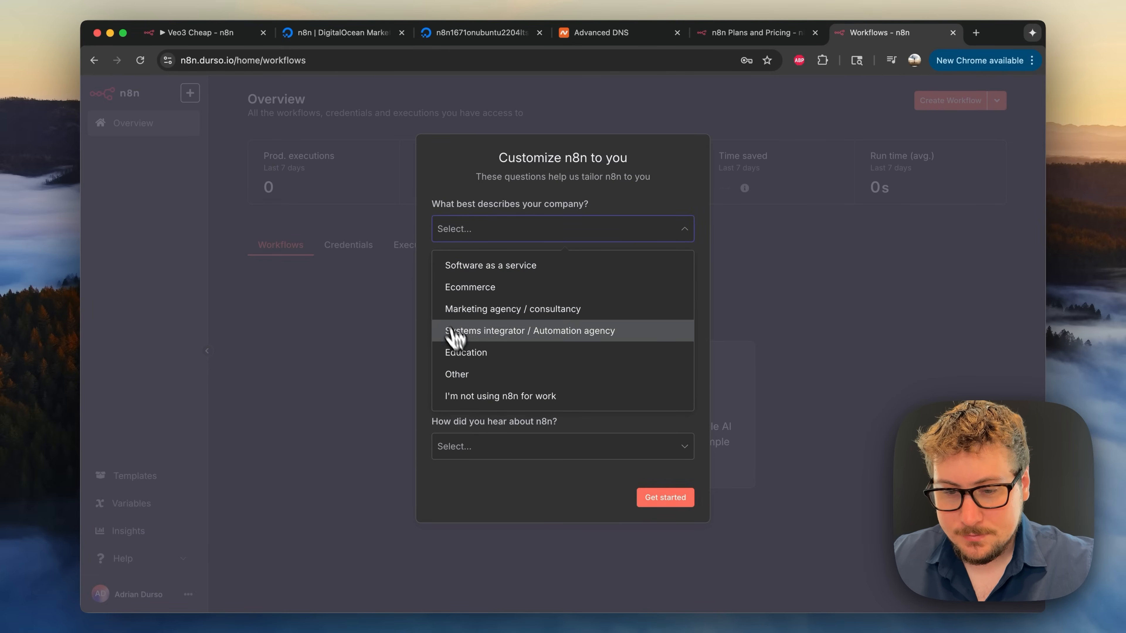
left_click(461, 353)
left_click(485, 283)
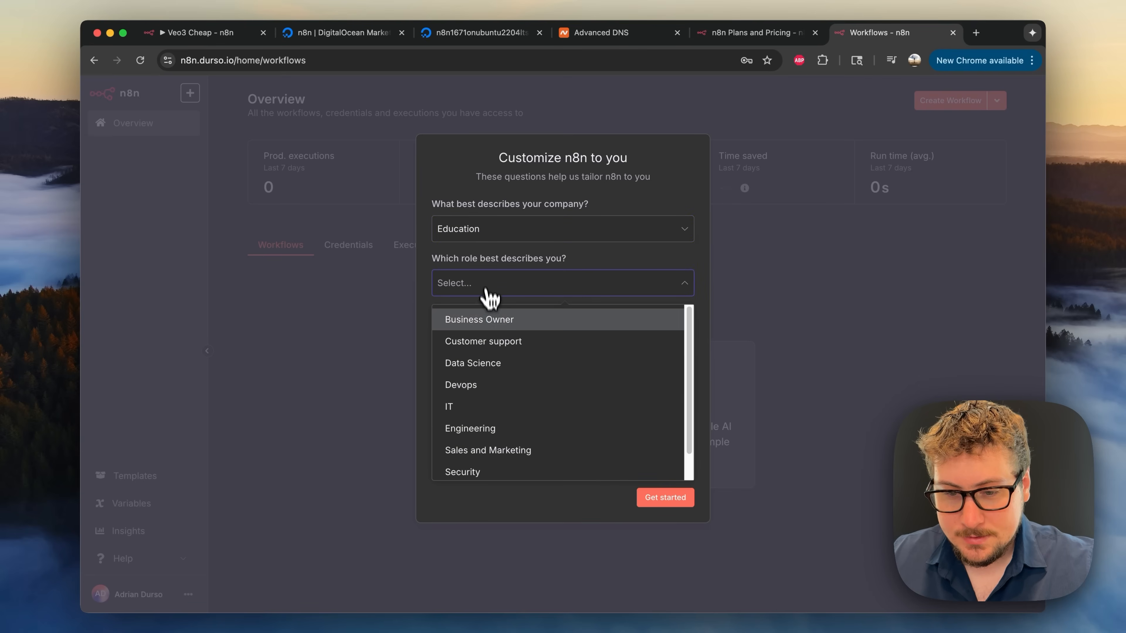
left_click(486, 331)
left_click(505, 342)
left_click(493, 376)
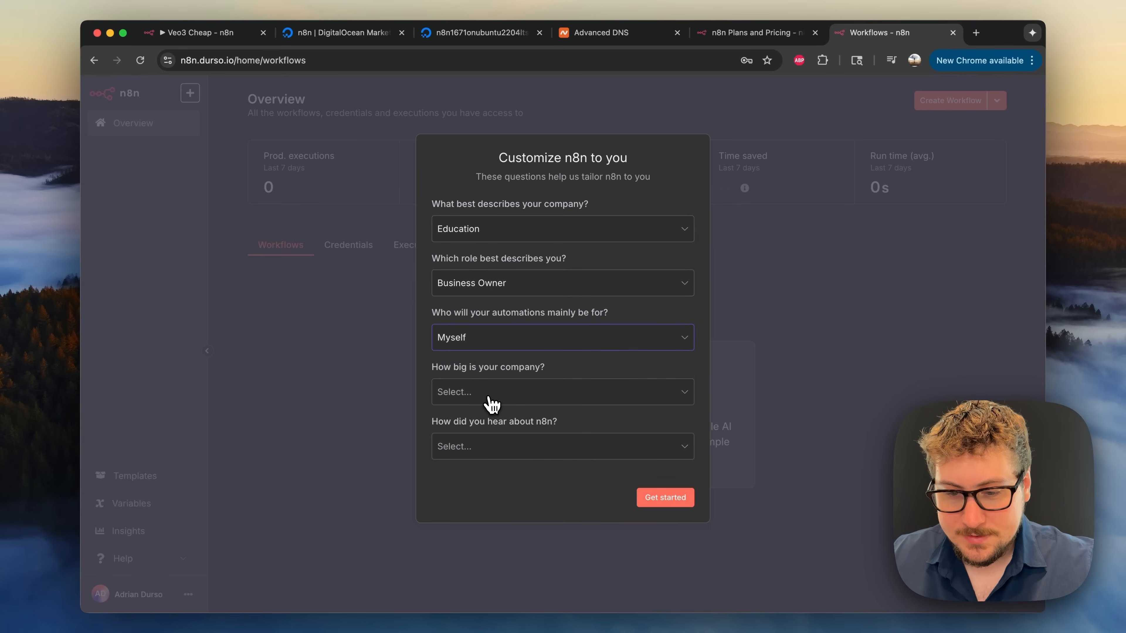
- Choose Less than 20 people and Podcast, finish the survey, and request the free license key
left_click(489, 397)
left_click(484, 428)
left_click(480, 447)
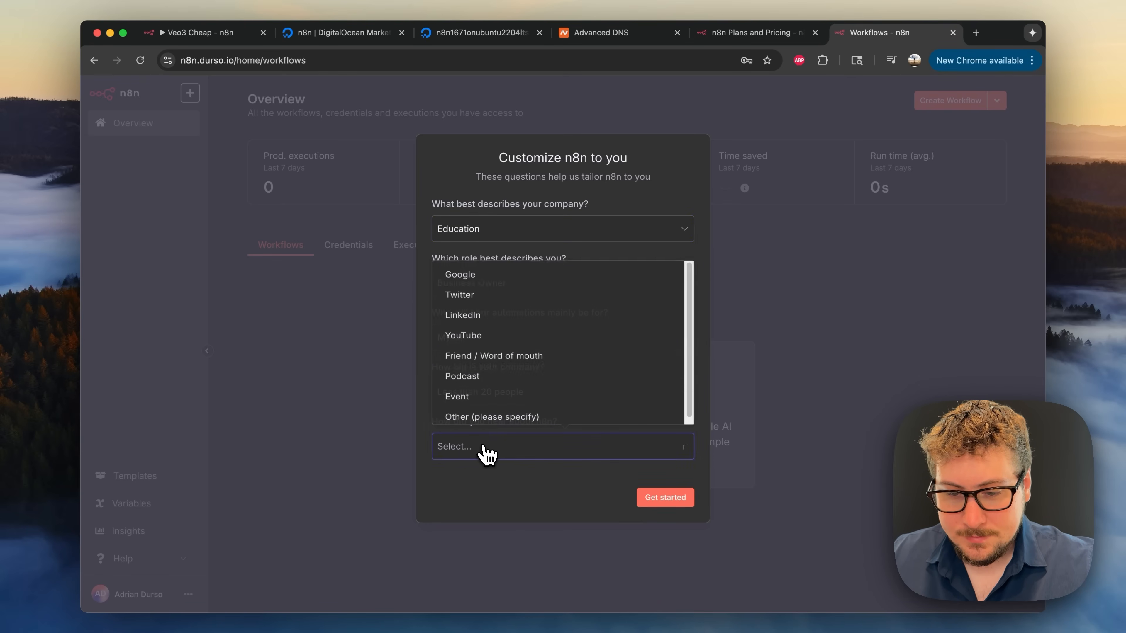
left_click(495, 374)
left_click(665, 499)
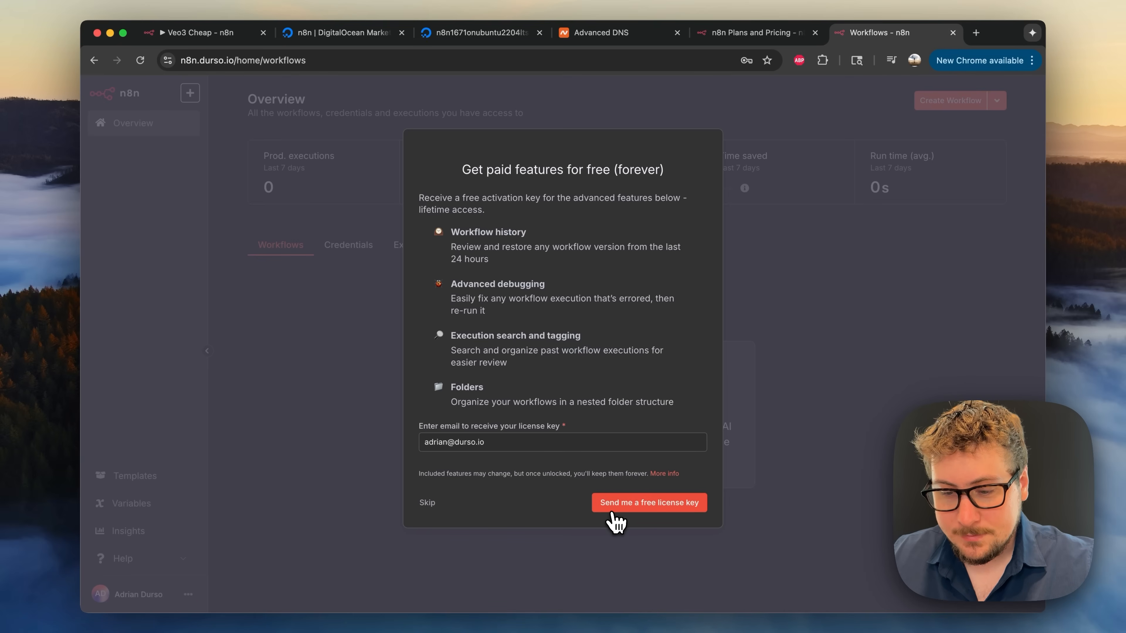
left_click(630, 504)
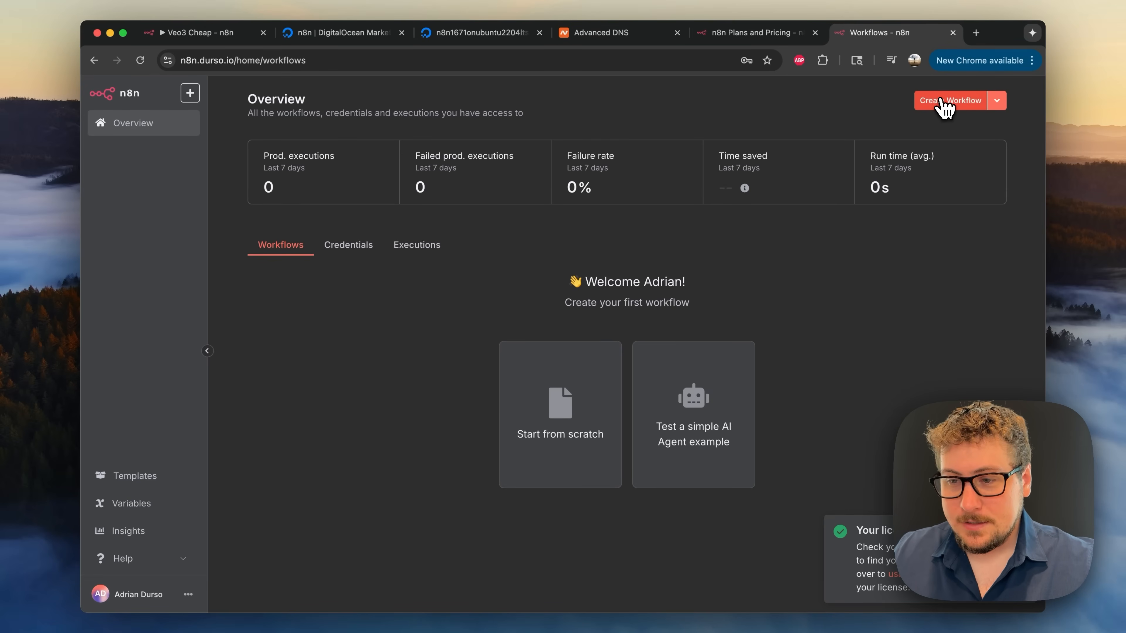
- Create a blank workflow named 'My workflow' from the Overview page
left_click(946, 102)
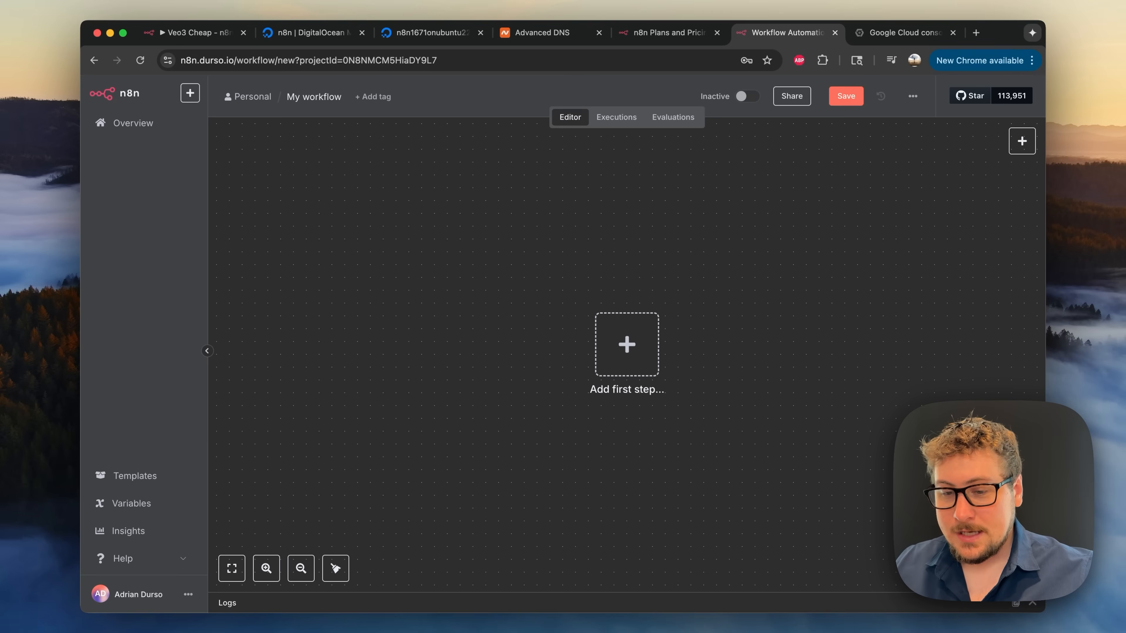
- Add a Google Drive 'On changes to a specific file' trigger as the first step
left_click(638, 351)
type("drive")
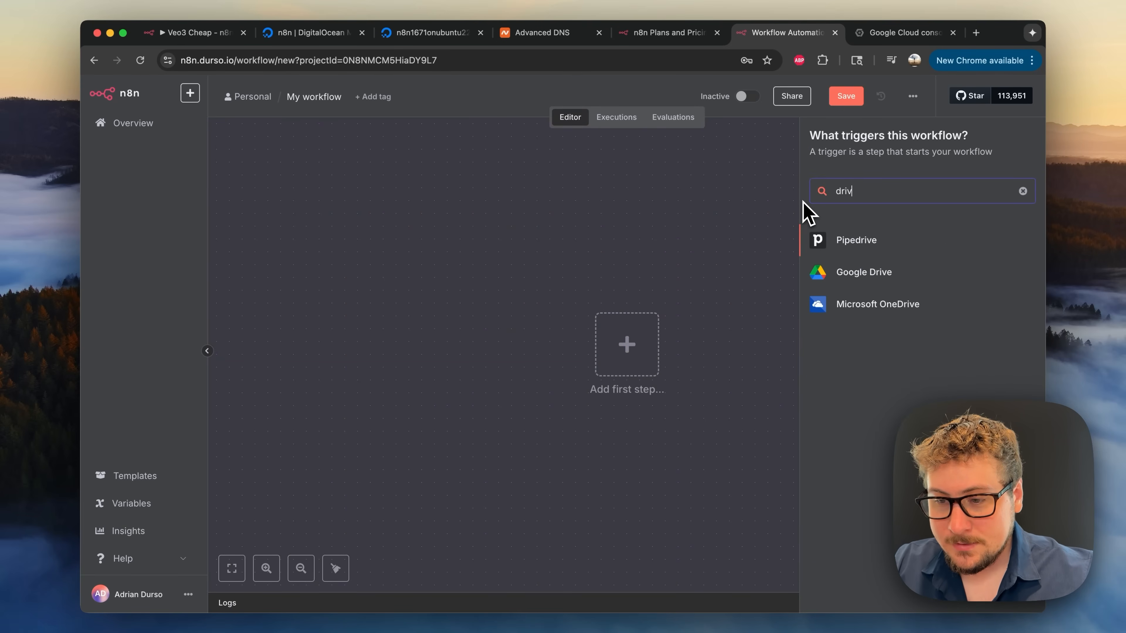
left_click(858, 269)
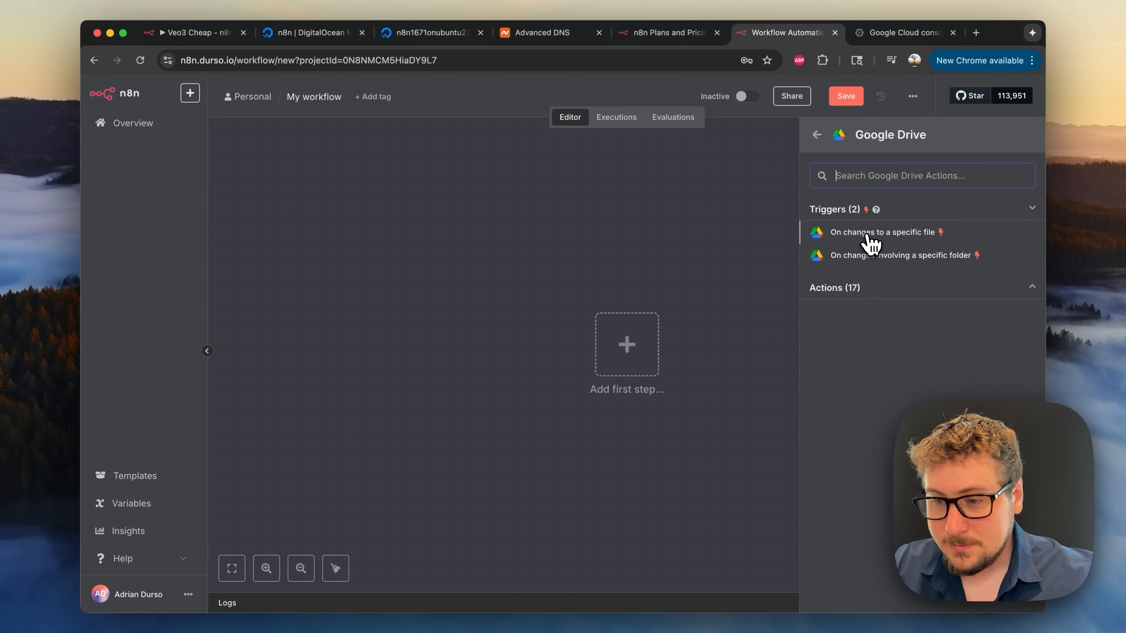
left_click(869, 244)
- Create a new Google Drive OAuth2 credential for the trigger node
left_click(420, 181)
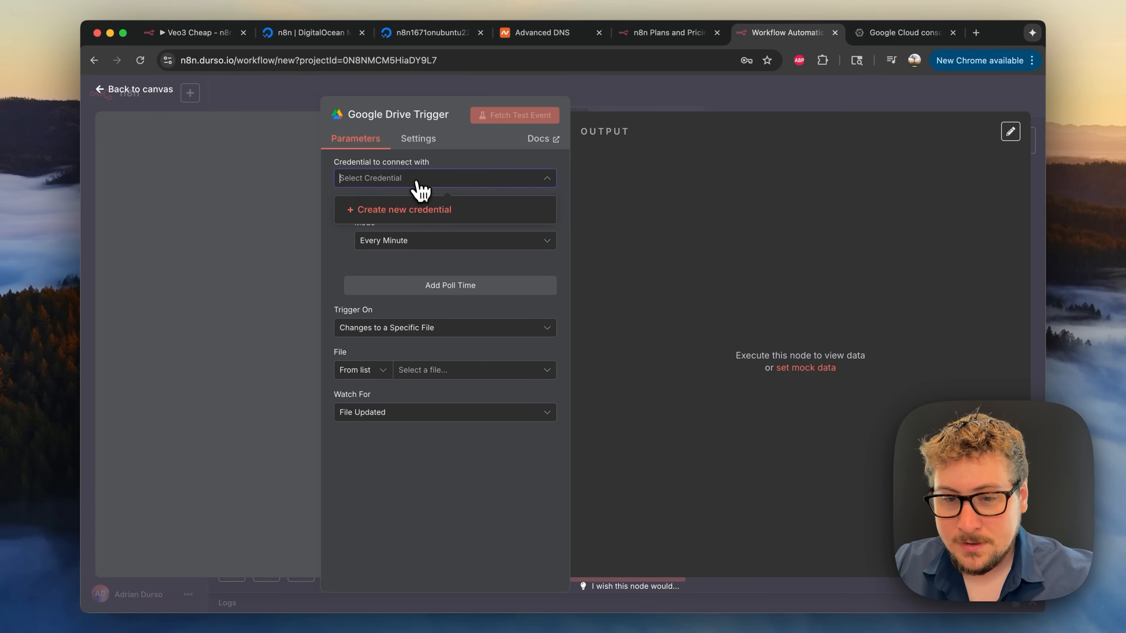
left_click(443, 212)
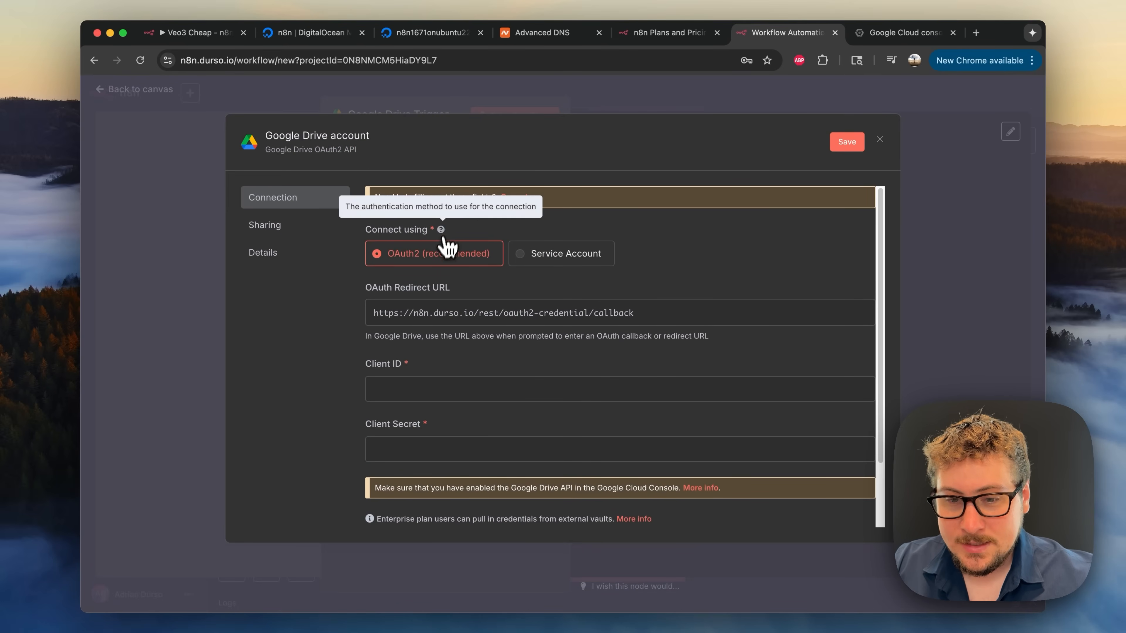
scroll(502, 291, "down", 1)
scroll(554, 266, "up", 1)
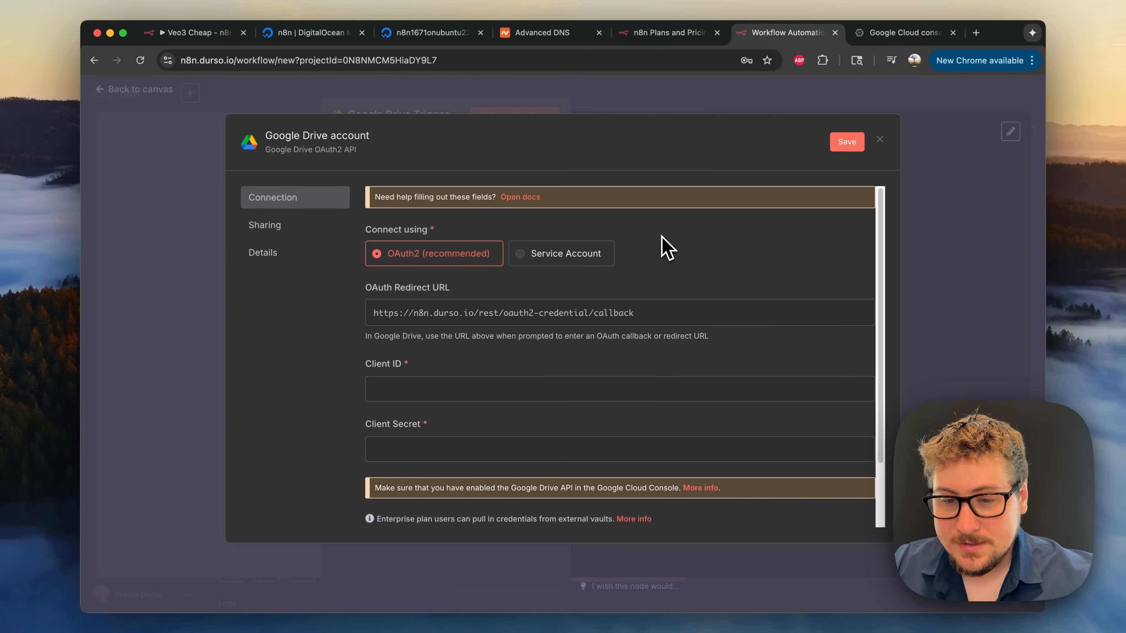
- In Google Cloud Console, create a new project named 'n8n test'
left_click(888, 38)
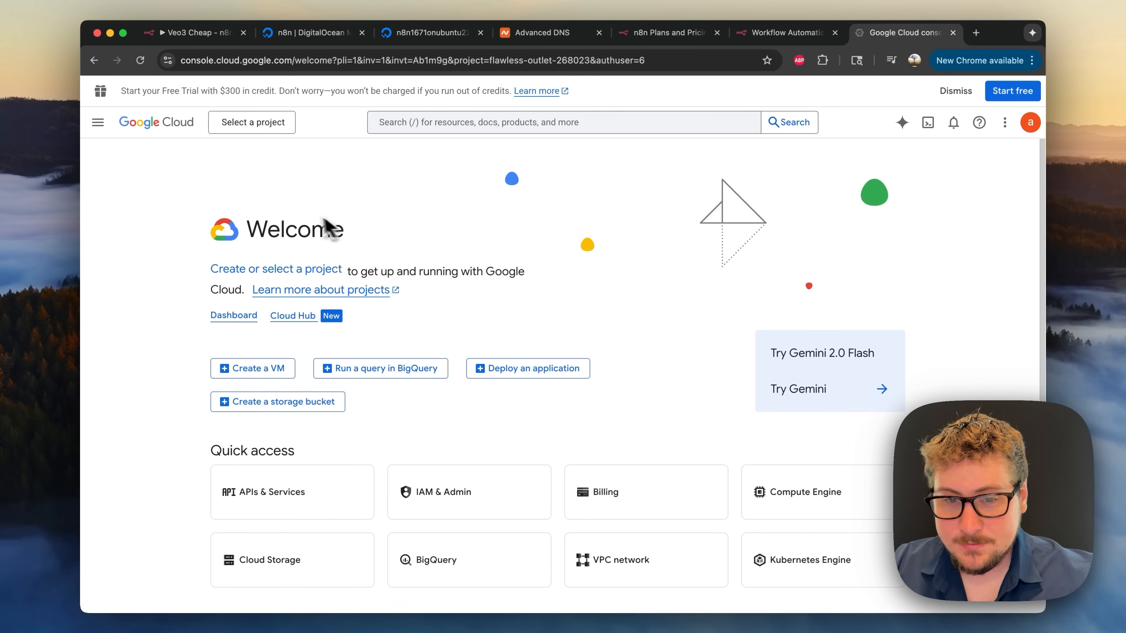
left_click(266, 133)
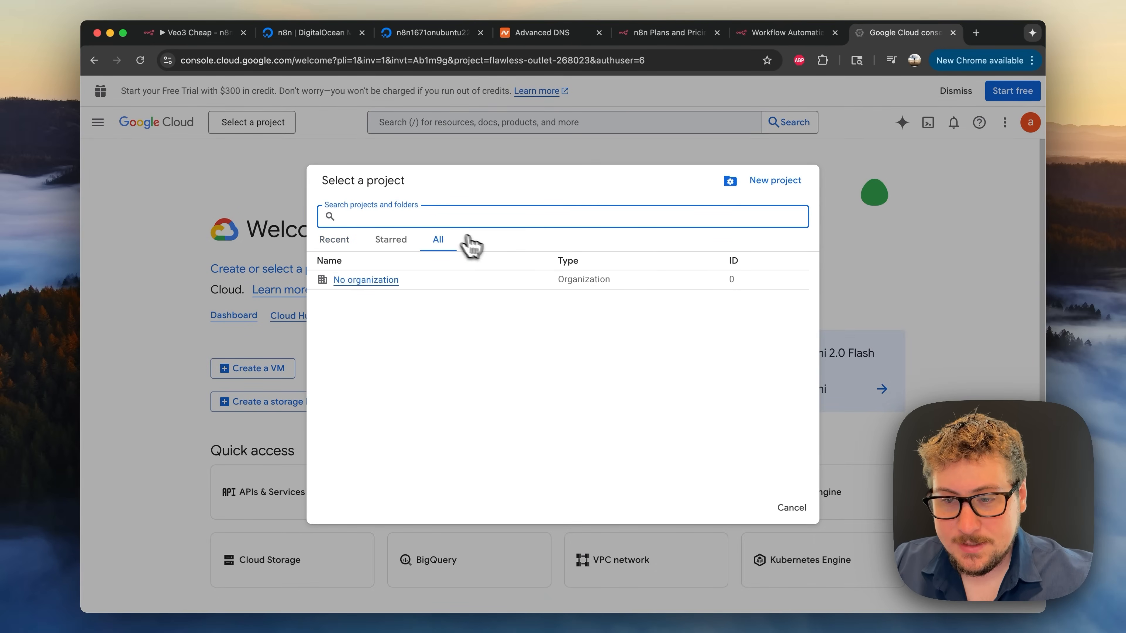
left_click(776, 180)
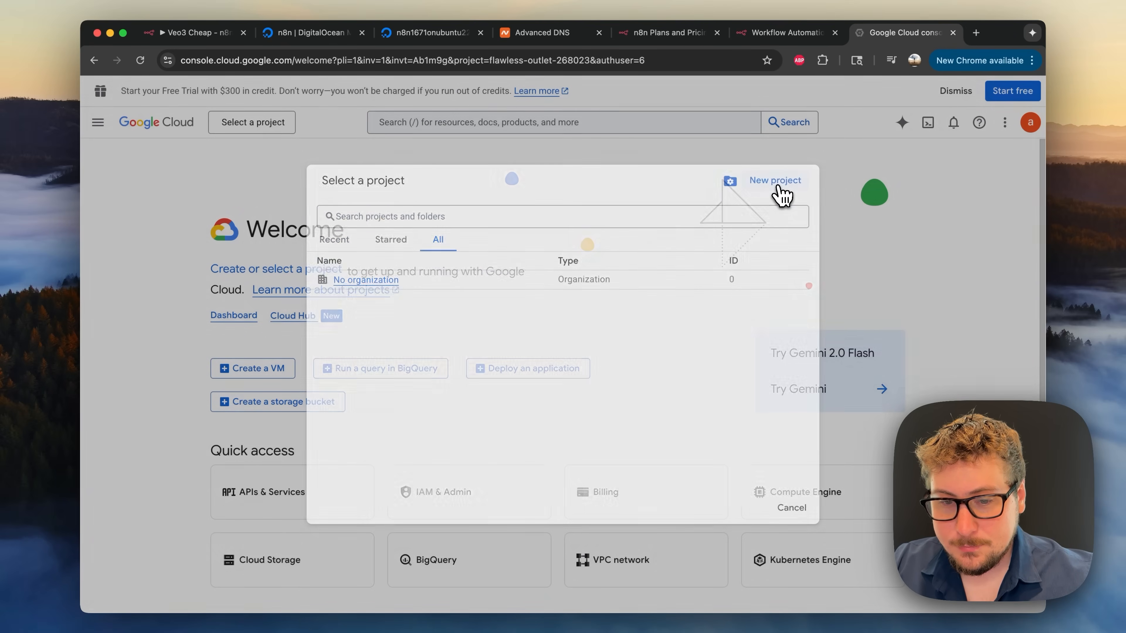
left_click(234, 273)
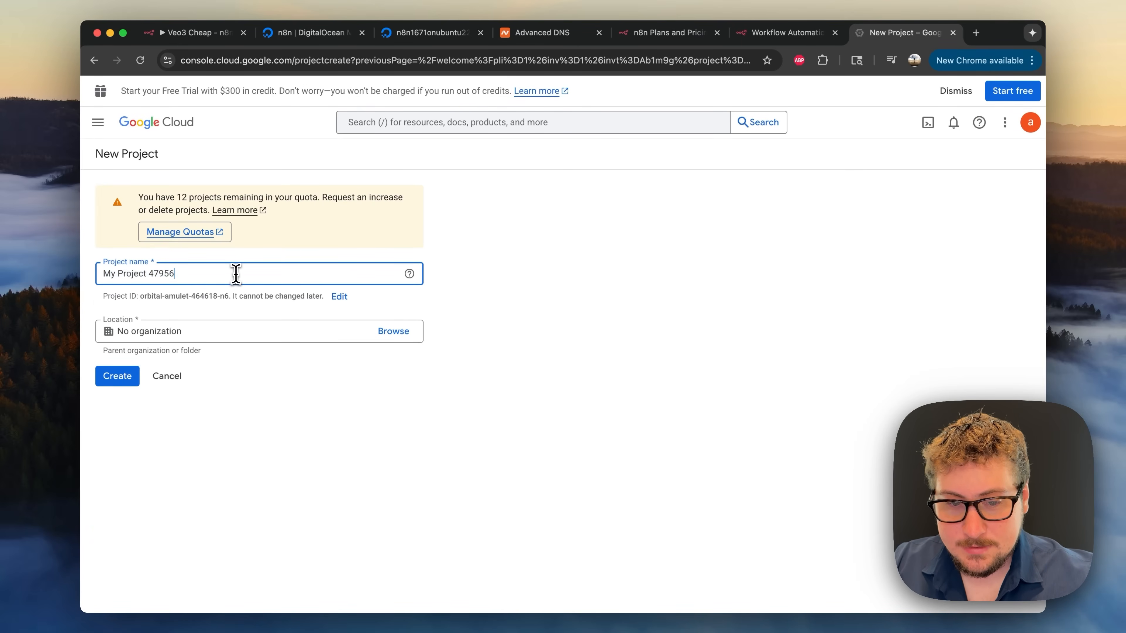
triple_click(234, 273)
type("n8n t")
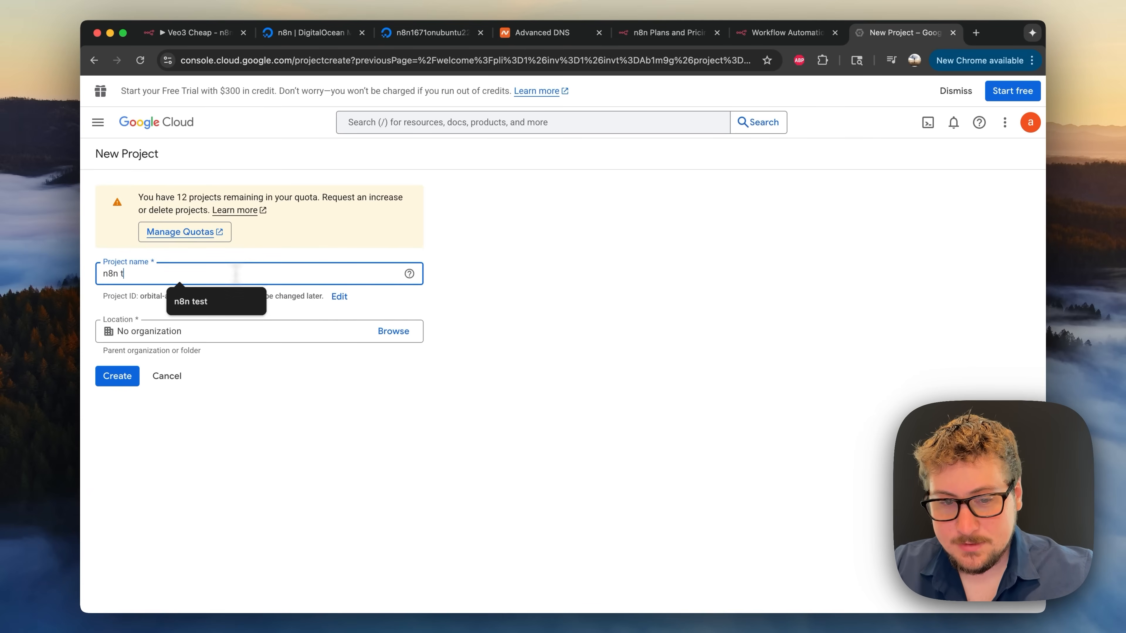
type("est")
left_click(124, 380)
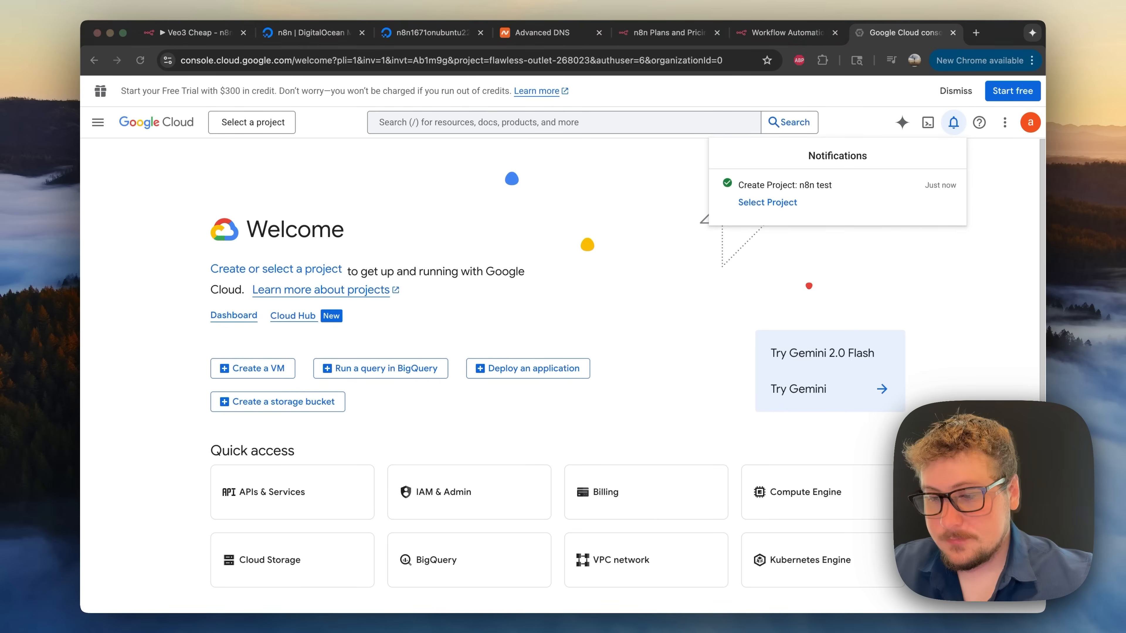
- Open the n8n test project and enable the Google Drive API
left_click(774, 204)
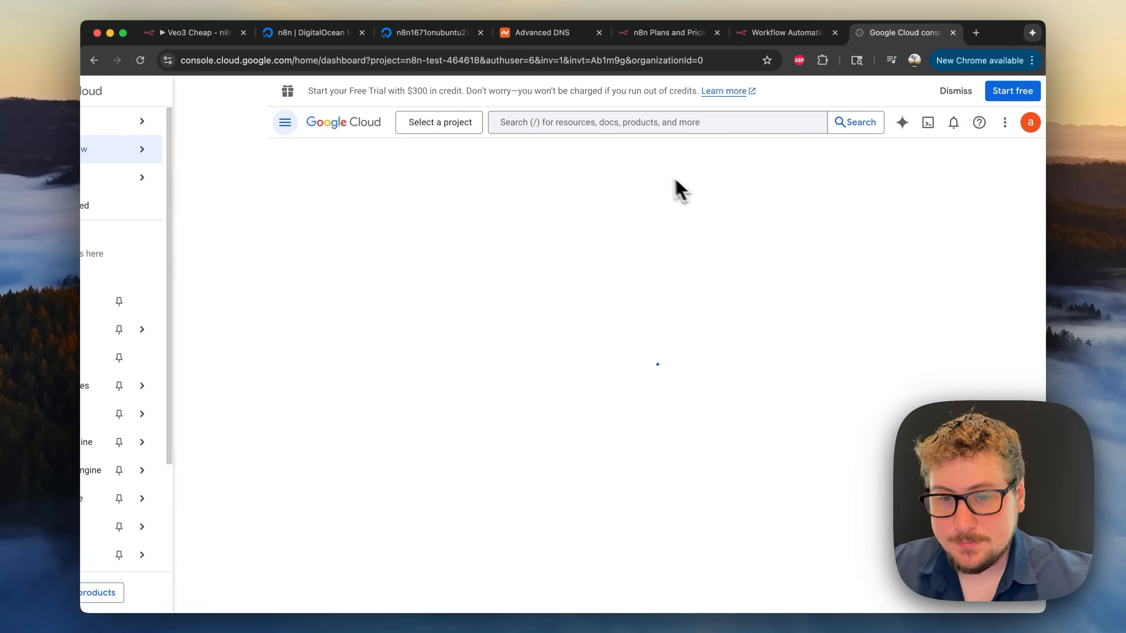
left_click(558, 125)
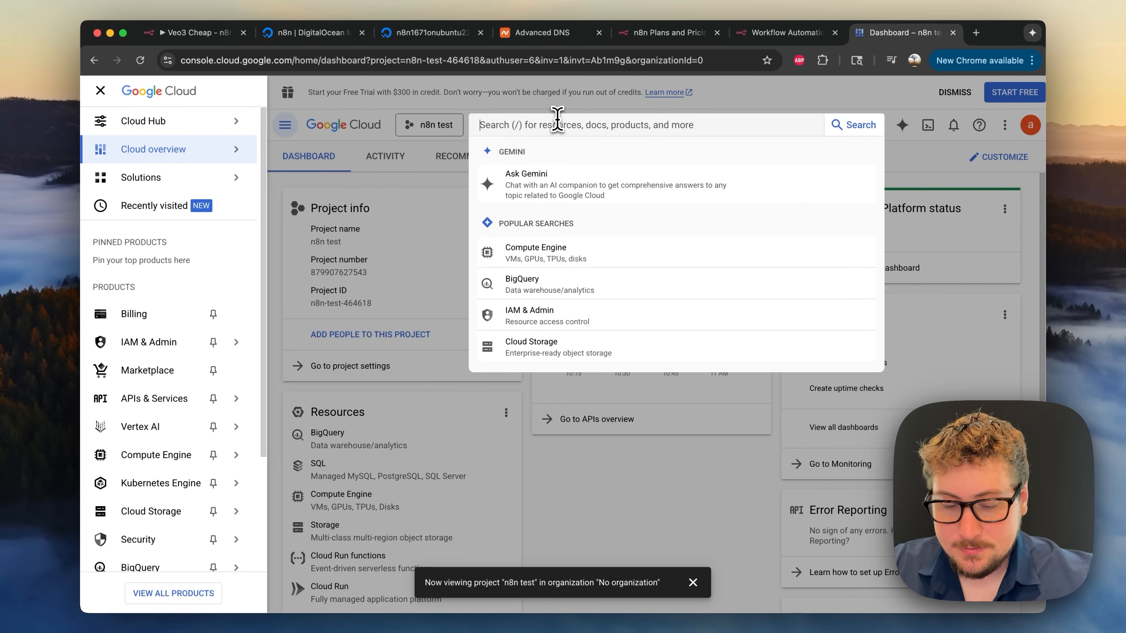
type("driv")
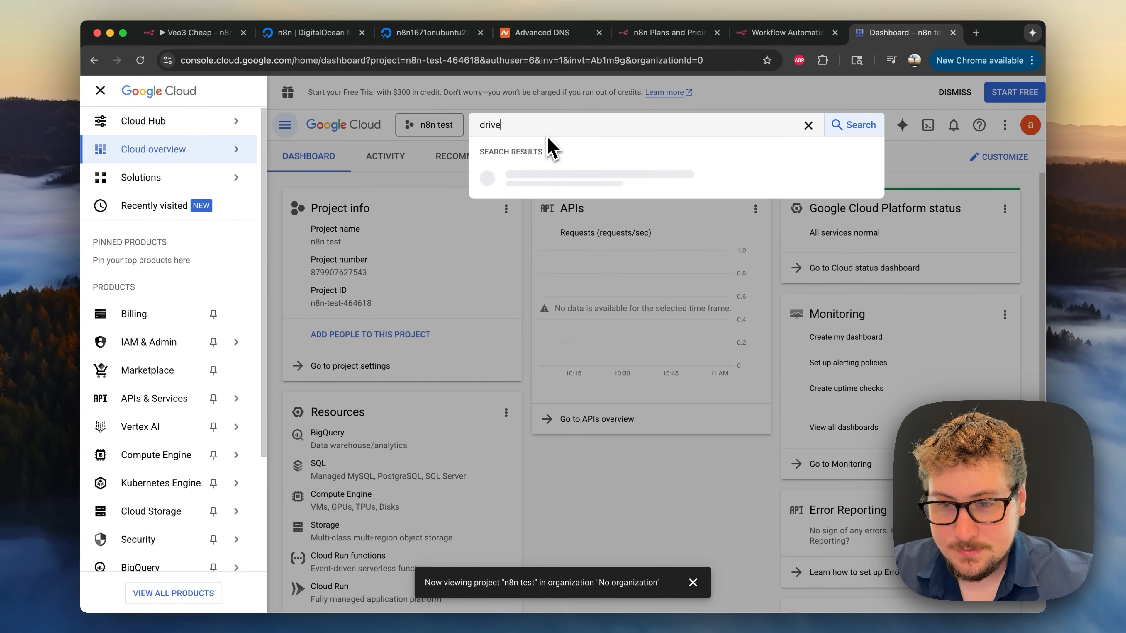
type("e")
left_click(558, 183)
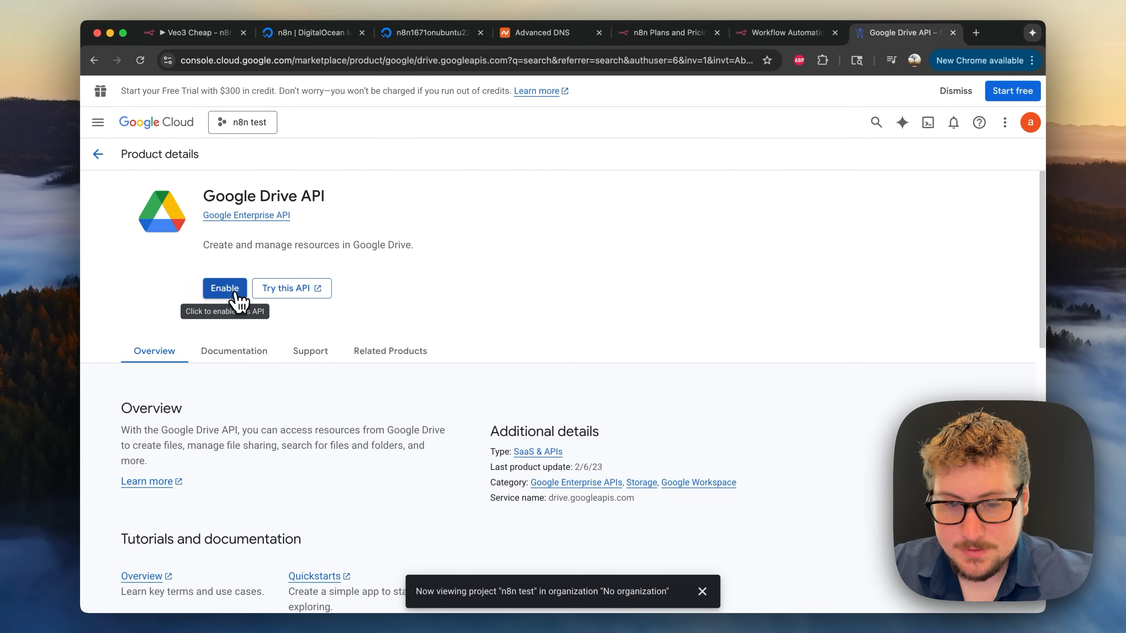
left_click(230, 289)
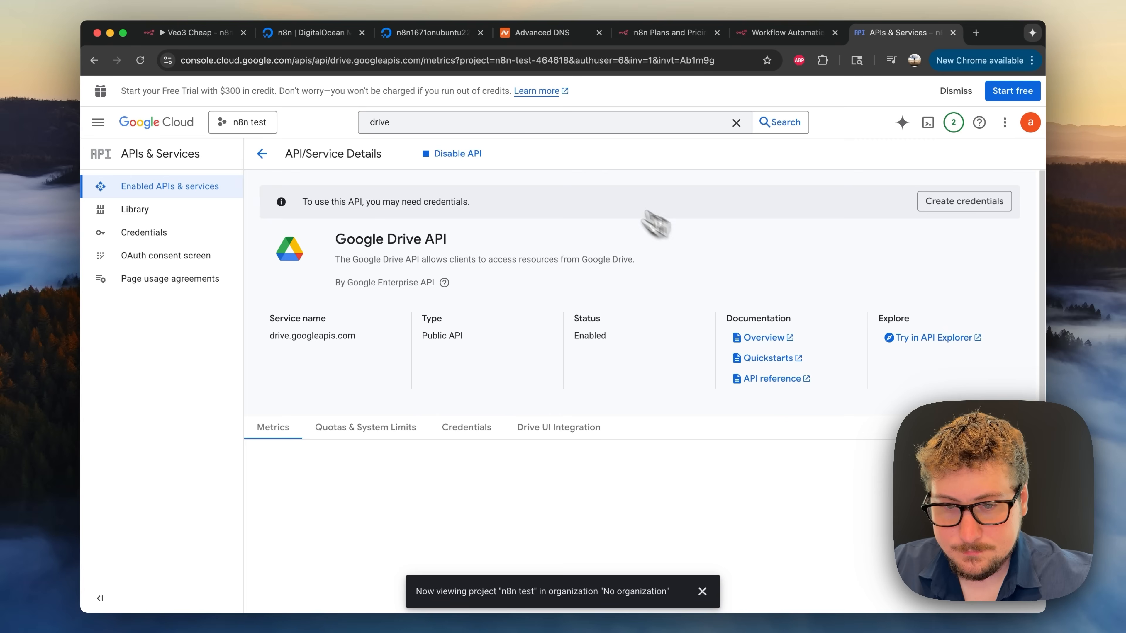
- Enable the Gmail API for the project
left_click(473, 121)
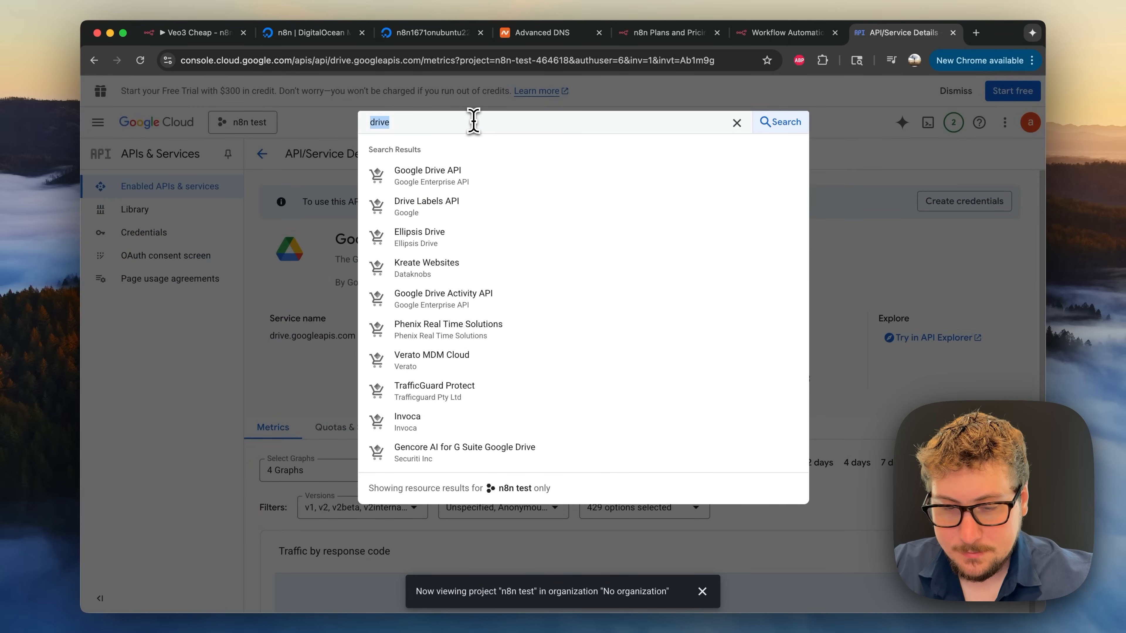
type("gmail")
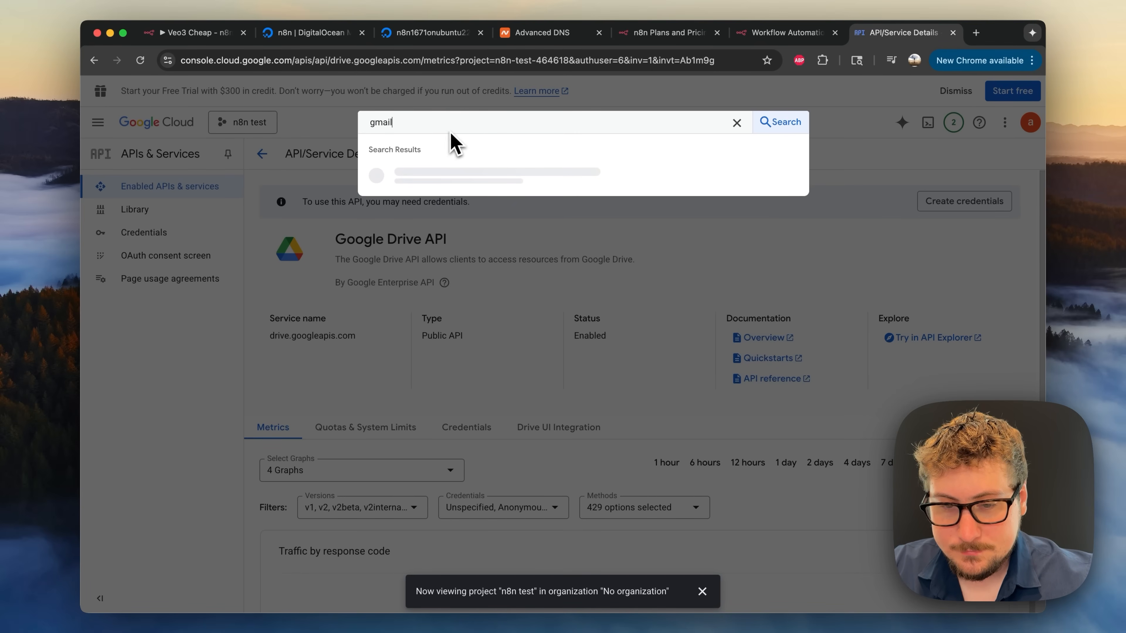
left_click(432, 177)
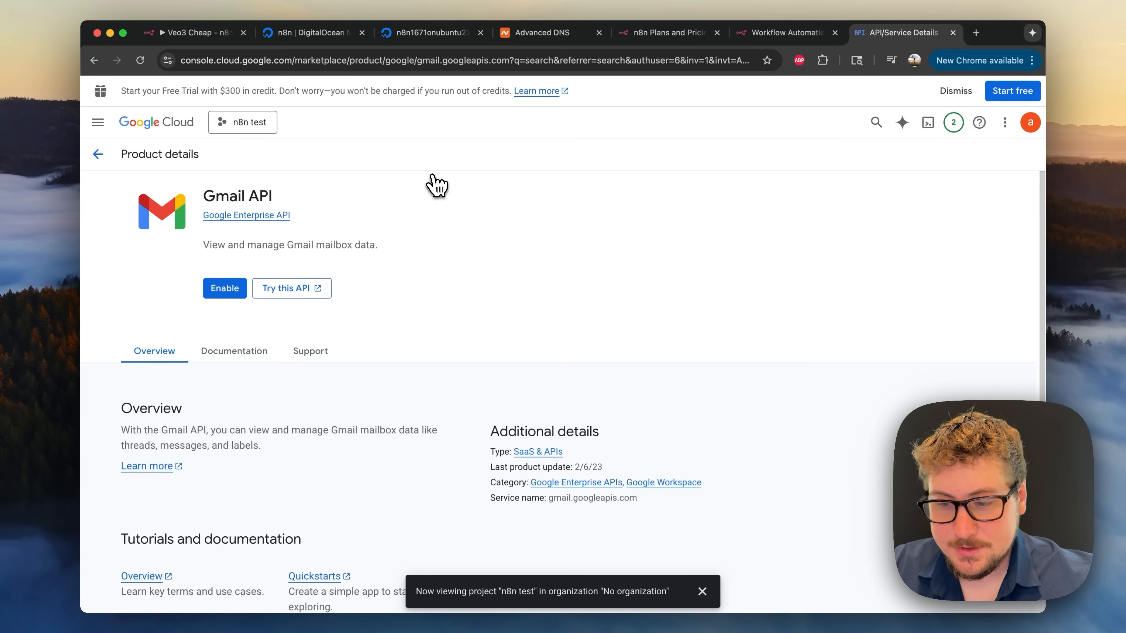
left_click(235, 289)
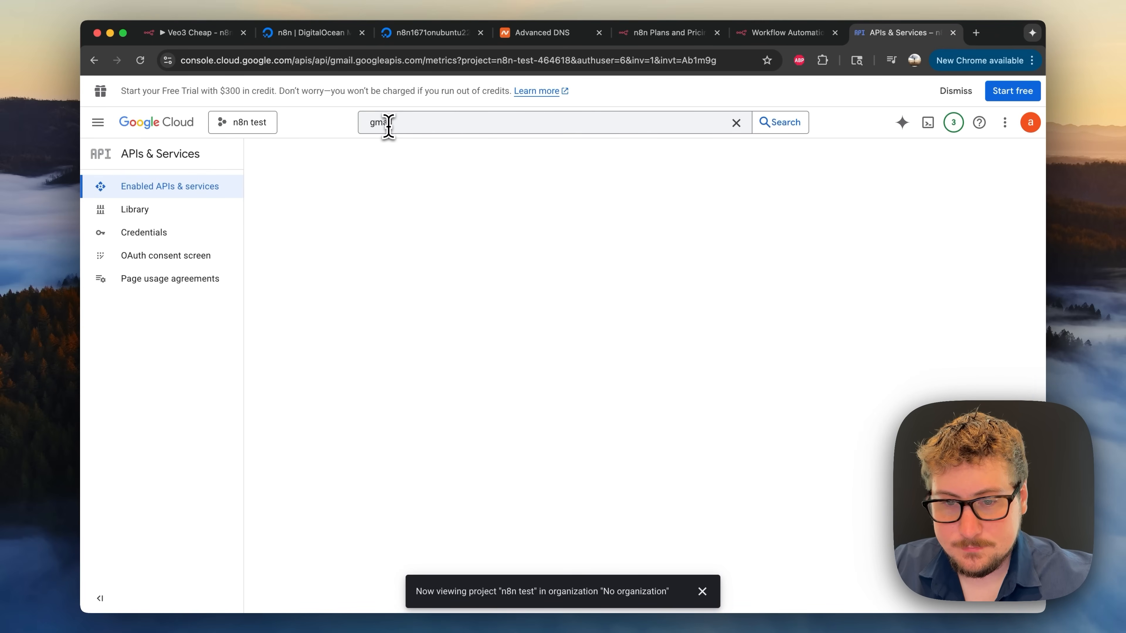
- Enable the Google Sheets API for the project
left_click(389, 124)
double_click(390, 126)
type("sheet")
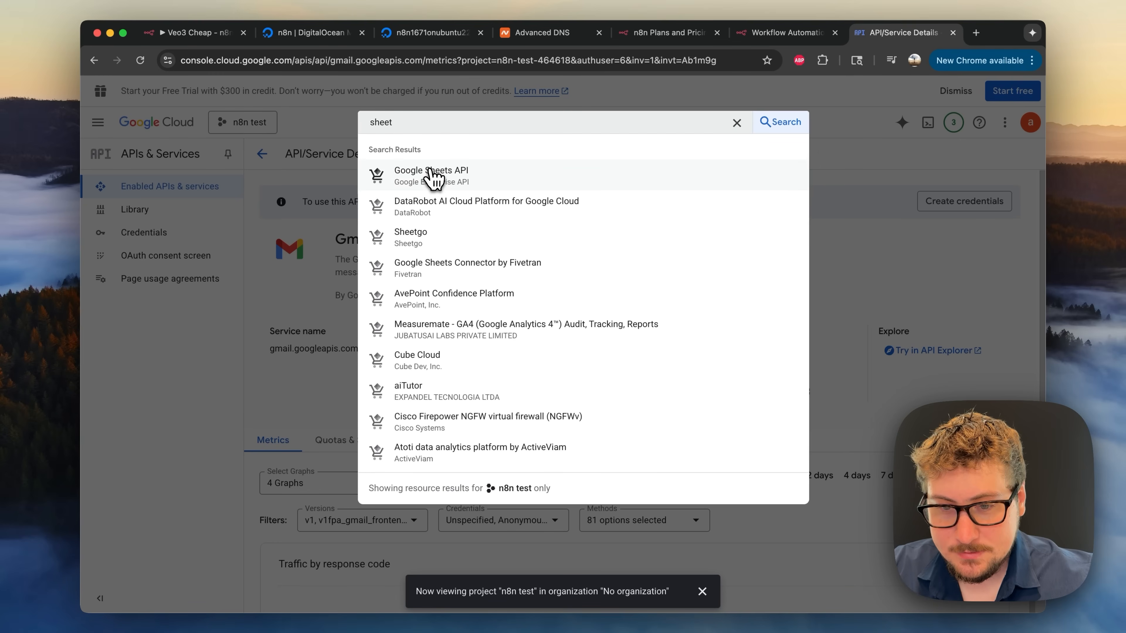
left_click(432, 177)
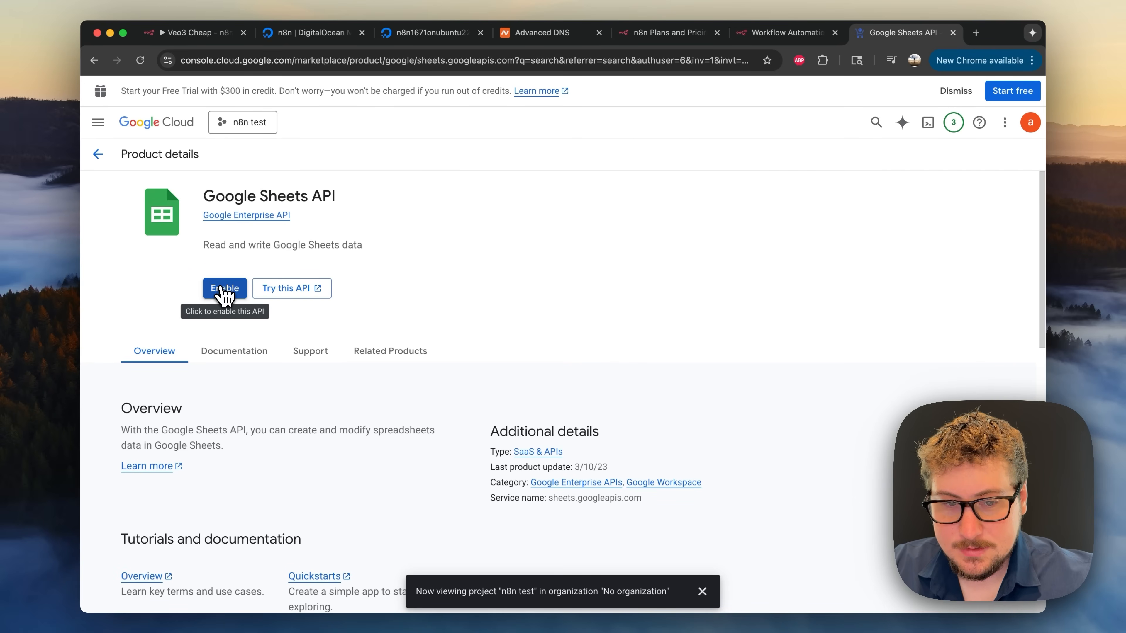
left_click(224, 291)
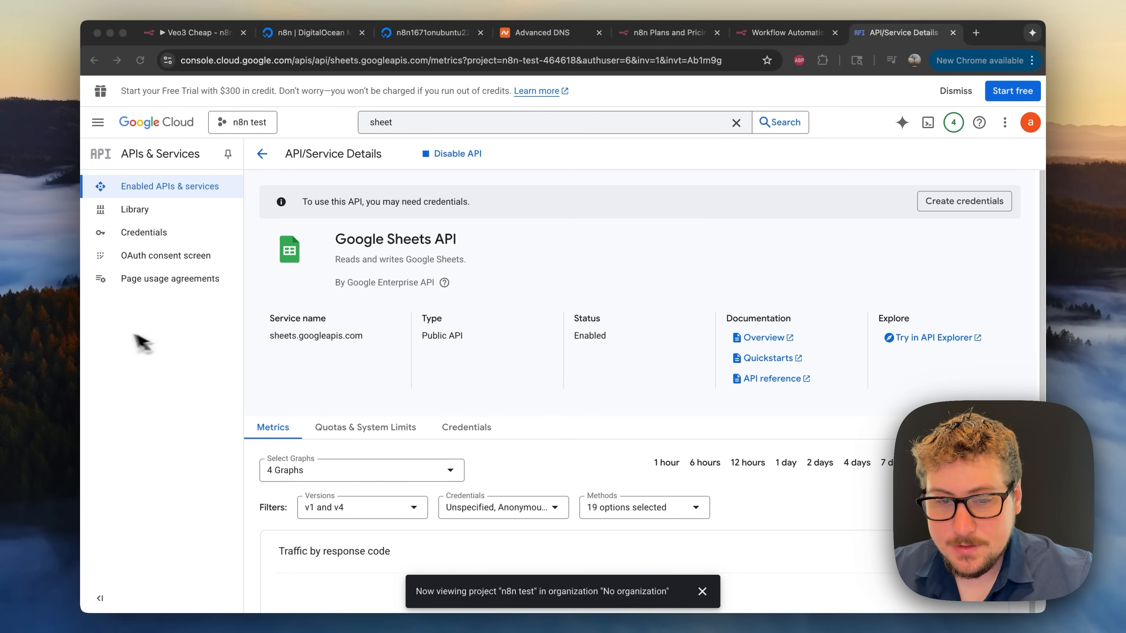
- Start the OAuth consent setup with the app name, support e-mail and External audience
left_click(164, 261)
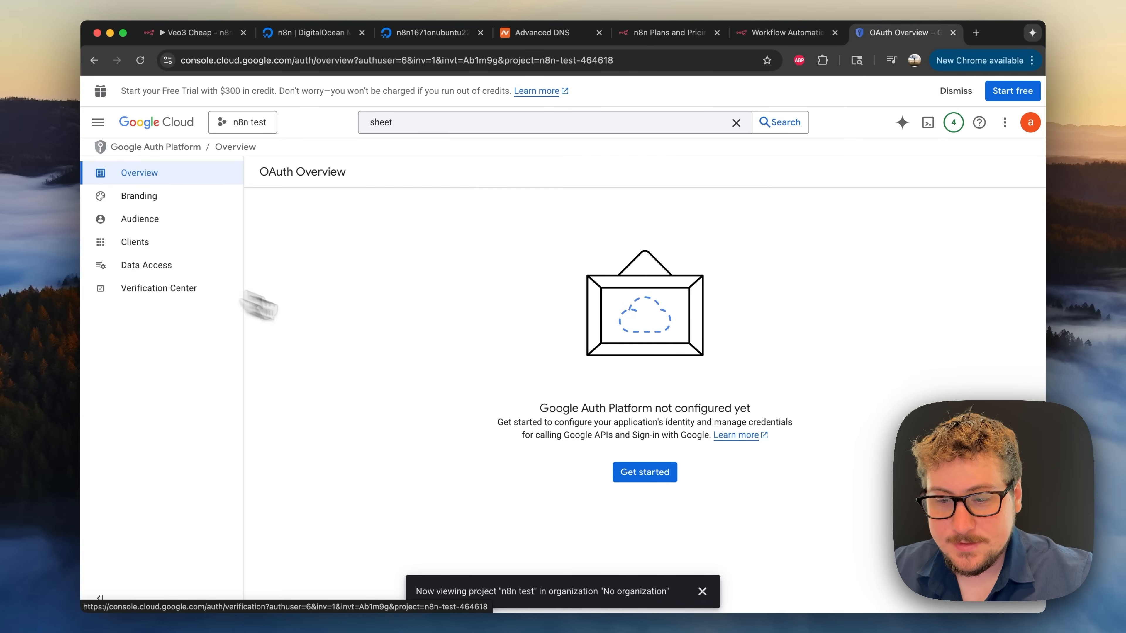
left_click(665, 481)
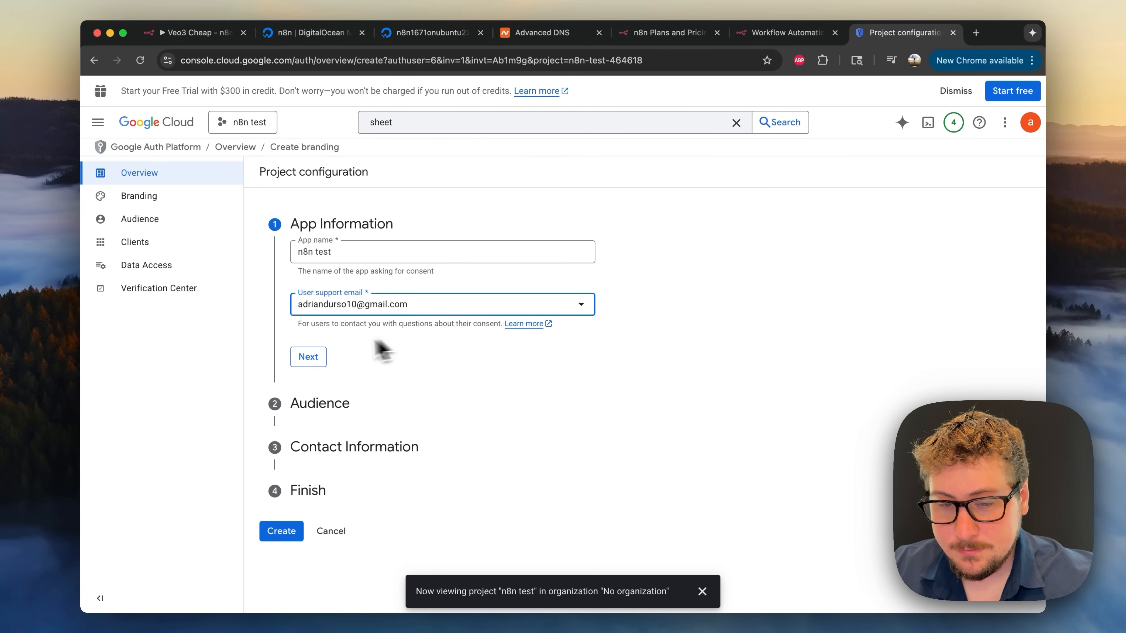
left_click(312, 359)
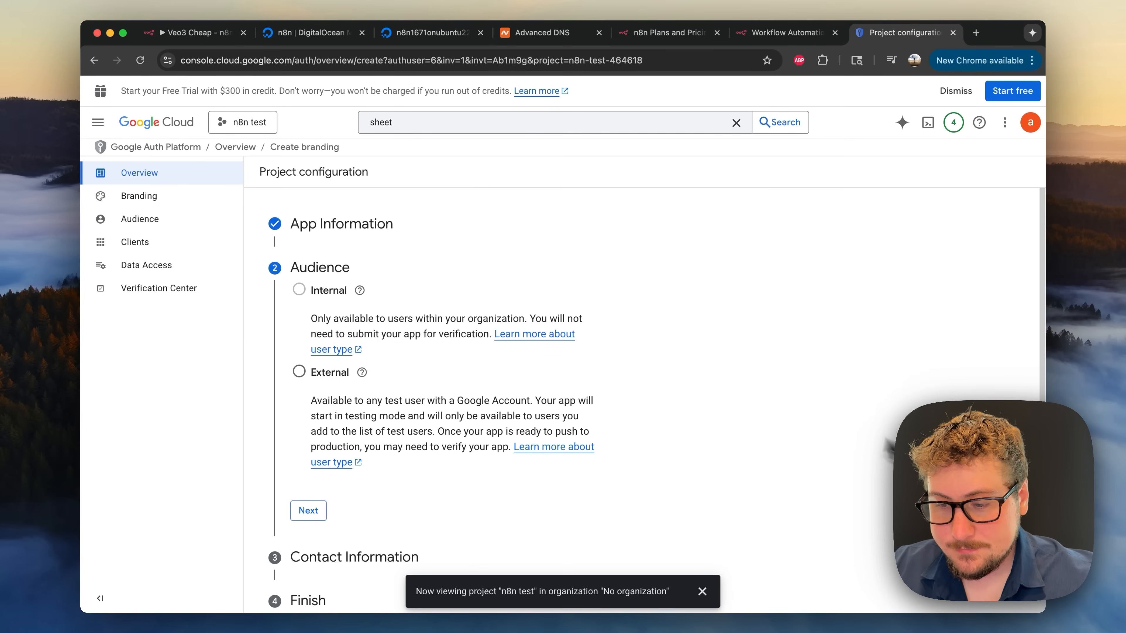
left_click(299, 373)
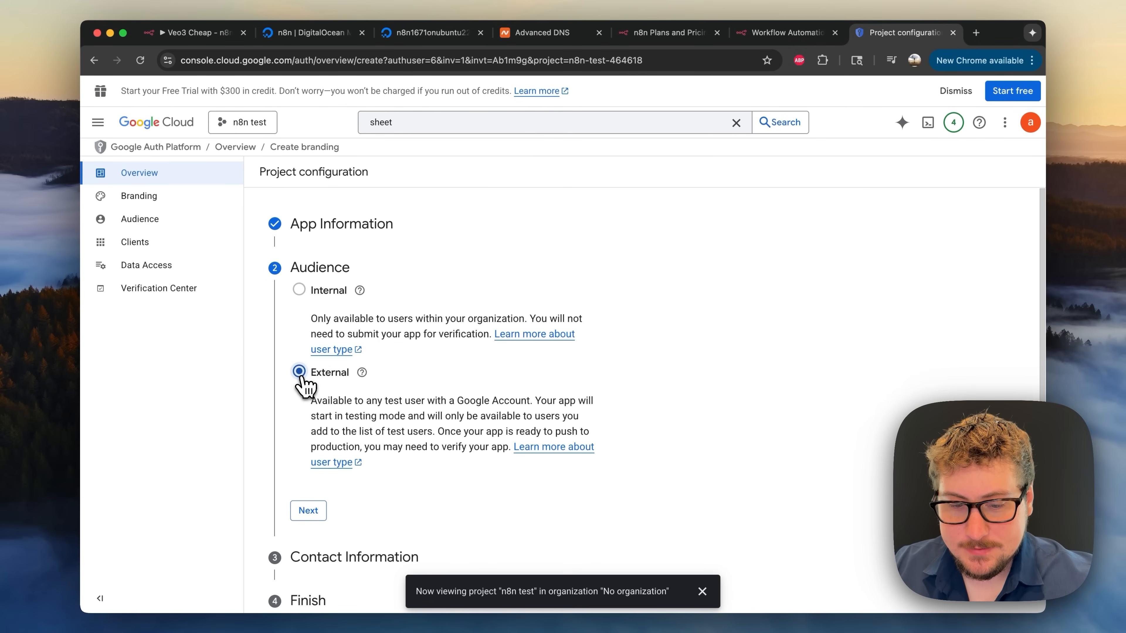
scroll(301, 425, "down", 1)
left_click(307, 473)
- Add the developer contact e-mail, accept the user data policy, and create the OAuth configuration
left_click(352, 339)
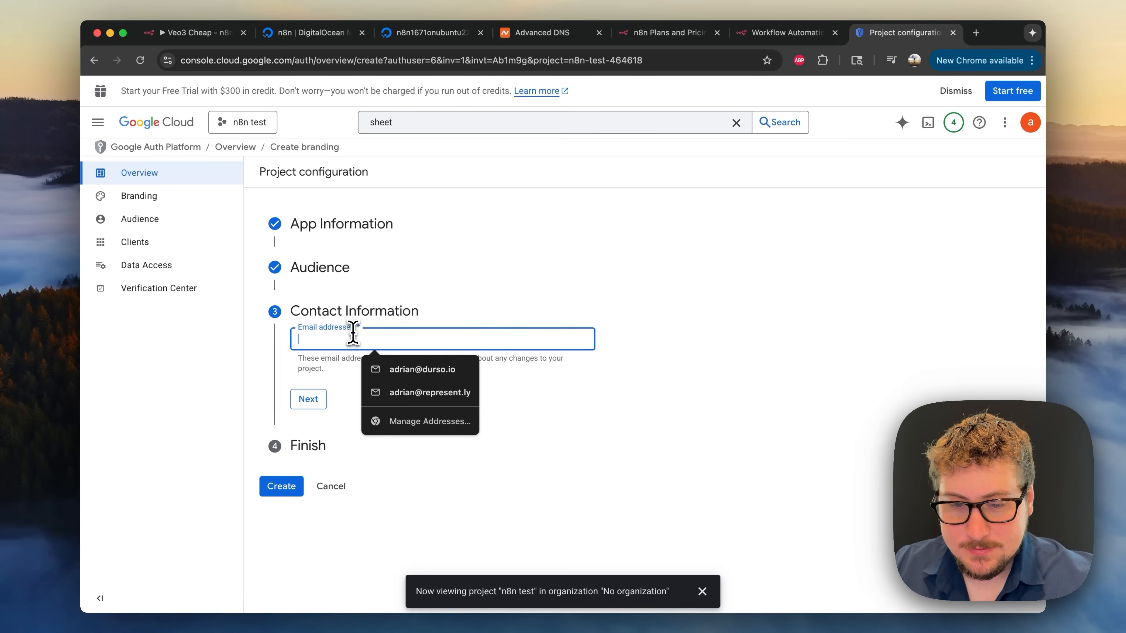
left_click(399, 371)
left_click(308, 399)
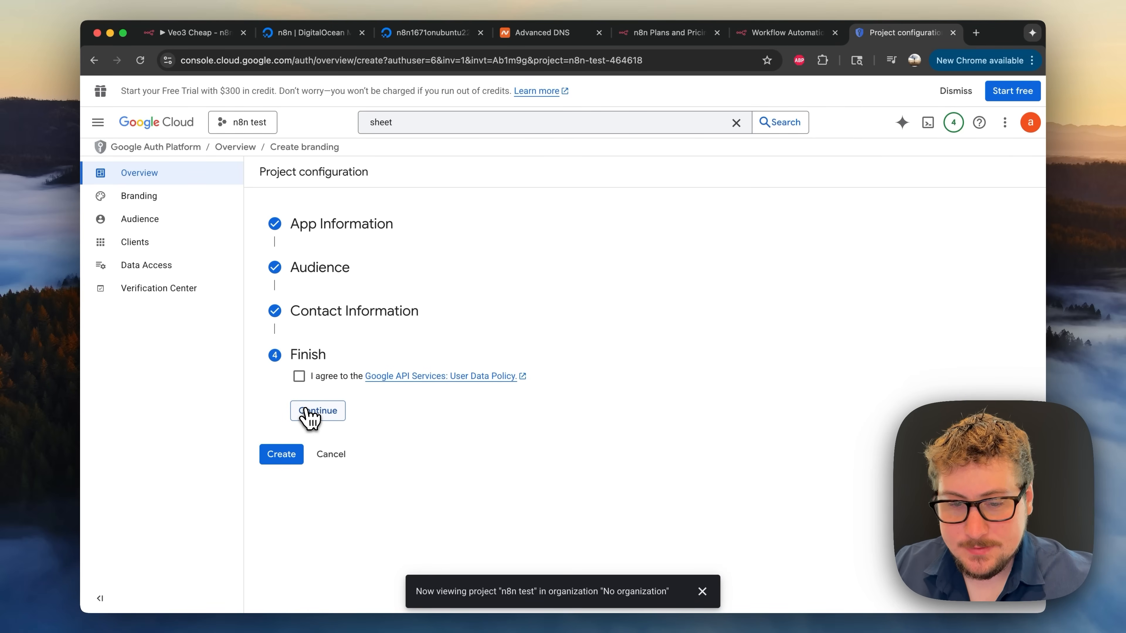
left_click(299, 375)
left_click(314, 409)
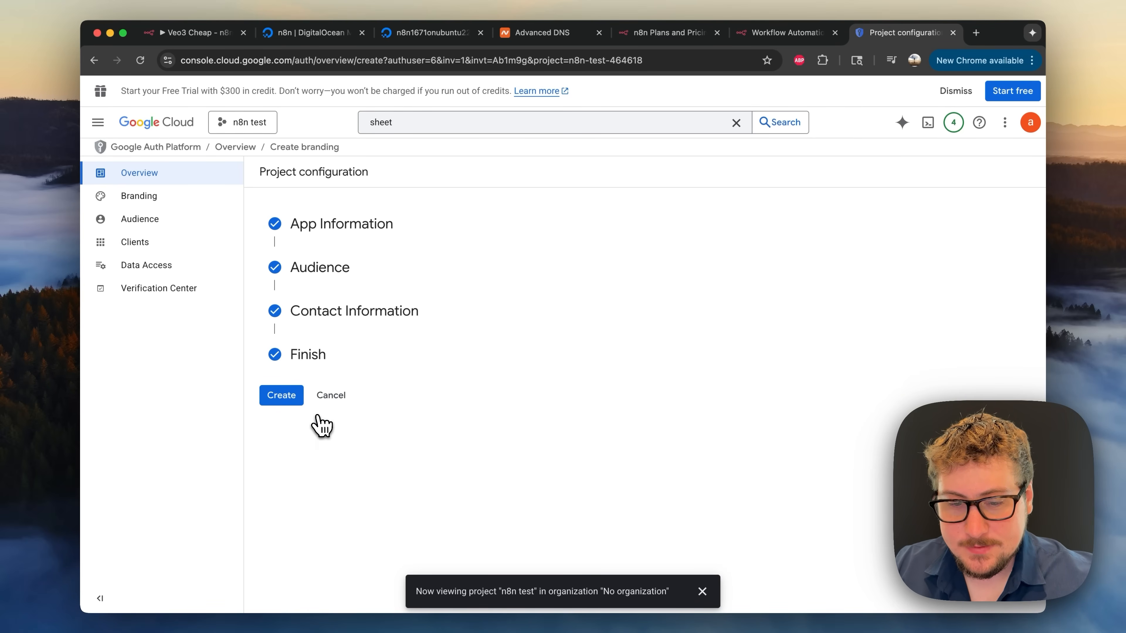
left_click(278, 395)
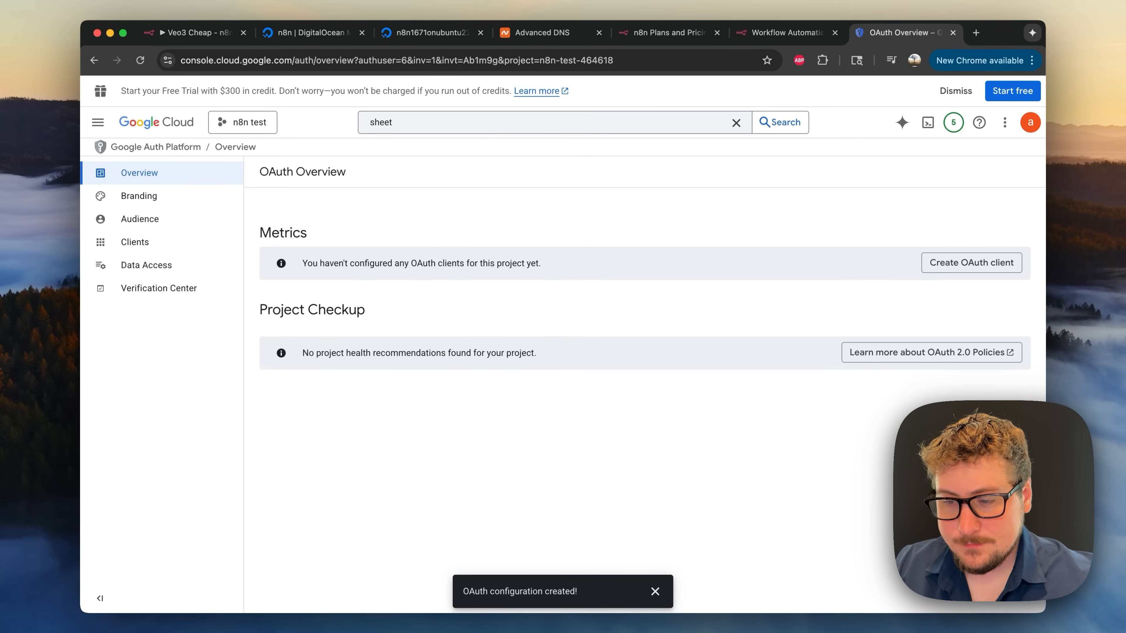
left_click(955, 266)
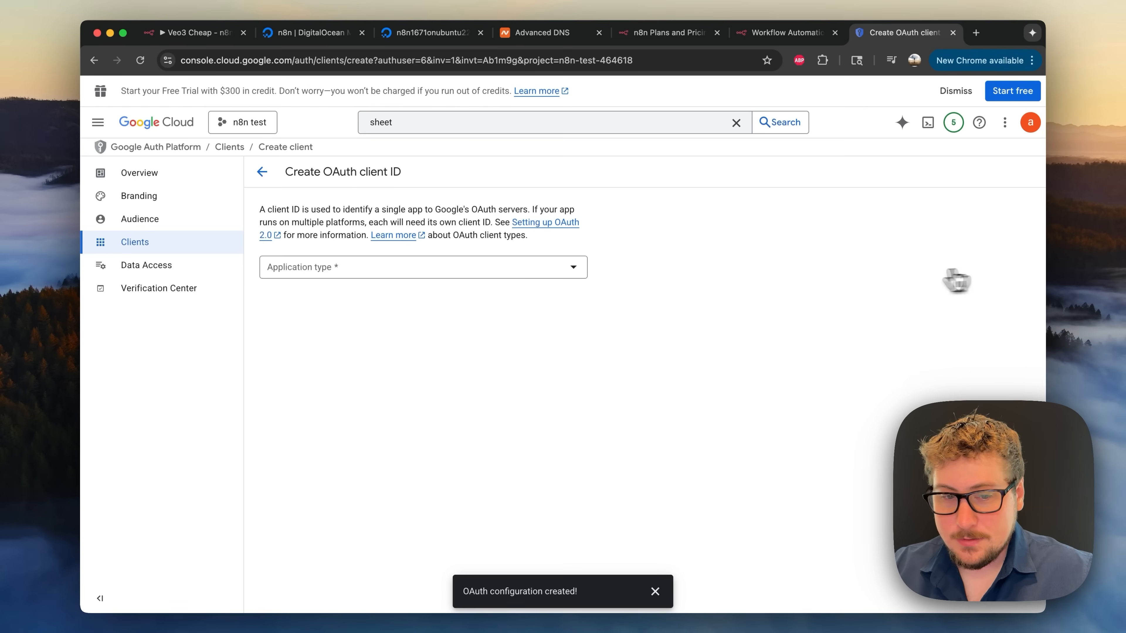
- Set the OAuth client type to Web application named 'Web client 1'
left_click(389, 271)
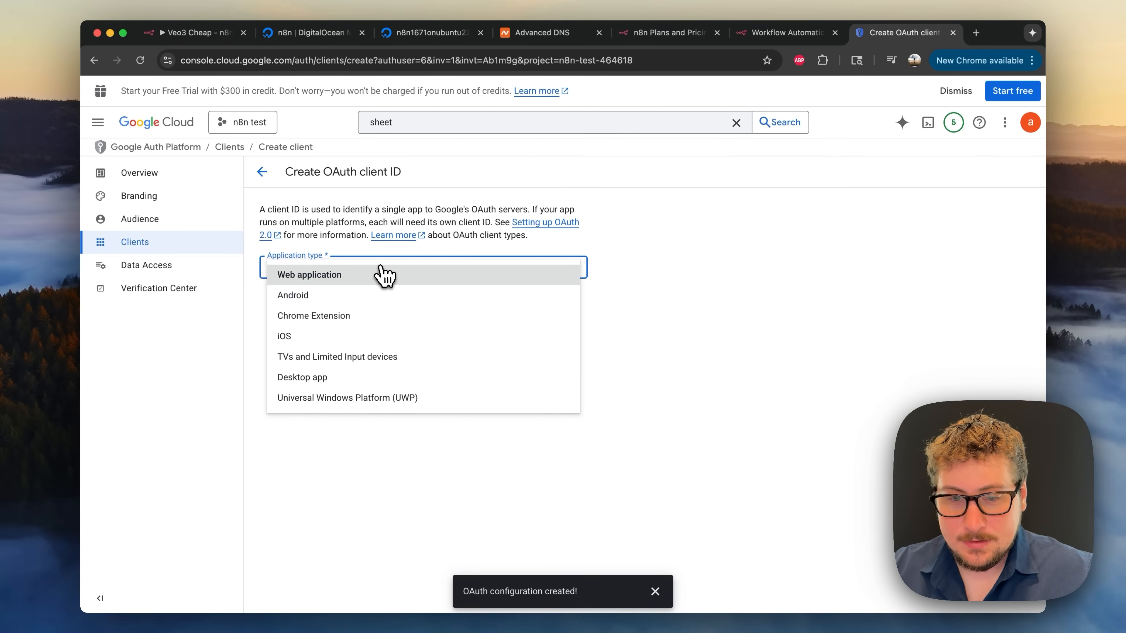
left_click(359, 283)
left_click(342, 305)
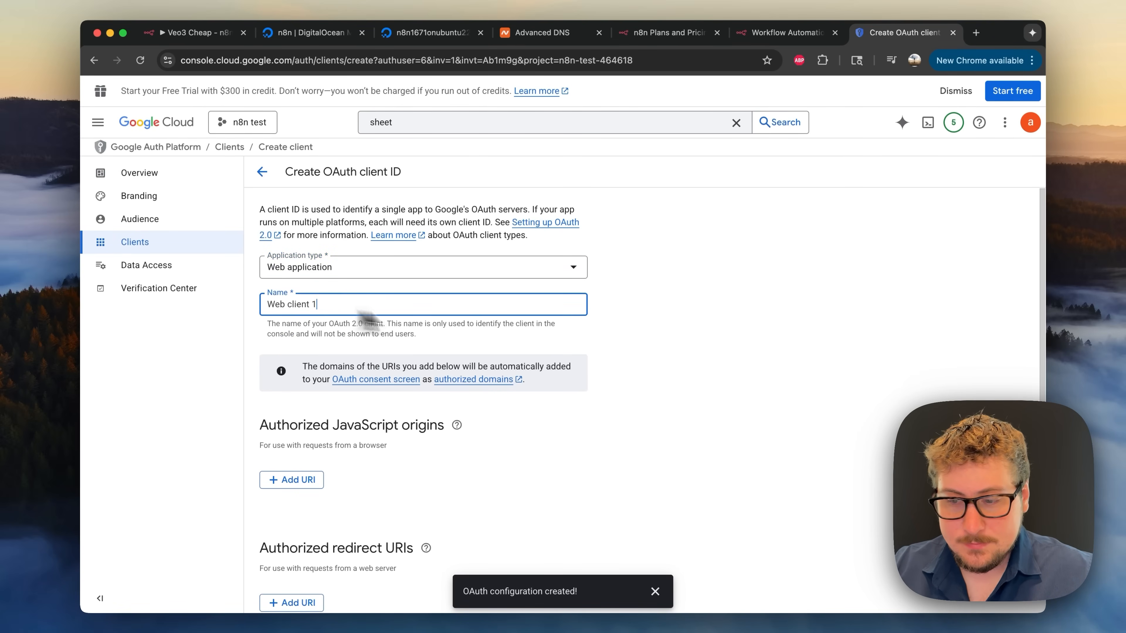
scroll(833, 310, "down", 2)
- Add n8n's OAuth callback URL as the authorized redirect URI and create the client
left_click(783, 39)
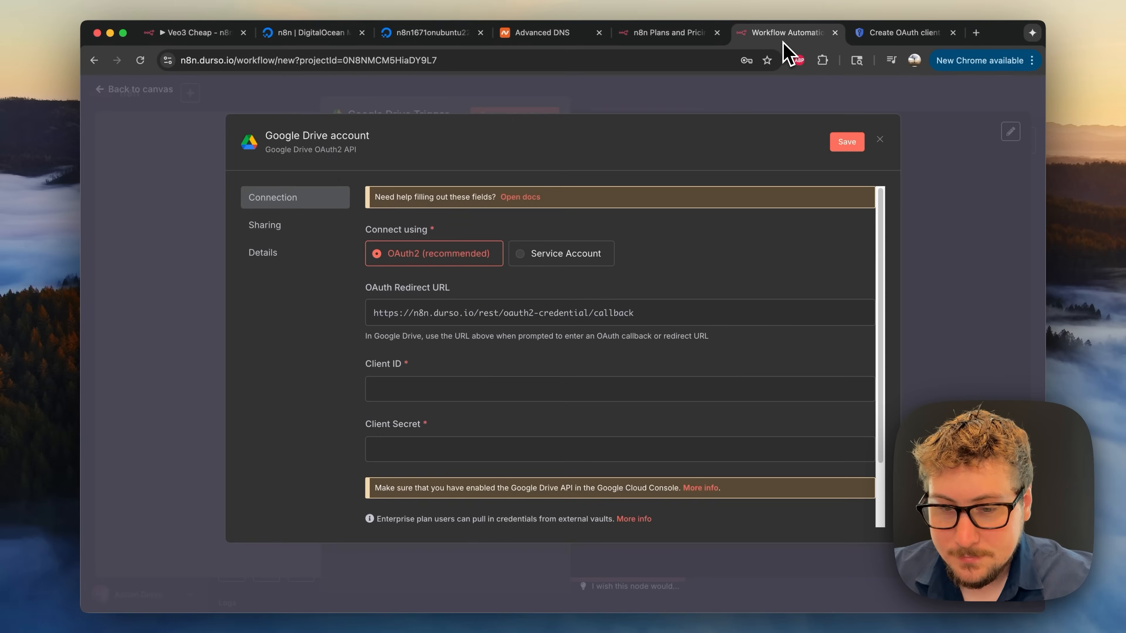
triple_click(426, 314)
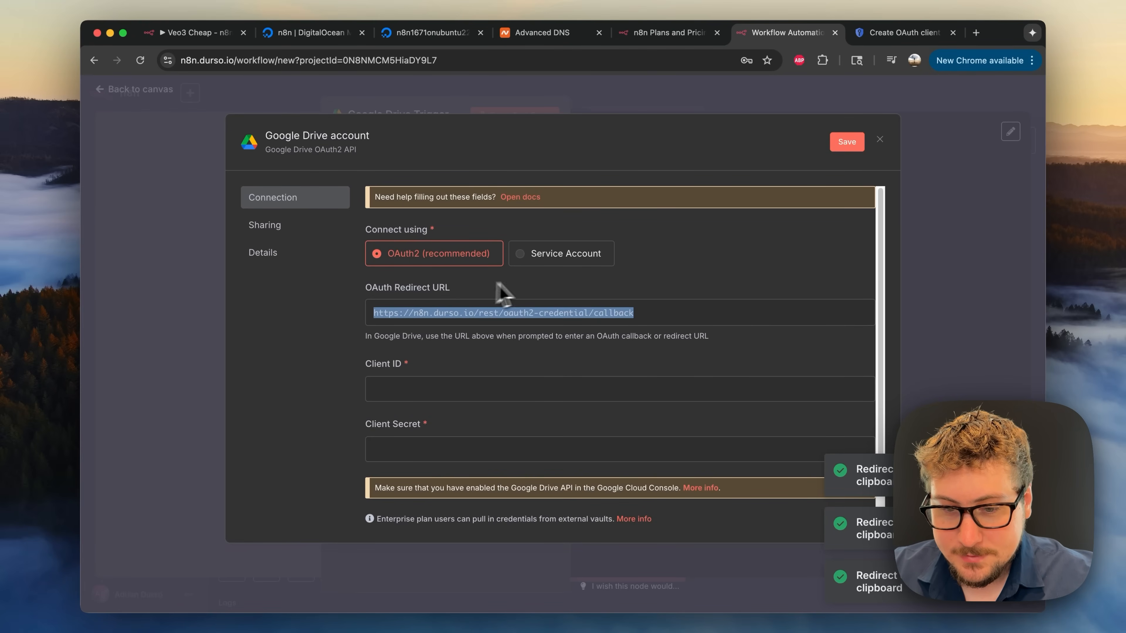
left_click(899, 34)
scroll(312, 412, "down", 1)
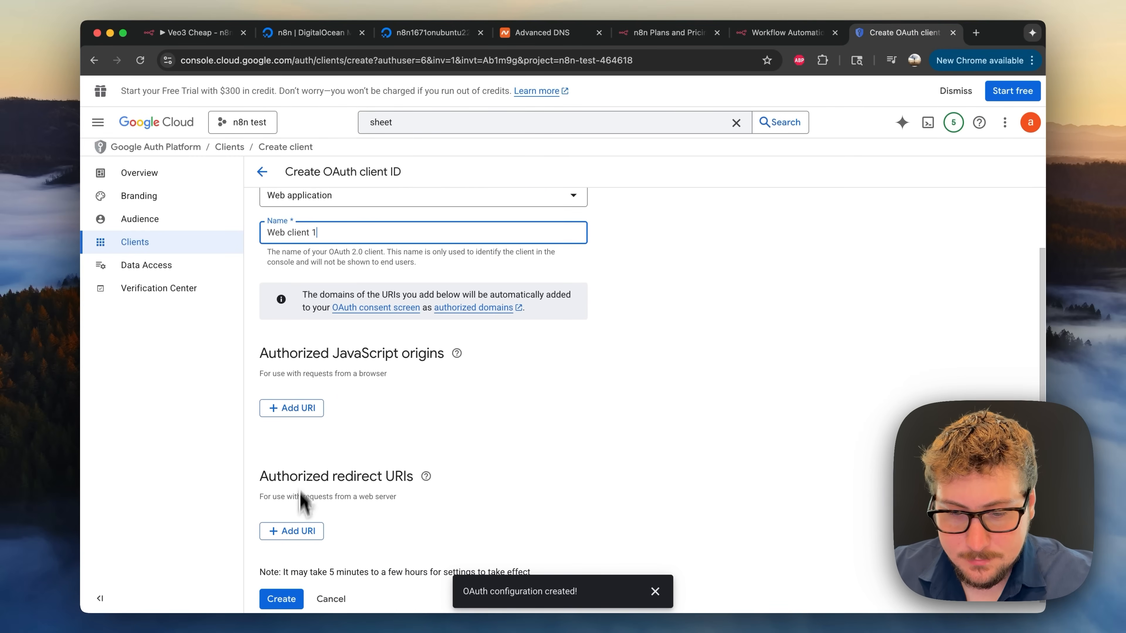
left_click(297, 531)
type("https://n8n.ourso.io/rest/oauth2-credential/callback")
left_click(407, 524)
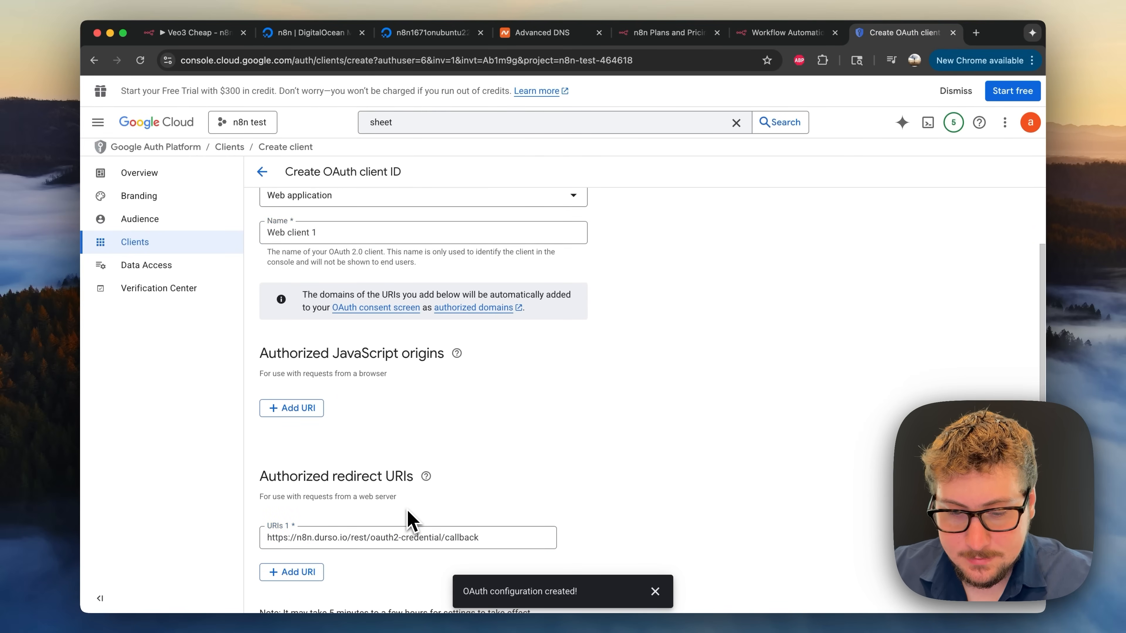
scroll(410, 523, "down", 2)
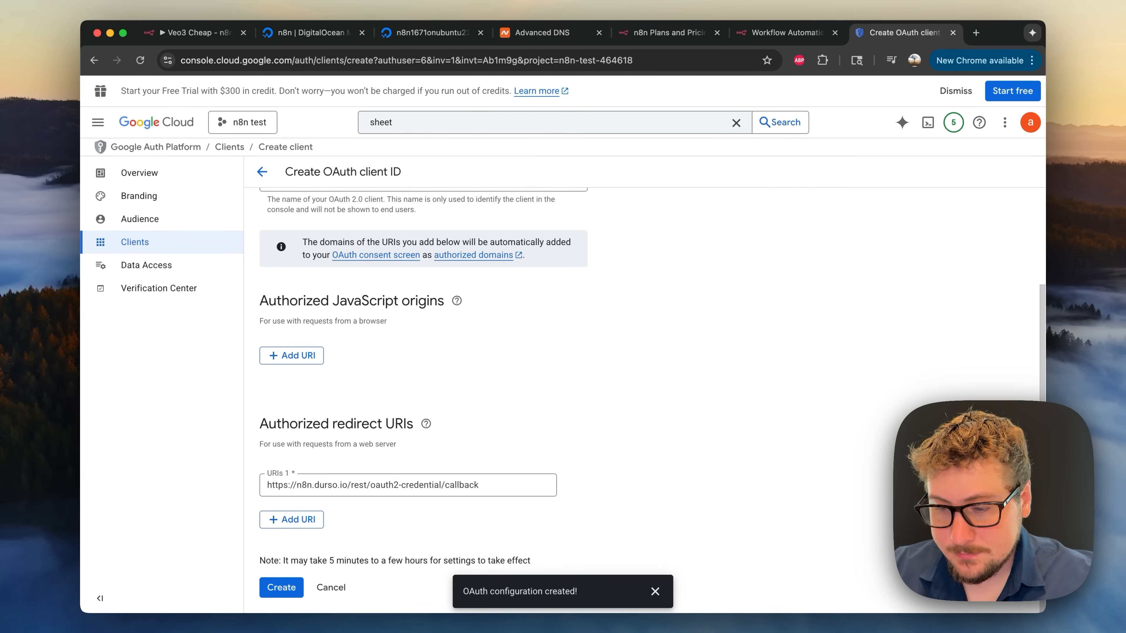
left_click(286, 590)
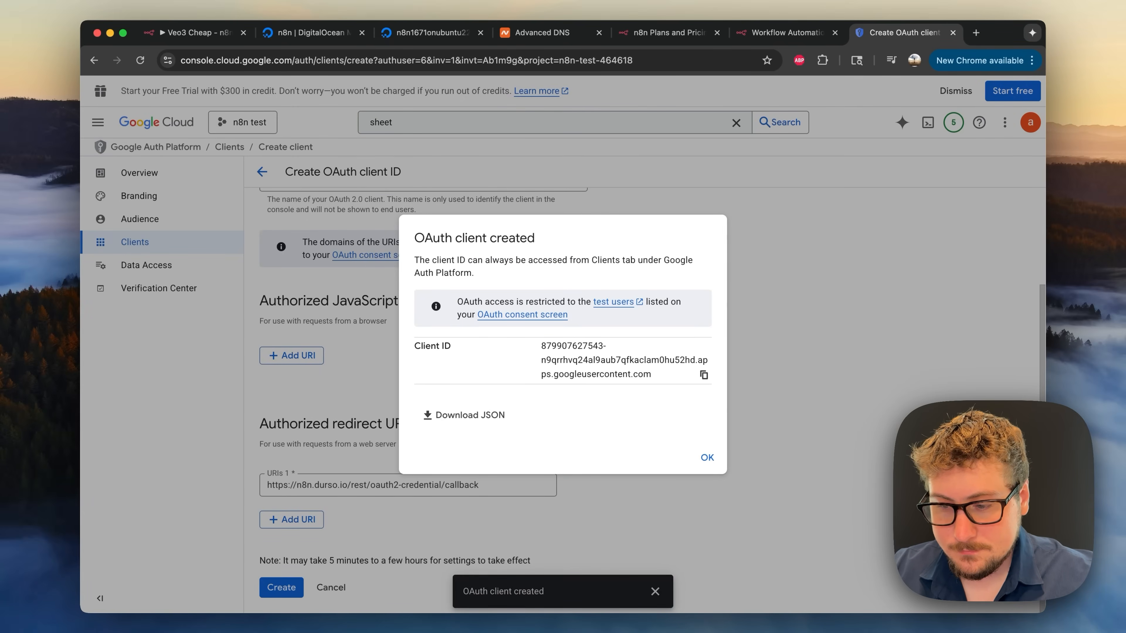
left_click(707, 457)
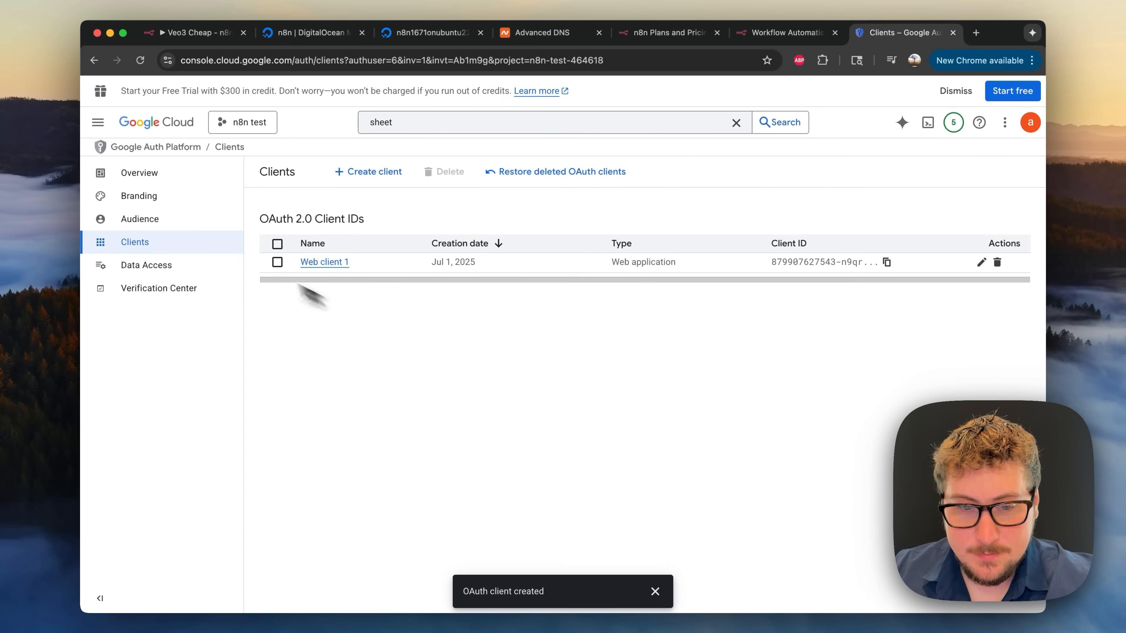
- Save the Google account's e-mail as a test user under Audience, then go back to Clients
left_click(156, 220)
scroll(301, 279, "down", 4)
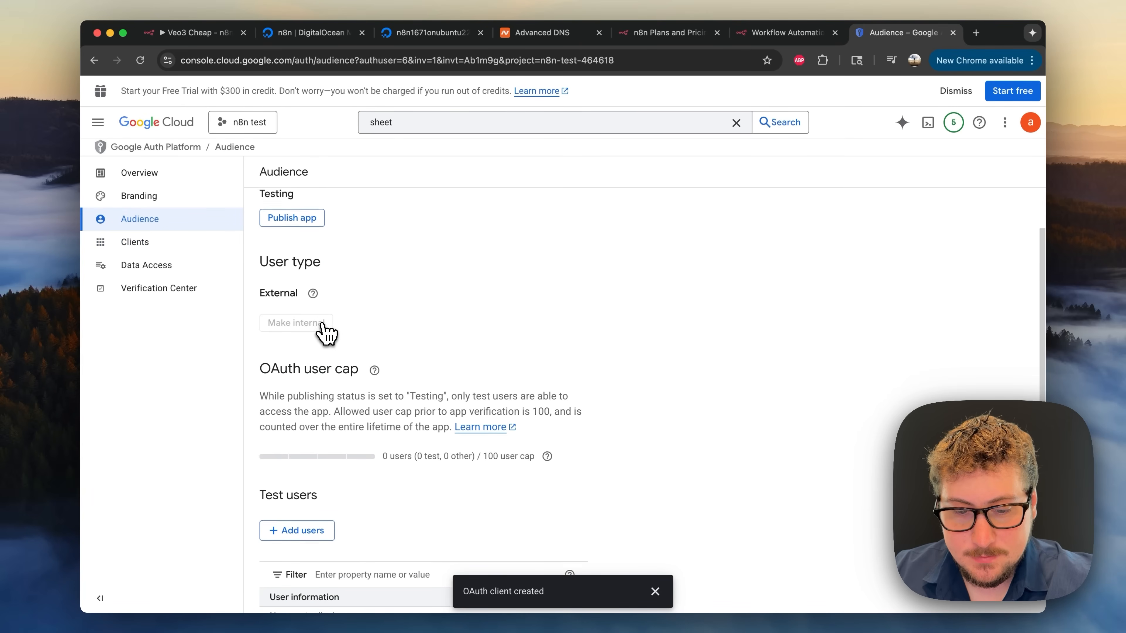
left_click(306, 476)
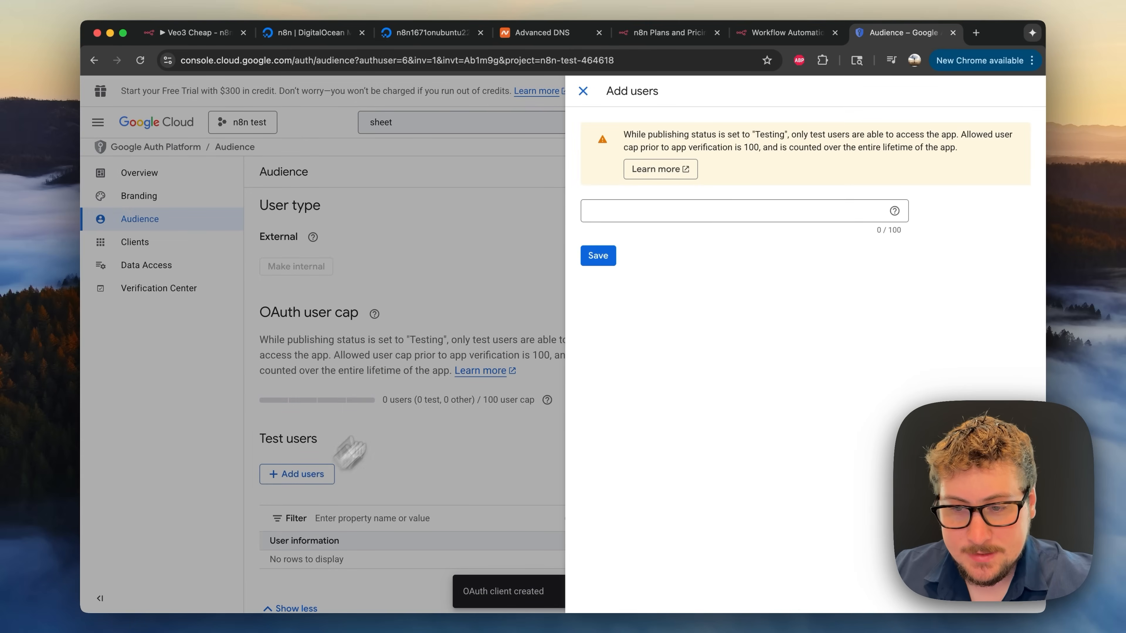
left_click(617, 216)
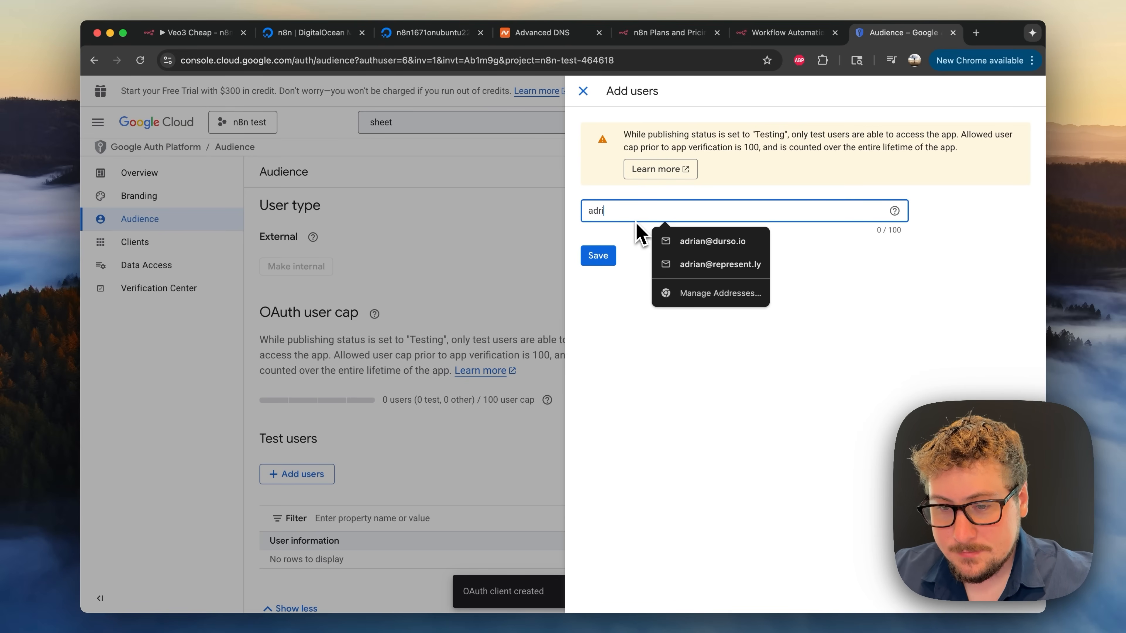
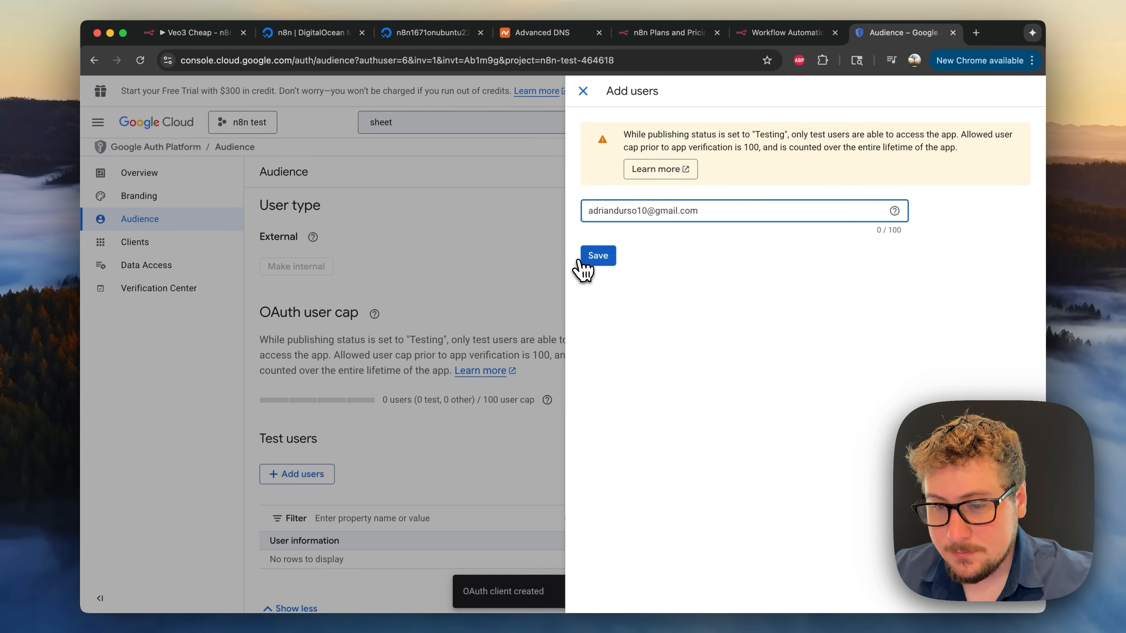
left_click(600, 258)
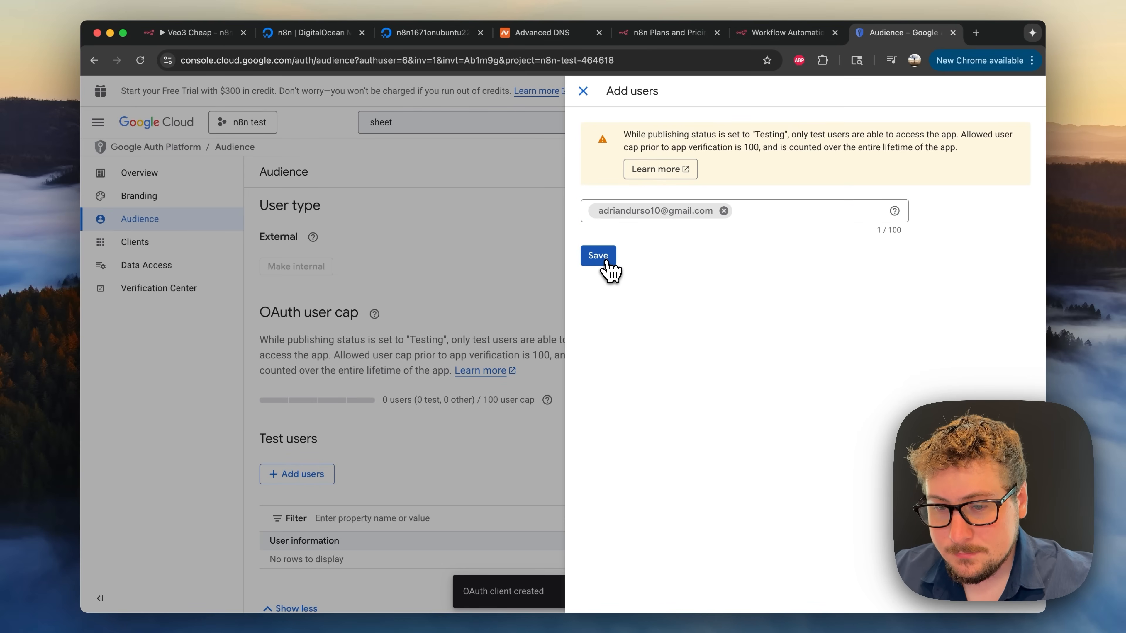
left_click(607, 263)
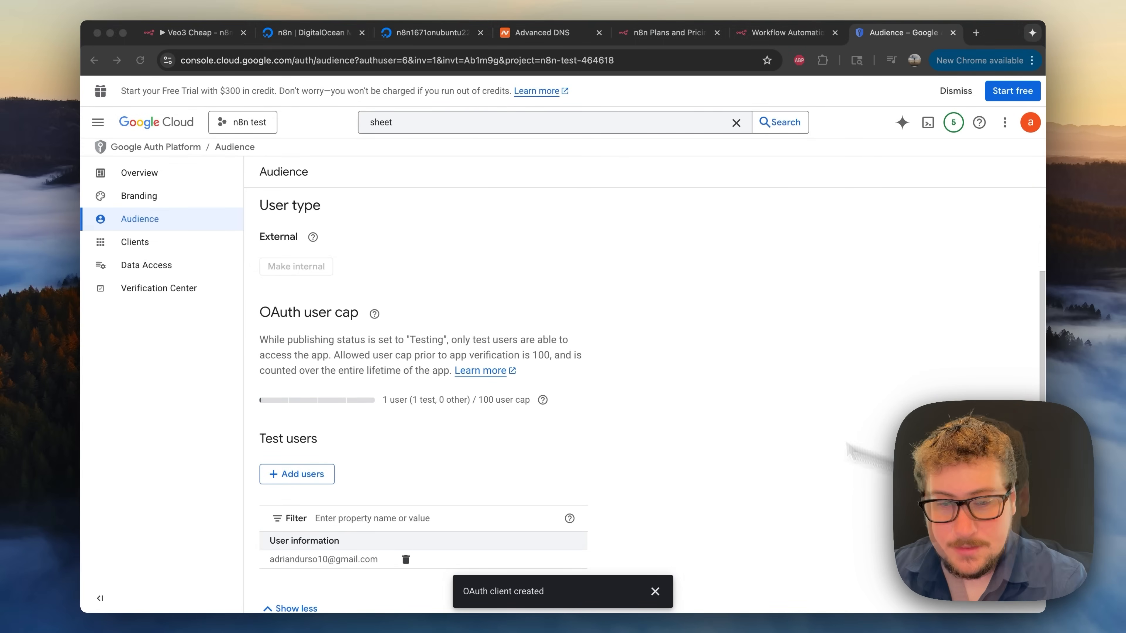
left_click(164, 244)
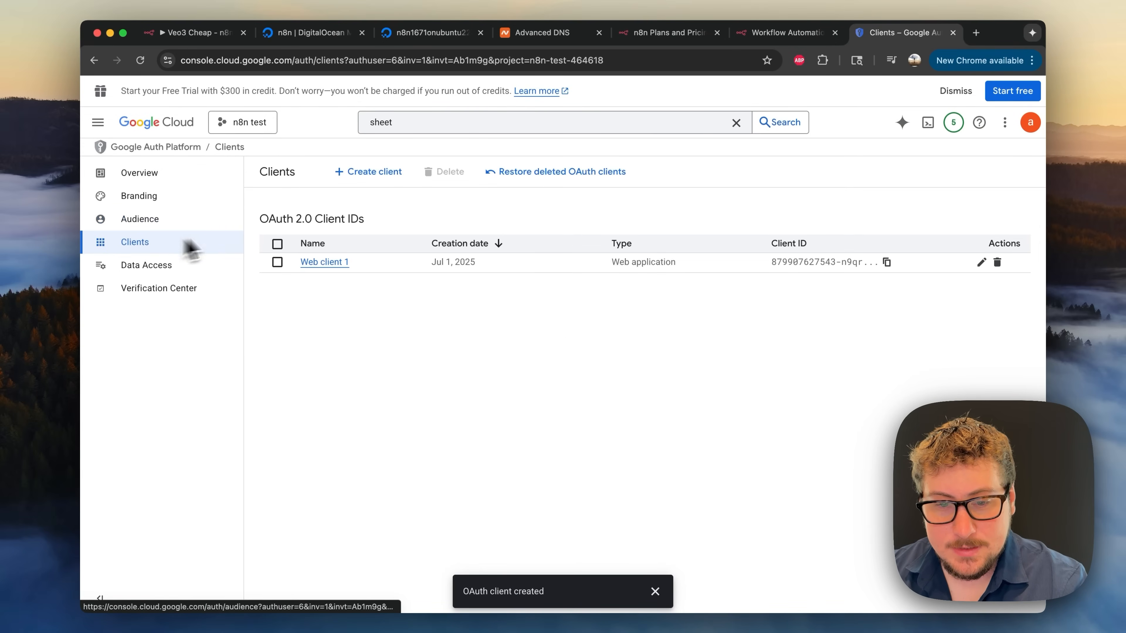
- Open Web client 1's details in Google Cloud and fill n8n's Client Secret field
left_click(335, 263)
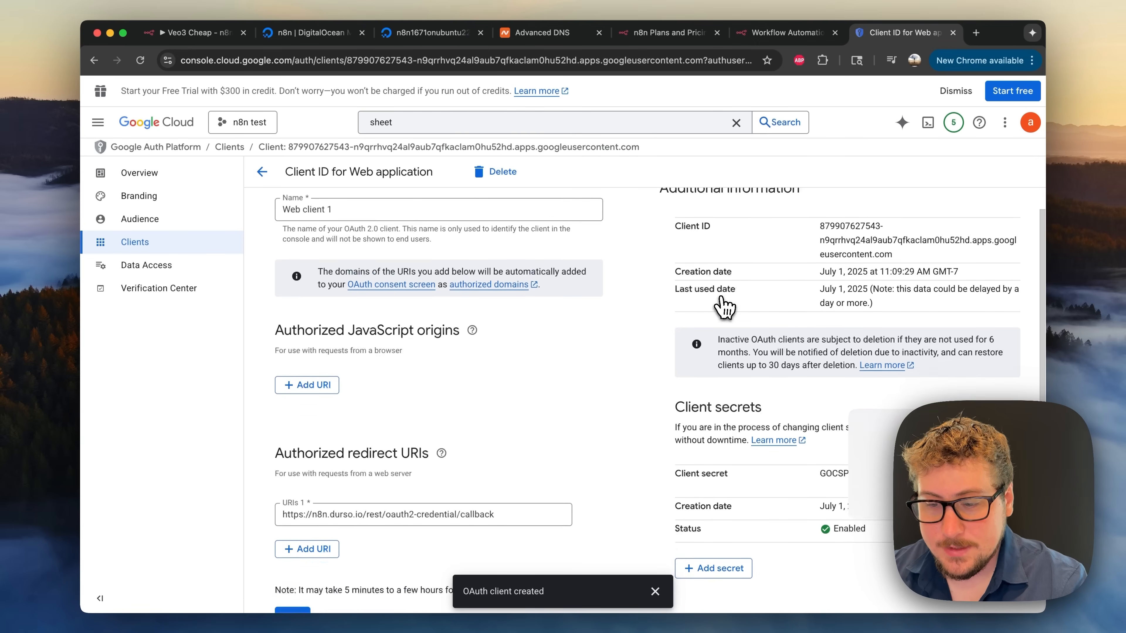
scroll(724, 307, "down", 3)
key("super+Tab")
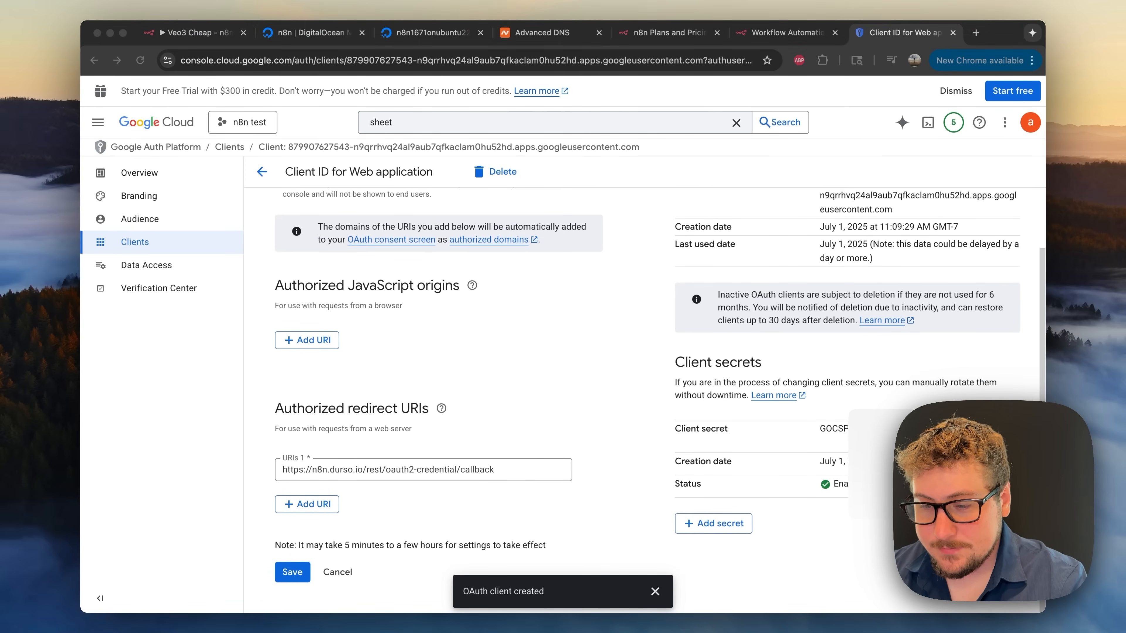
left_click(886, 429)
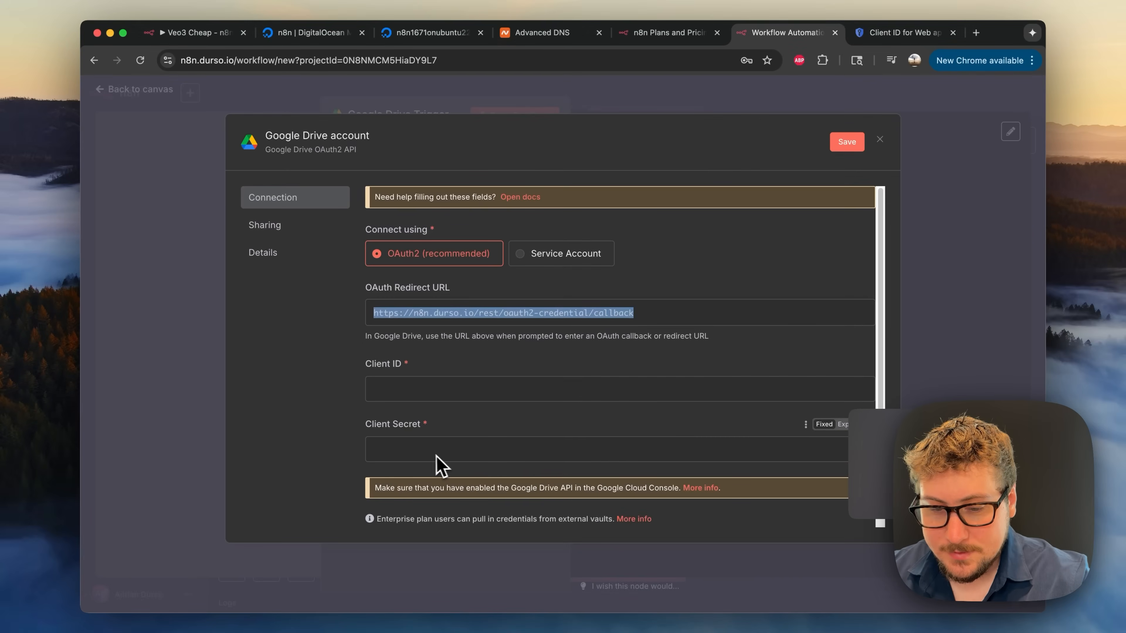
left_click(423, 452)
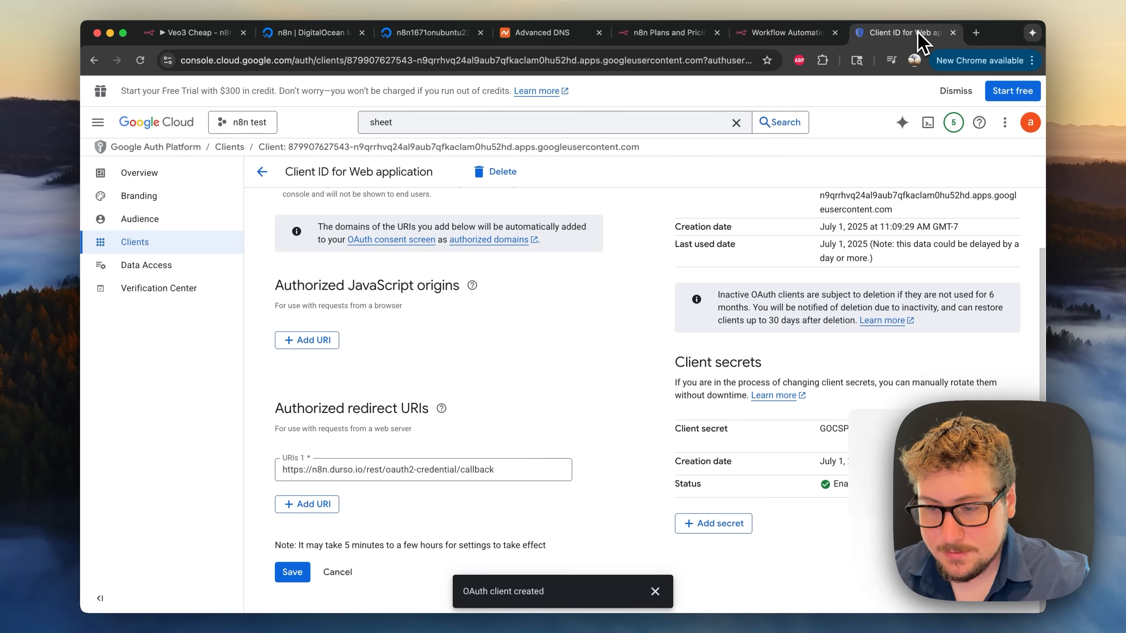
left_click(900, 33)
scroll(851, 233, "up", 2)
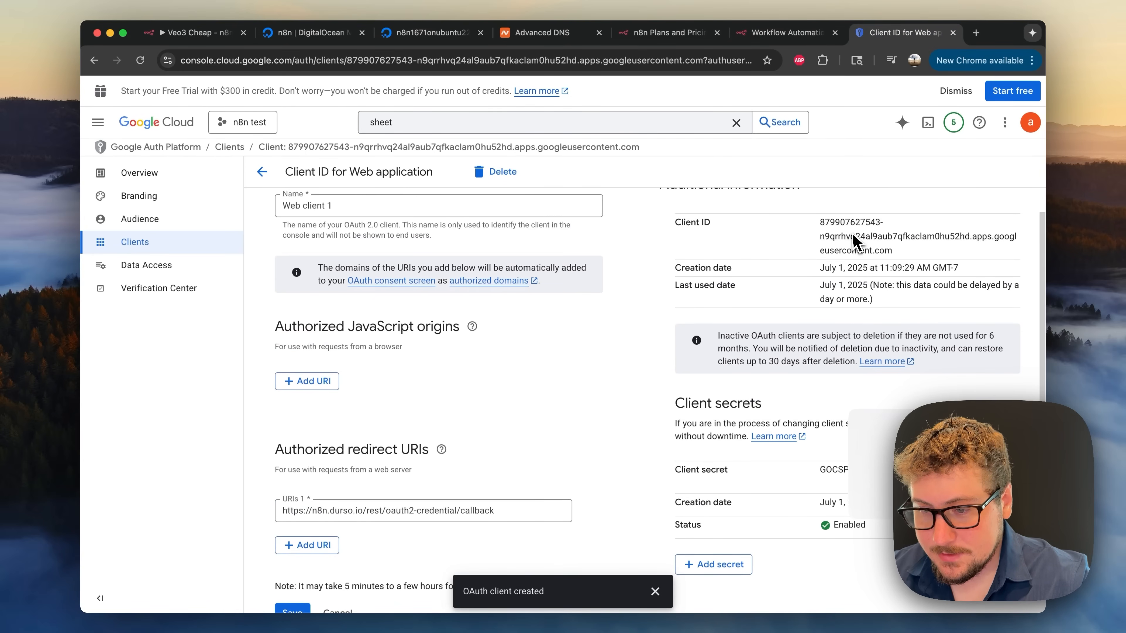
- Copy Web client 1's Client ID into the n8n credential's Client ID field
triple_click(851, 234)
key("super+c")
left_click(792, 35)
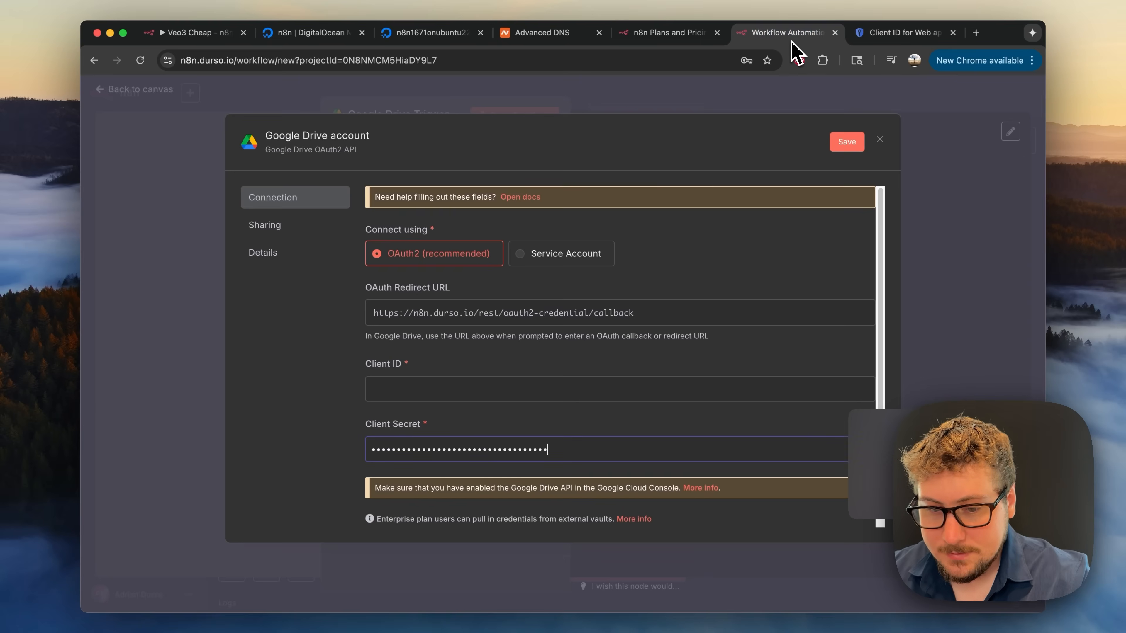
left_click(370, 389)
key("super+v")
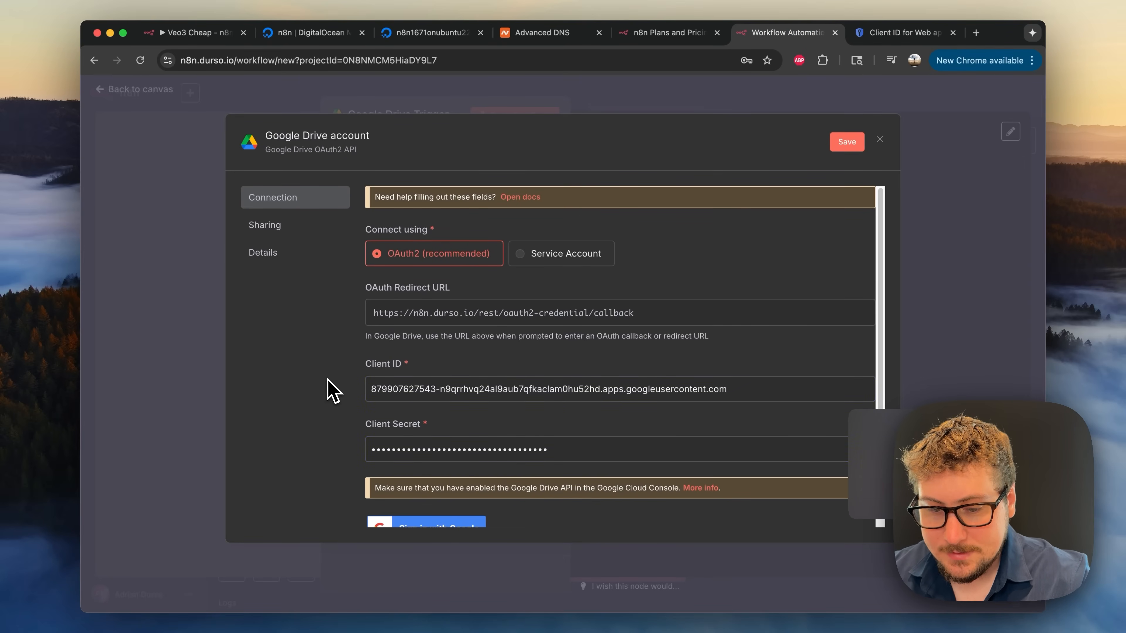
scroll(508, 432, "down", 3)
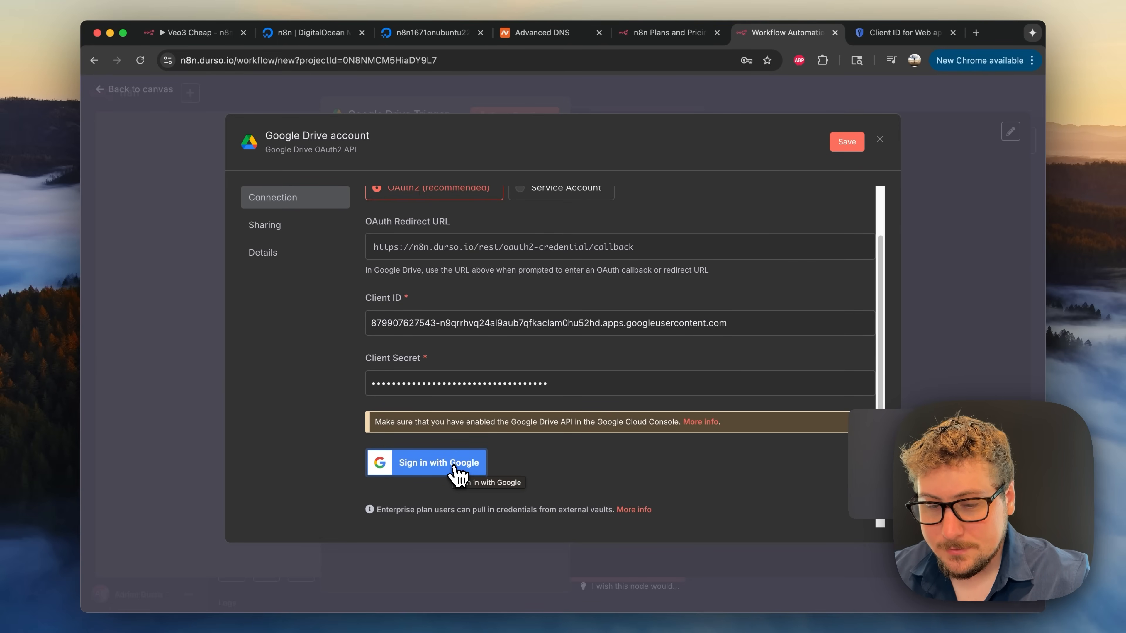
- Save the credential, sign in with the Google account, pass verification and grant Drive file access
left_click(455, 469)
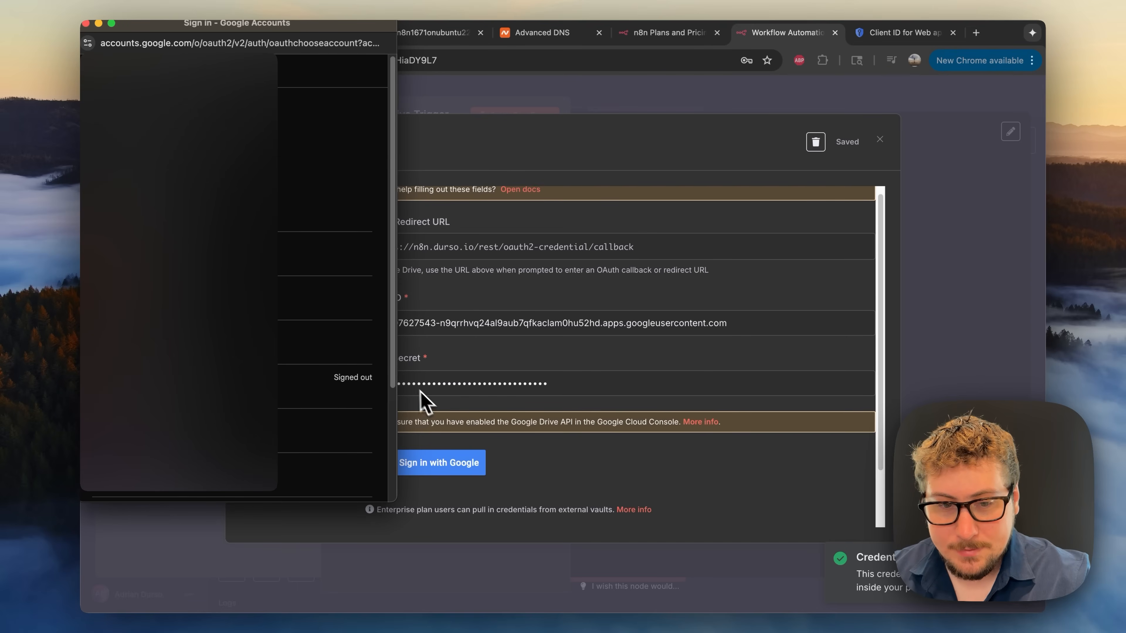
scroll(254, 355, "down", 3)
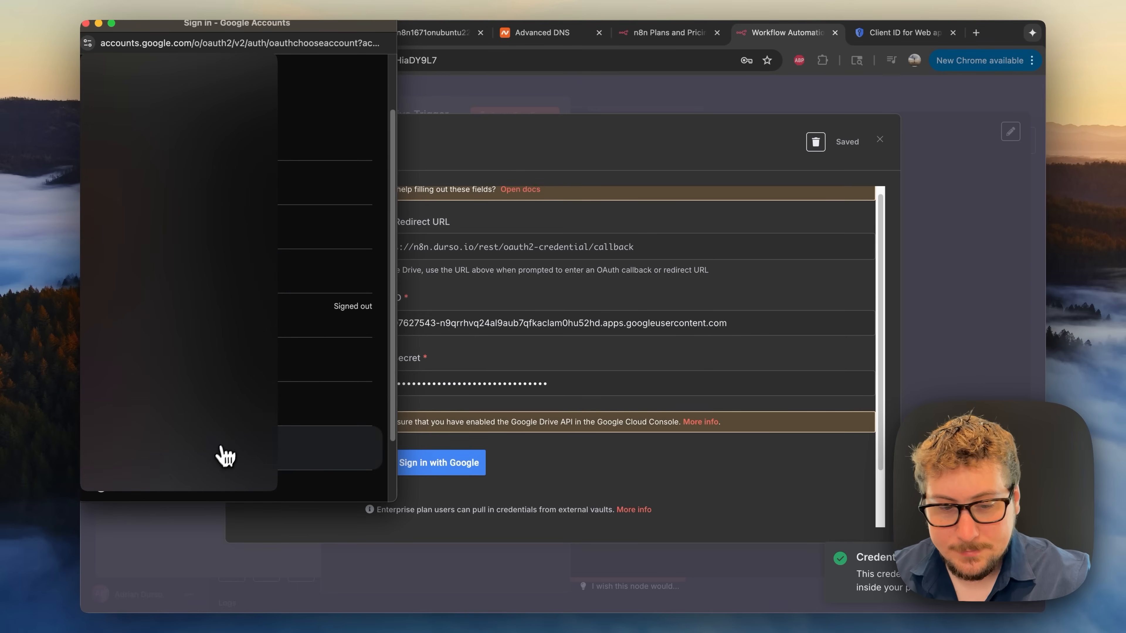
left_click(216, 454)
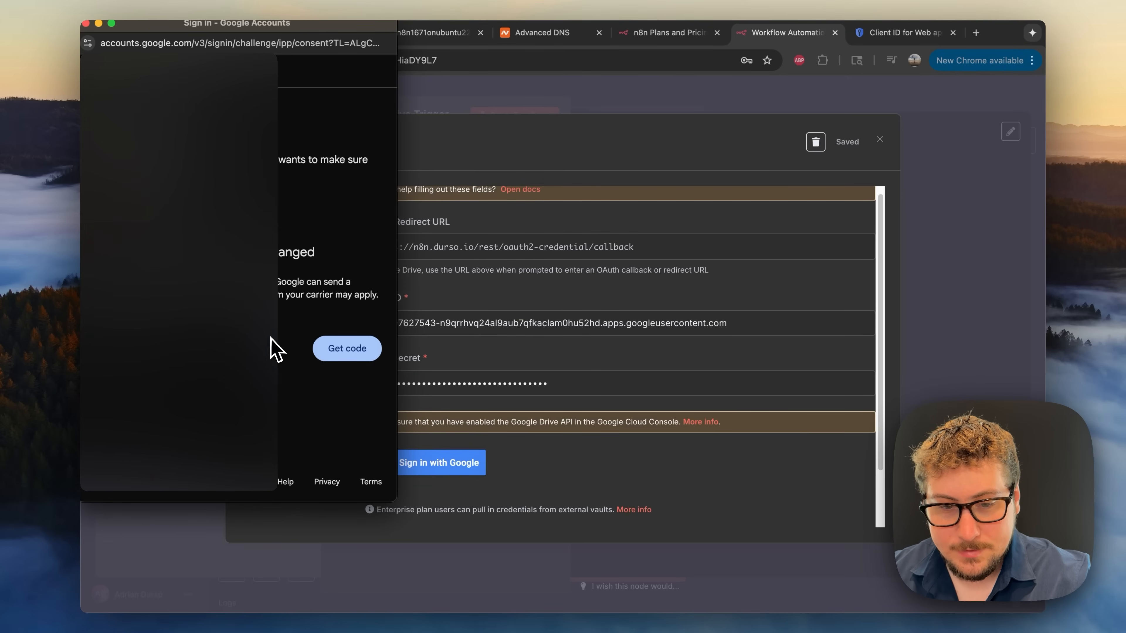
left_click(340, 353)
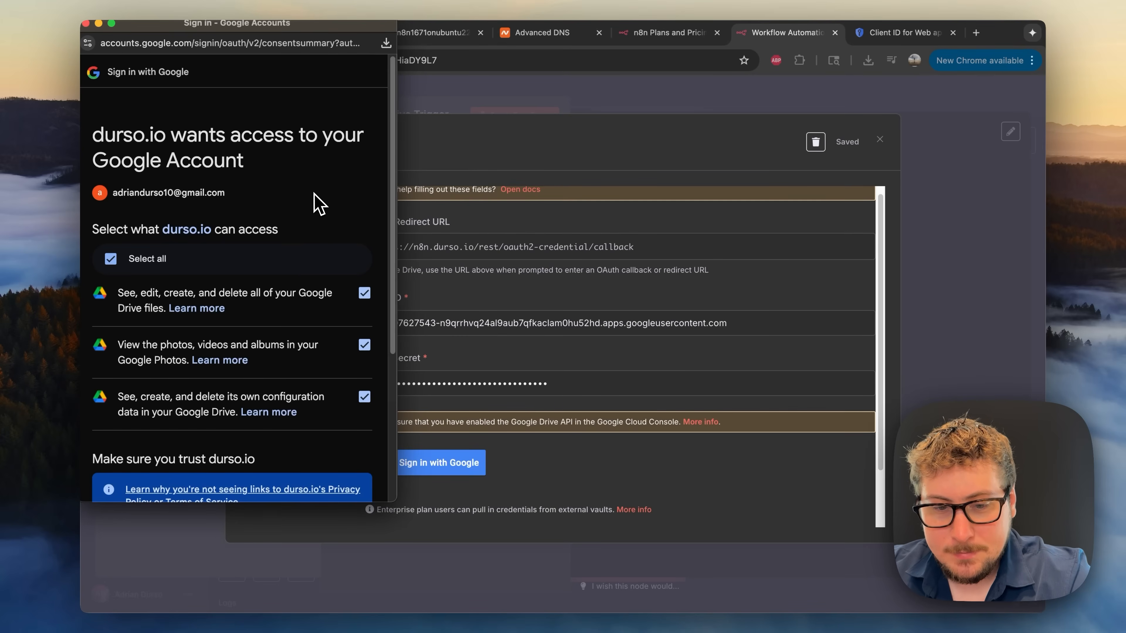
scroll(308, 210, "down", 1)
scroll(306, 237, "down", 5)
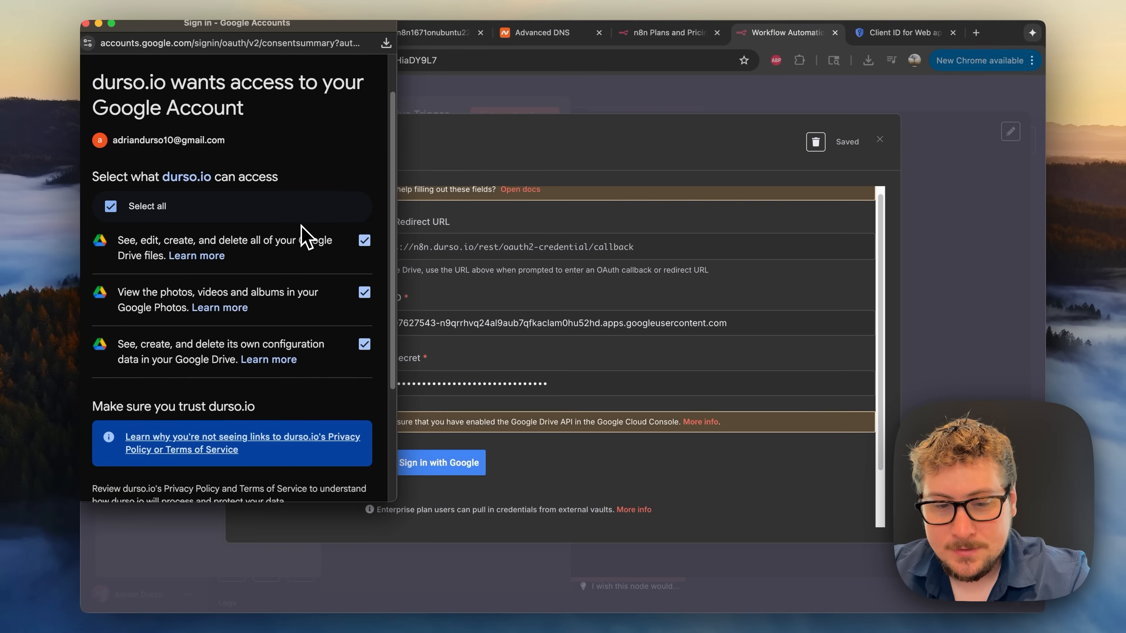
scroll(301, 266, "up", 3)
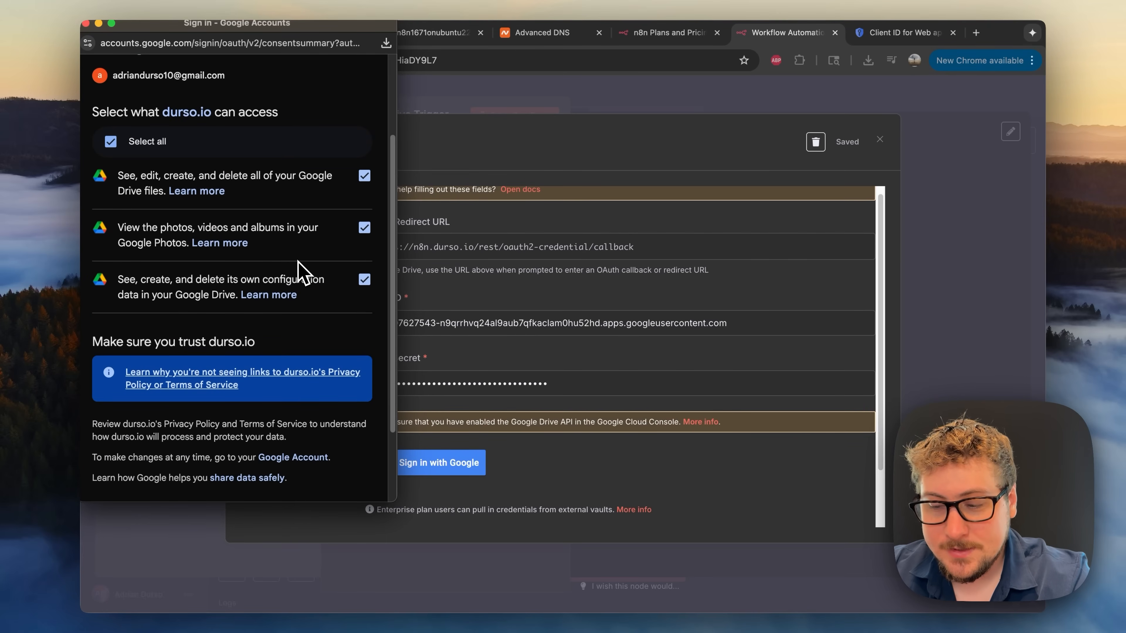
scroll(298, 266, "down", 3)
scroll(299, 346, "up", 3)
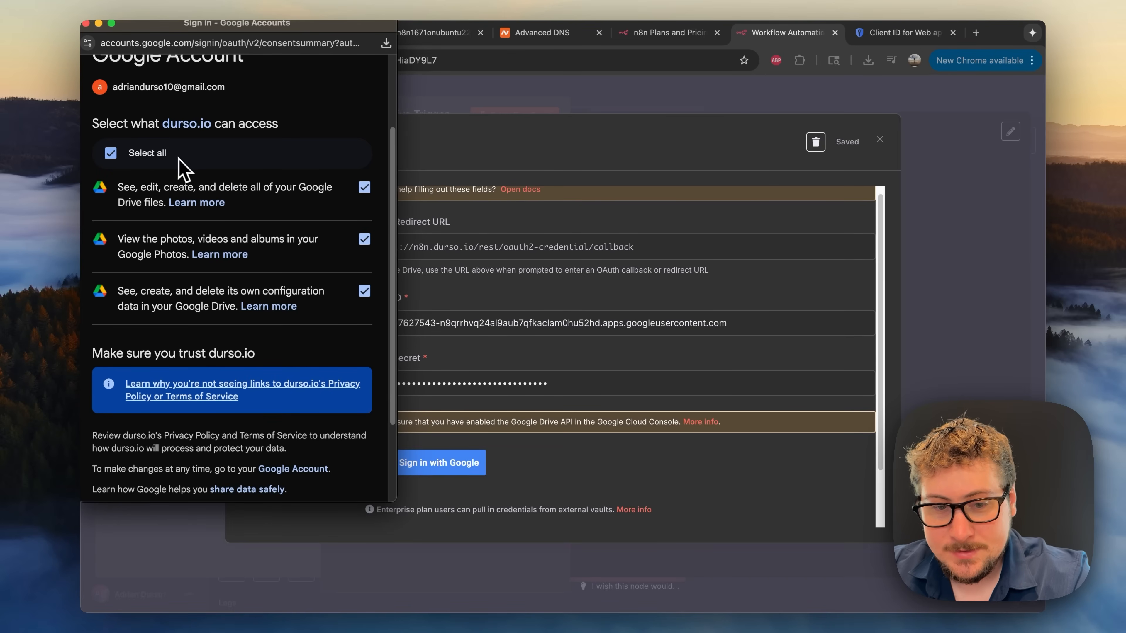
scroll(183, 162, "down", 5)
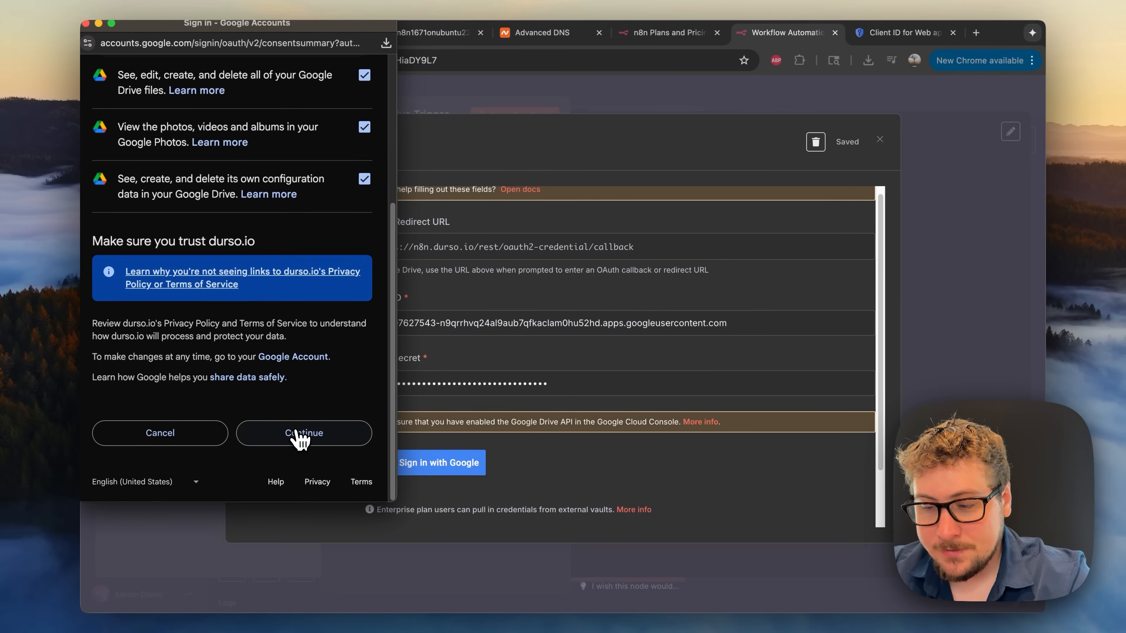
left_click(302, 437)
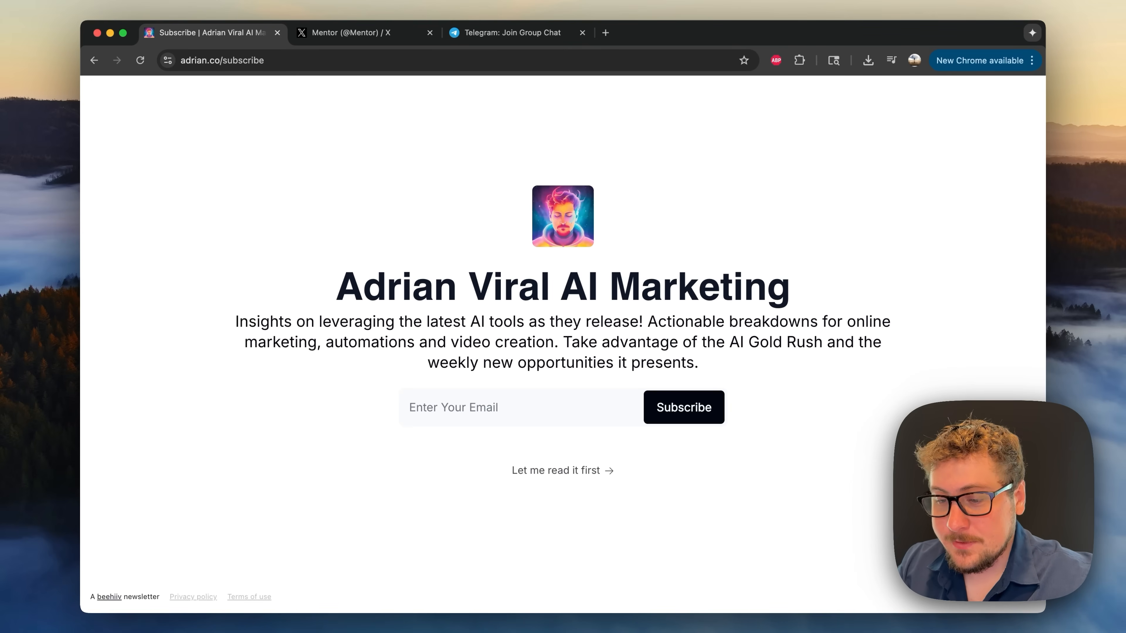
- Go from the X profile's pinned post to the 'Breaking AI Tool Updates!' Telegram channel page
left_click(355, 36)
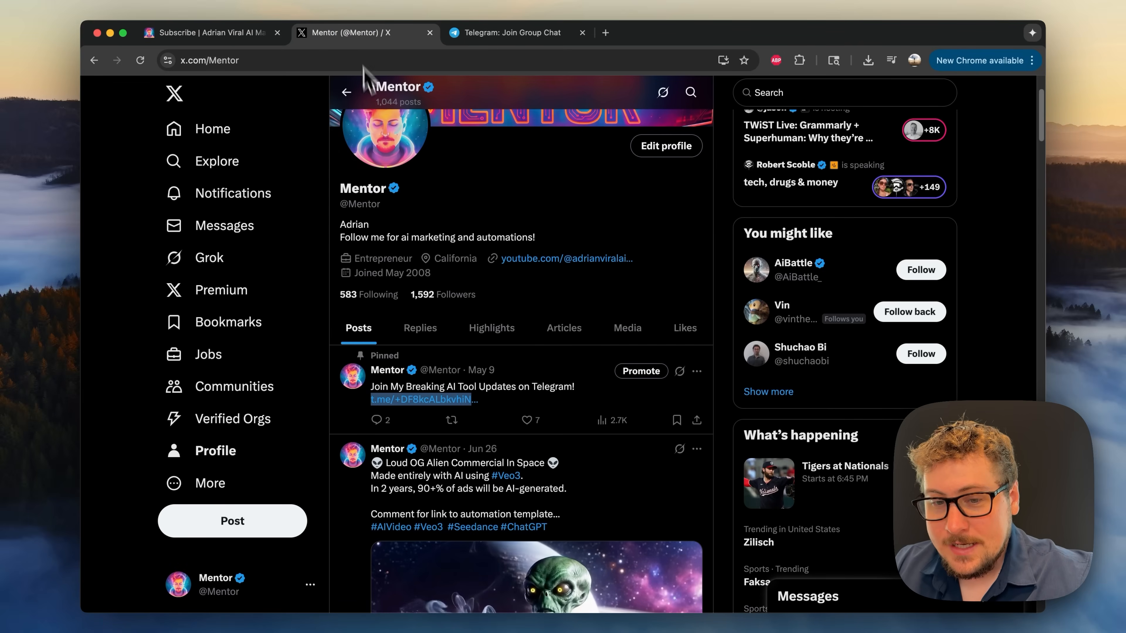
scroll(389, 221, "up", 3)
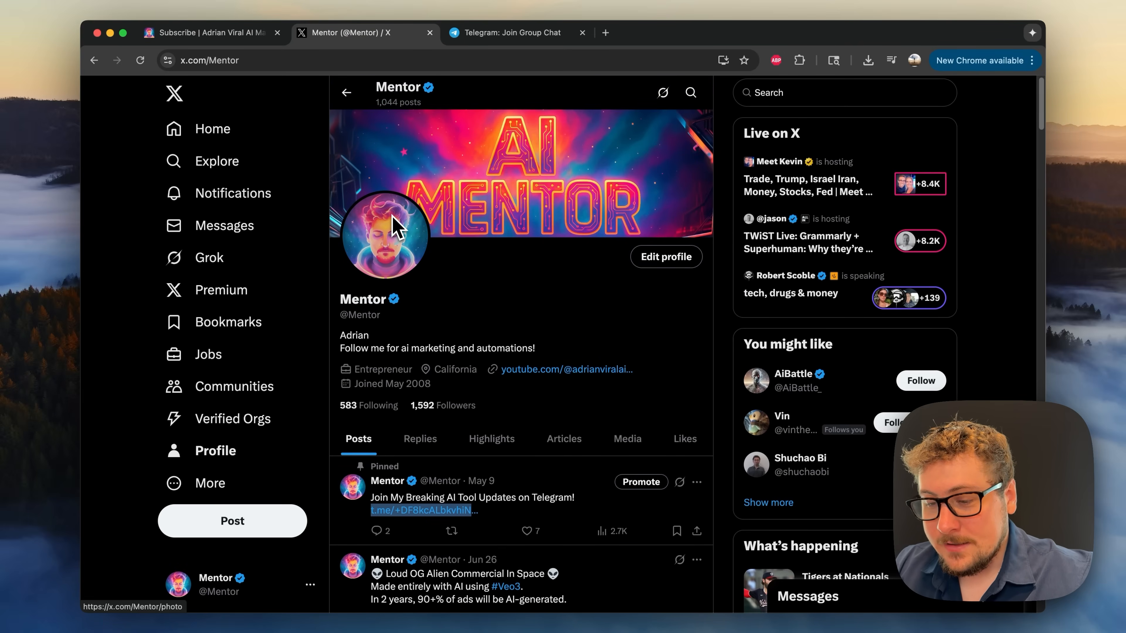
left_click(513, 313)
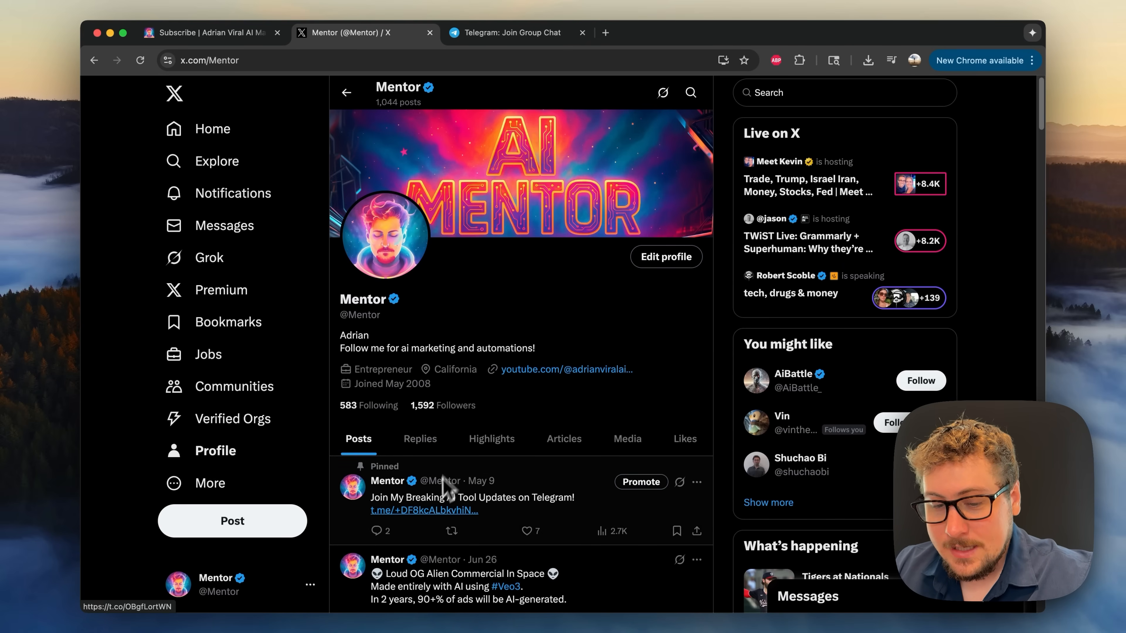
left_click(523, 33)
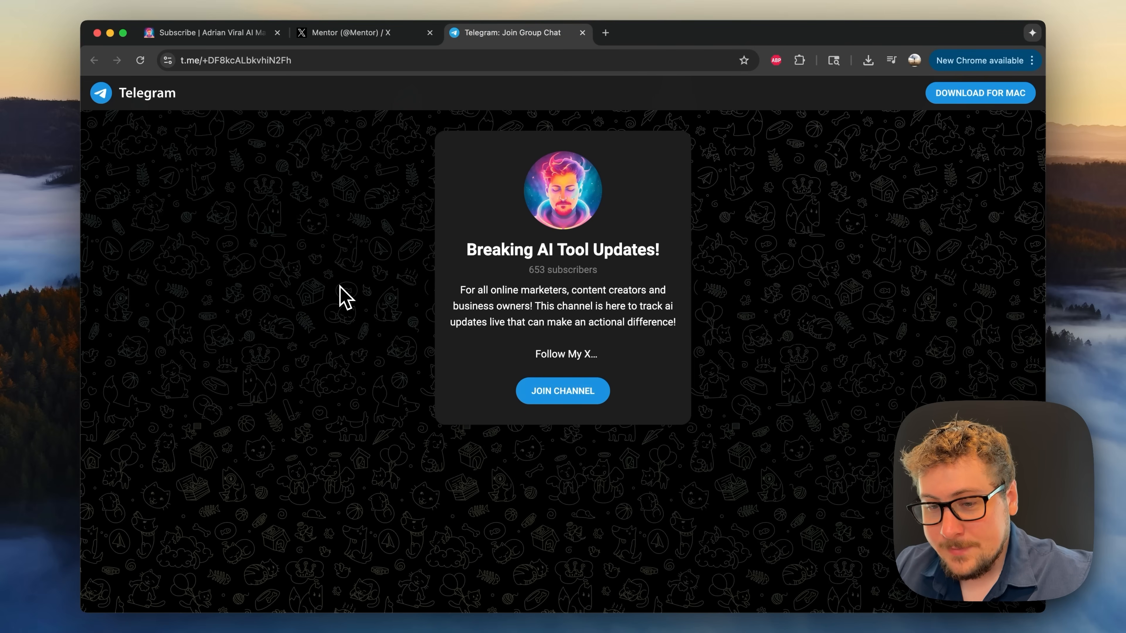